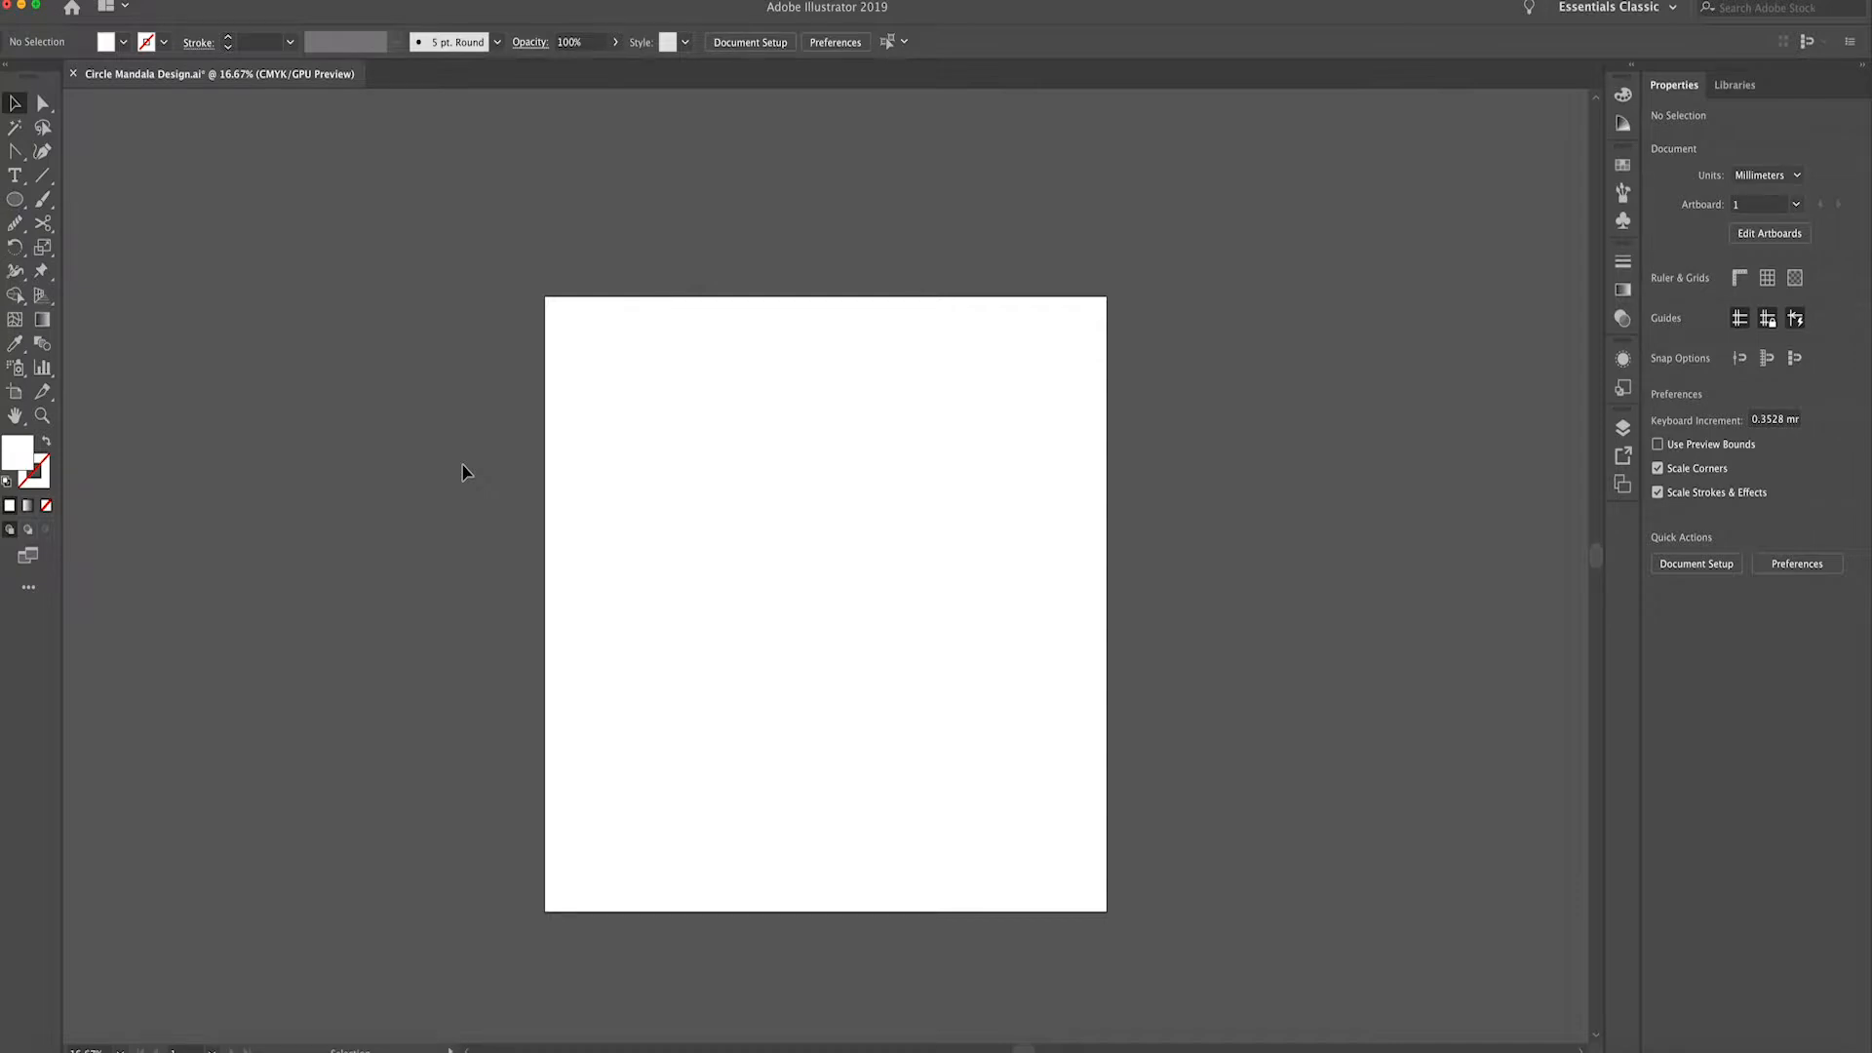
Draw an ellipse in the upper artboard and shape it into a sharp-topped petal about 110 mm wide and 225 mm tall
click(16, 200)
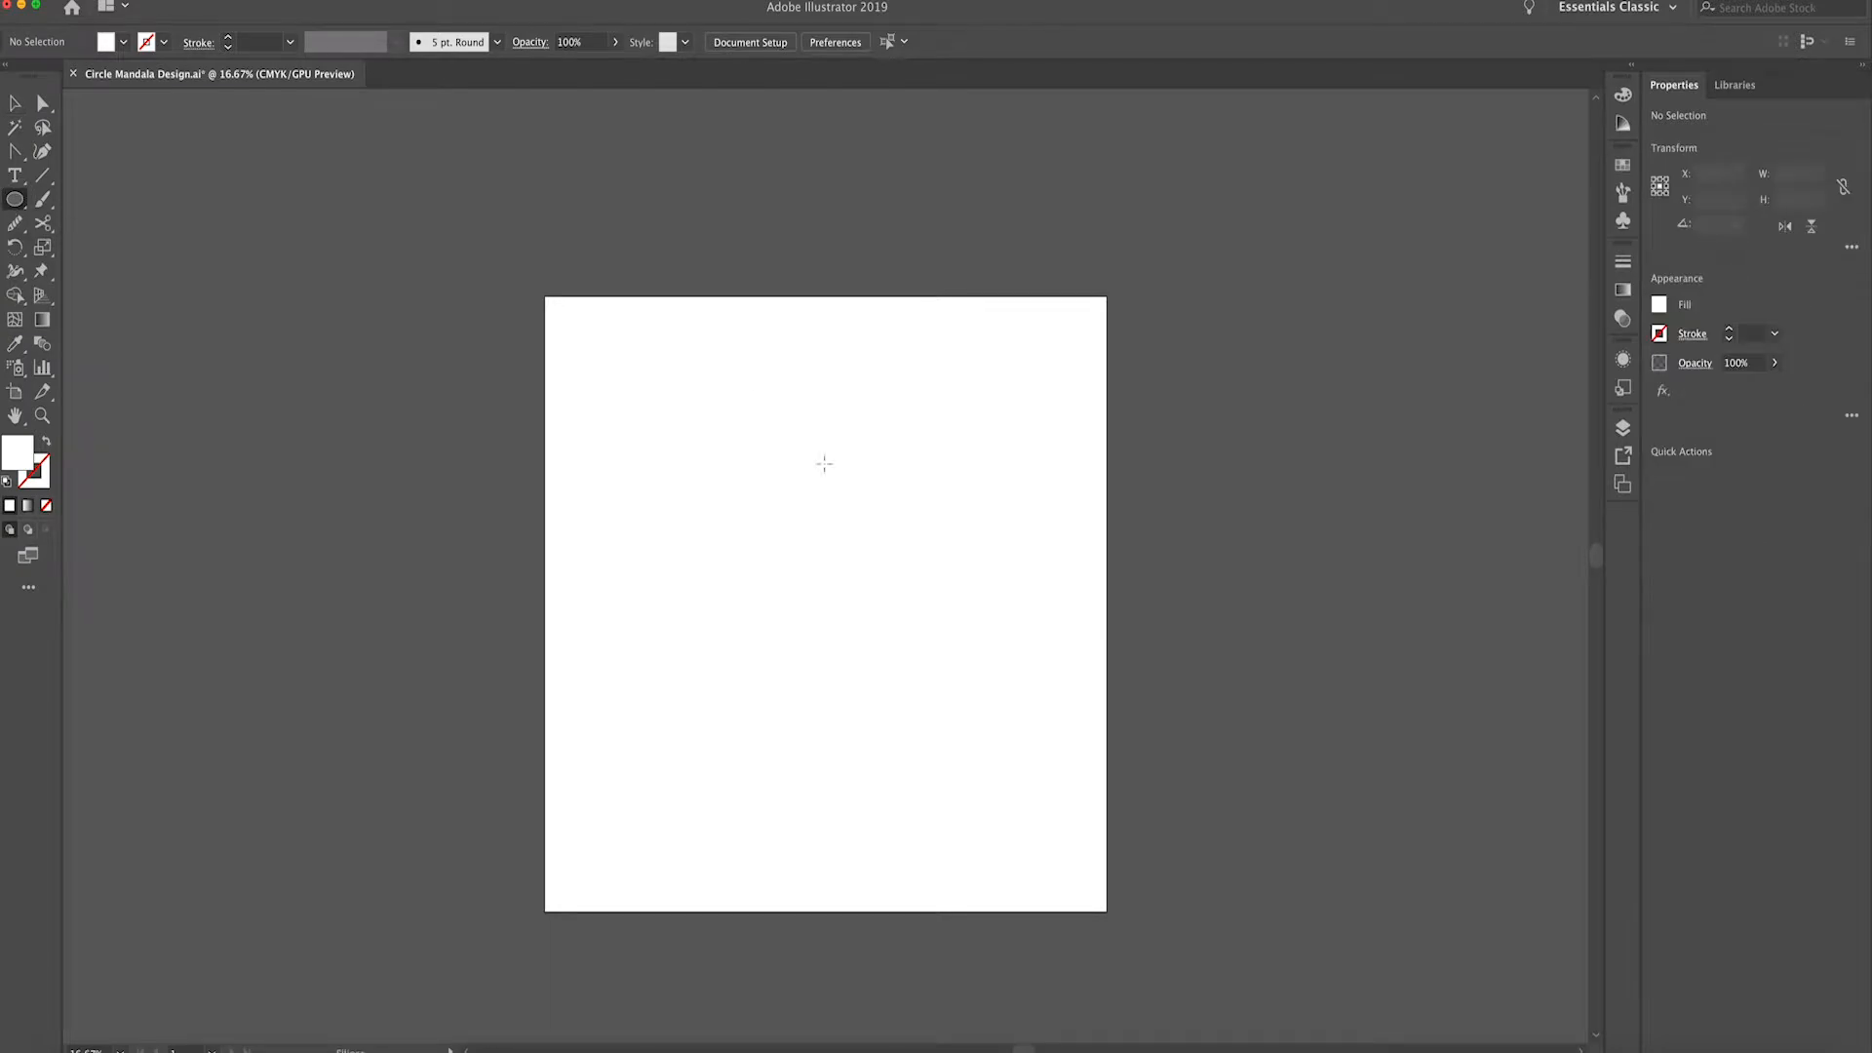
drag(791, 406, 846, 551)
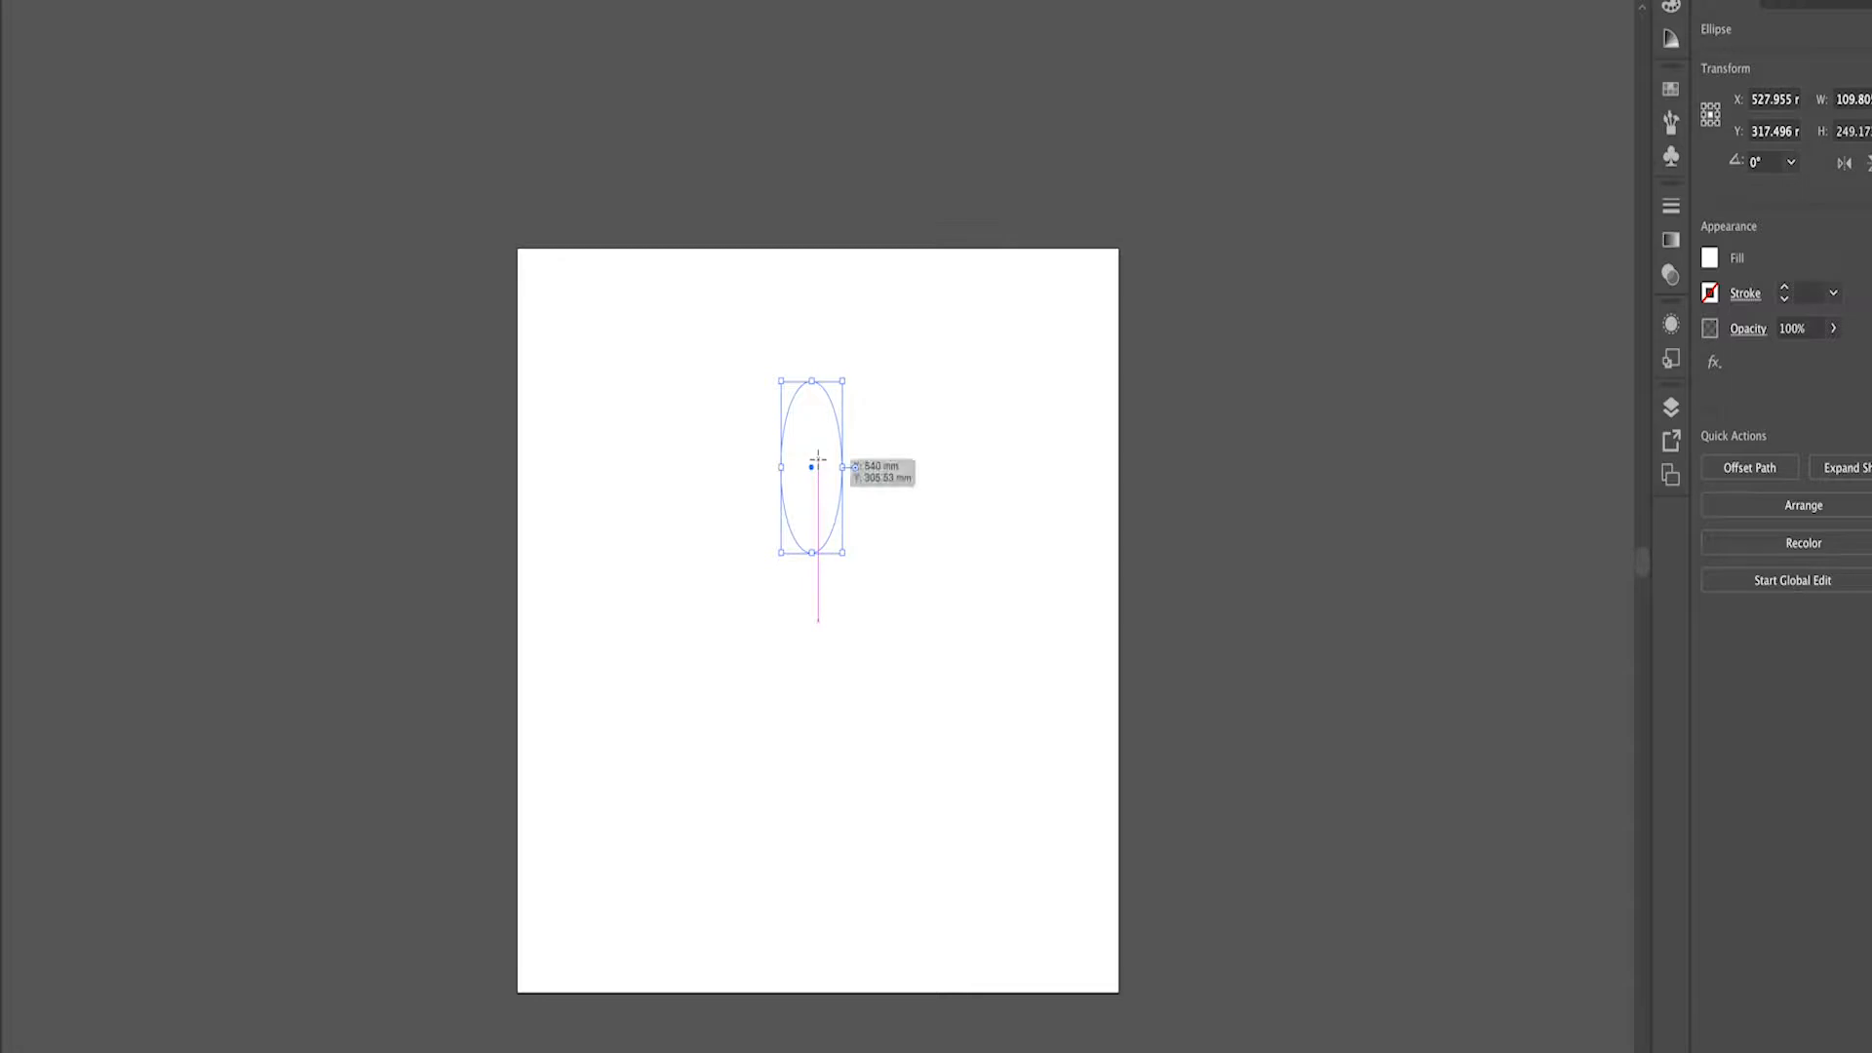
key(shift+c)
click(811, 381)
key(a)
drag(811, 553, 813, 545)
Fill the petal with light purple AAAAE2
key(v)
click(802, 556)
click(804, 501)
double_click(5, 450)
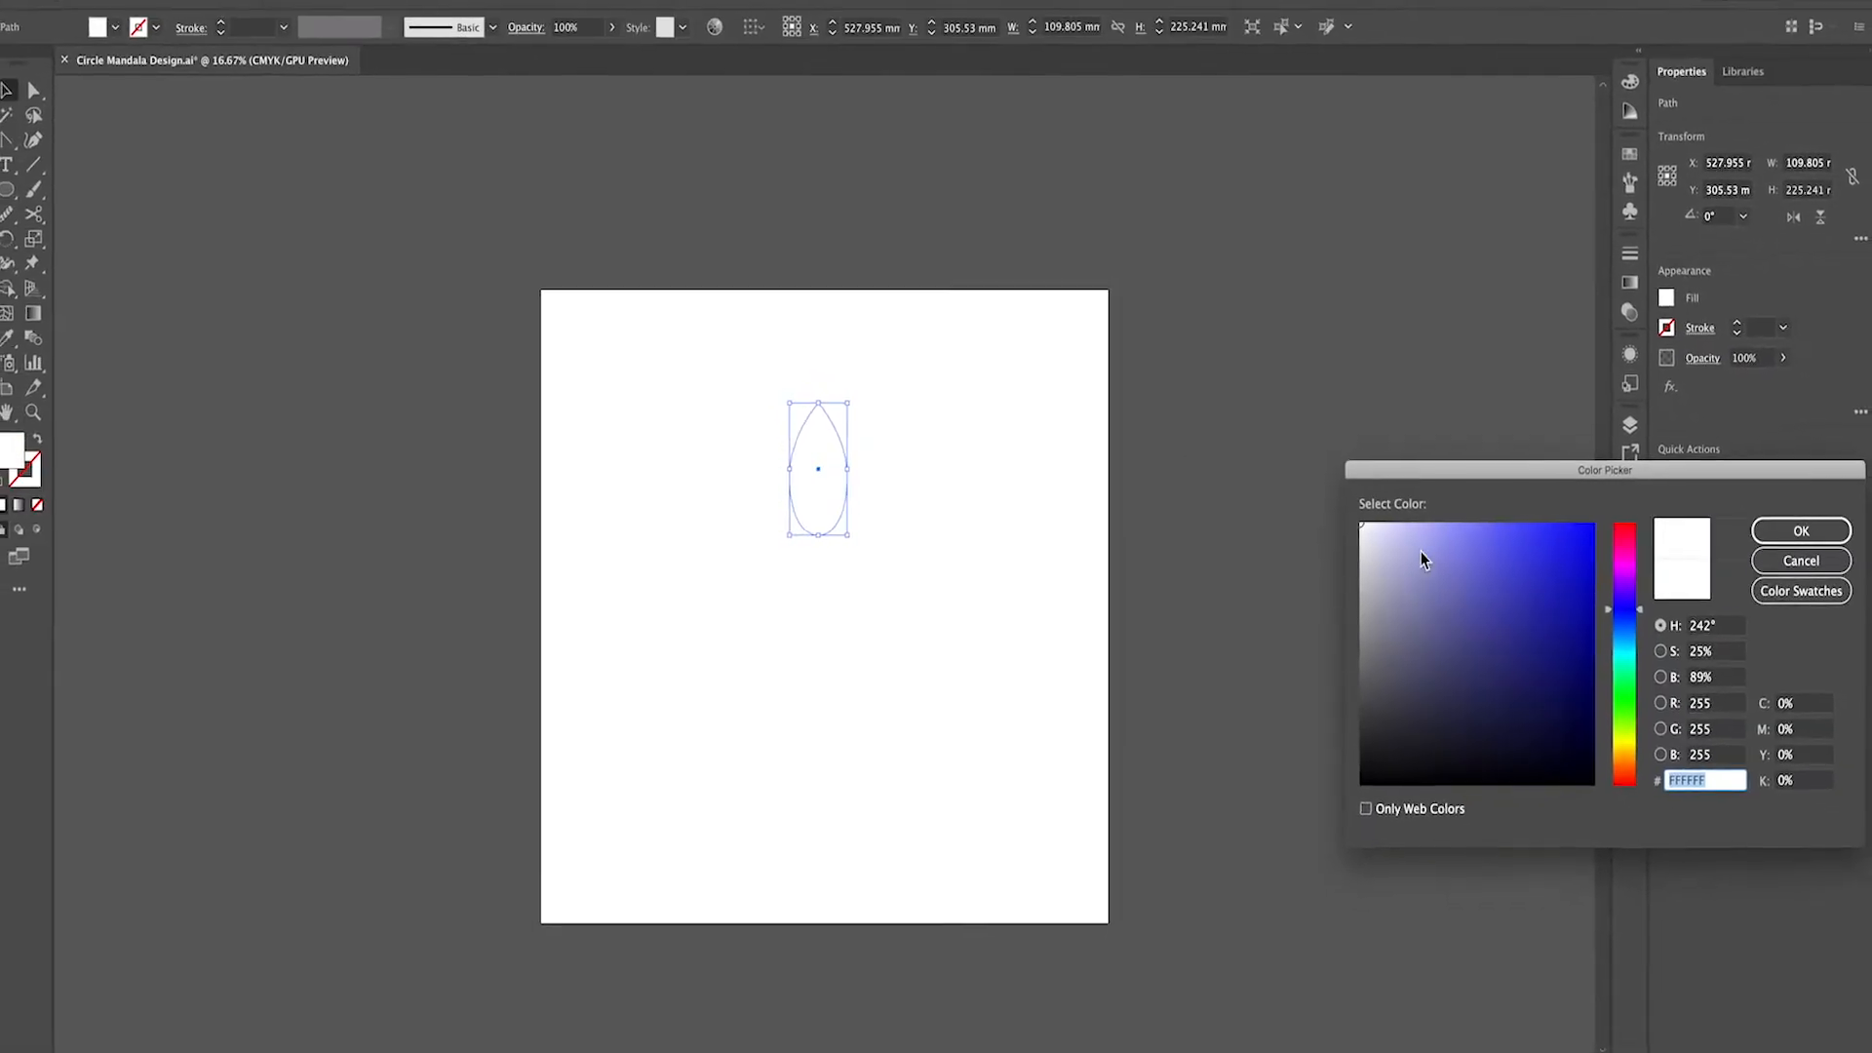
click(1412, 552)
click(1752, 528)
click(930, 551)
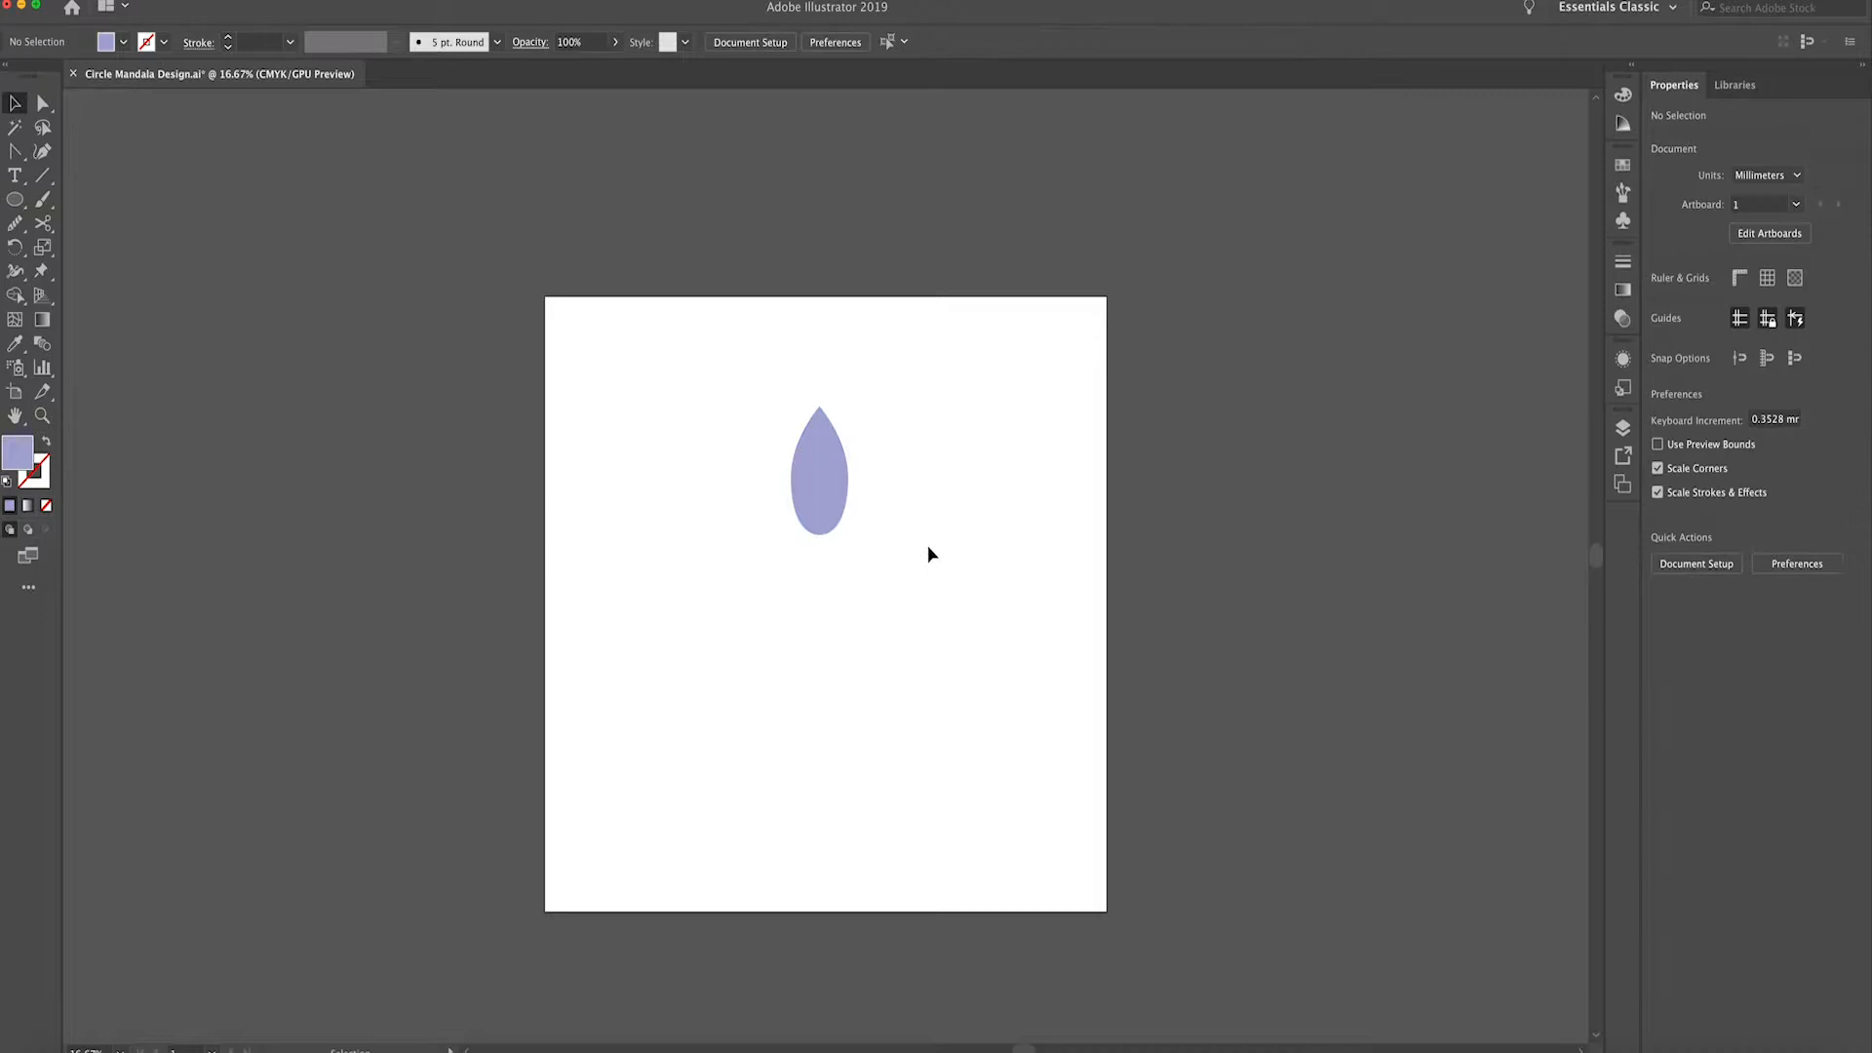
Raise the petal's bottom and top anchor points so the petal is about 238 mm tall
click(838, 521)
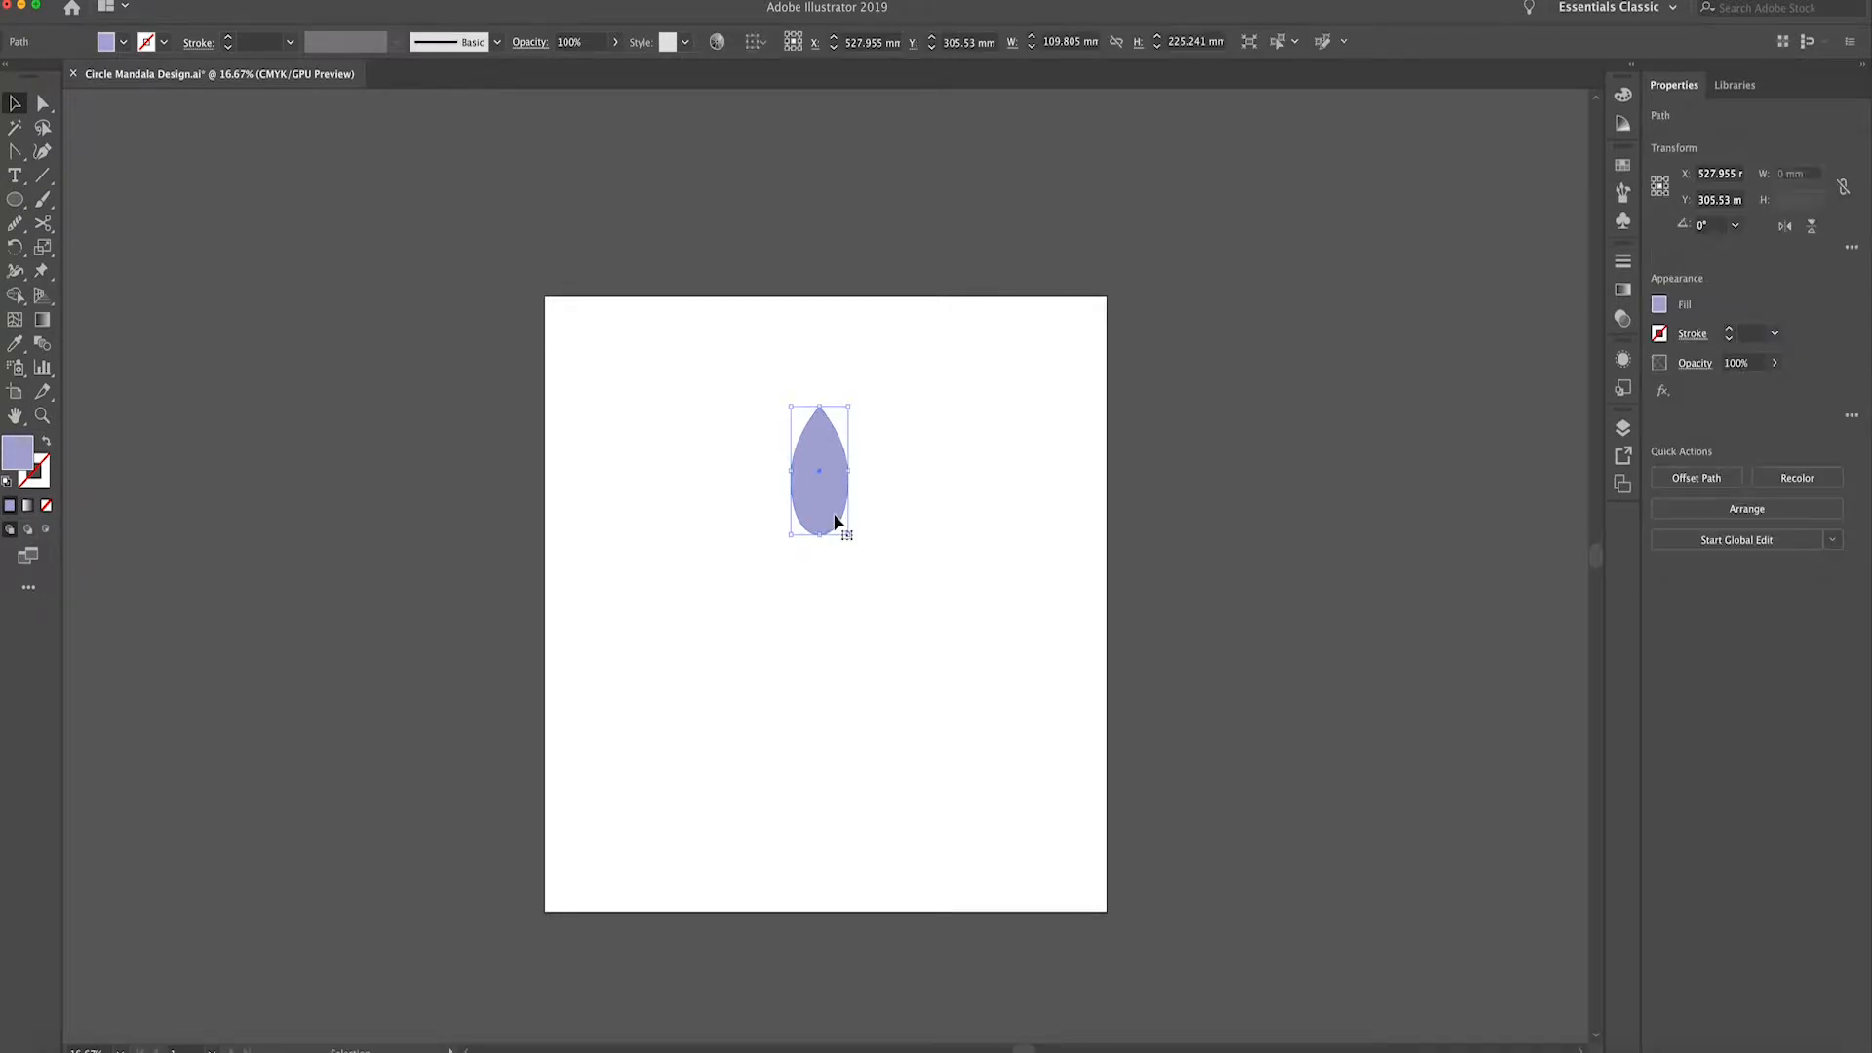
key(a)
mouse_move(820, 535)
mouse_down()
mouse_move(820, 550)
mouse_move(819, 536)
mouse_up()
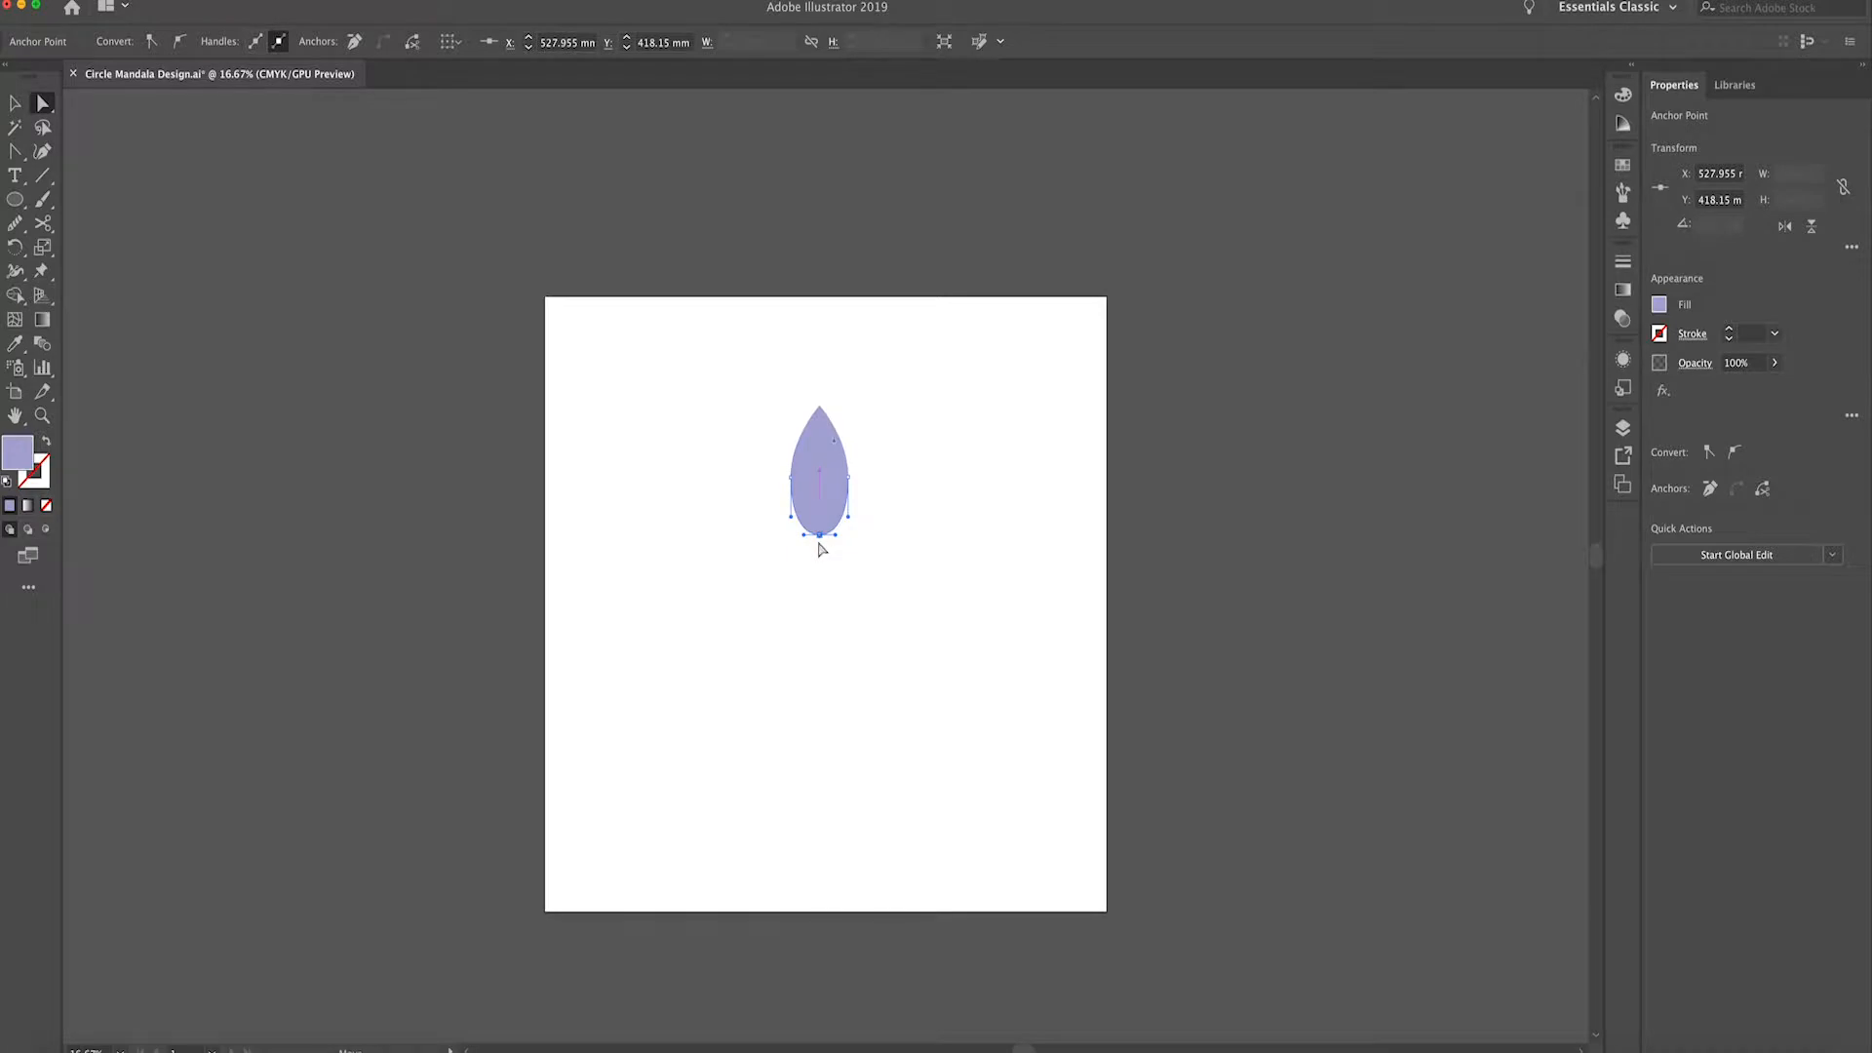
drag(820, 414, 819, 383)
click(801, 405)
click(819, 444)
click(769, 399)
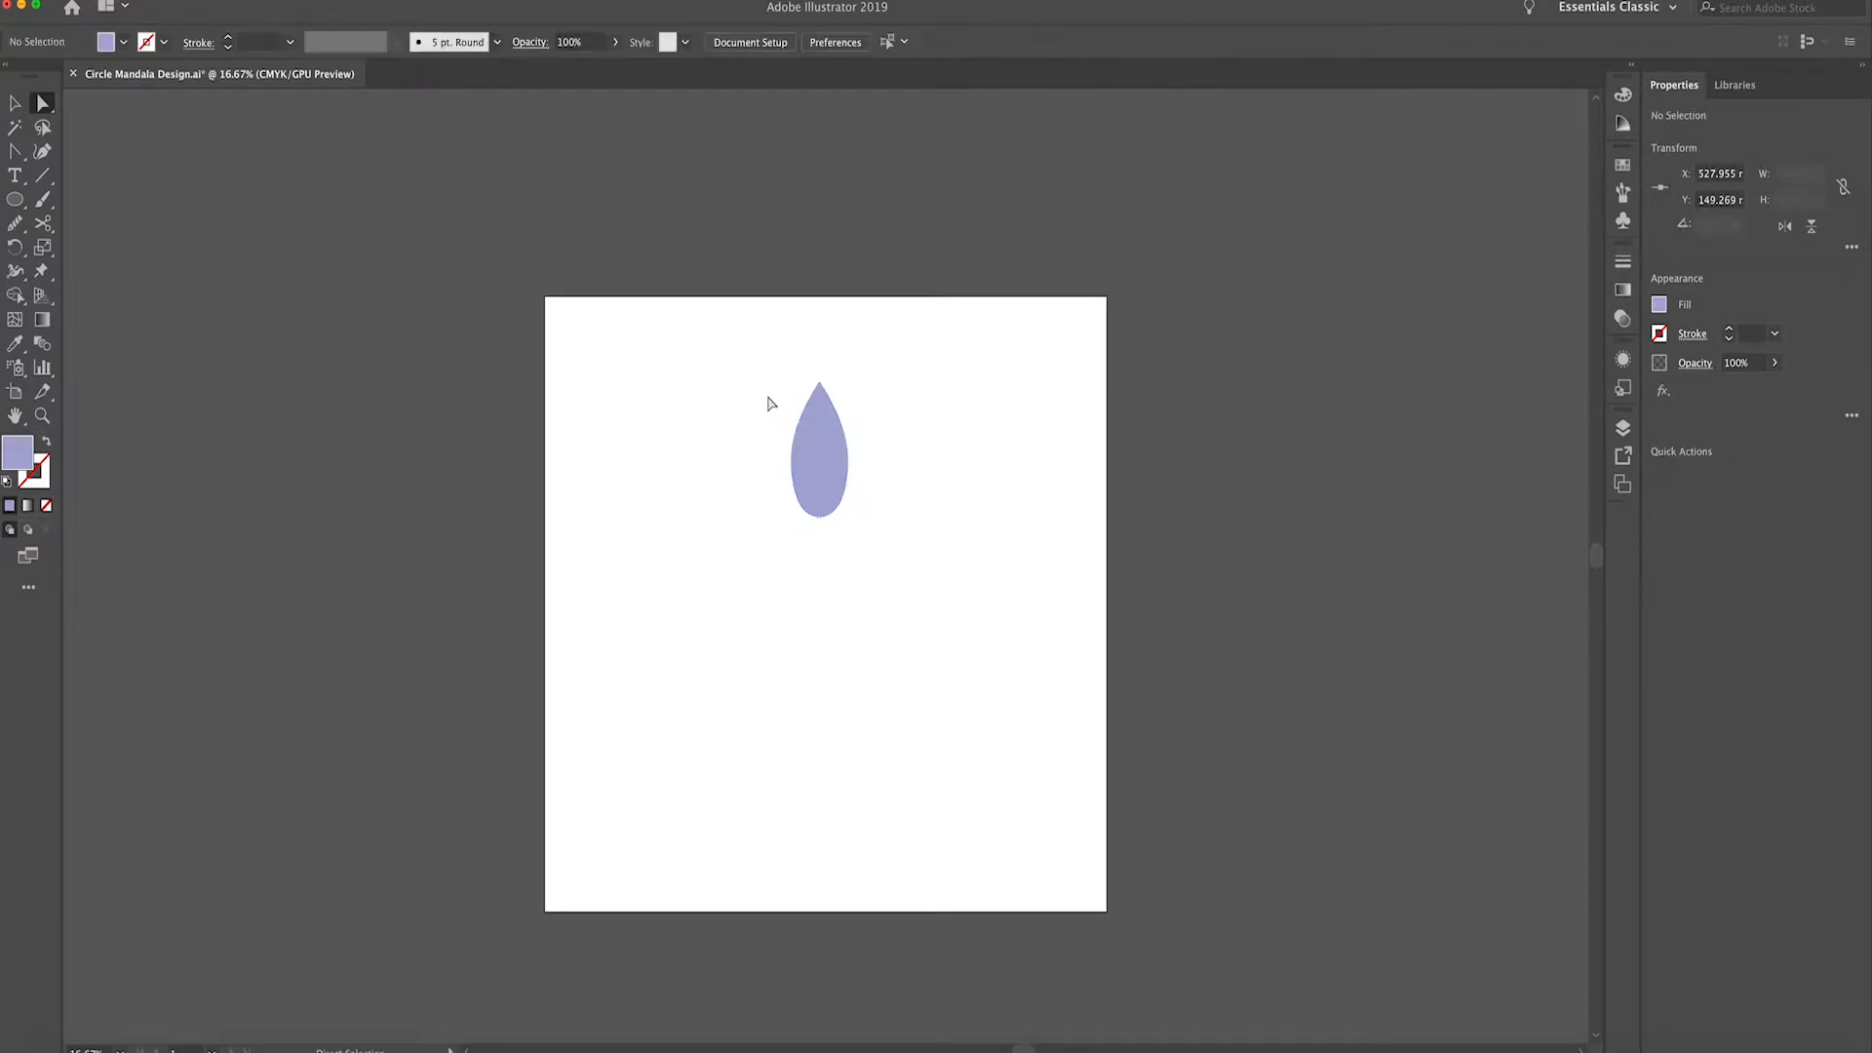
click(802, 491)
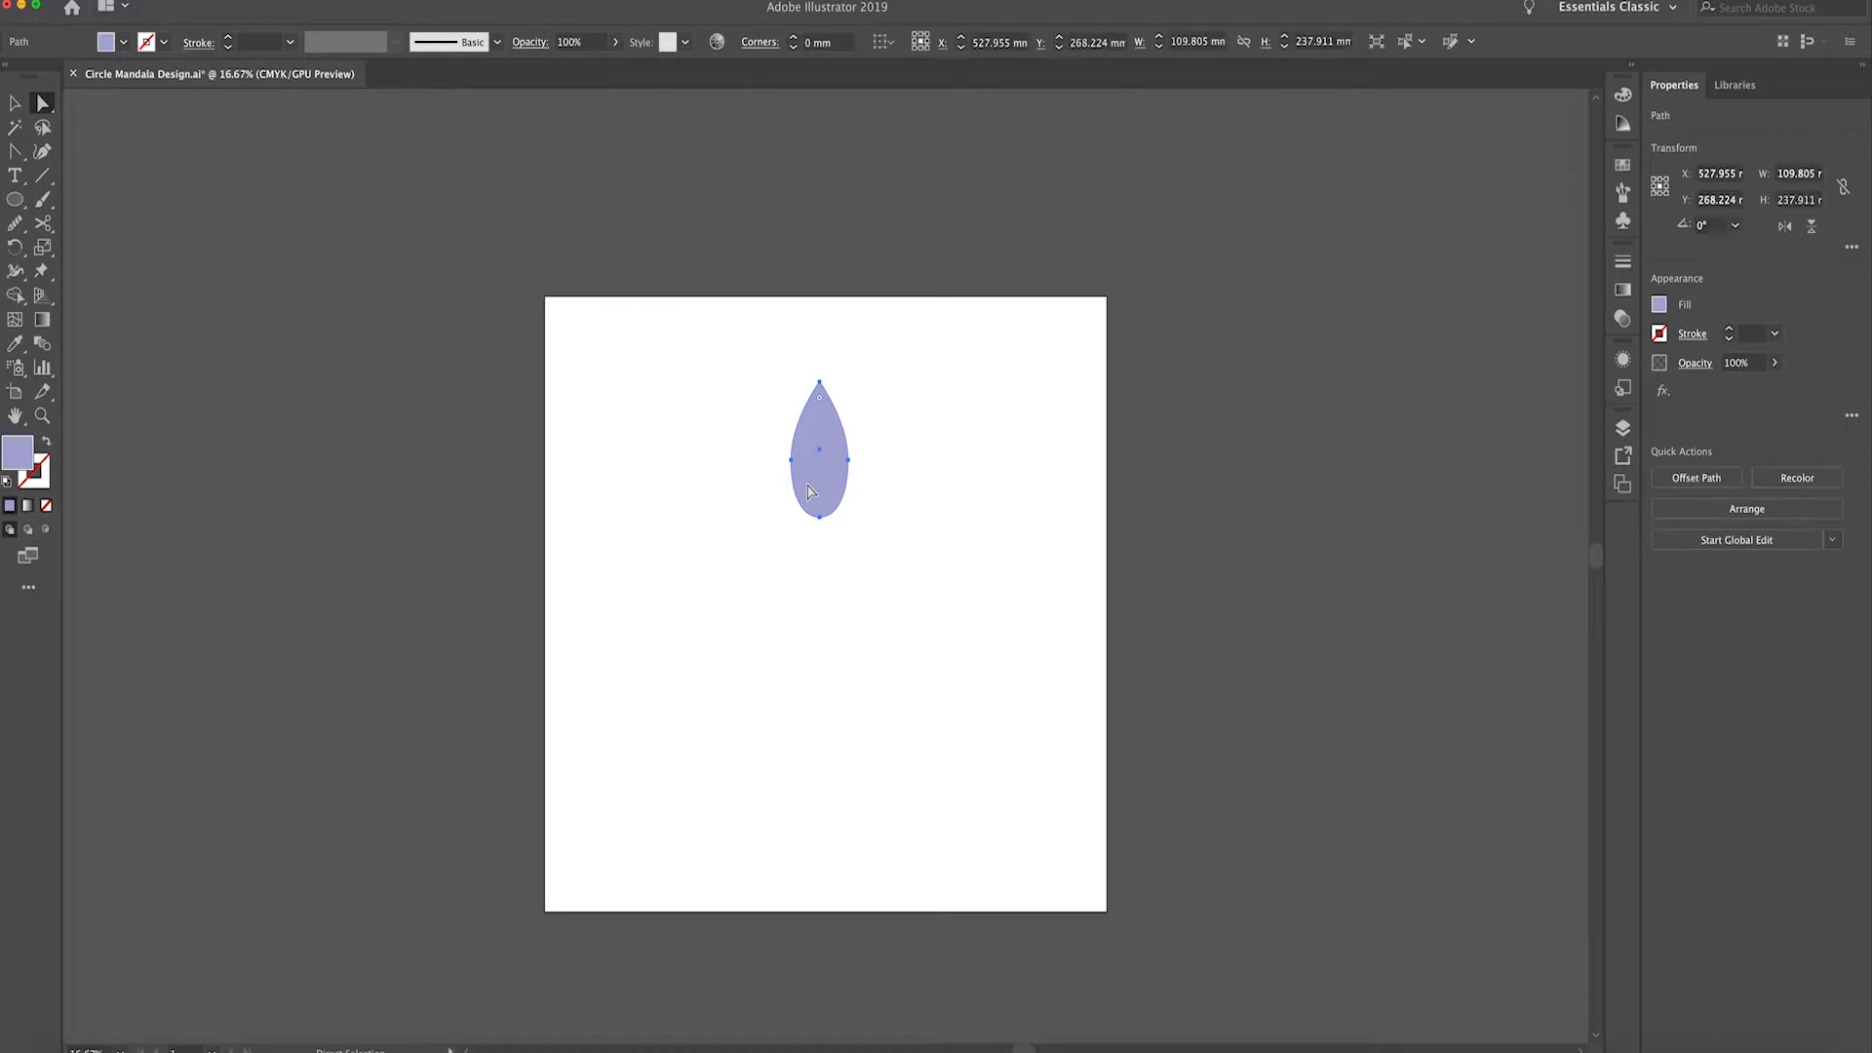
key(v)
click(772, 522)
Draw a circle about 75 mm in diameter inside the lower part of the petal and fill it with white
key(l)
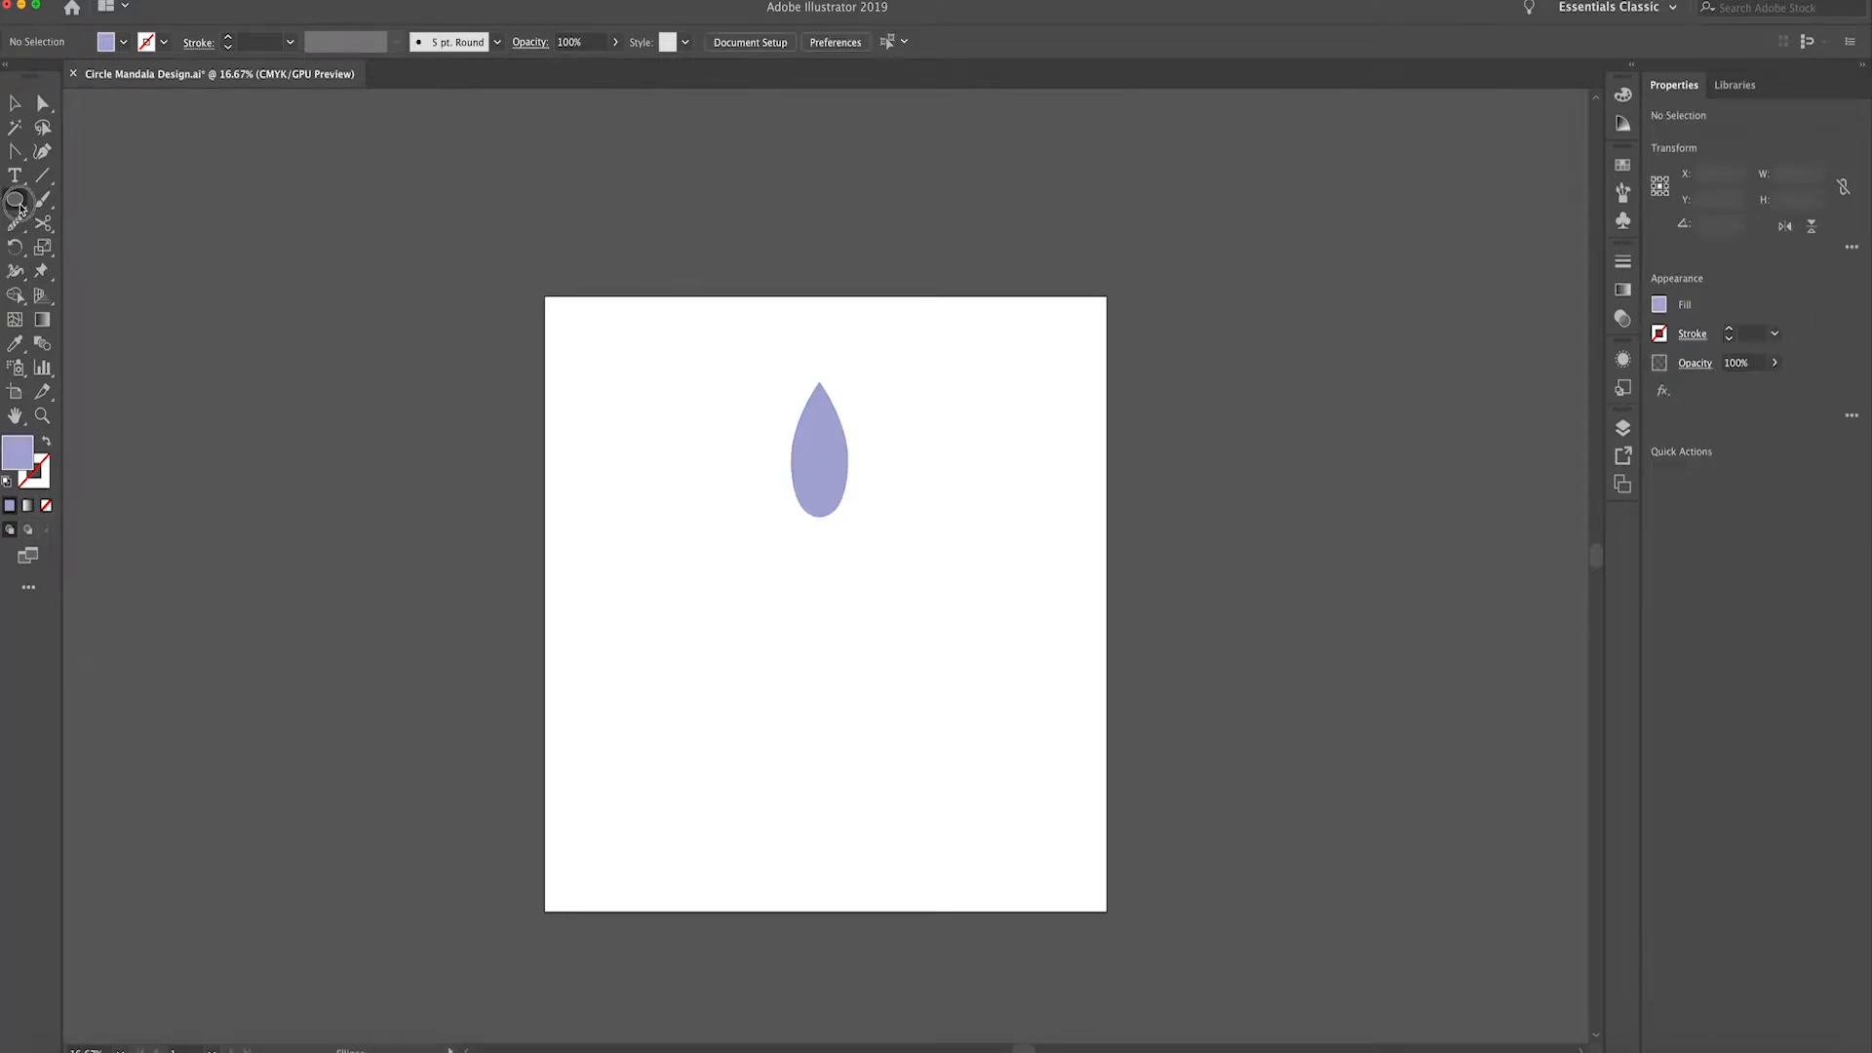
drag(790, 537, 823, 495)
key(v)
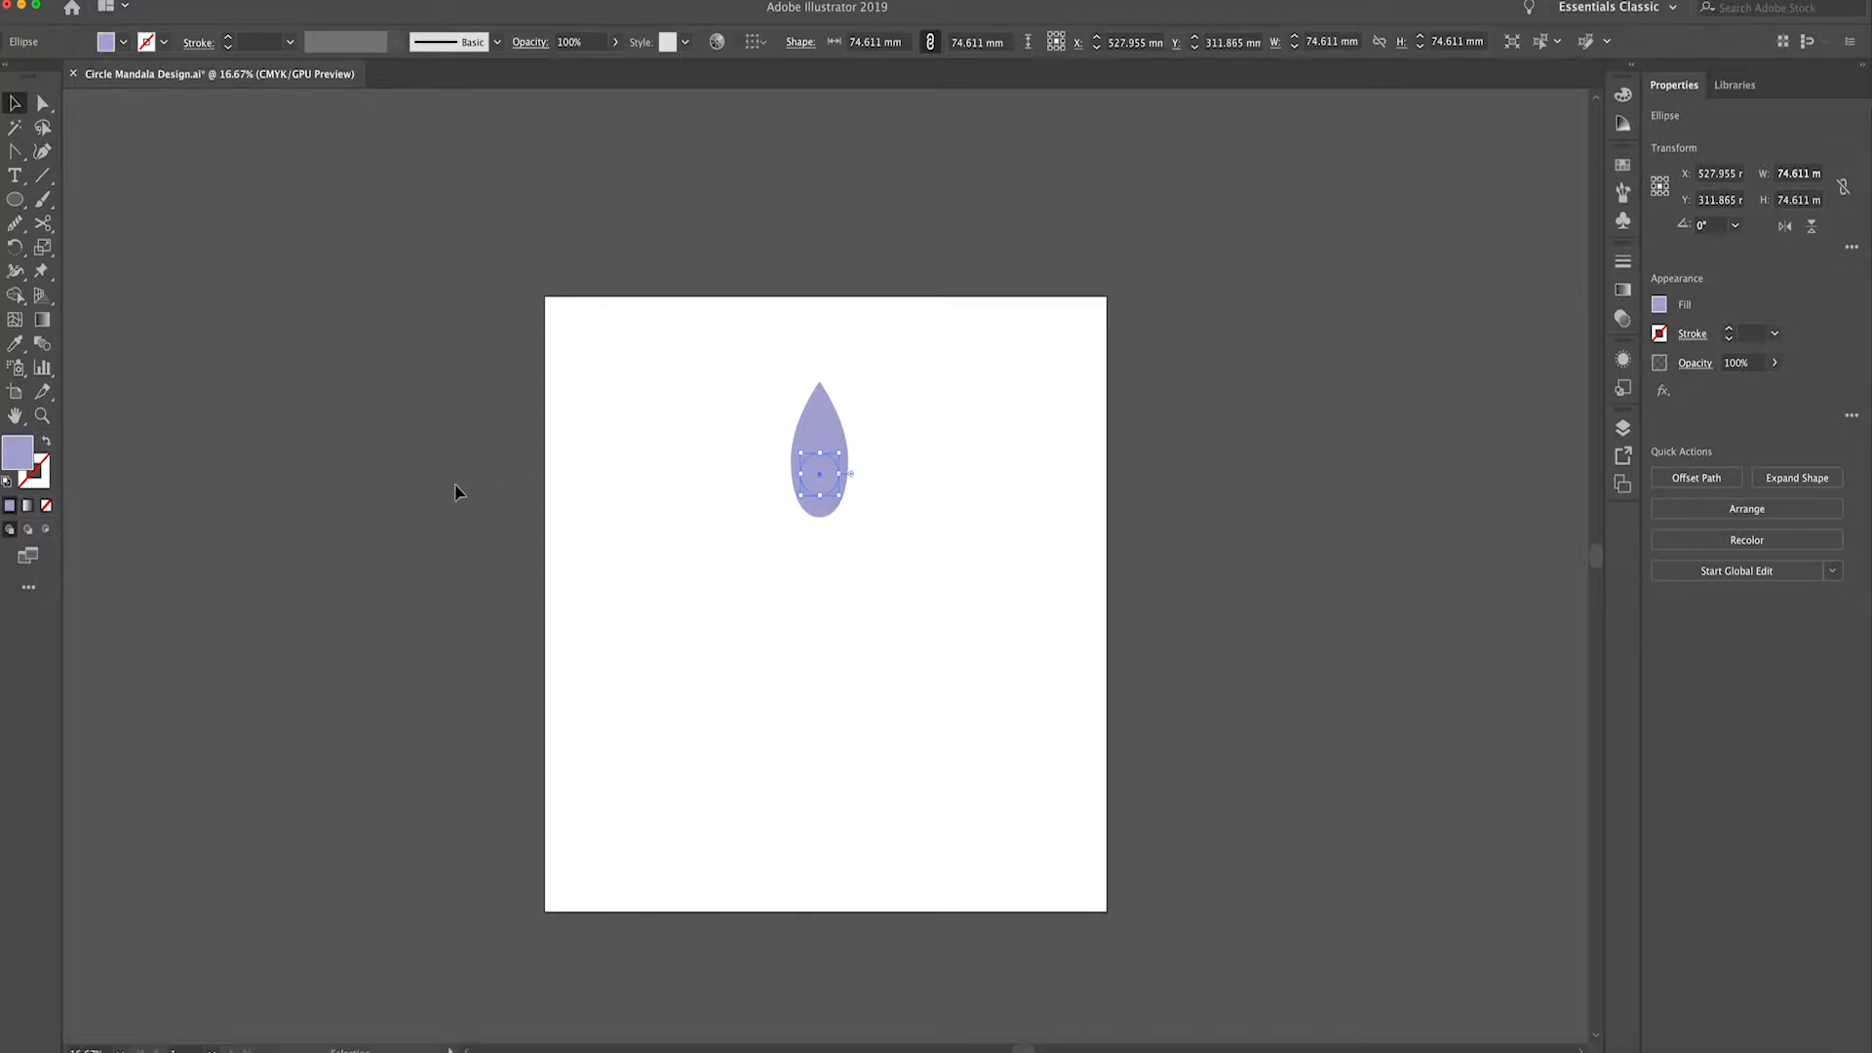
double_click(17, 451)
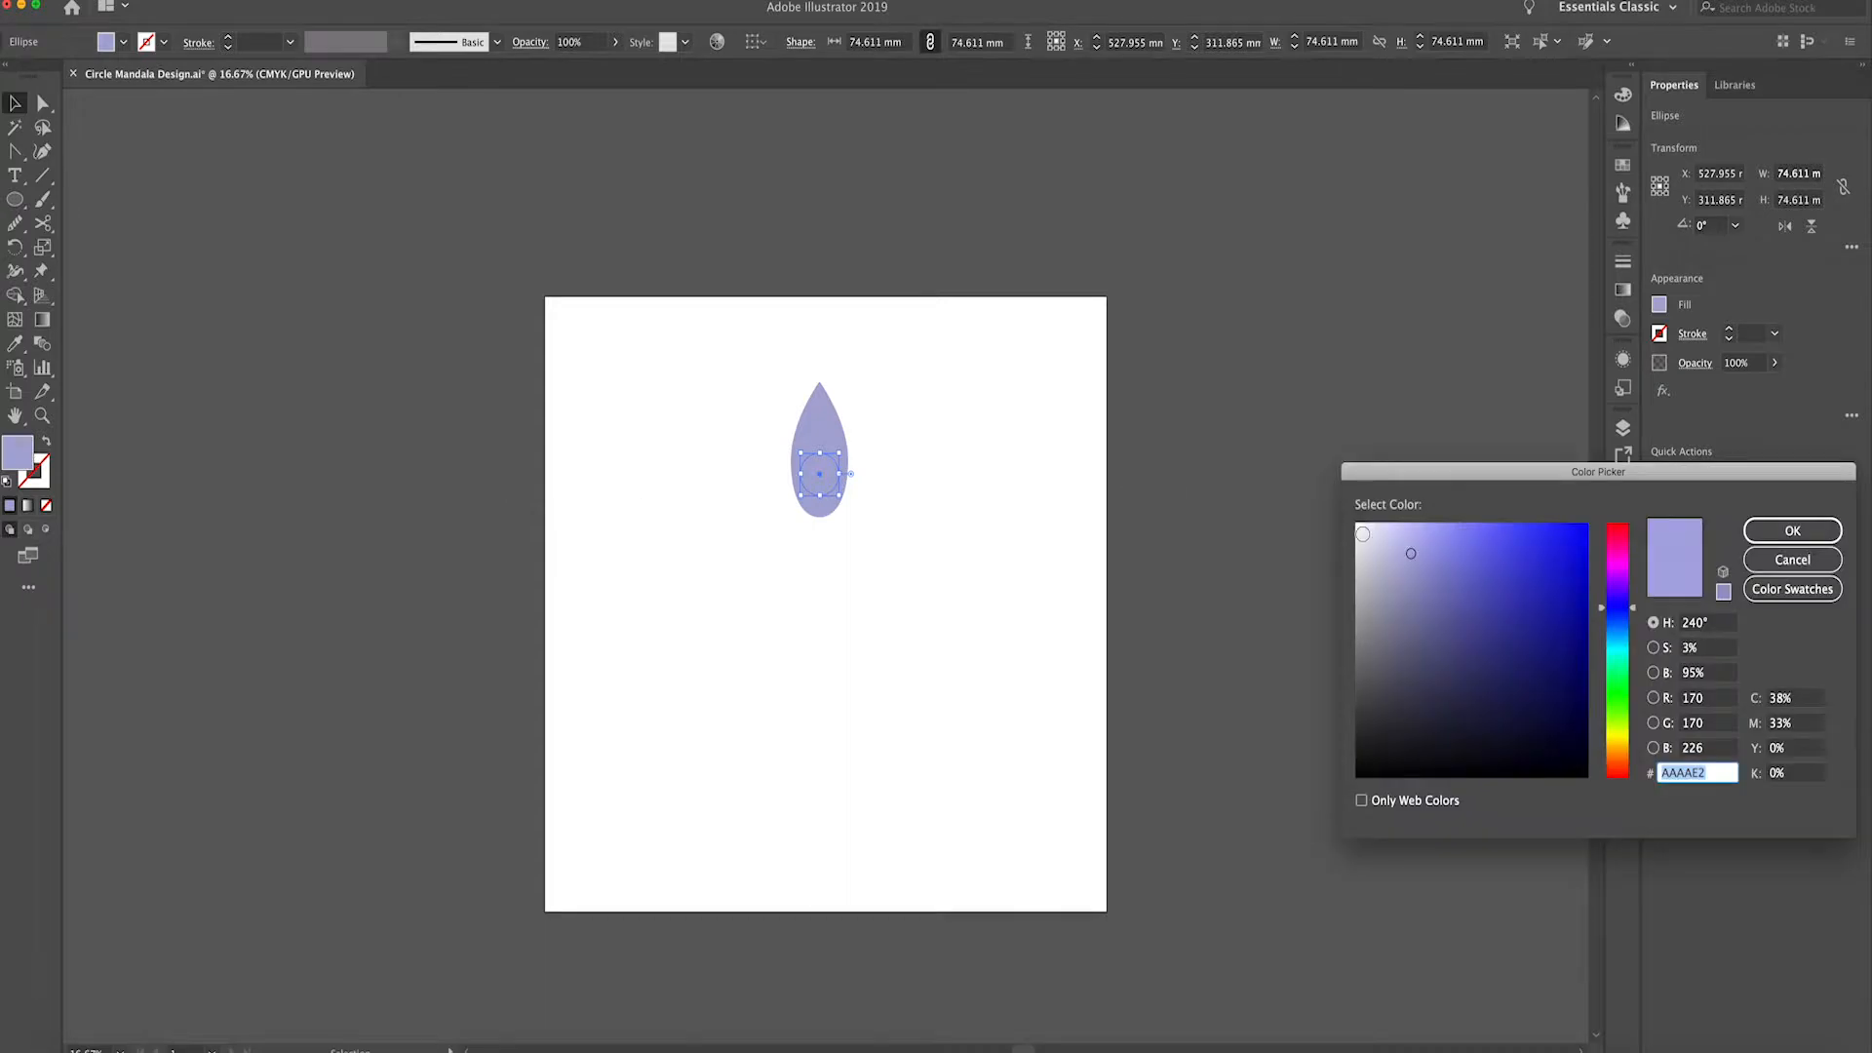
click(1363, 534)
click(1794, 530)
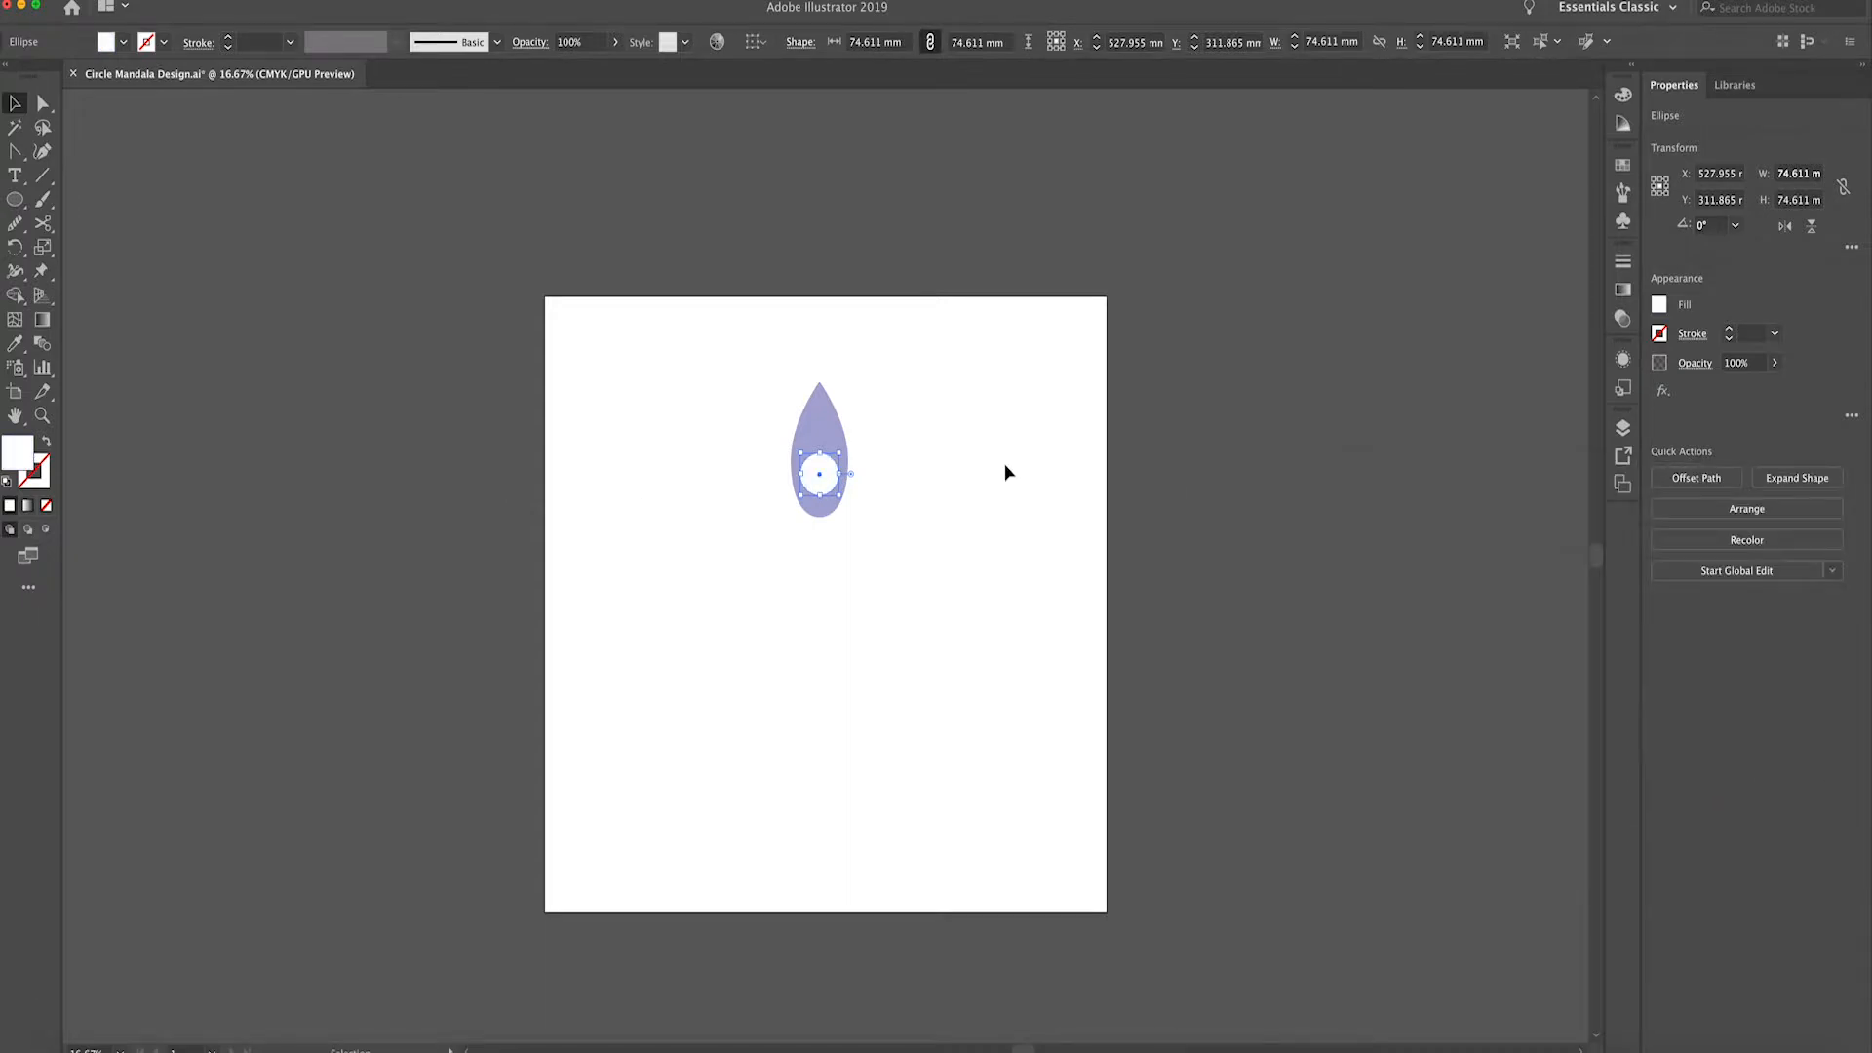
Shrink the white circle around its centre to about 59 mm in diameter
key(super+equal)
drag(848, 459, 844, 456)
click(728, 443)
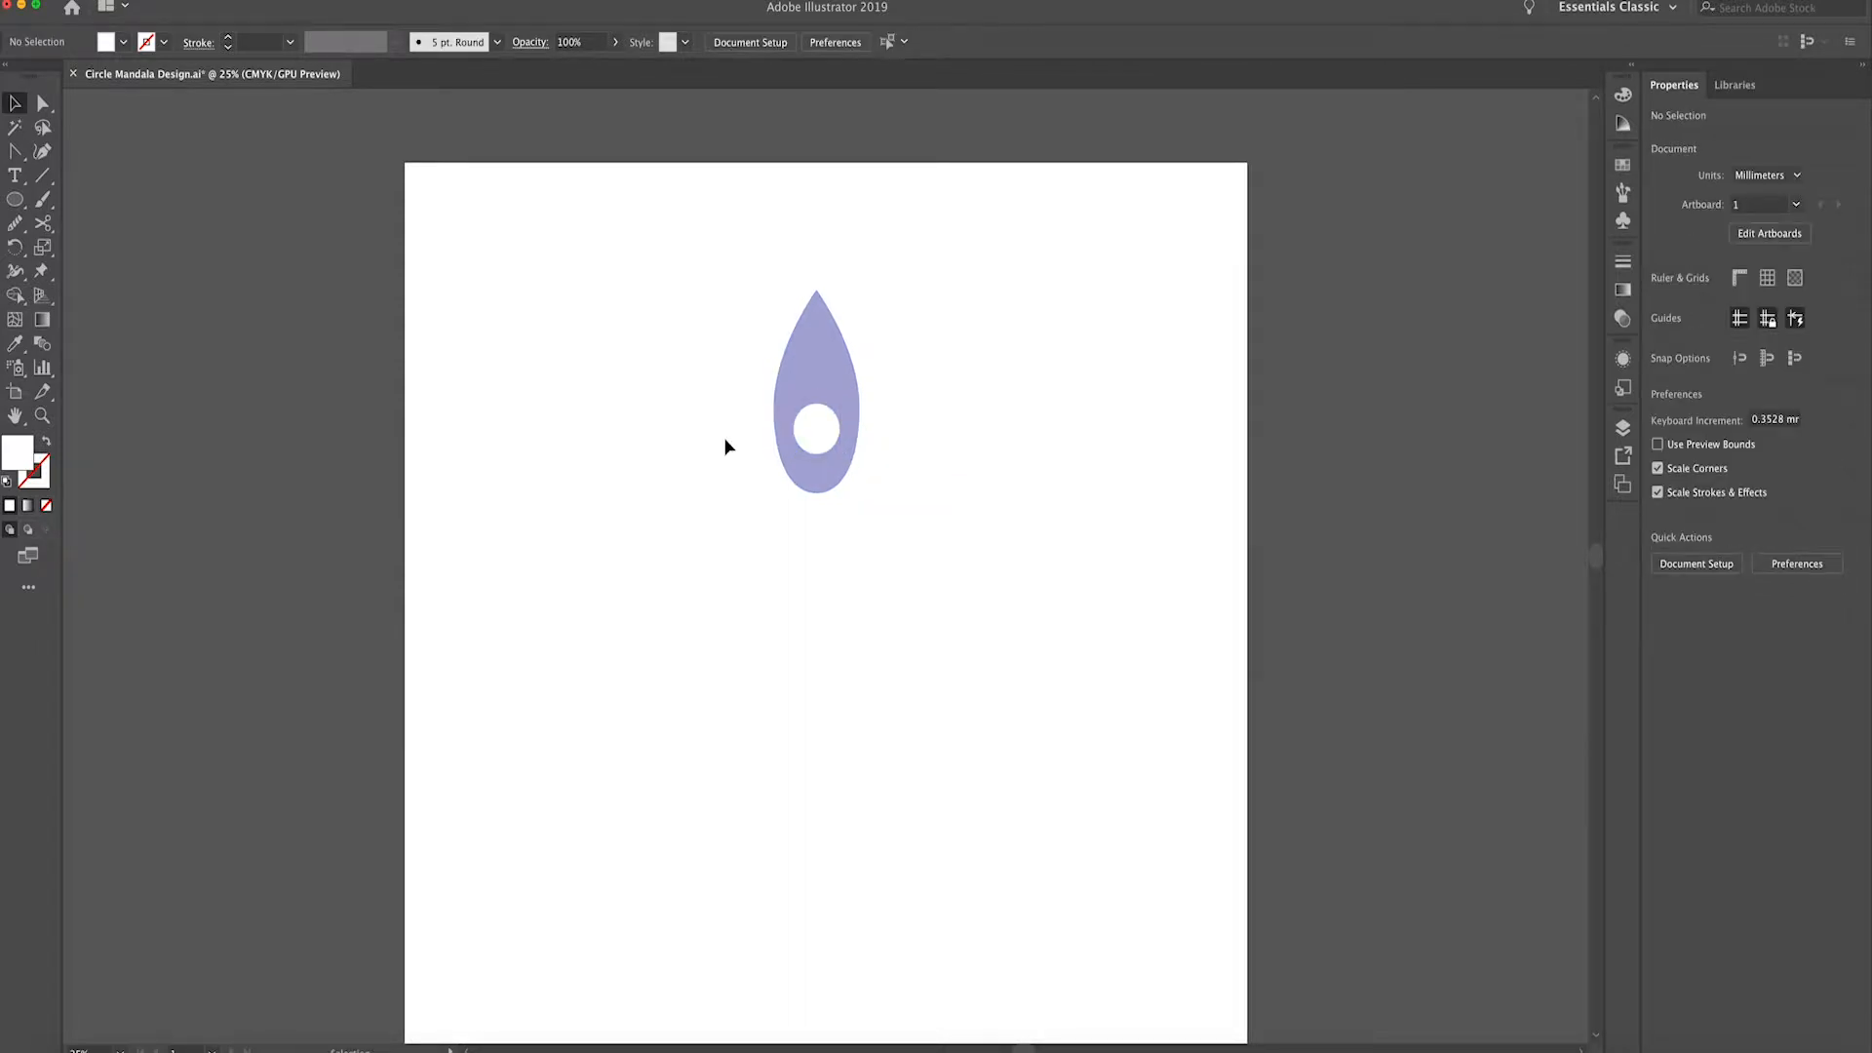
key(super+minus)
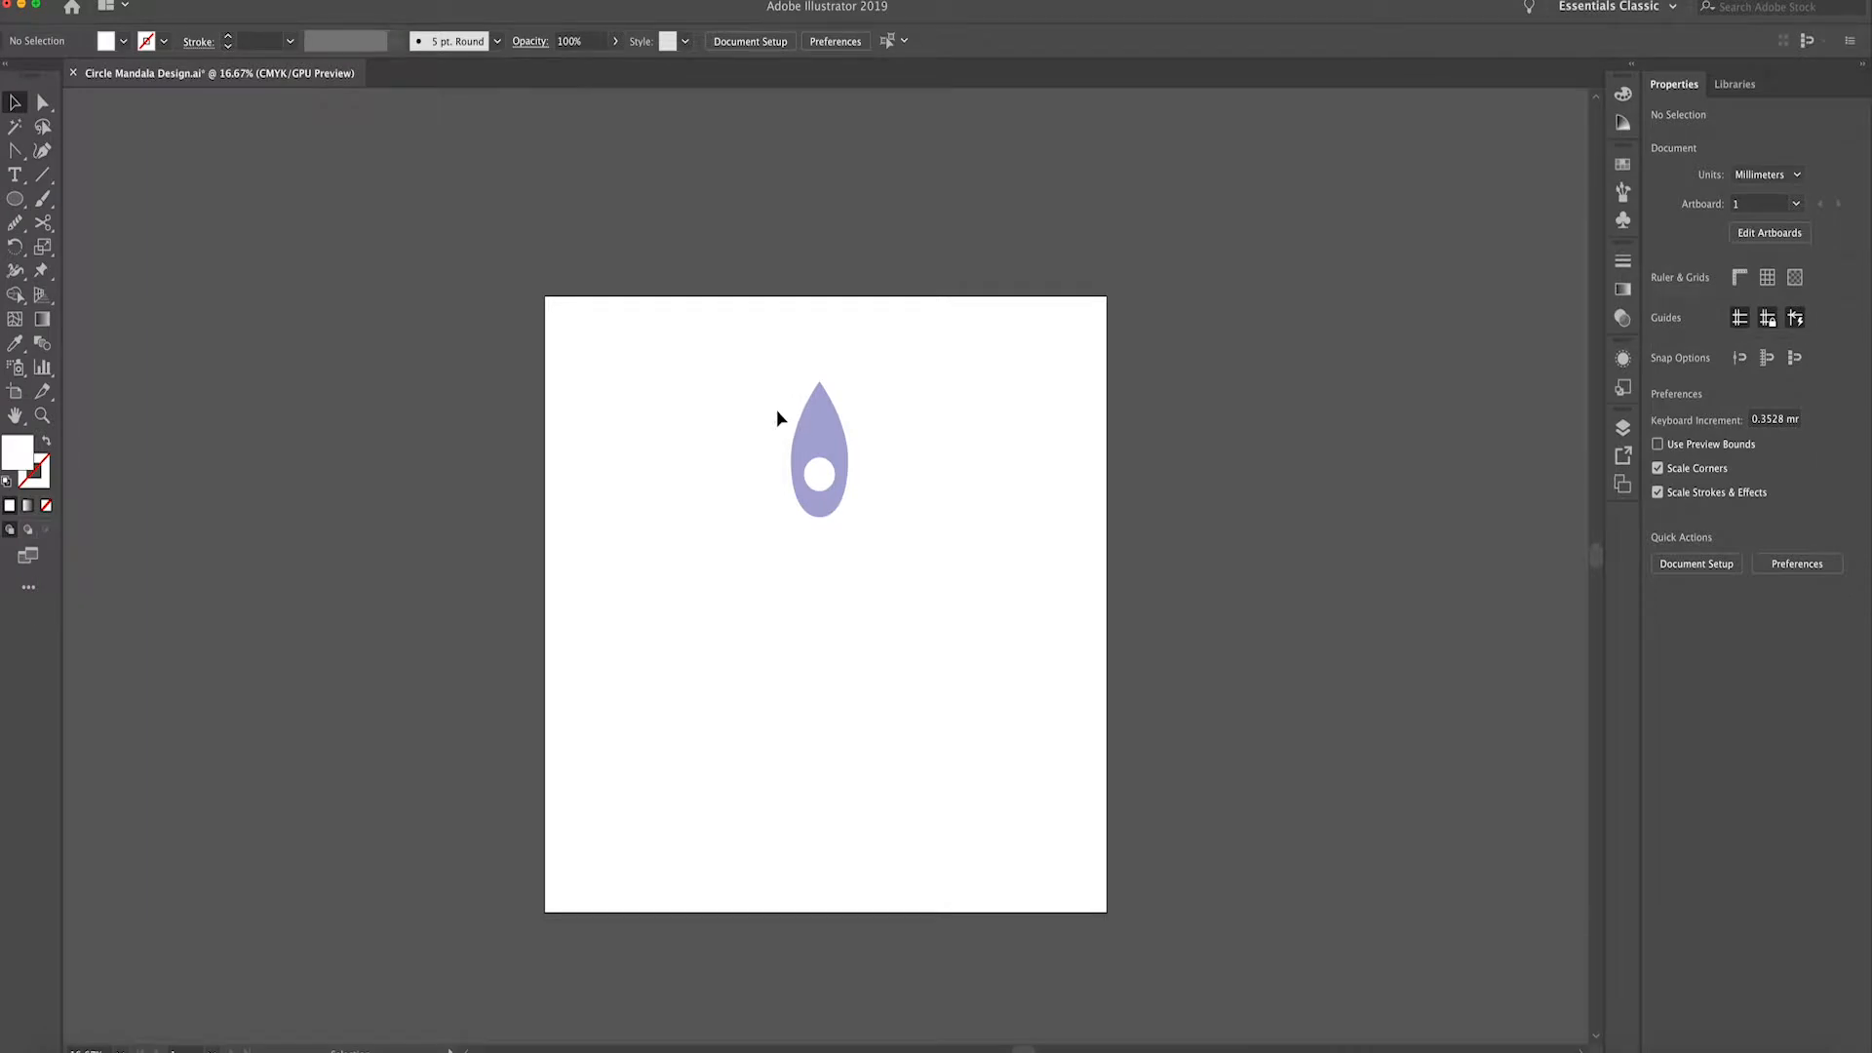
Duplicate the white circle straight down so the copy sits just below the petal's base
drag(781, 413, 878, 526)
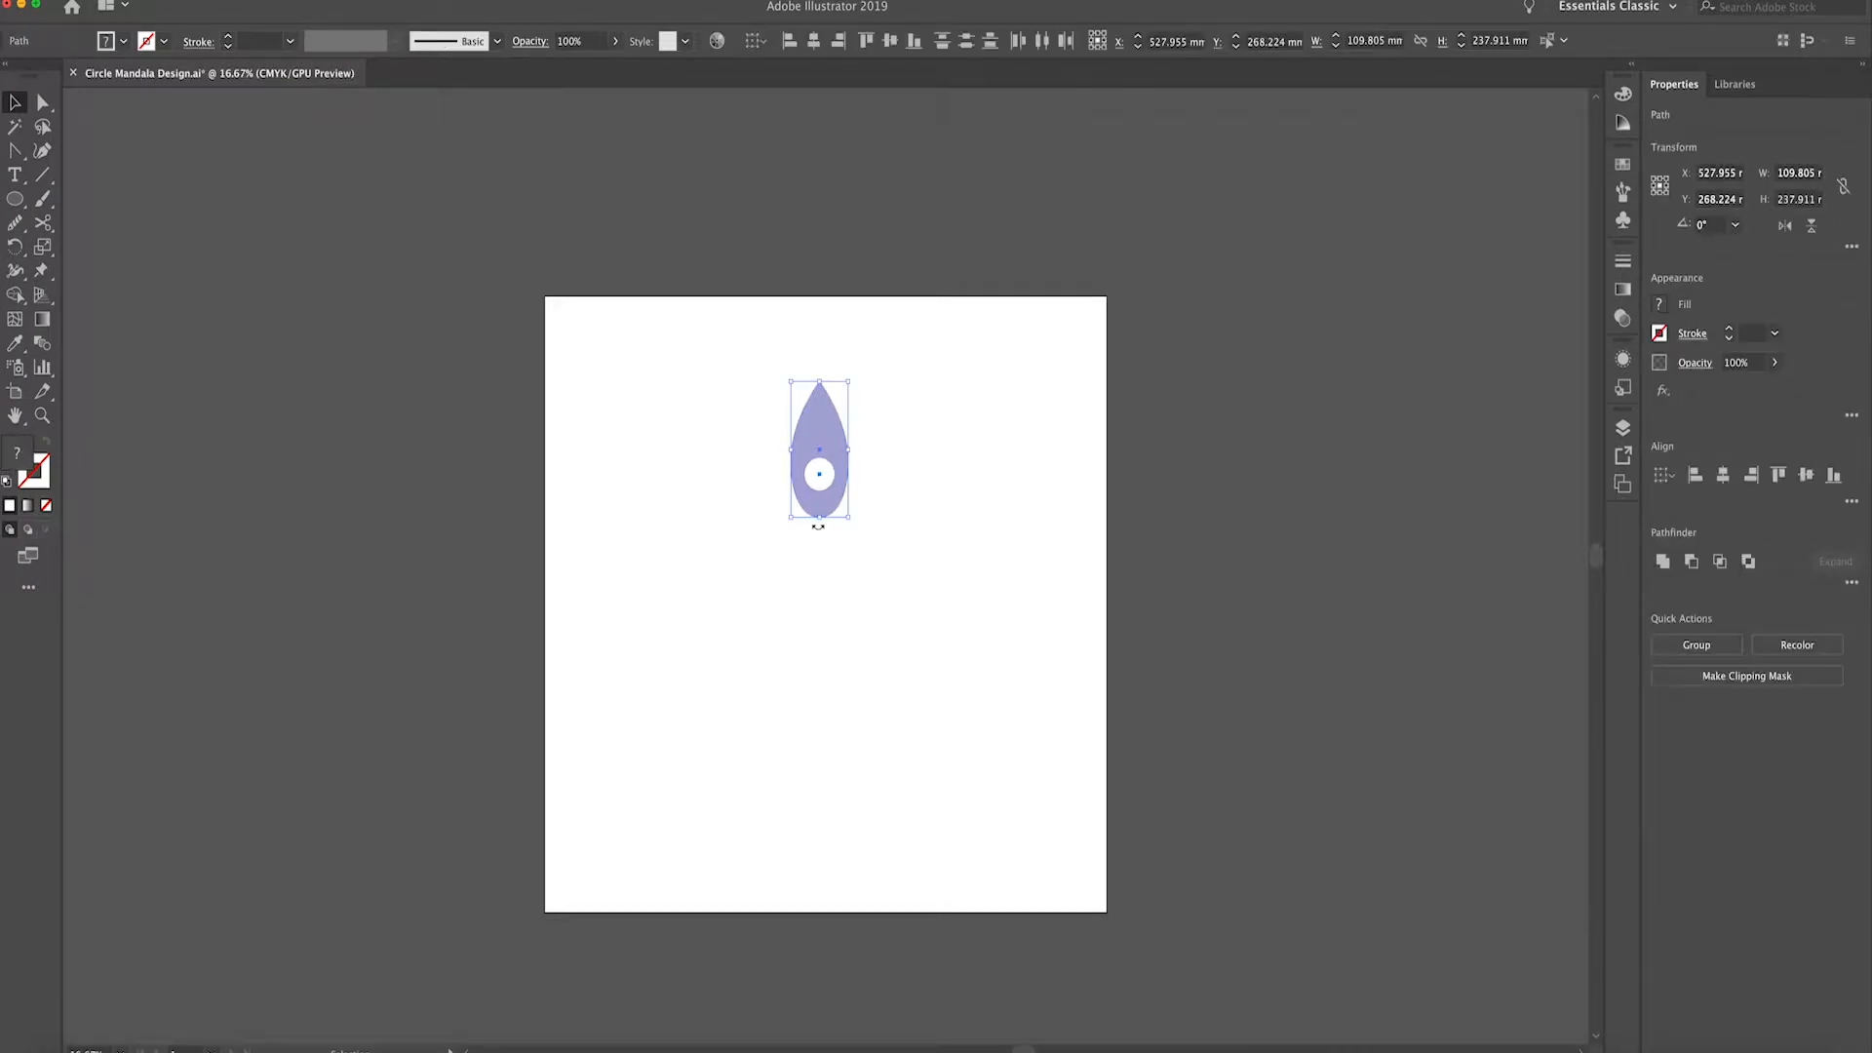
click(895, 503)
click(824, 481)
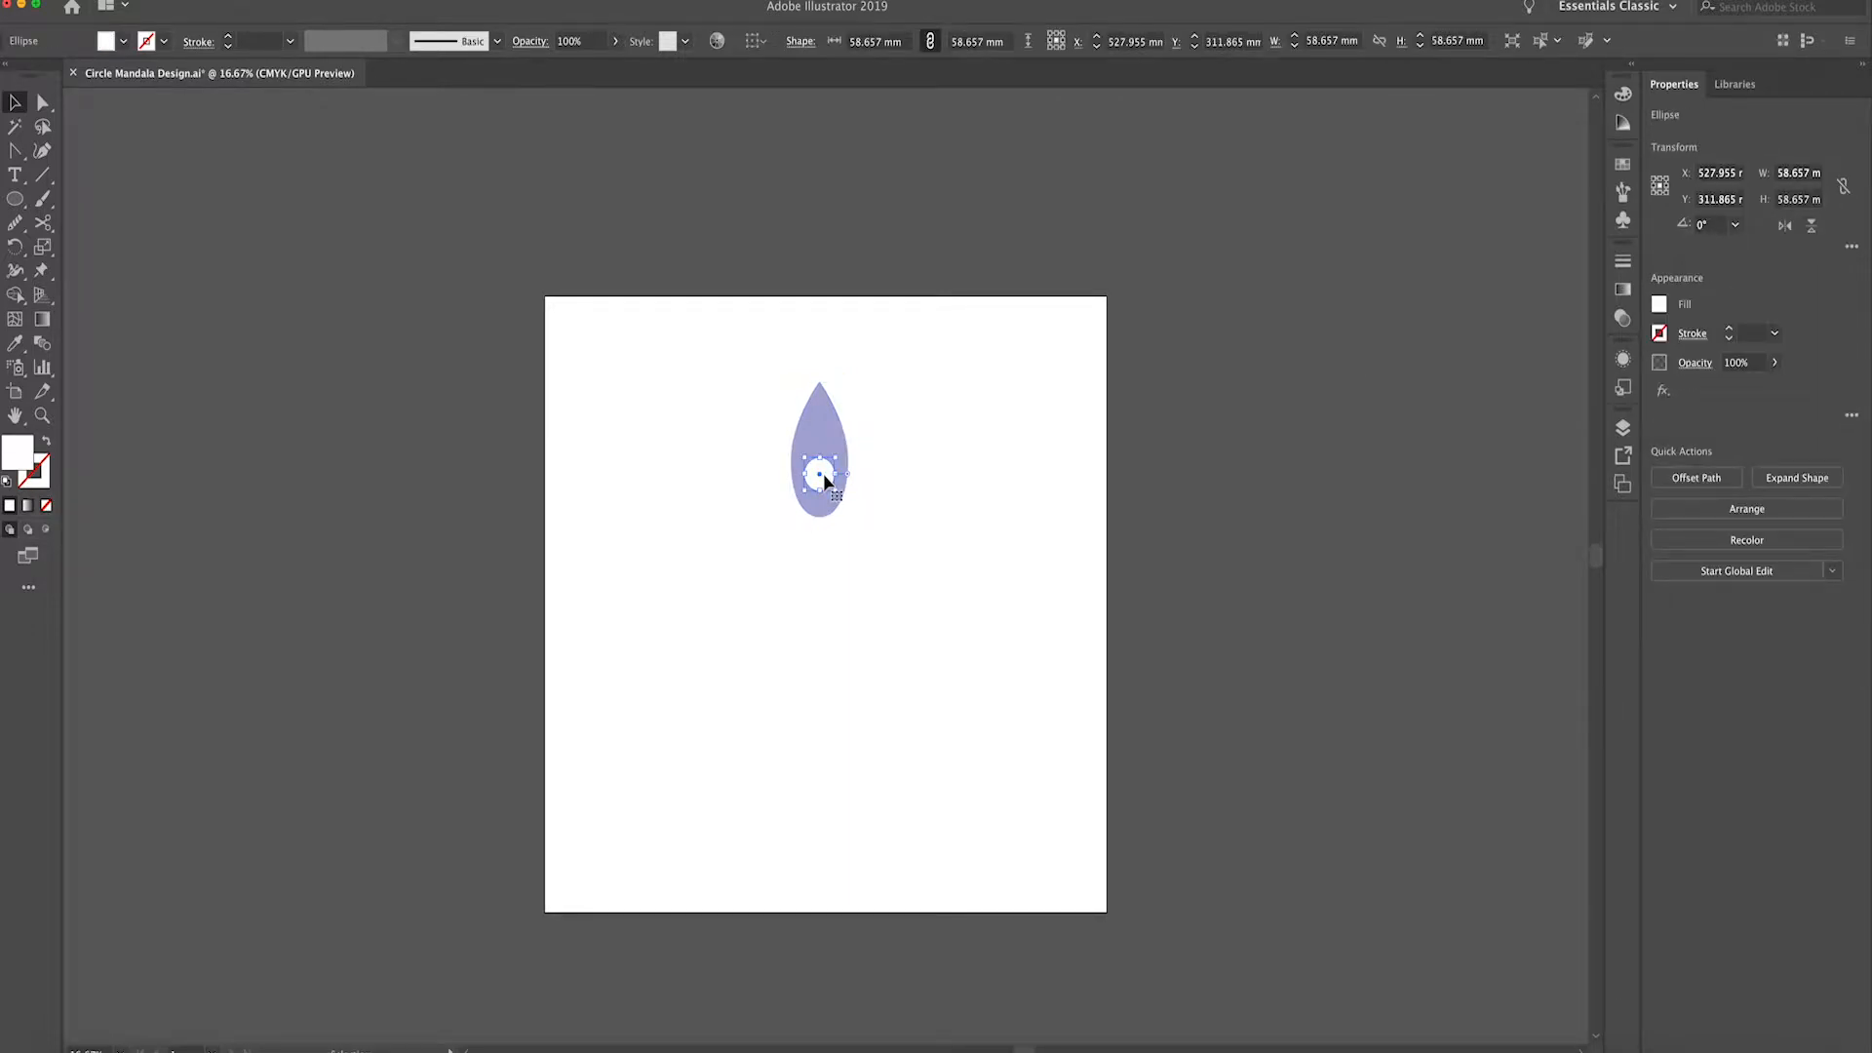
drag(824, 480, 822, 531)
click(781, 519)
click(831, 540)
Fill the duplicated circle below the petal with black
double_click(17, 452)
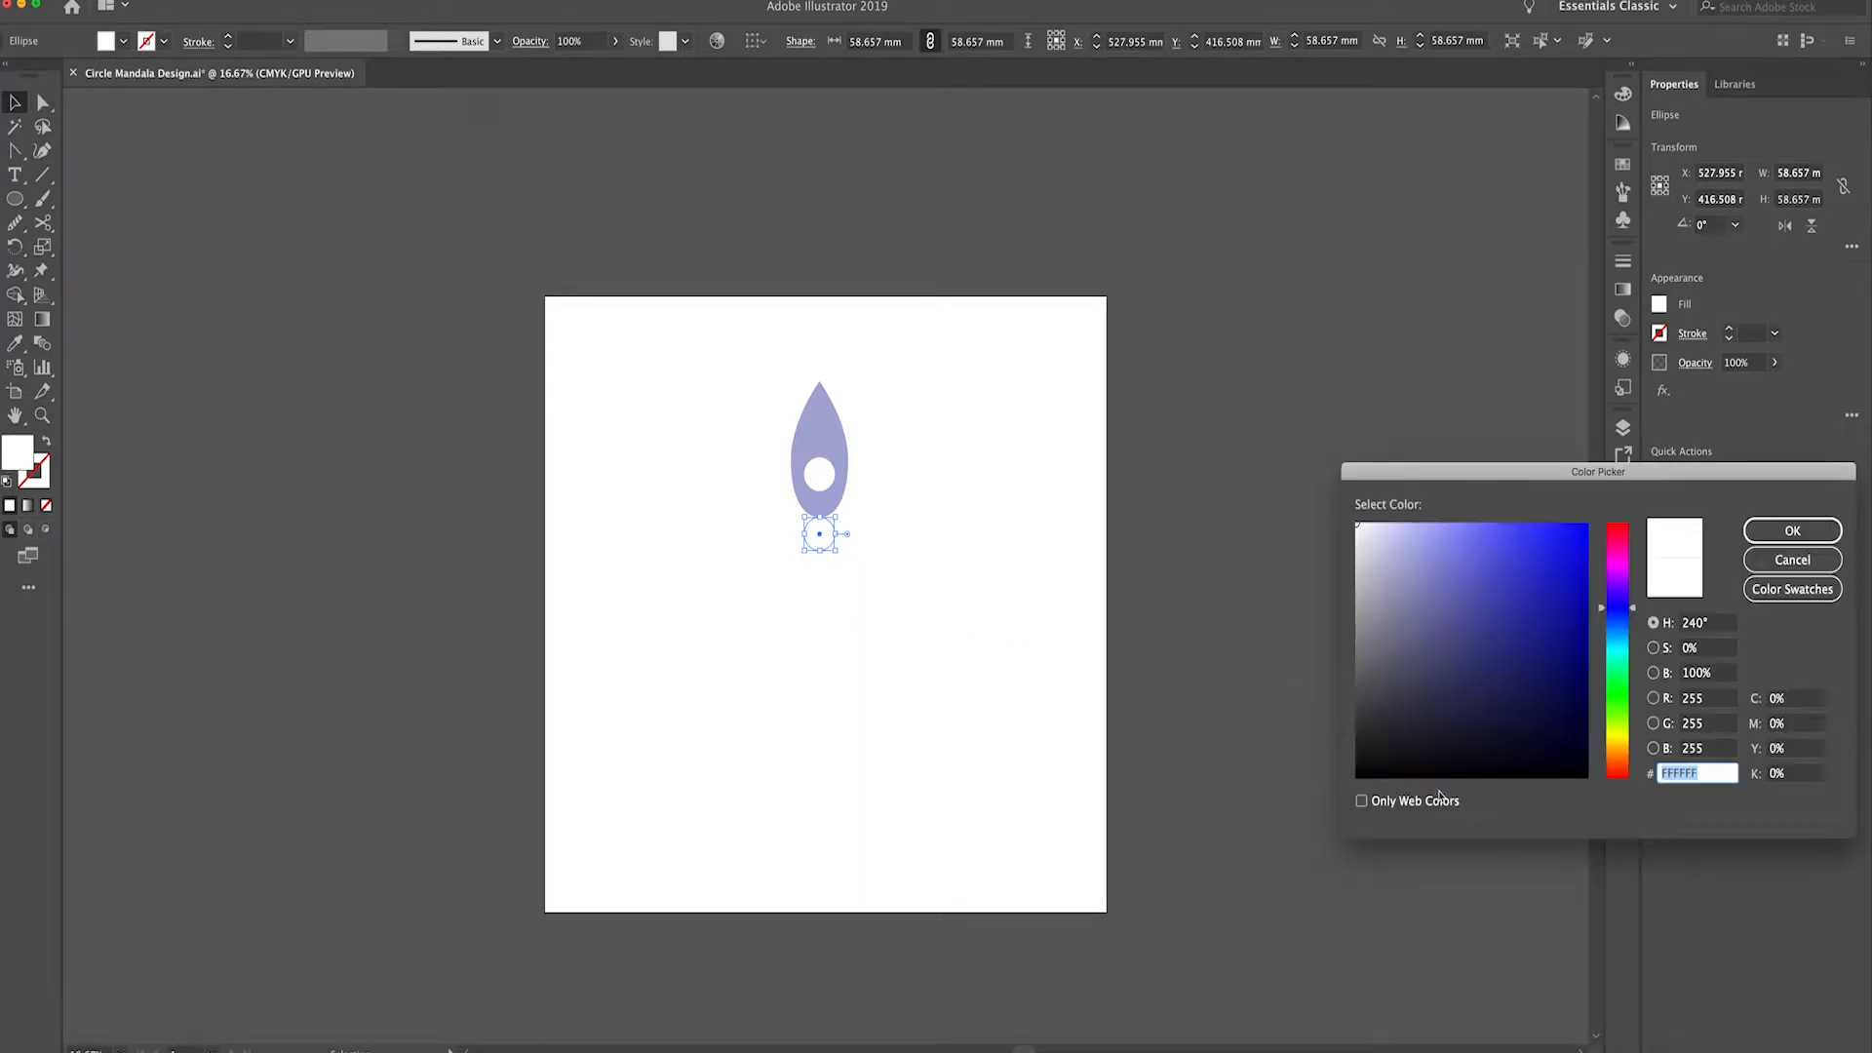
click(1468, 768)
click(1792, 530)
Group the petal with its white circle and the black circle below it
drag(754, 484, 898, 582)
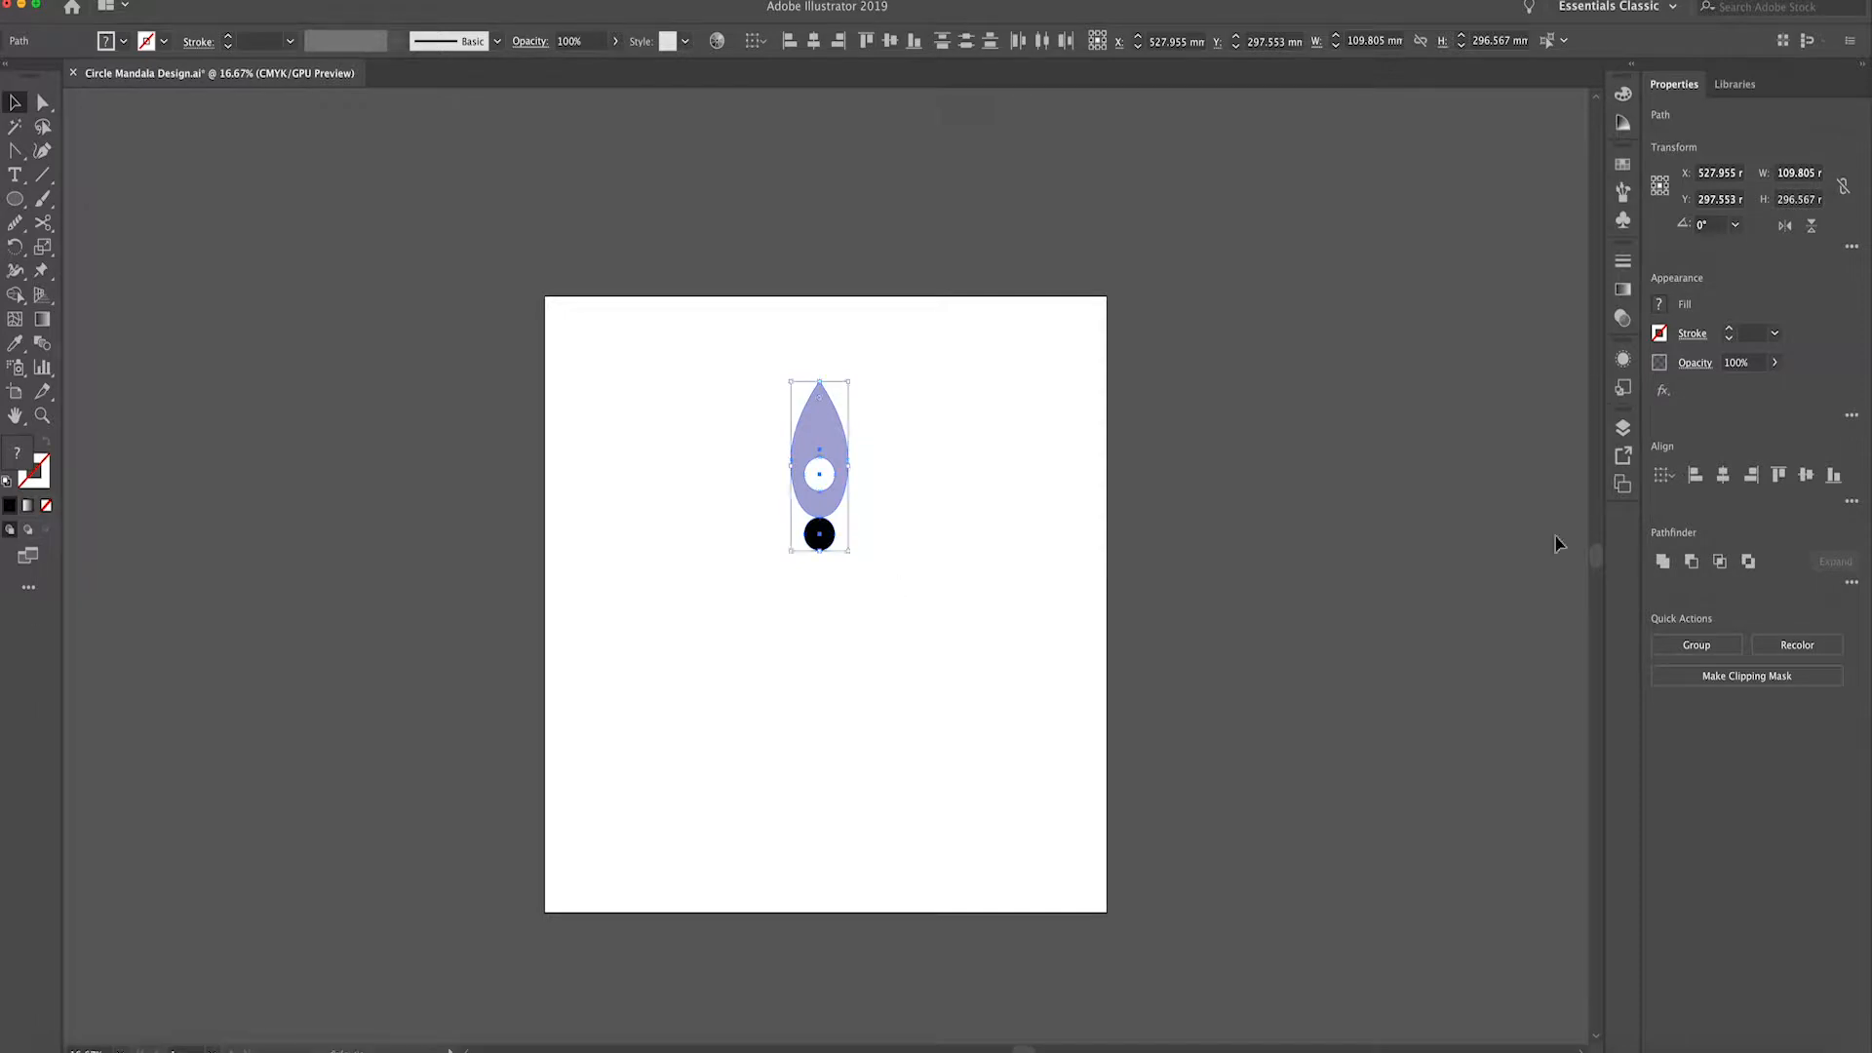
key(a)
key(v)
key(super+g)
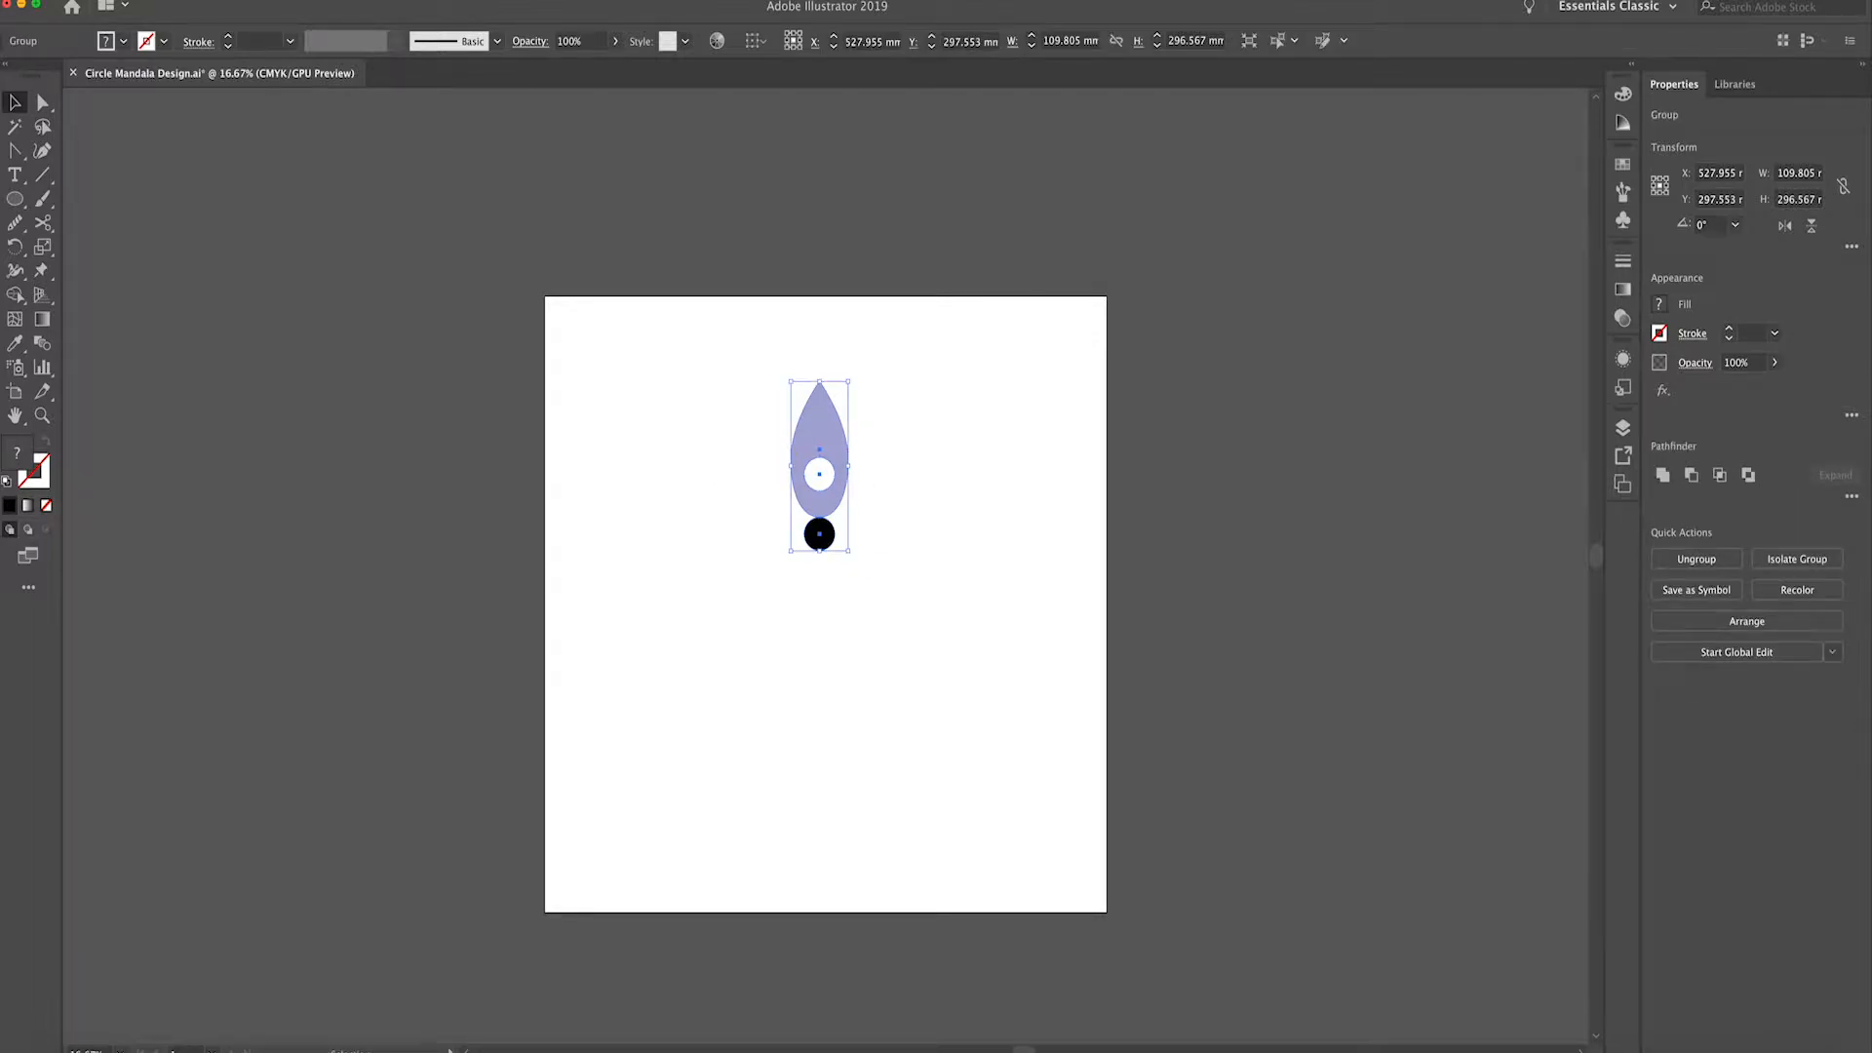
Set up a Transform effect on the petal group with the bottom-centre reference point and 8 copies
click(335, 0)
mouse_move(298, 0)
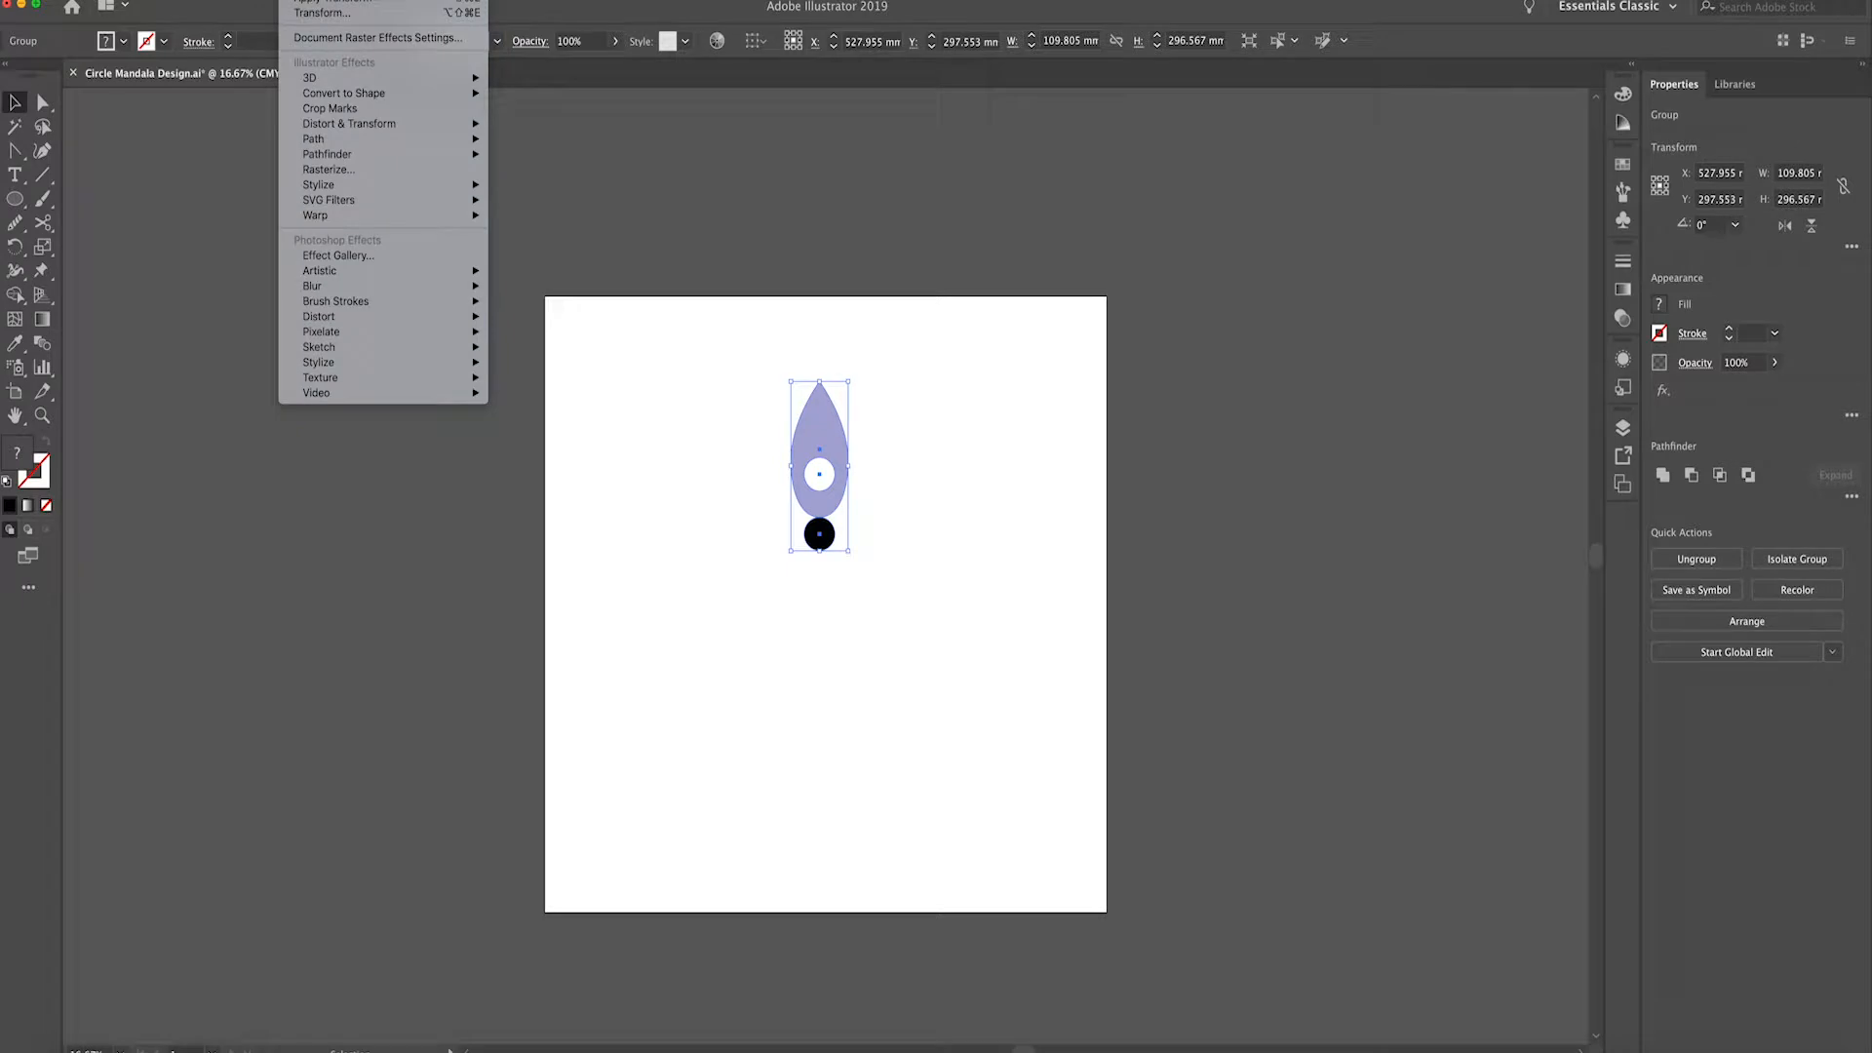
mouse_move(327, 124)
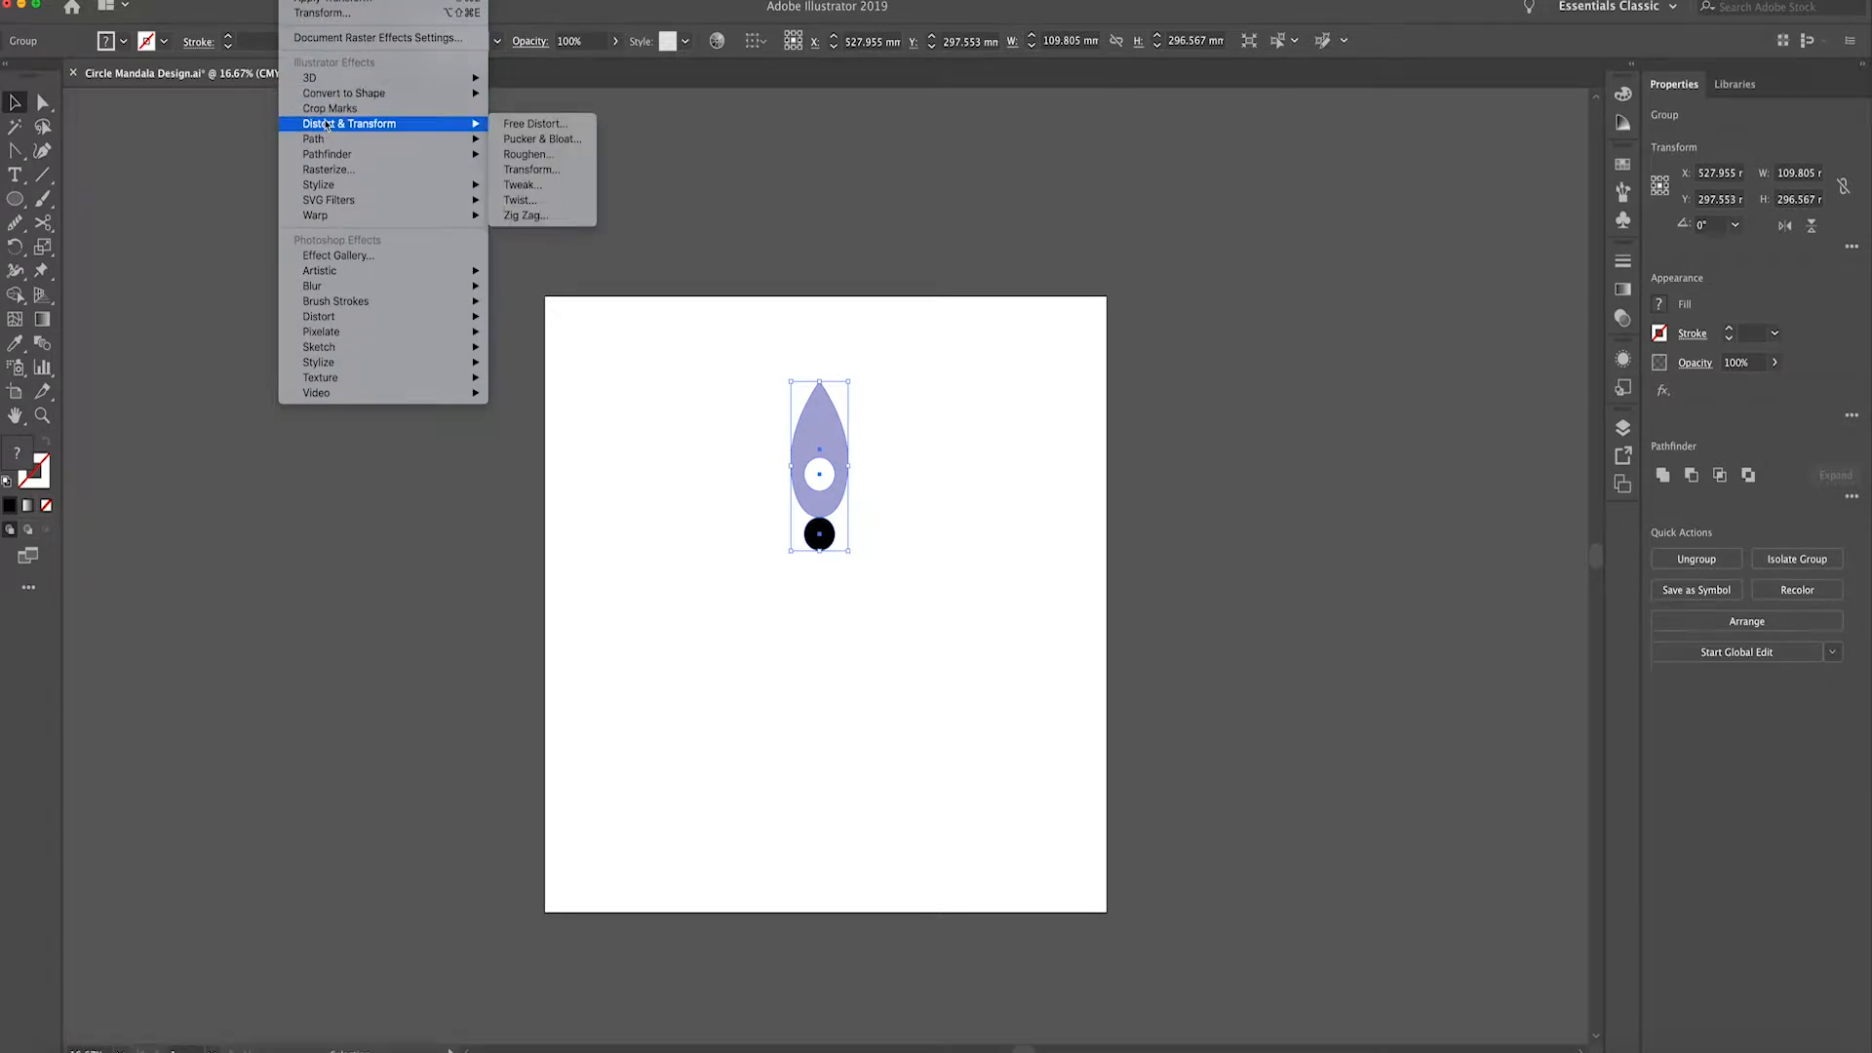
click(579, 178)
drag(576, 182, 1159, 231)
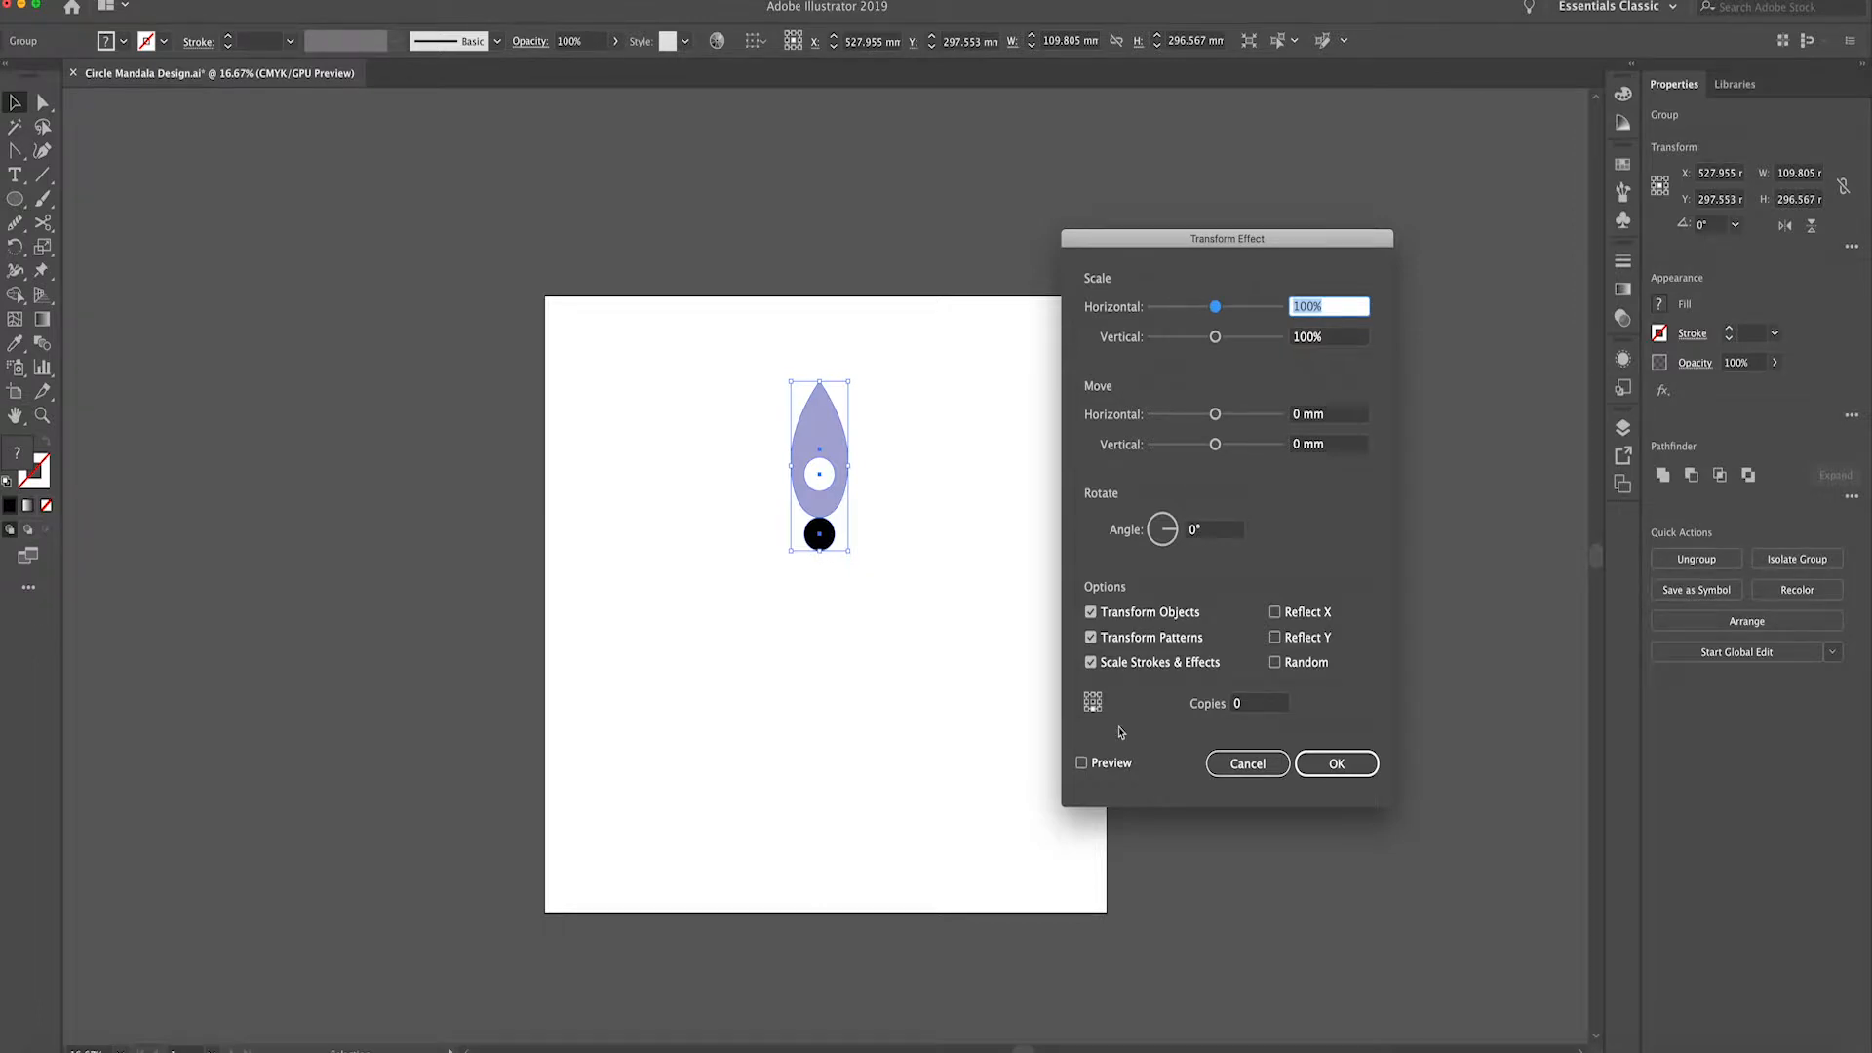
key(shift+Tab)
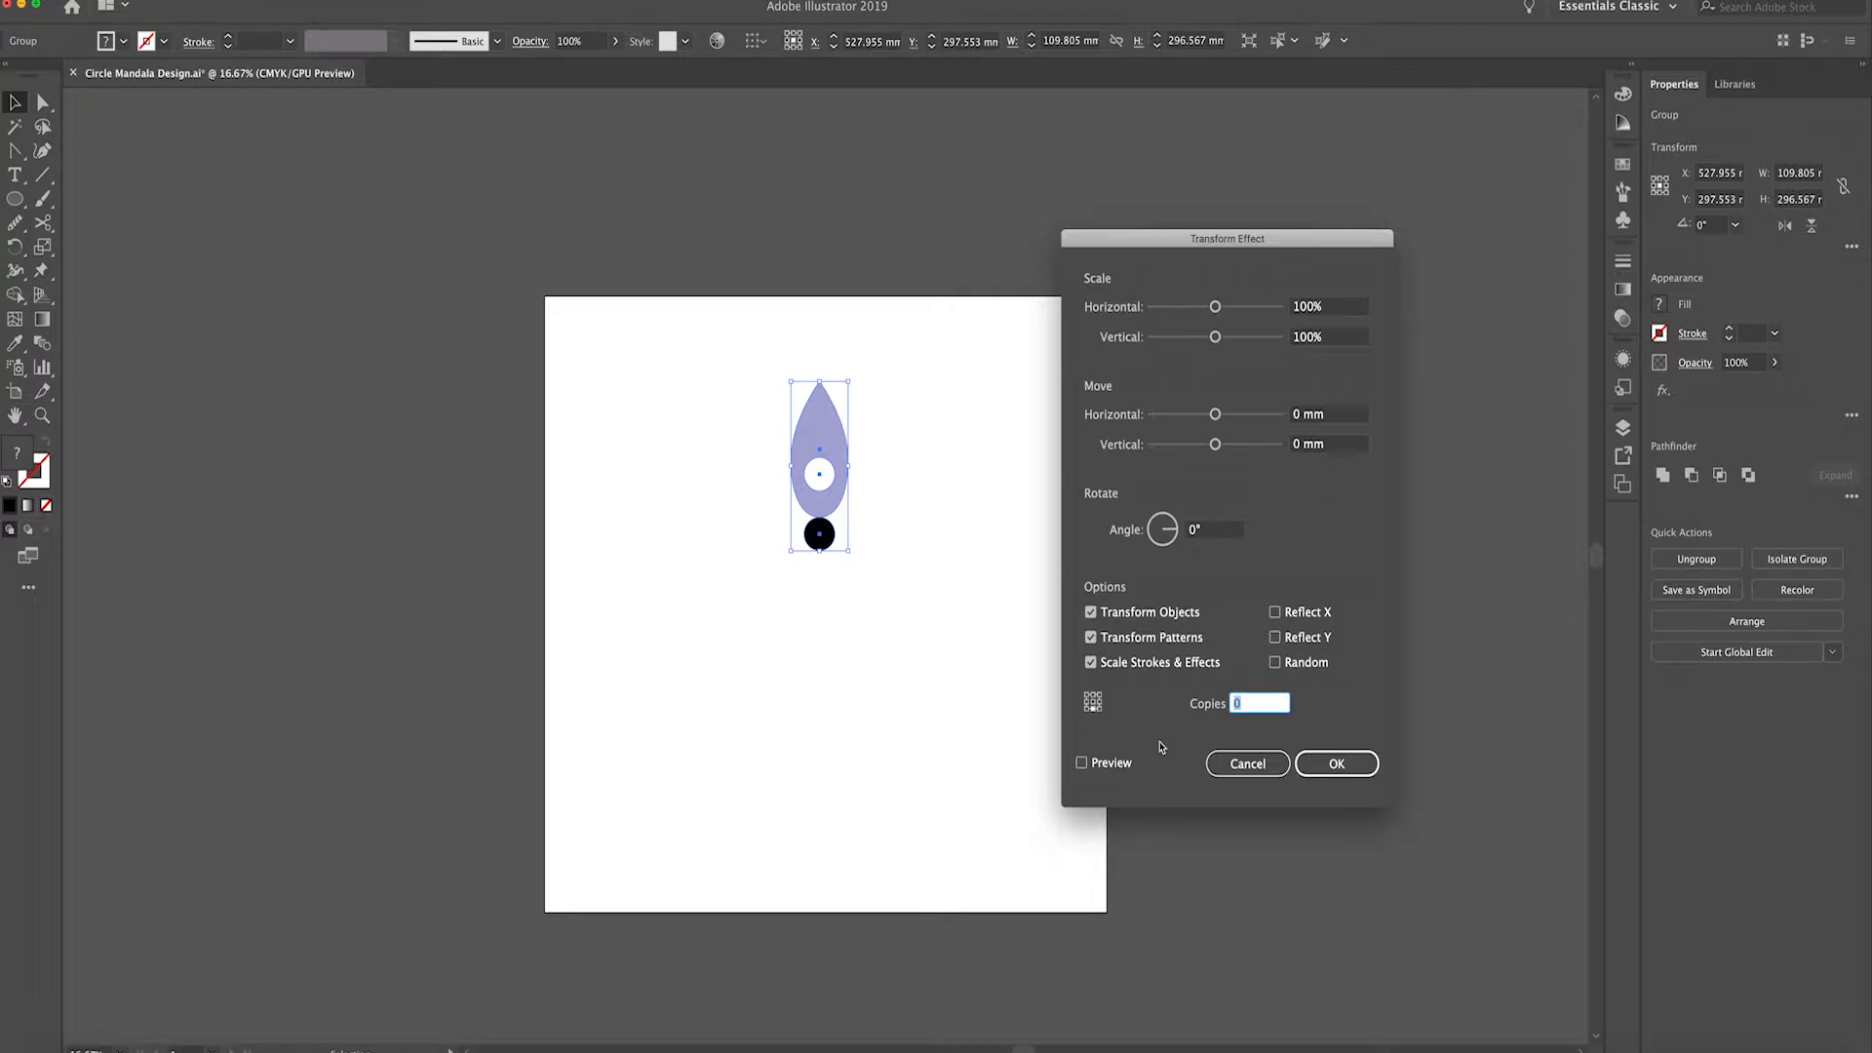
text(8)
Set the Transform effect's rotation angle to 360/8 degrees and preview the result
key(shift+Tab)
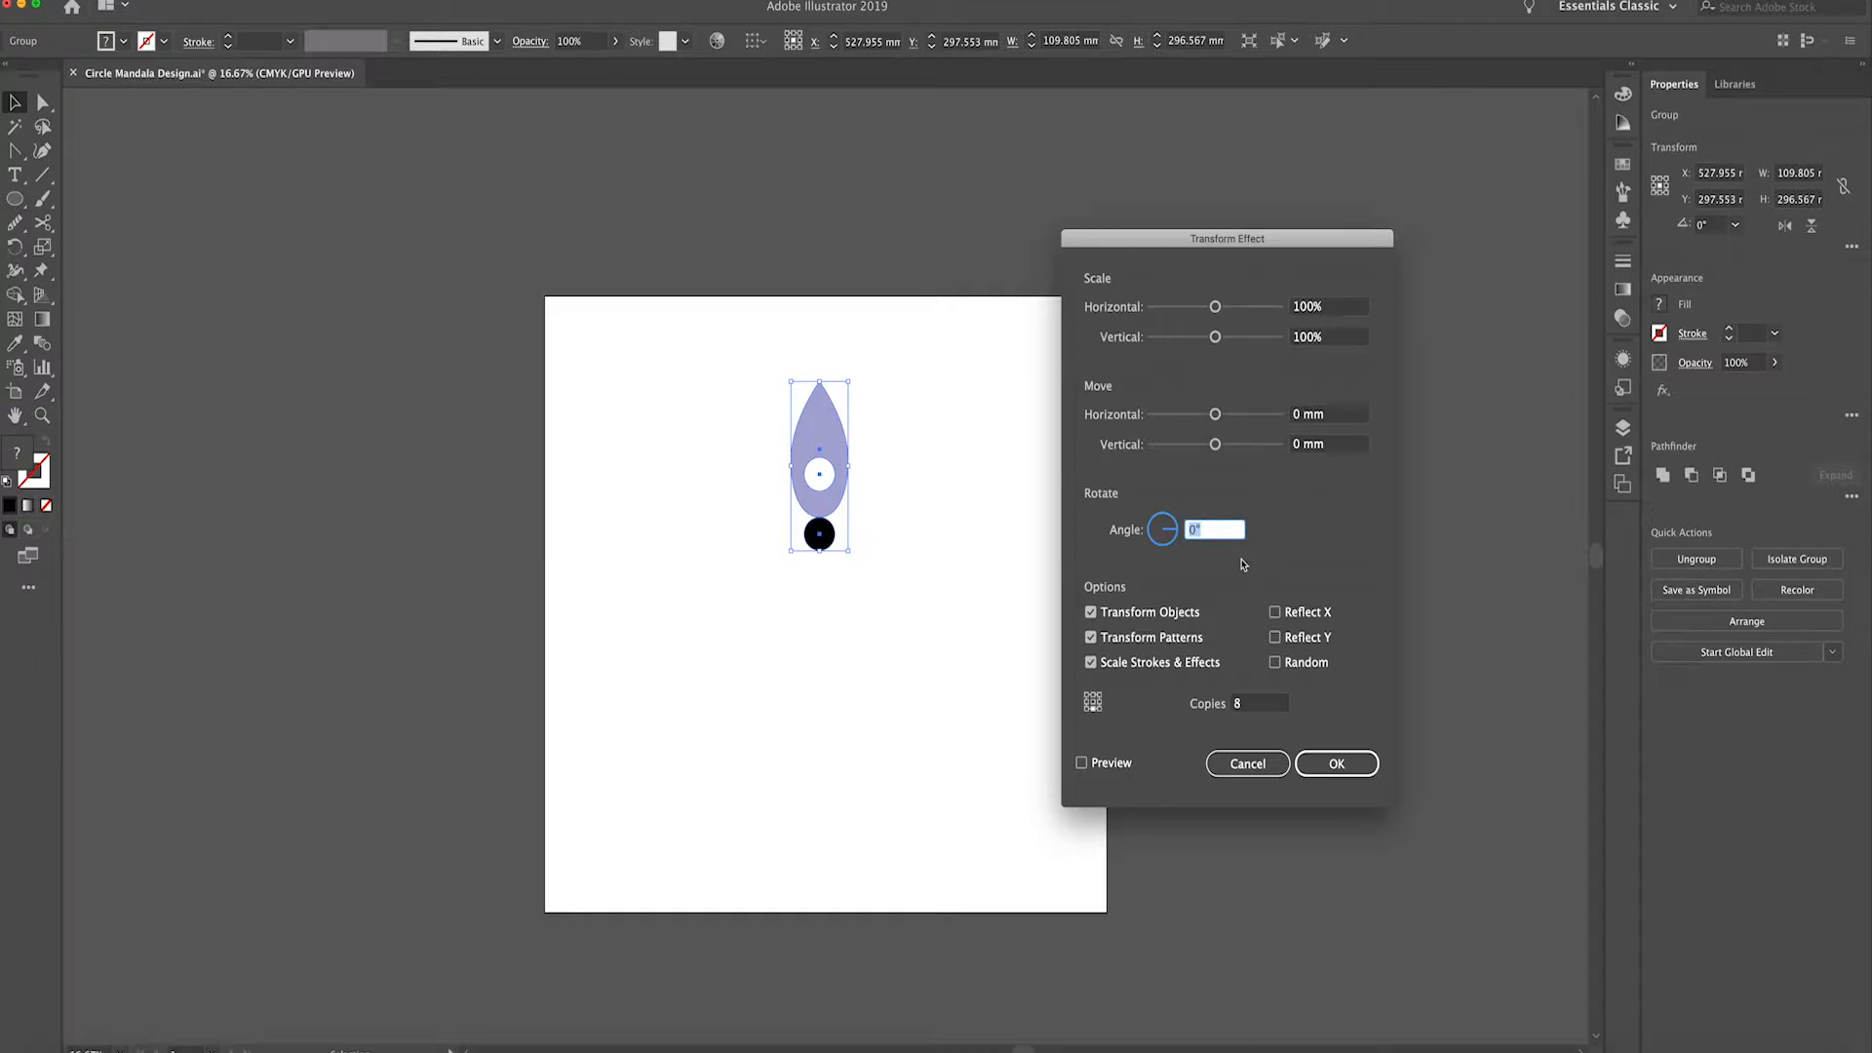
text(360)
text(/8)
key(Tab)
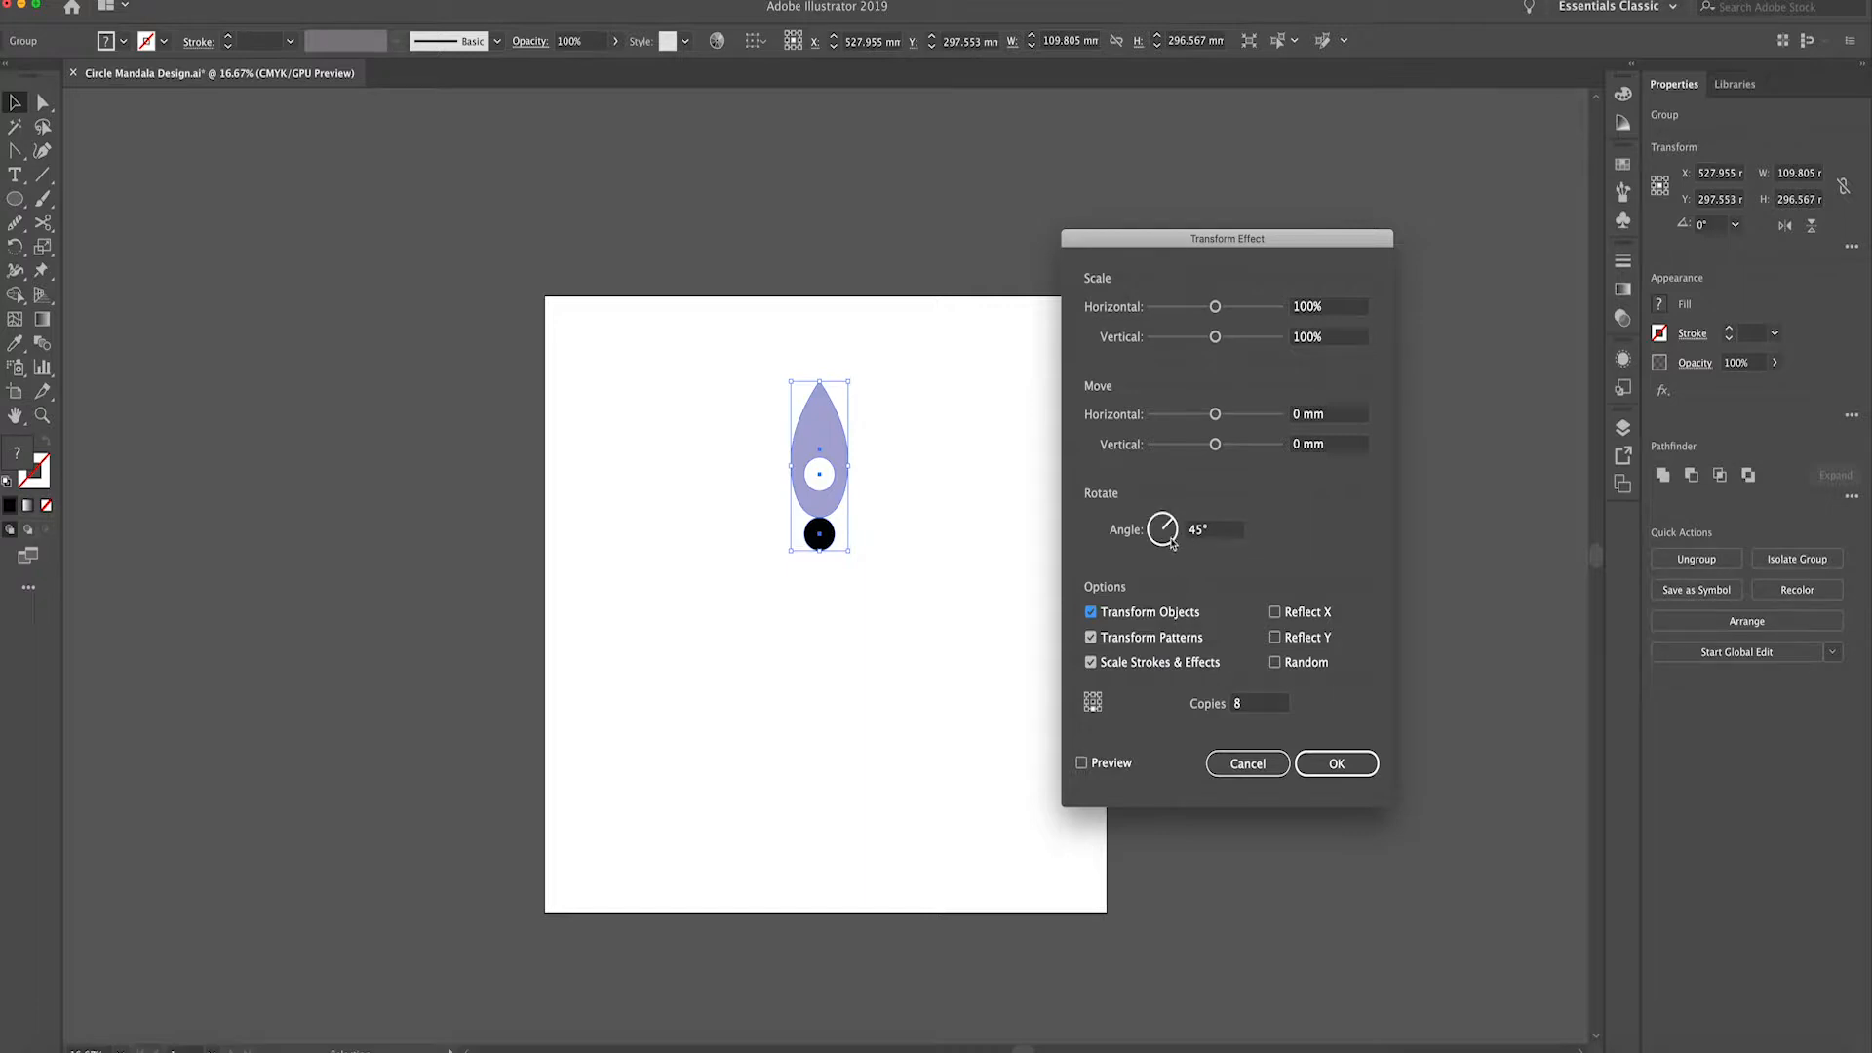
click(1119, 769)
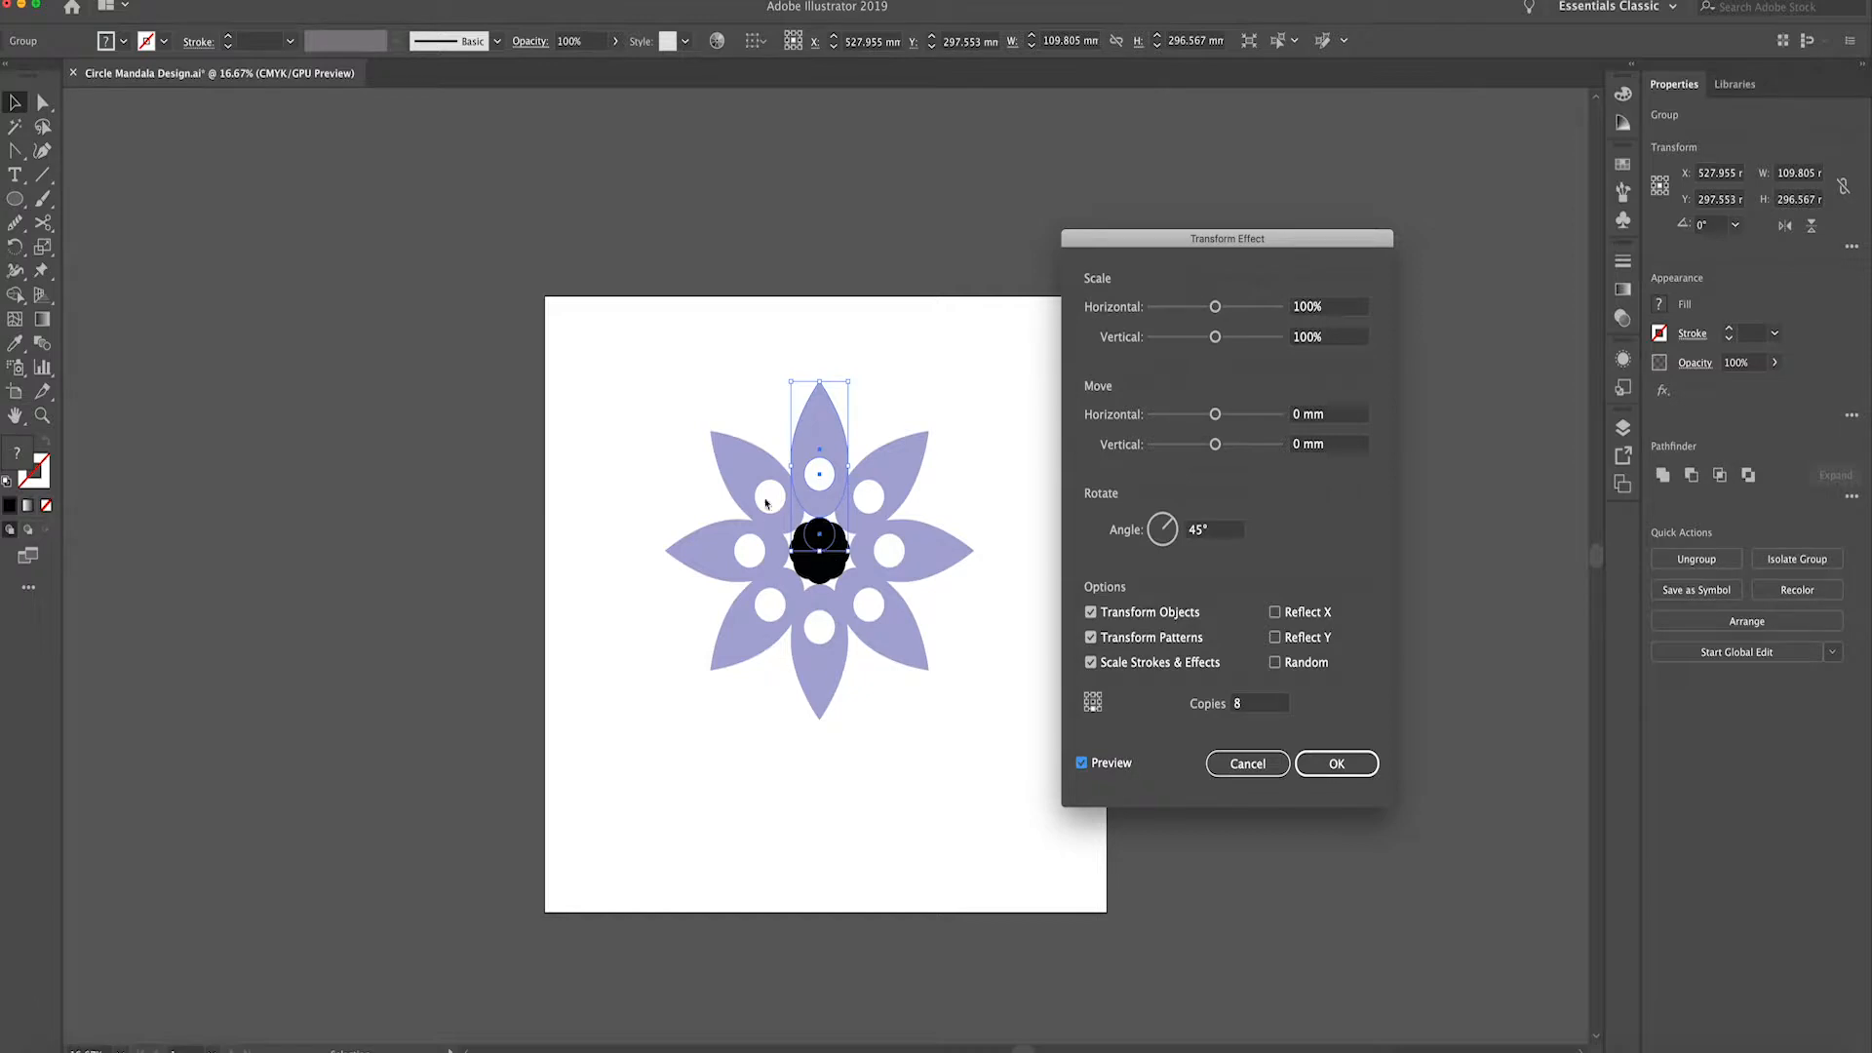
Reduce the Transform effect's copies to 7 and apply the effect
double_click(1267, 703)
text(7)
click(1337, 763)
Move the finished flower off the artboard into the empty space on its left side
mouse_move(832, 562)
mouse_down()
mouse_move(838, 607)
mouse_move(907, 653)
mouse_move(763, 556)
mouse_move(881, 576)
mouse_move(845, 583)
mouse_up()
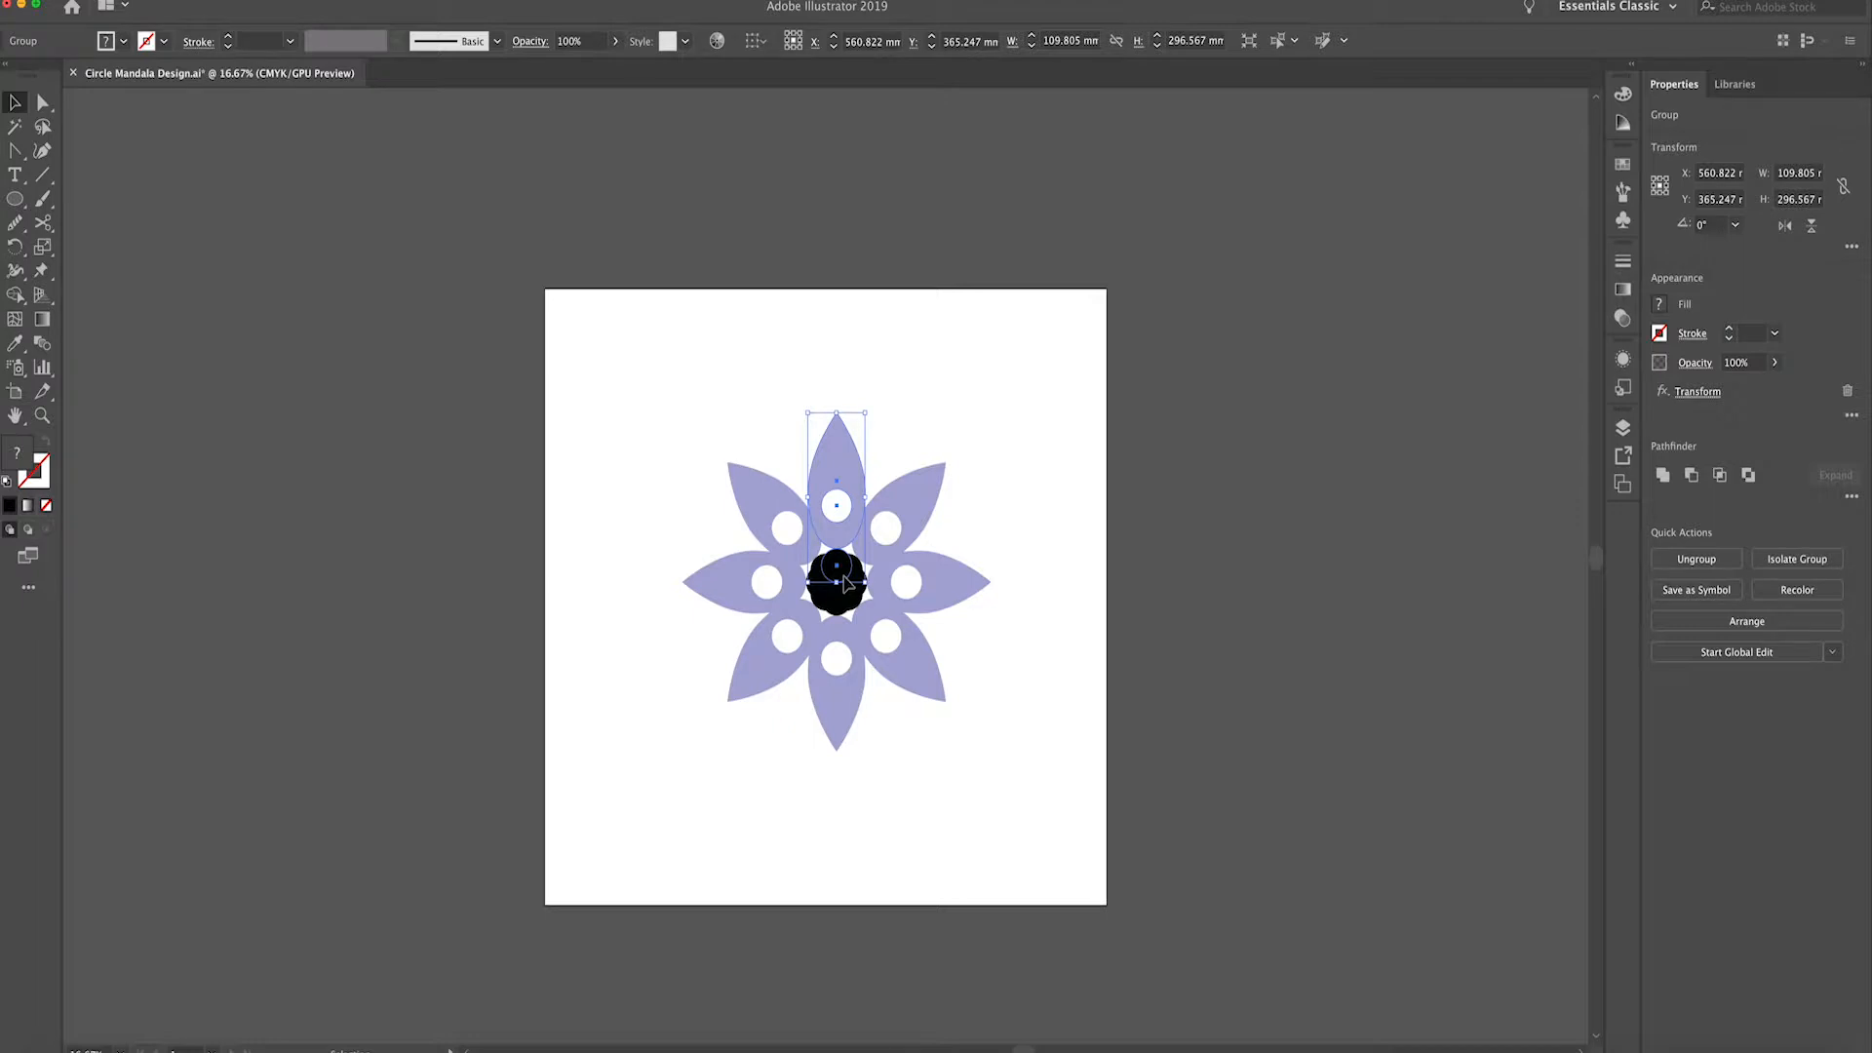
drag(856, 581, 412, 530)
Draw a black circle about 149 mm in diameter on the empty artboard and show its bounding box
drag(15, 198, 107, 246)
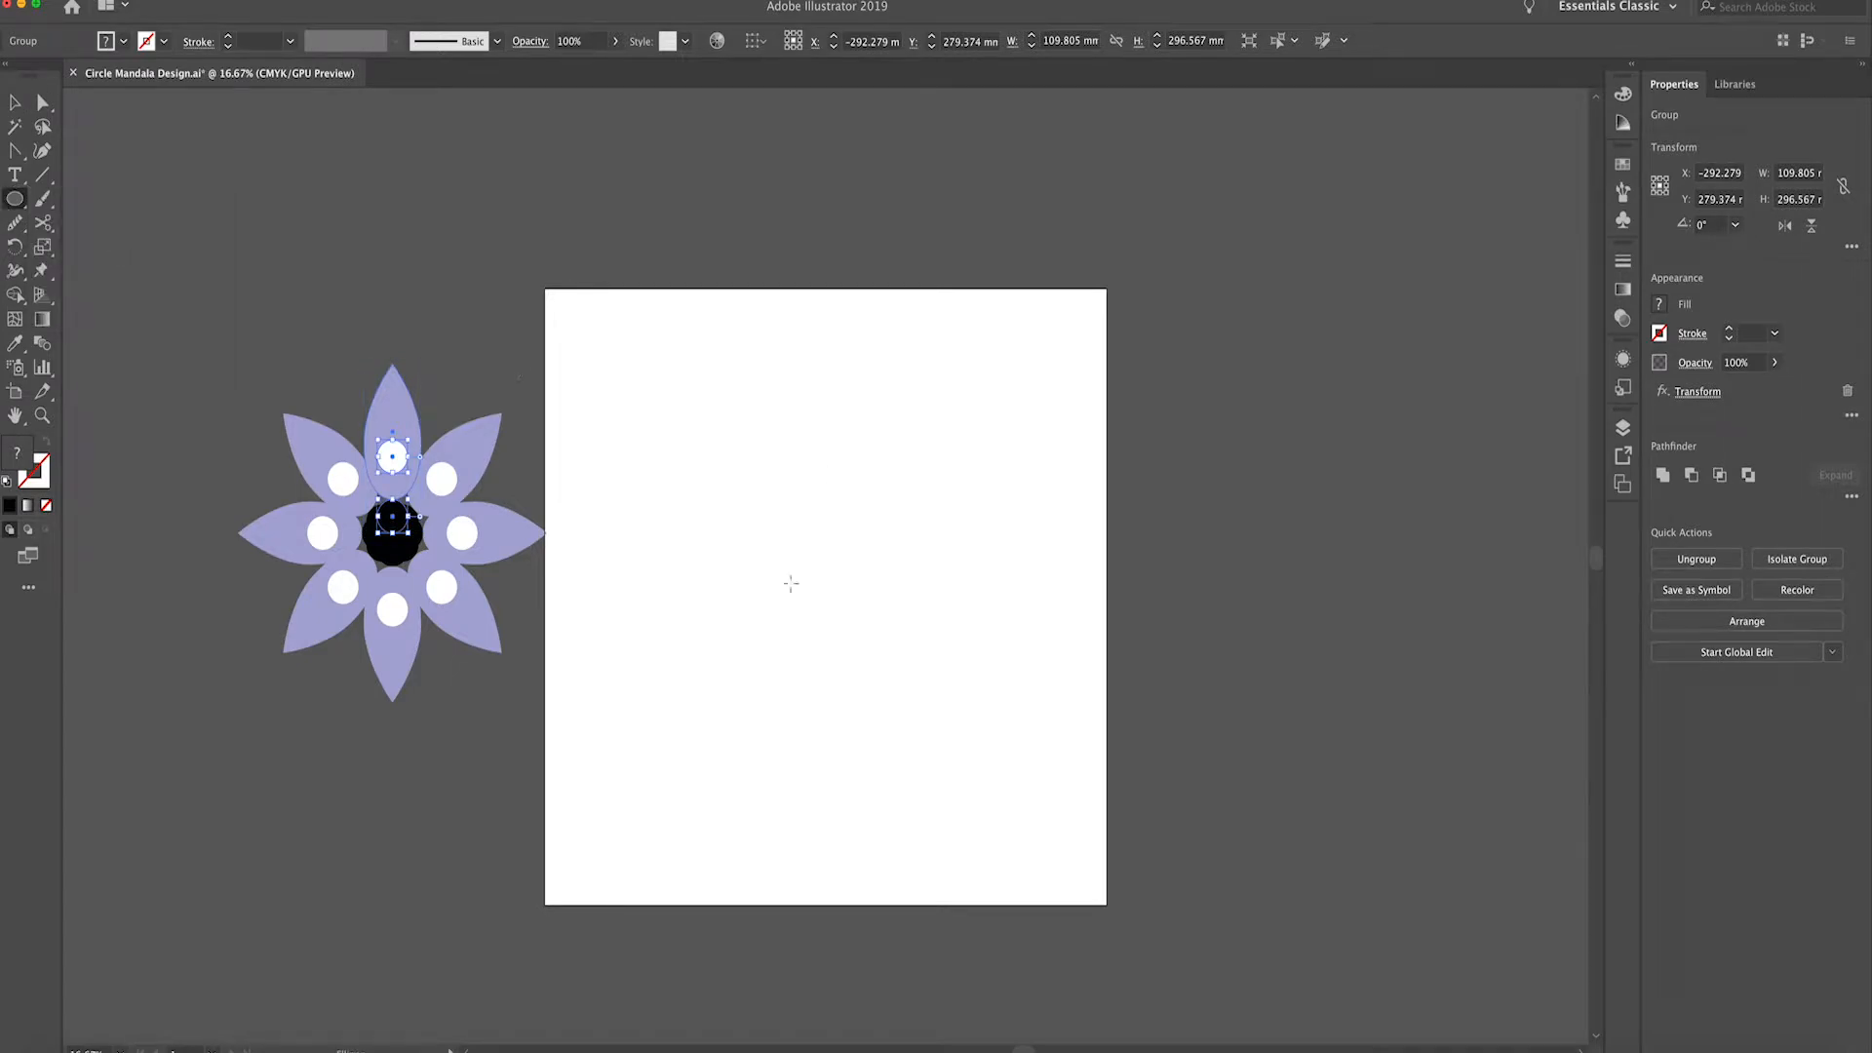
mouse_move(785, 577)
mouse_down()
mouse_move(862, 660)
mouse_move(917, 643)
mouse_up()
key(v)
key(shift+super+b)
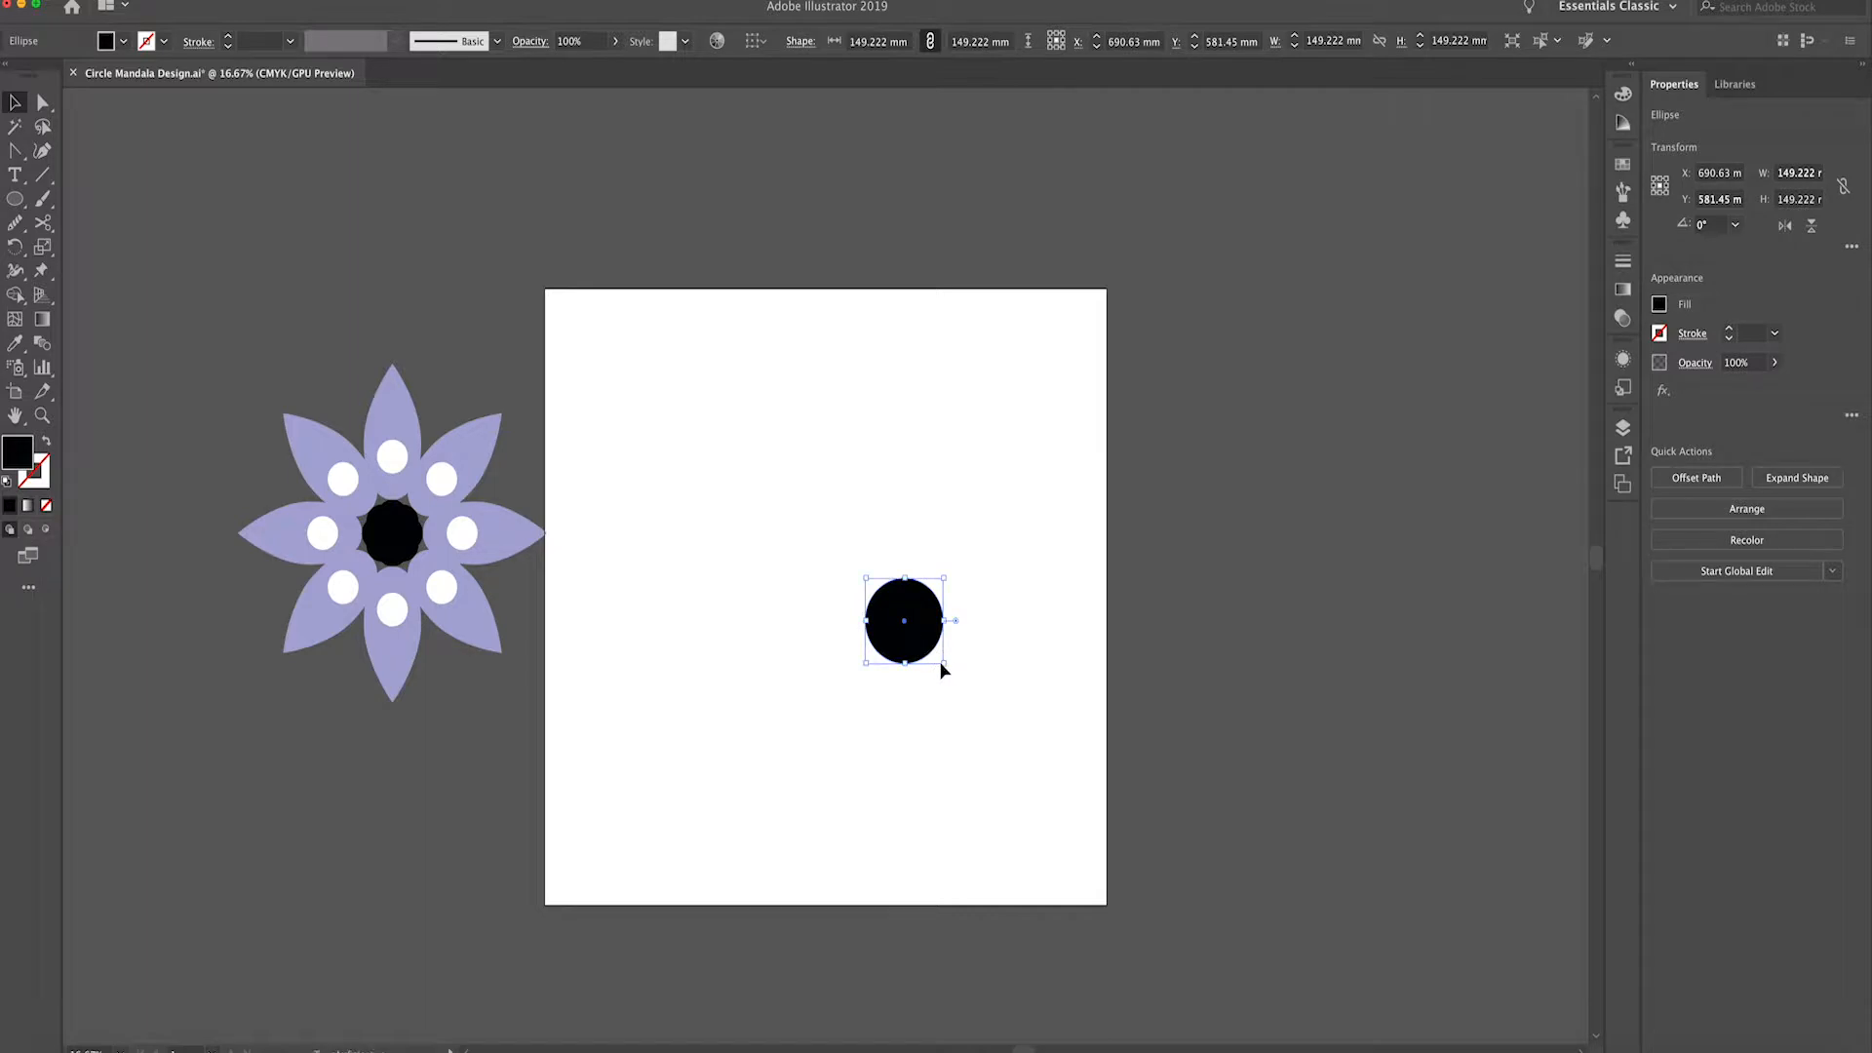
Make a concentric copy of the circle about 87 mm in diameter and fill it with the white sampled from the flower
drag(944, 663, 928, 646)
key(i)
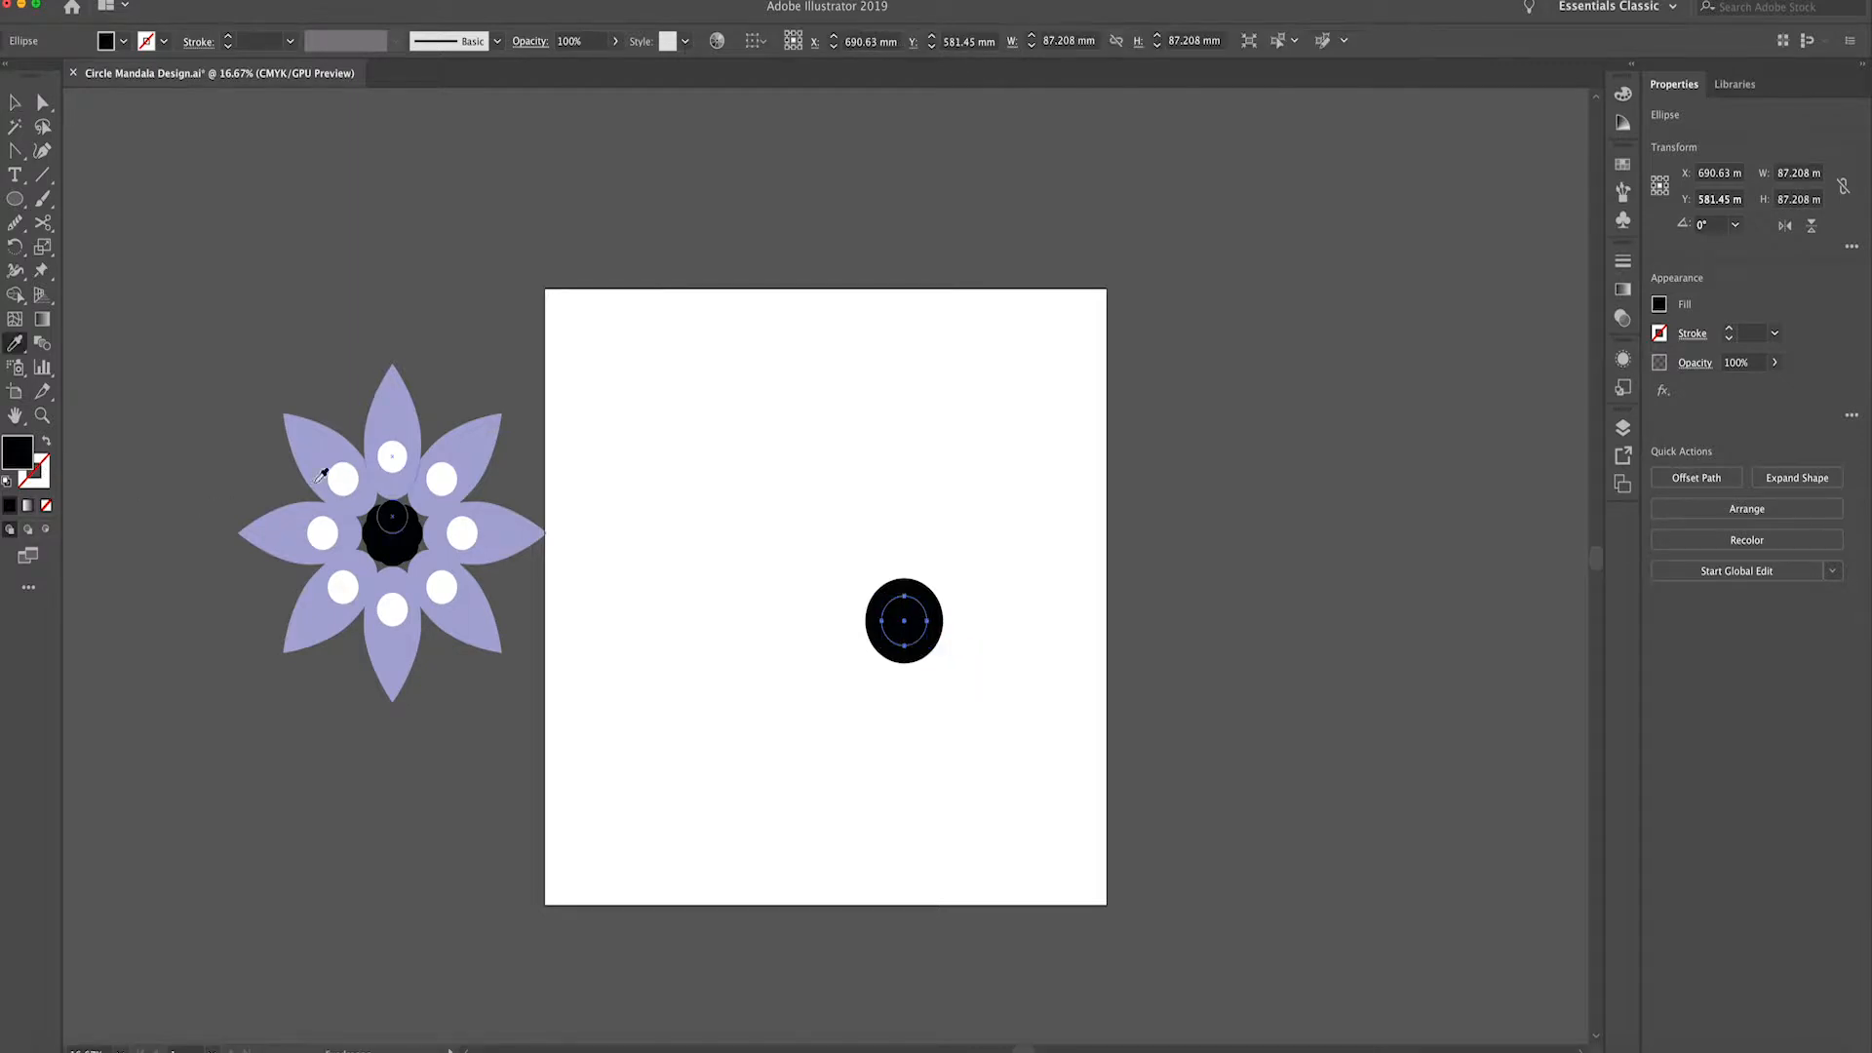
click(387, 497)
click(394, 460)
key(v)
Fill the outer circle with the light purple sampled from the flower's petals
click(874, 598)
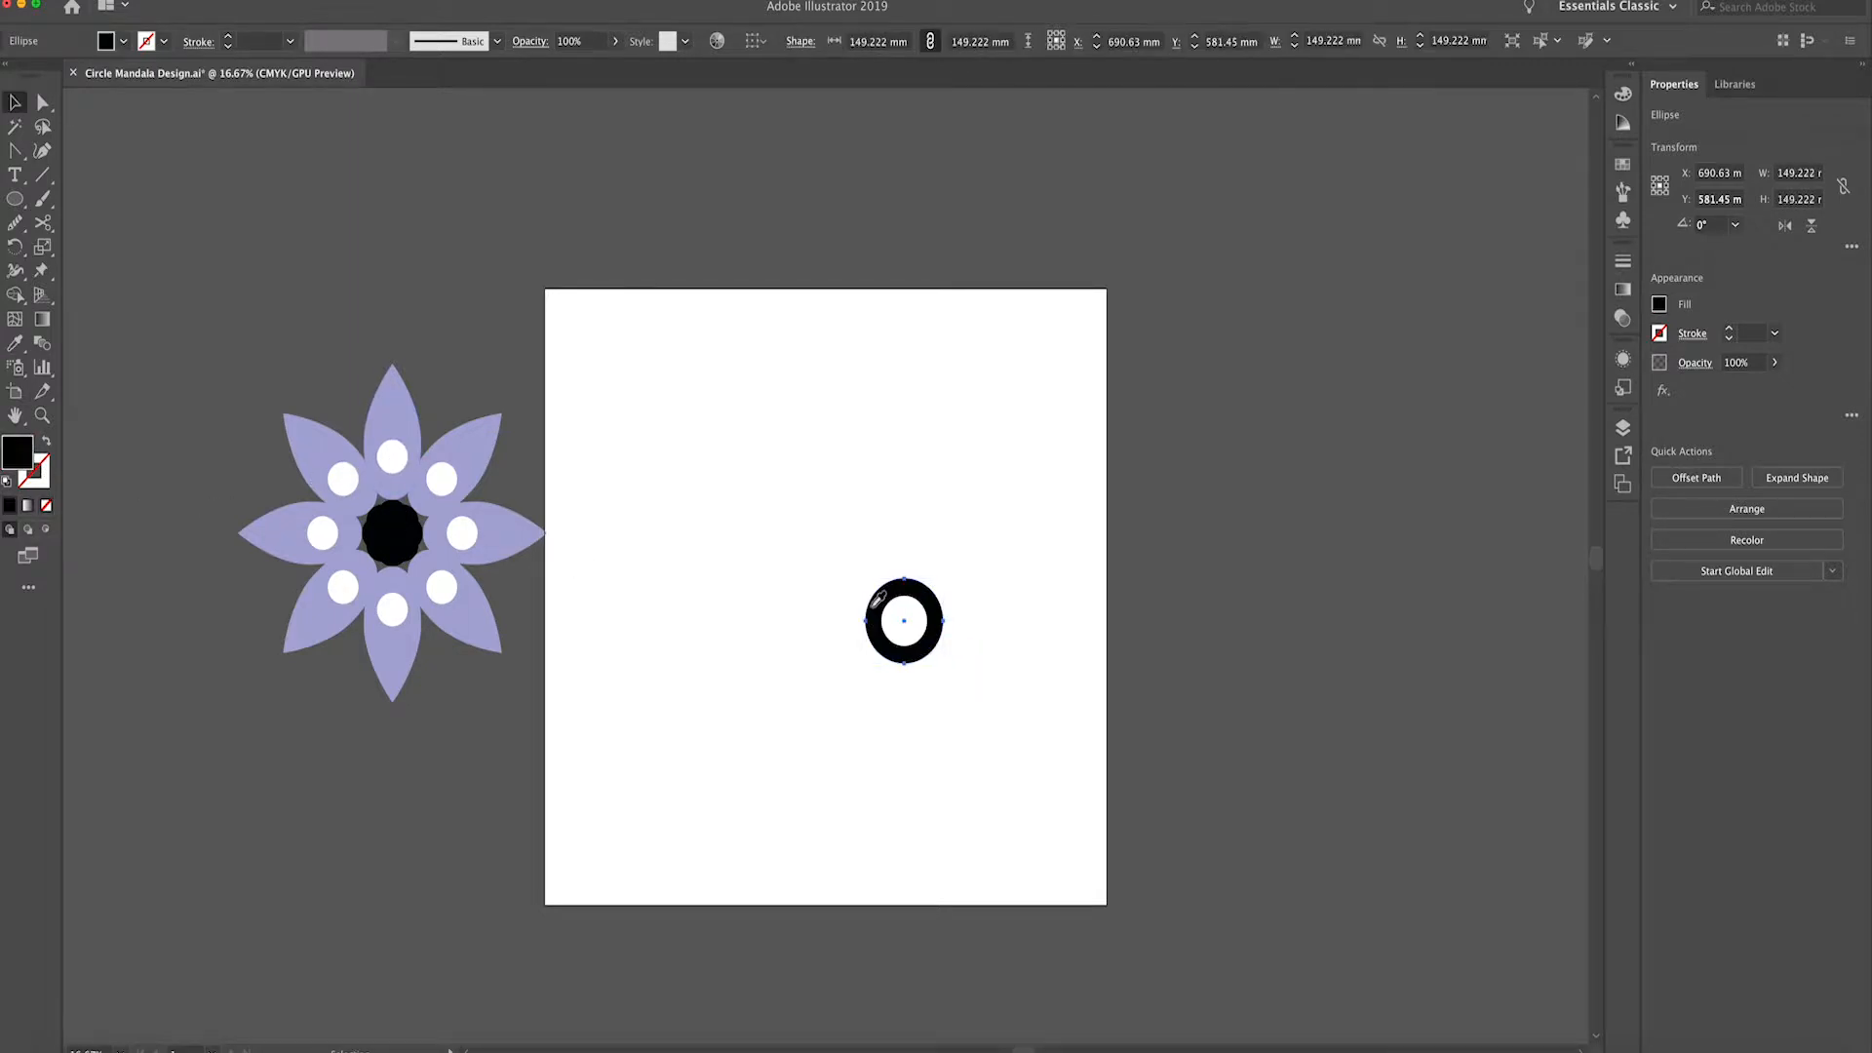
key(/)
key(i)
click(474, 604)
key(v)
Align both concentric circles horizontally and vertically to the centre of the artboard
drag(827, 585, 1066, 694)
click(1851, 502)
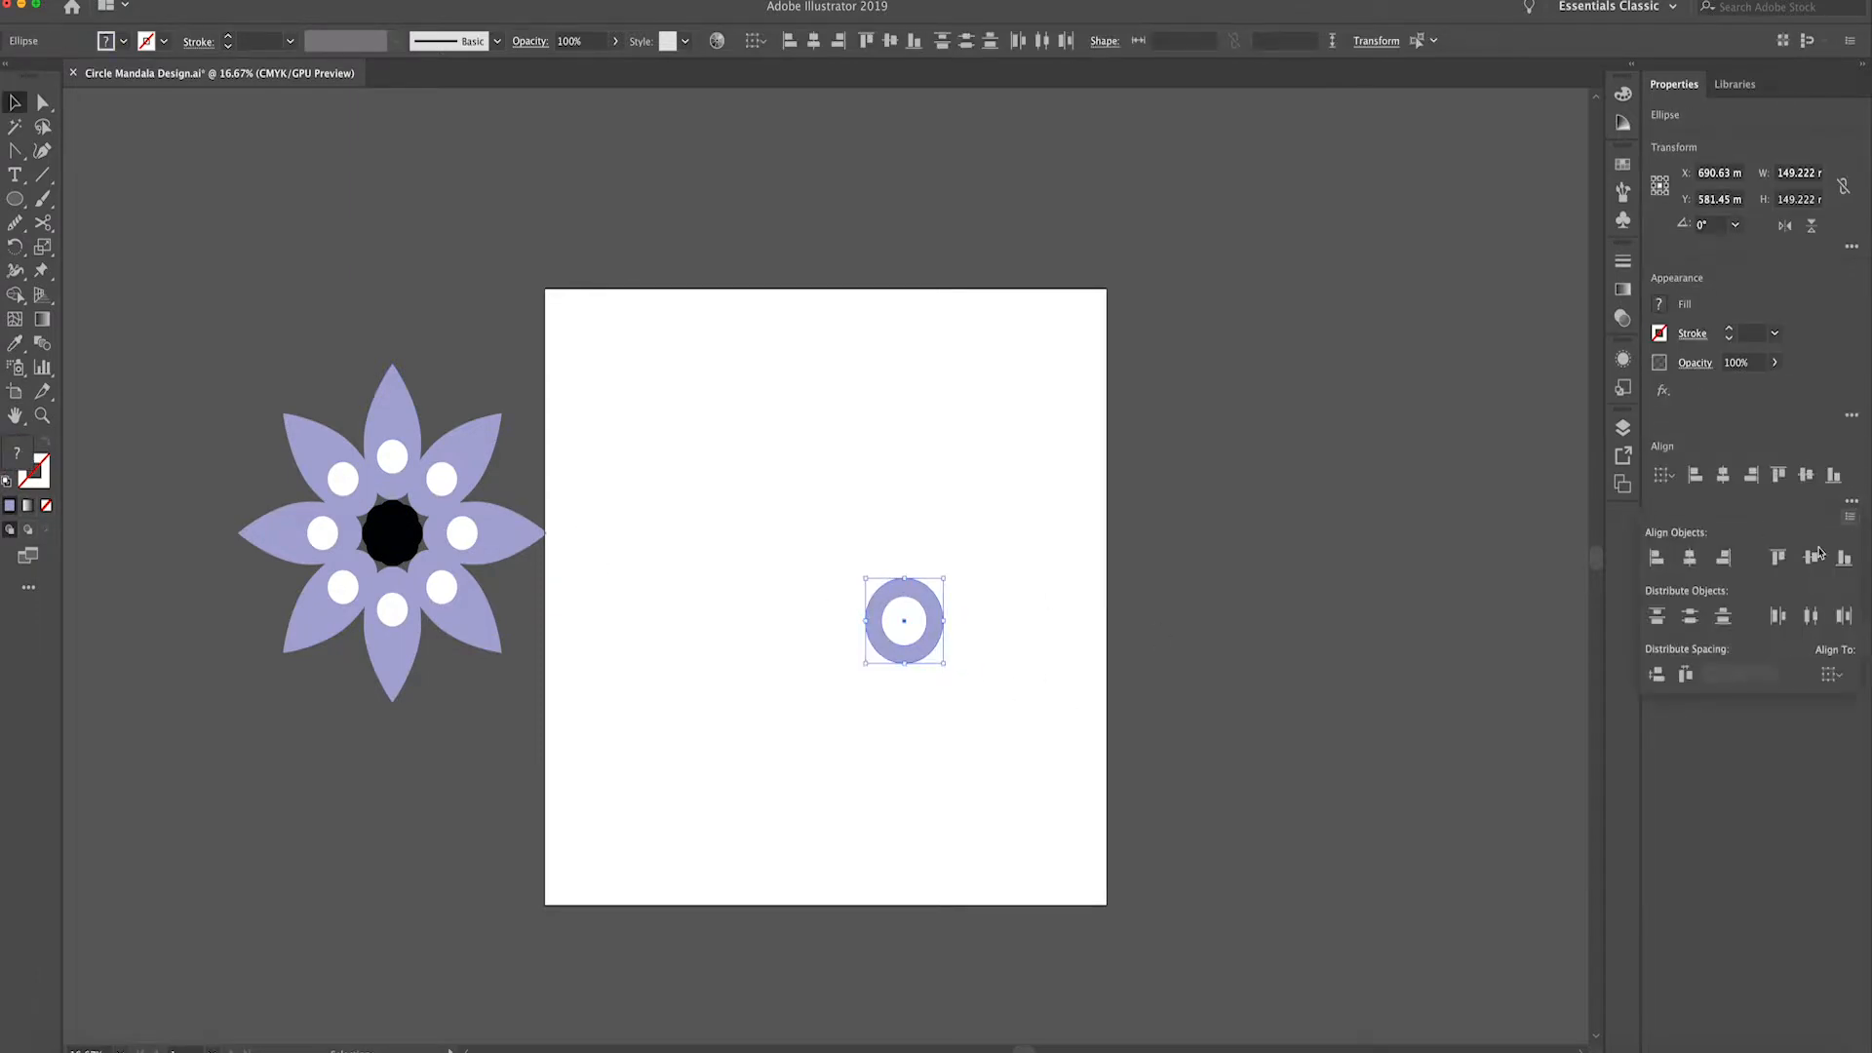
click(1831, 674)
click(1775, 741)
click(1690, 558)
click(1810, 559)
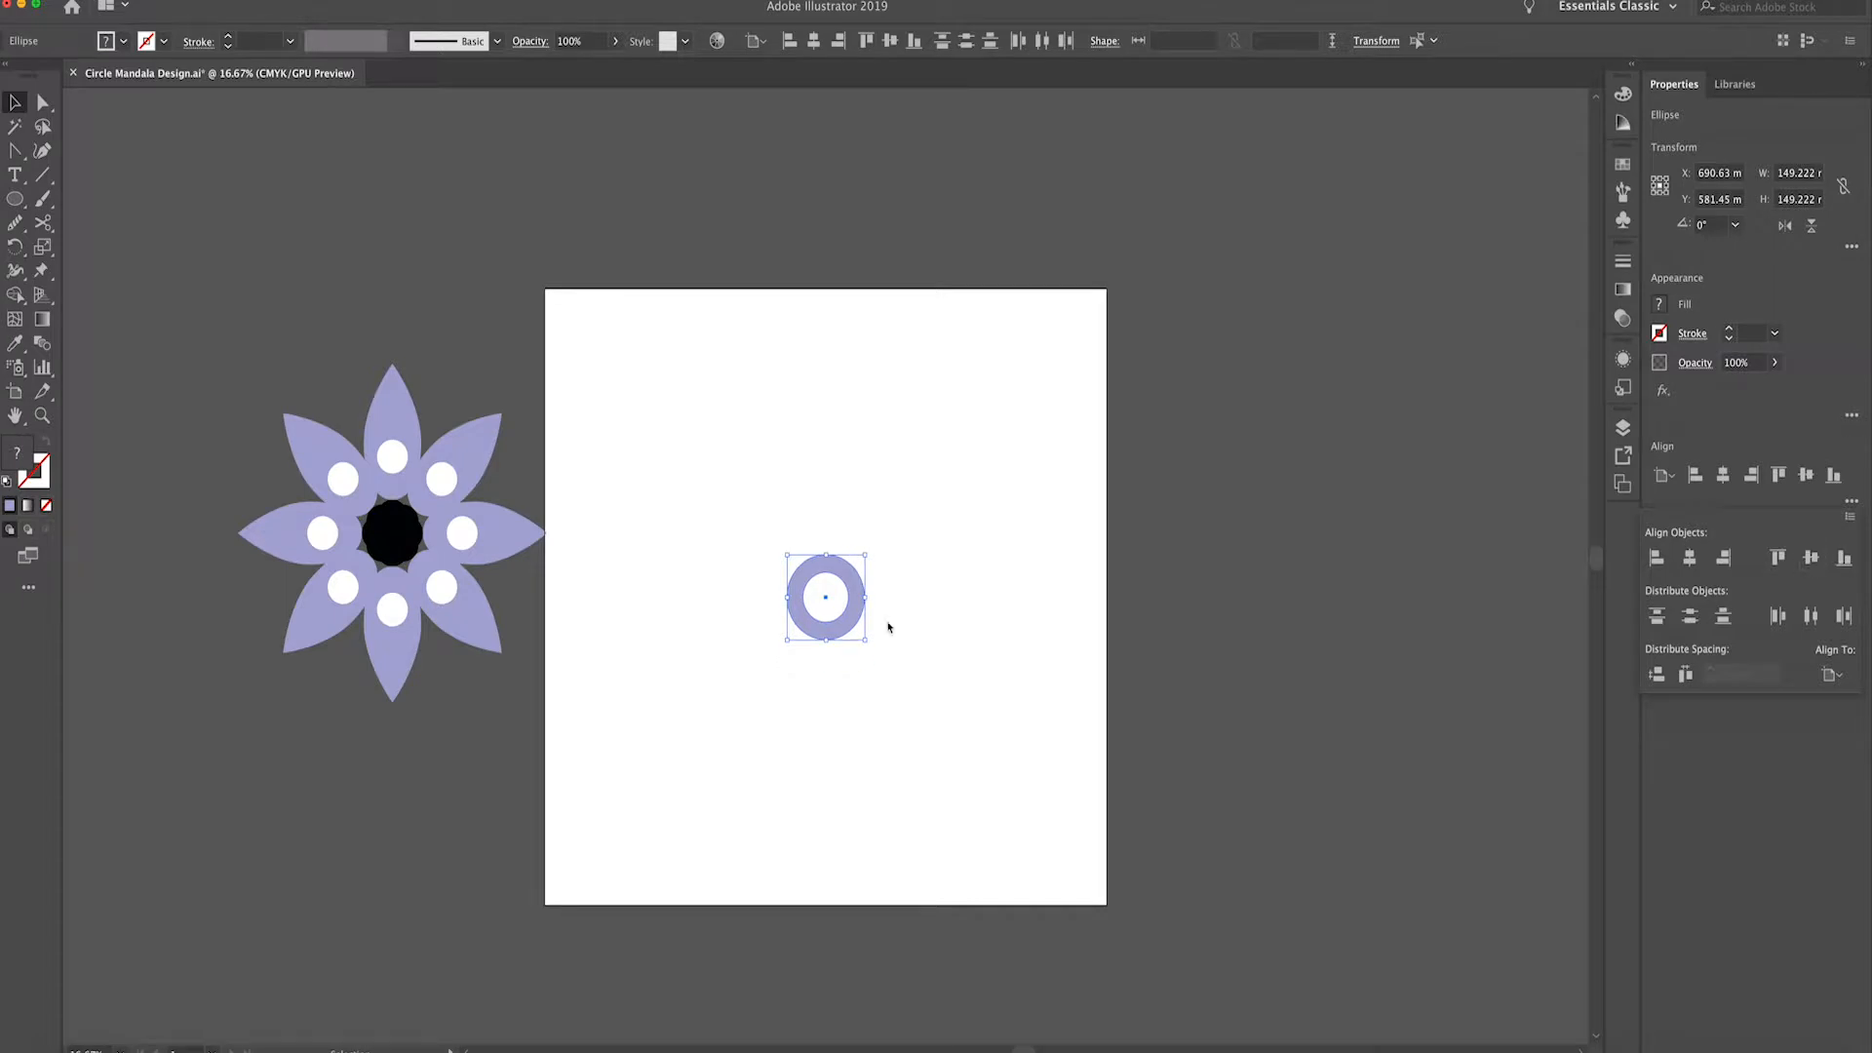
click(727, 547)
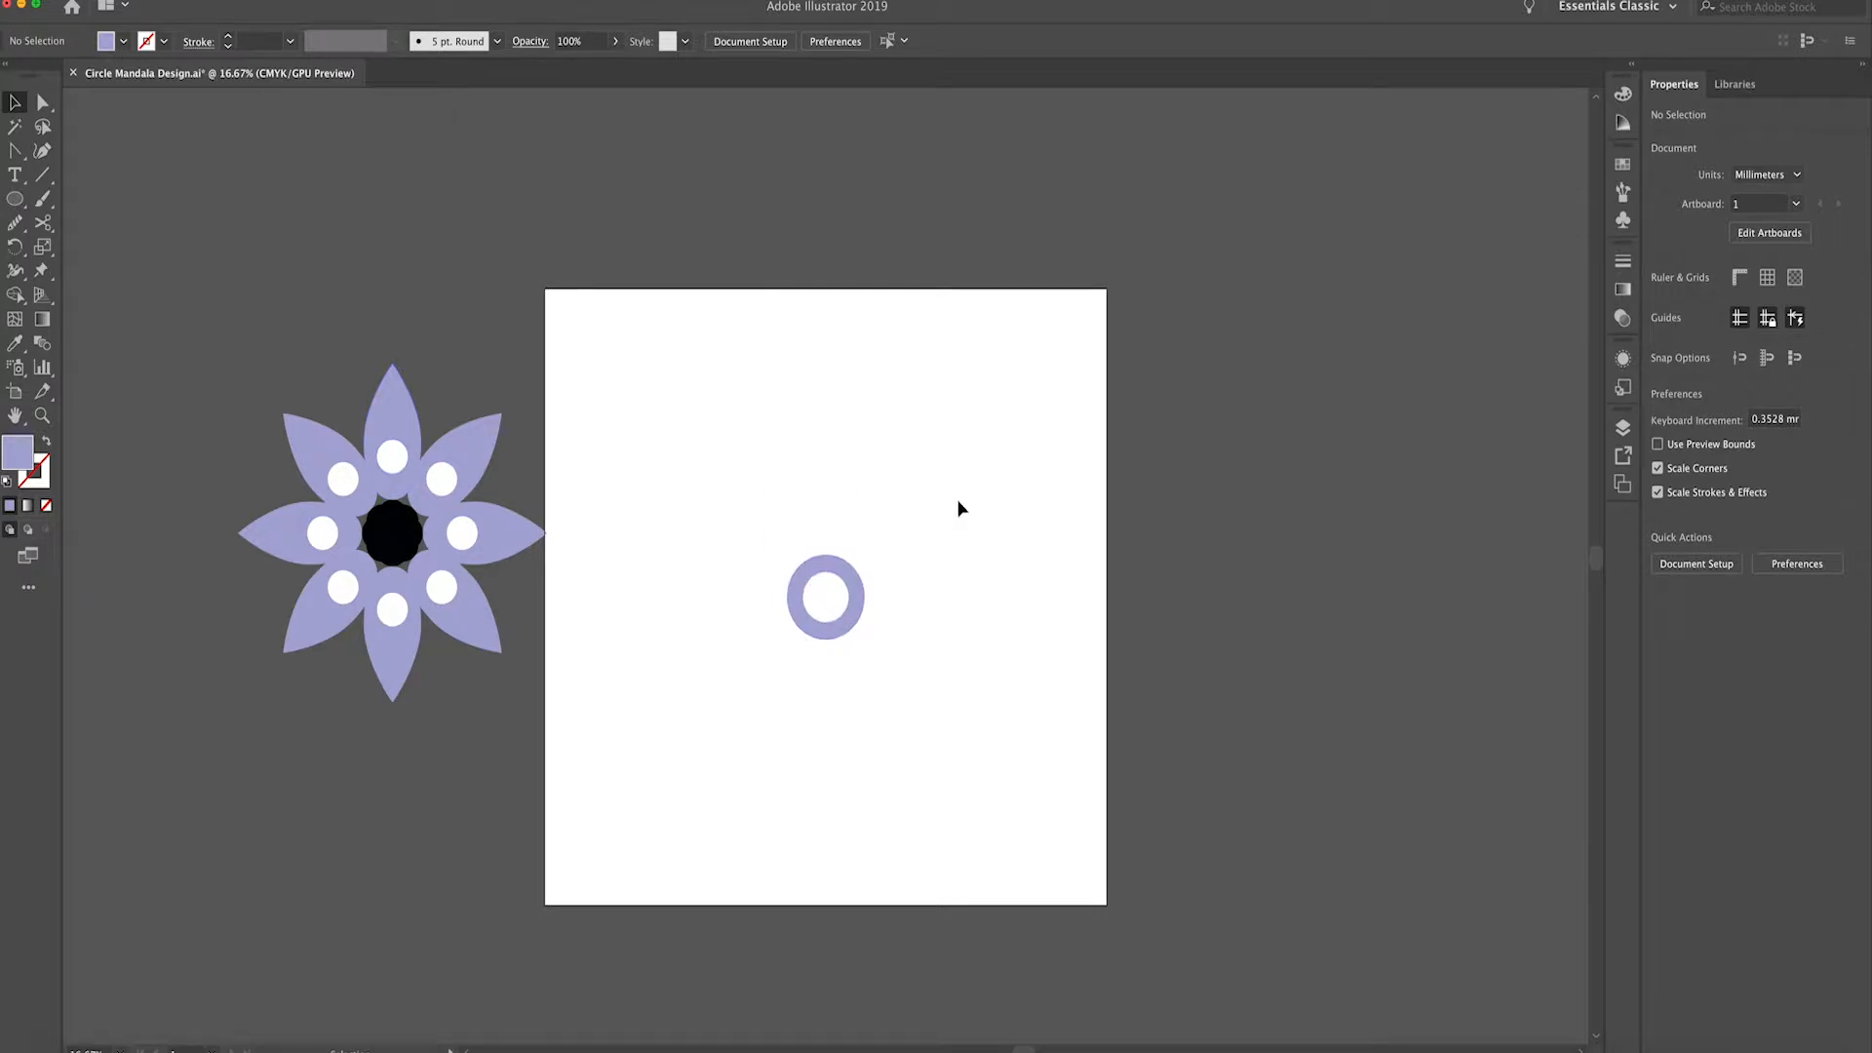
Move the petal flower onto the artboard, centre it on the ring and send it behind the ring
drag(400, 545, 833, 599)
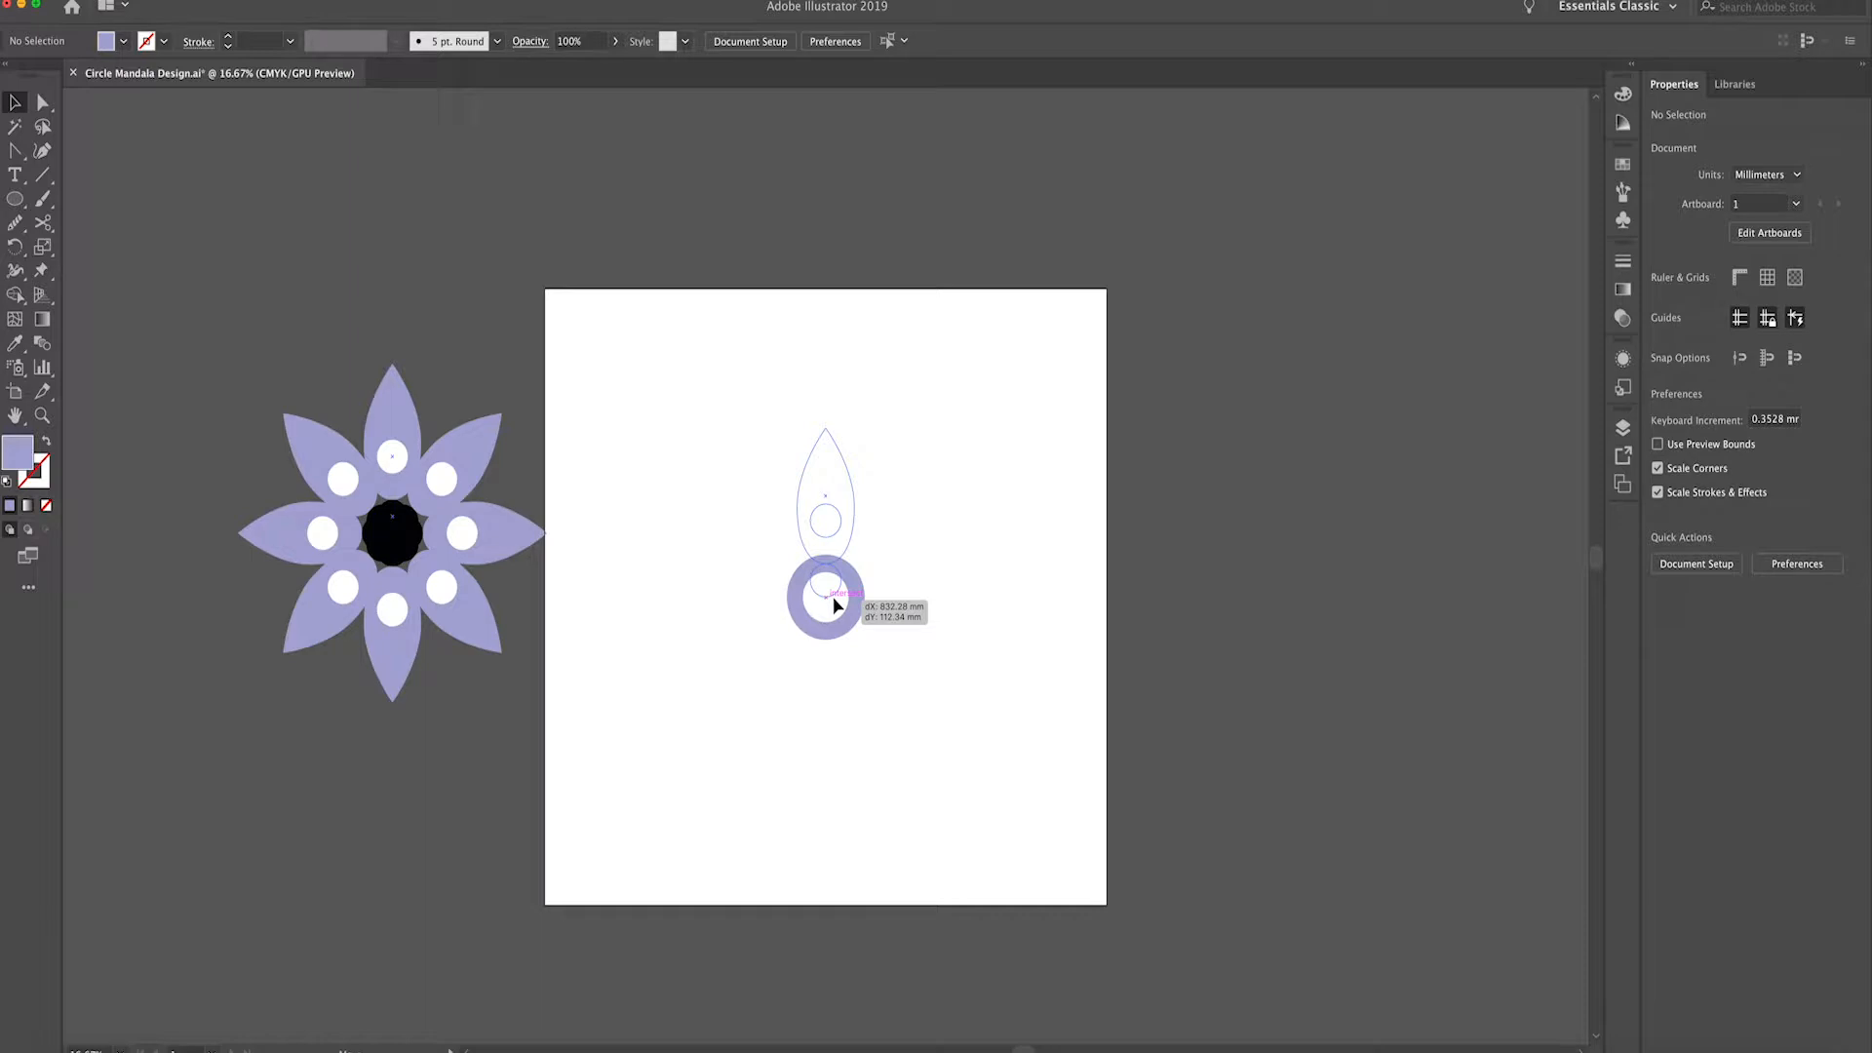
drag(834, 605, 833, 605)
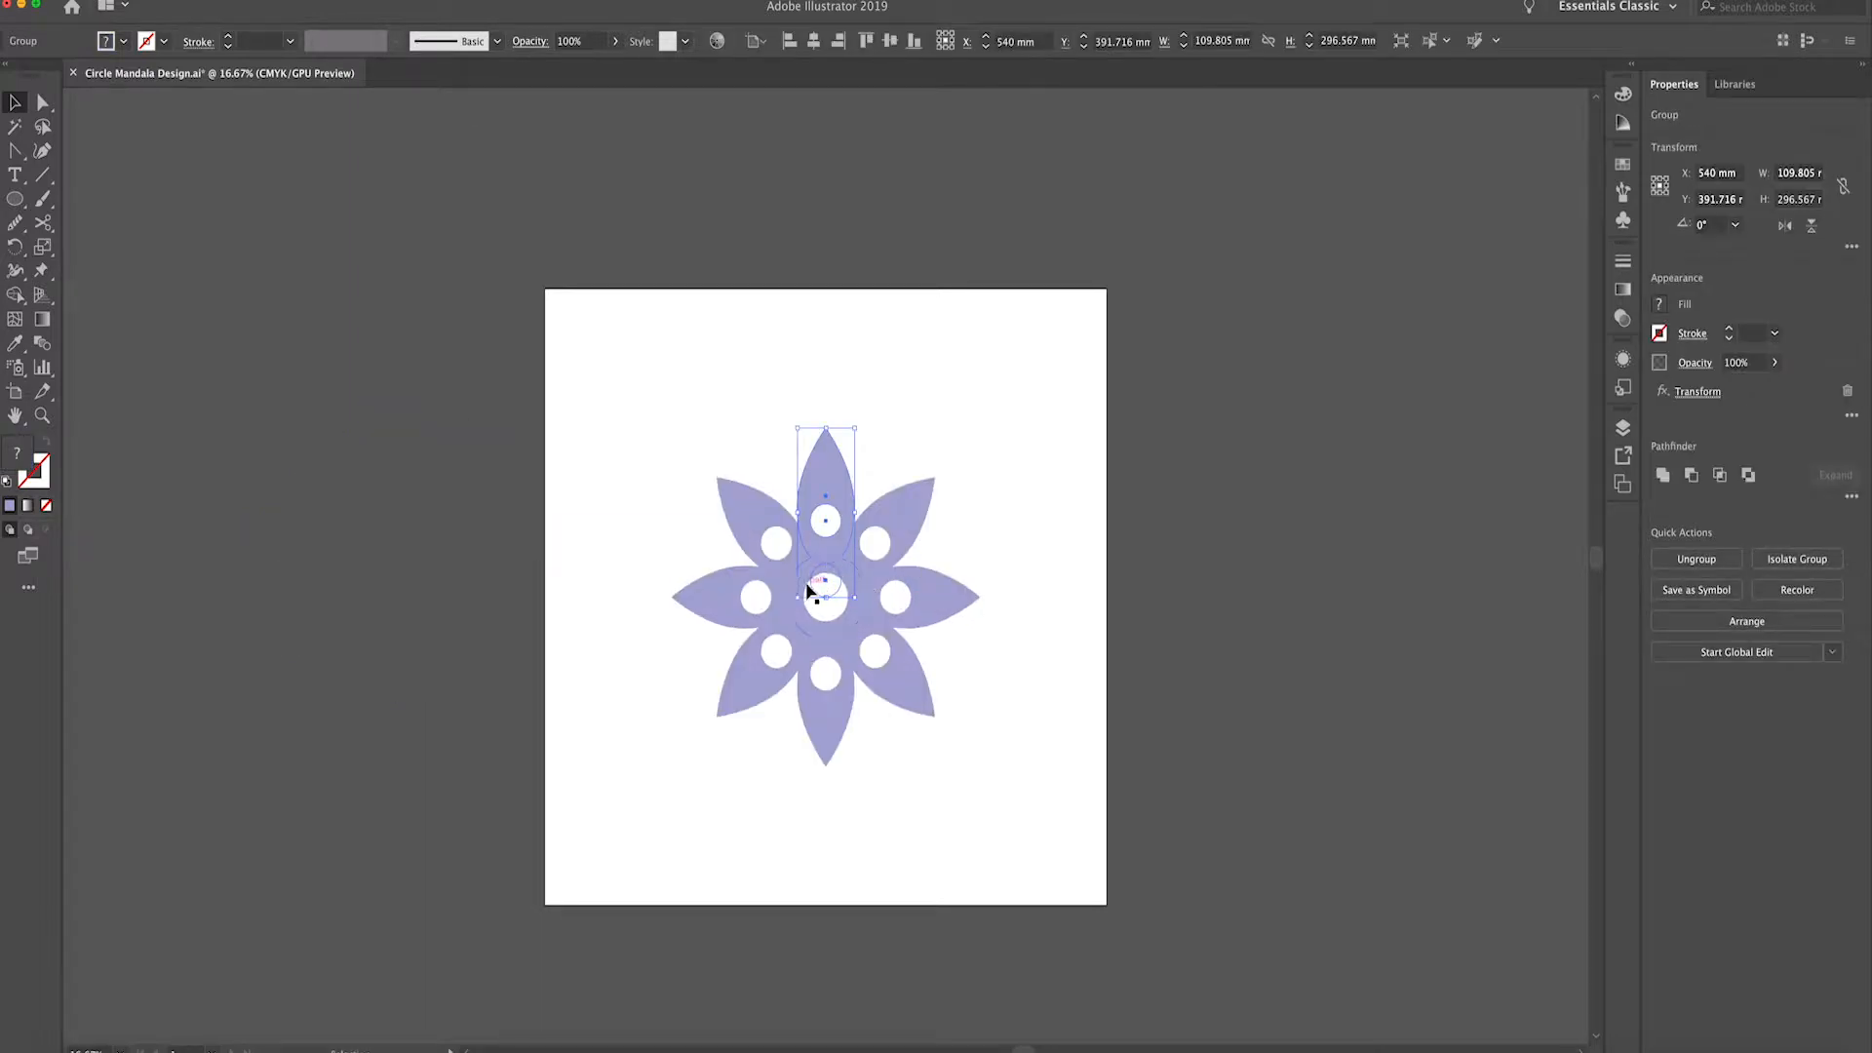
Inside the flower group, move the original petal and its white circle outward, leaving a gap around the central ring
double_click(829, 555)
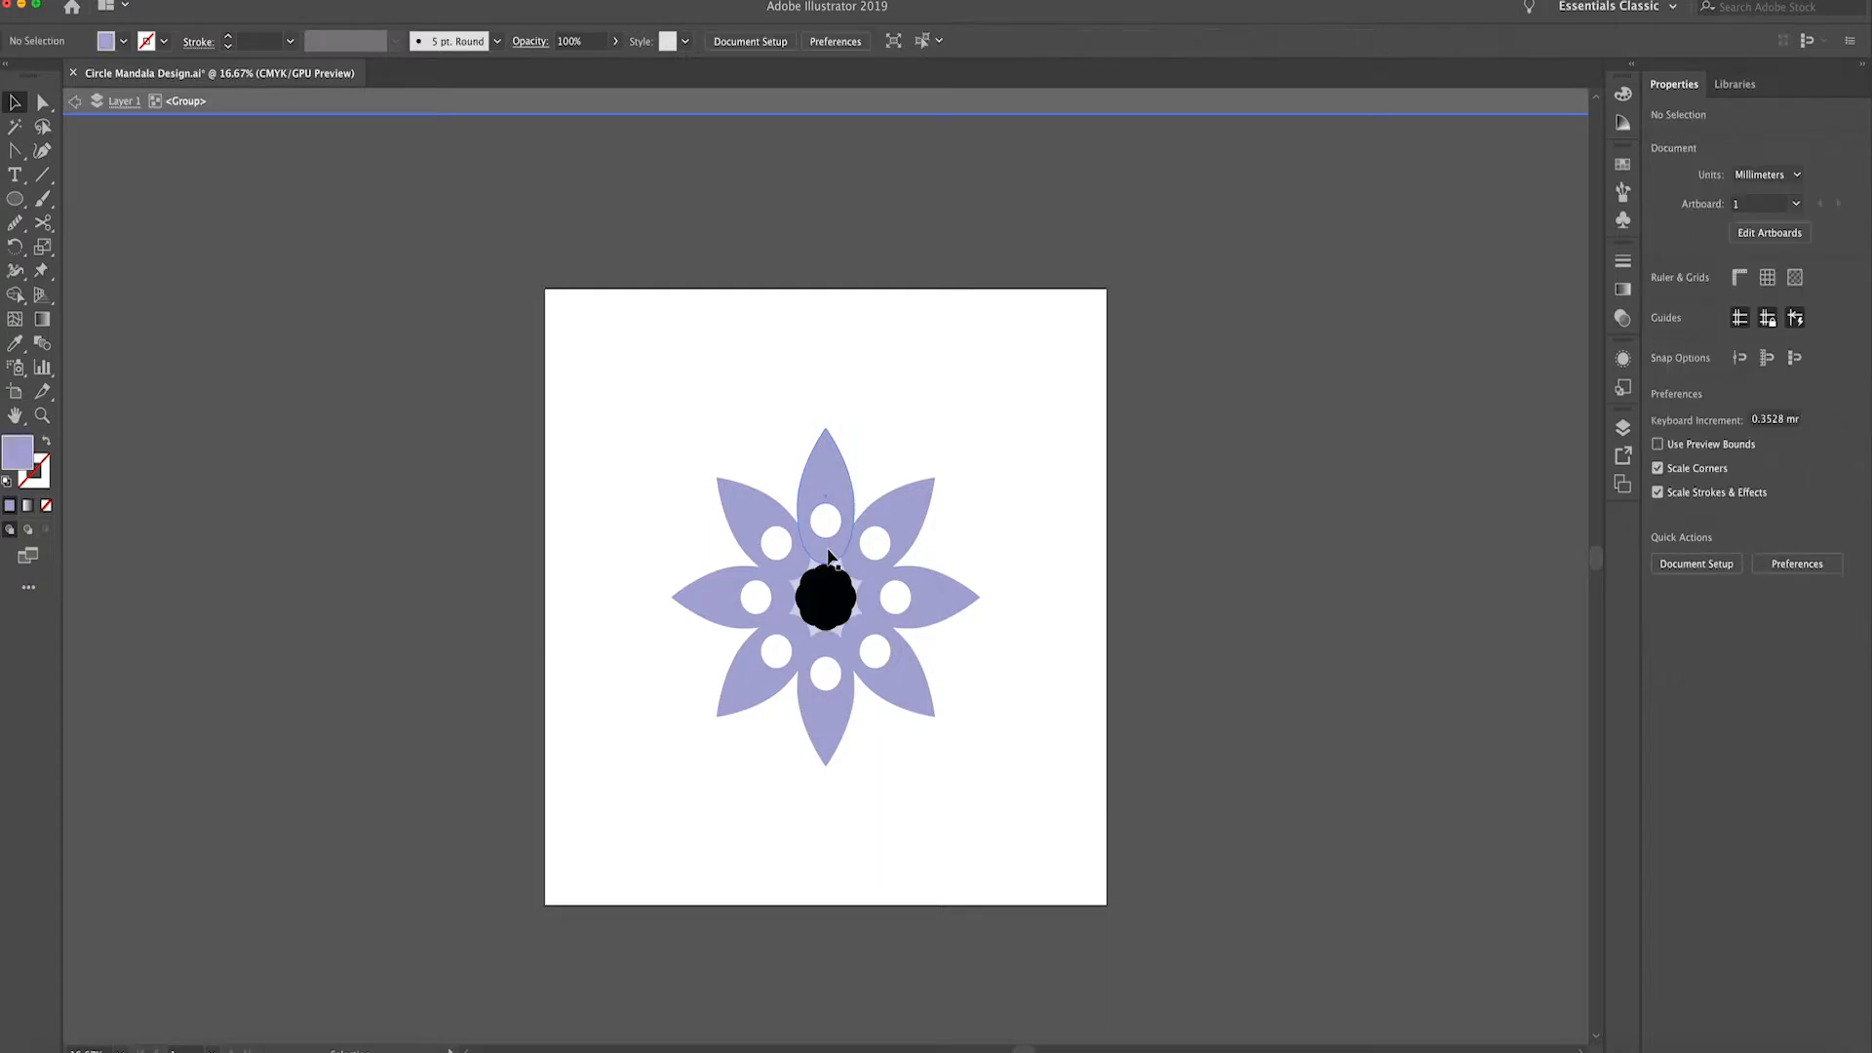
click(828, 555)
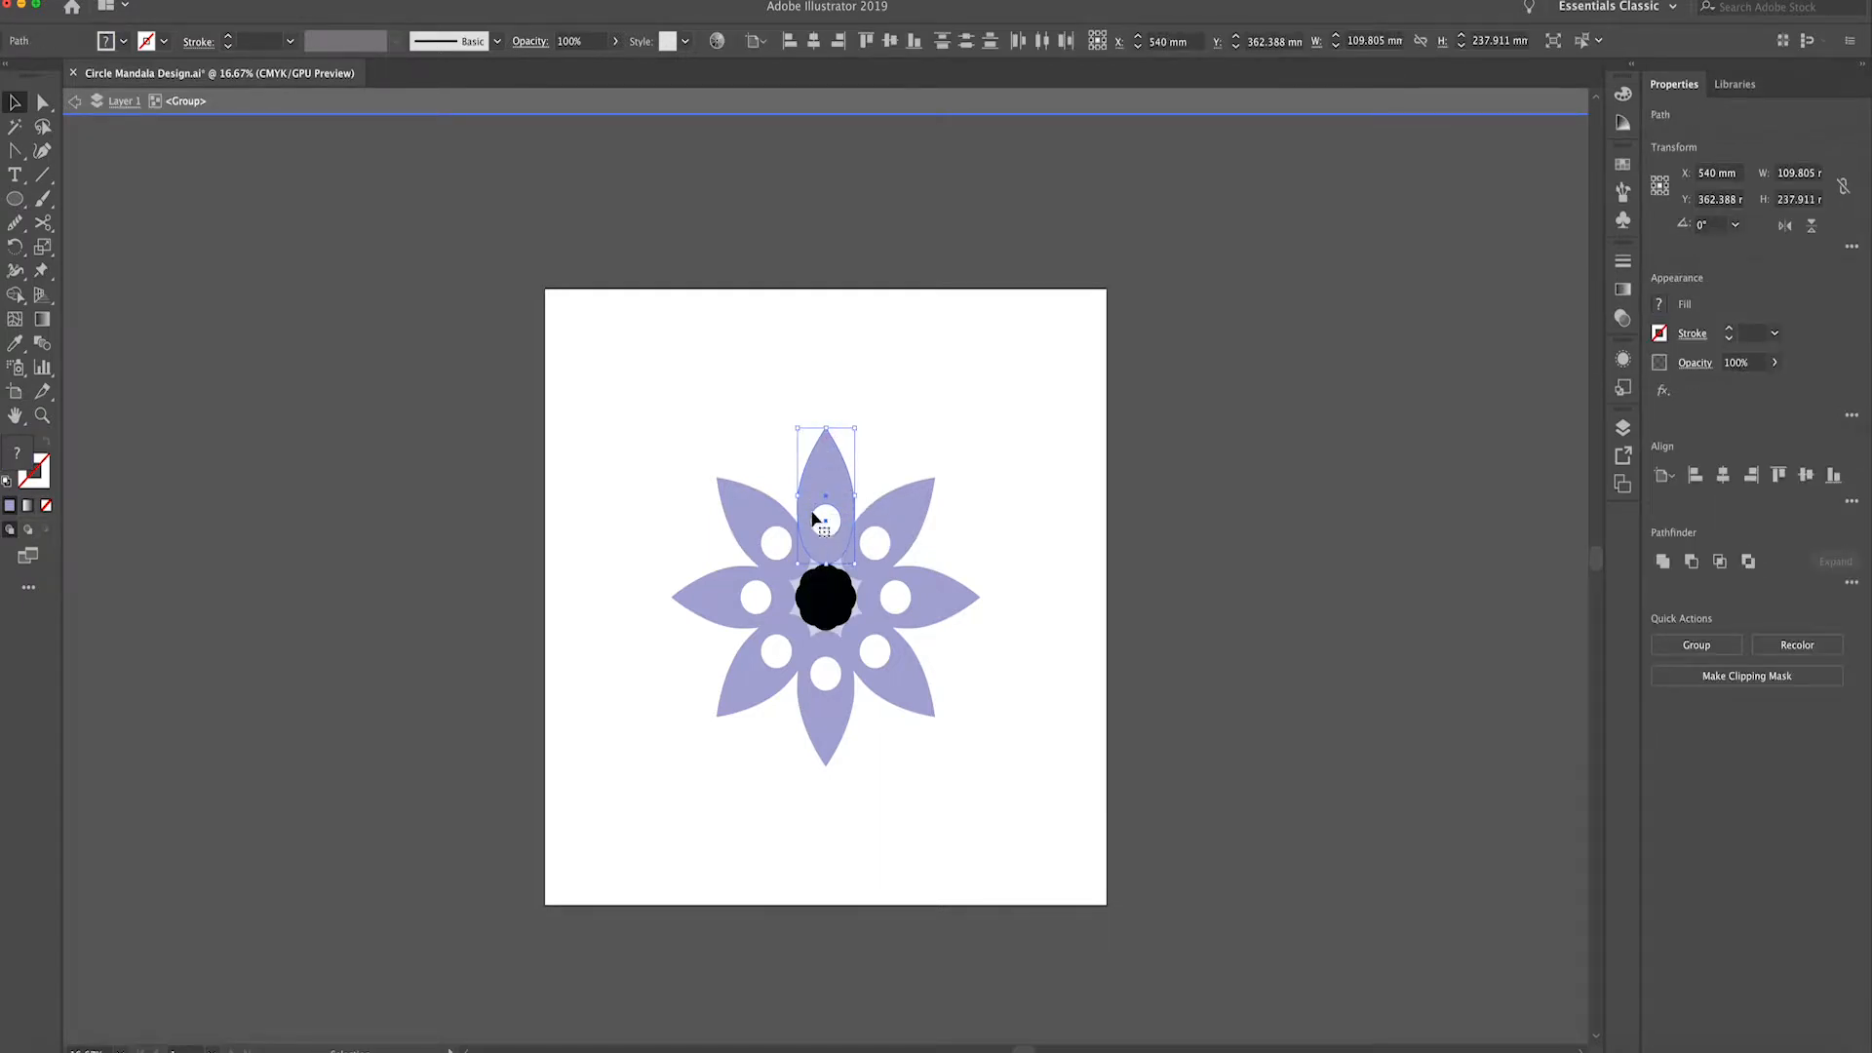
drag(816, 557, 812, 518)
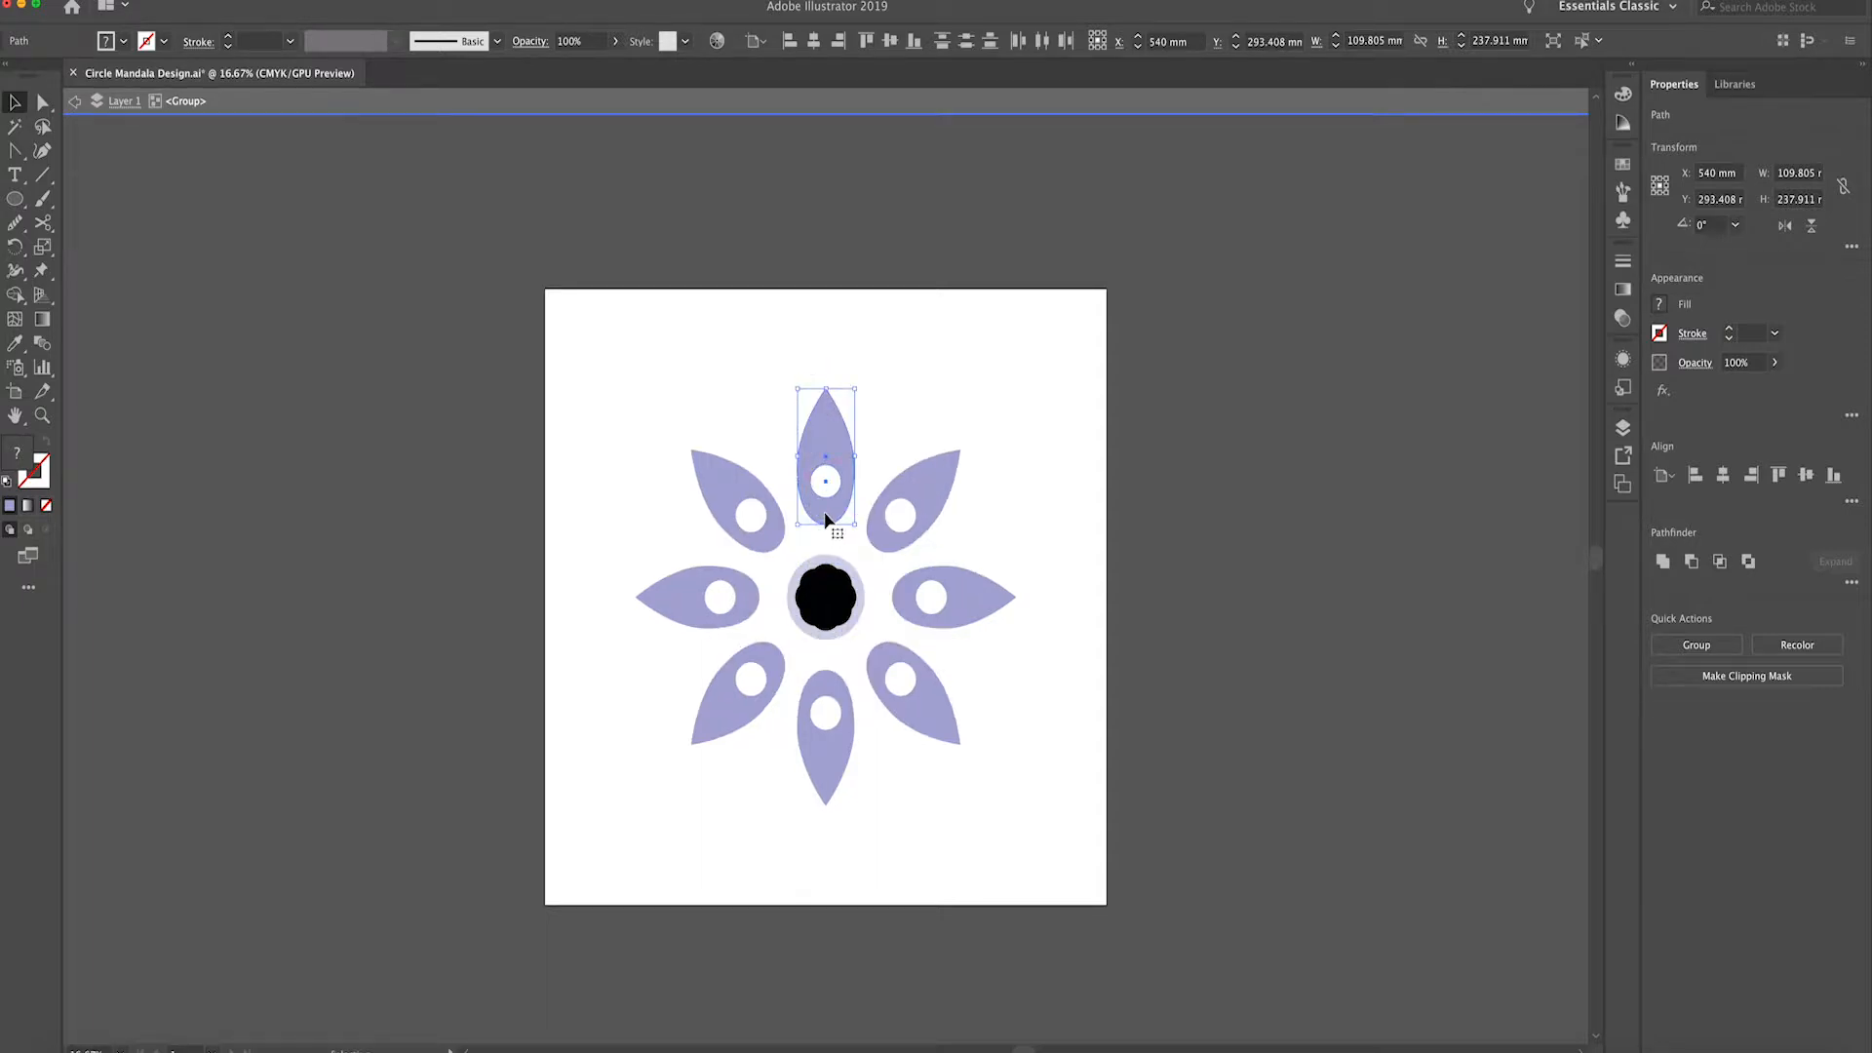
mouse_move(825, 512)
mouse_down()
mouse_move(825, 532)
mouse_move(825, 515)
mouse_up()
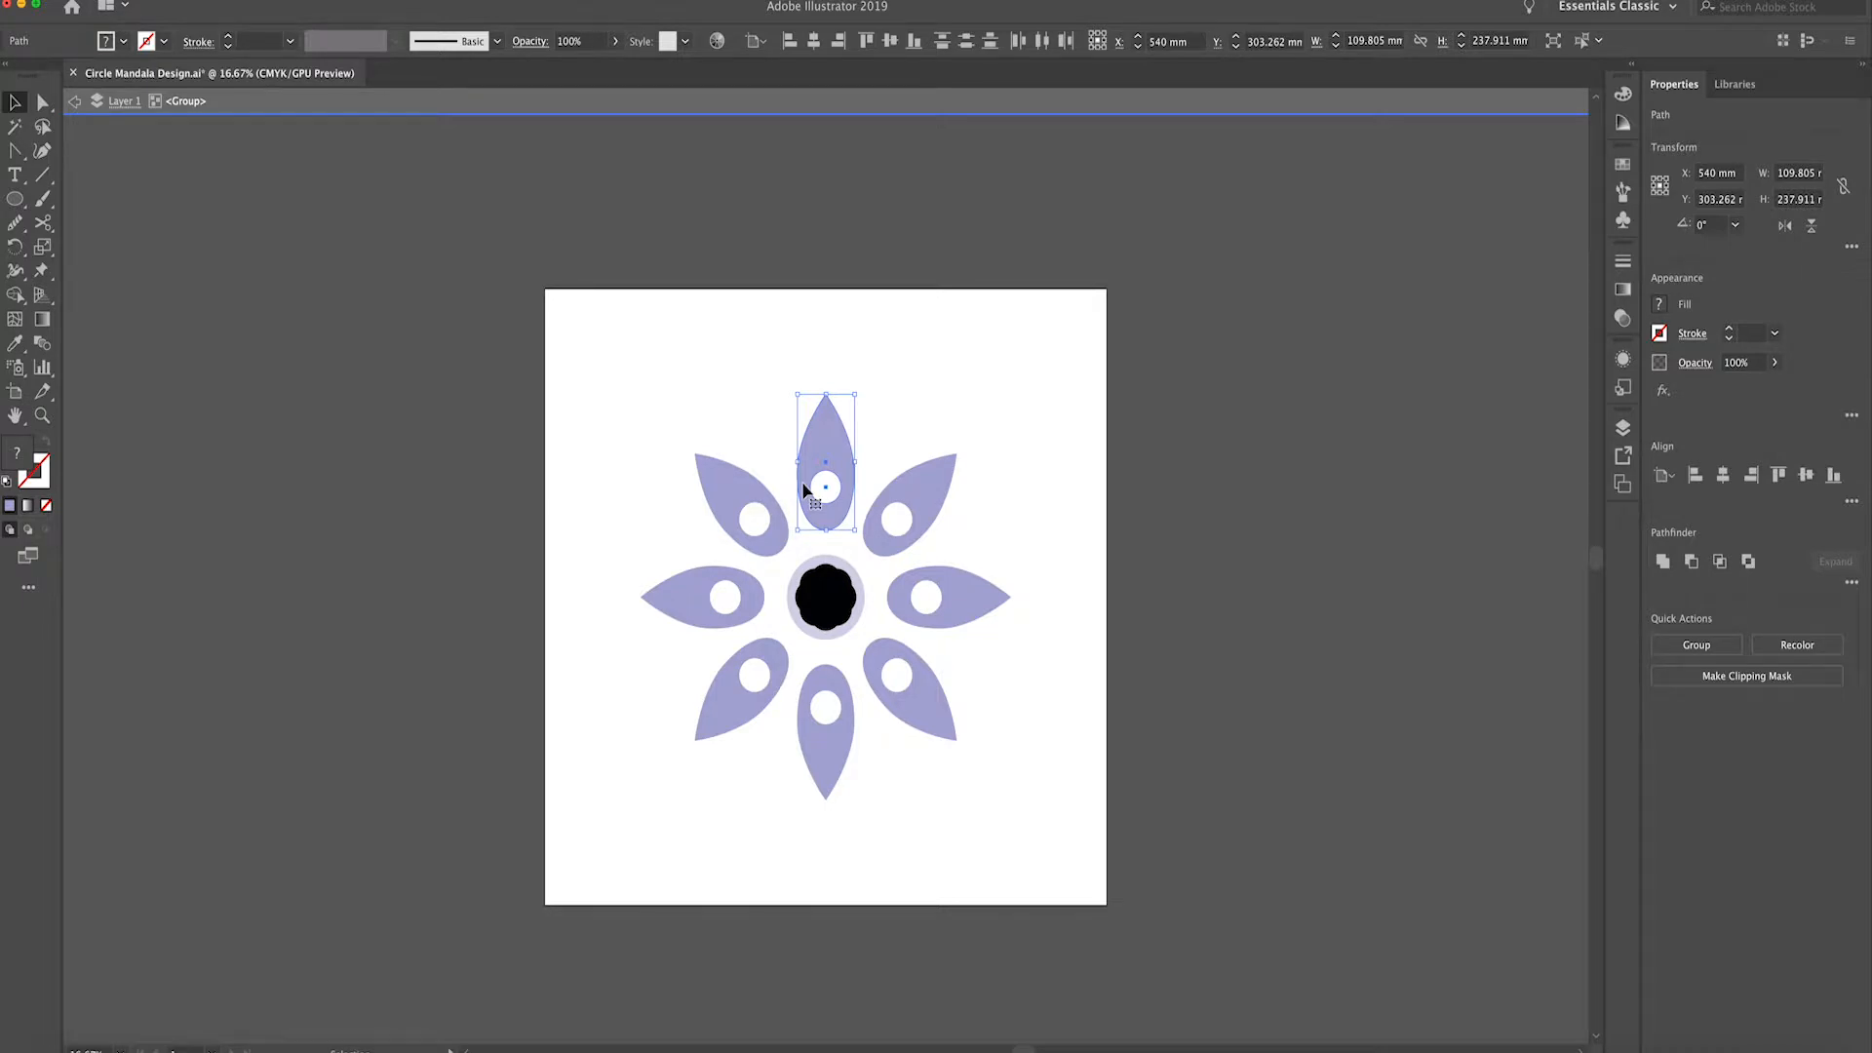
Draw a circle about 30 mm in diameter between the petal and the ring, and align it with the petal's centre line
click(15, 198)
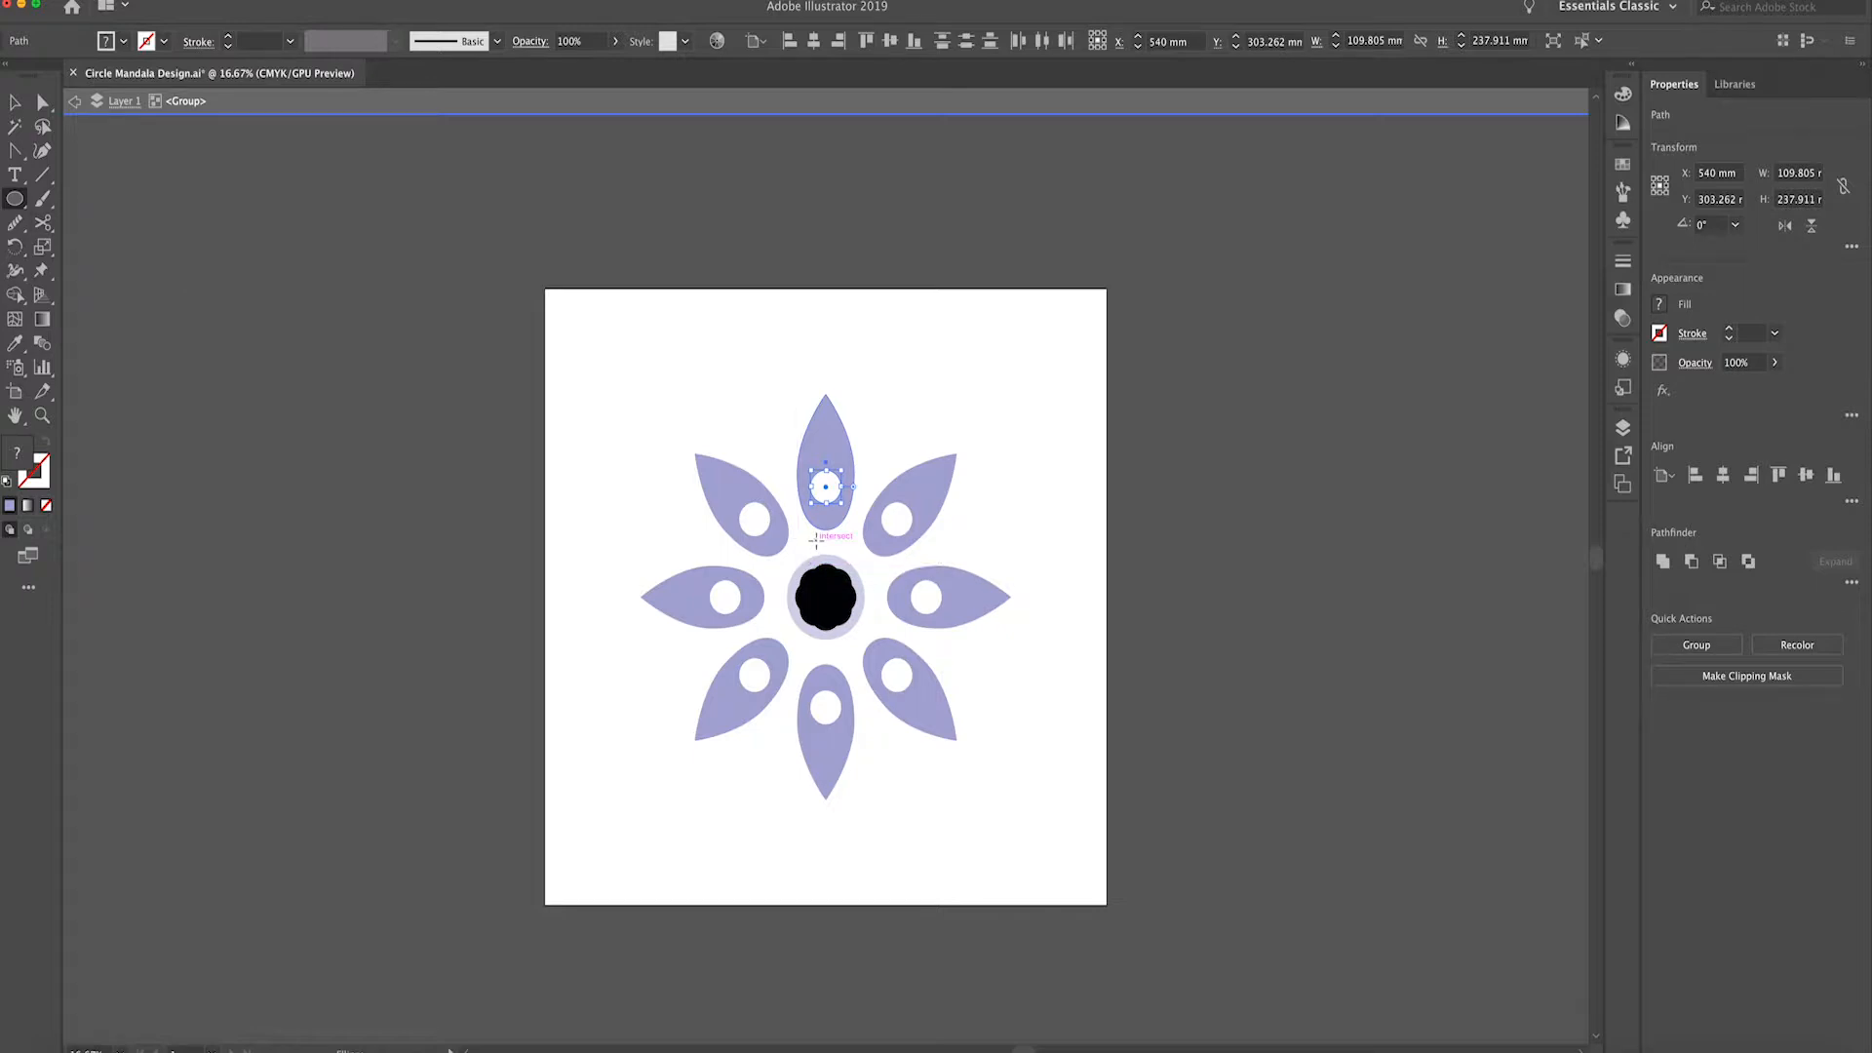
mouse_move(818, 541)
mouse_down()
mouse_move(832, 554)
mouse_move(829, 517)
mouse_move(829, 549)
mouse_up()
key(v)
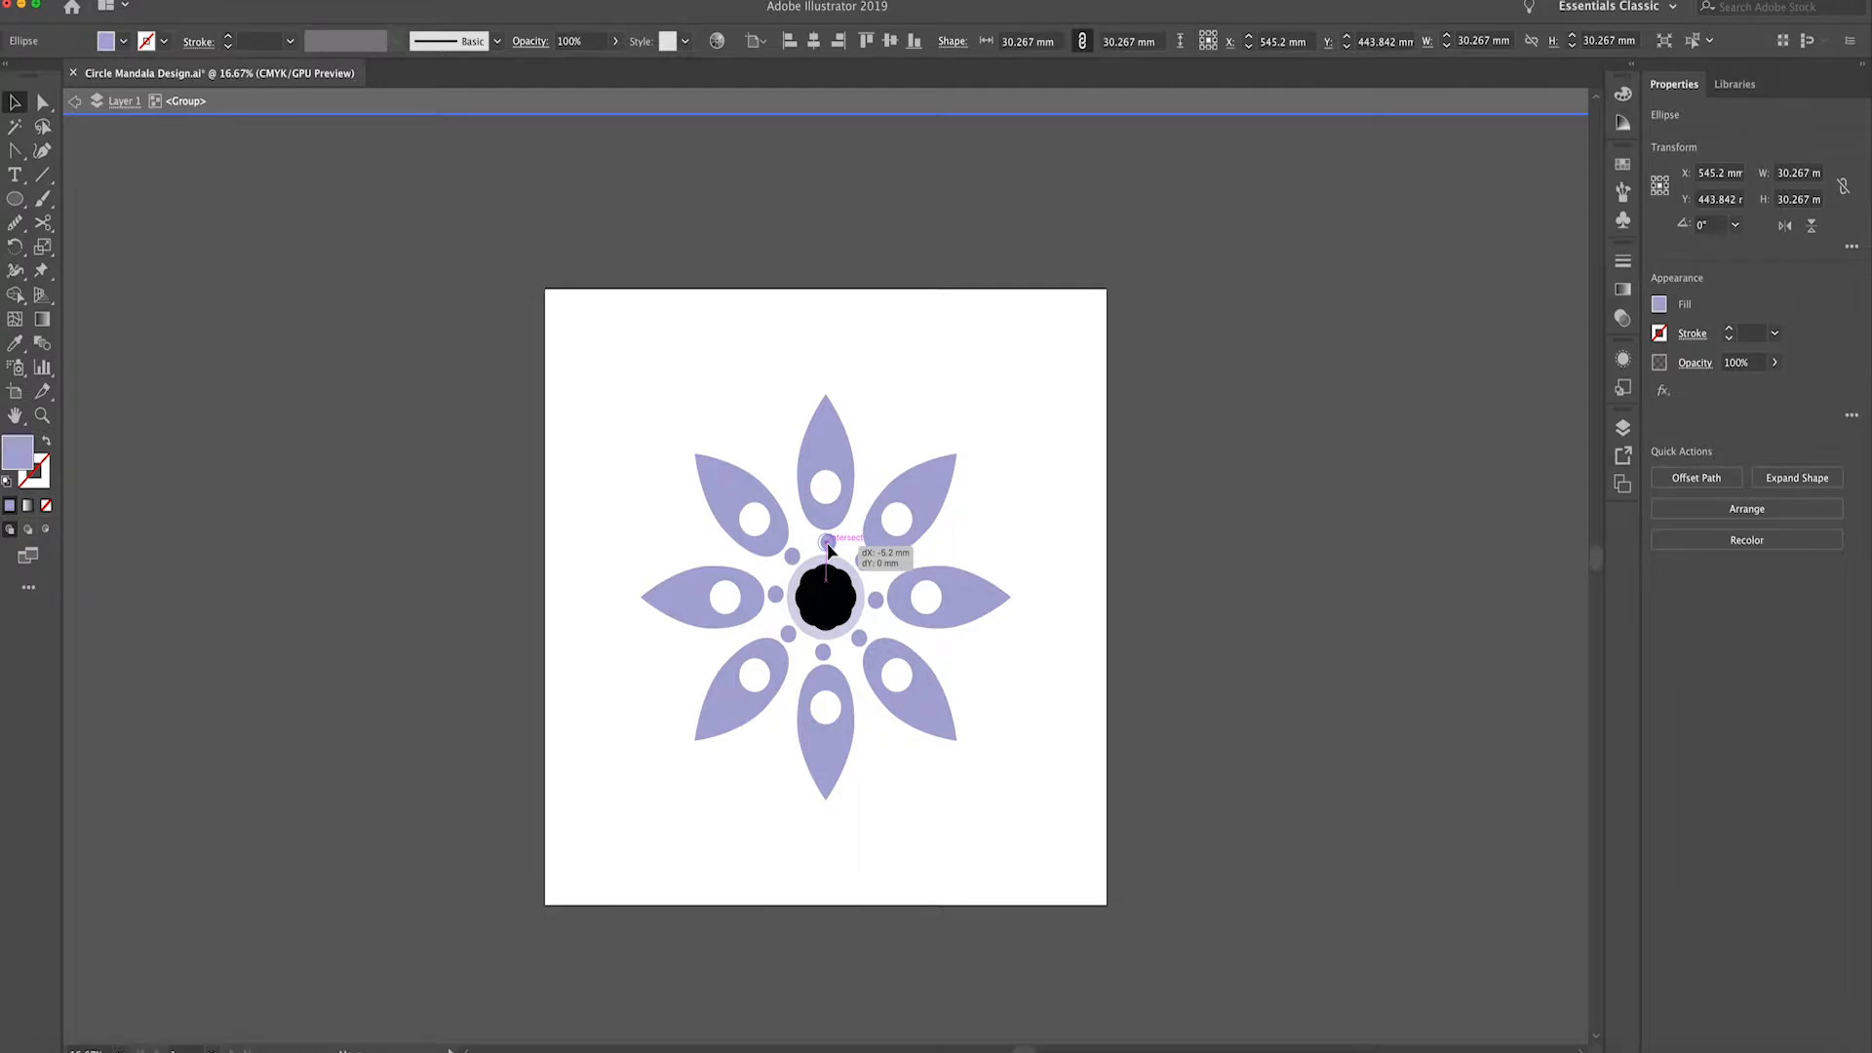
drag(829, 549, 829, 549)
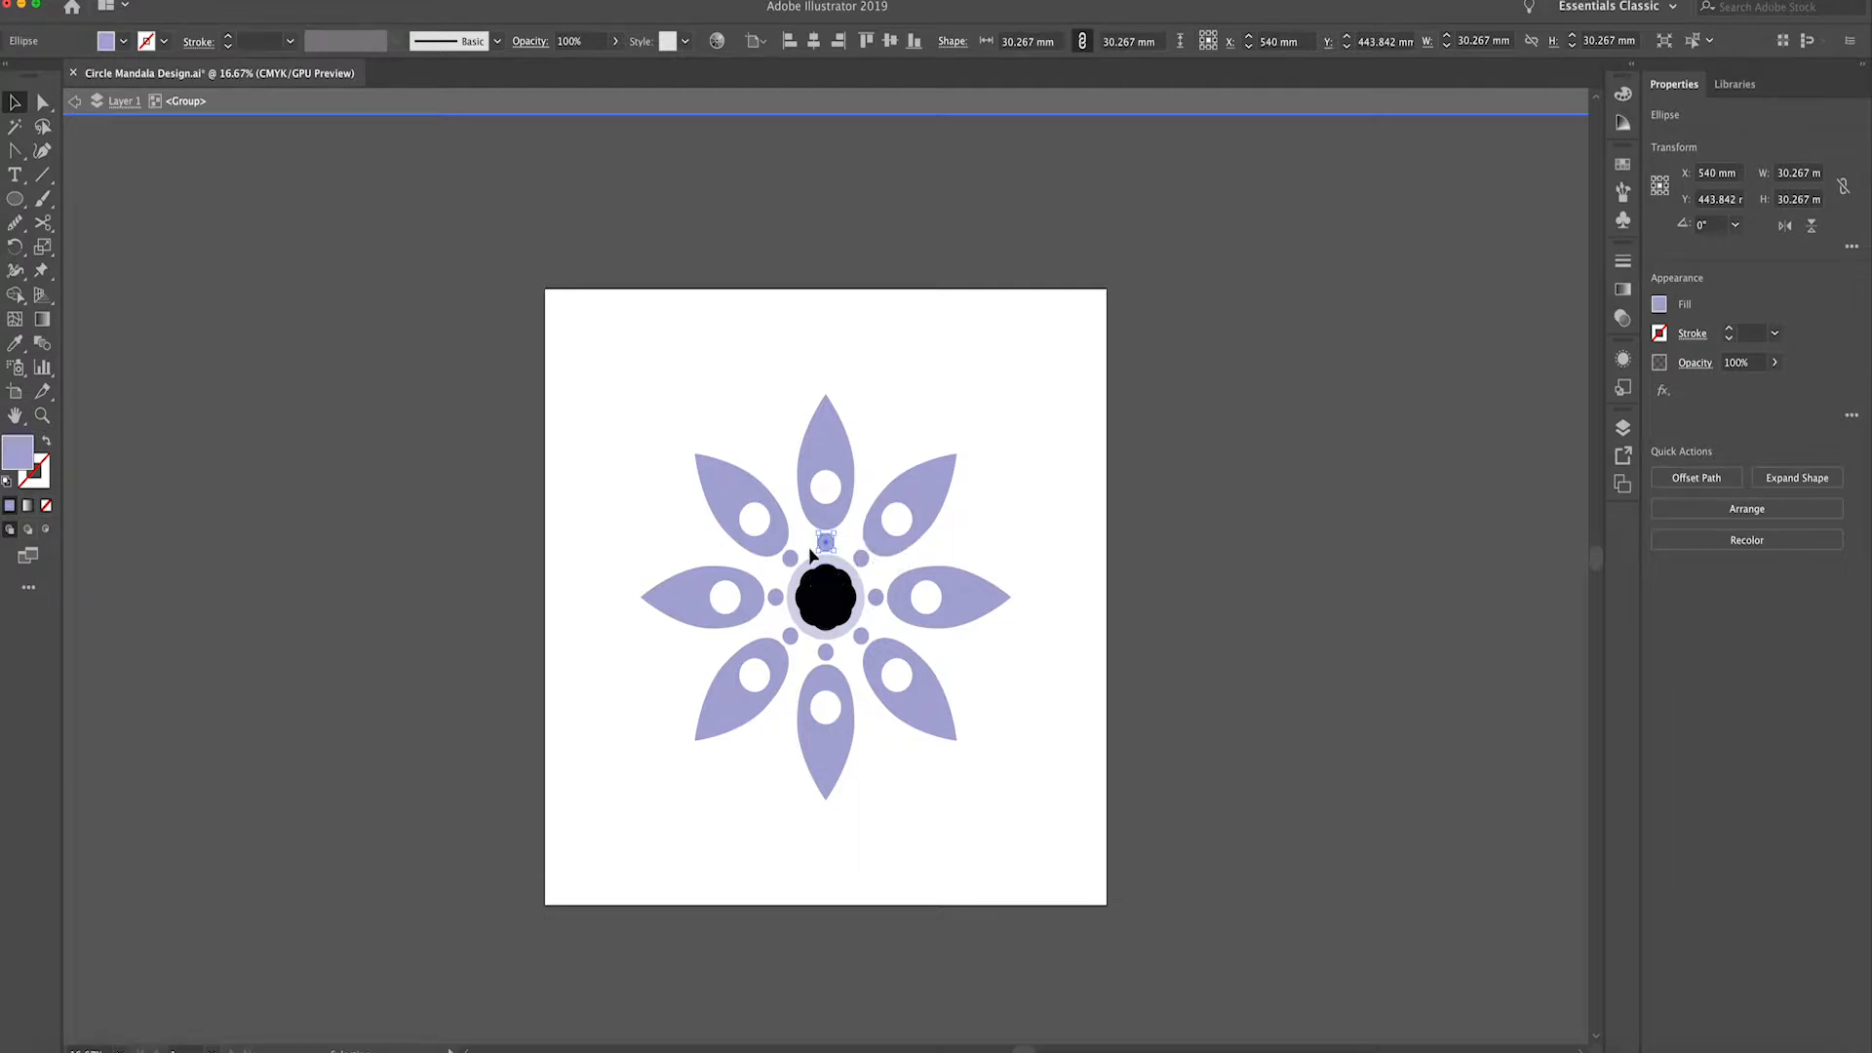
Shrink the small circle between petal and ring to about 20 mm in diameter and leave group isolation
drag(816, 552, 822, 545)
key(super+z)
key(super+equal)
key(super+equal)
key(super+equal)
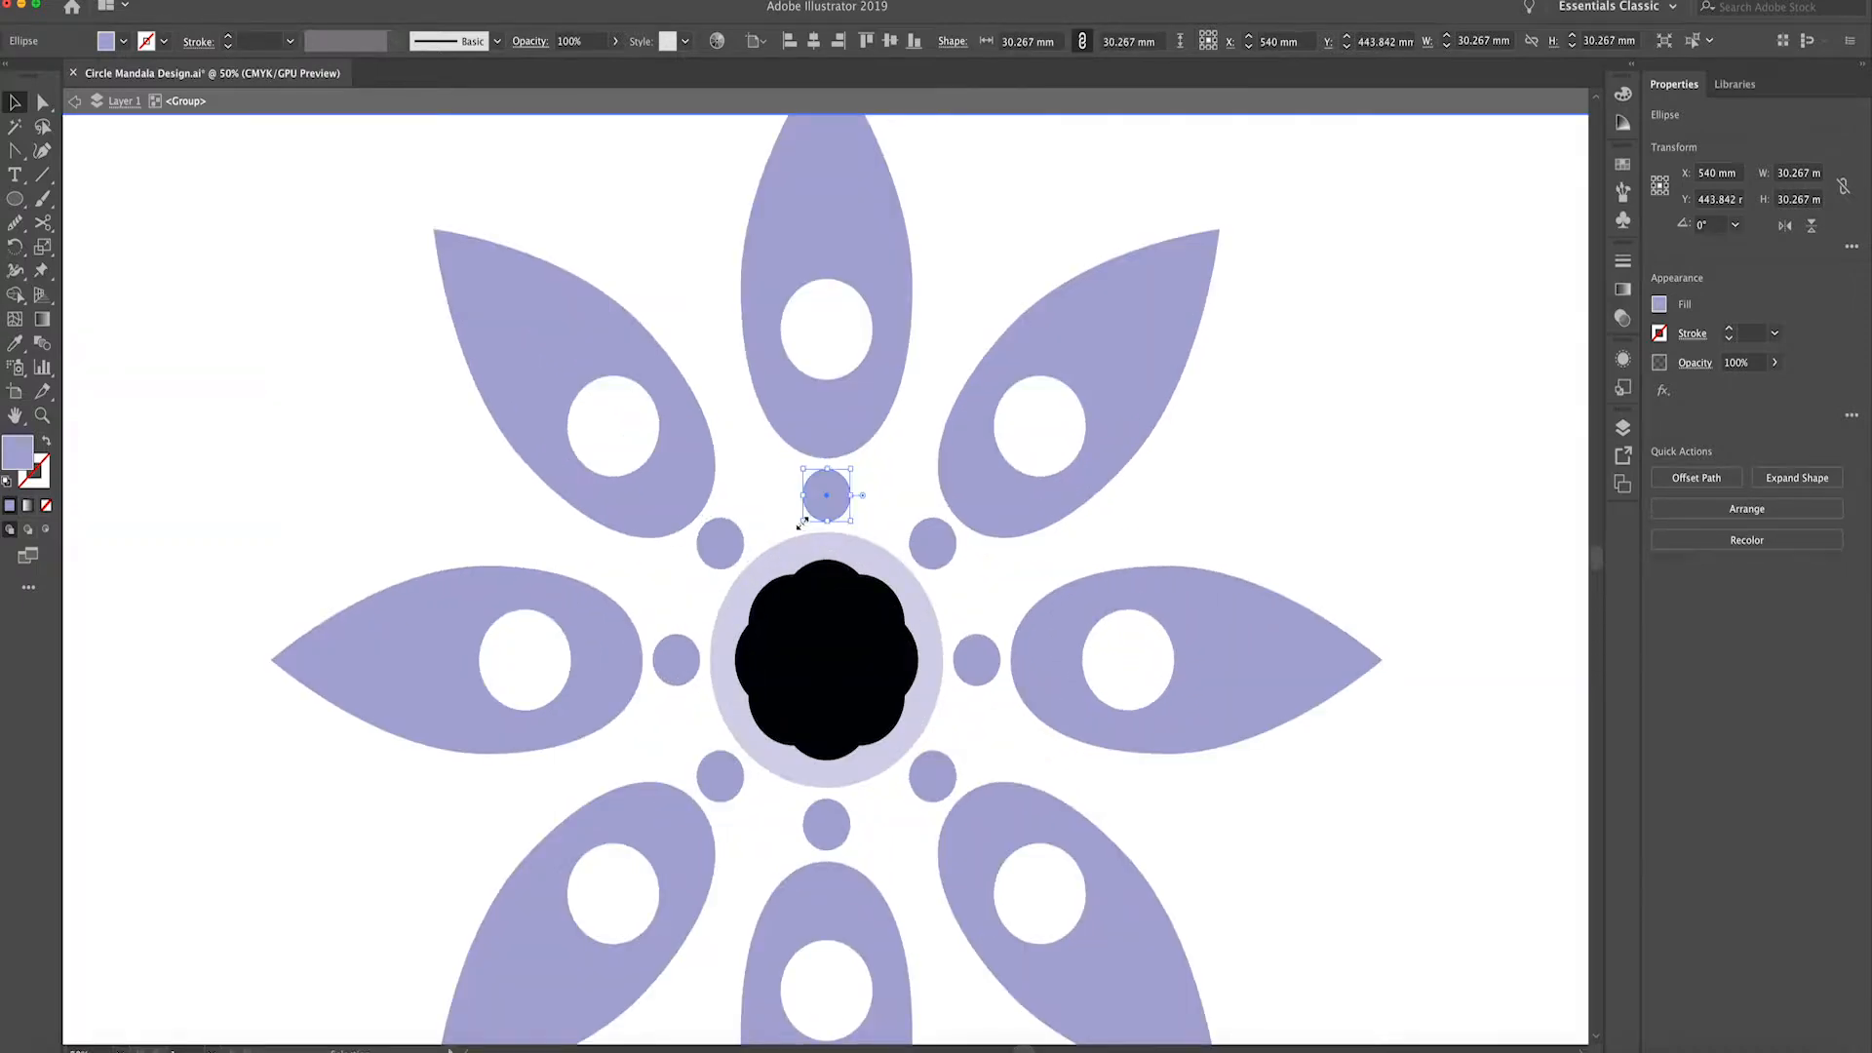
drag(801, 525, 805, 516)
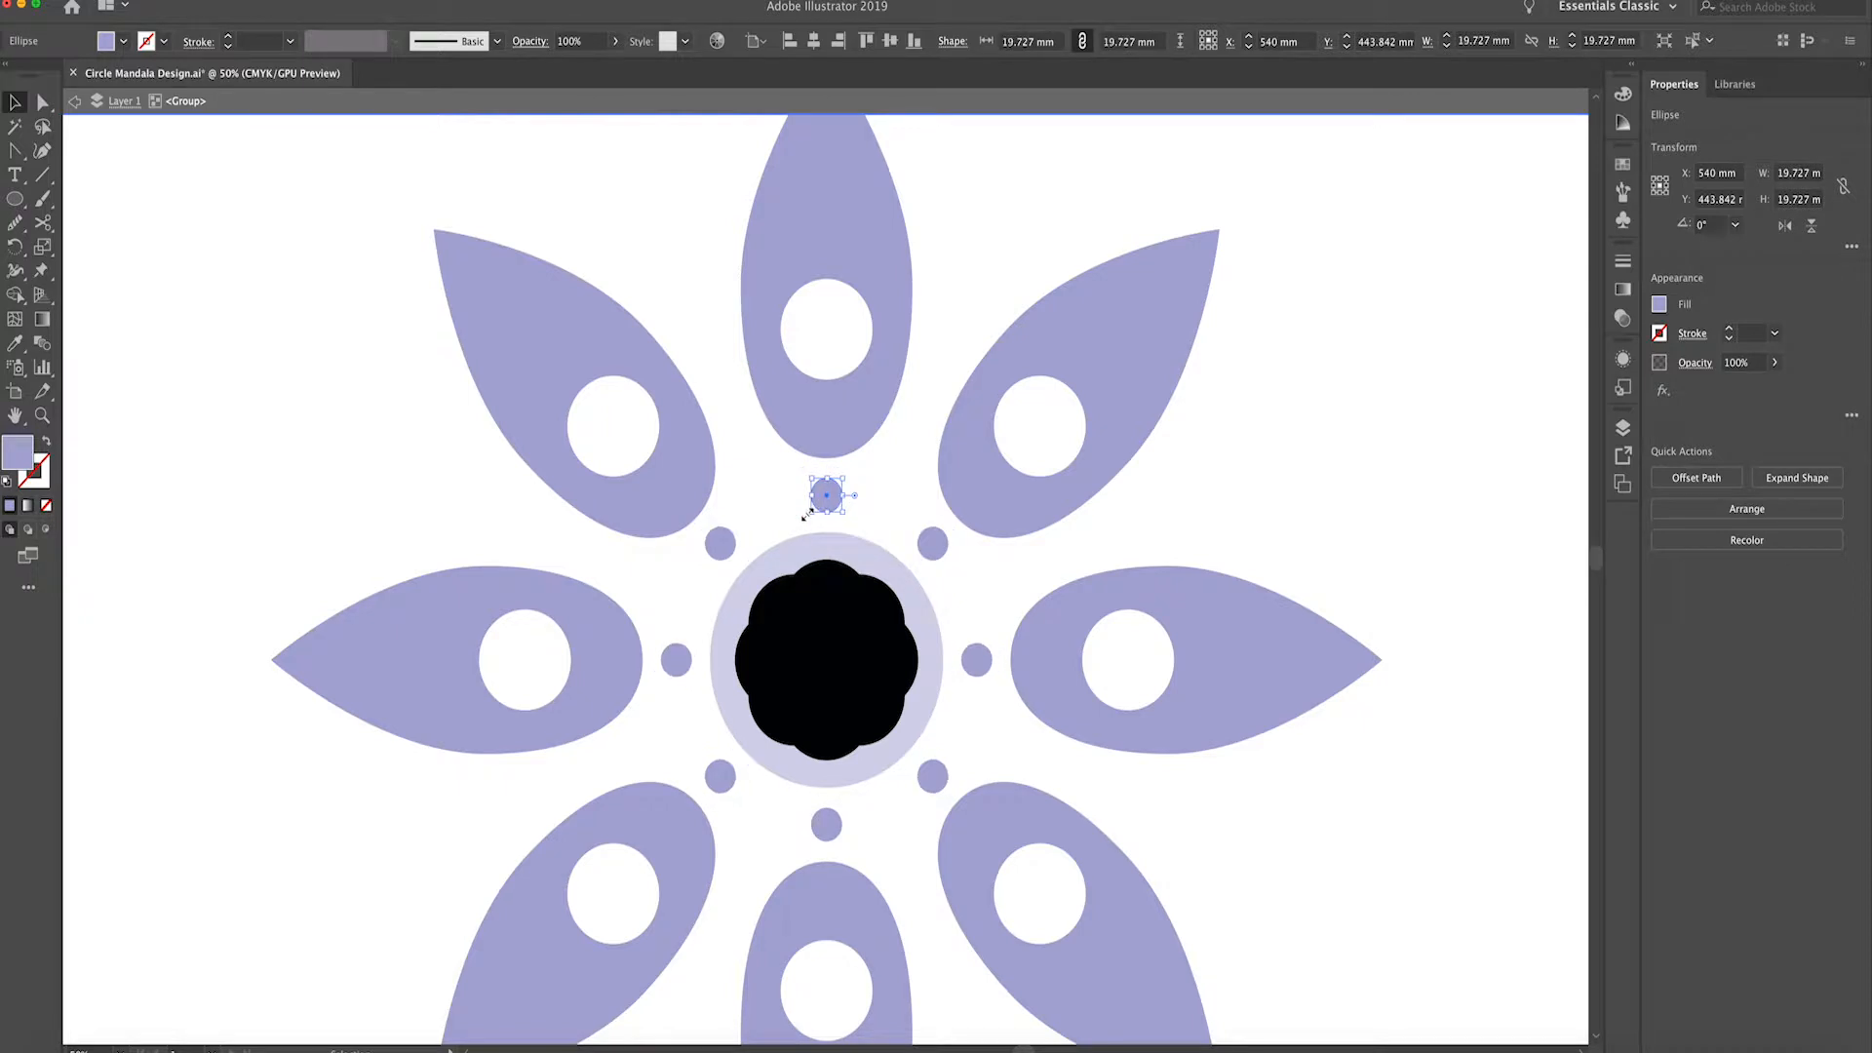
key(super+minus)
key(super+minus)
double_click(603, 513)
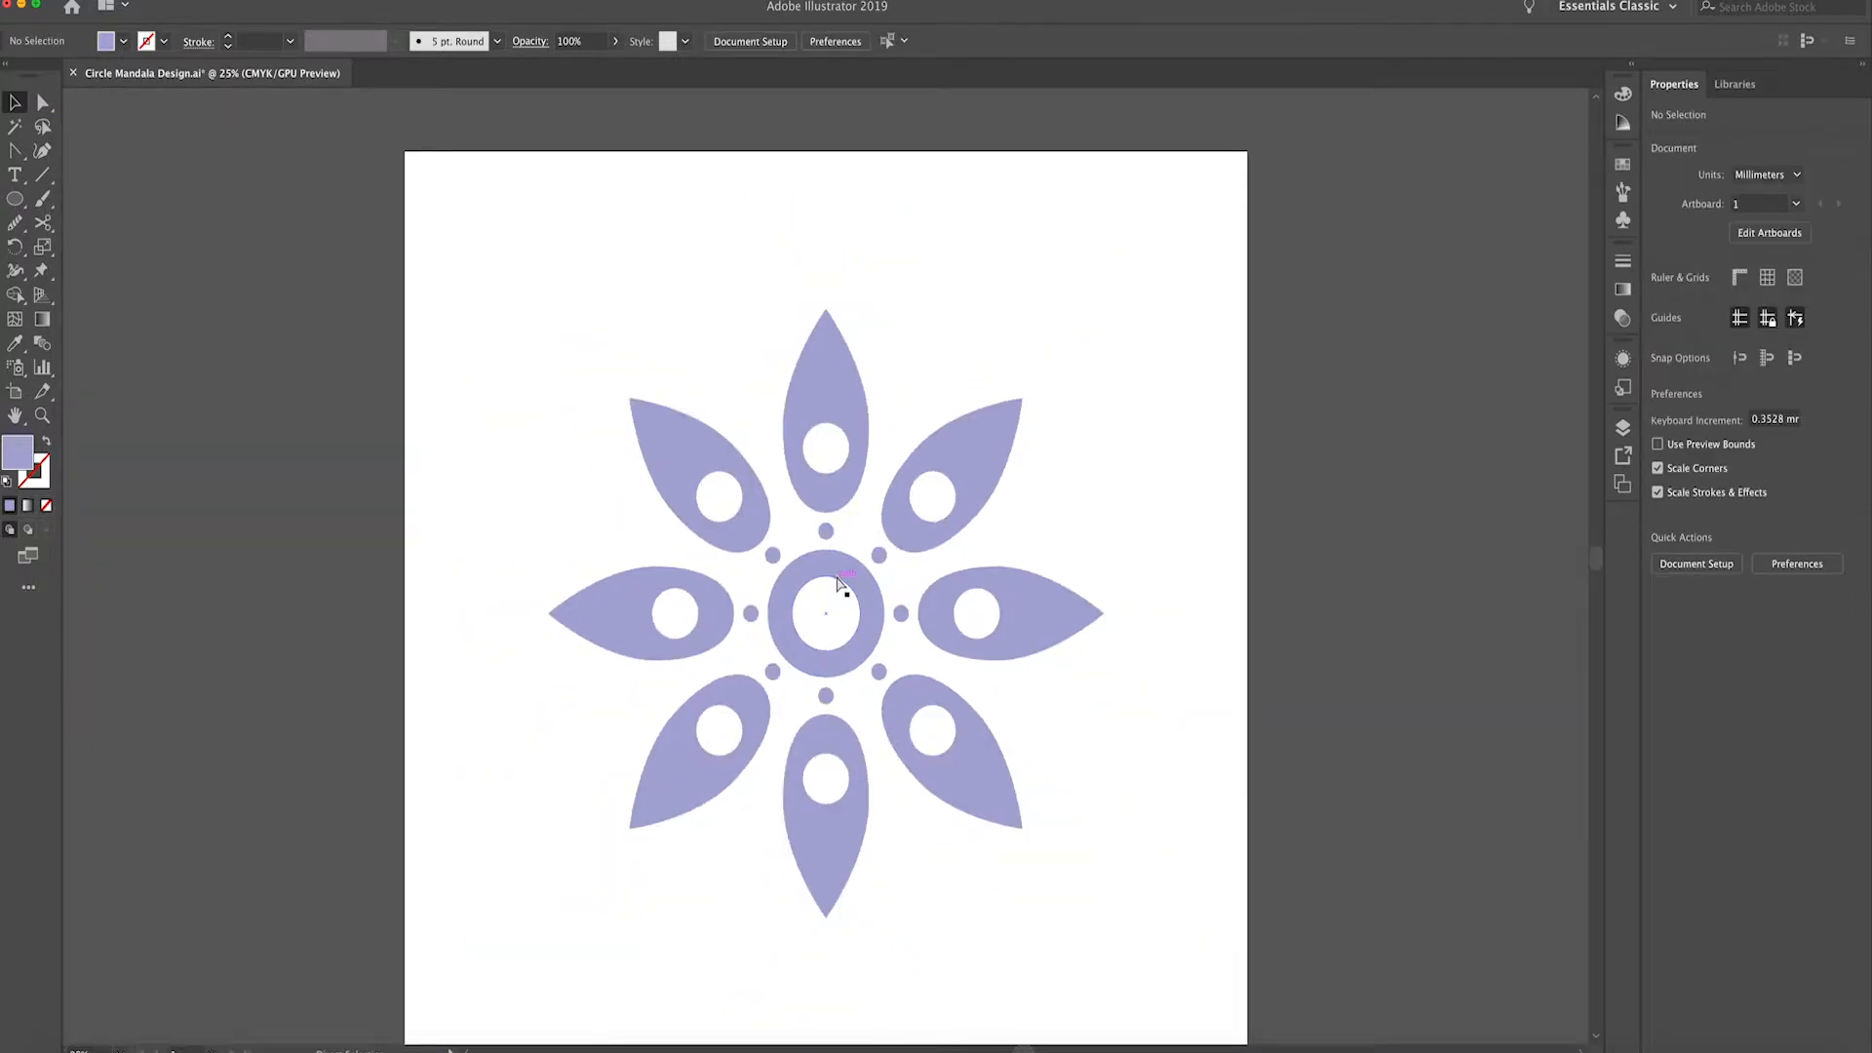
Check the motif in Outline view and expand the appearance of the petal group into real paths
key(super+y)
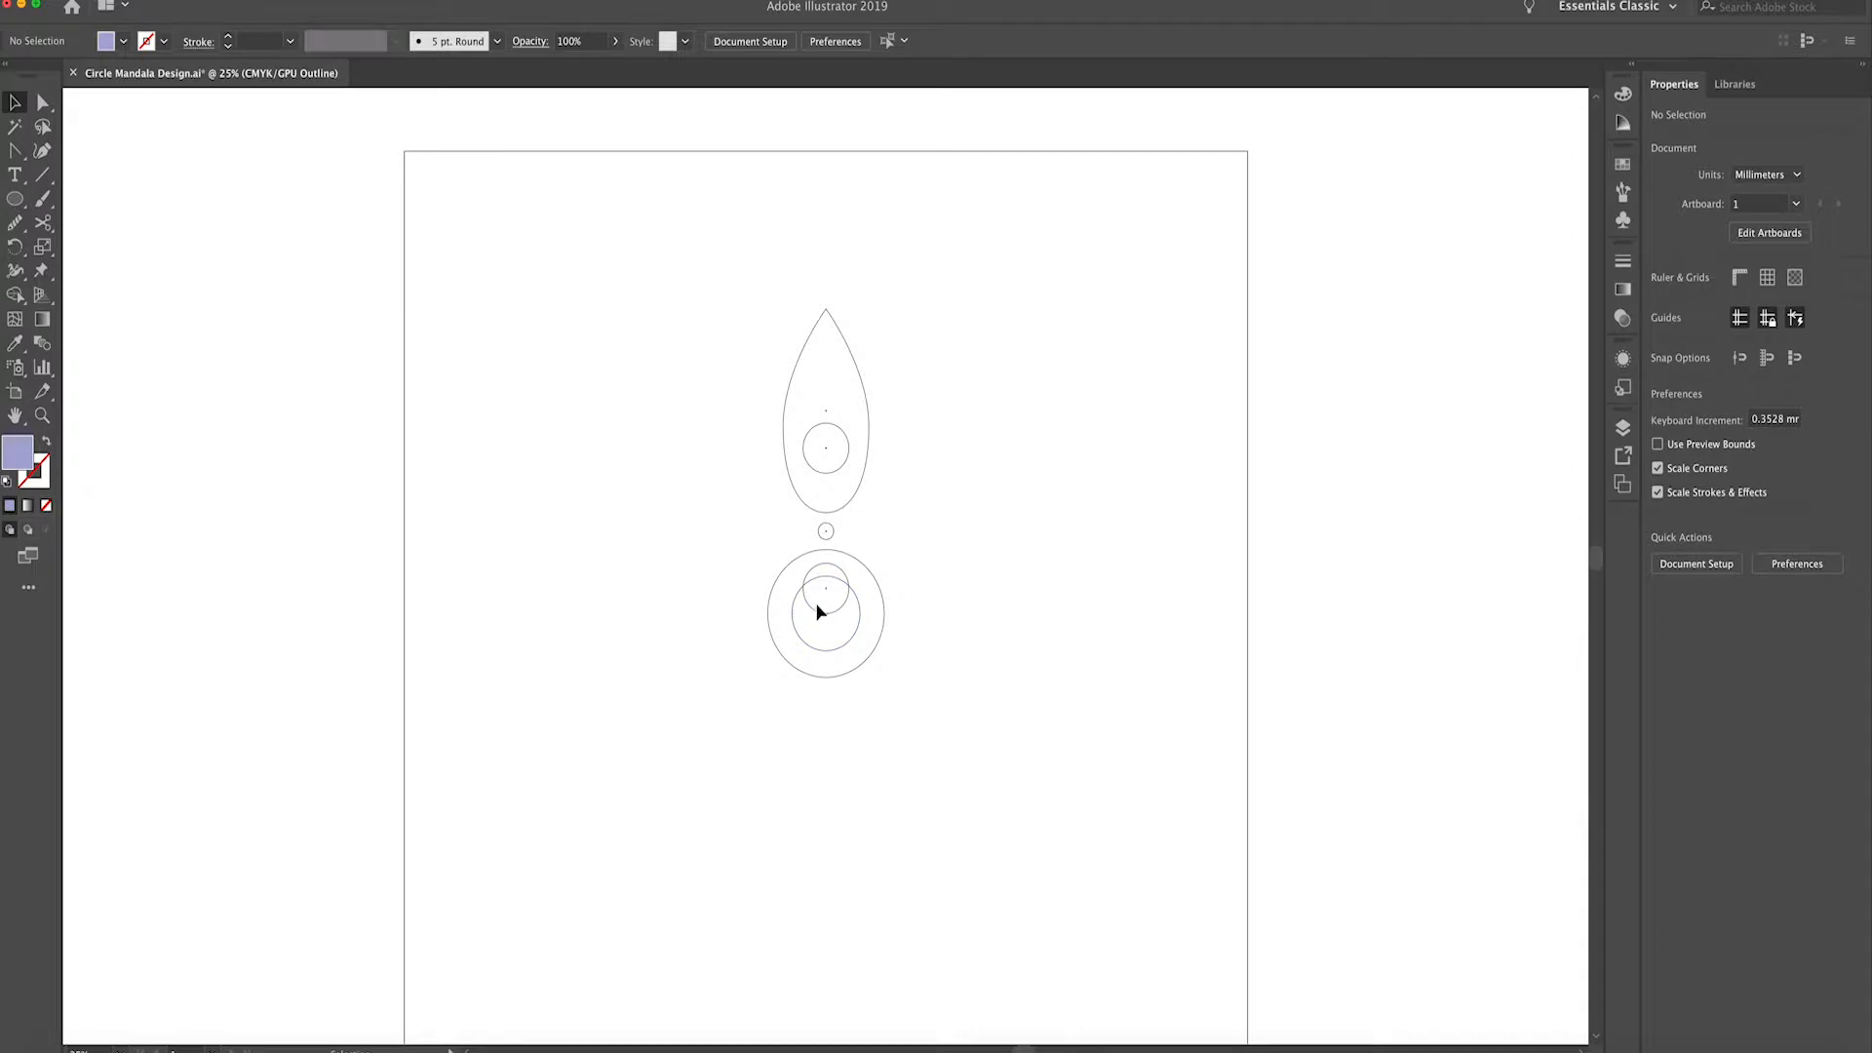
key(super+y)
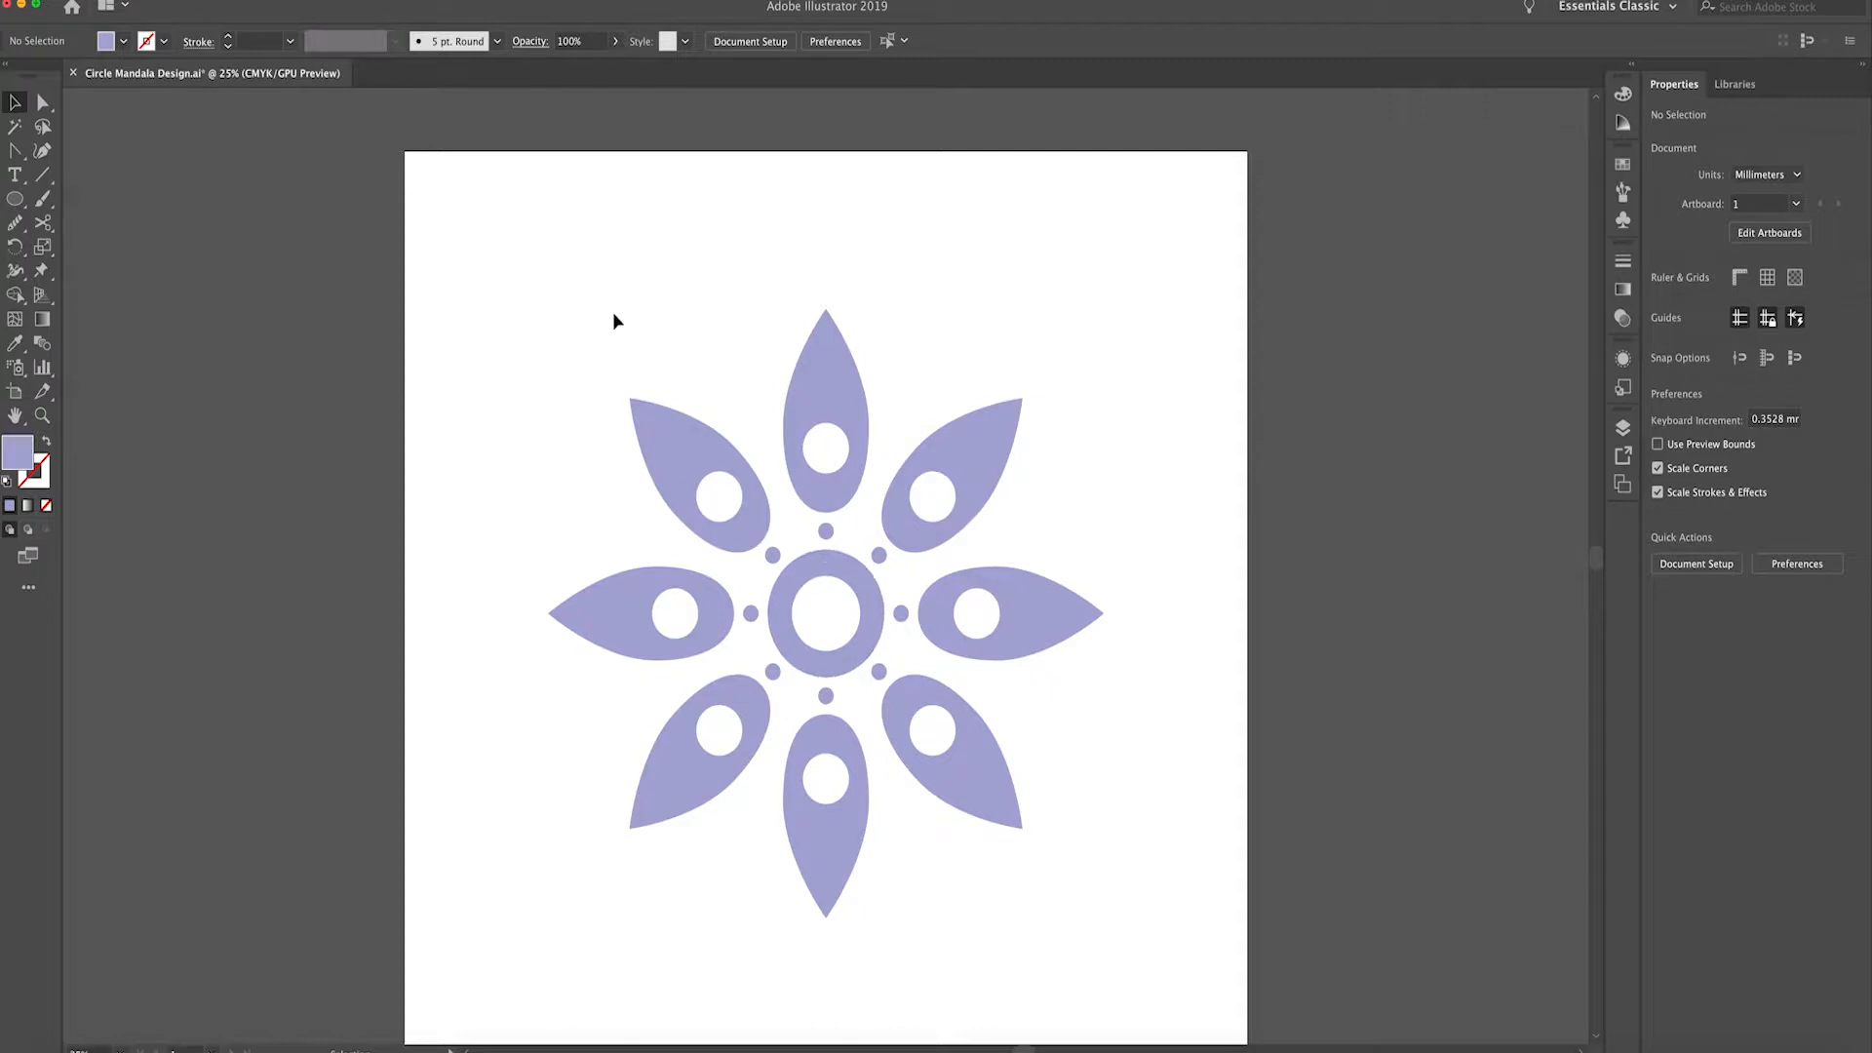
click(140, 1)
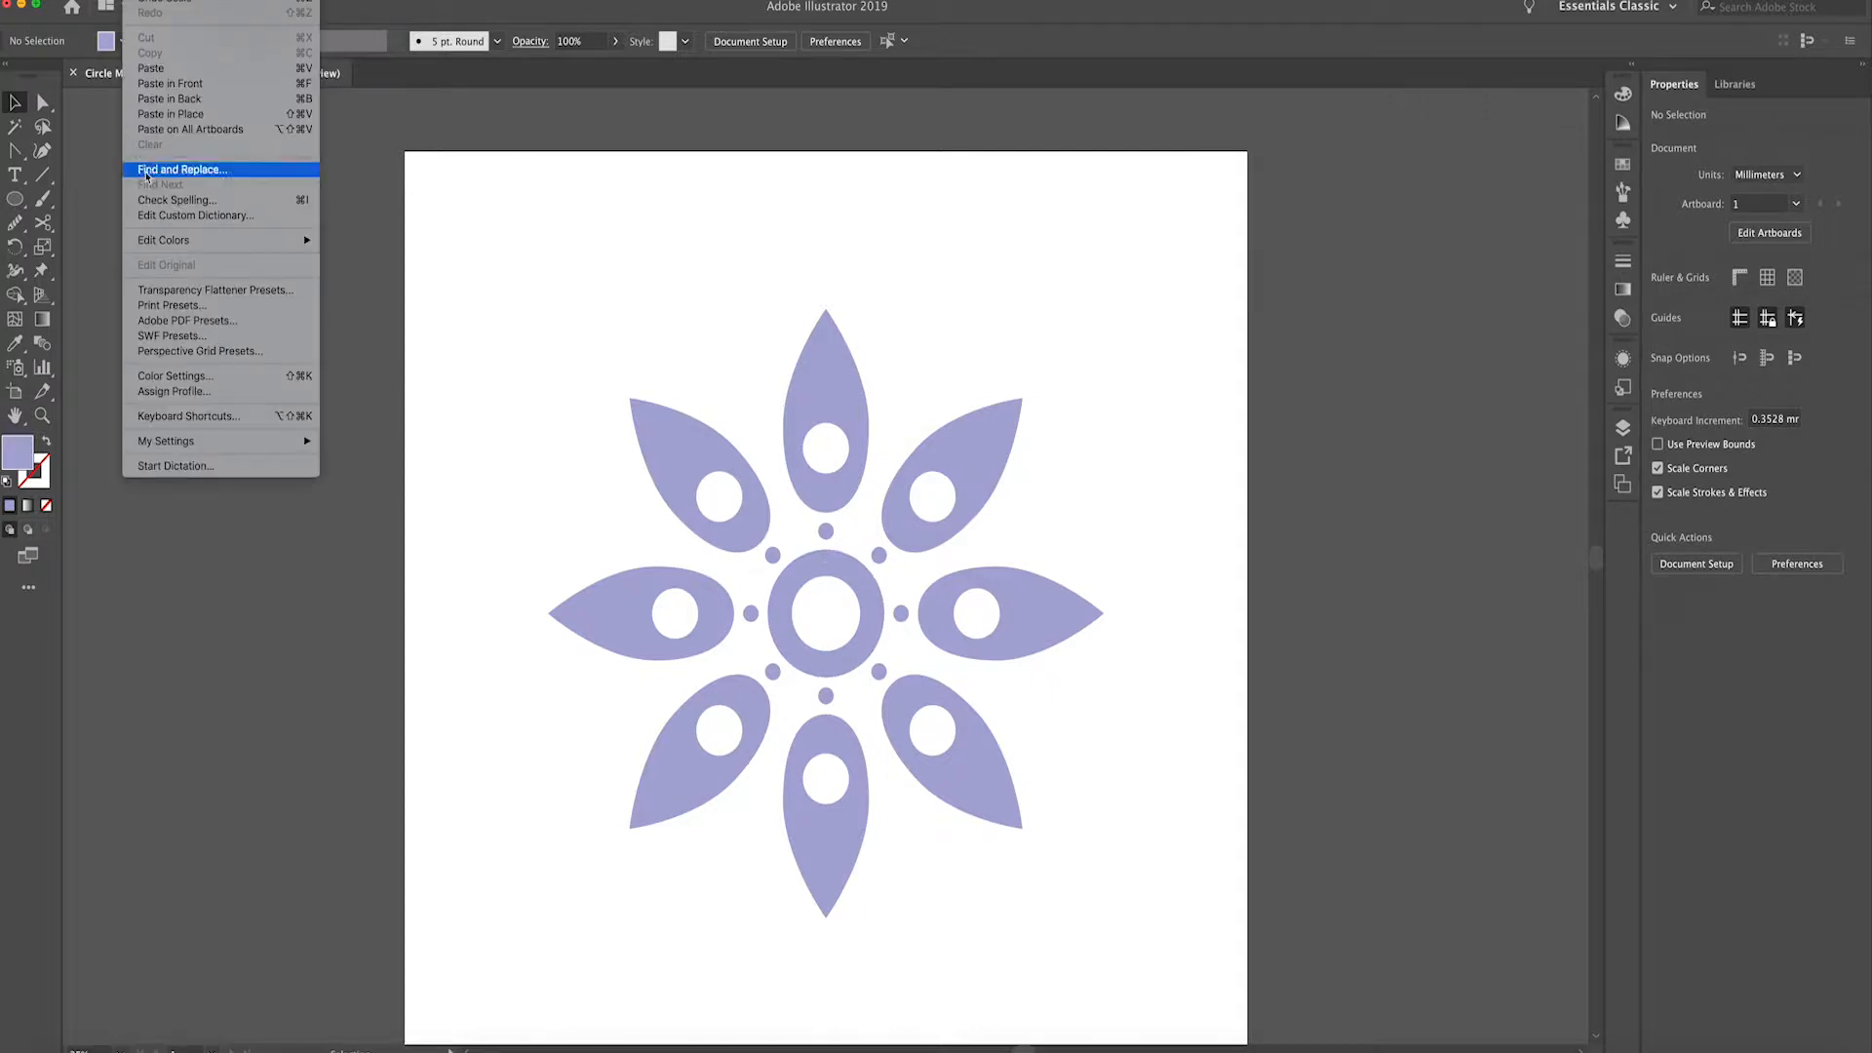
mouse_move(177, 2)
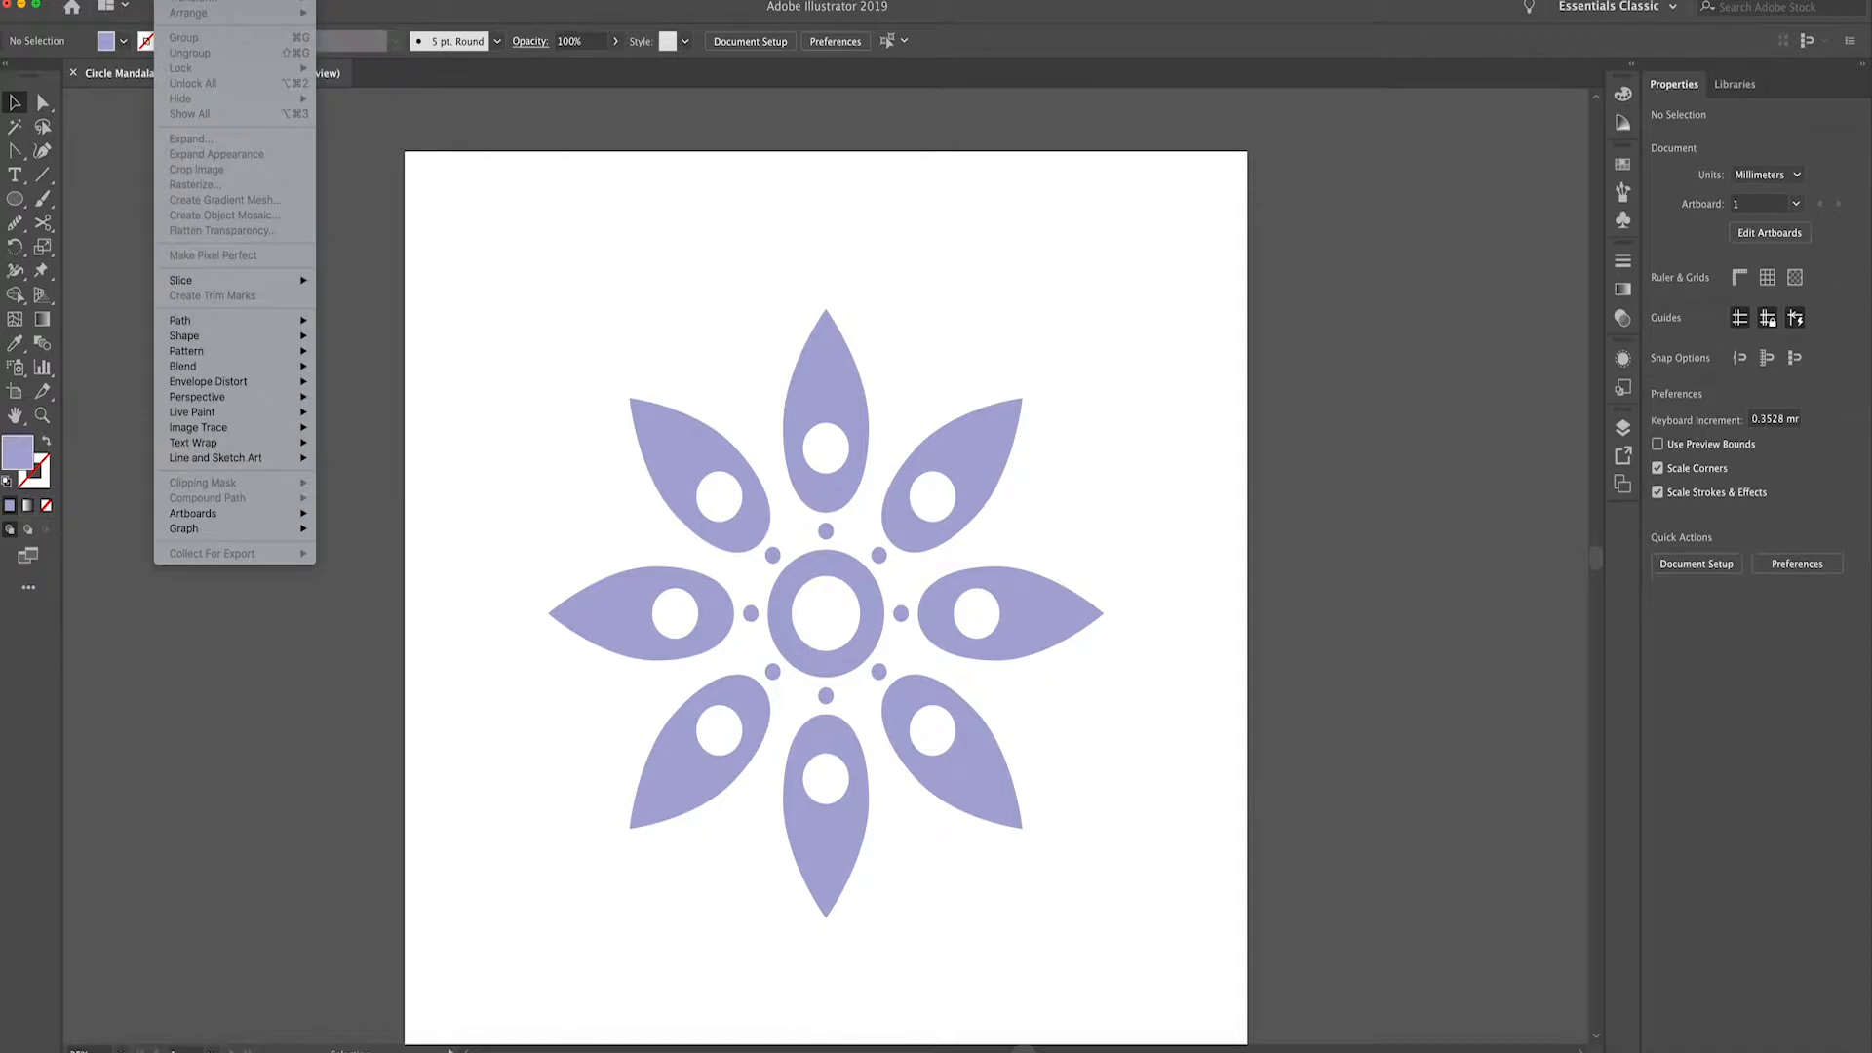
key(Escape)
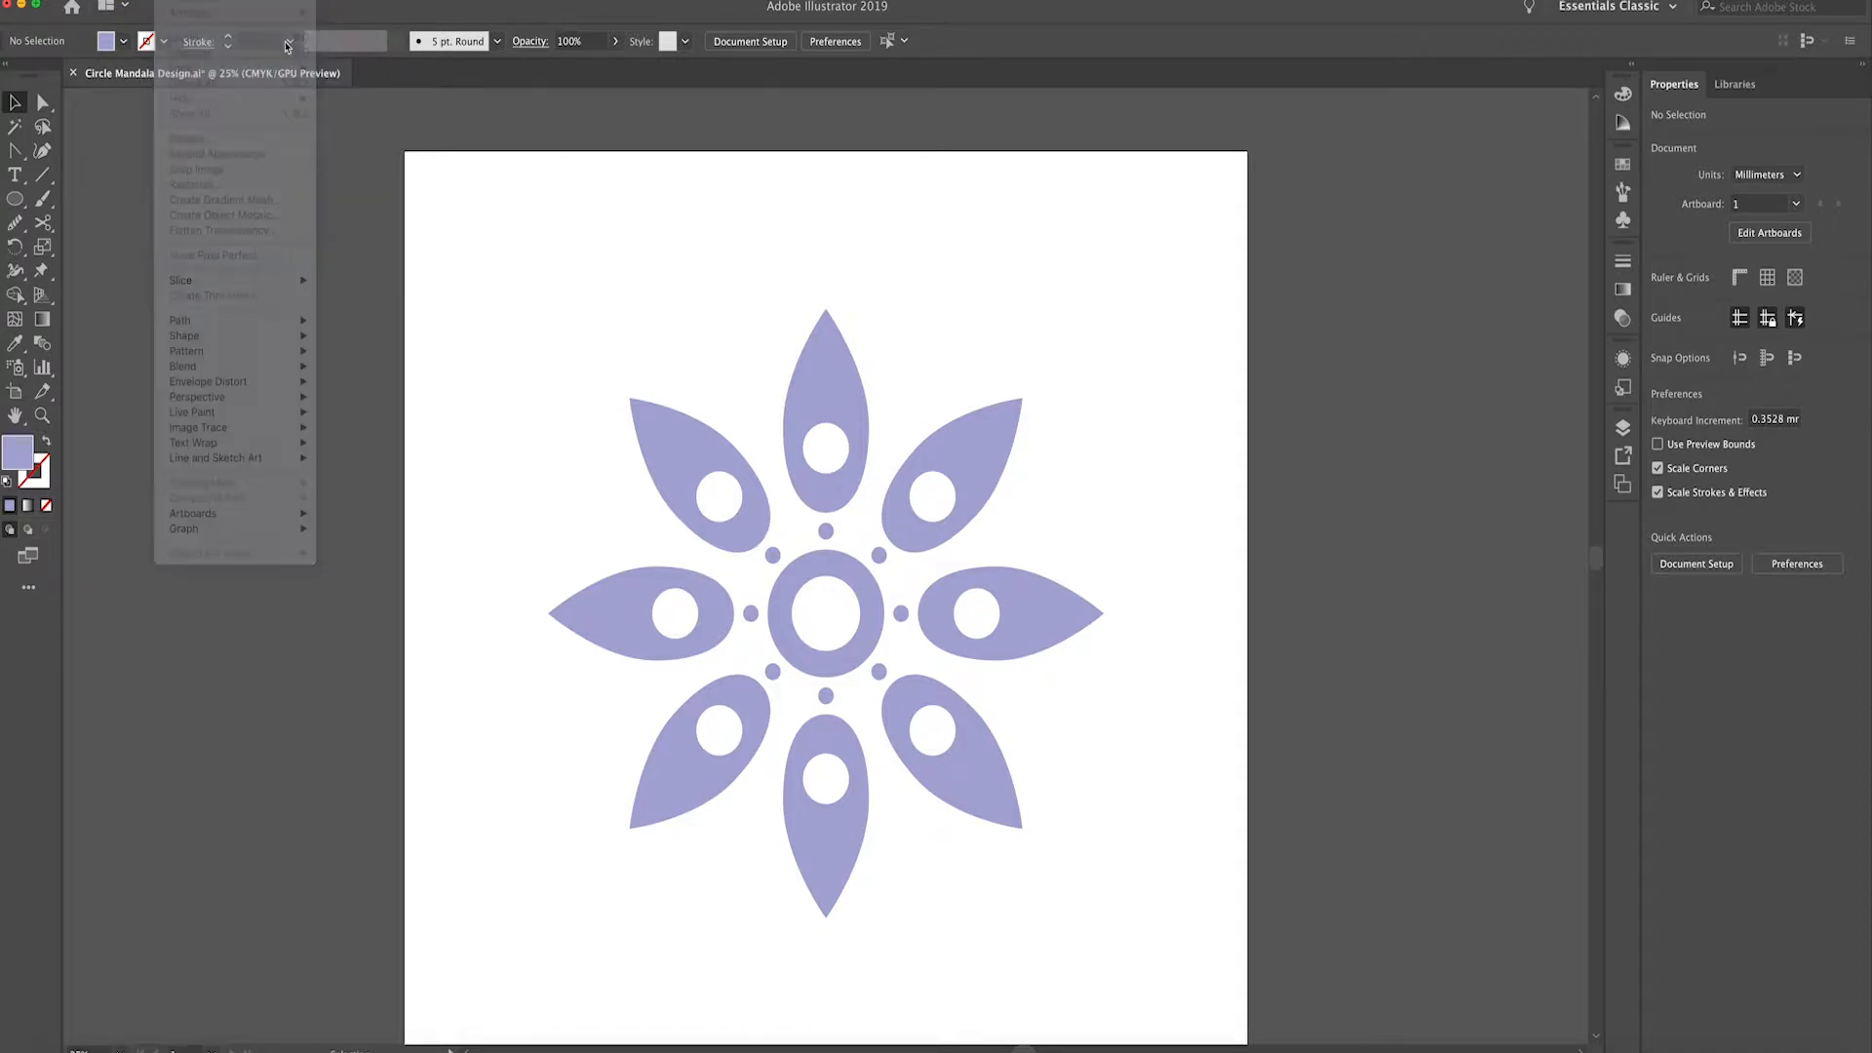
click(811, 341)
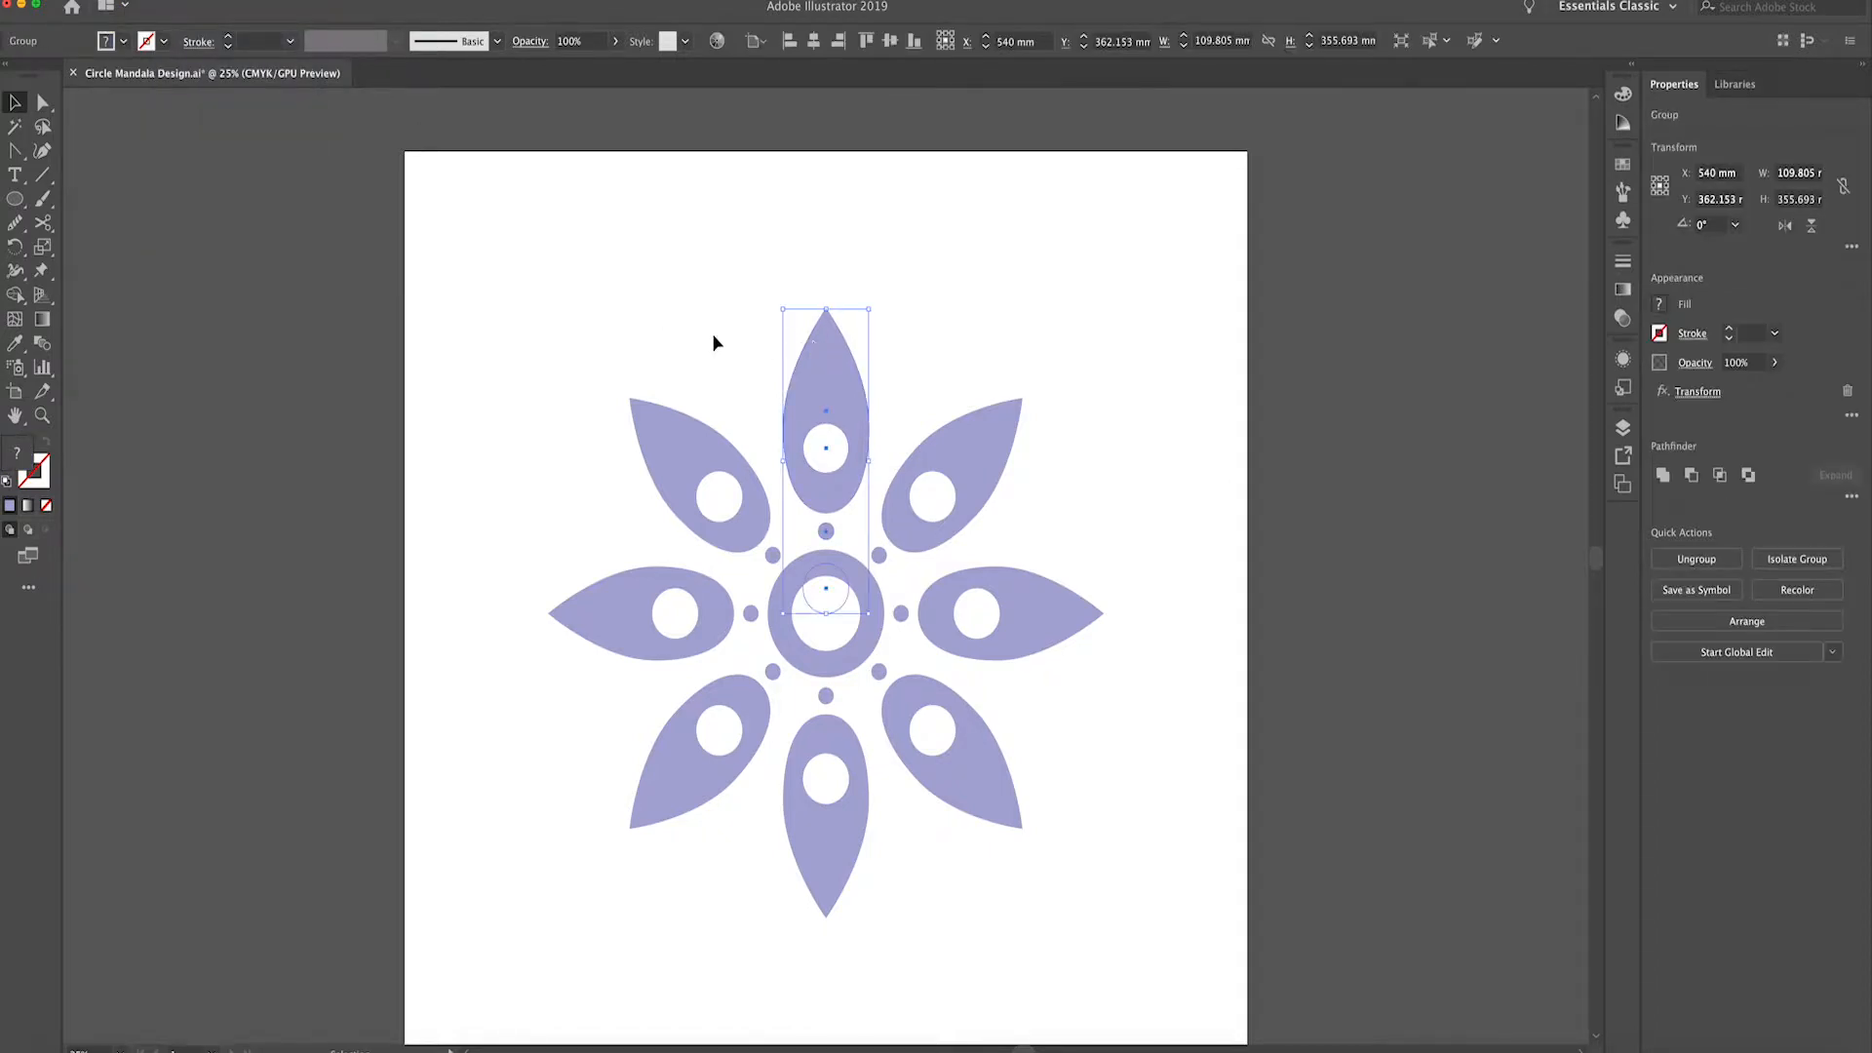
click(177, 1)
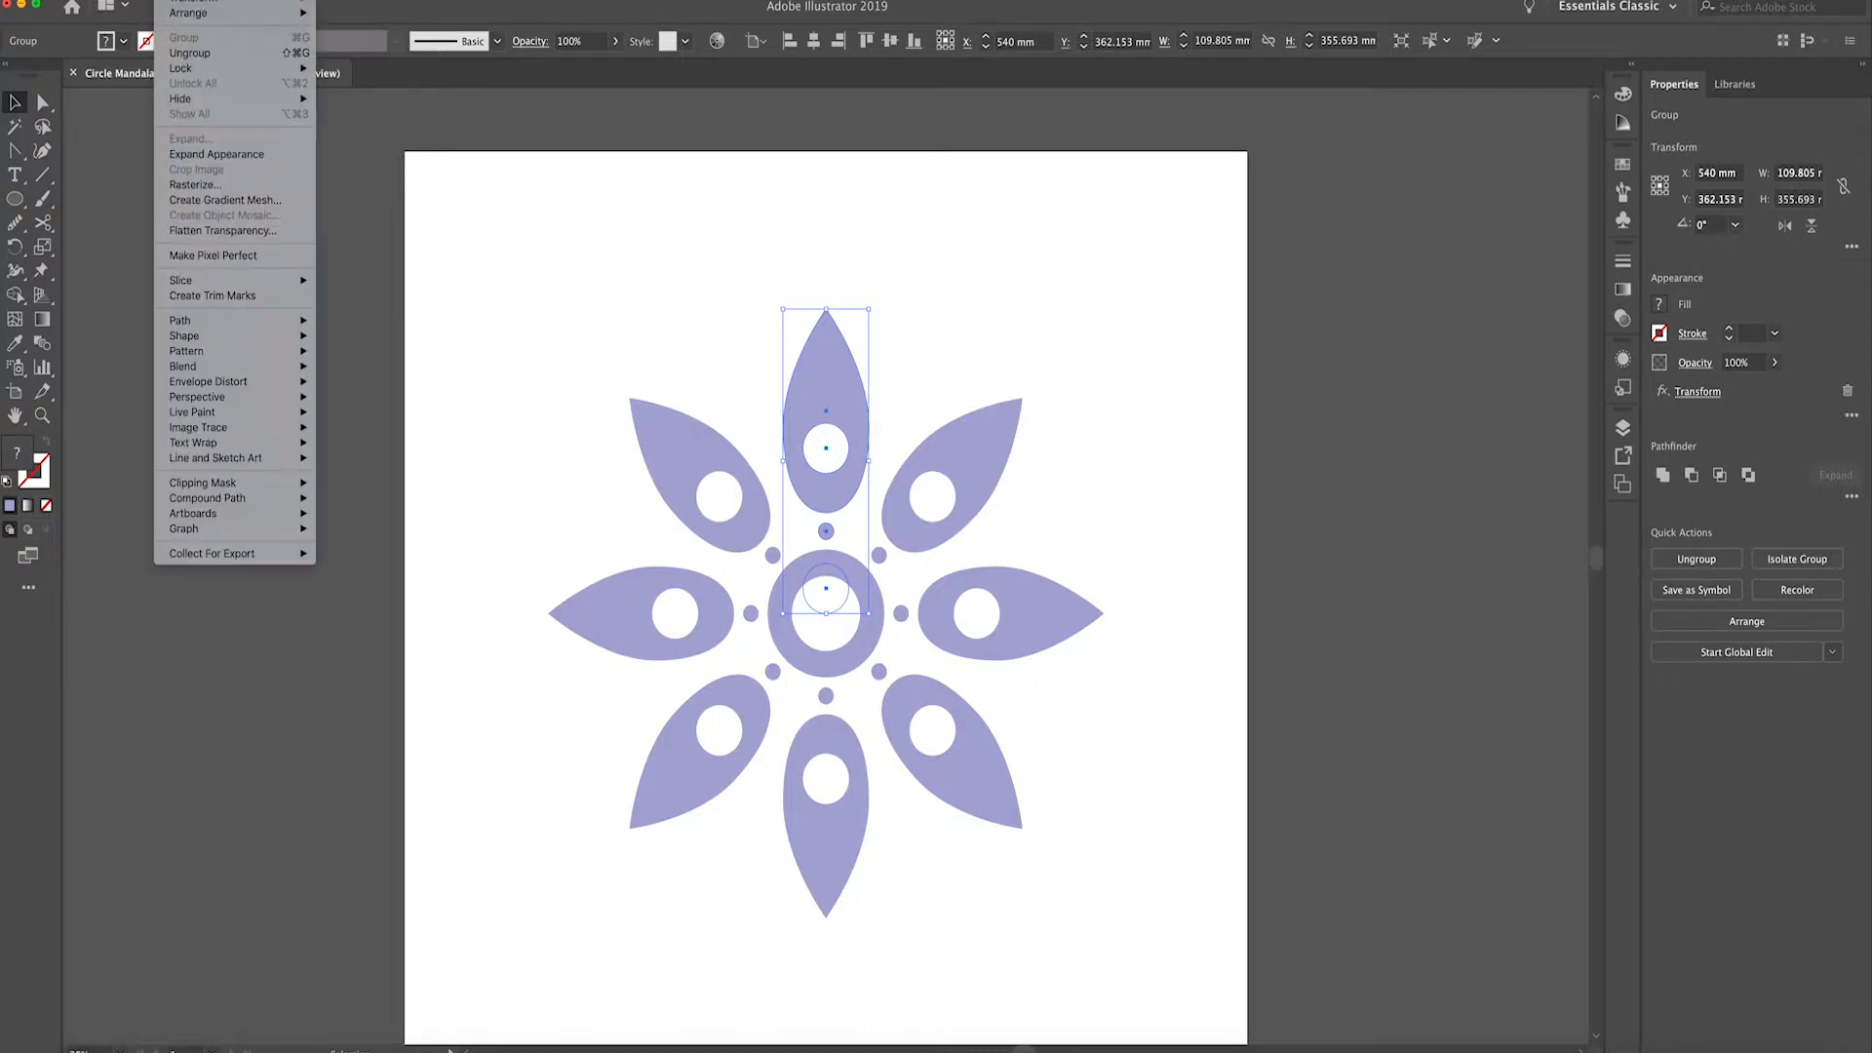
click(216, 155)
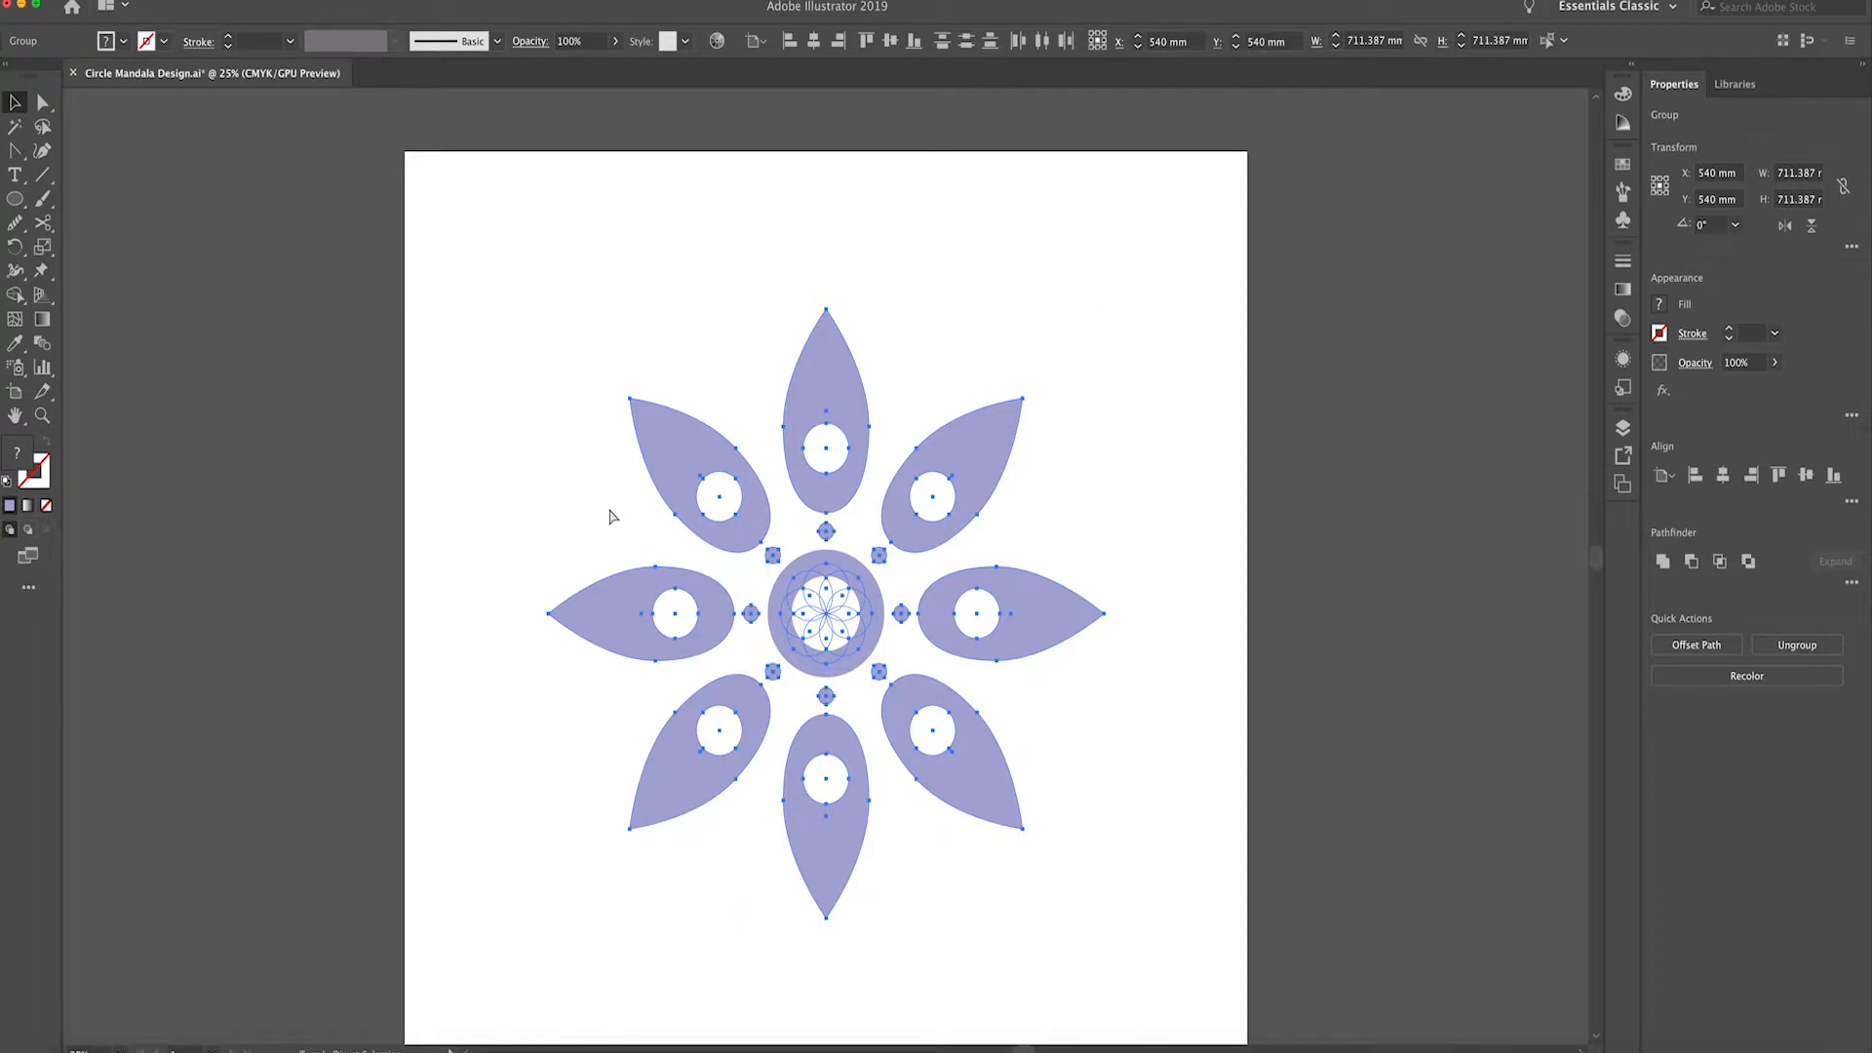
click(539, 511)
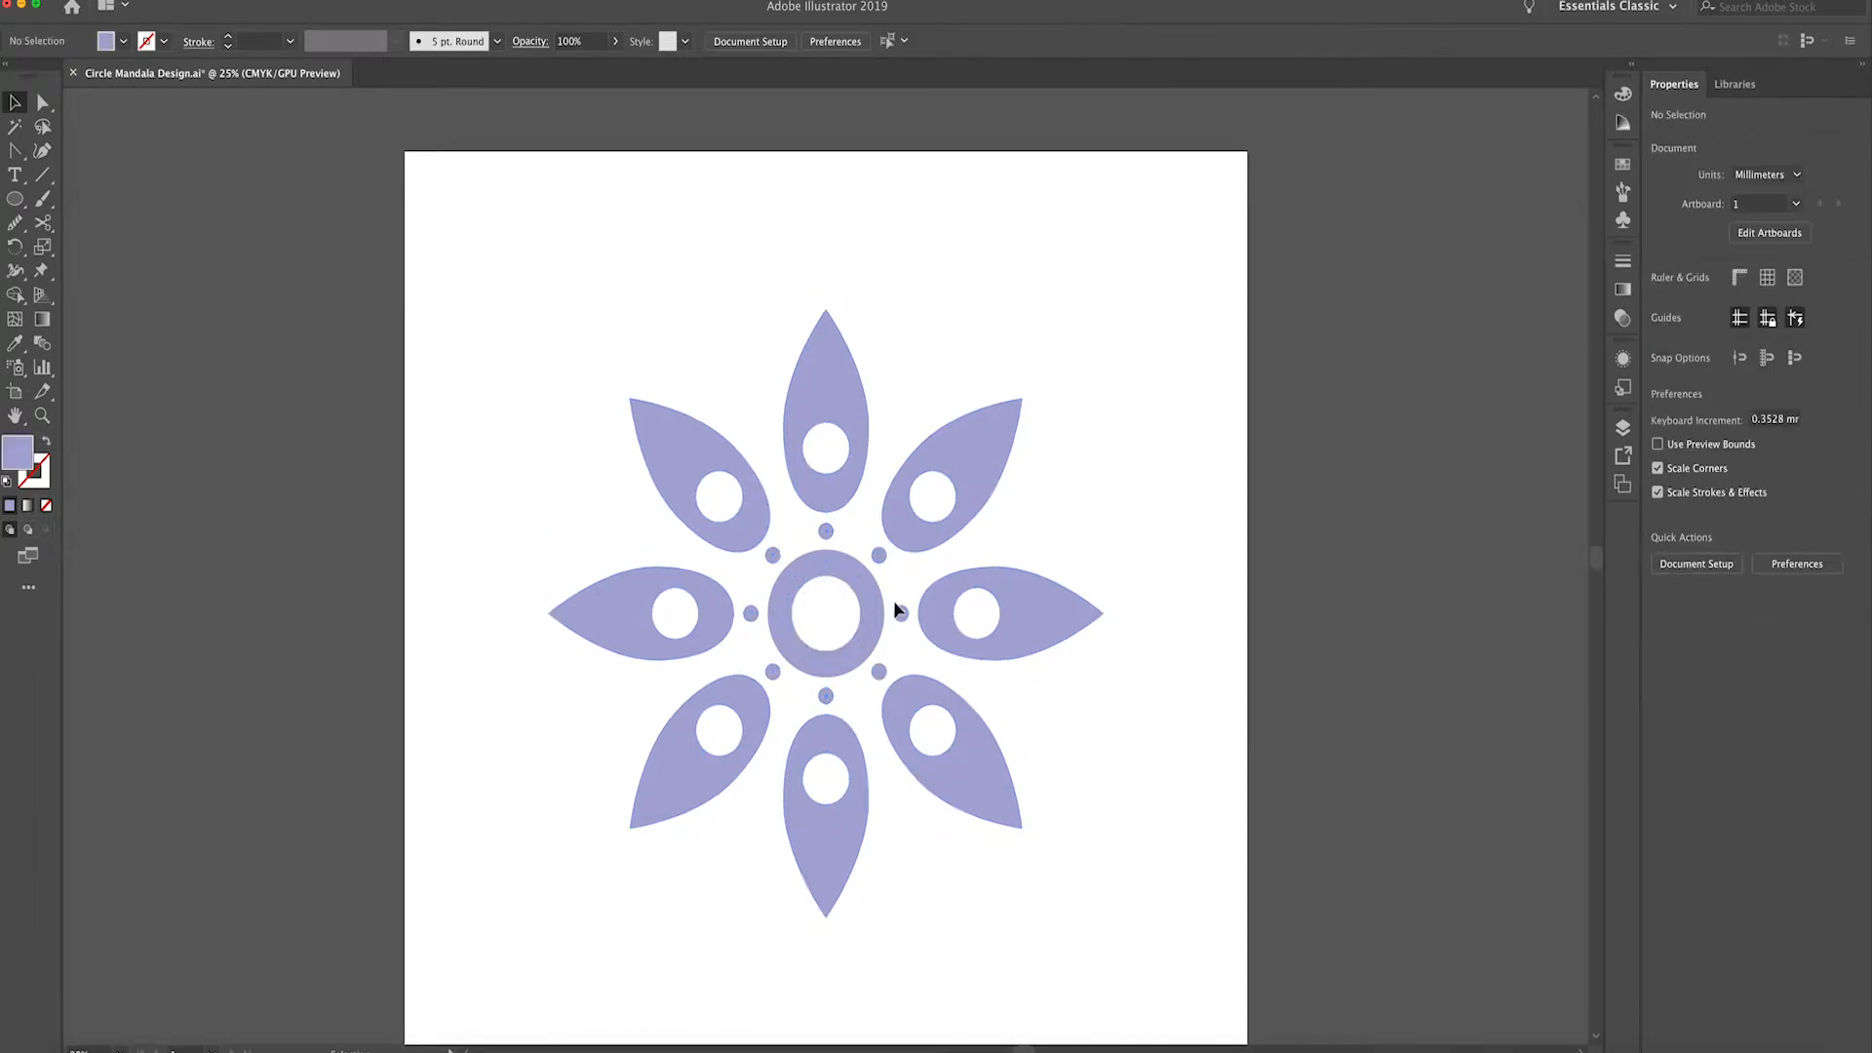
Ungroup the expanded flower and delete the hidden overlapping circles inside the central ring, working in Outline view
key(super+y)
click(831, 564)
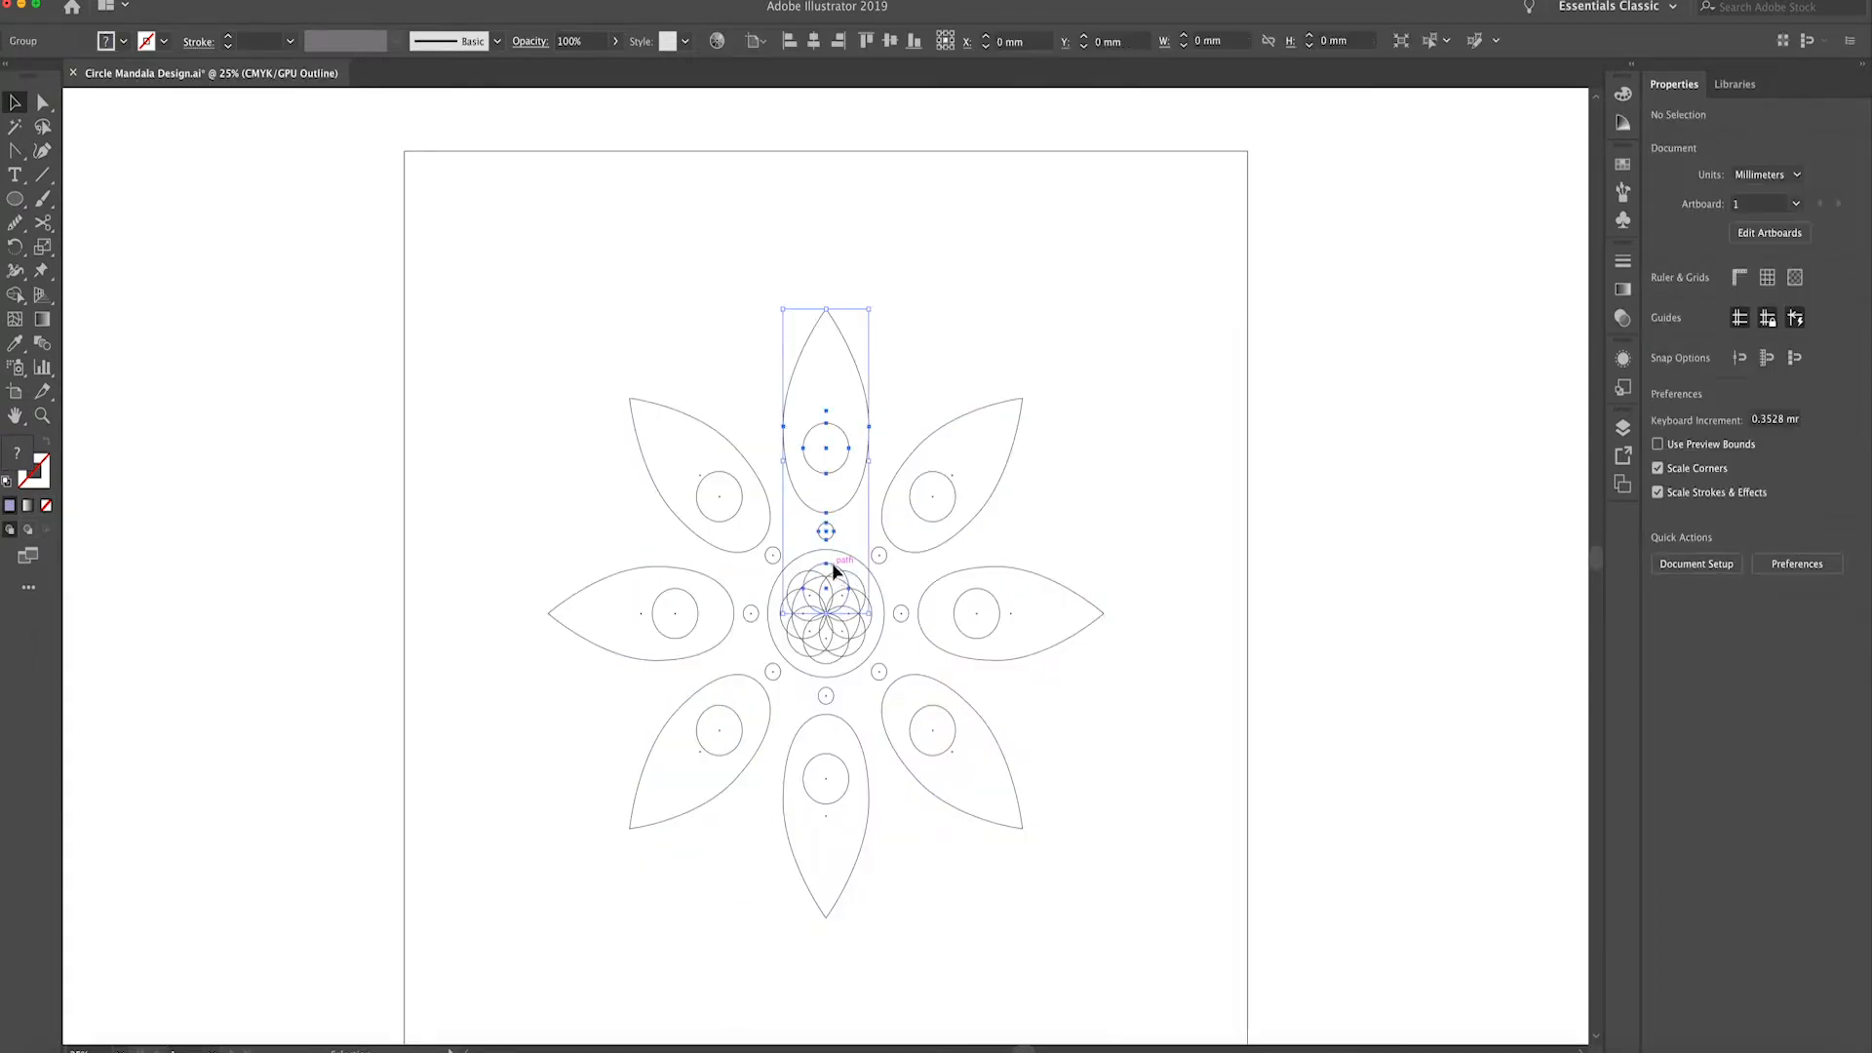
click(849, 573)
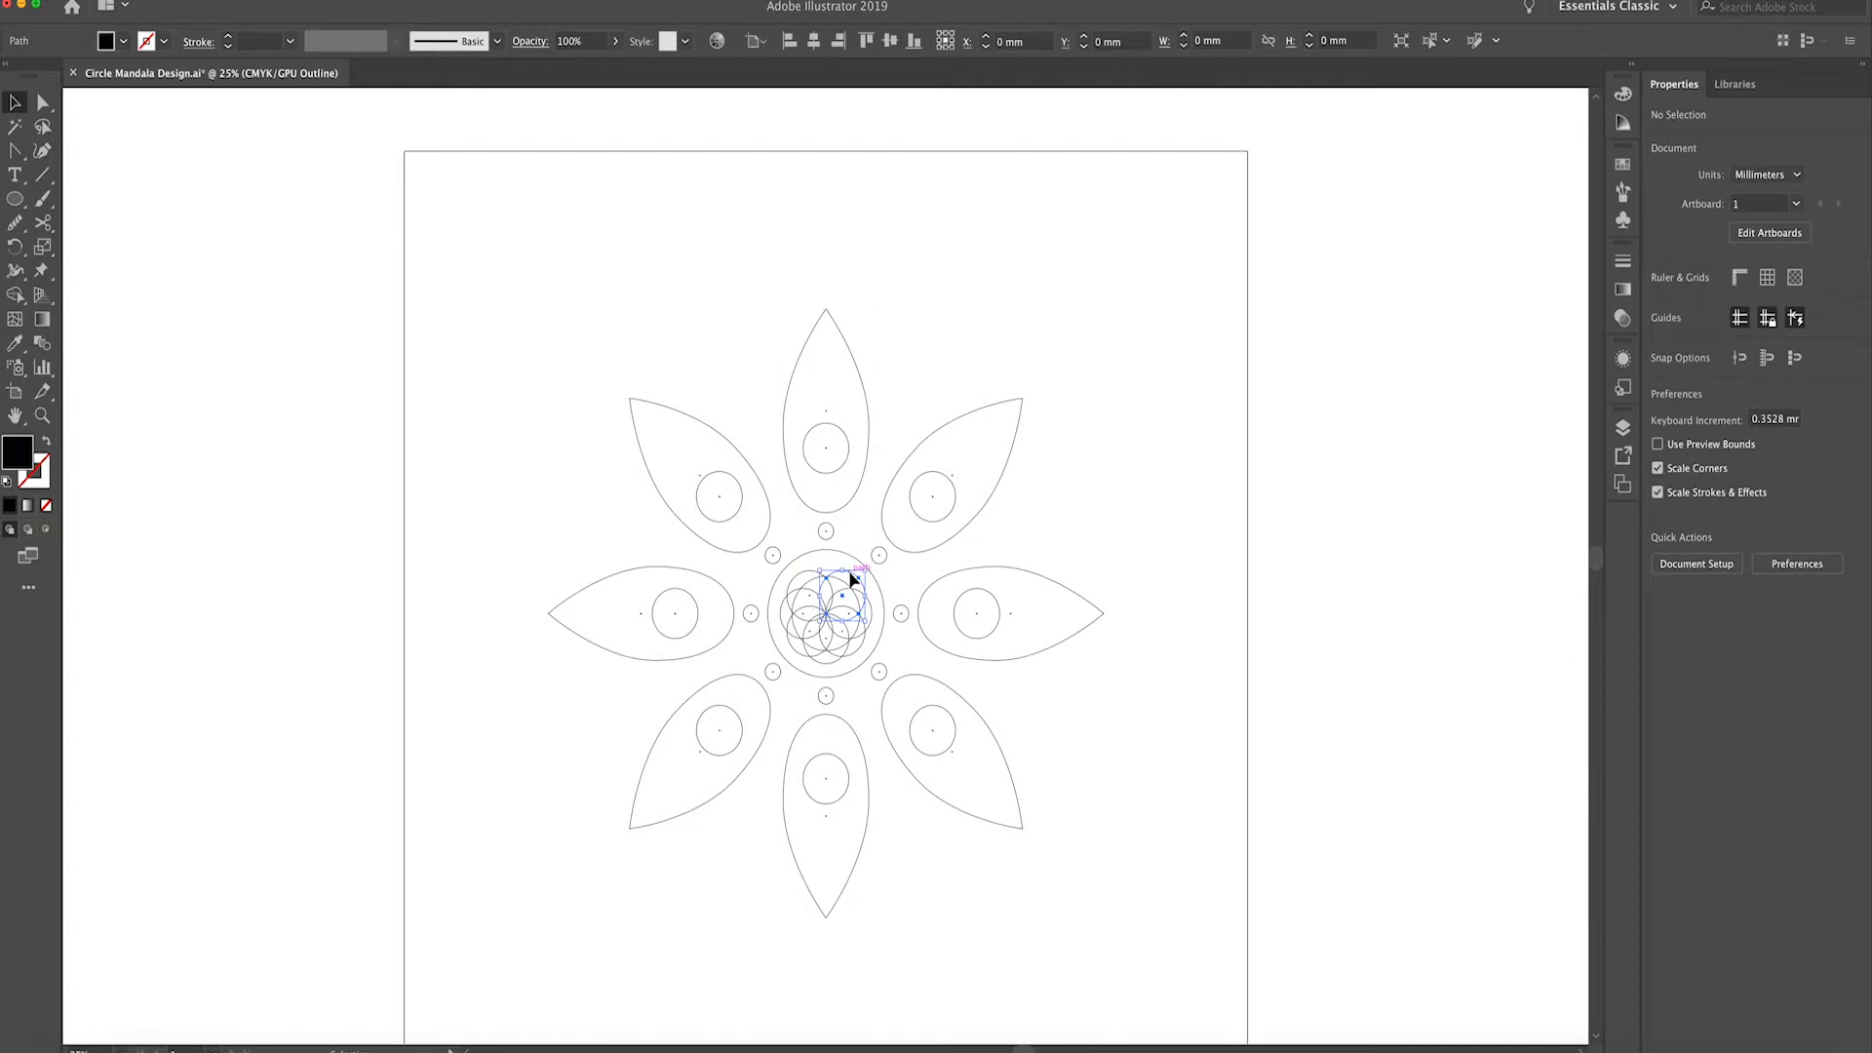
key(Delete)
click(870, 613)
key(Delete)
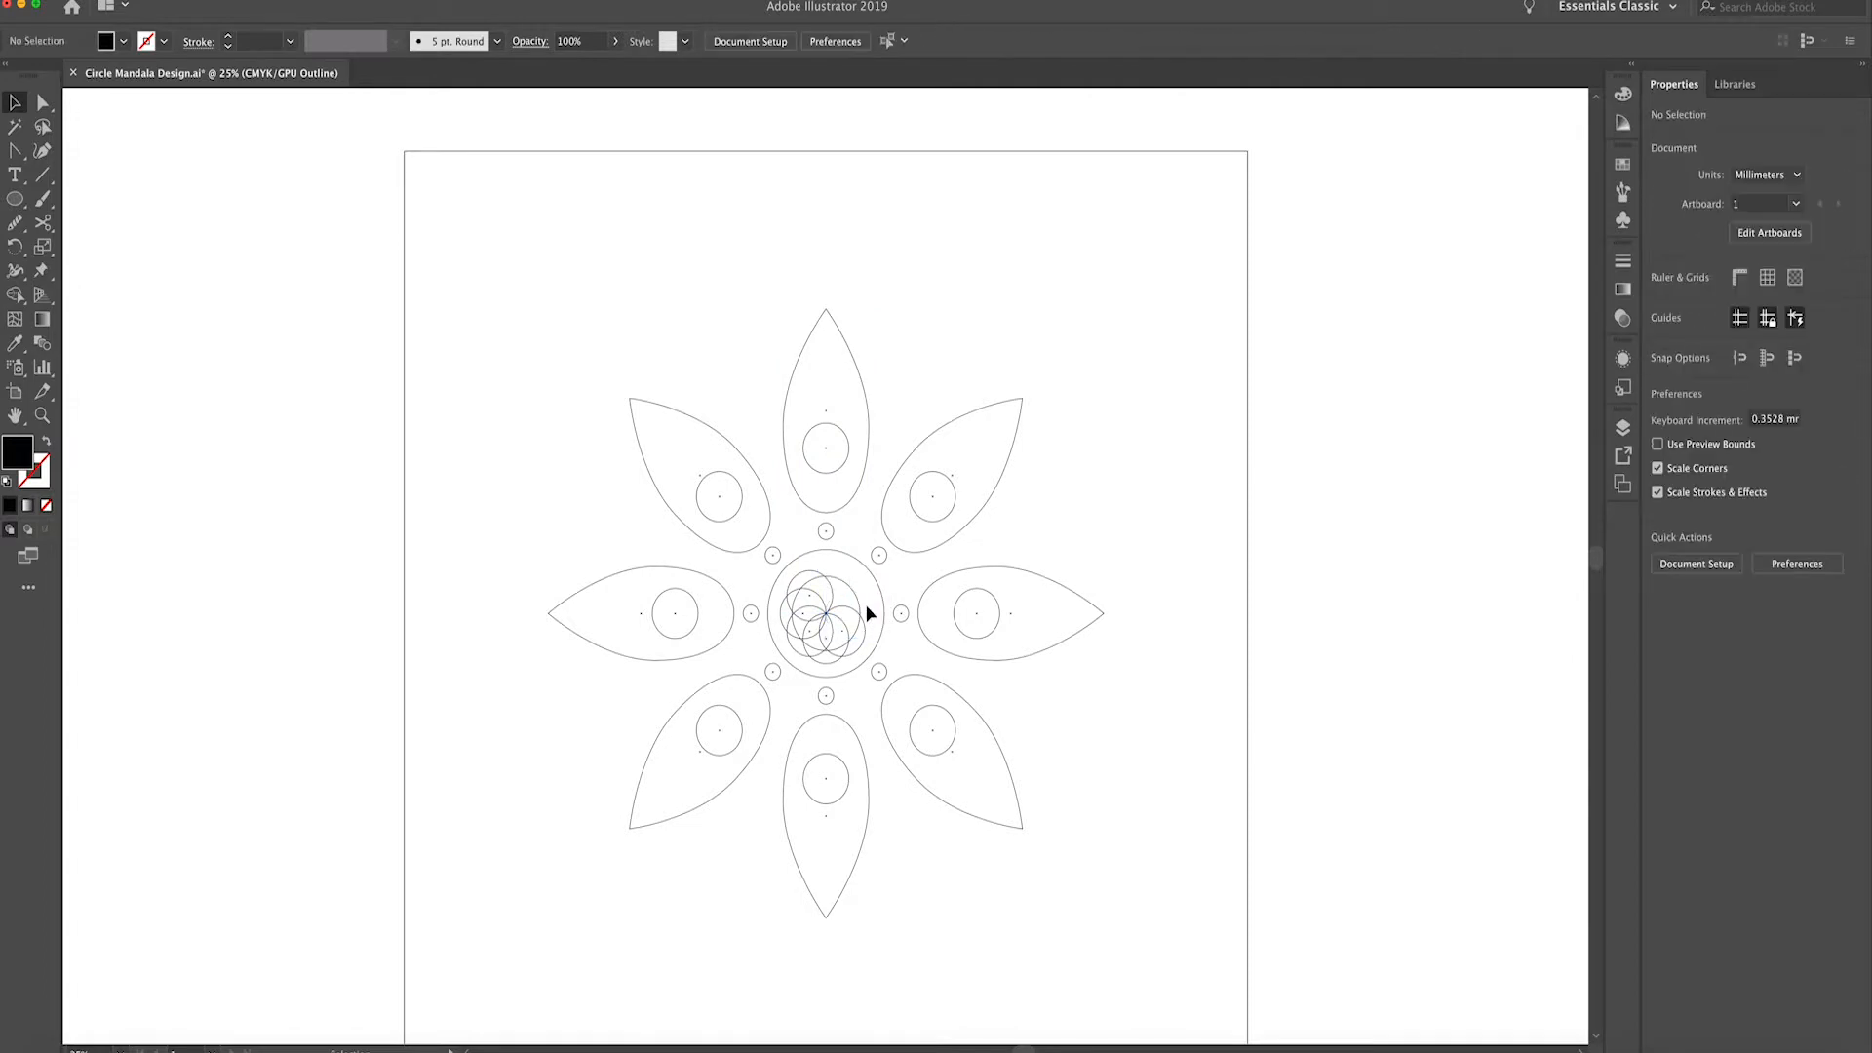
click(864, 636)
key(Delete)
click(795, 637)
key(Delete)
click(791, 611)
key(Delete)
key(super+y)
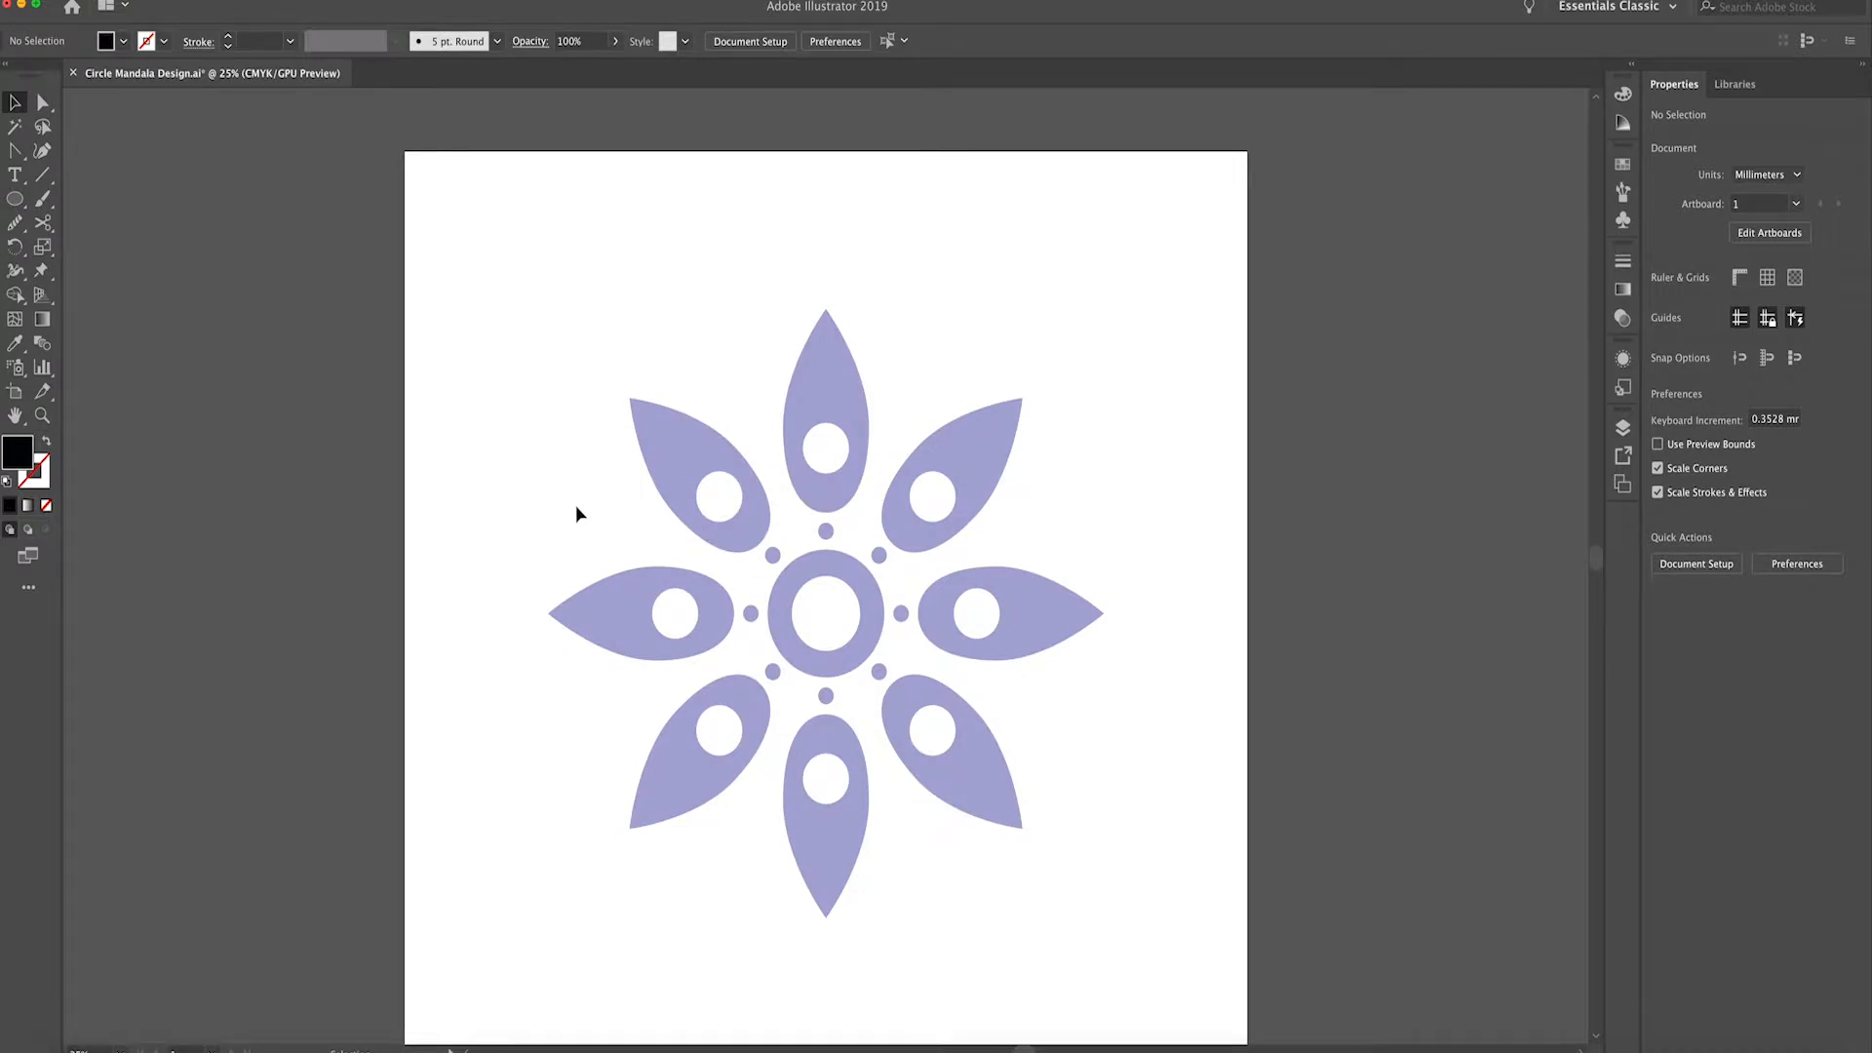
Fill the four vertical and horizontal petals with the dark blue swatch
click(809, 392)
click(1622, 168)
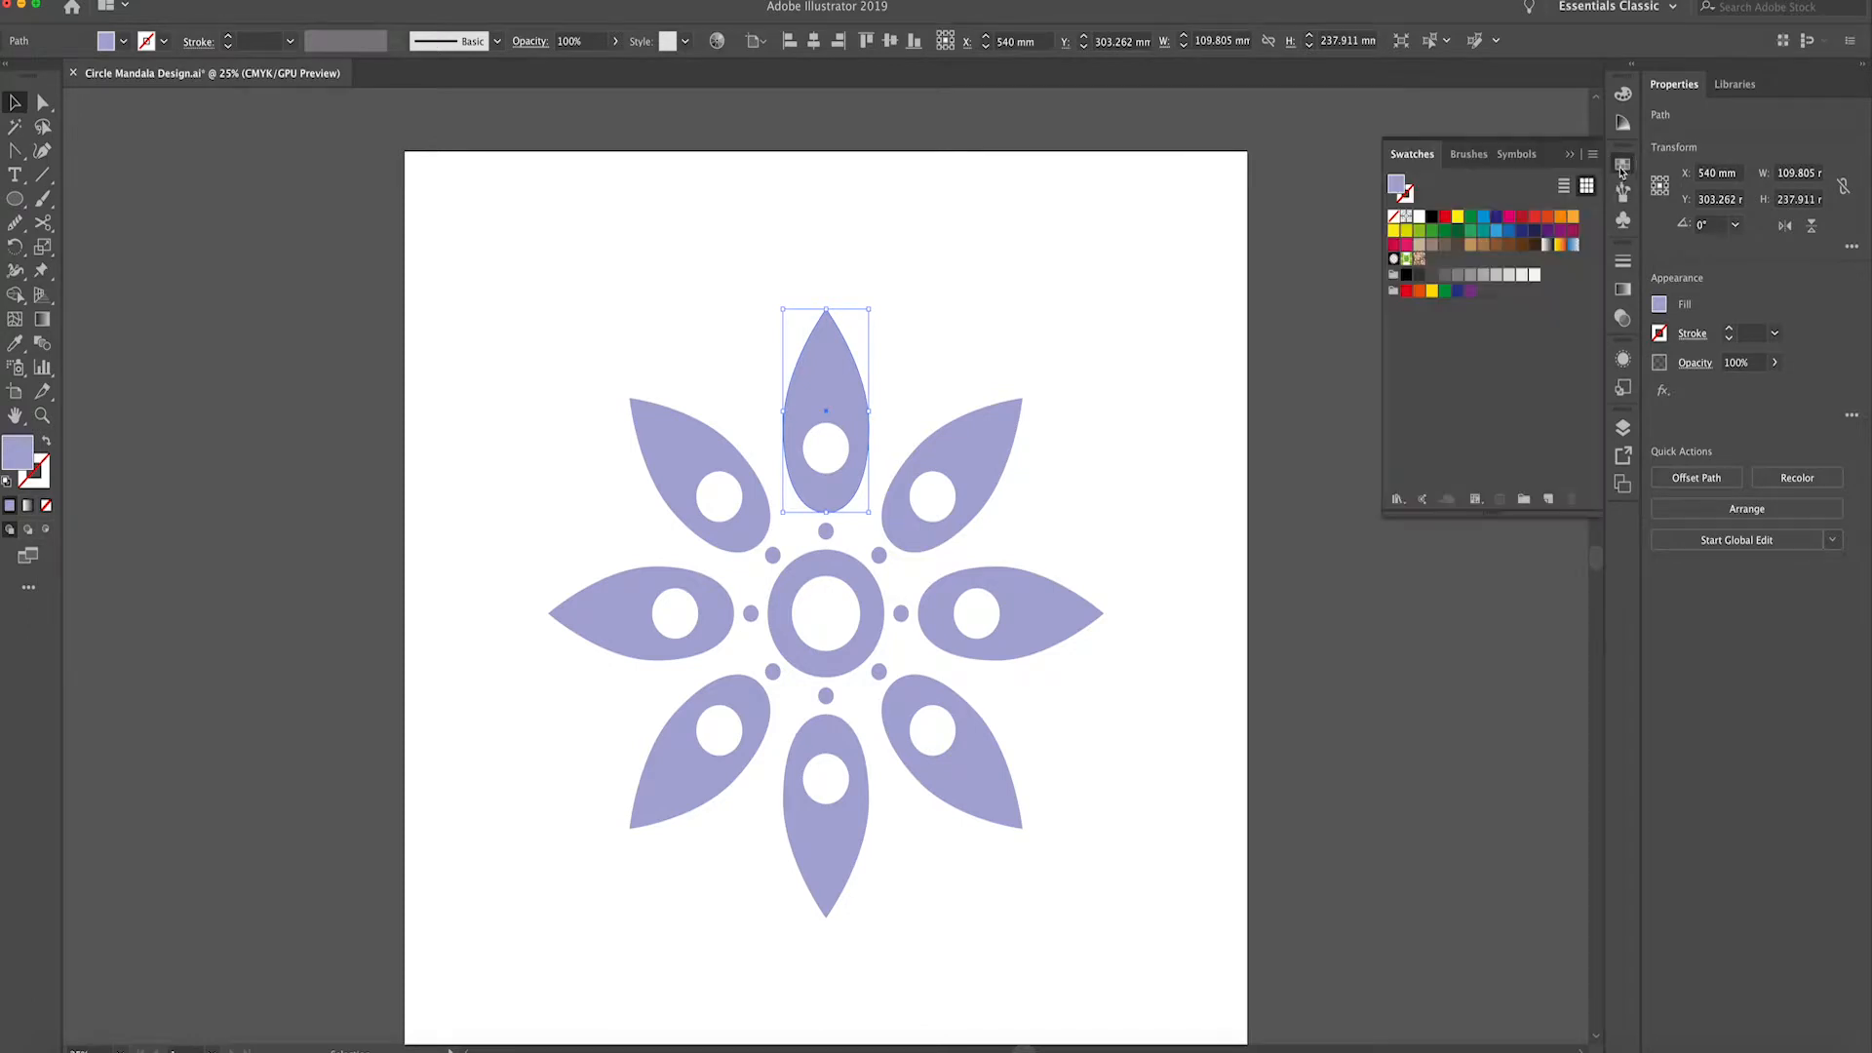
click(1496, 219)
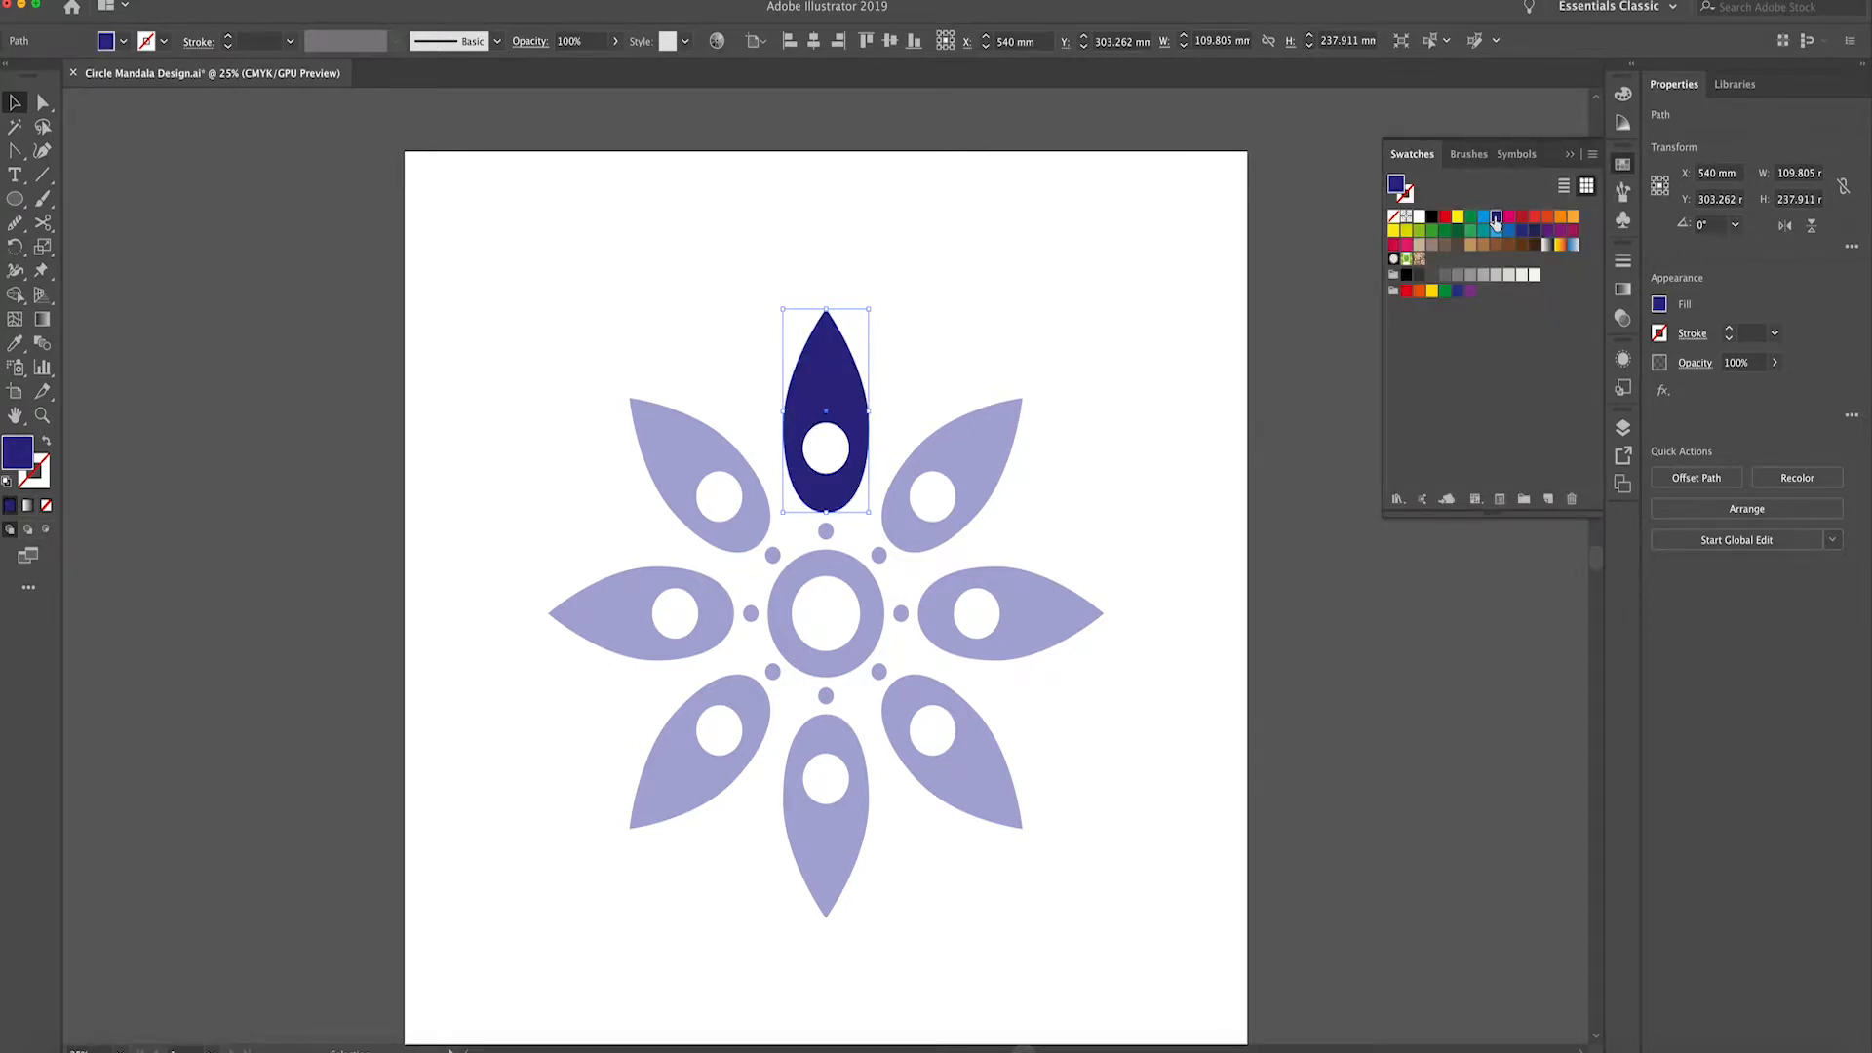
click(1040, 607)
click(1495, 218)
click(829, 841)
shift+click(634, 619)
click(1496, 218)
Fill the two left-hand diagonal petals of the flower with light blue
click(707, 451)
click(963, 800)
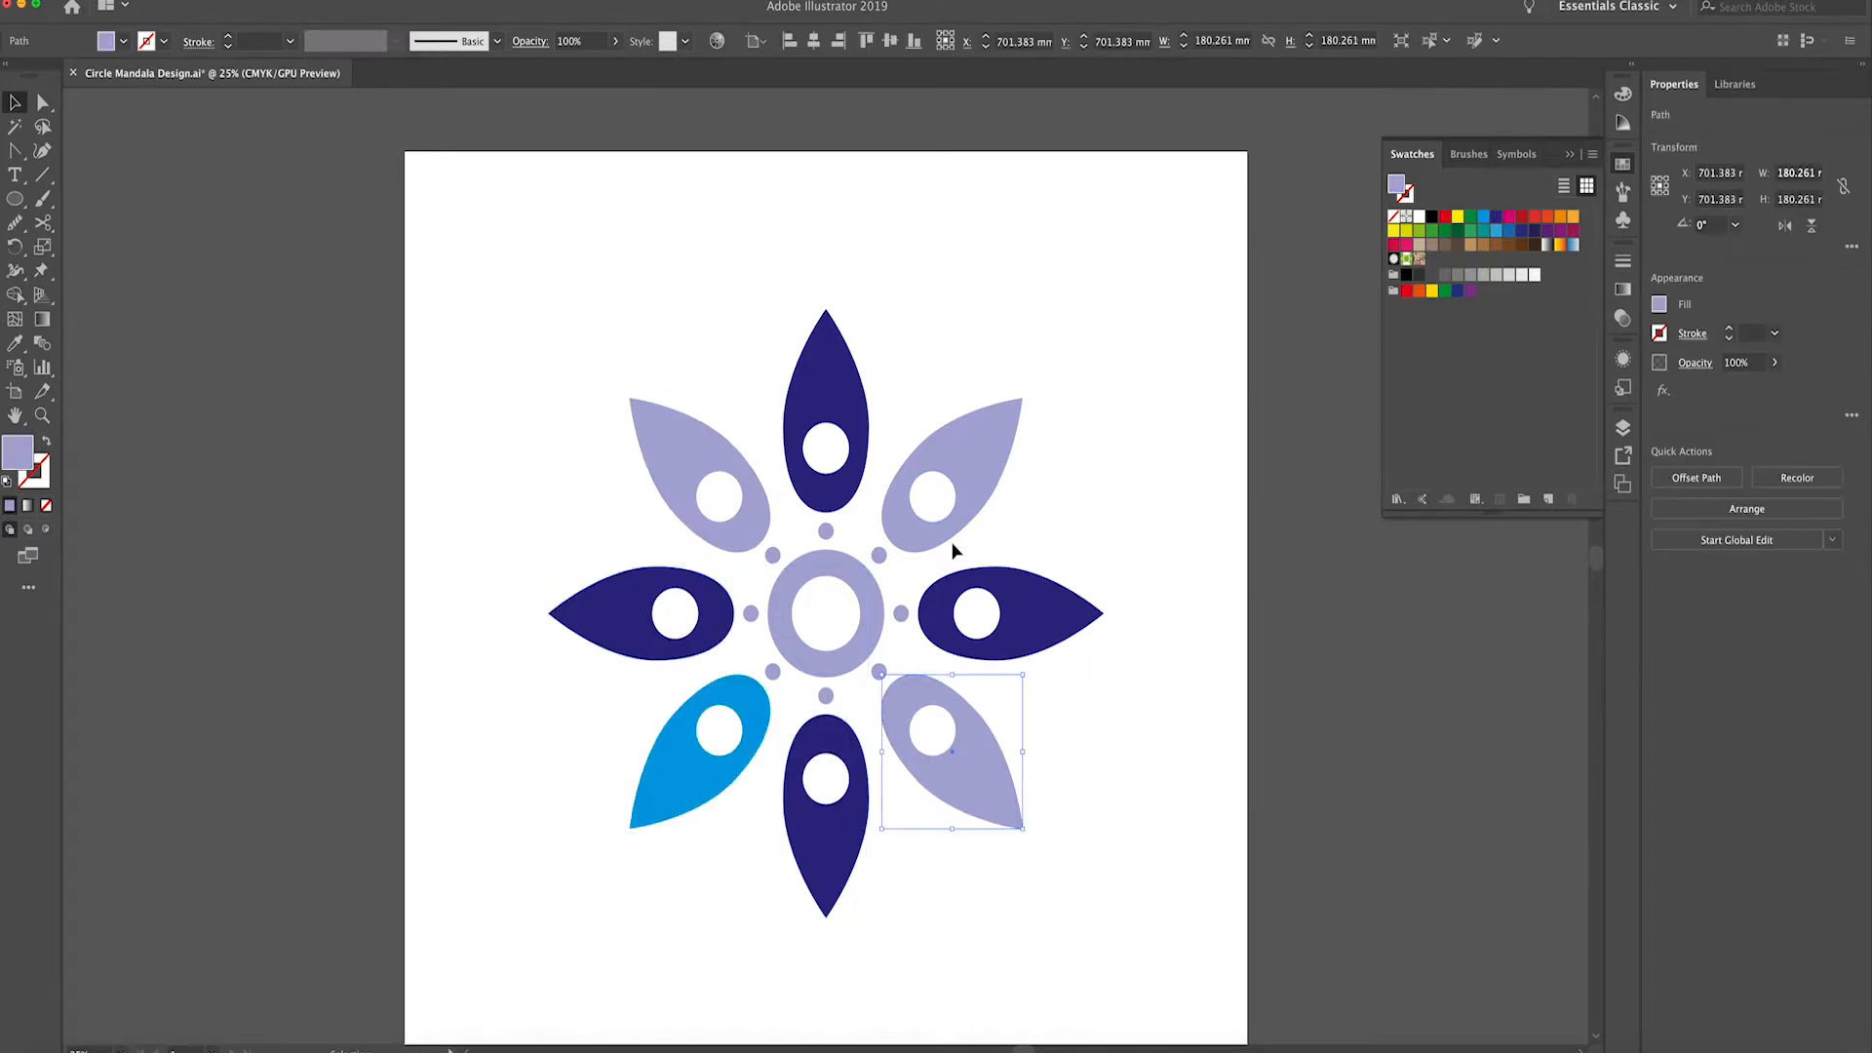
click(970, 462)
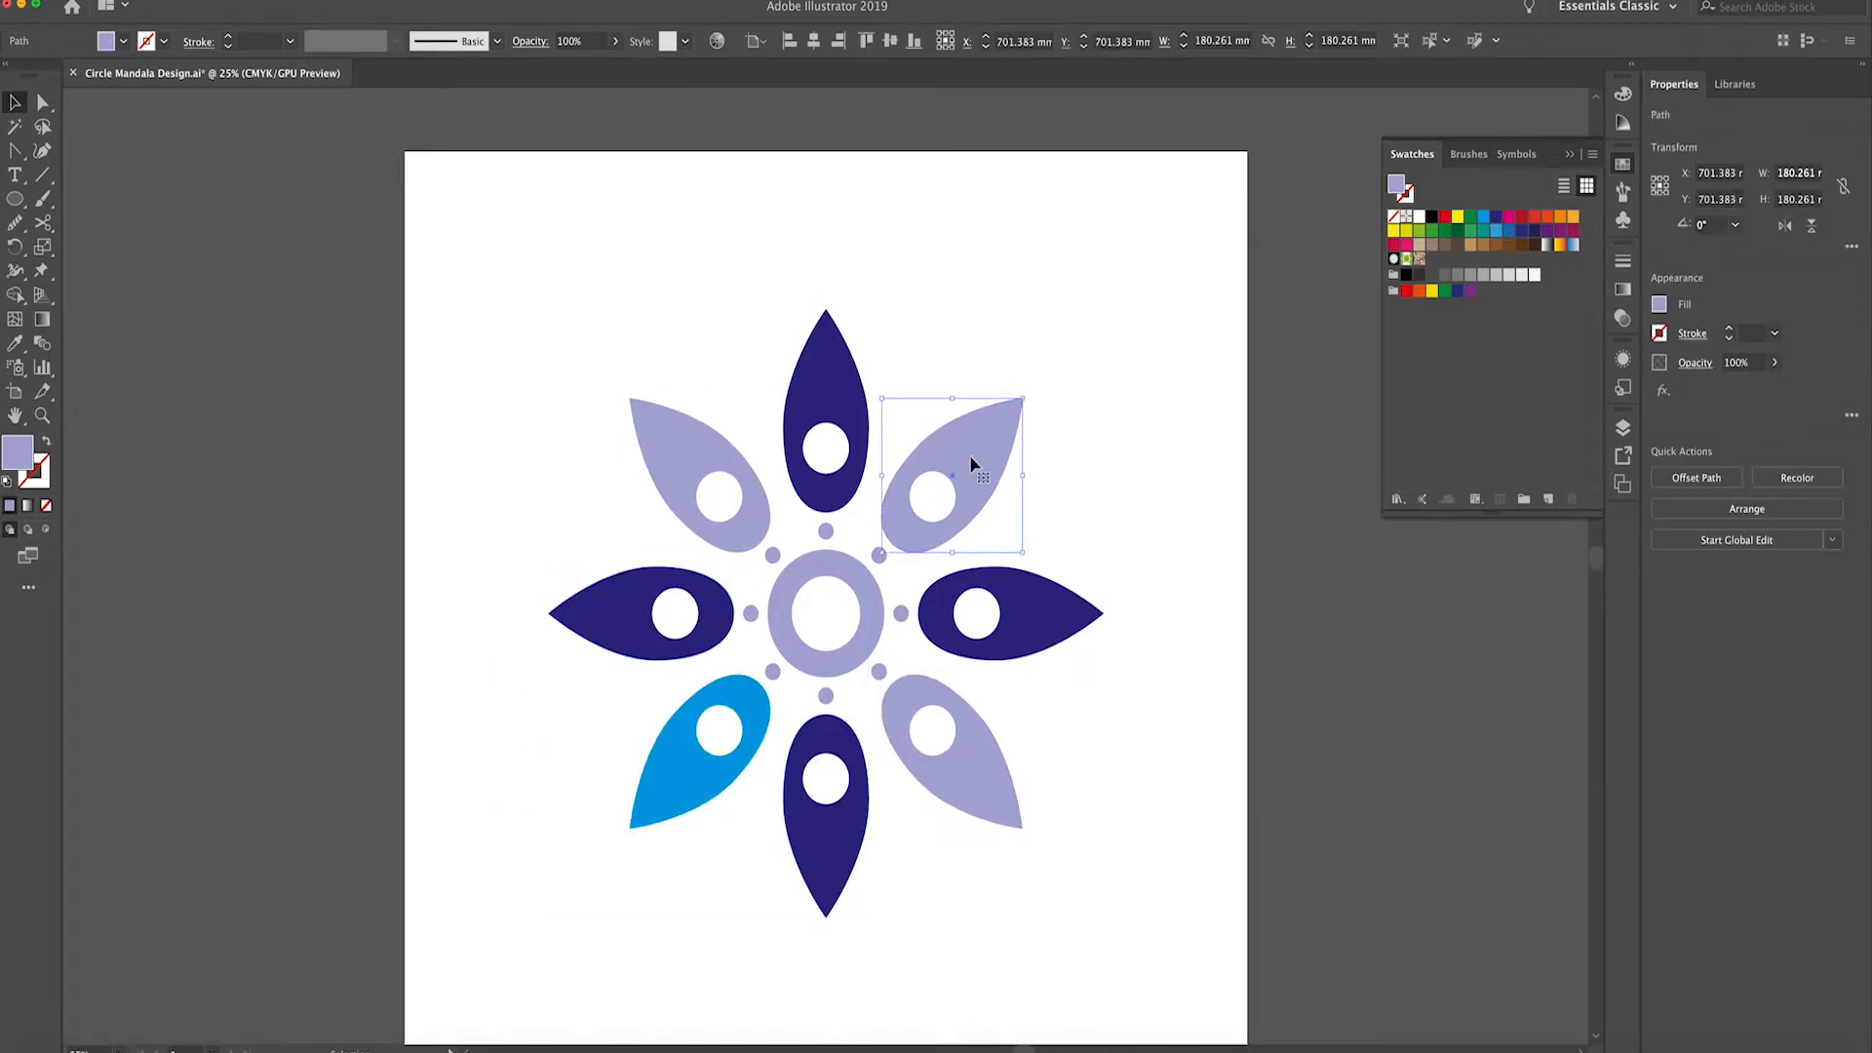
click(691, 422)
key(i)
click(733, 690)
key(v)
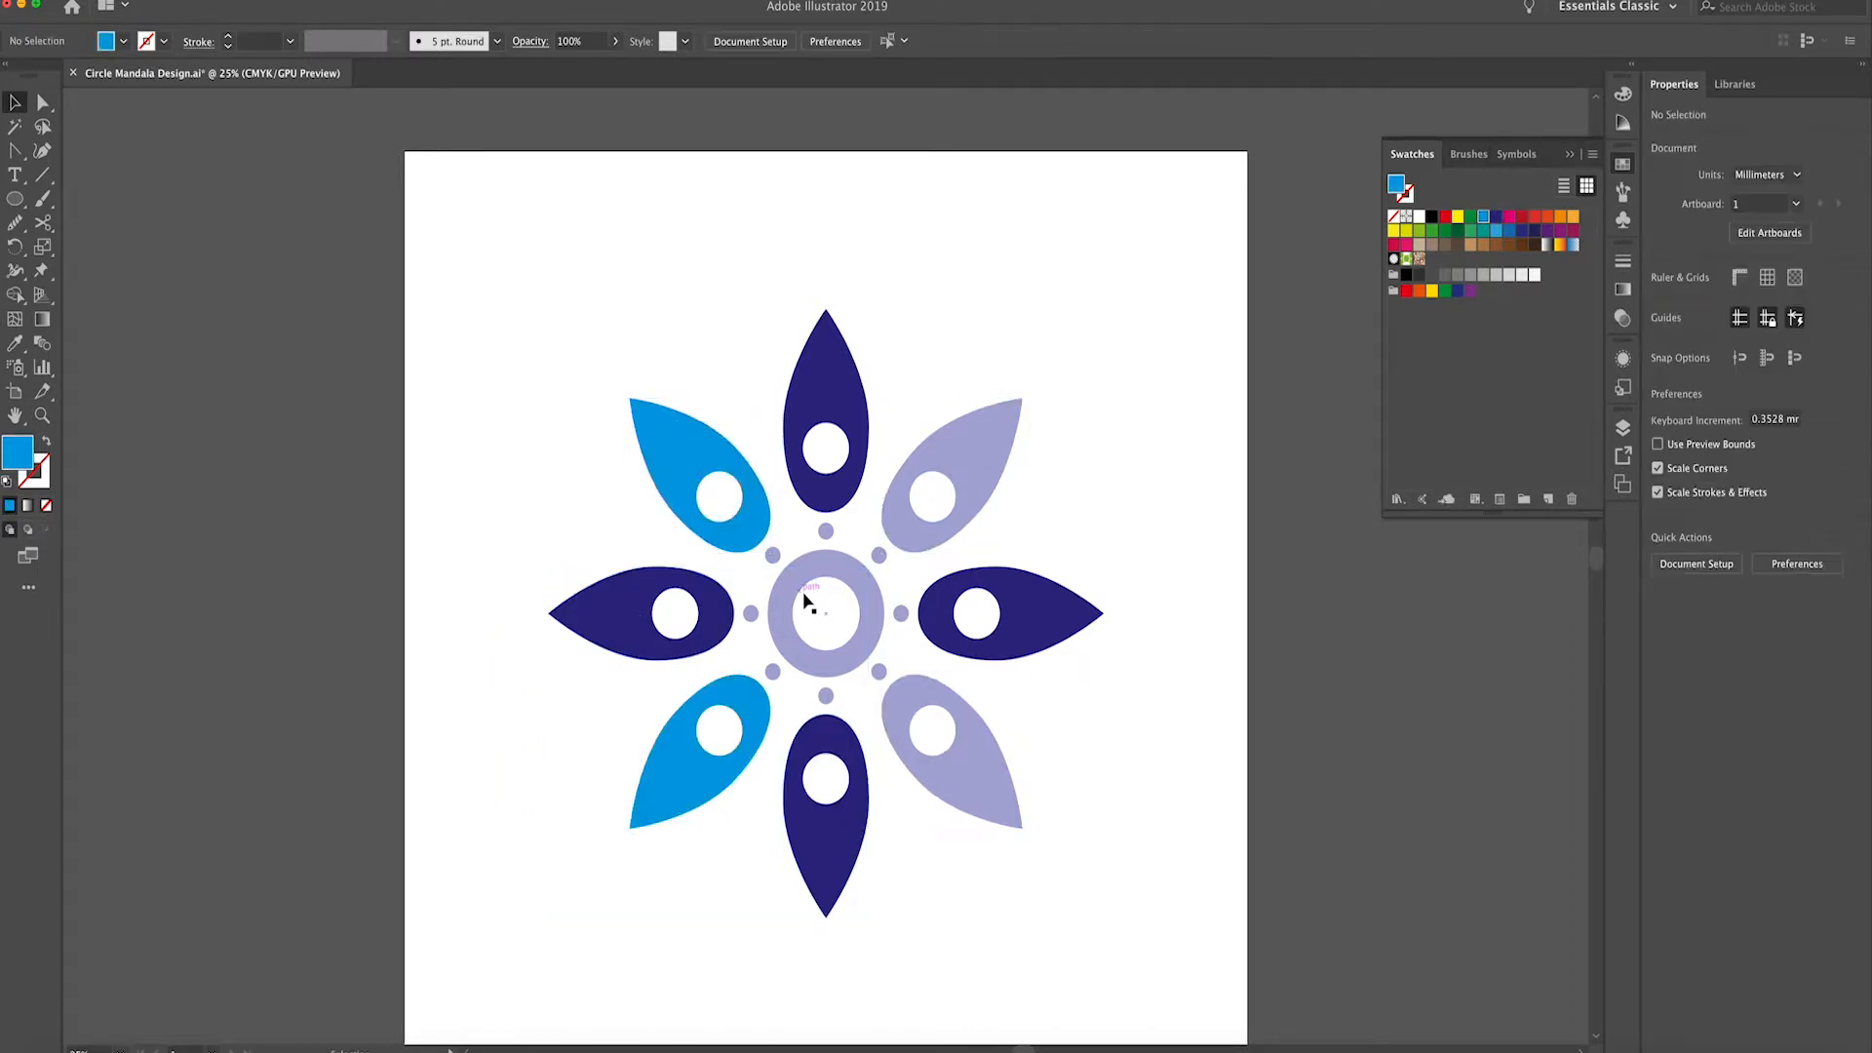
Fill the central ring with the dark blue sampled from the top petal
click(807, 567)
key(i)
click(828, 413)
key(v)
Fill the small dots in line with the dark blue petals with the light blue sampled from a diagonal petal
click(898, 615)
shift+click(826, 697)
shift+click(751, 615)
key(i)
click(756, 700)
key(v)
Fill the two right-hand diagonal petals with the light blue sampled from the lower-left petal
click(901, 517)
shift+click(899, 704)
key(i)
click(764, 709)
key(v)
Fill the four diagonal dots around the ring with the dark blue sampled from the right petal
click(773, 674)
shift+click(880, 559)
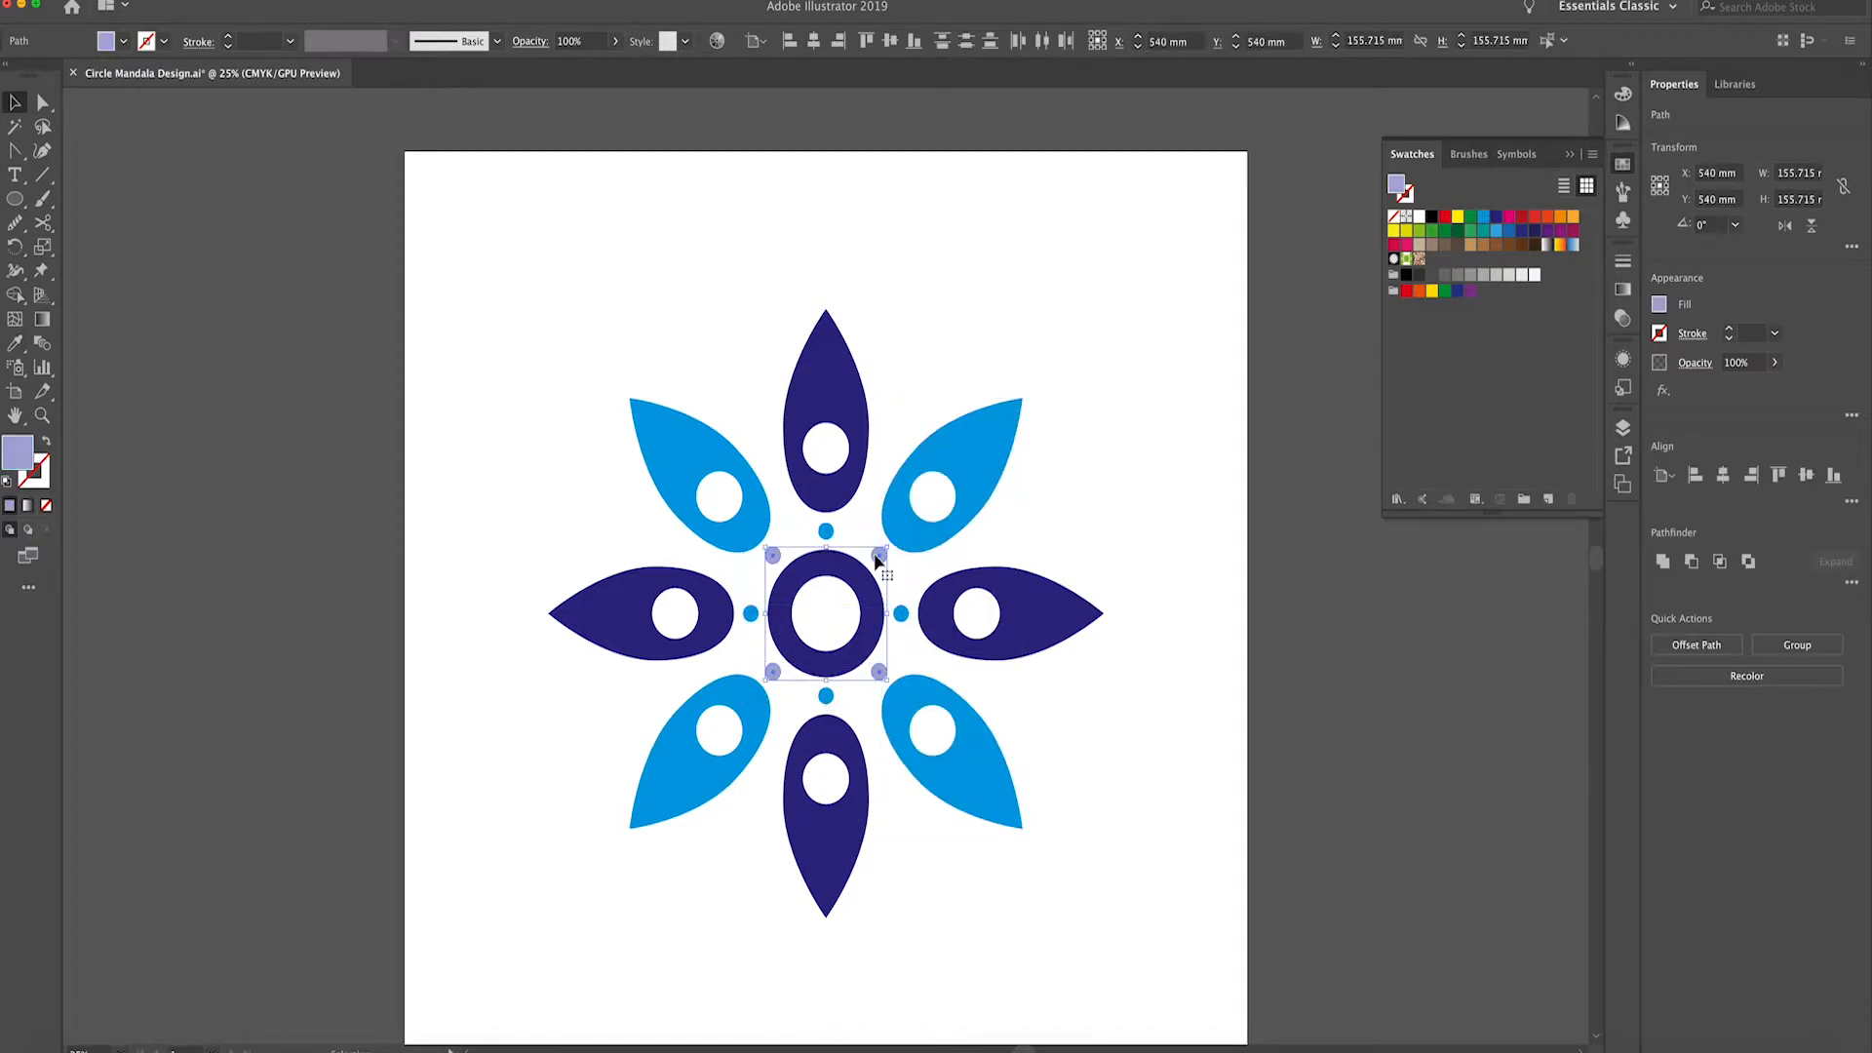
key(i)
click(953, 587)
key(v)
click(616, 517)
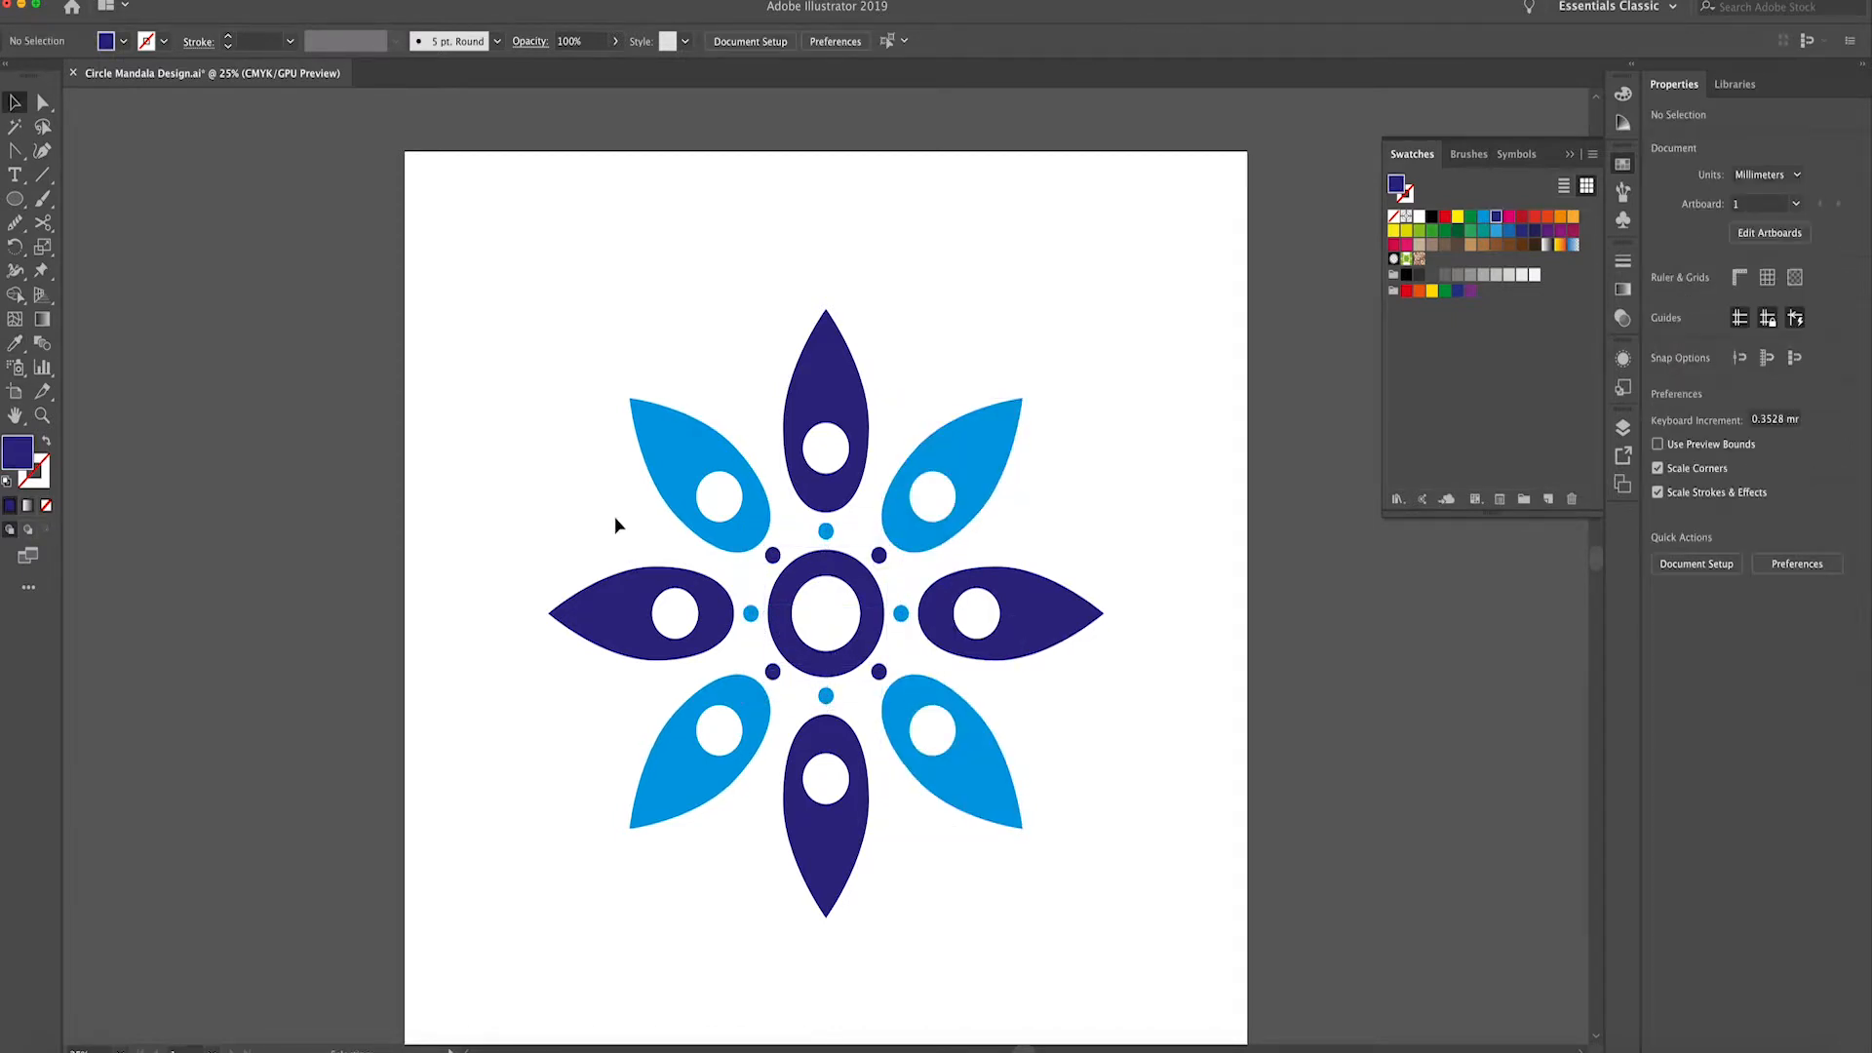
Copy the central white circle in front and scale the copy from its centre to about 711 mm, reaching the petal tips
key(ctrl+minus)
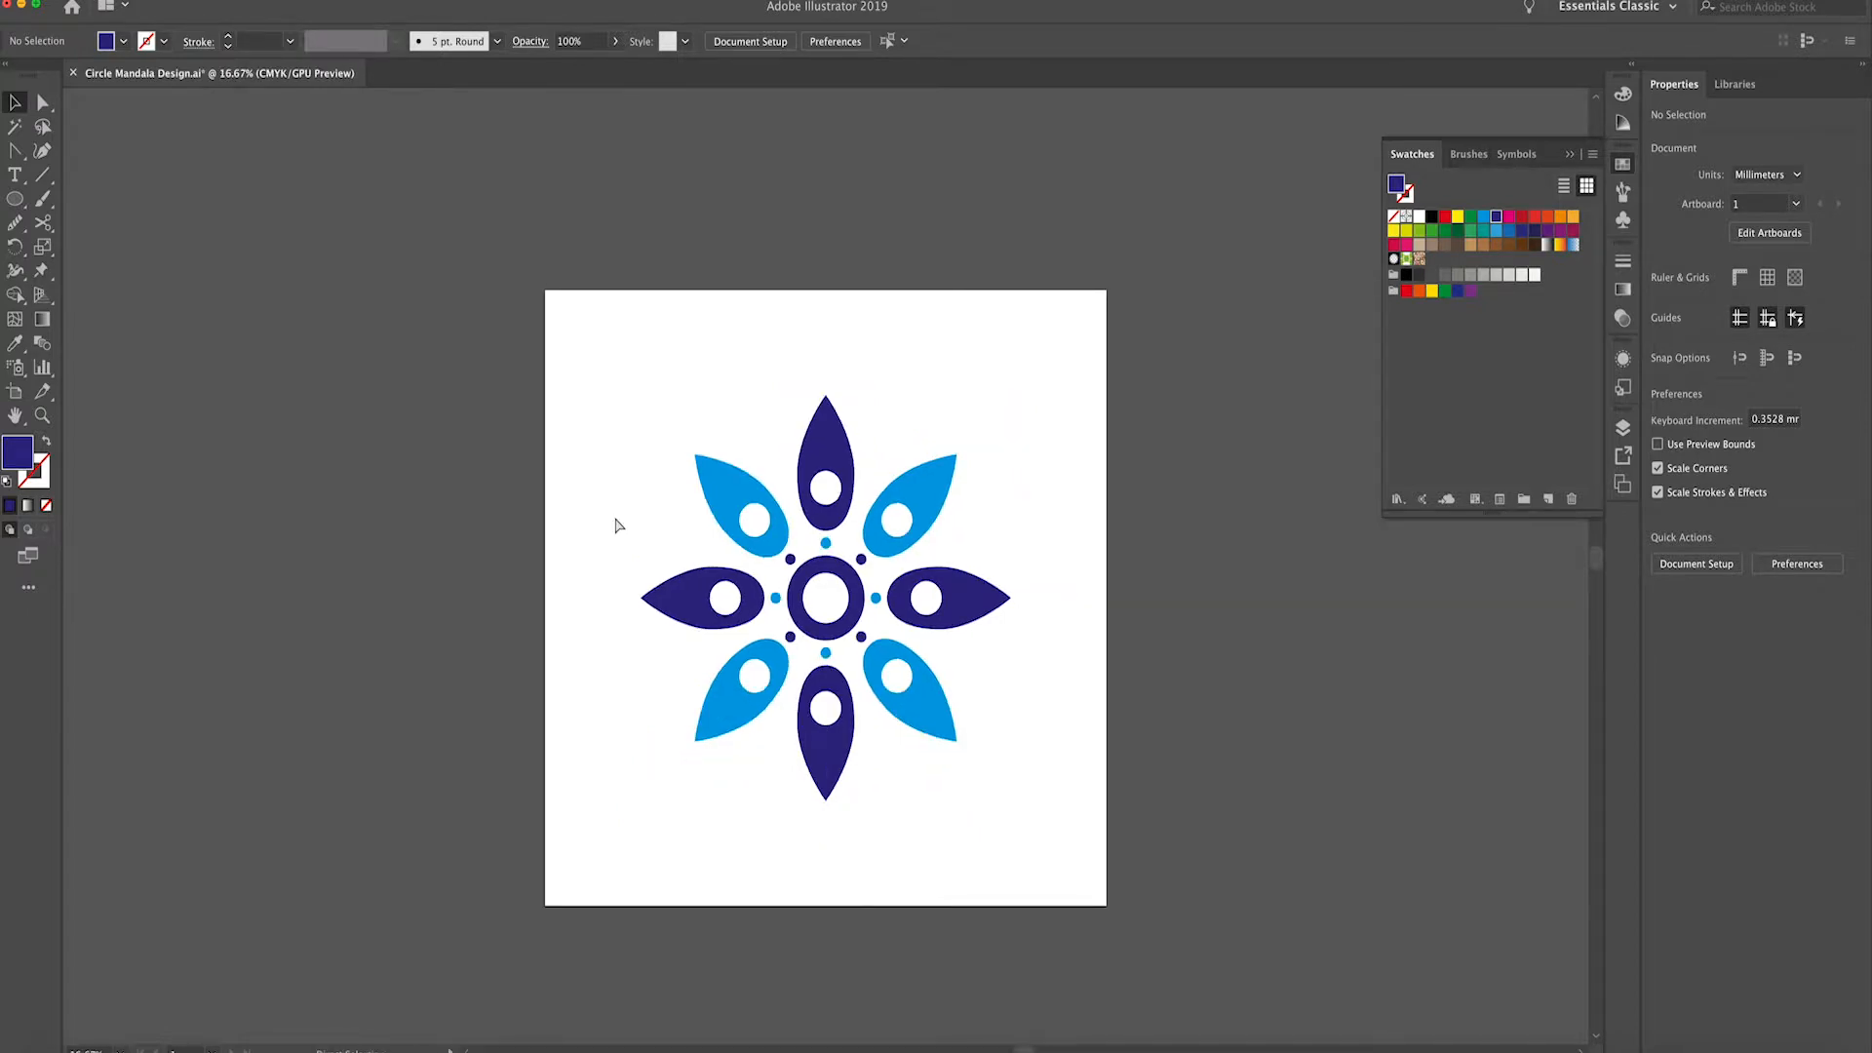
key(ctrl+plus)
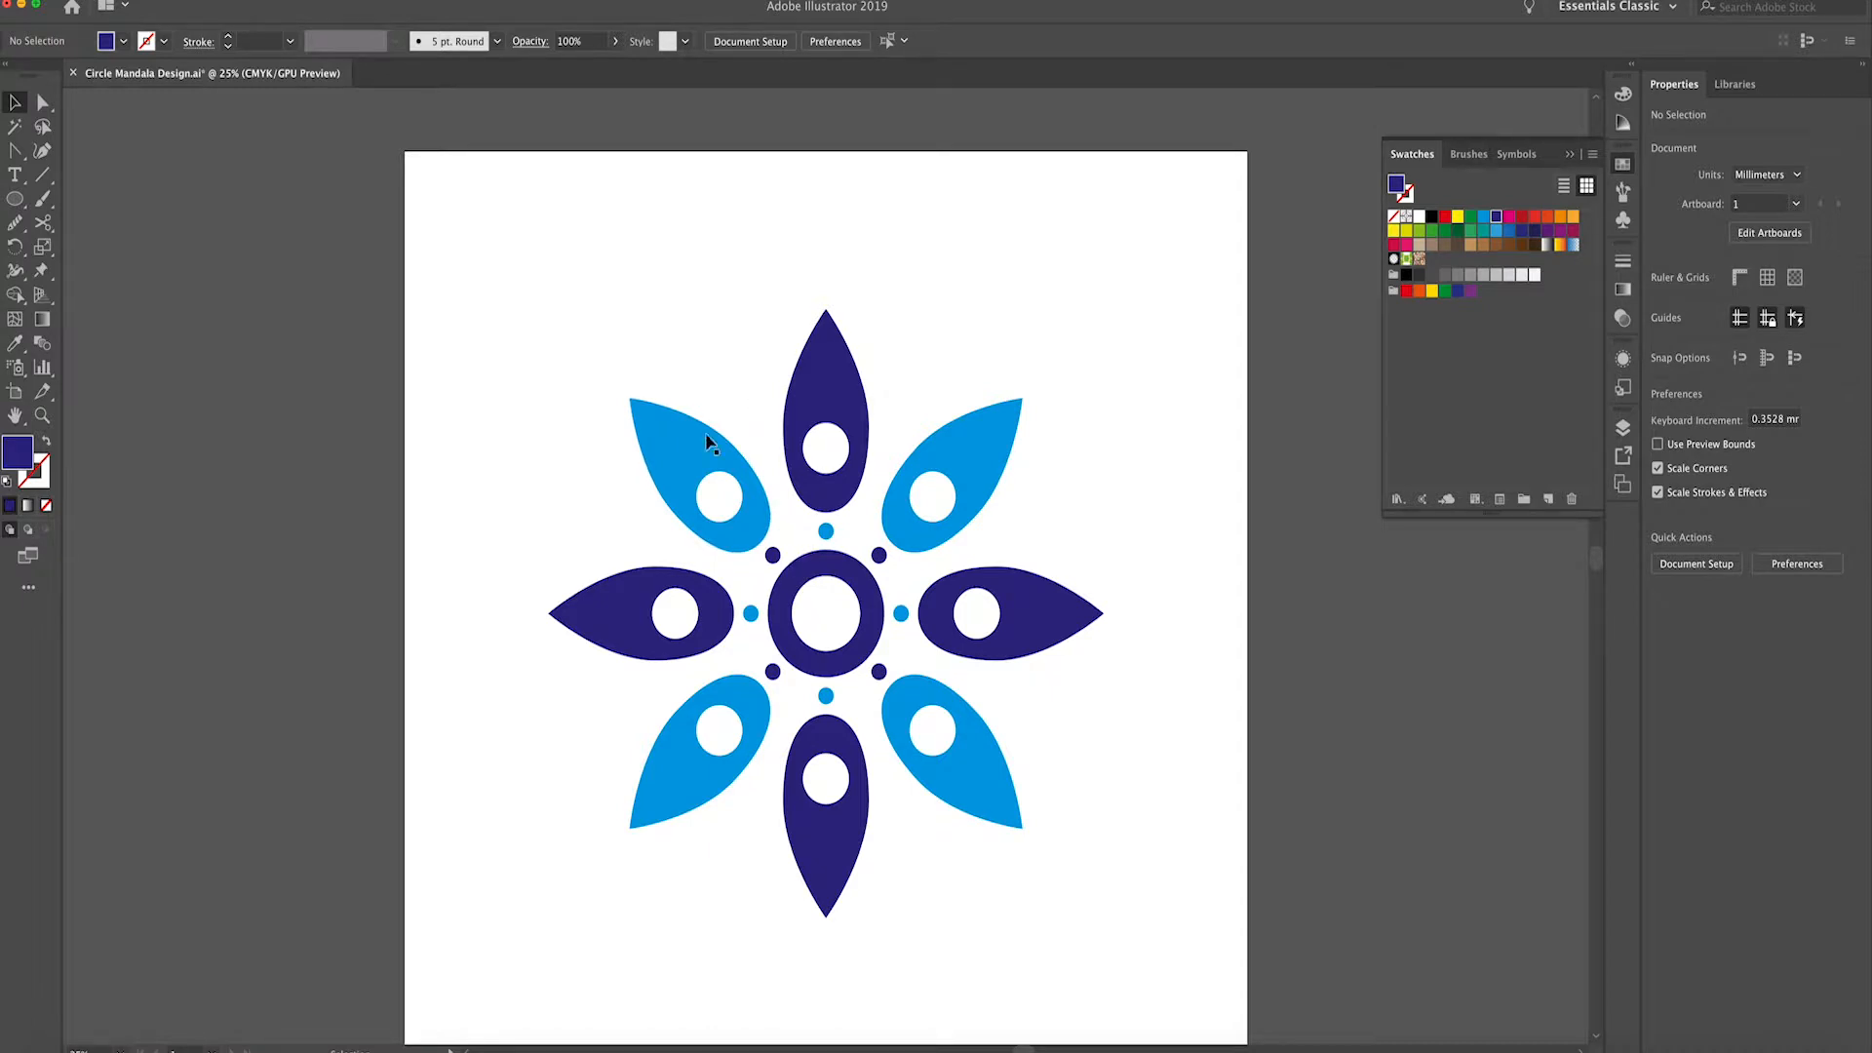
click(817, 611)
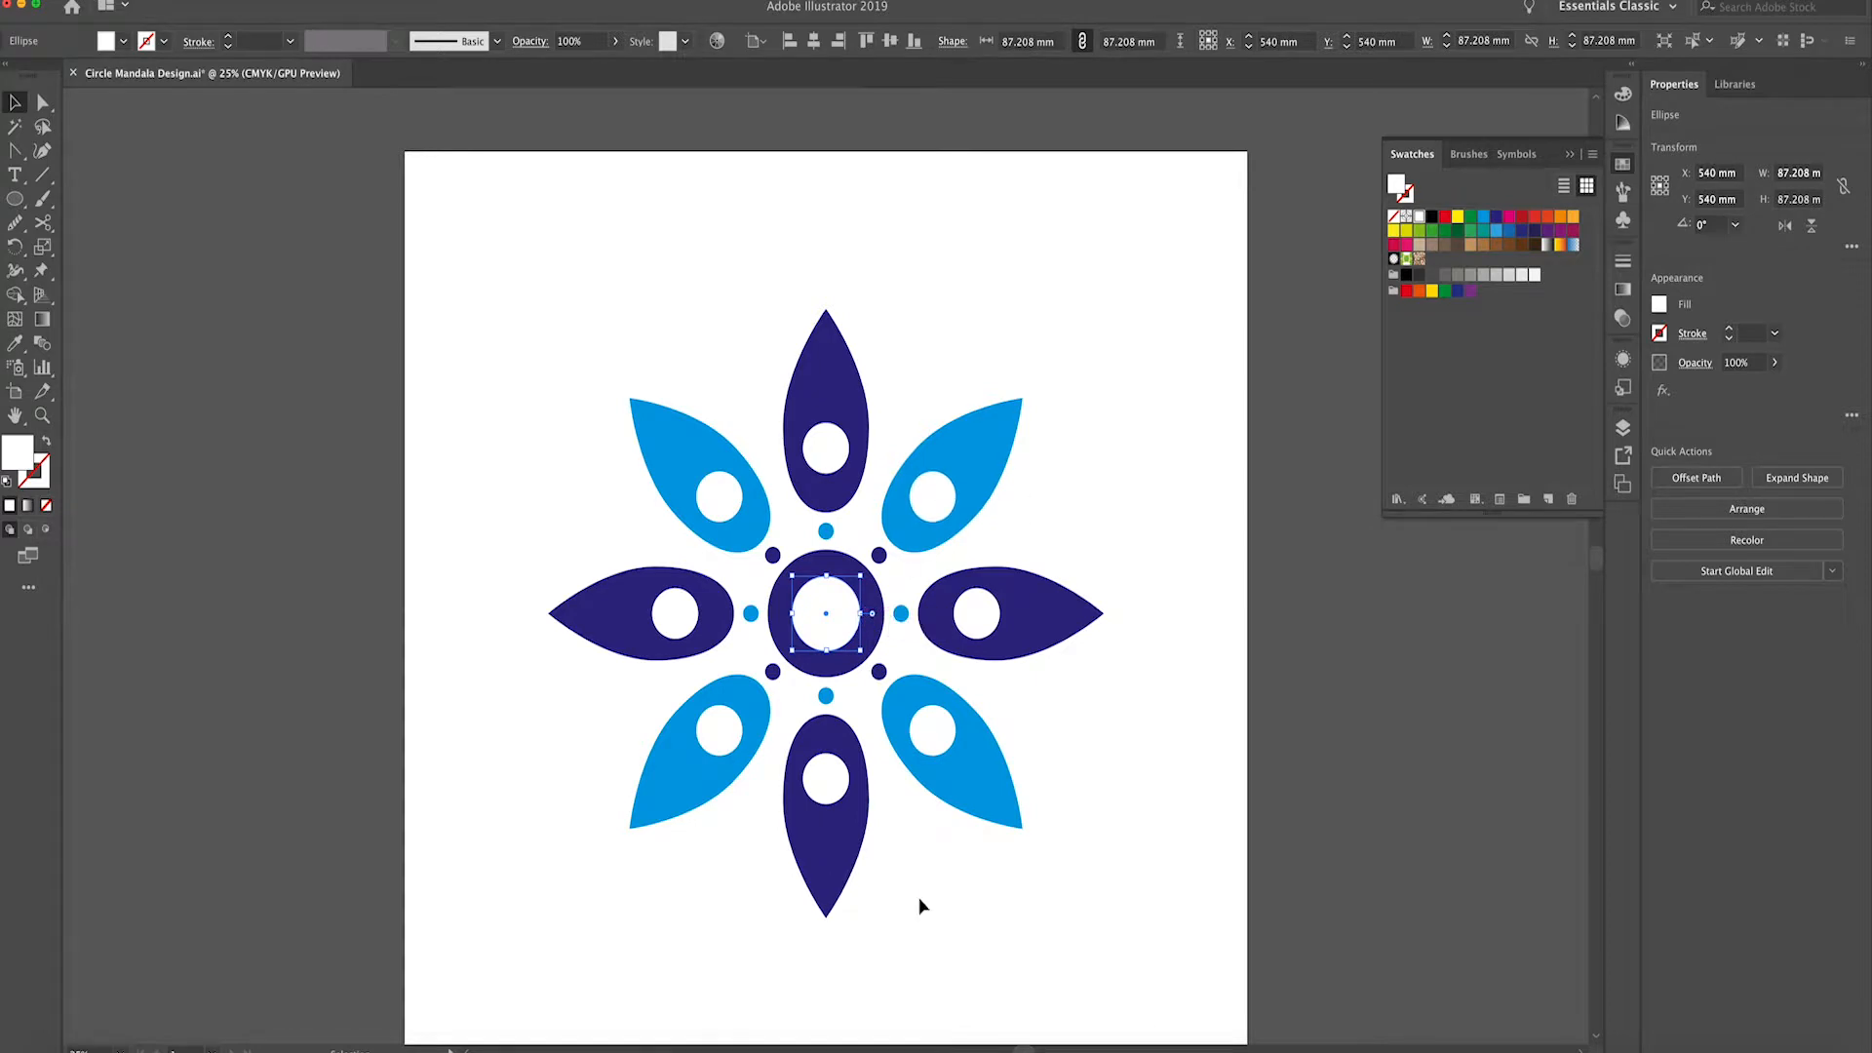
key(super+c)
key(super+f)
mouse_move(861, 577)
mouse_down()
mouse_move(1078, 367)
mouse_move(1107, 297)
mouse_up()
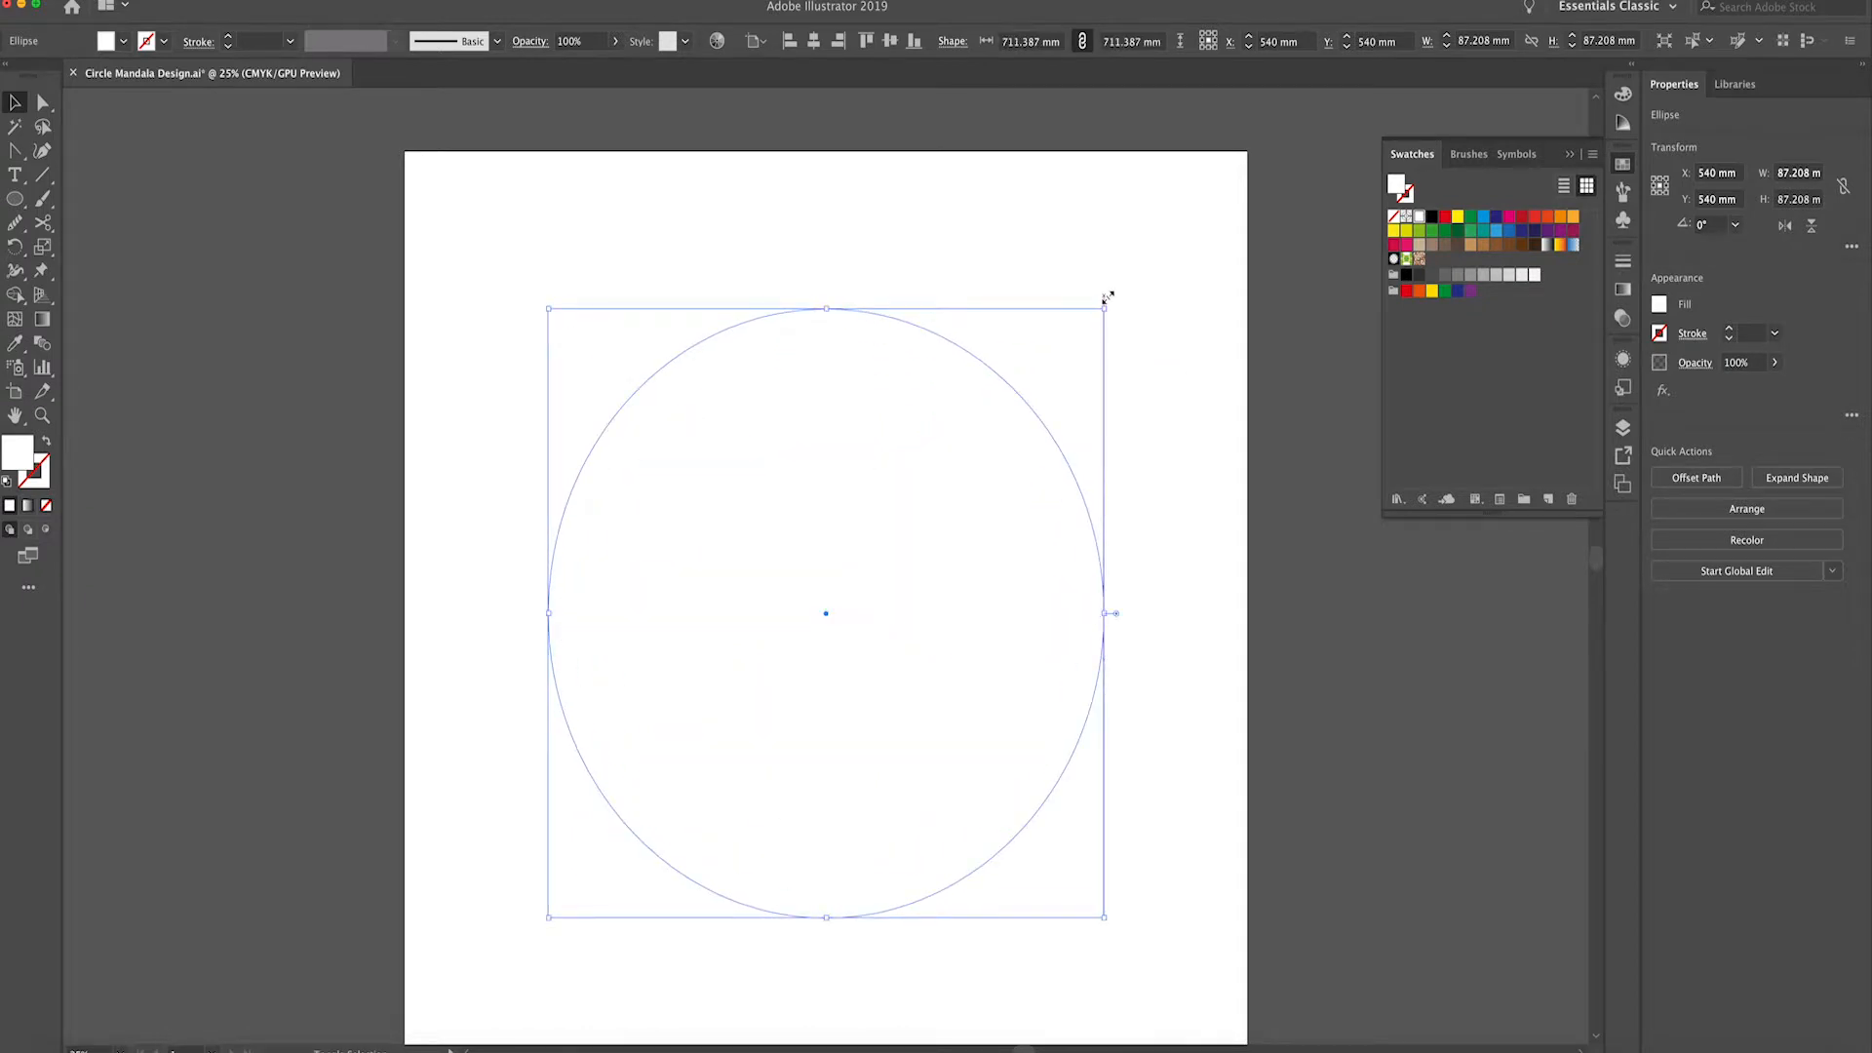
Swap the large circle's fill and stroke and set its stroke color to near-black #020202
click(46, 441)
double_click(35, 473)
drag(1359, 673, 1354, 776)
click(1793, 530)
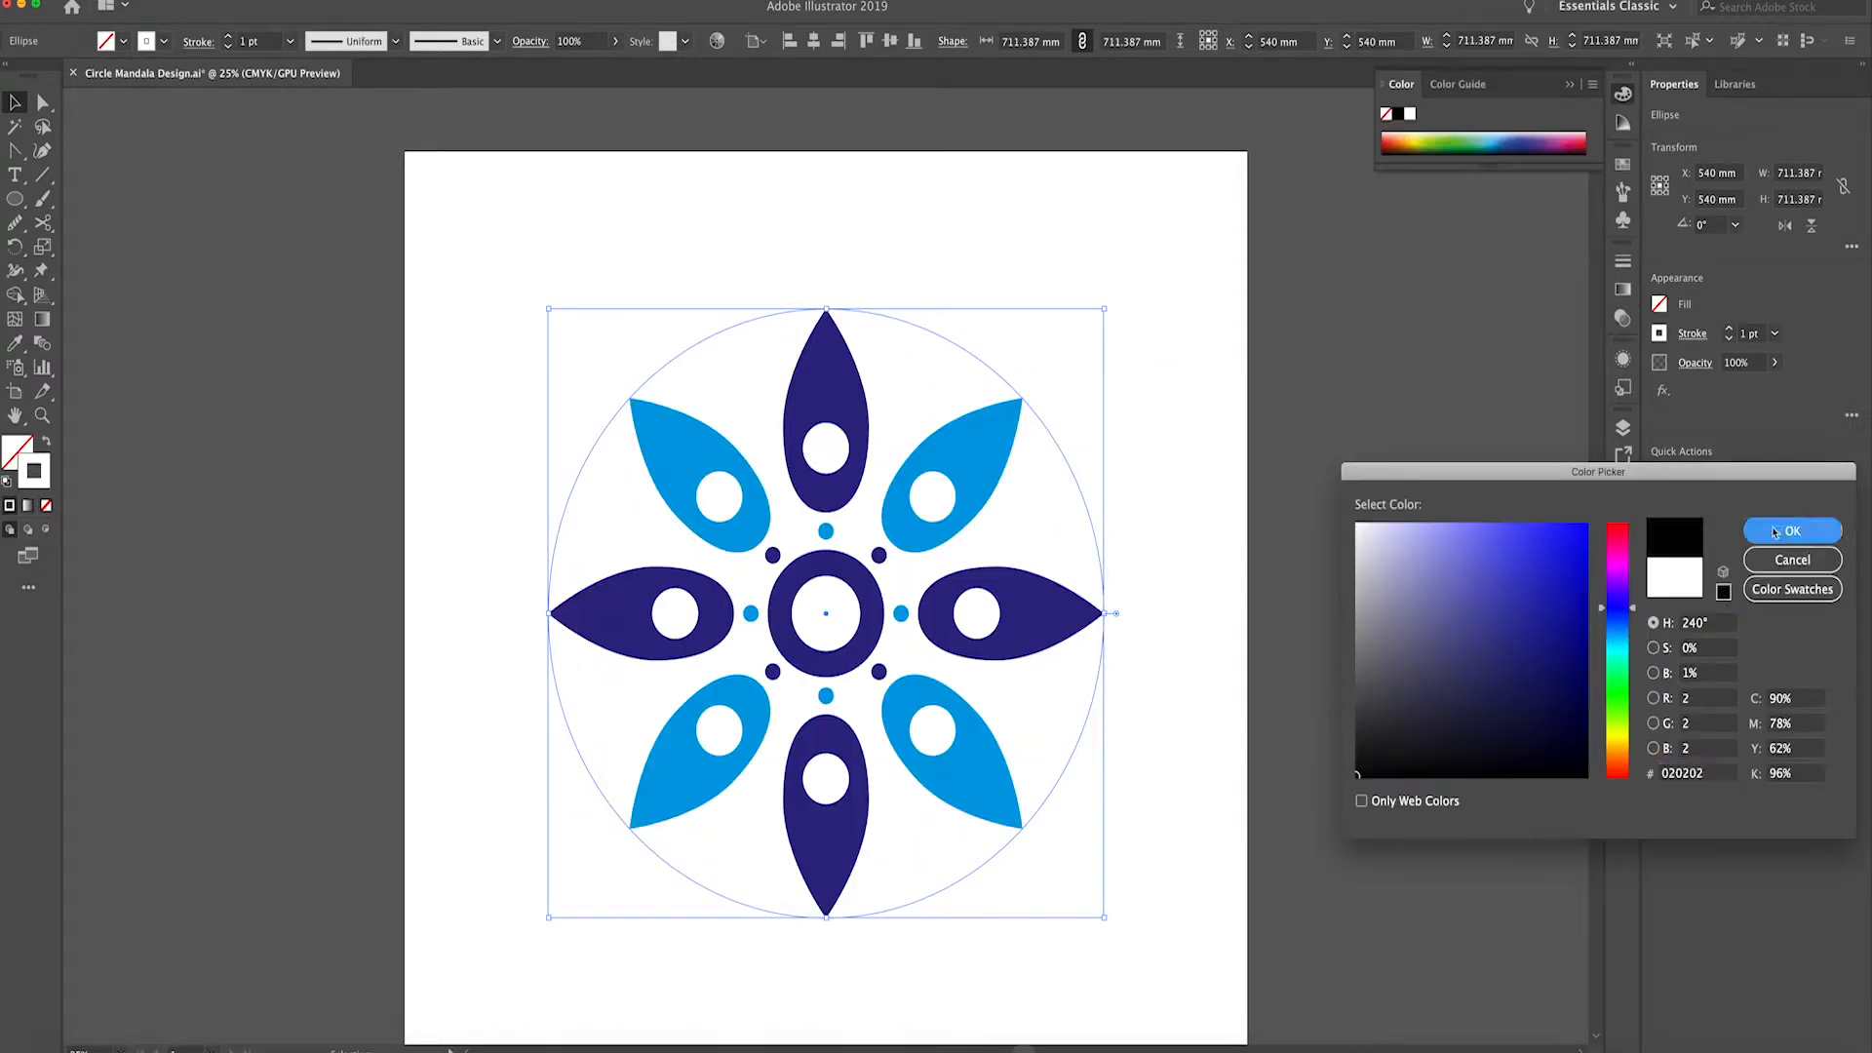
click(709, 293)
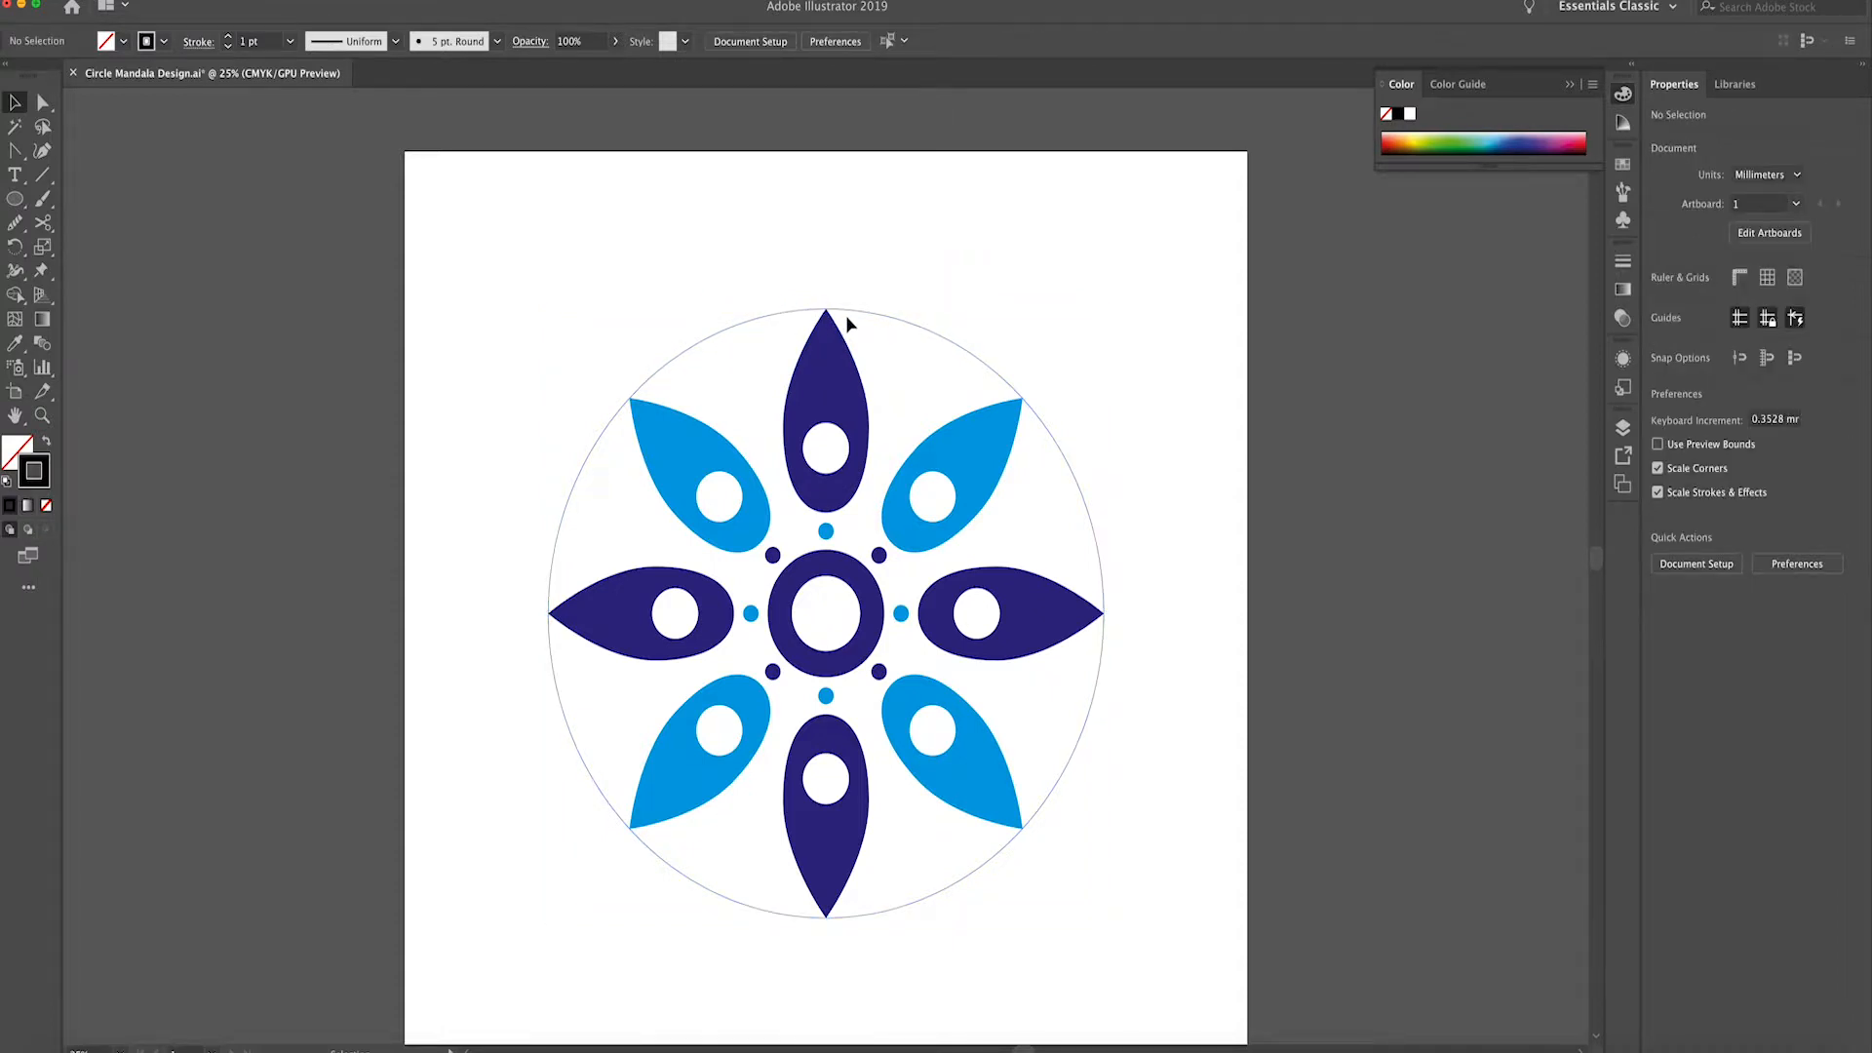
Duplicate the top petal's white dot onto the petal's tip and fill it with the light blue sampled from the upper-left petal
click(837, 450)
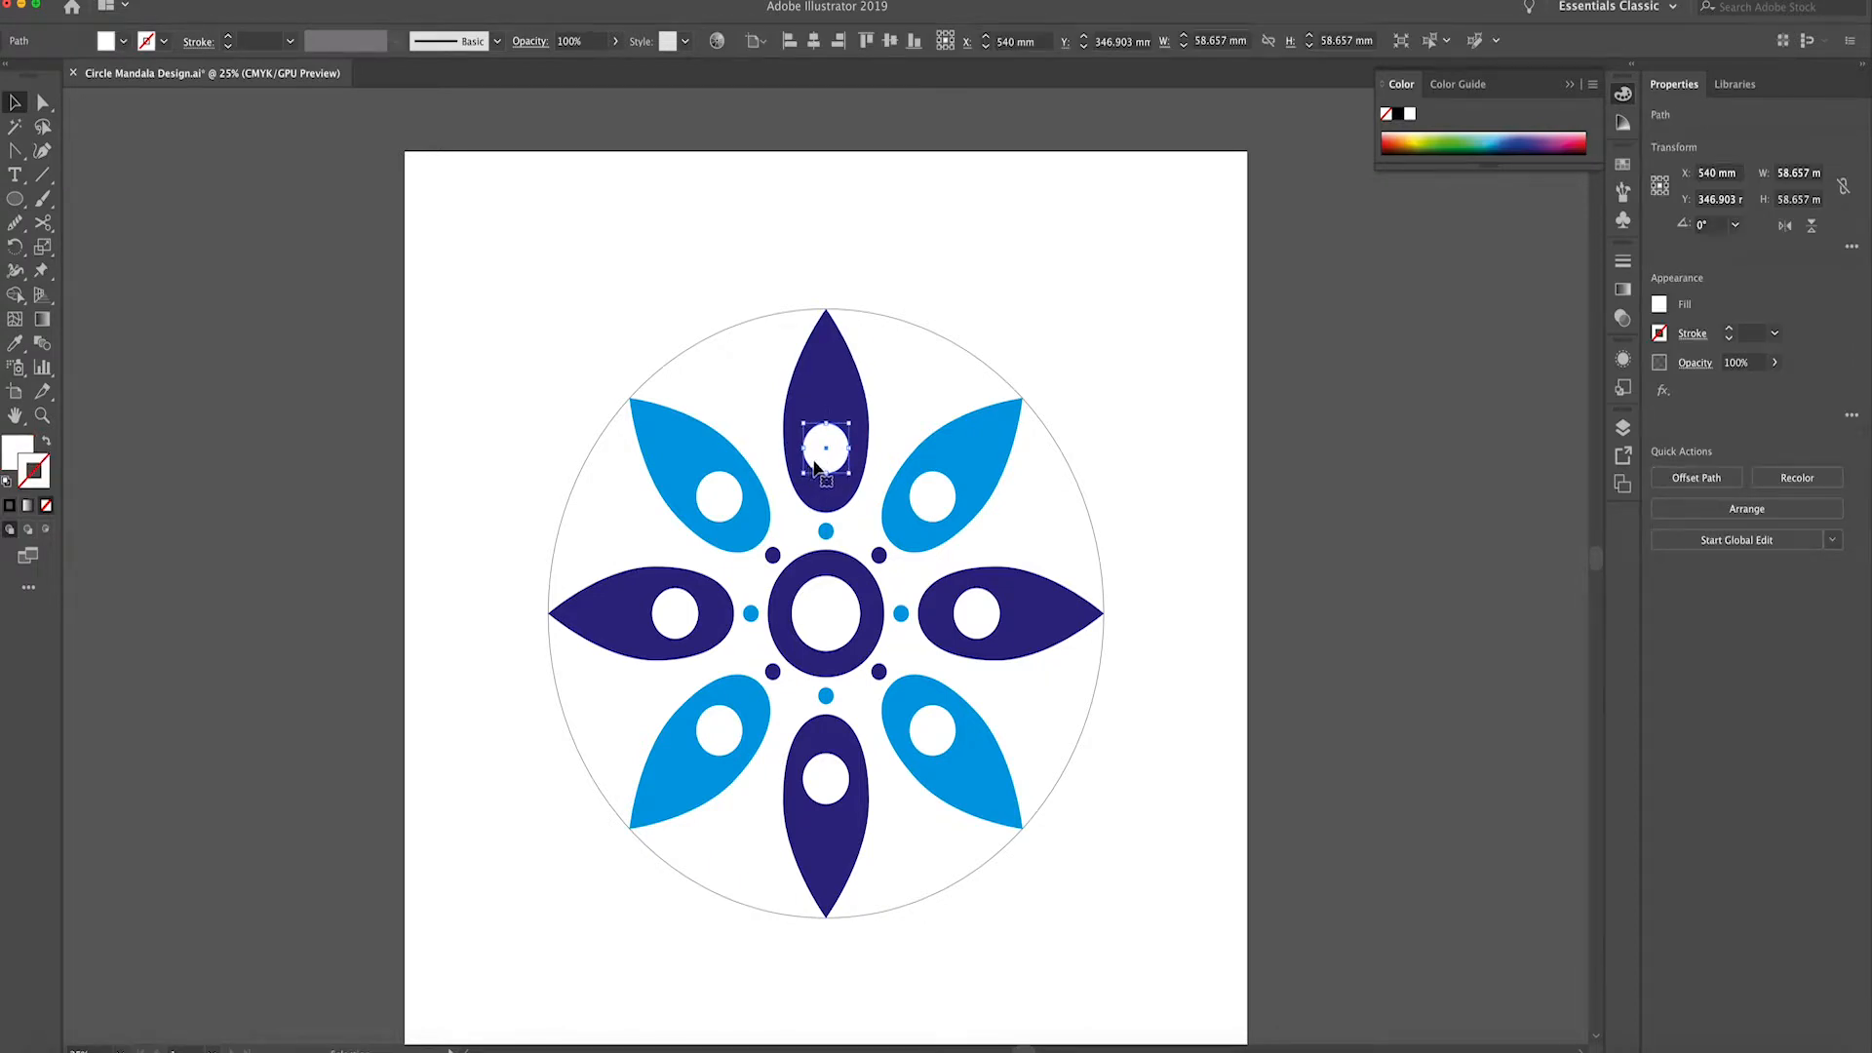
drag(814, 464, 822, 336)
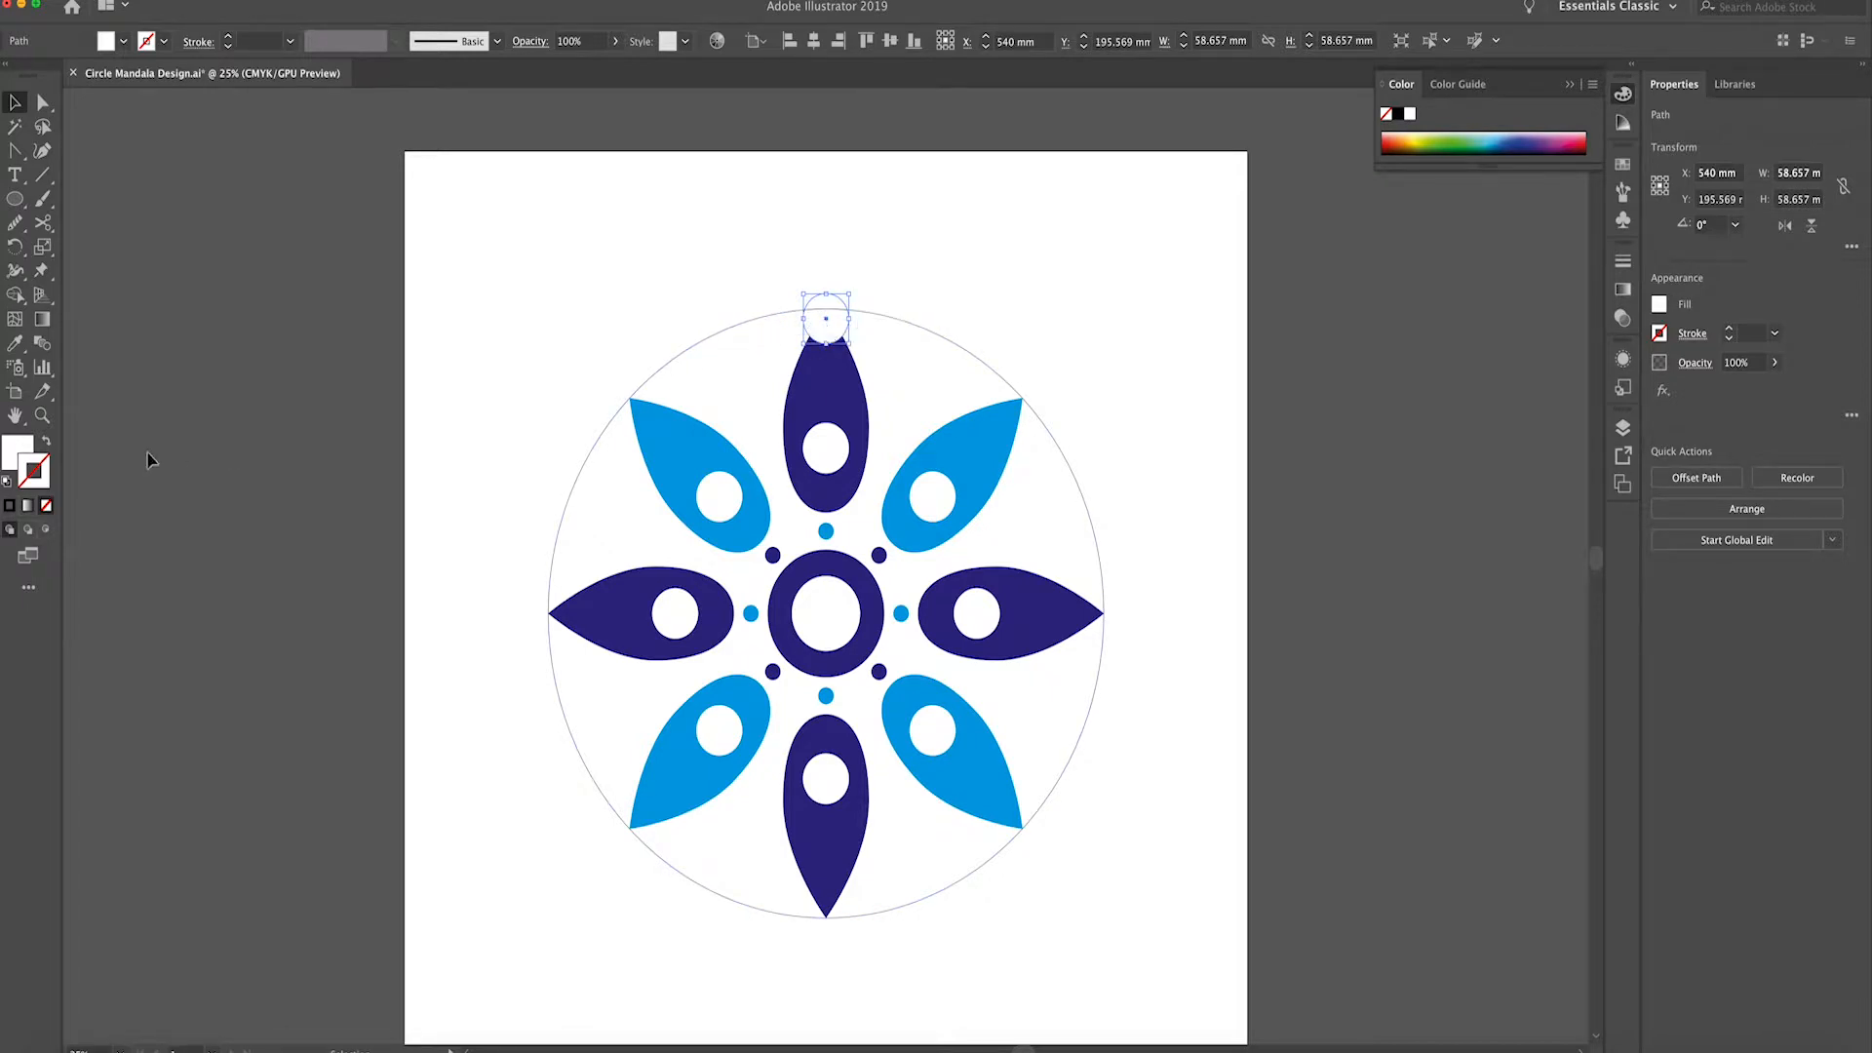
key(i)
click(667, 451)
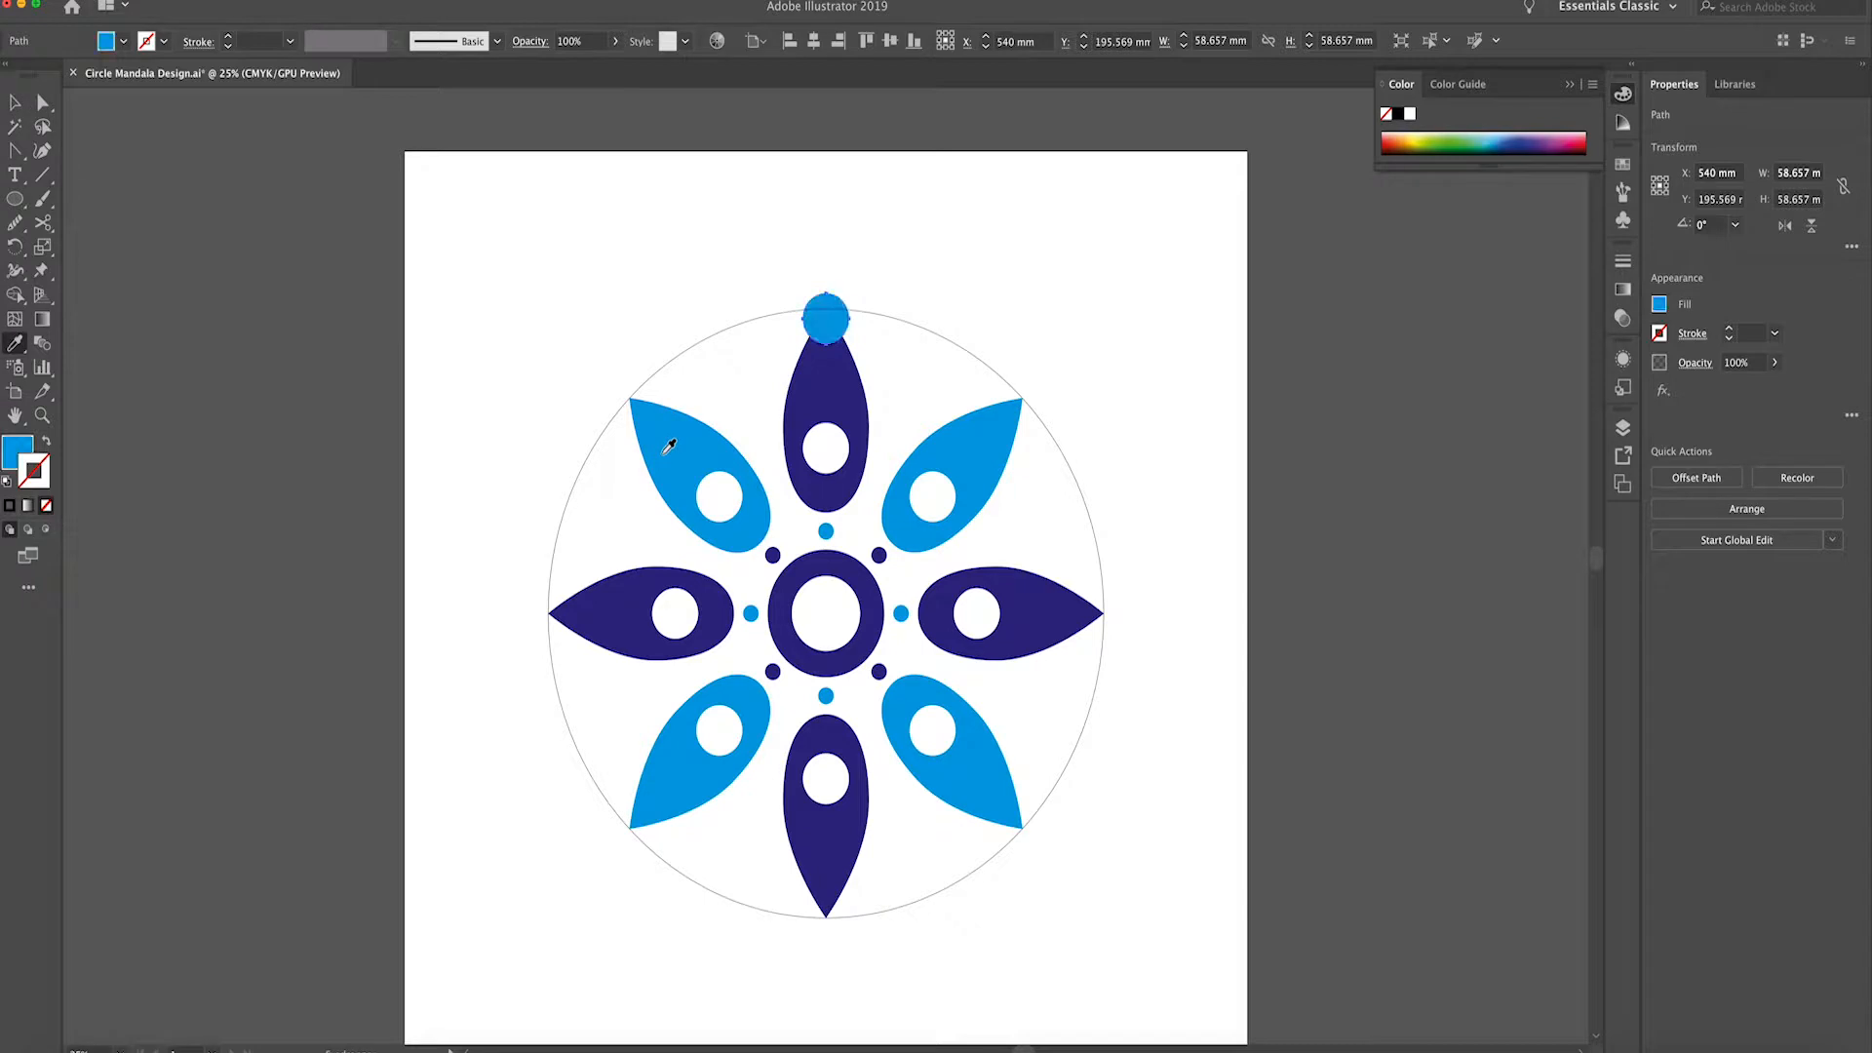
key(v)
click(612, 296)
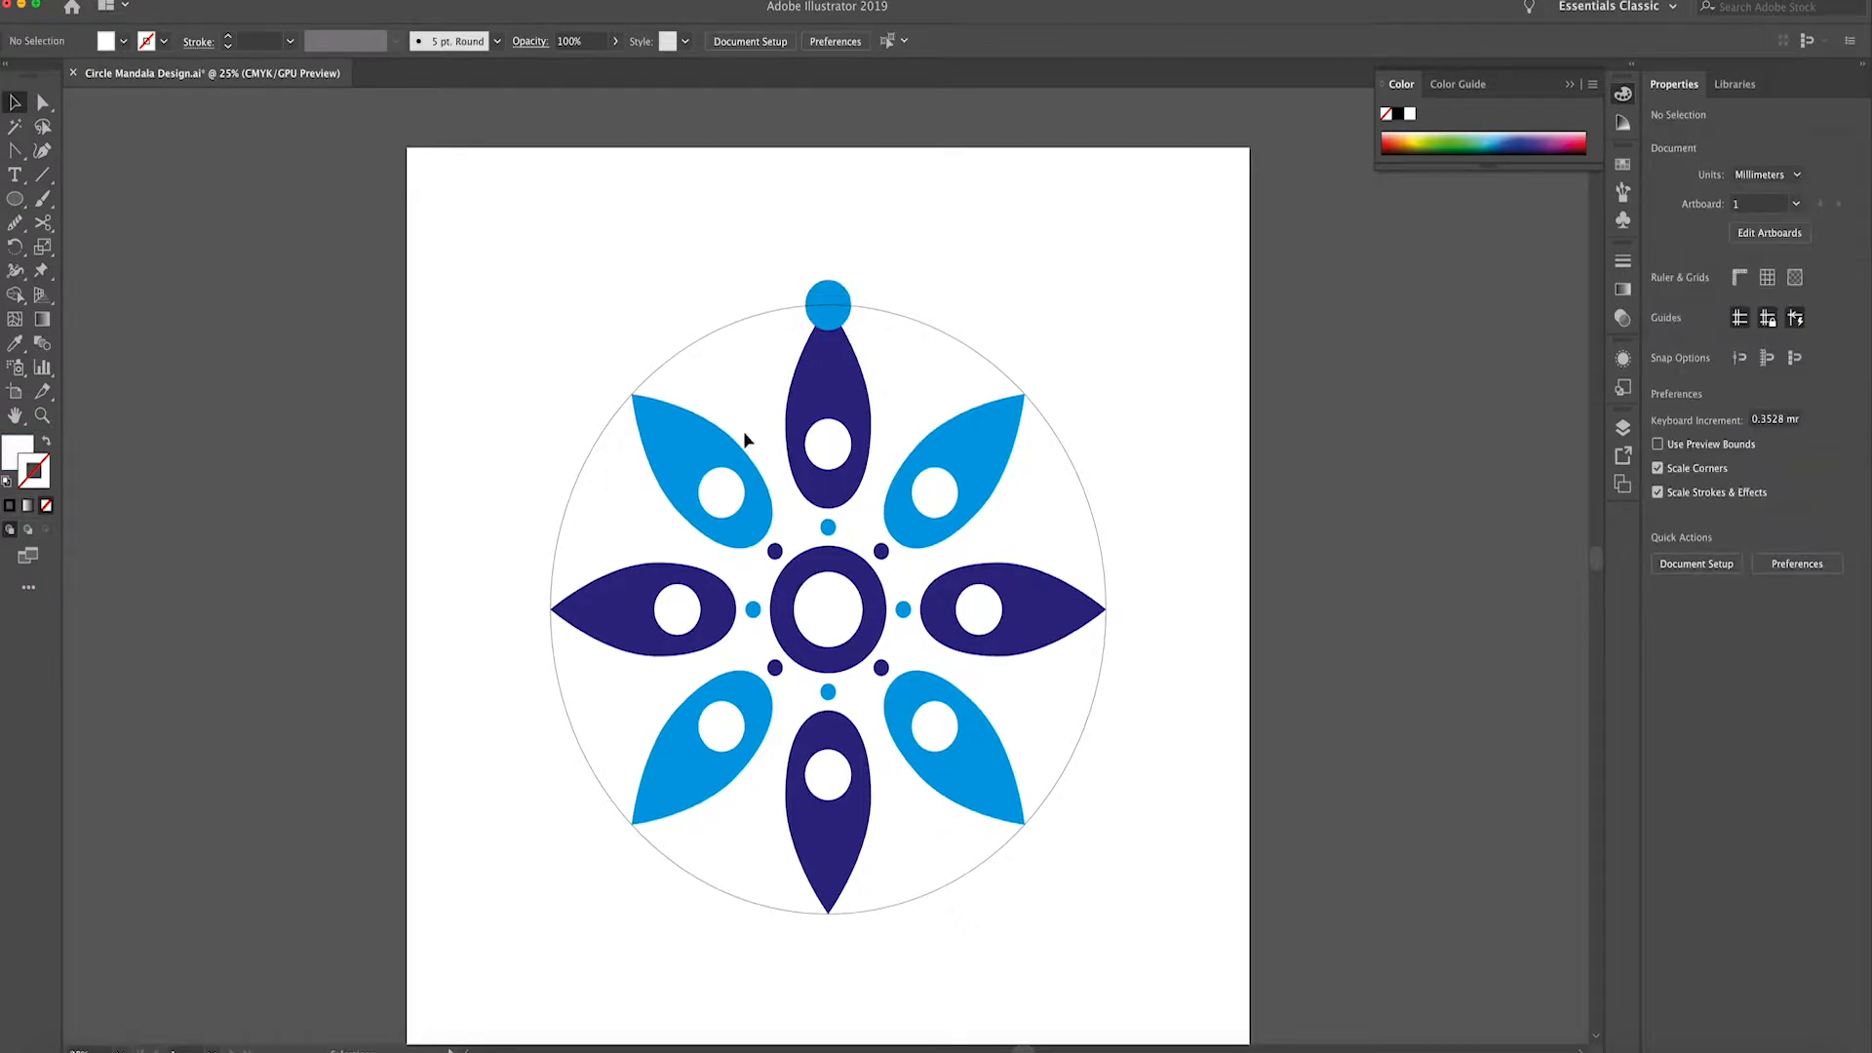
Duplicate the central white circle about 43.6 mm upward and group the copy with the light blue dot at the top petal's tip
click(811, 603)
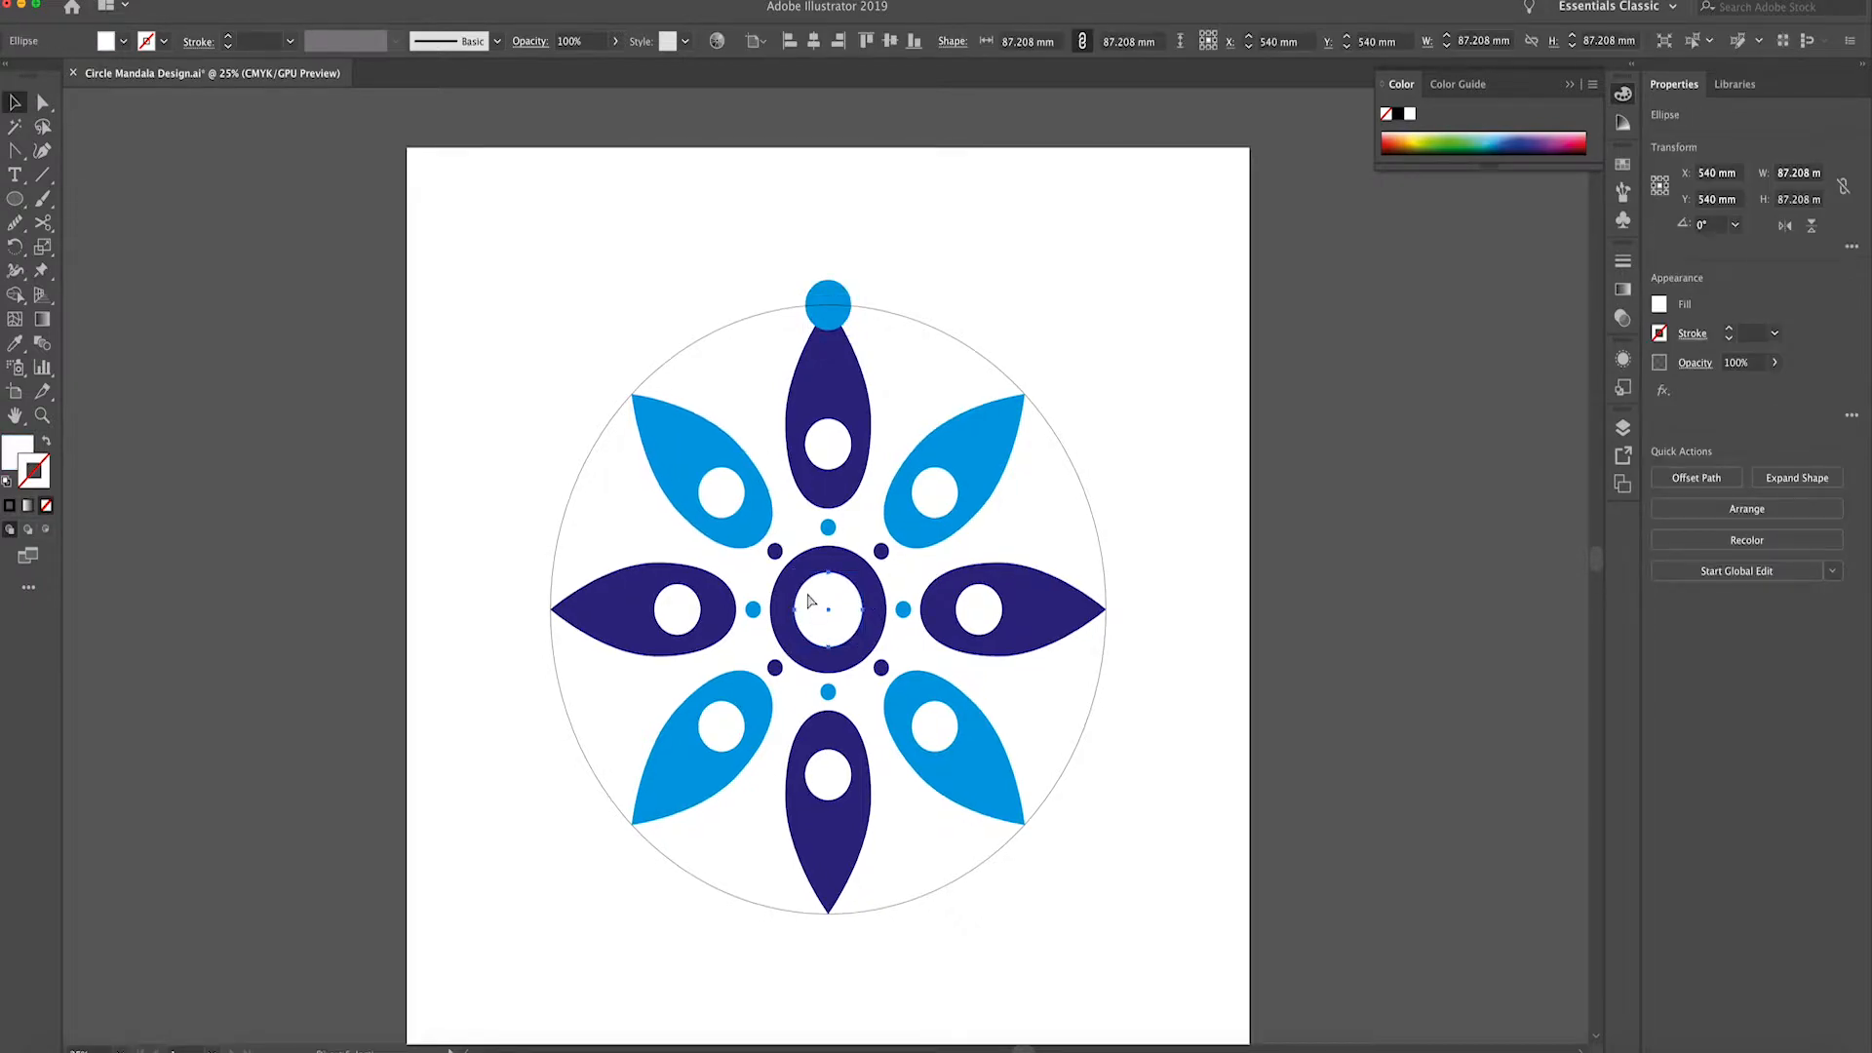
drag(808, 618, 807, 583)
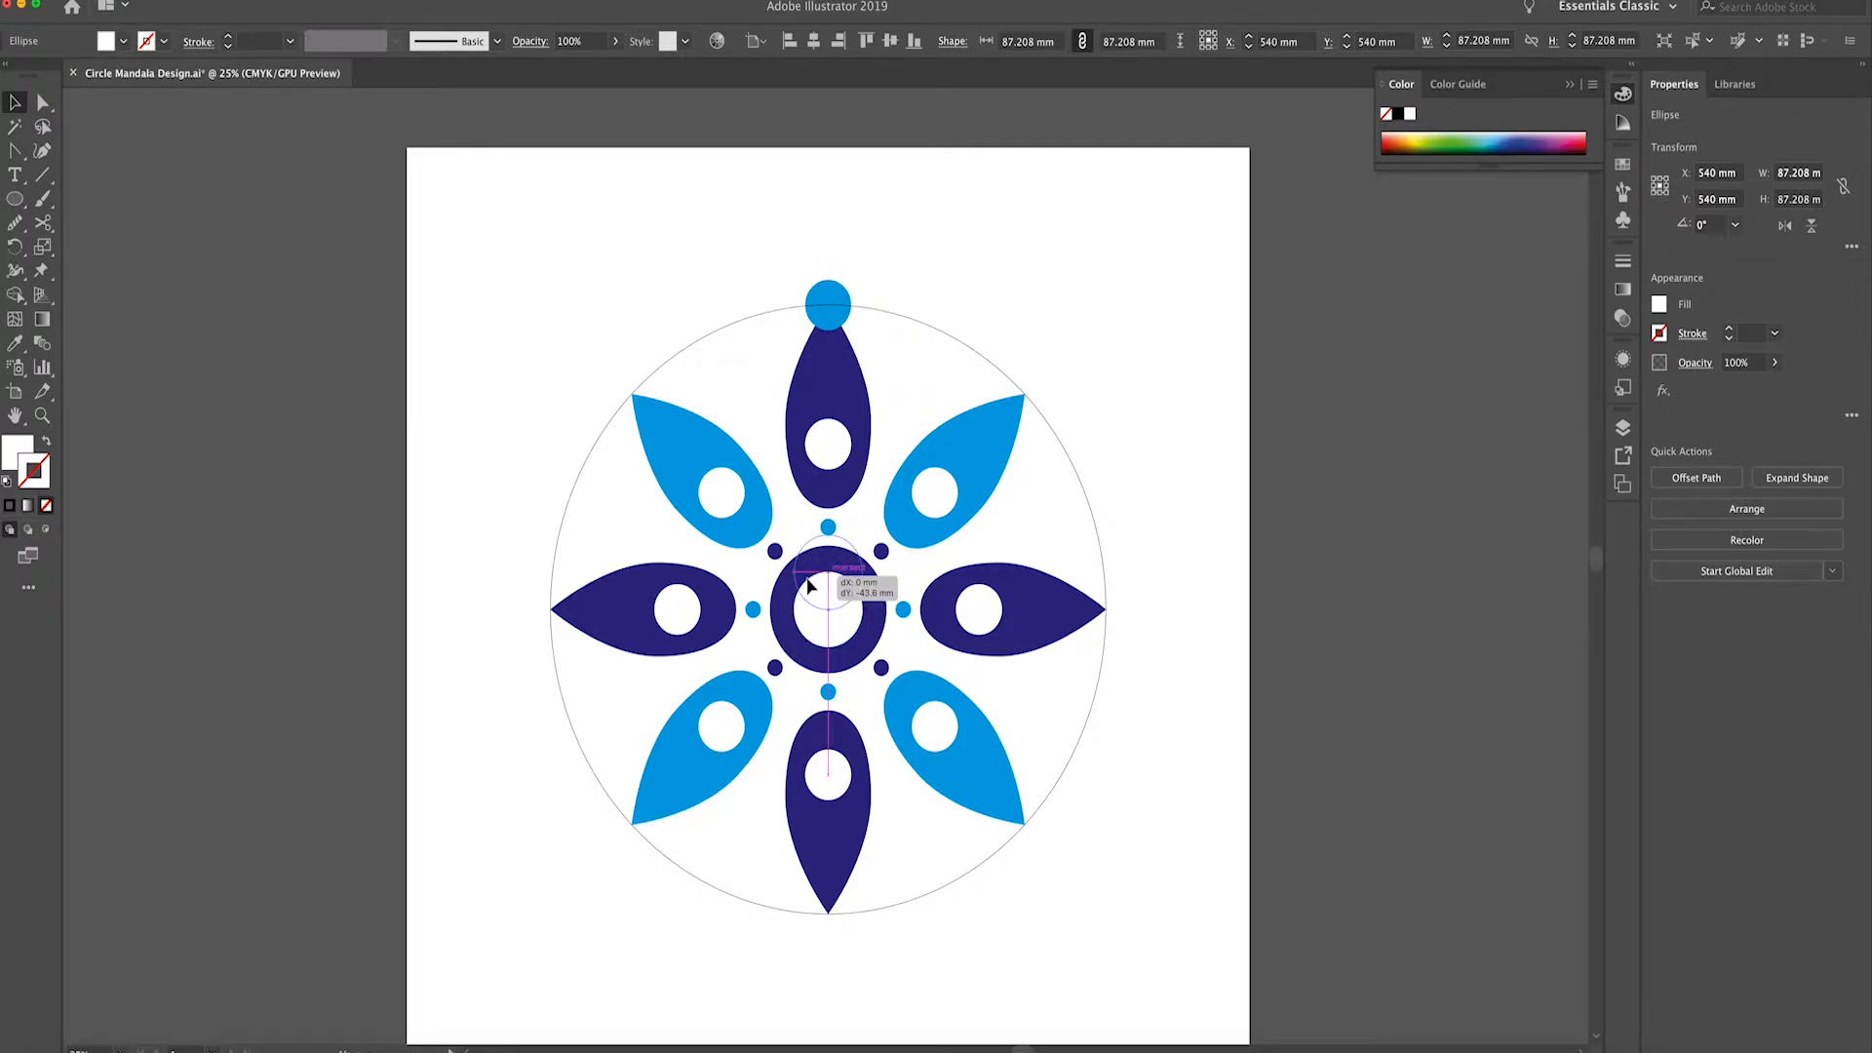
drag(807, 583, 807, 581)
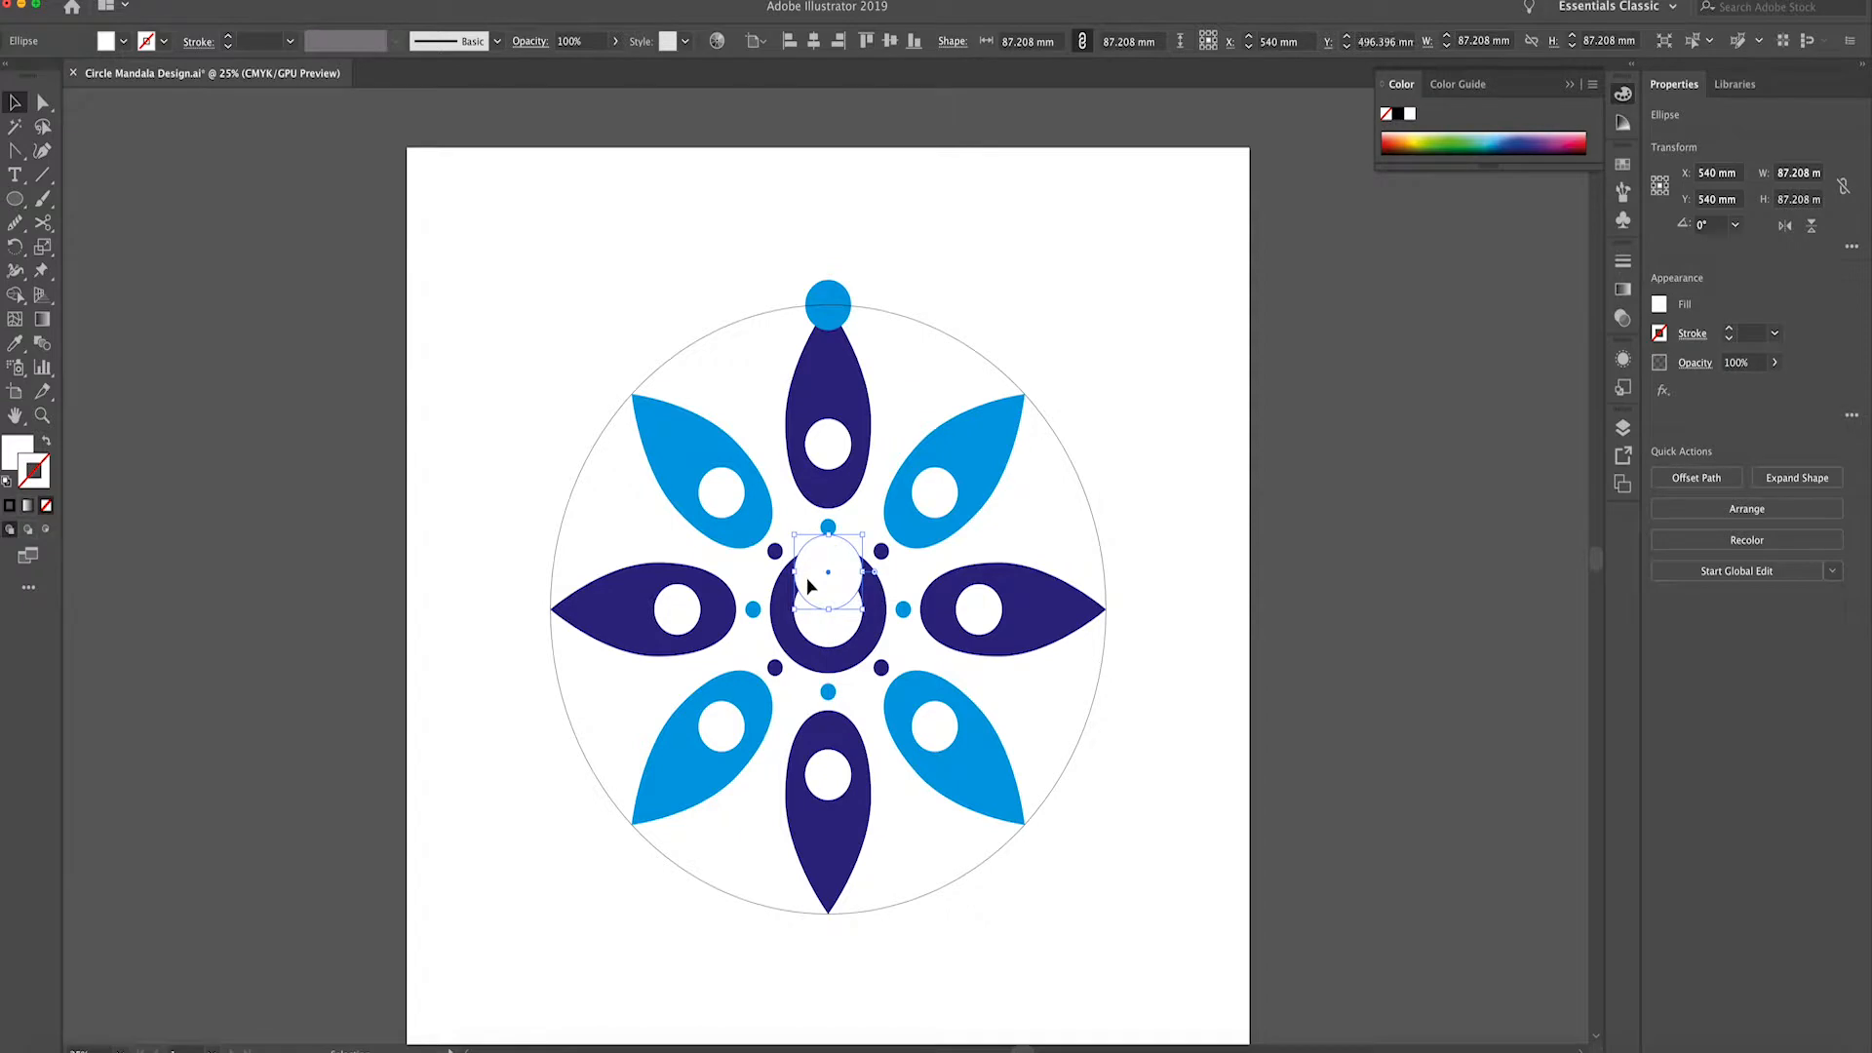
shift+click(833, 302)
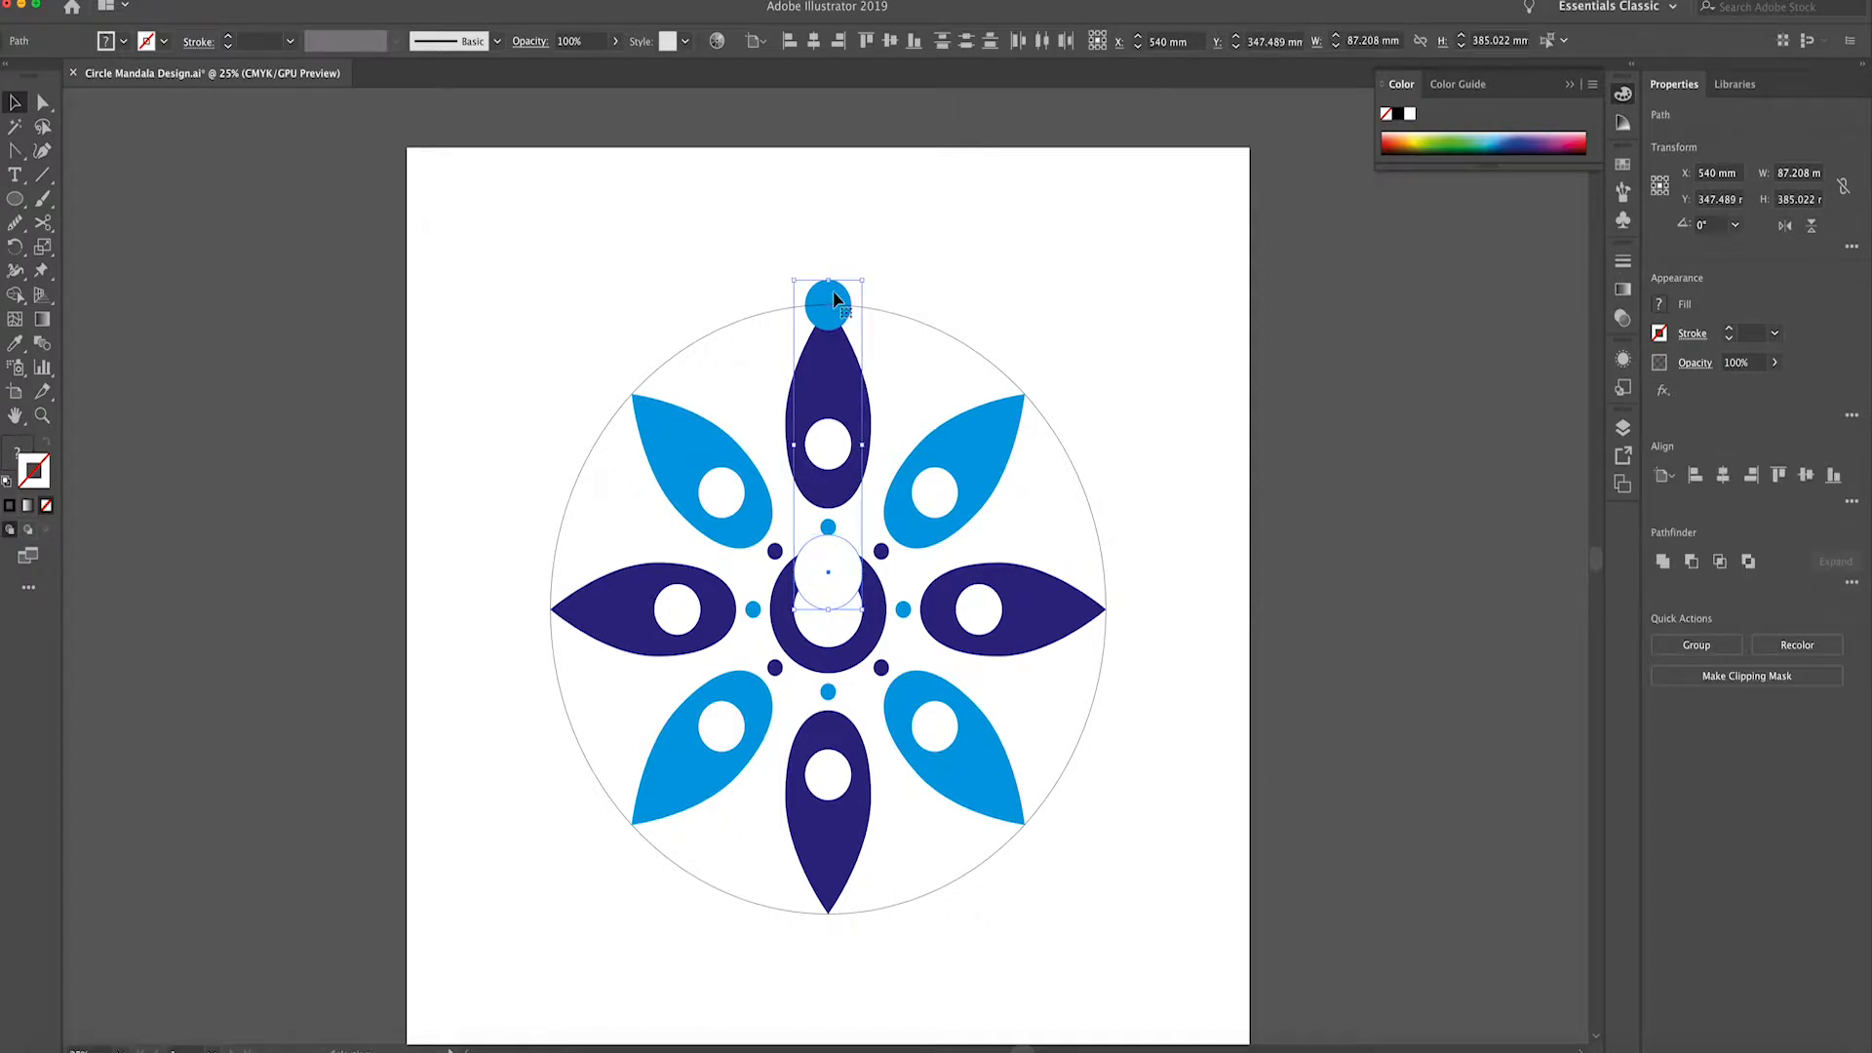
key(super+g)
Repeat the group radially with a Transform effect, placing a dot on all eight petal tips, and expand its appearance
click(338, 0)
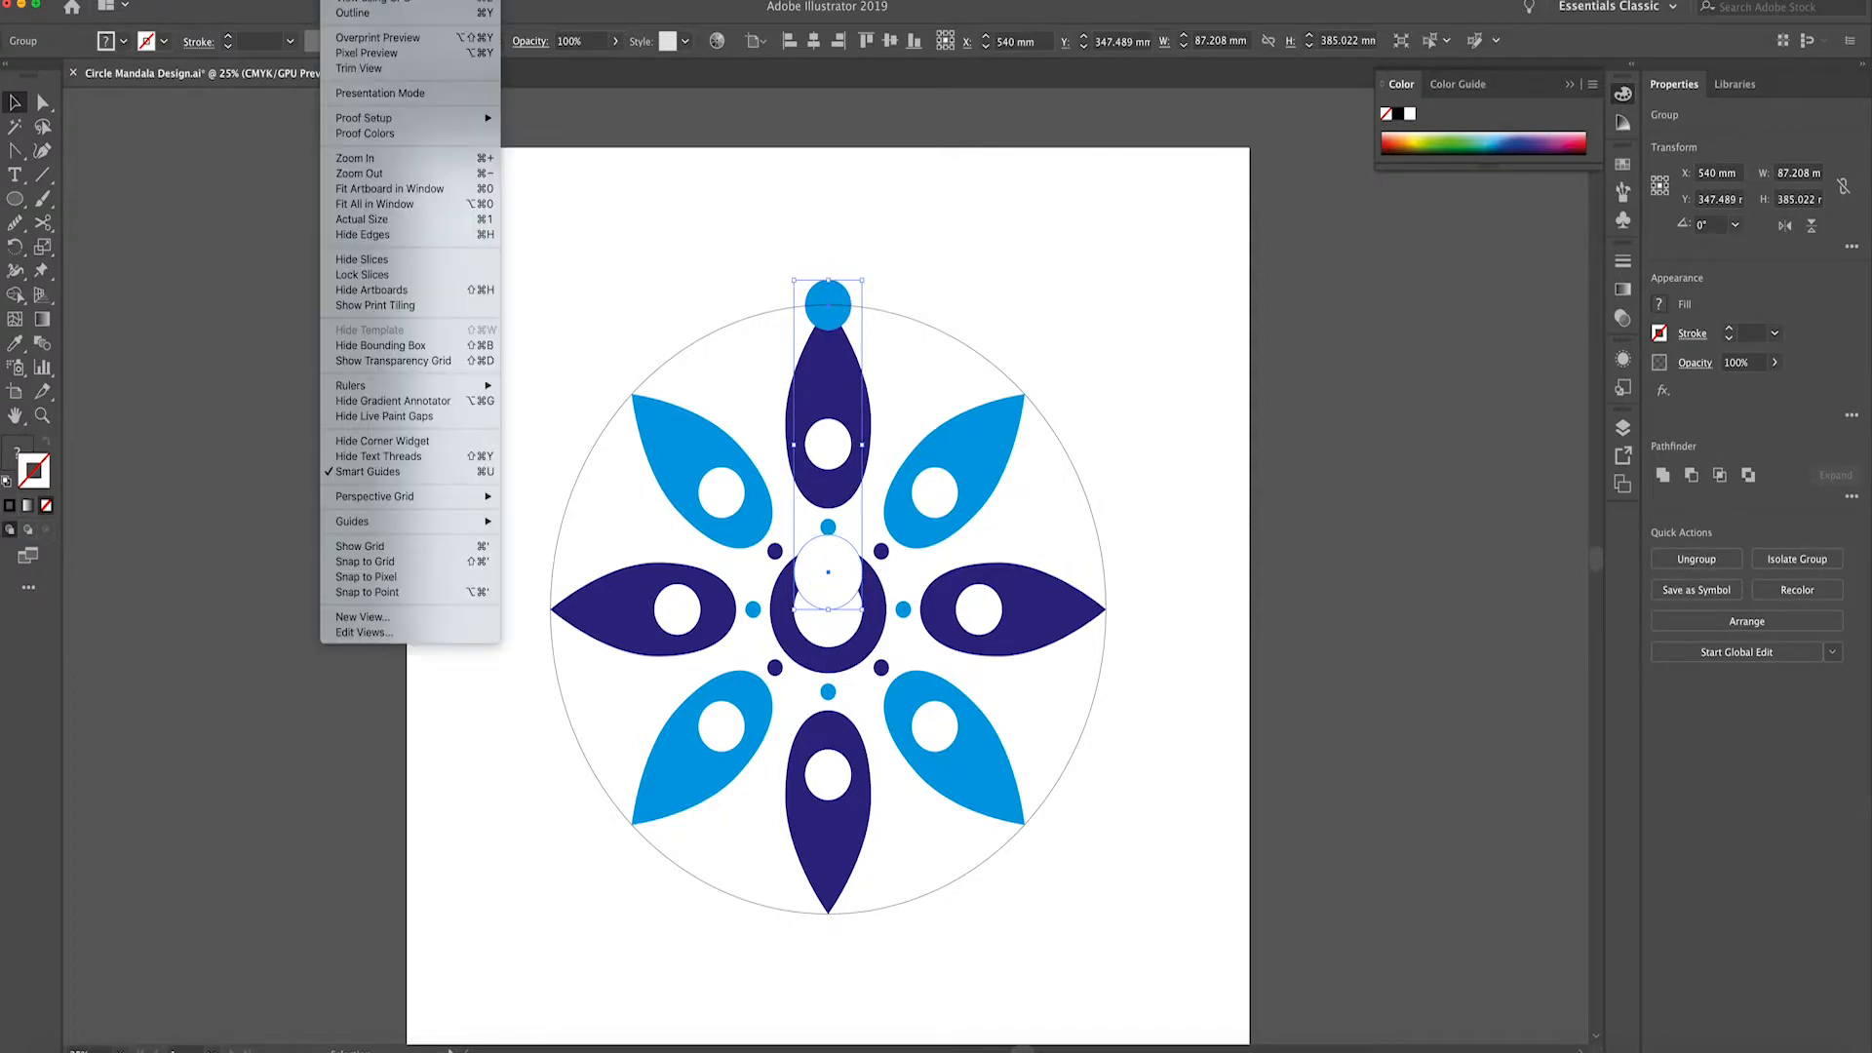
mouse_move(297, 0)
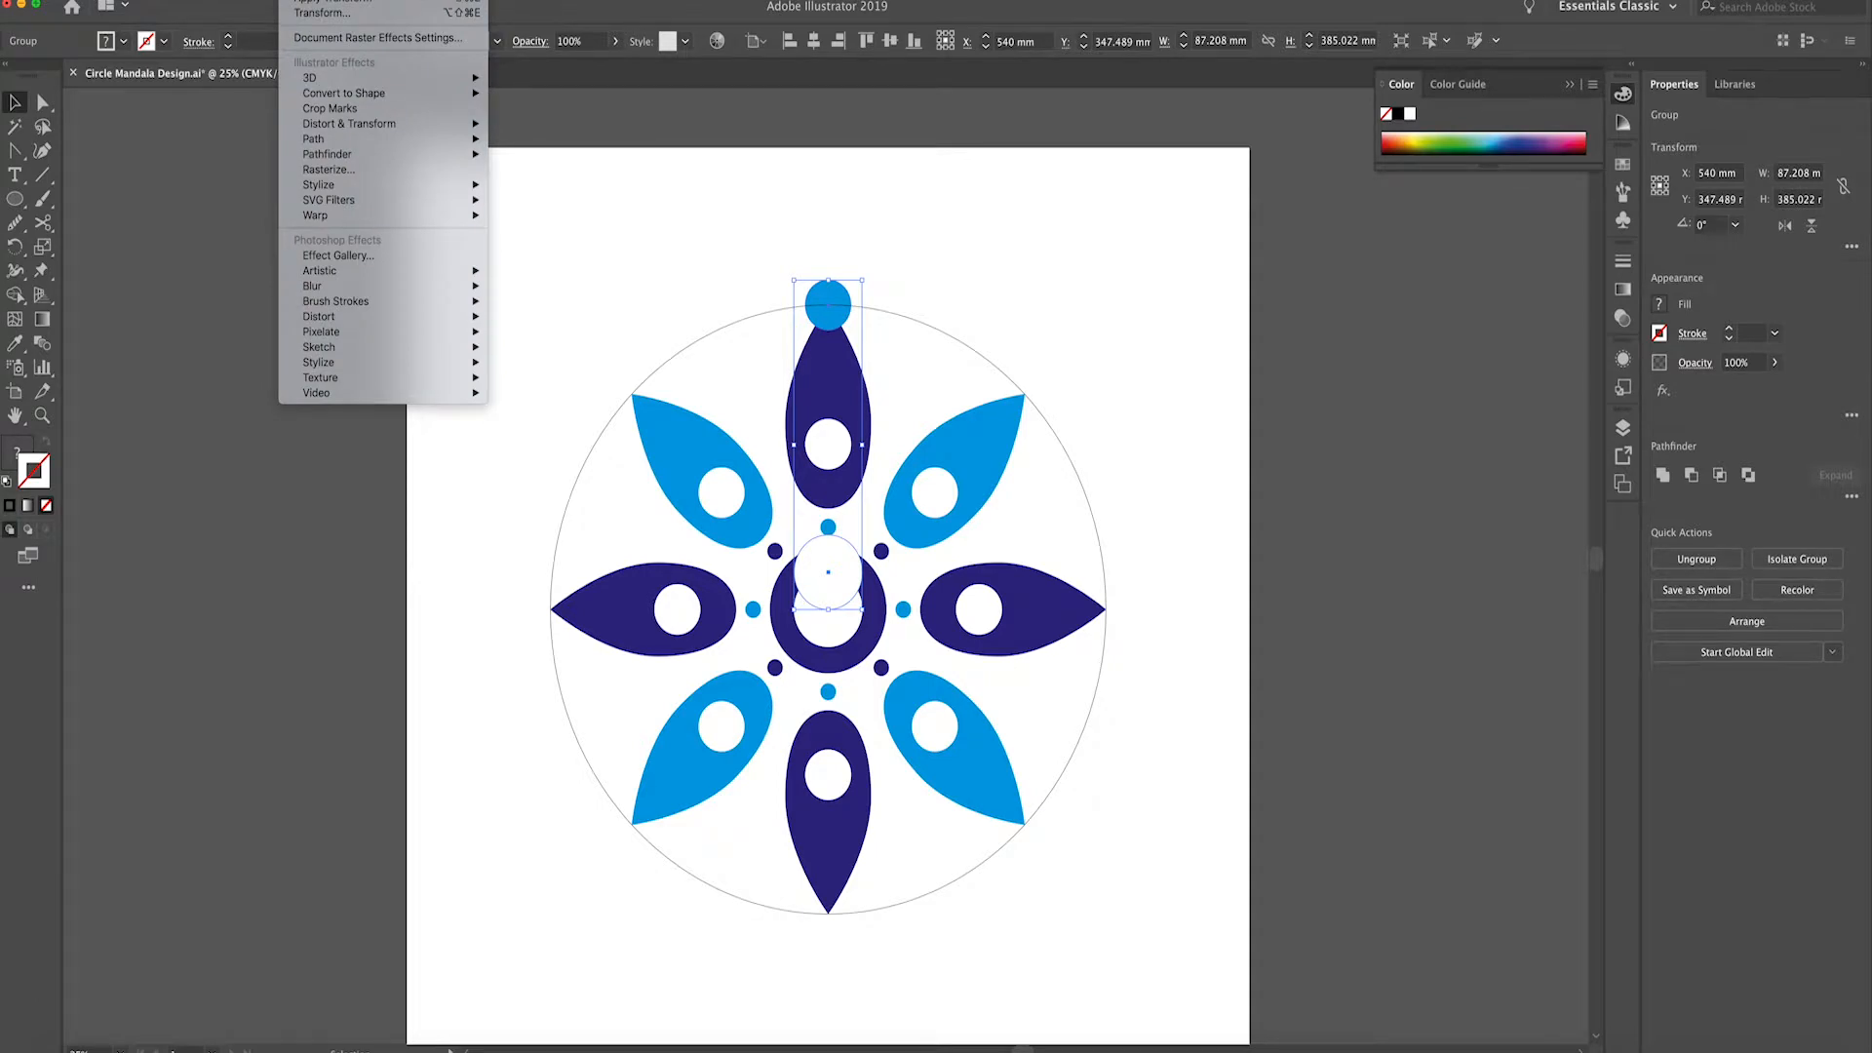
click(309, 3)
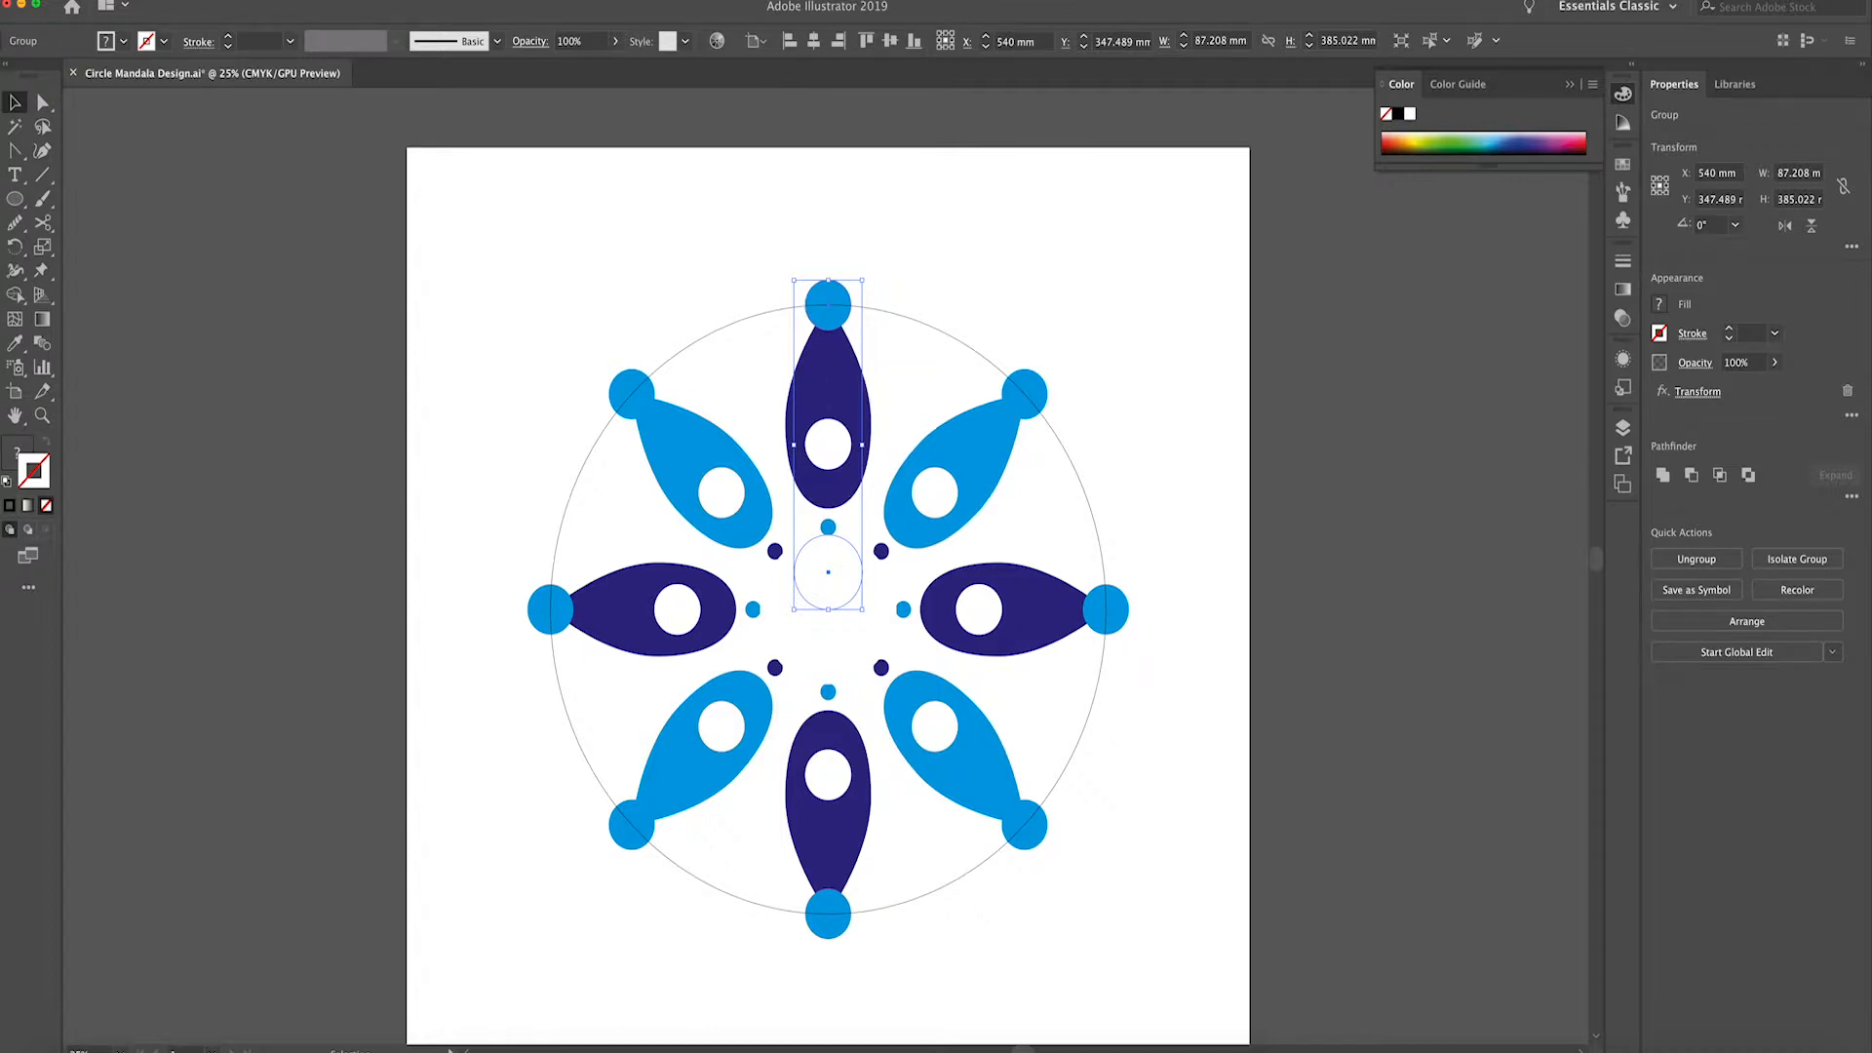
click(178, 1)
click(205, 154)
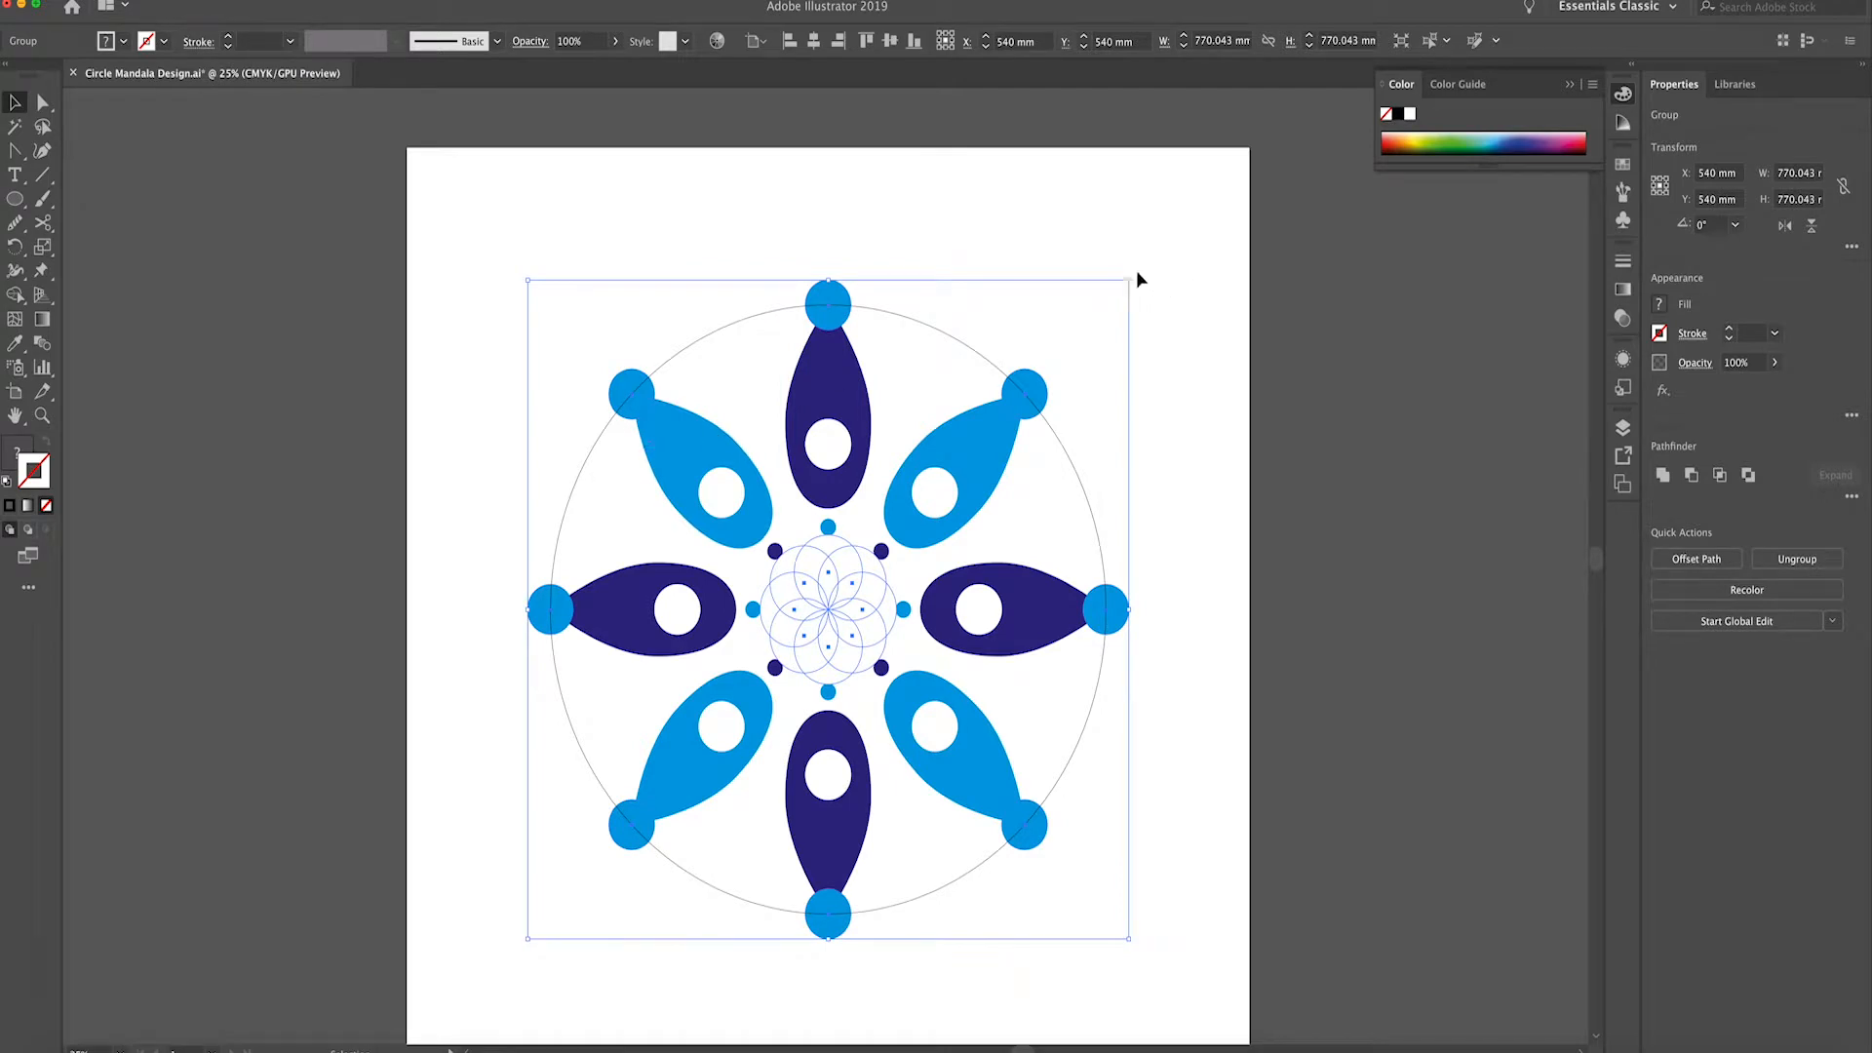
Rotate the ring of light blue dots to about 337° so they sit between the petals, and scale the ring to about 665 mm
drag(1134, 272, 1199, 446)
click(957, 241)
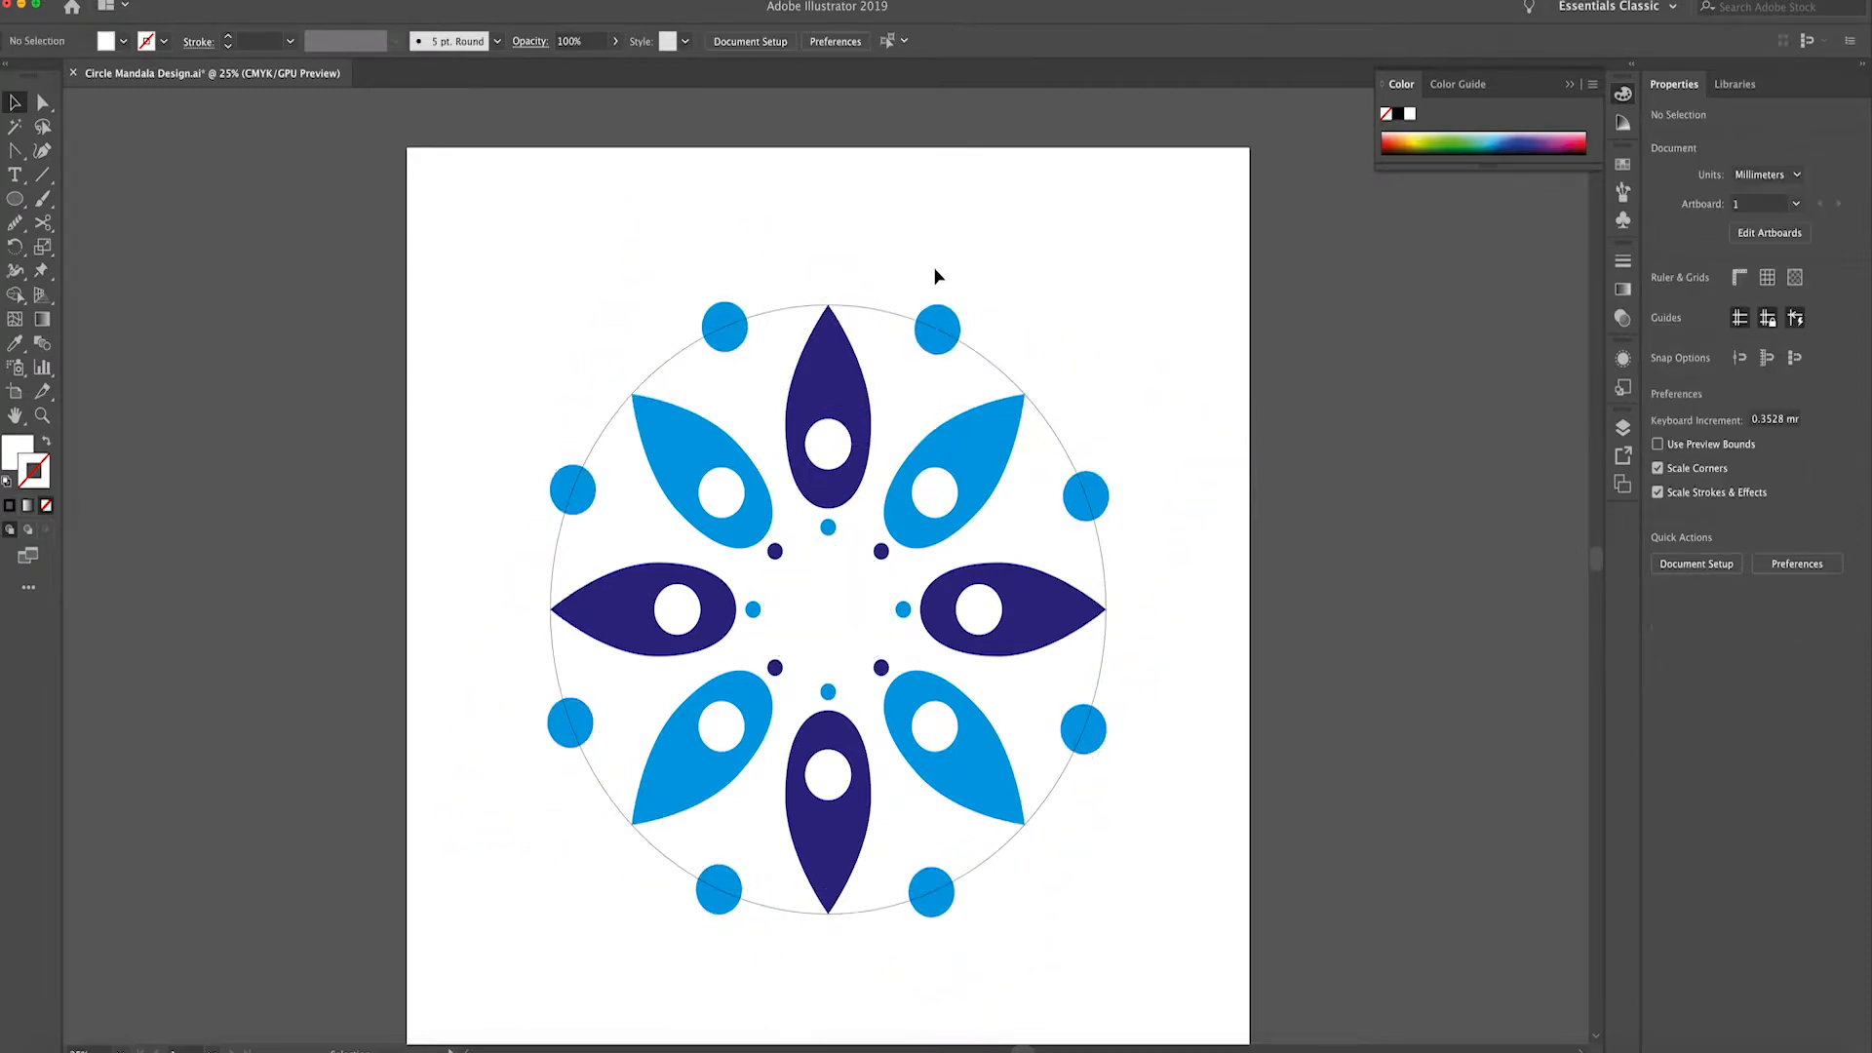
click(717, 343)
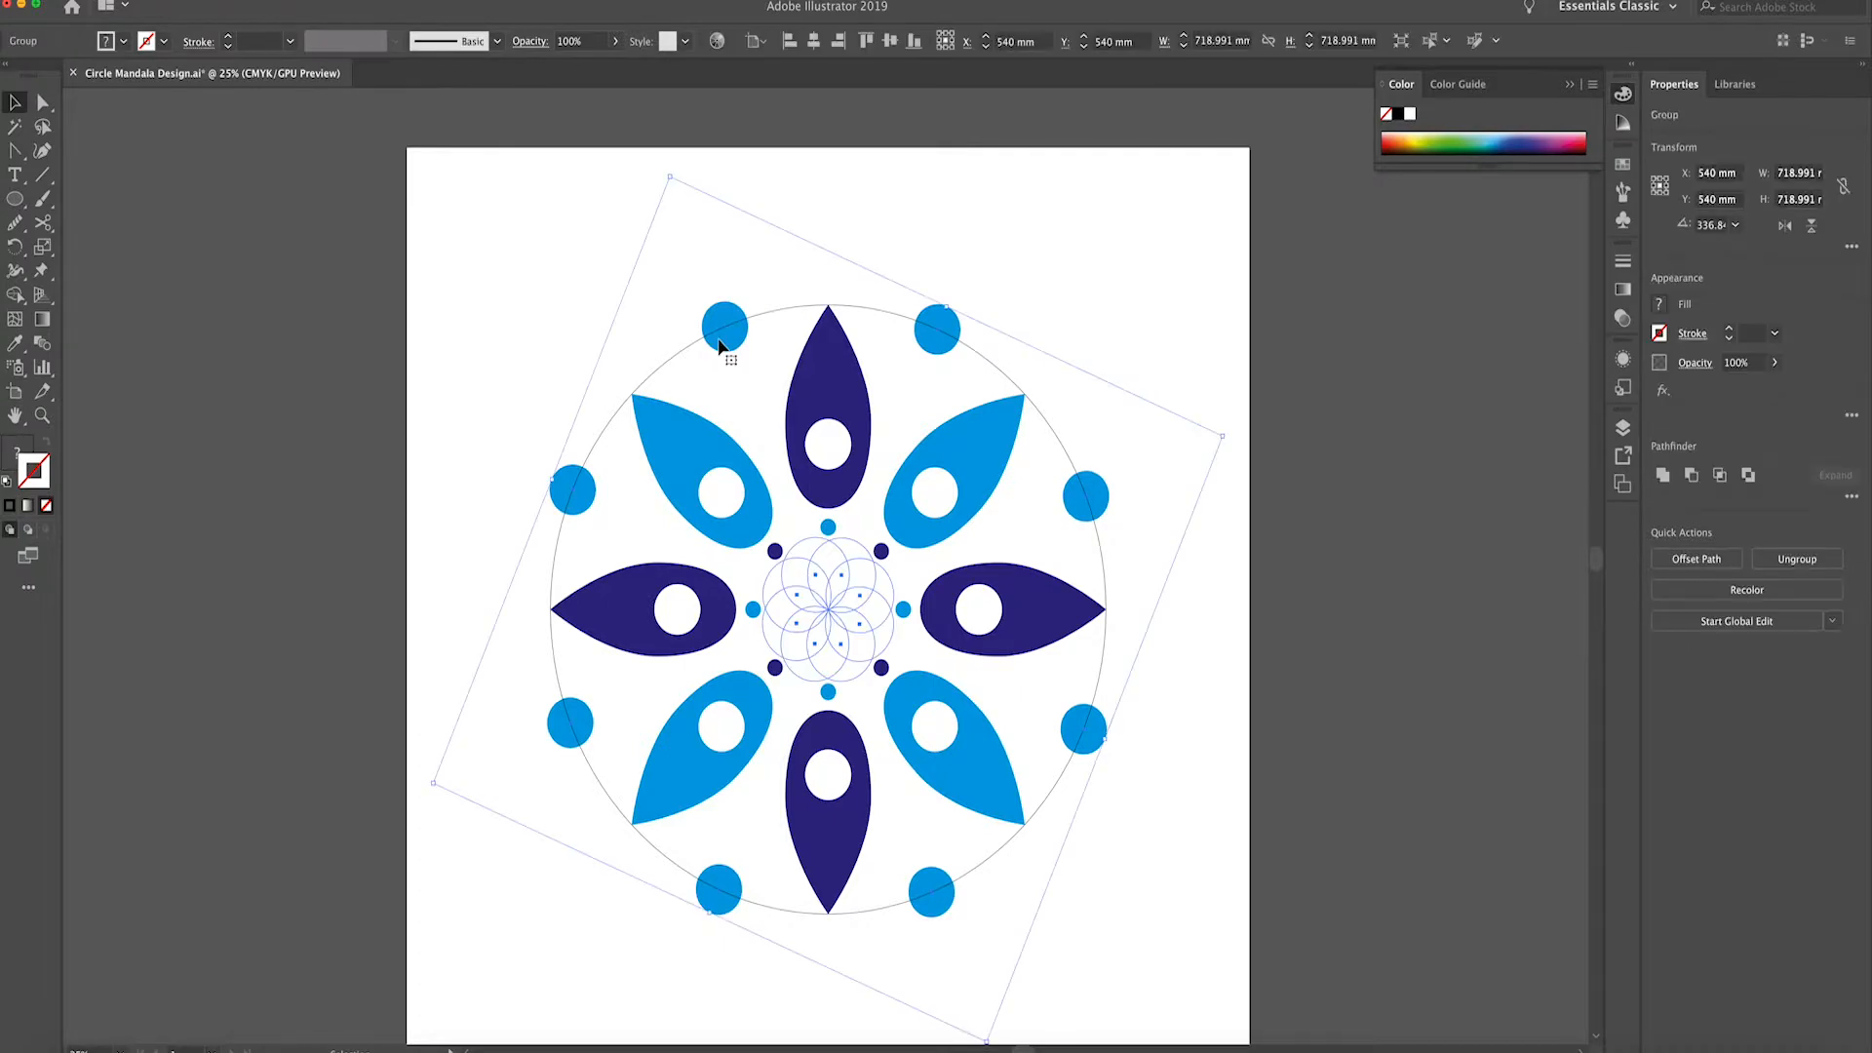
drag(671, 178, 677, 208)
key(Delete)
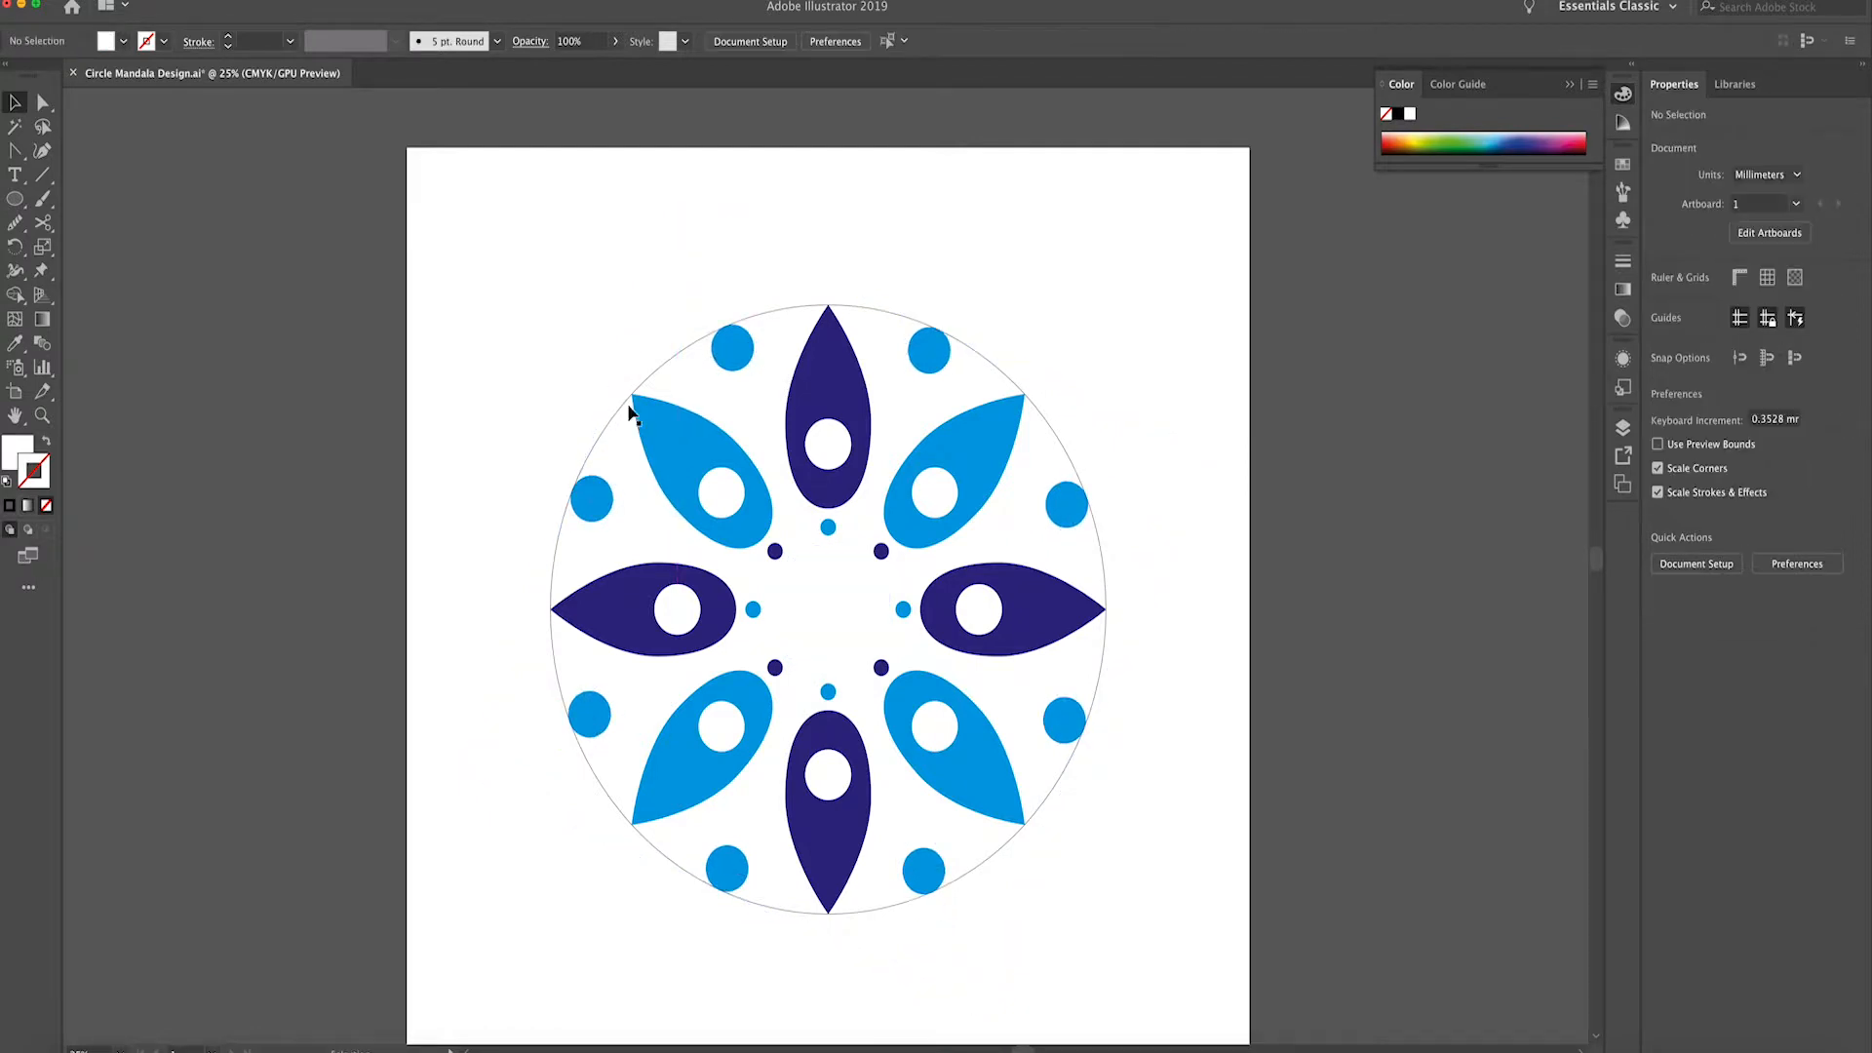
Delete the thin outline circle and move the whole mandala off the artboard, to its left side
click(817, 311)
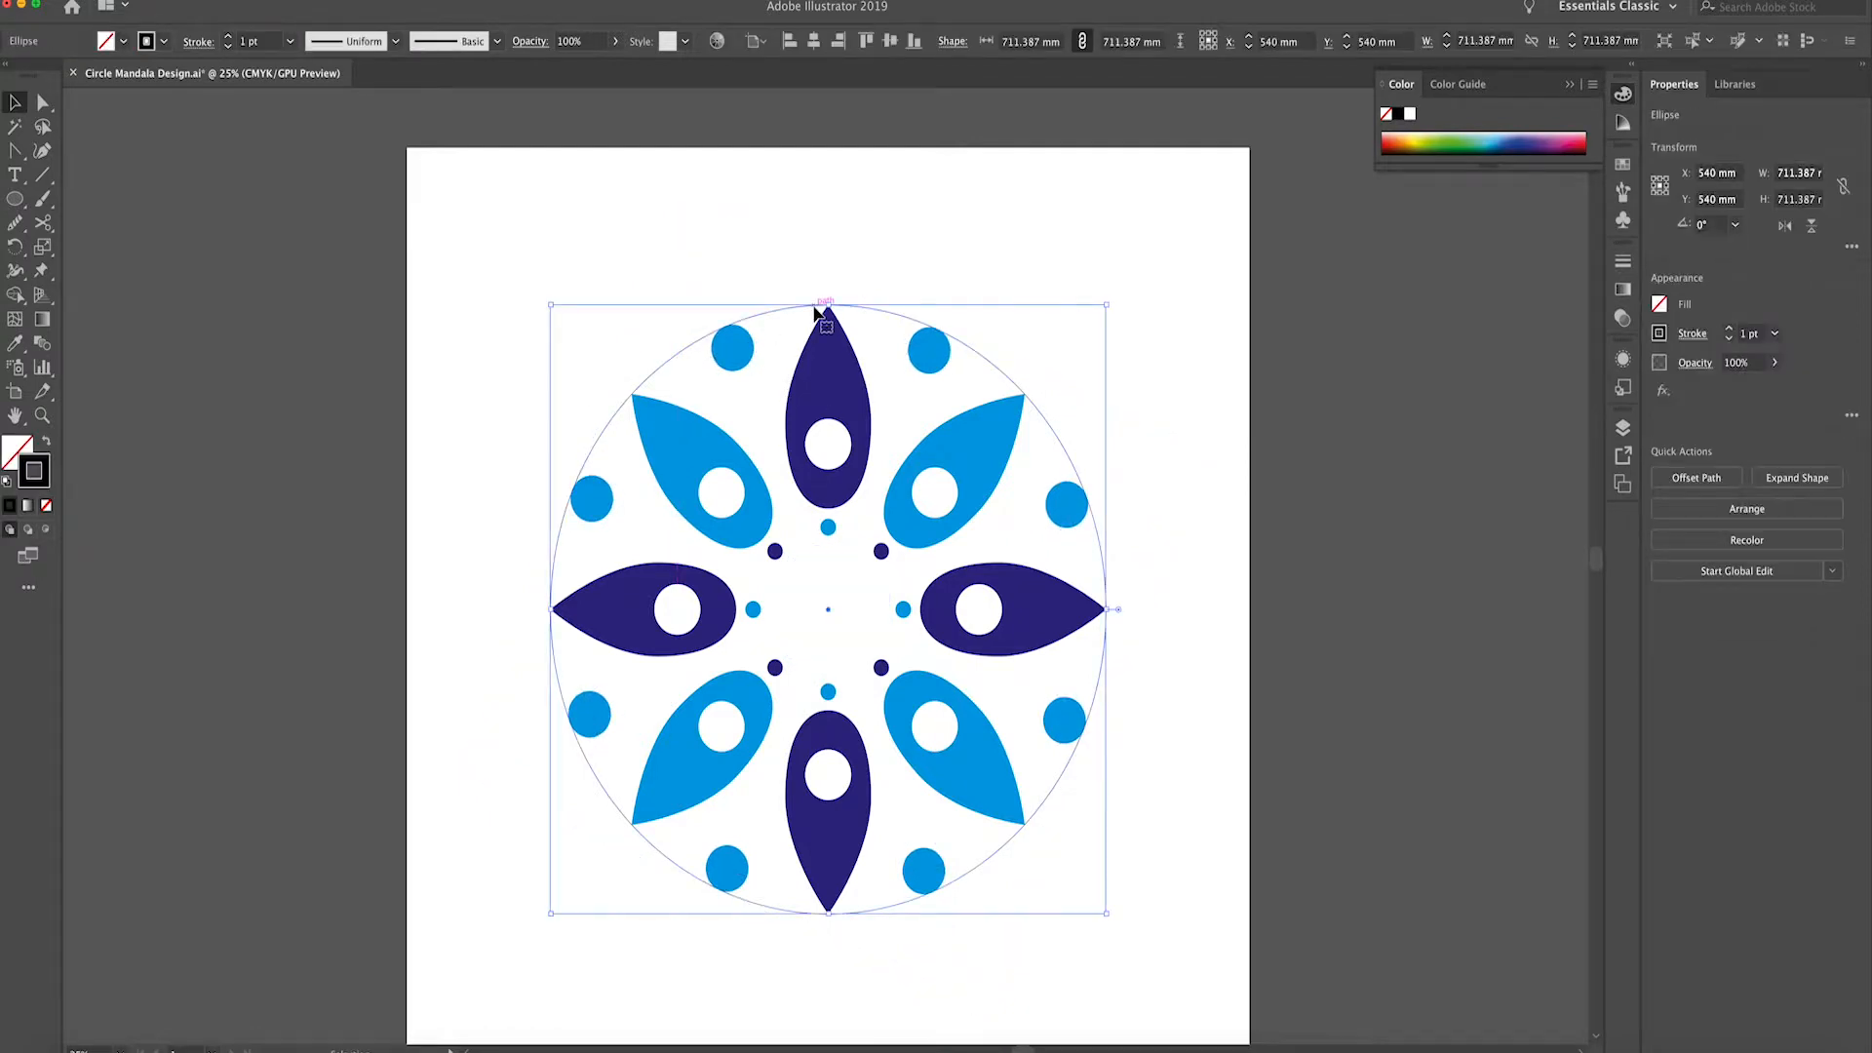
key(Delete)
key(super+minus)
drag(621, 389, 1019, 810)
drag(937, 723, 471, 700)
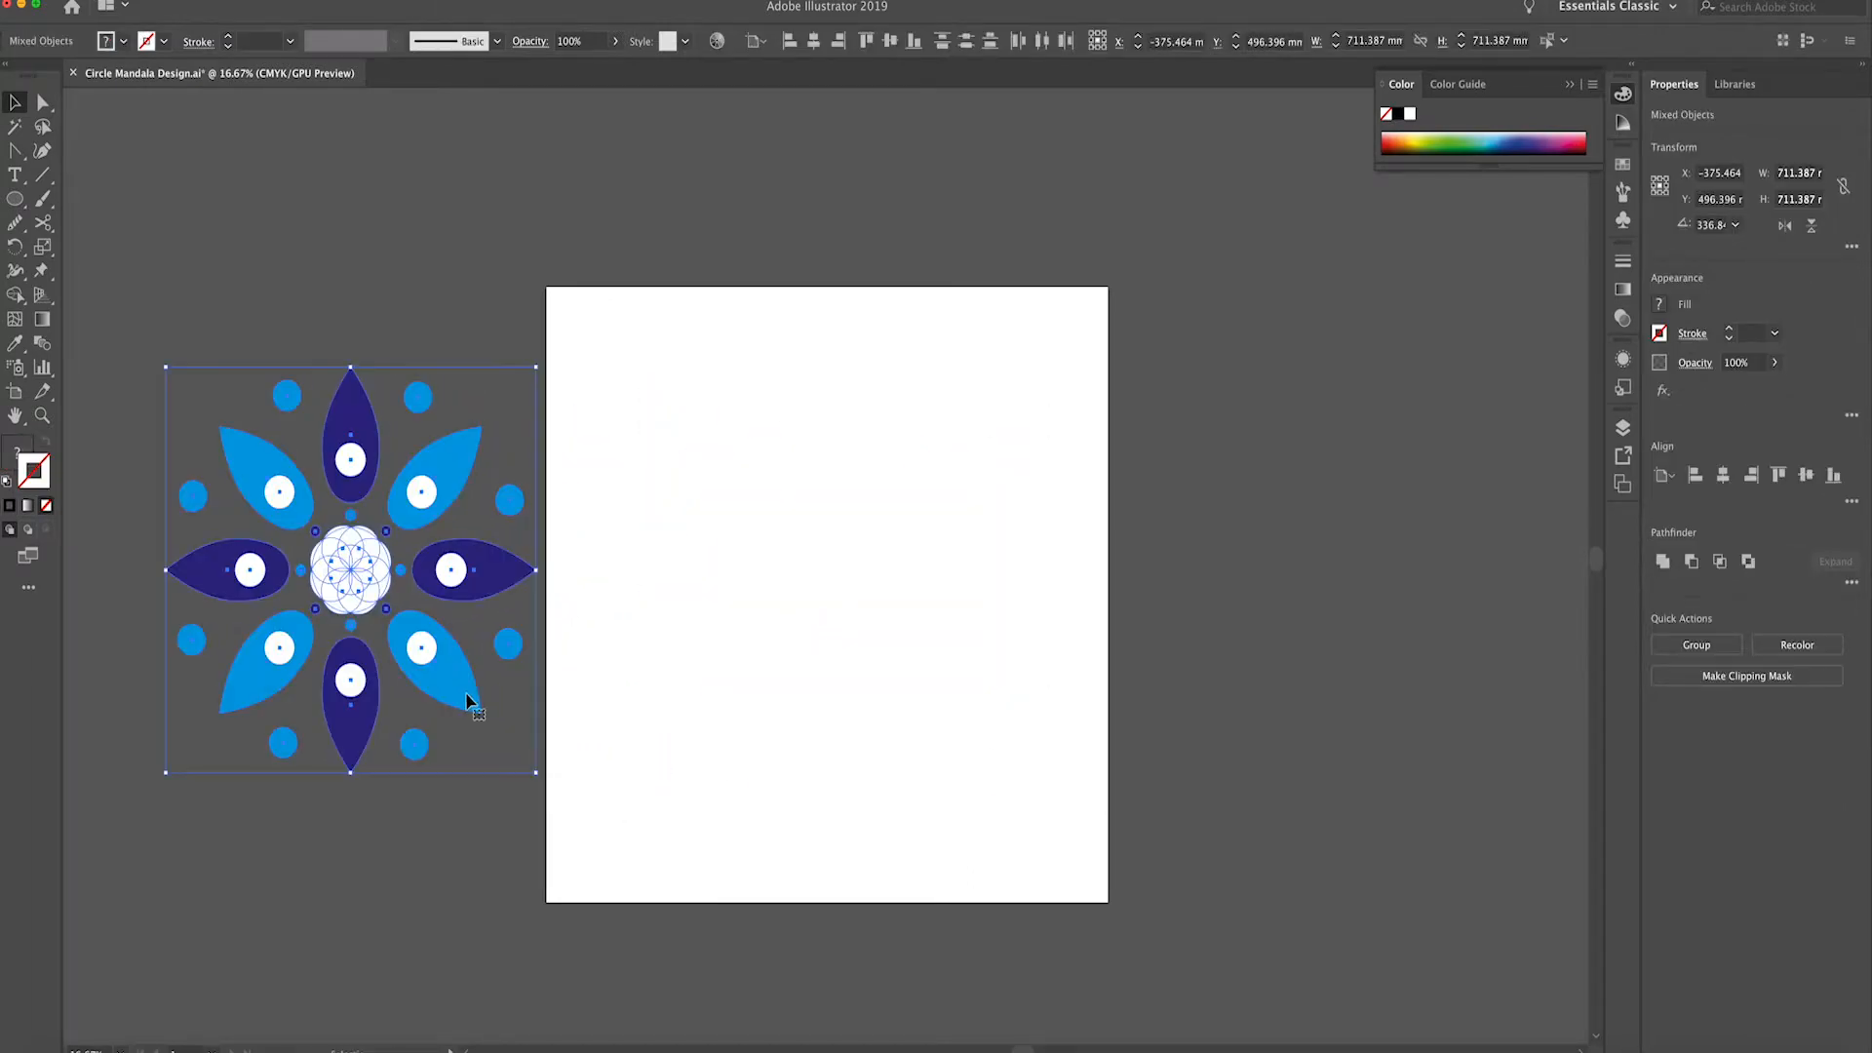
Ungroup the expanded ring of light blue dots and white circles into separate paths
double_click(368, 561)
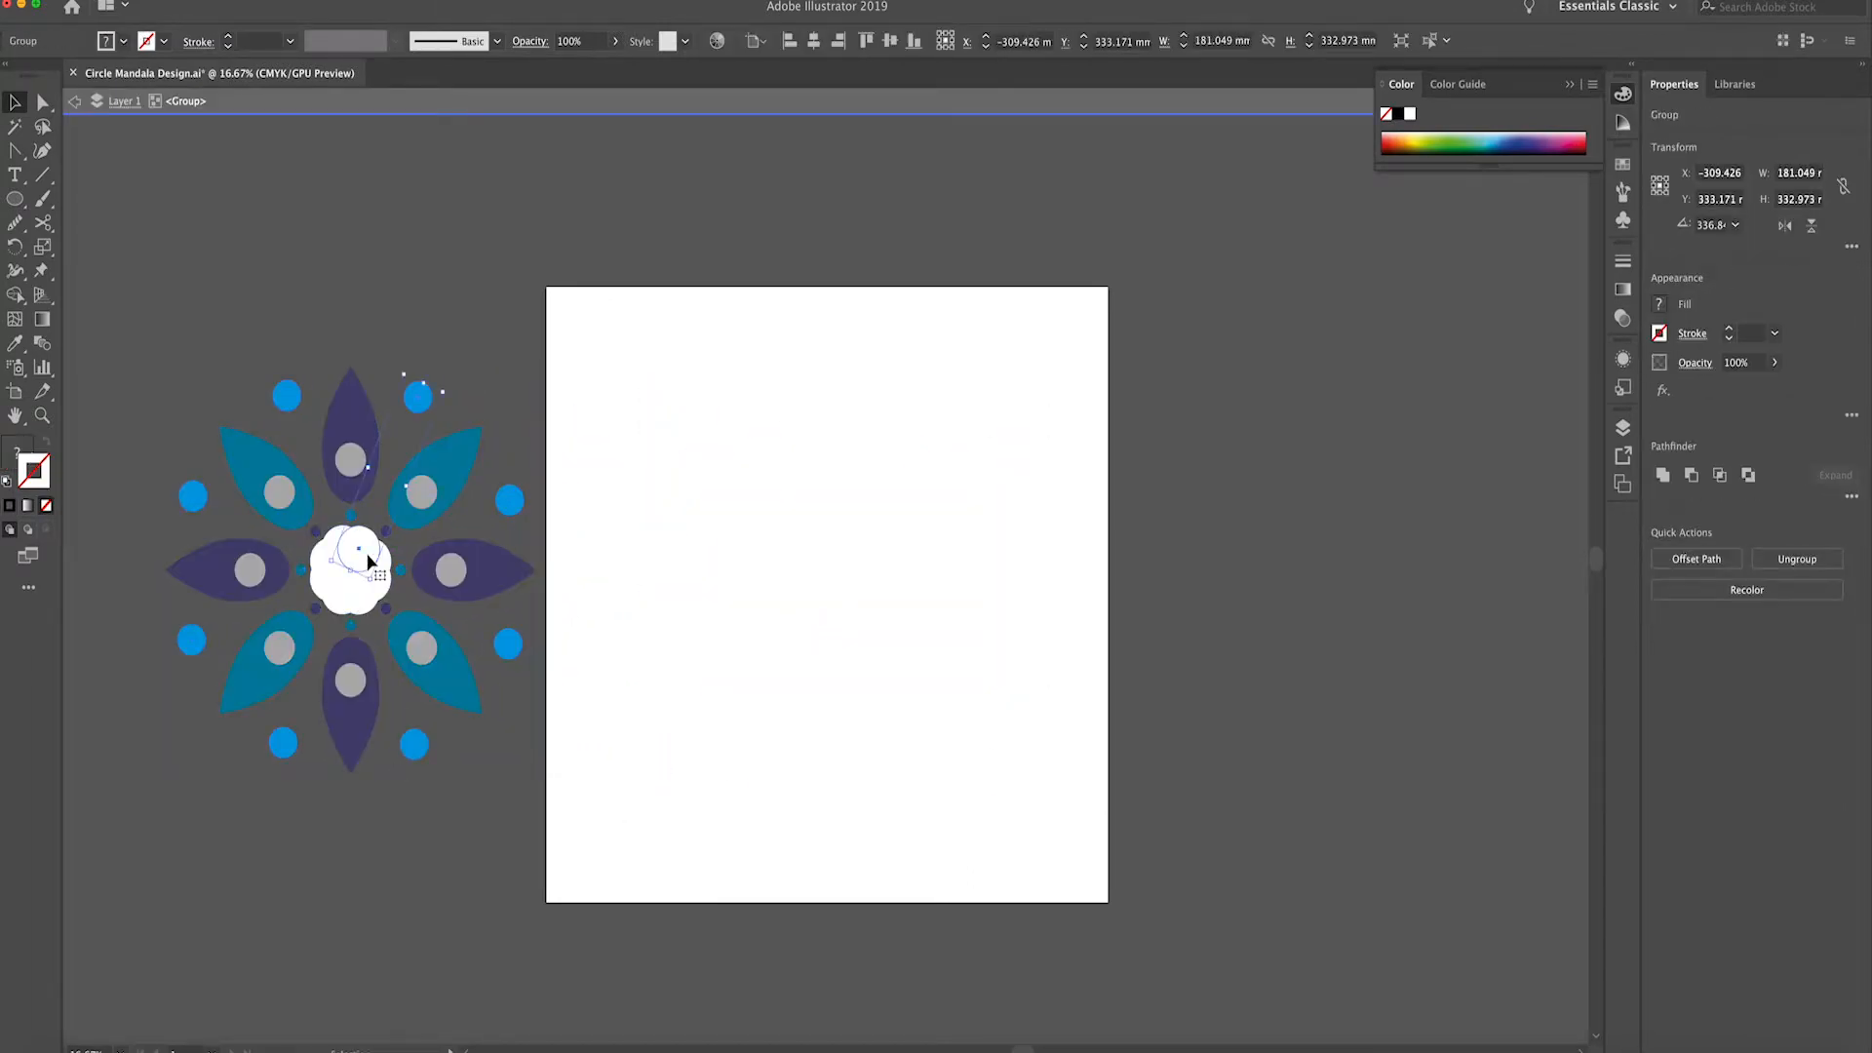
double_click(417, 390)
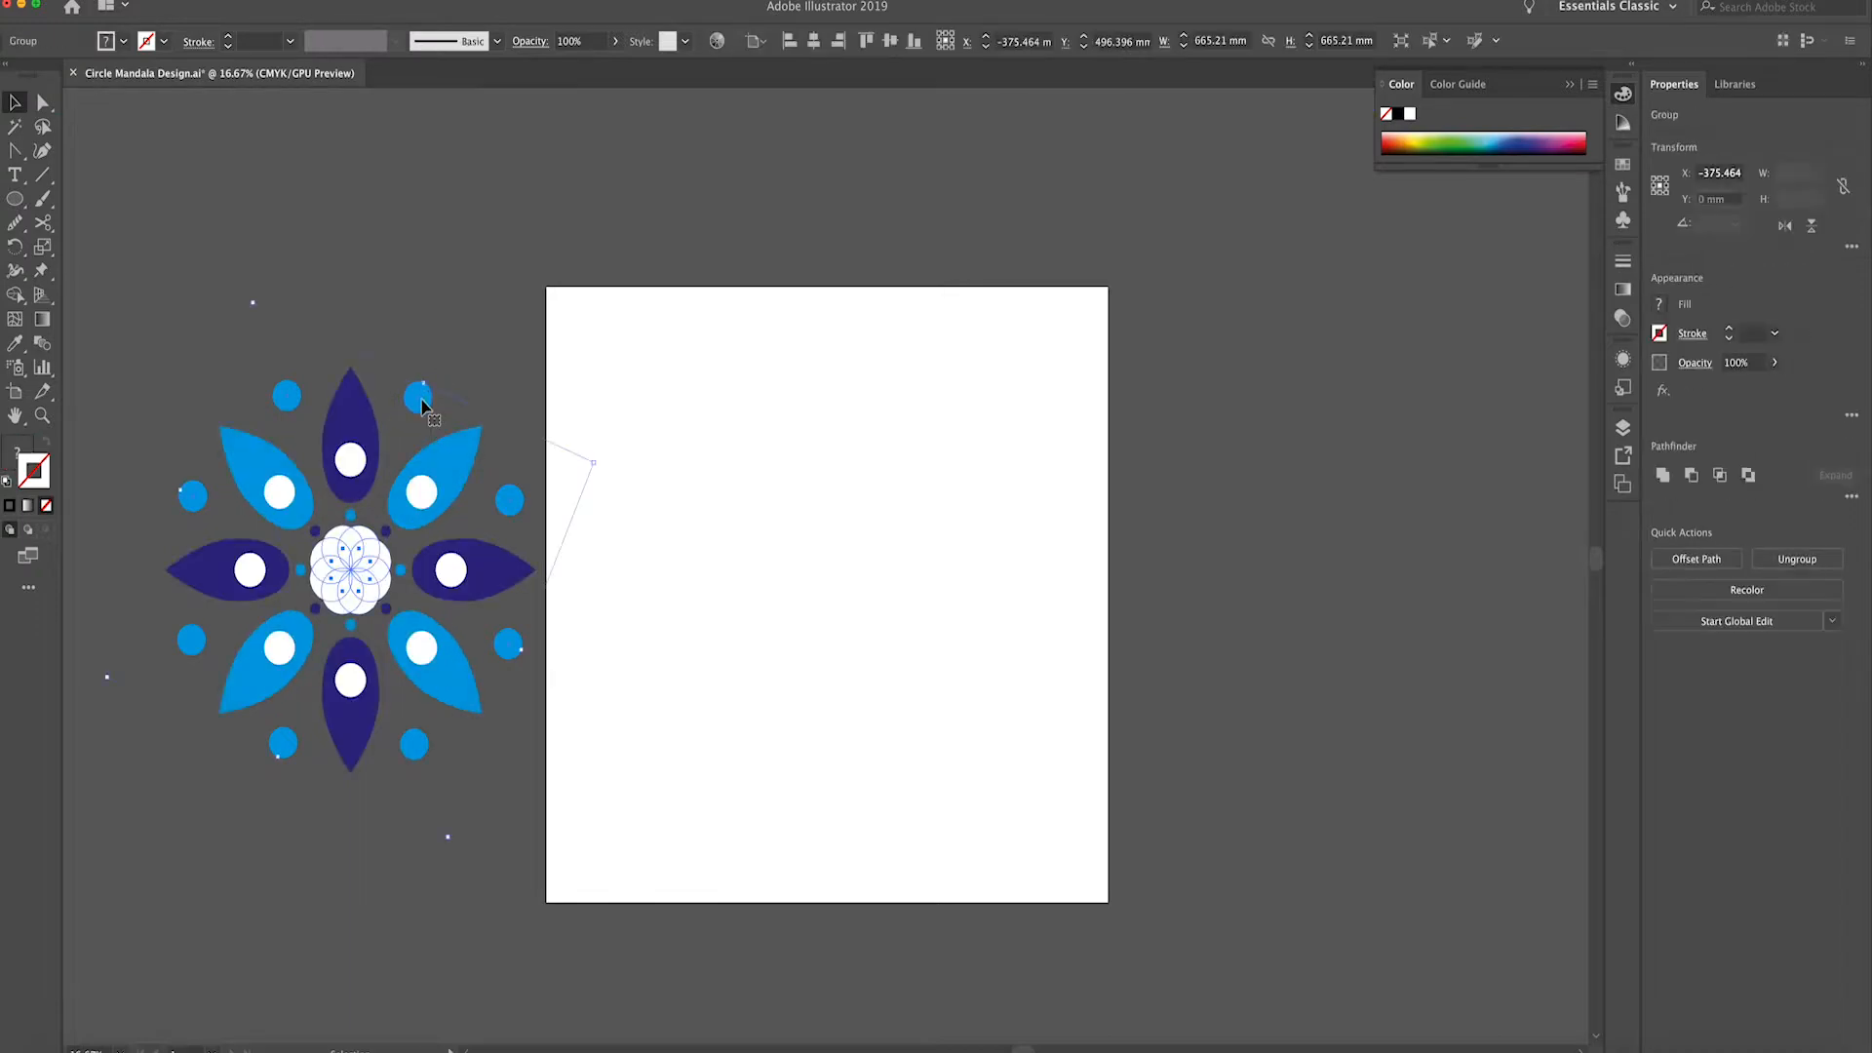
click(137, 0)
mouse_move(174, 0)
click(180, 52)
click(173, 0)
click(185, 53)
click(173, 0)
click(210, 140)
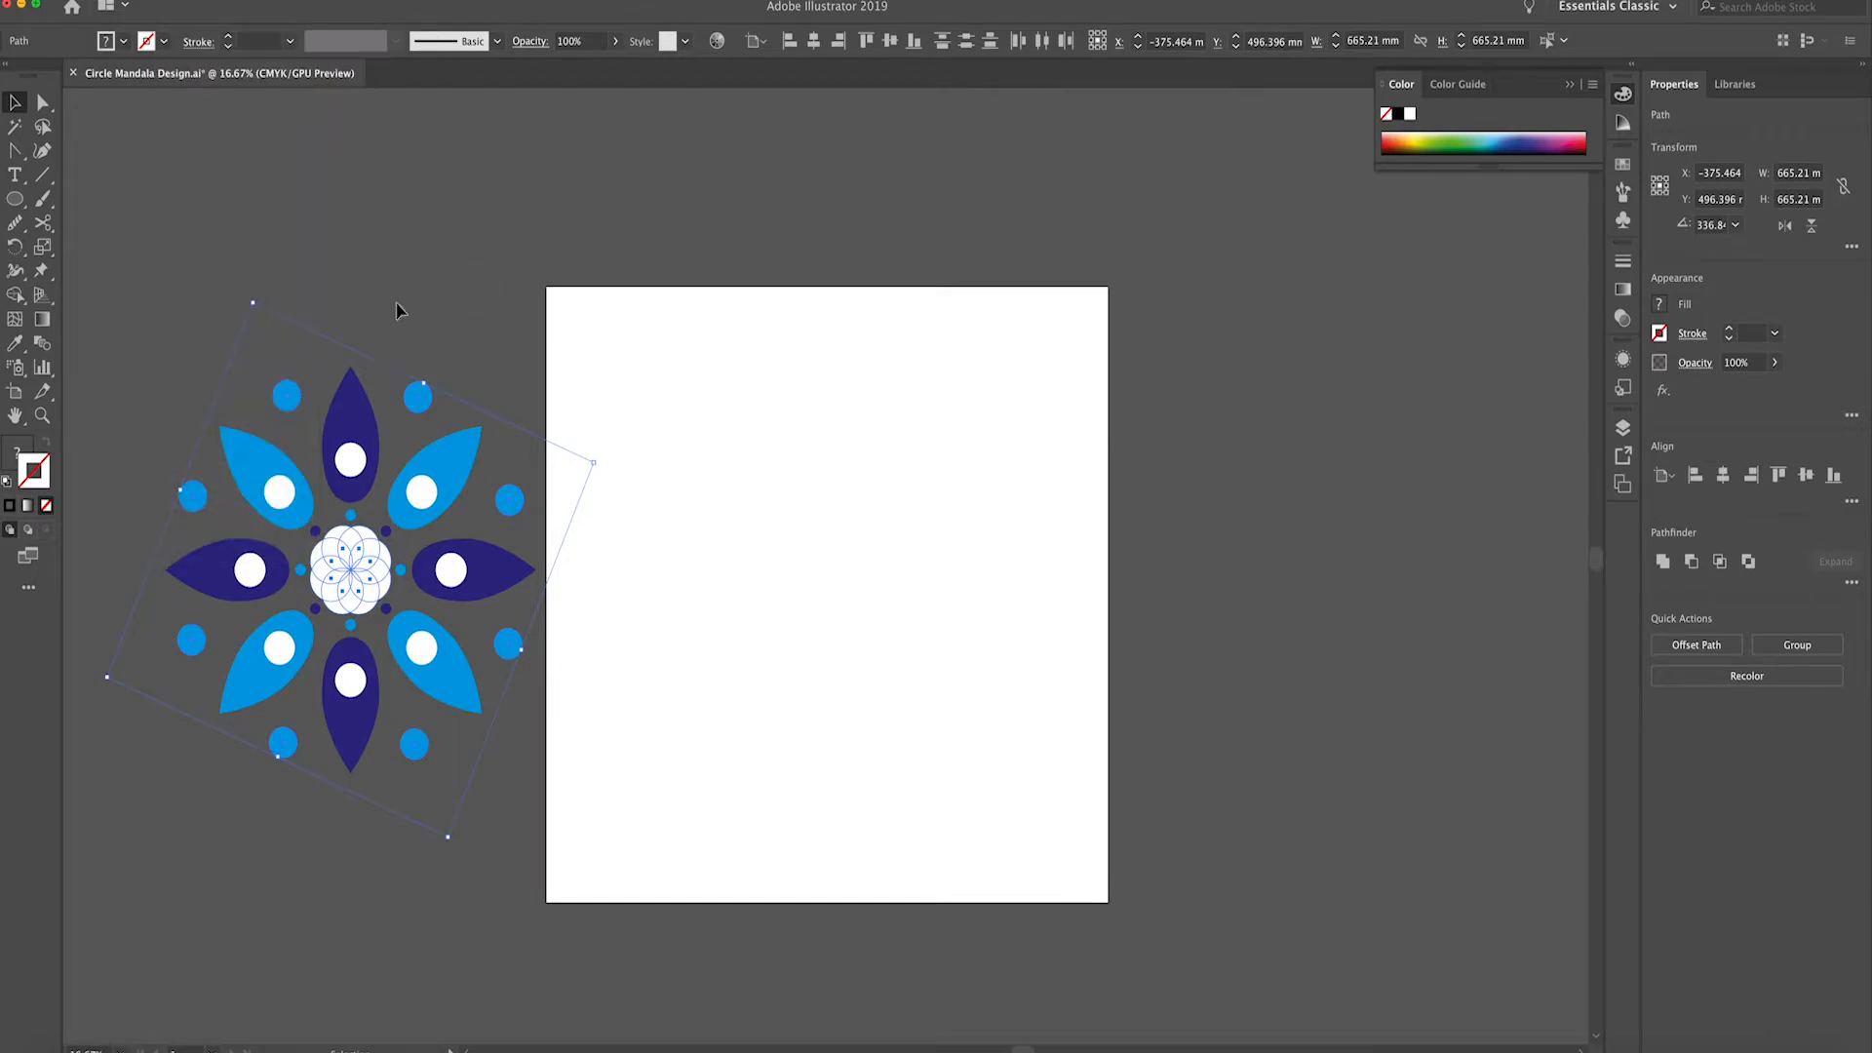
Delete the overlapping white circles that cover the mandala's central ring
click(353, 552)
key(Delete)
click(357, 574)
key(Delete)
click(364, 593)
key(Delete)
click(365, 598)
key(Delete)
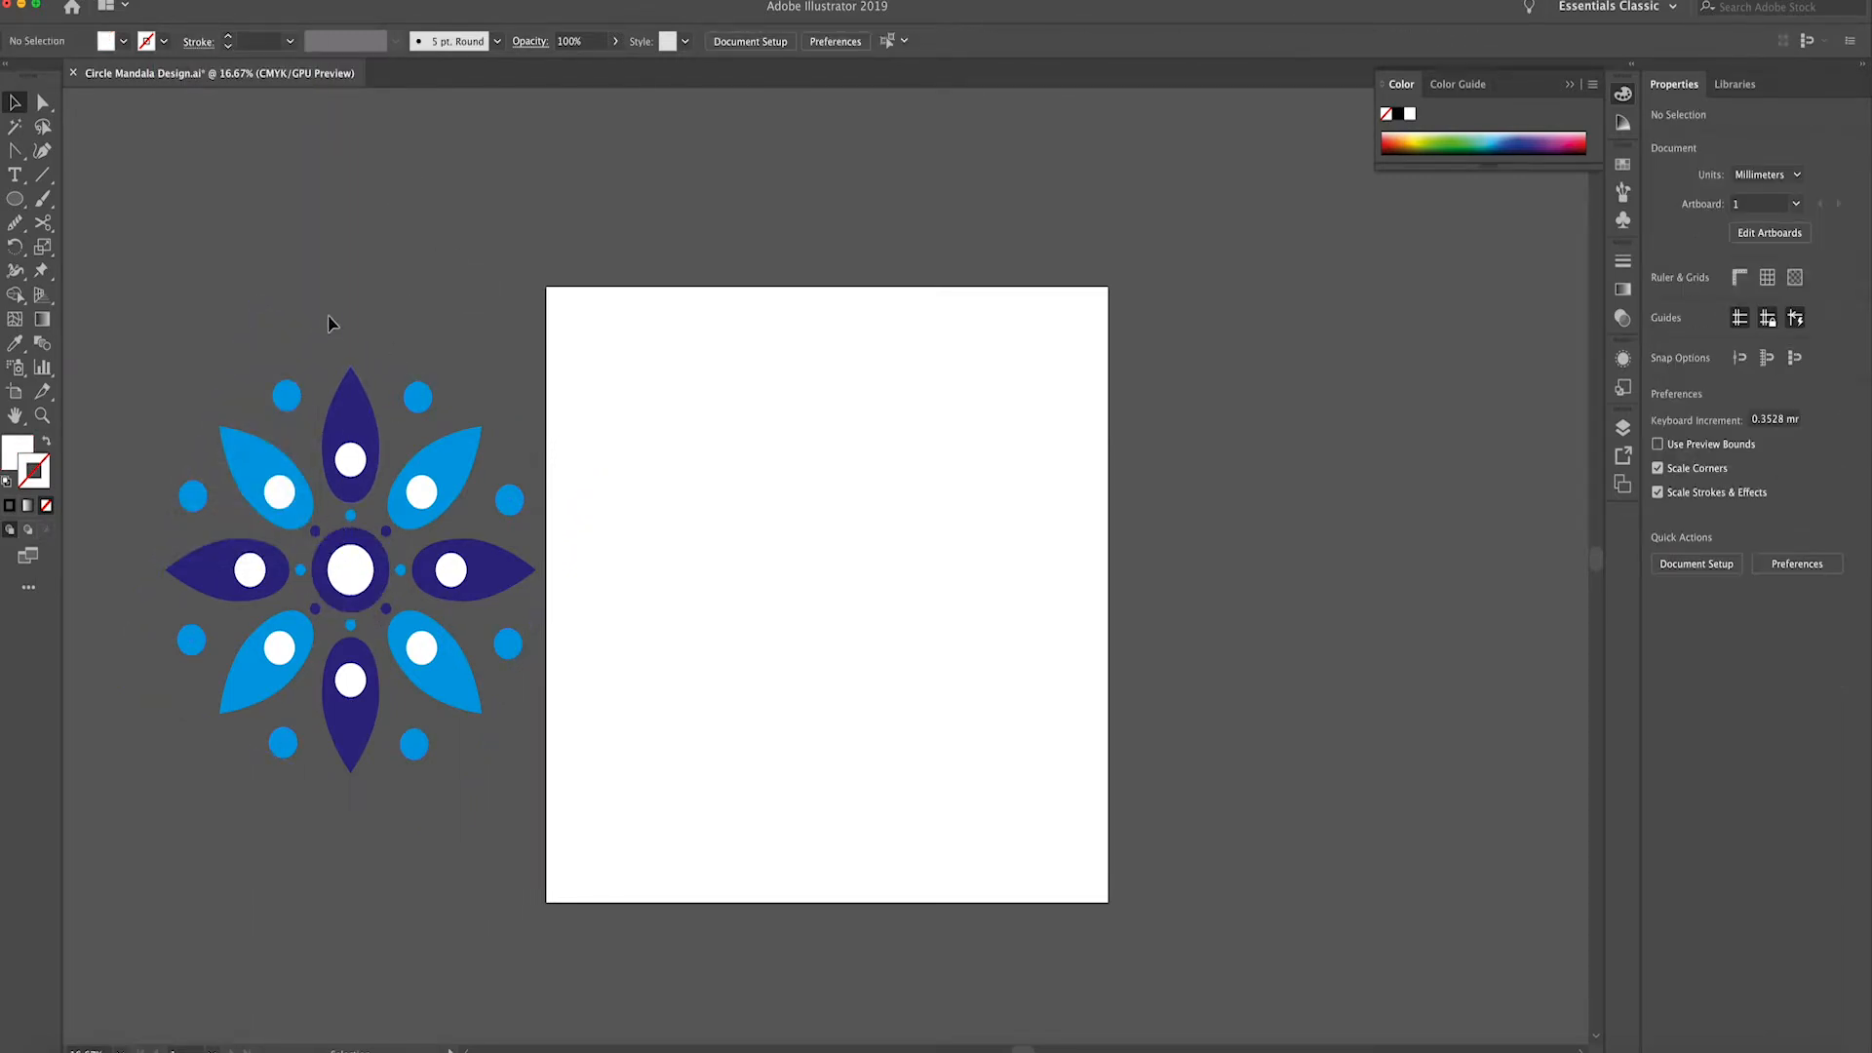
Draw a circle about 959 mm in diameter and center it horizontally and vertically on the artboard
scroll(680, 562, down, 1)
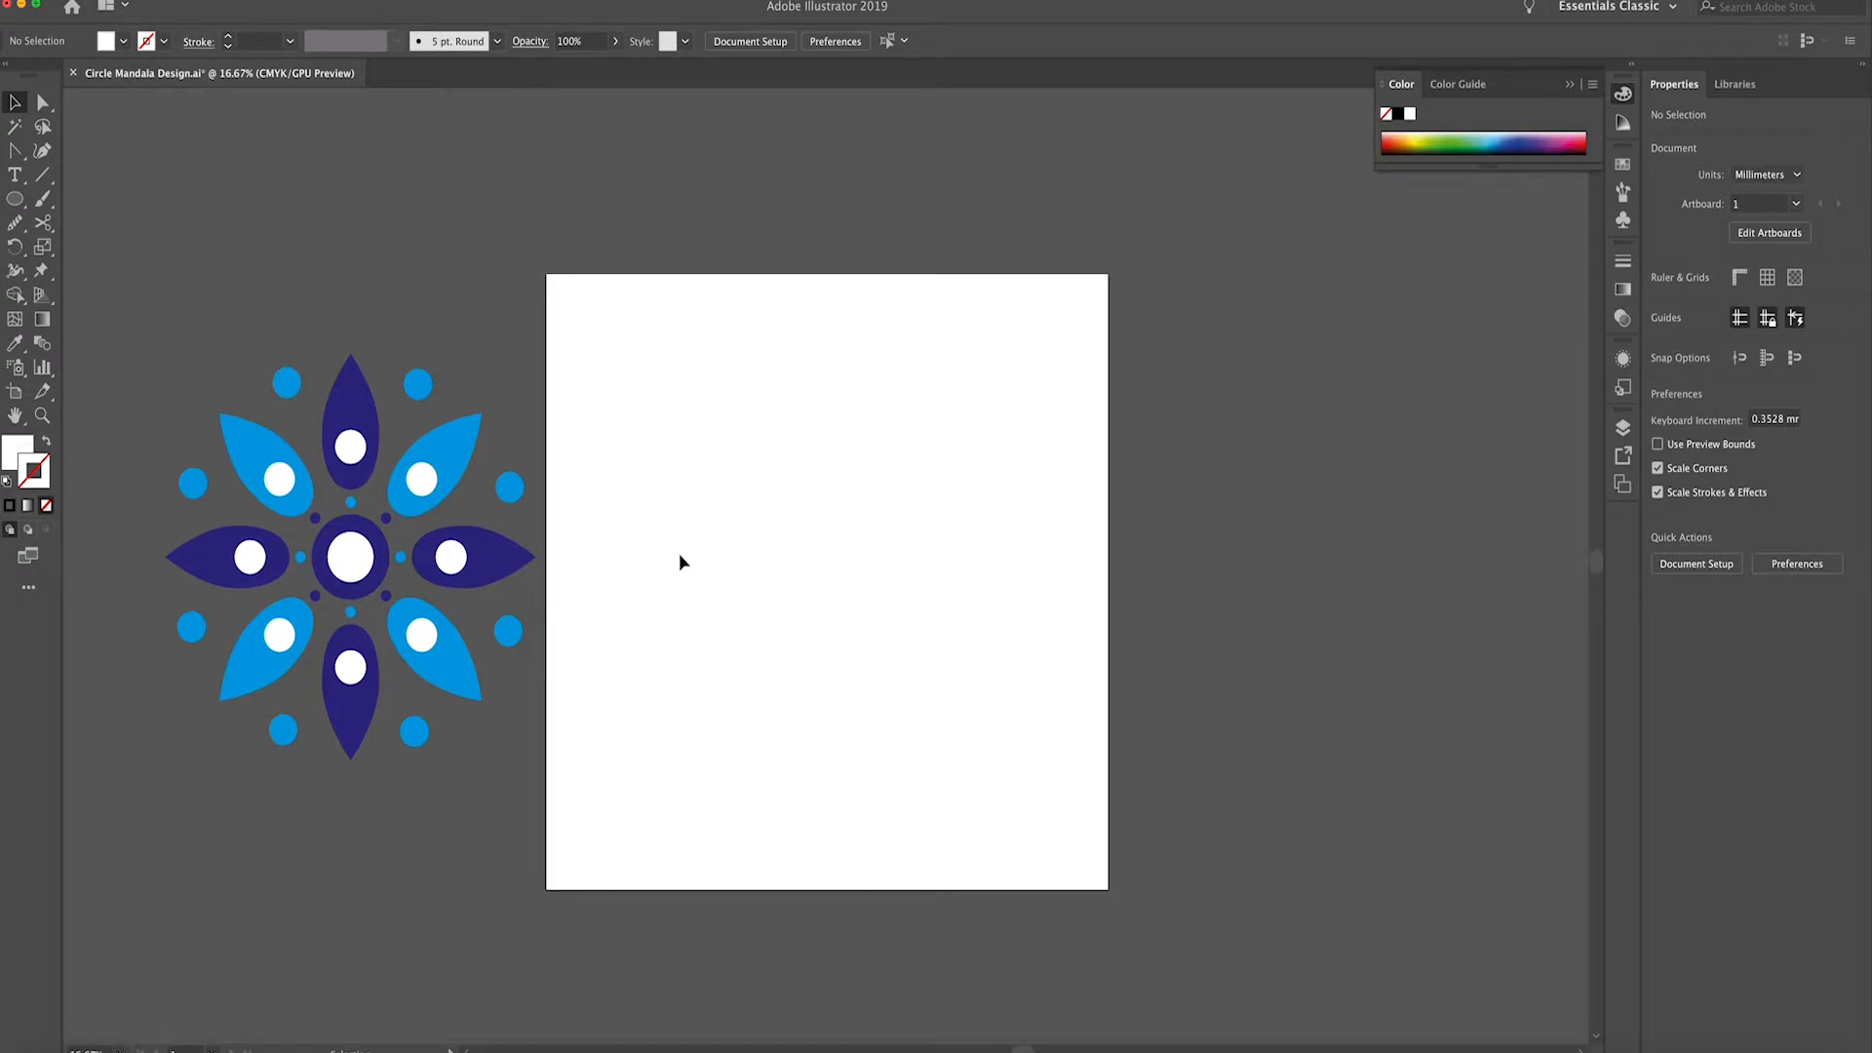
key(super+equal)
key(super+minus)
click(15, 199)
drag(783, 426, 1007, 836)
key(v)
click(813, 41)
click(889, 41)
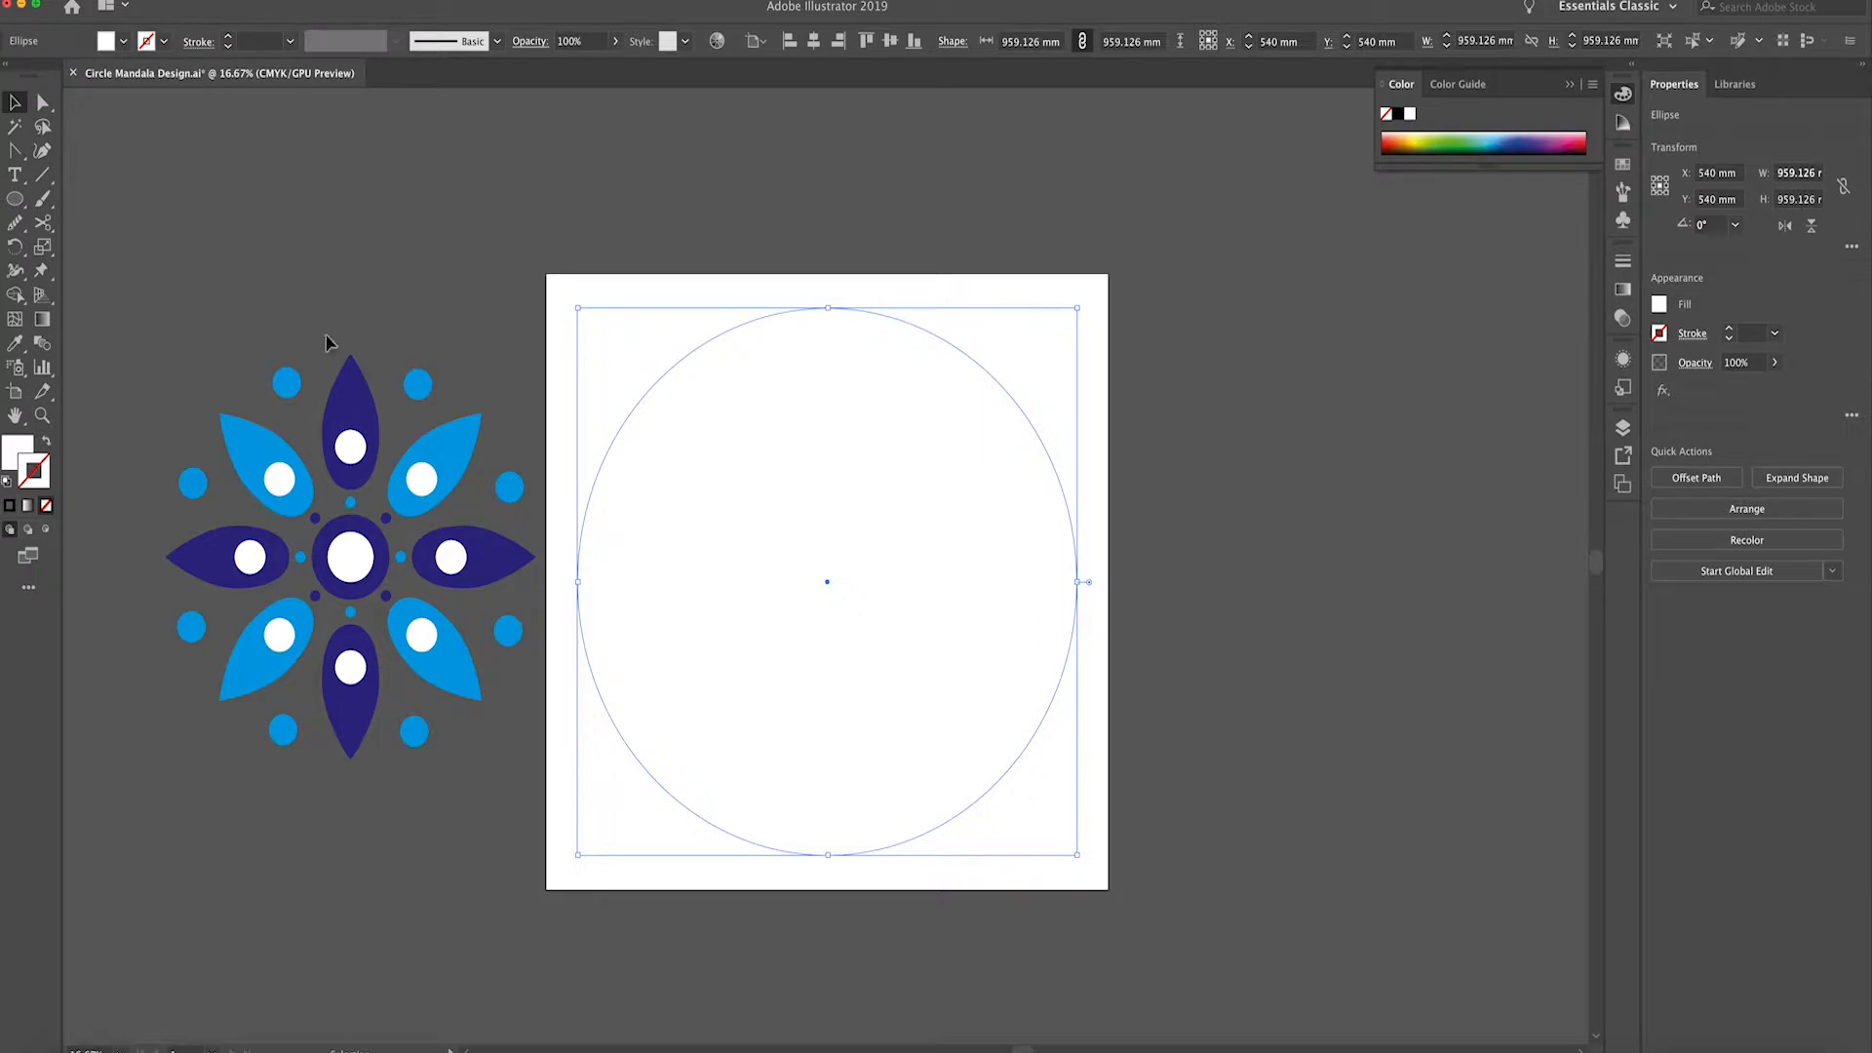
Fill the large artboard circle with the dark blue sampled from the mandala's top petal
key(i)
click(350, 402)
key(v)
click(519, 427)
click(744, 490)
key(super+c)
key(super+f)
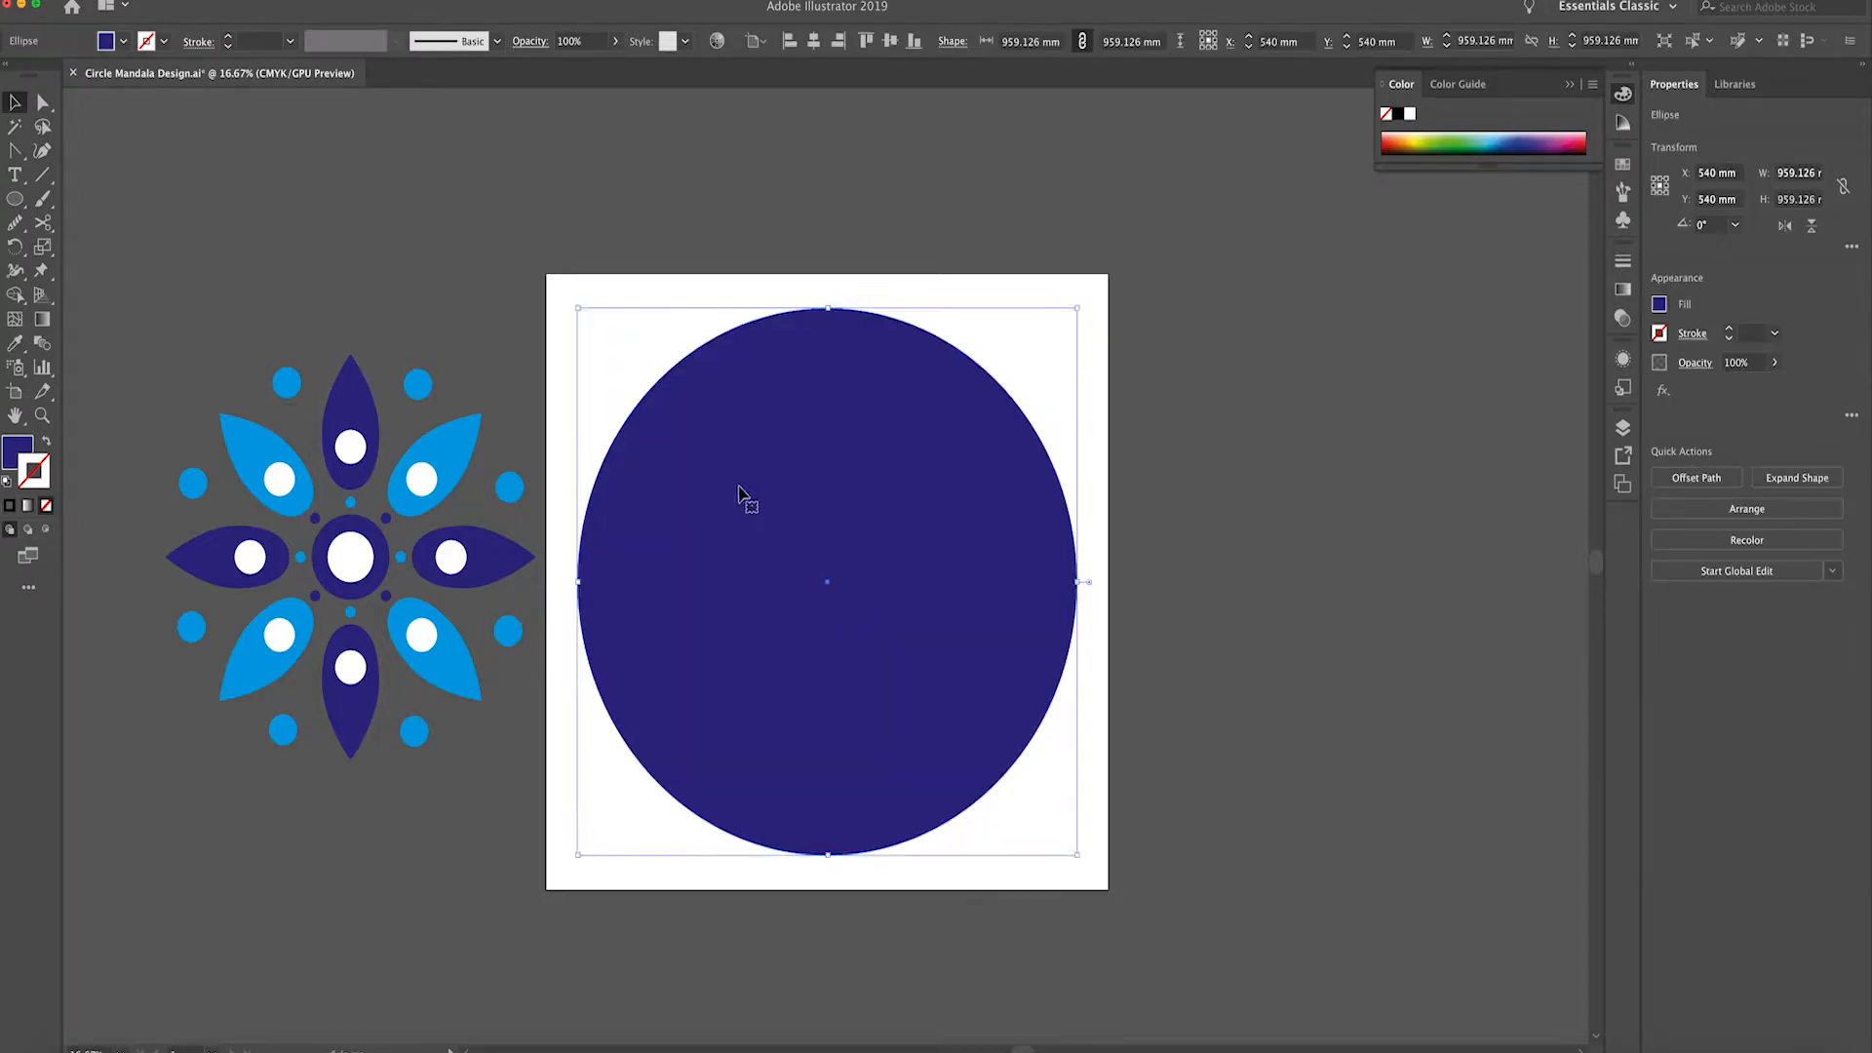
drag(579, 309, 593, 321)
key(super+shift+a)
click(733, 546)
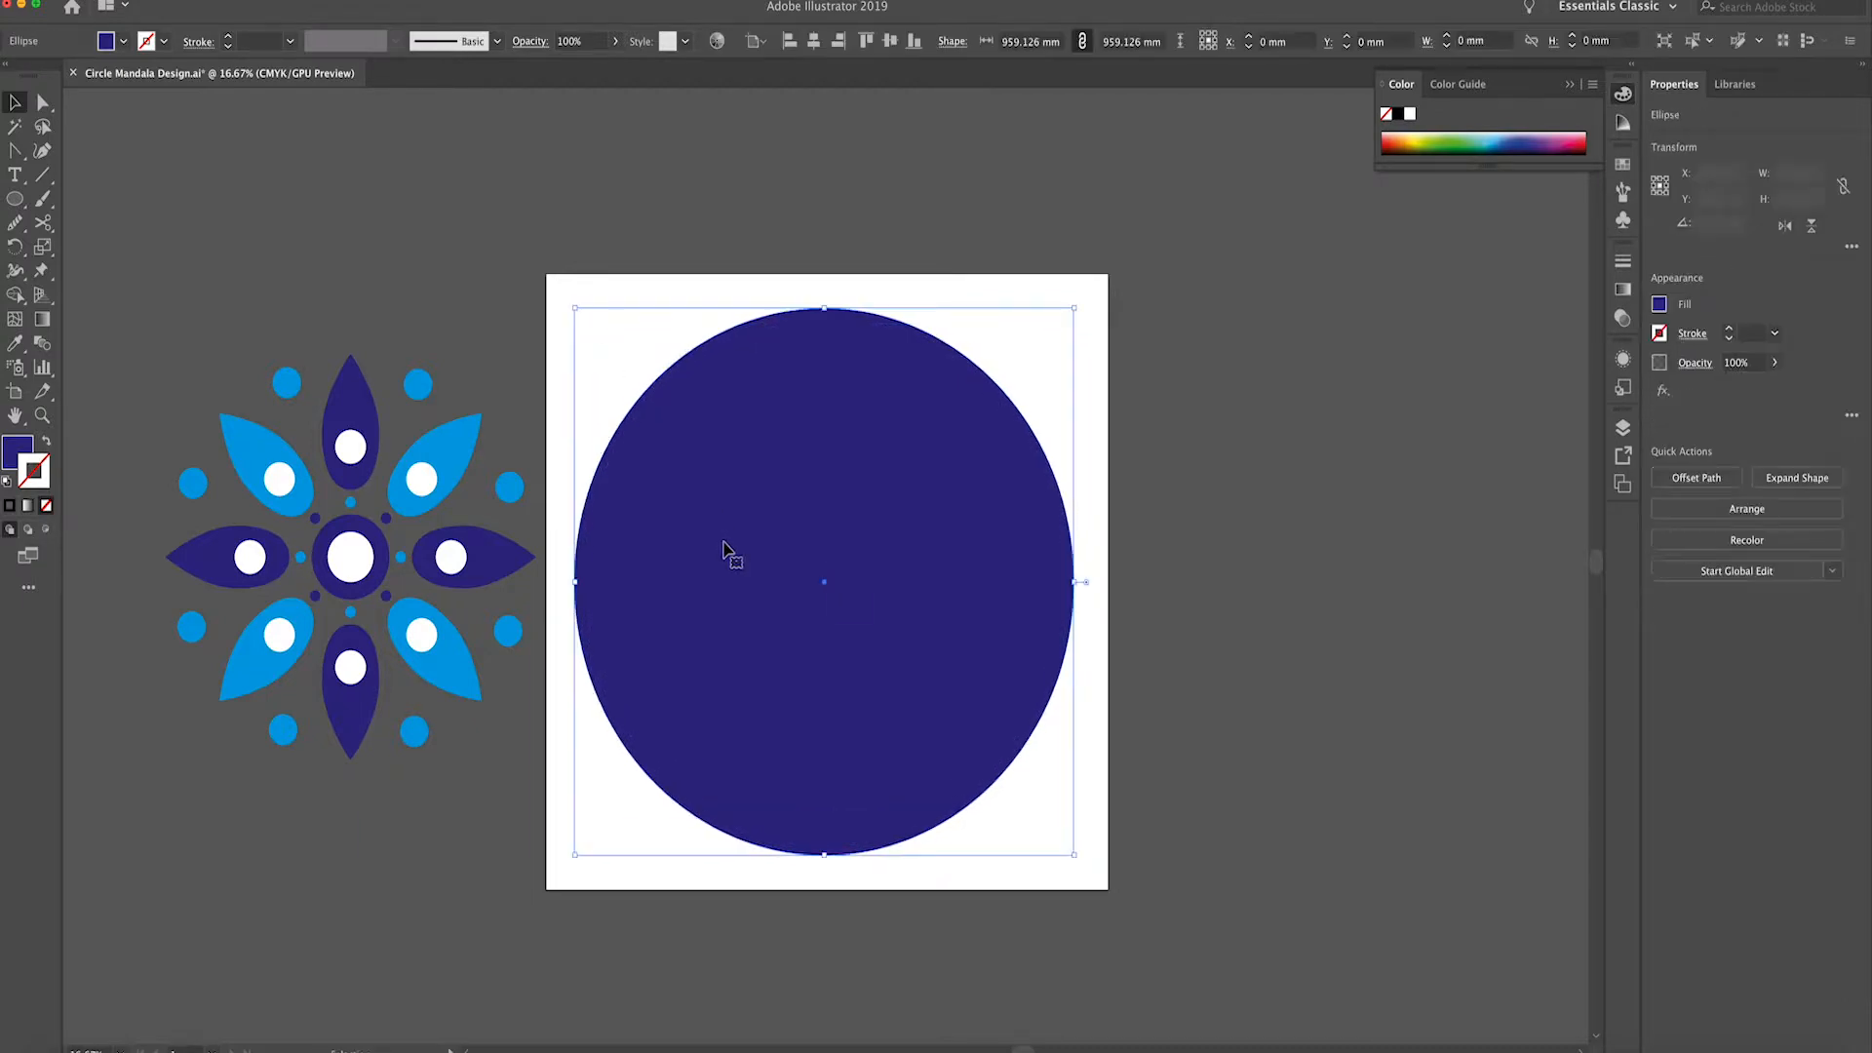
Create an offset path at -25 mm inside the dark blue circle and swap the new path's fill and stroke
click(181, 0)
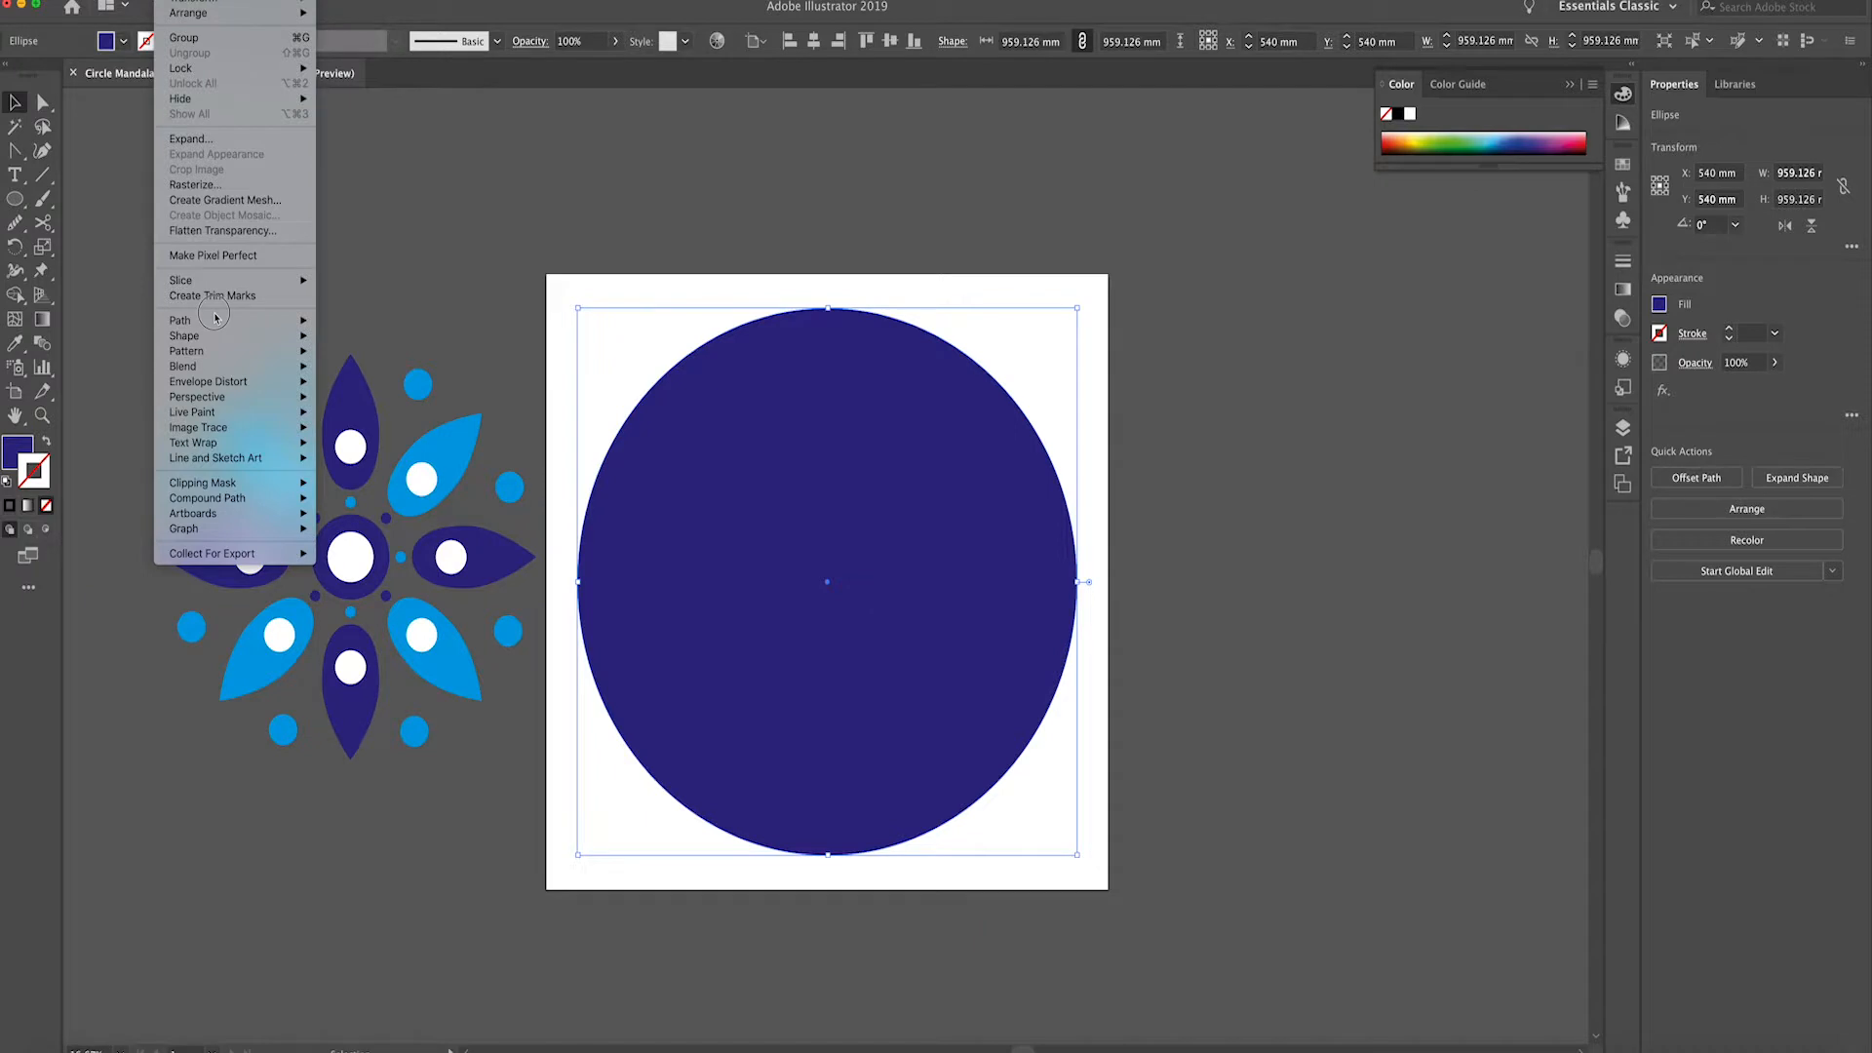
mouse_move(215, 322)
click(345, 376)
text(-20)
click(415, 477)
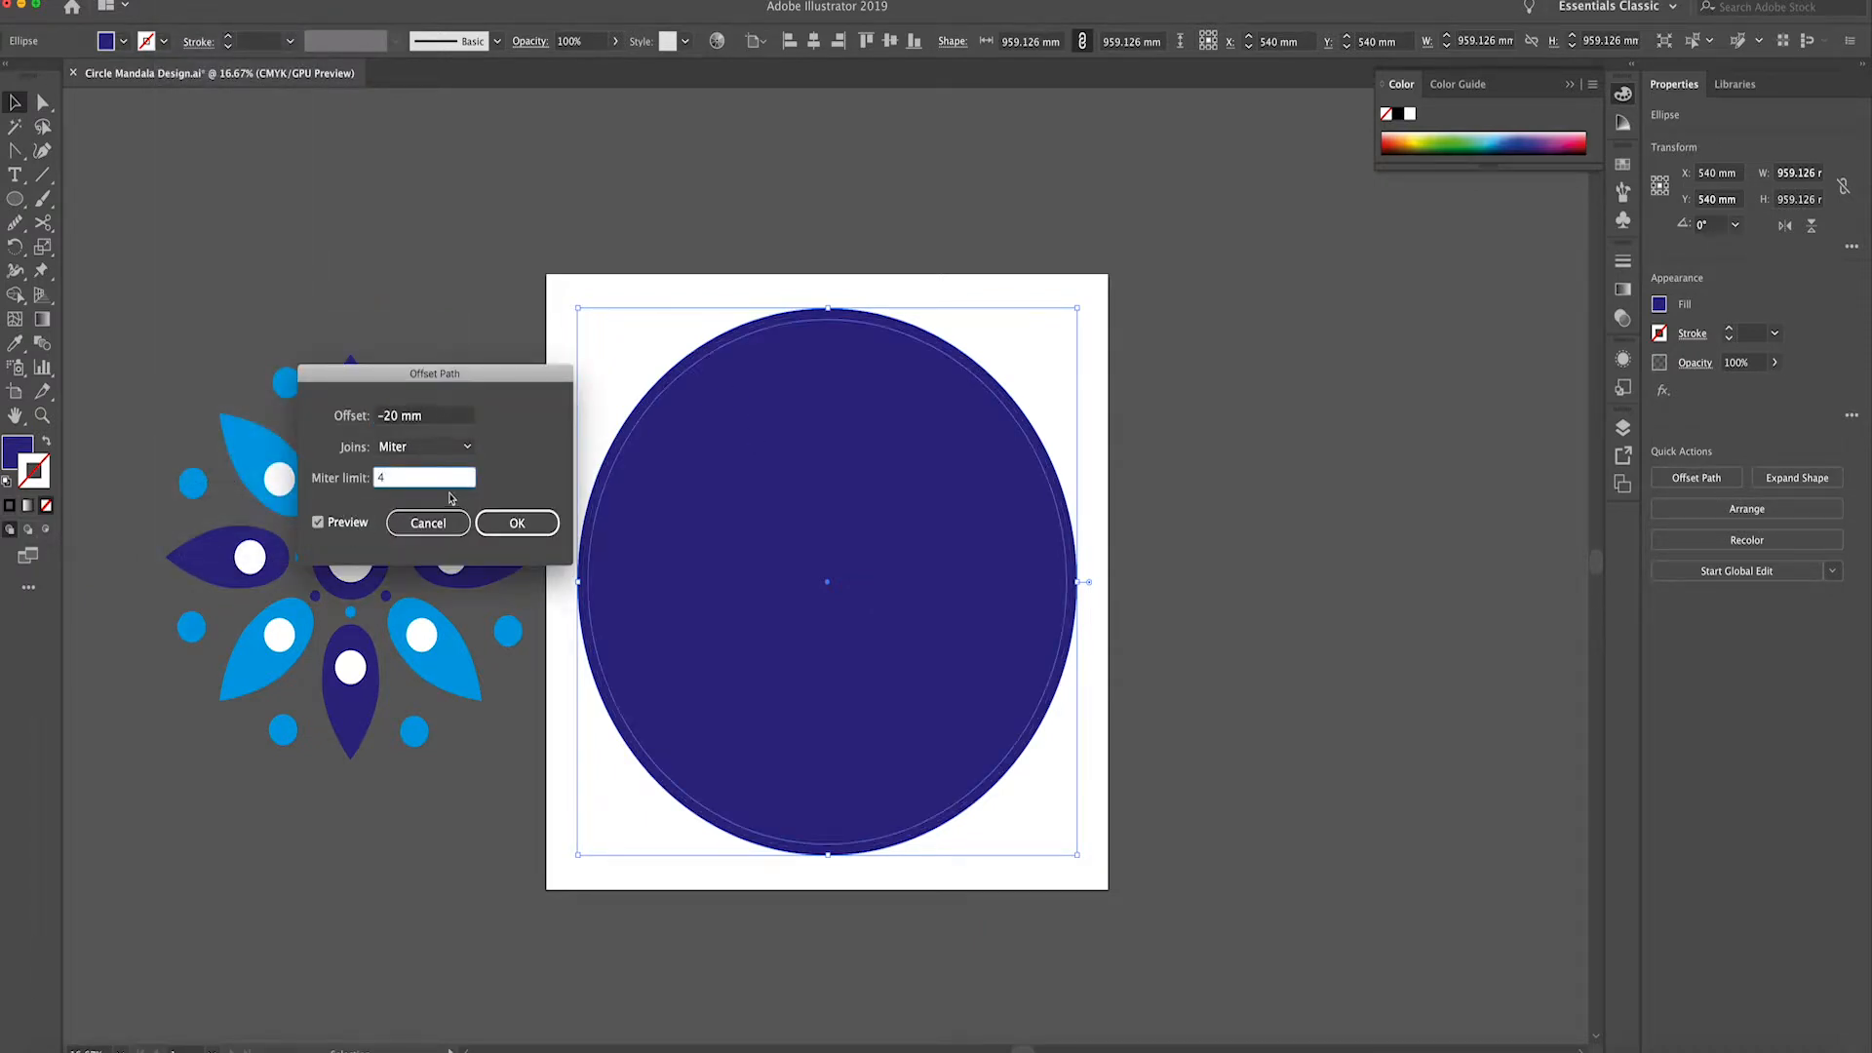
double_click(393, 416)
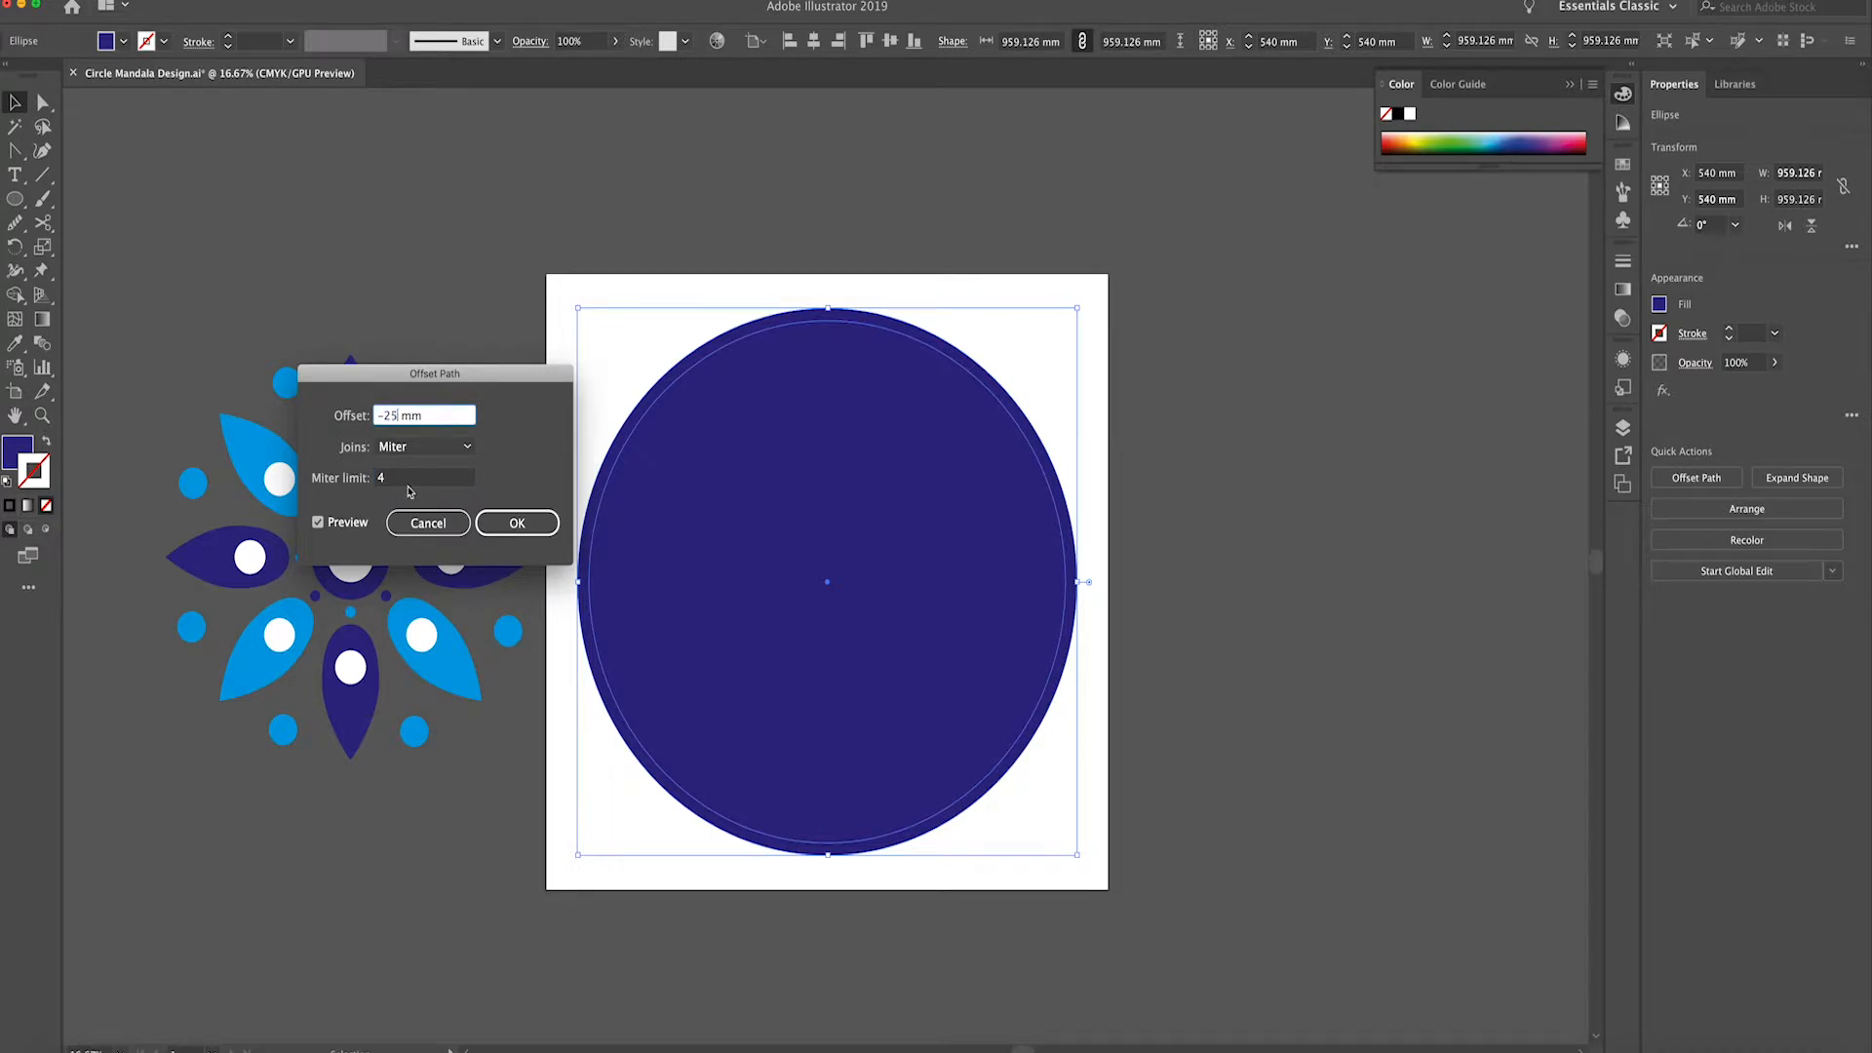
text(-25)
key(Return)
click(45, 443)
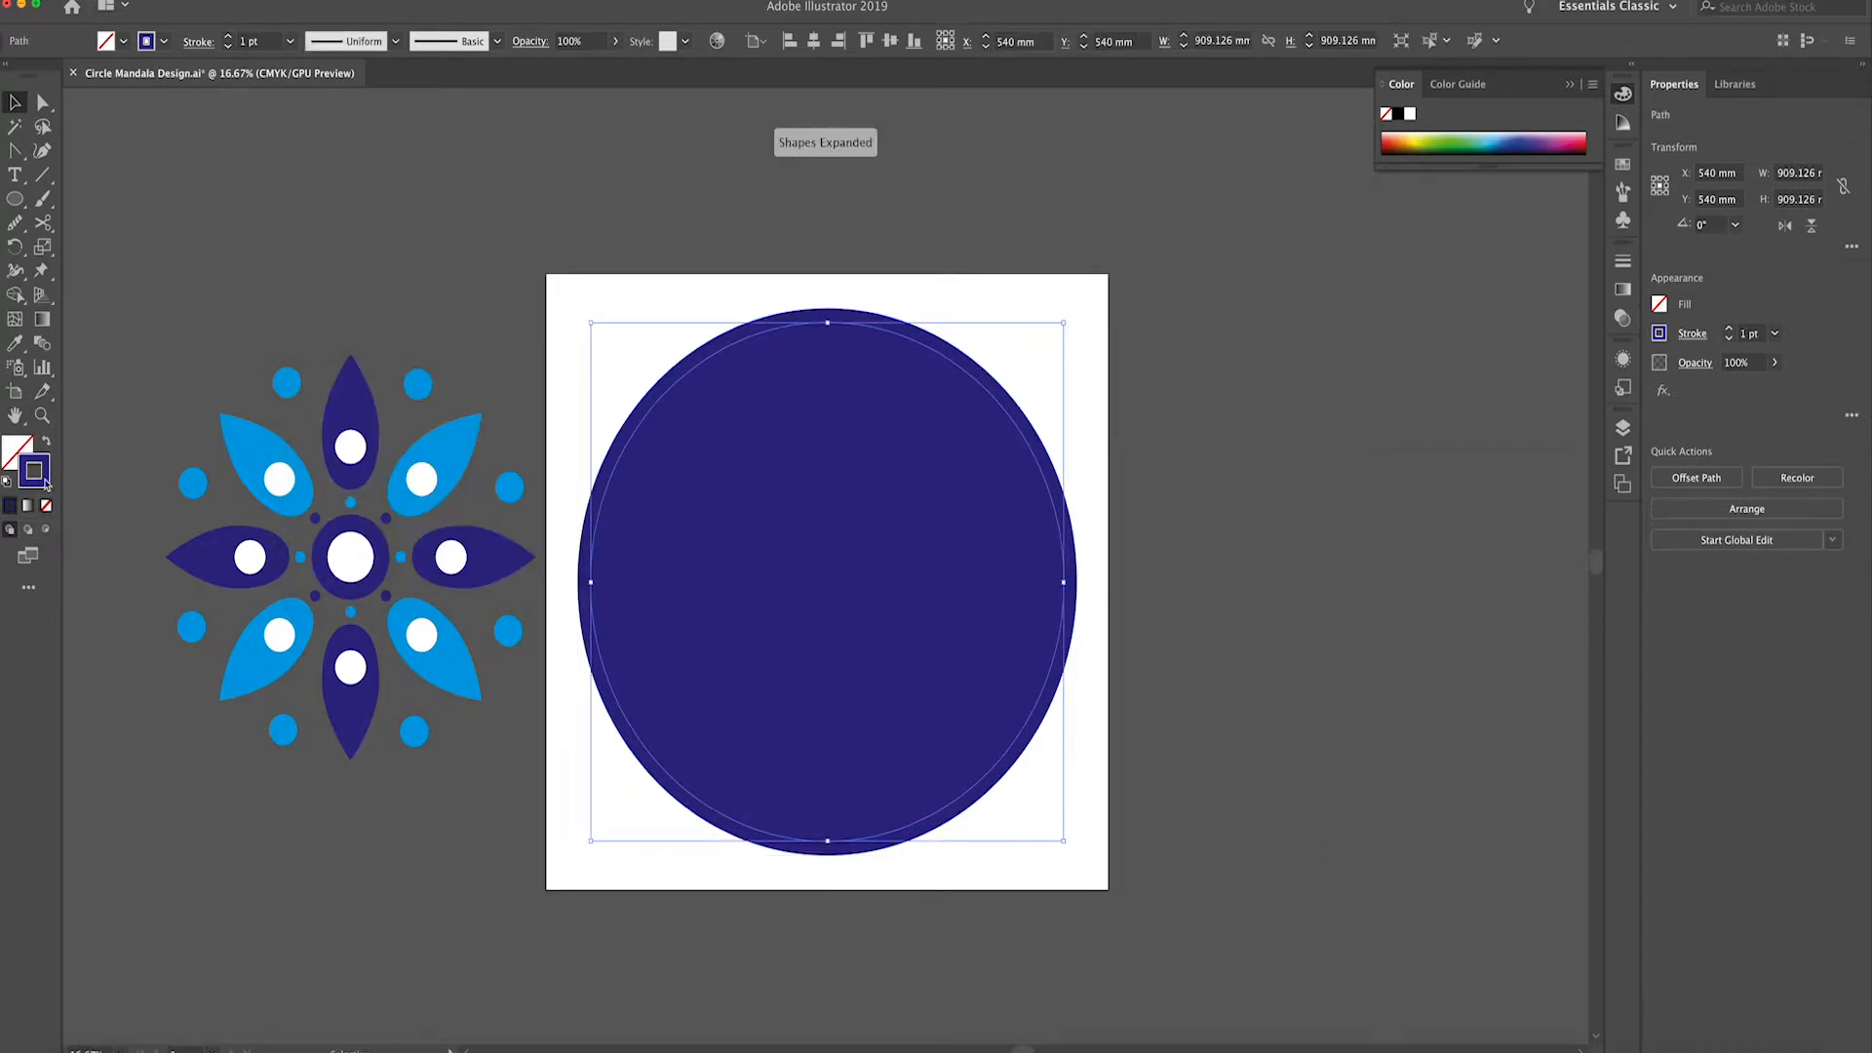
Make the inset ring's stroke white and set its weight to 40 pt
double_click(45, 481)
click(1793, 535)
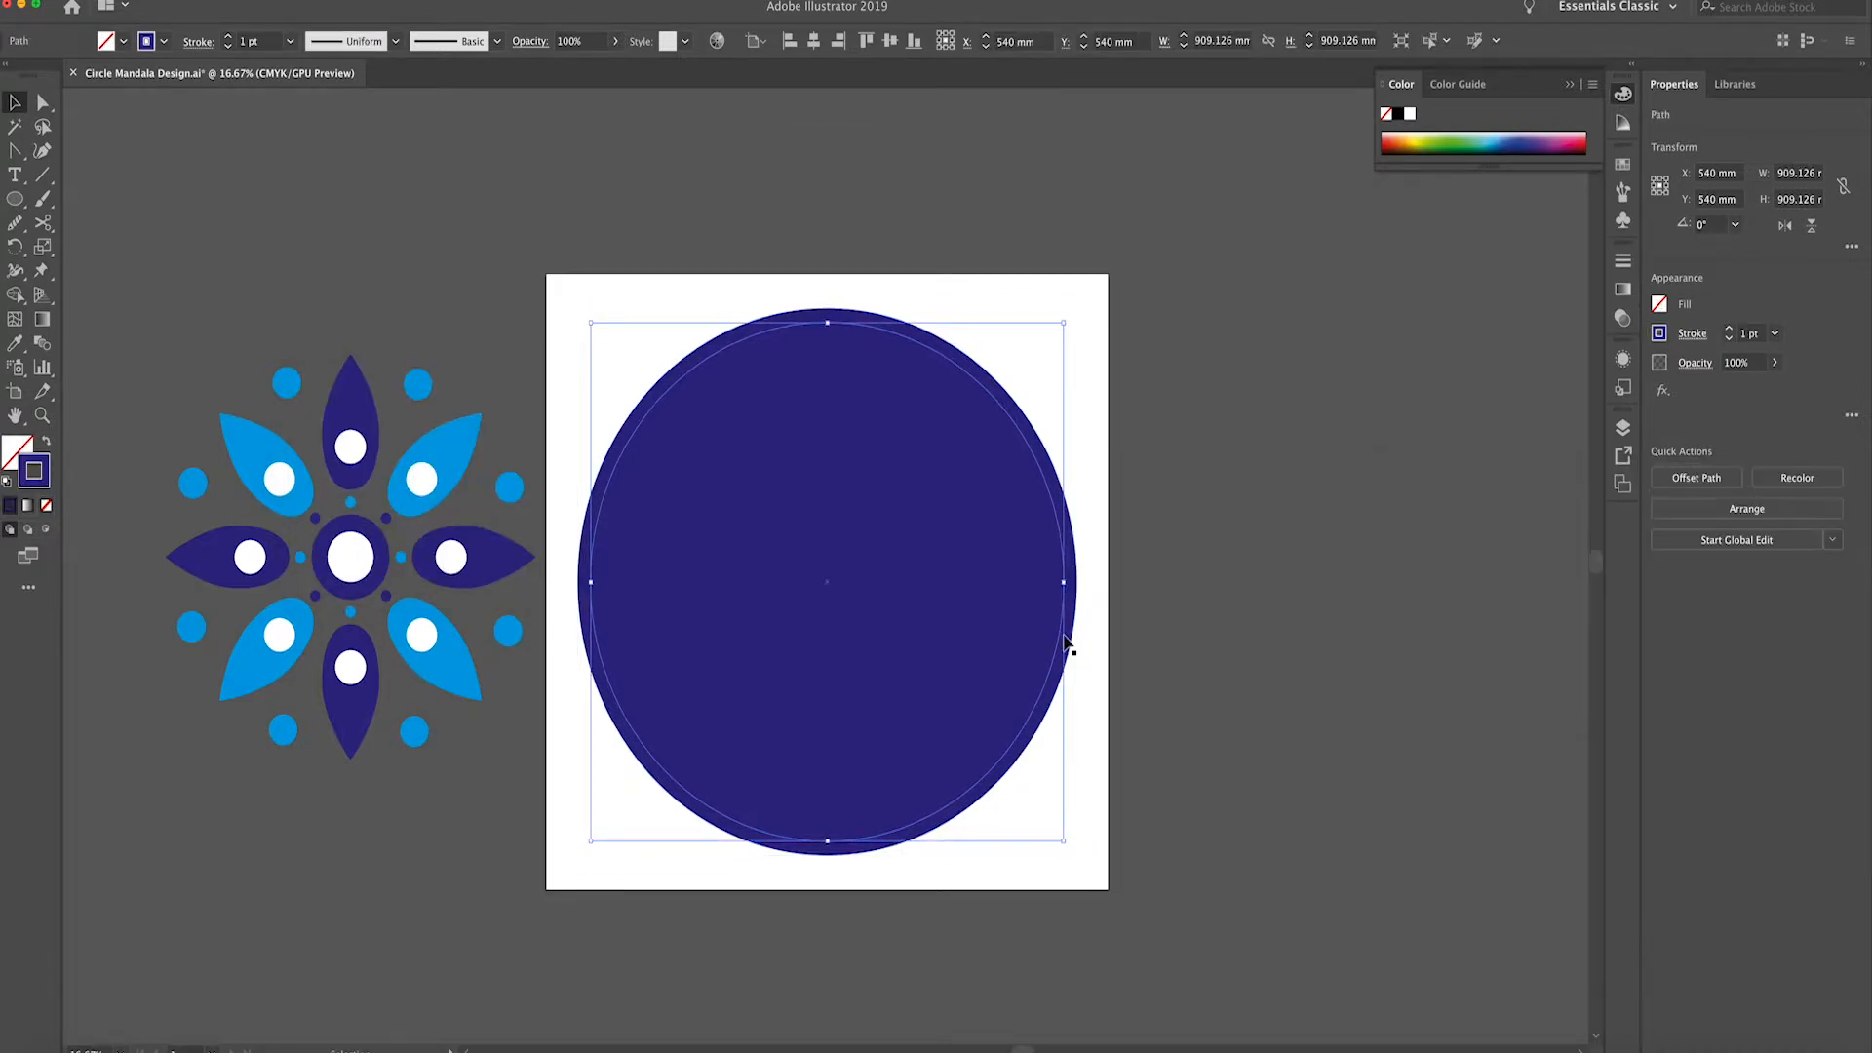
click(1661, 333)
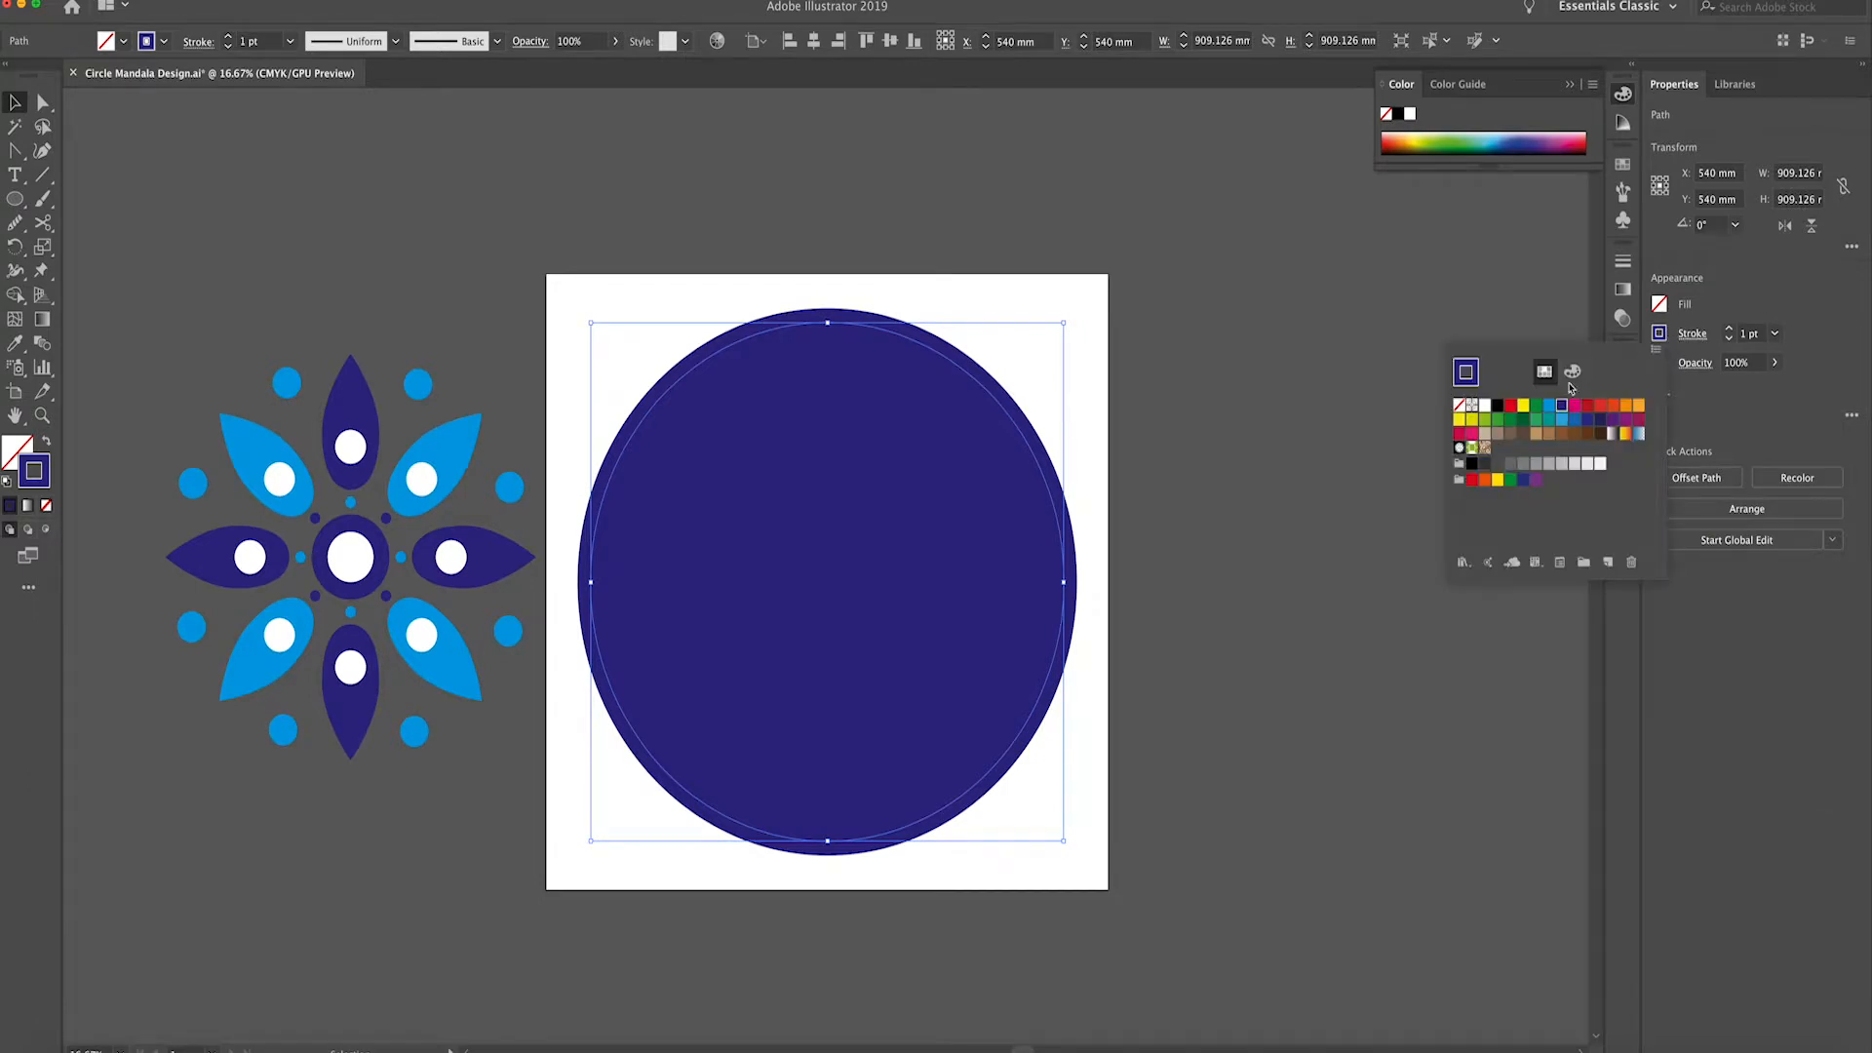
click(1485, 405)
click(1727, 329)
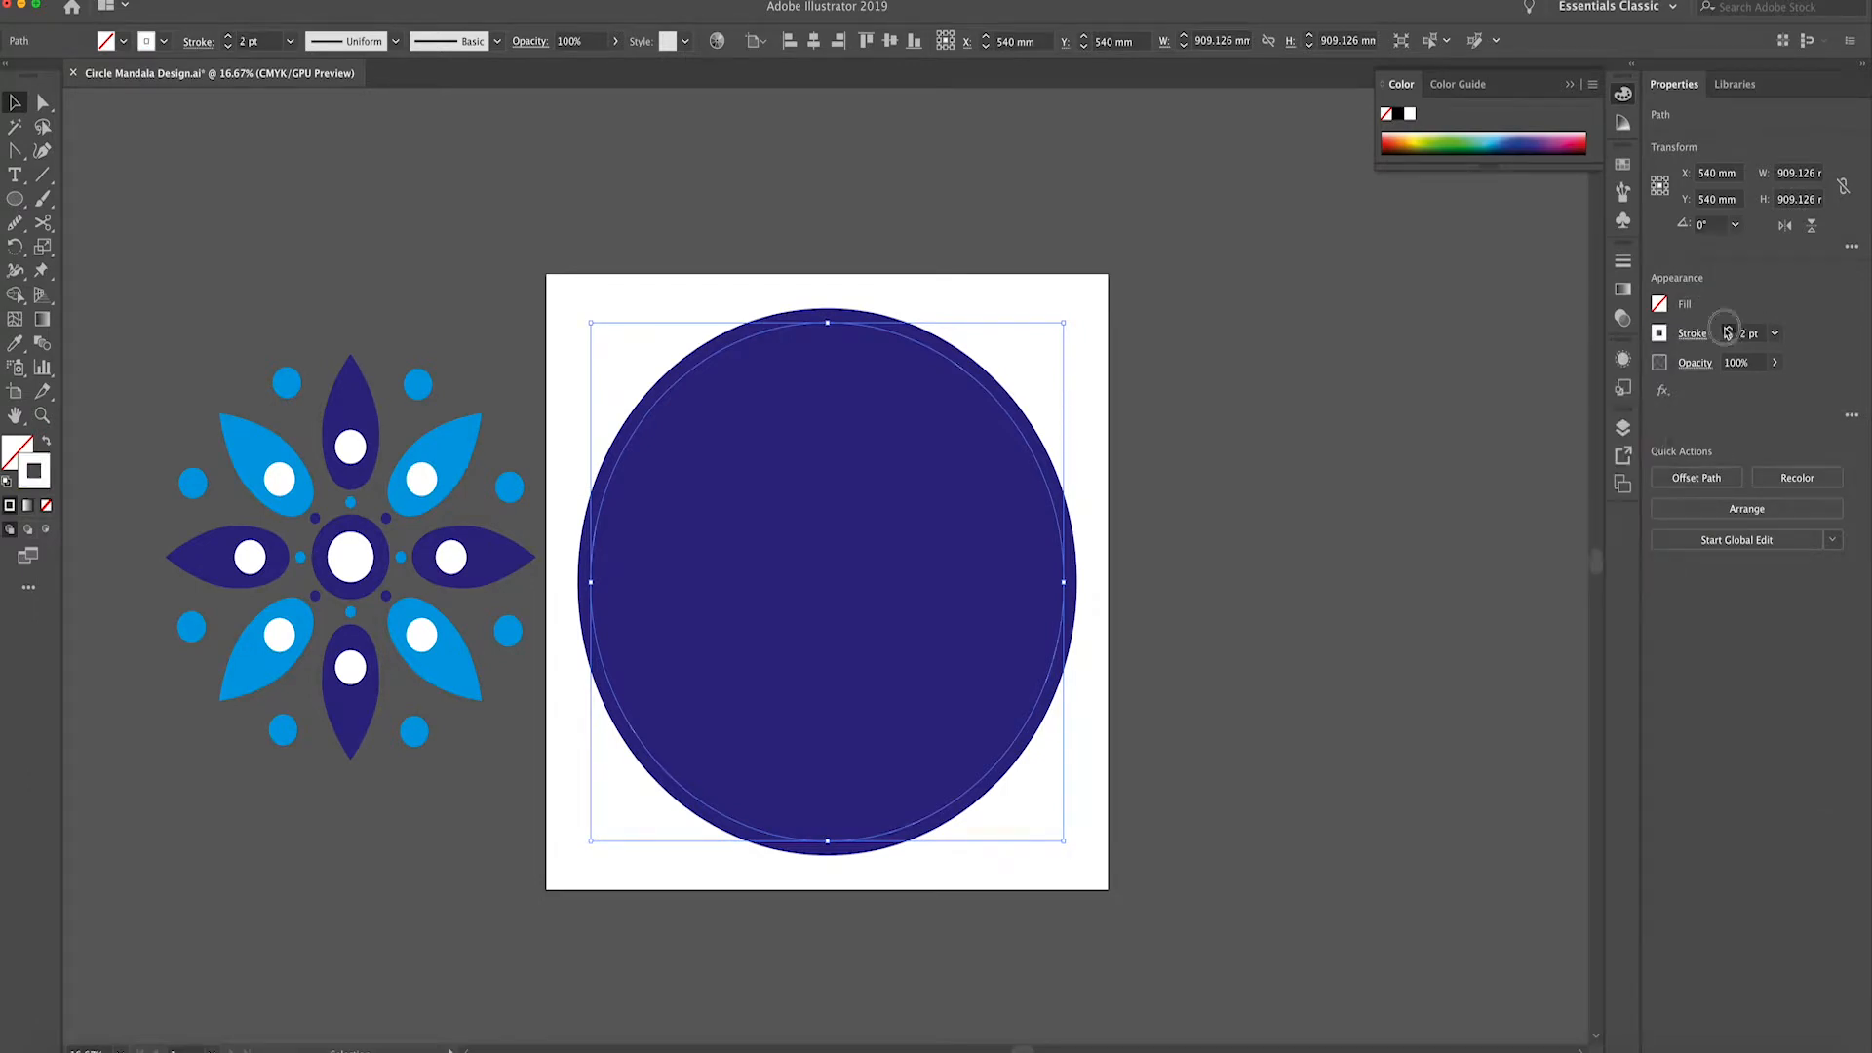
click(1727, 330)
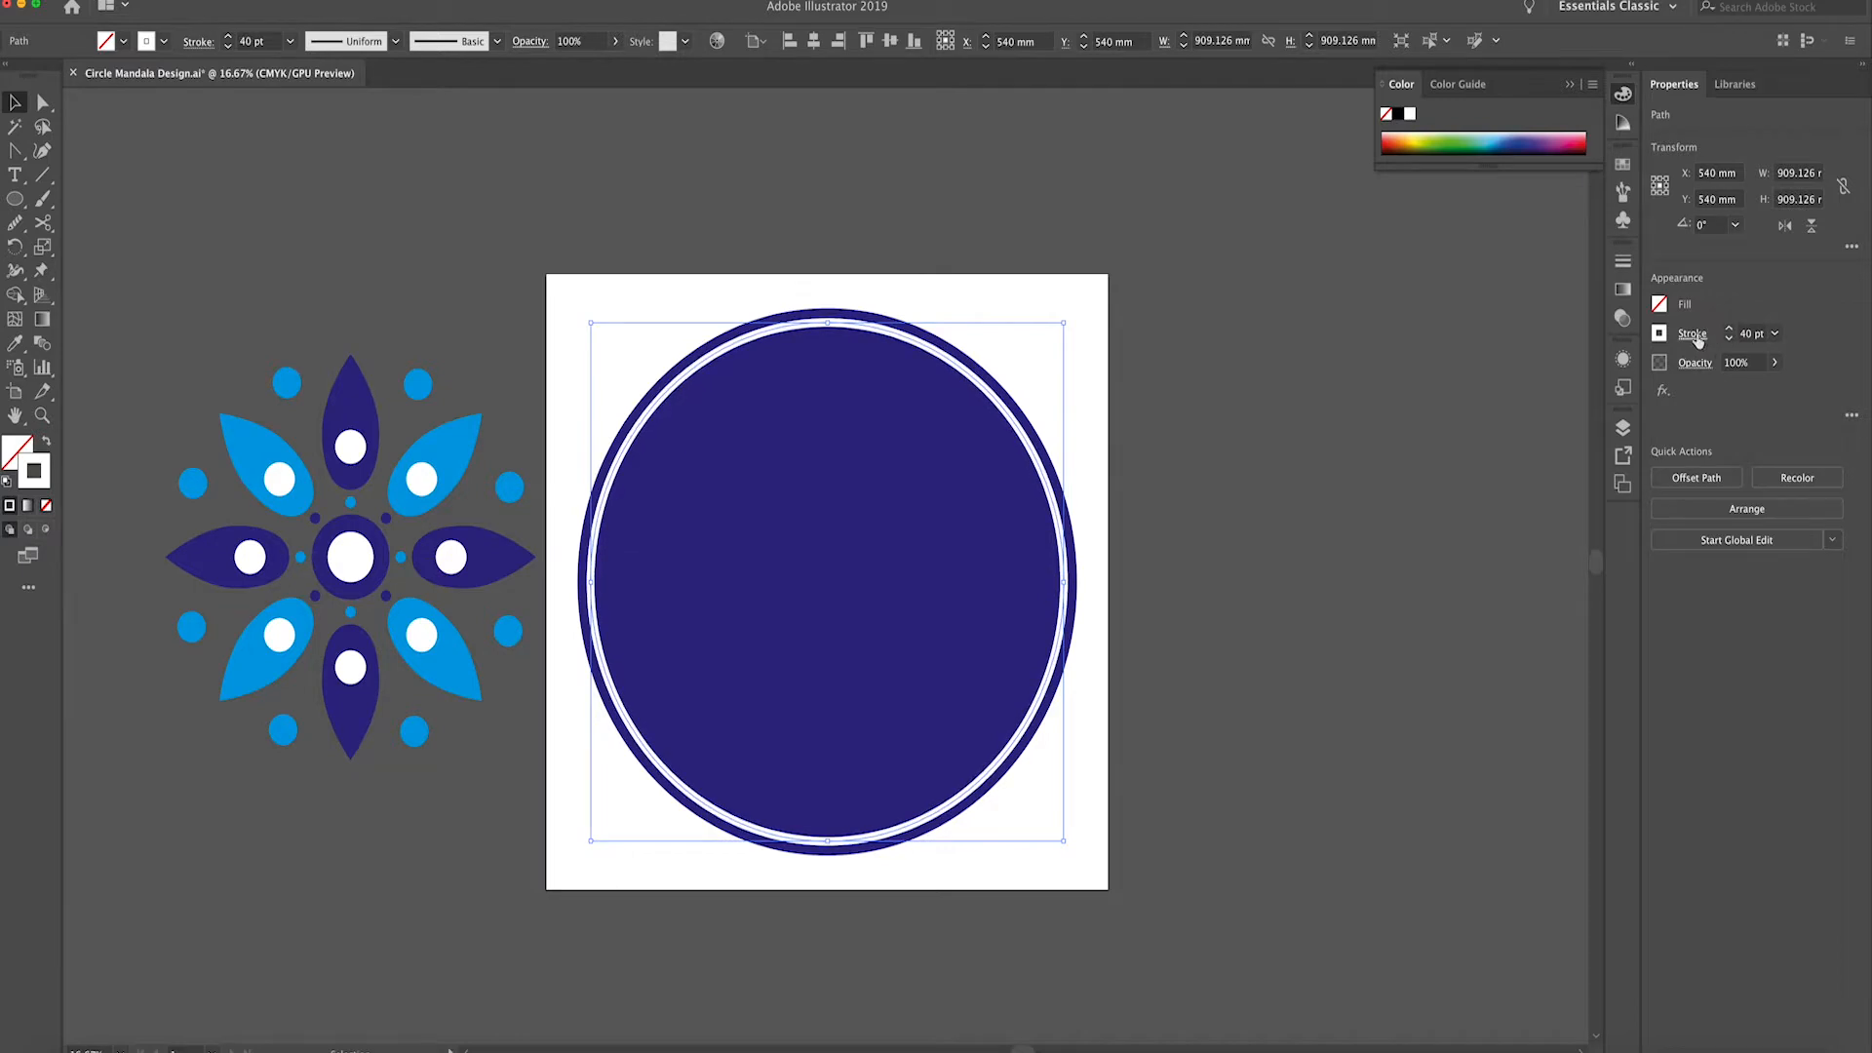
Align the ring's stroke to the inside and make it dashed with round caps and joins, 0 pt dash and 28 pt gap
click(1692, 333)
click(1587, 442)
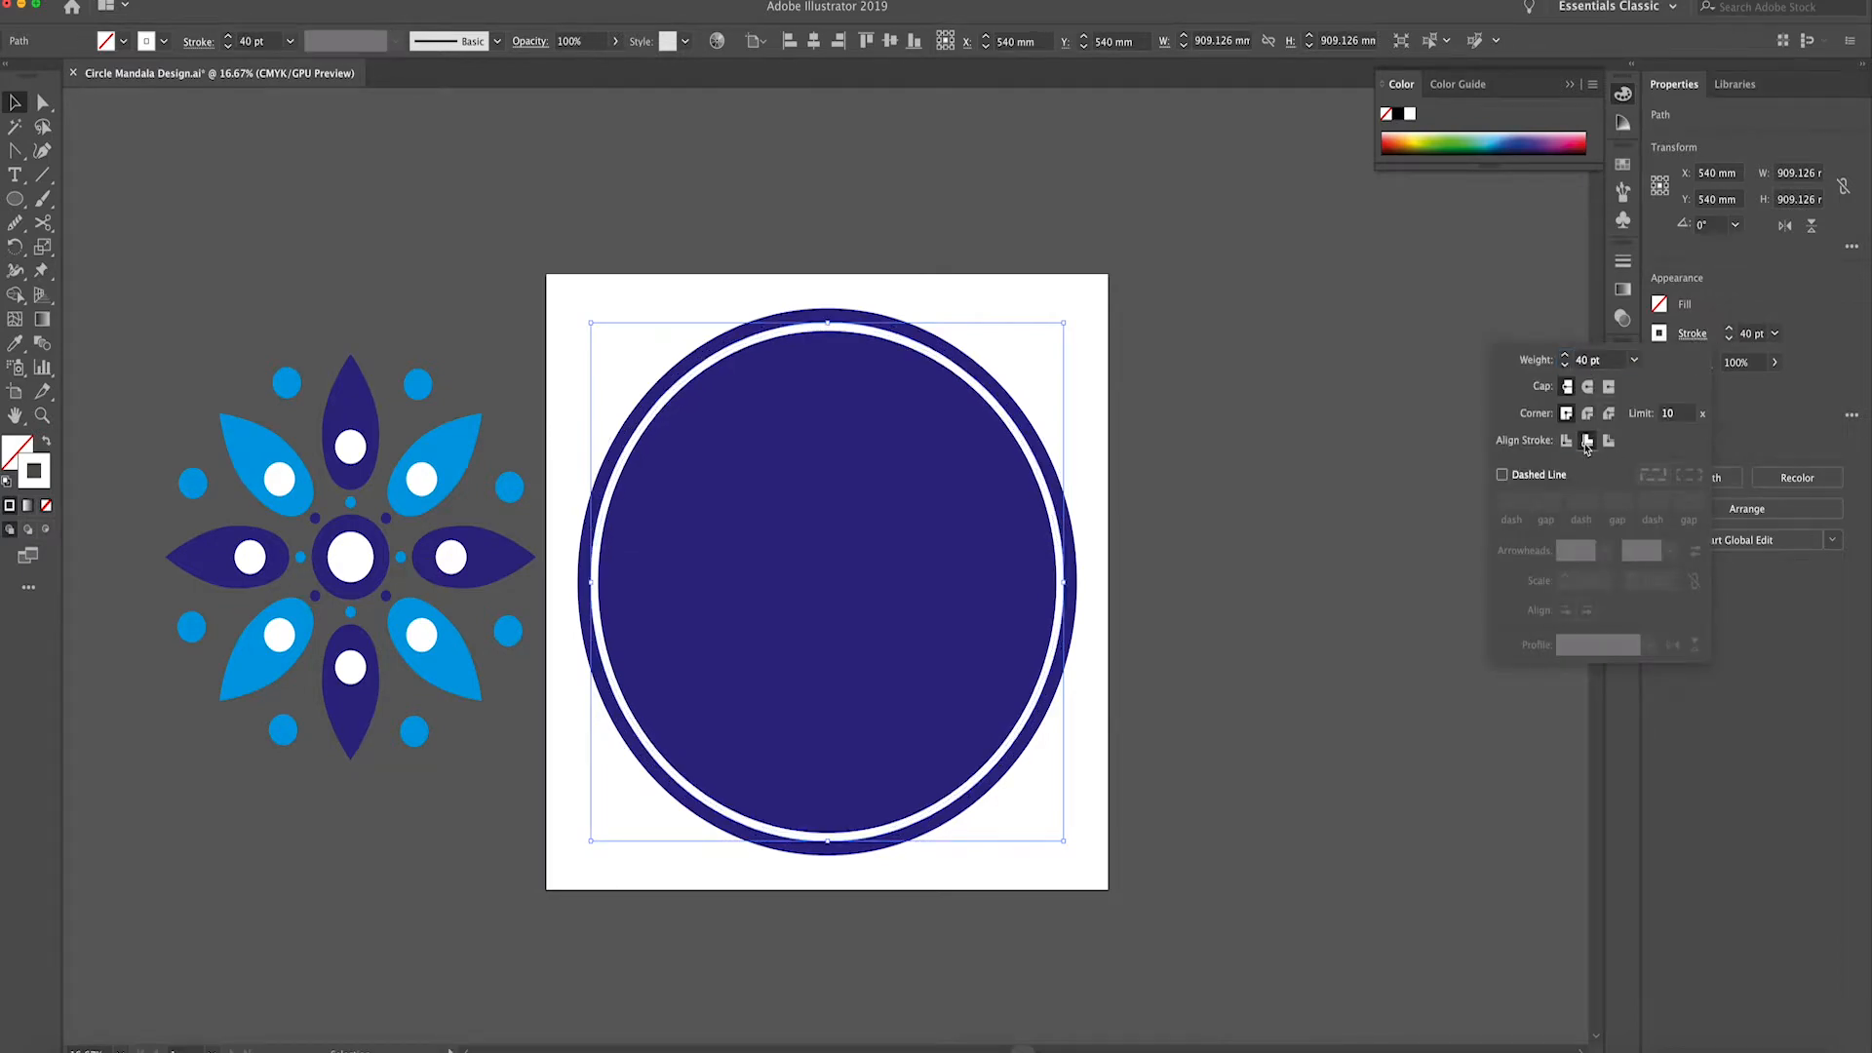
click(1502, 475)
click(1587, 387)
click(1587, 414)
click(1547, 503)
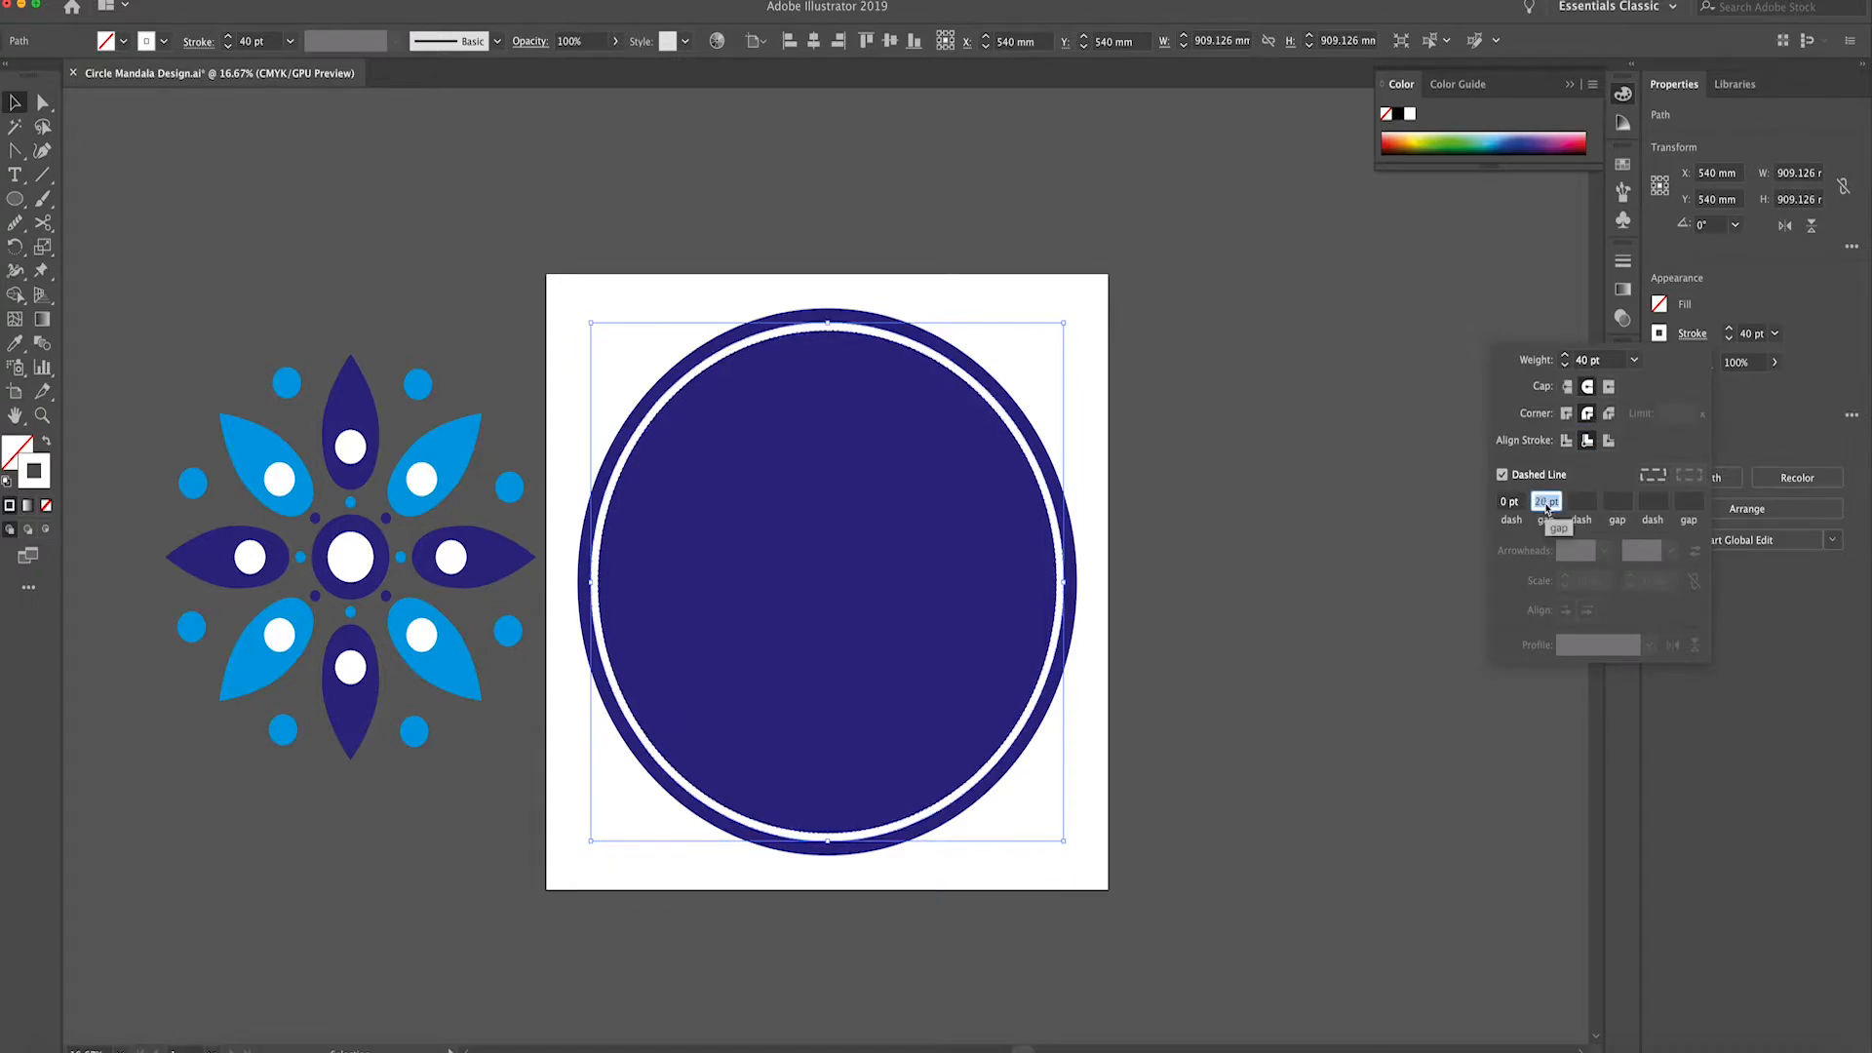
key(Return)
Try centering the ring's dashed stroke on its path
key(super+equal)
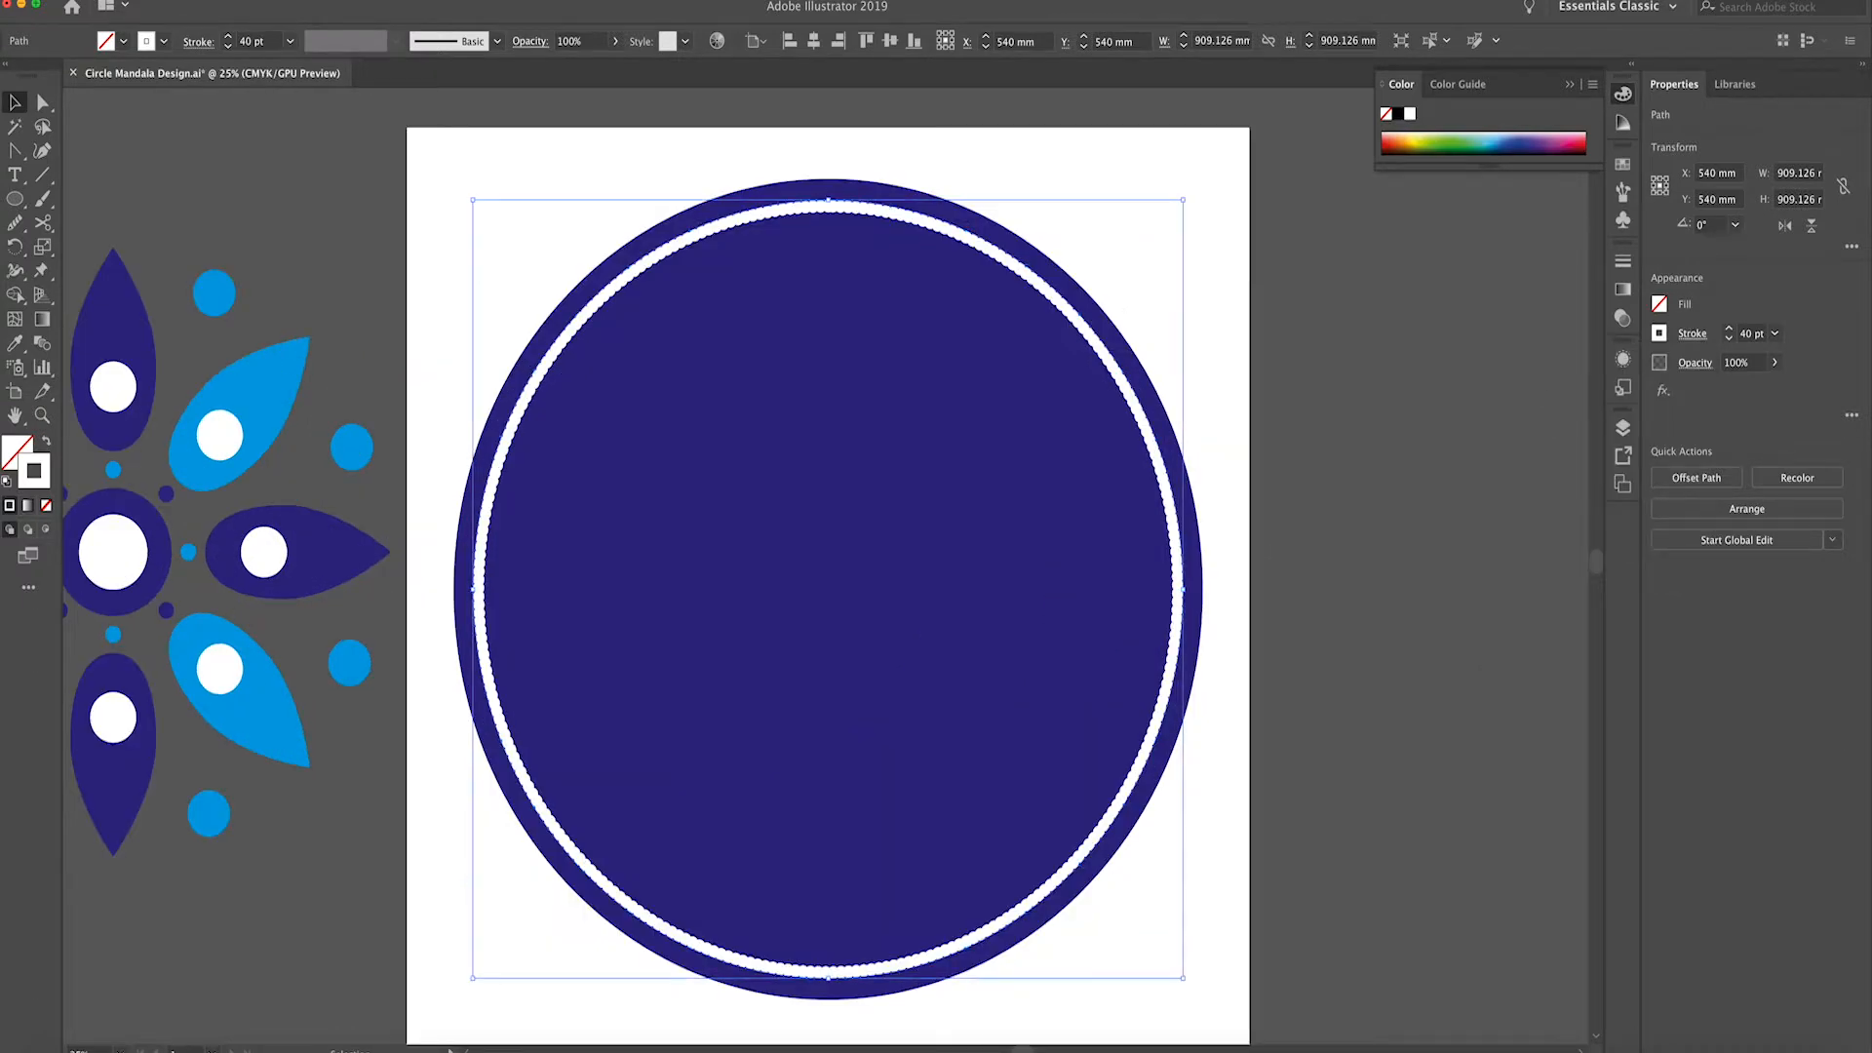
click(1693, 333)
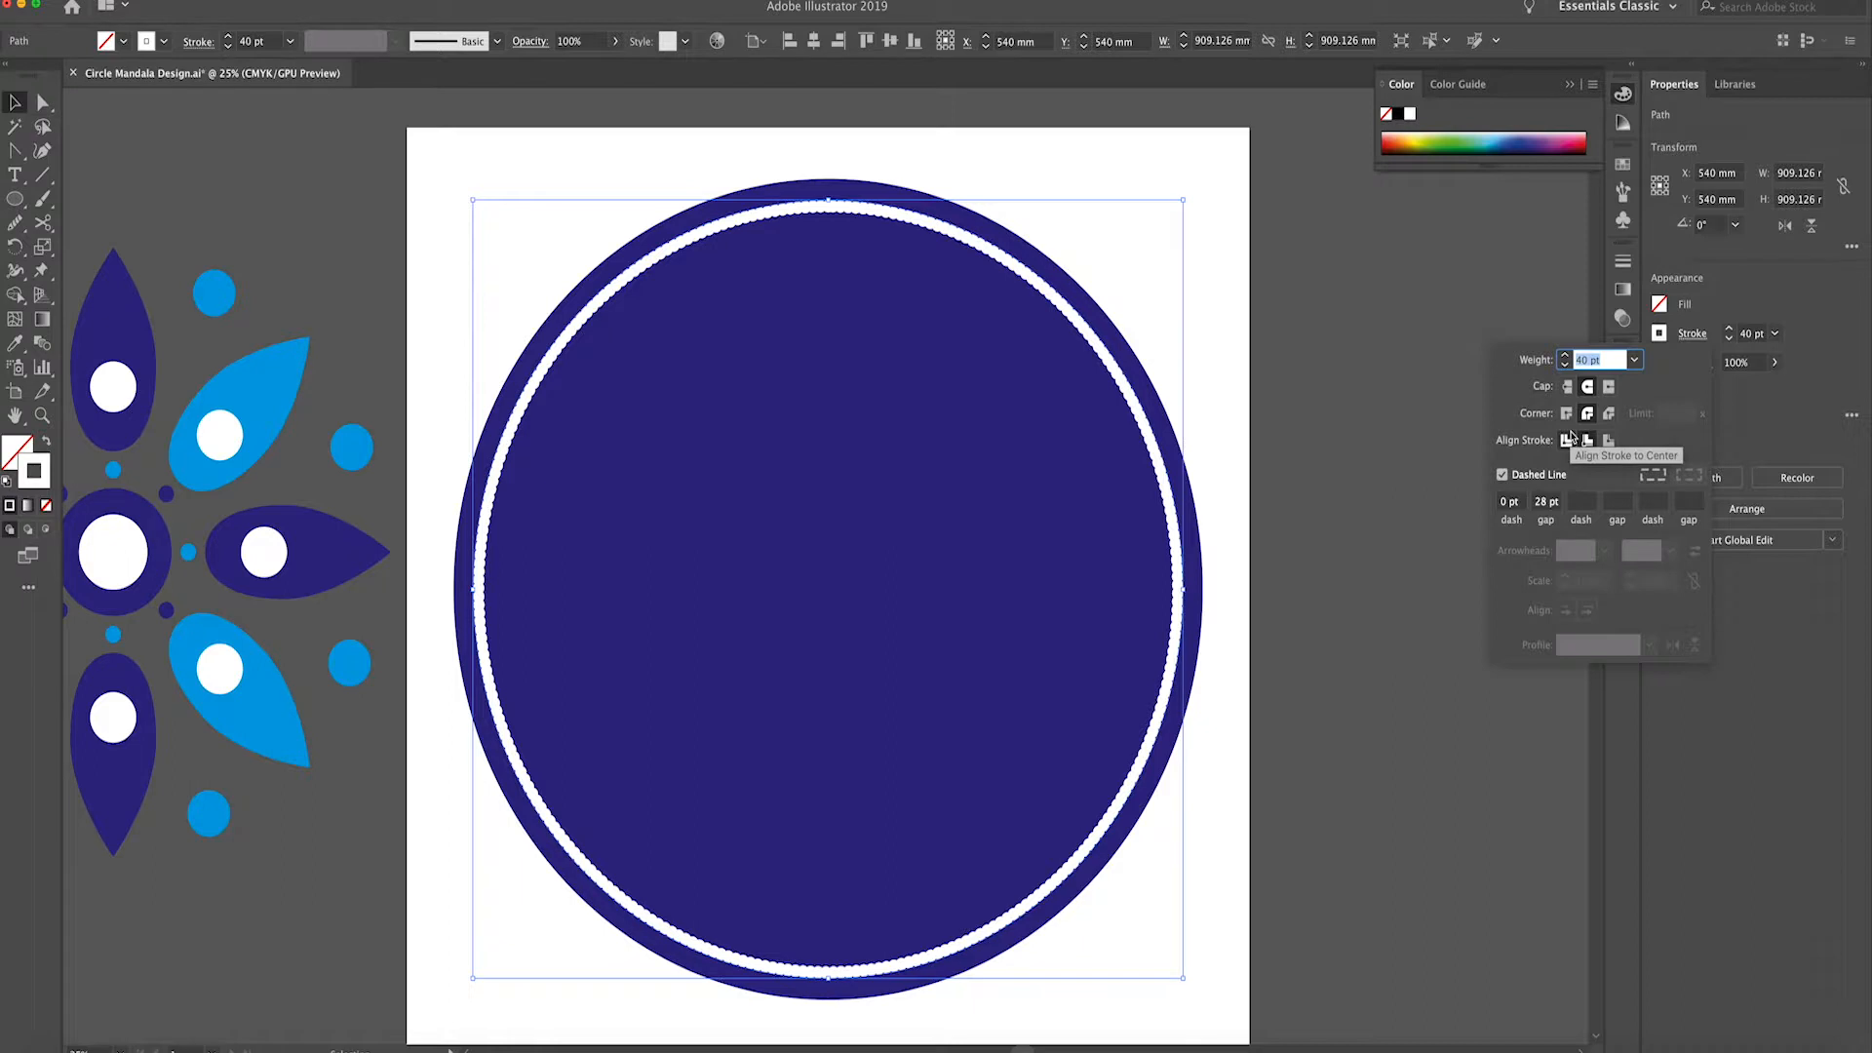
click(1704, 318)
click(1692, 333)
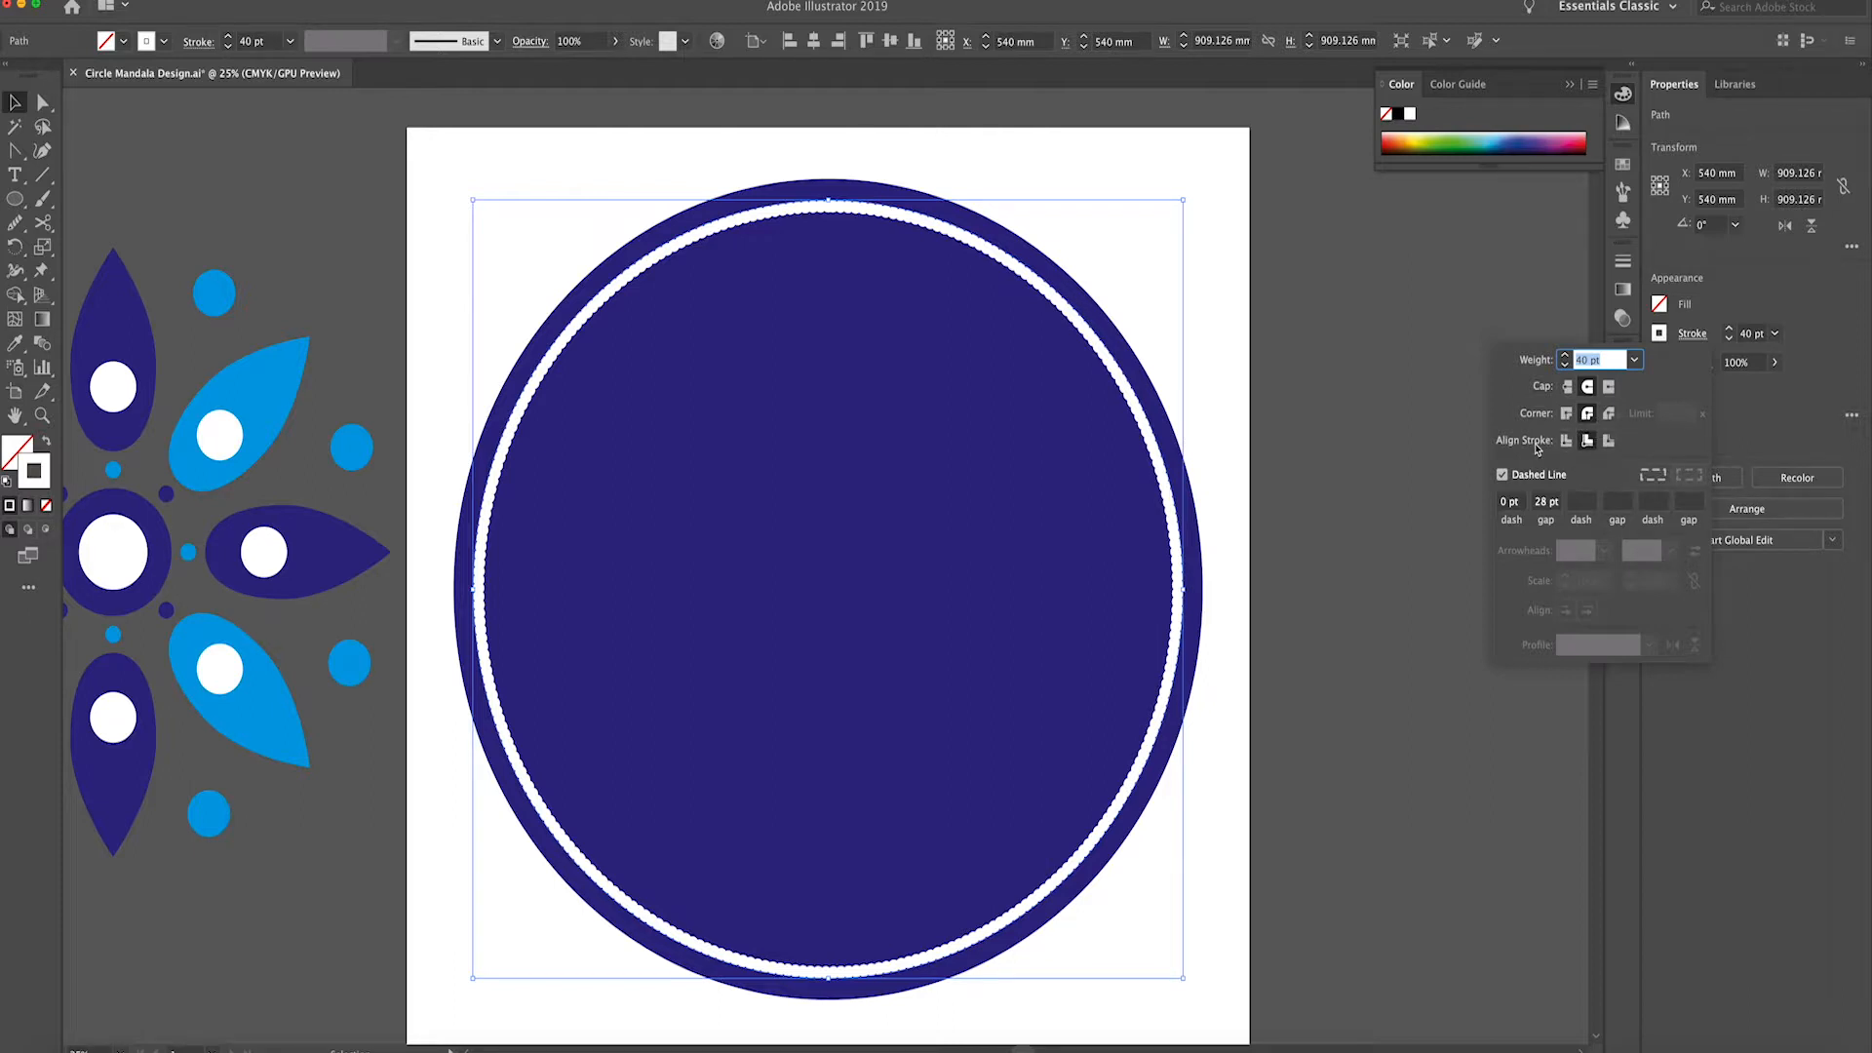
click(1566, 441)
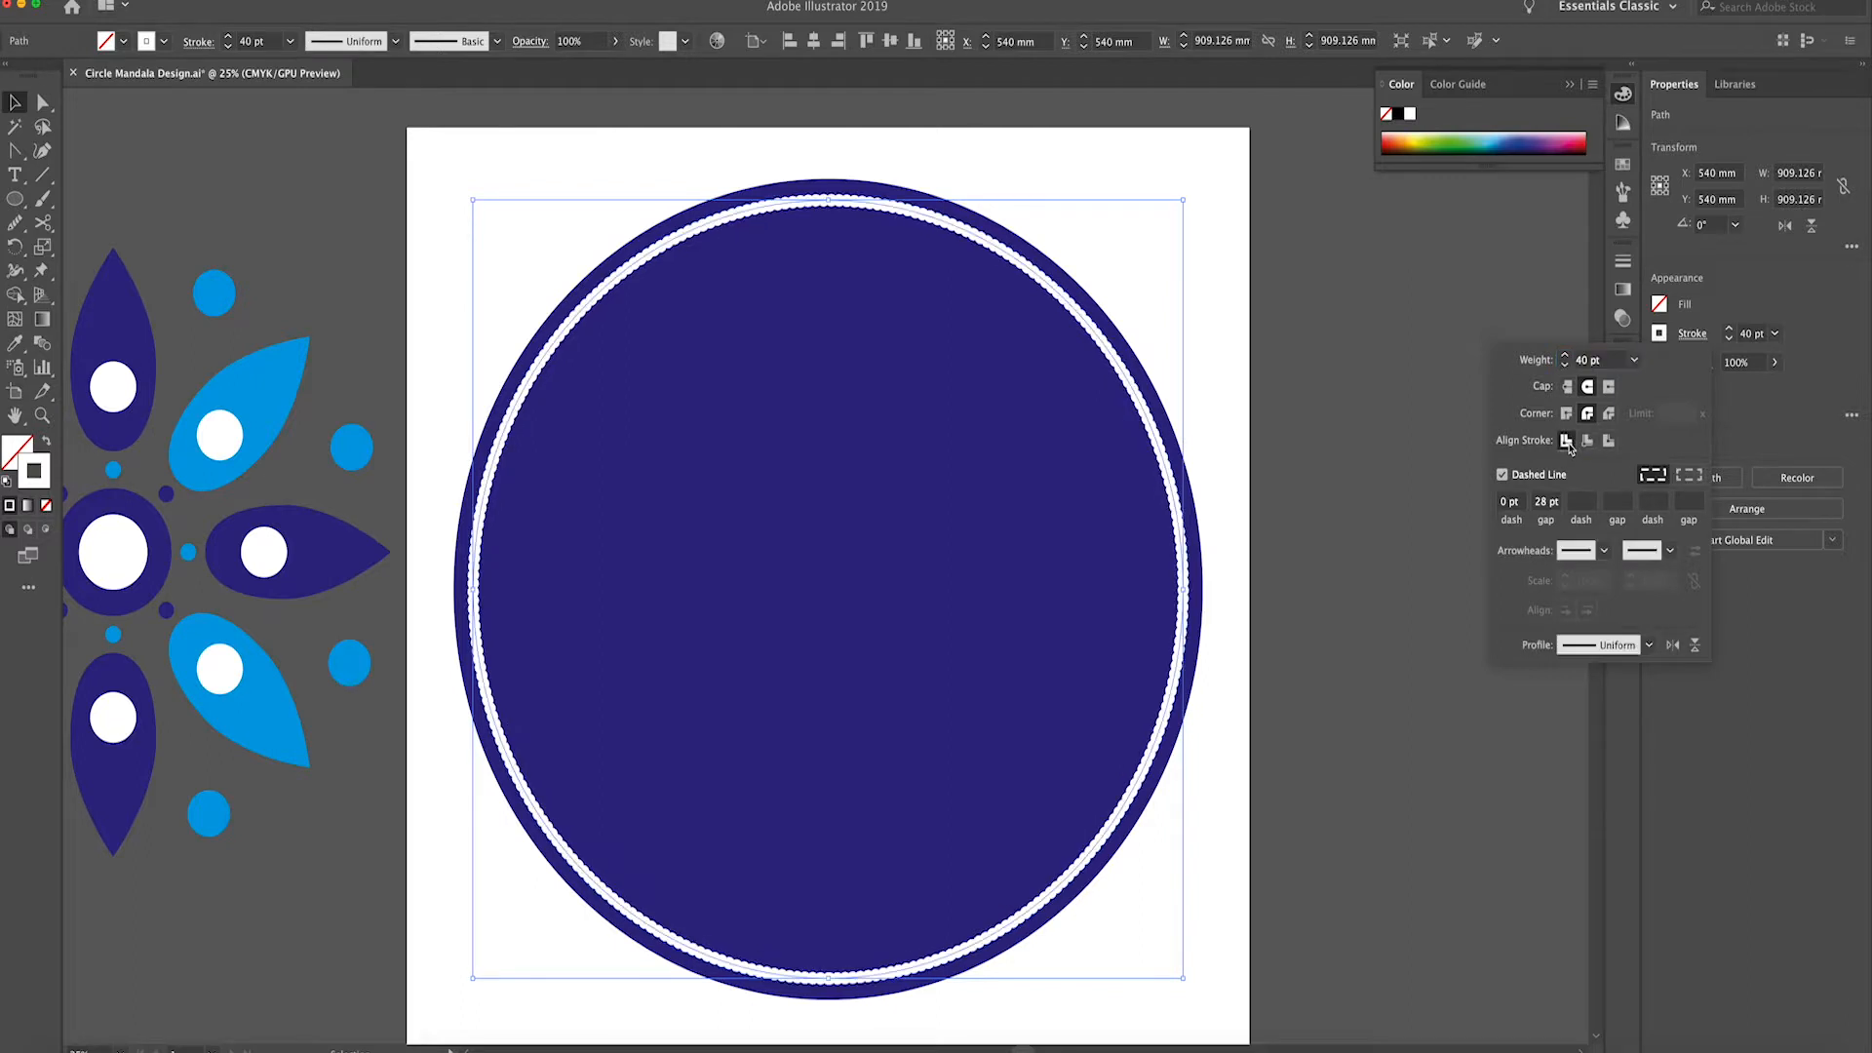
click(1587, 442)
Set the ring's dash gap to 36 pt and align its stroke to the center of the path
click(1541, 502)
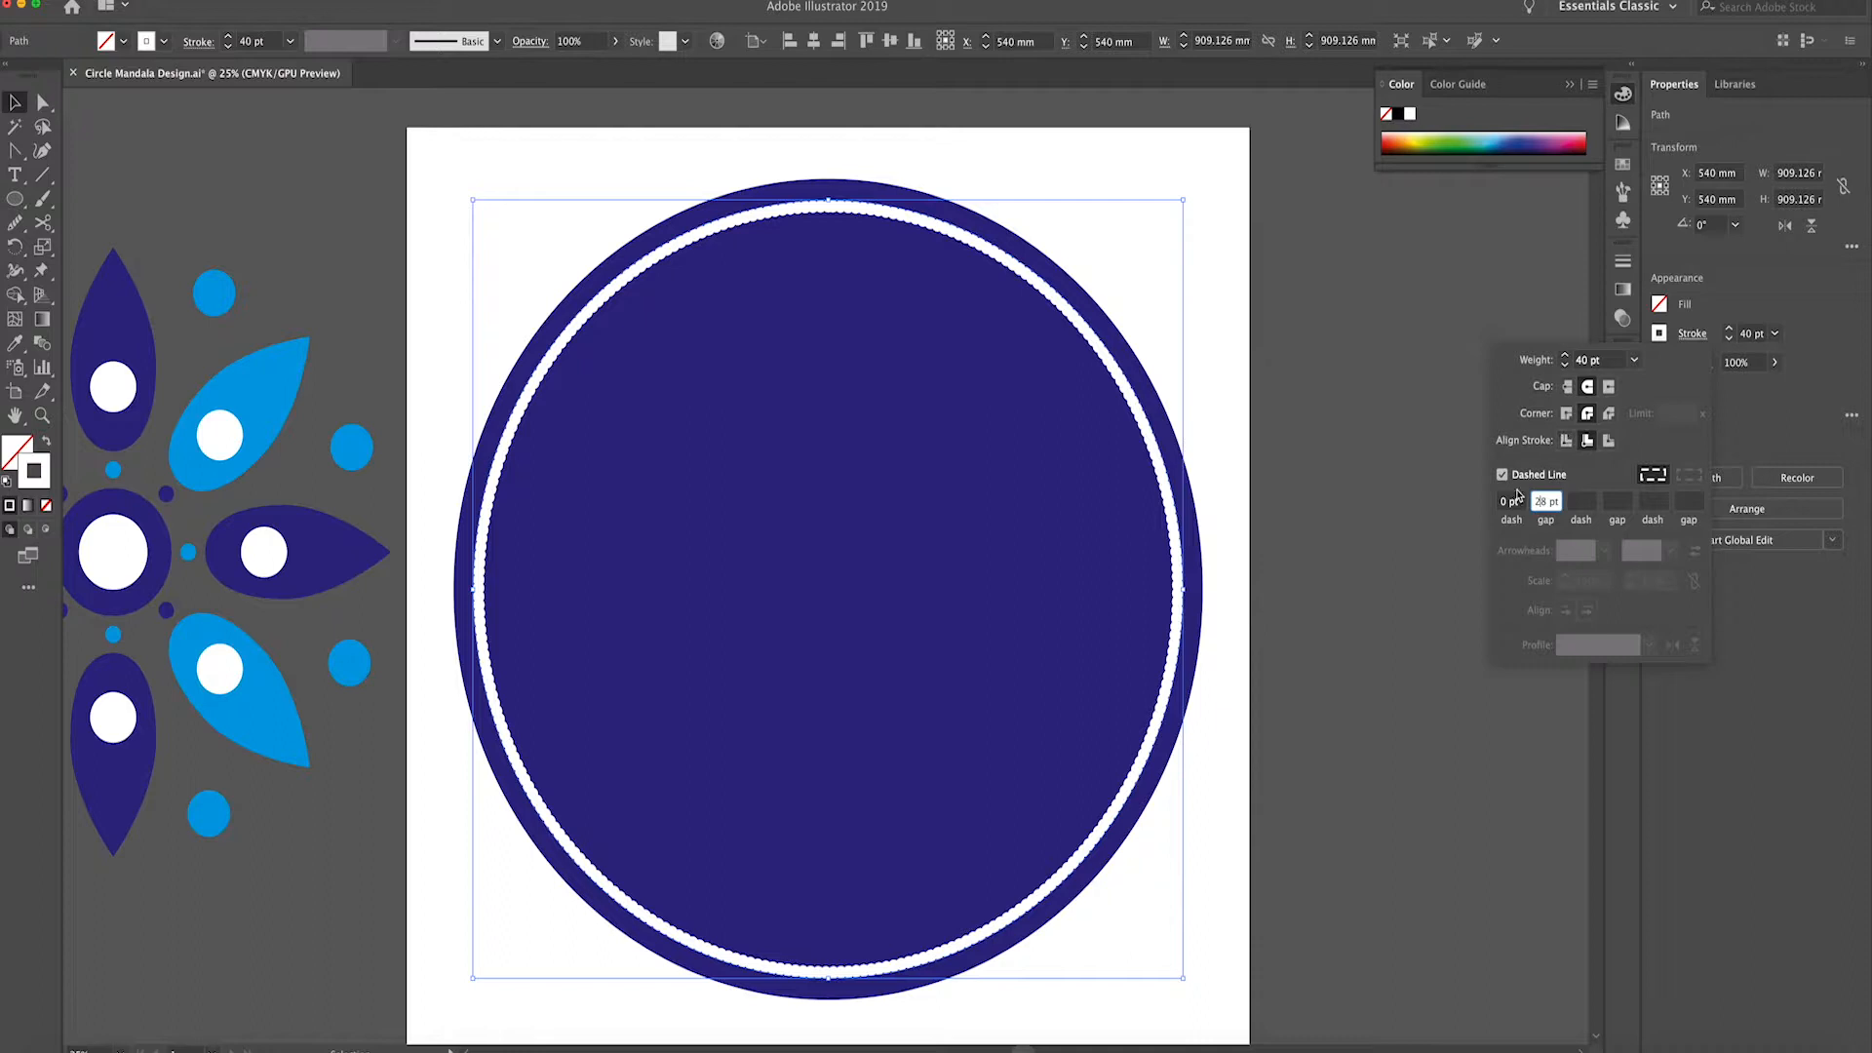
scroll(1540, 501, up, 20)
scroll(1541, 501, down, 12)
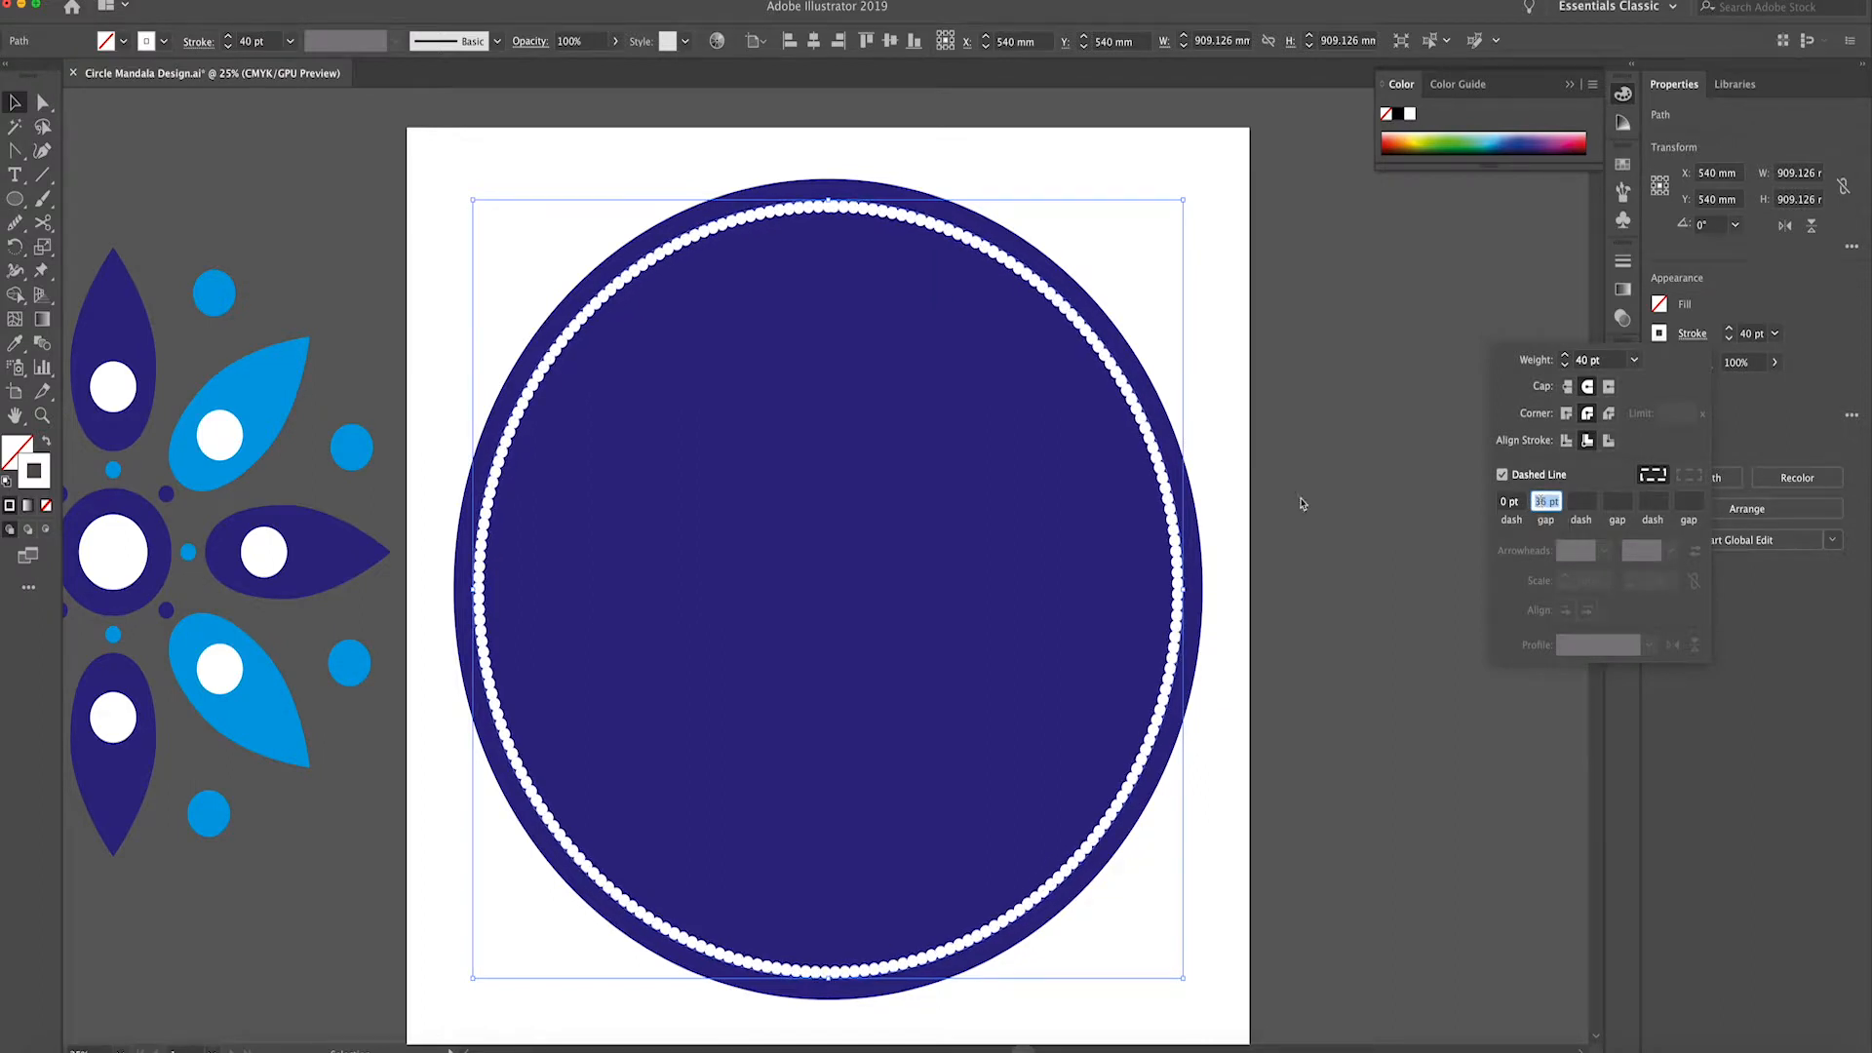
scroll(1151, 492, up, 5)
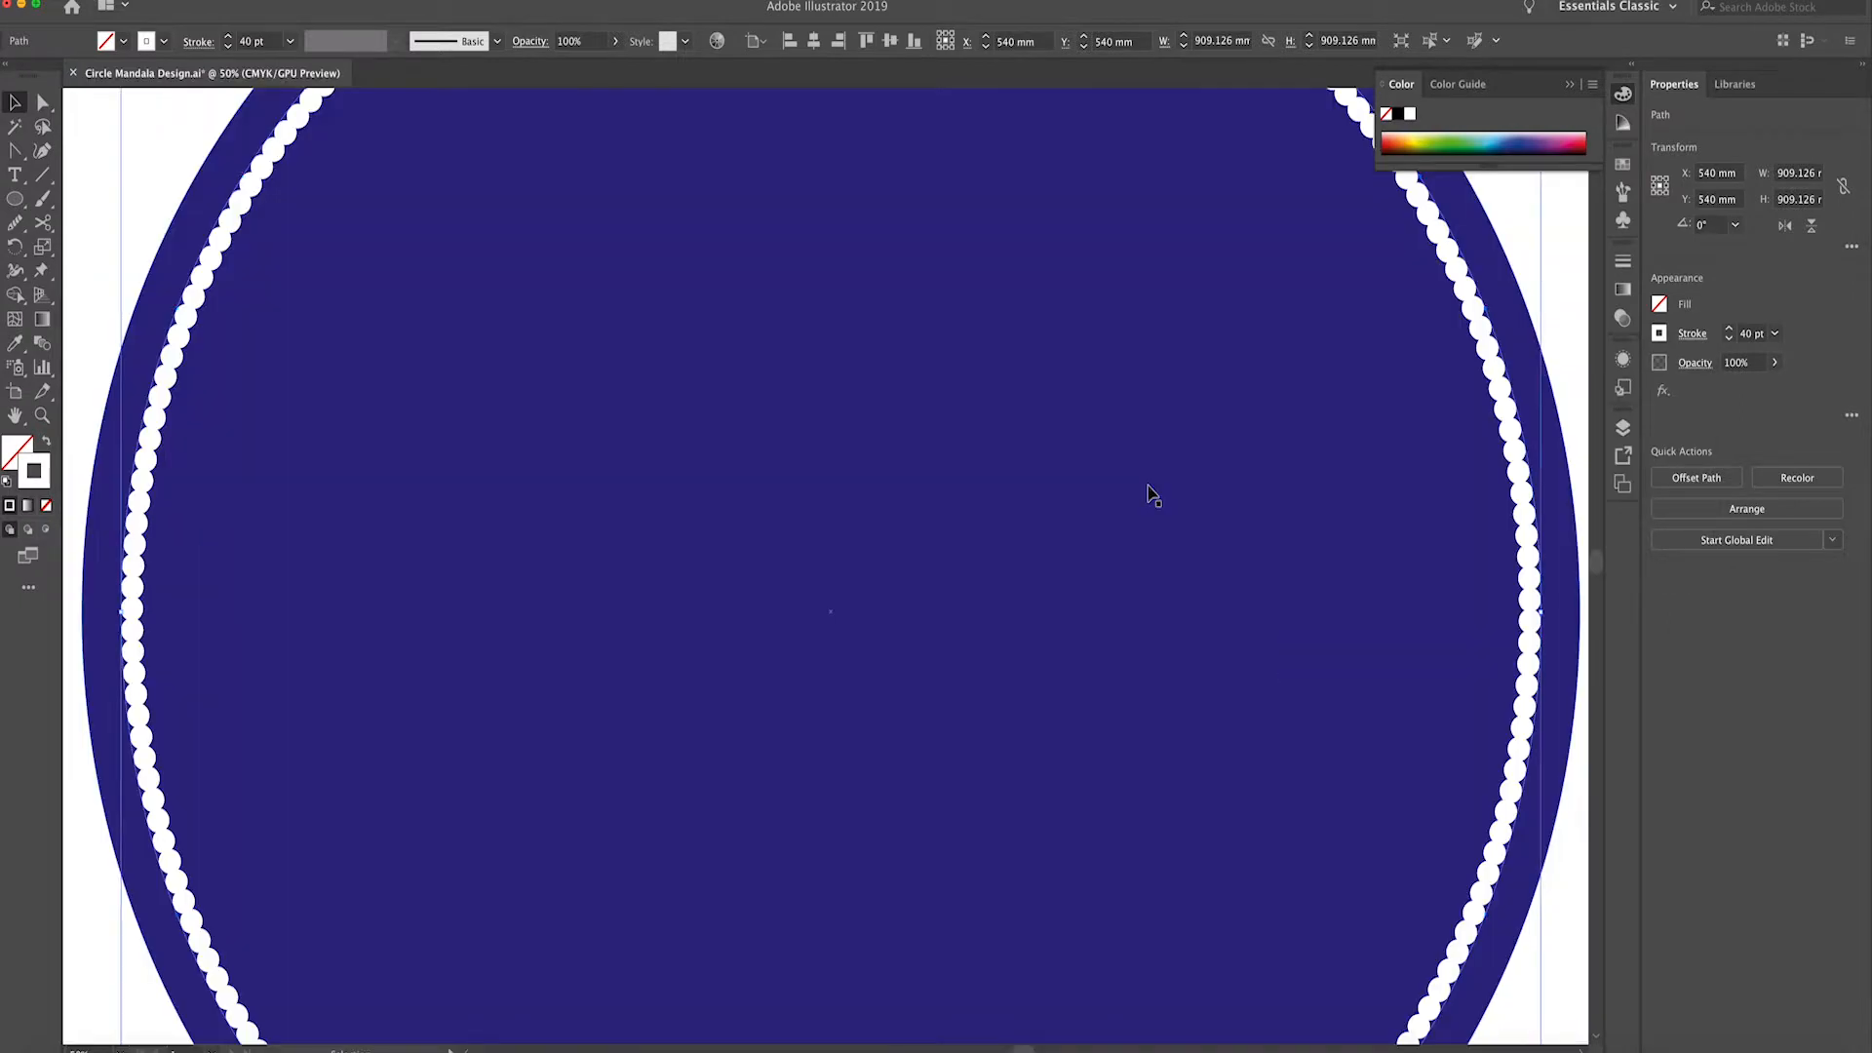
scroll(1150, 493, right, 5)
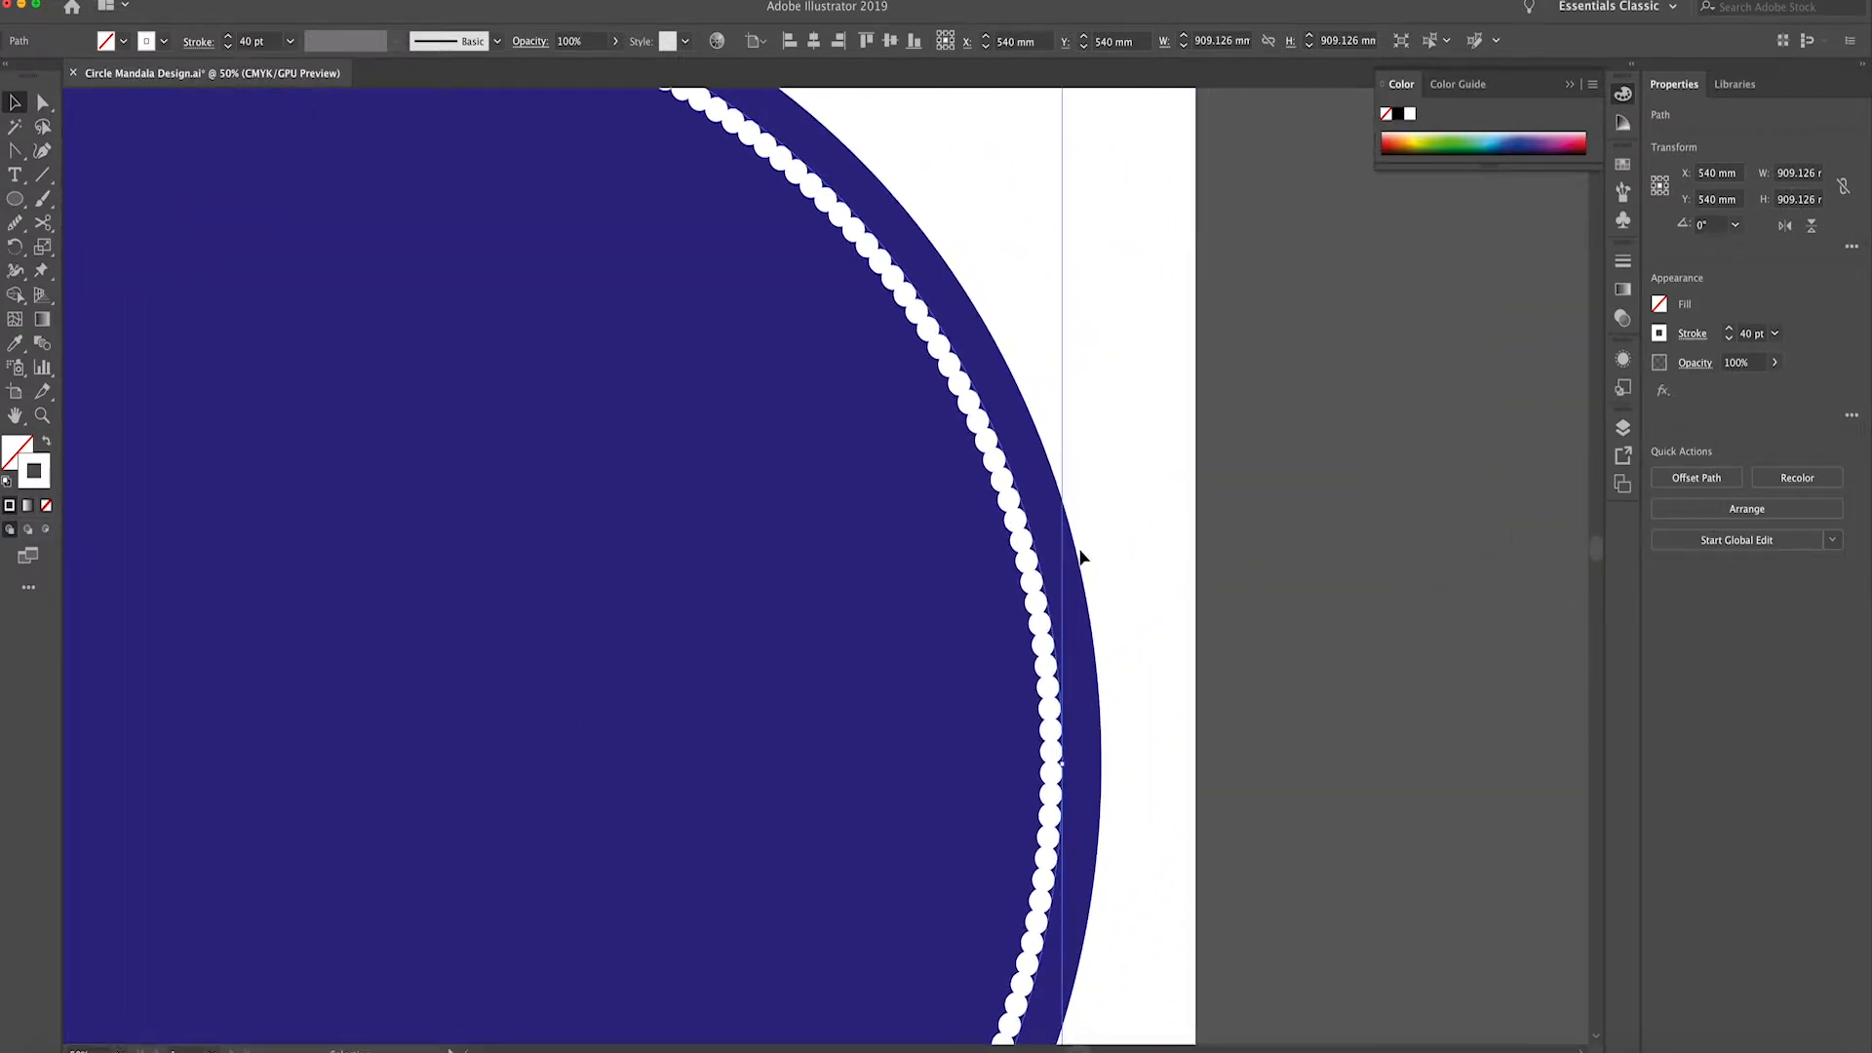
click(1694, 333)
click(1565, 440)
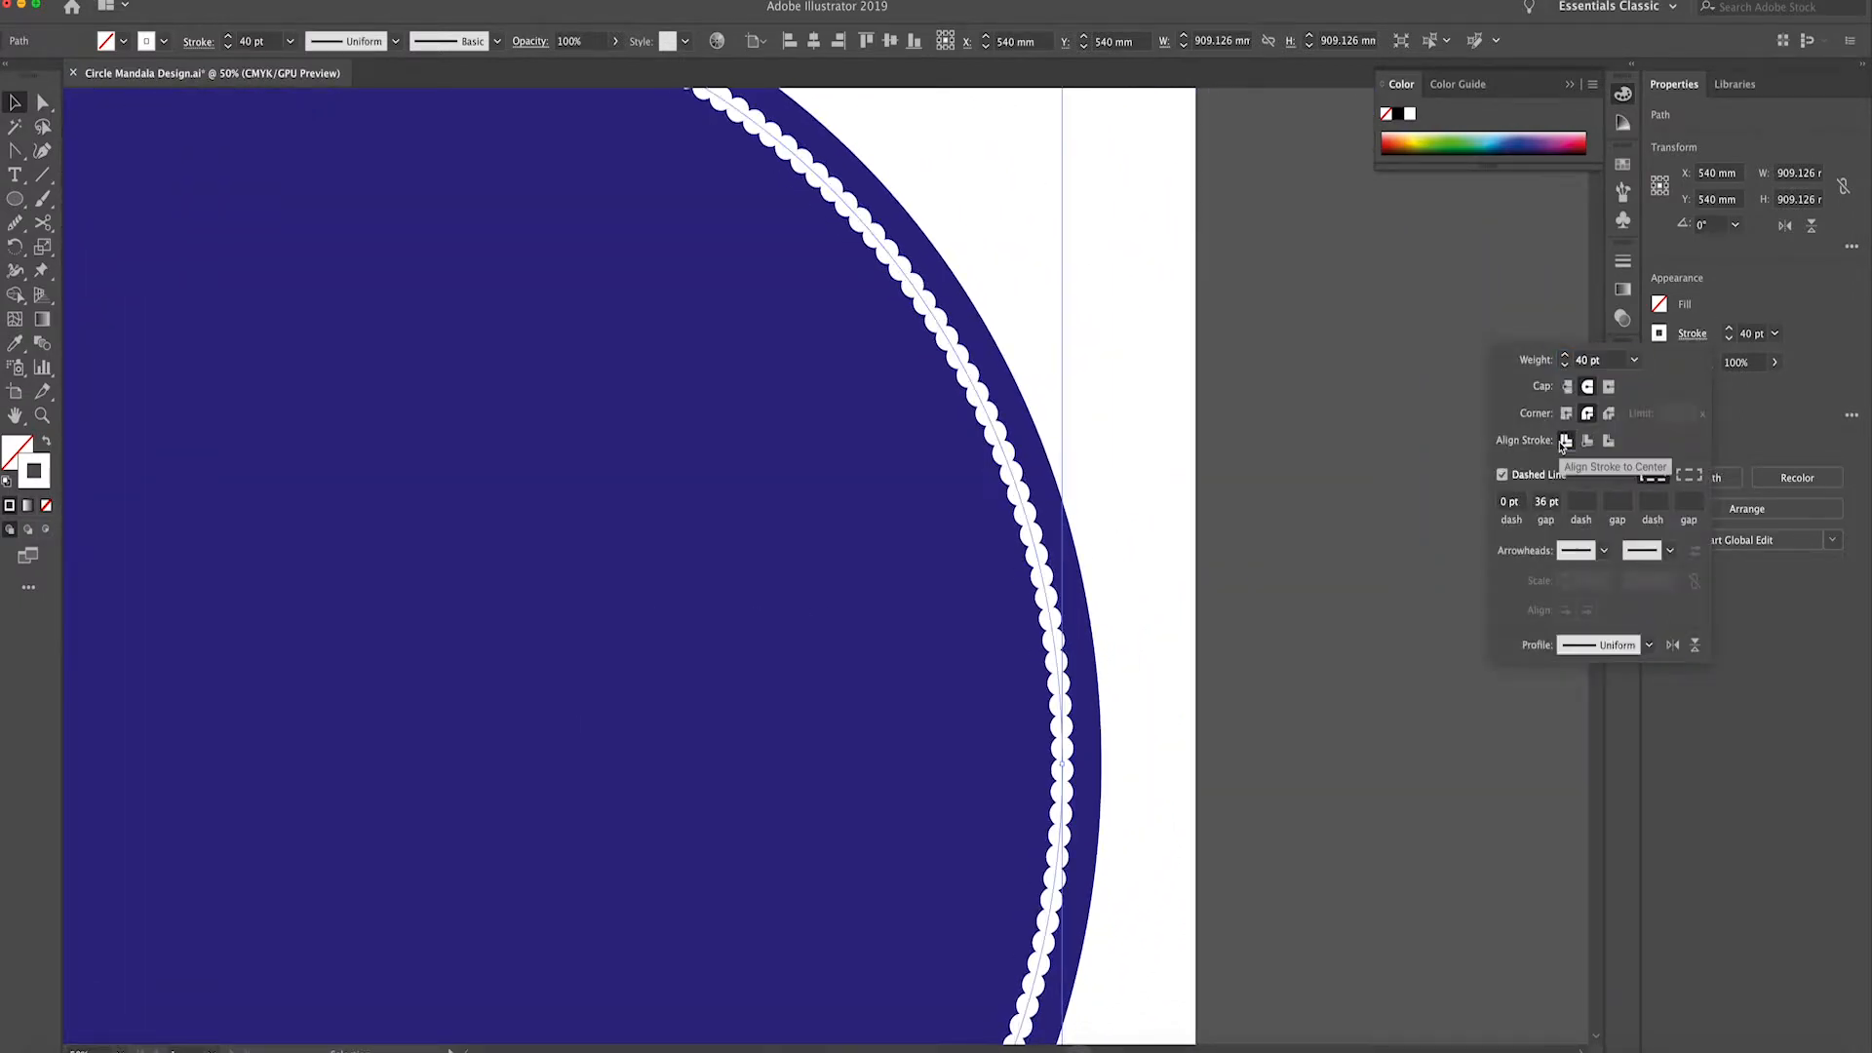
Try smaller and larger gap values for the ring's dotted stroke
key(super+minus)
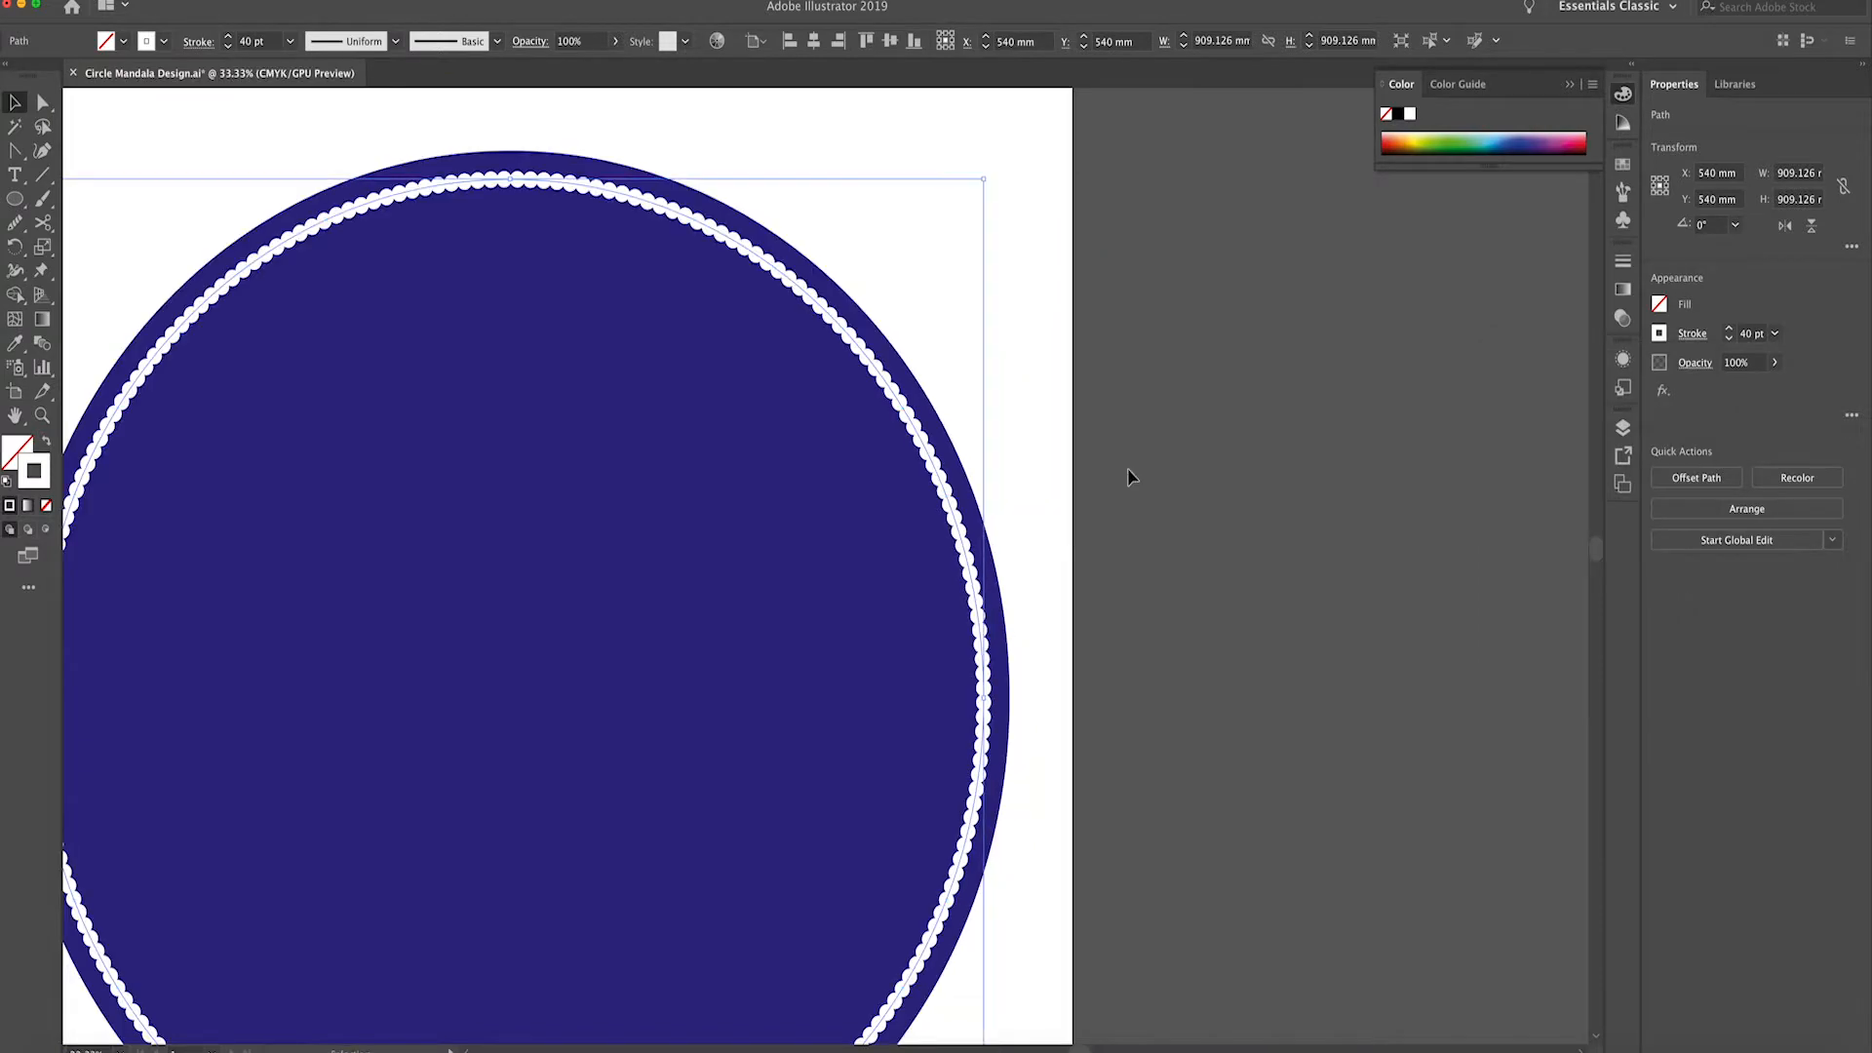
key(super+plus)
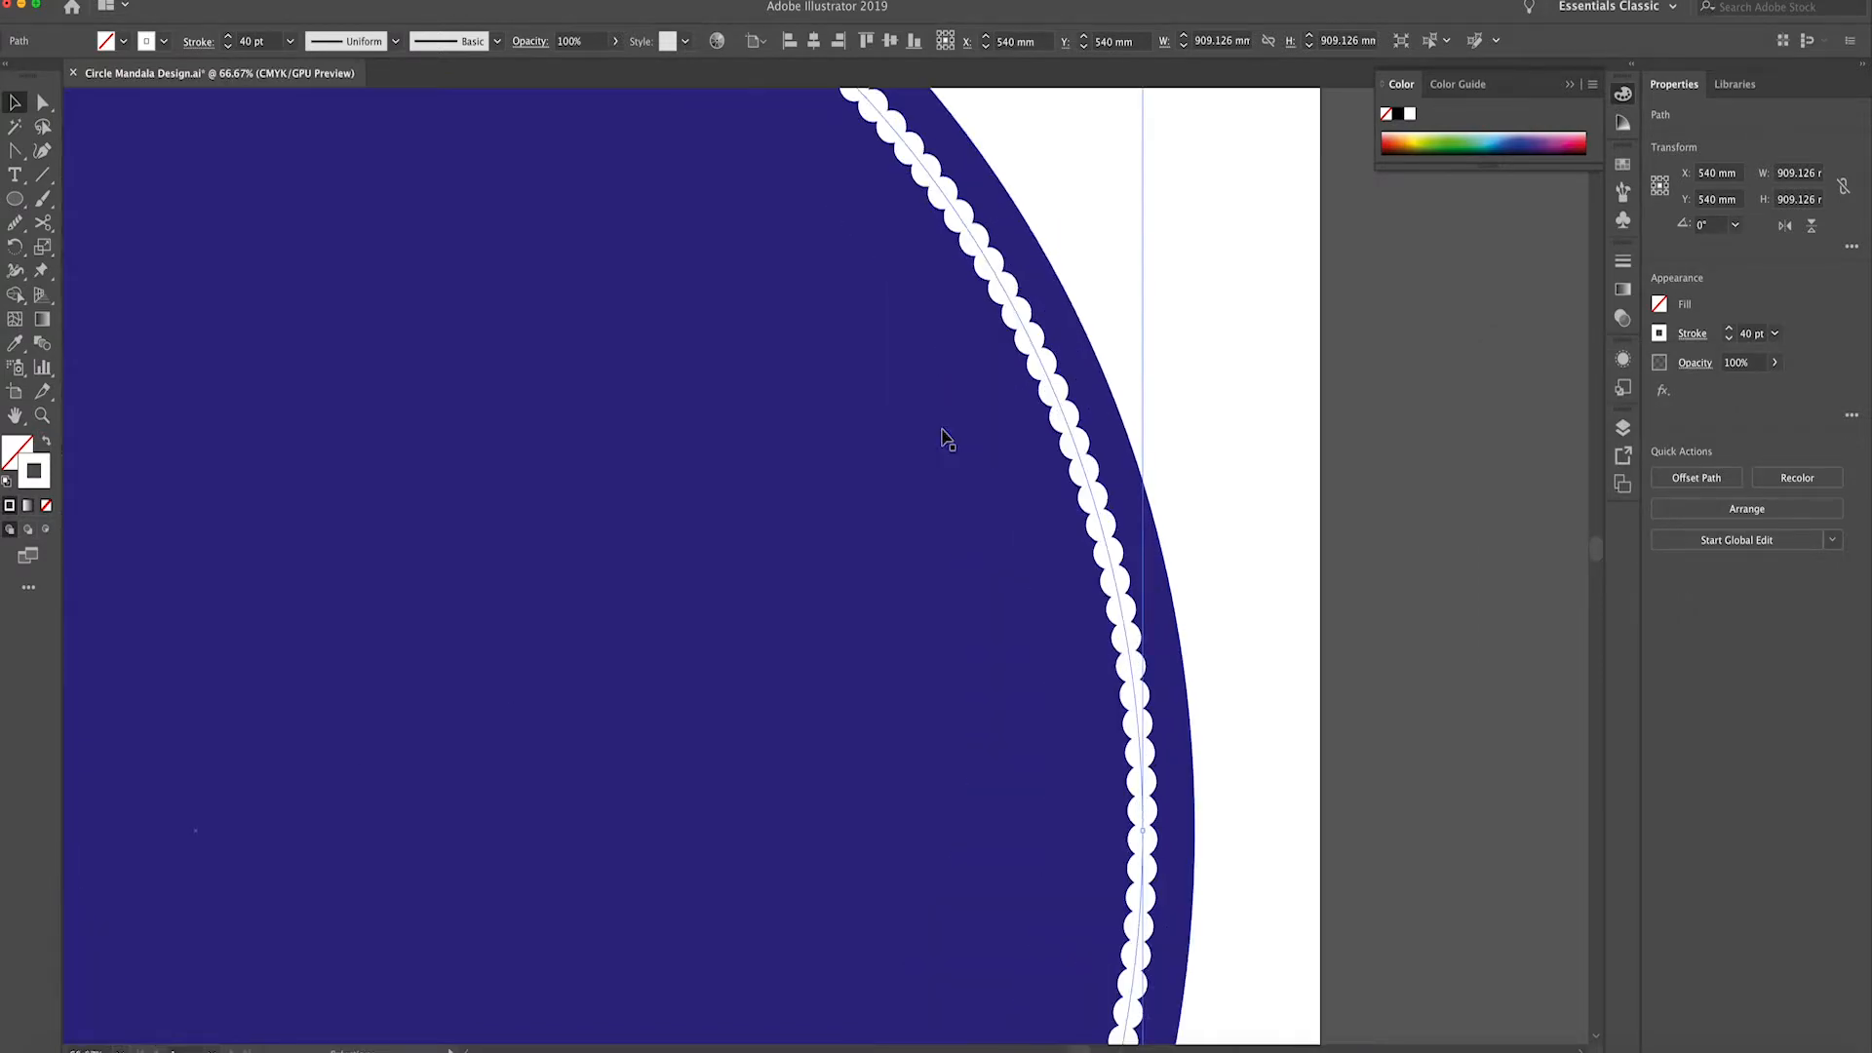
key(super+minus)
key(super+minus)
key(super+minus)
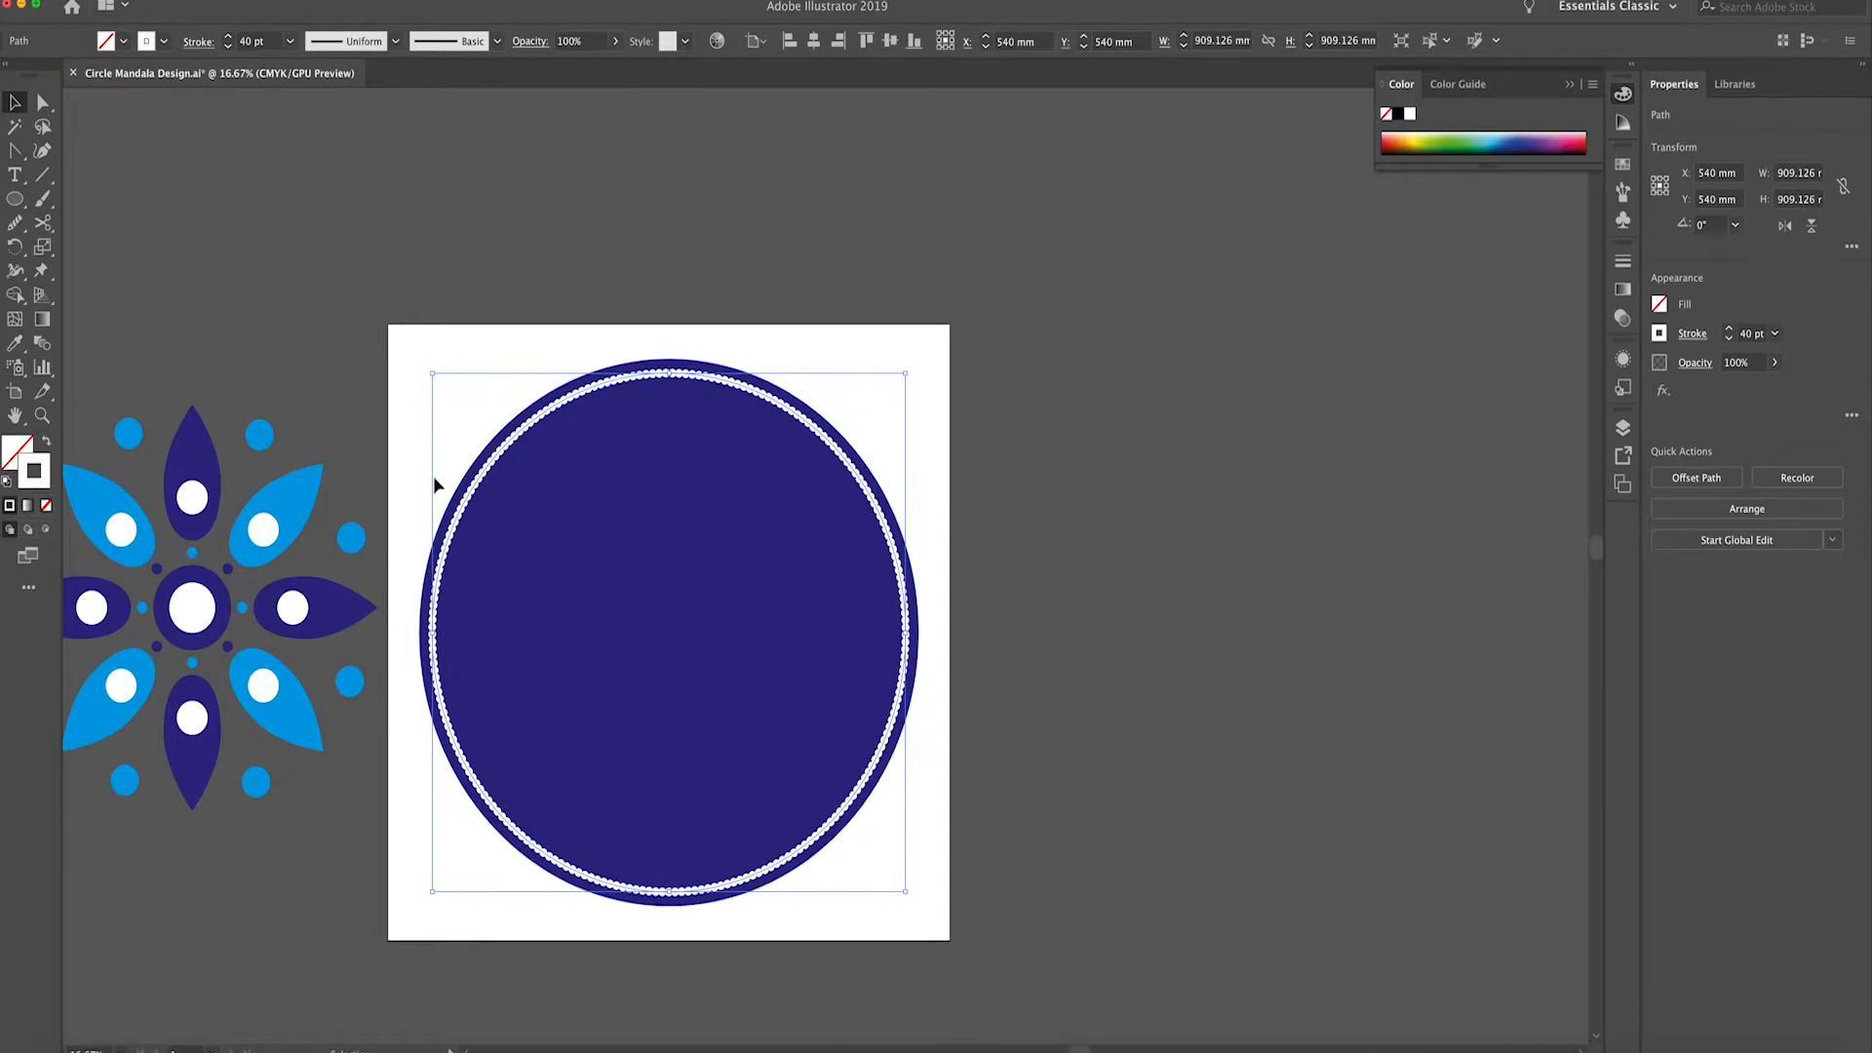
key(super+plus)
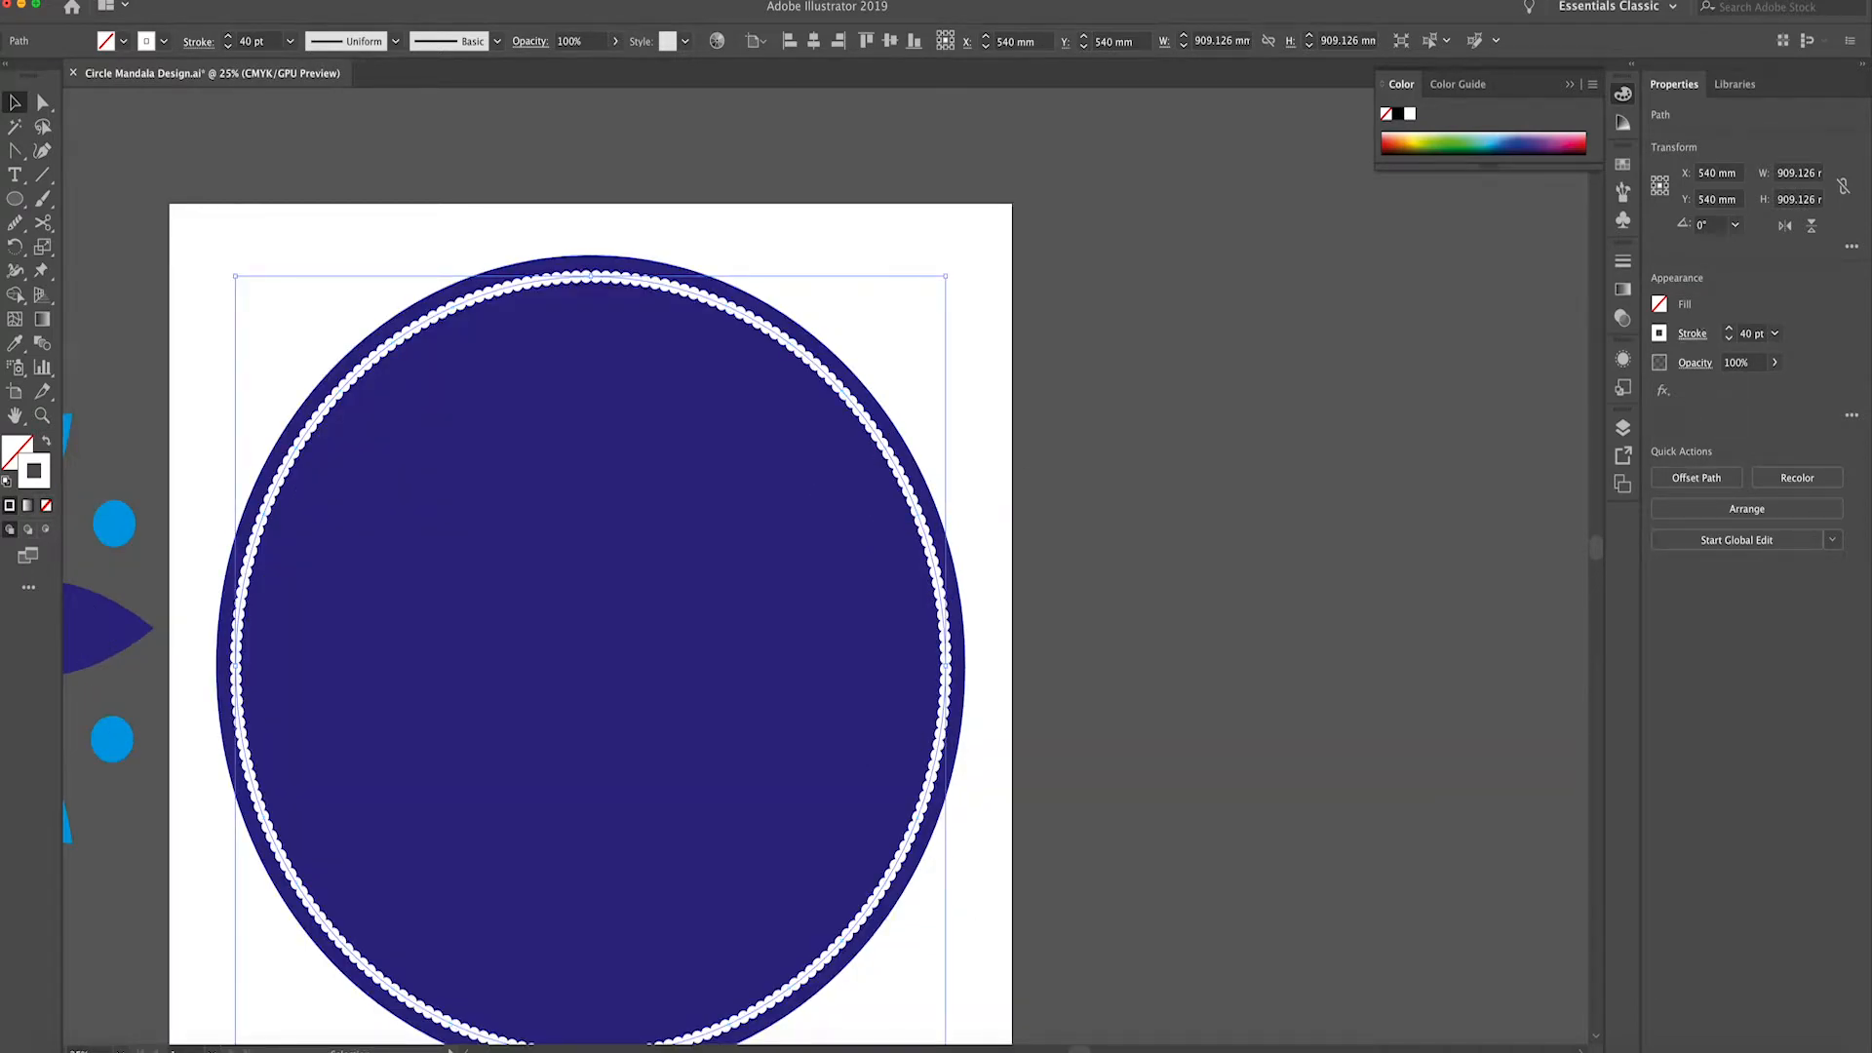
click(1692, 335)
click(1543, 506)
key(Down)
key(Down)
key(Down)
key(Down)
key(Down)
key(Down)
key(Up)
key(Up)
key(Up)
key(Up)
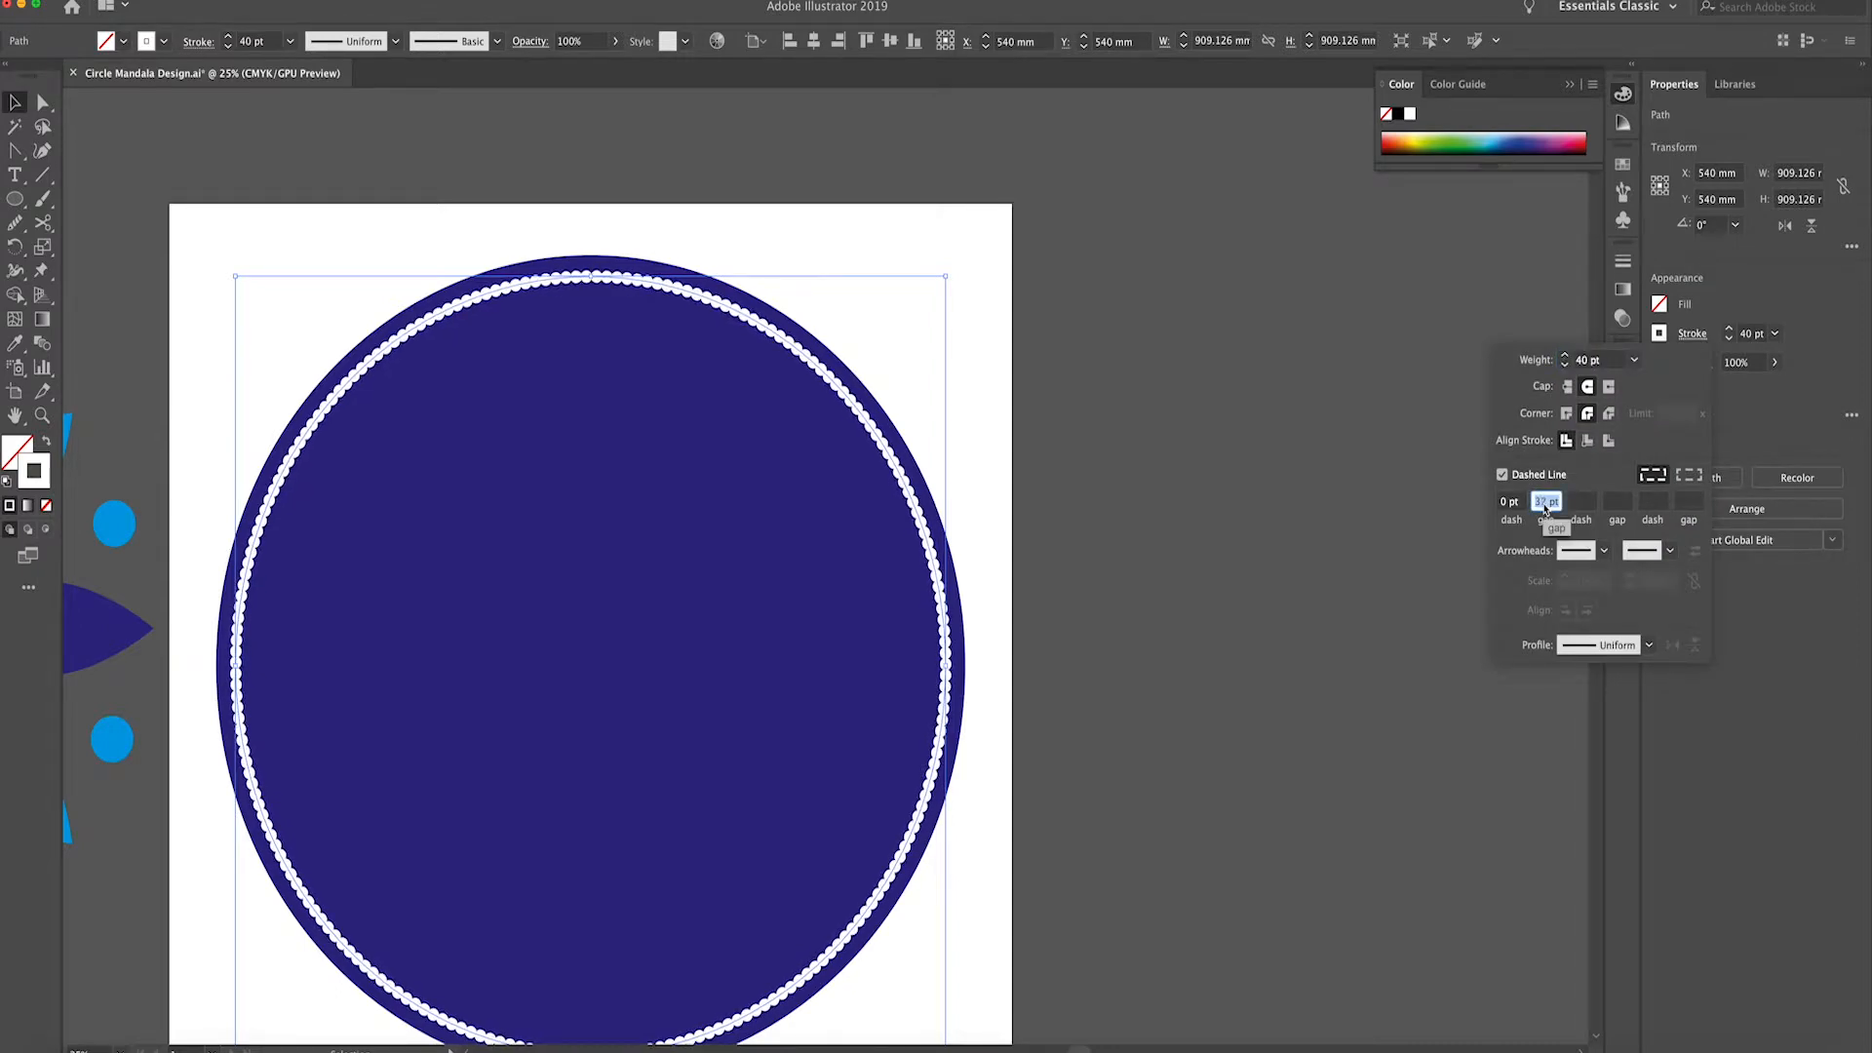
key(Up)
key(Up)
key(Up)
key(Up)
key(Down)
key(Down)
key(Down)
key(Down)
key(Down)
key(Down)
key(Down)
key(Down)
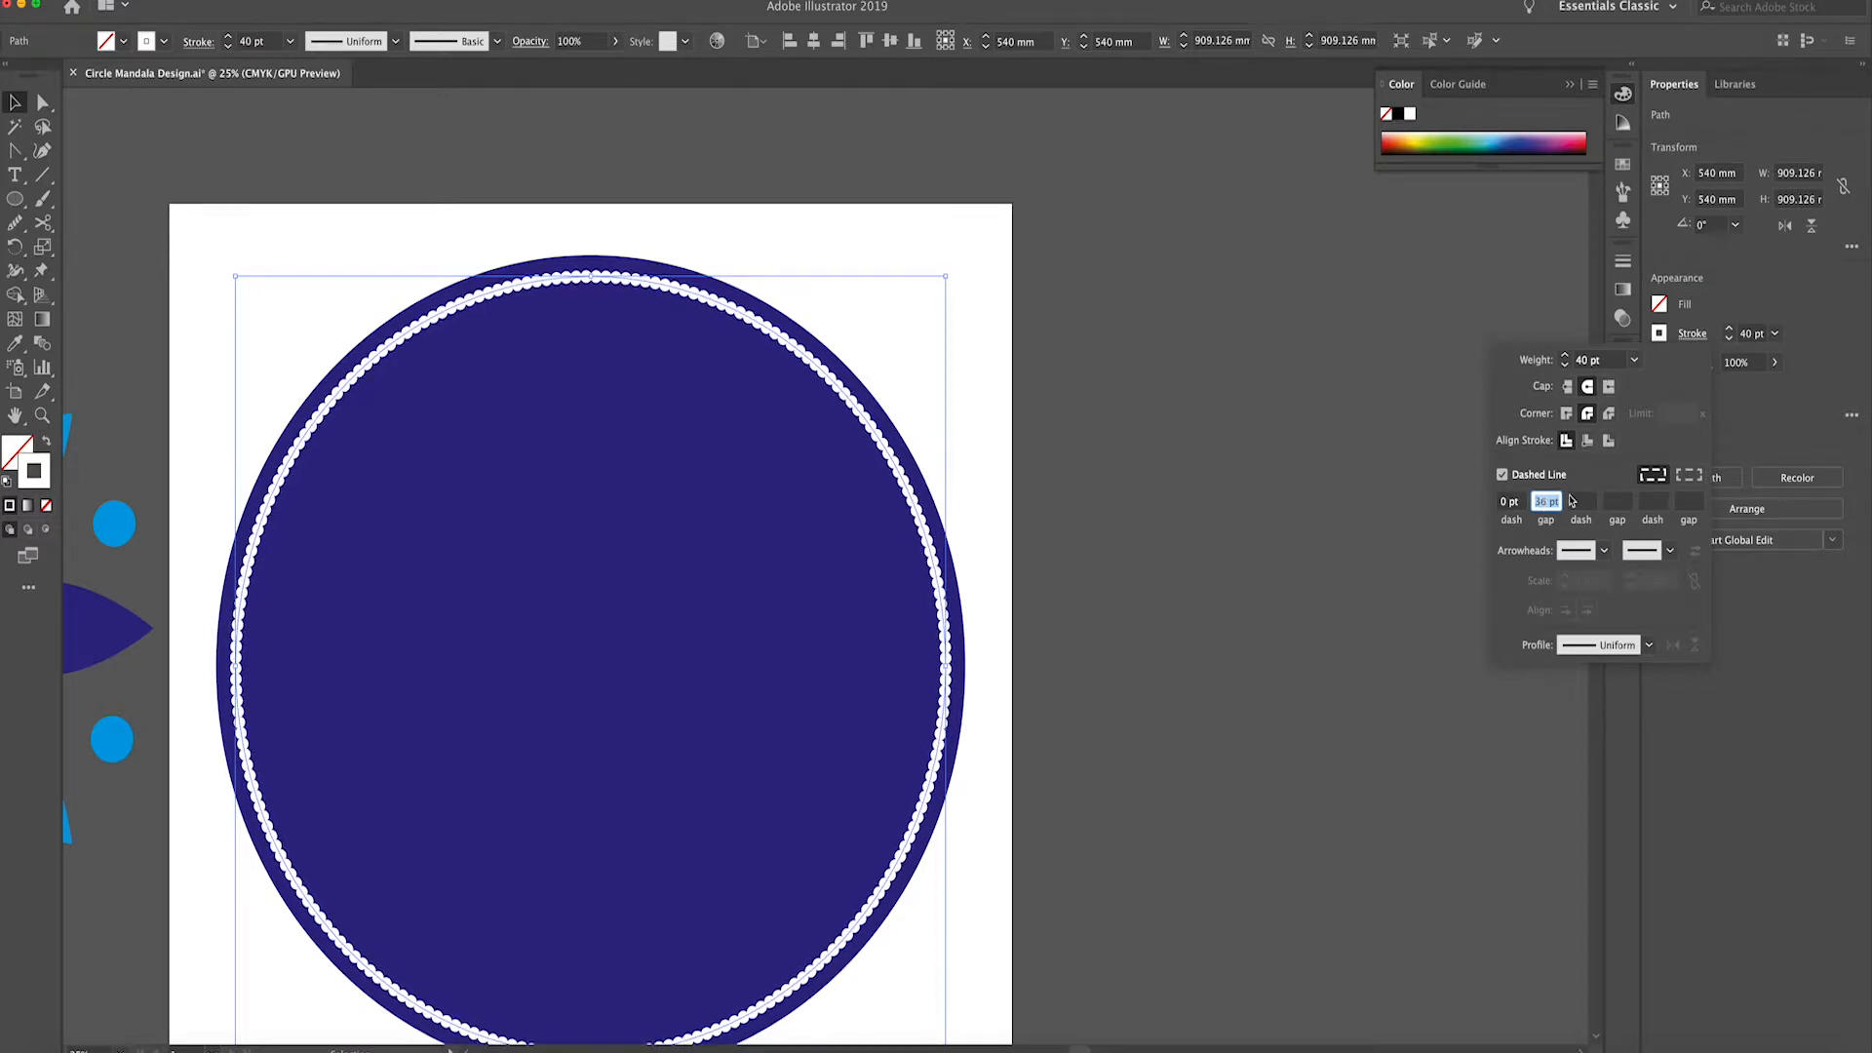
Increase the dotted ring's stroke weight to 55 pt
click(1565, 356)
click(1565, 356)
click(1565, 356)
click(1565, 356)
click(1565, 356)
click(1565, 356)
click(1565, 356)
click(1565, 356)
click(1565, 357)
click(1565, 357)
click(1565, 357)
click(1565, 357)
click(1565, 356)
click(1564, 357)
click(1565, 357)
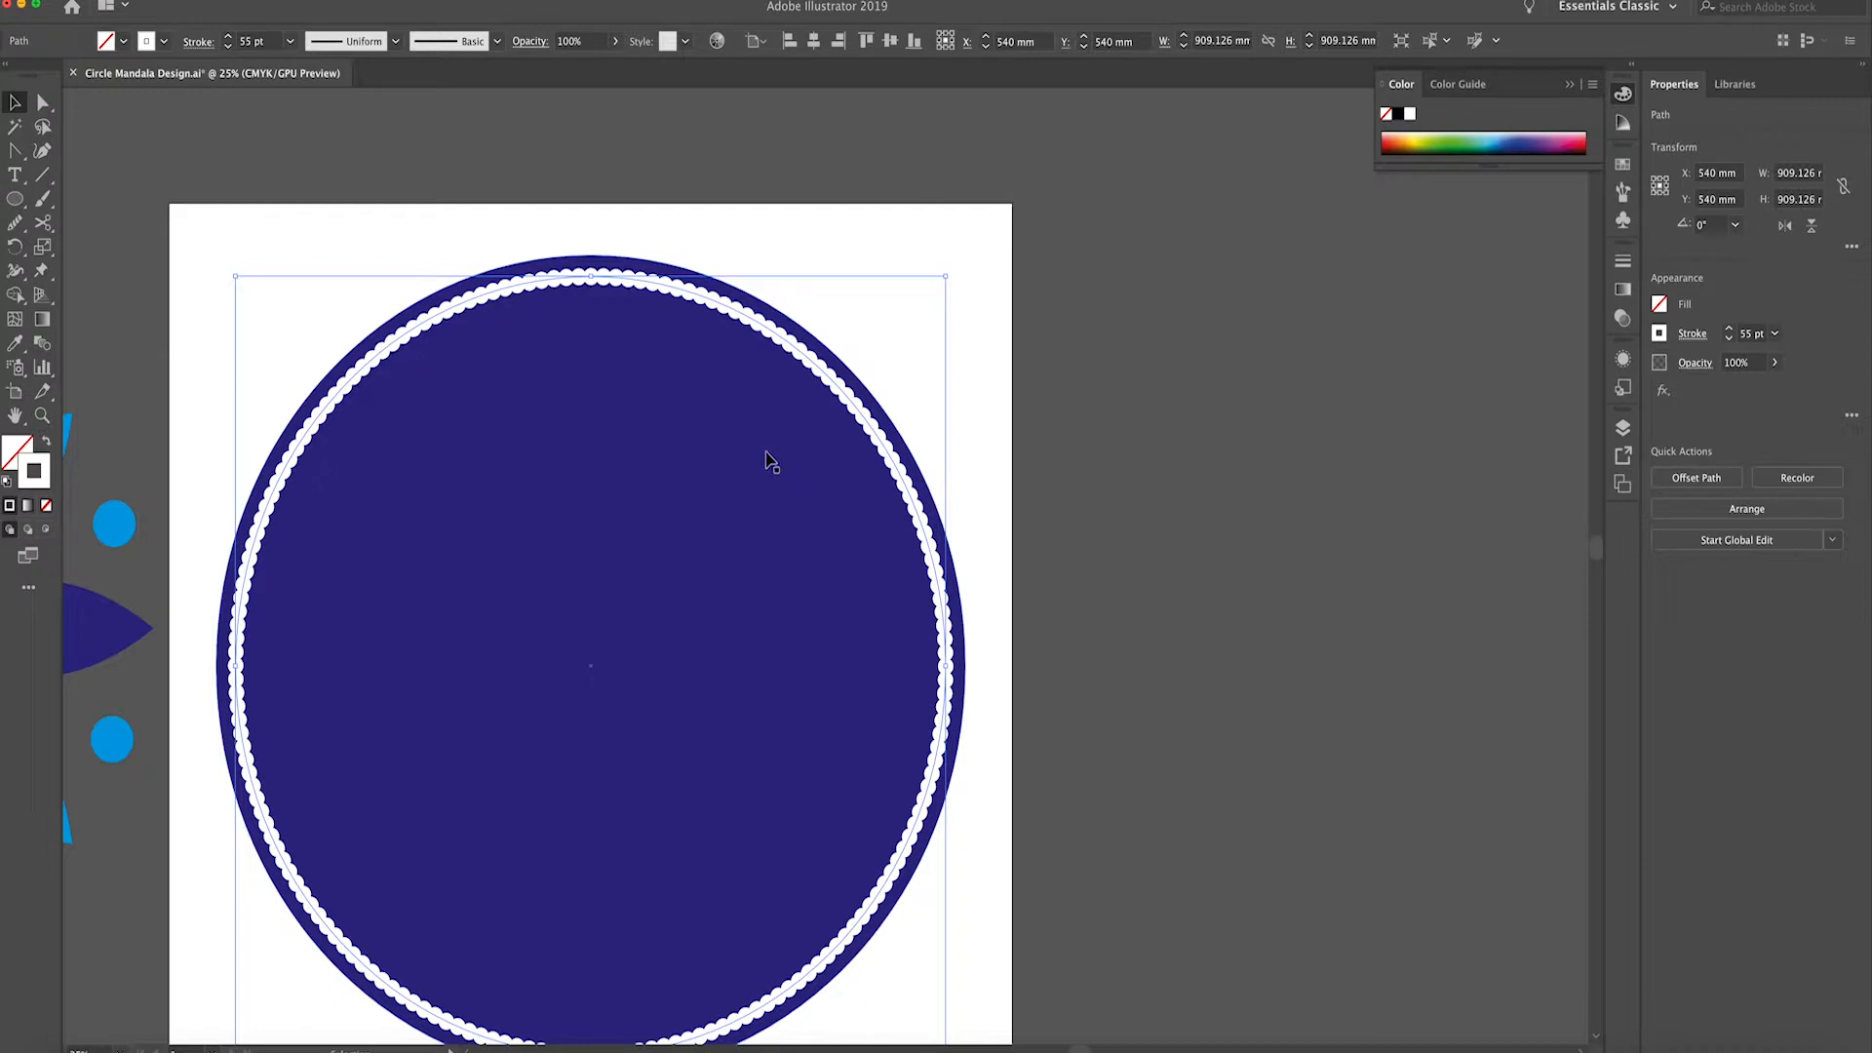
Expand the dotted ring with both fill and stroke included
click(183, 1)
click(189, 145)
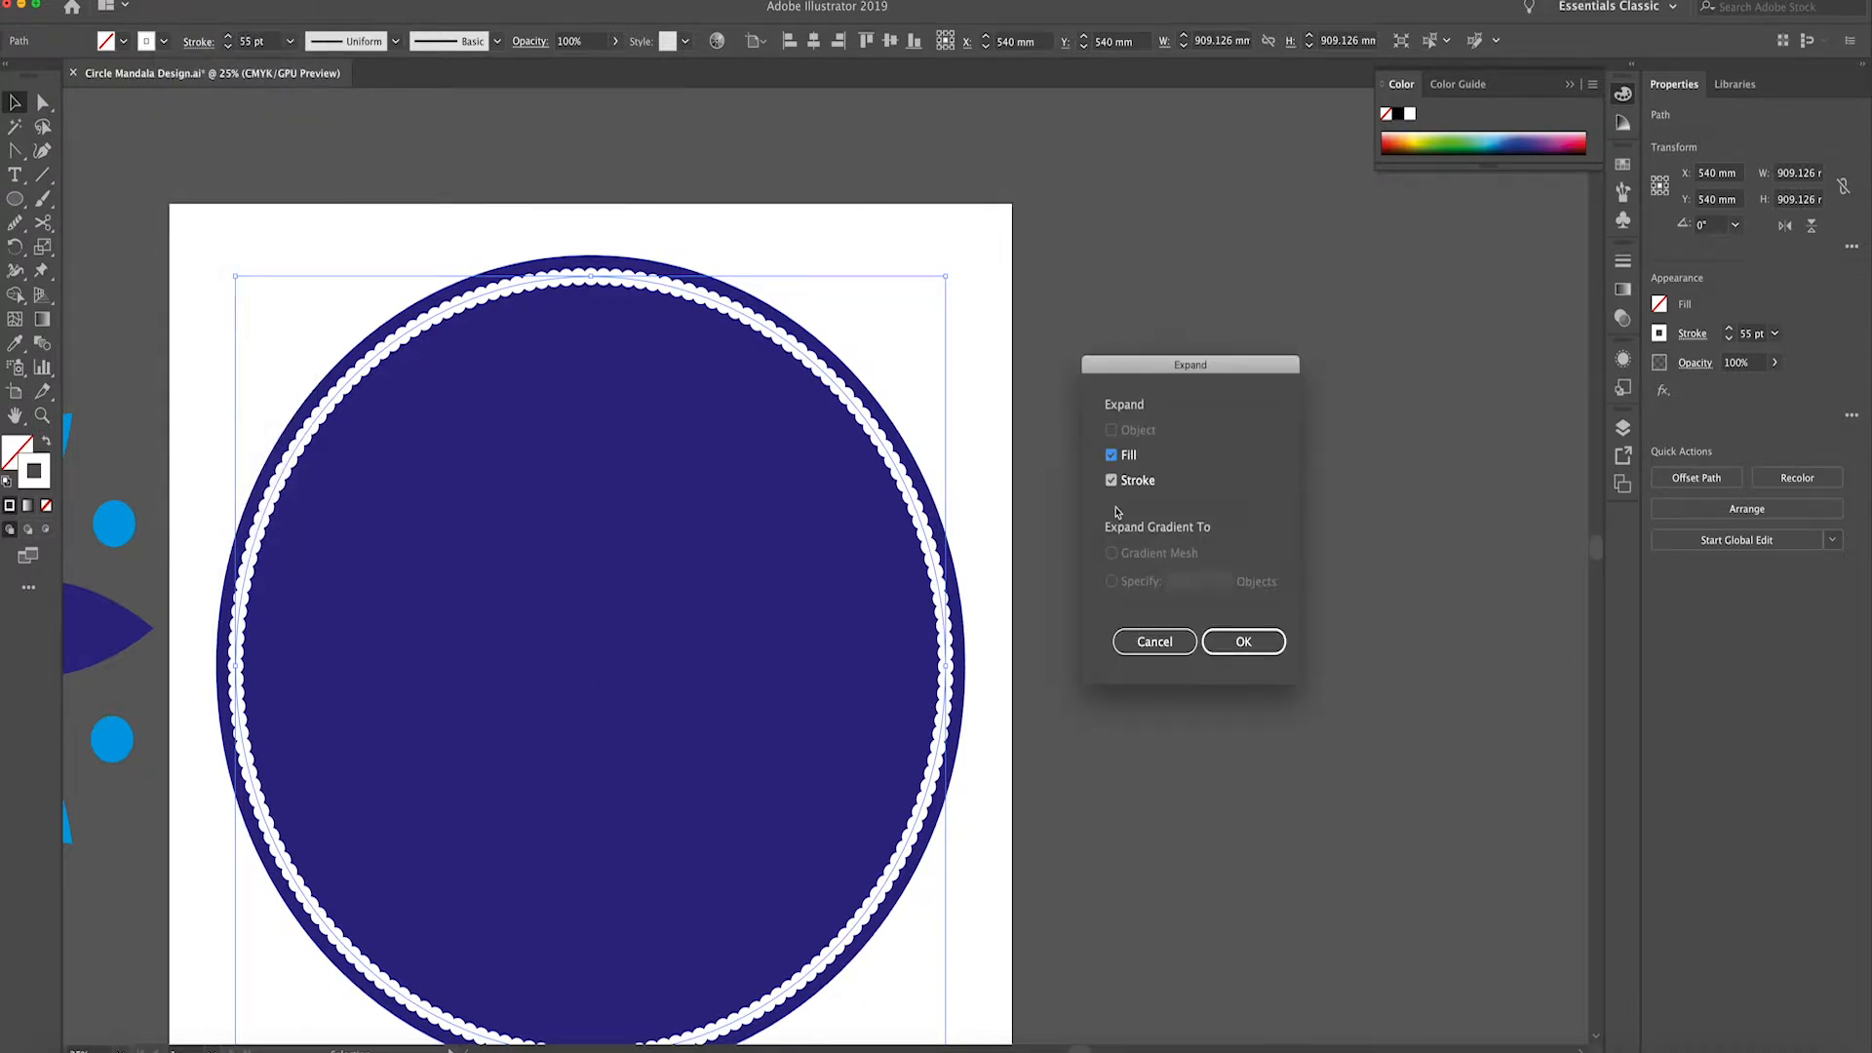
click(1241, 642)
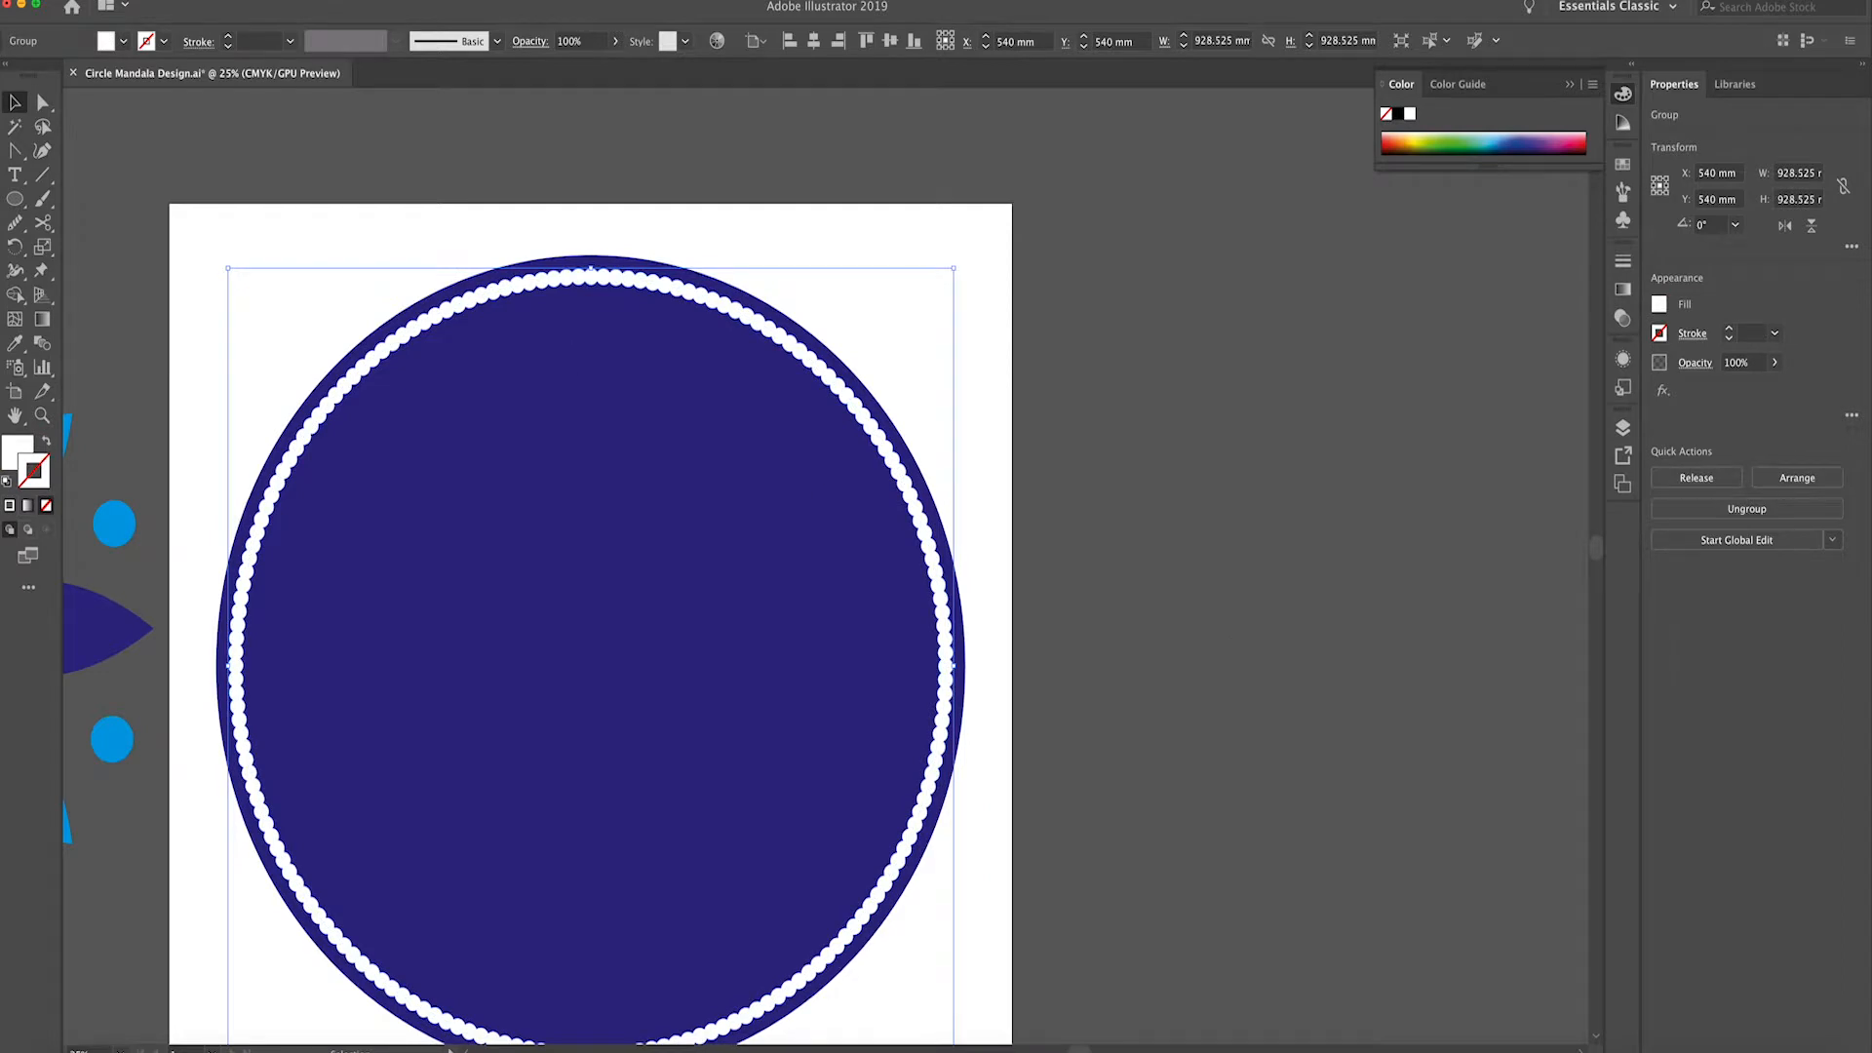
Release the expanded ring's compound path and unite the resulting shapes into one white scalloped disc
click(184, 1)
mouse_move(265, 505)
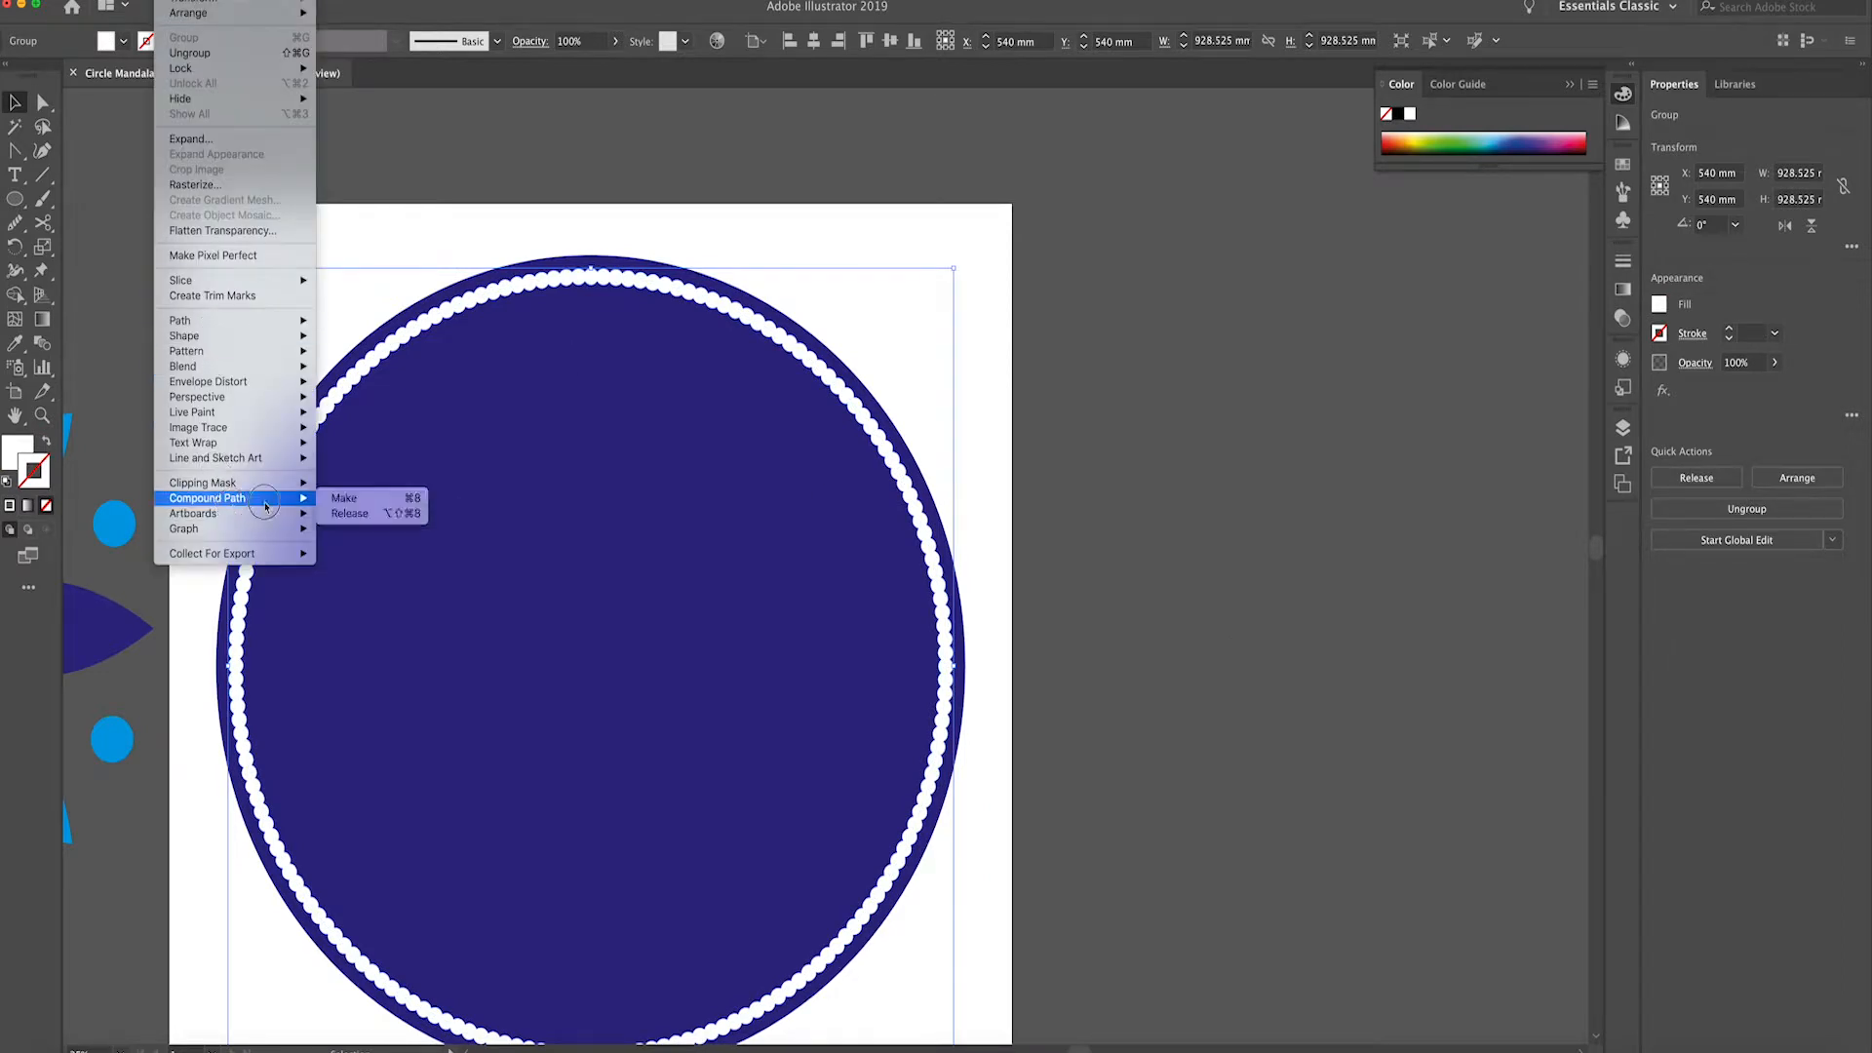
click(346, 498)
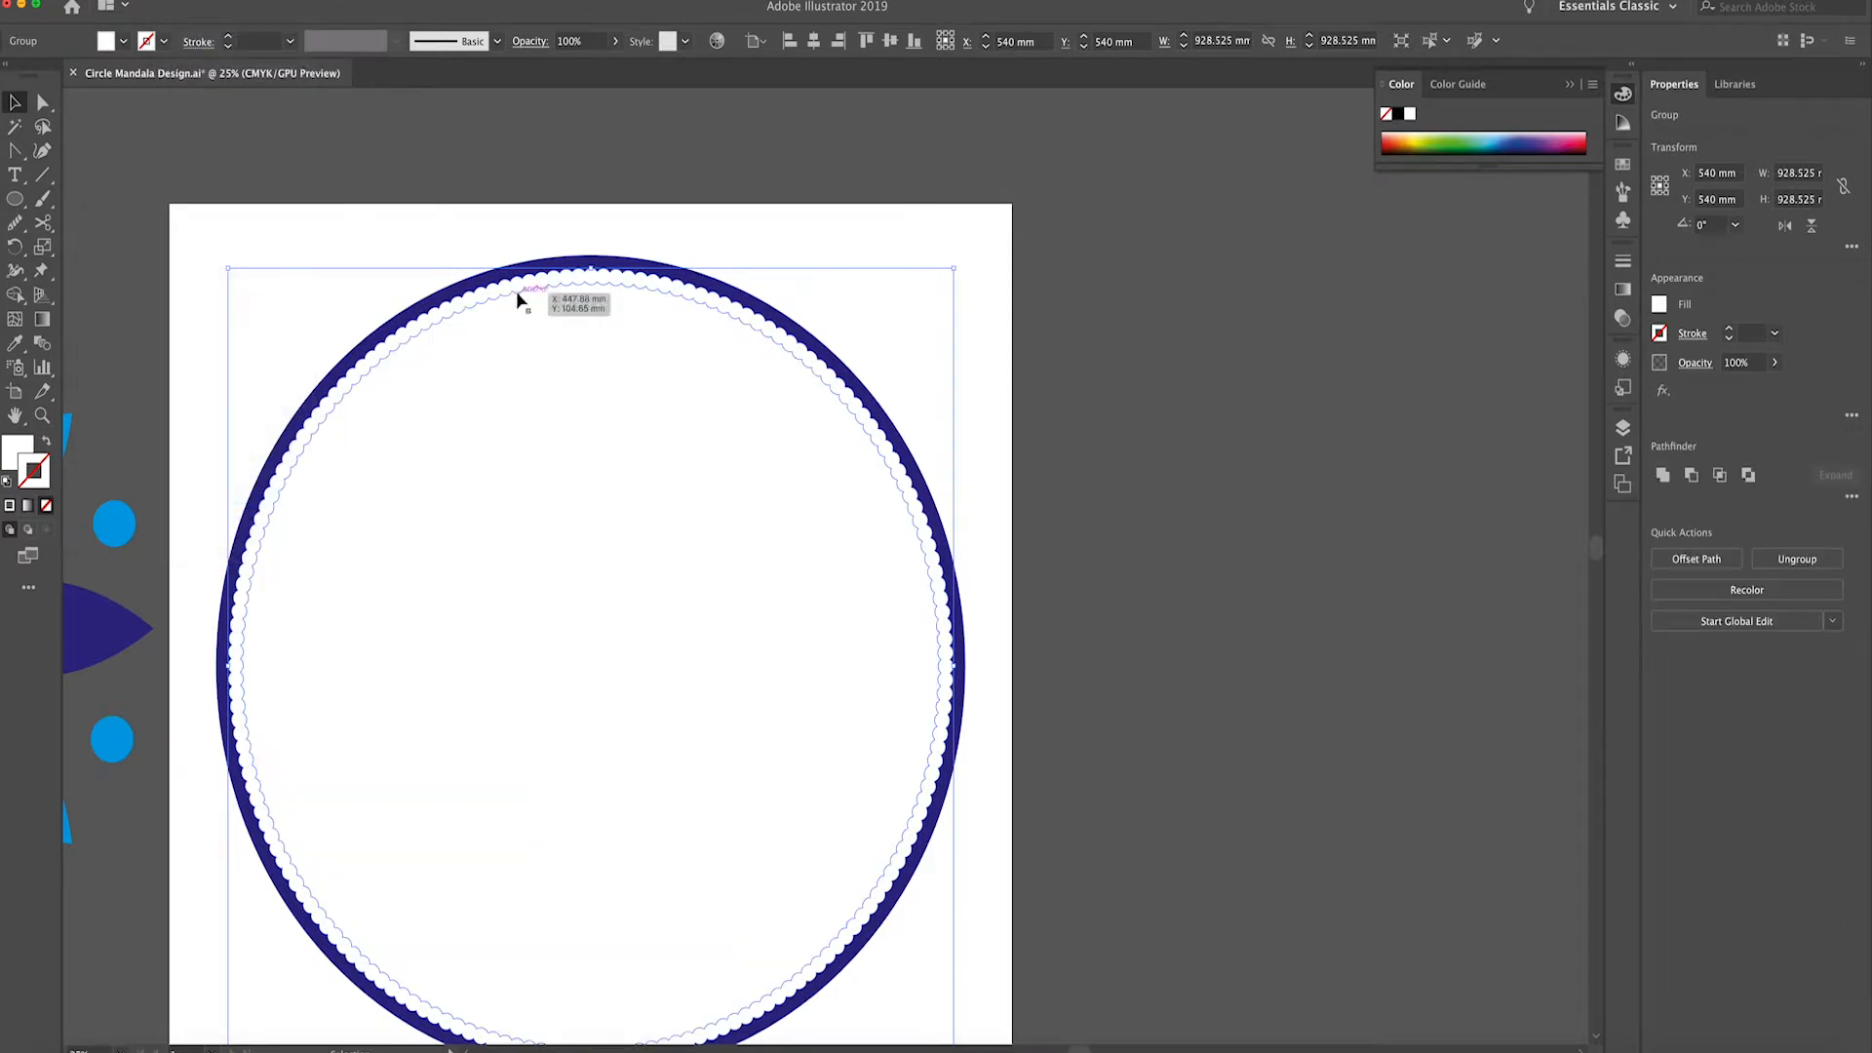
click(1662, 476)
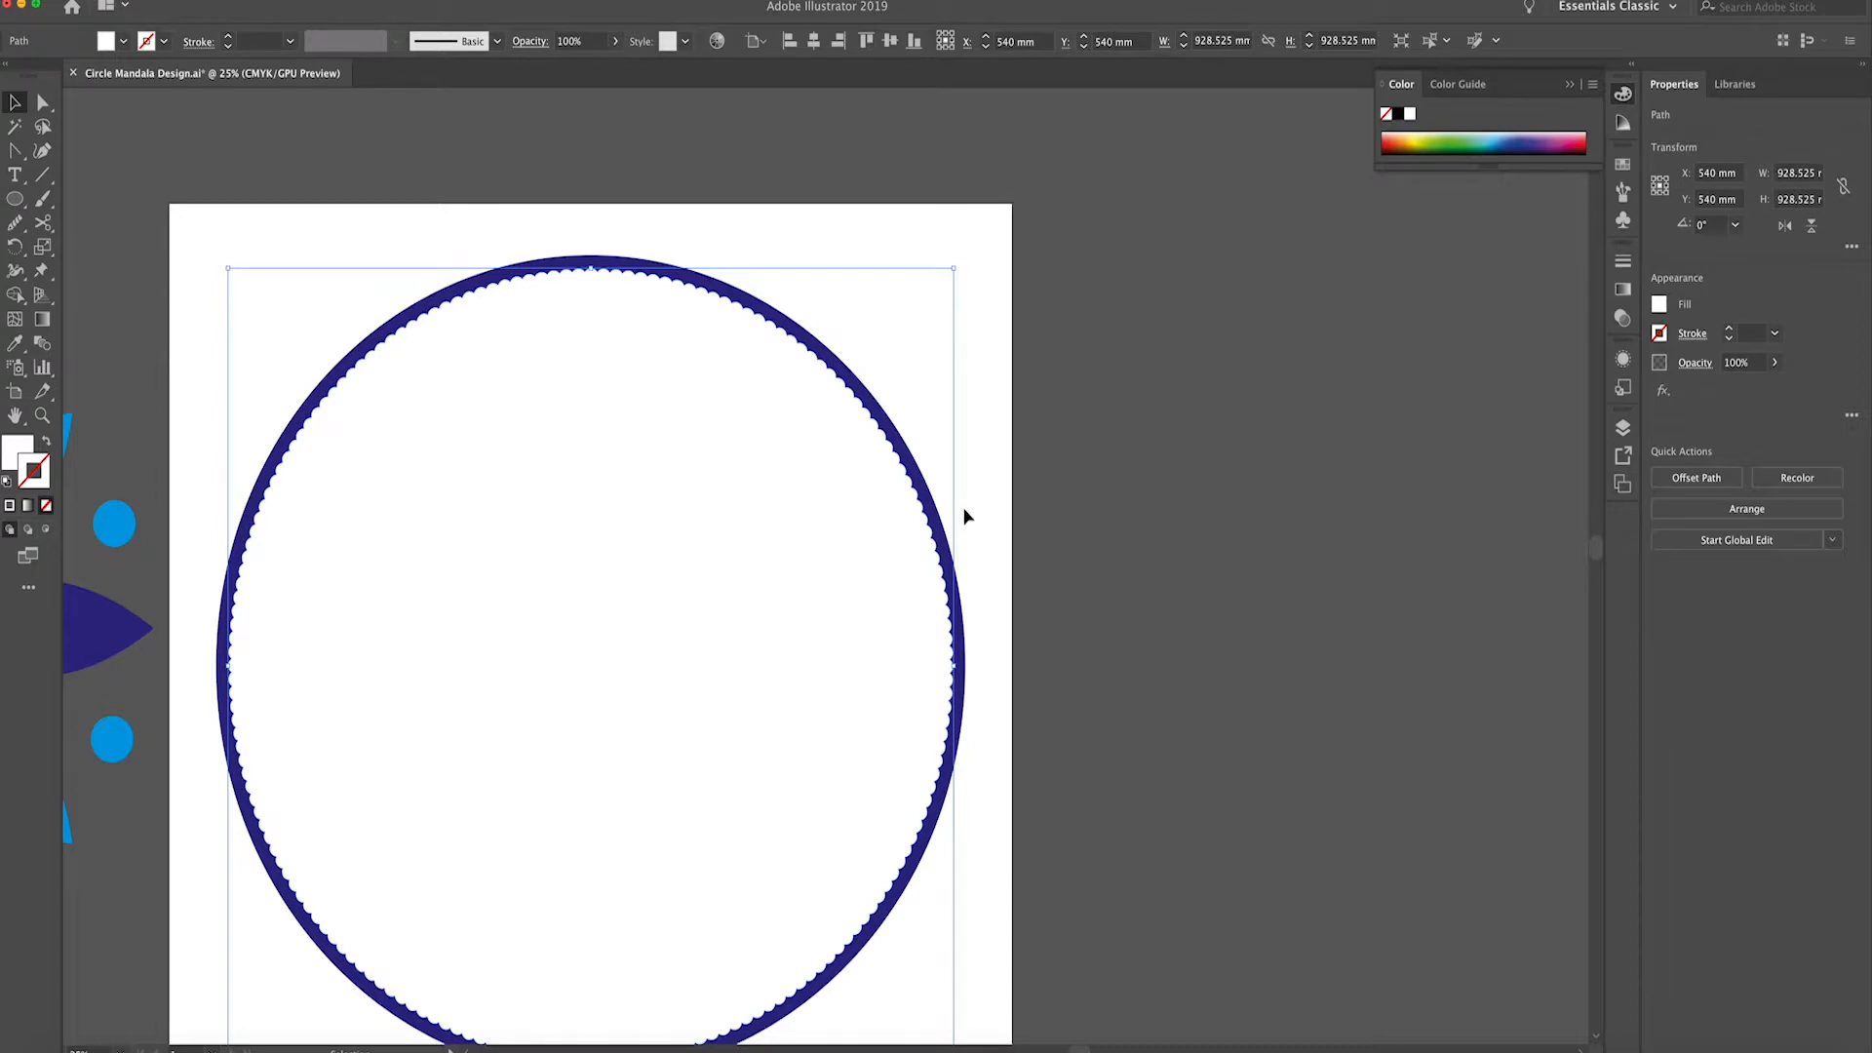
click(994, 510)
scroll(643, 449, left, 4)
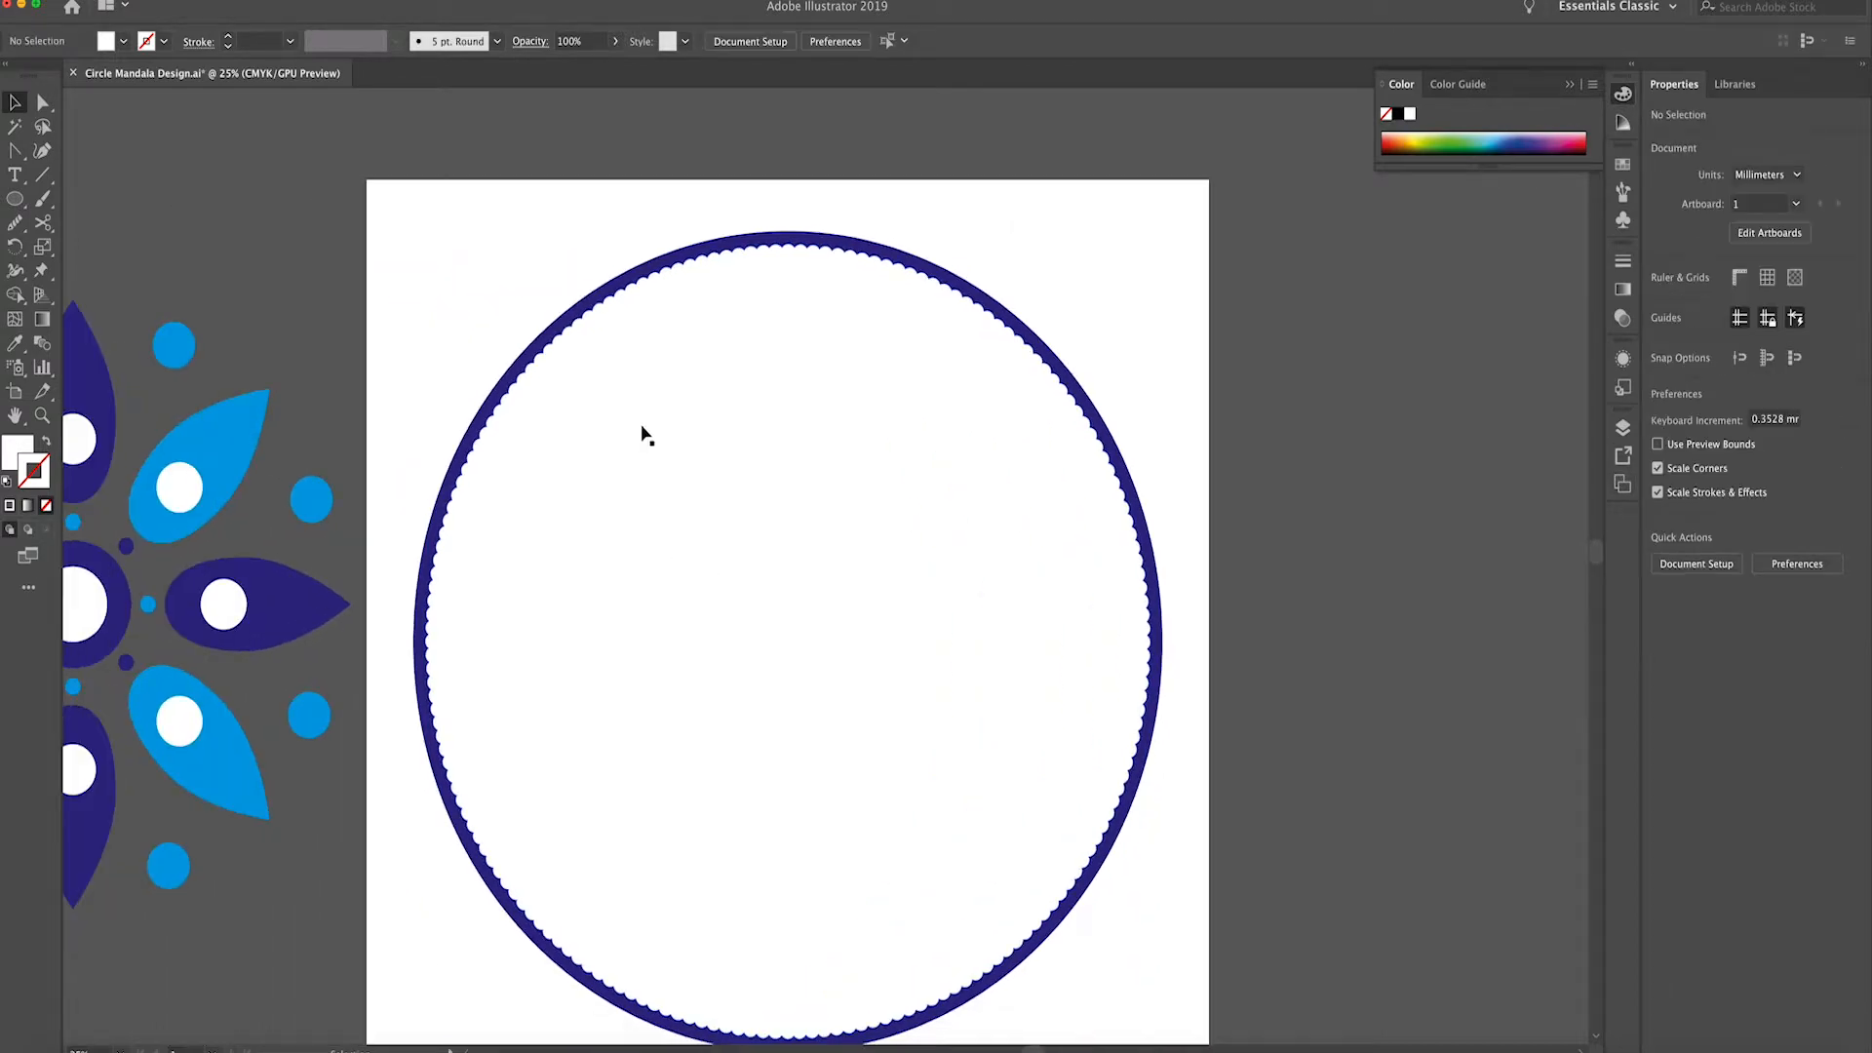
Duplicate the outer dark blue circle in front of the scalloped disc and shrink the copy about its center to about 879 mm
click(473, 624)
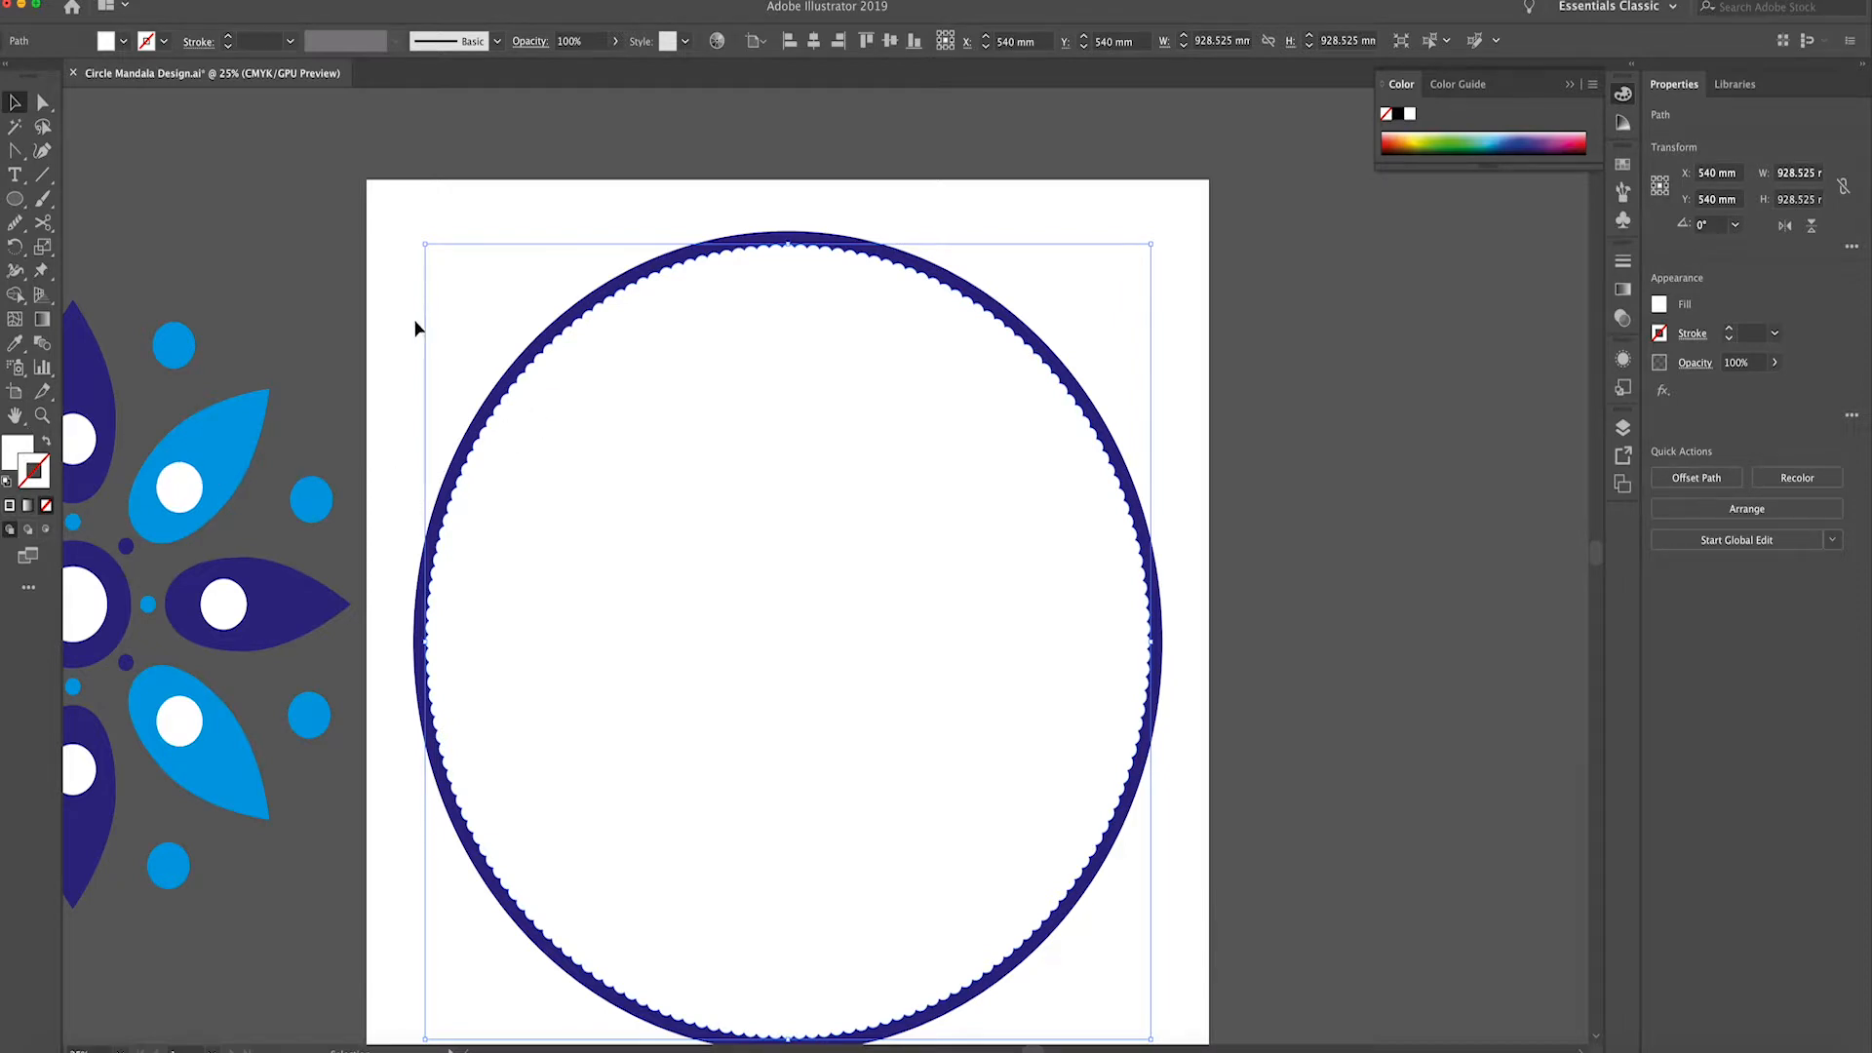
click(471, 353)
click(515, 366)
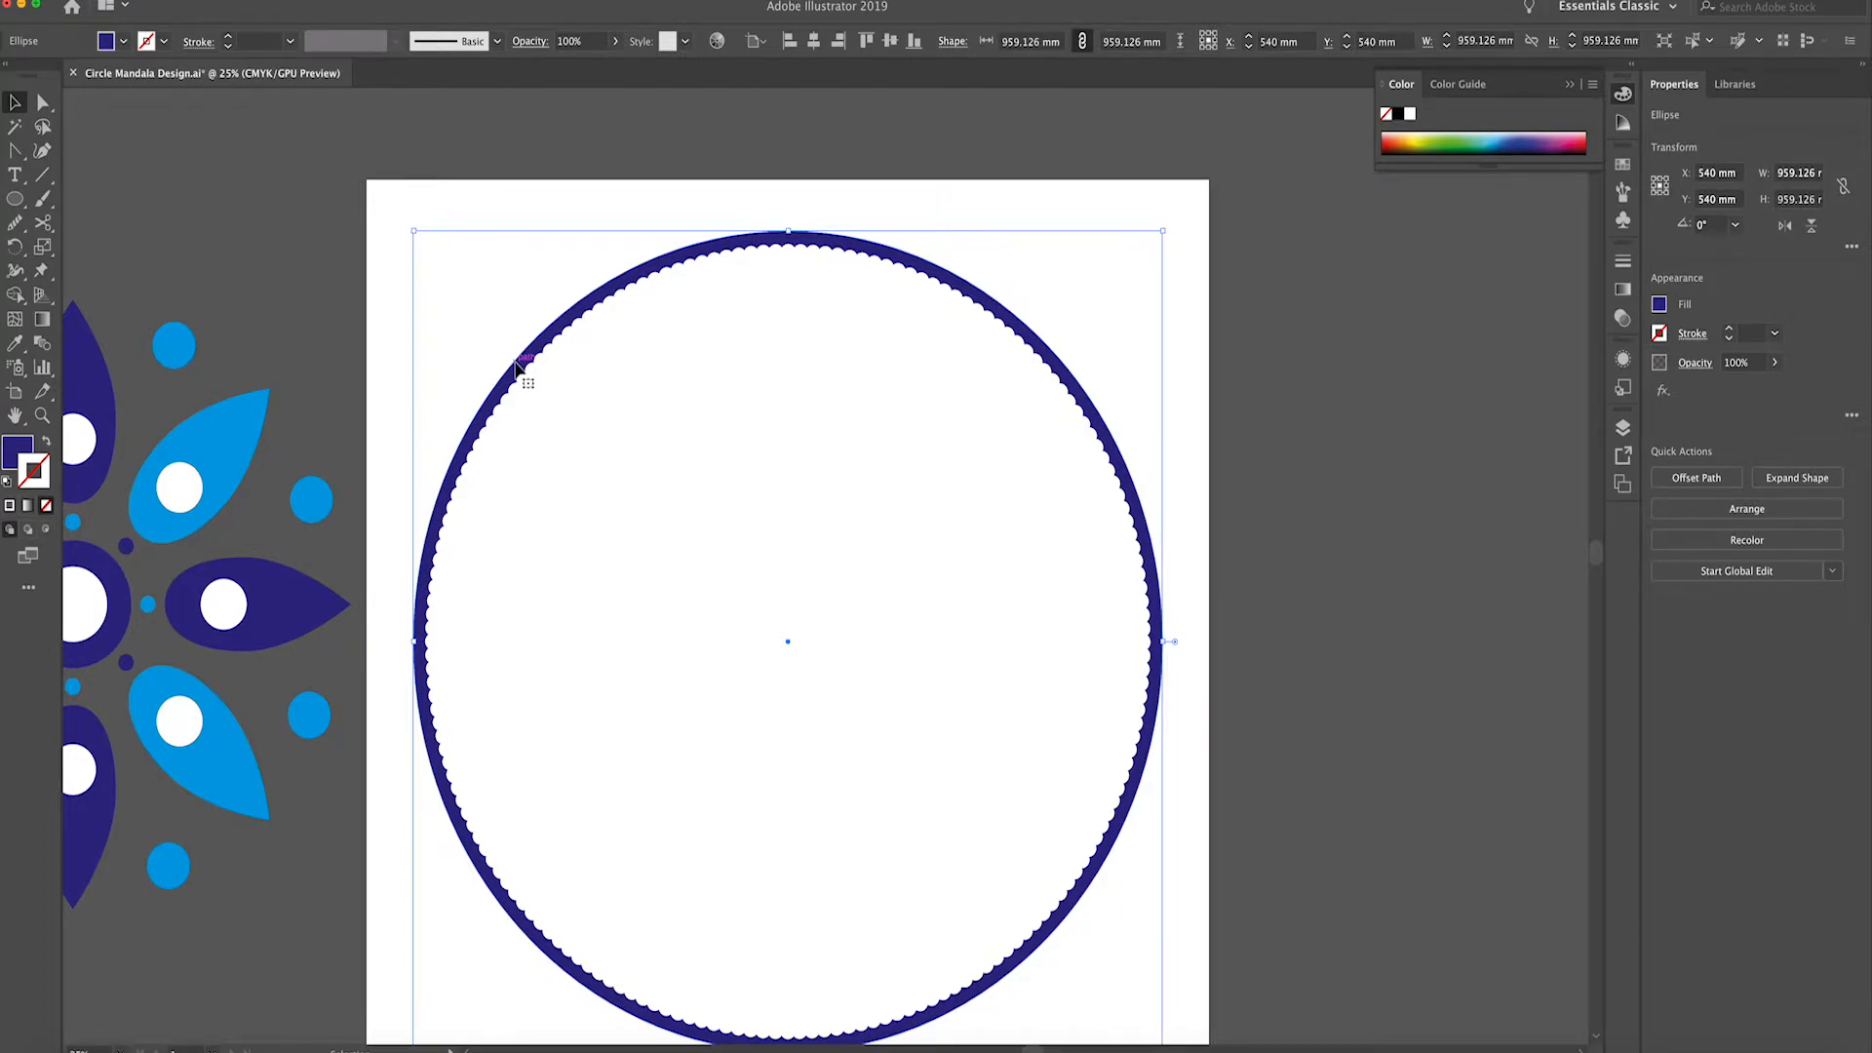
click(418, 366)
key(super+equal)
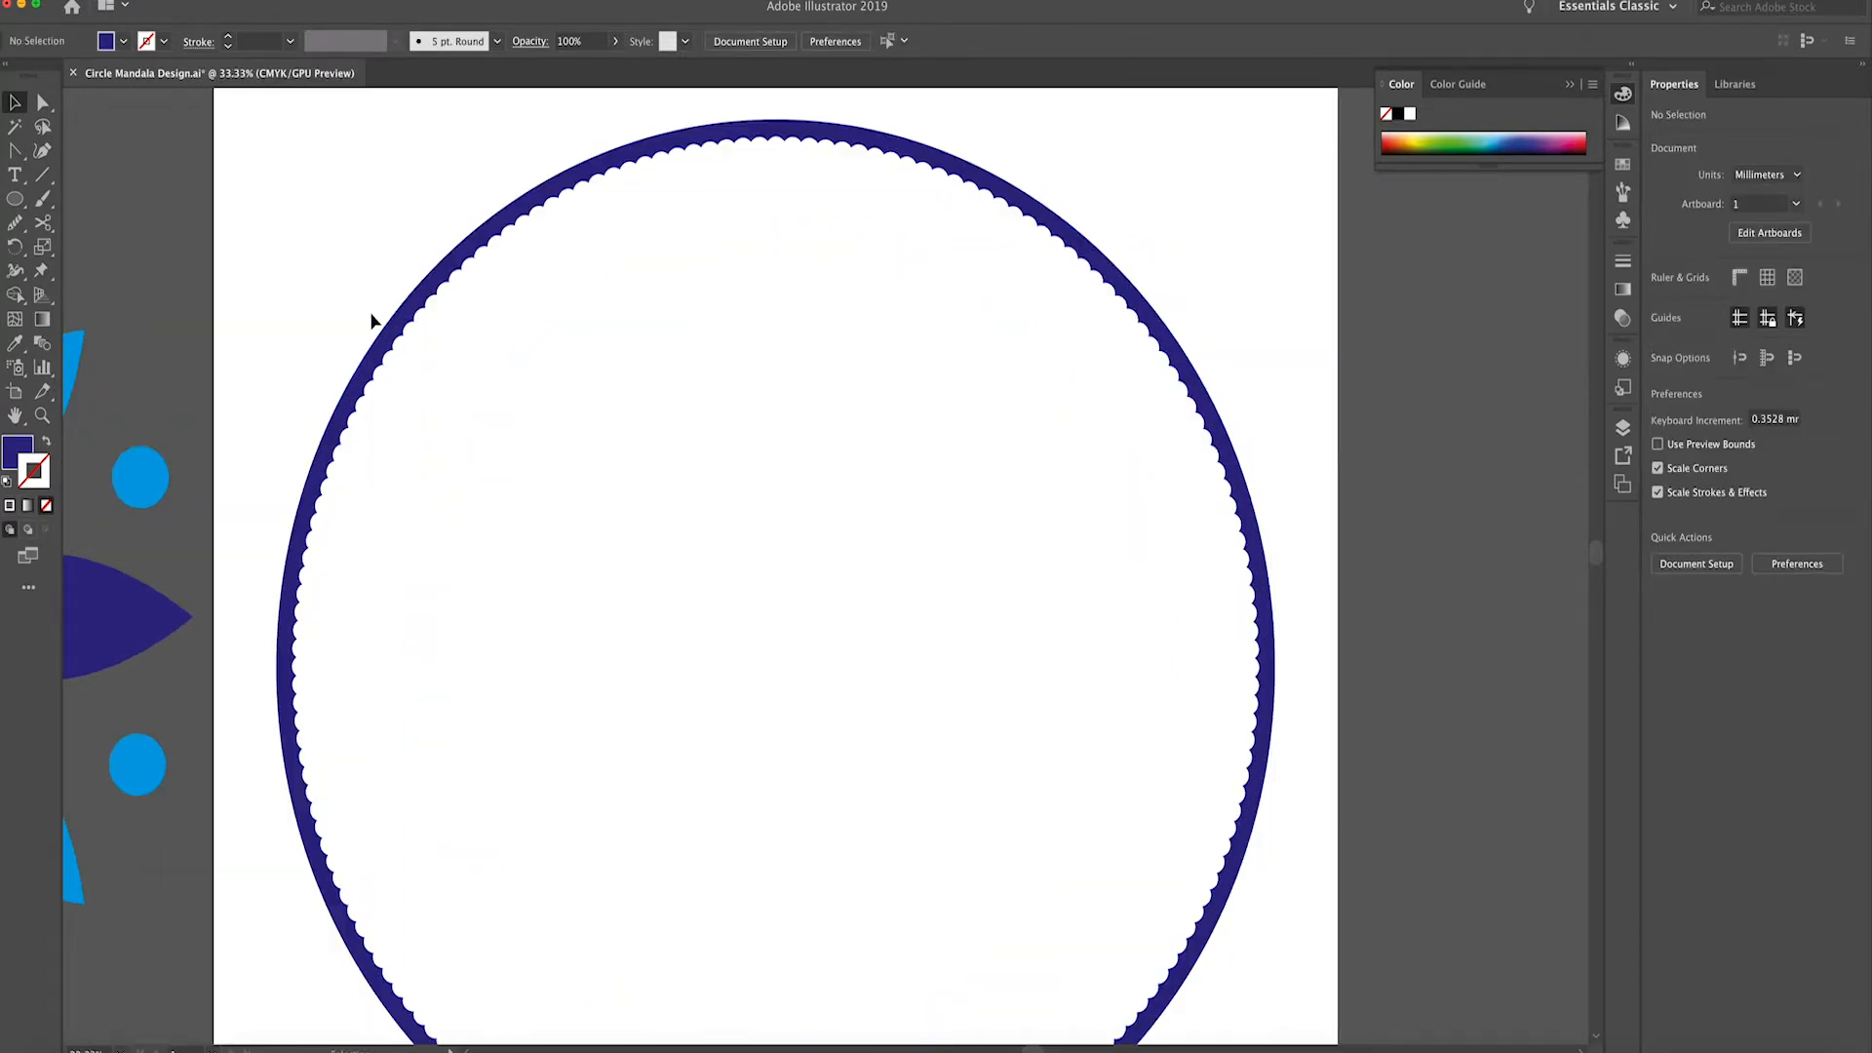
click(385, 336)
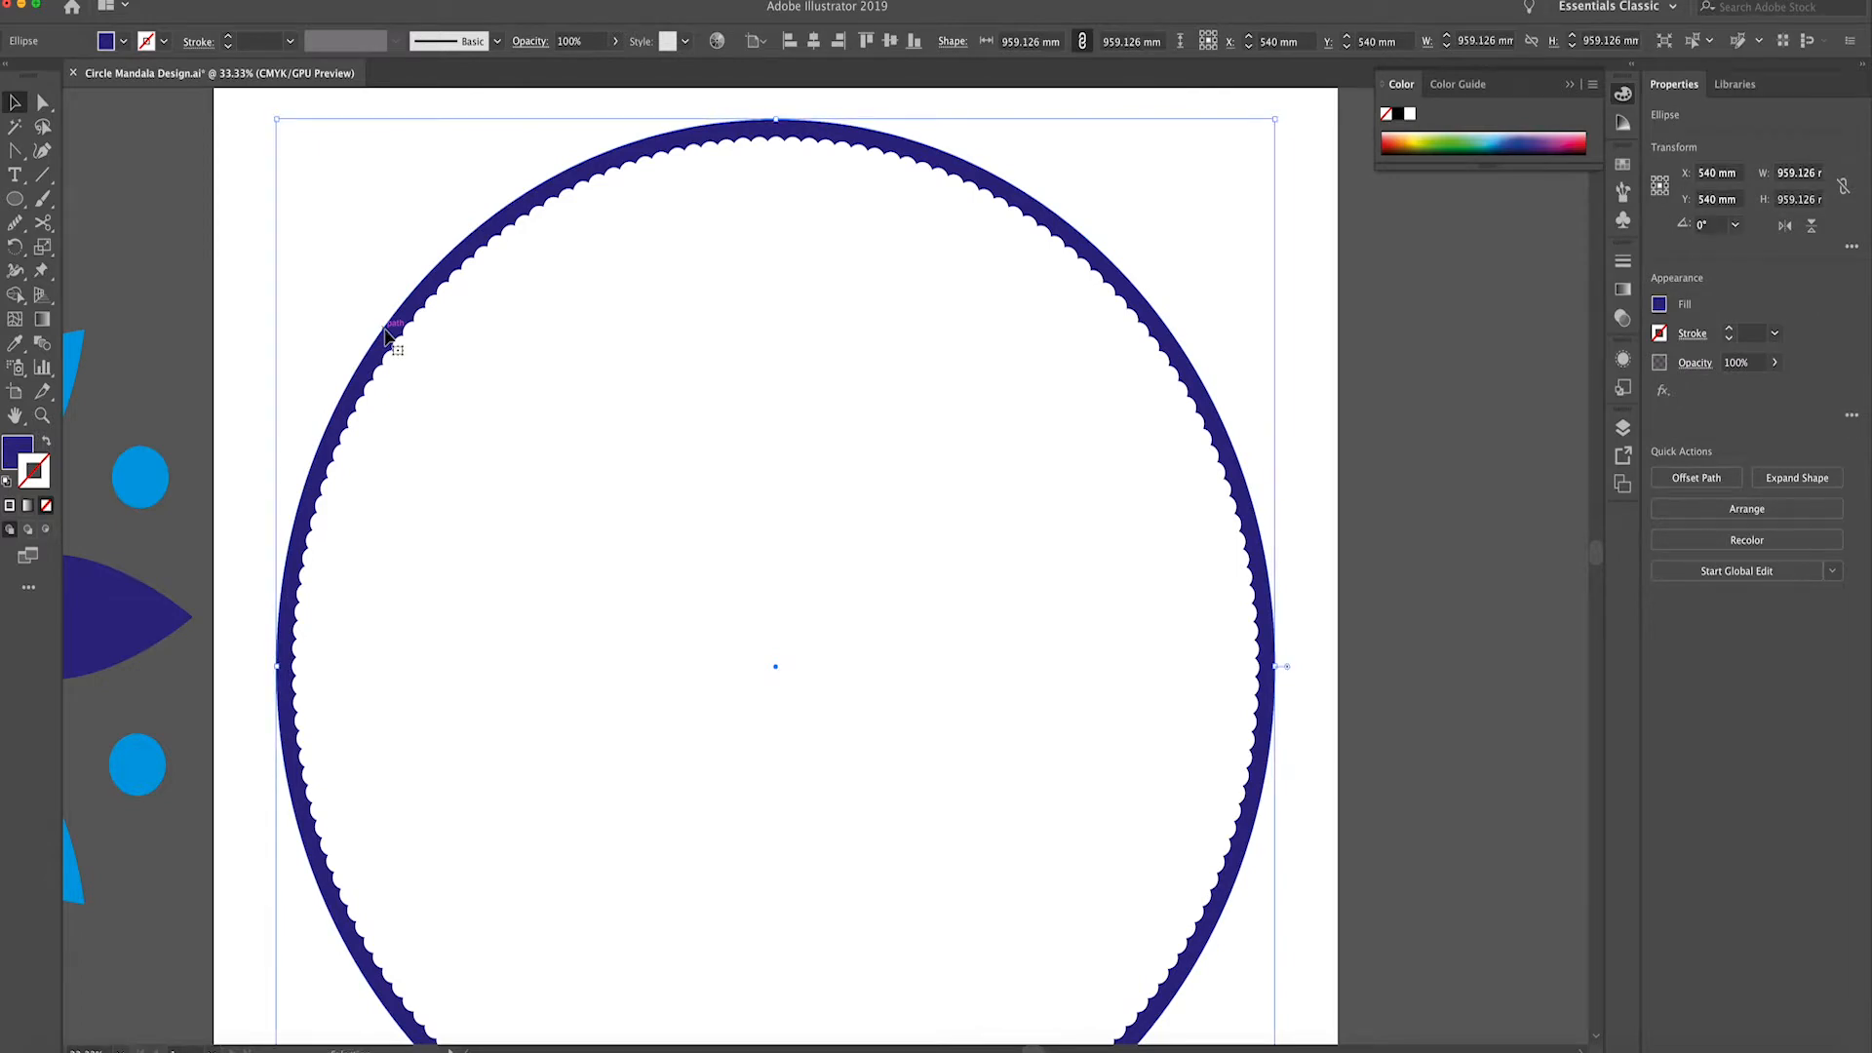
key(super+shift+])
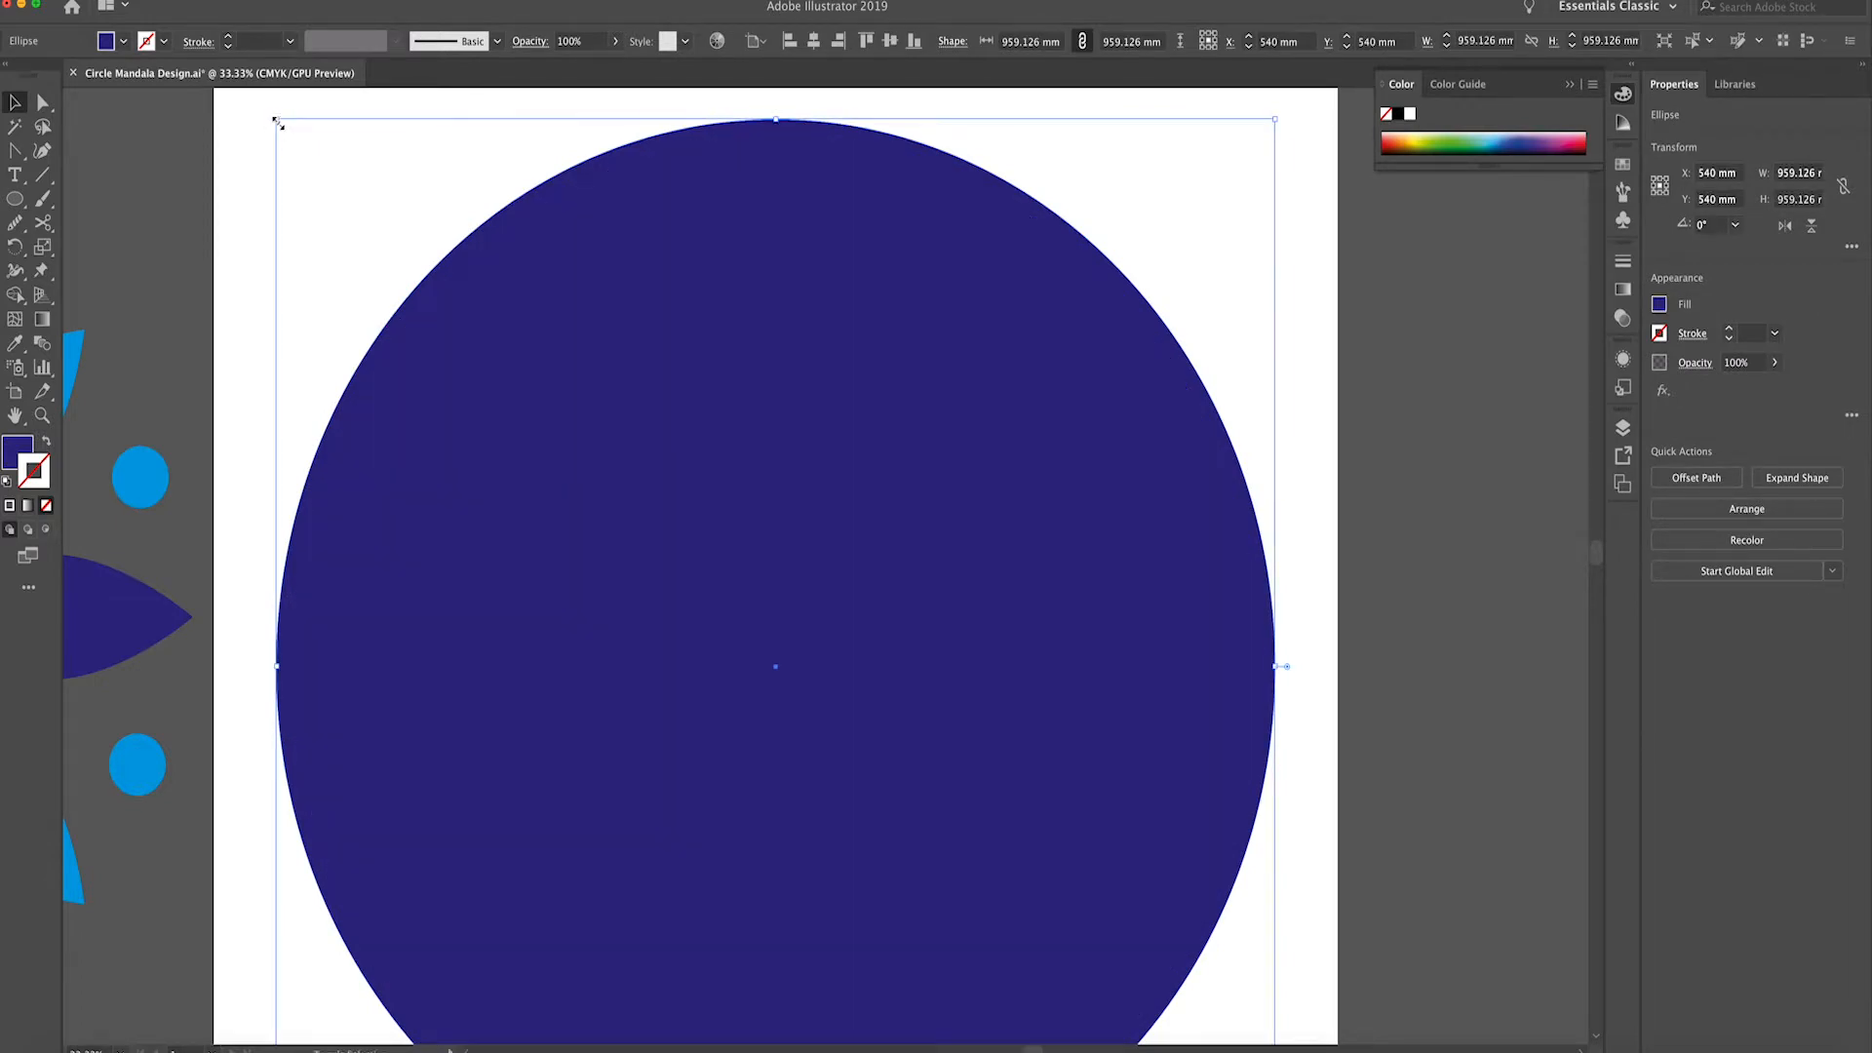
drag(275, 121, 318, 164)
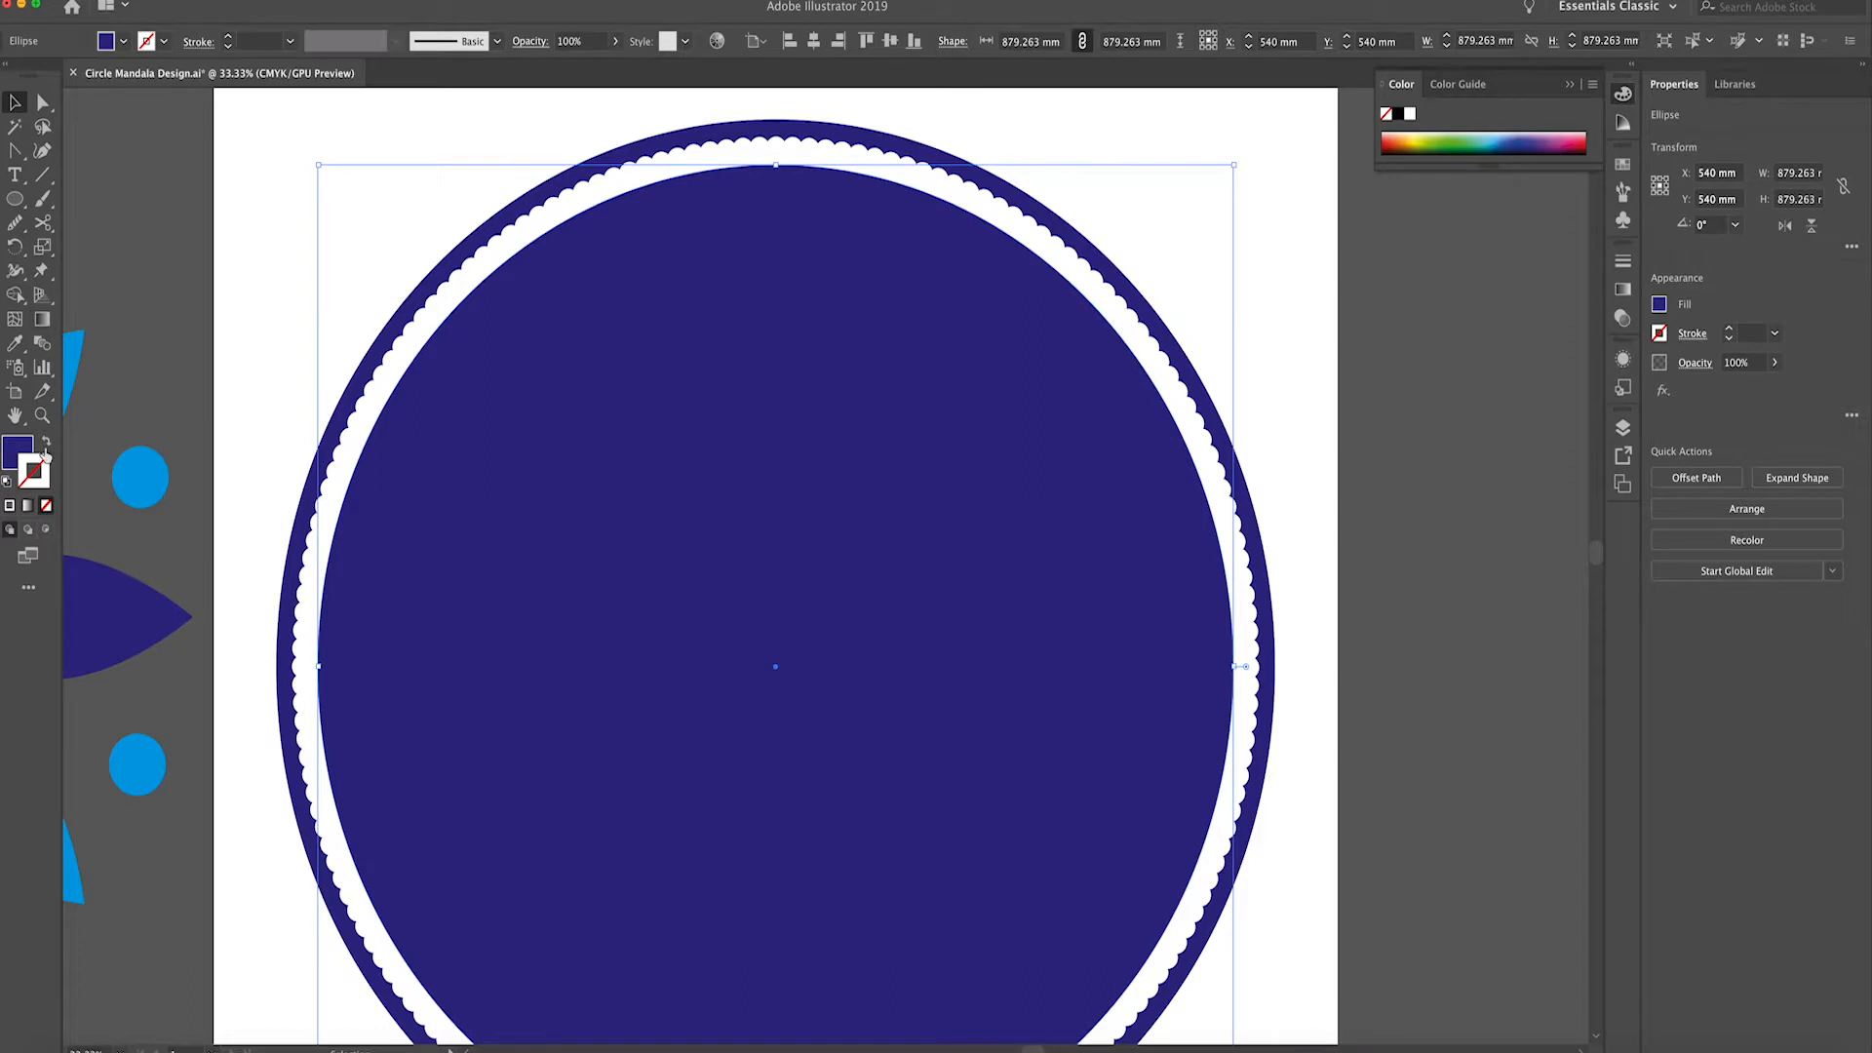
Swap the inner circle's fill and stroke to leave a dark blue outline, and set its weight to 4 pt
key(shift+x)
click(1730, 331)
click(1730, 330)
click(1731, 331)
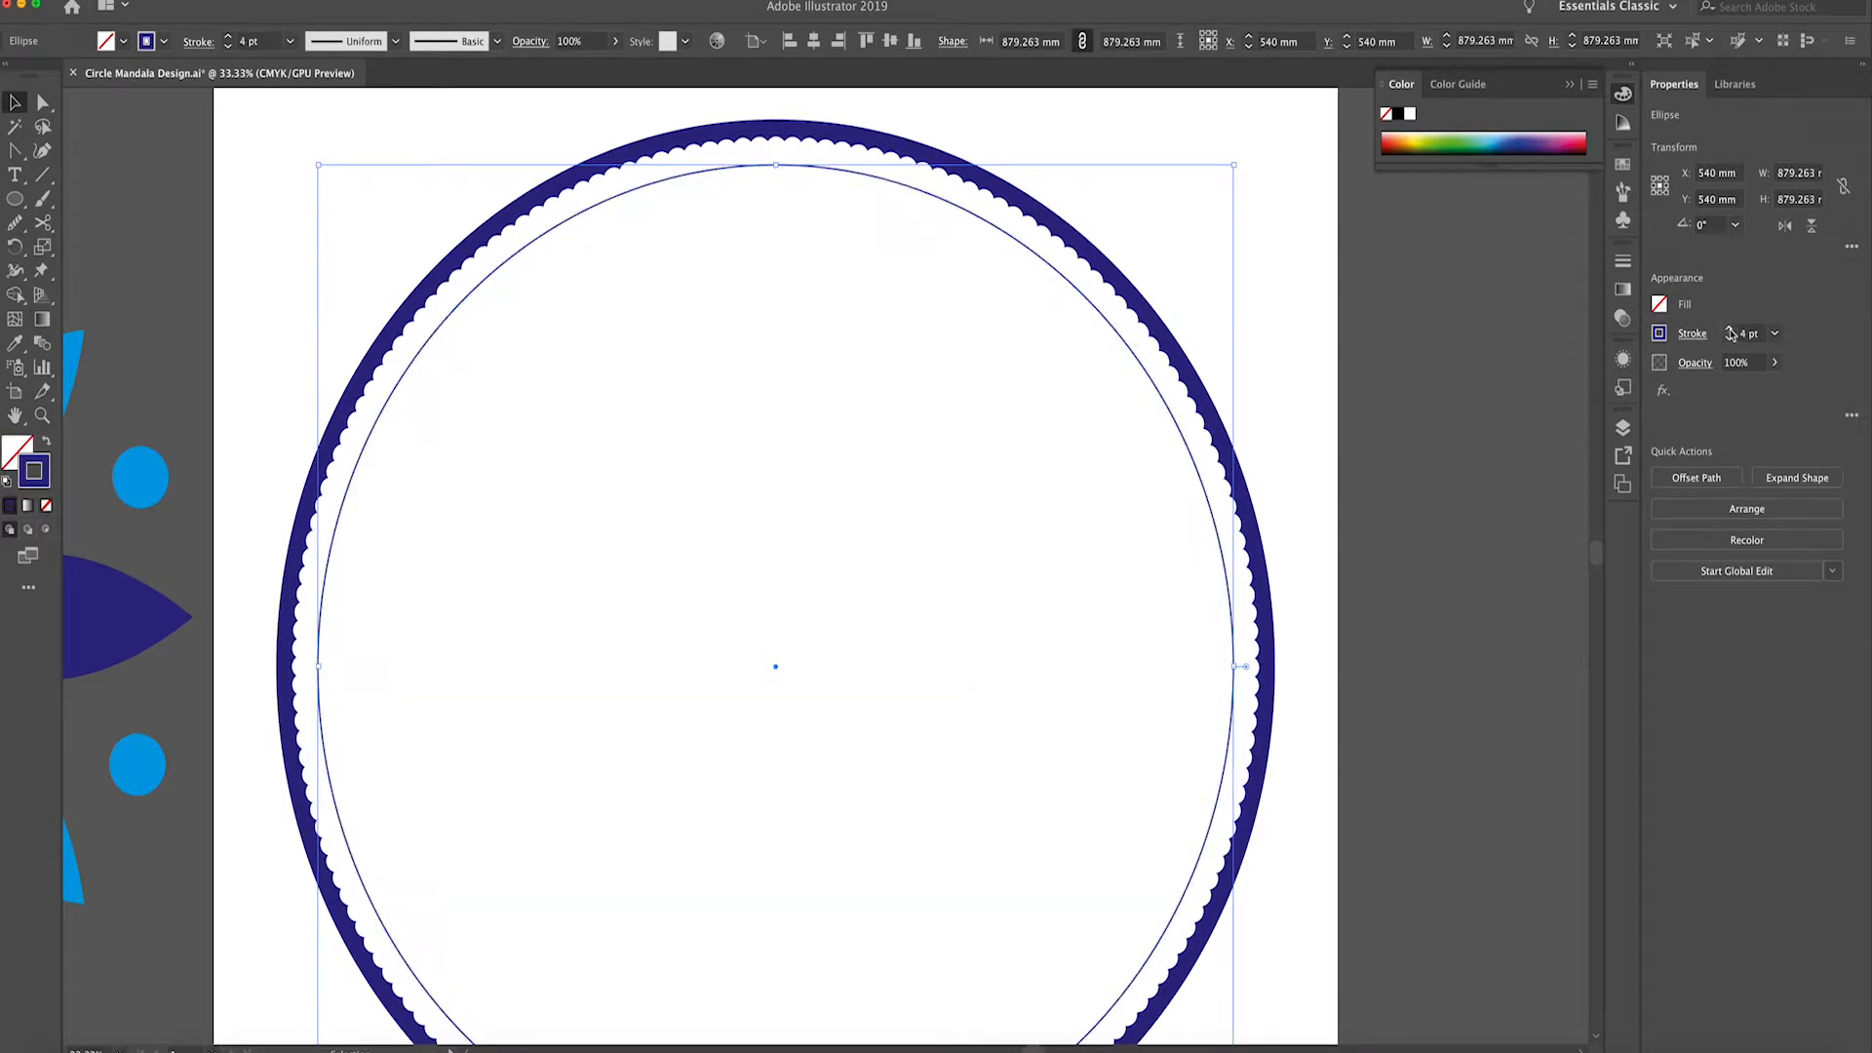
Enlarge the outlined inner circle about its center to about 913 mm
drag(1234, 163, 1252, 147)
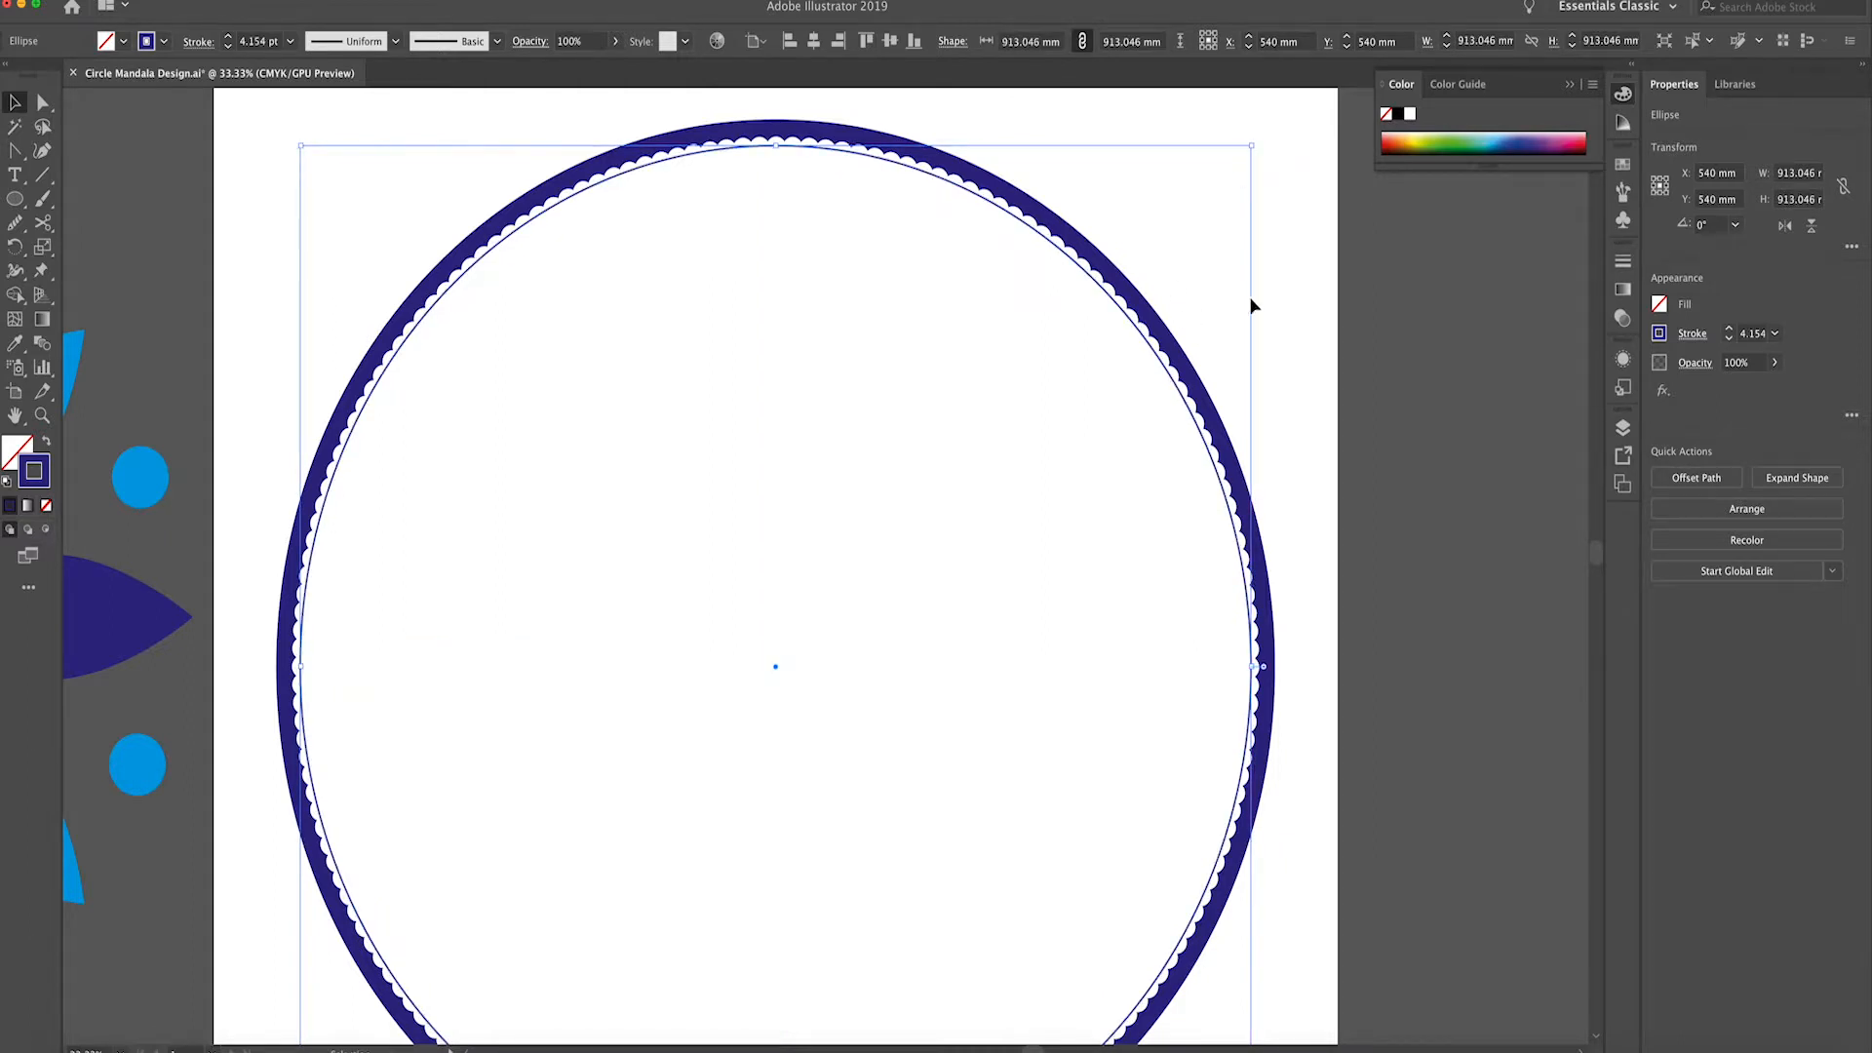
click(714, 240)
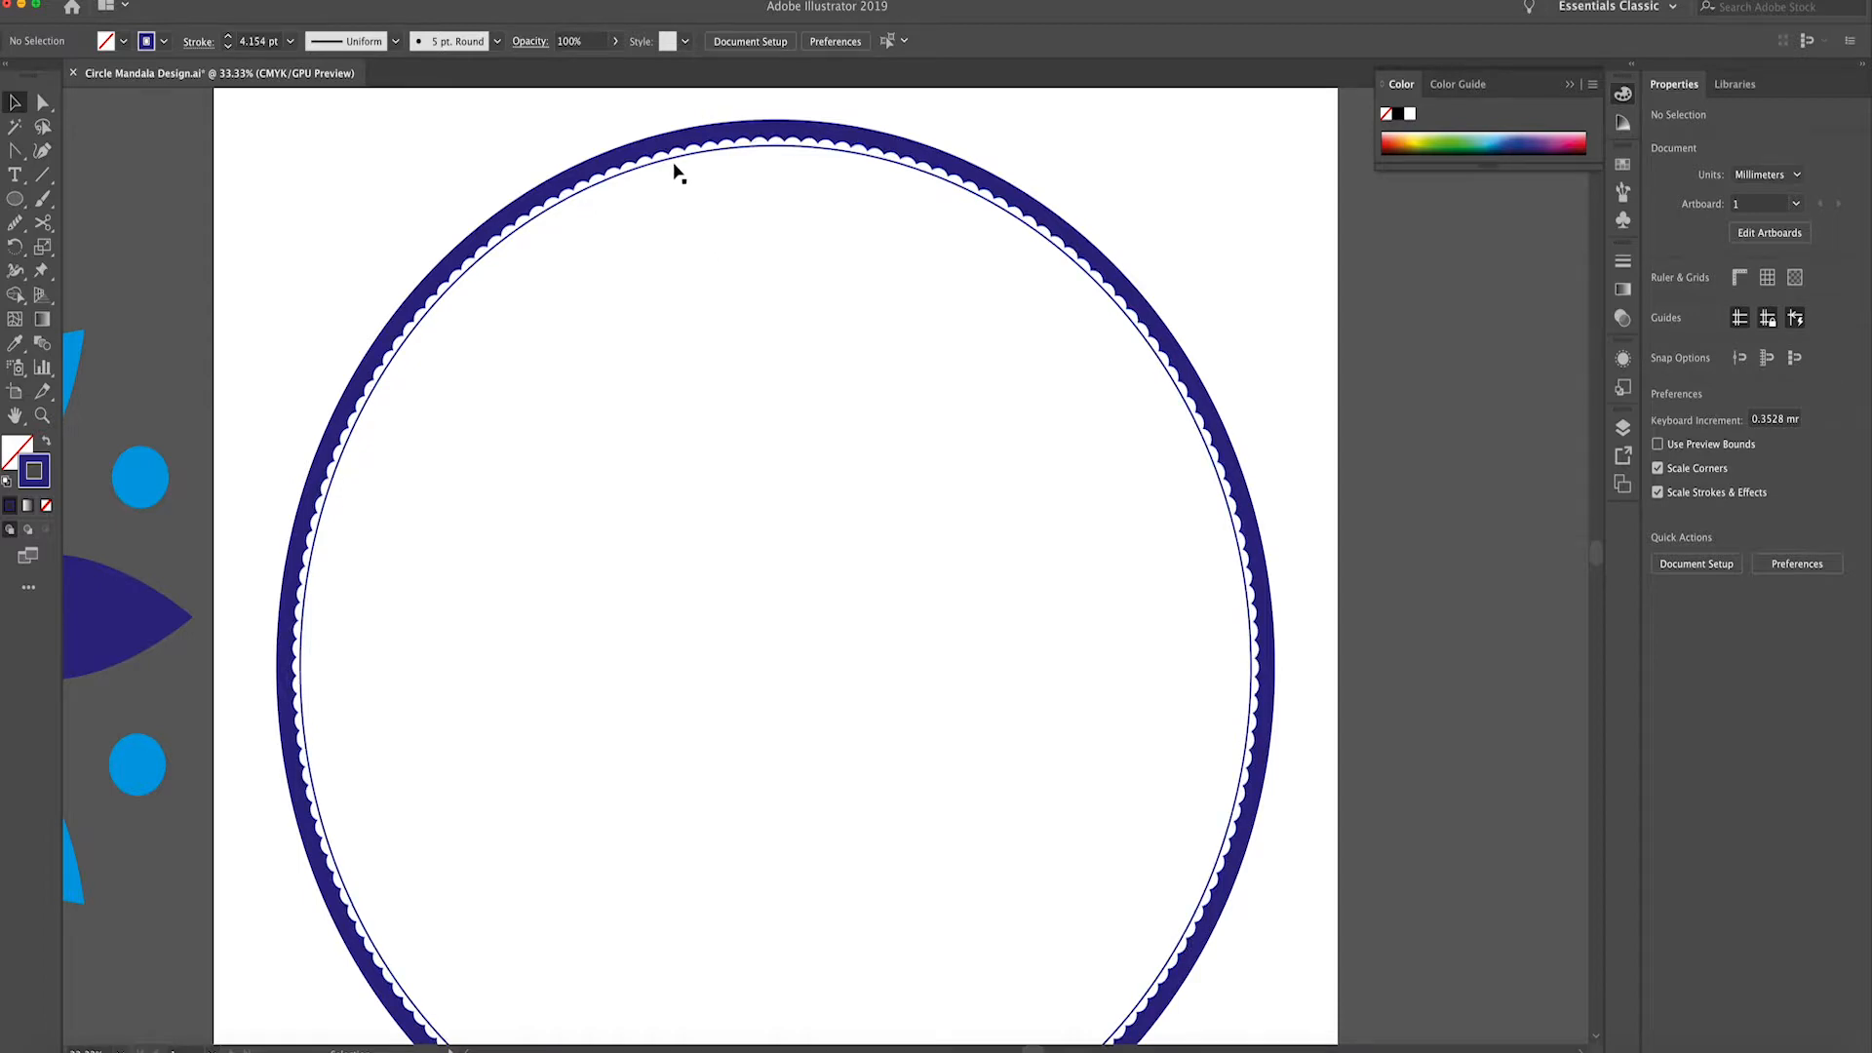
Duplicate the outer dark blue circle in front and scale the copy about its center to about 886 mm
click(669, 145)
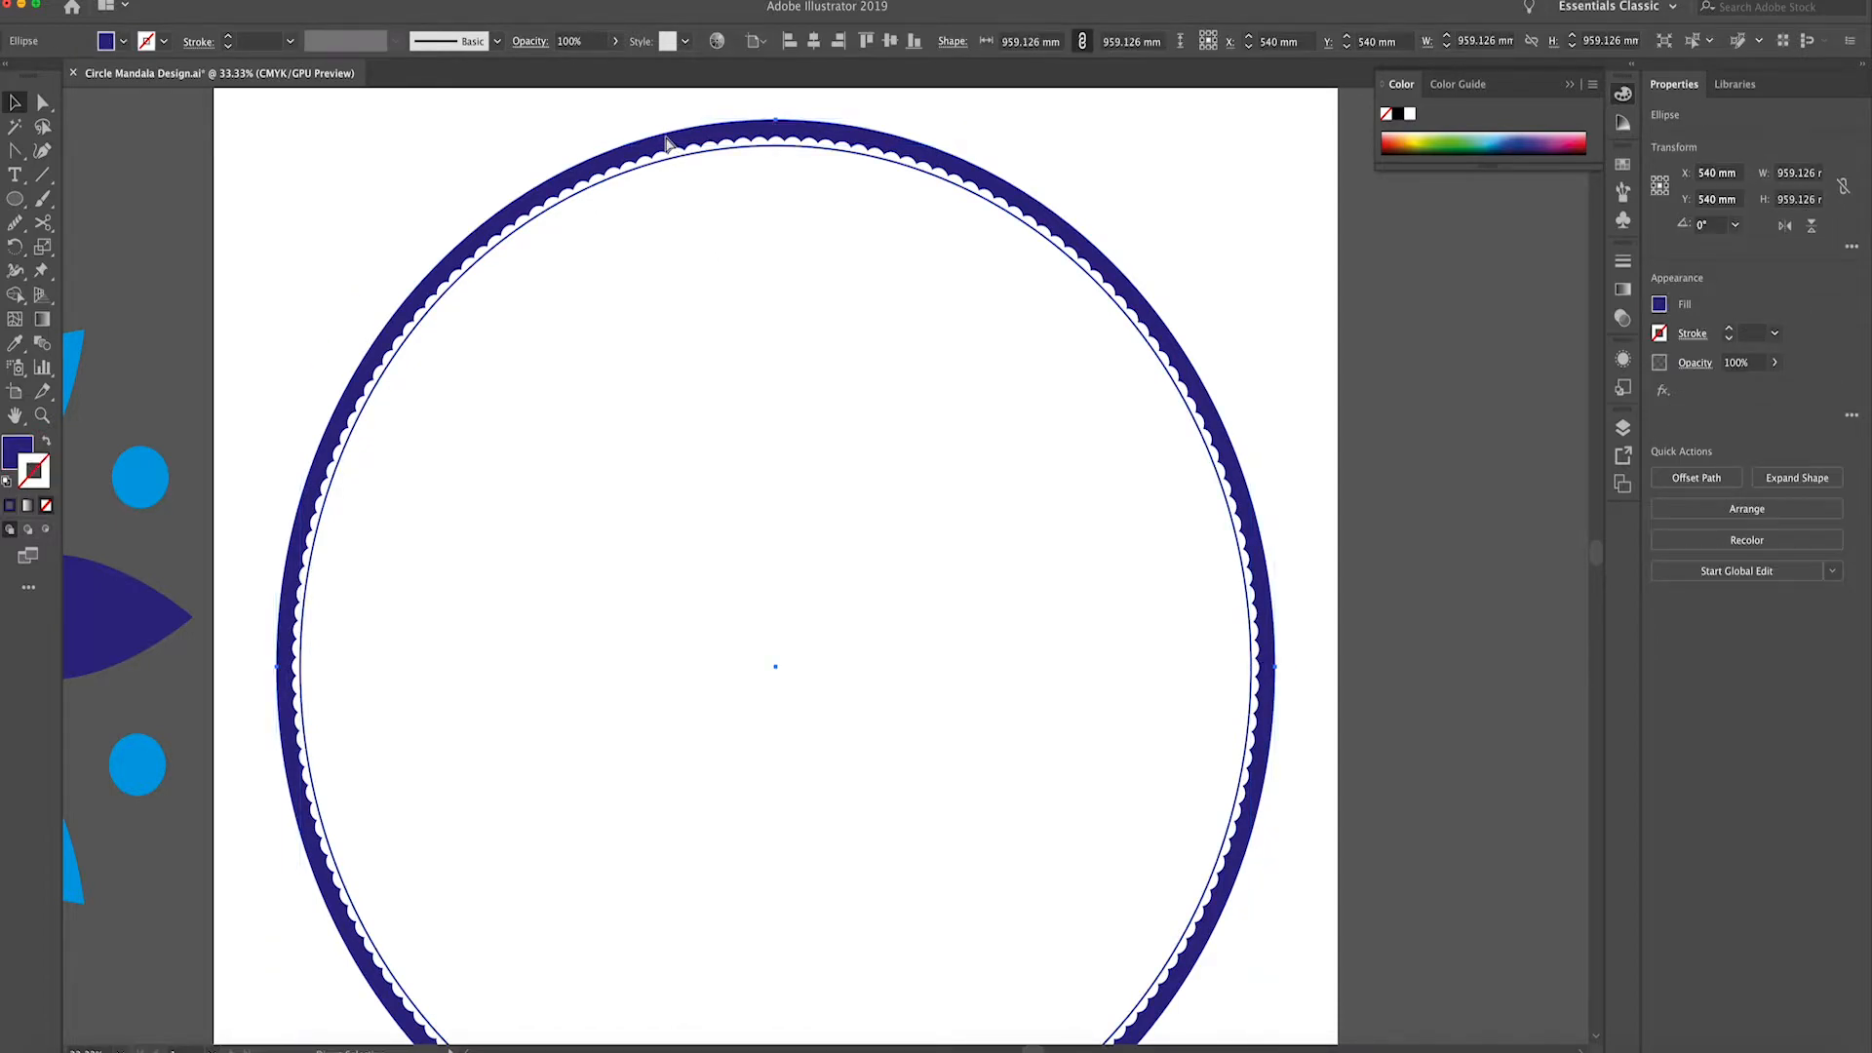
drag(277, 119, 384, 227)
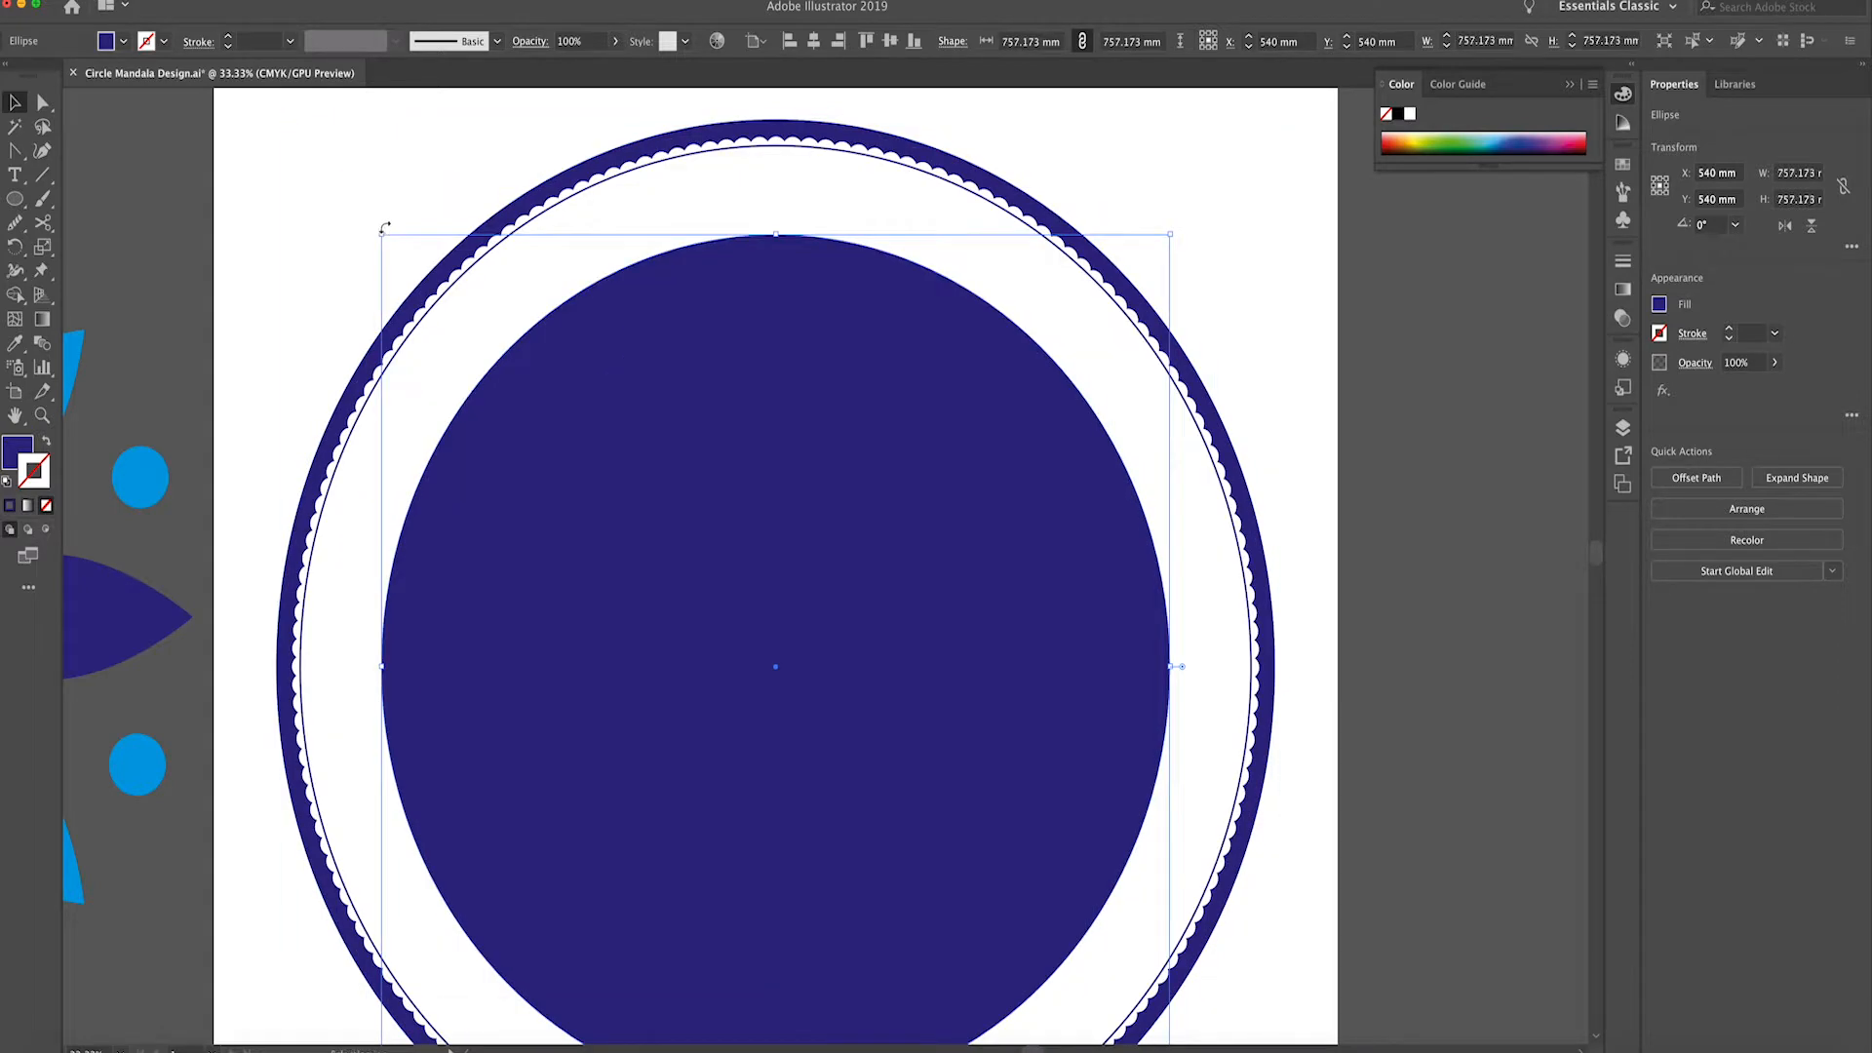
drag(382, 232, 256, 171)
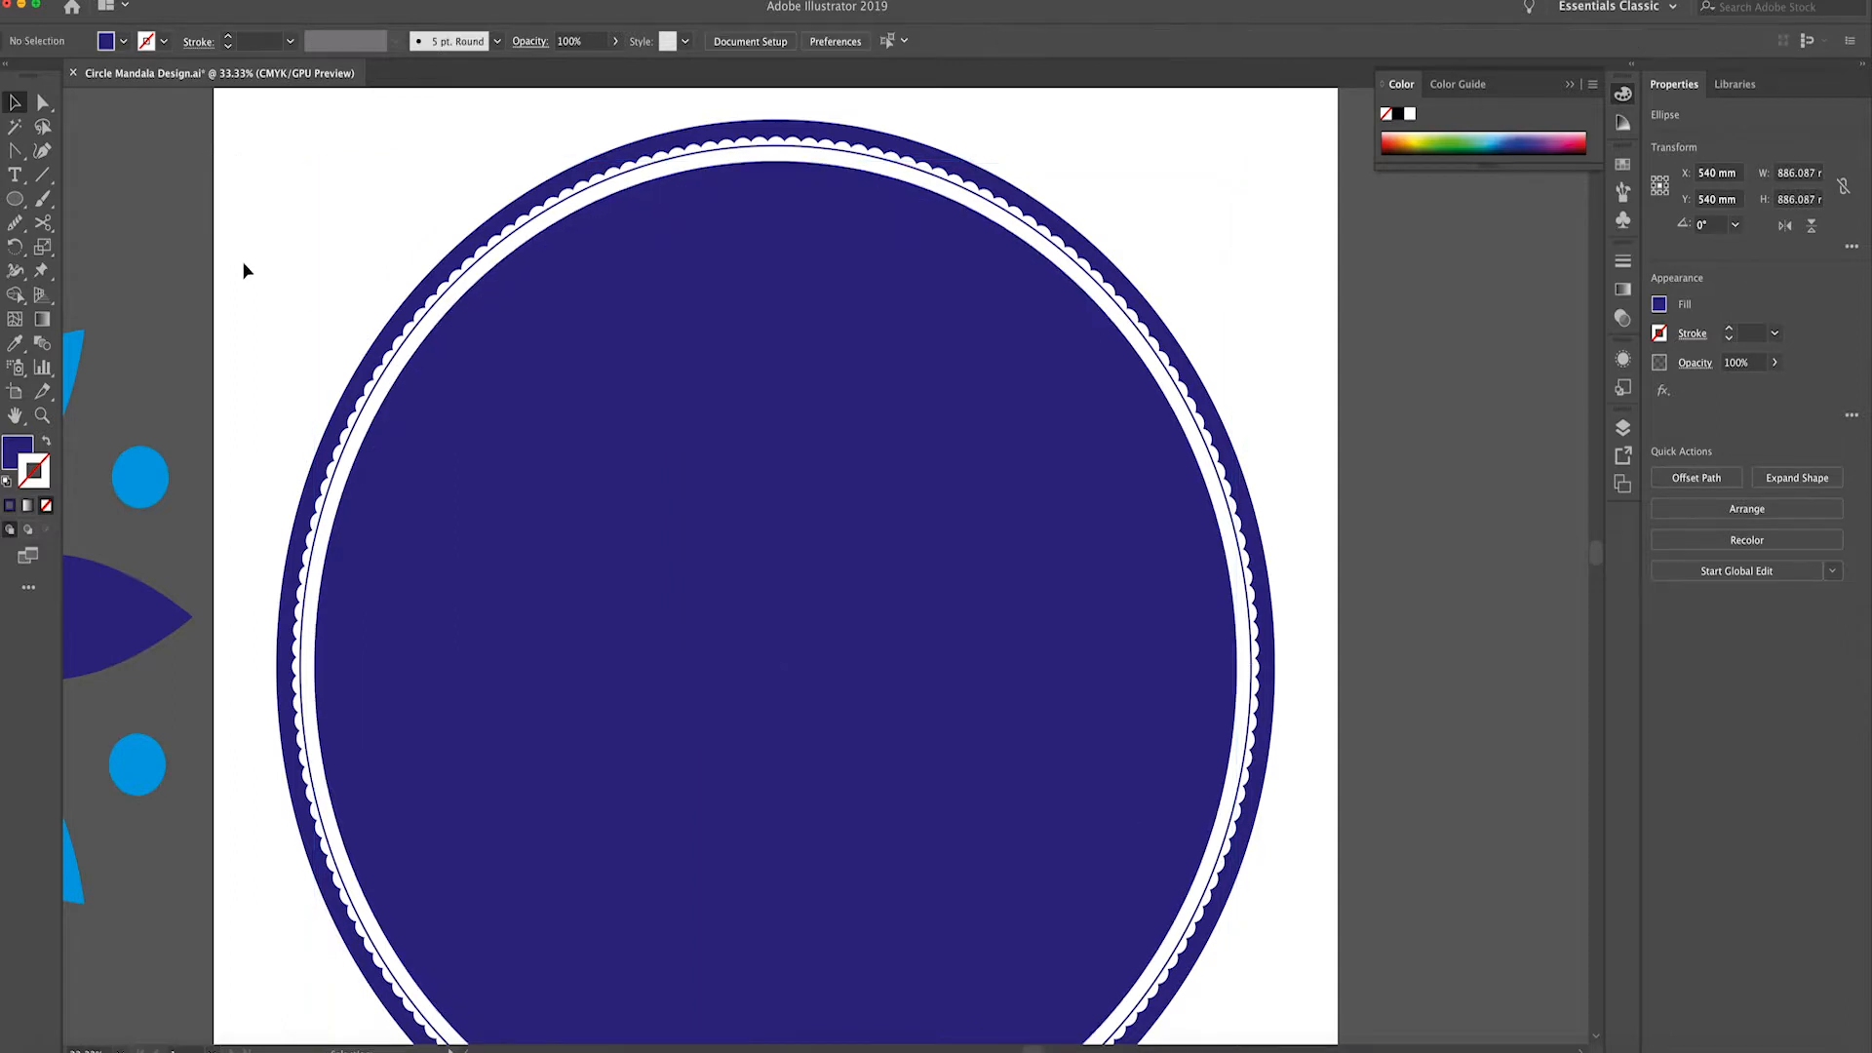
click(256, 273)
click(523, 301)
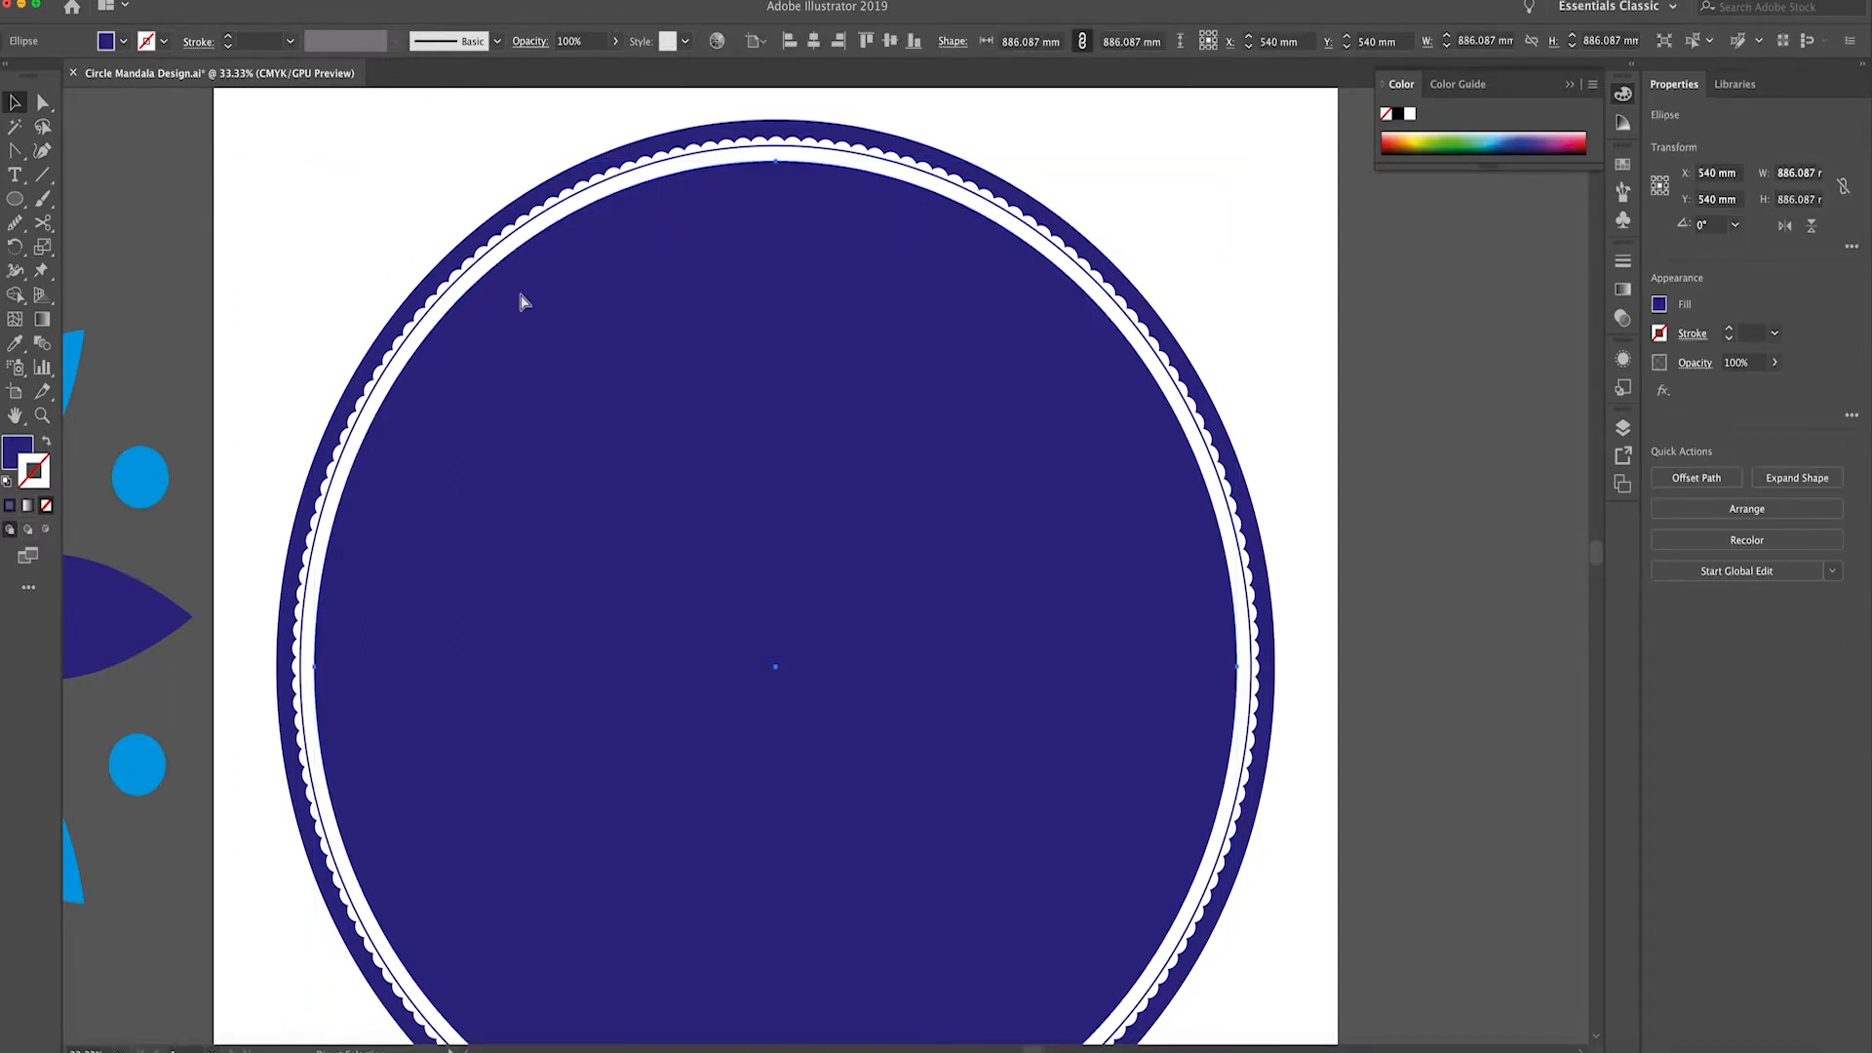
key(super+minus)
key(super+minus)
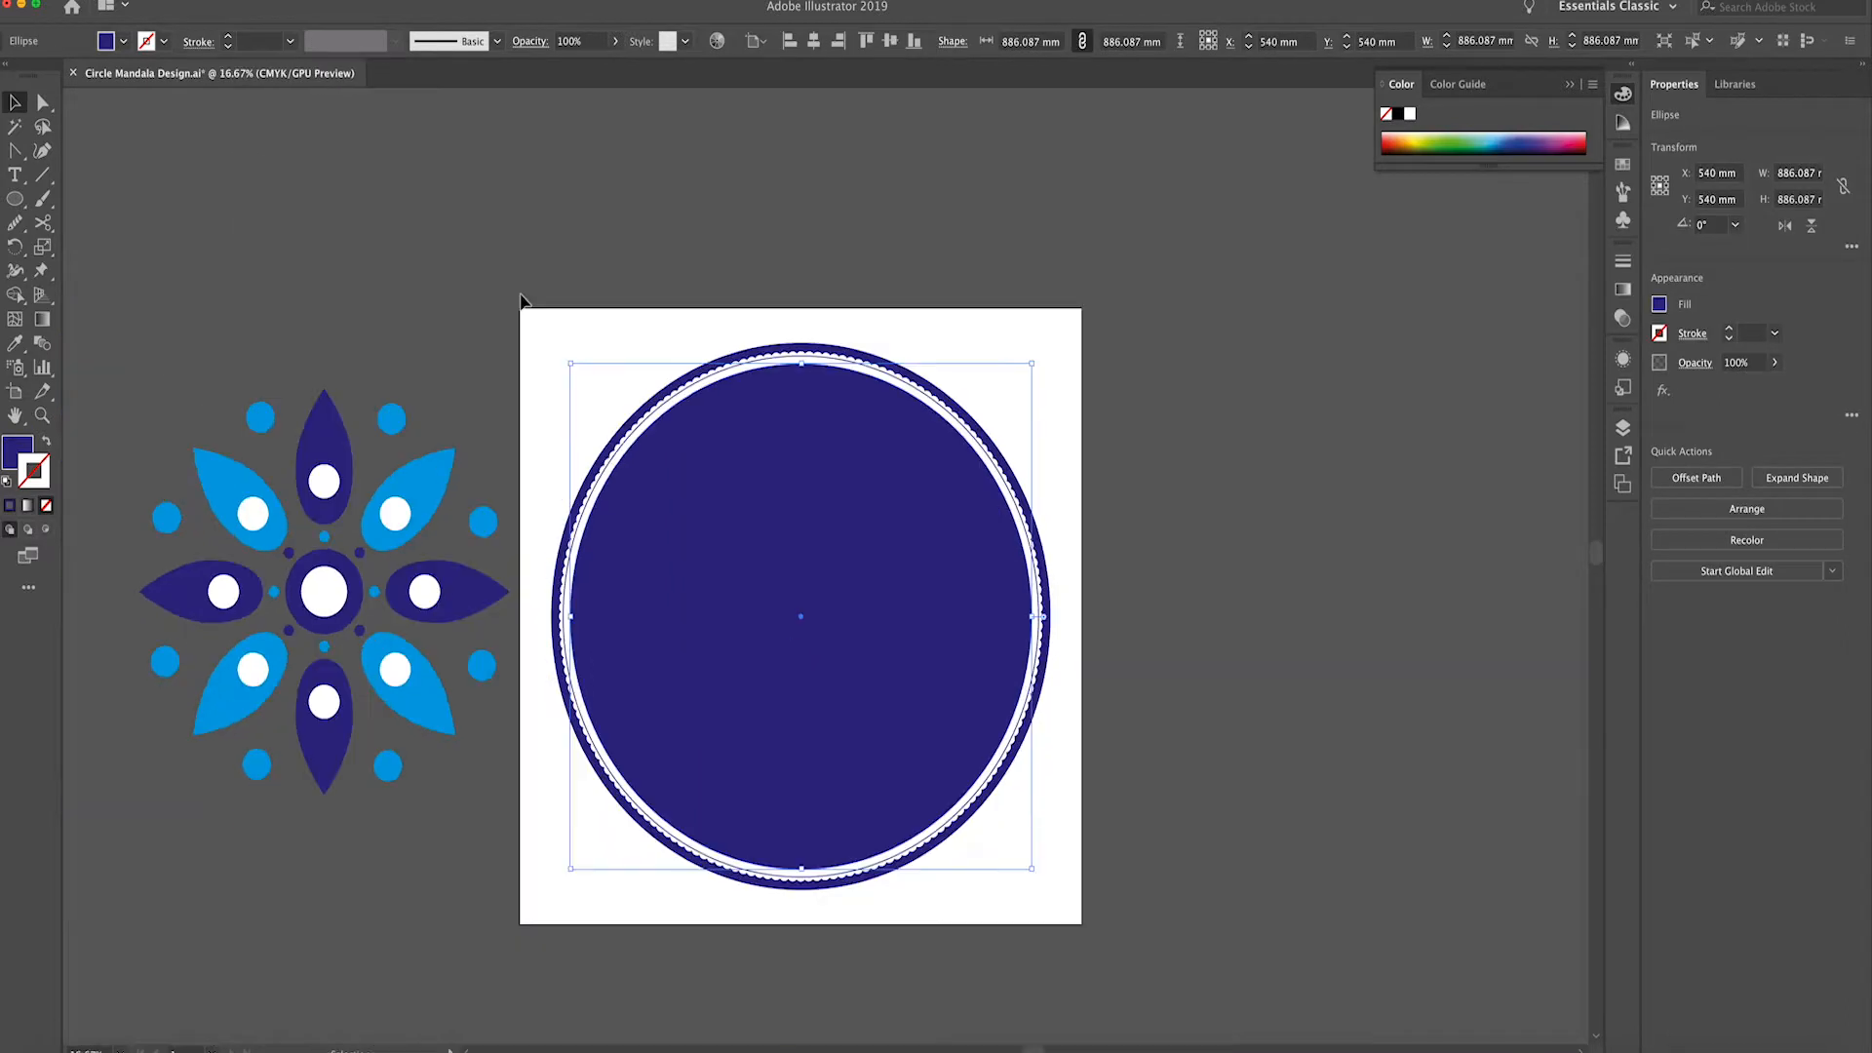
click(523, 301)
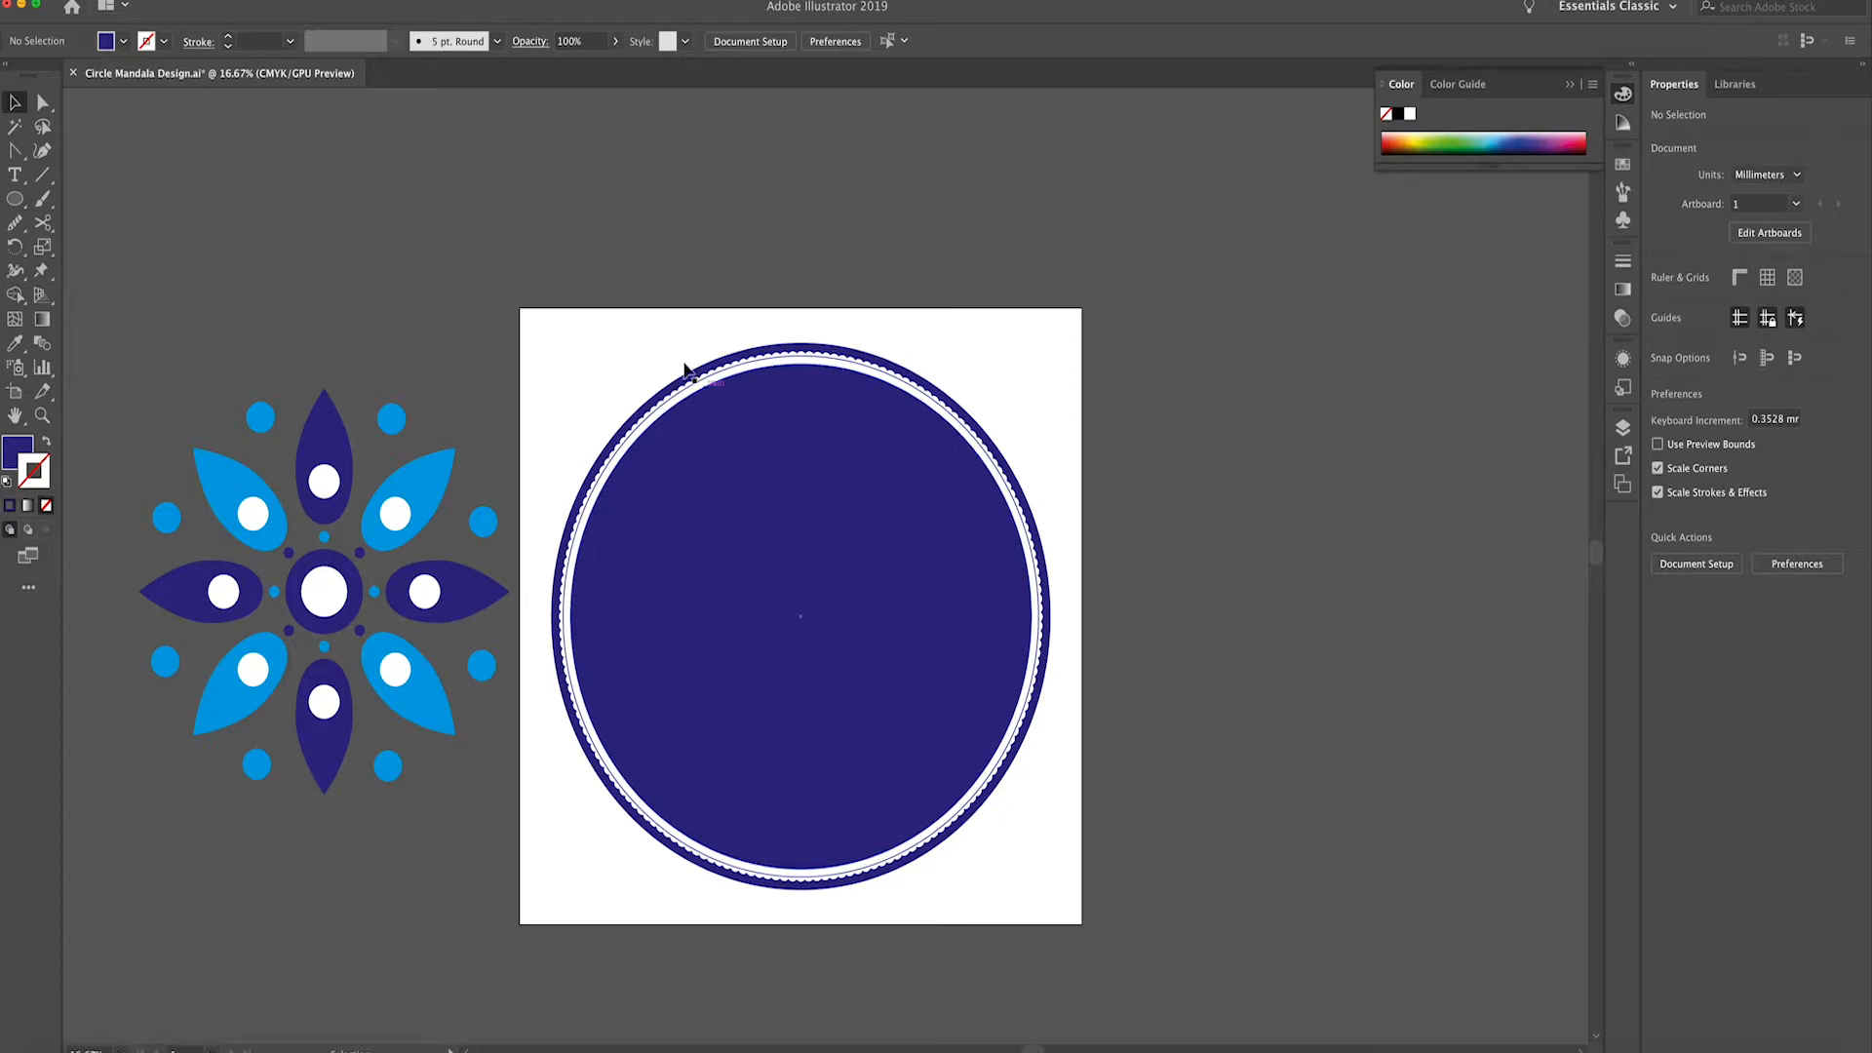
Draw an ellipse about 237 mm high inside the dark blue circle and convert its upper and lower anchor points to corners
click(14, 200)
drag(792, 418, 852, 553)
key(shift+c)
click(853, 554)
click(853, 418)
Move the shape's two side anchor points inward to narrow the petal to about 117 mm
key(a)
drag(792, 485, 824, 485)
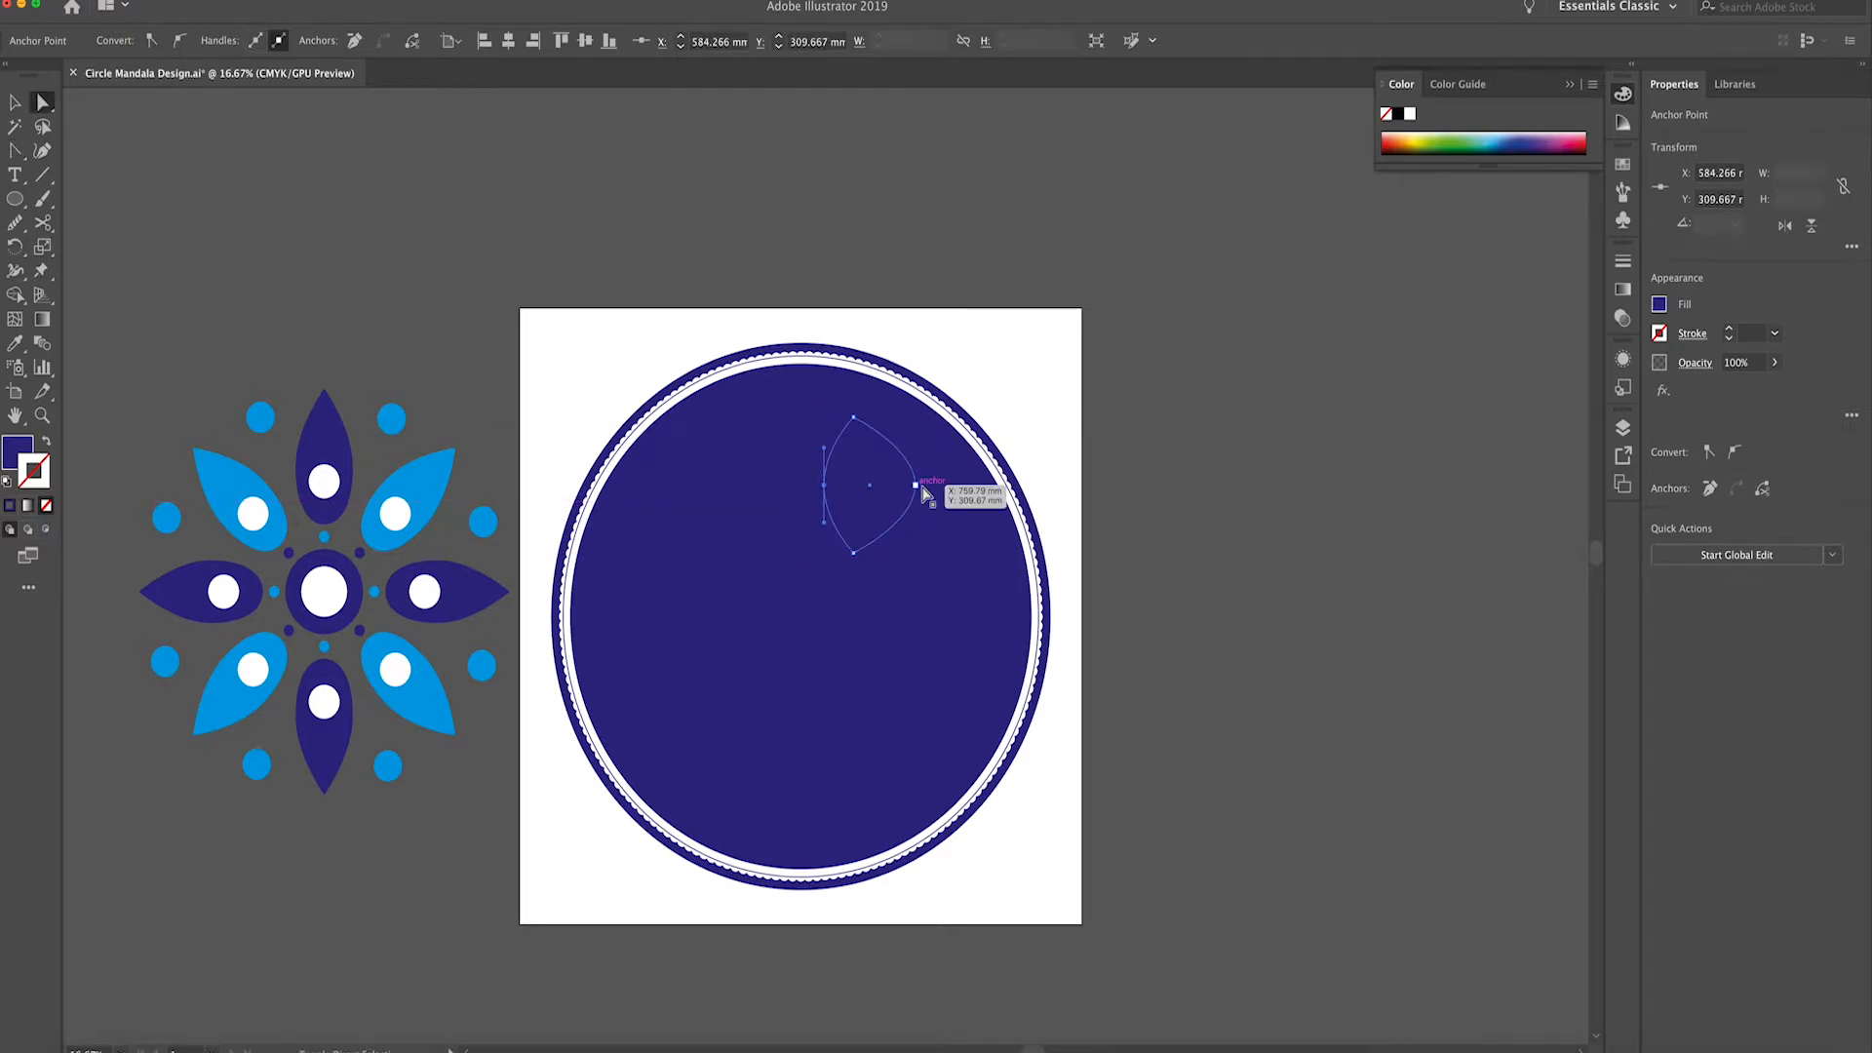
click(915, 485)
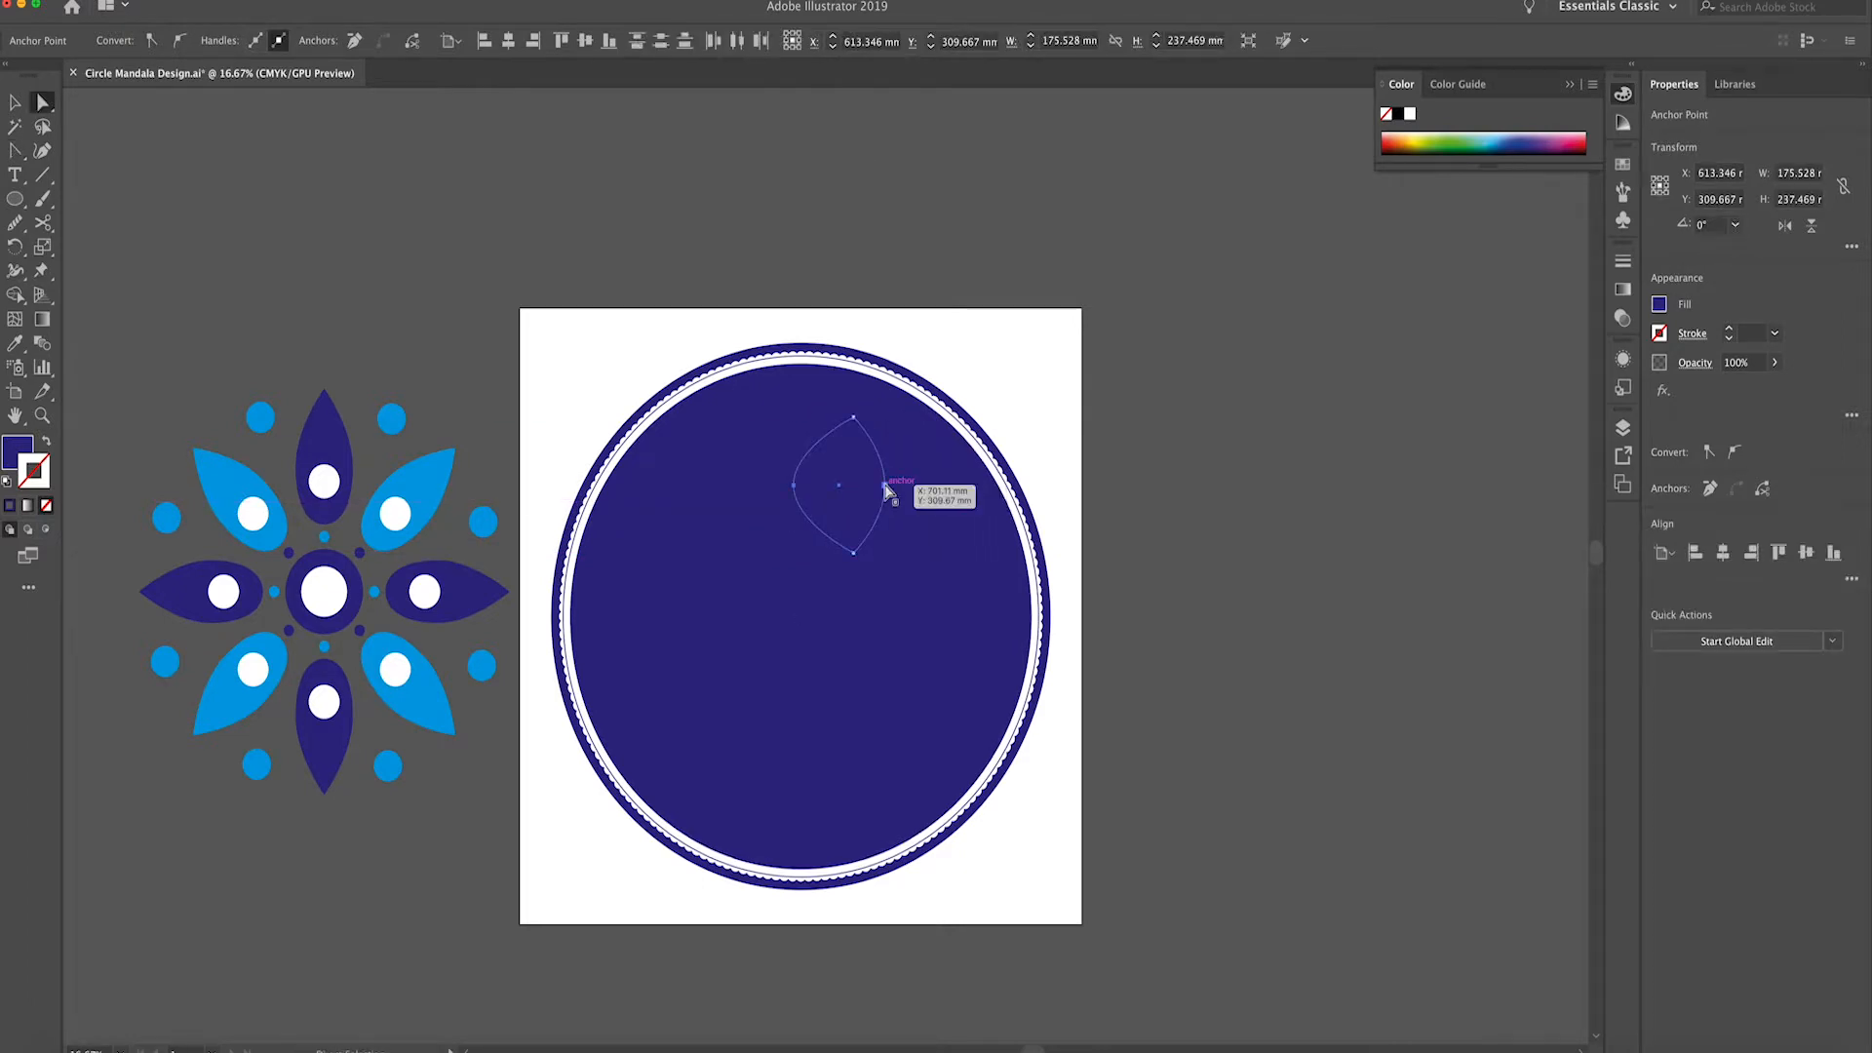
drag(915, 484, 814, 462)
Center the petal horizontally near the top of the circle and fill it with the light blue sampled from the small mandala
key(v)
key(super+a)
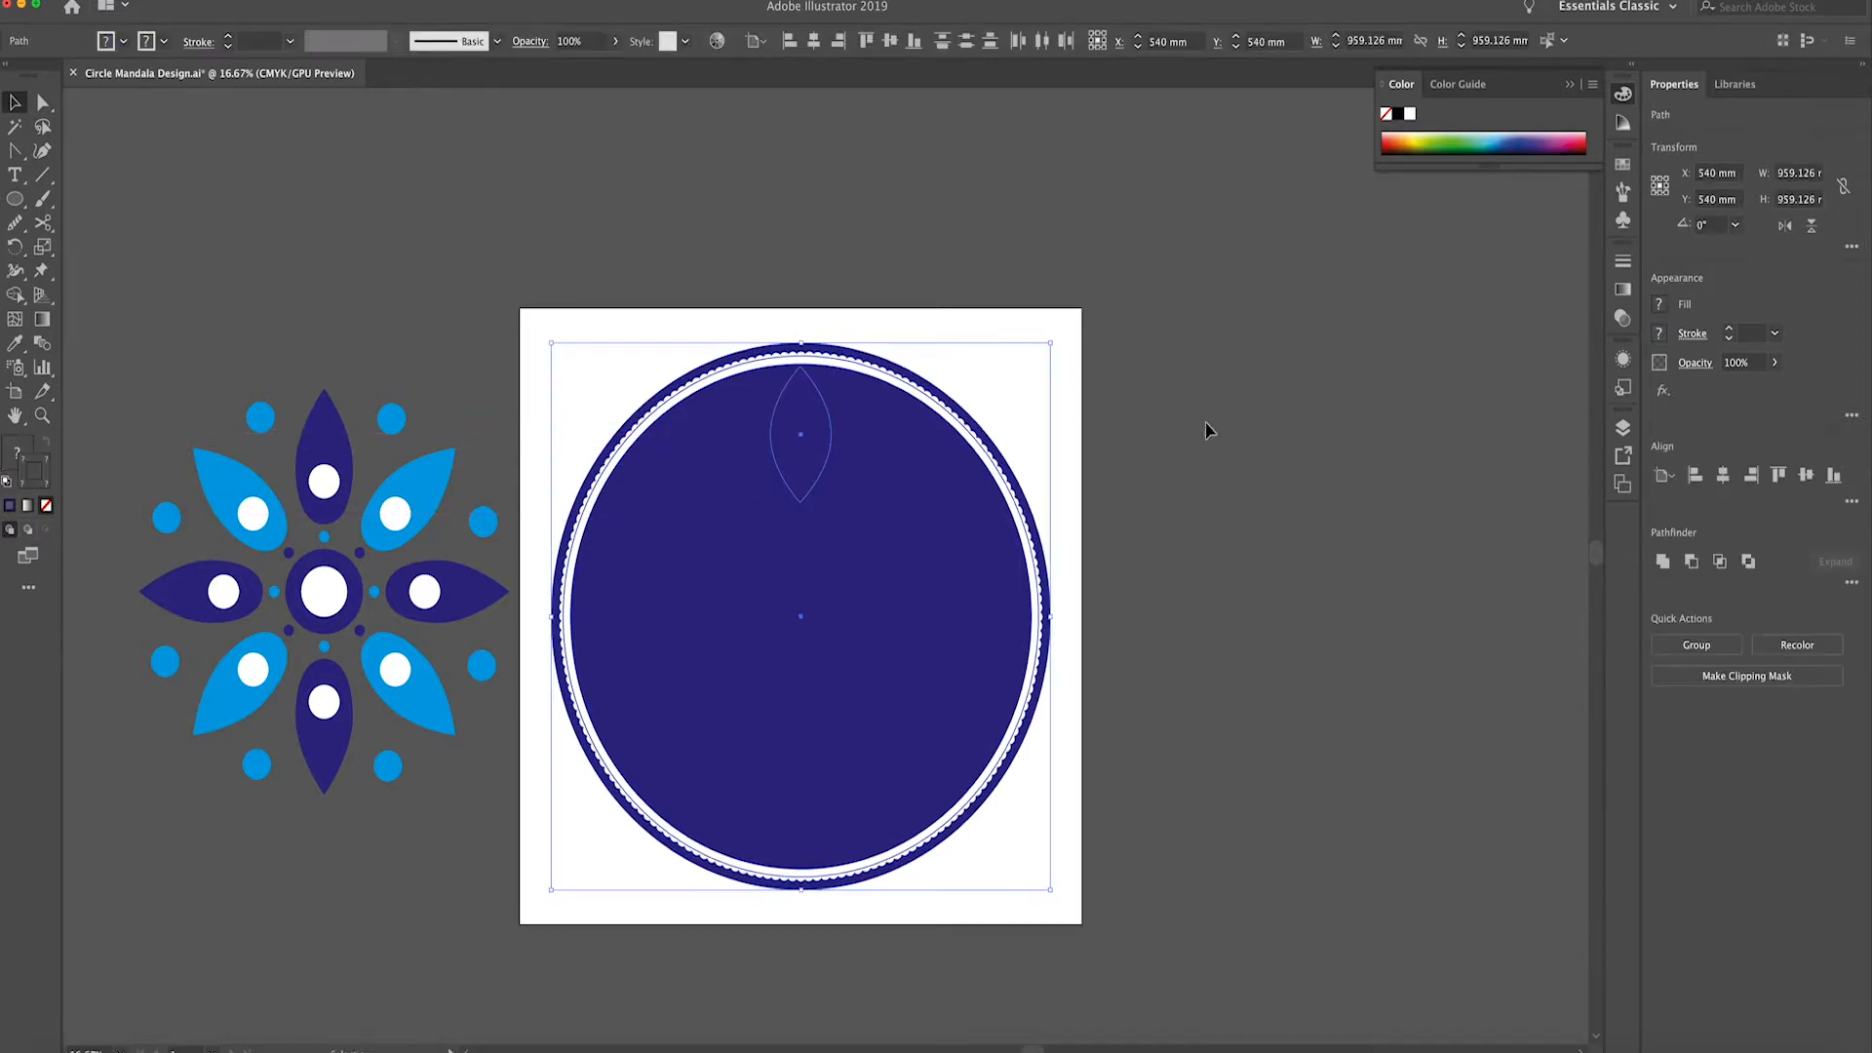
click(1127, 392)
click(795, 416)
key(i)
click(425, 496)
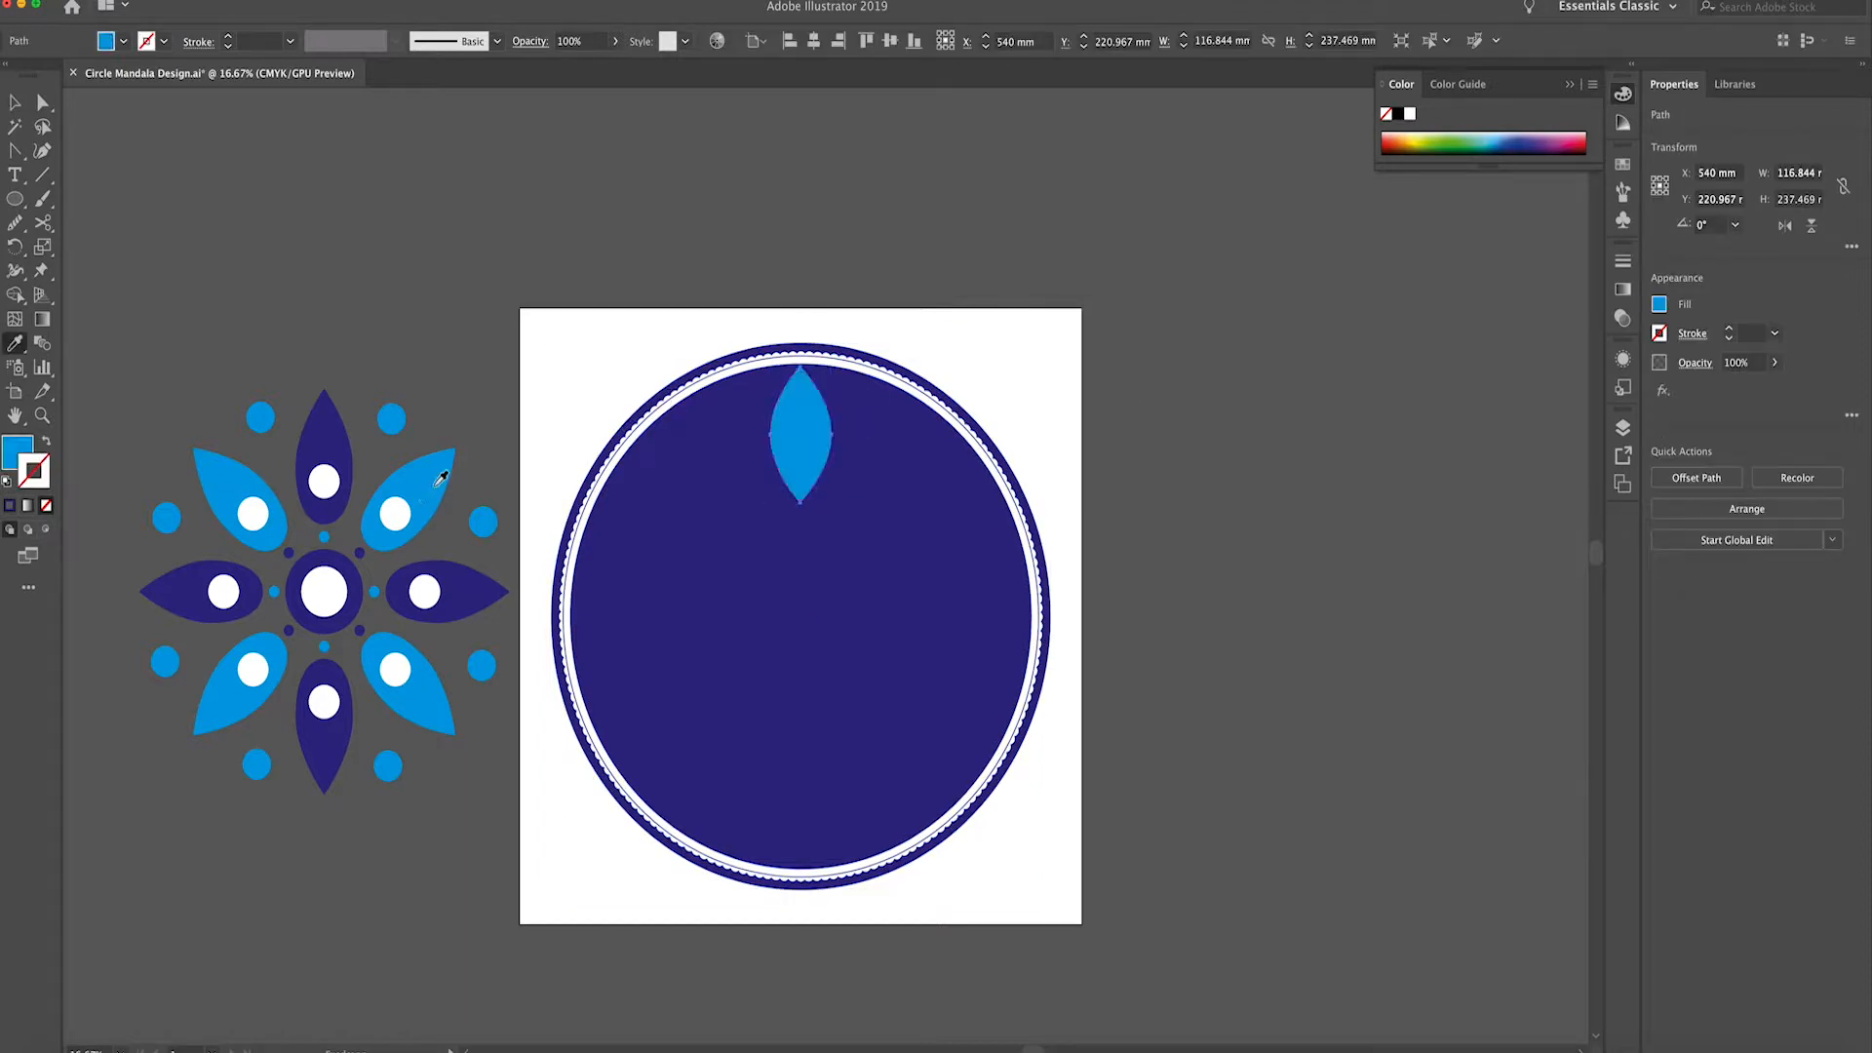
Move the light blue petal straight up until its tip meets the upper edge of the inner dark blue circle
key(v)
key(super+equal)
key(super+equal)
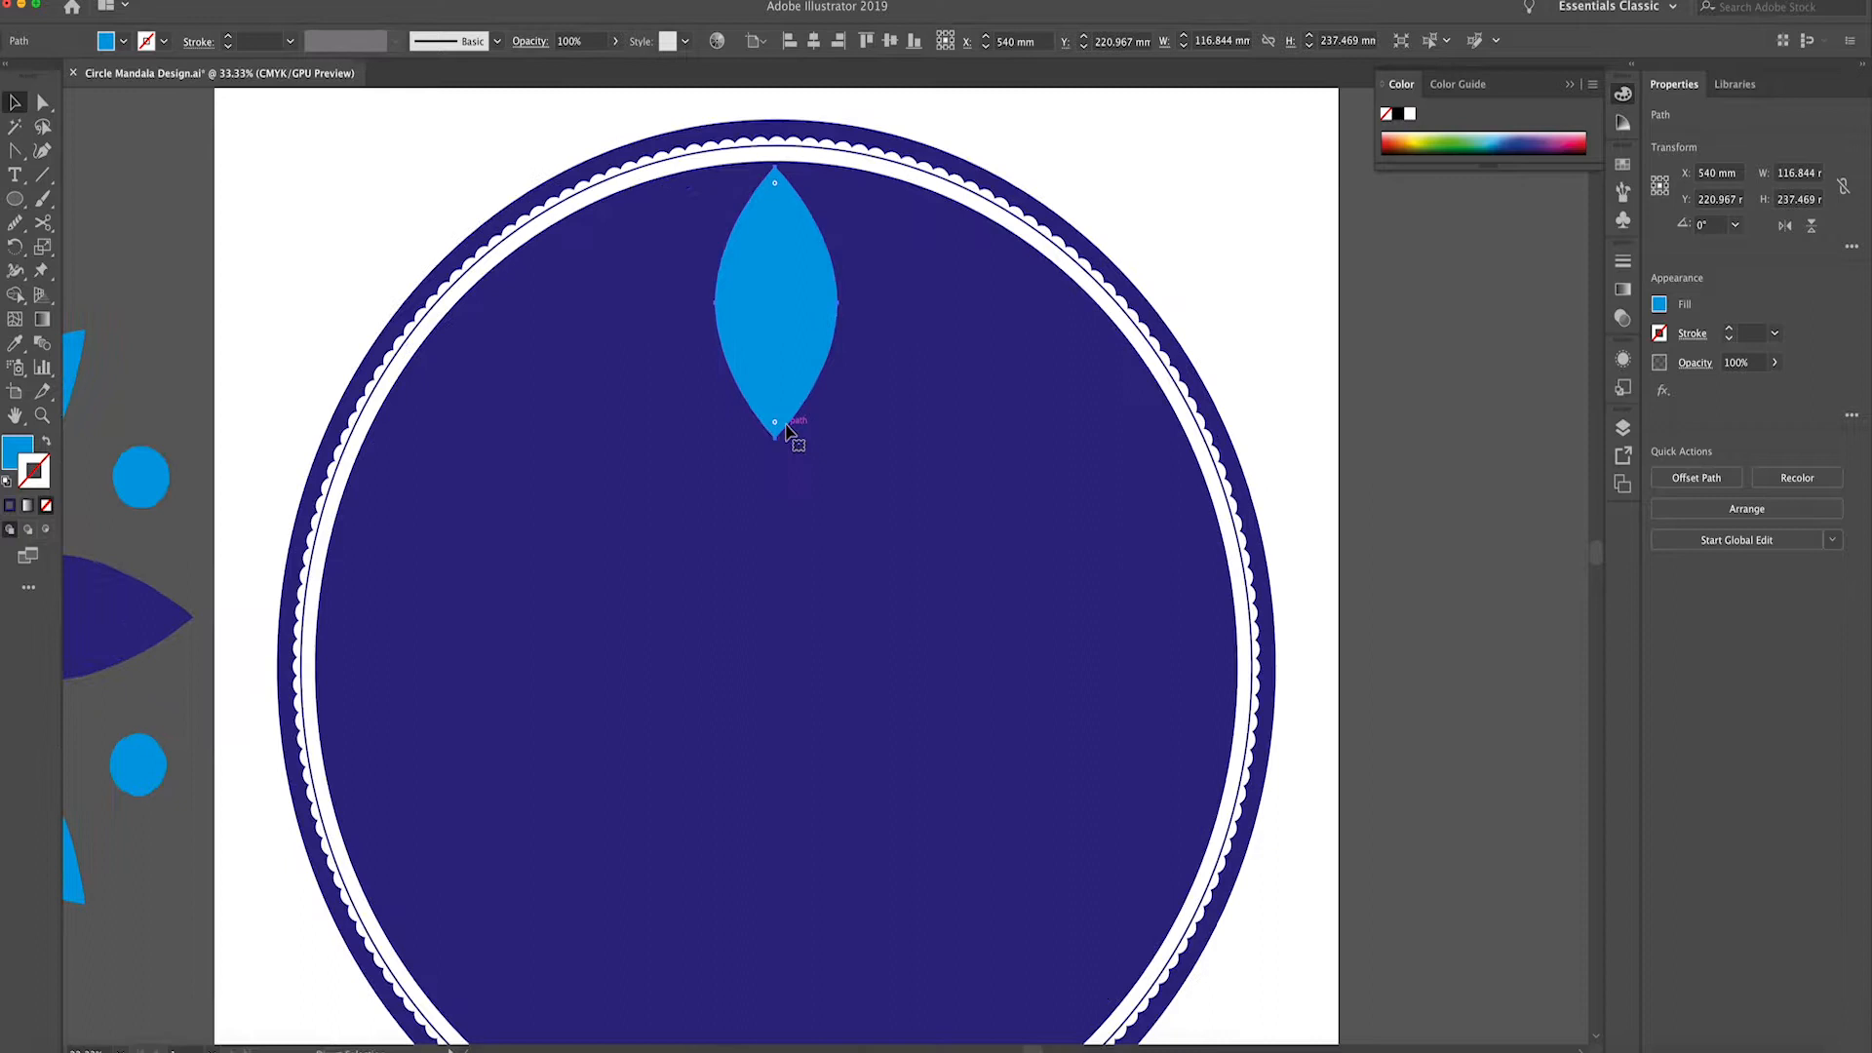
scroll(786, 432, up, 5)
key(shift+equal)
key(super+equal)
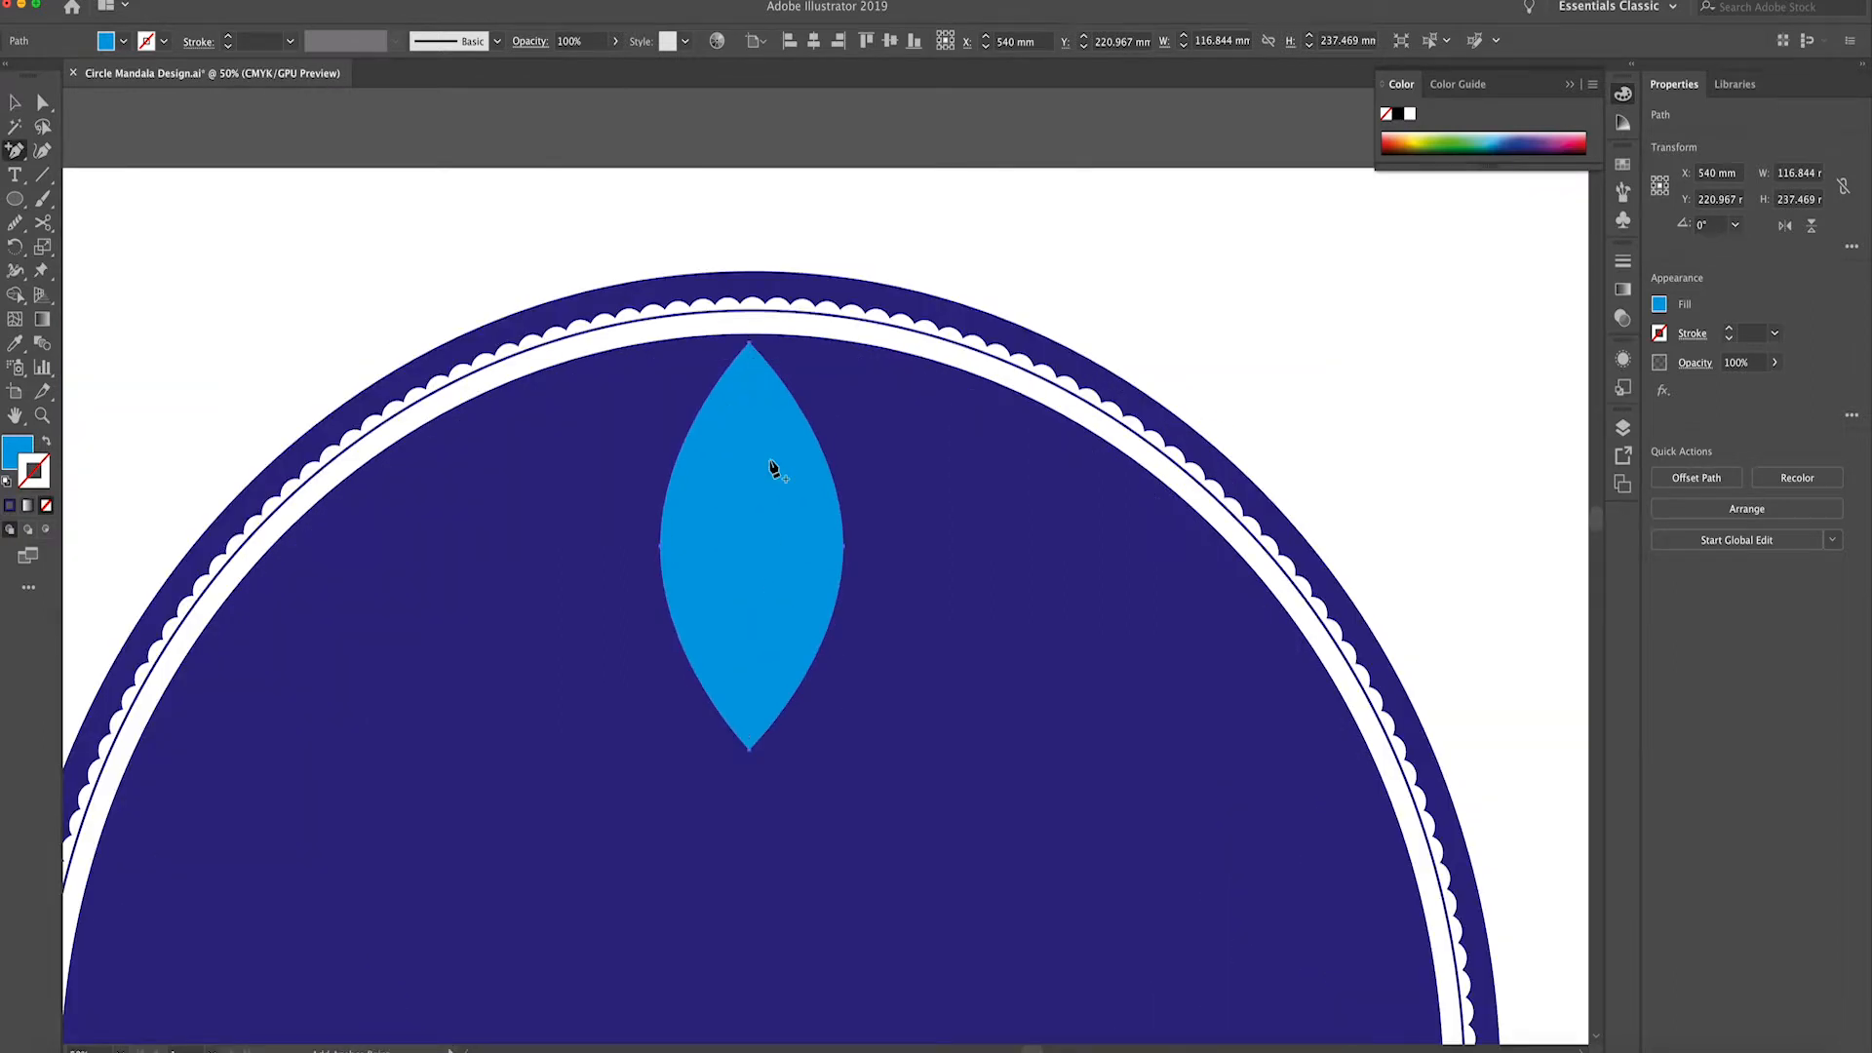
key(v)
drag(756, 435, 756, 433)
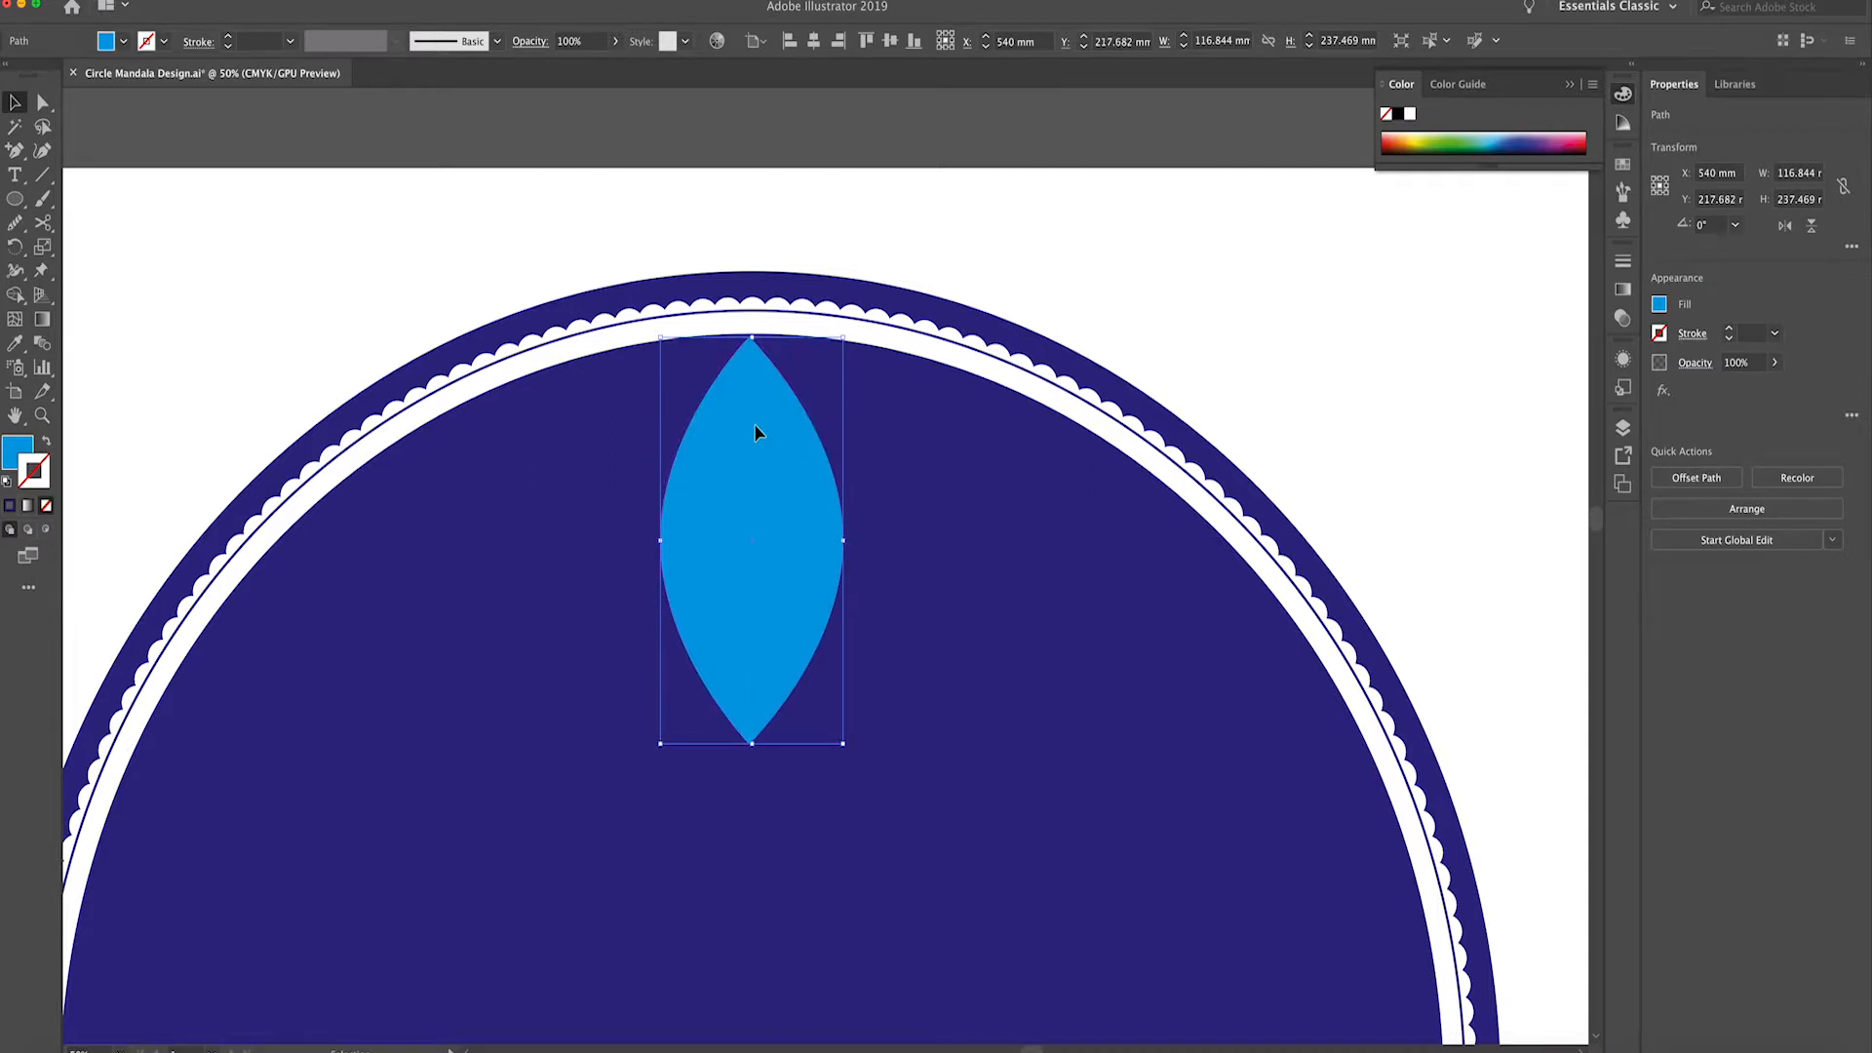
key(super+minus)
key(super+minus)
key(super+minus)
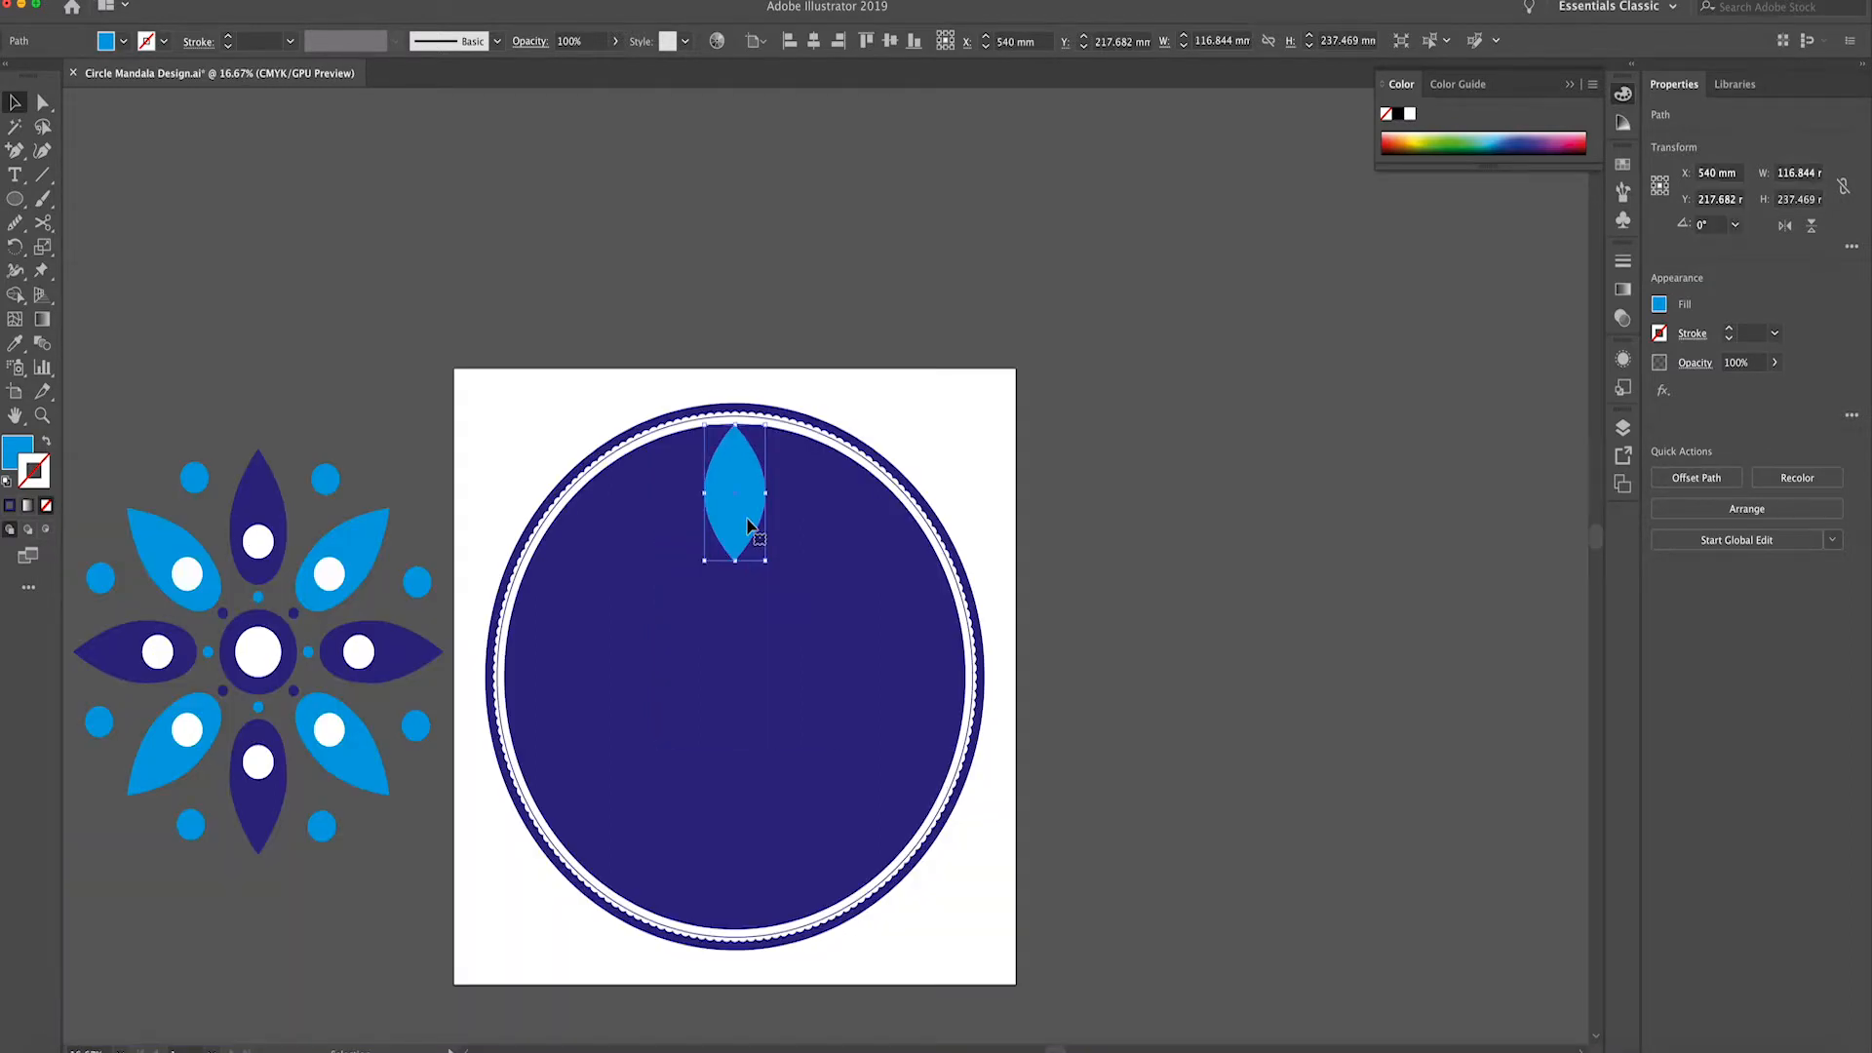
click(517, 482)
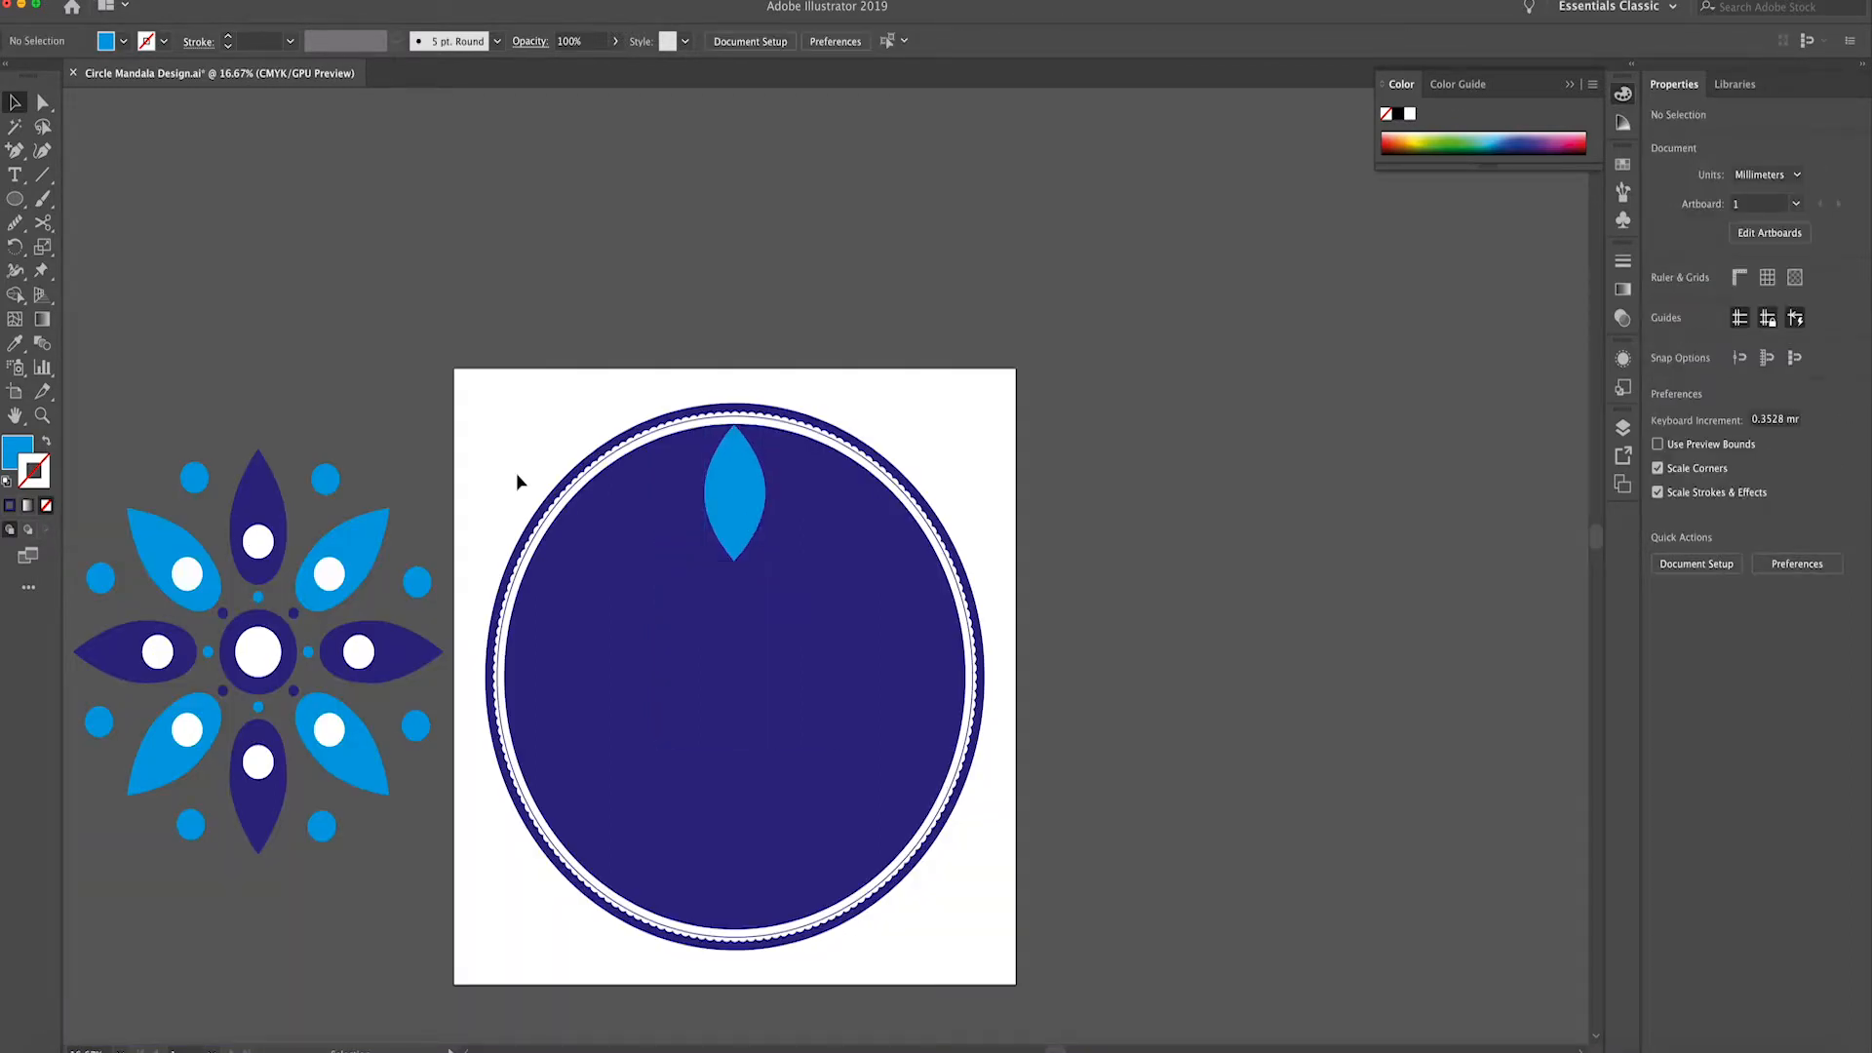
Draw a light blue circle about 44 mm wide below the petal and center it horizontally with the petal
click(14, 198)
mouse_move(722, 600)
mouse_down()
mouse_move(751, 624)
mouse_move(741, 610)
mouse_up()
key(v)
key(super+equal)
key(super+equal)
drag(620, 655, 646, 557)
shift+click(655, 503)
click(1723, 475)
Position the light blue dot directly beneath the petal so that it touches the petal's lower tip
key(super+equal)
scroll(673, 617, left, 5)
key(super+equal)
key(super+equal)
key(super+equal)
click(771, 668)
drag(655, 680, 648, 679)
drag(653, 589, 652, 669)
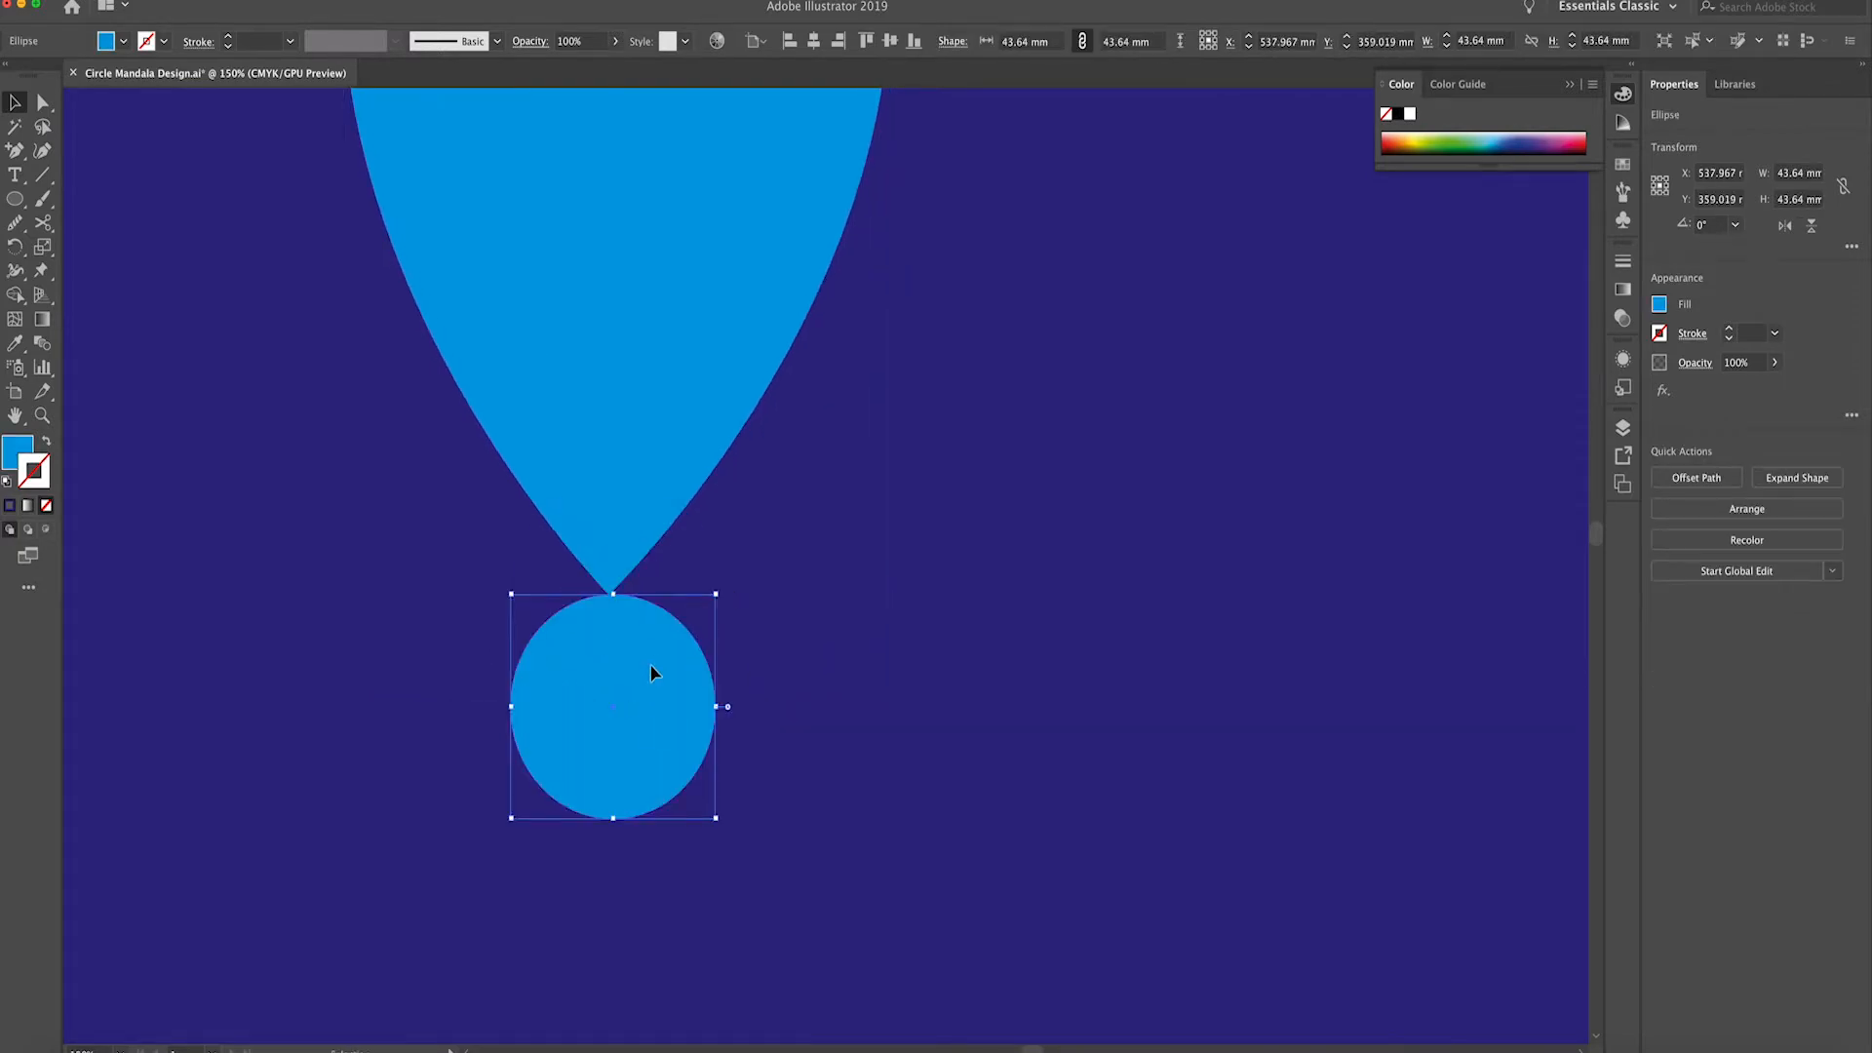
Try a Transform effect on the ungrouped petal and dot with 17 copies at an angle of 360/17
key(super+minus)
key(super+minus)
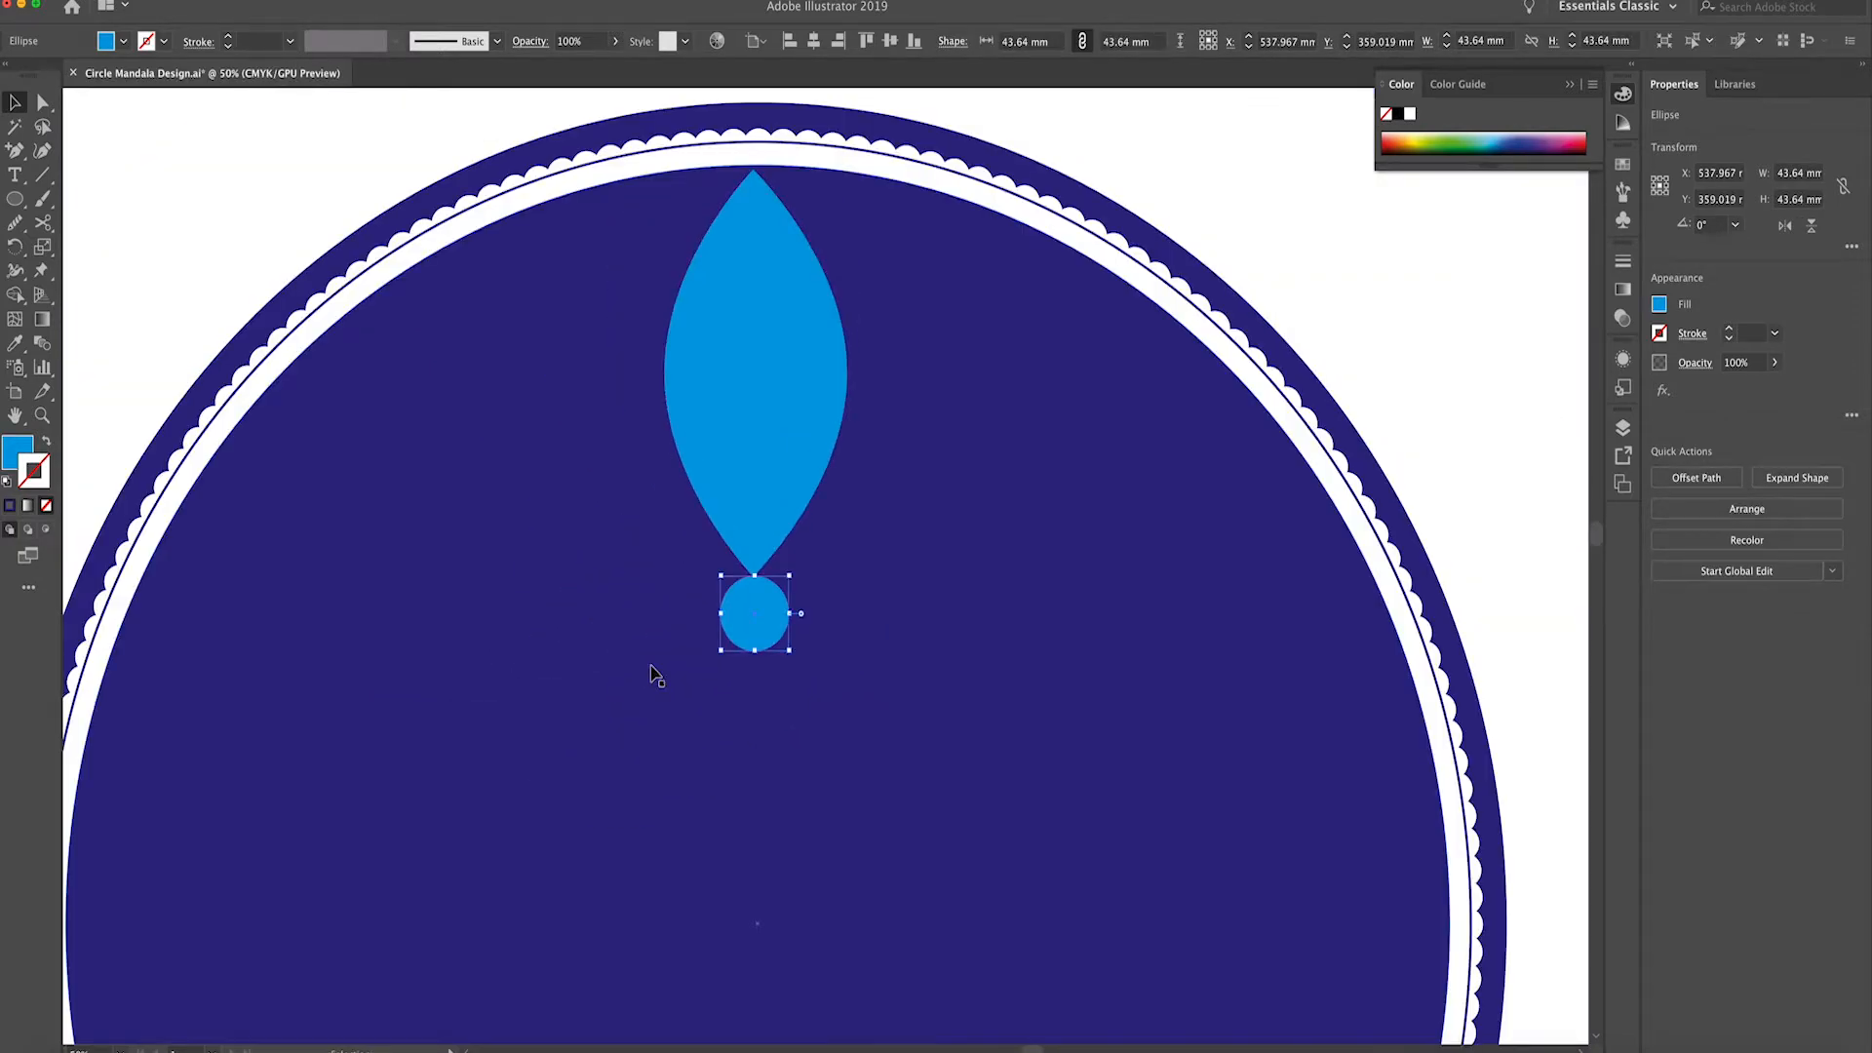
key(super+minus)
shift+click(761, 531)
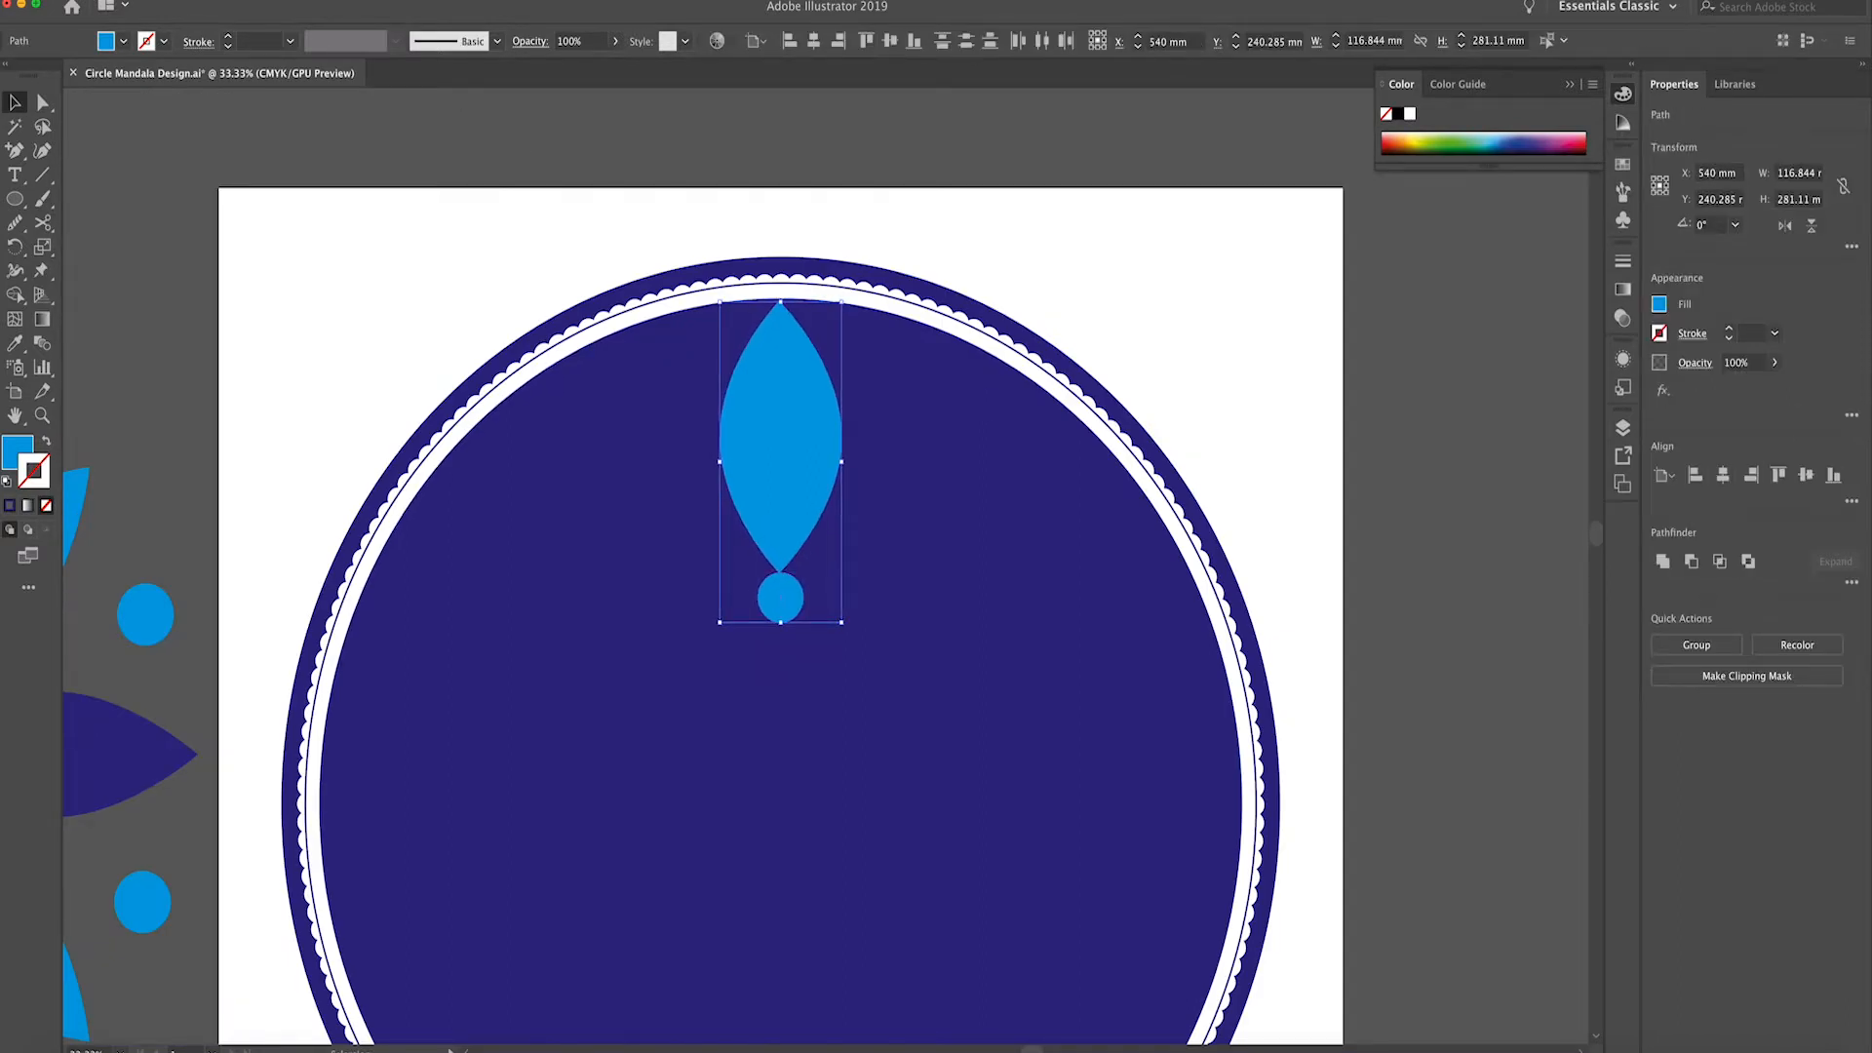
click(303, 1)
click(322, 13)
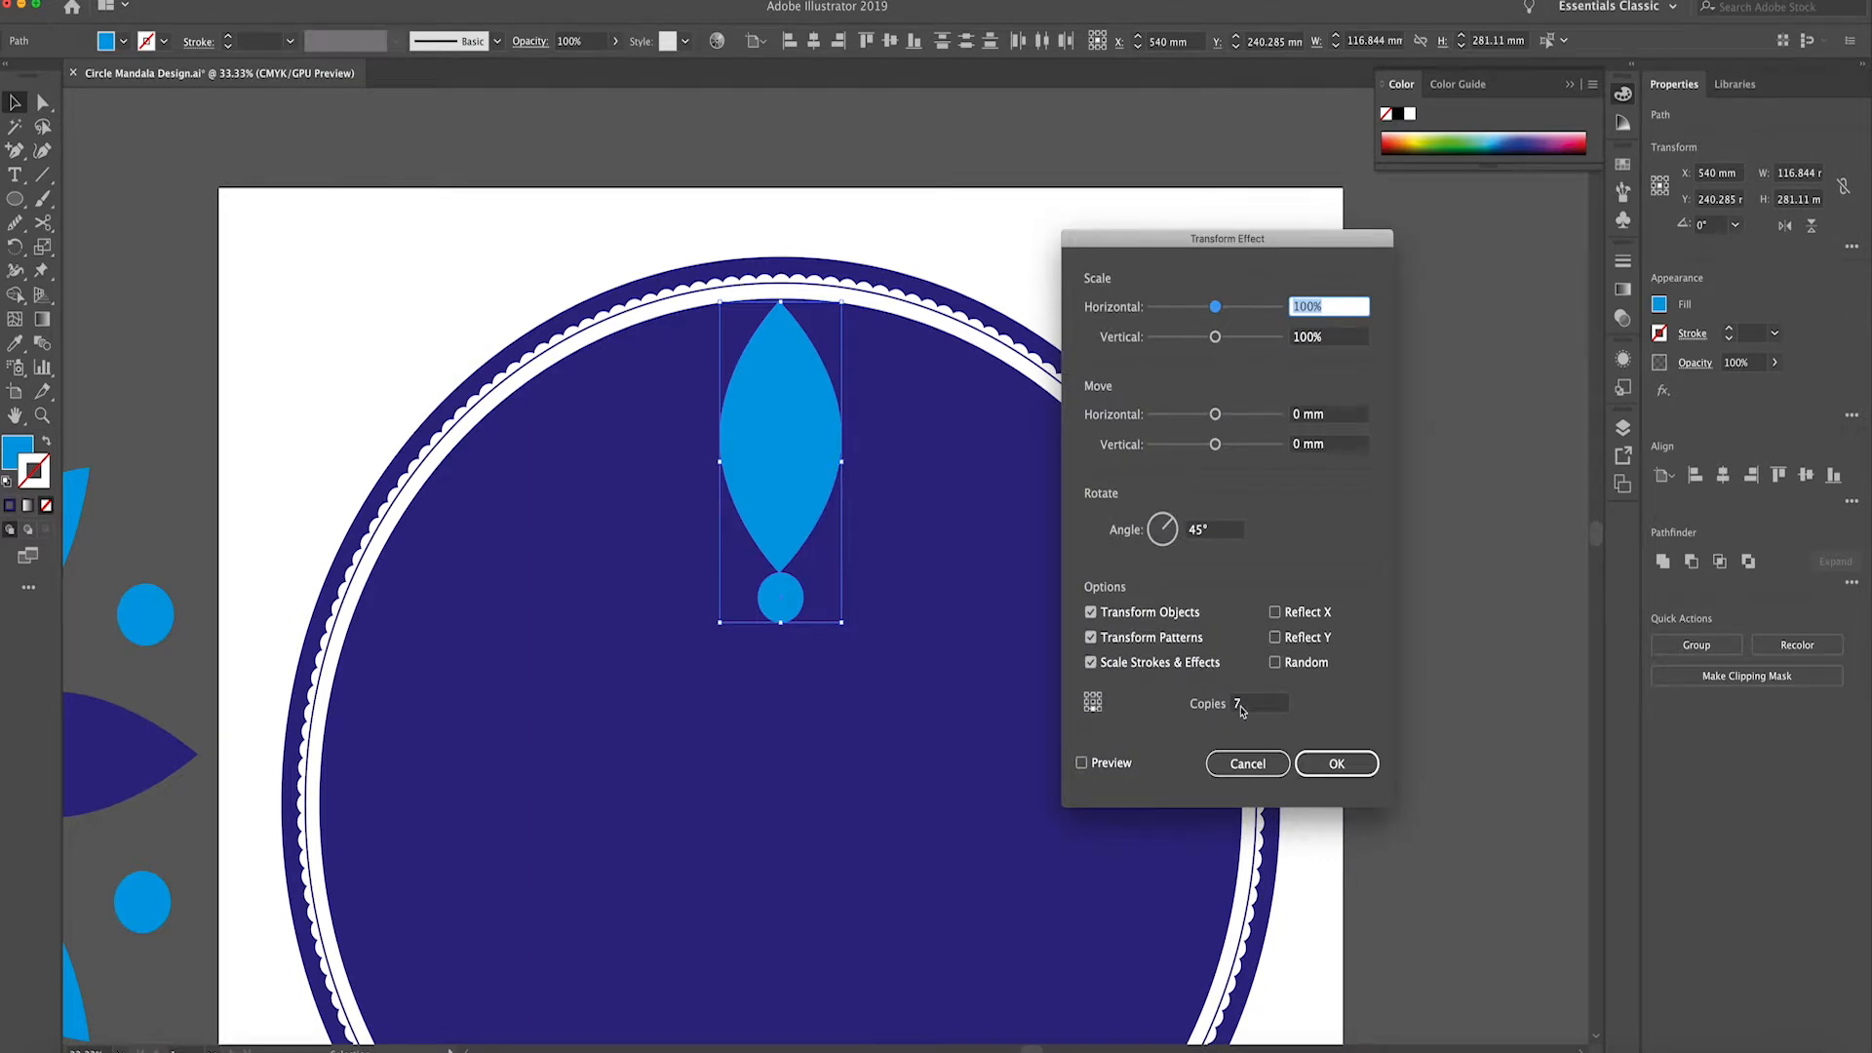
click(1235, 708)
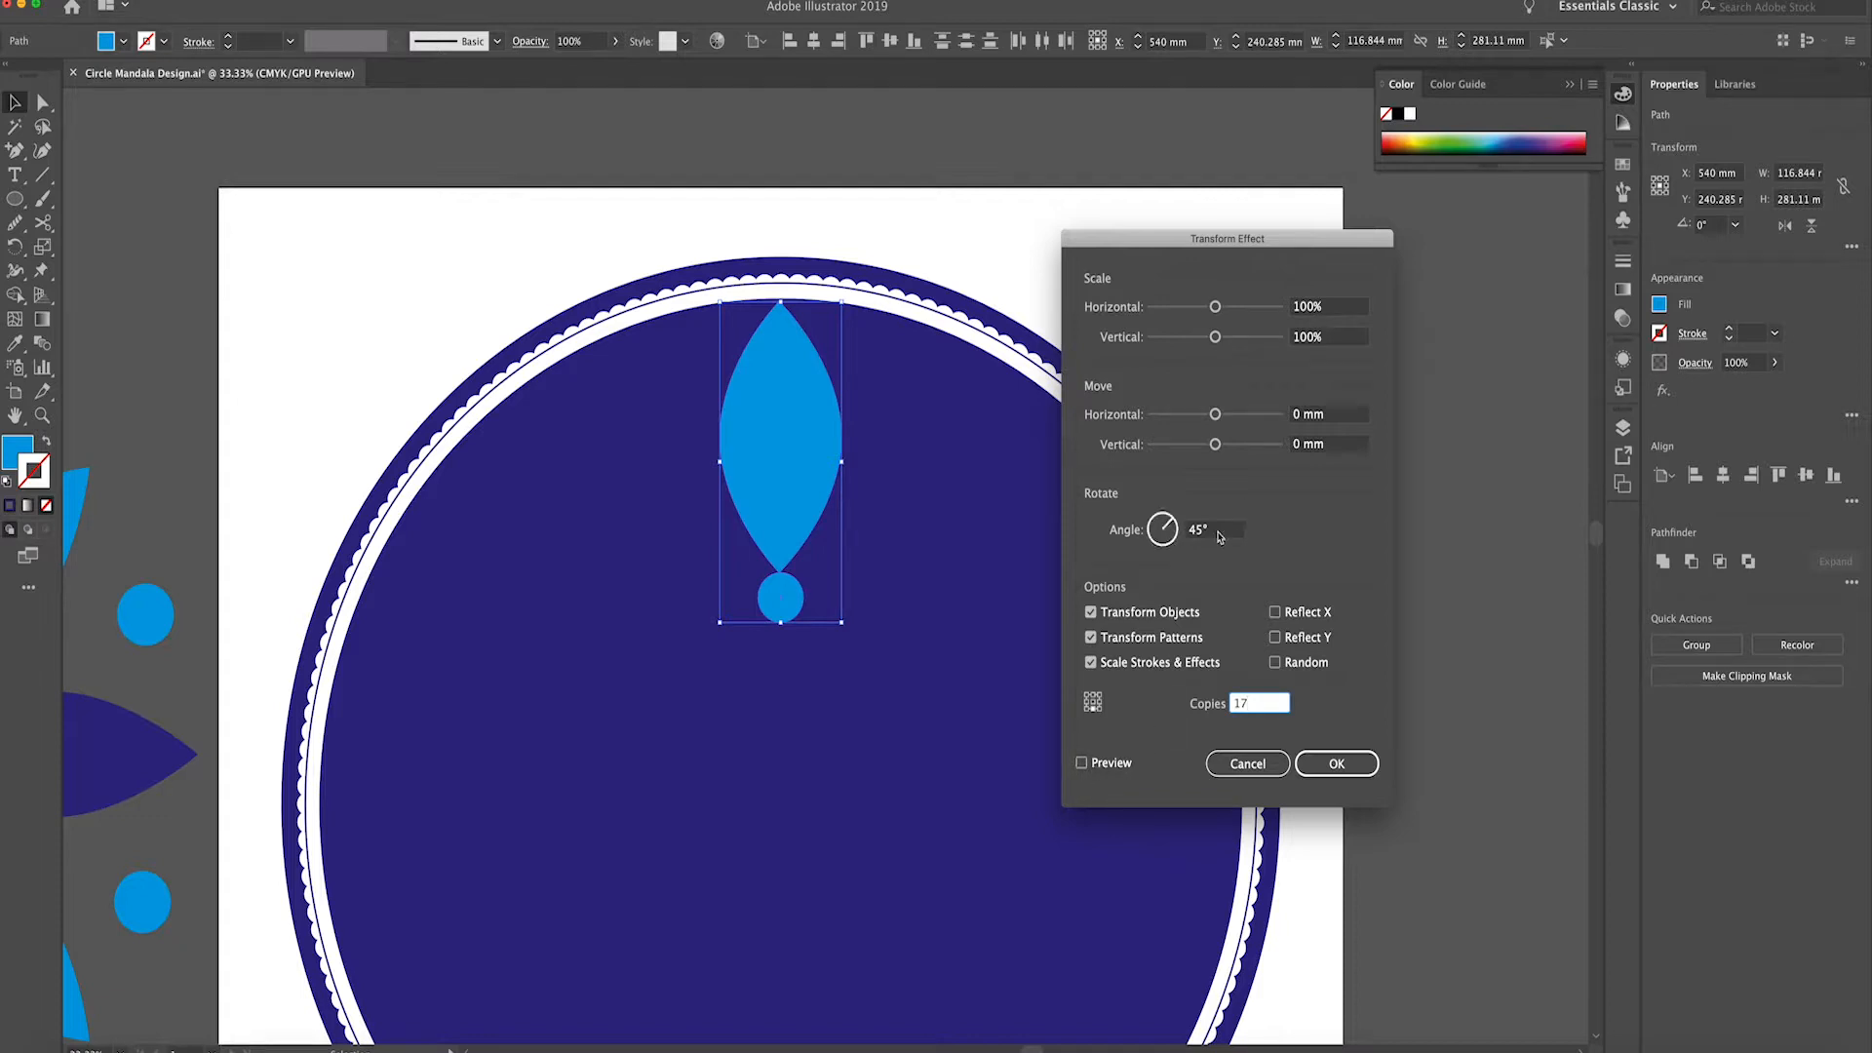
click(1153, 535)
text(360/17)
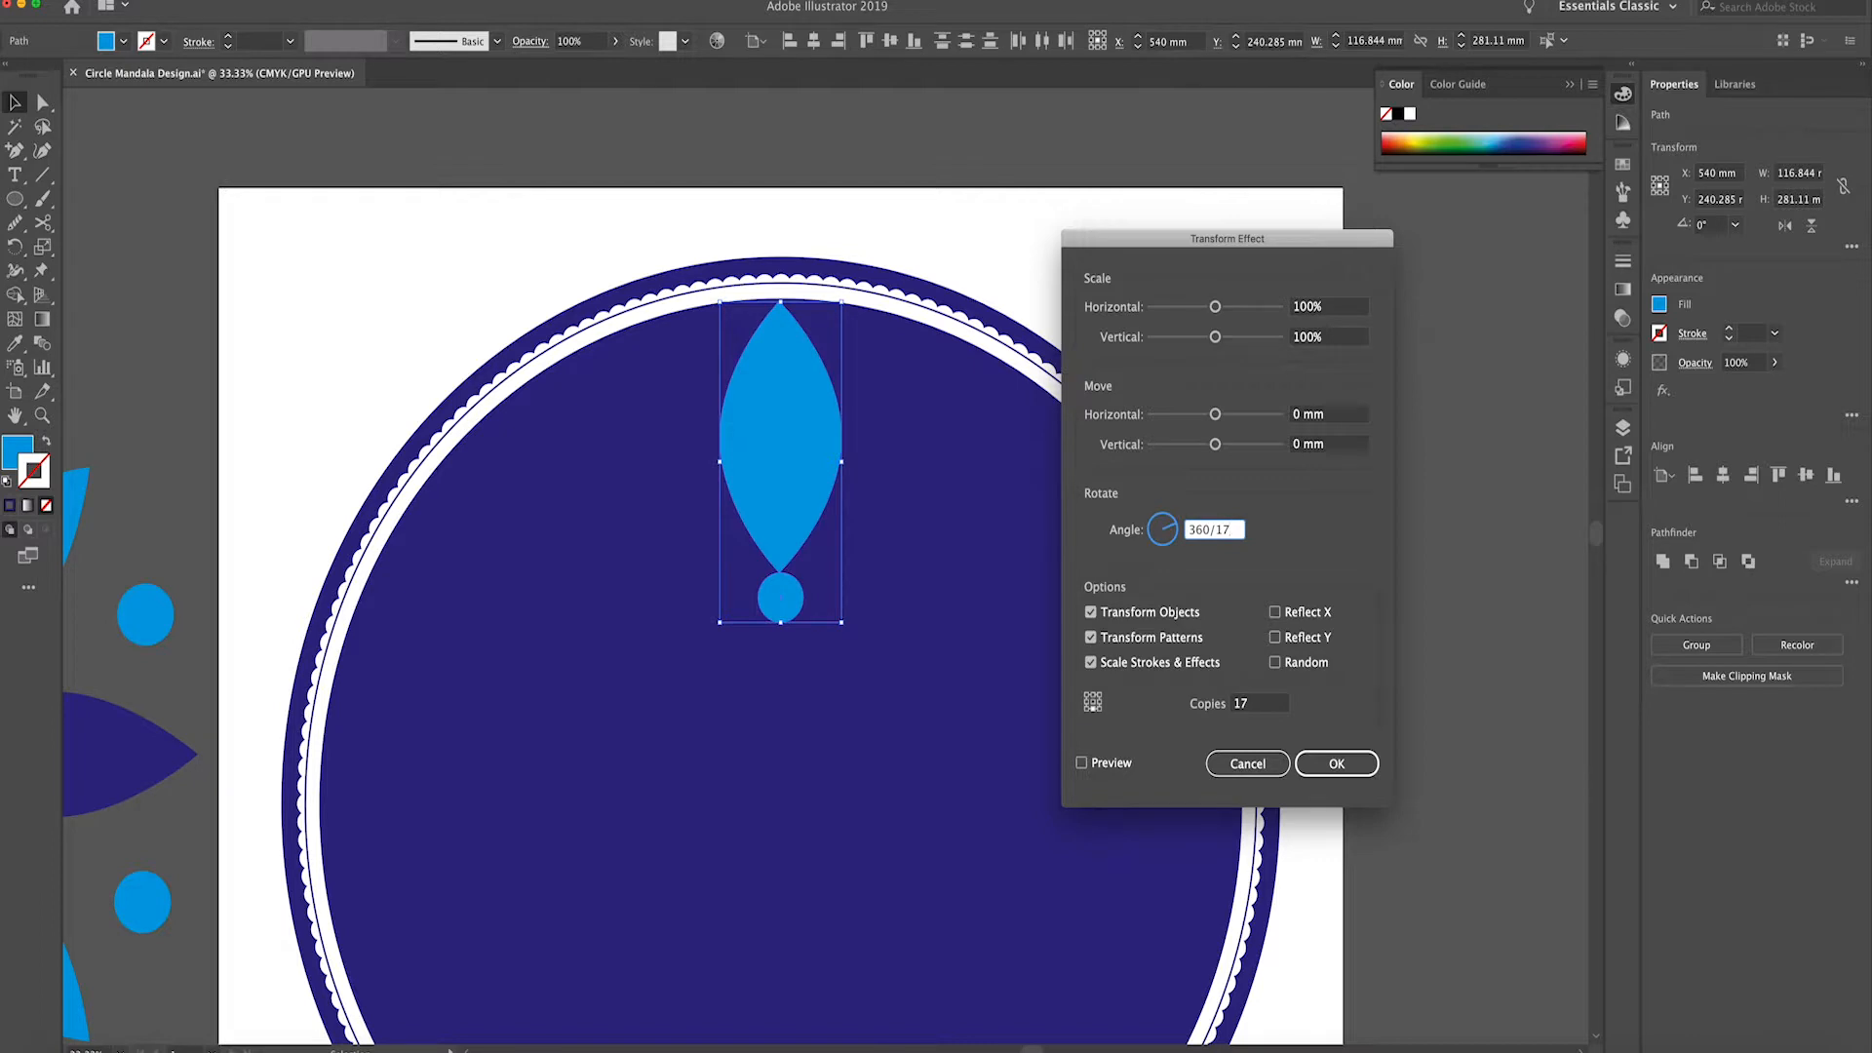
key(Tab)
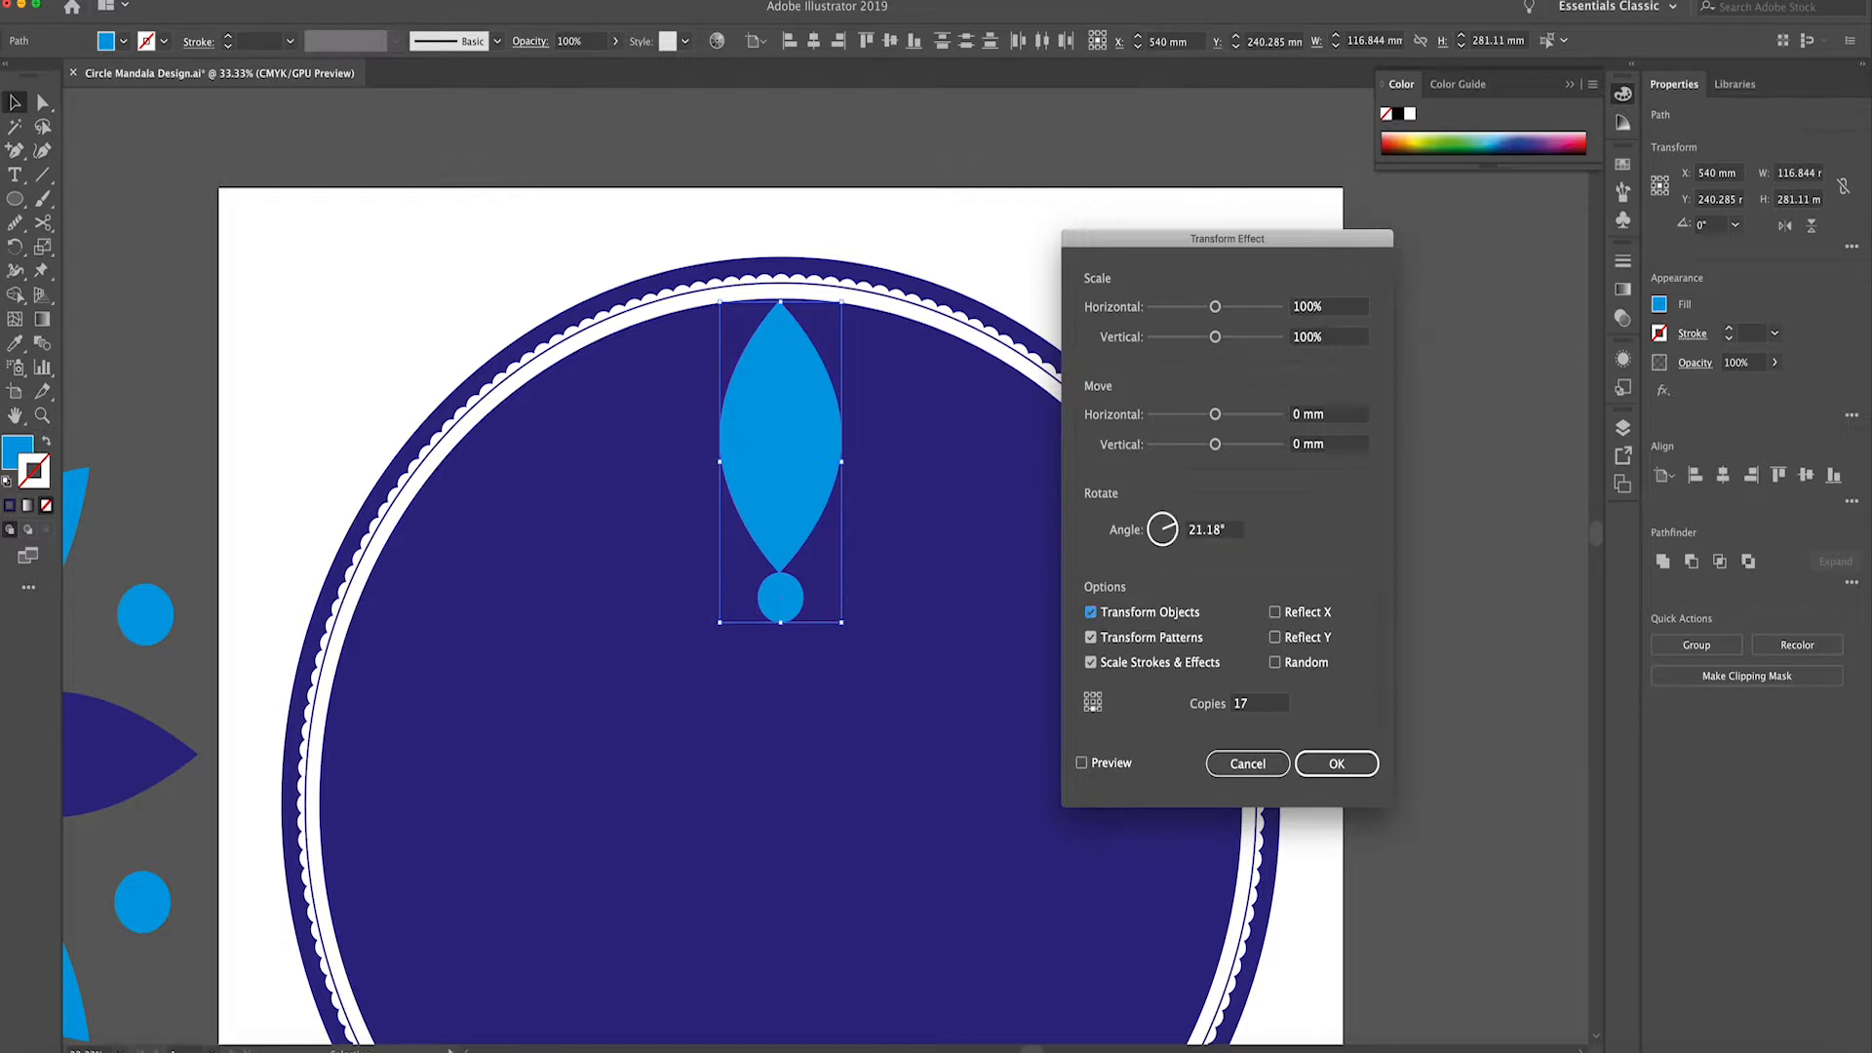
click(1113, 766)
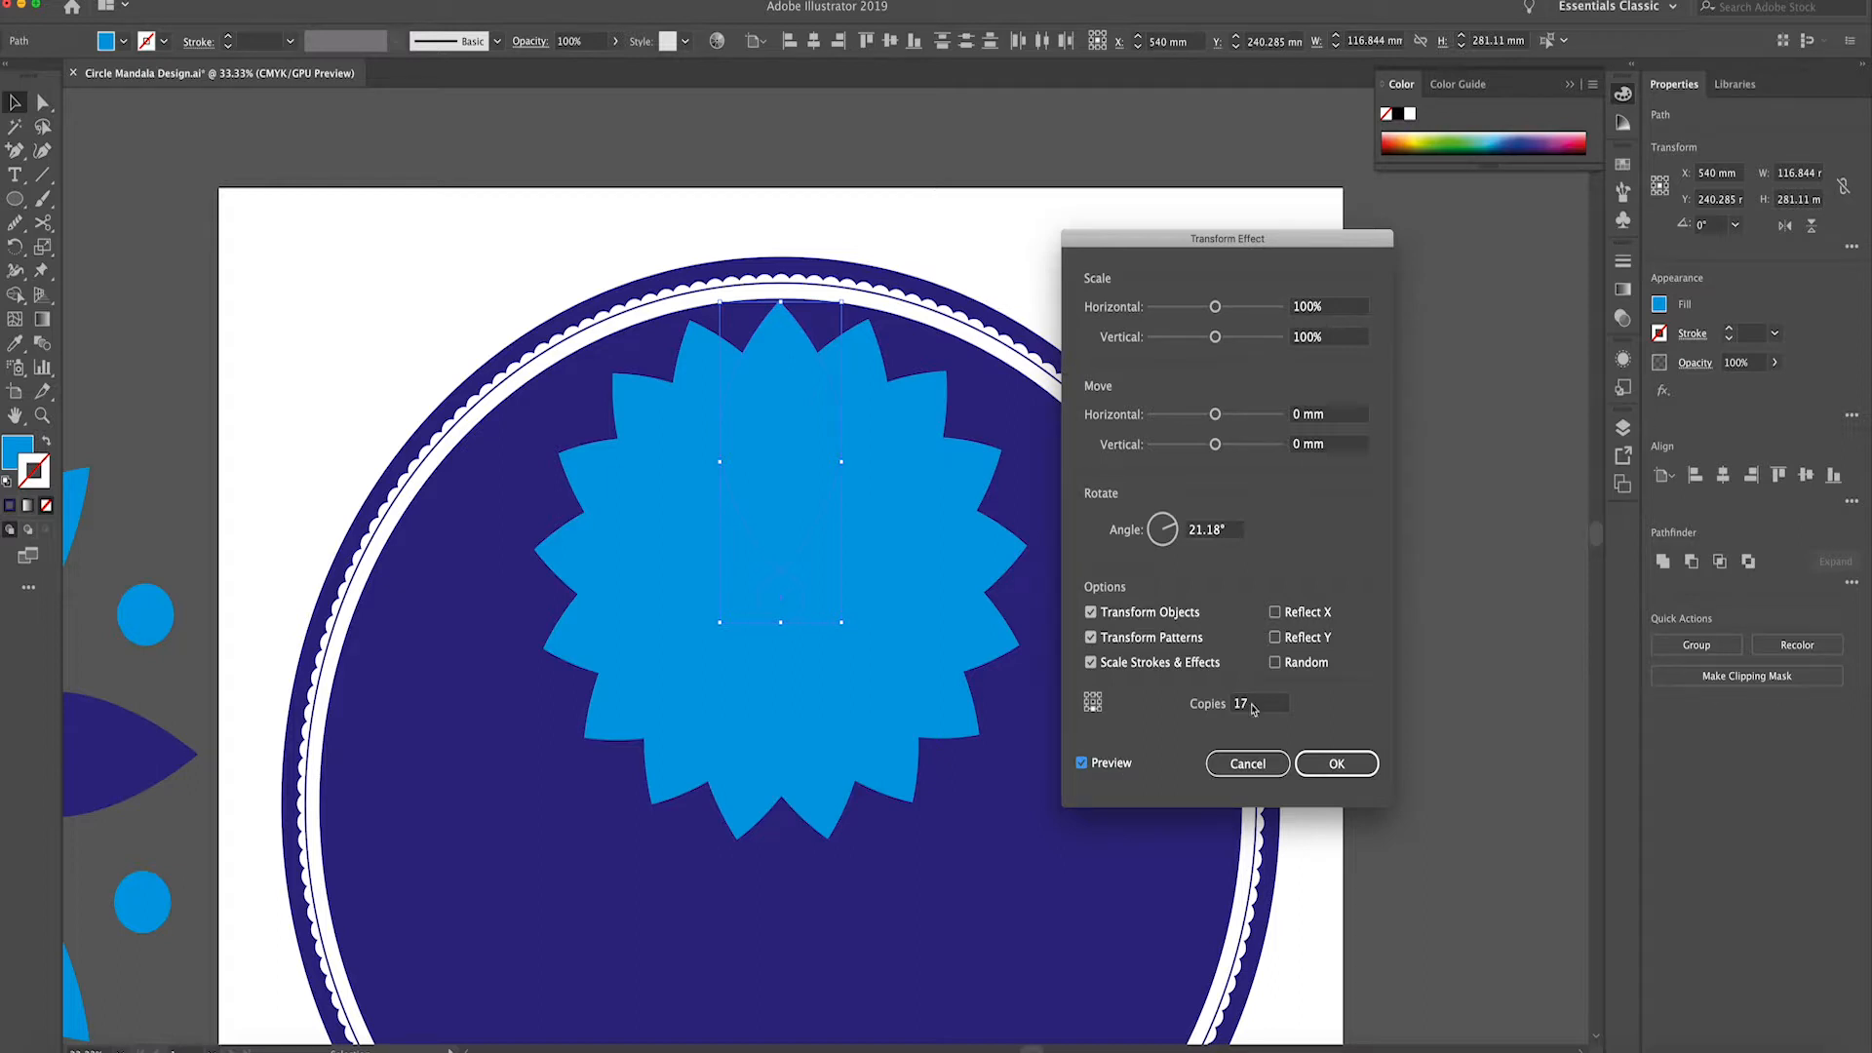
click(1337, 763)
Try moving the petal and dot down to the circle's center in outline view, and undo the move and the Transform effect
key(super+minus)
key(super+y)
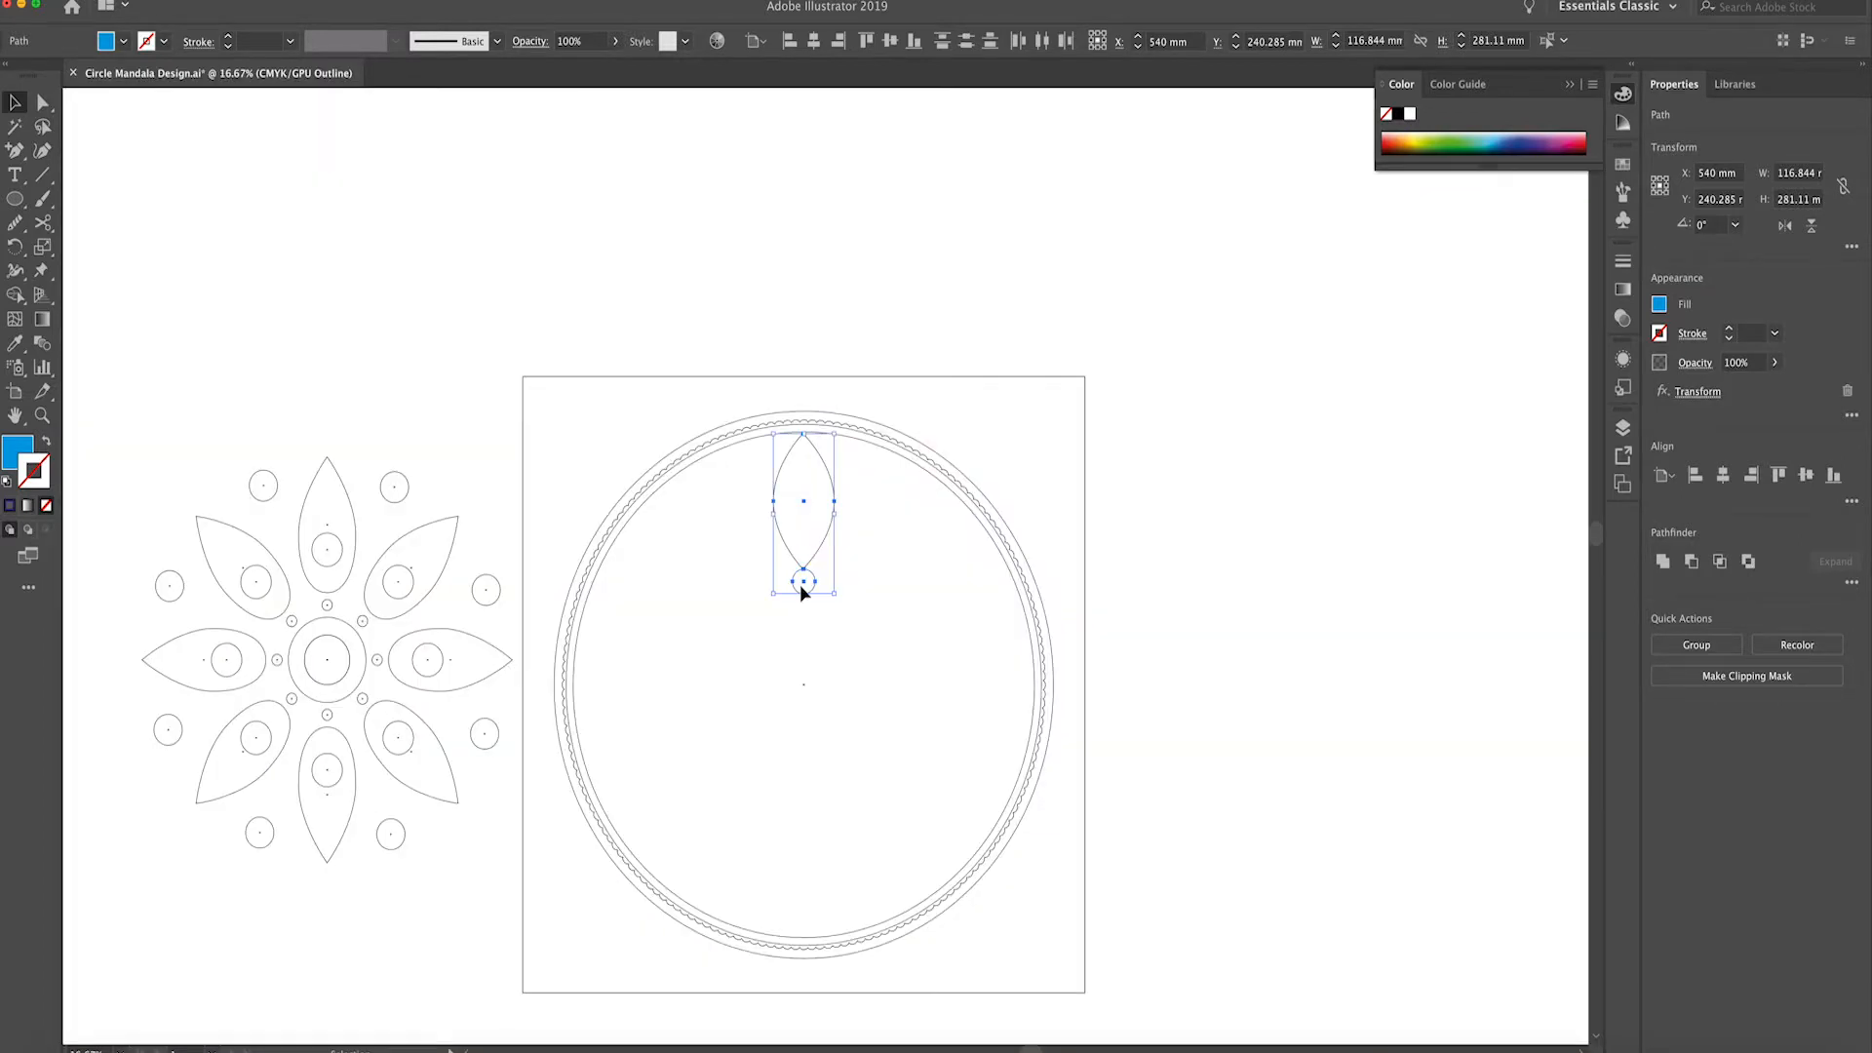
drag(805, 581, 814, 685)
double_click(807, 640)
key(ctrl+y)
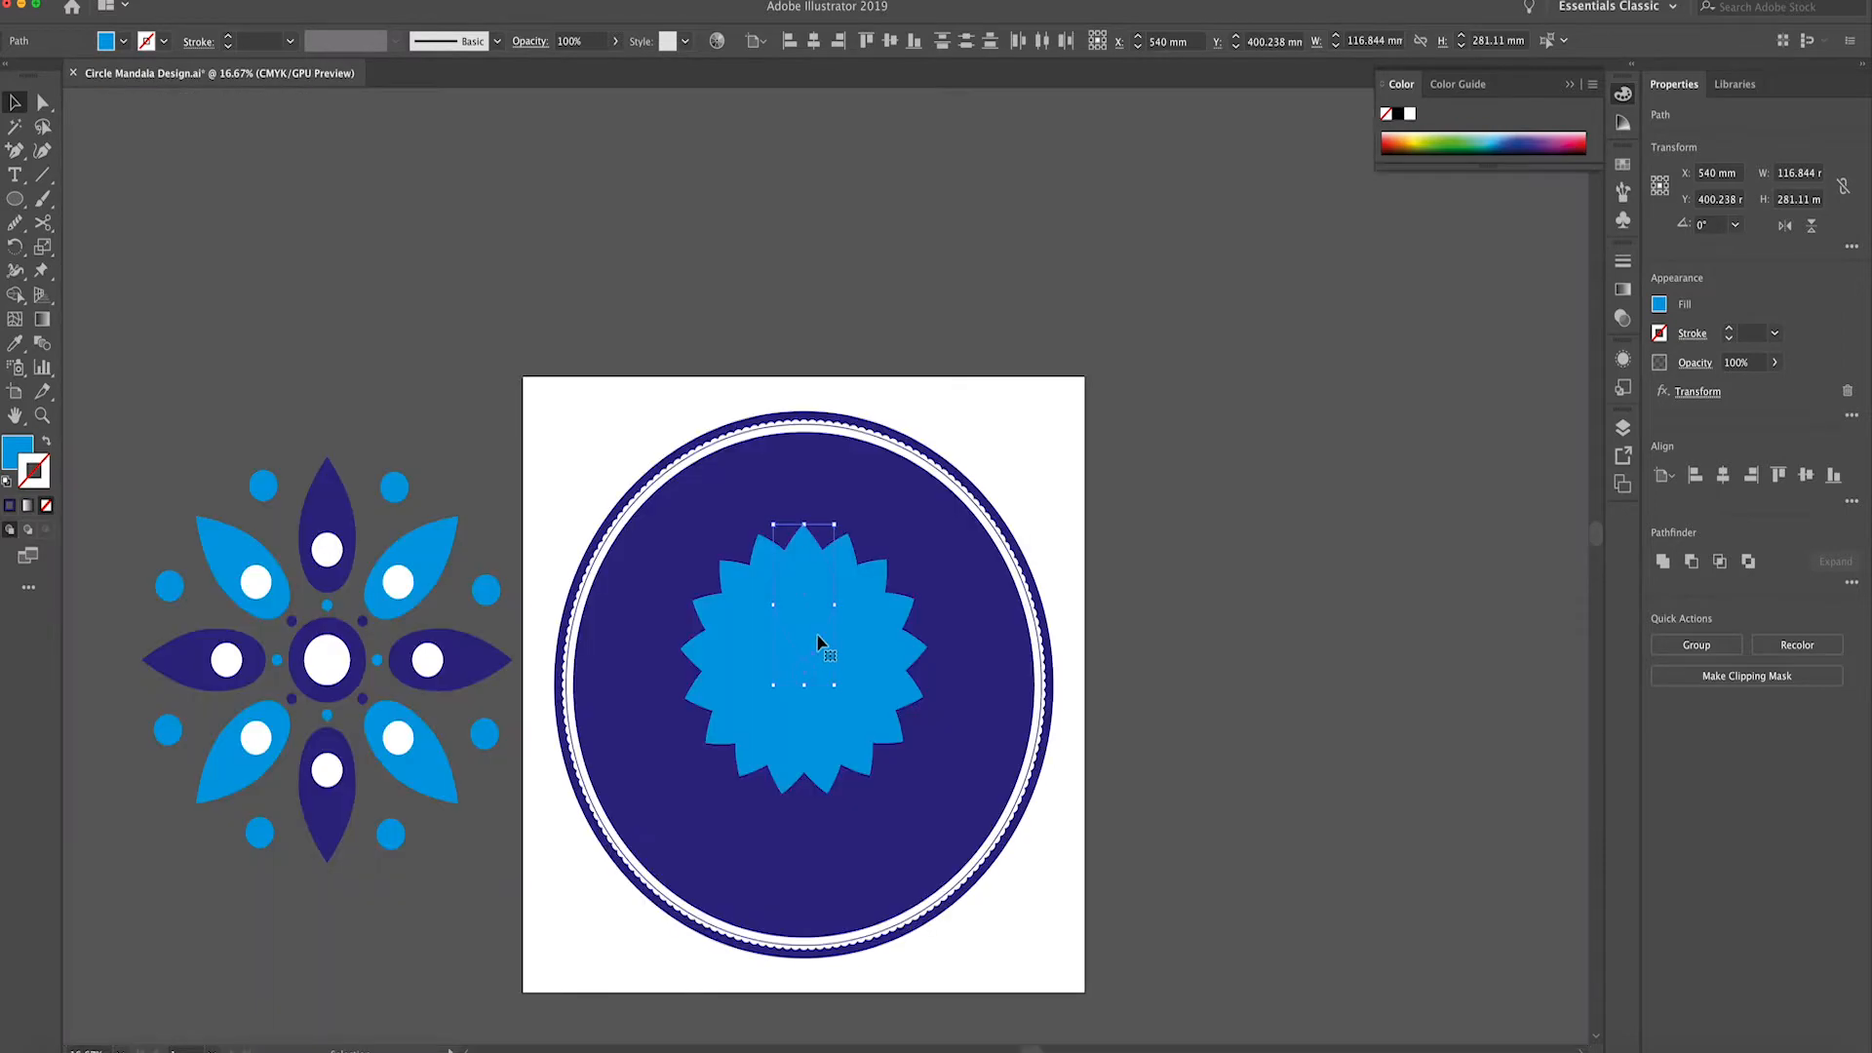
drag(819, 638, 816, 543)
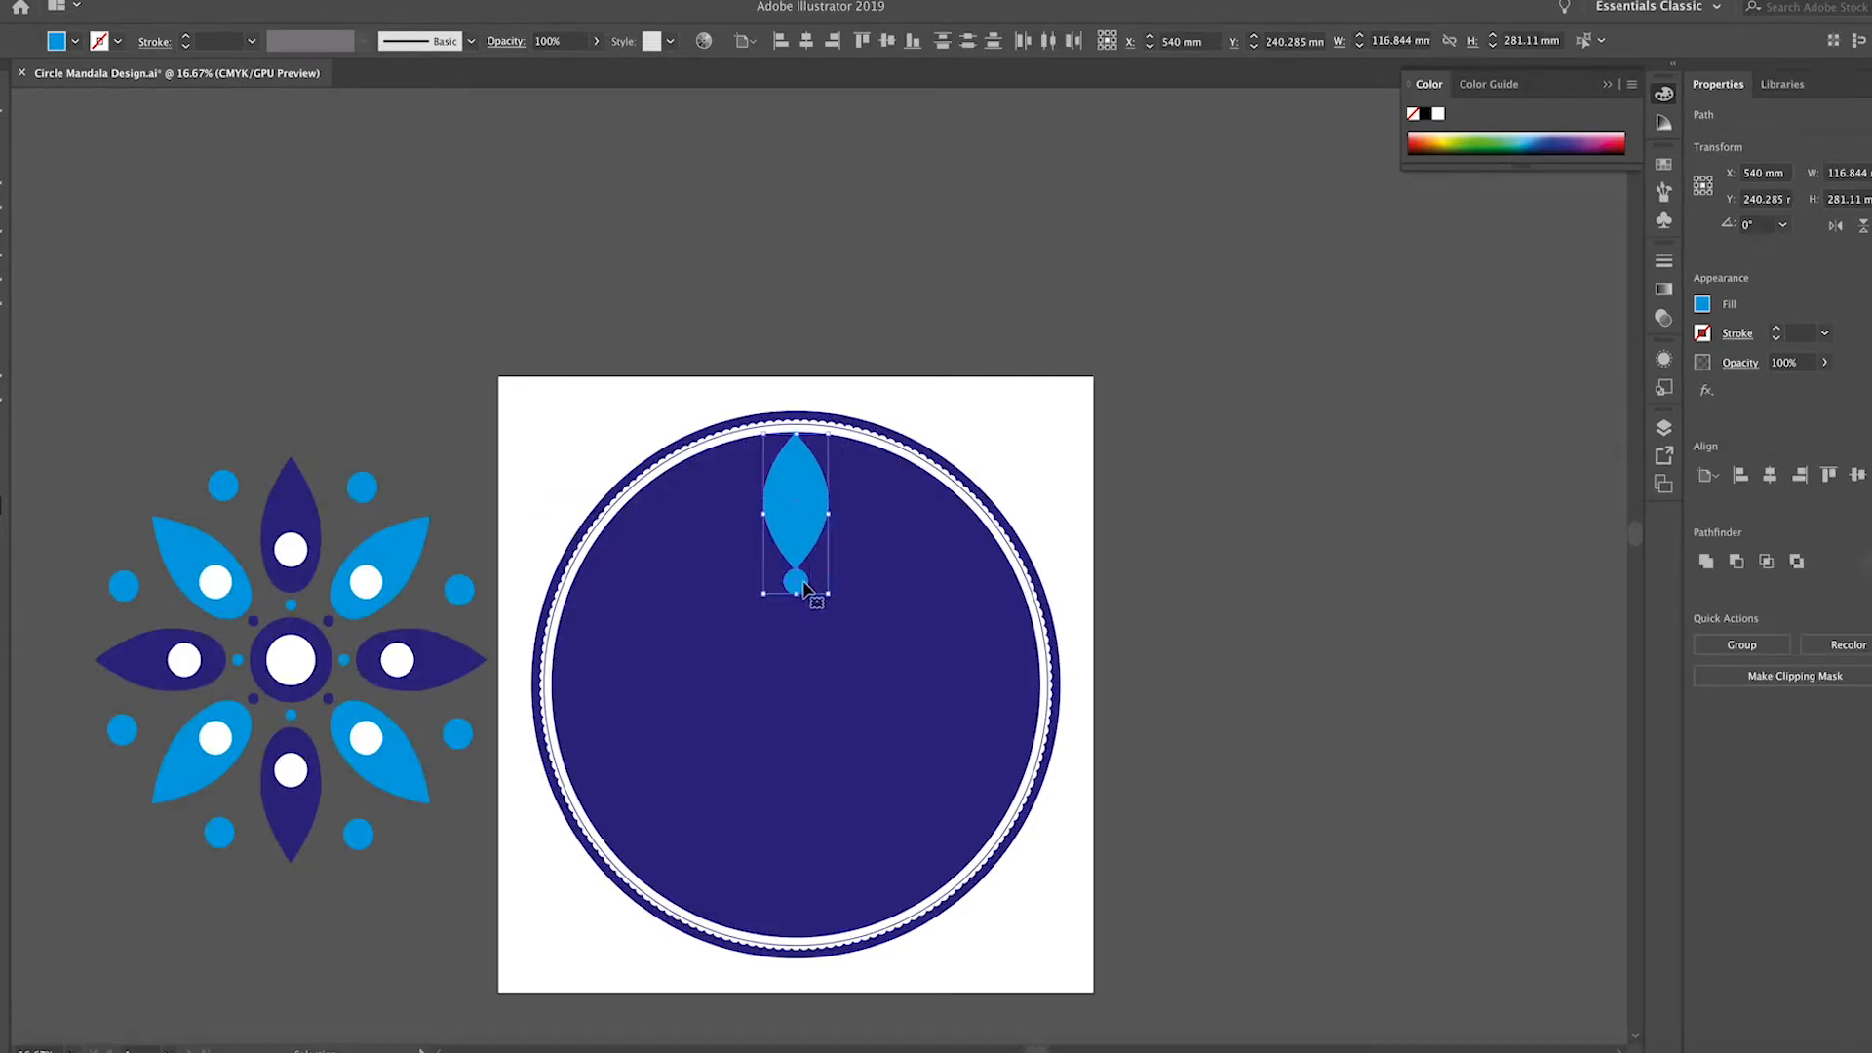
Group the light blue petal with the dot below it and keep the group selected
key(ctrl+g)
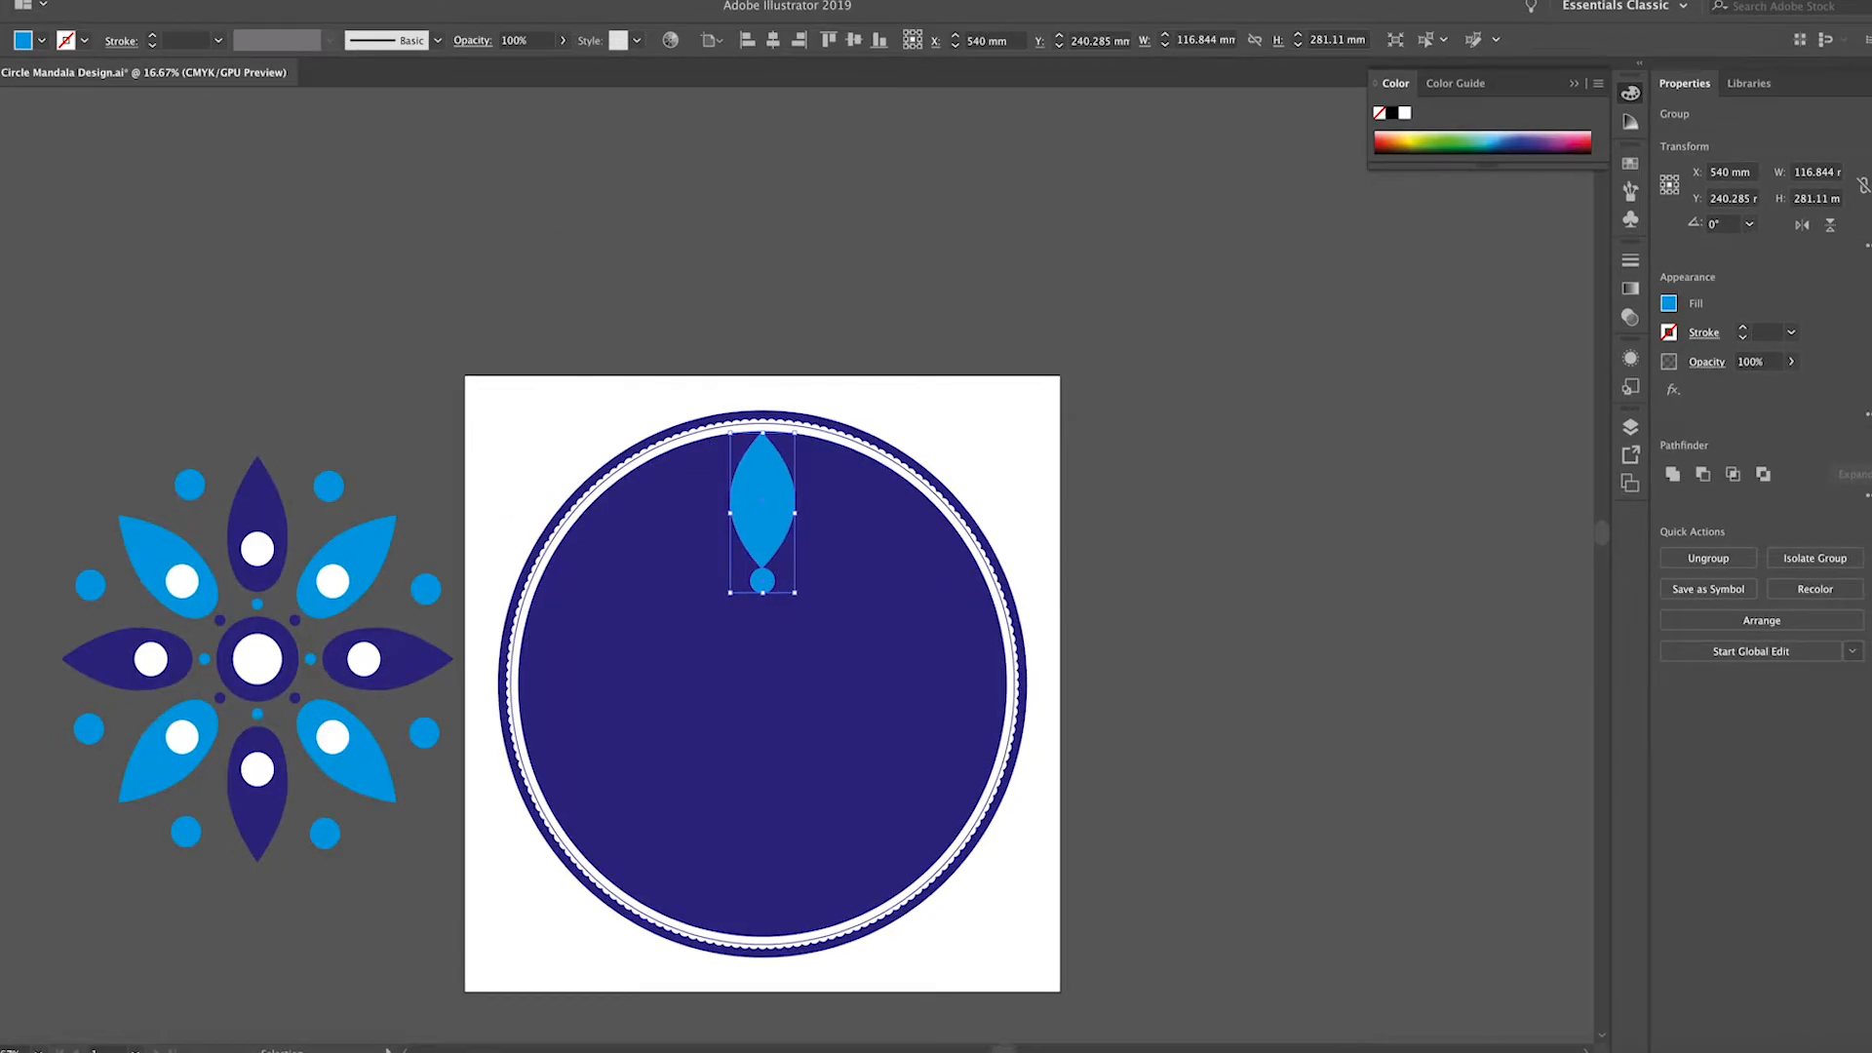
key(ctrl+equal)
key(ctrl+equal)
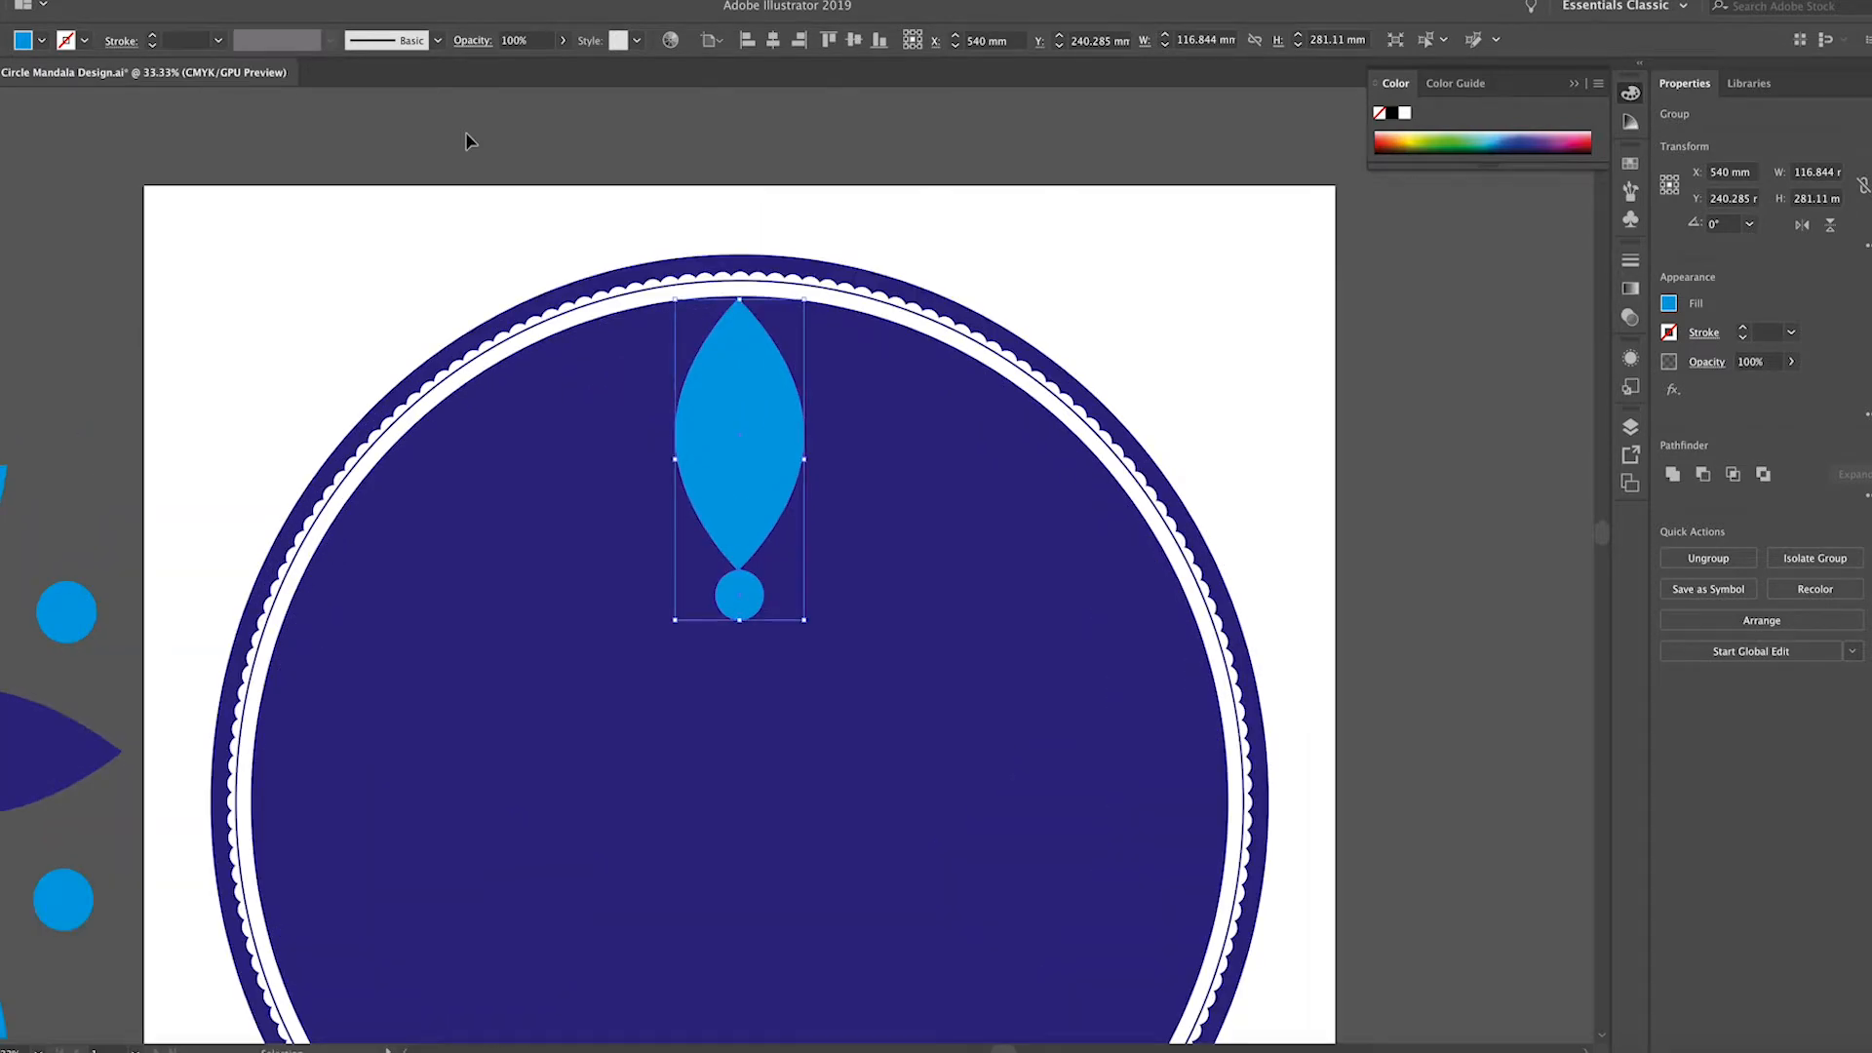
click(429, 234)
scroll(429, 234, left, 2)
click(859, 610)
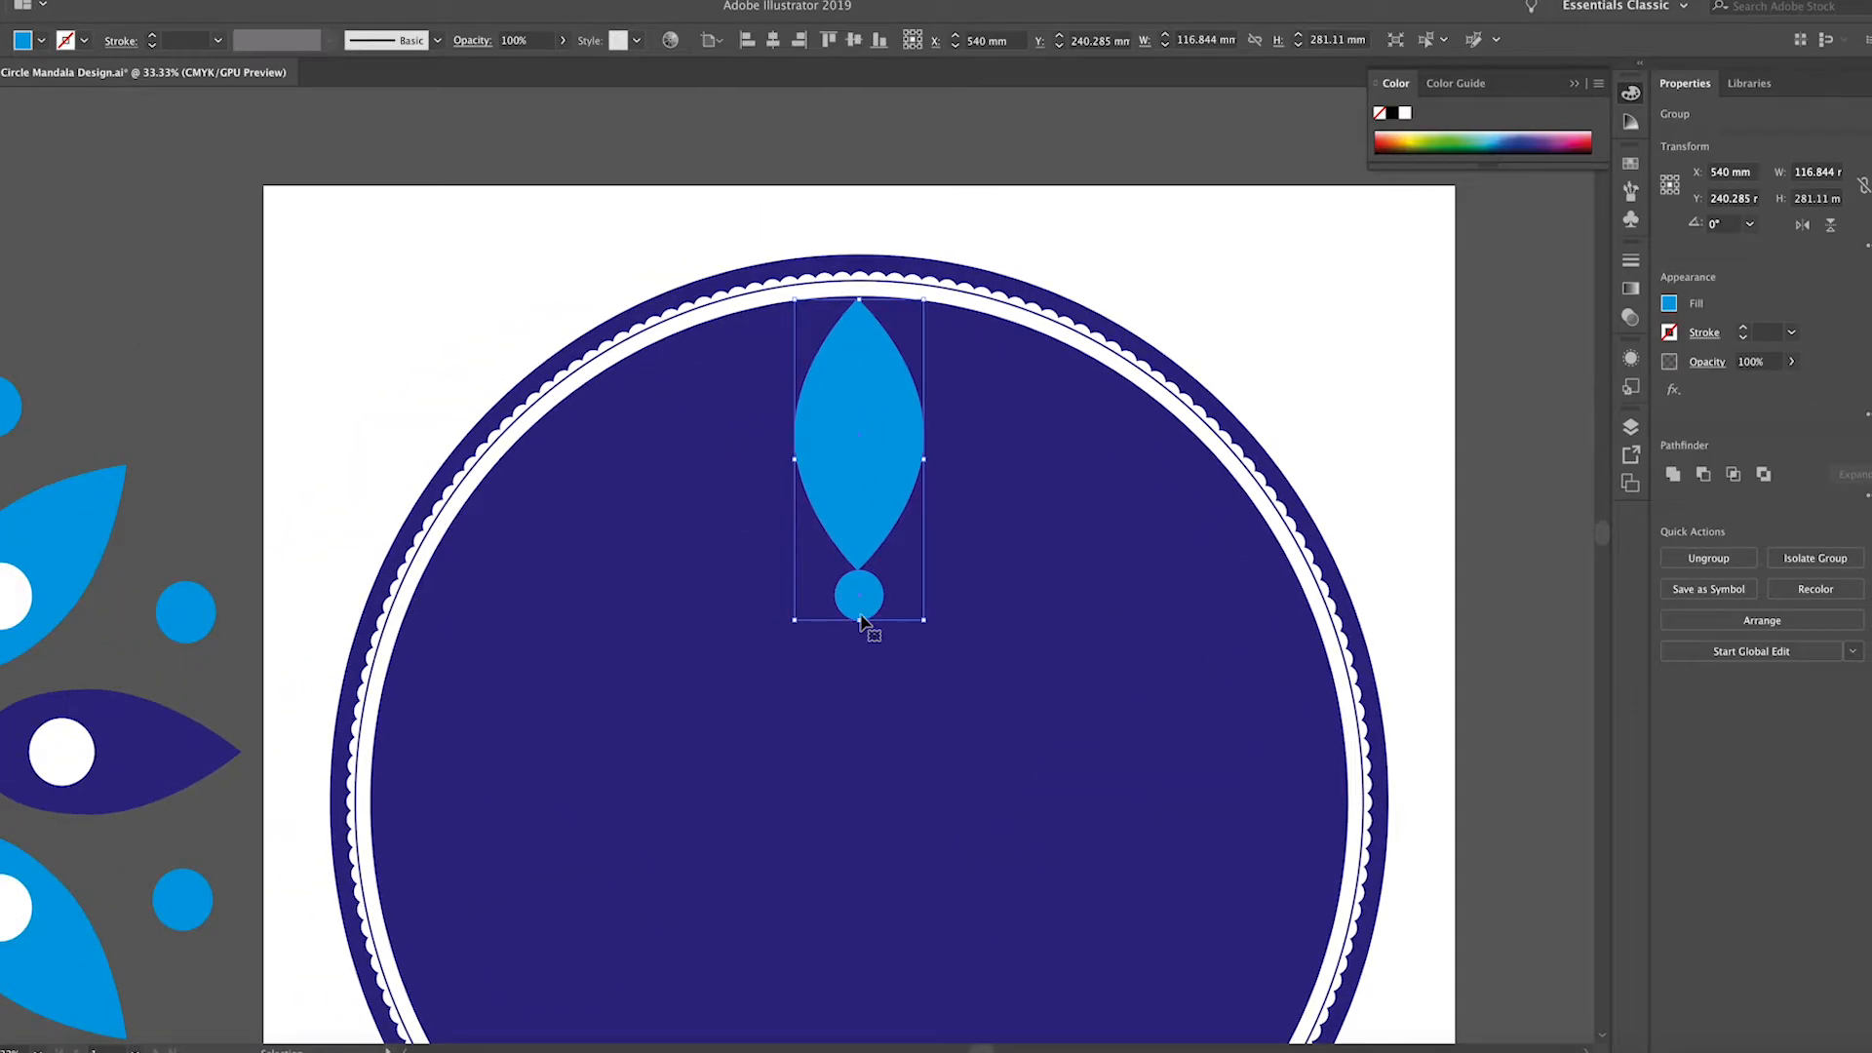
Apply a Transform effect to the petal group with 16 copies rotated 21.18° about its bottom center
click(274, 3)
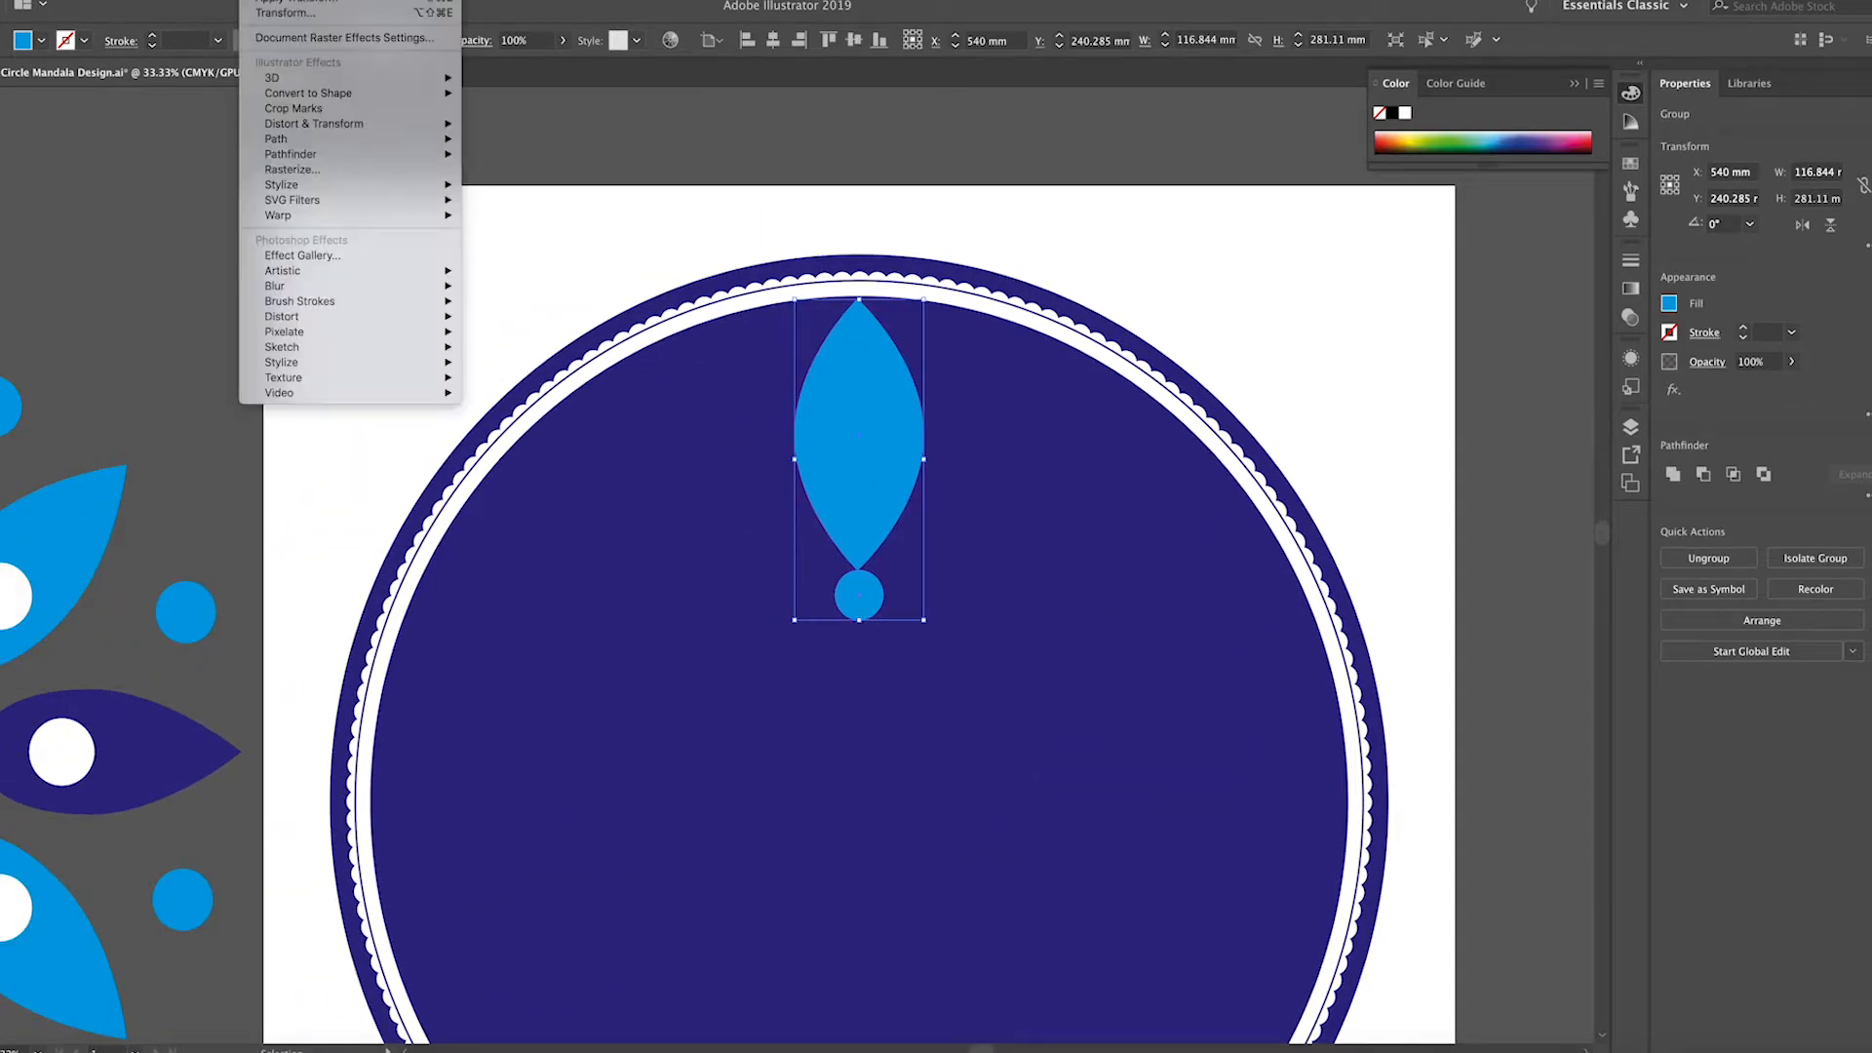
click(292, 12)
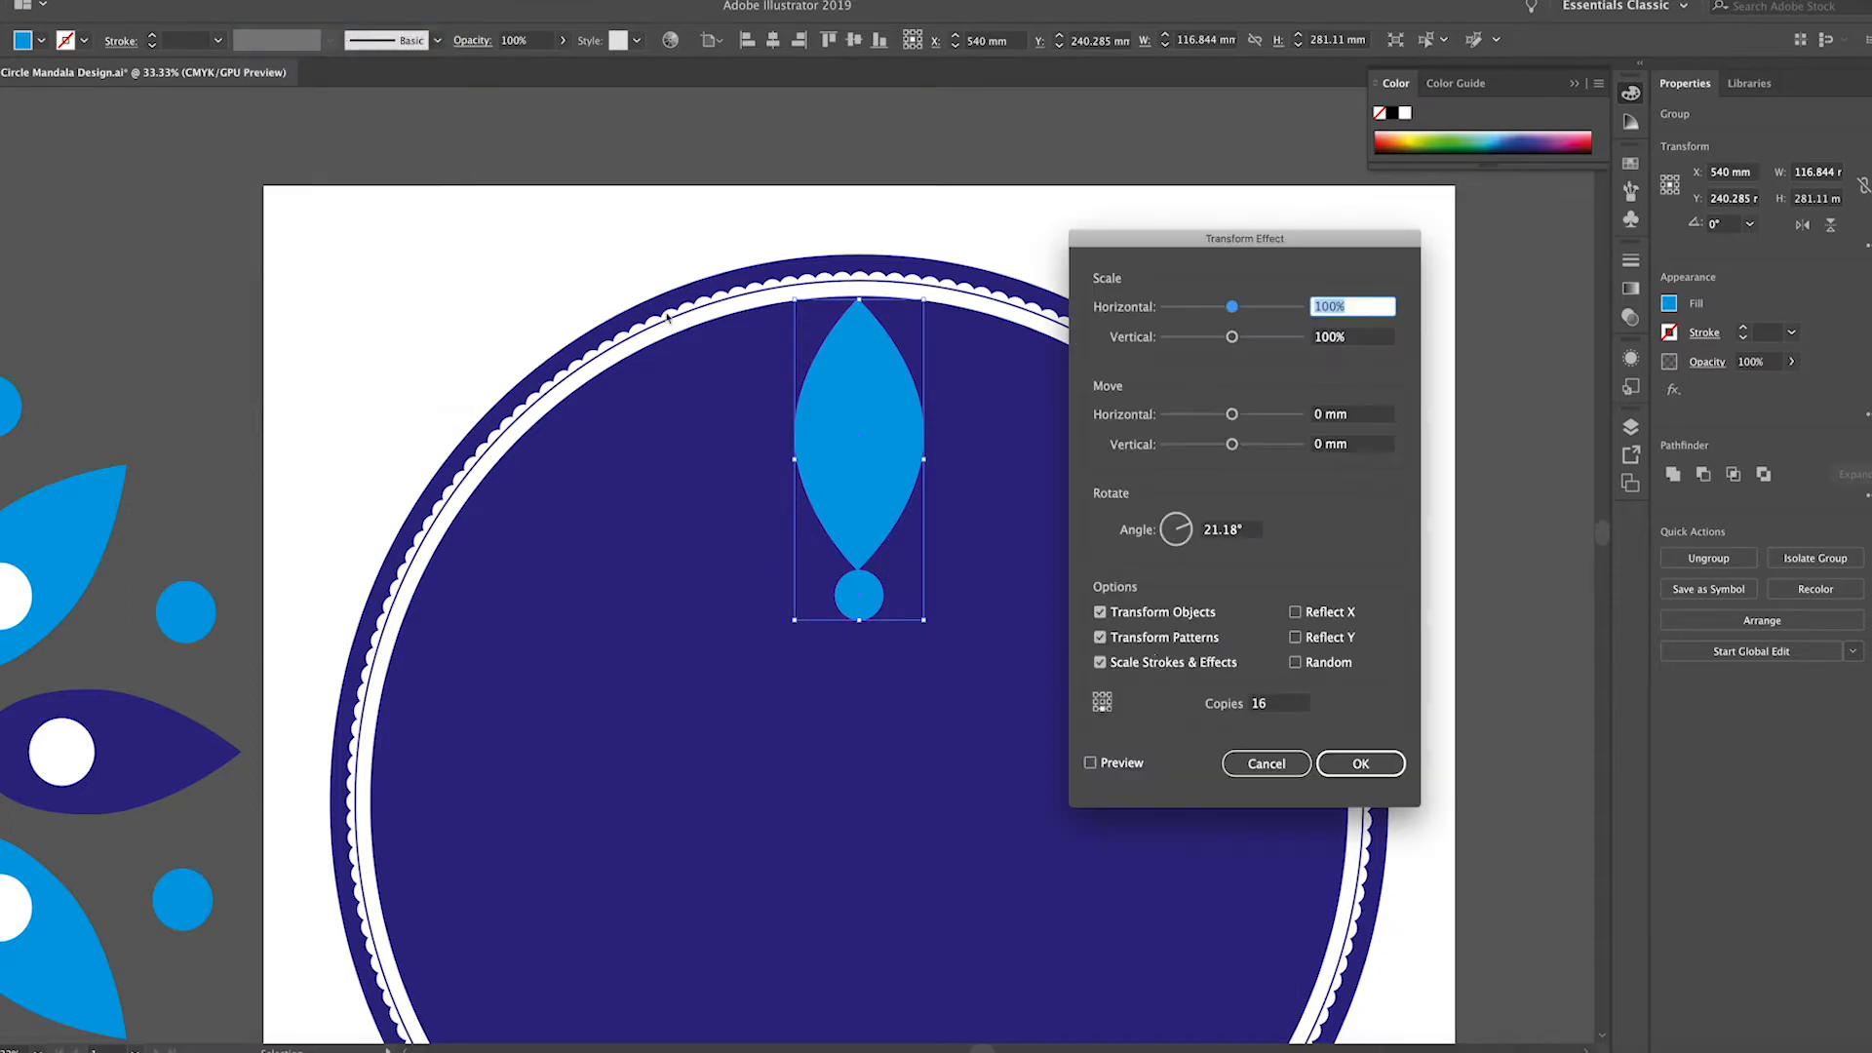
click(1091, 764)
click(1360, 764)
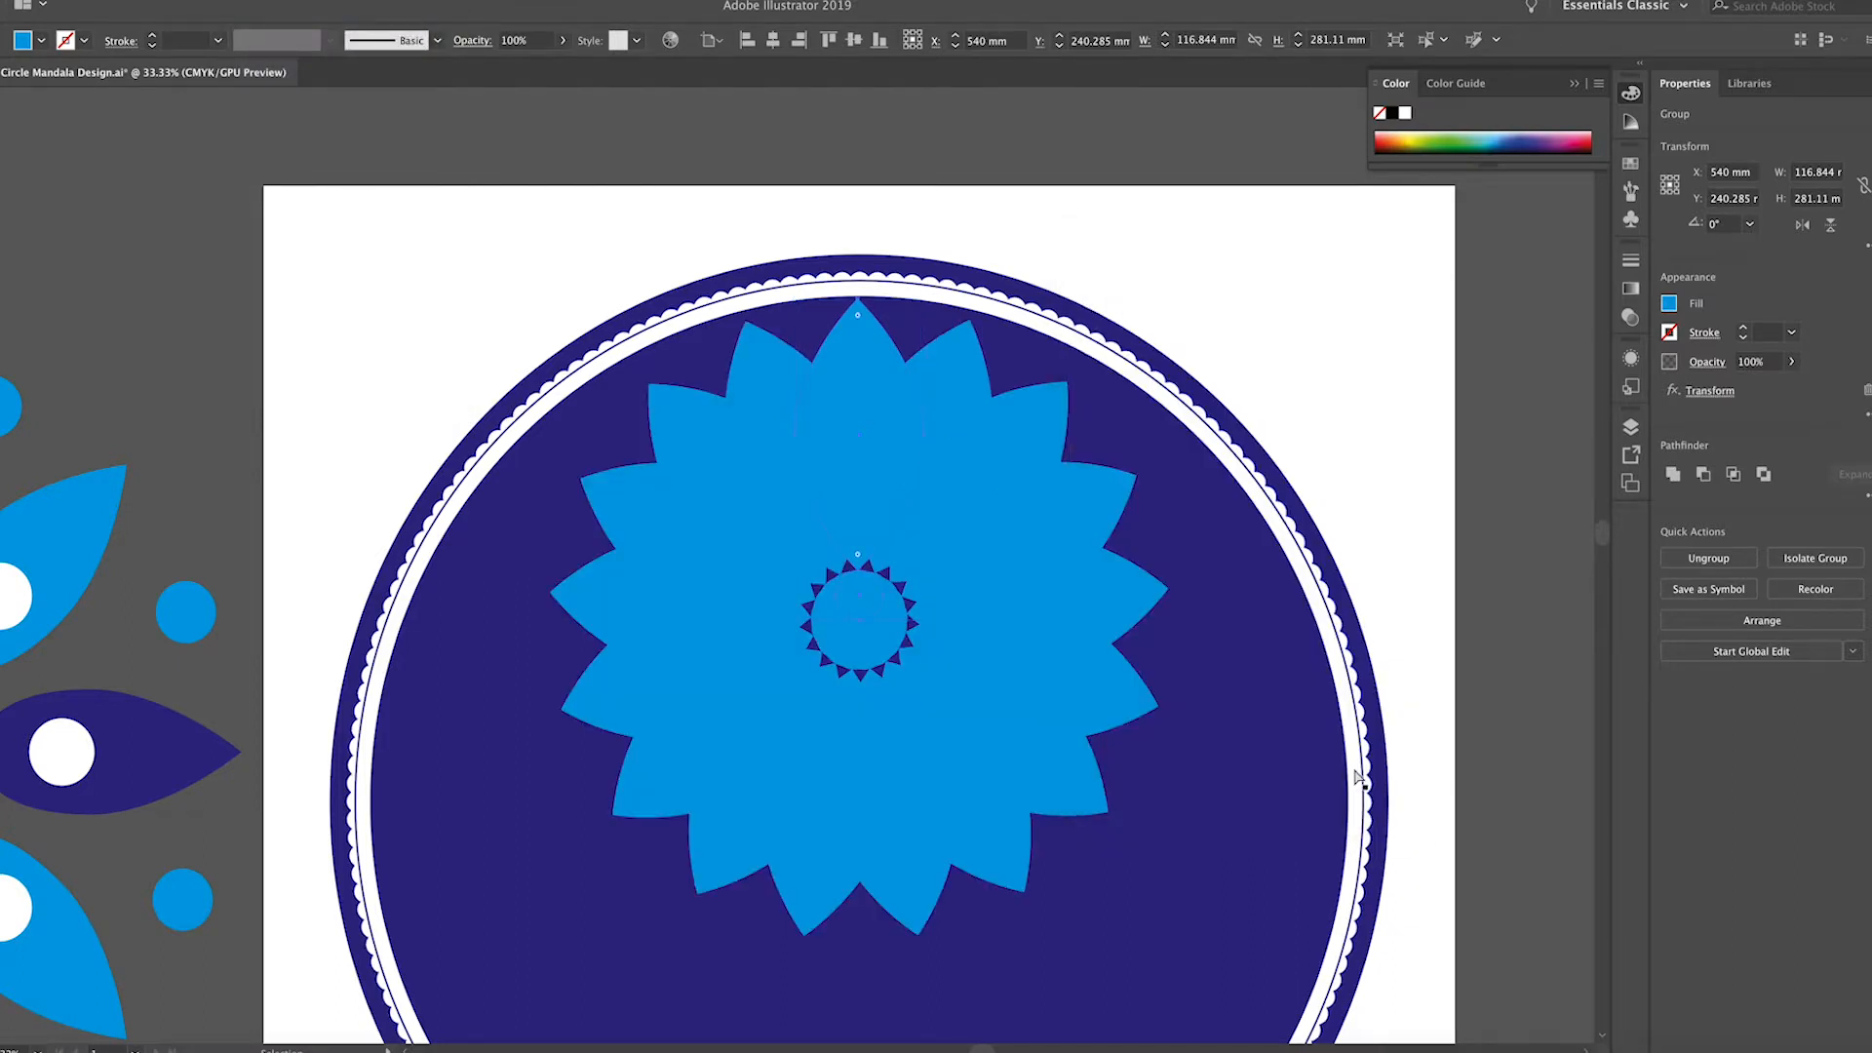
Move the petal group straight down in outline view until the dot's lower edge sits on the large circle's center
key(super+y)
drag(858, 619, 871, 800)
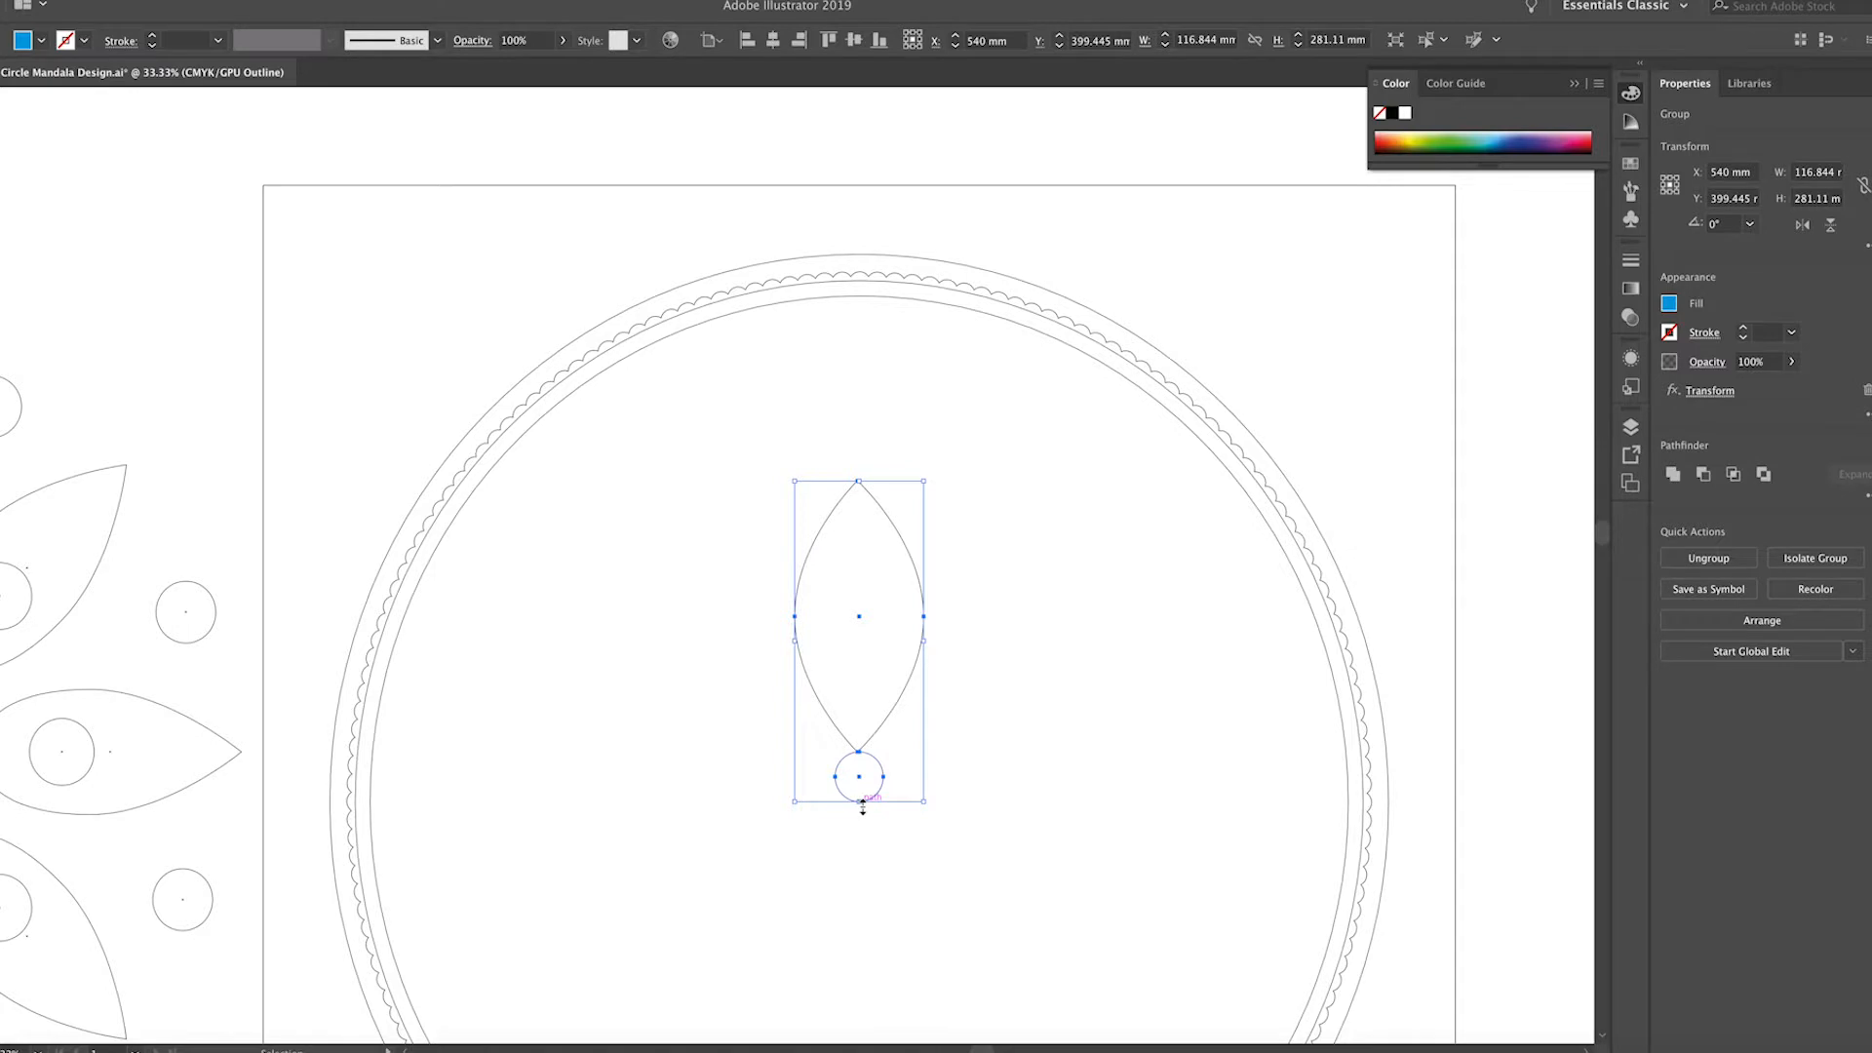
Return to preview mode and, inside the group, move the petal straight up until its tip meets the white ring's inner edge
key(super+minus)
key(super+y)
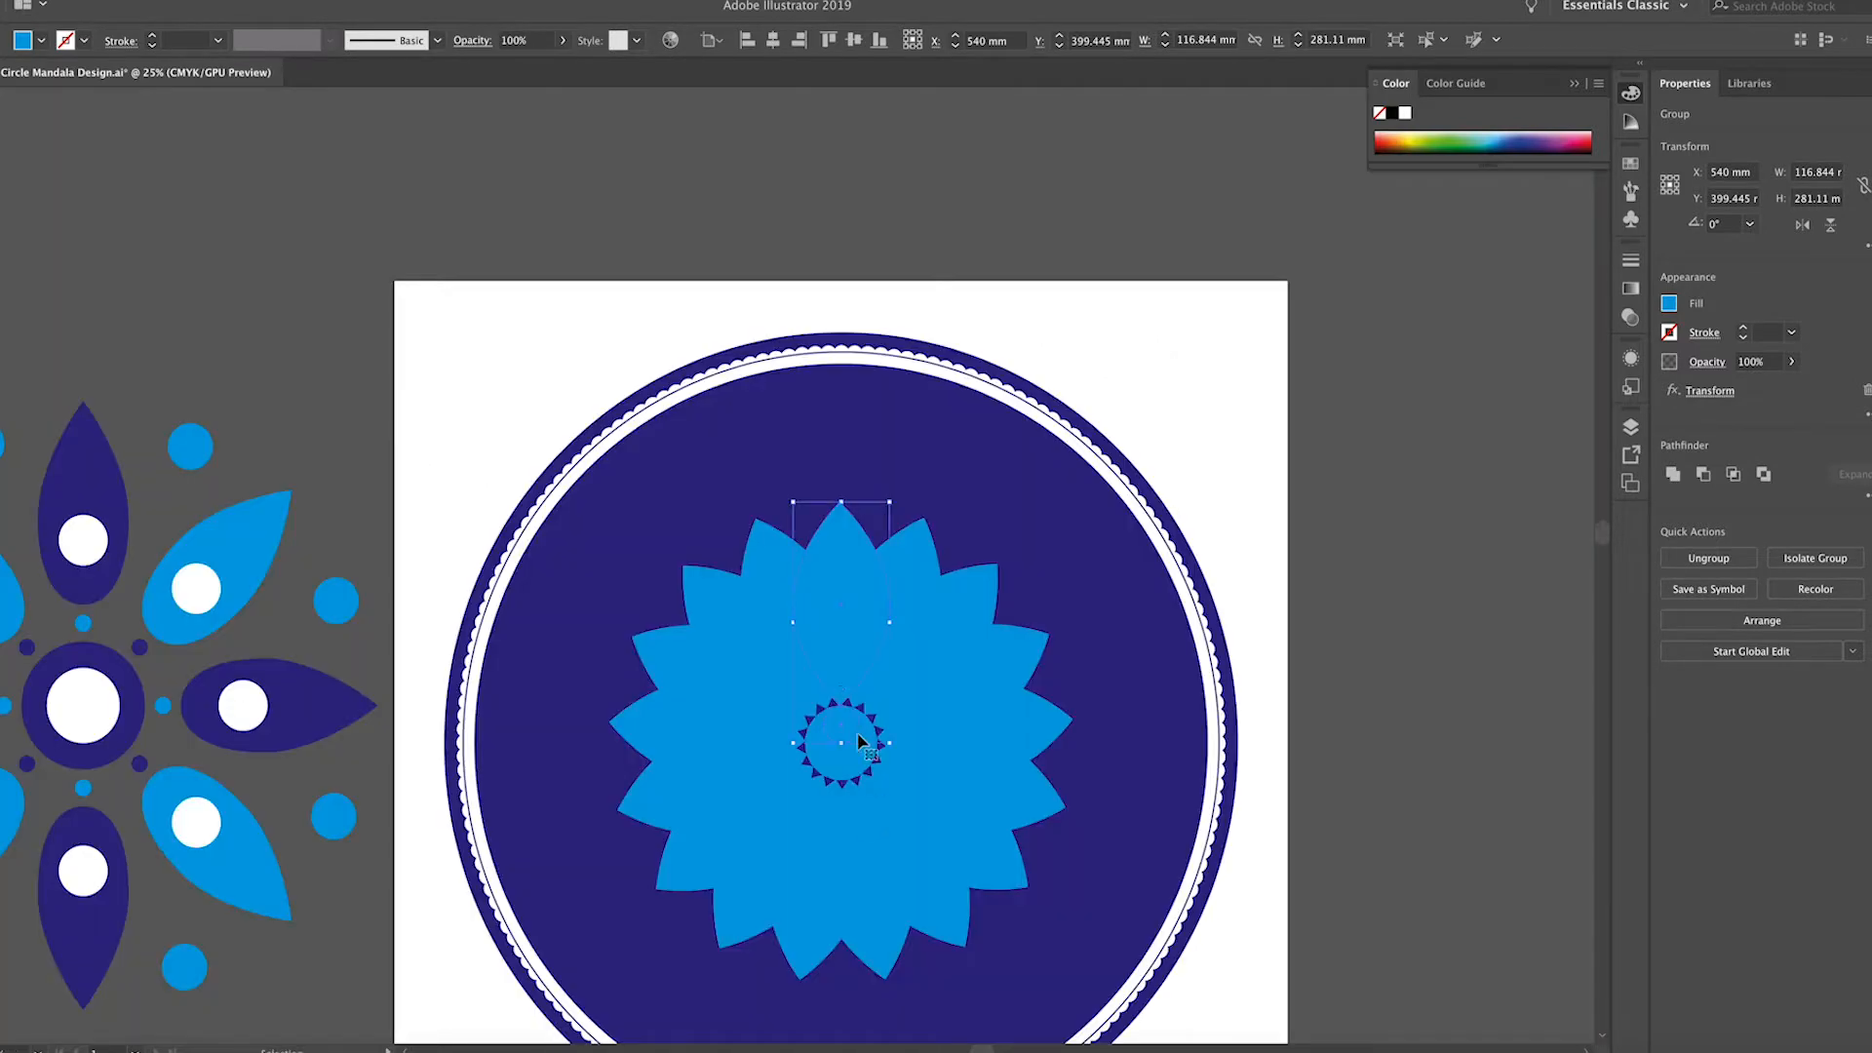
double_click(844, 669)
drag(849, 669, 849, 531)
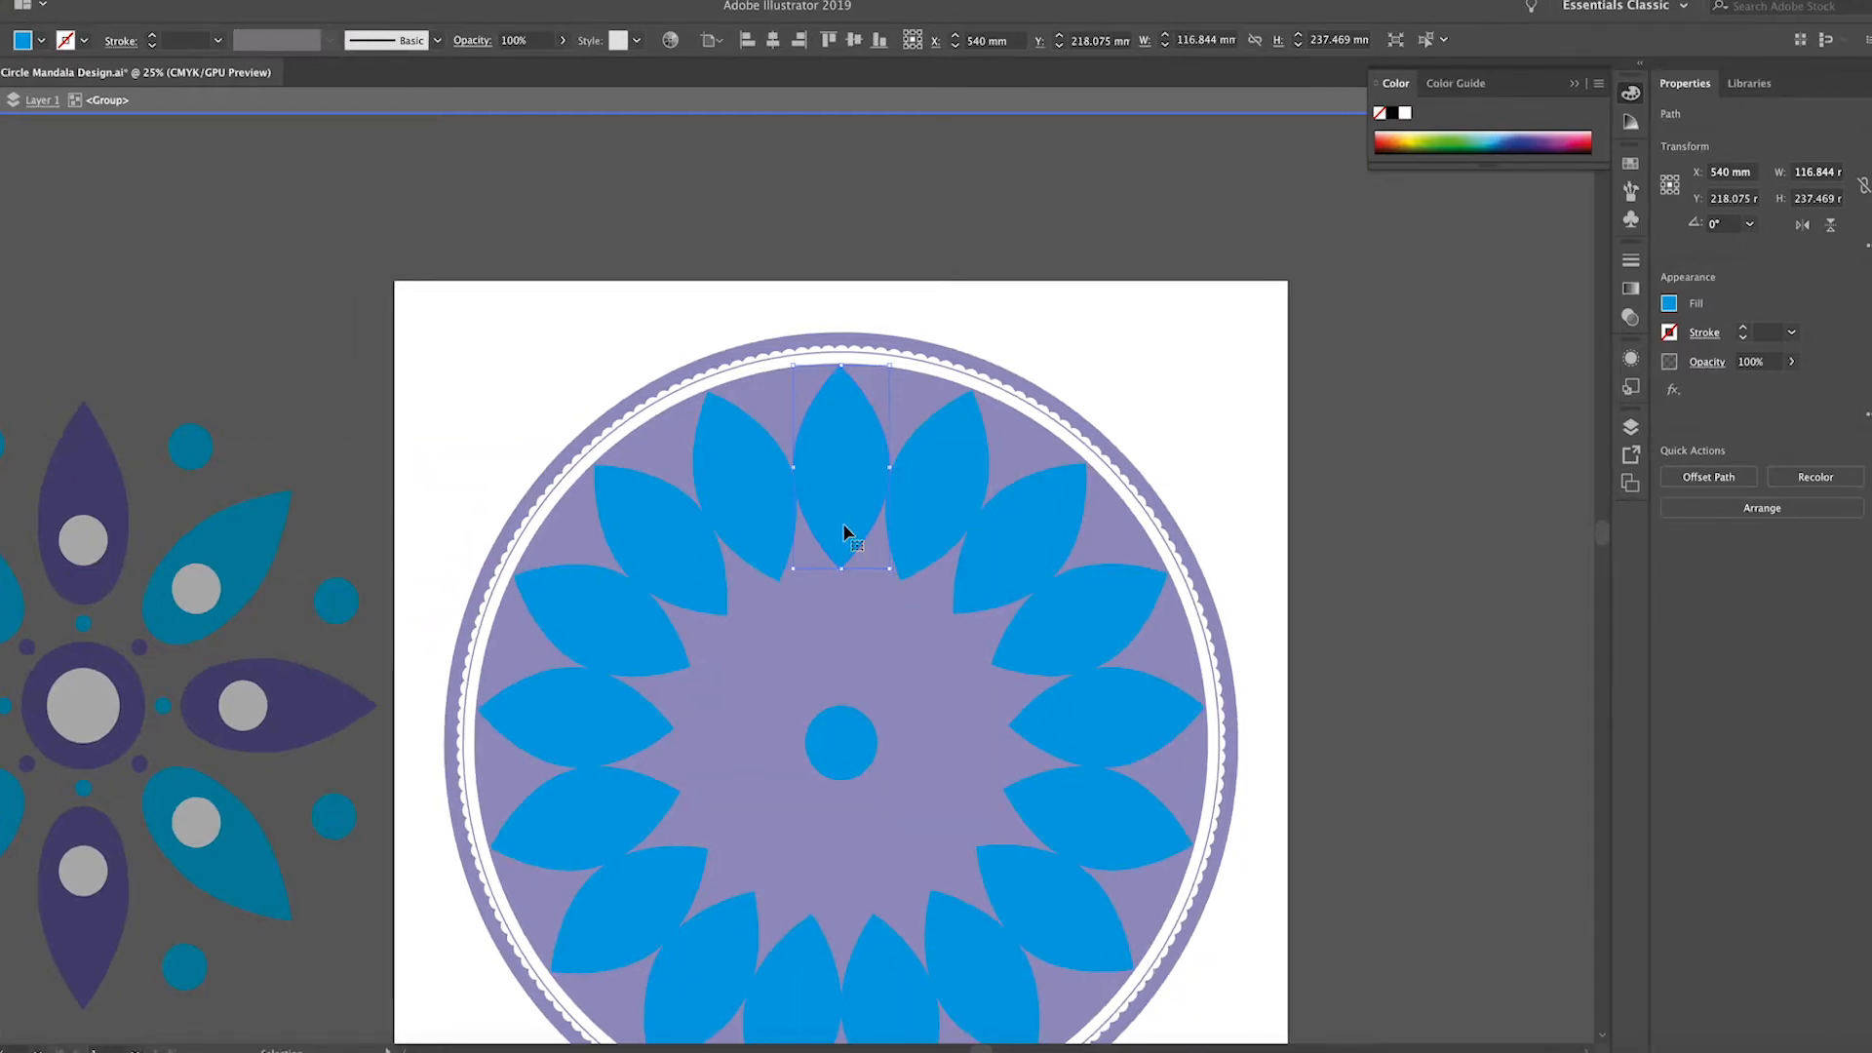
scroll(844, 531, up, 2)
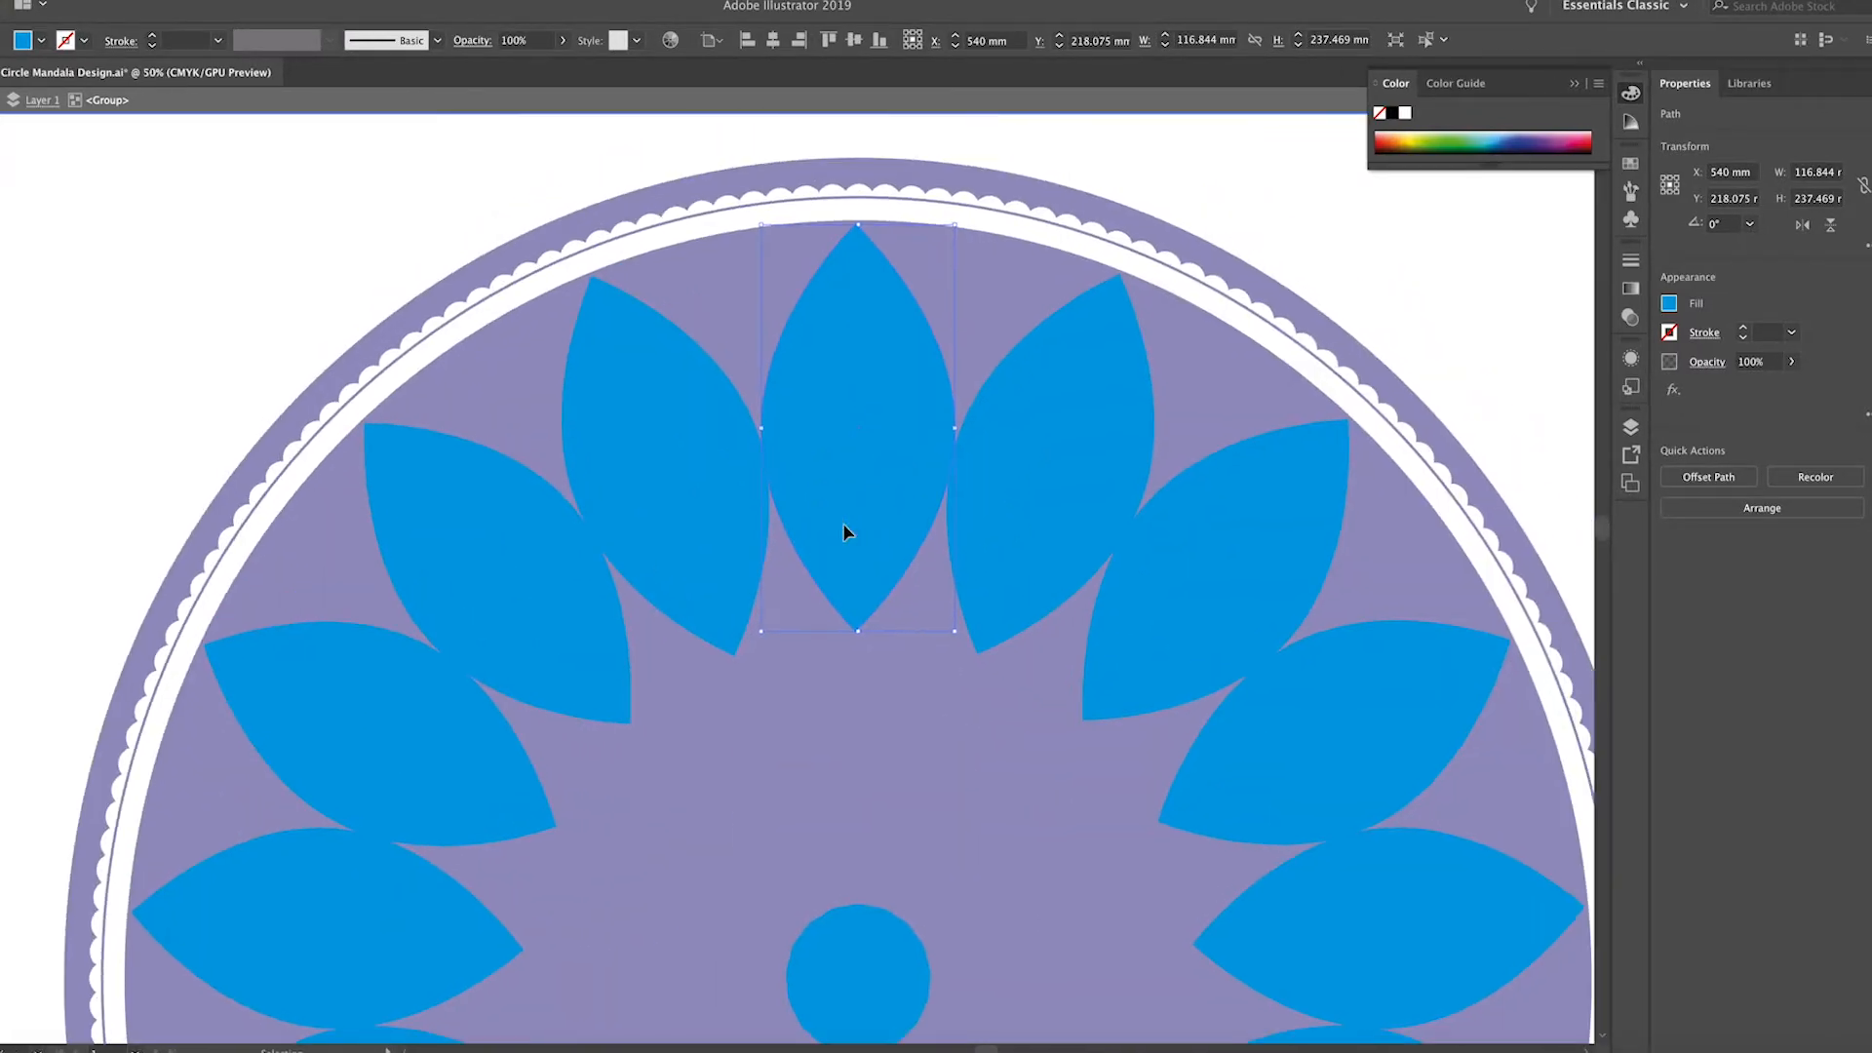
scroll(844, 531, down, 2)
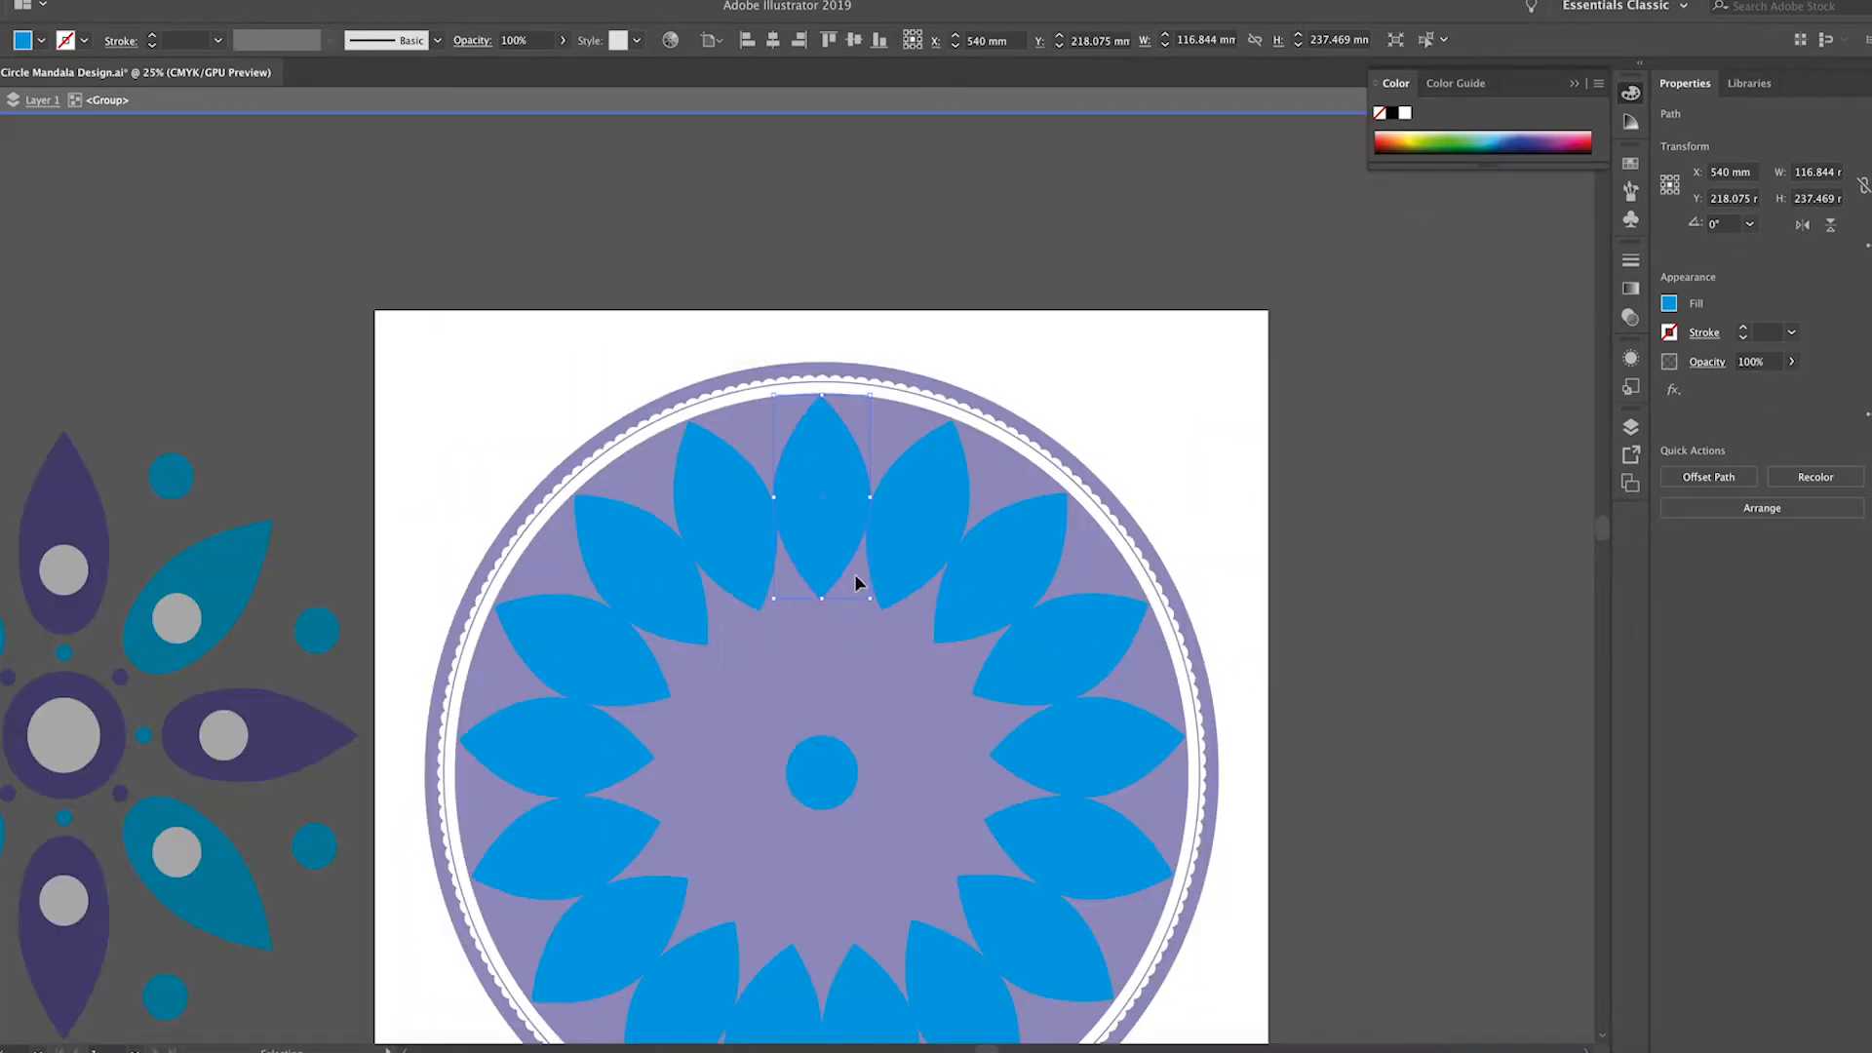
click(457, 471)
double_click(457, 468)
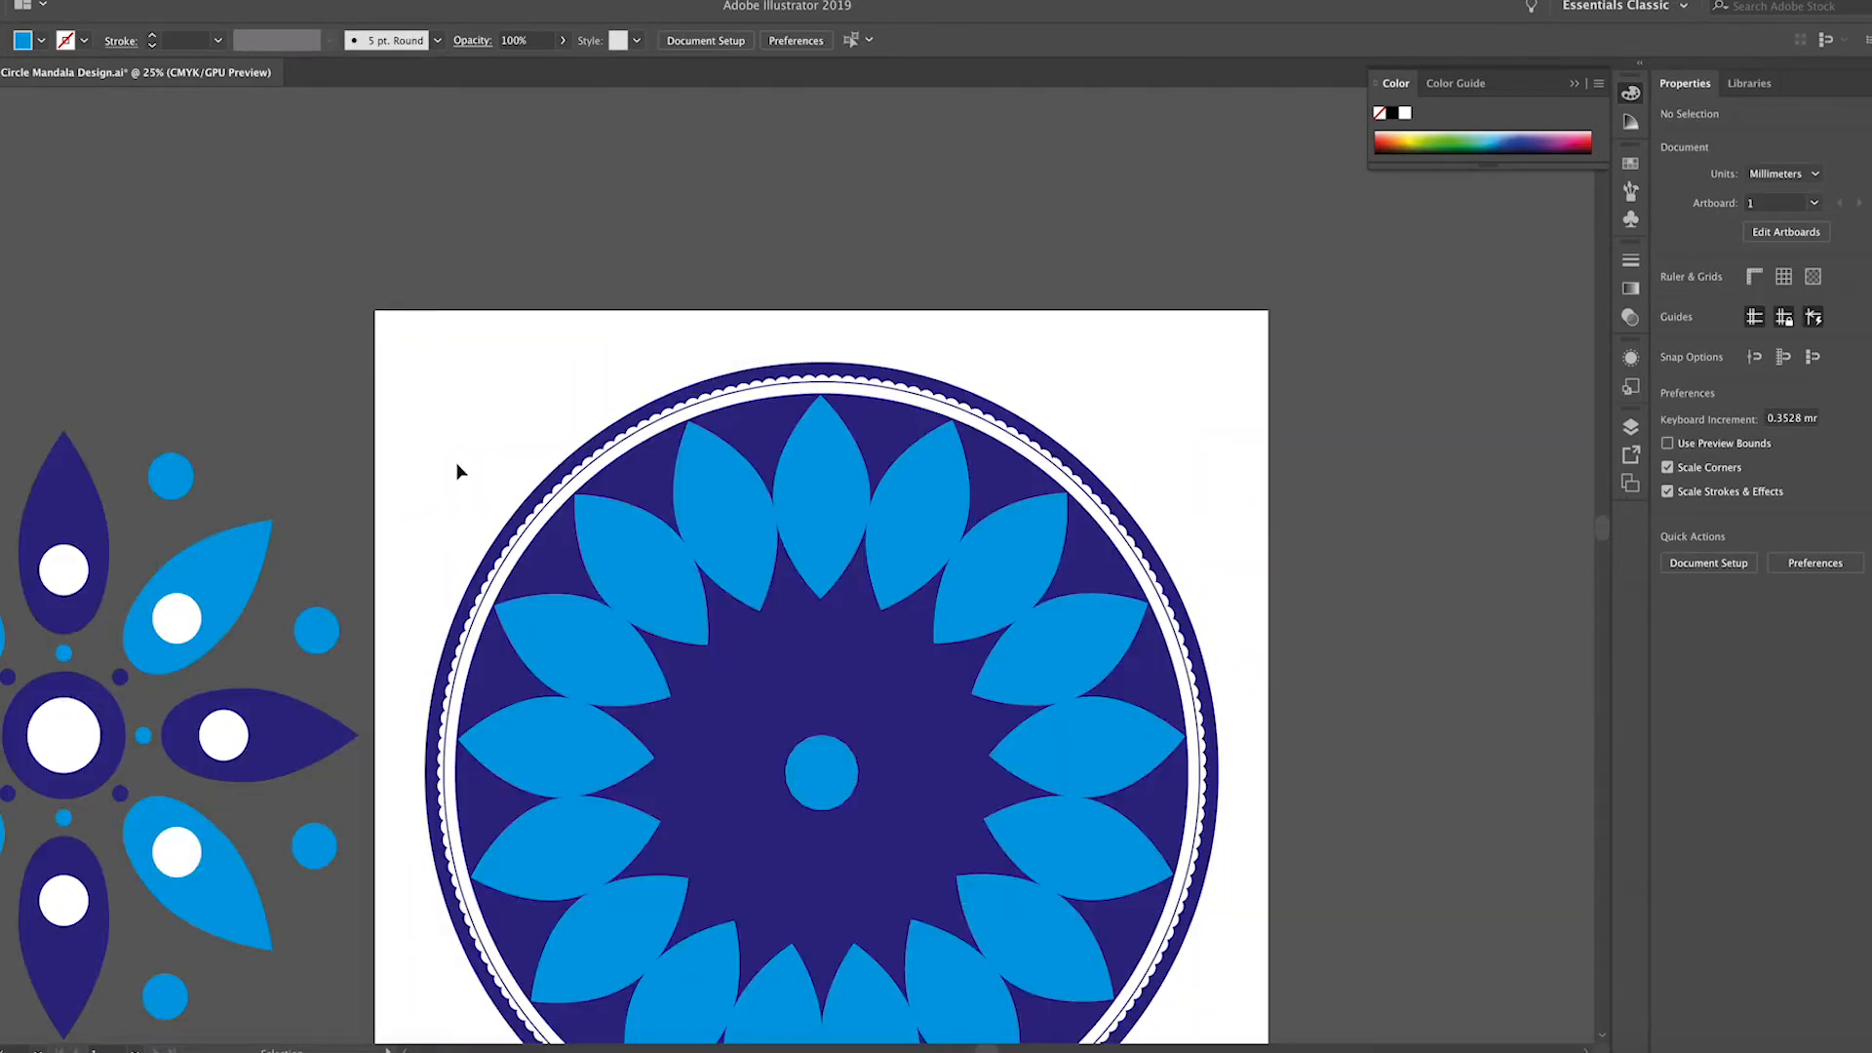
Widen the top petal to about 133 mm by pulling its two side anchor points outward with Direct Selection
click(815, 533)
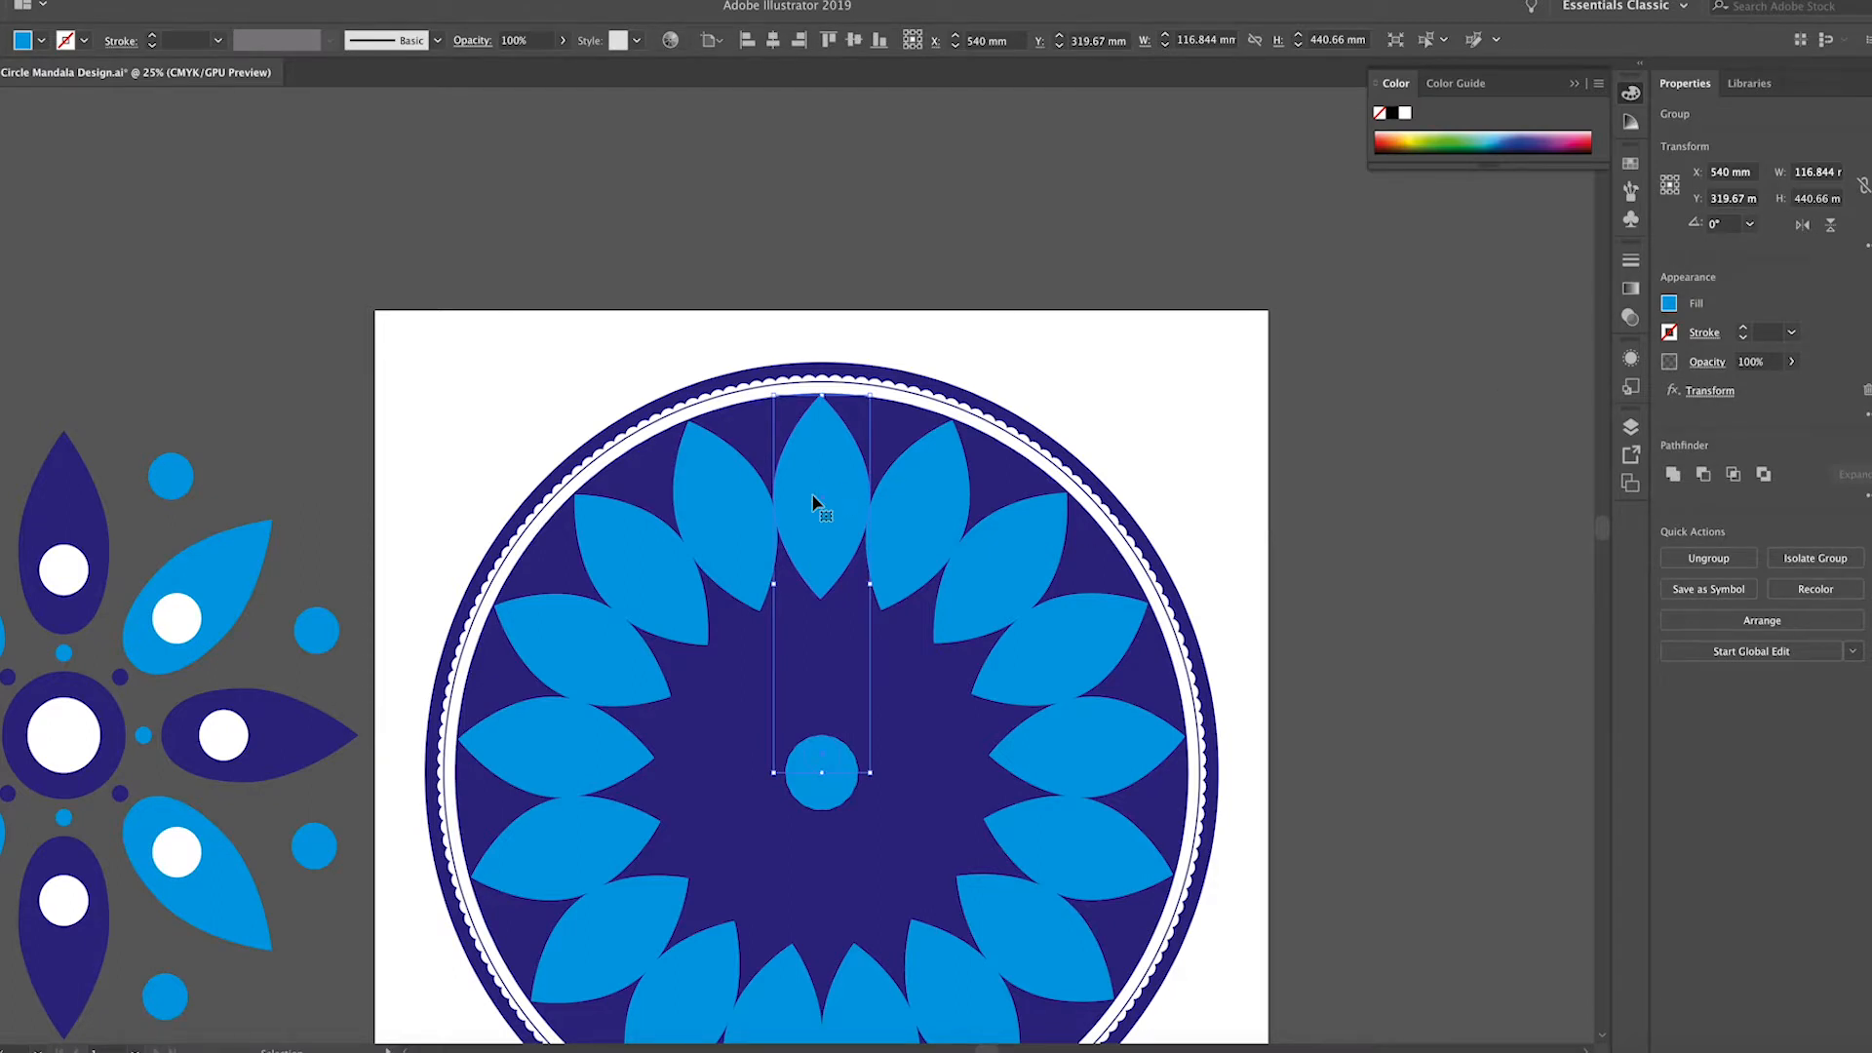
key(a)
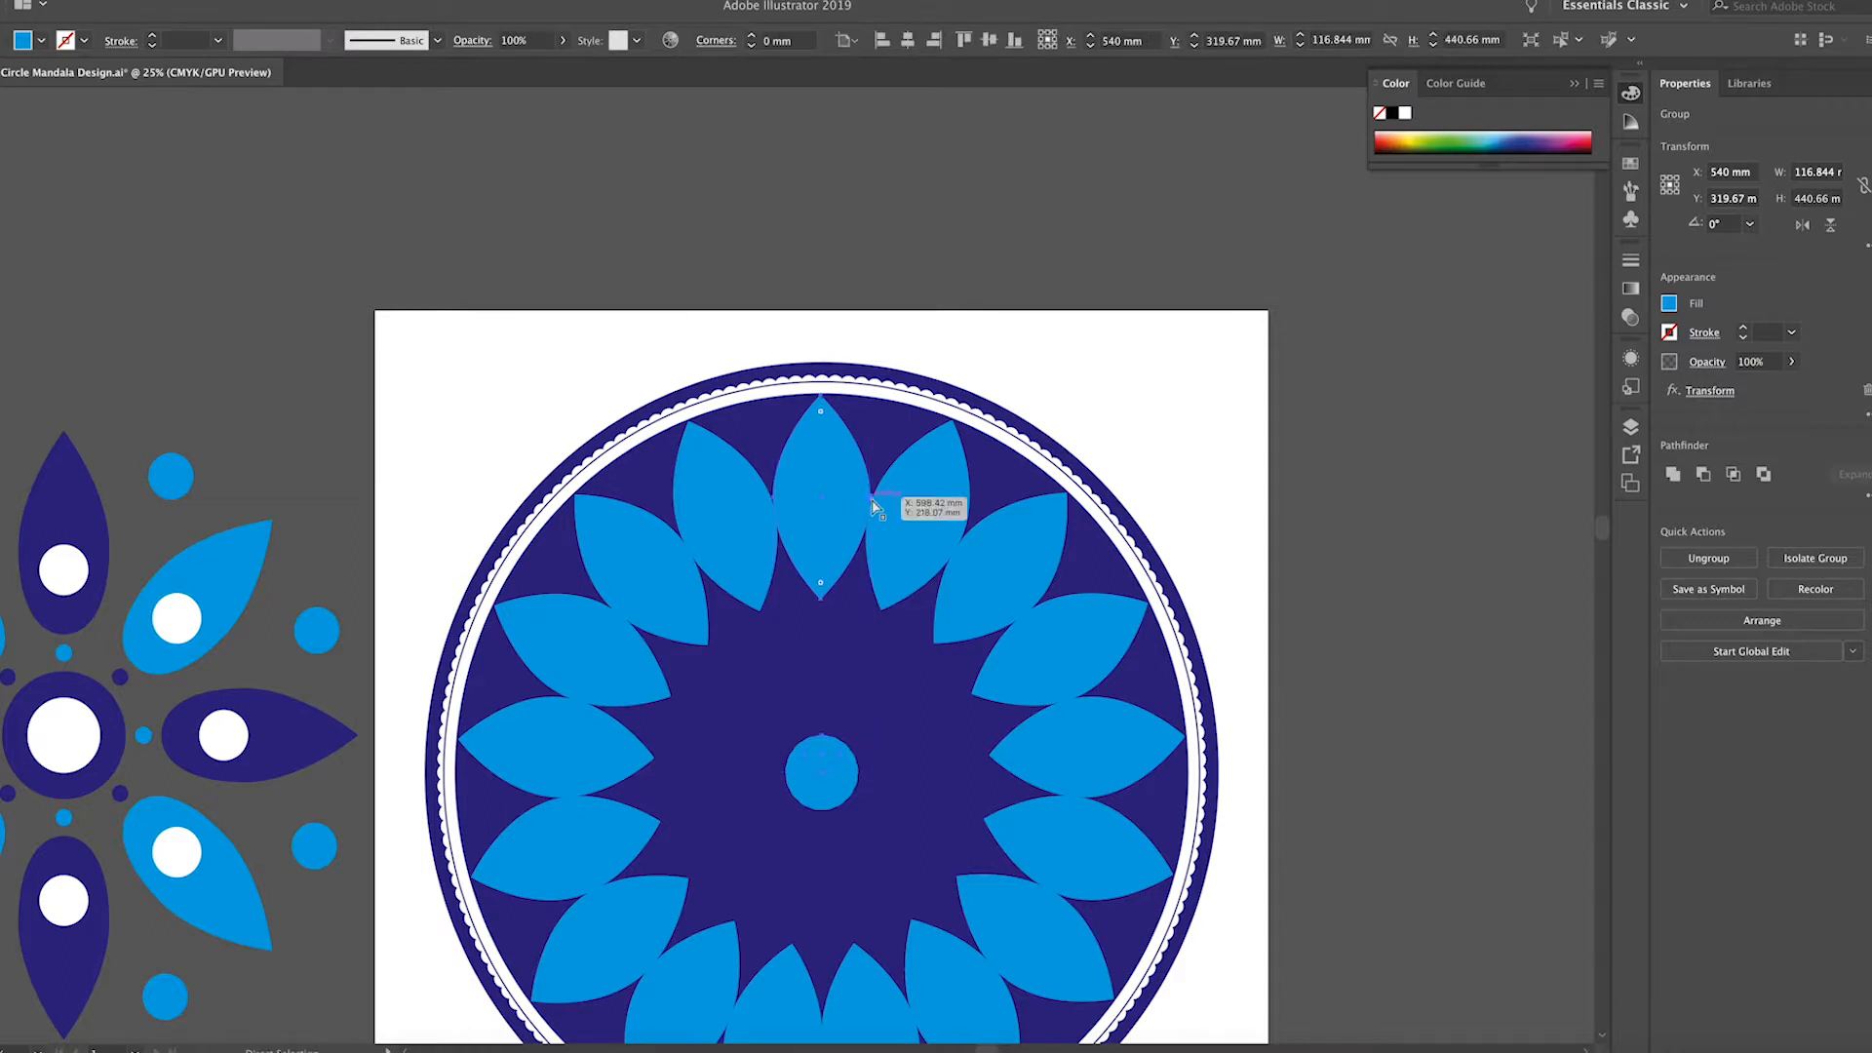
click(872, 500)
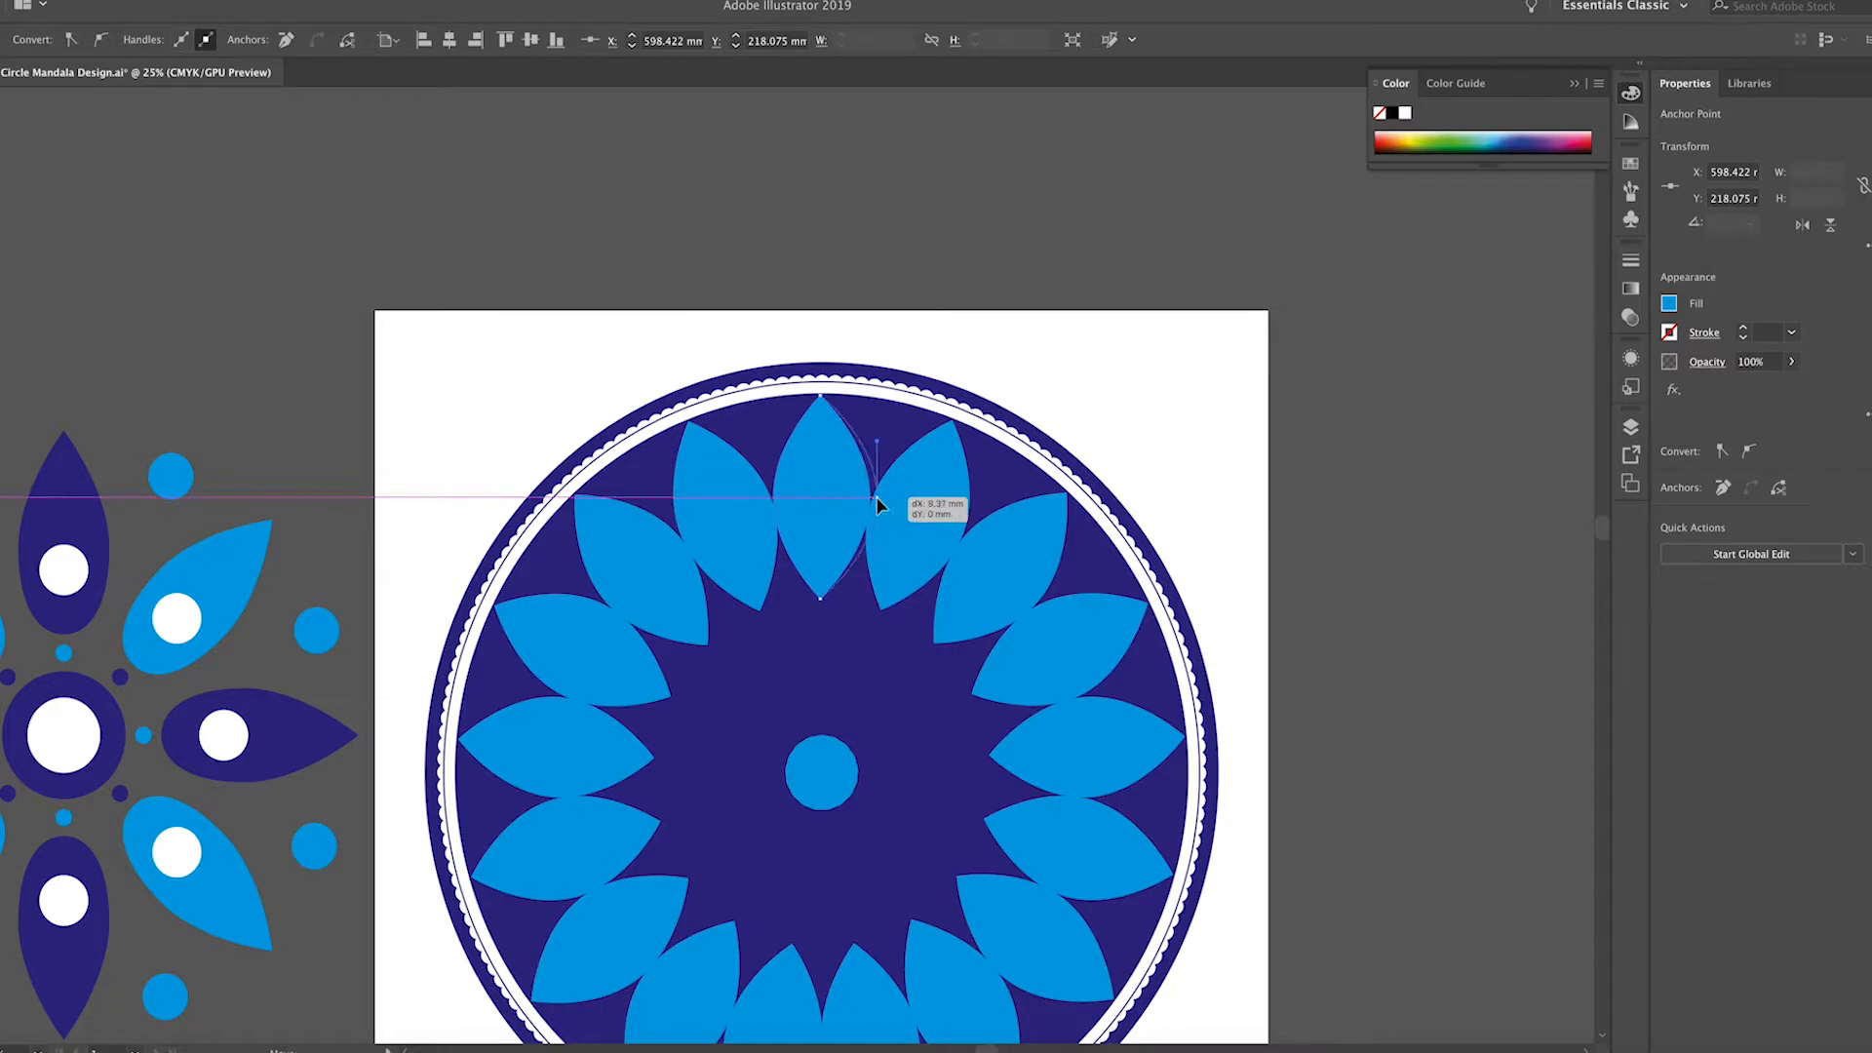
drag(874, 499, 768, 505)
click(769, 497)
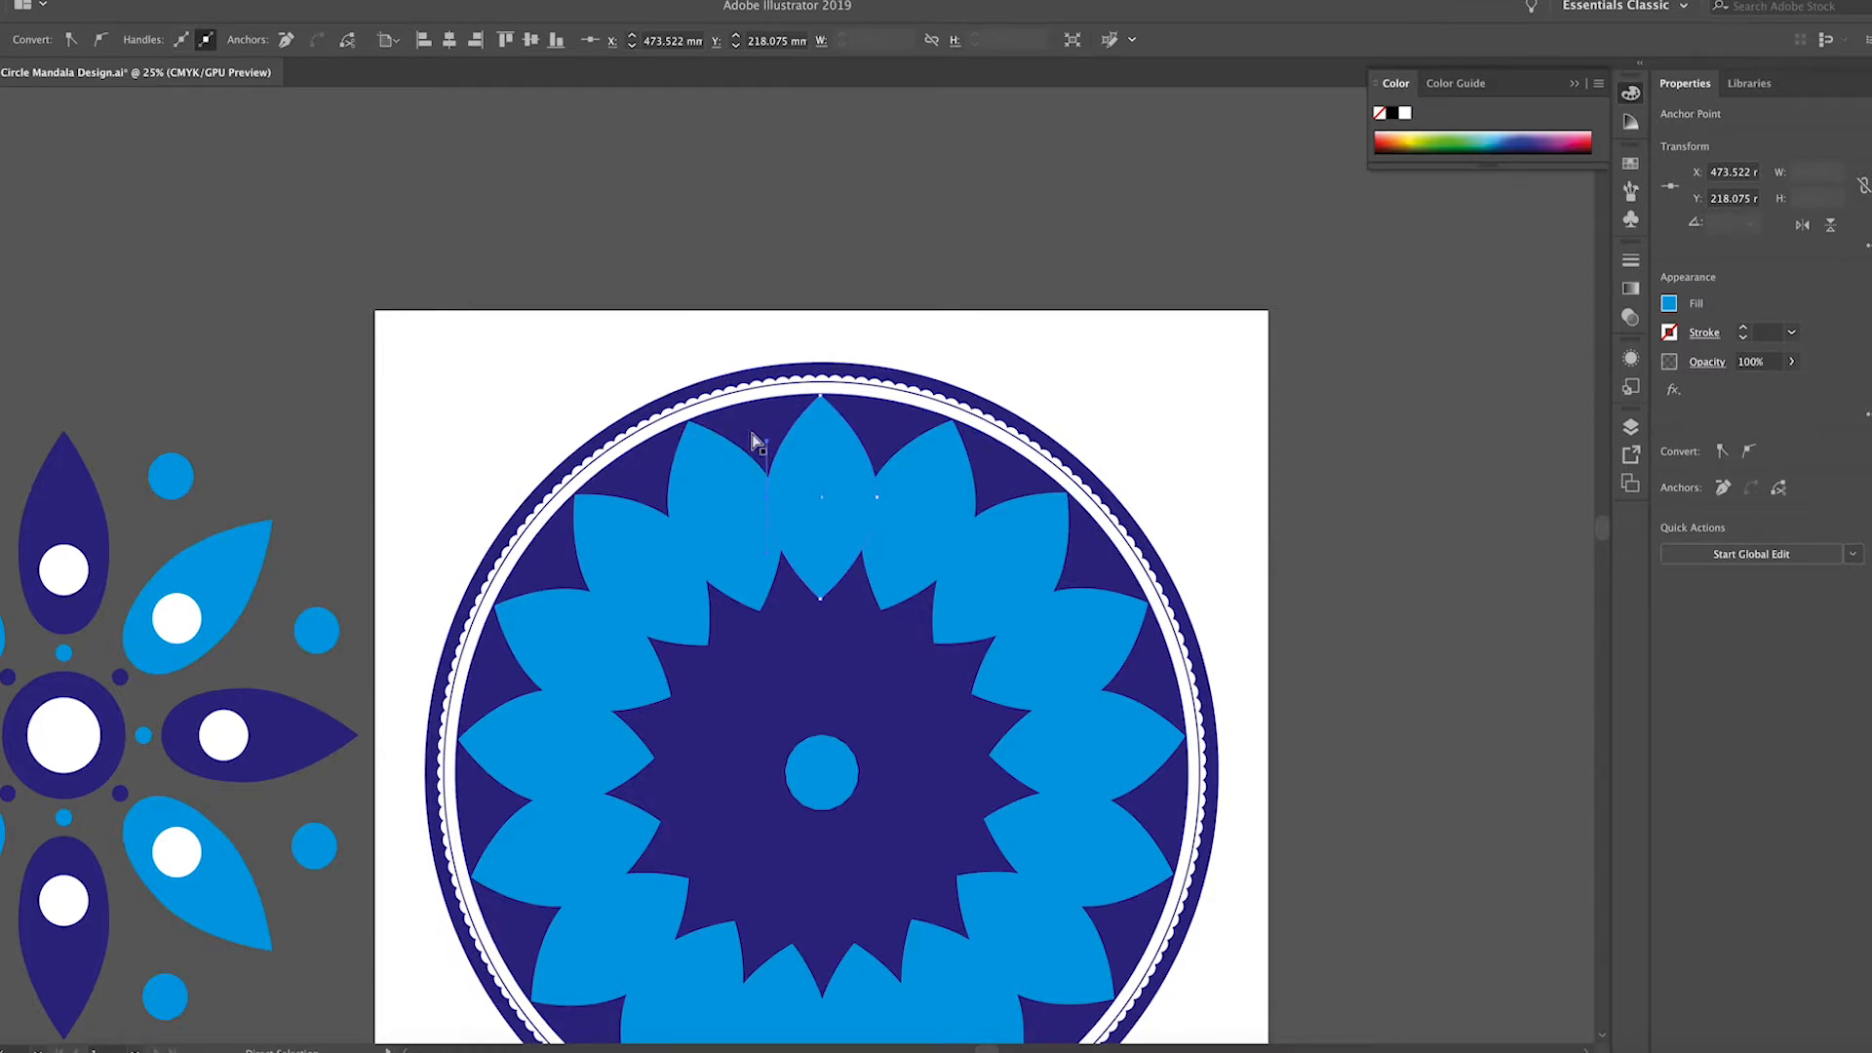
Recolor the widened petal with a white fill and no stroke by sampling the white artboard, and deselect it
key(v)
key(a)
key(shift+x)
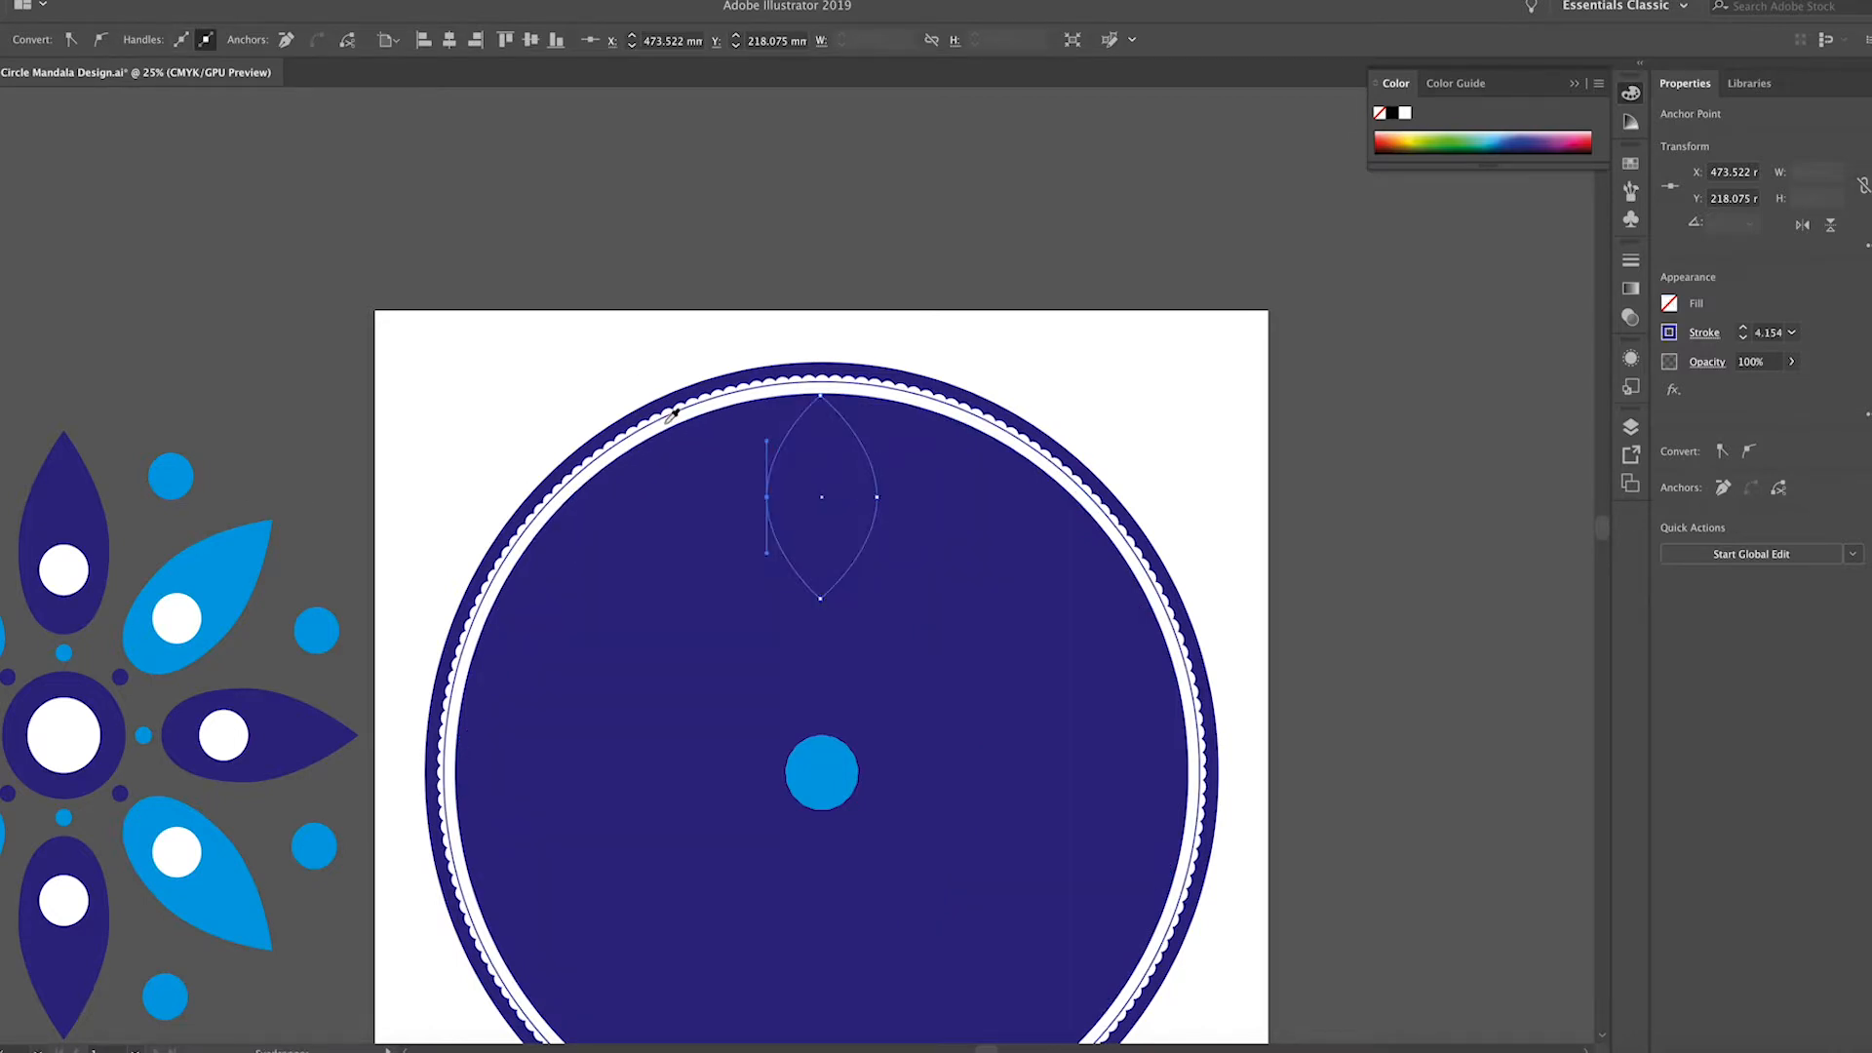
key(i)
click(454, 477)
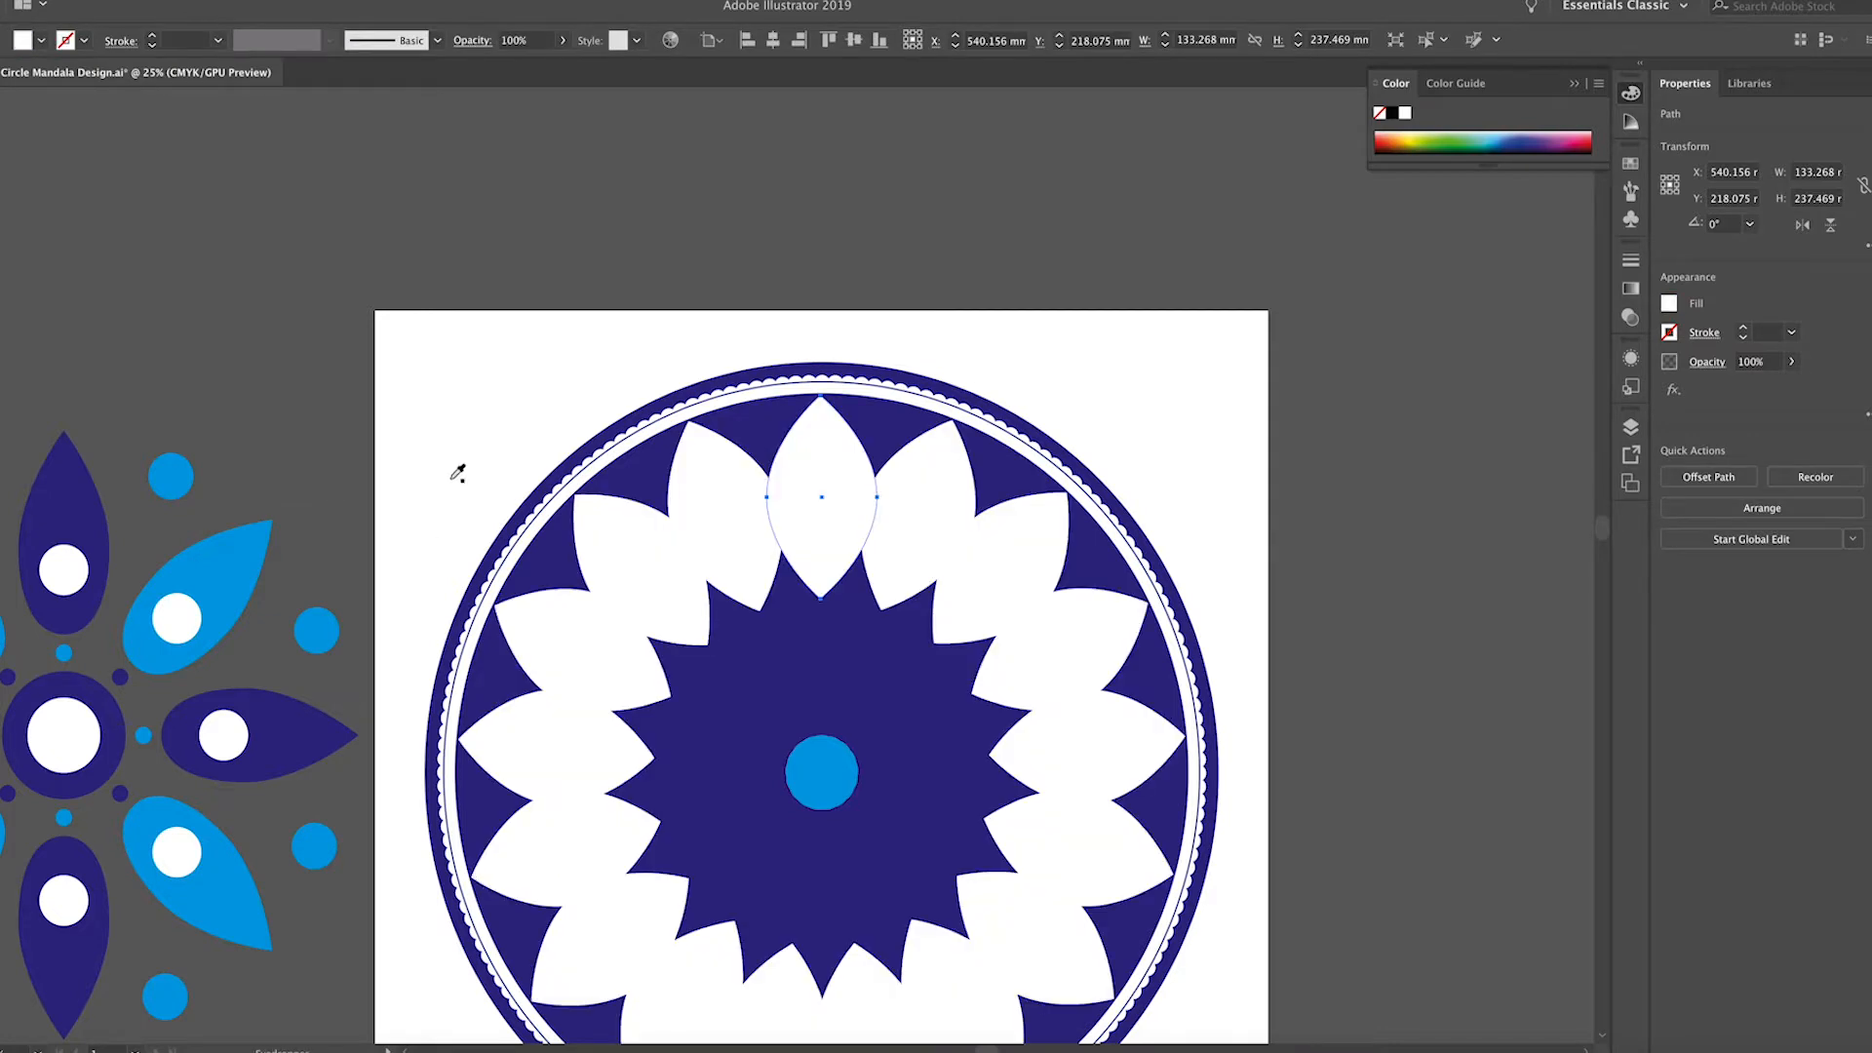
key(v)
key(super+minus)
key(super+equal)
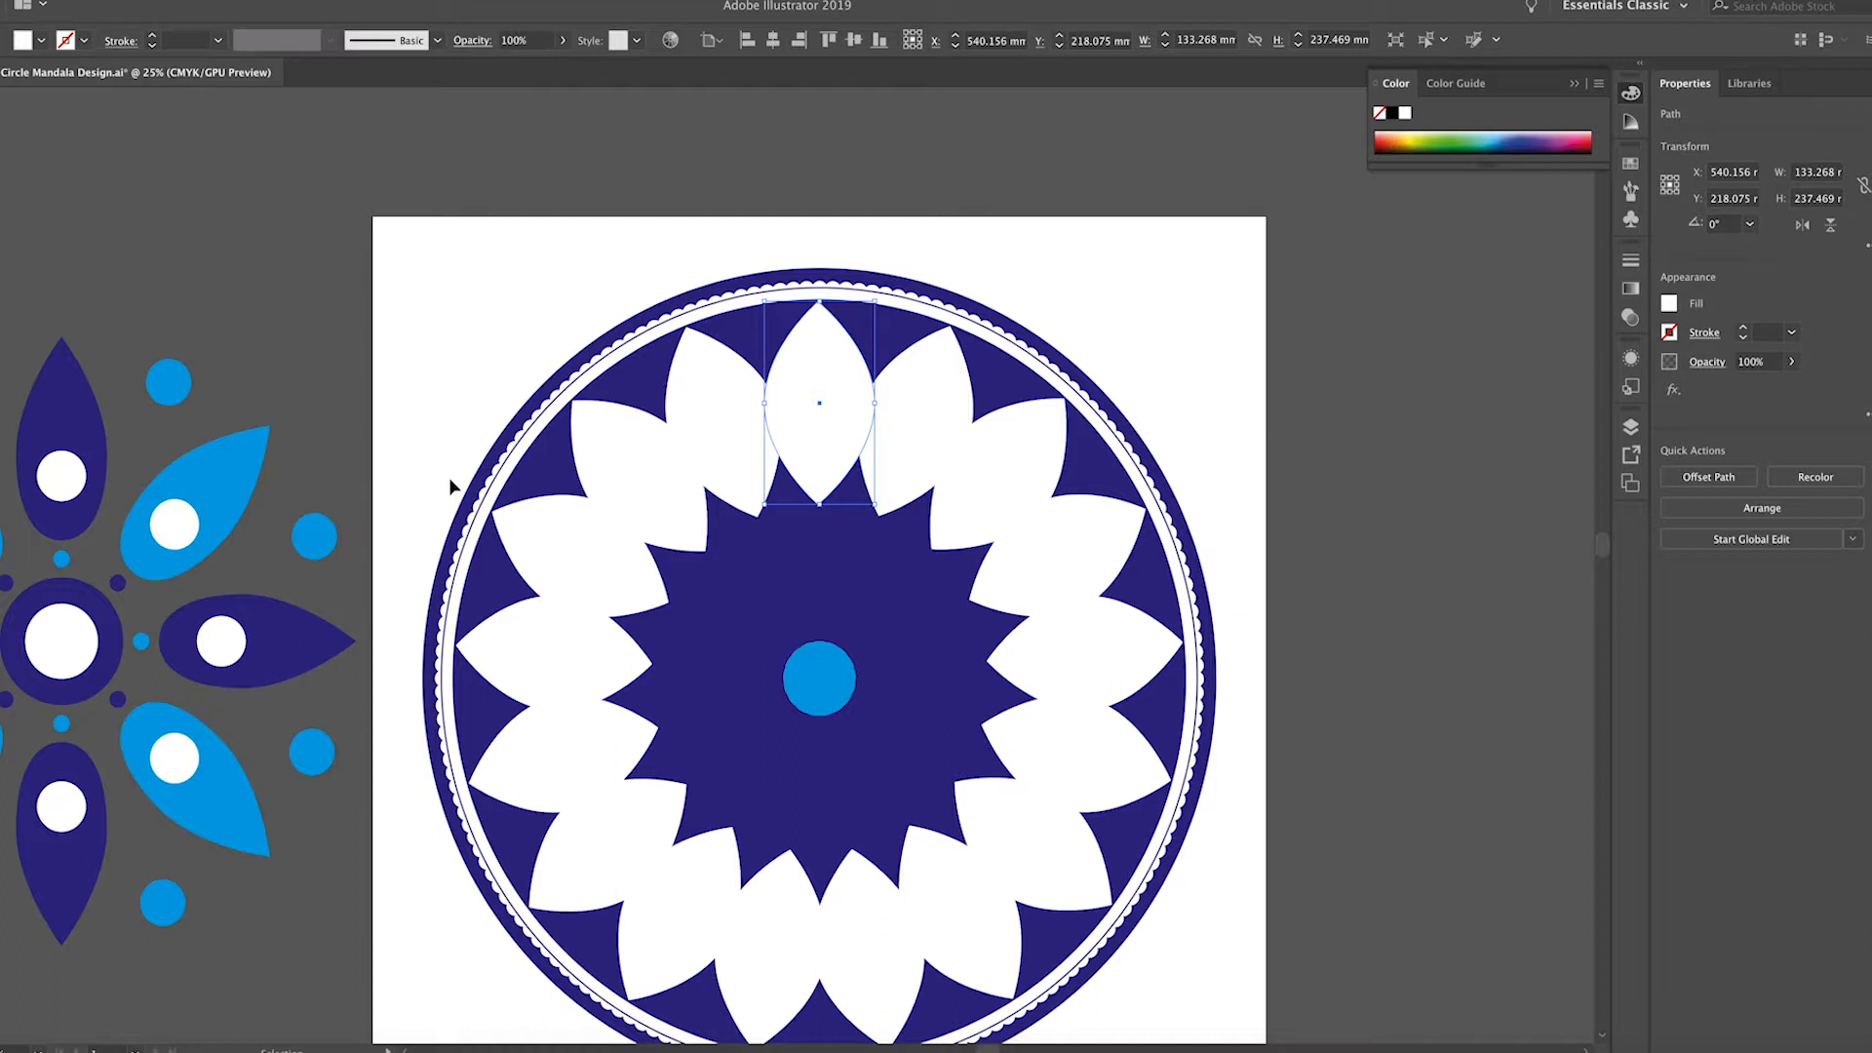
click(446, 470)
key(super+minus)
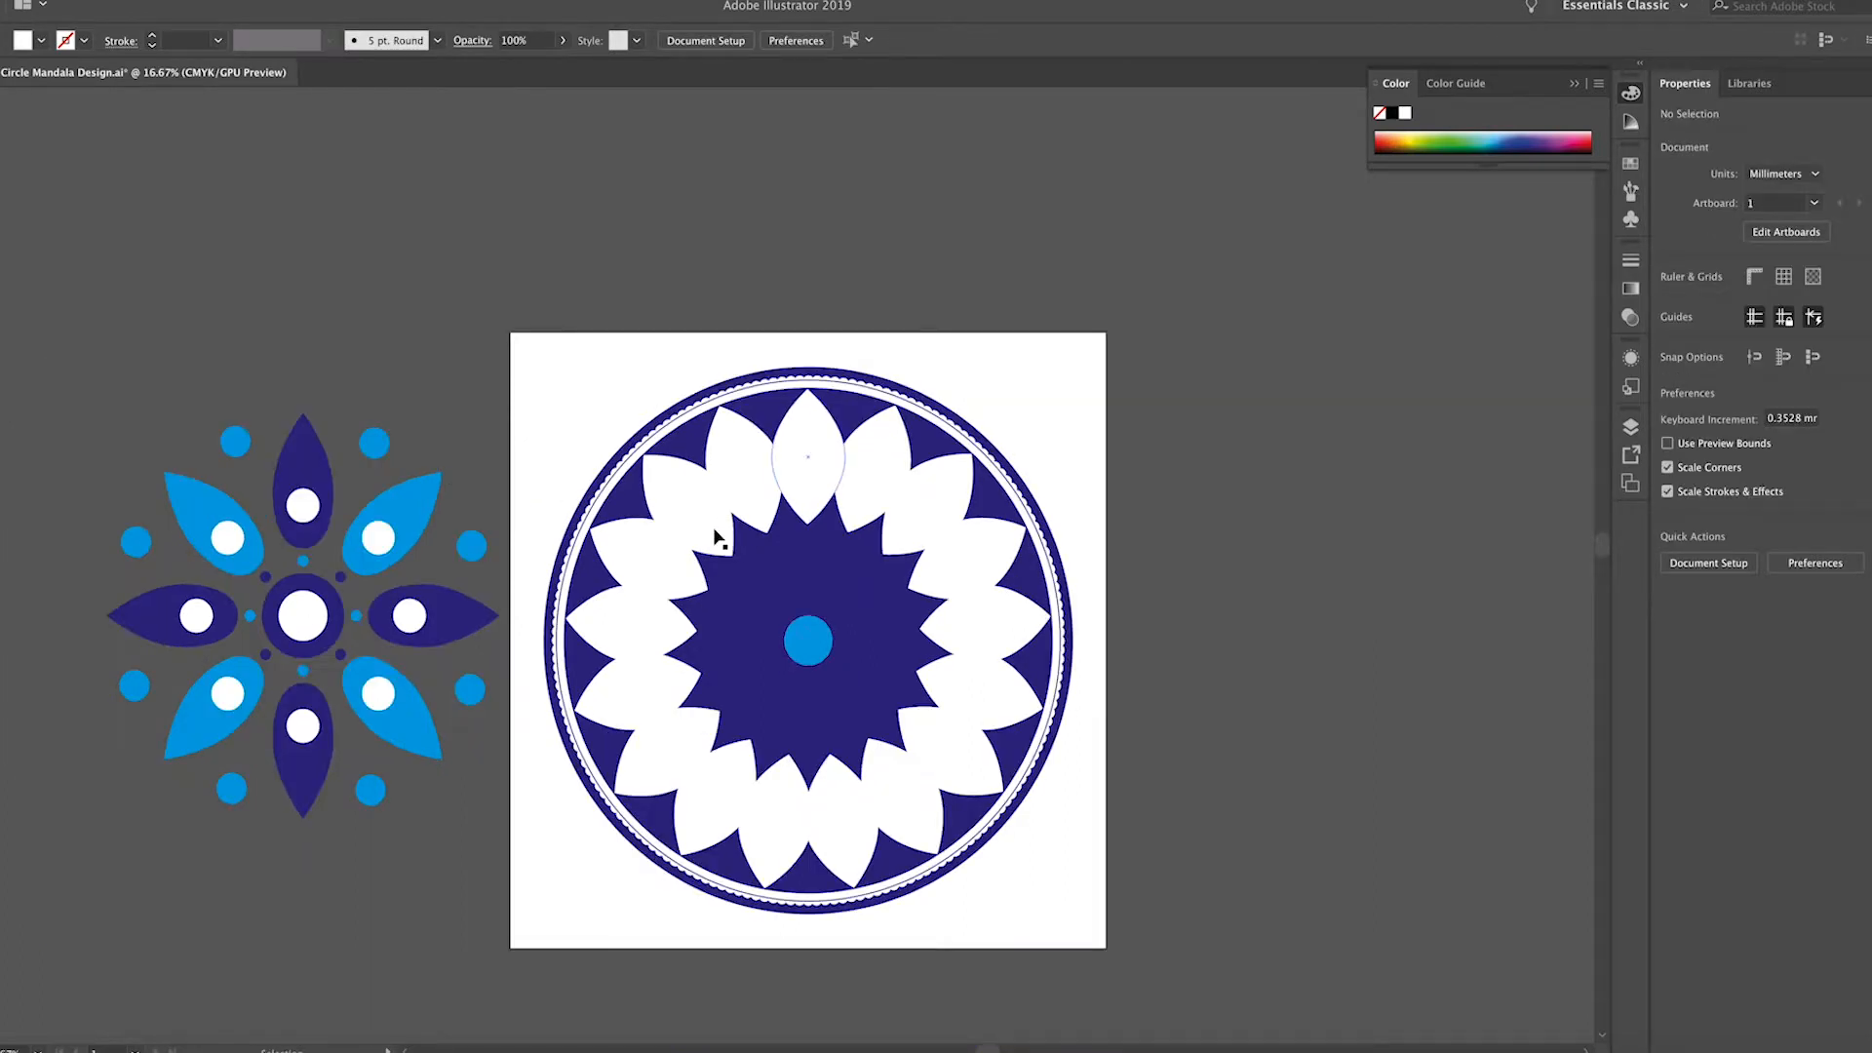
Expand the appearance of the transformed petal and dot group into individual shapes
click(807, 491)
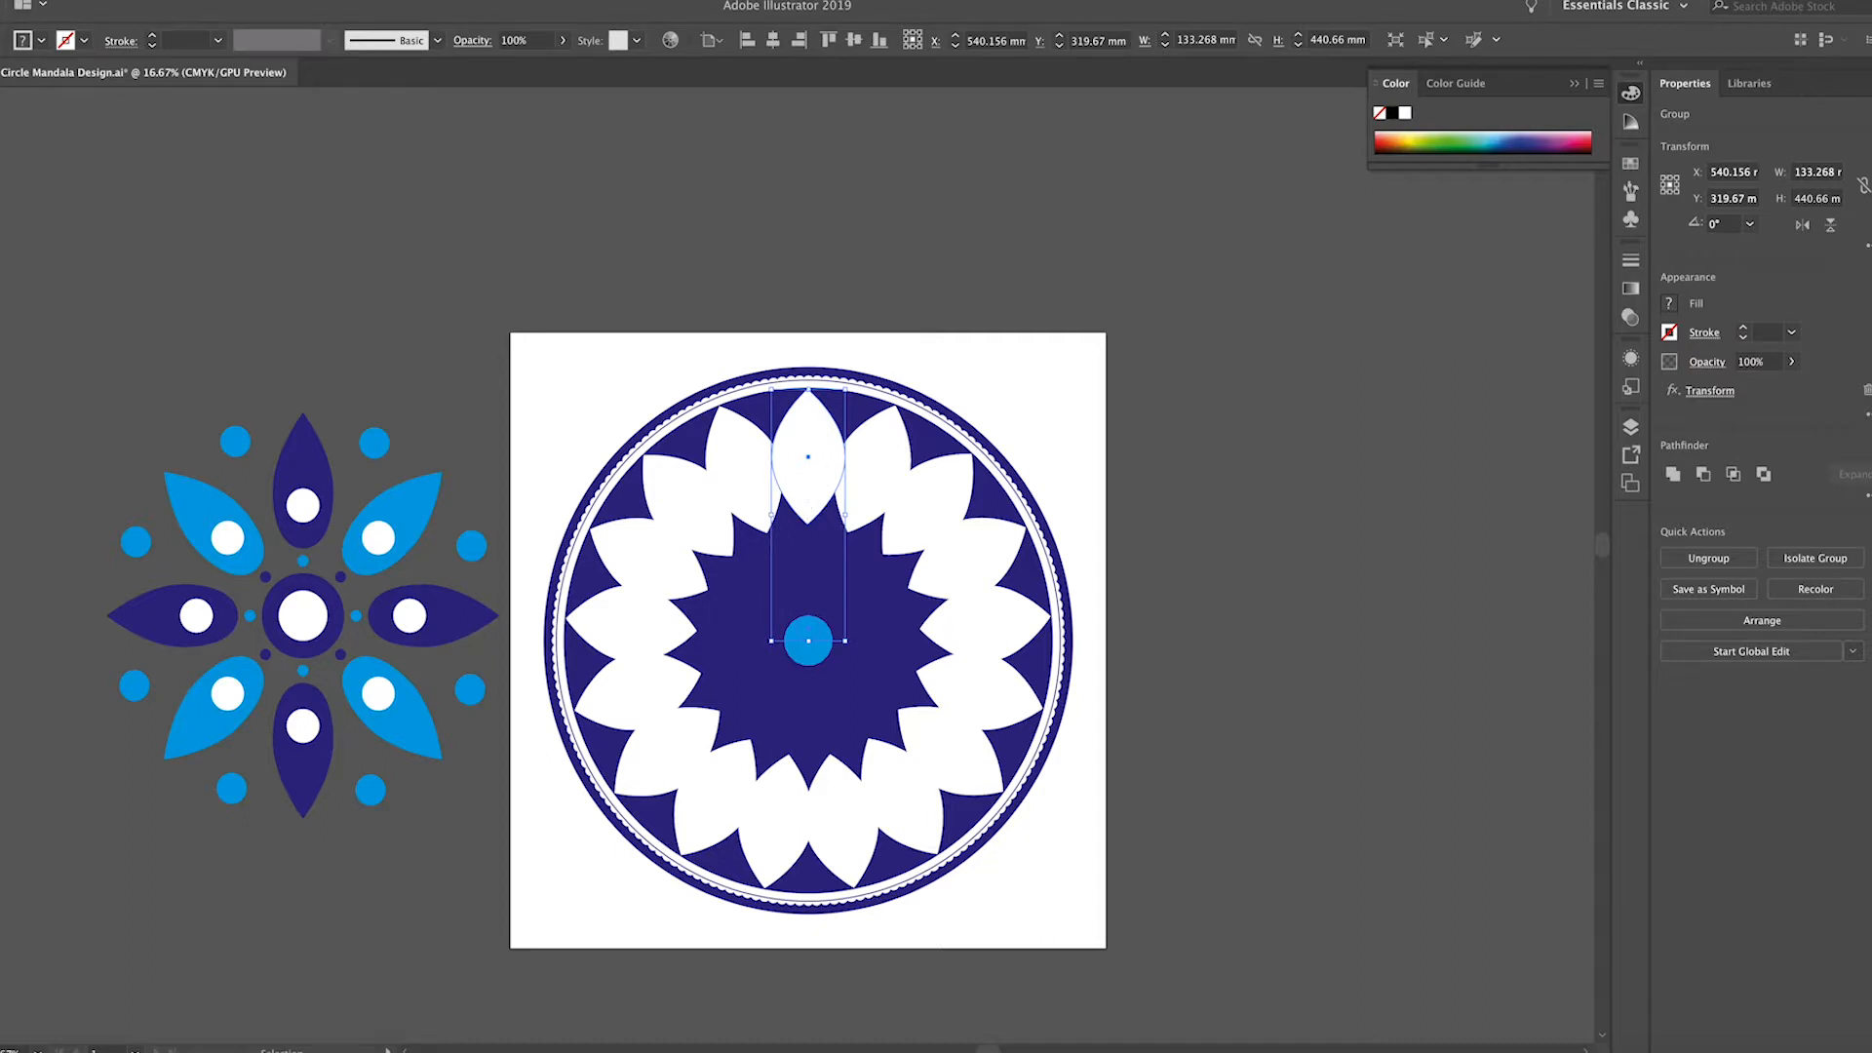
click(129, 0)
click(161, 154)
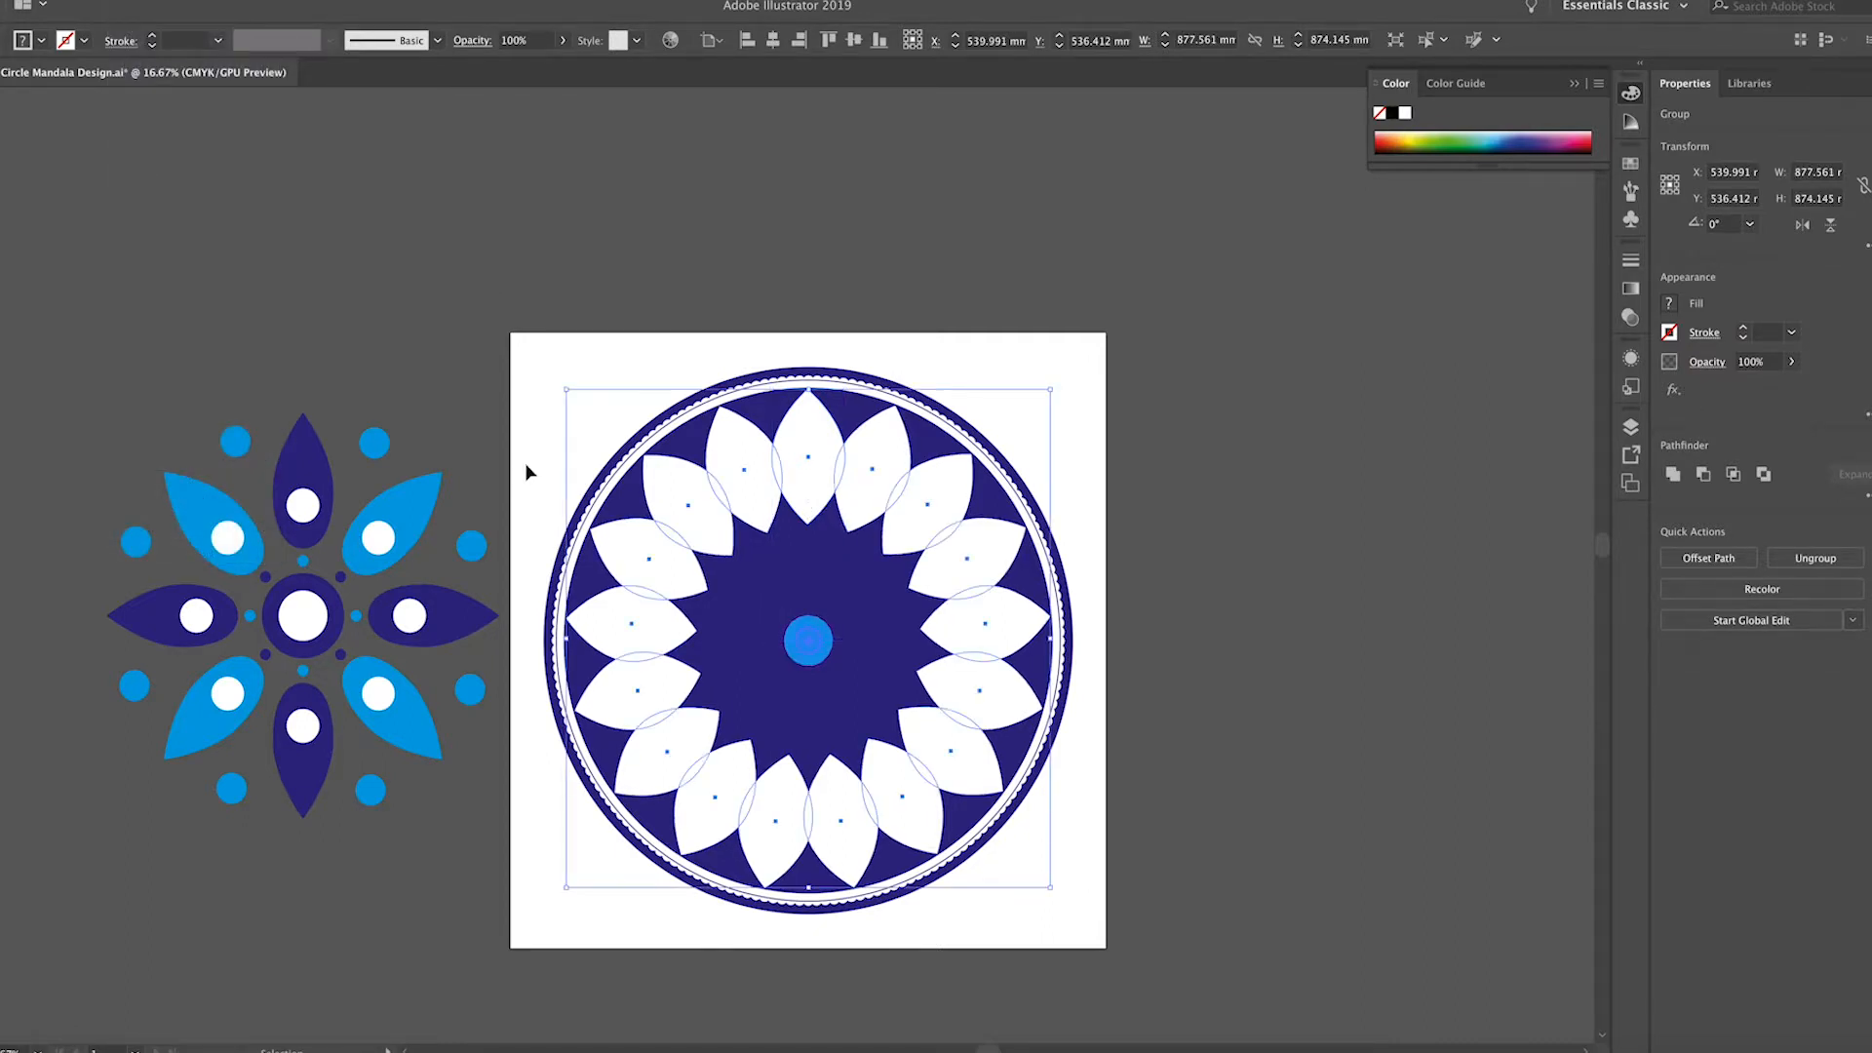
Delete all the light blue dots stacked at the mandala's center
click(802, 645)
key(Delete)
click(811, 643)
key(Delete)
drag(783, 625, 817, 668)
key(super+z)
click(822, 643)
key(Delete)
click(800, 642)
key(Delete)
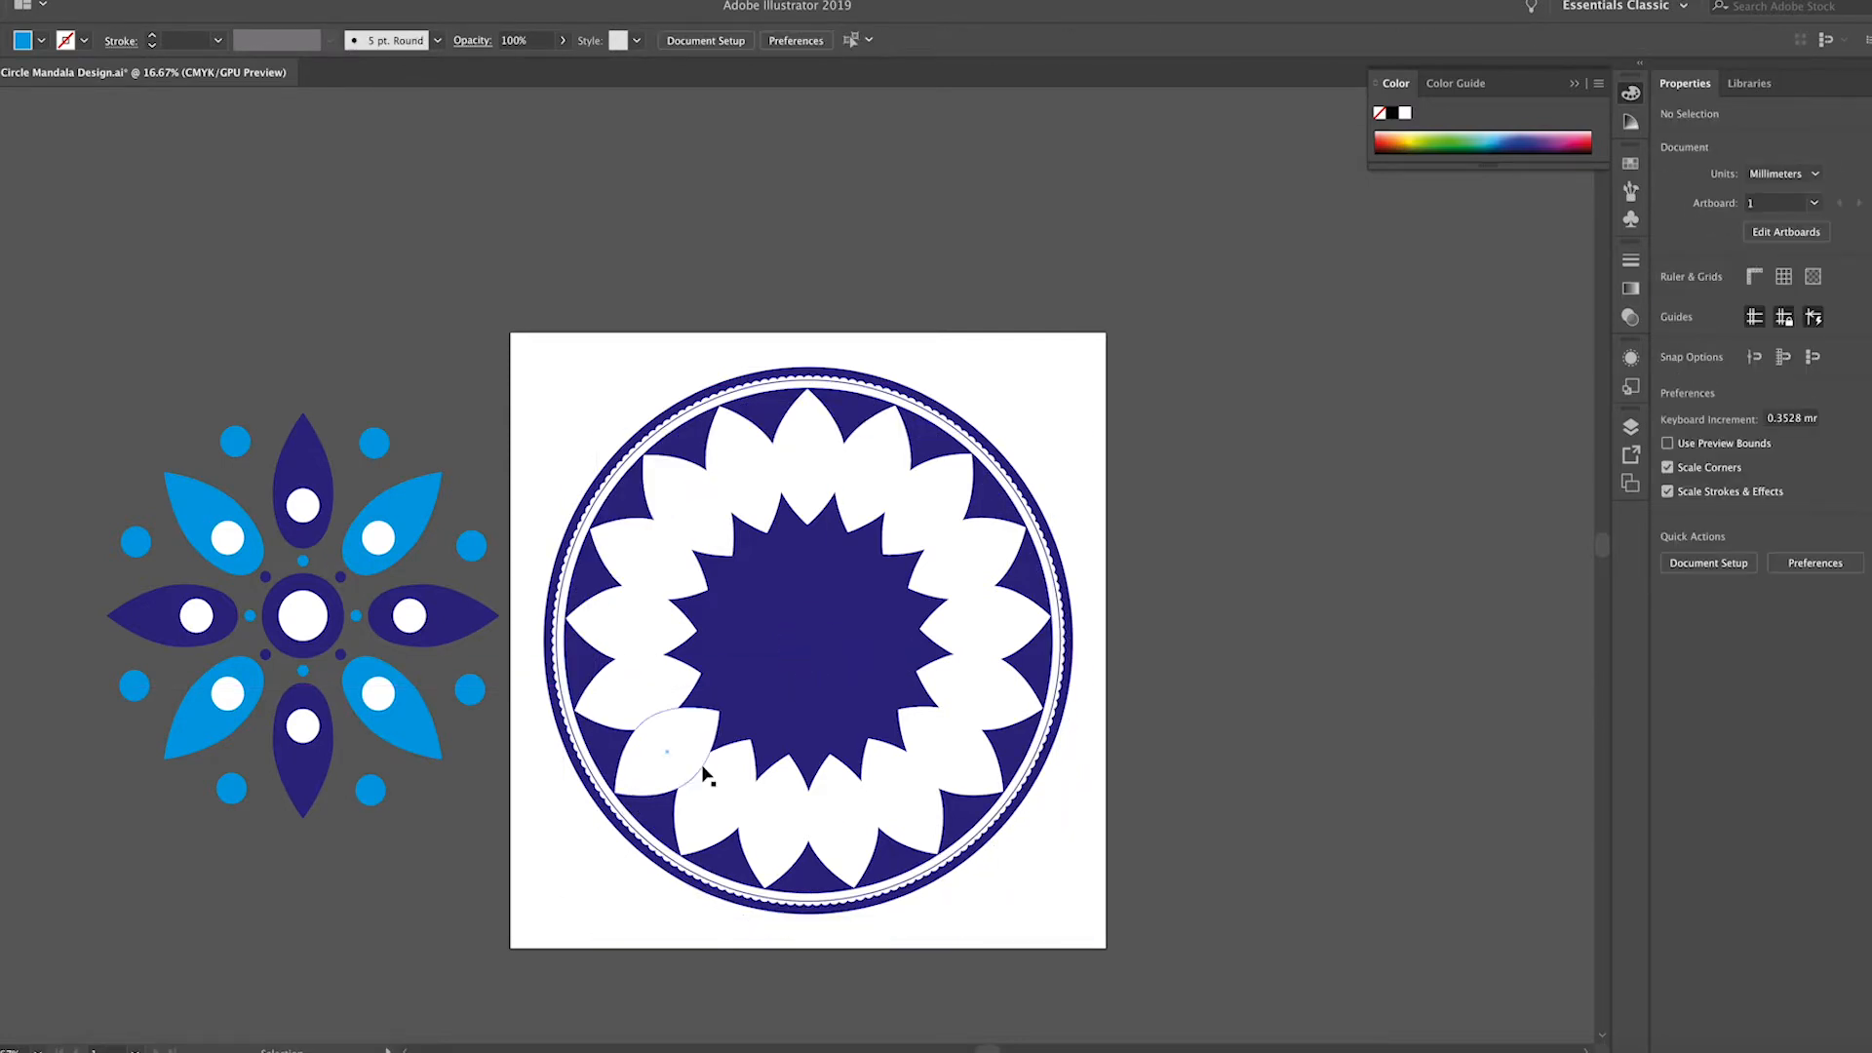
Select the individual white petals around the ring one after another
click(706, 776)
shift+click(775, 821)
shift+click(854, 819)
shift+click(893, 805)
shift+click(939, 765)
shift+click(965, 696)
shift+click(965, 631)
shift+click(948, 579)
shift+click(909, 530)
shift+click(867, 503)
shift+click(808, 493)
shift+click(648, 558)
shift+click(632, 623)
shift+click(644, 690)
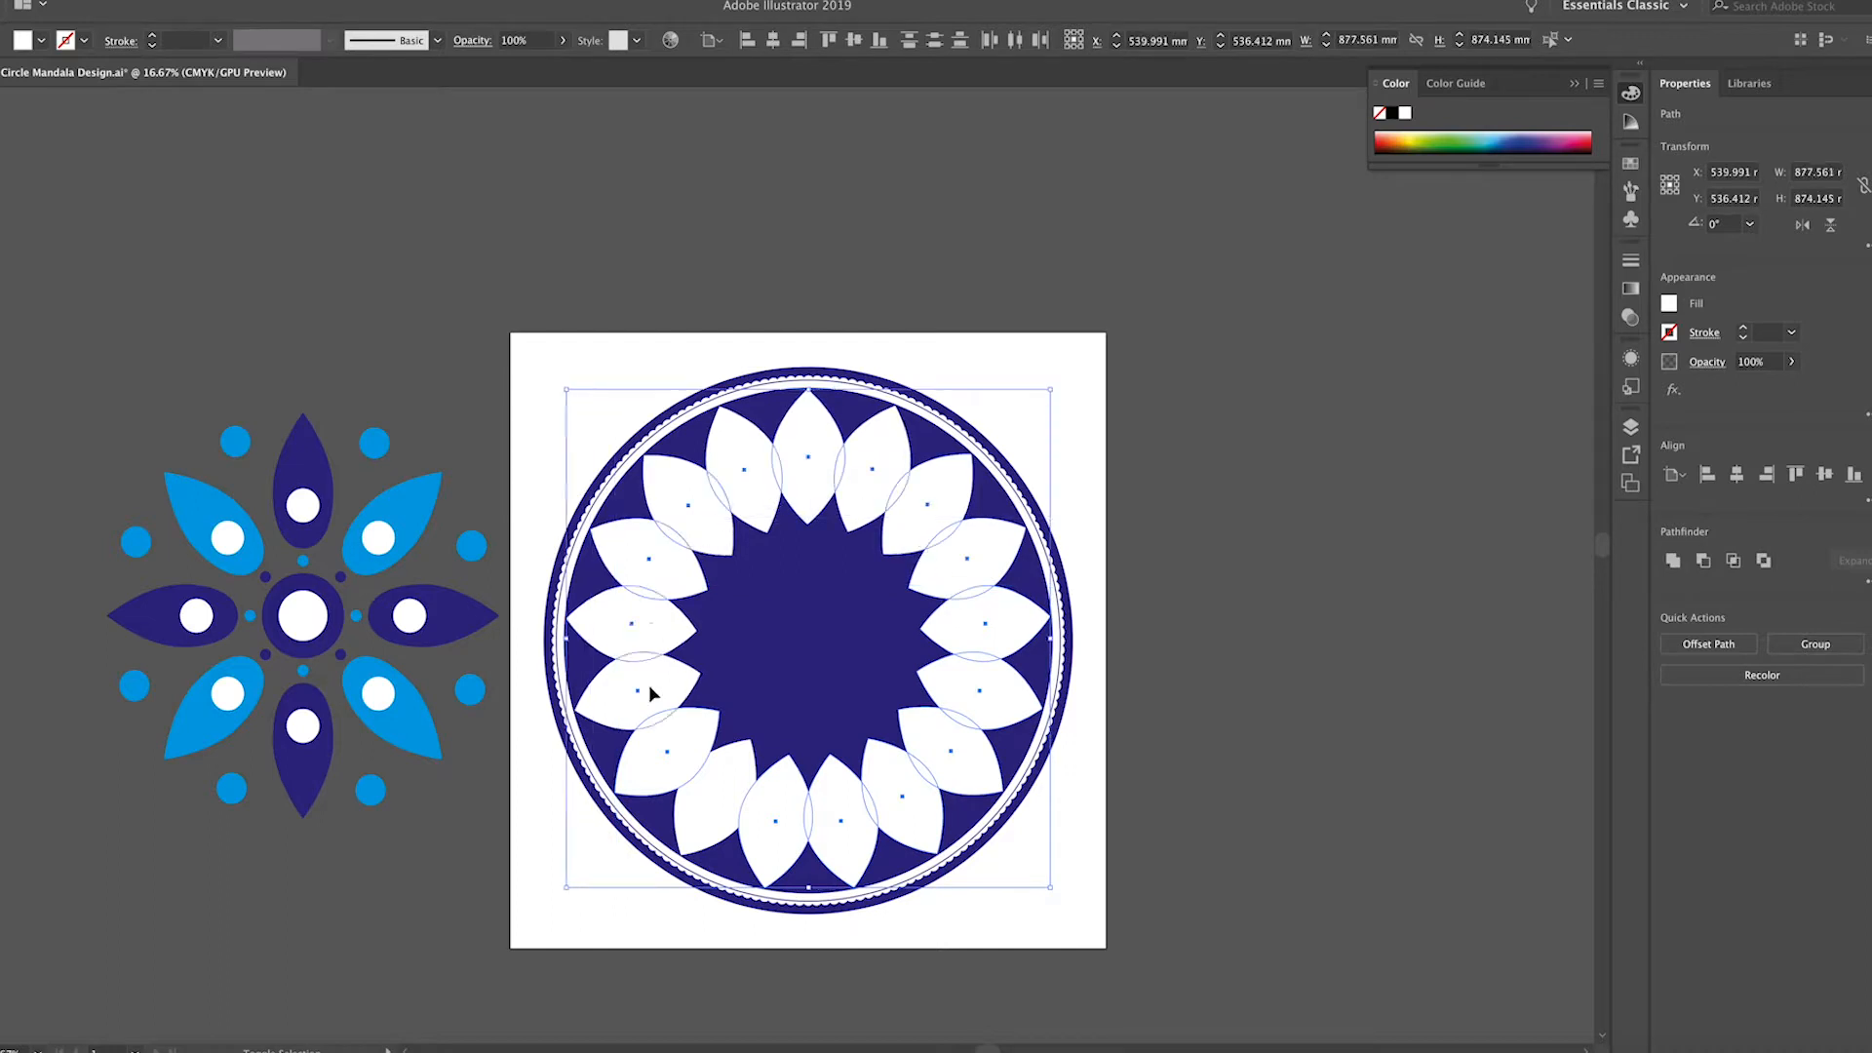
Select the whole mandala and merge the white petals with the dark center into one white flower shape using Shape Builder
drag(535, 358, 1119, 947)
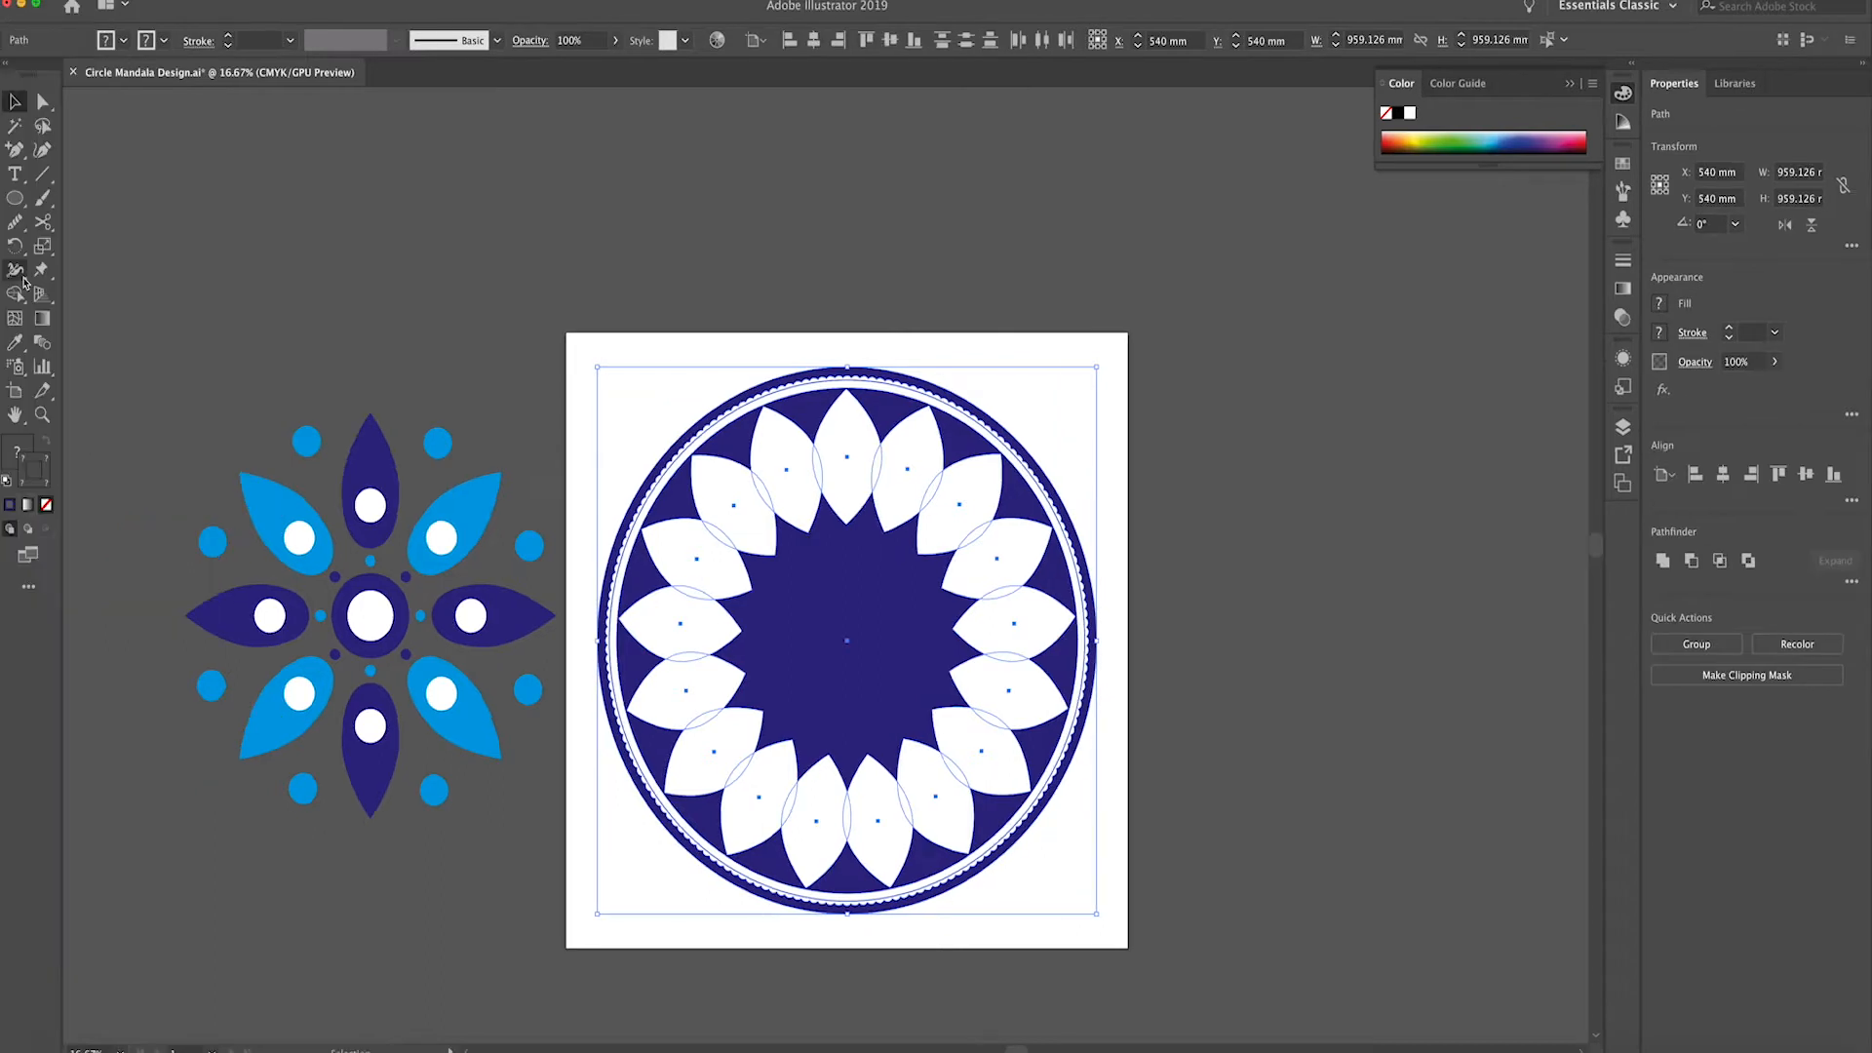
click(13, 297)
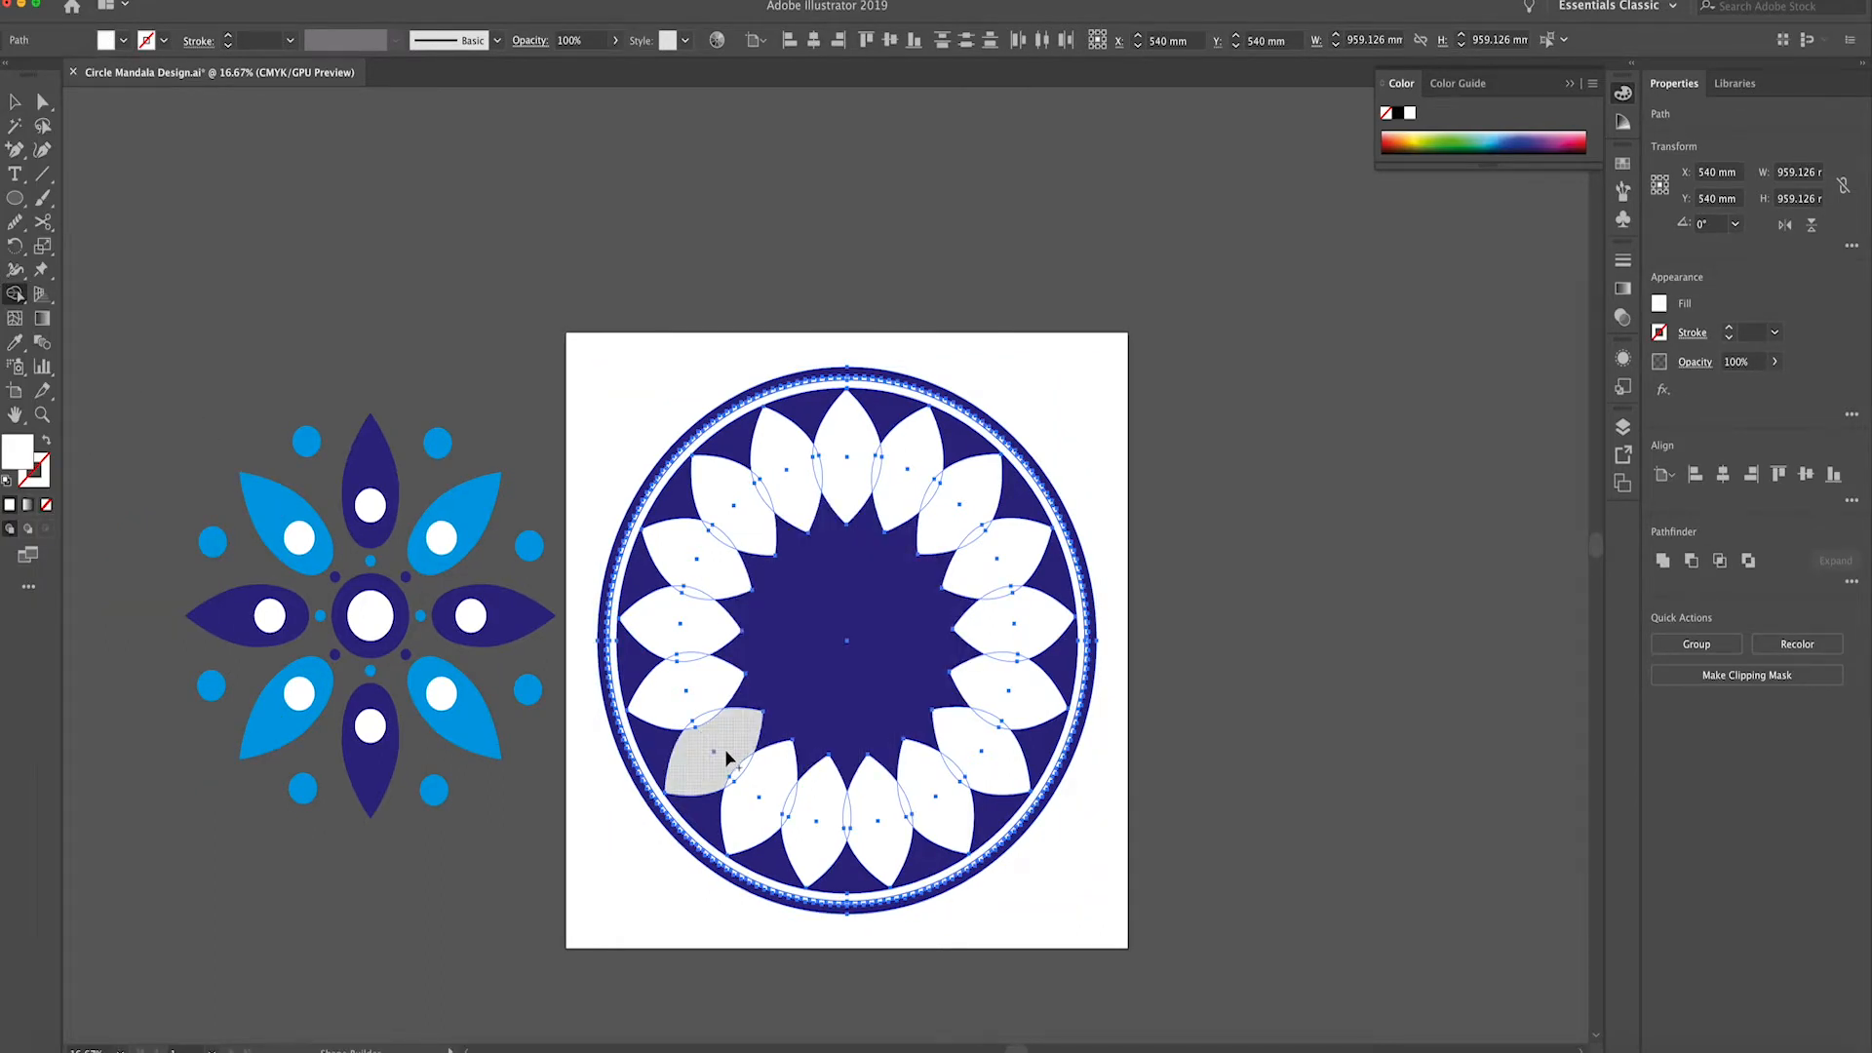
mouse_move(726, 756)
mouse_down()
mouse_move(694, 590)
mouse_move(725, 525)
mouse_move(751, 497)
mouse_move(897, 478)
mouse_up()
drag(982, 552, 1007, 719)
mouse_move(892, 821)
mouse_down()
mouse_move(801, 813)
mouse_move(741, 767)
mouse_up()
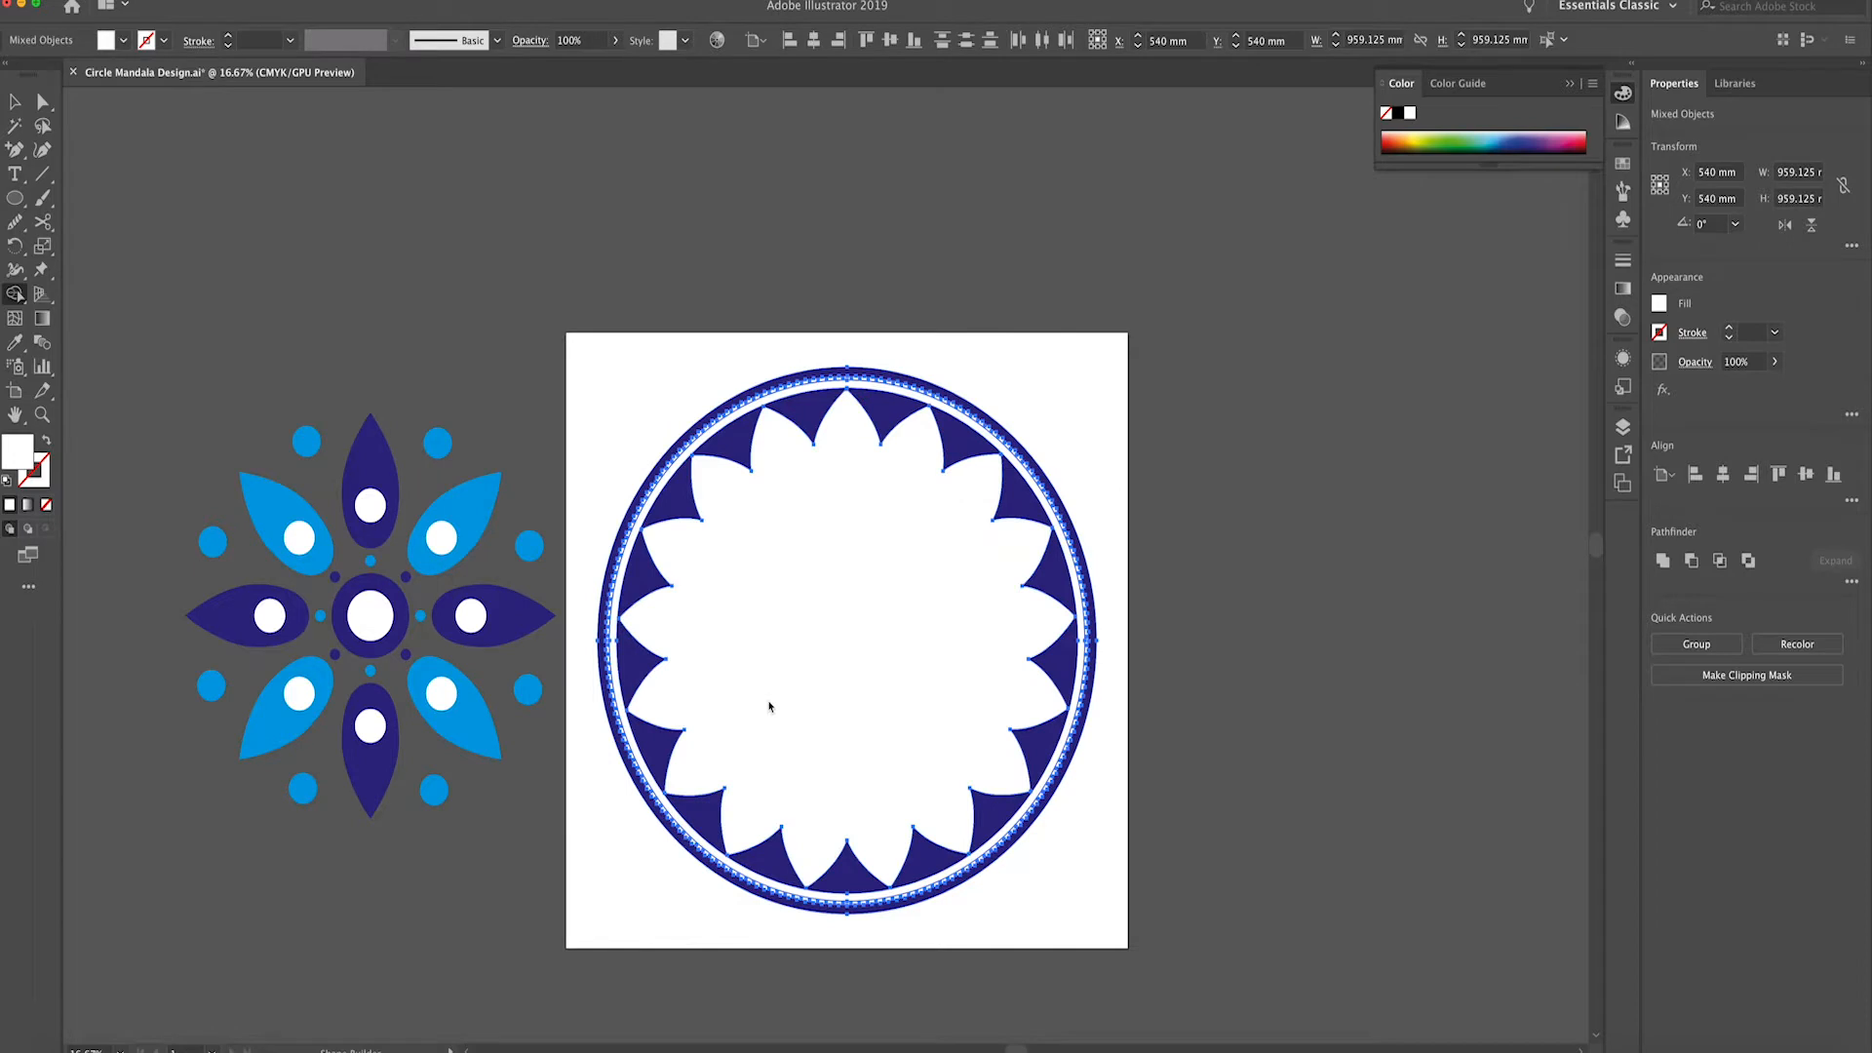
key(v)
key(ctrl+minus)
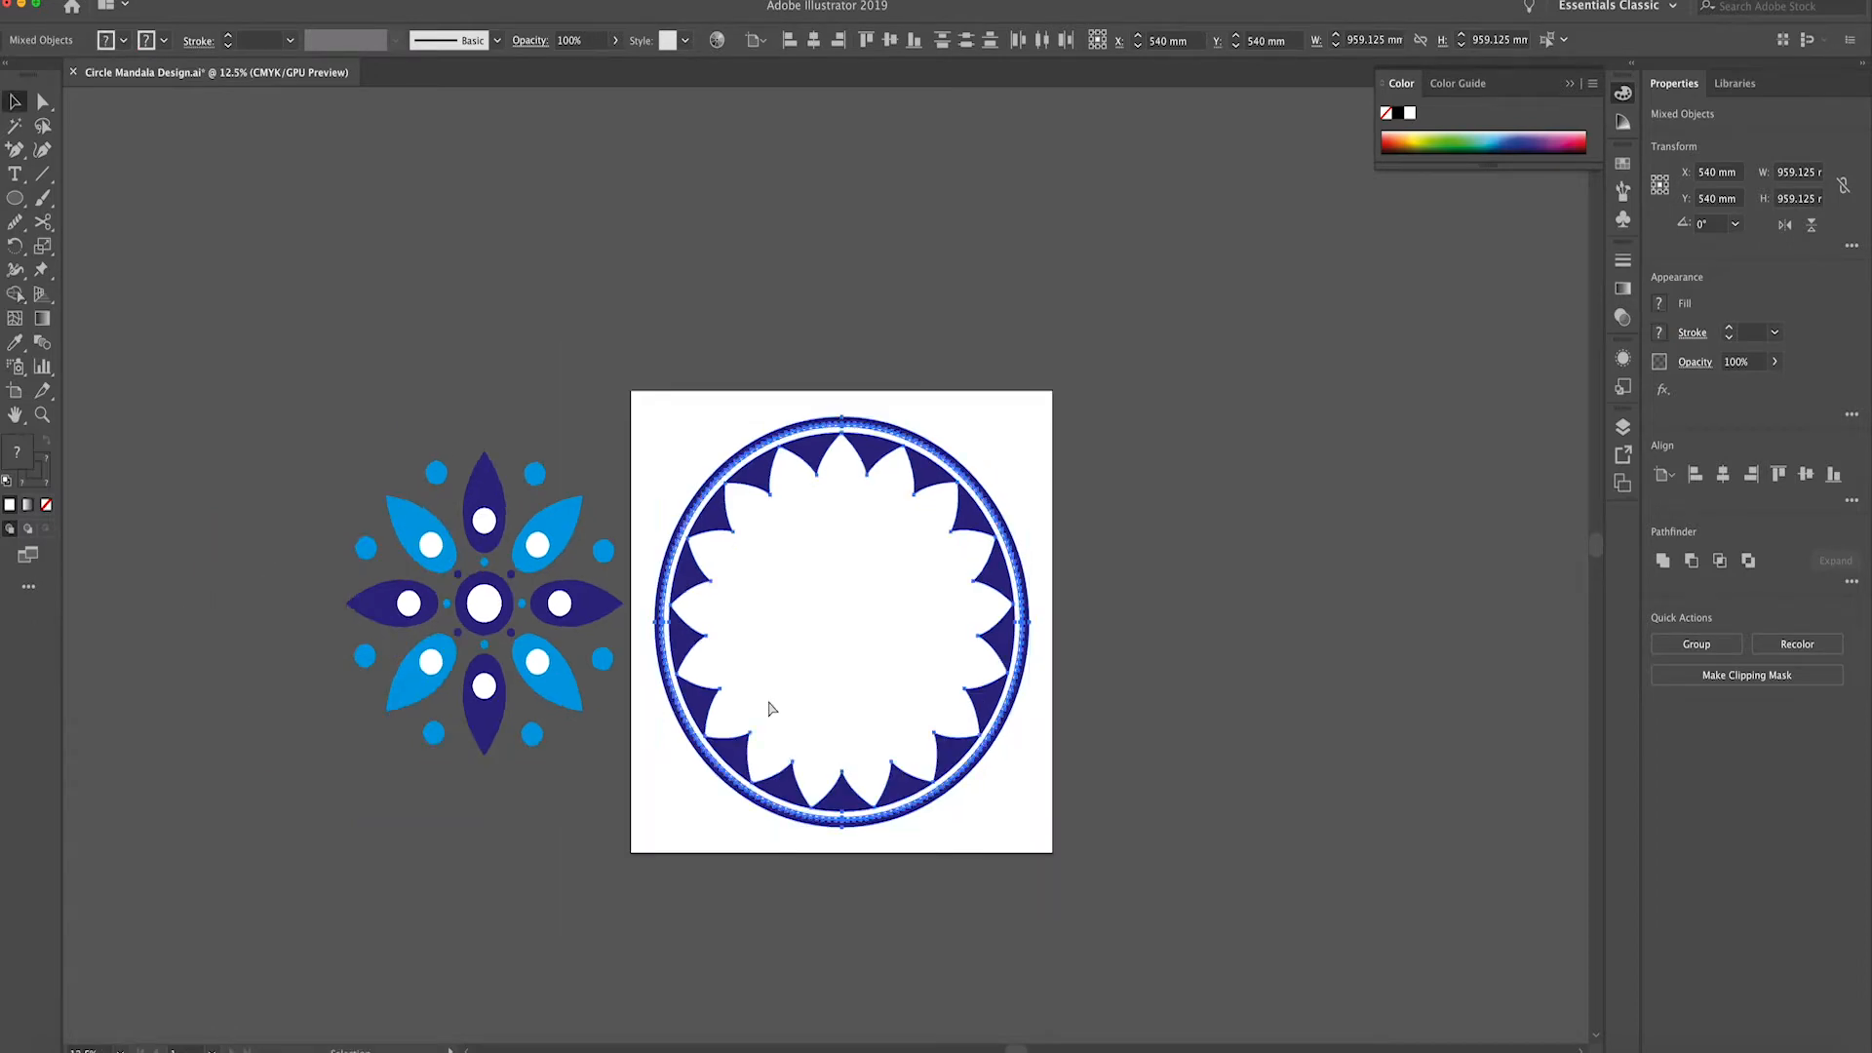
Create an inner copy of the merged white flower shape with Offset Path at -10 mm, miter joins and miter limit 4
key(ctrl+equal)
key(ctrl+equal)
click(448, 392)
click(774, 667)
click(179, 2)
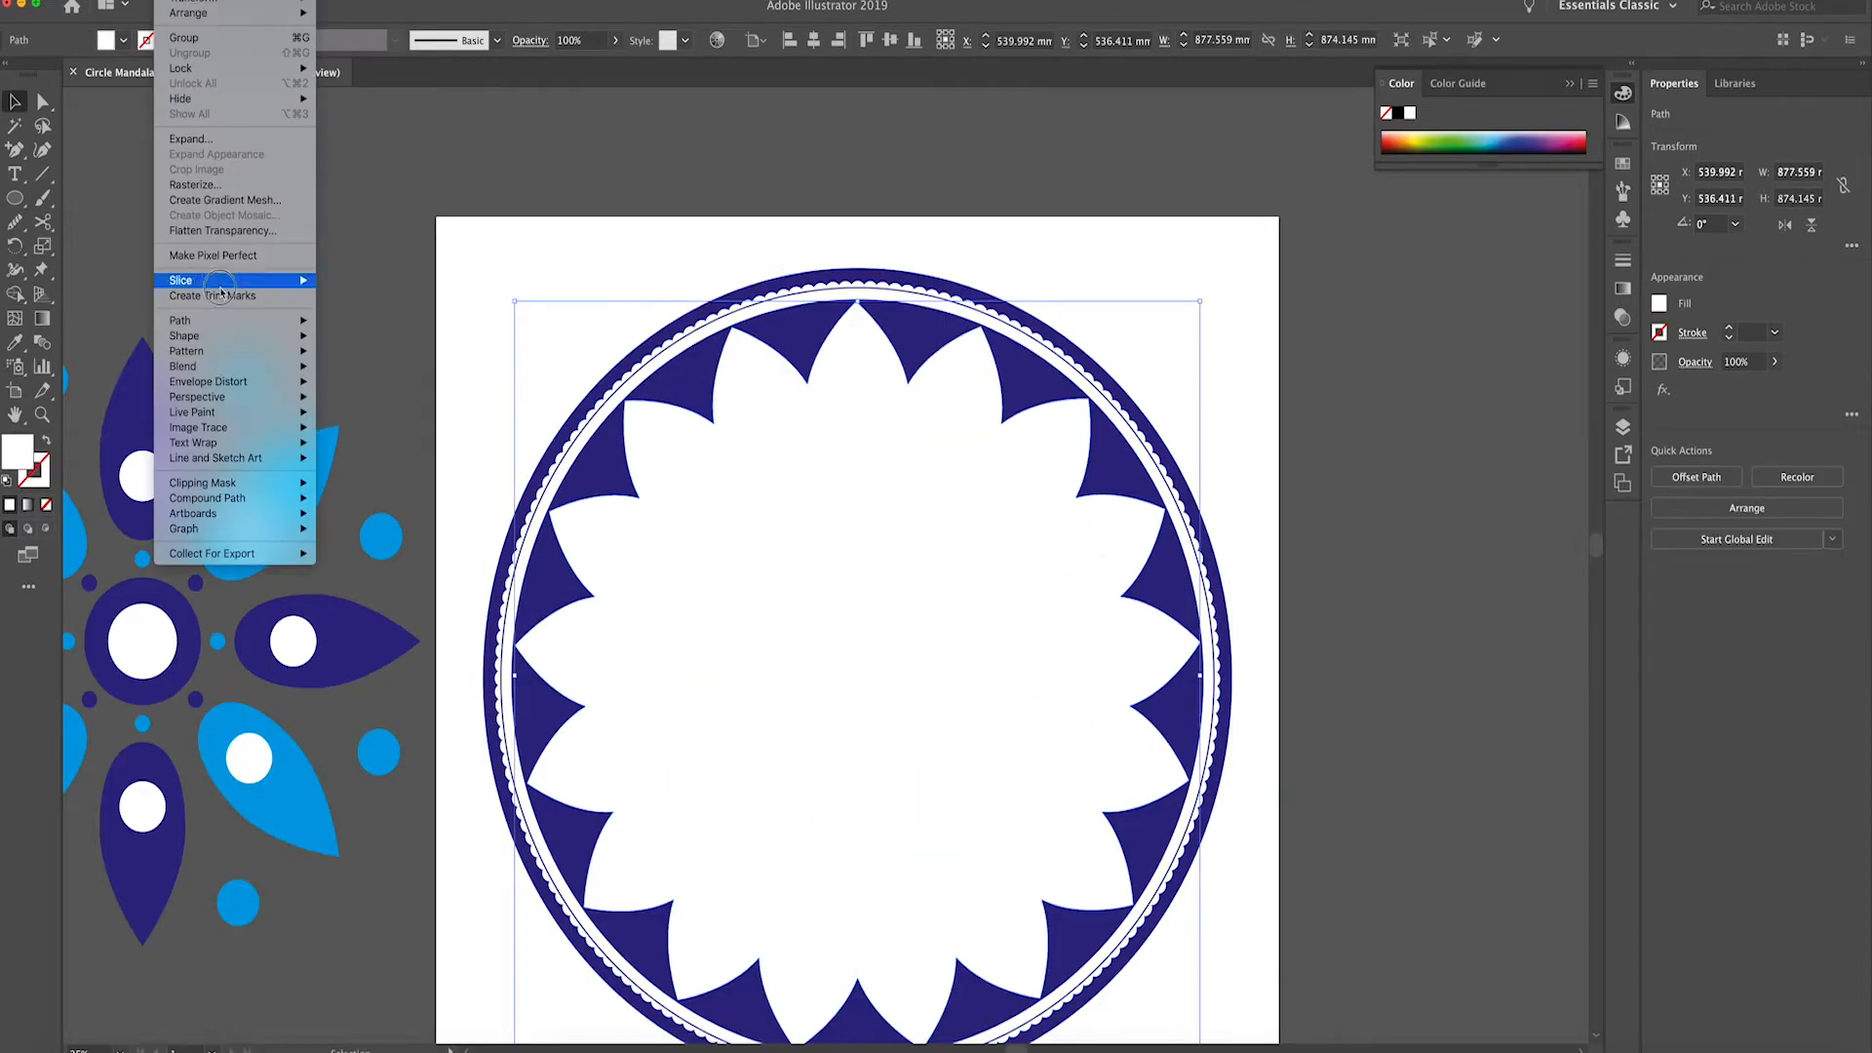
click(226, 320)
click(366, 367)
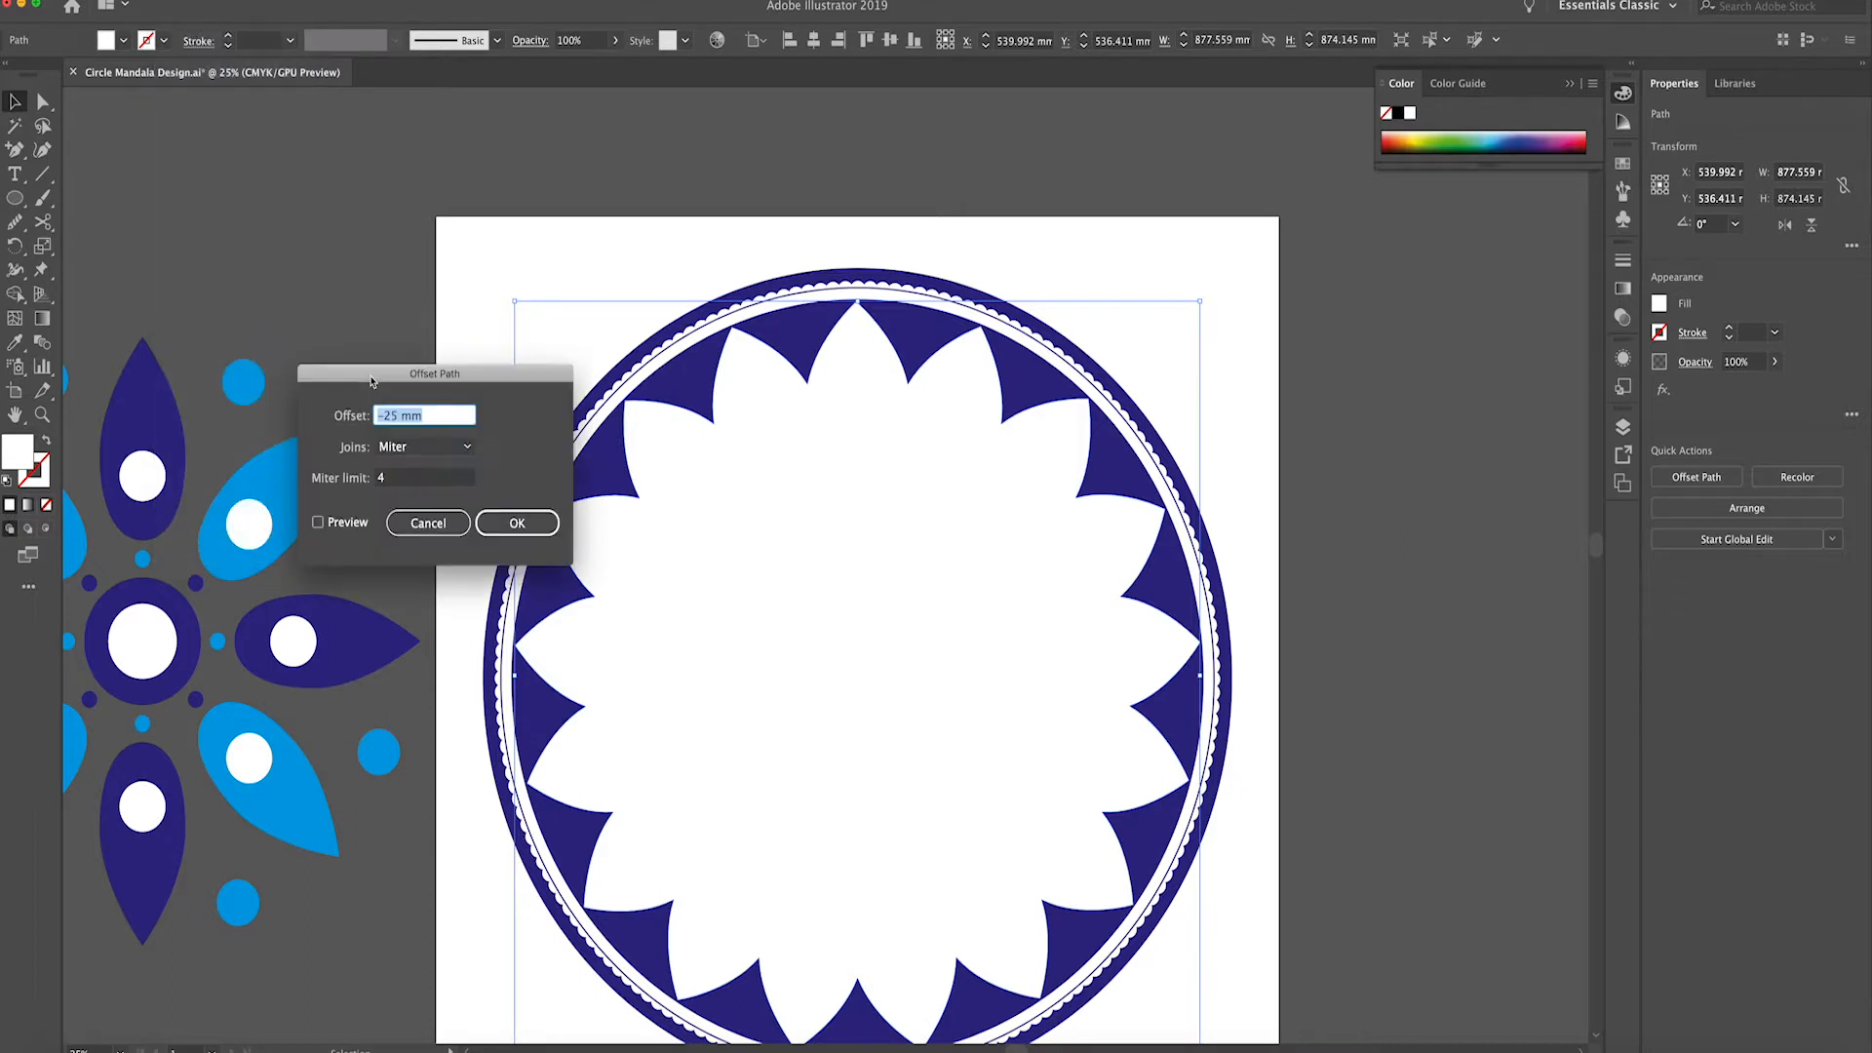
click(319, 522)
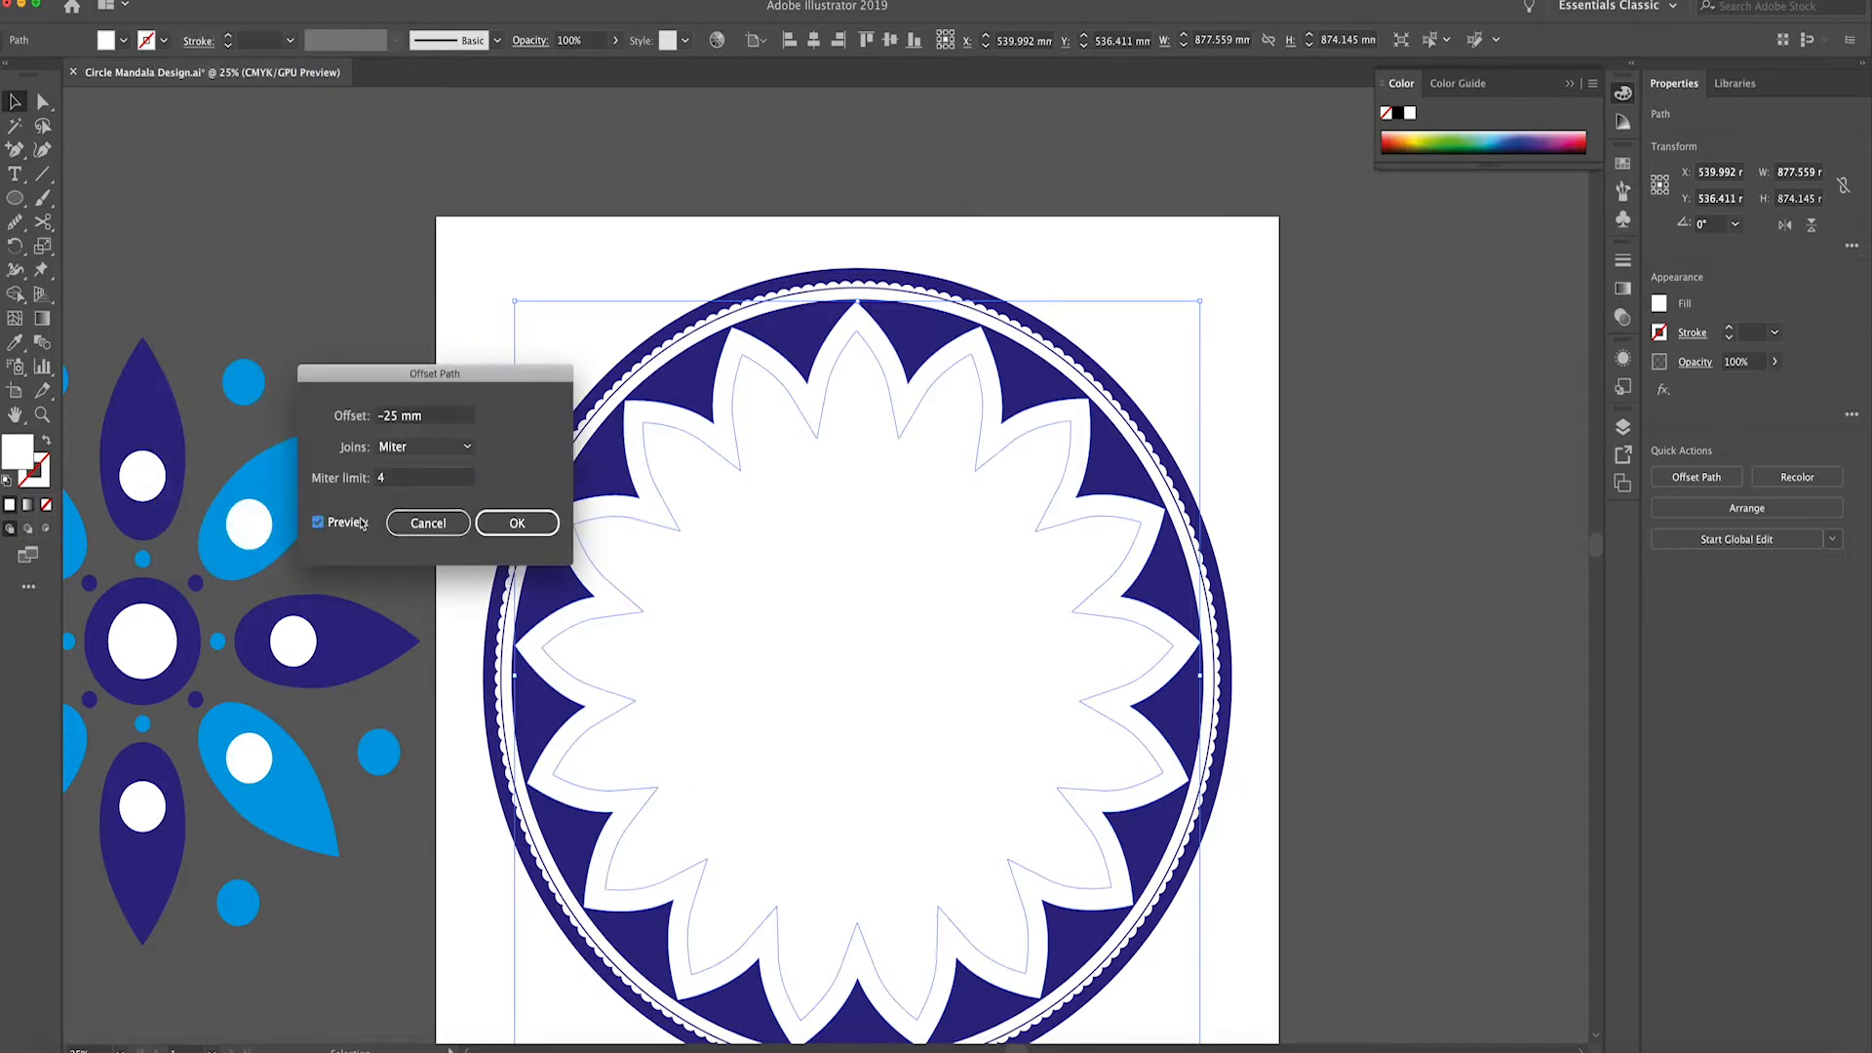
double_click(391, 426)
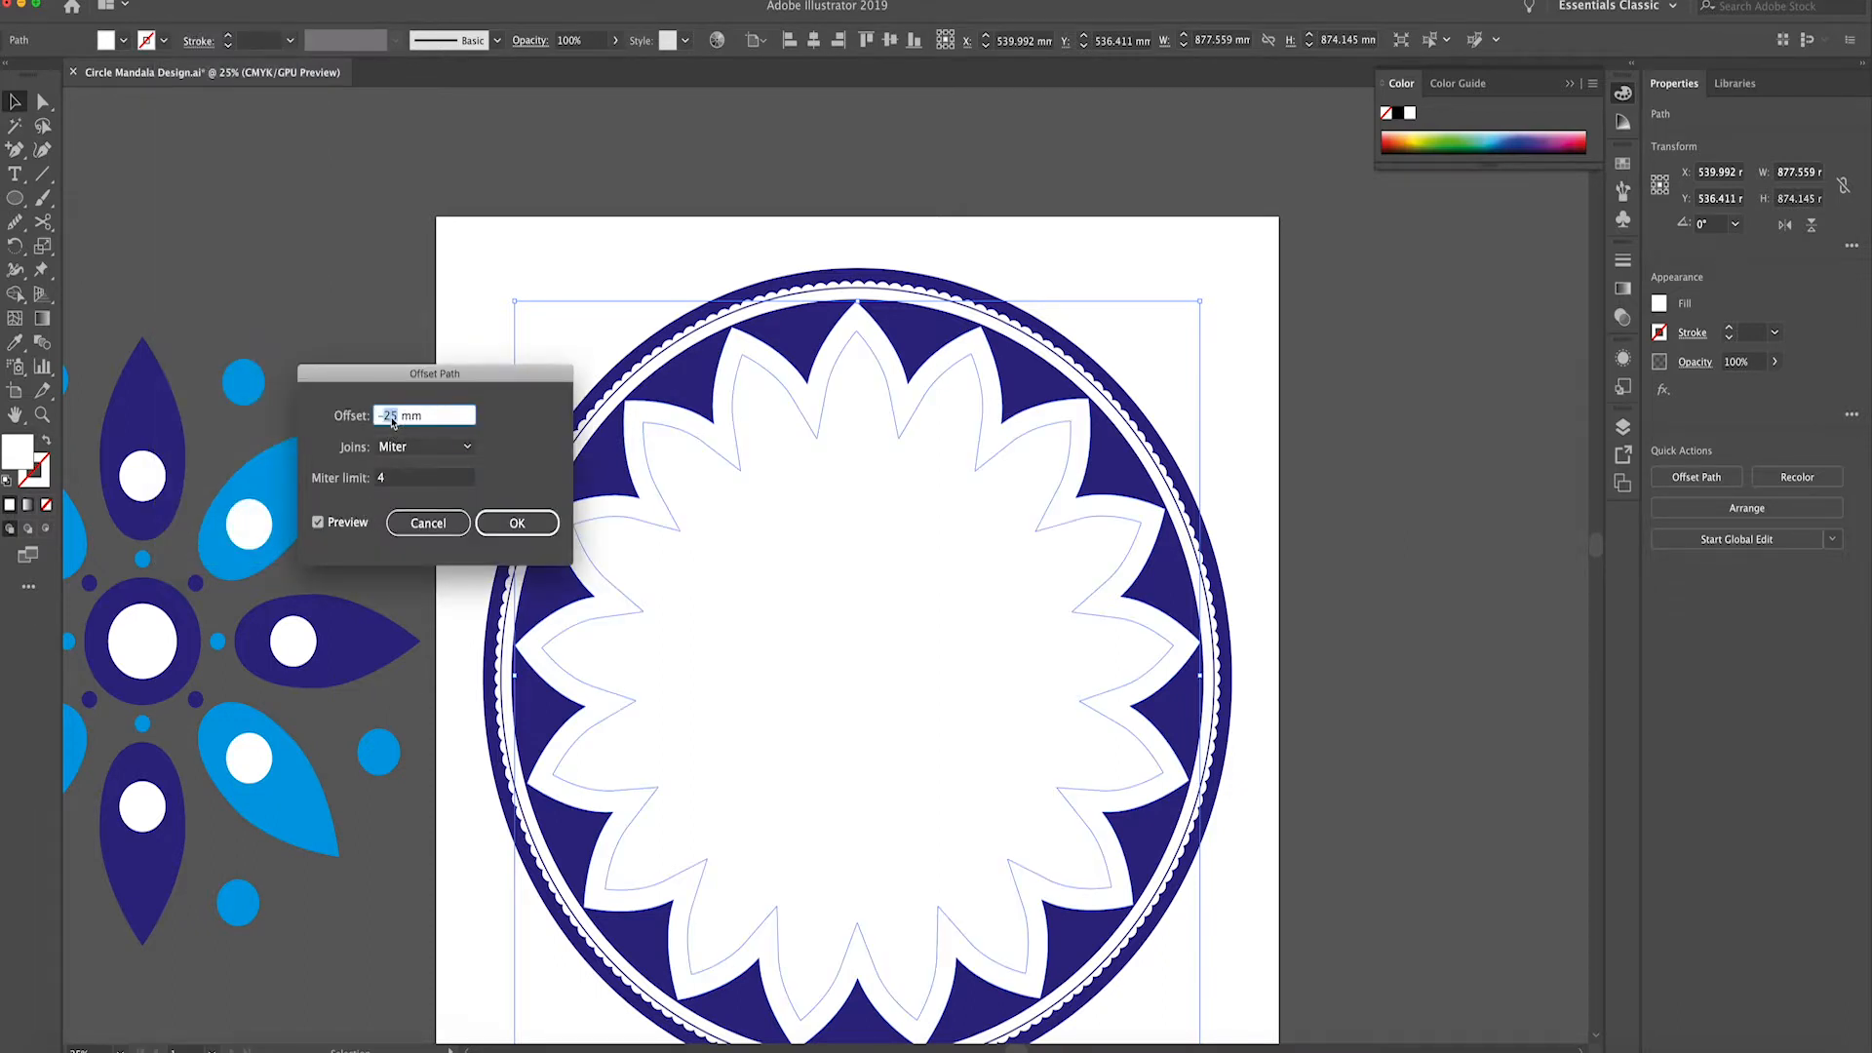
click(400, 482)
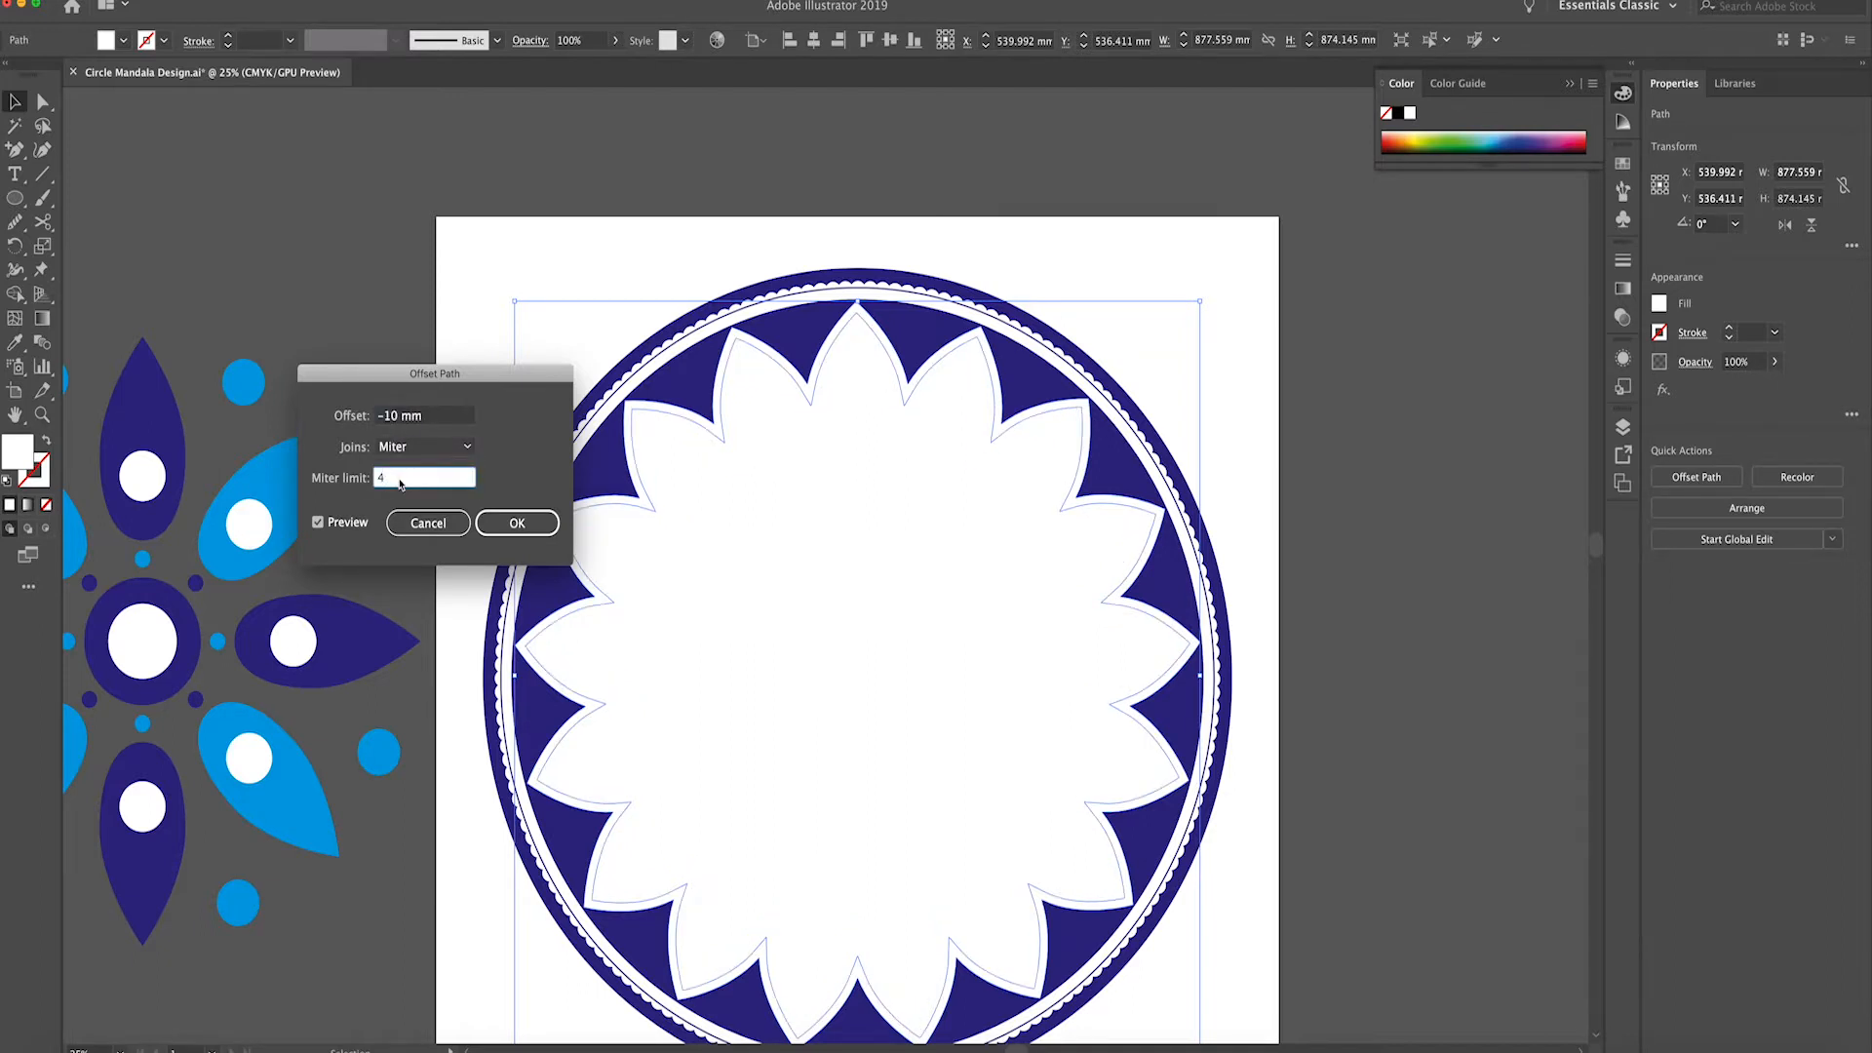
click(532, 526)
Fill the offset flower shape with the light blue sampled from the reference mandala, and deselect it
key(i)
click(318, 458)
key(v)
click(468, 468)
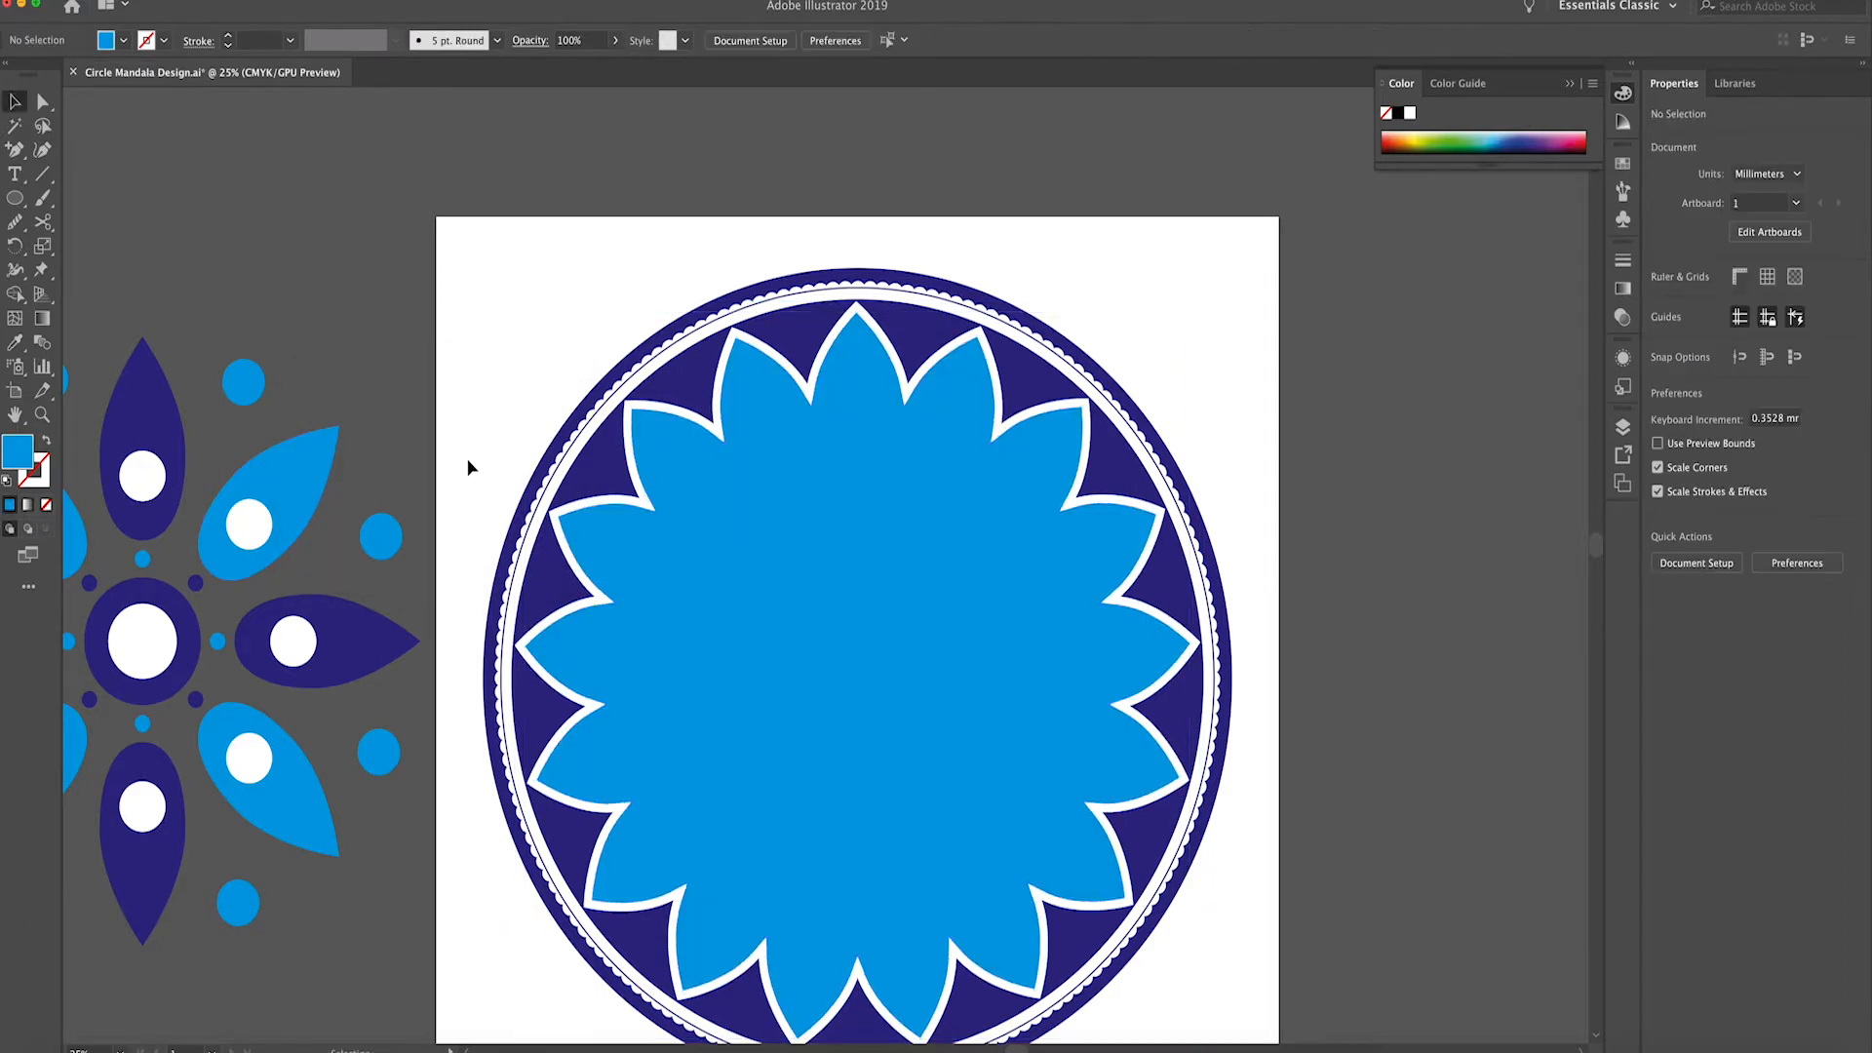
Offset the light blue flower shape inward by -10 mm with miter joins and miter limit 4
click(668, 488)
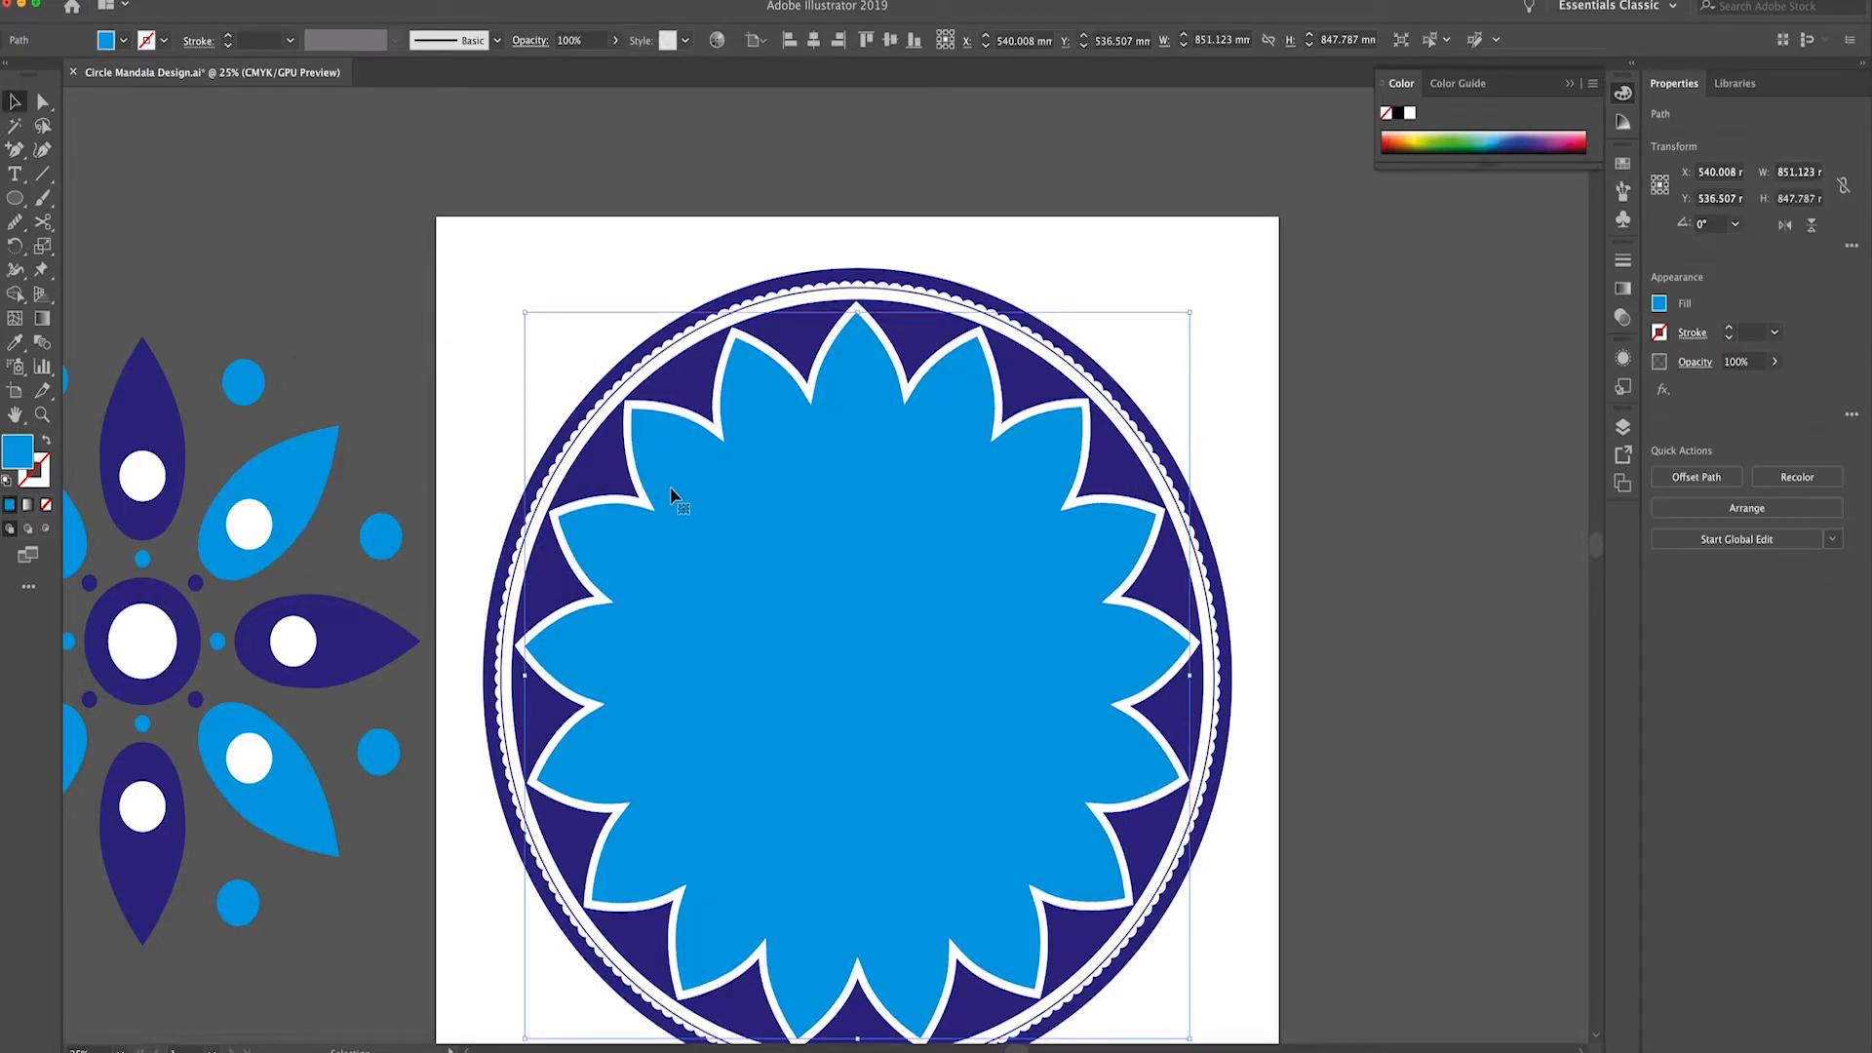
click(175, 0)
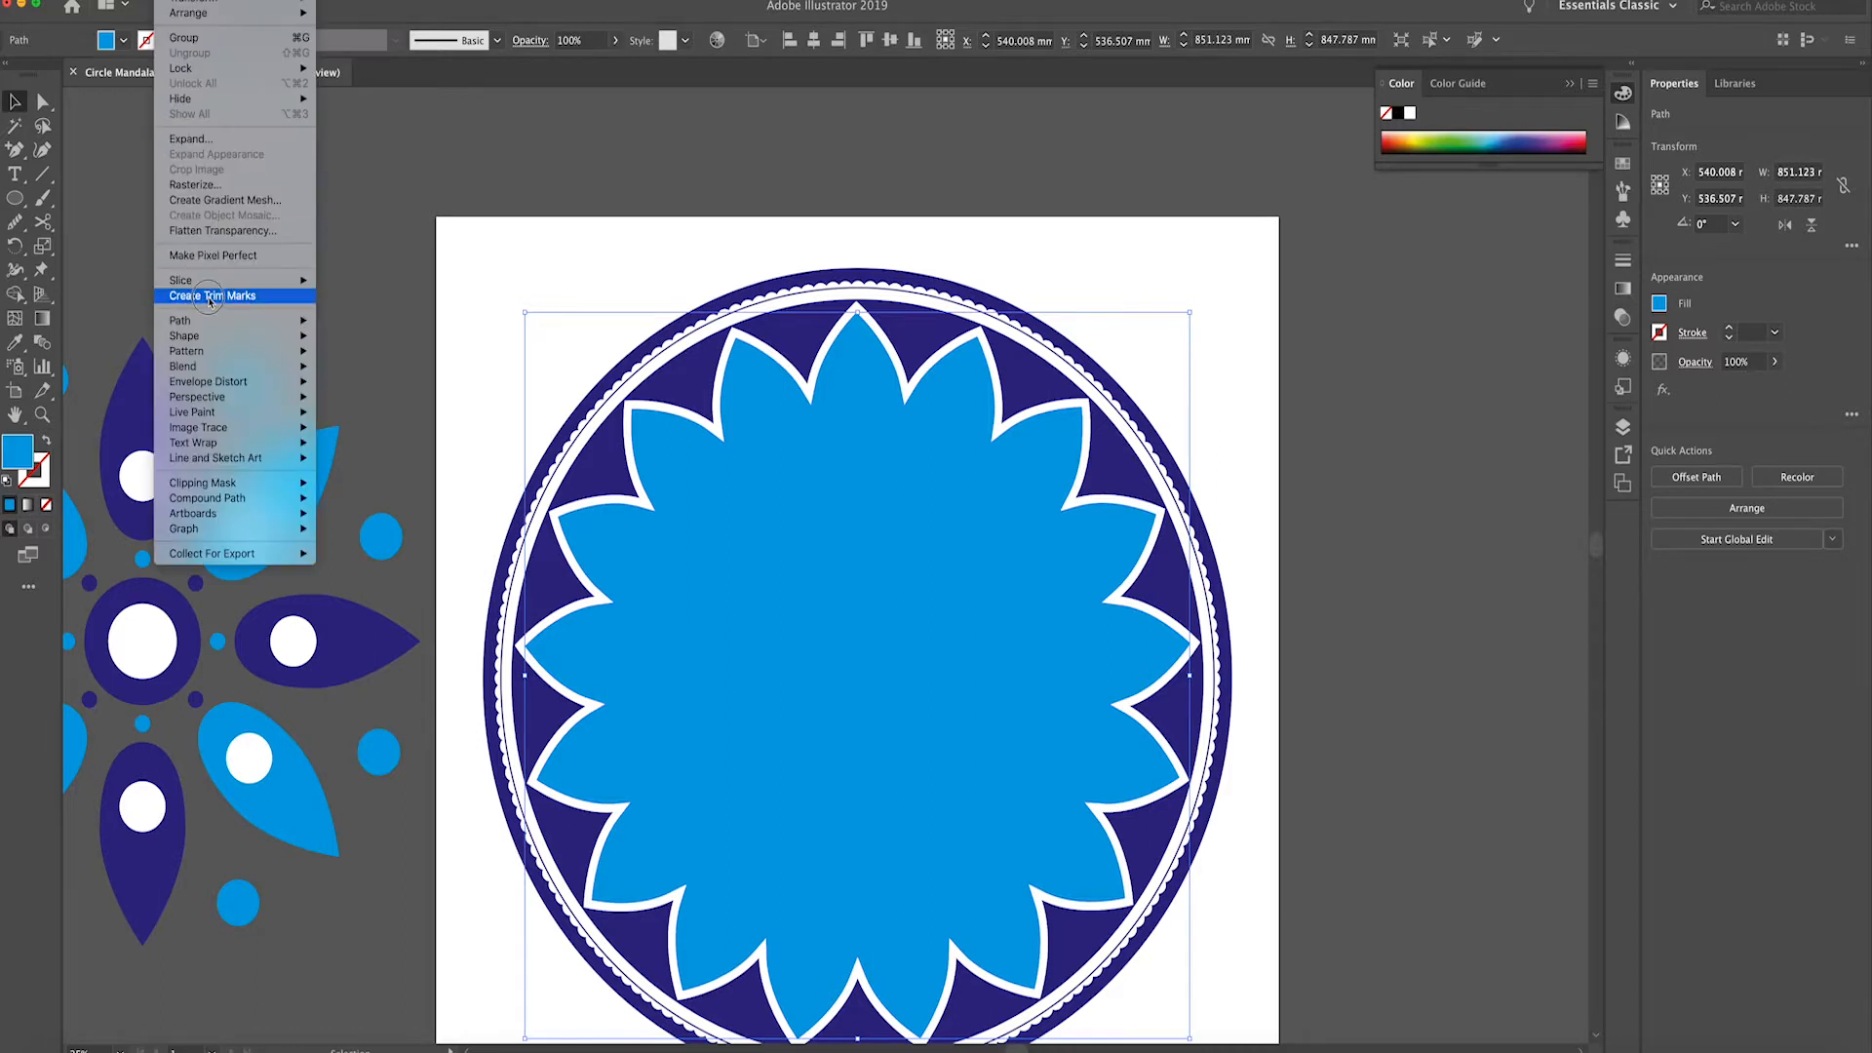
mouse_move(207, 320)
click(355, 380)
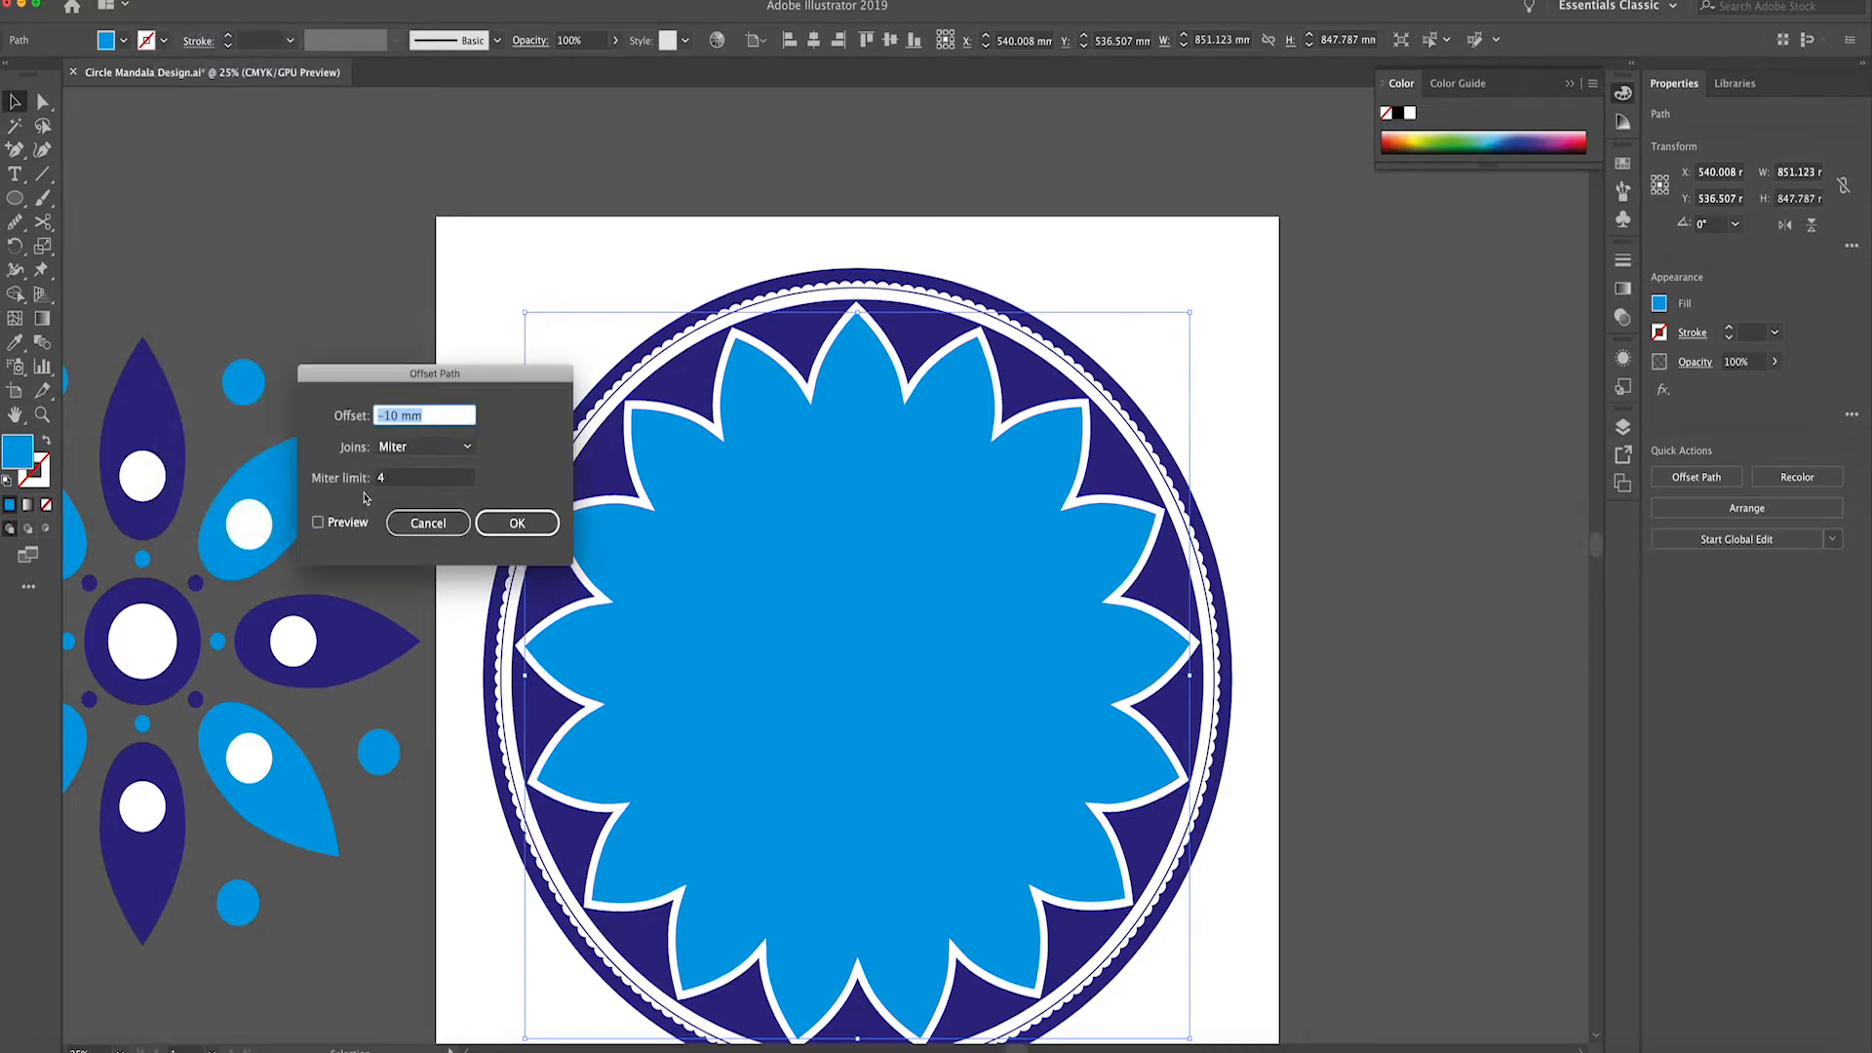
click(350, 523)
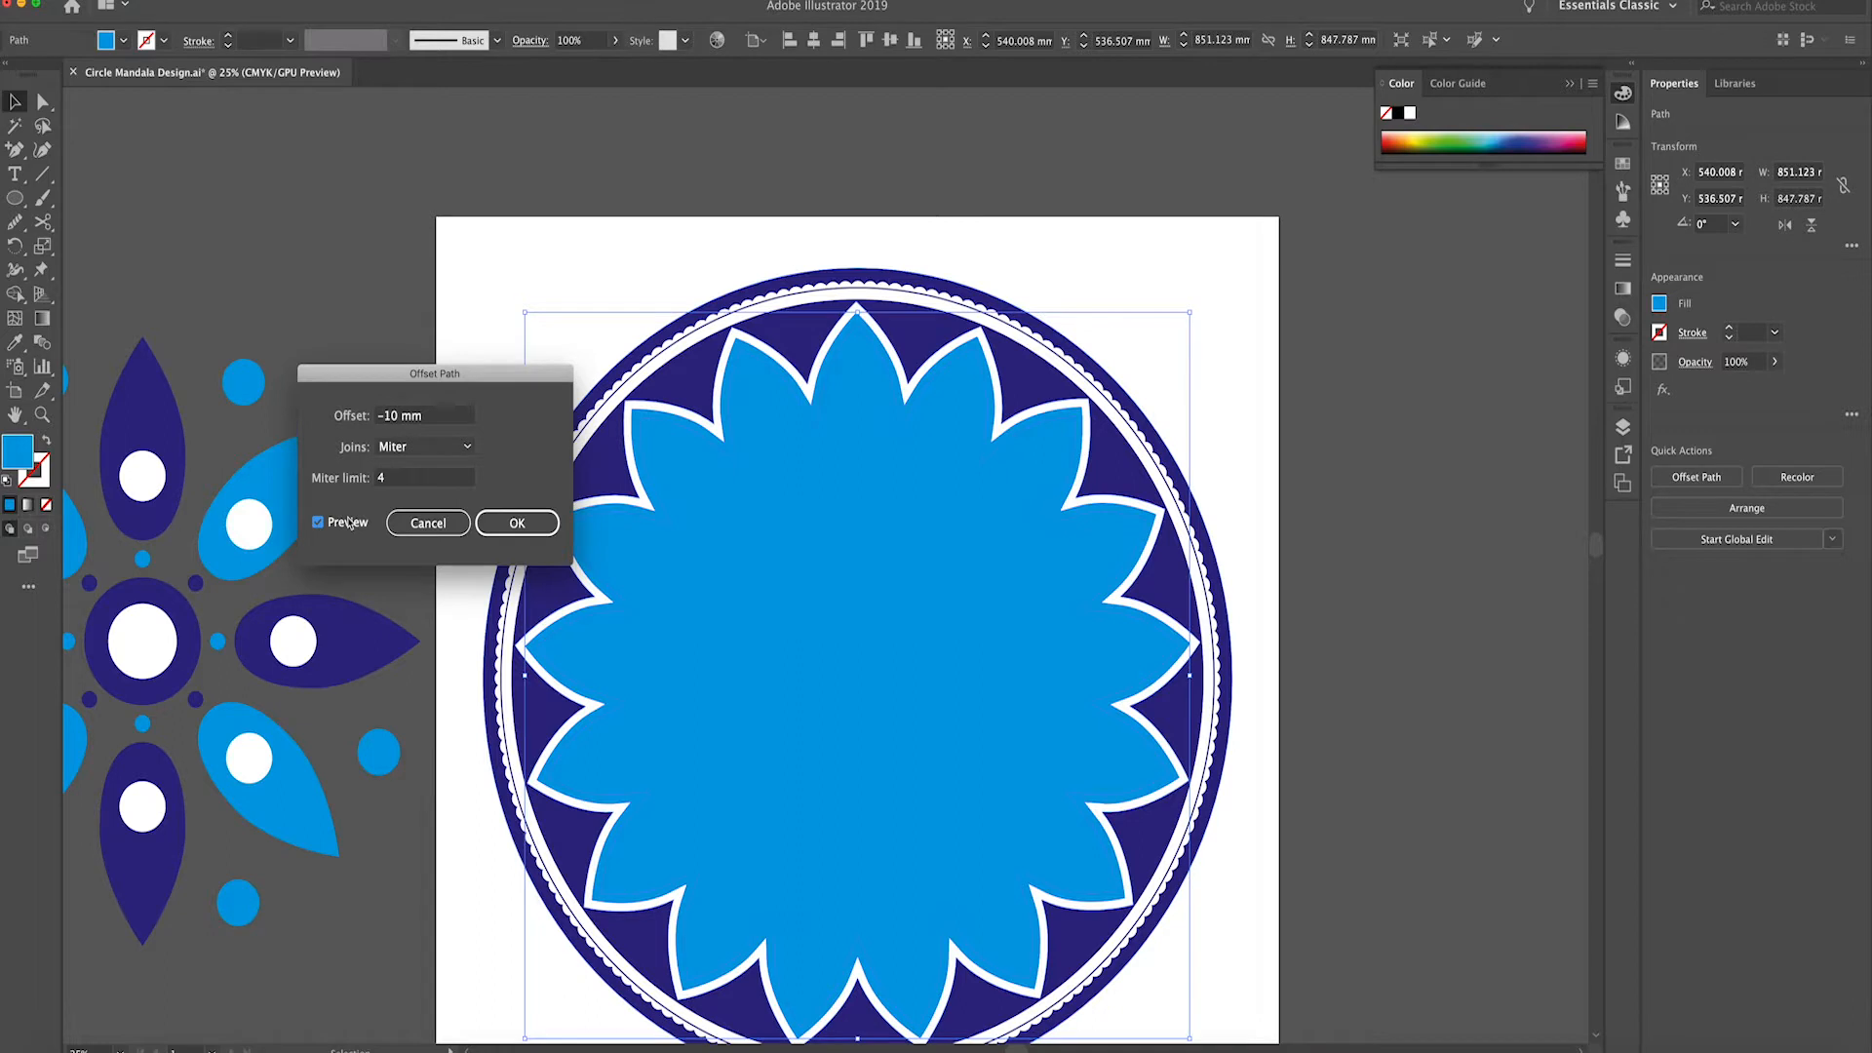
click(502, 523)
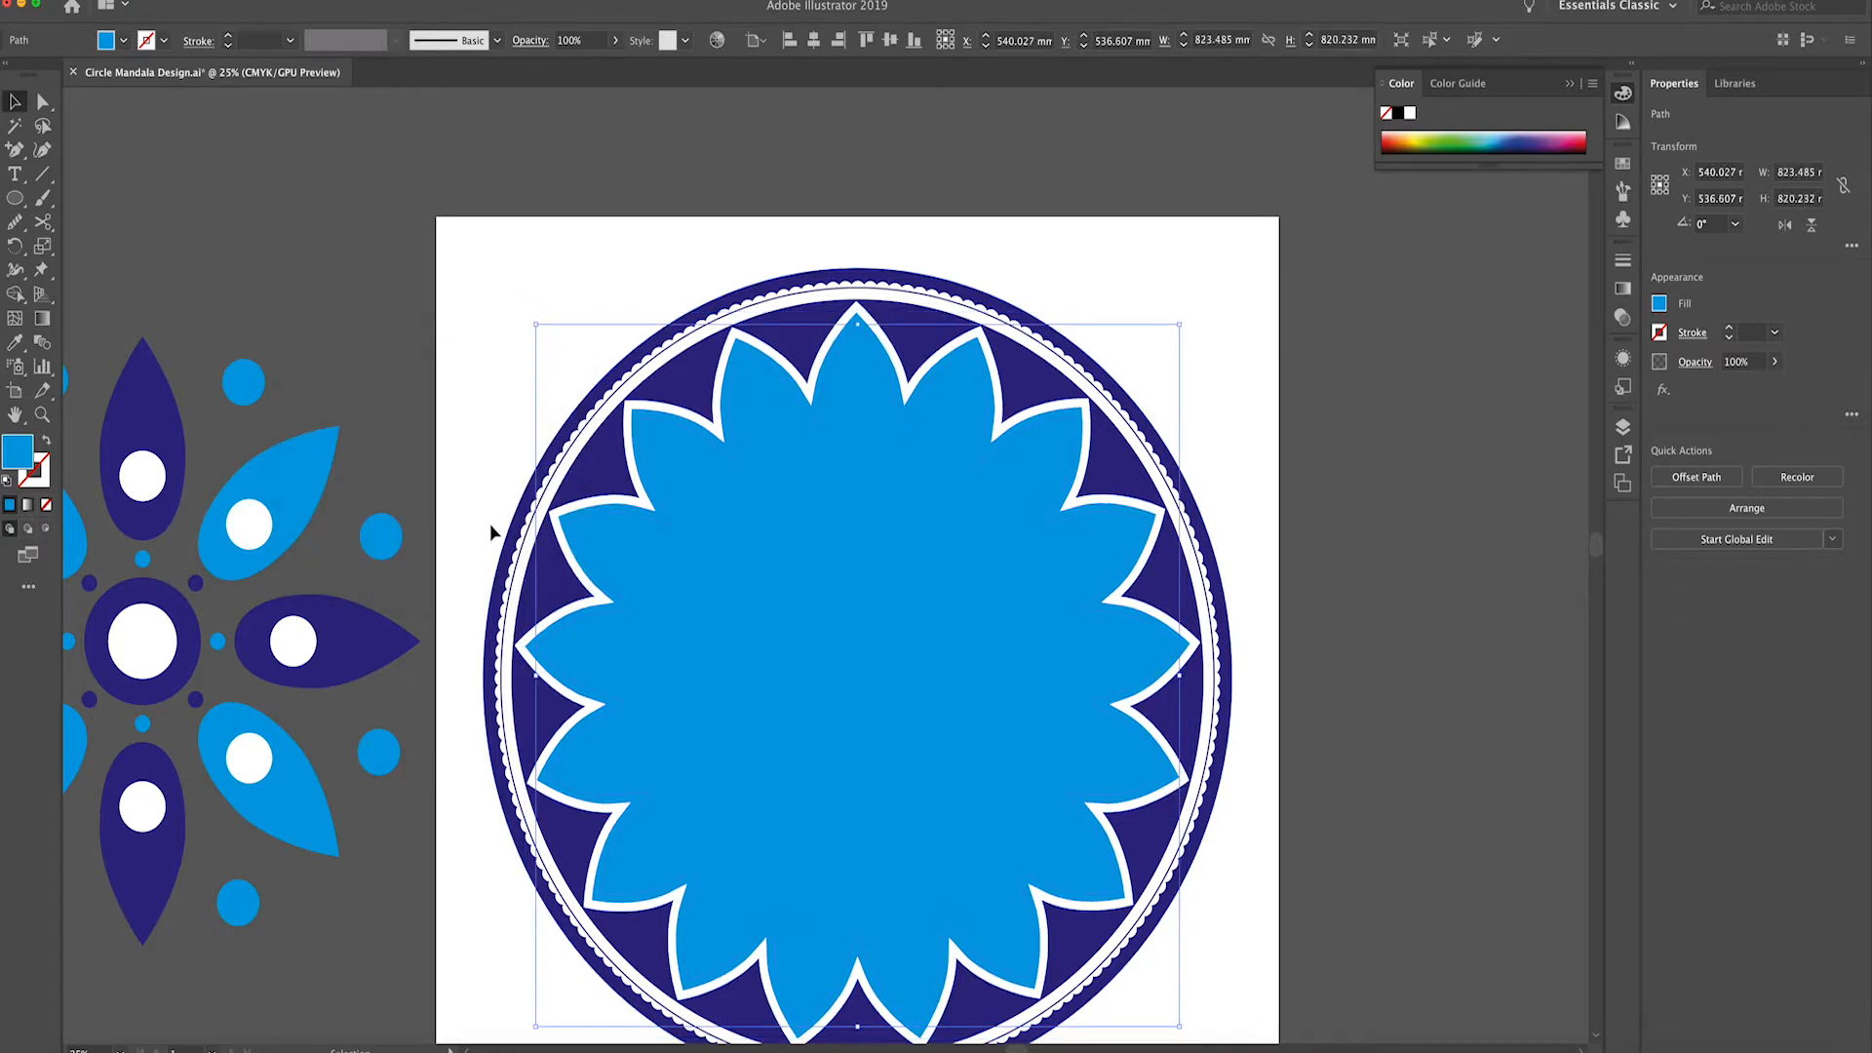
Swap the inner petal shape's fill to its stroke and make the stroke dashed with round caps and round joins
click(47, 444)
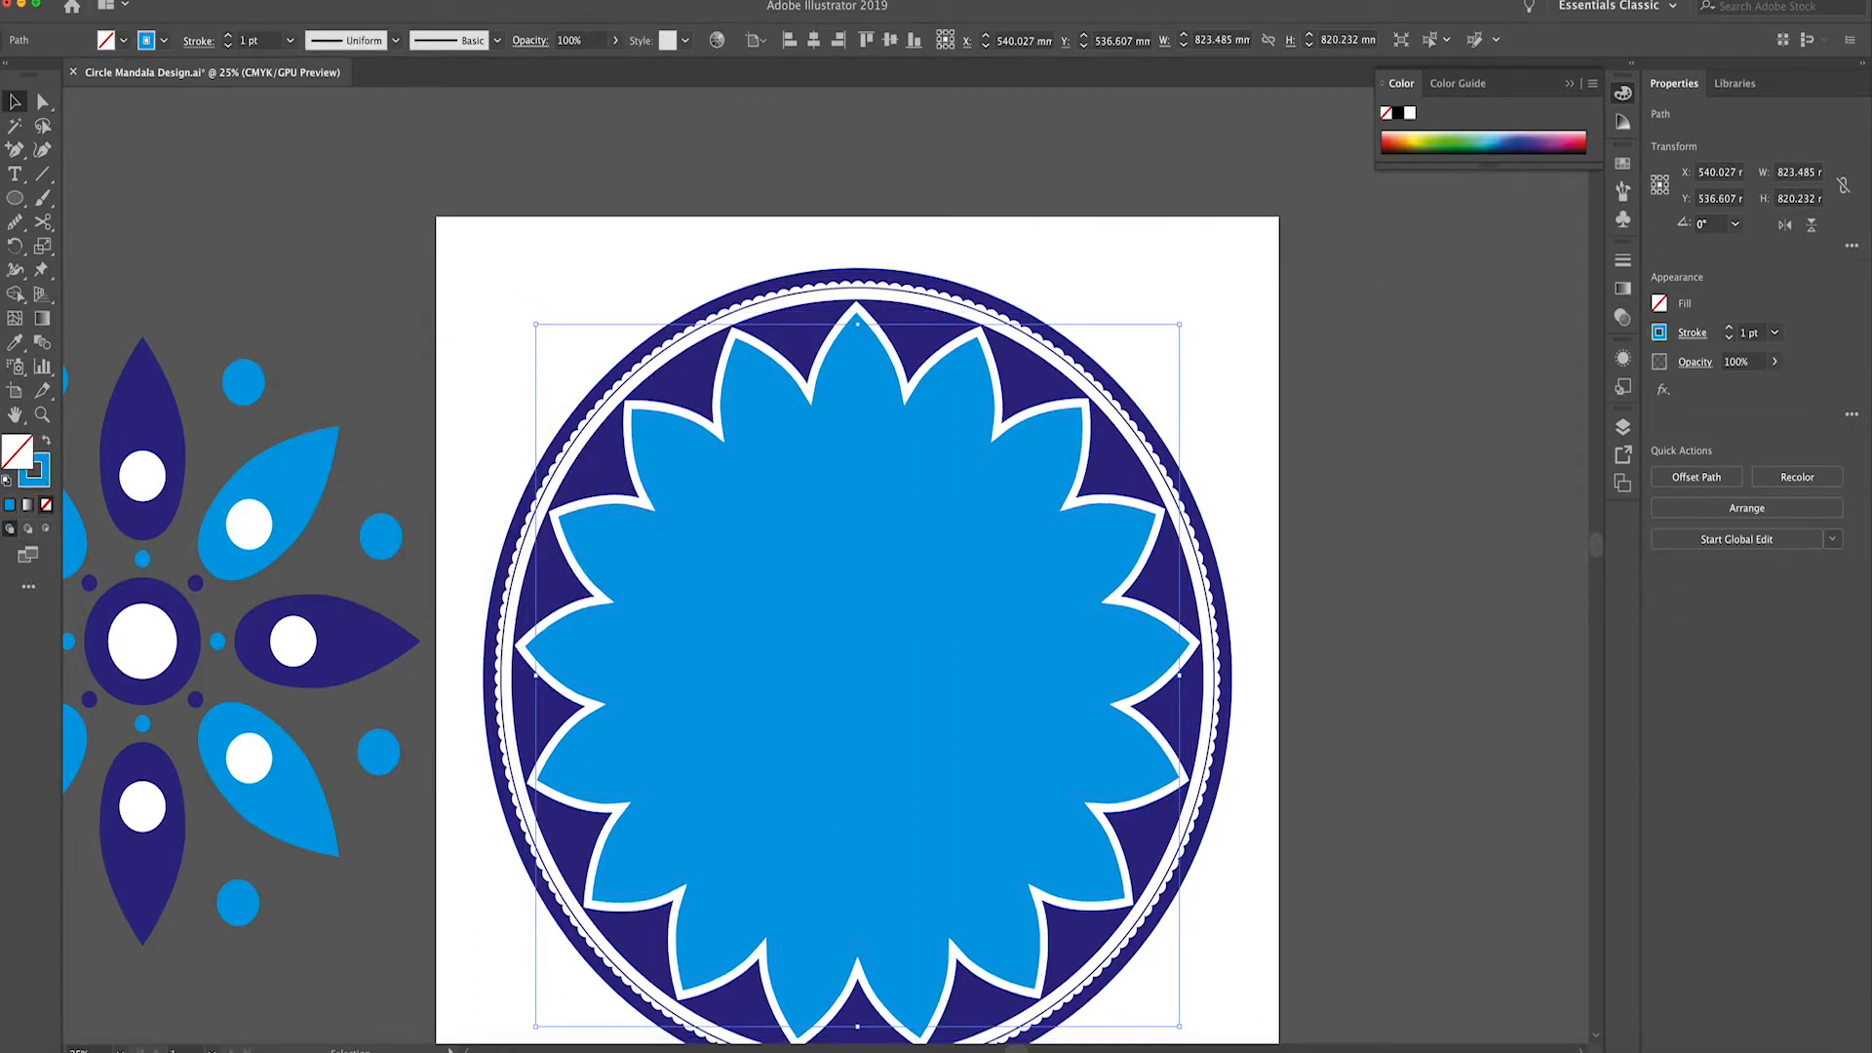
click(1693, 332)
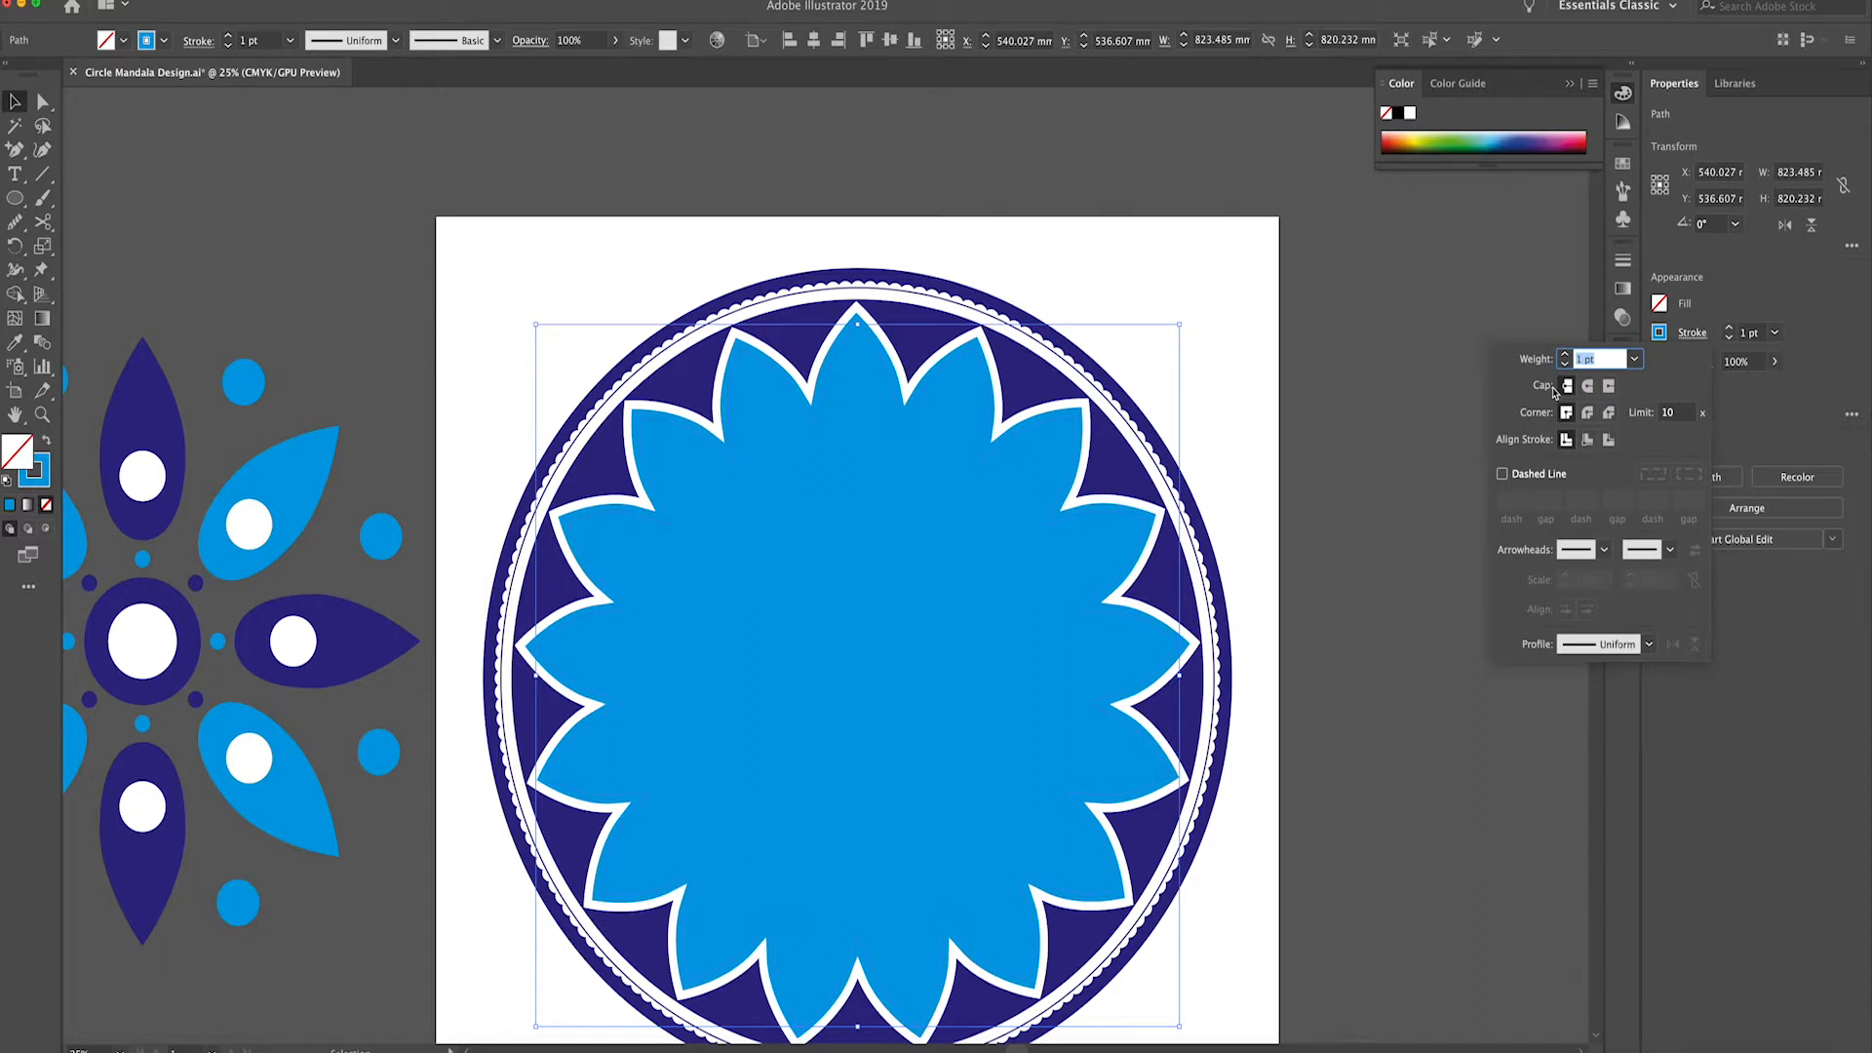
click(1587, 386)
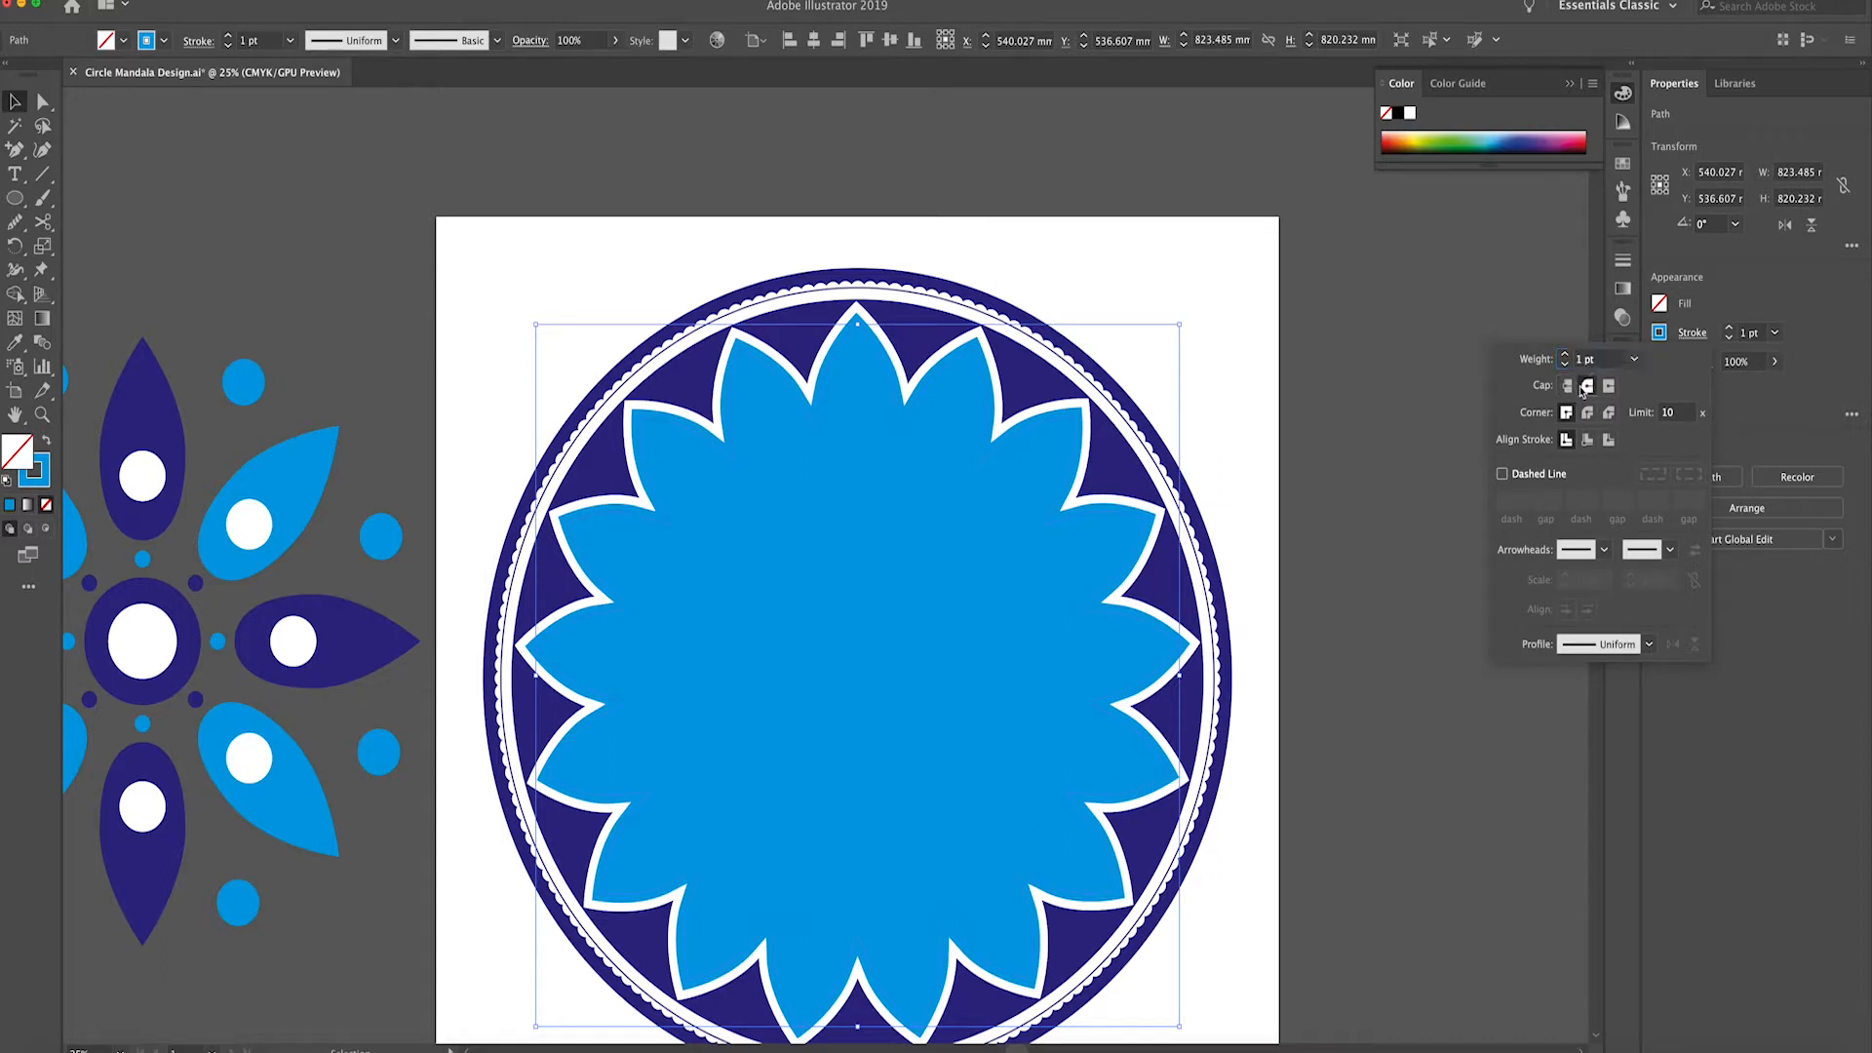
click(1586, 413)
click(1527, 485)
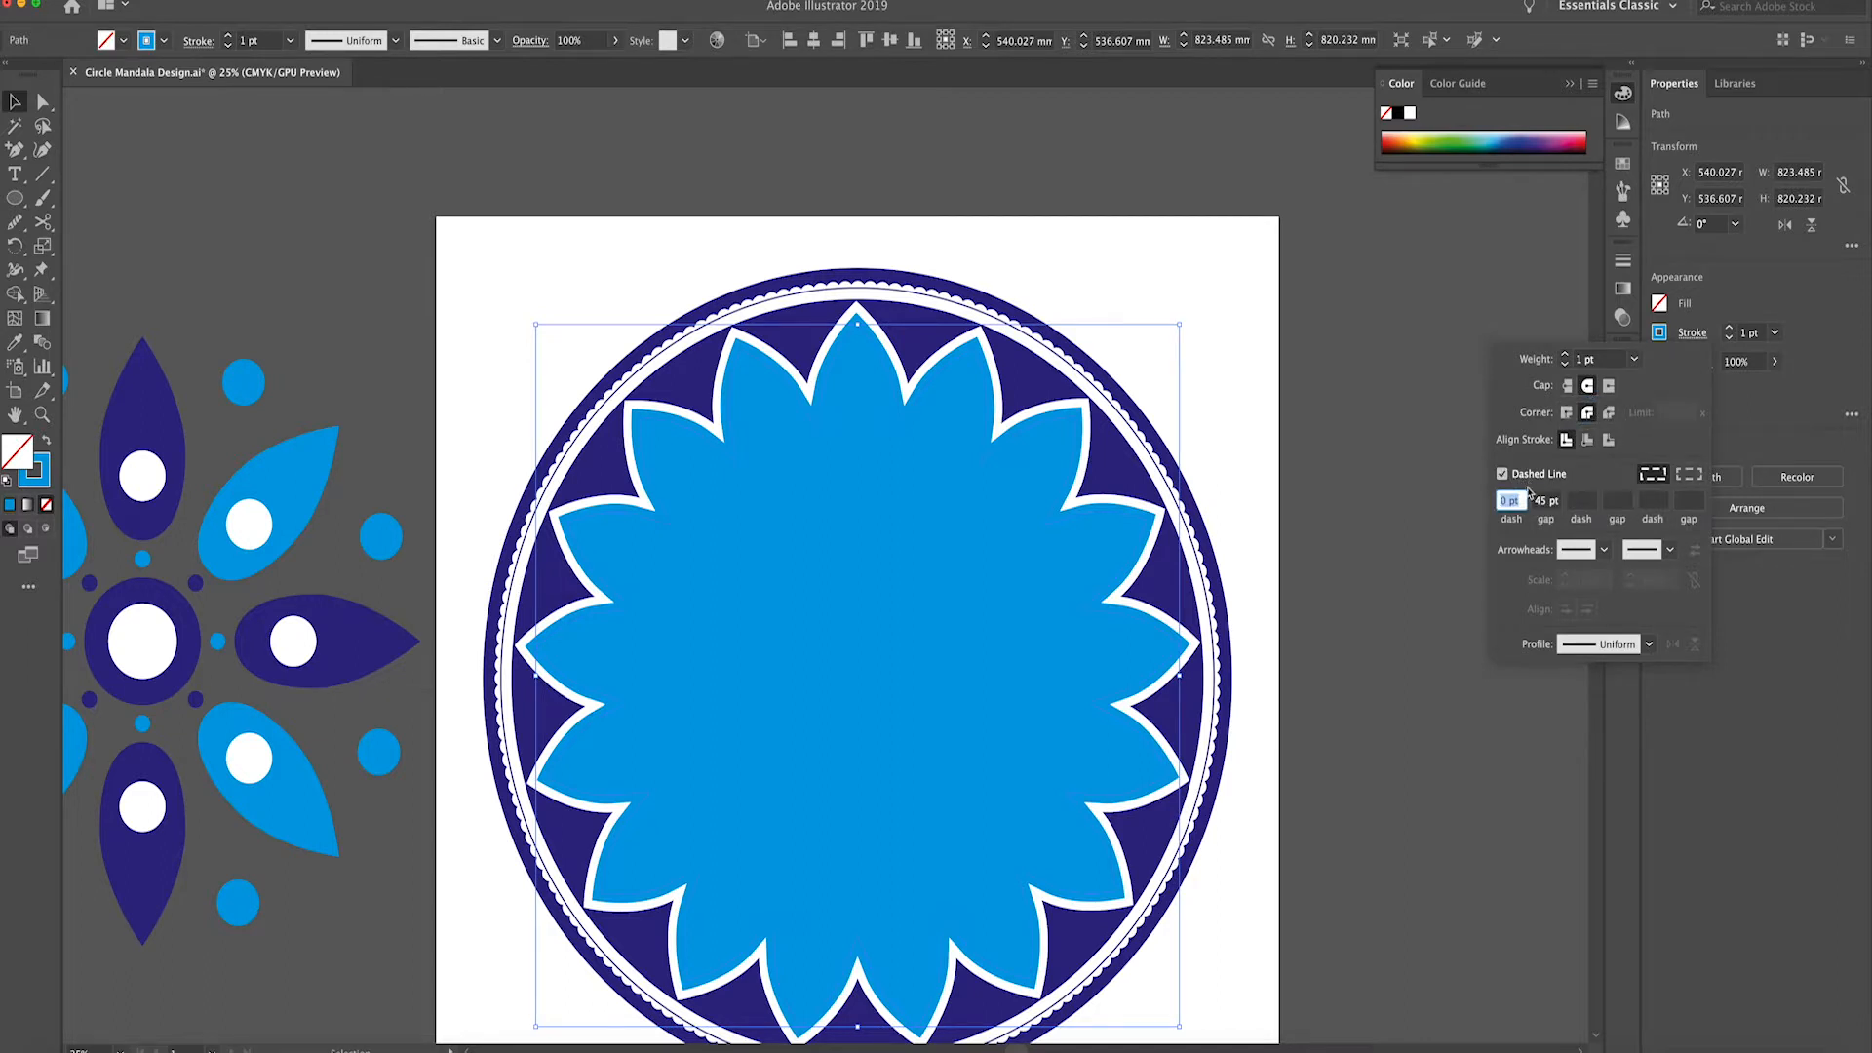
Set the inner petal outline's stroke weight to 15 pt and colour the stroke white
shift+click(1727, 330)
shift+click(1726, 331)
click(1728, 338)
click(1728, 339)
click(1727, 339)
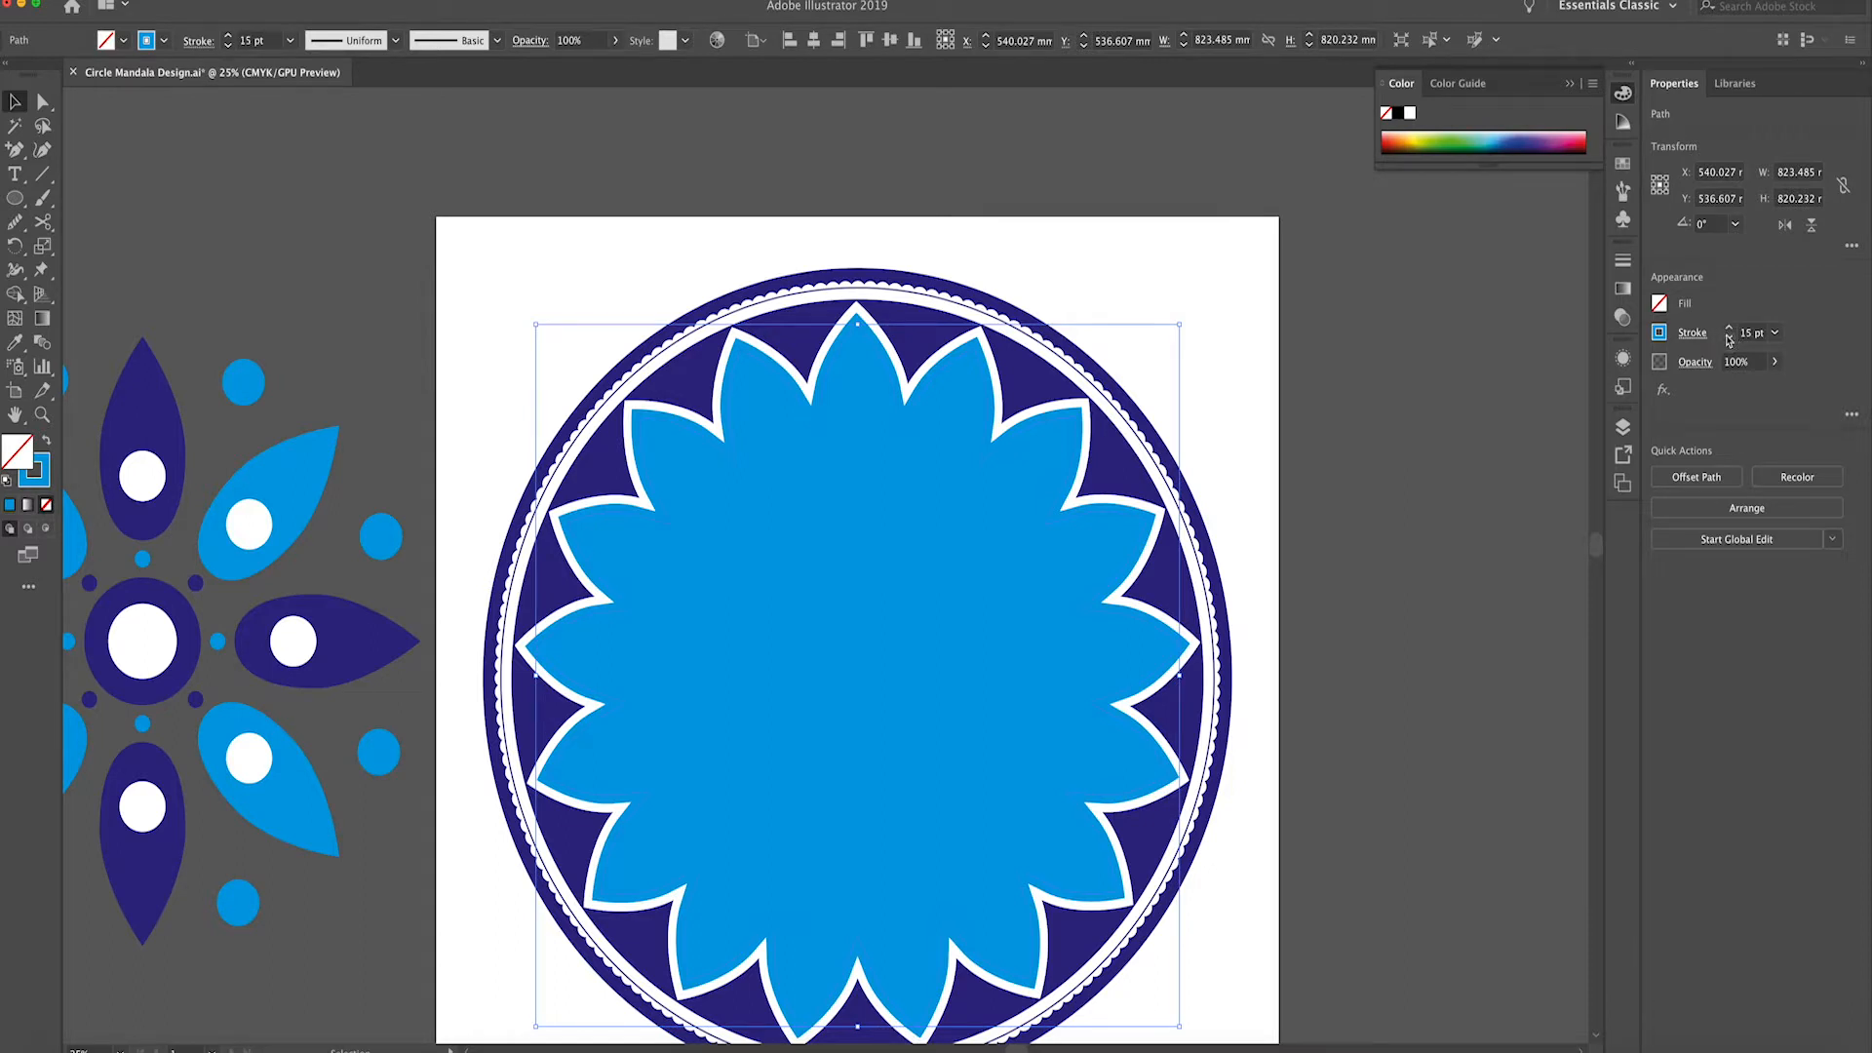
click(1659, 332)
click(1485, 403)
Set the dotted petal outline's weight to 16 pt and make its dashes preserve exact dash and gap lengths
click(1693, 332)
click(1537, 501)
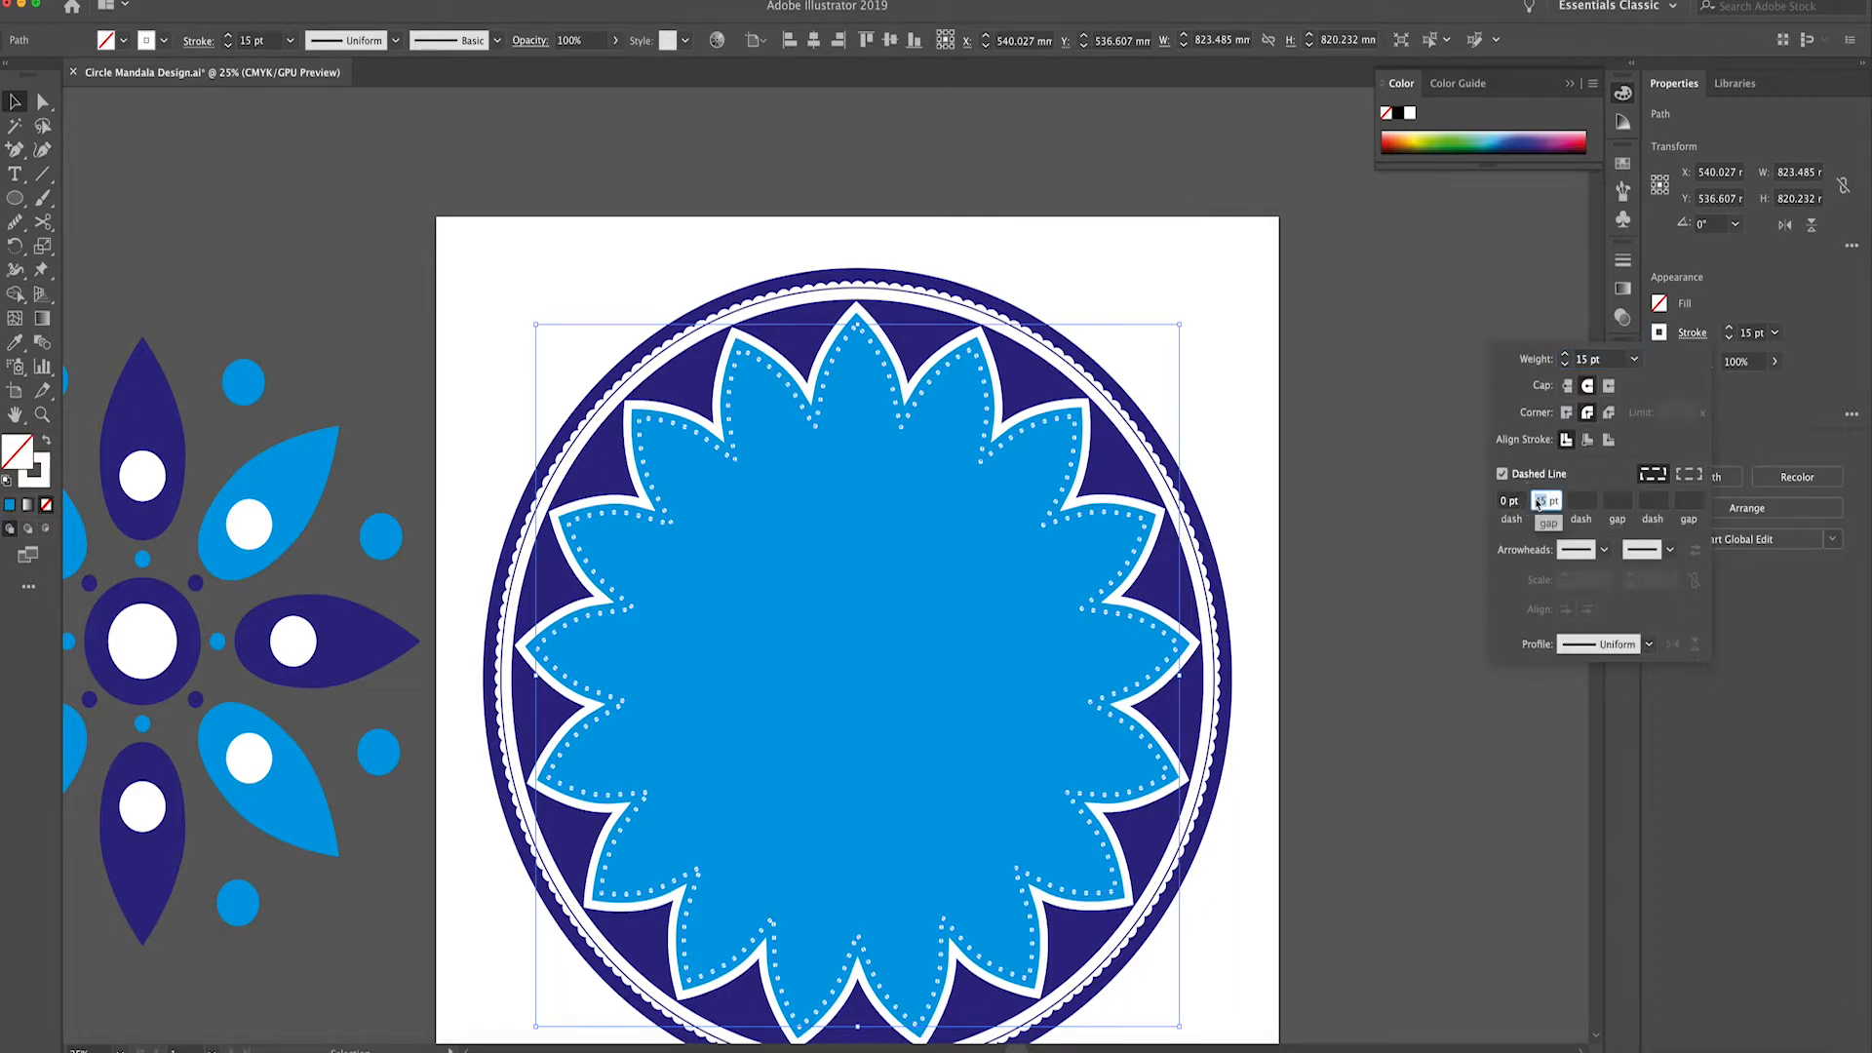
key(Return)
key(super+plus)
key(super+plus)
click(1693, 334)
key(Up)
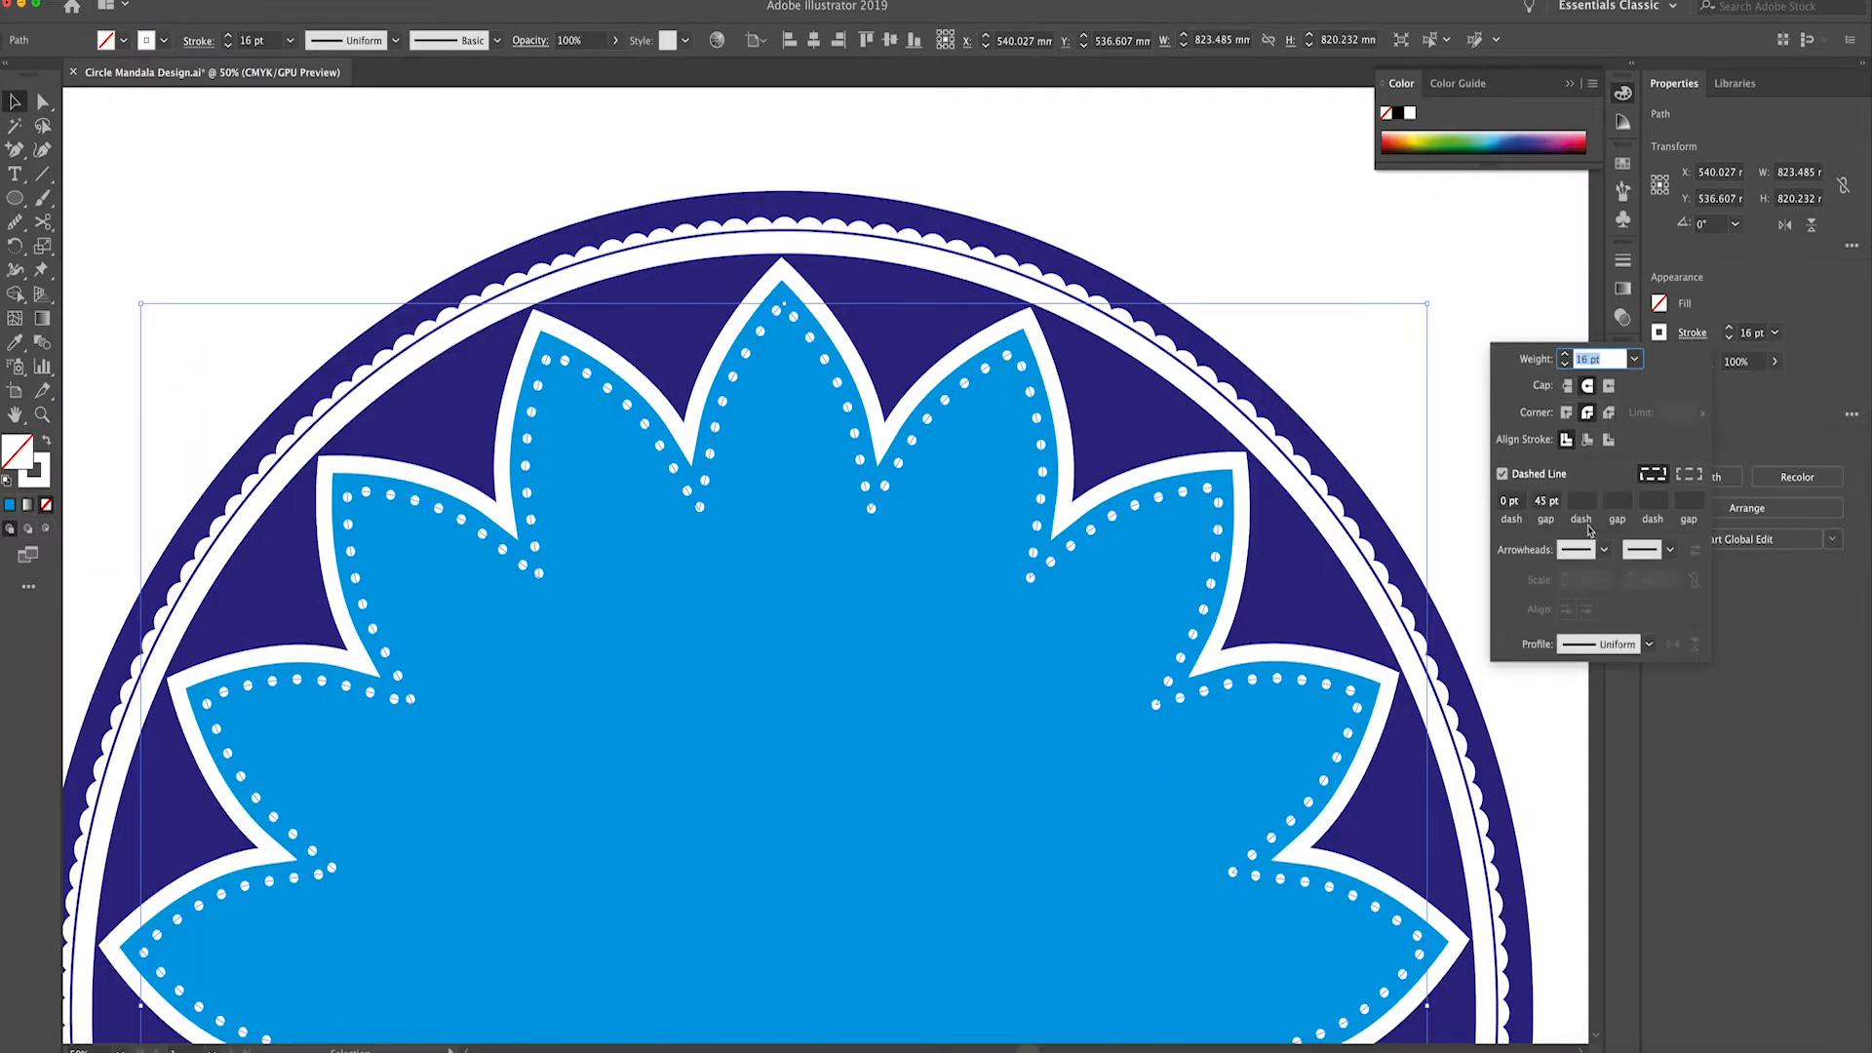
click(1688, 479)
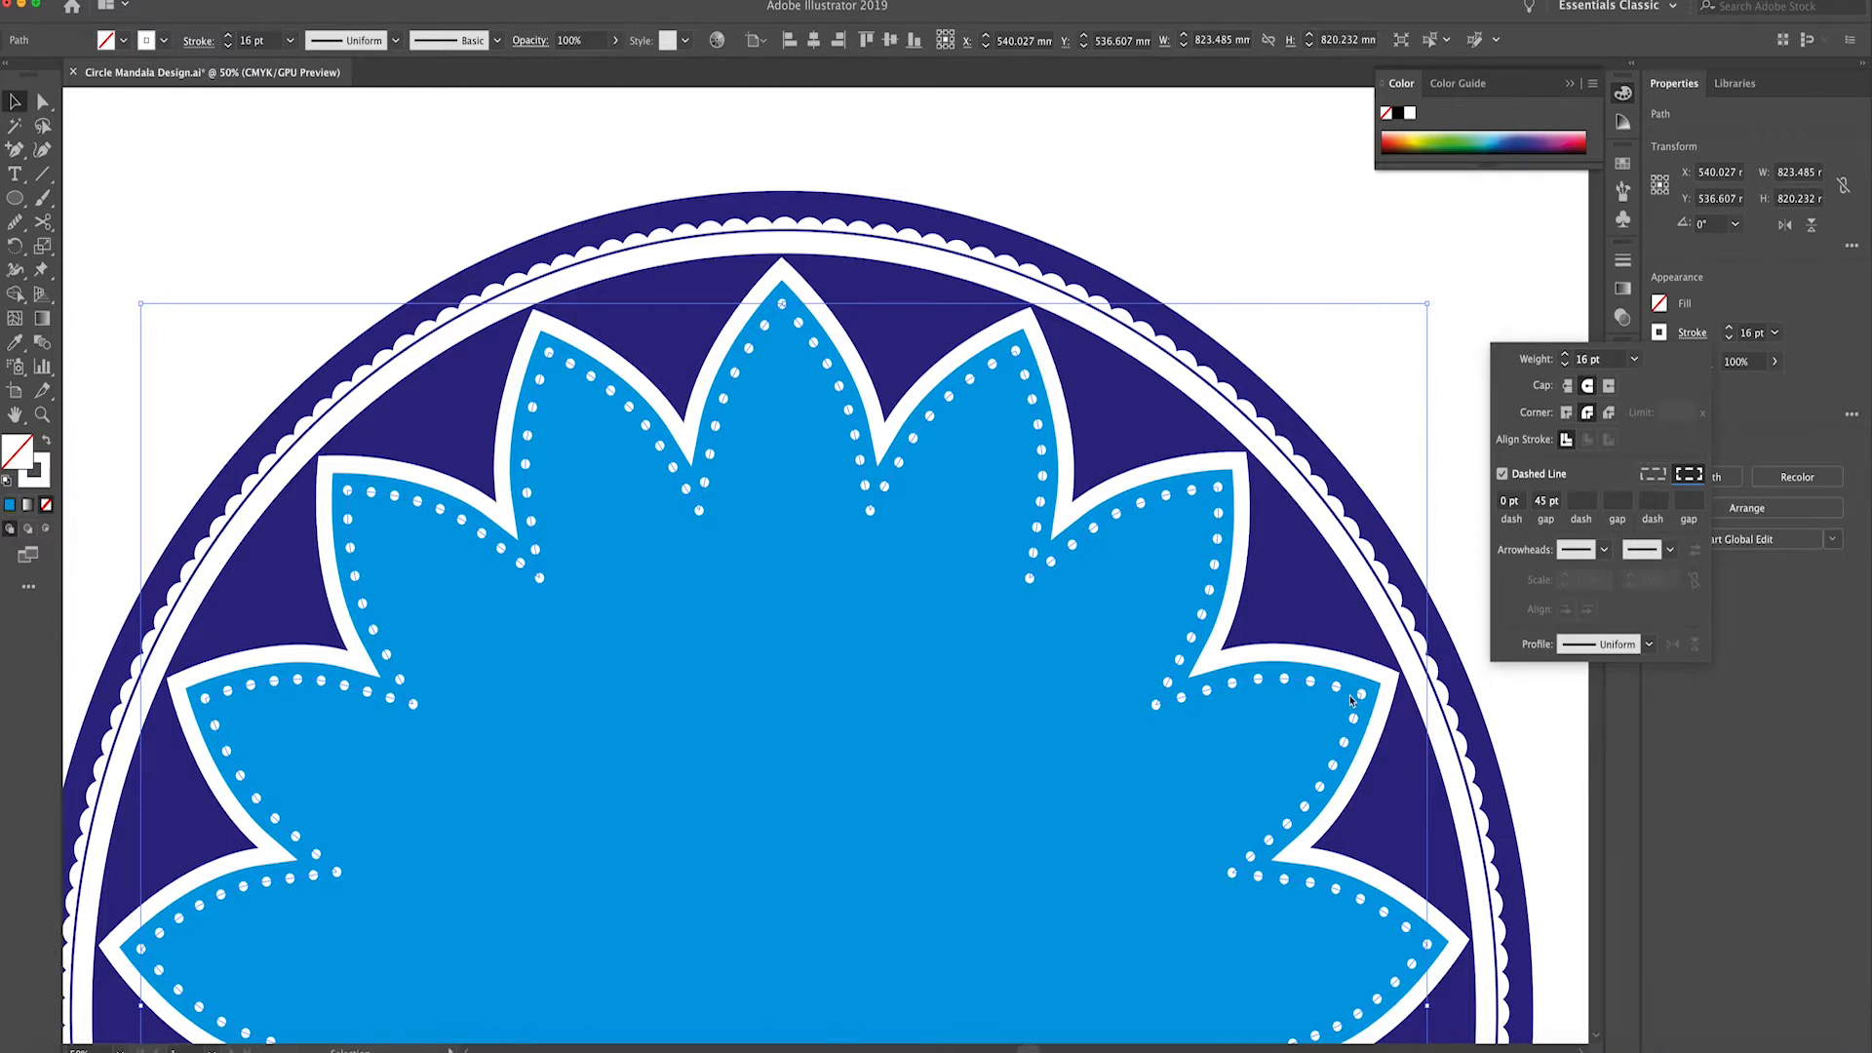
click(846, 553)
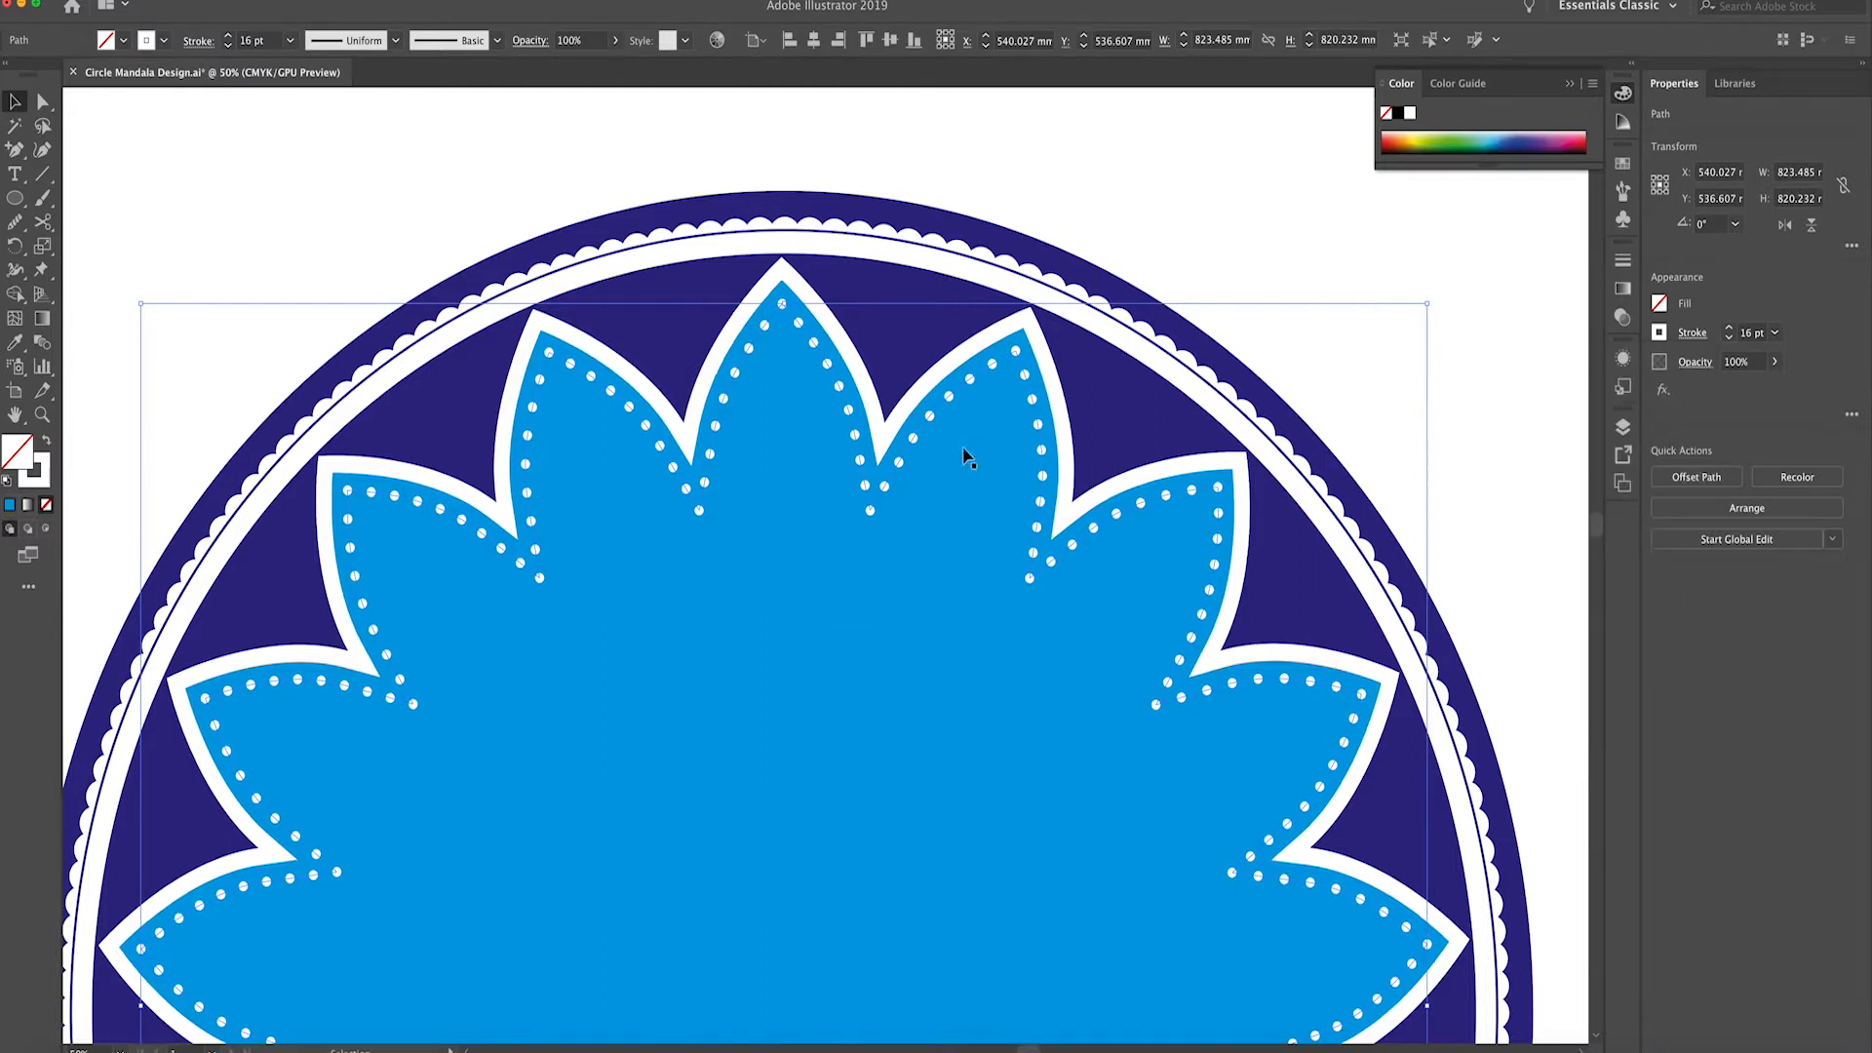
Try a smaller gap between the dots of the petal outline
click(1697, 335)
click(1539, 502)
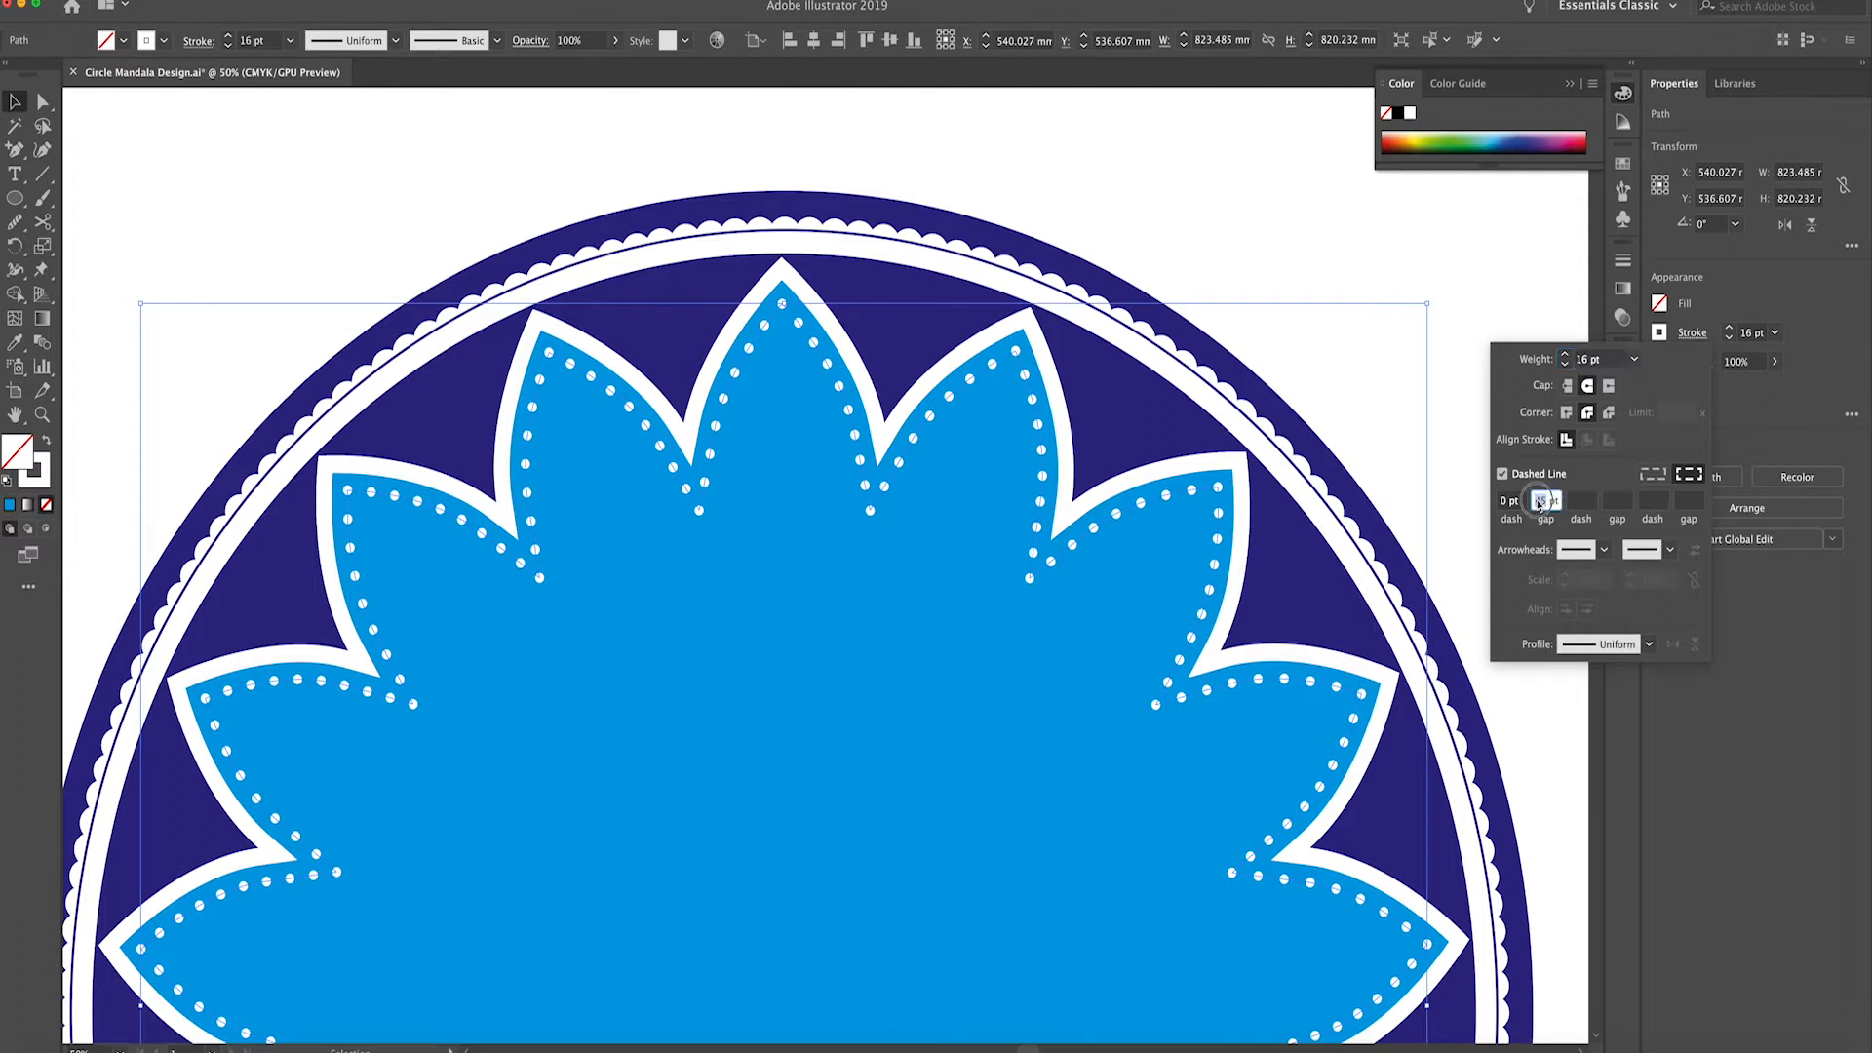
key(Down)
key(Down)
key(Down)
click(1748, 402)
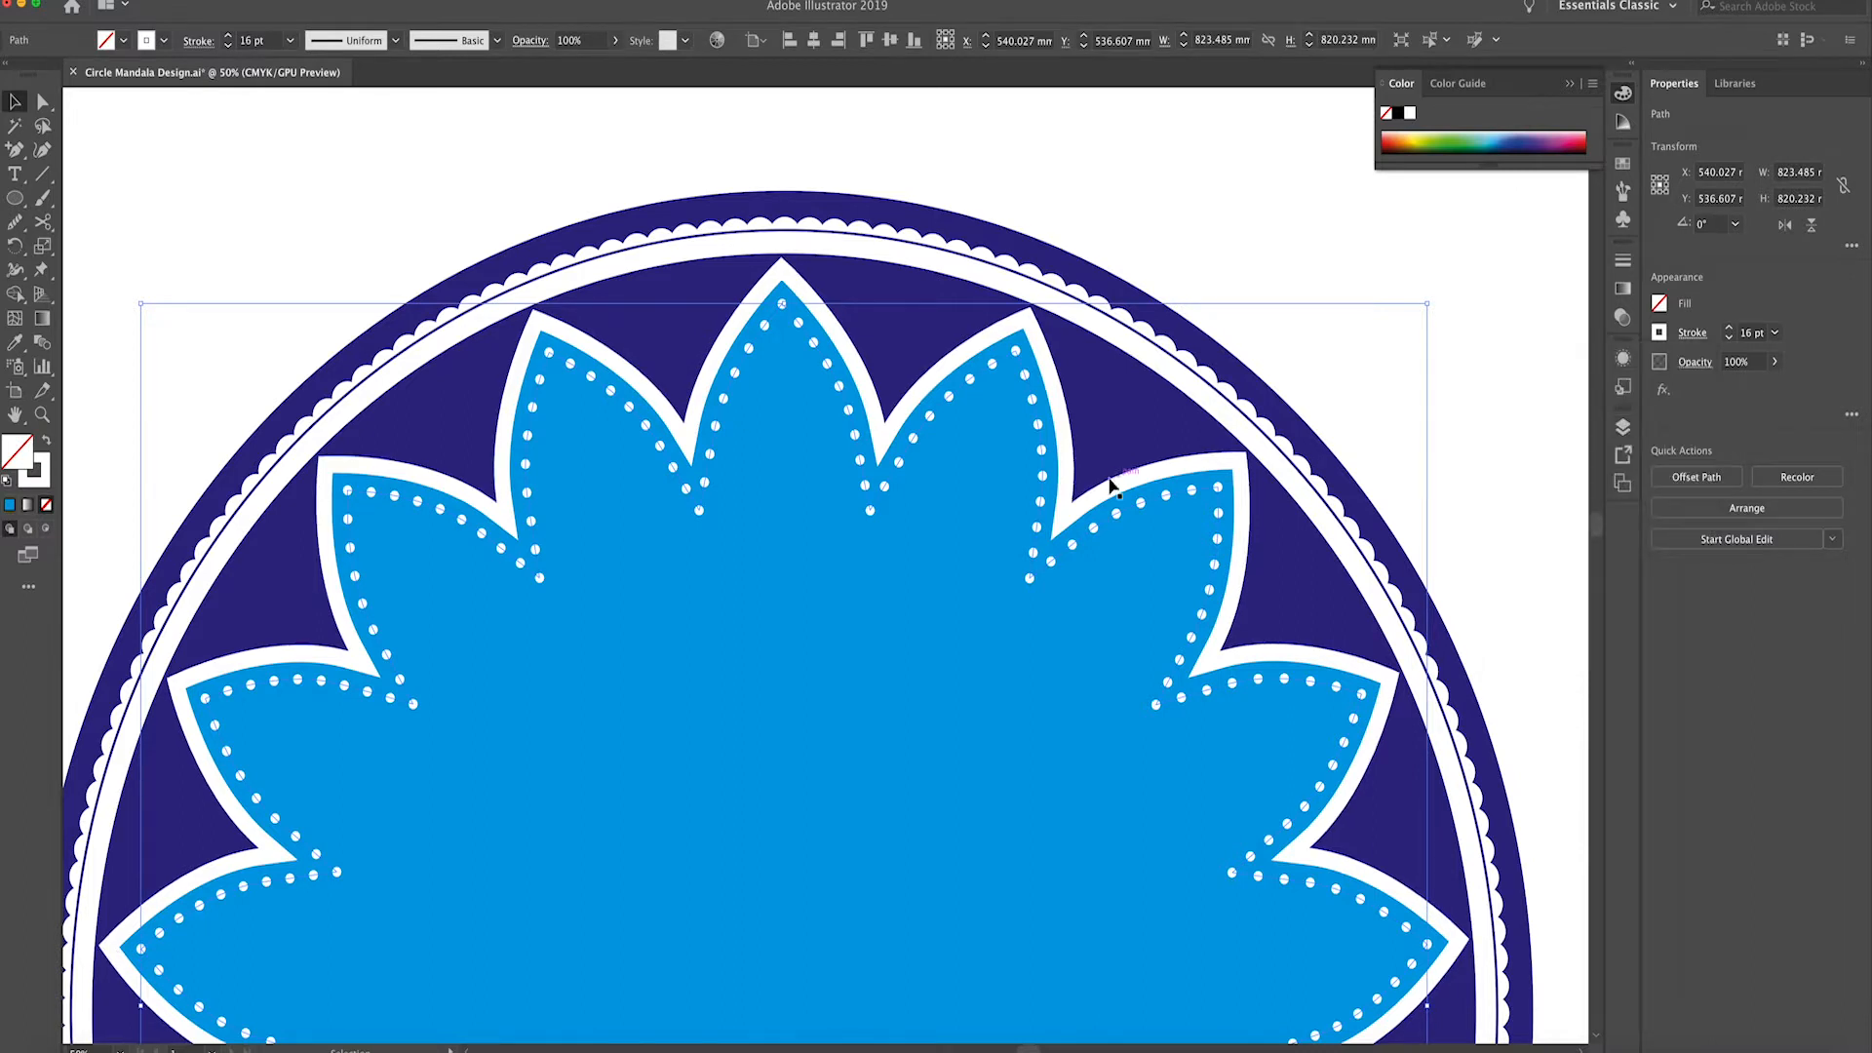
Duplicate the dark blue outer compound shape in place and bring the copy to the front
key(a)
key(ctrl+minus)
key(ctrl+minus)
key(v)
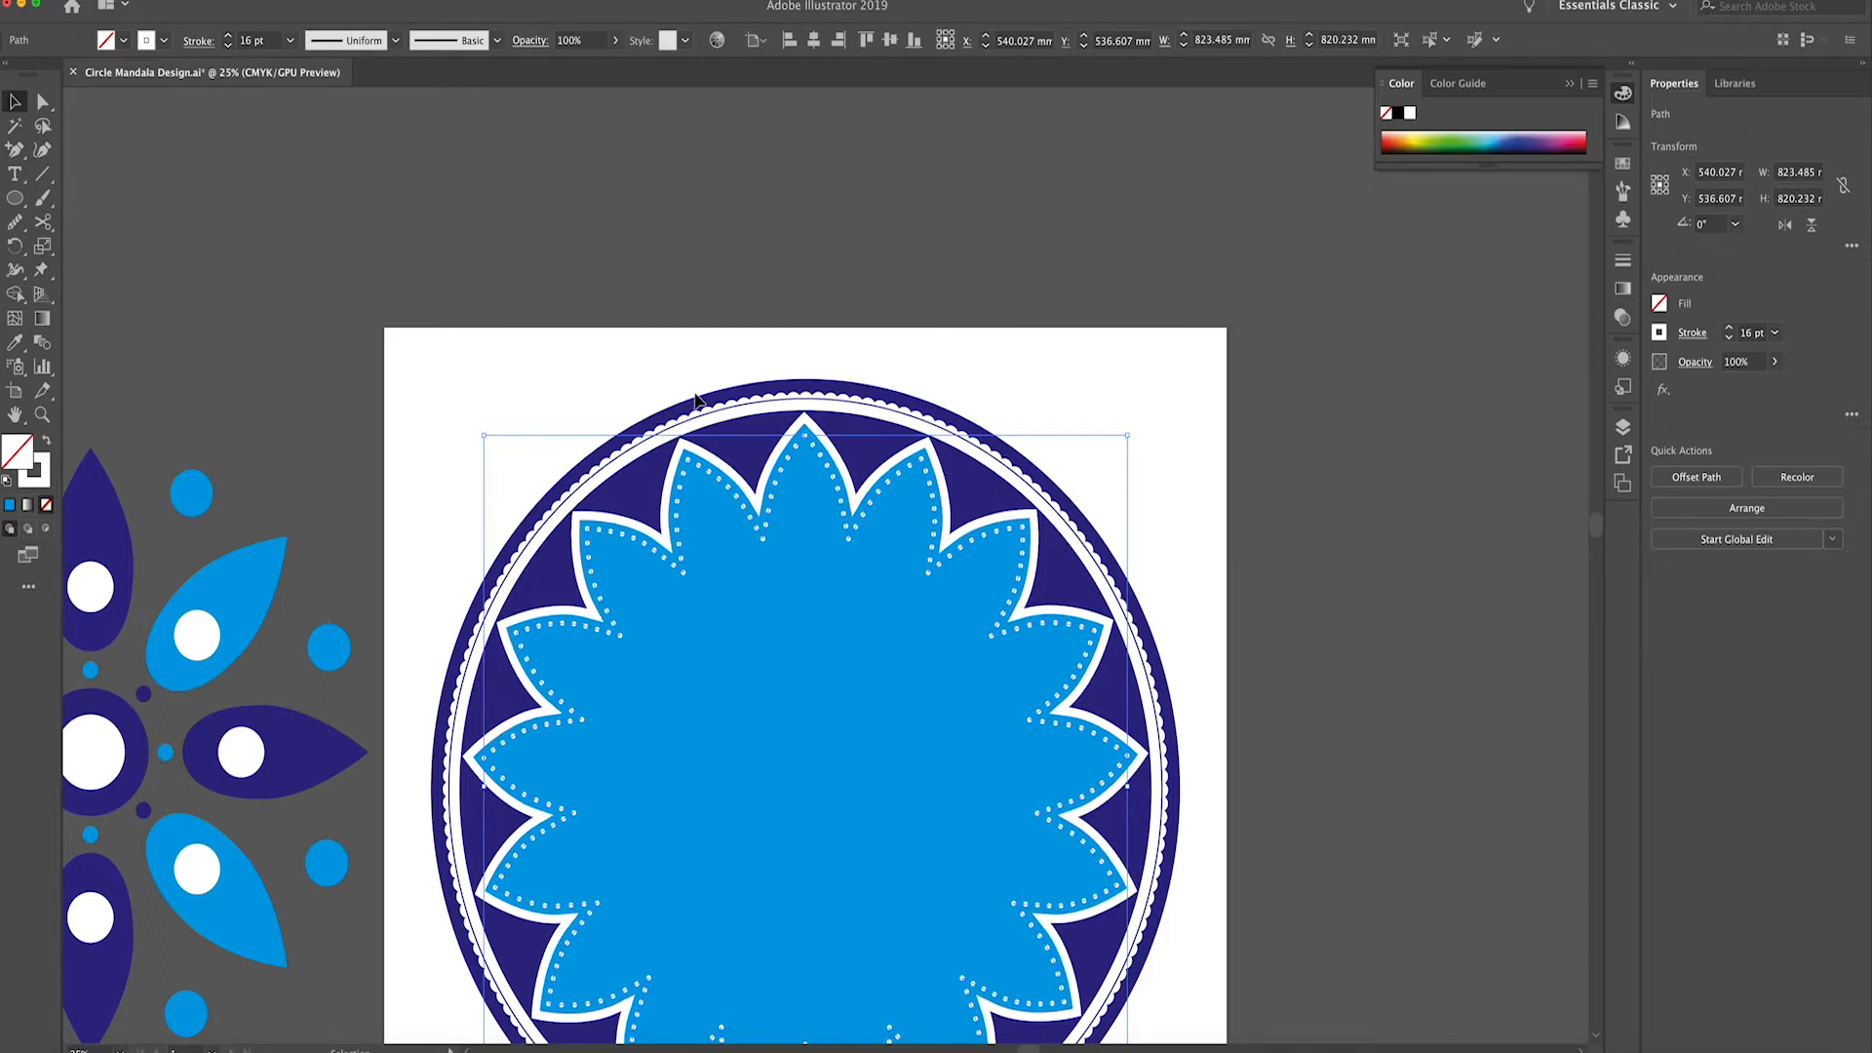
key(ctrl+minus)
key(ctrl+plus)
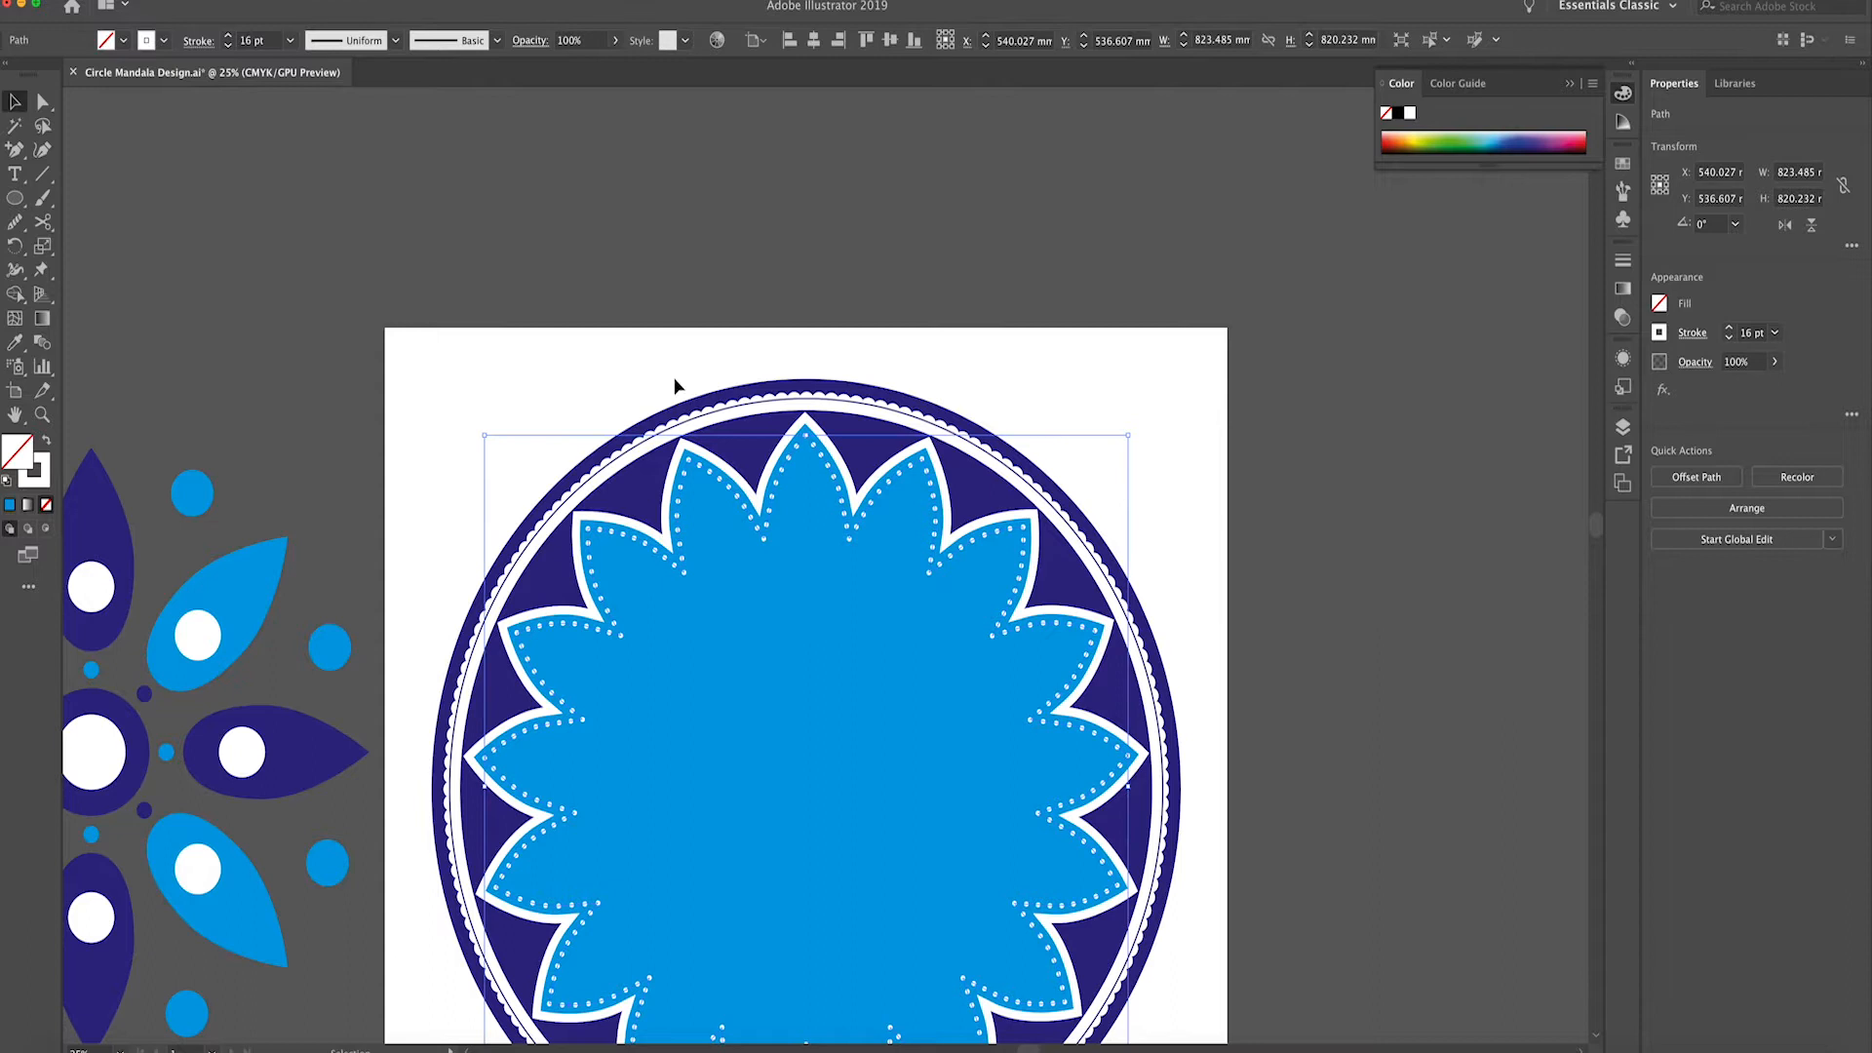
click(672, 384)
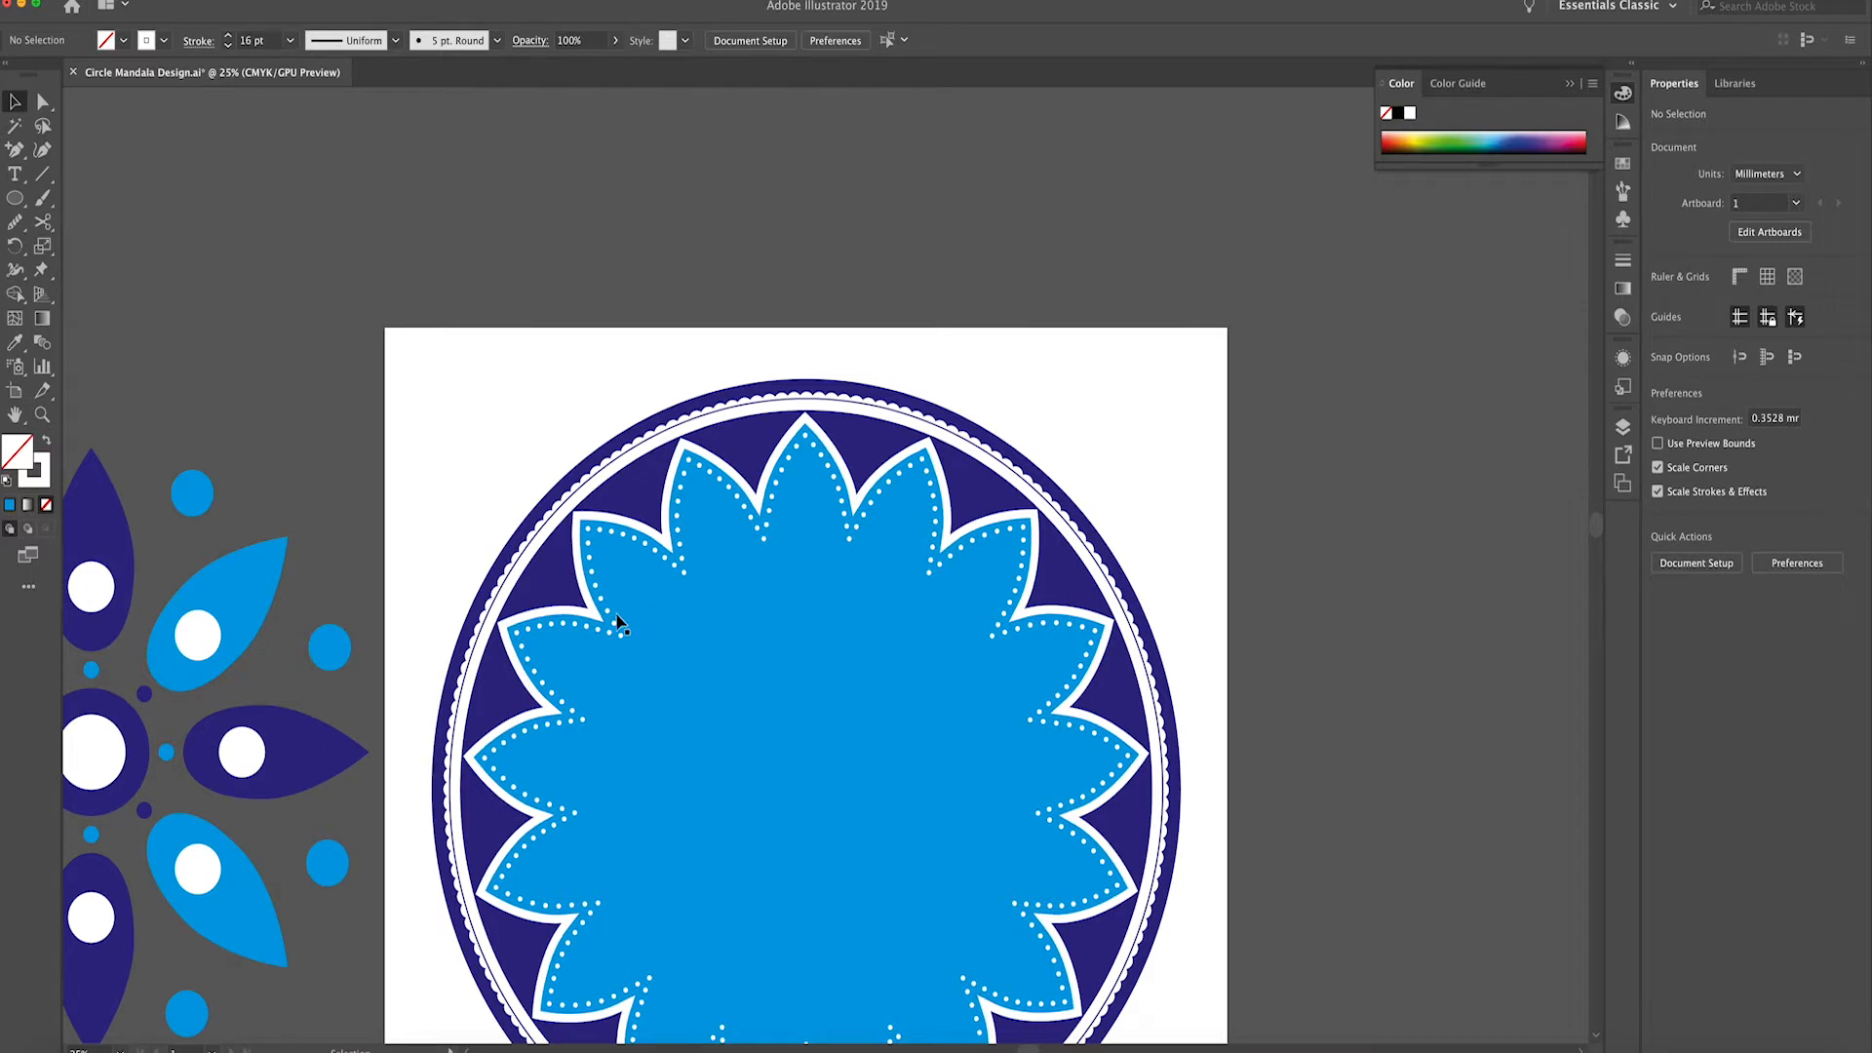
click(602, 453)
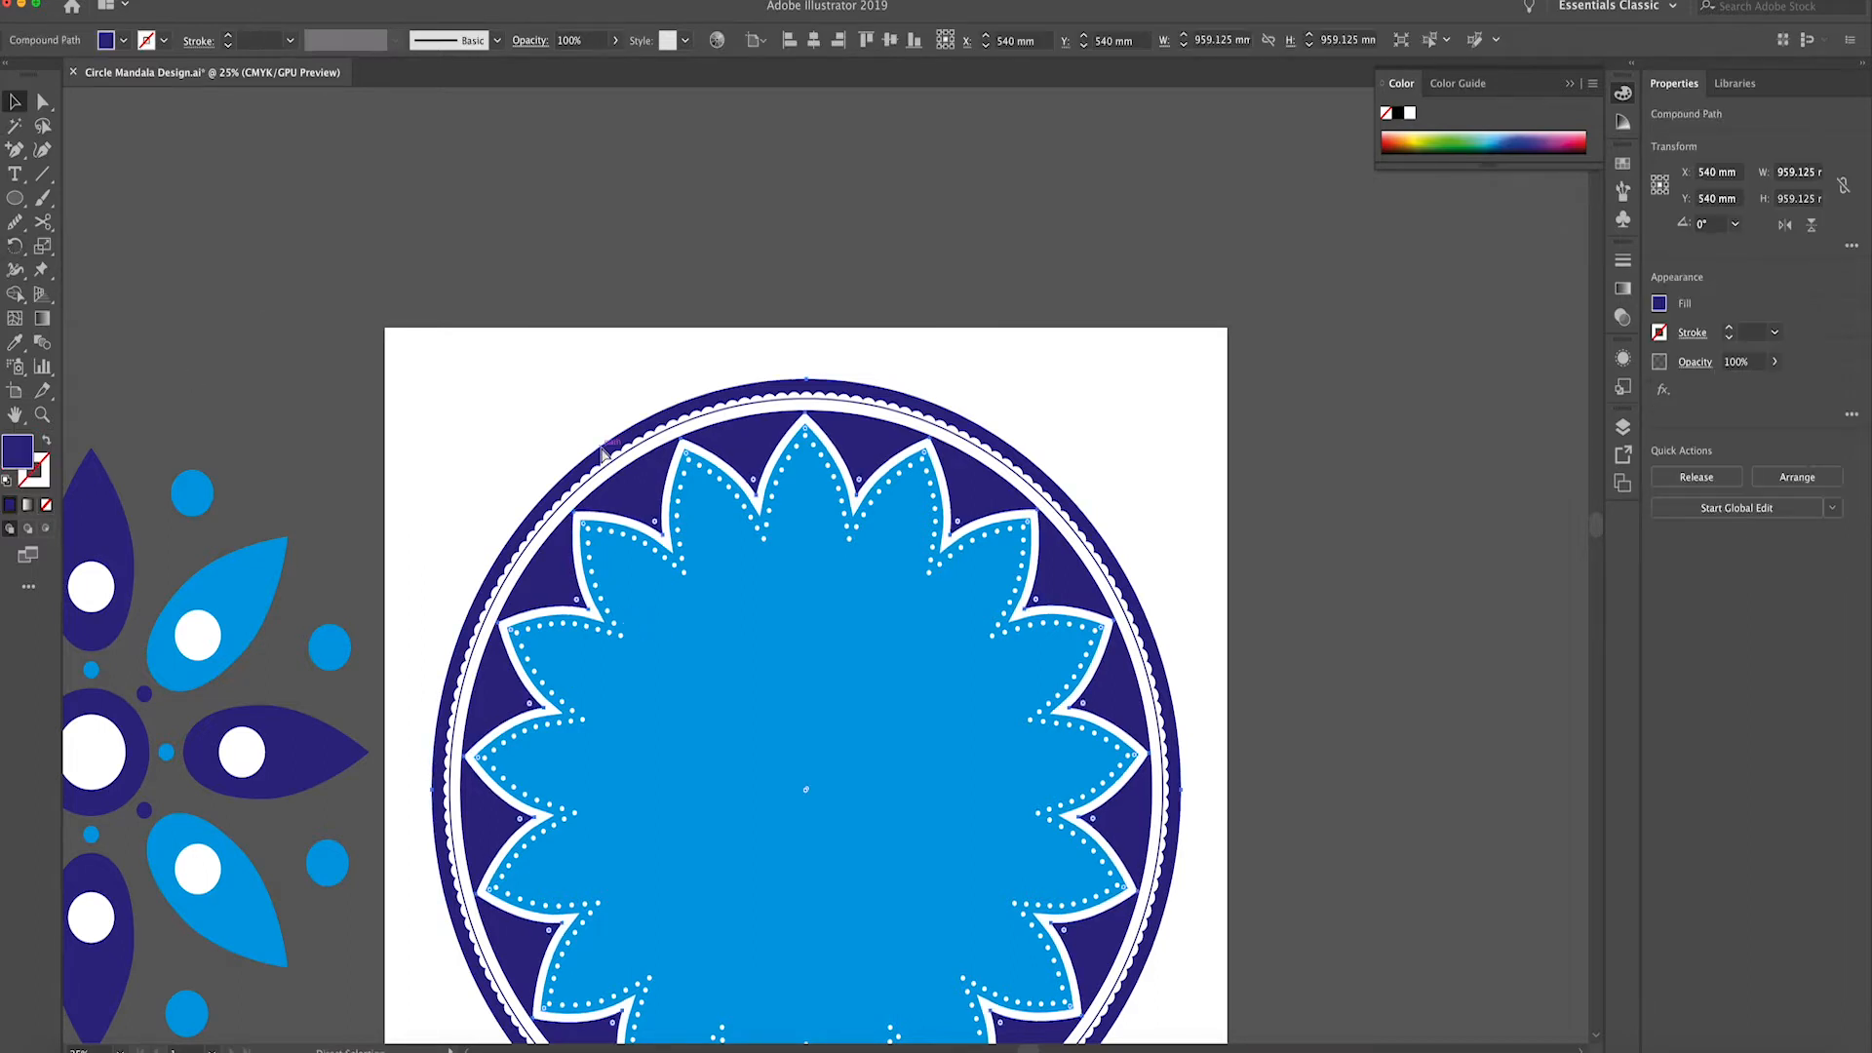
key(super+shift+])
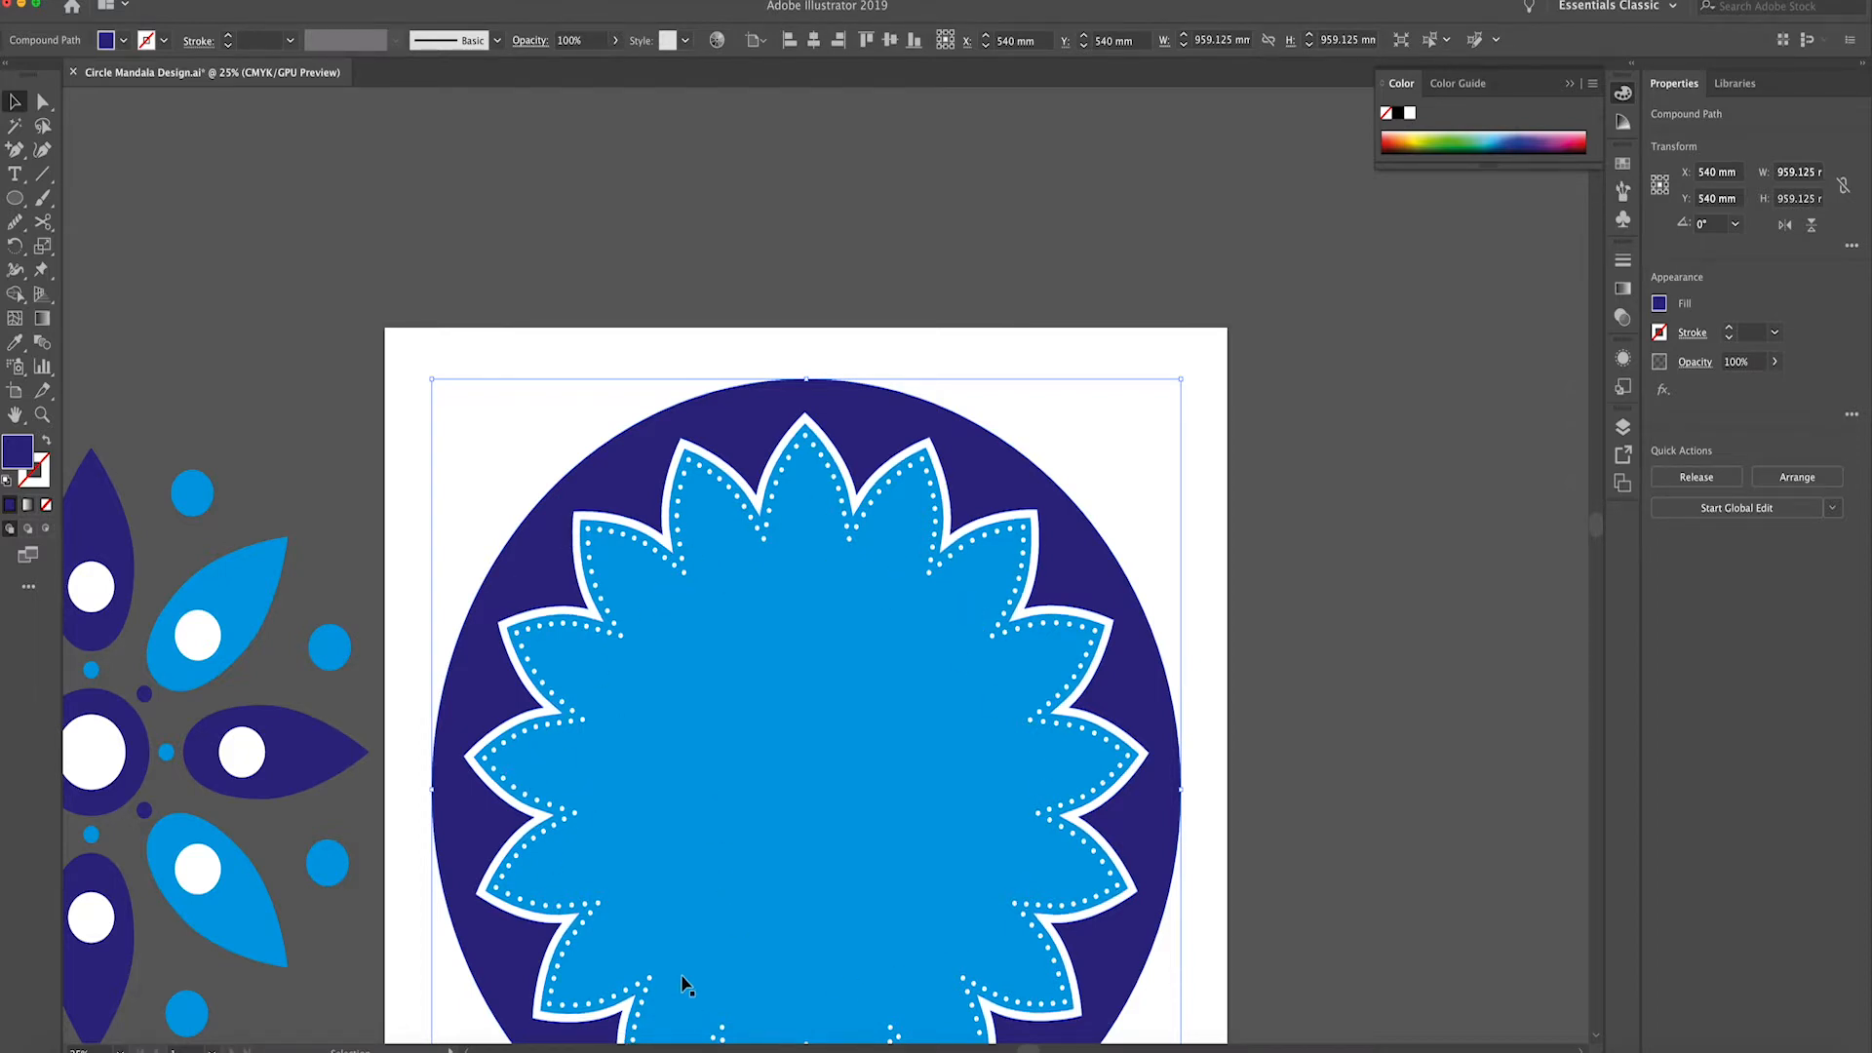
Draw a dark blue circle about 882 mm across over the petals and stretch it to about 913 × 912 mm
key(l)
scroll(513, 658, down, 1)
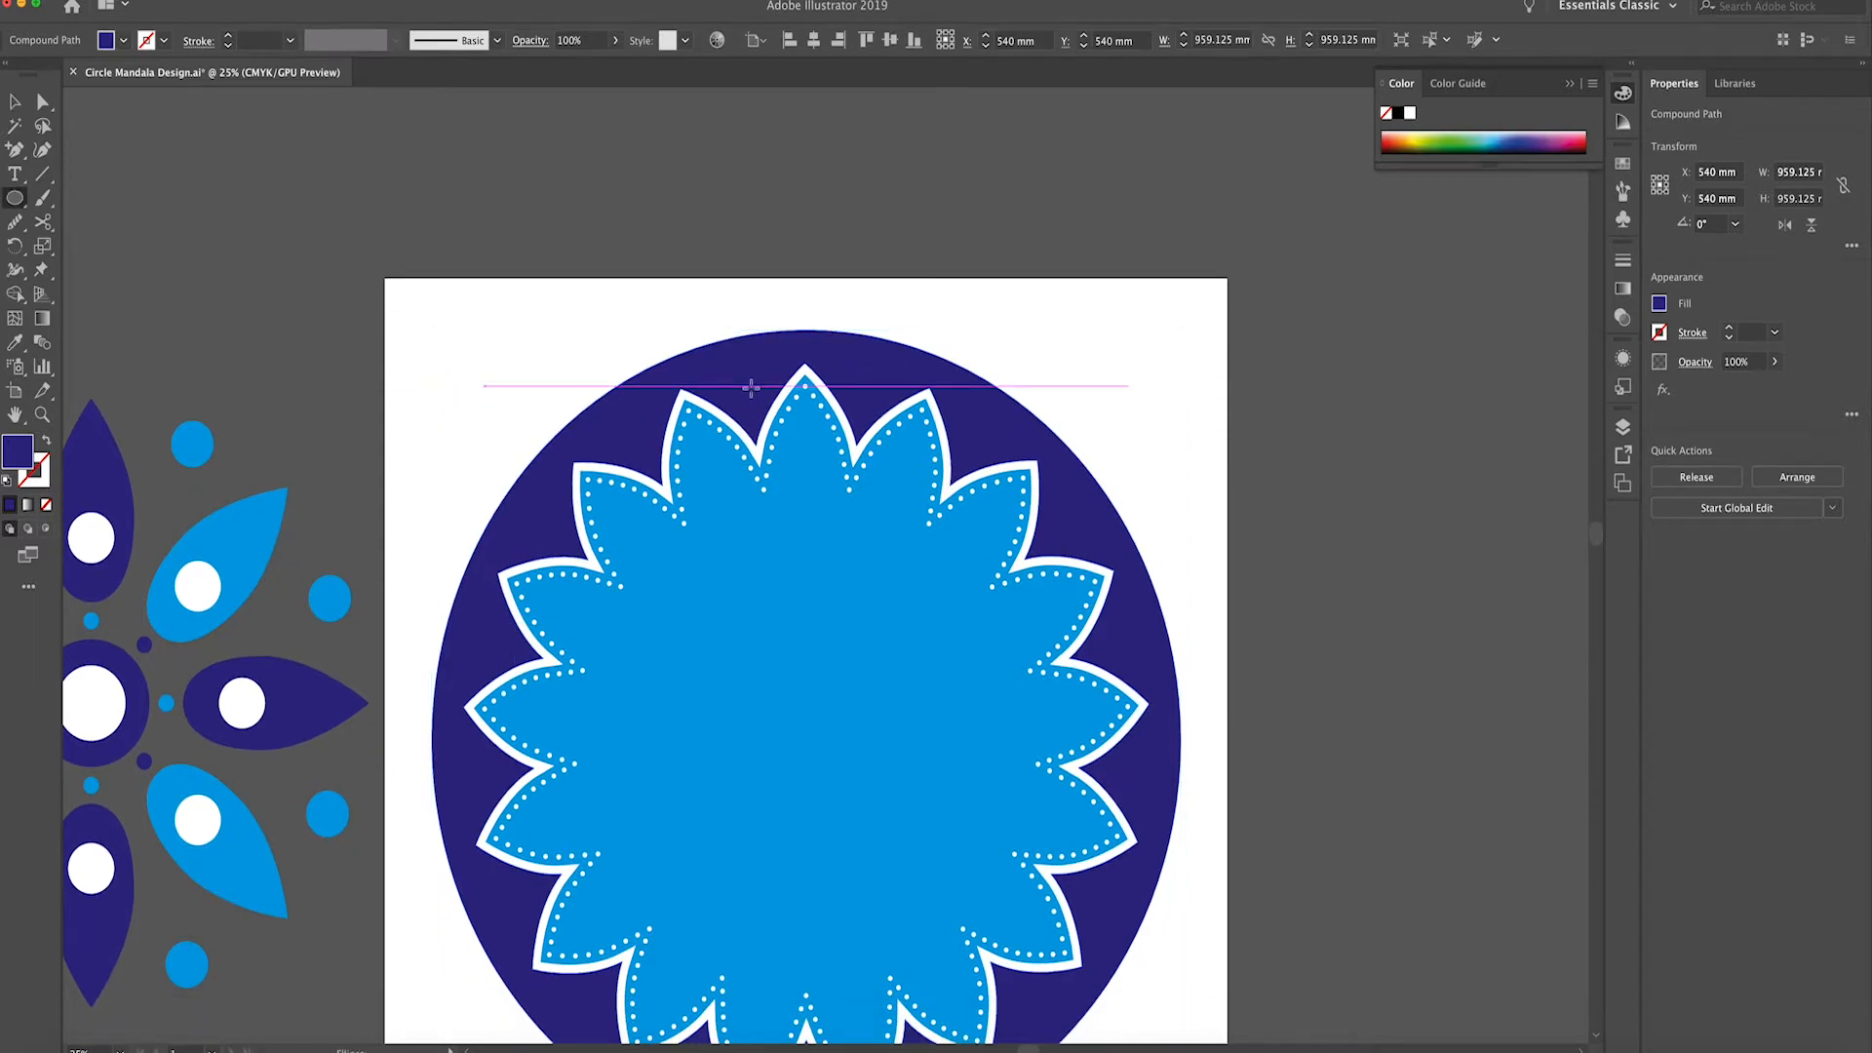
drag(1020, 681, 1032, 906)
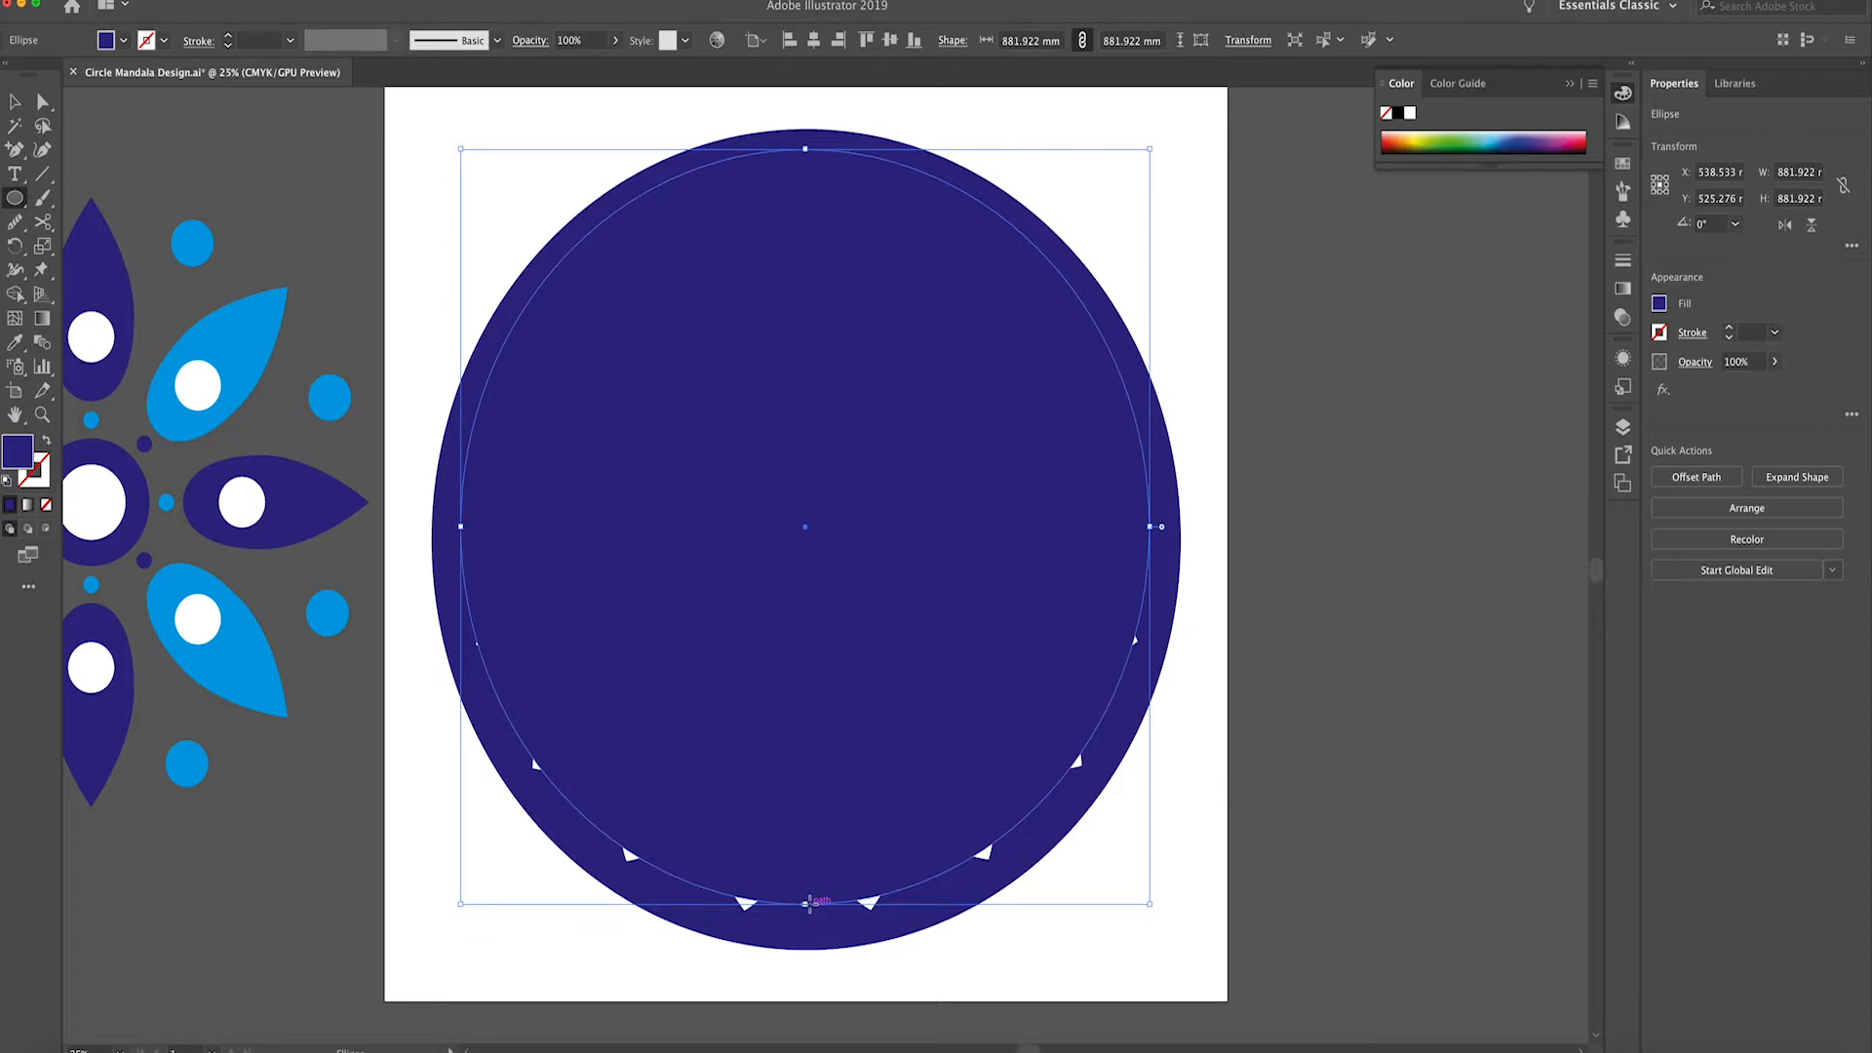
key(a)
drag(805, 904, 805, 929)
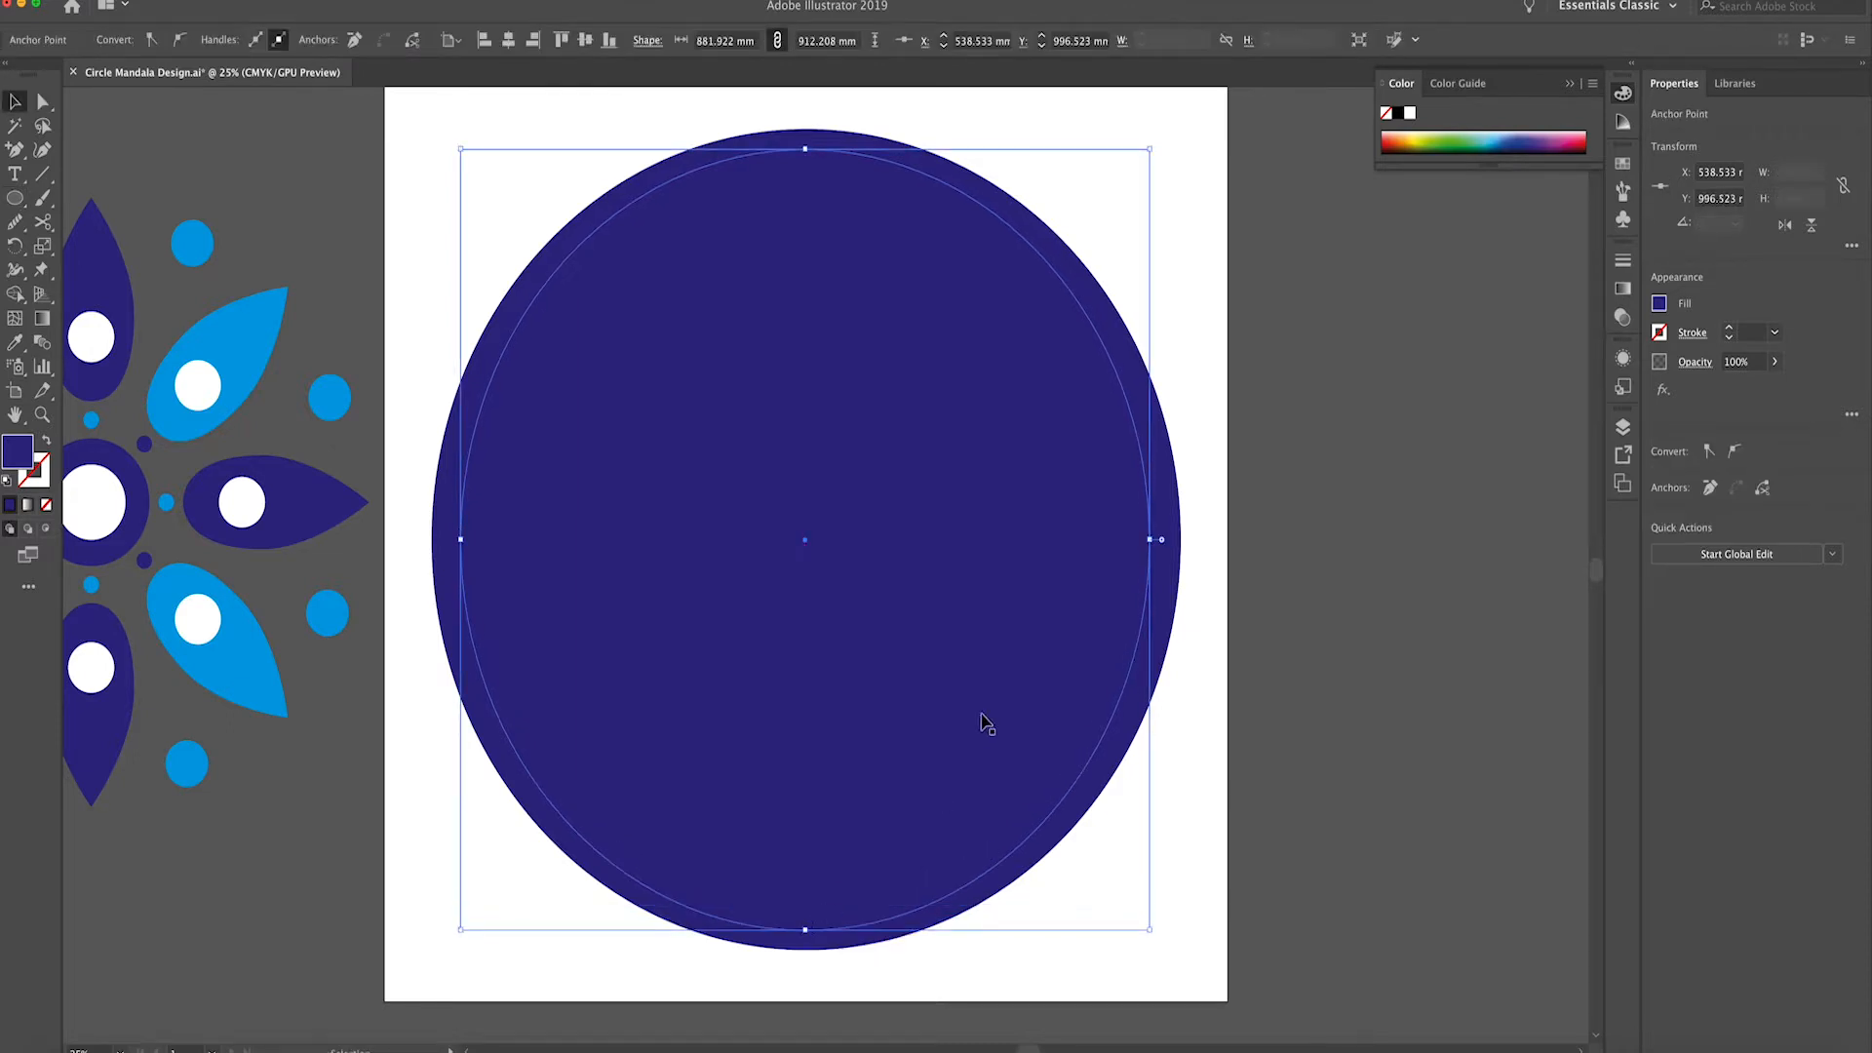
drag(1150, 538, 1162, 538)
drag(460, 539, 449, 540)
Unite the new circle with the dark blue compound shape into one solid circle using Pathfinder
click(444, 559)
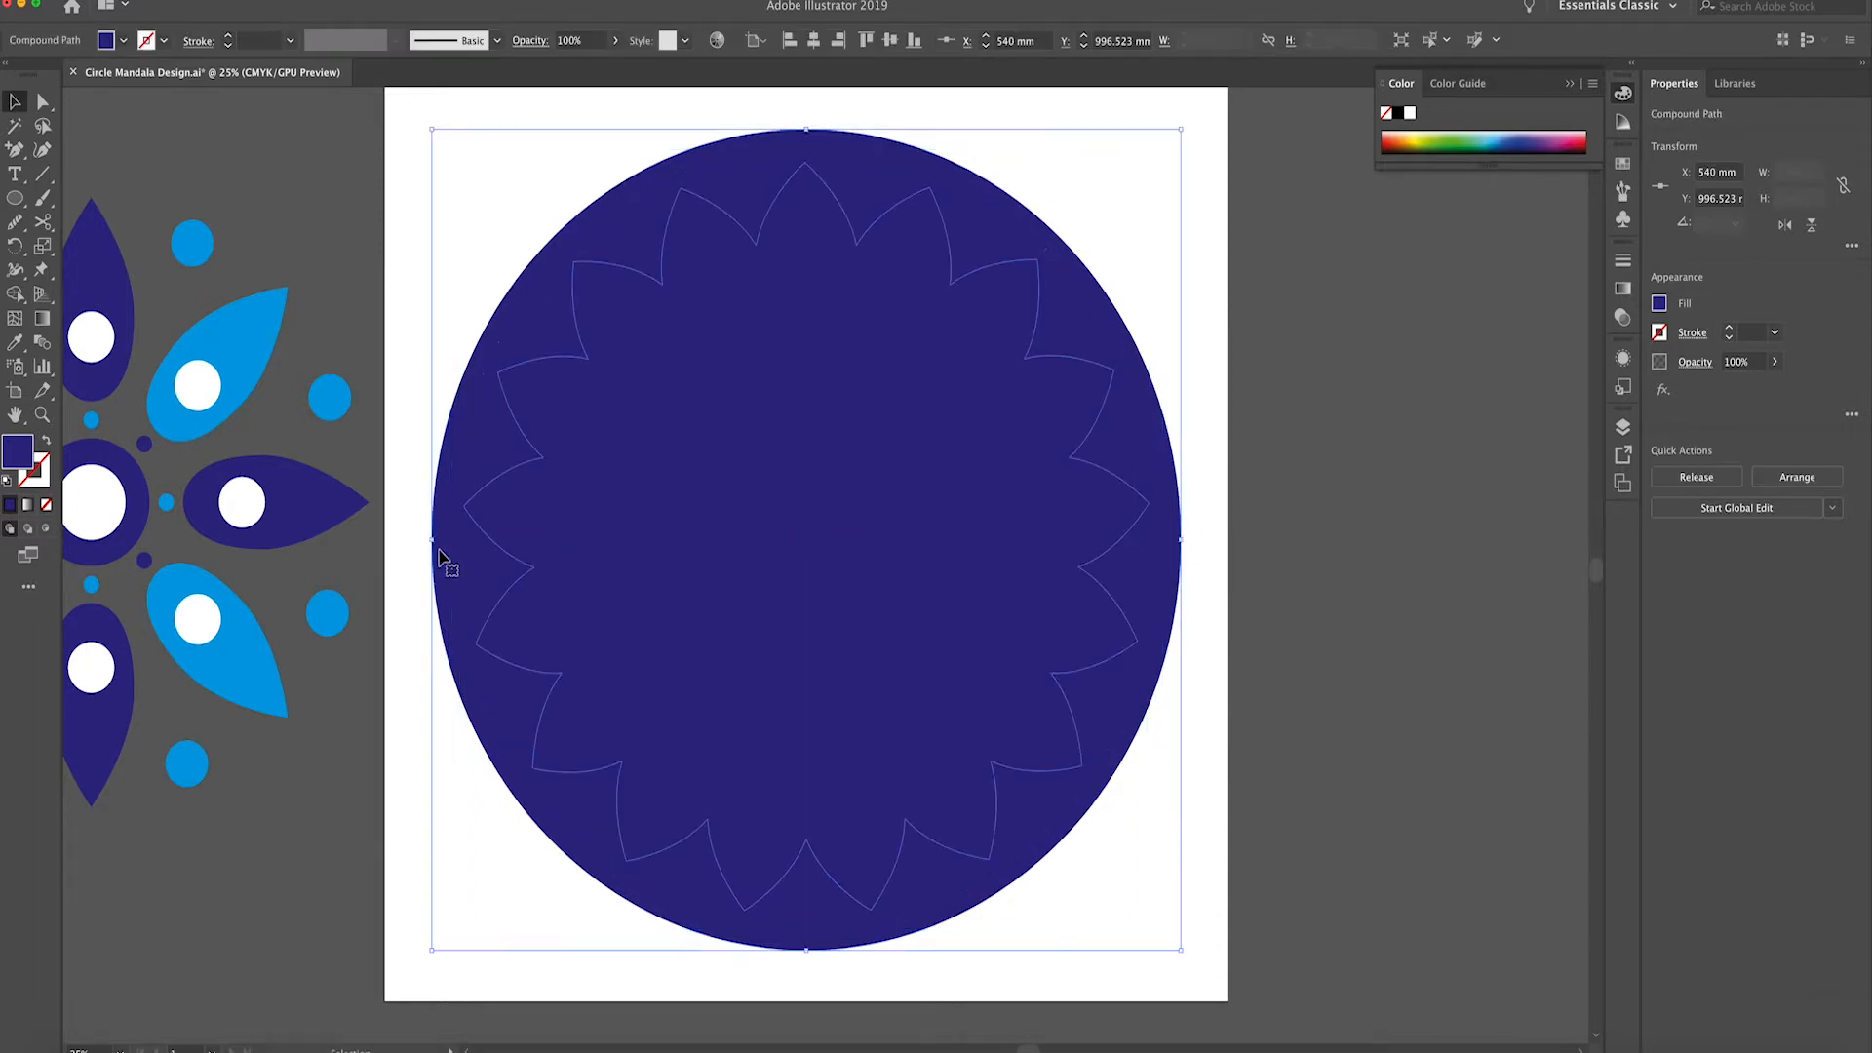
click(962, 401)
click(1114, 337)
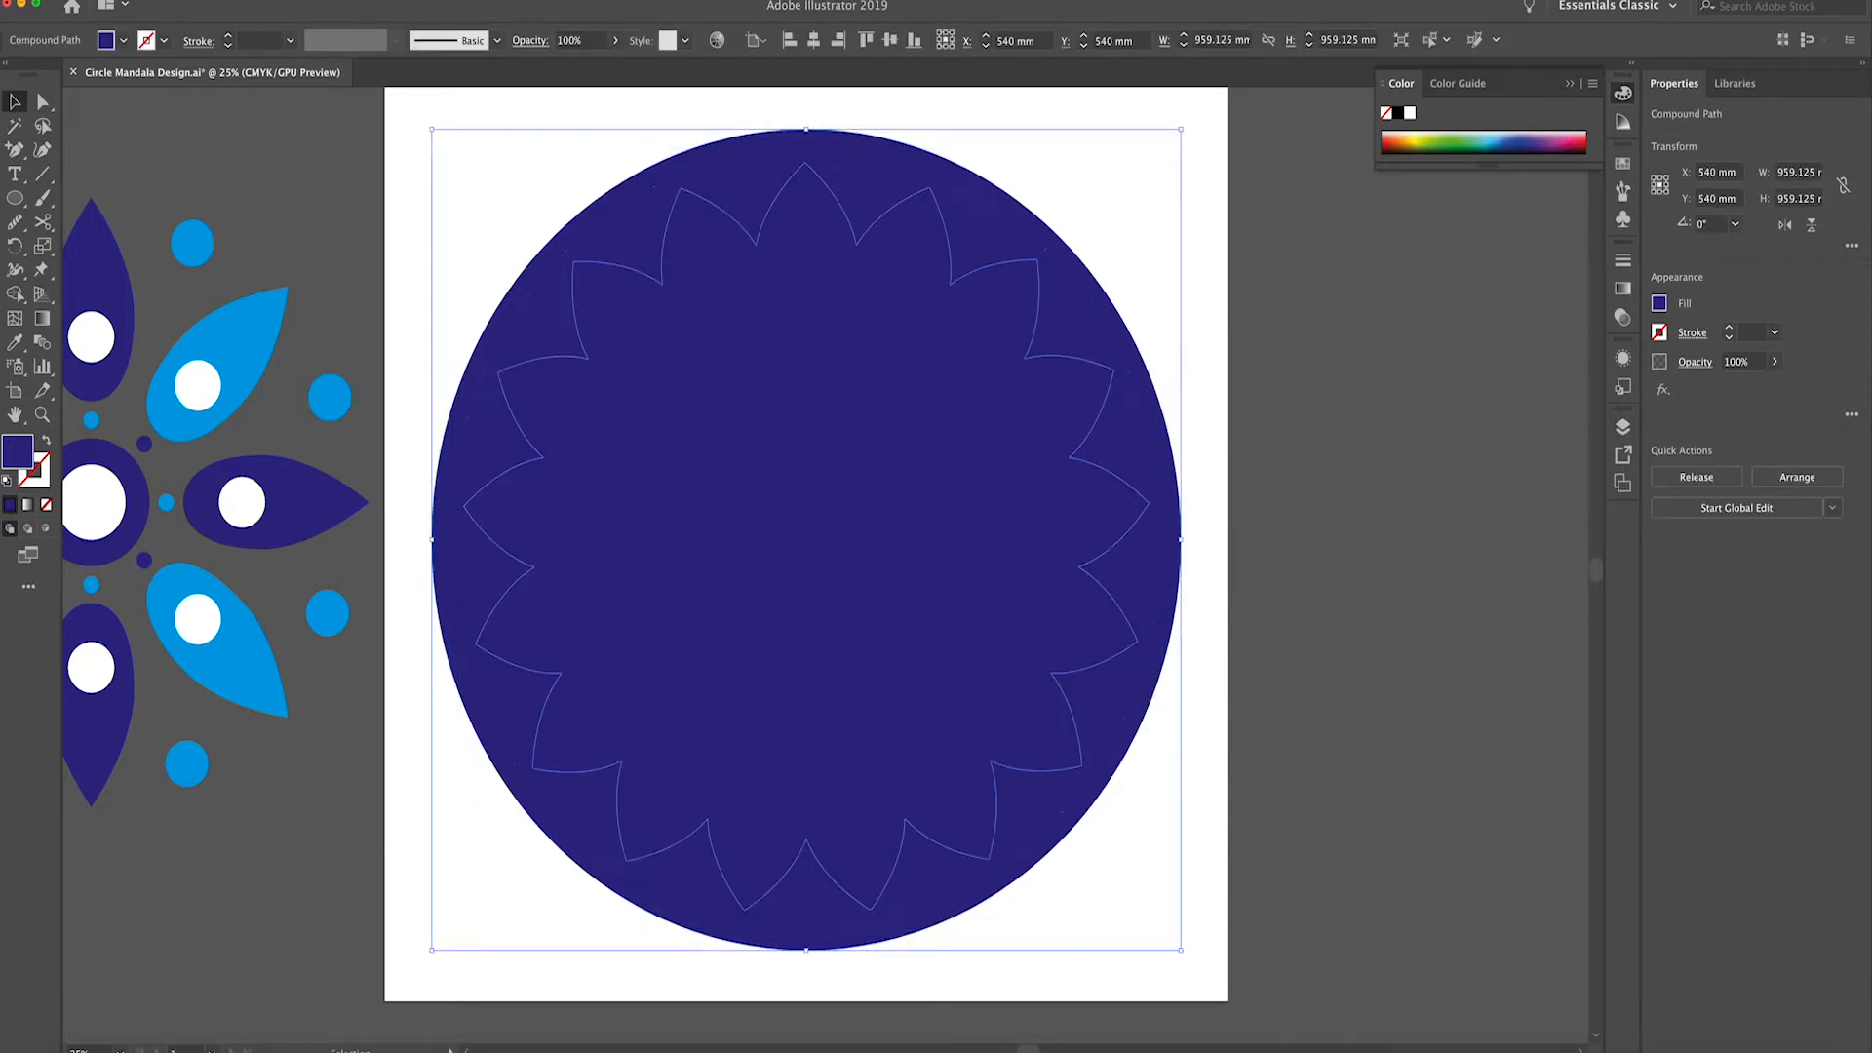
click(382, 0)
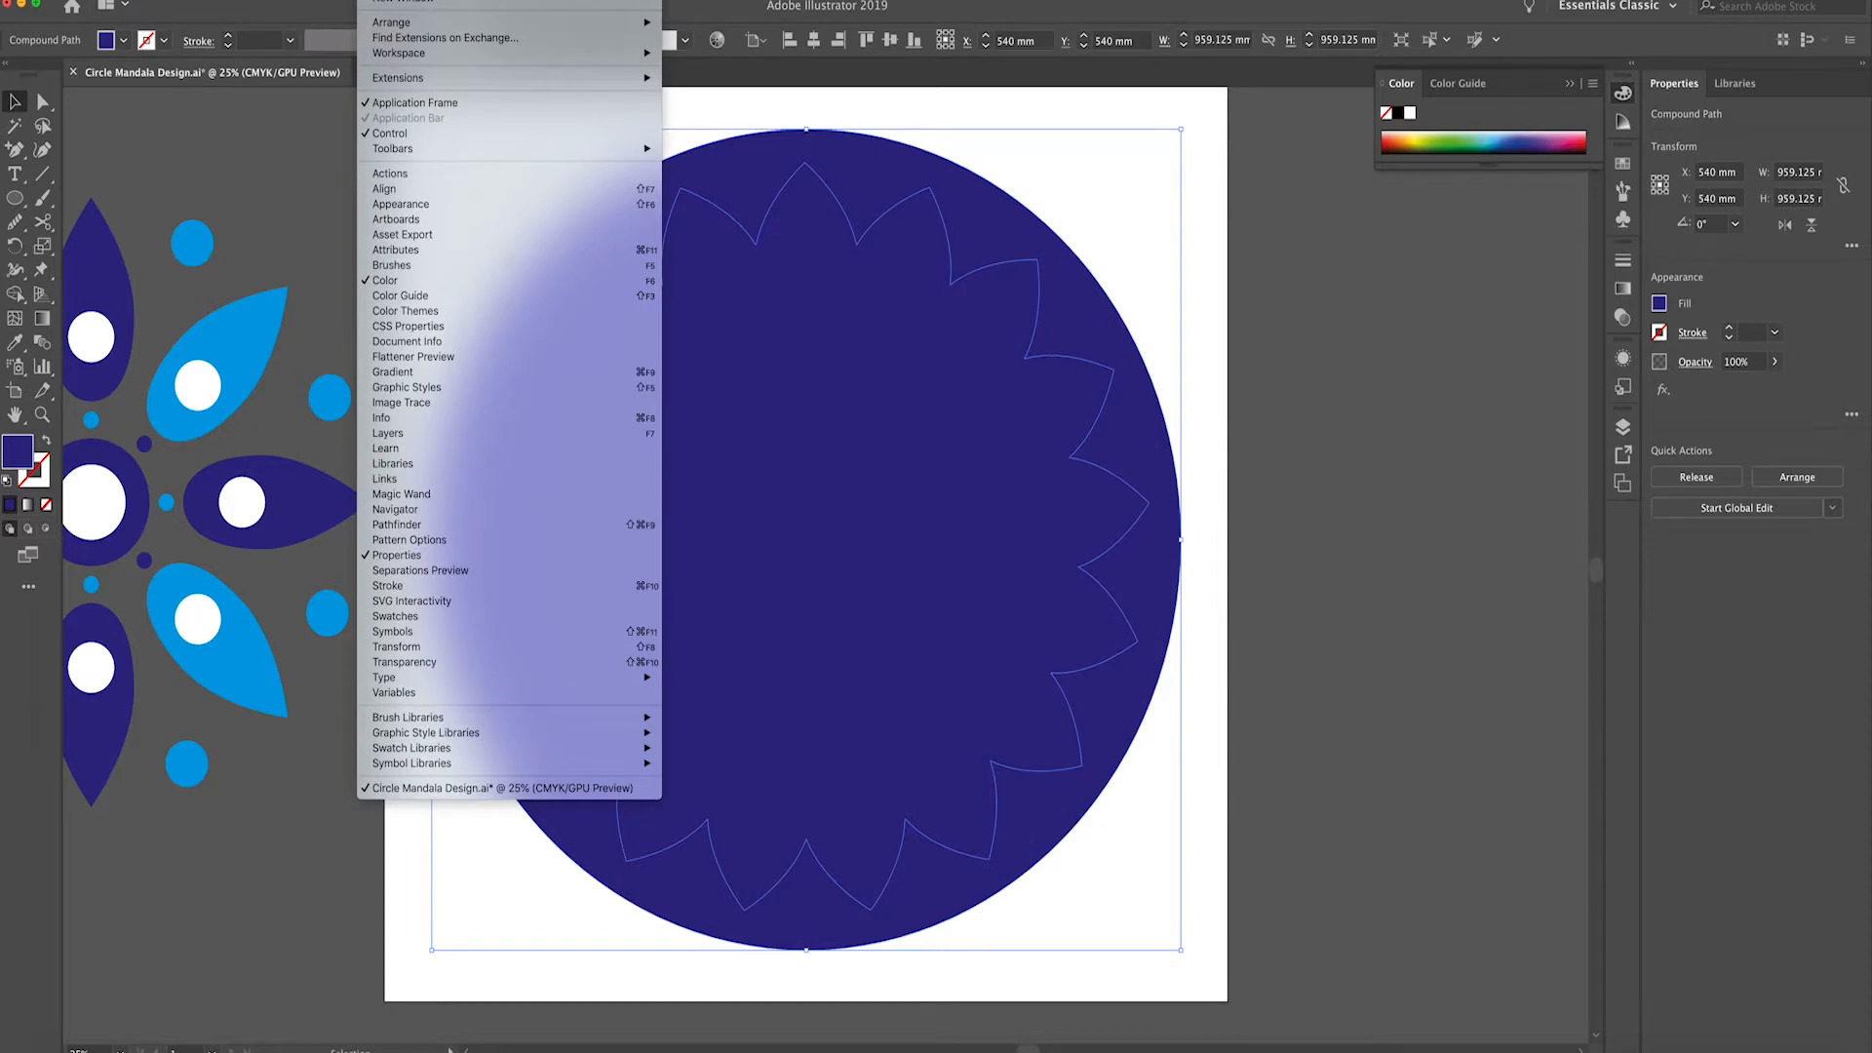
click(416, 529)
click(1133, 575)
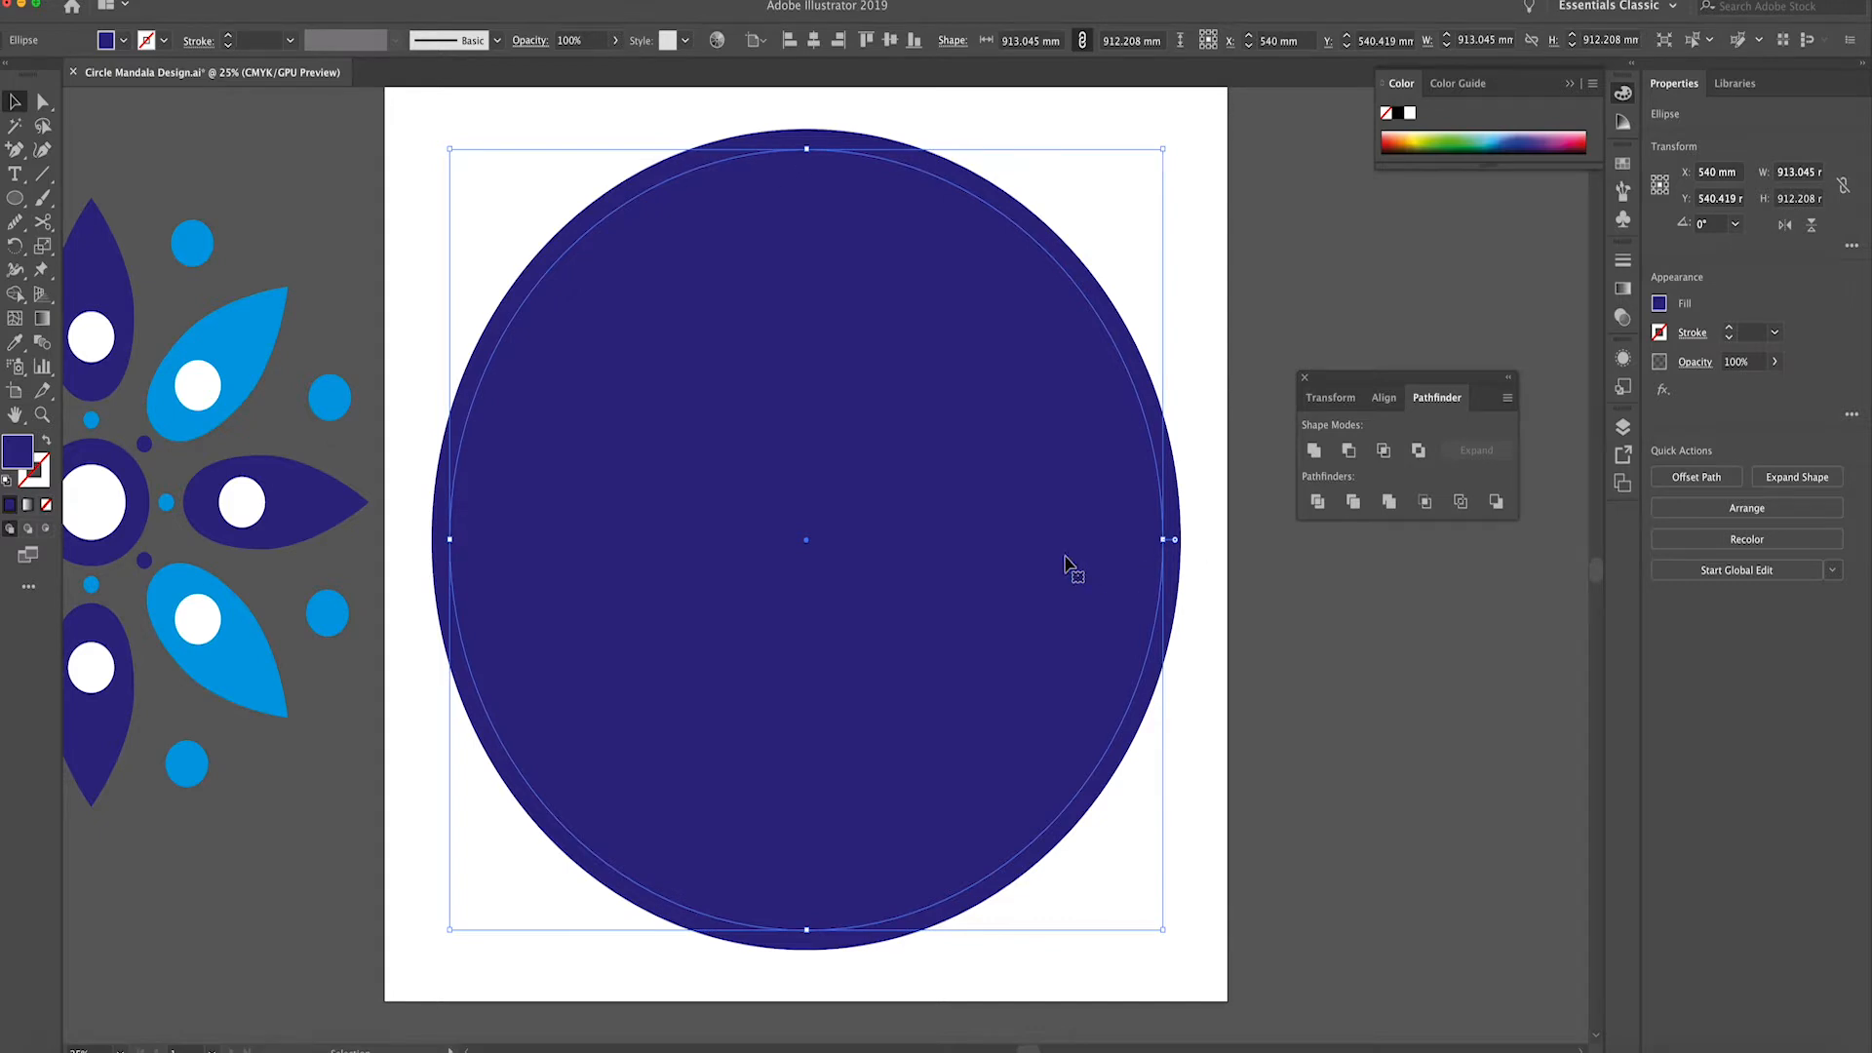
shift+click(1129, 343)
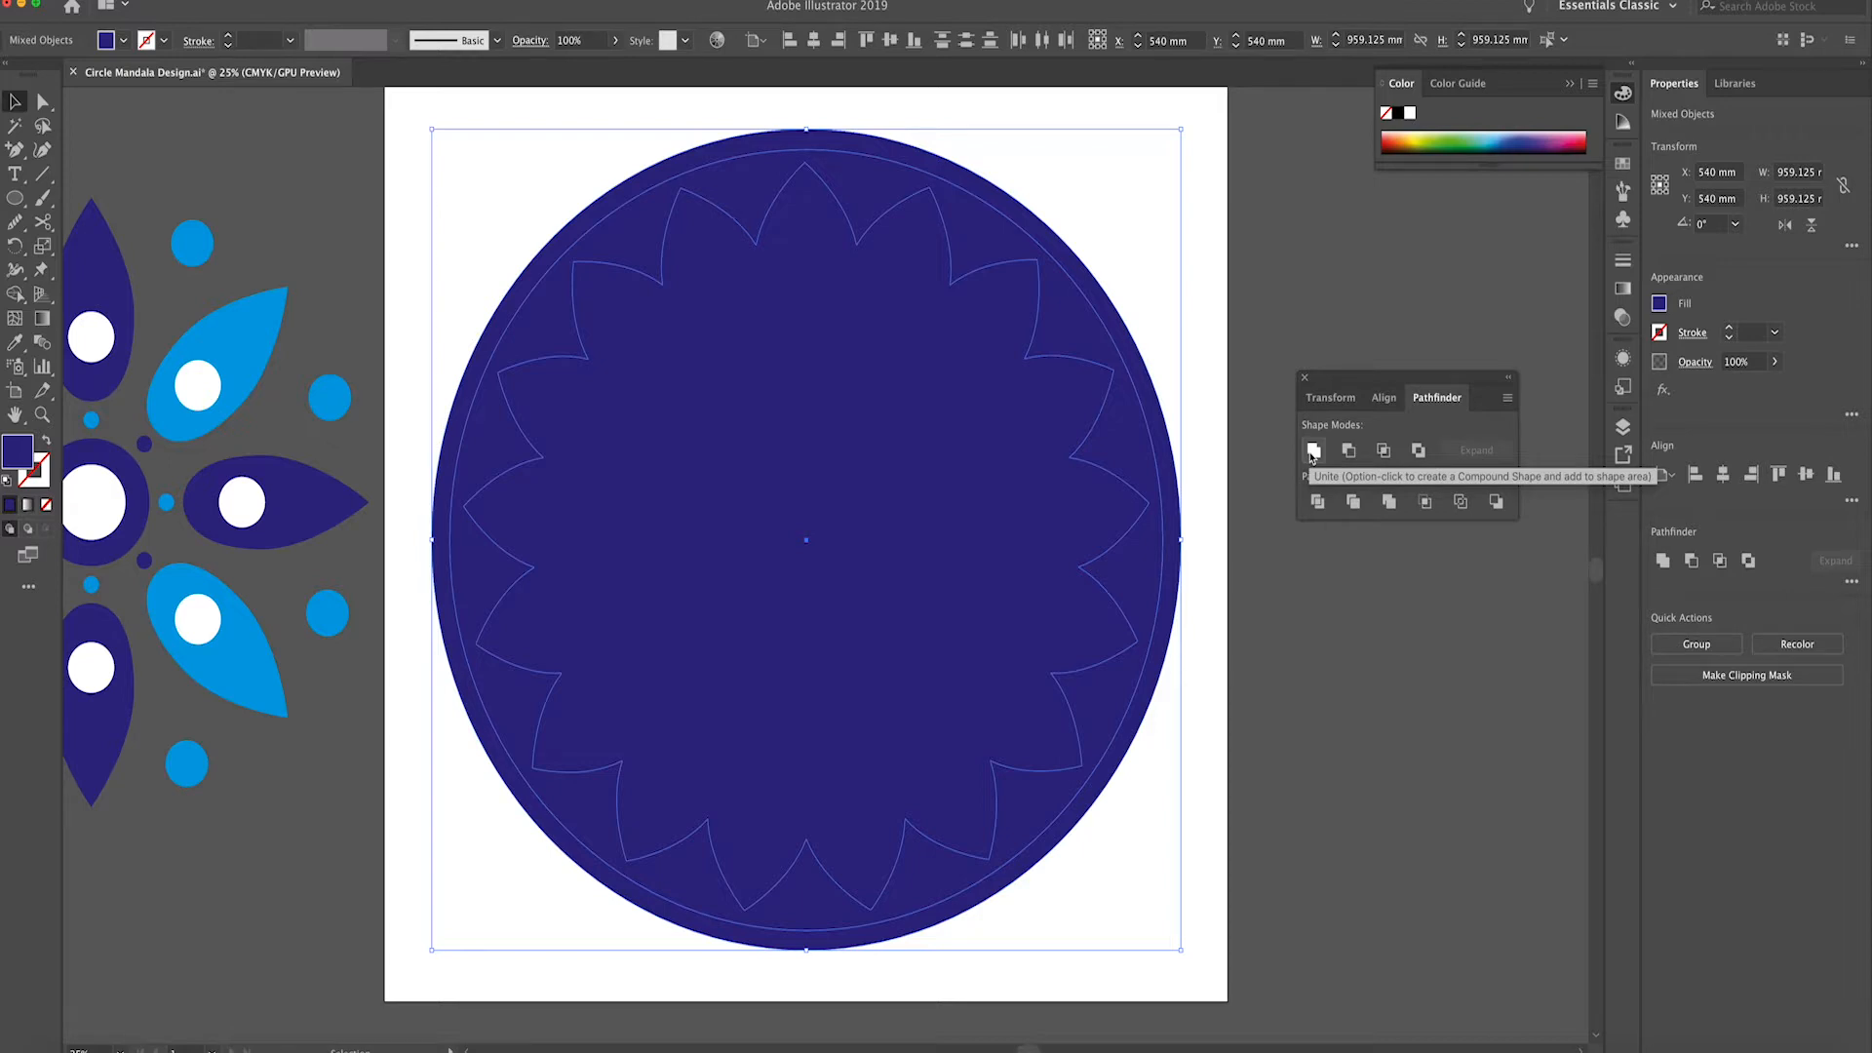
click(1314, 451)
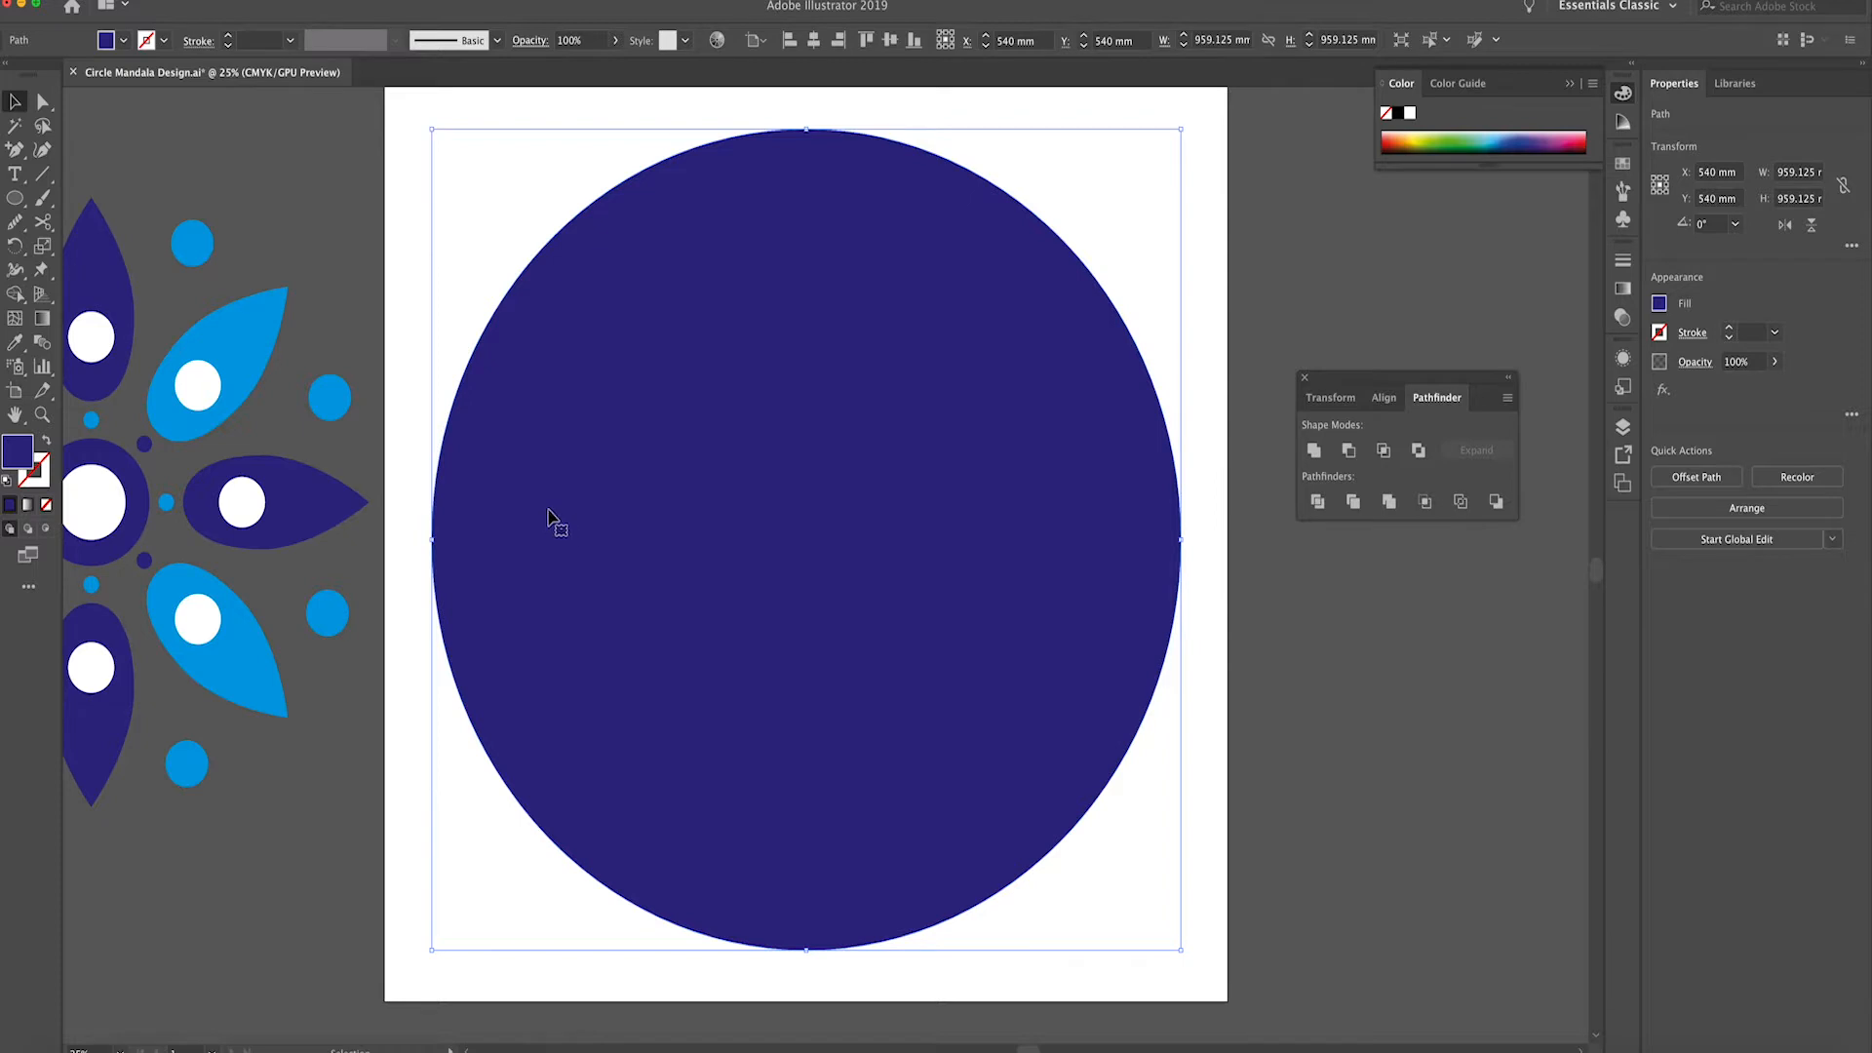
Fill the united circle with white sampled from the flower motif and scale it from its centre to about 576 mm wide
key(i)
click(210, 388)
key(v)
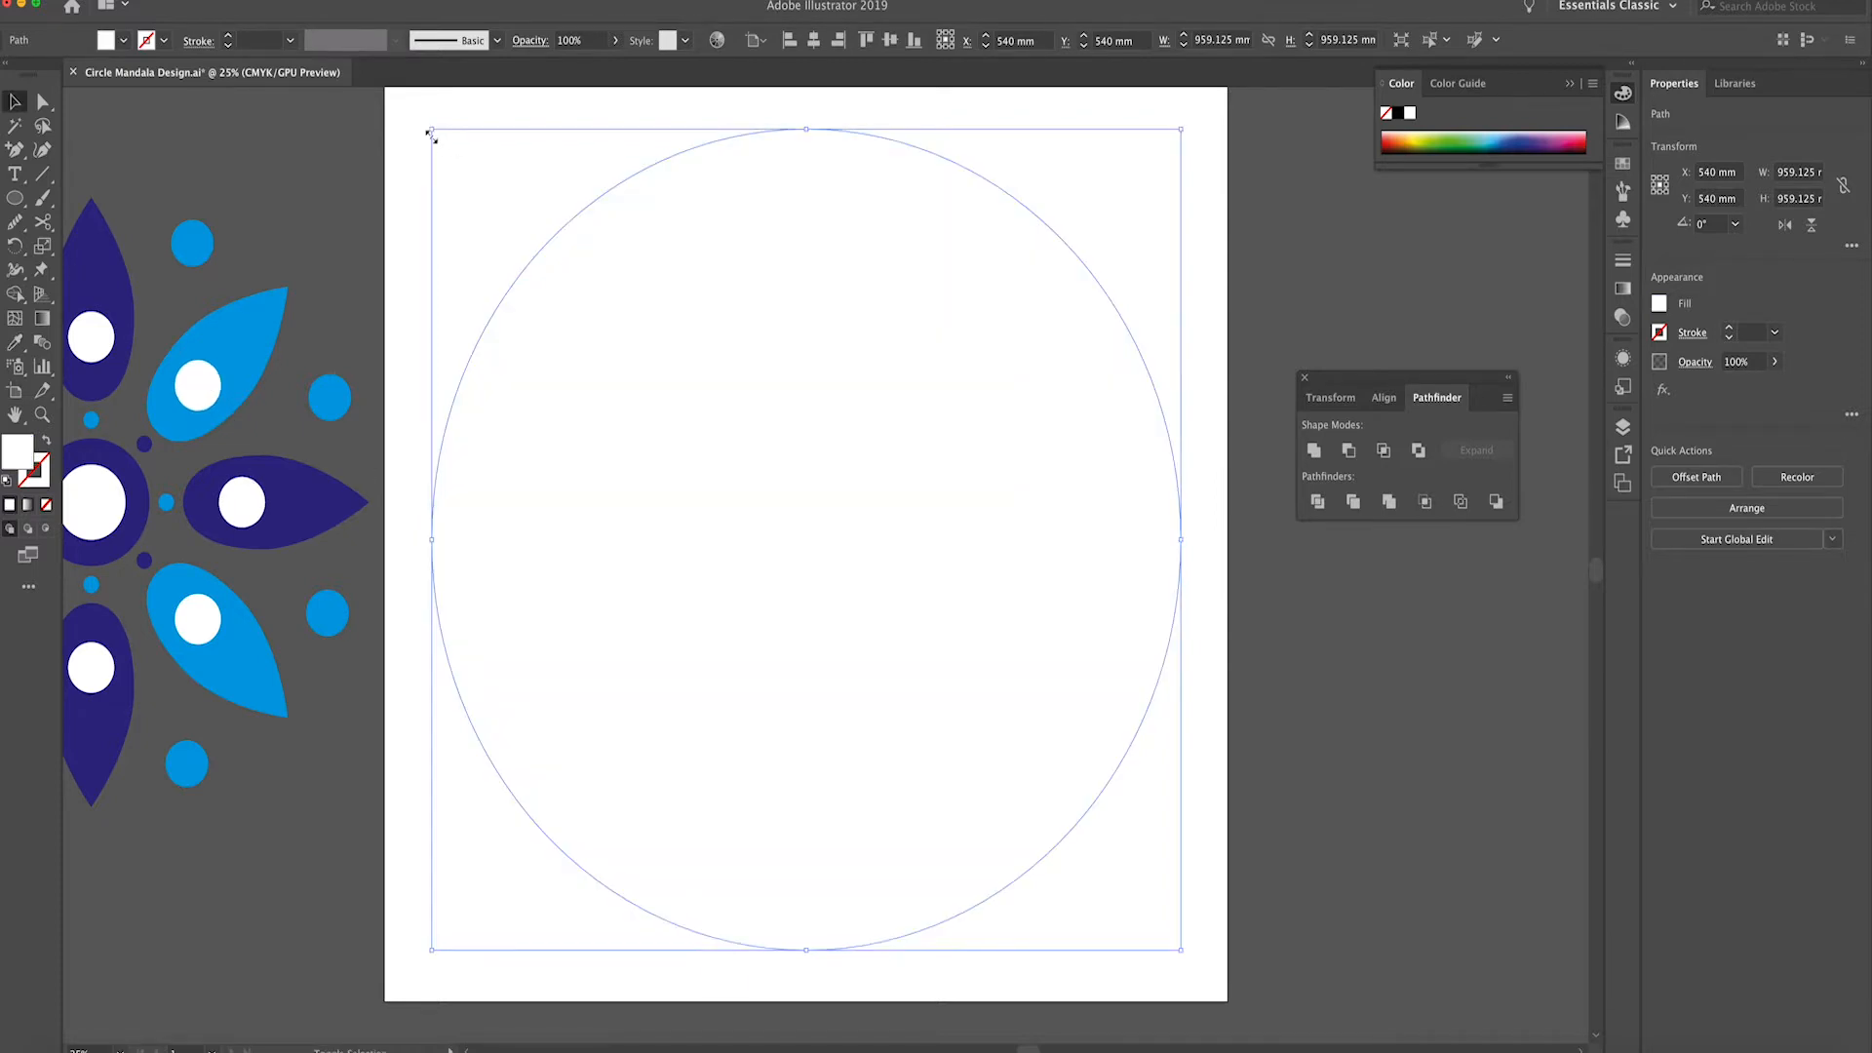
mouse_move(432, 132)
mouse_down()
mouse_move(539, 293)
mouse_move(583, 295)
mouse_move(569, 282)
mouse_up()
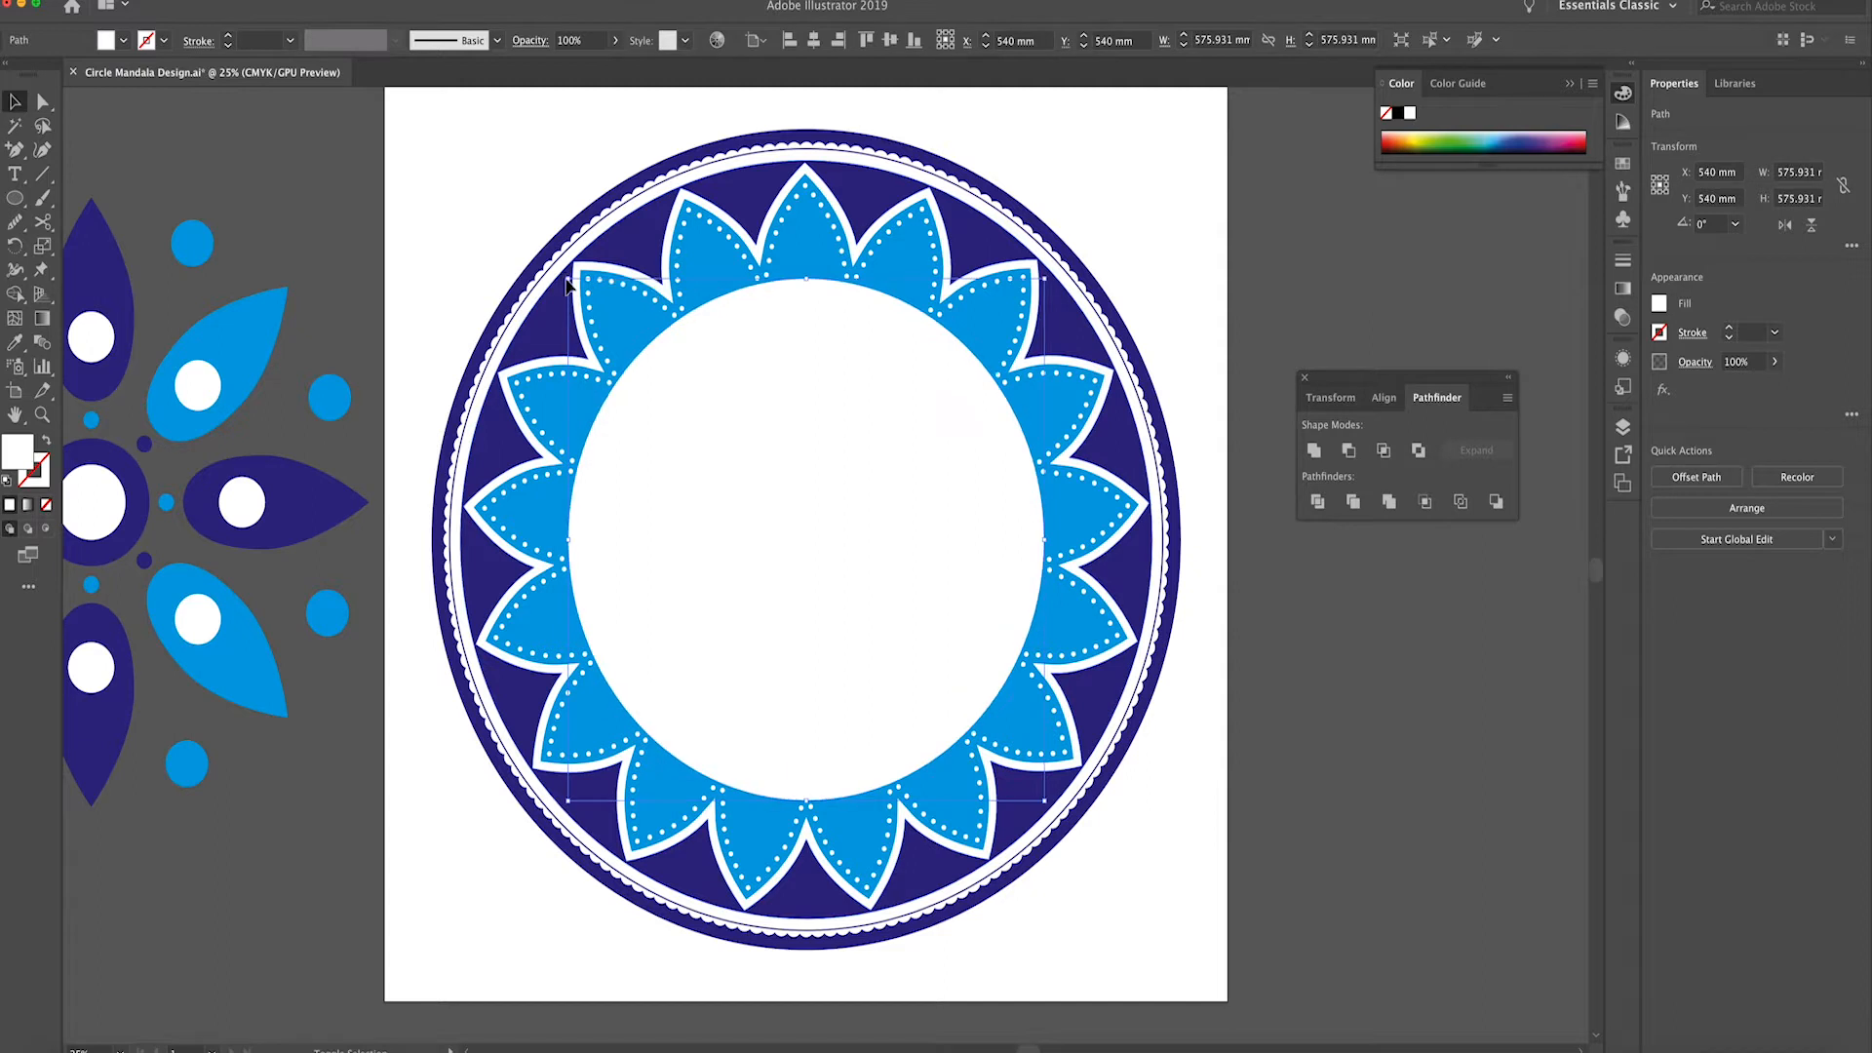
Swap the white circle's fill to a 30 pt stroke and make it dashed with round caps and round joins
click(46, 441)
click(1731, 328)
click(1730, 329)
click(1687, 338)
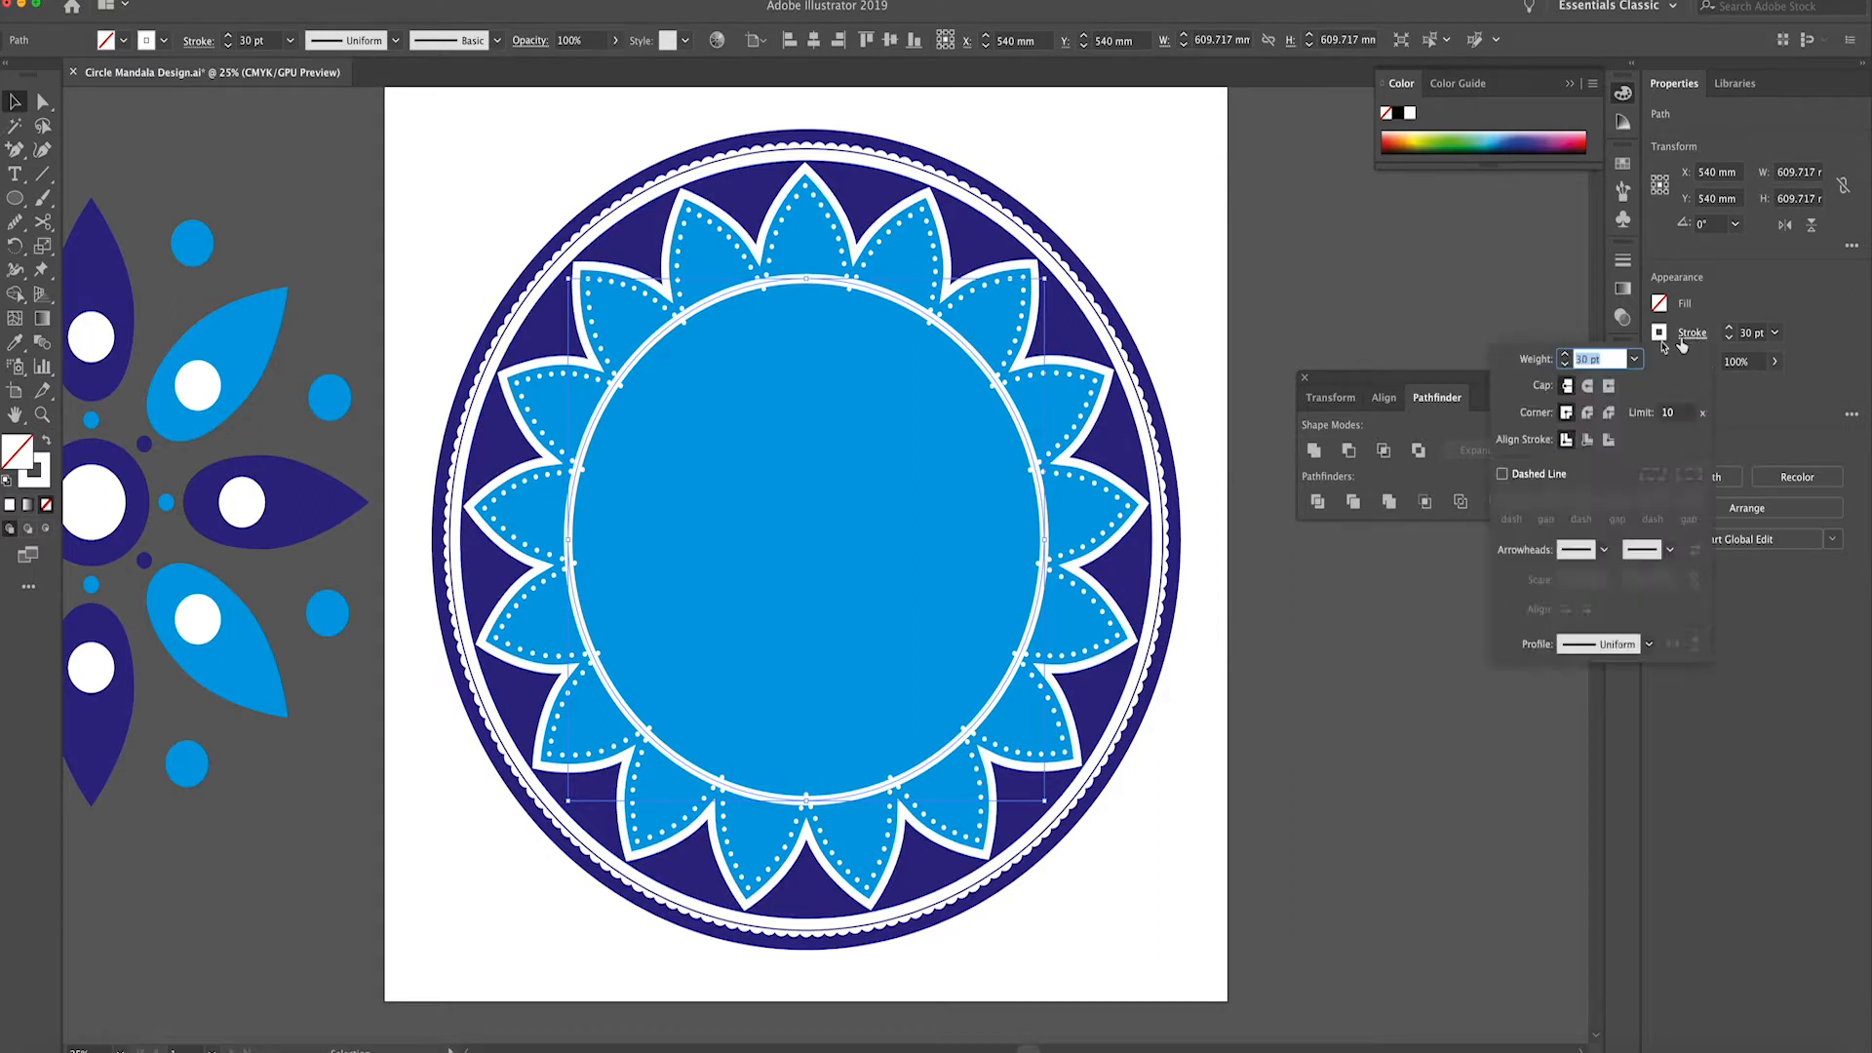
click(1588, 386)
click(1587, 413)
click(1502, 474)
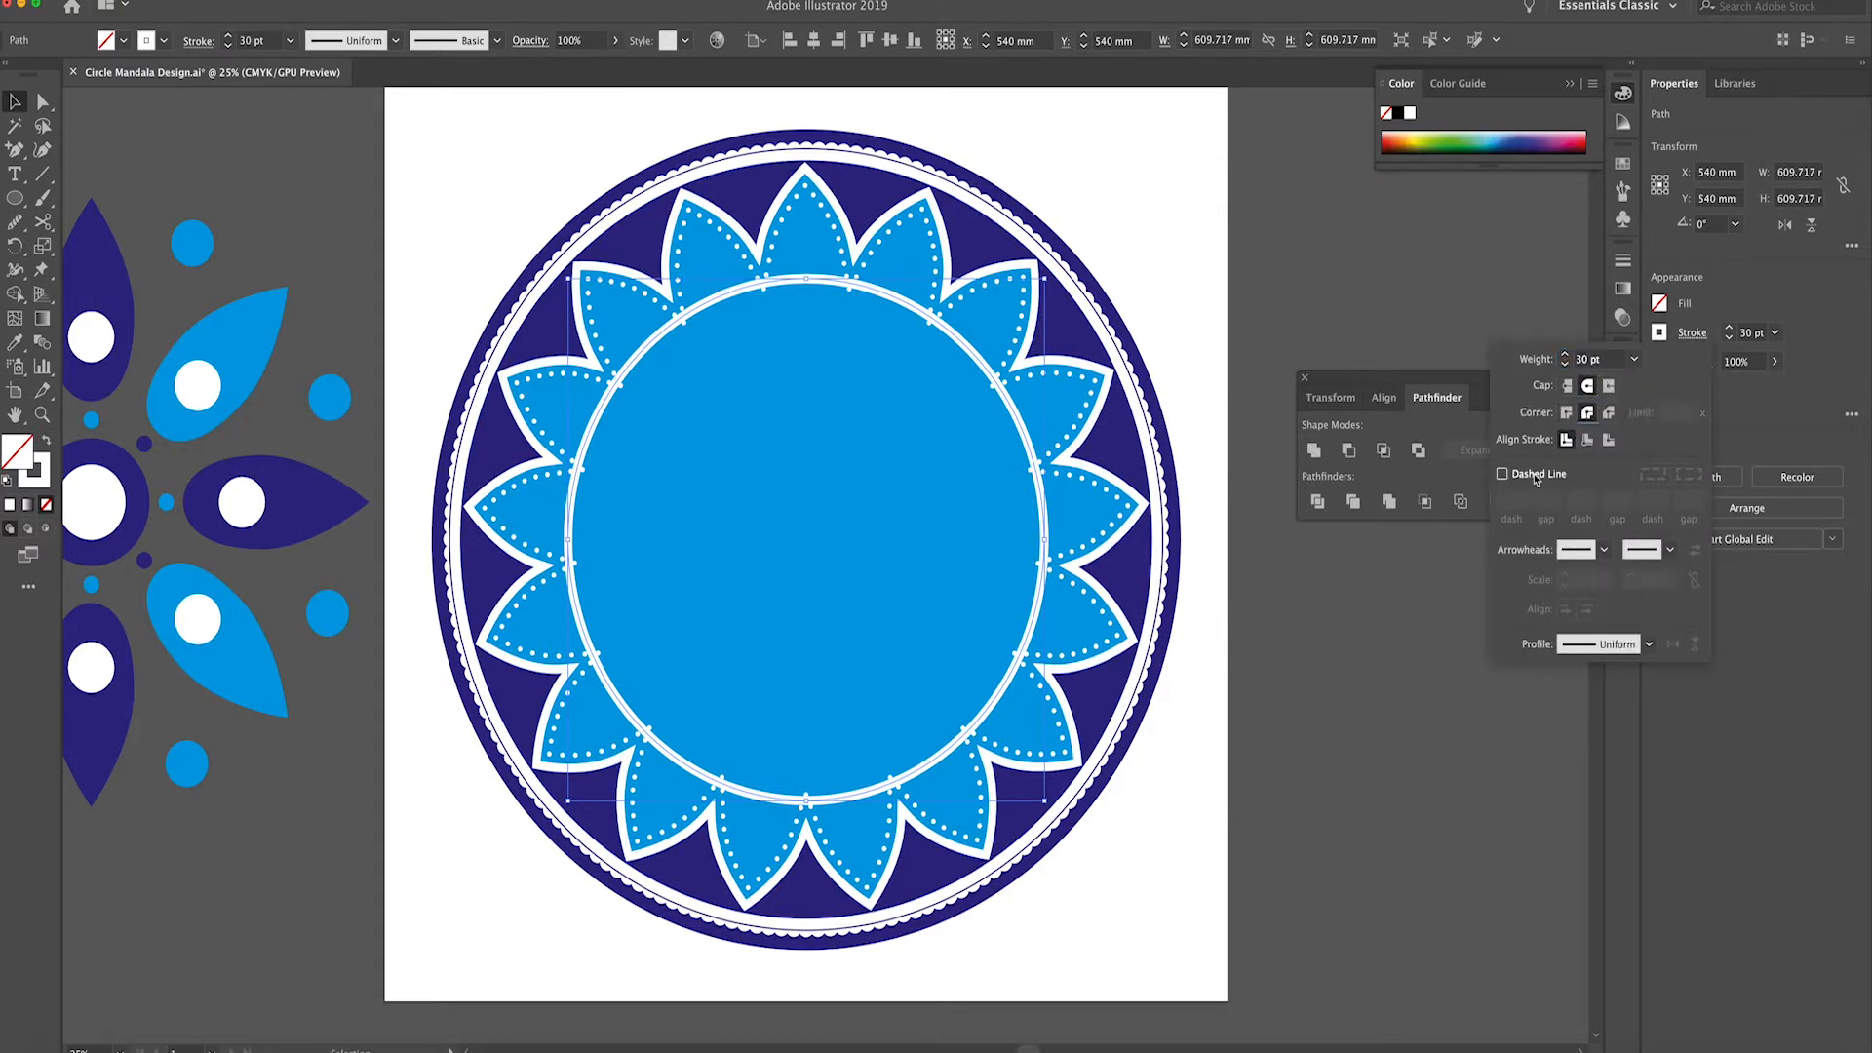
Adjust the white circle's dotted stroke to a 55 pt weight and a 46 pt gap for a scalloped edge
click(1546, 502)
key(Down)
key(Down)
key(Down)
key(Down)
key(Down)
key(Down)
key(Down)
key(Down)
key(Down)
key(Down)
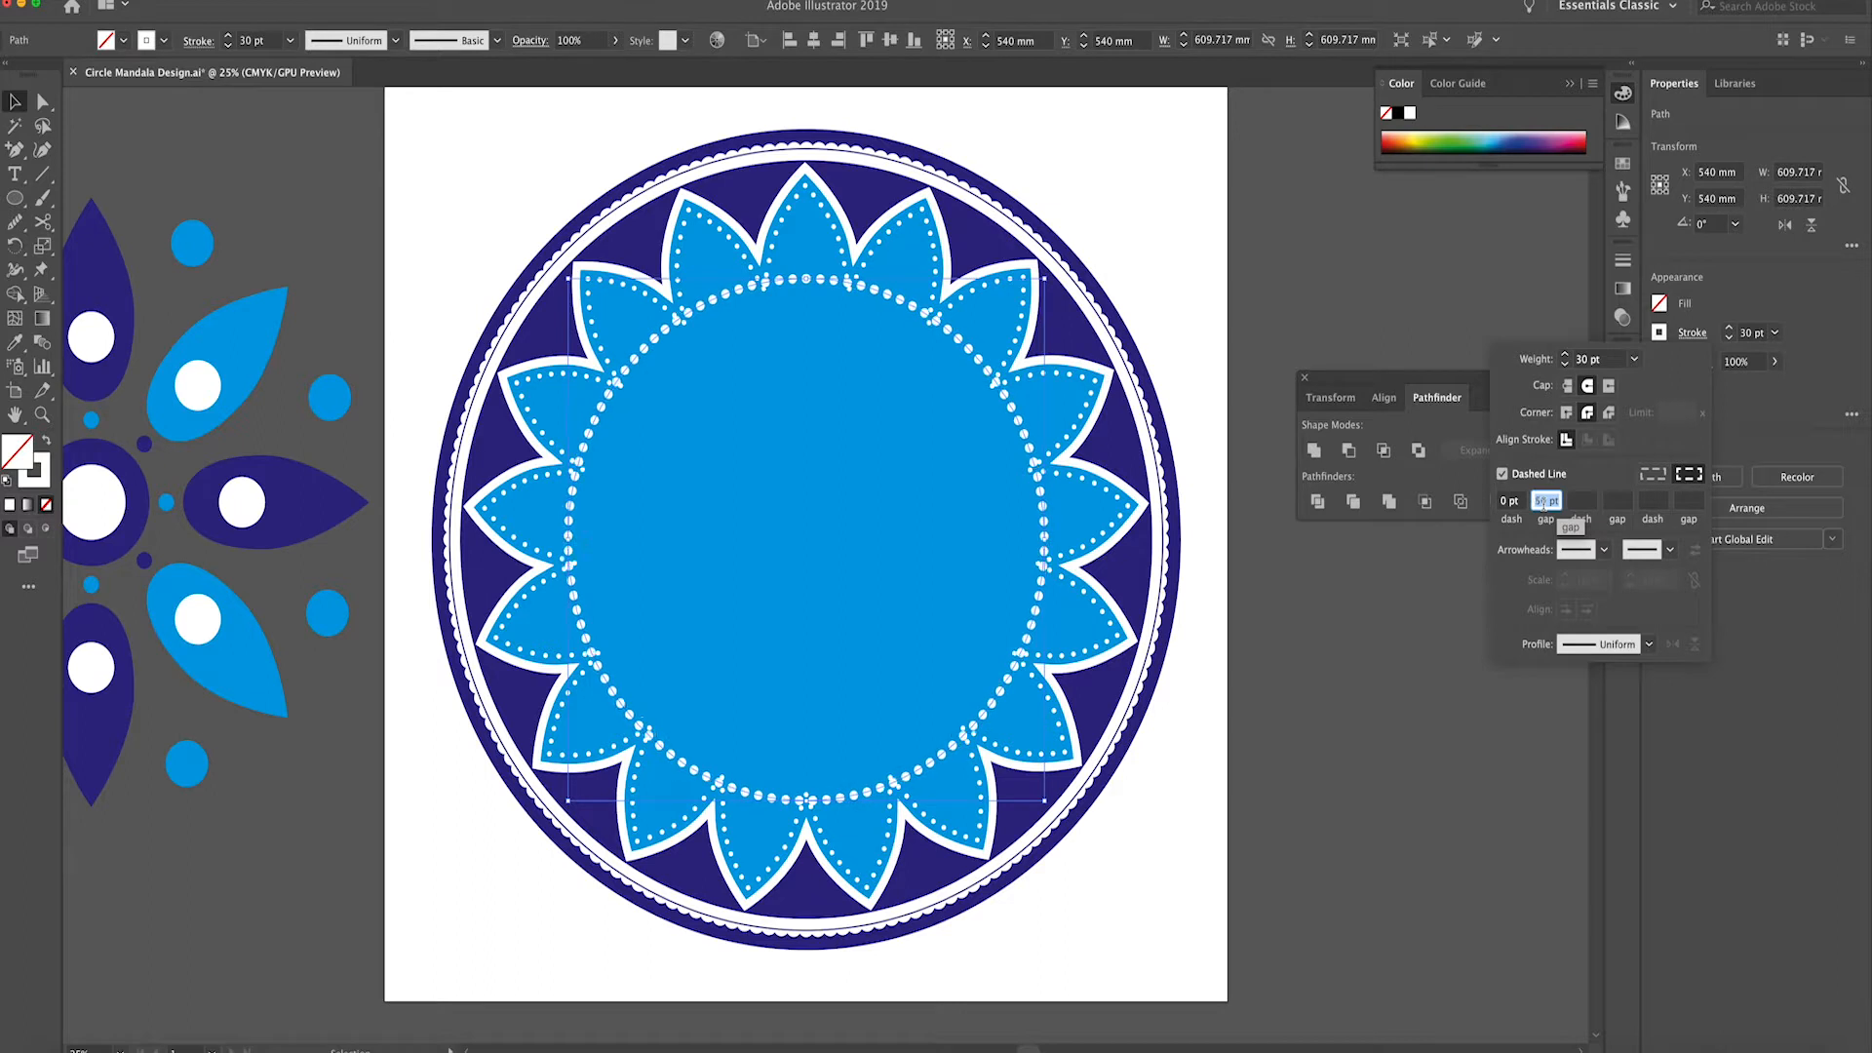
click(1565, 355)
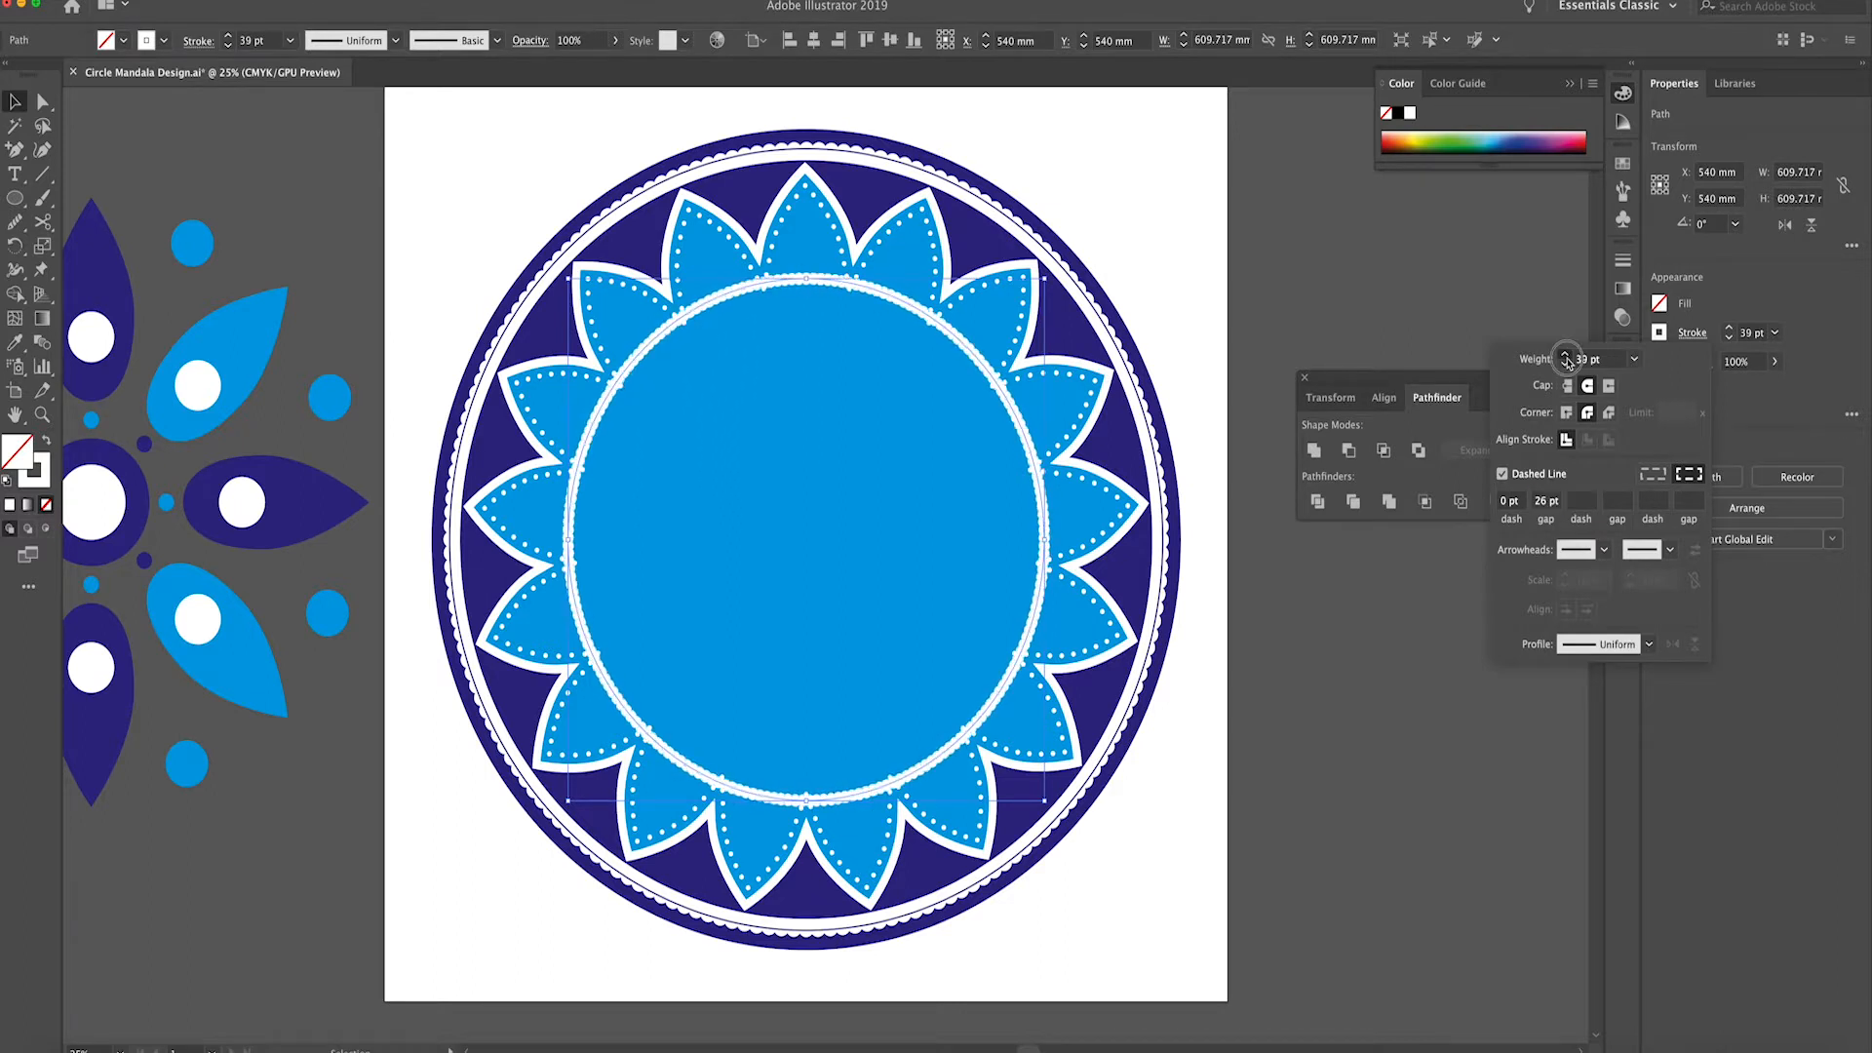
click(1544, 501)
key(shift+Up)
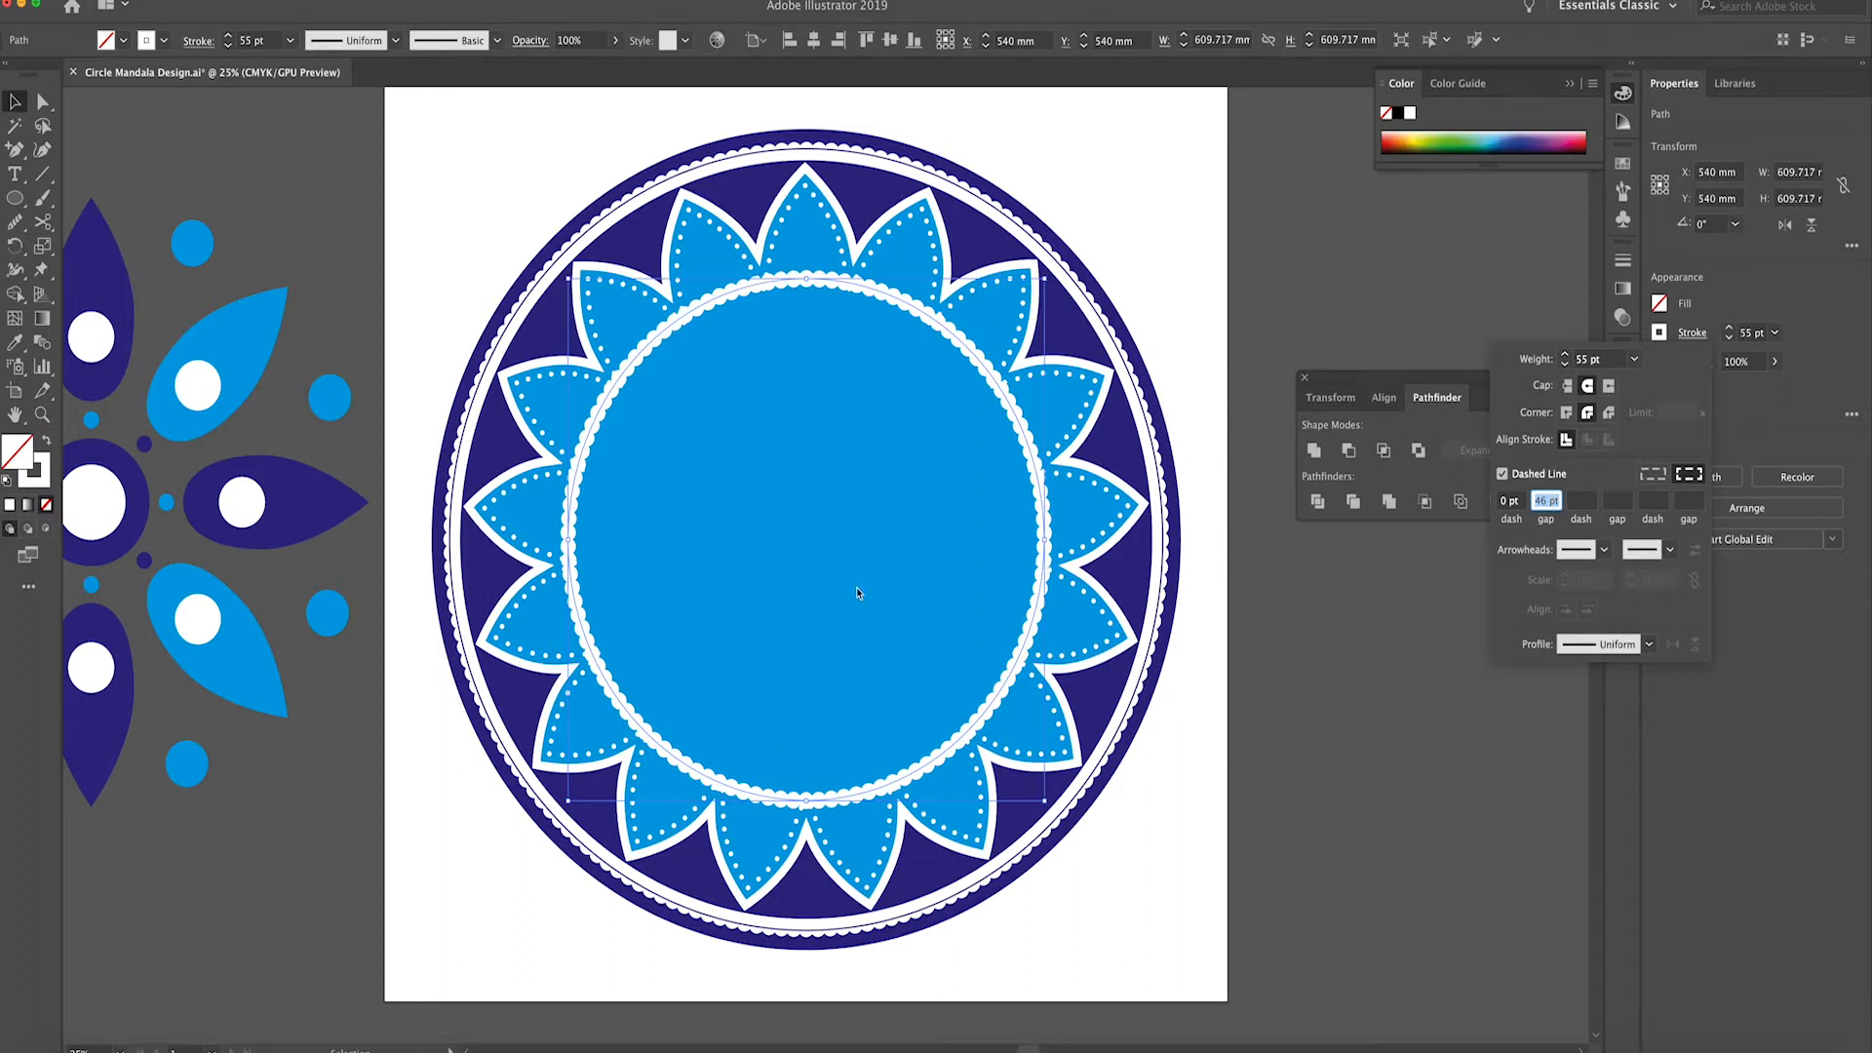
click(1738, 422)
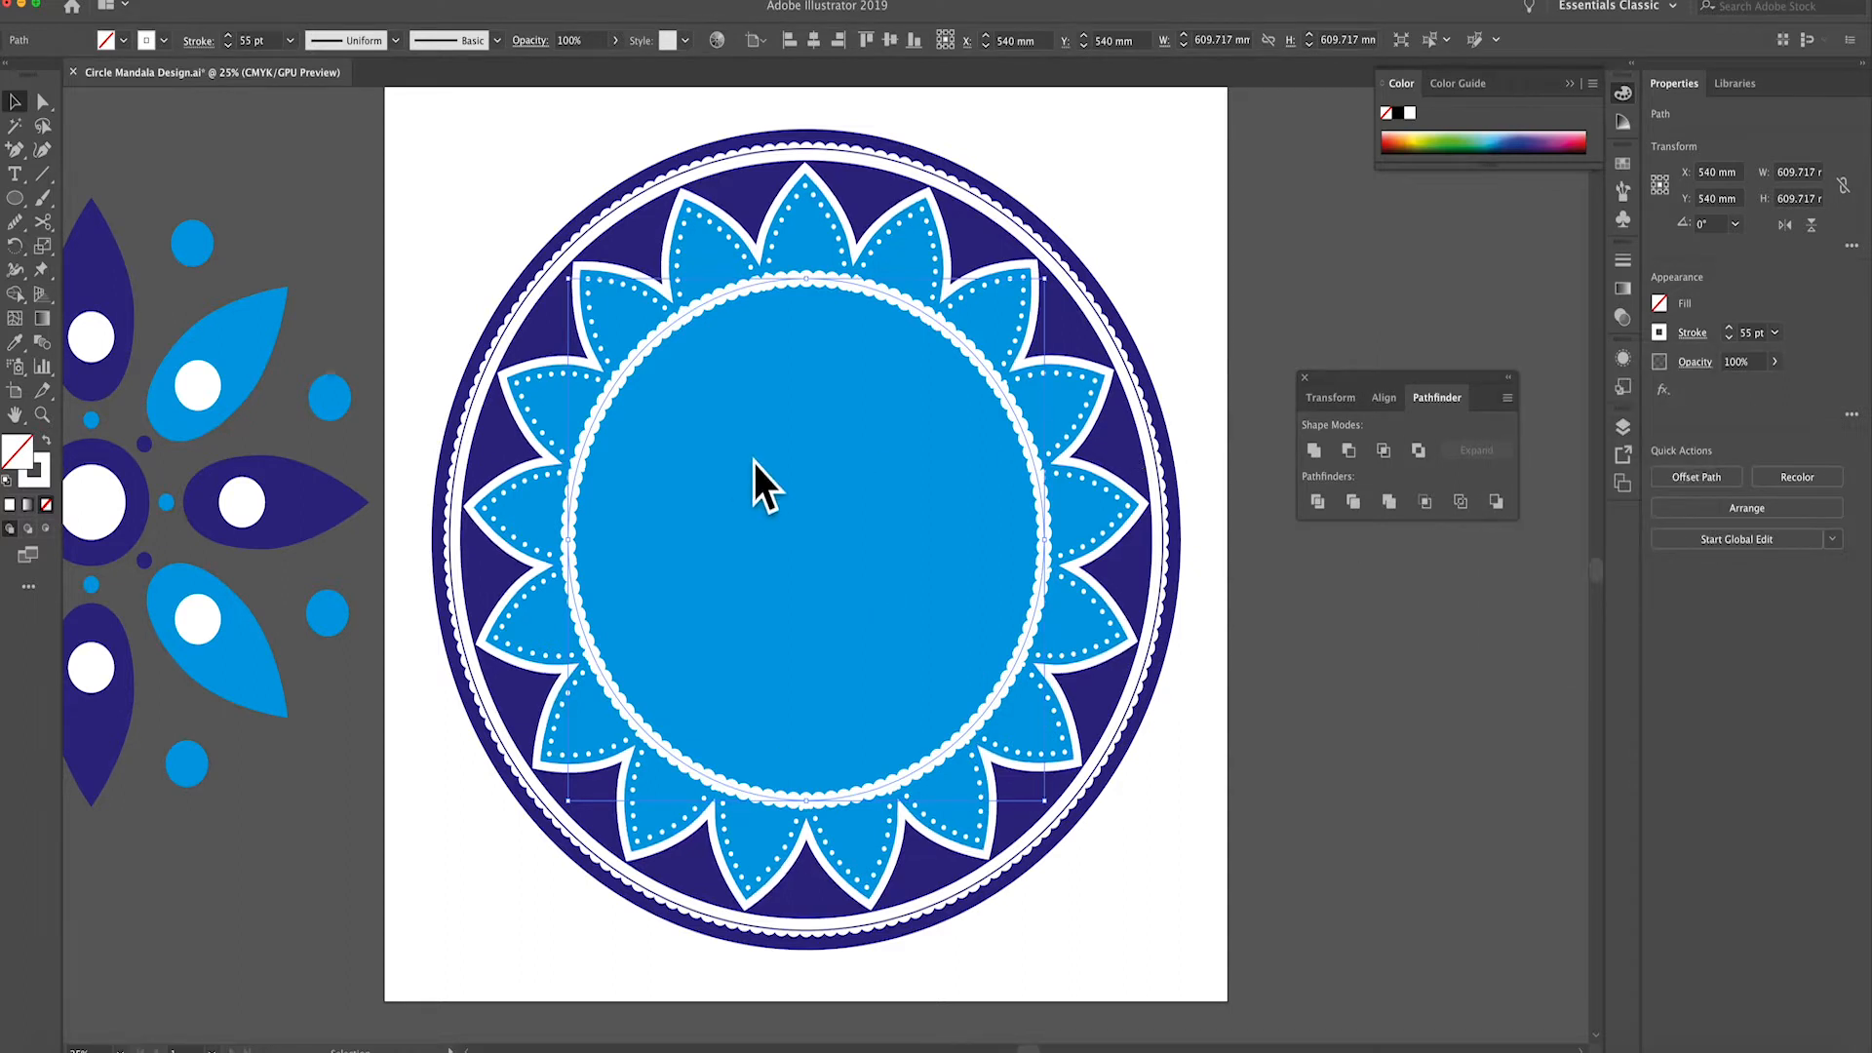
Expand the appearance and stroke of the dotted white ring around the central circle into filled shapes
click(173, 1)
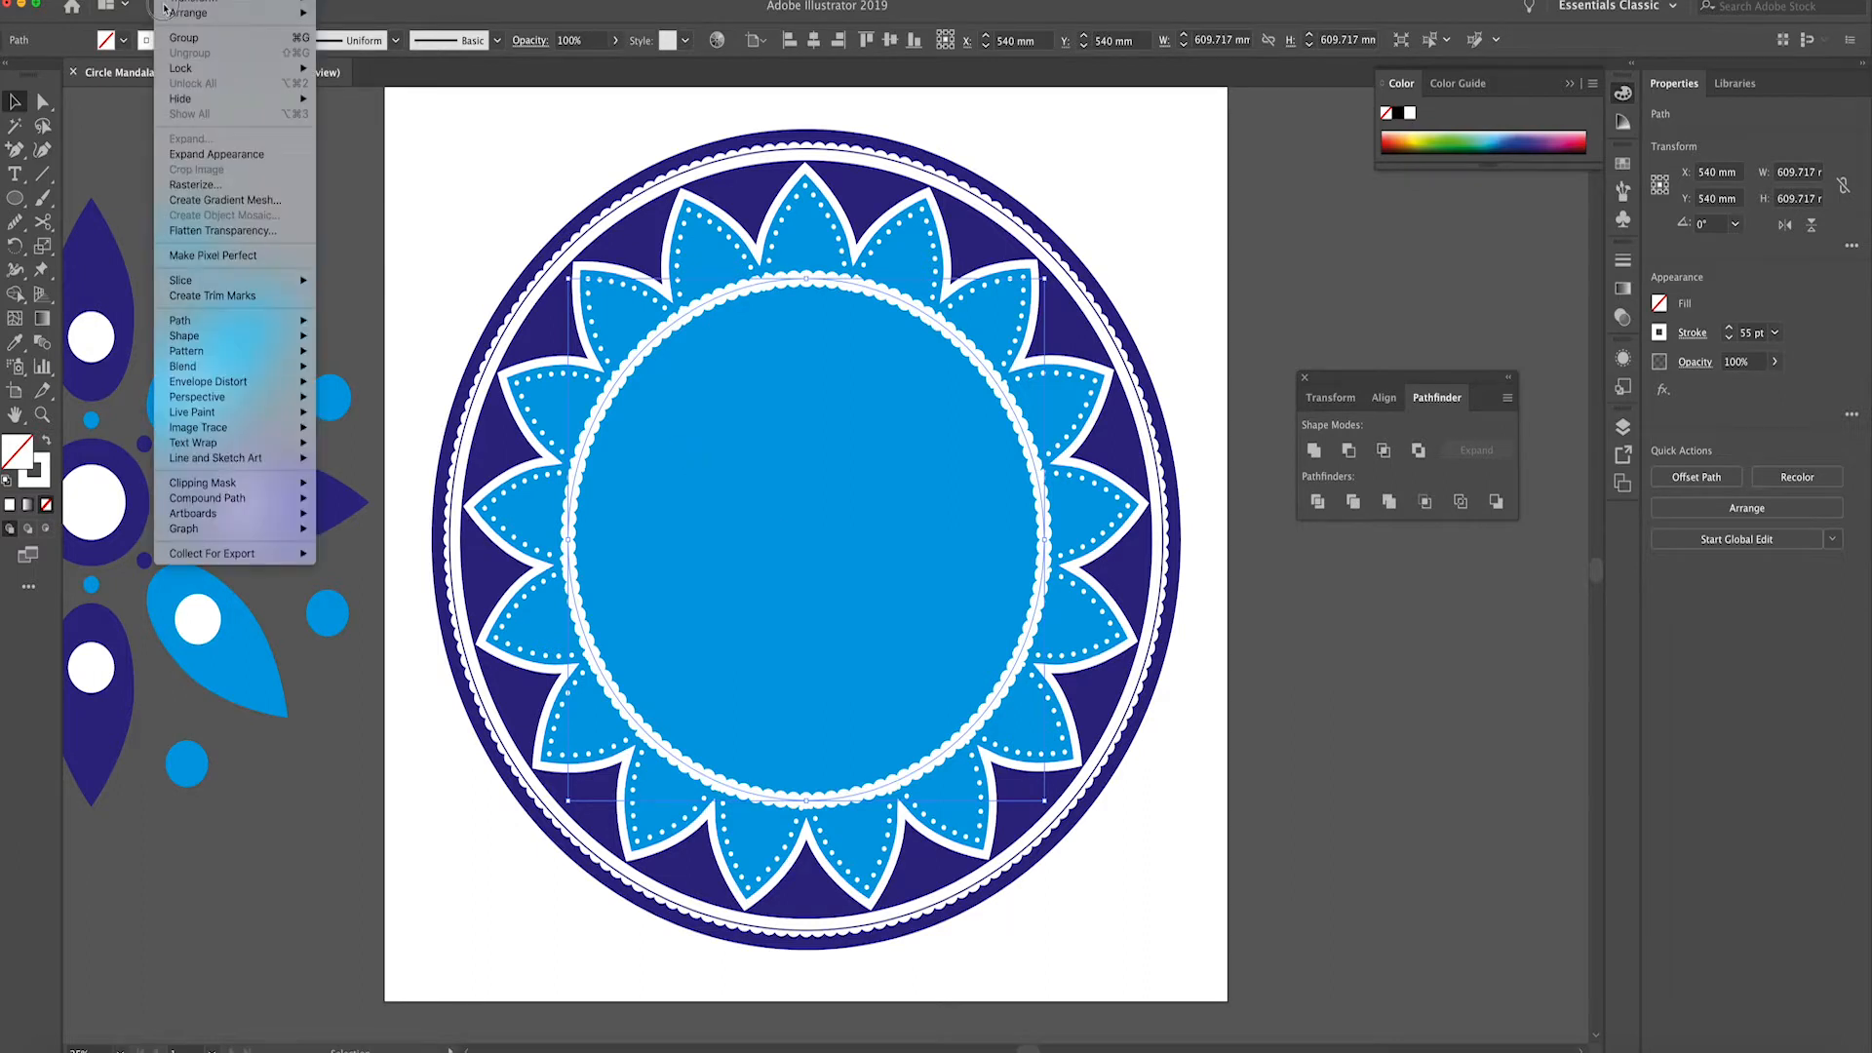
click(191, 155)
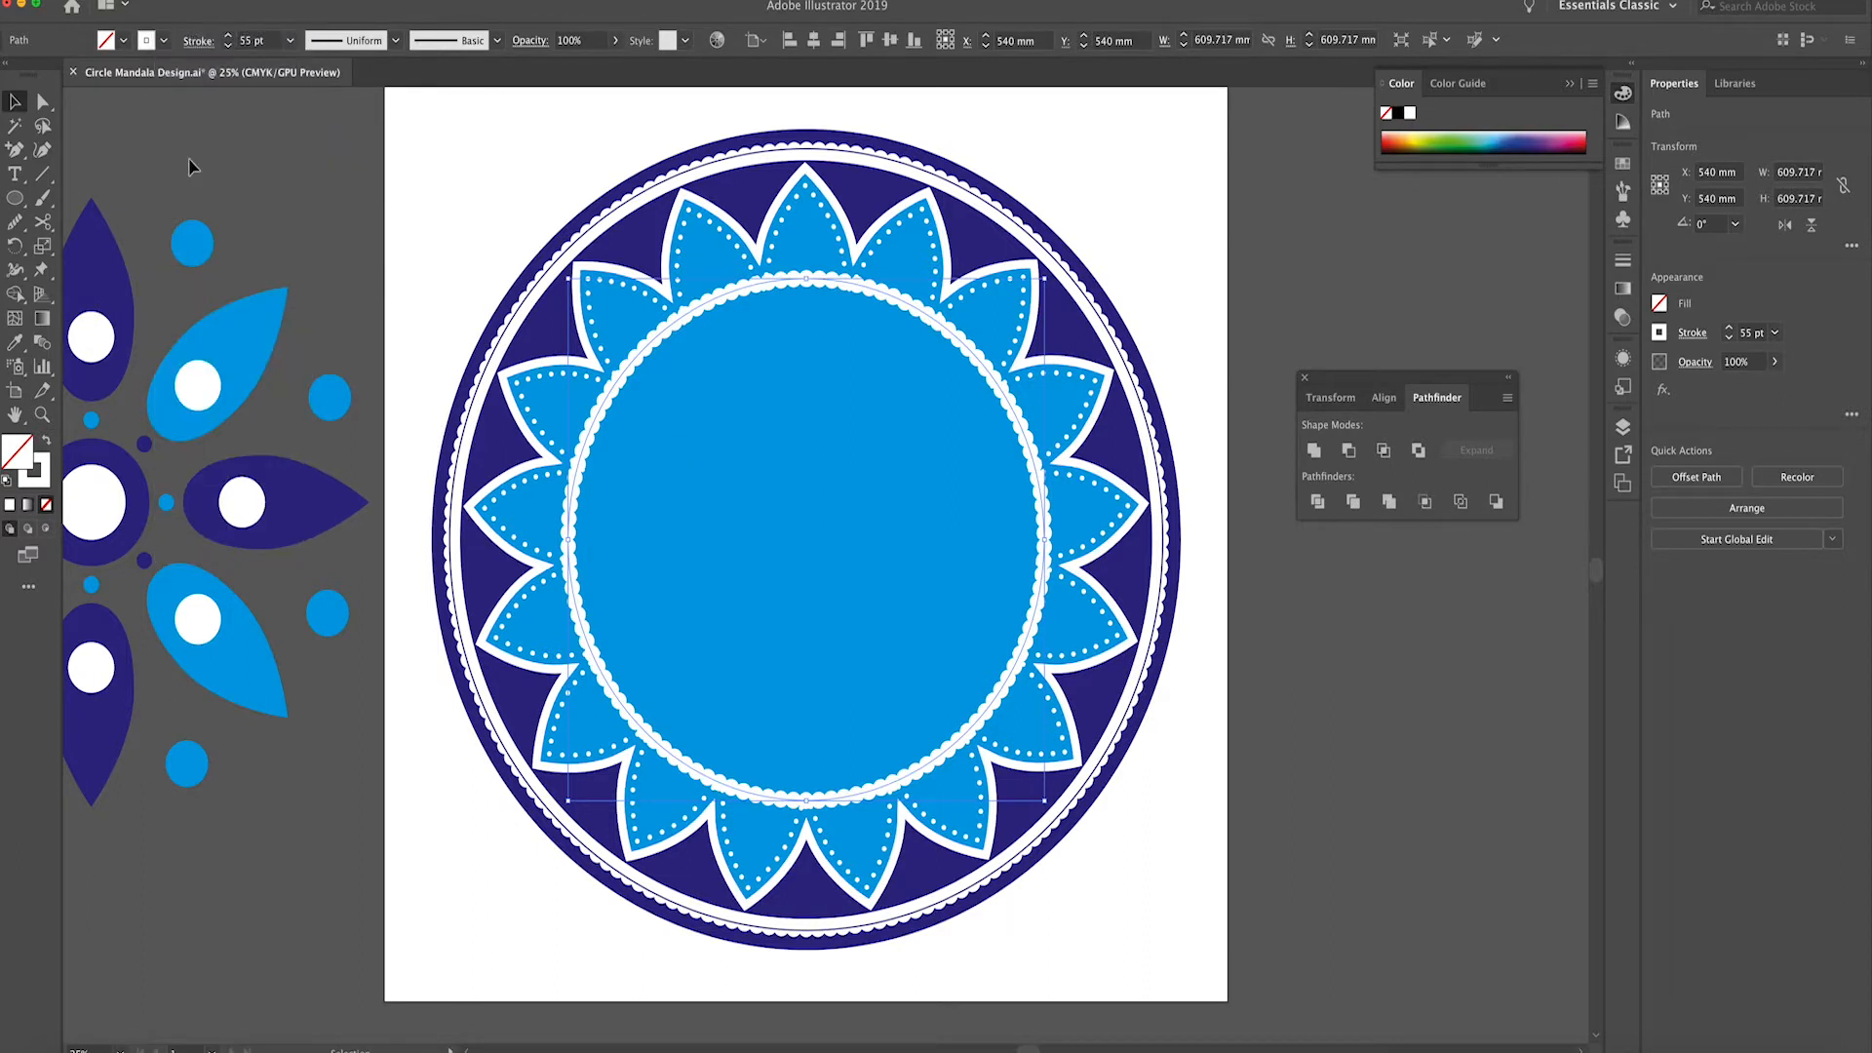
click(174, 1)
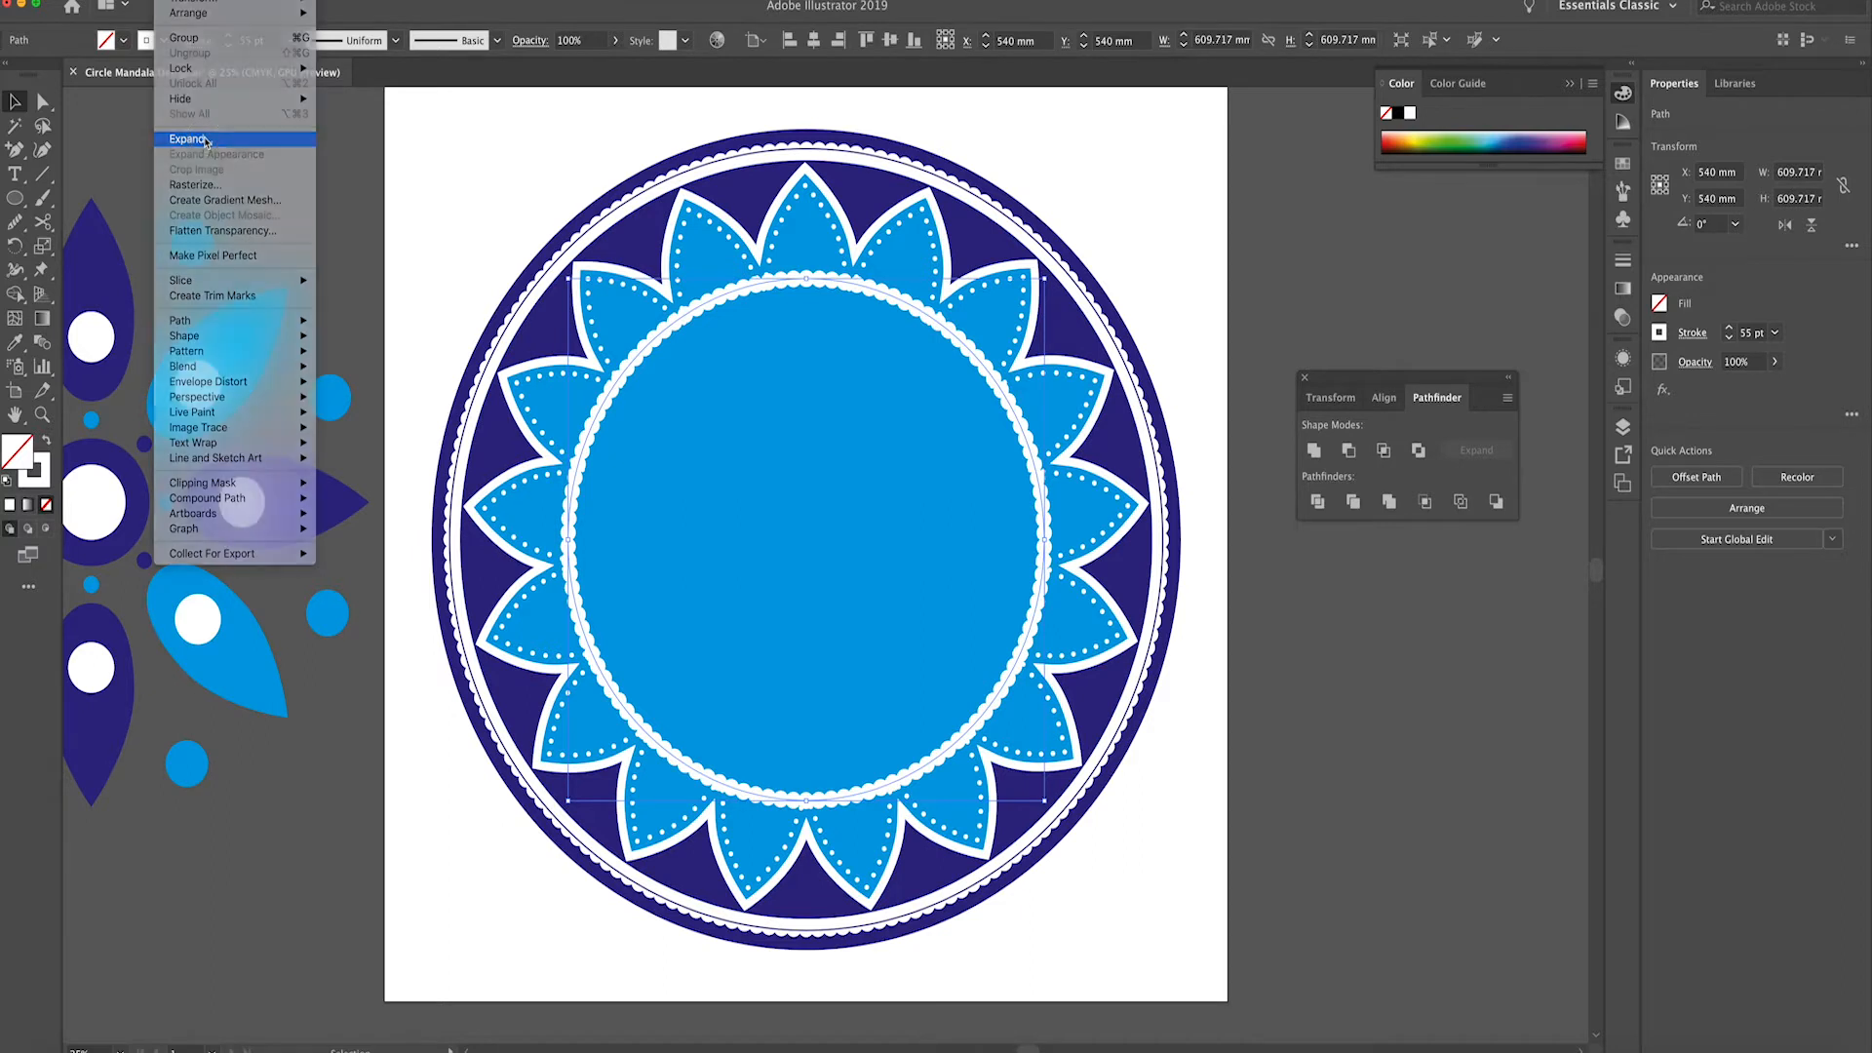
click(213, 157)
click(1224, 641)
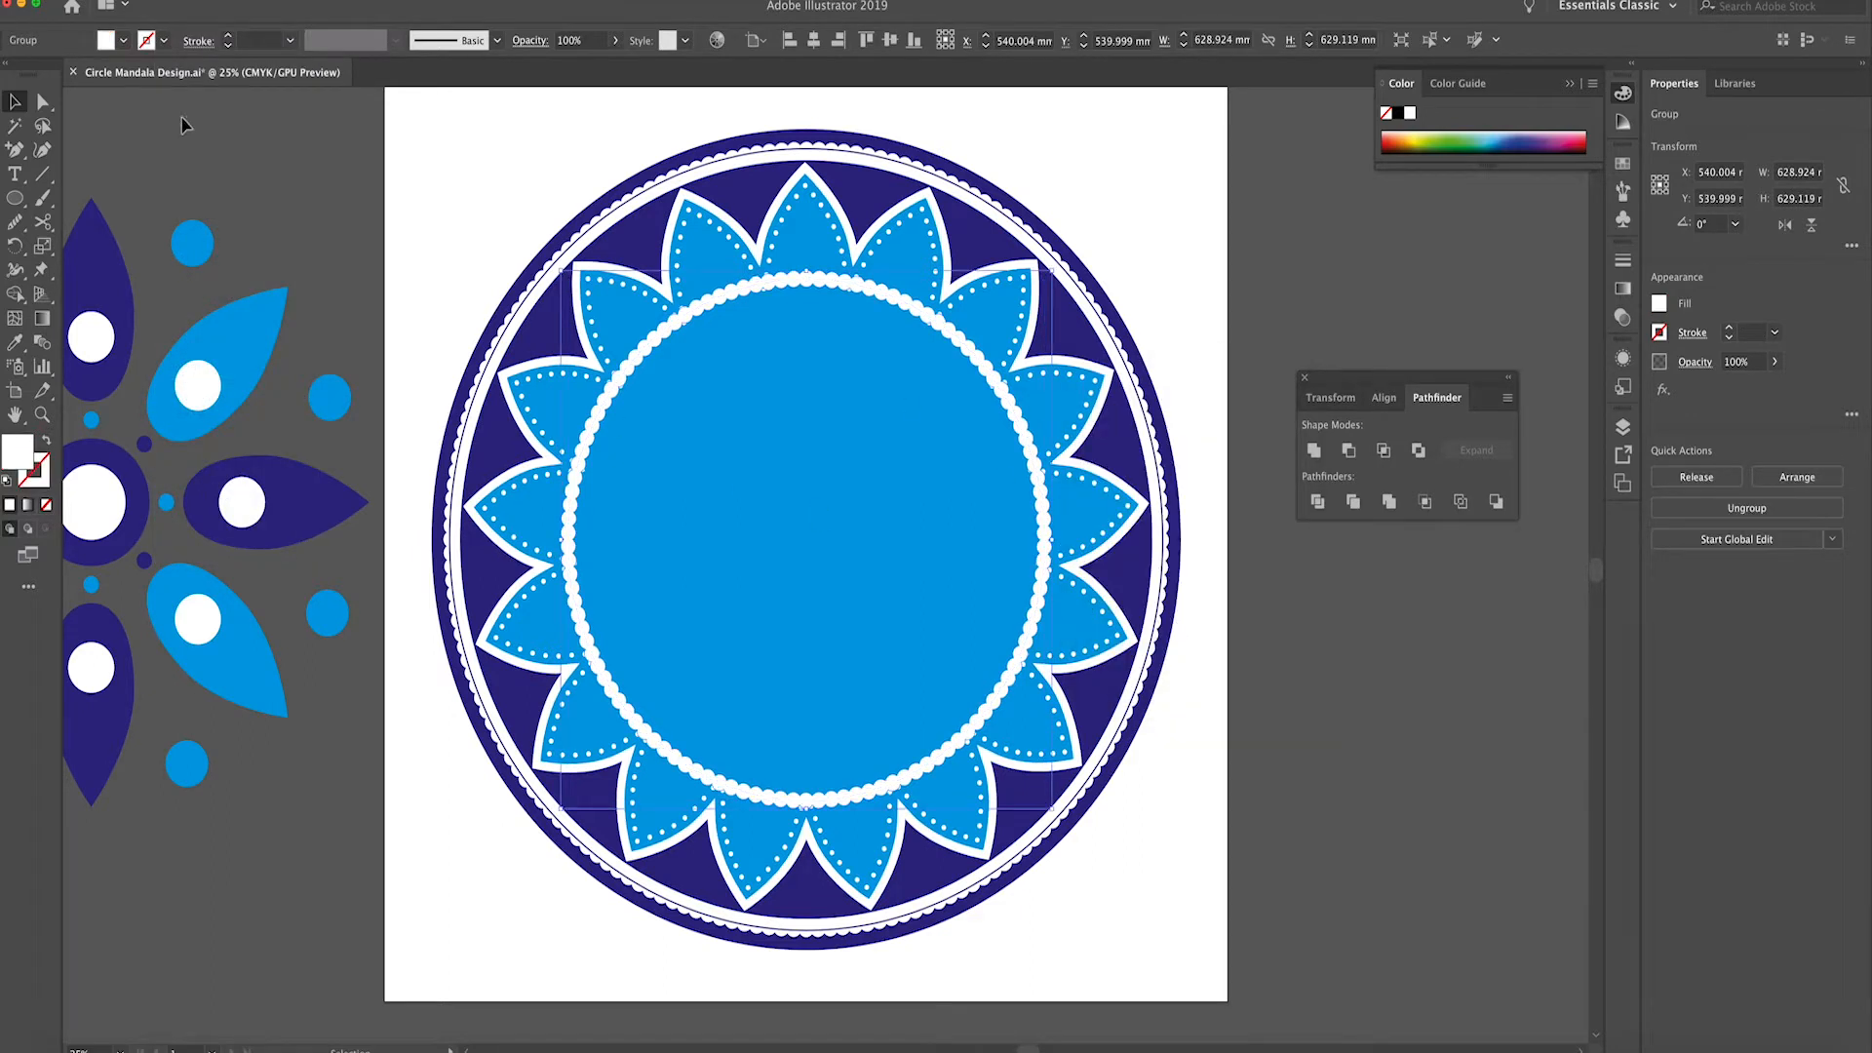
Release the ring's compound path and unite the pieces into one solid white scalloped circle with Pathfinder
click(173, 1)
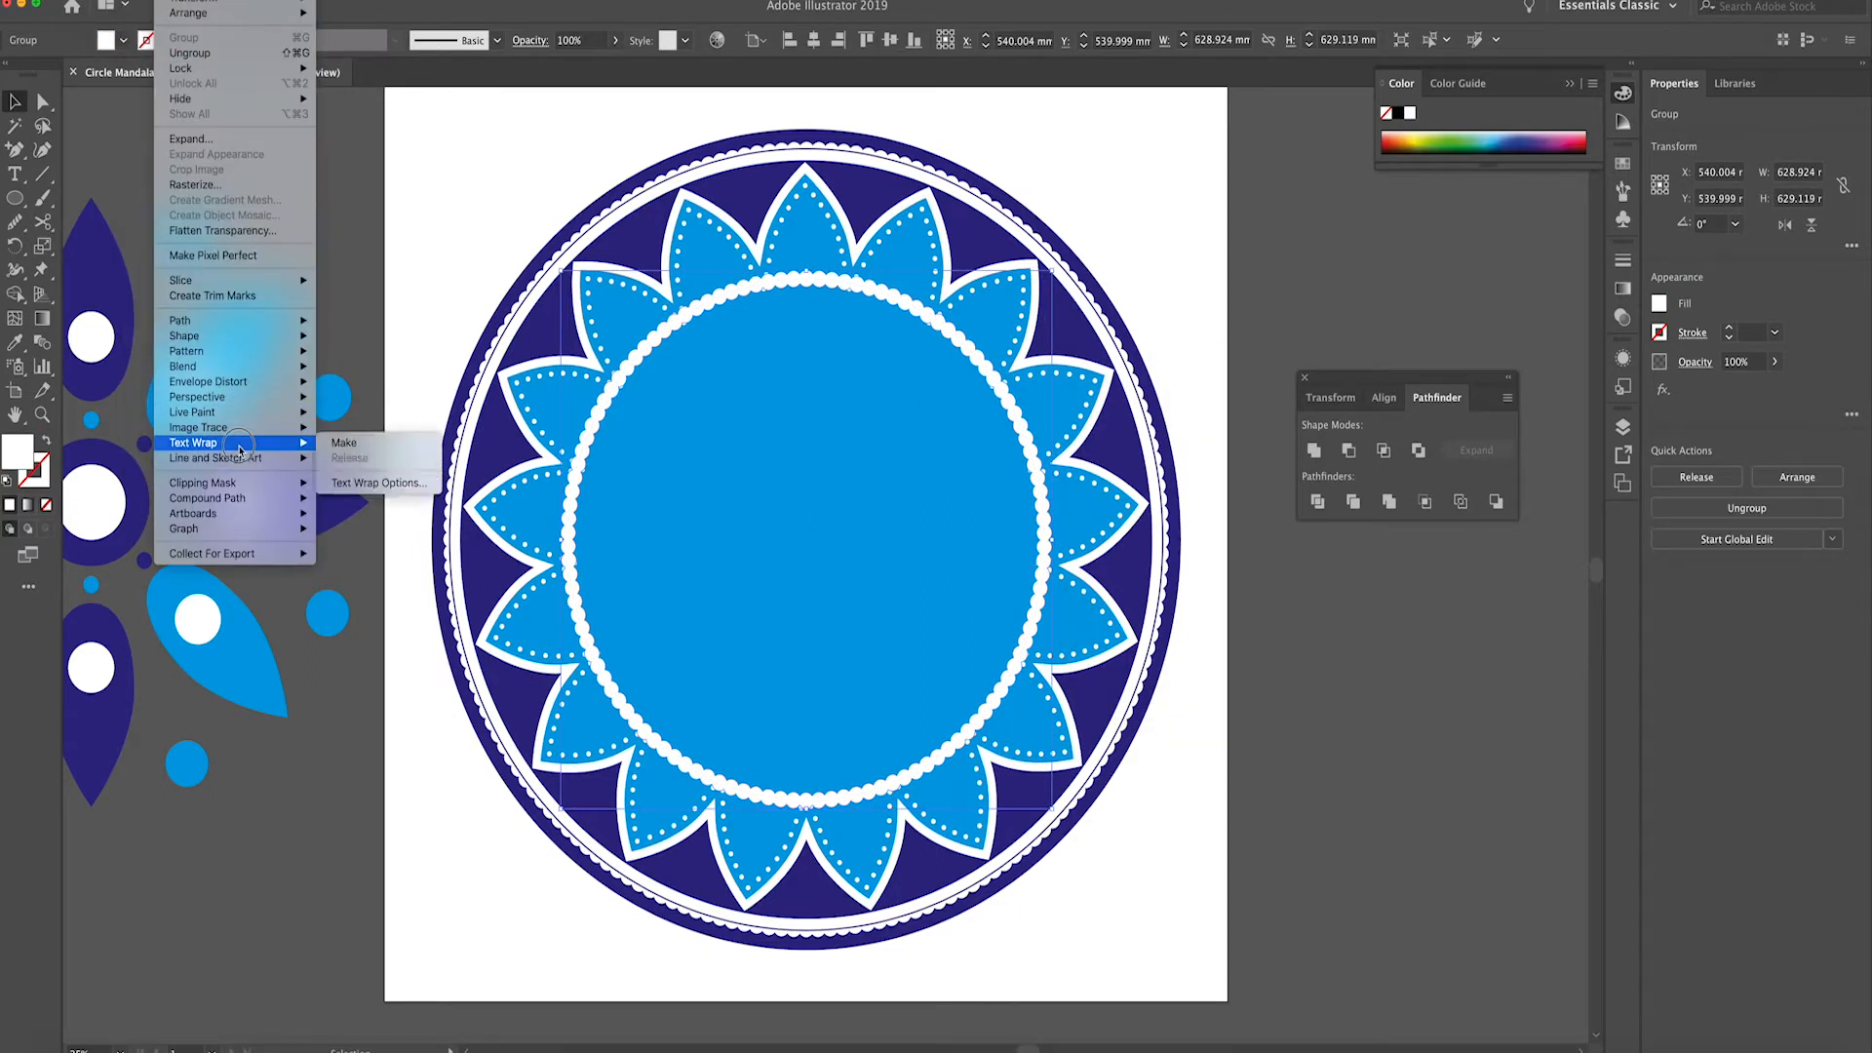
mouse_move(236, 503)
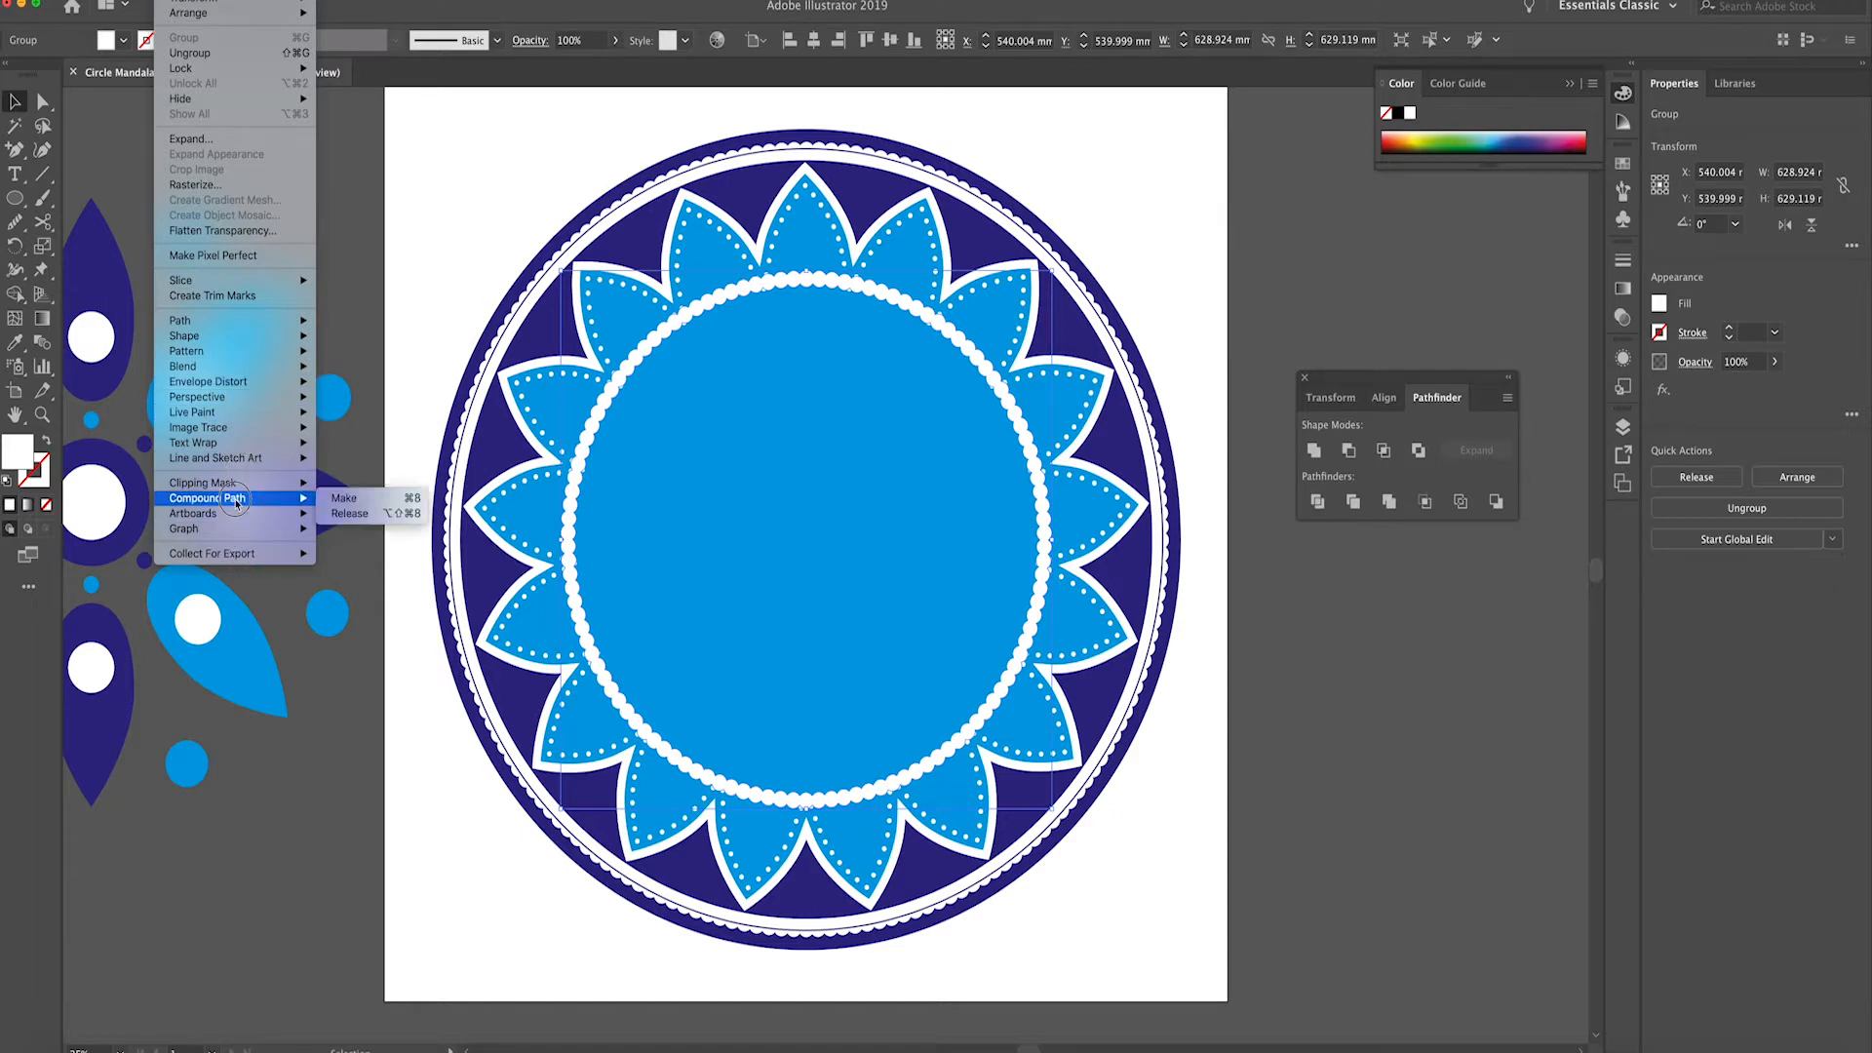
click(342, 499)
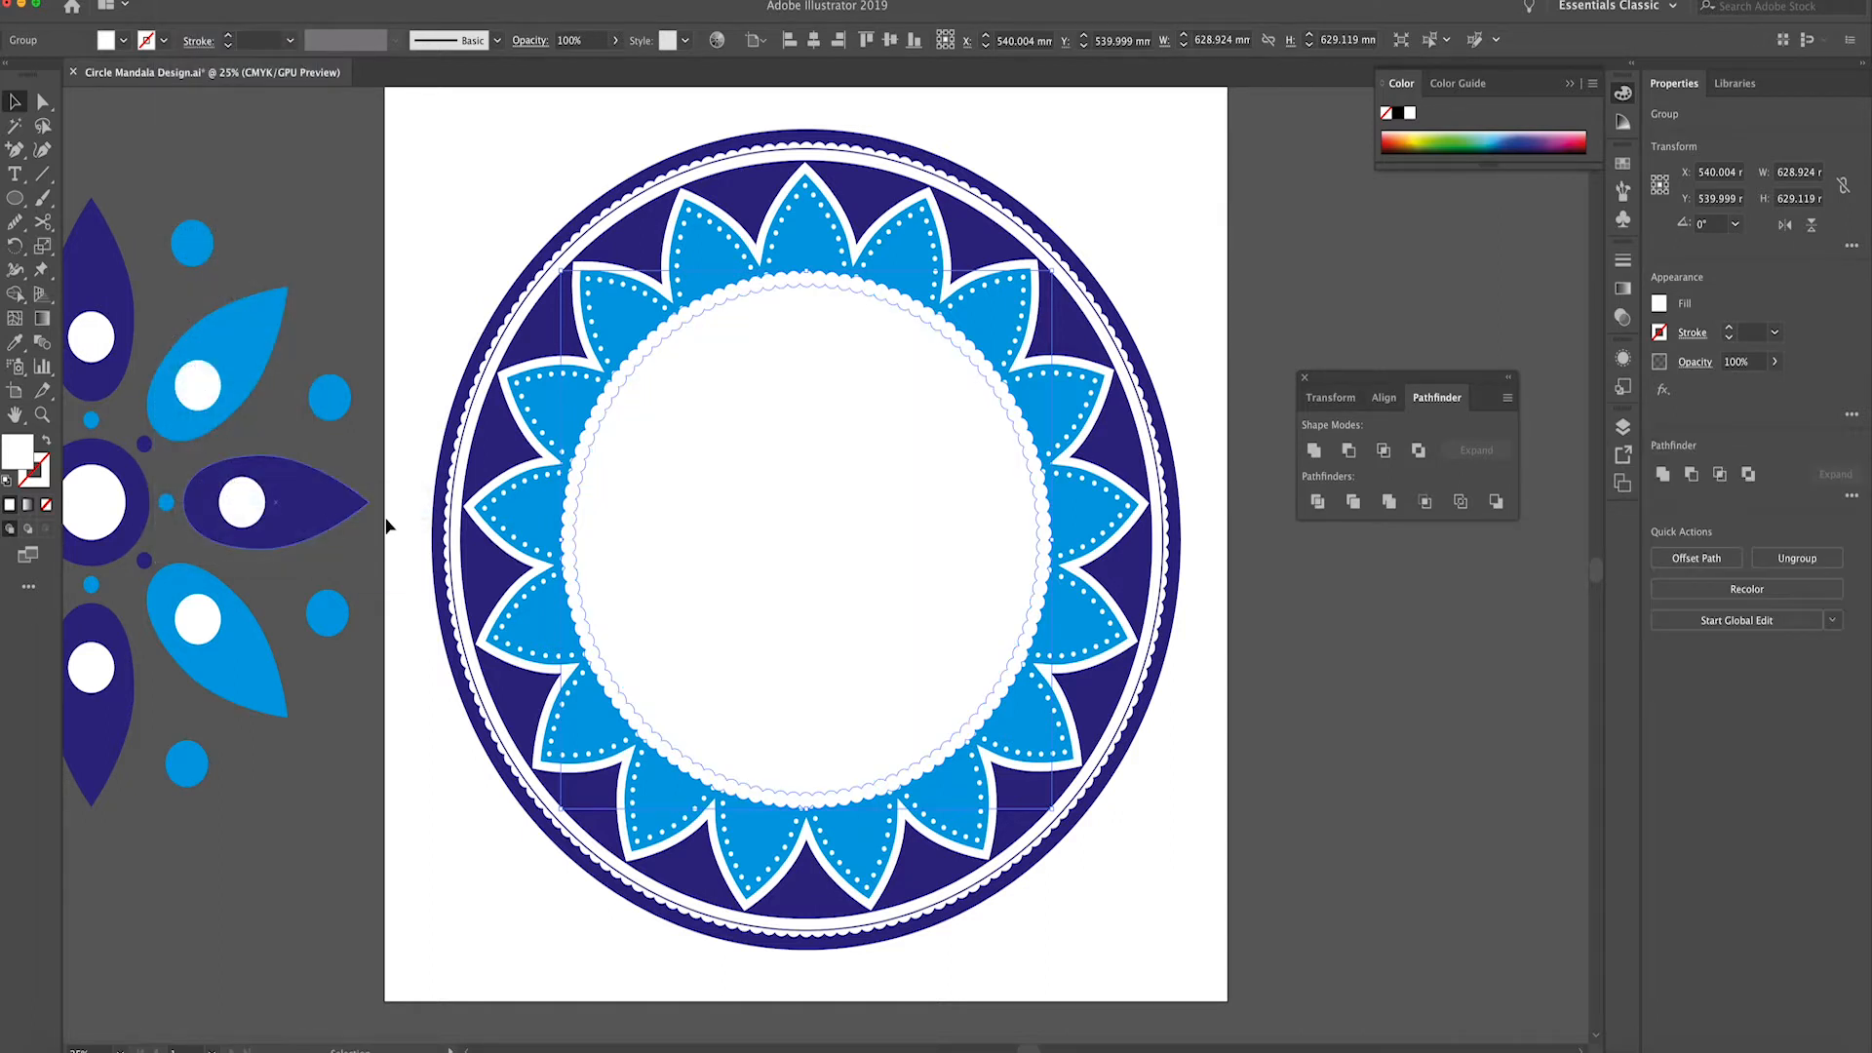
click(1314, 450)
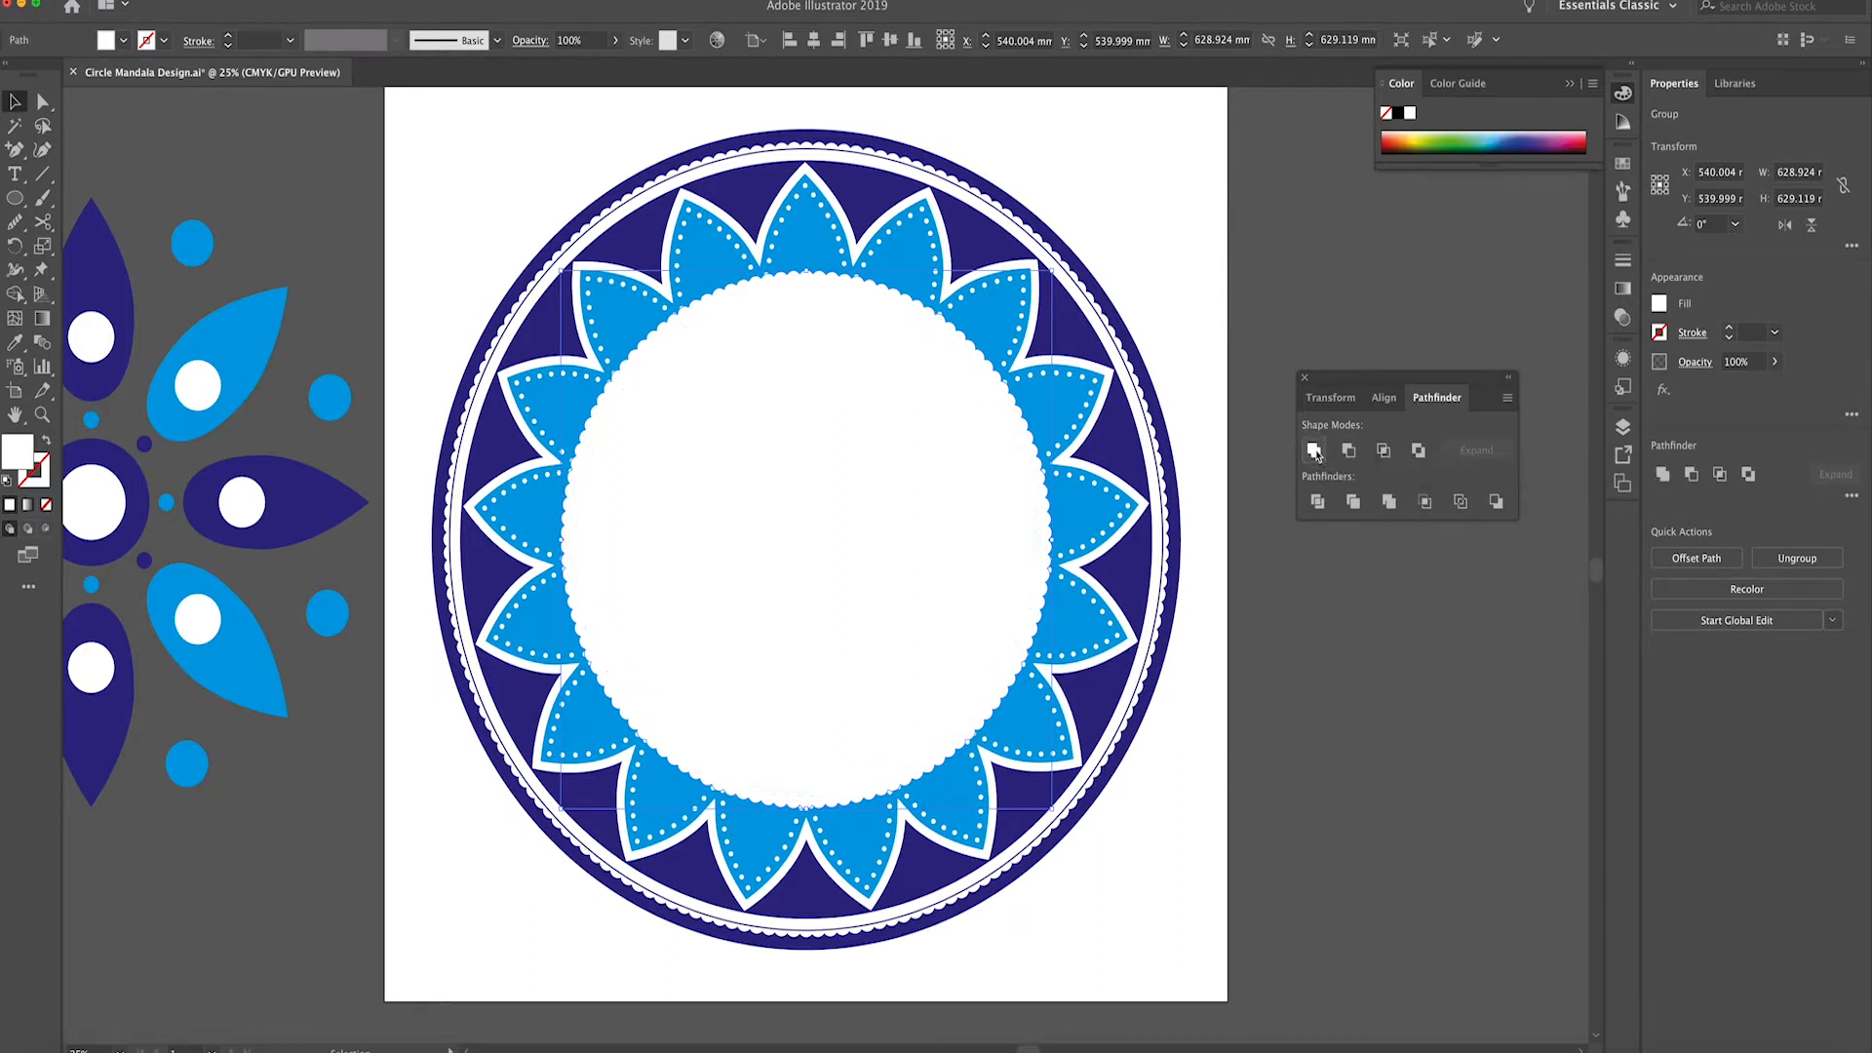
click(1294, 304)
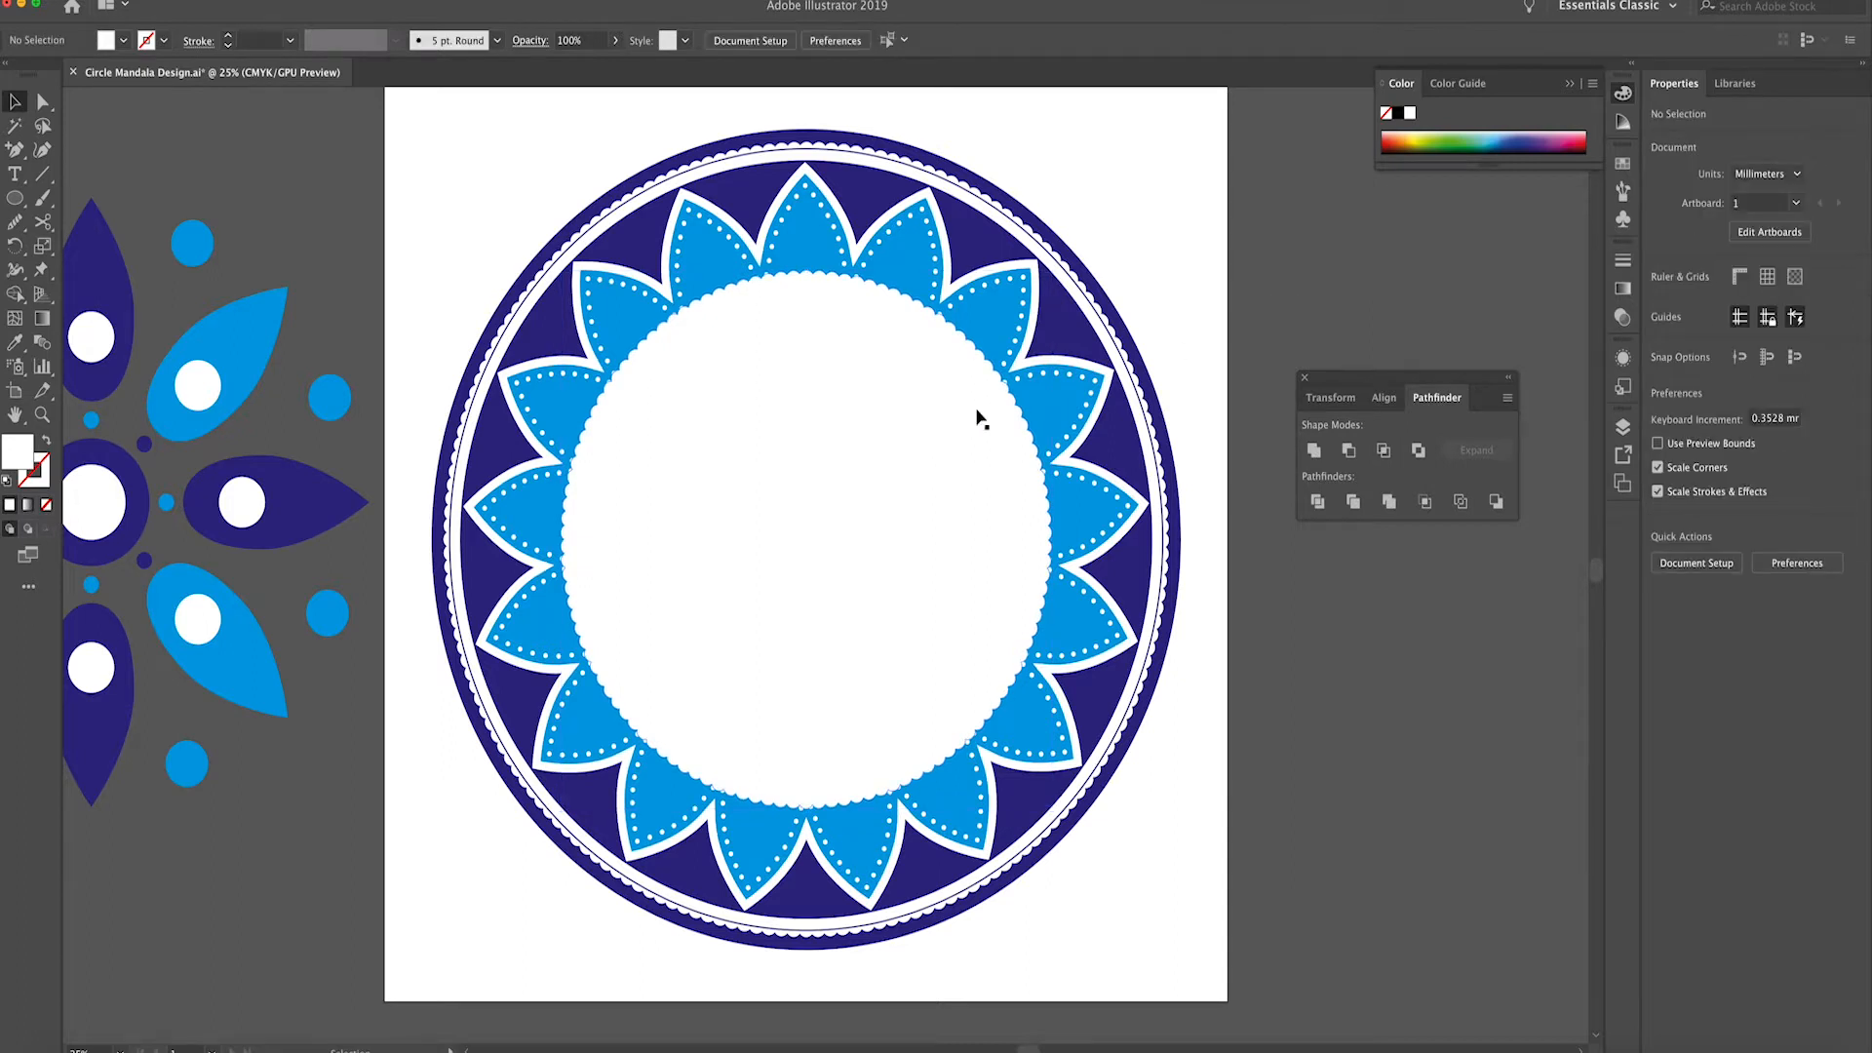
Scale the white scalloped circle from its centre to about 638.5 mm wide so it covers the petal bases
click(971, 413)
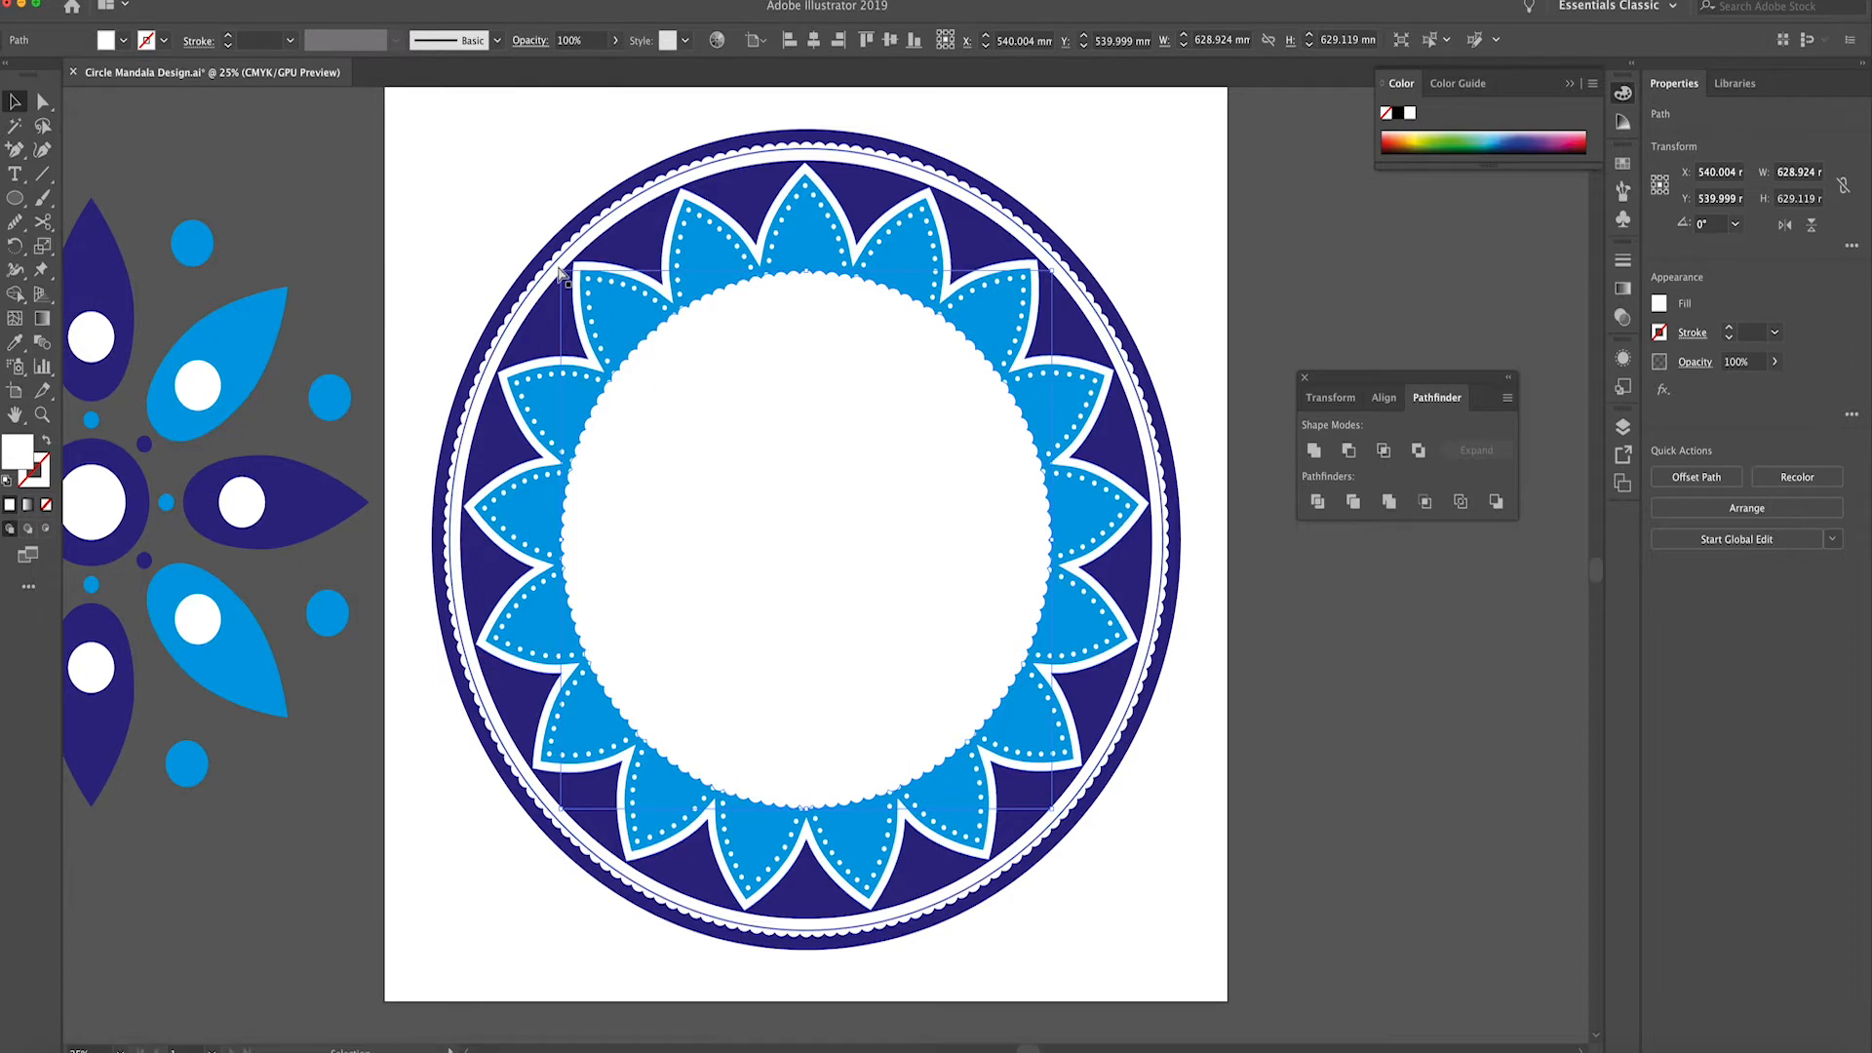
key(ctrl+=)
scroll(555, 272, up, 2)
drag(475, 274, 469, 269)
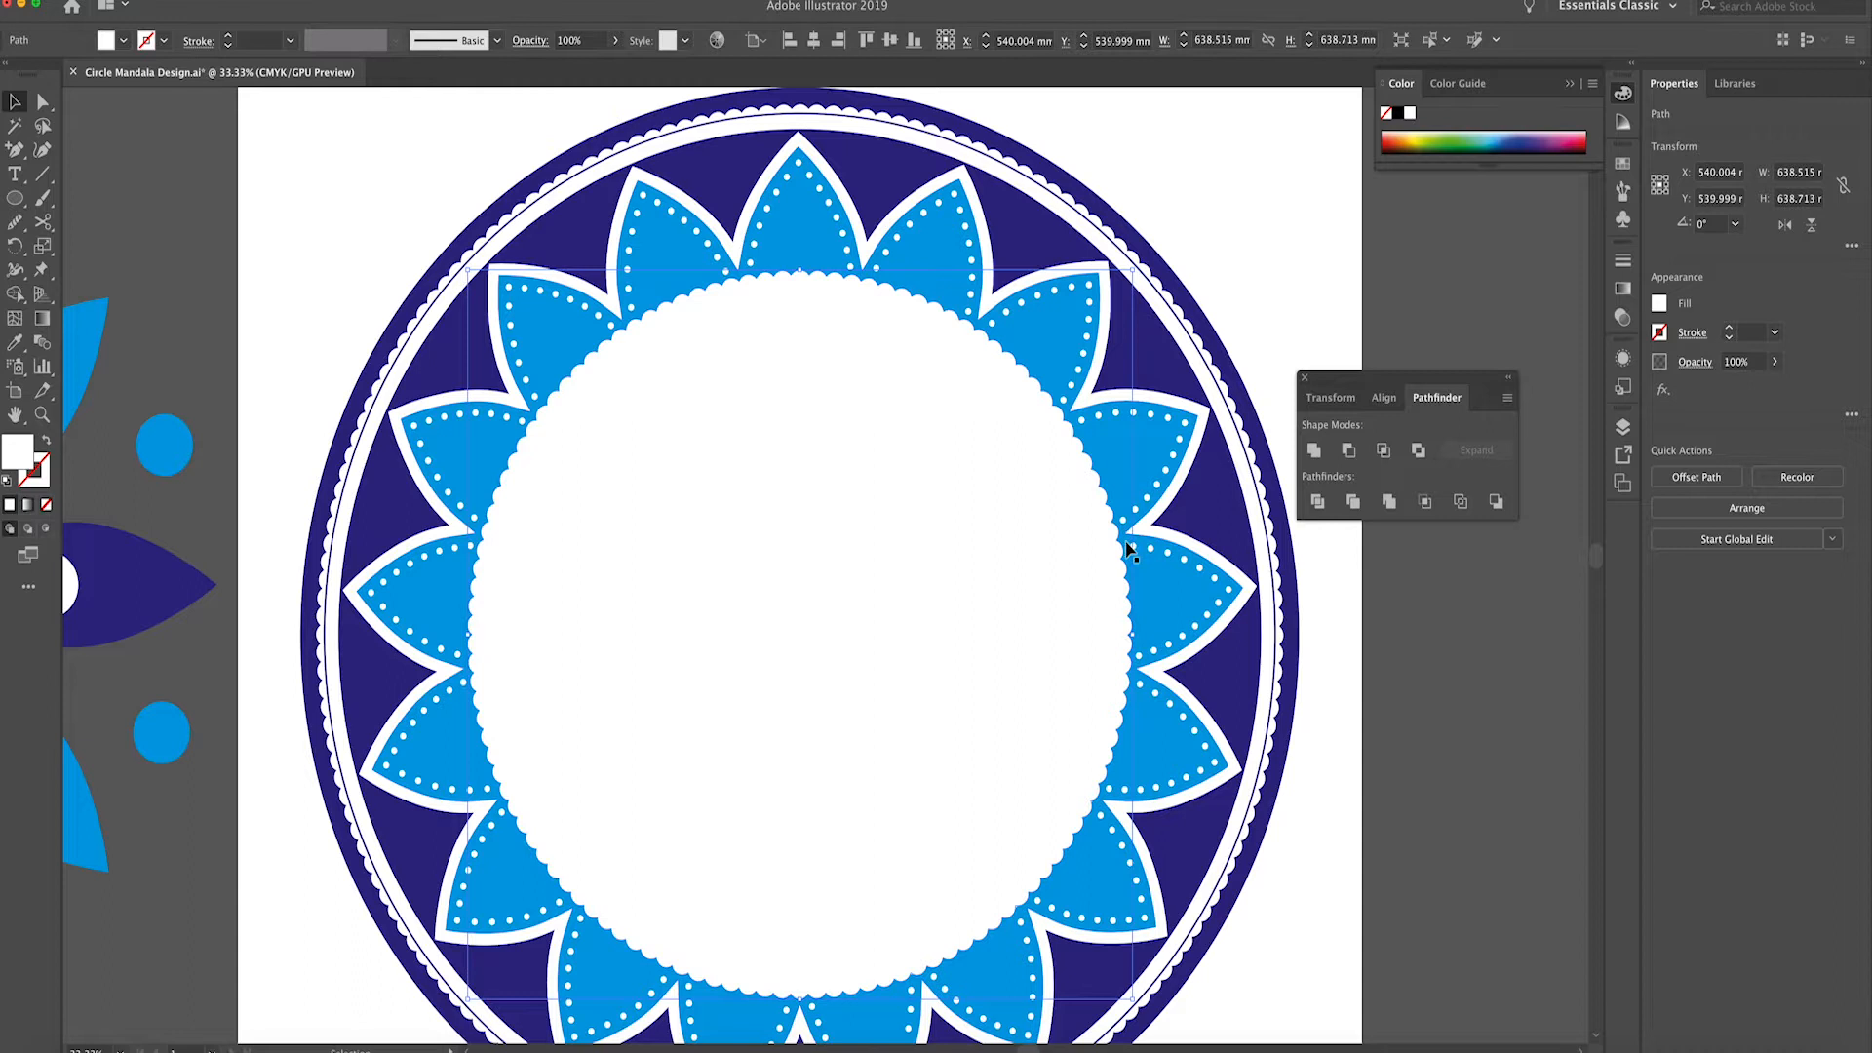
click(1404, 704)
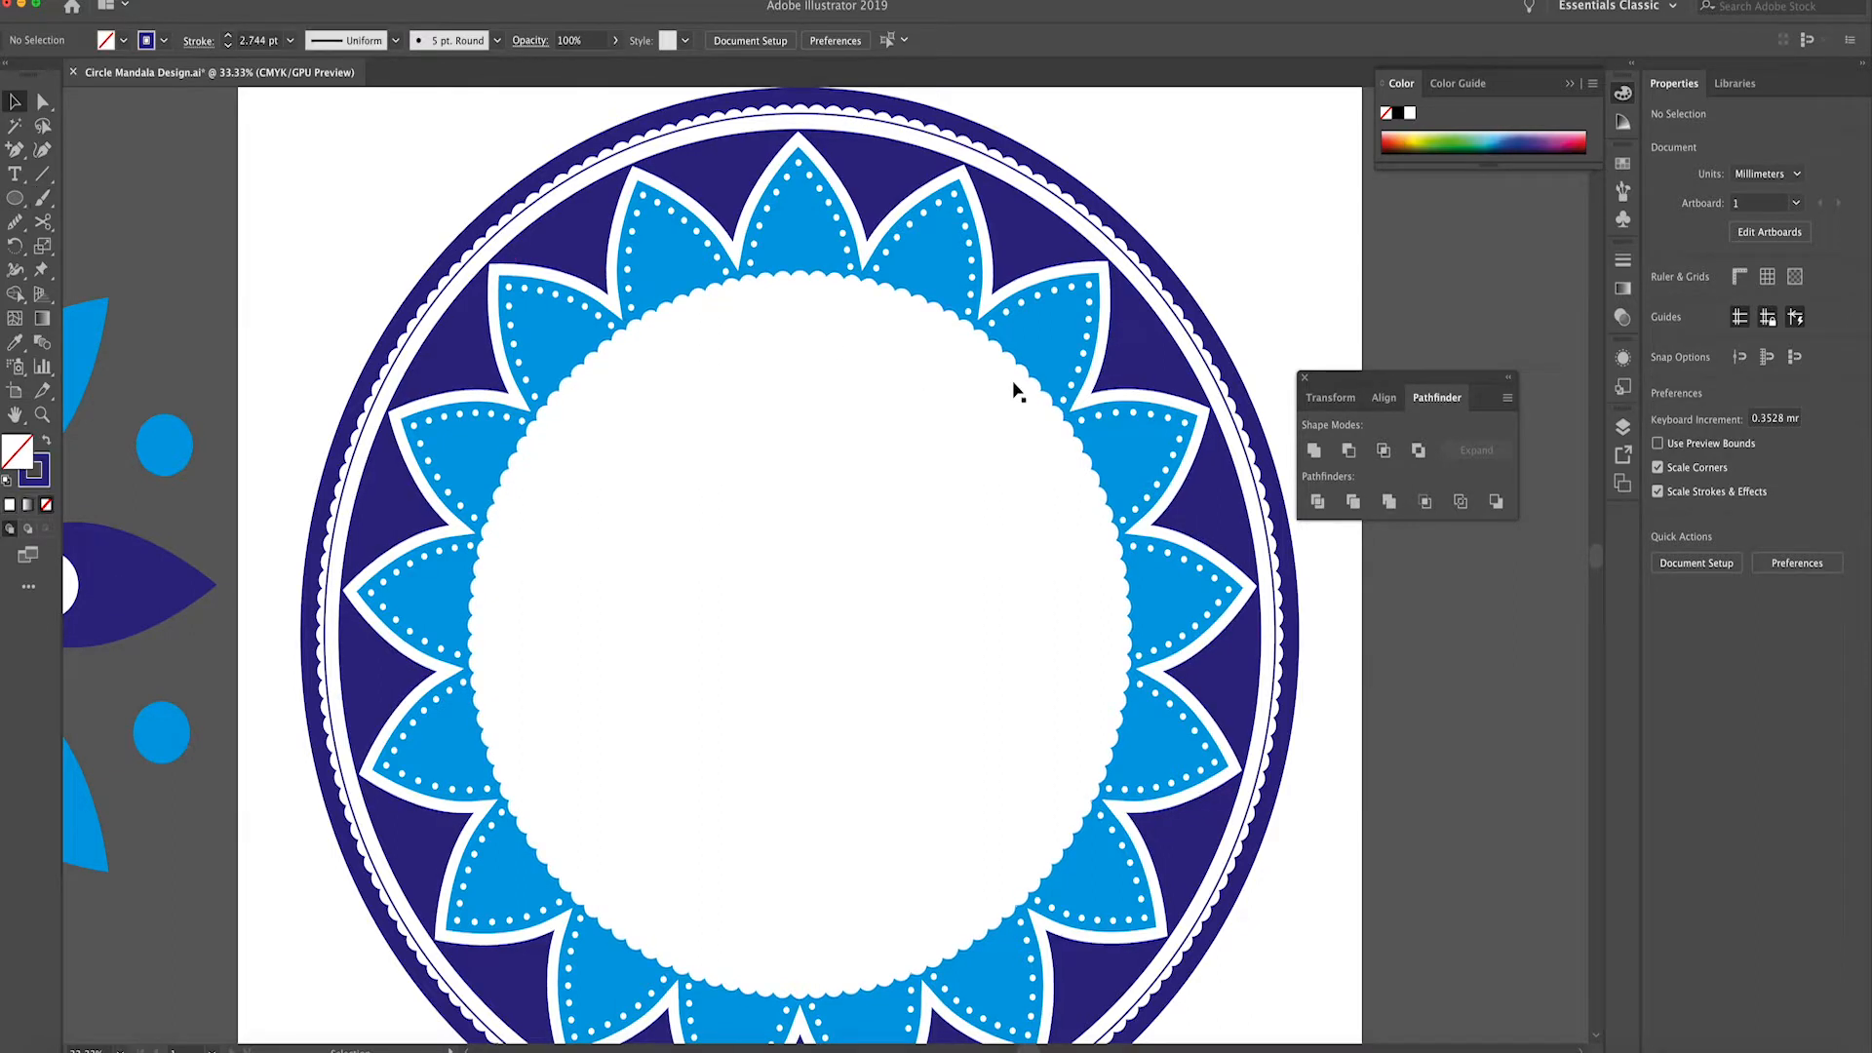
Select the thin dark blue outlined circle in outline view and bring it in front of the white scalloped circle
key(ctrl+y)
click(1014, 387)
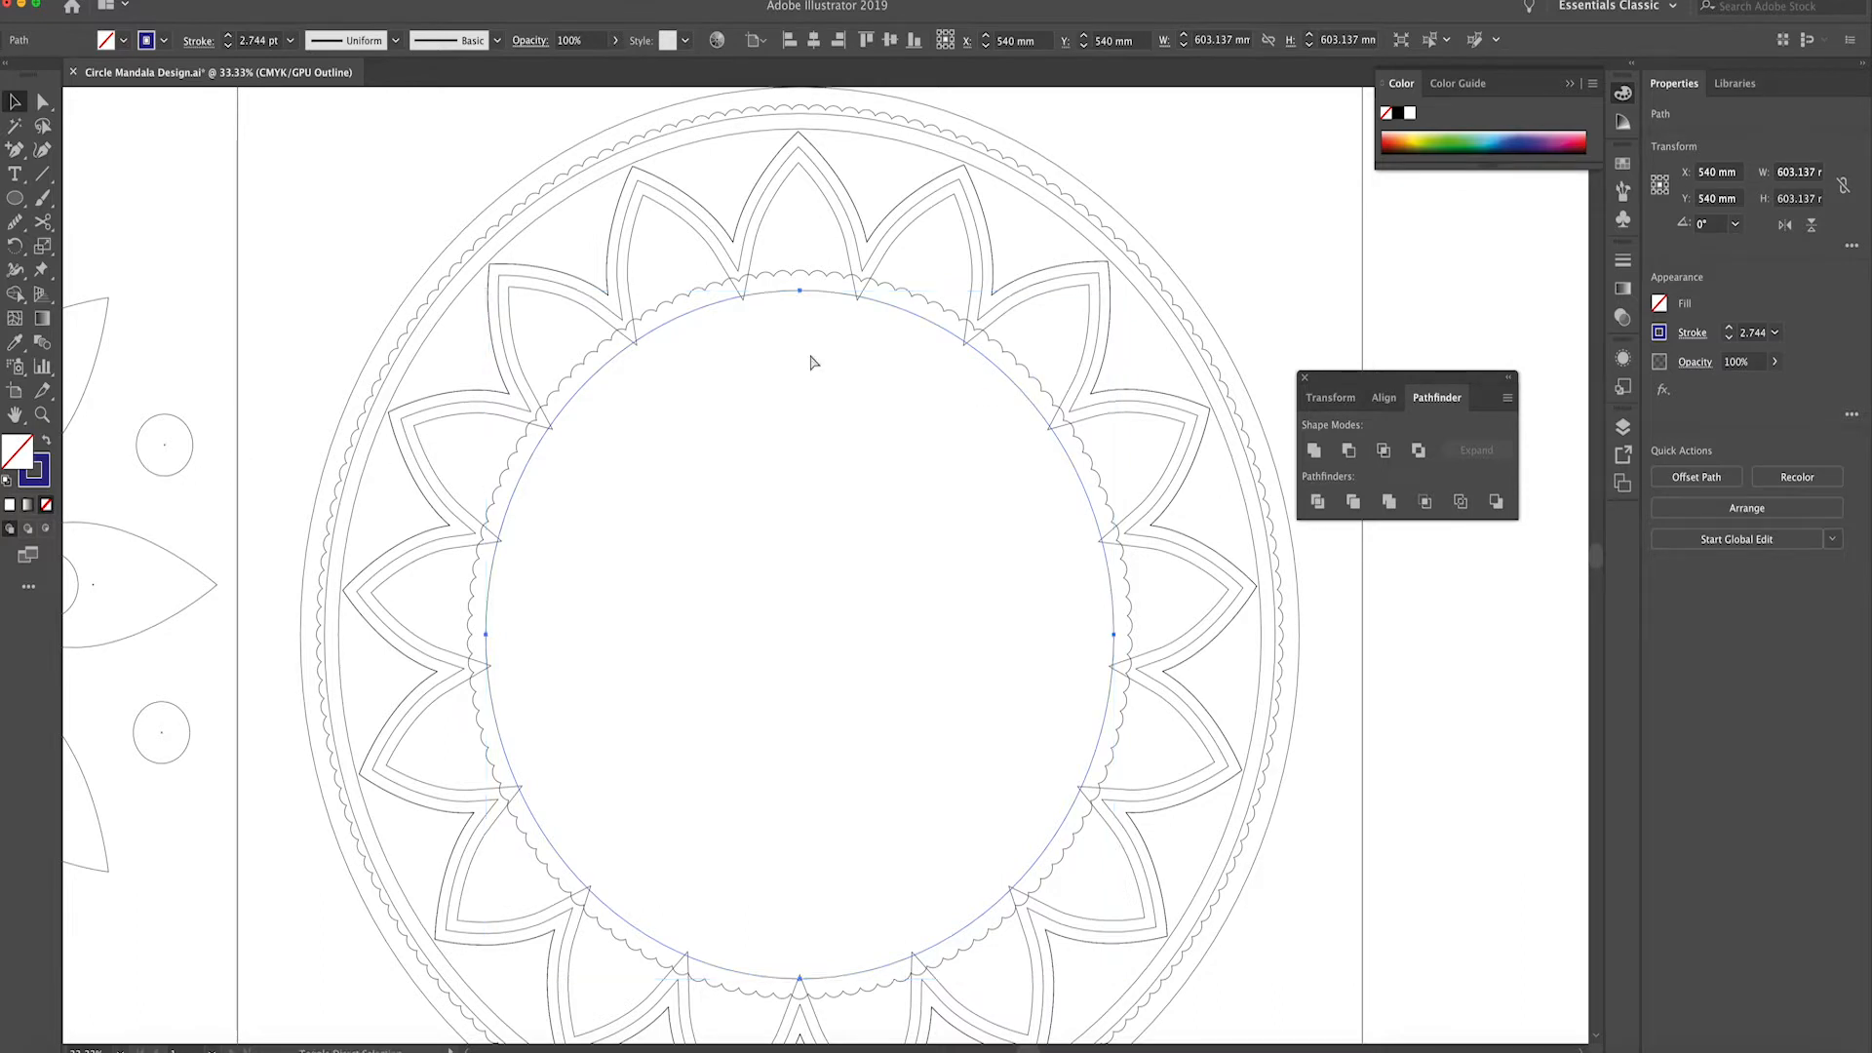
key(ctrl+y)
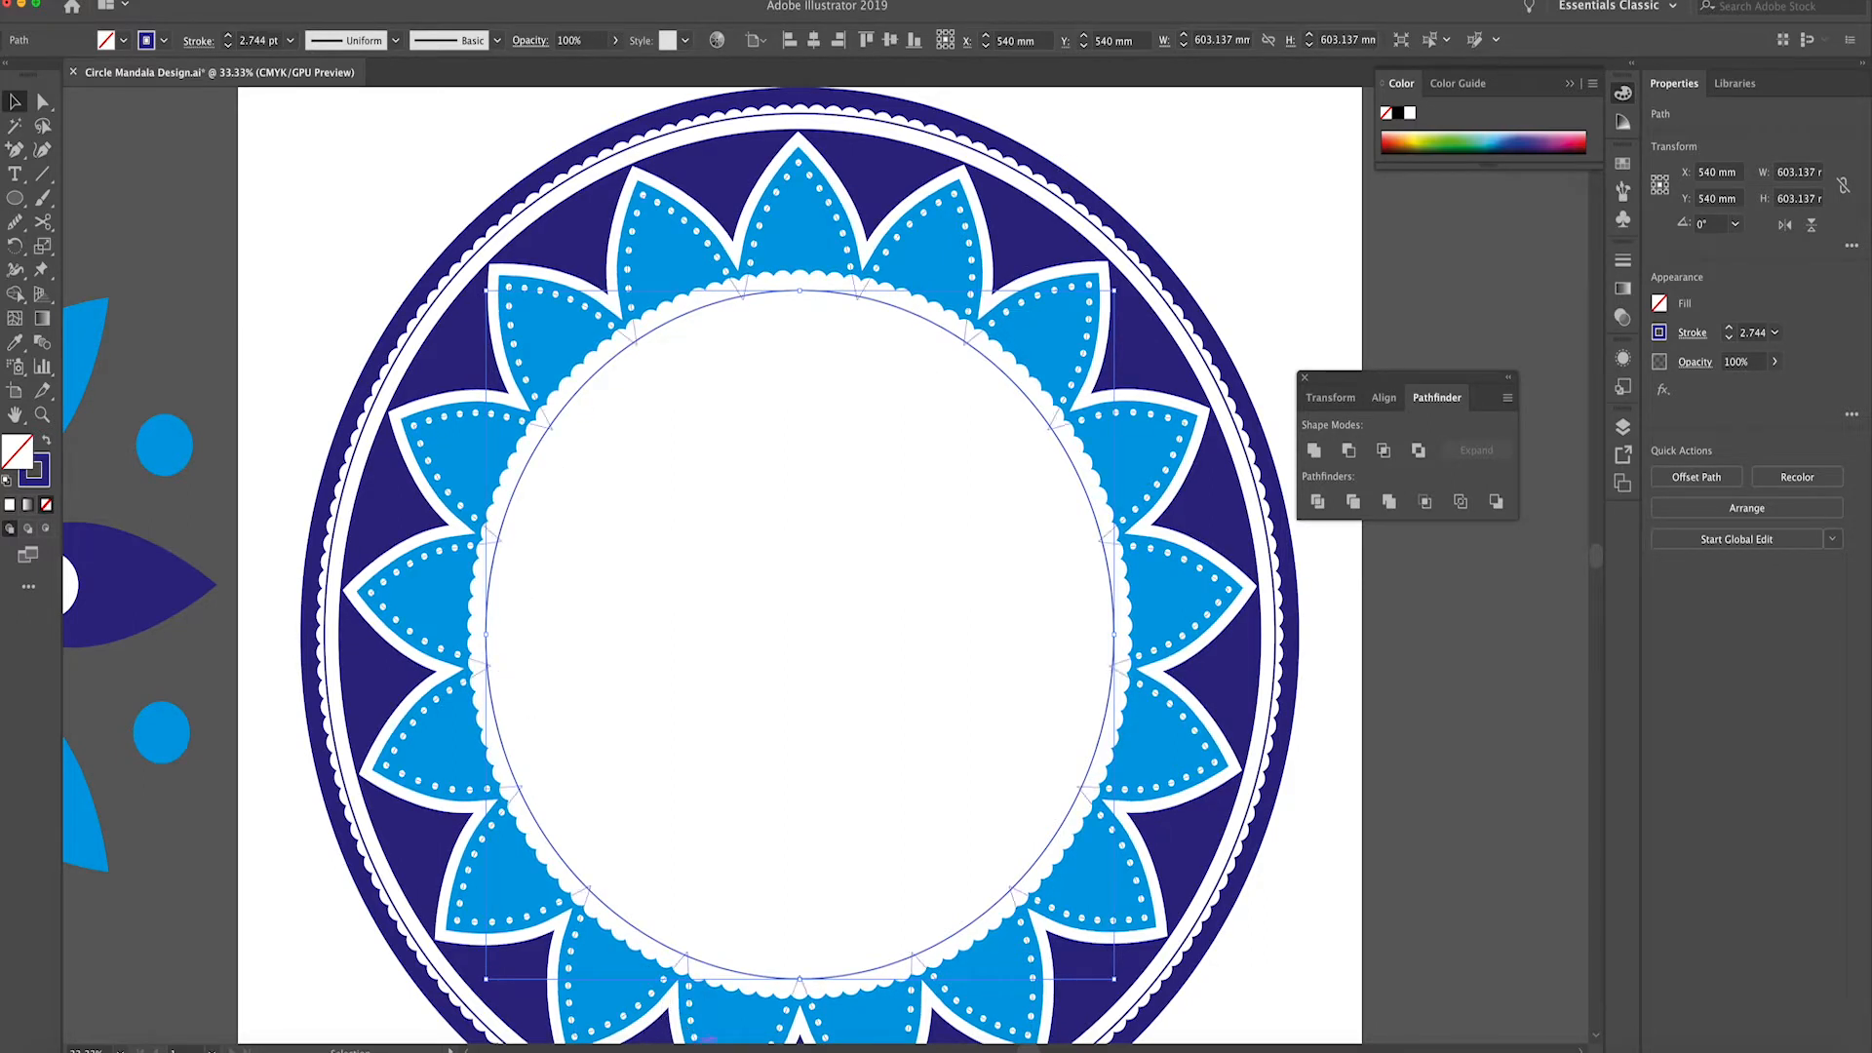
click(336, 342)
key(ctrl+minus)
key(ctrl+minus)
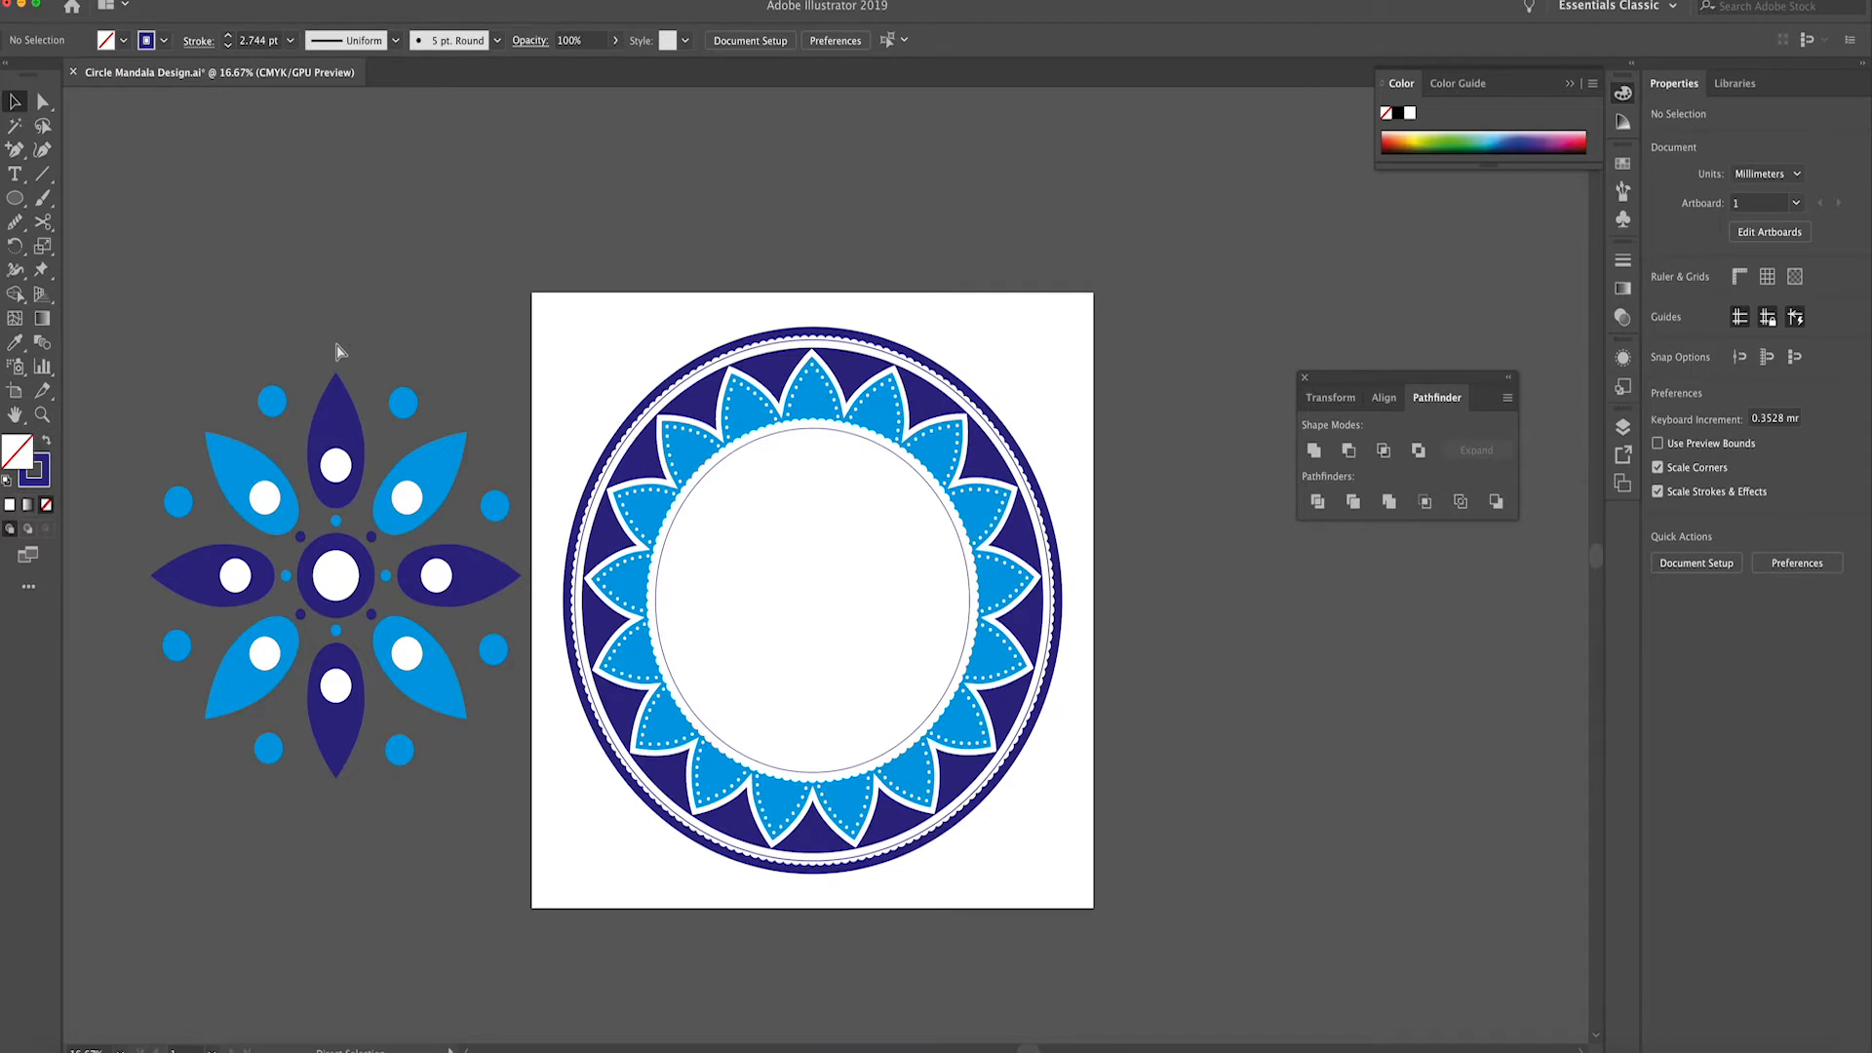
key(ctrl+plus)
key(ctrl+plus)
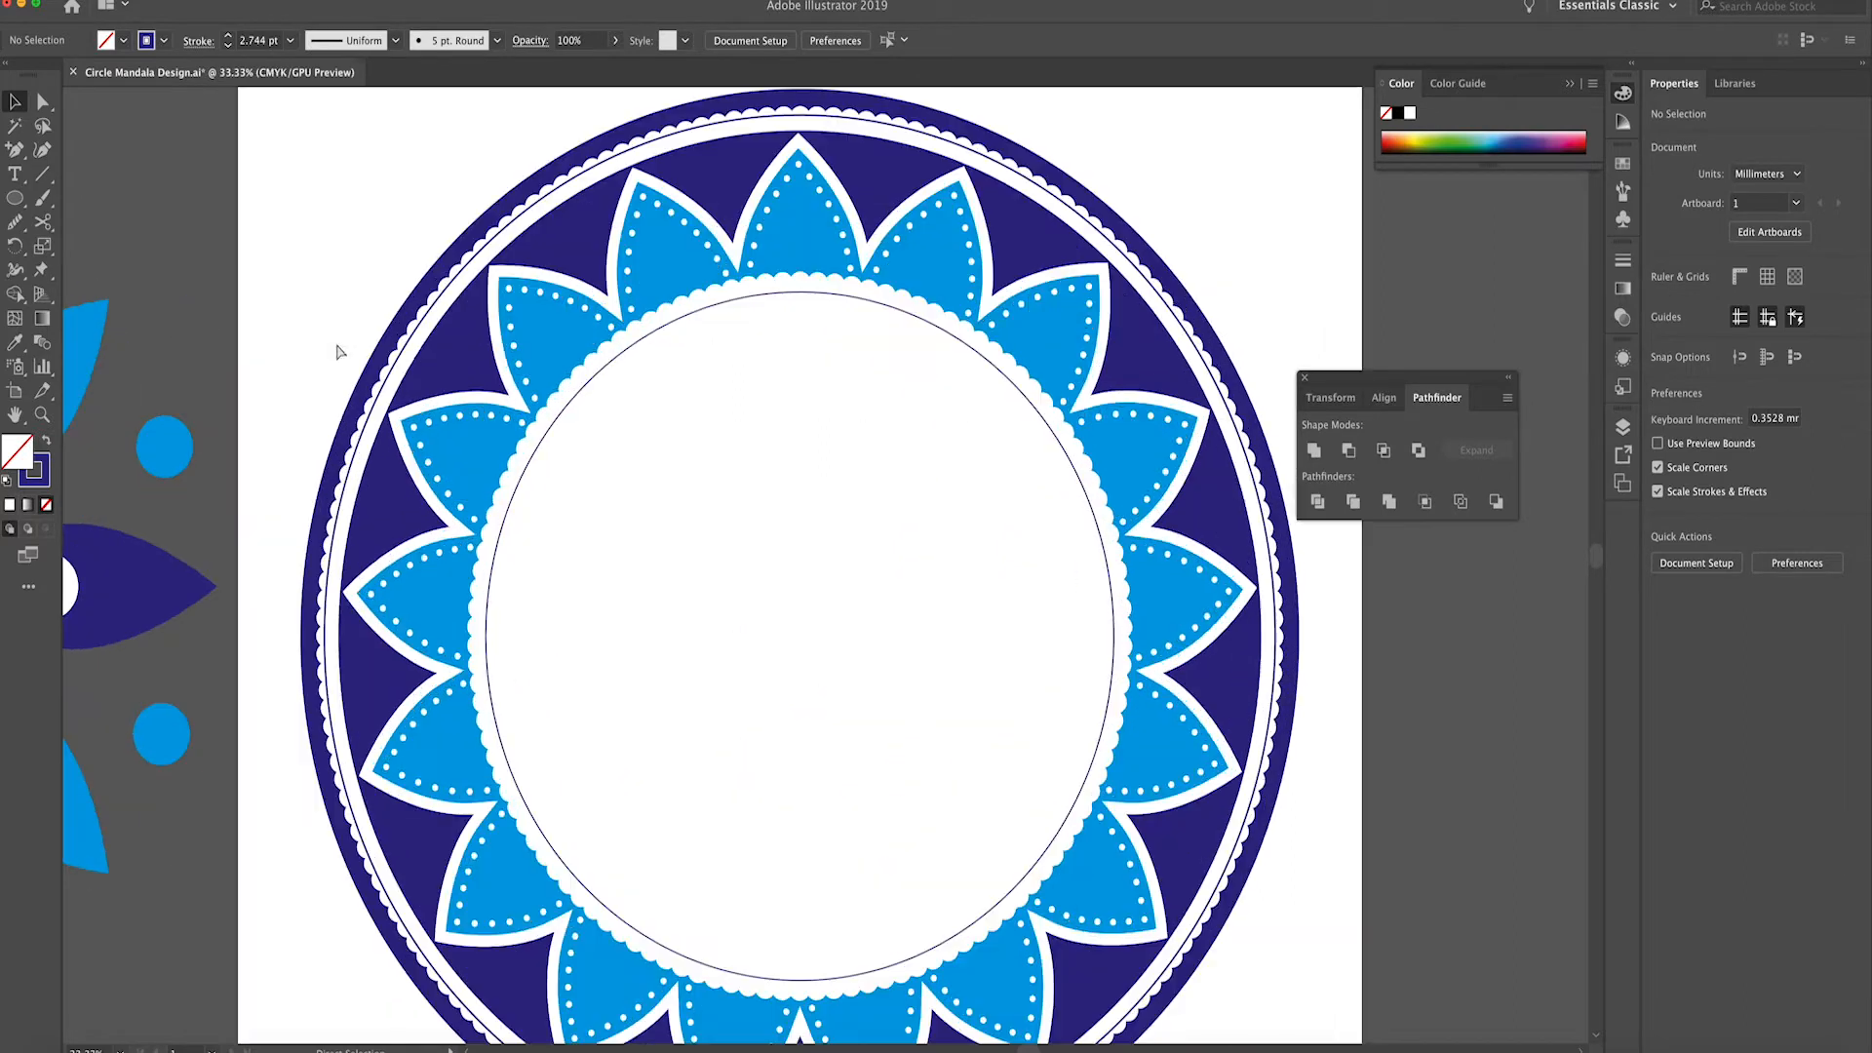
Draw a petal-blue circle about 26.7 mm wide in the mandala's upper centre and centre it horizontally on the artboard
click(815, 222)
key(l)
mouse_move(766, 467)
mouse_down()
mouse_move(803, 554)
mouse_move(805, 517)
mouse_up()
key(ctrl+y)
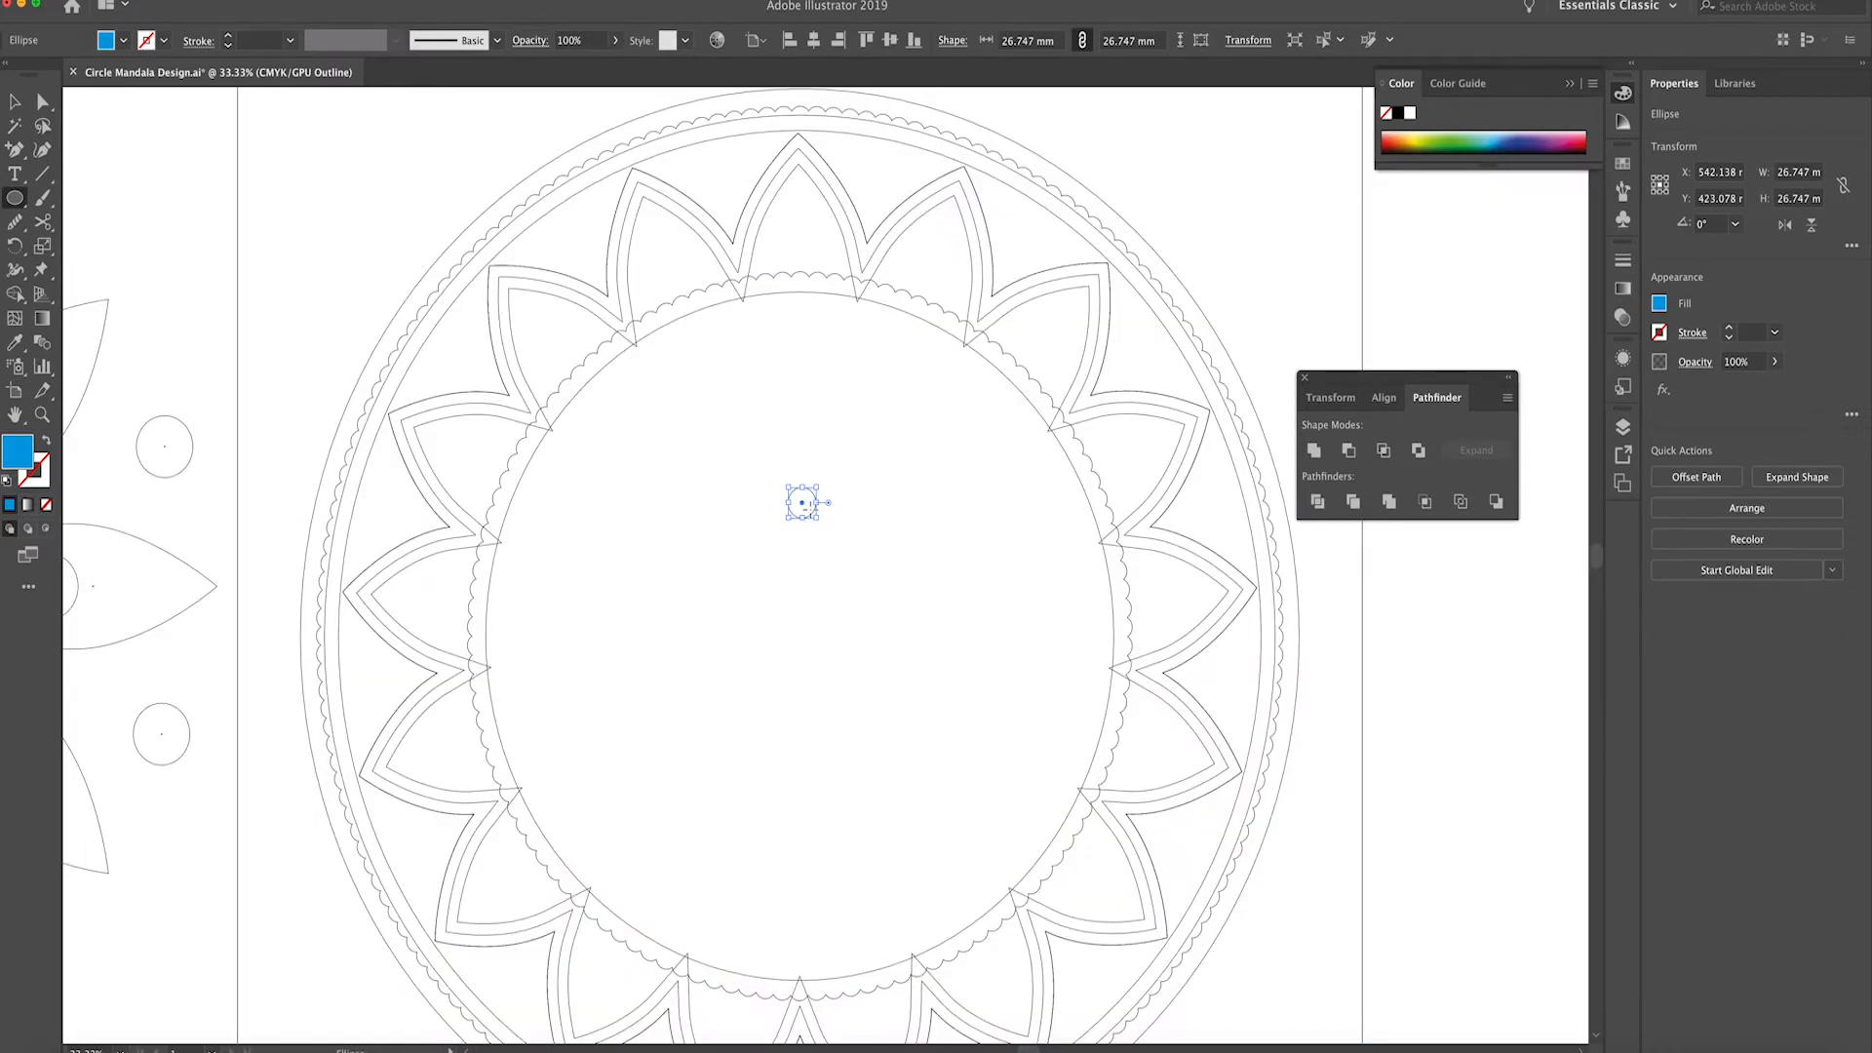
key(v)
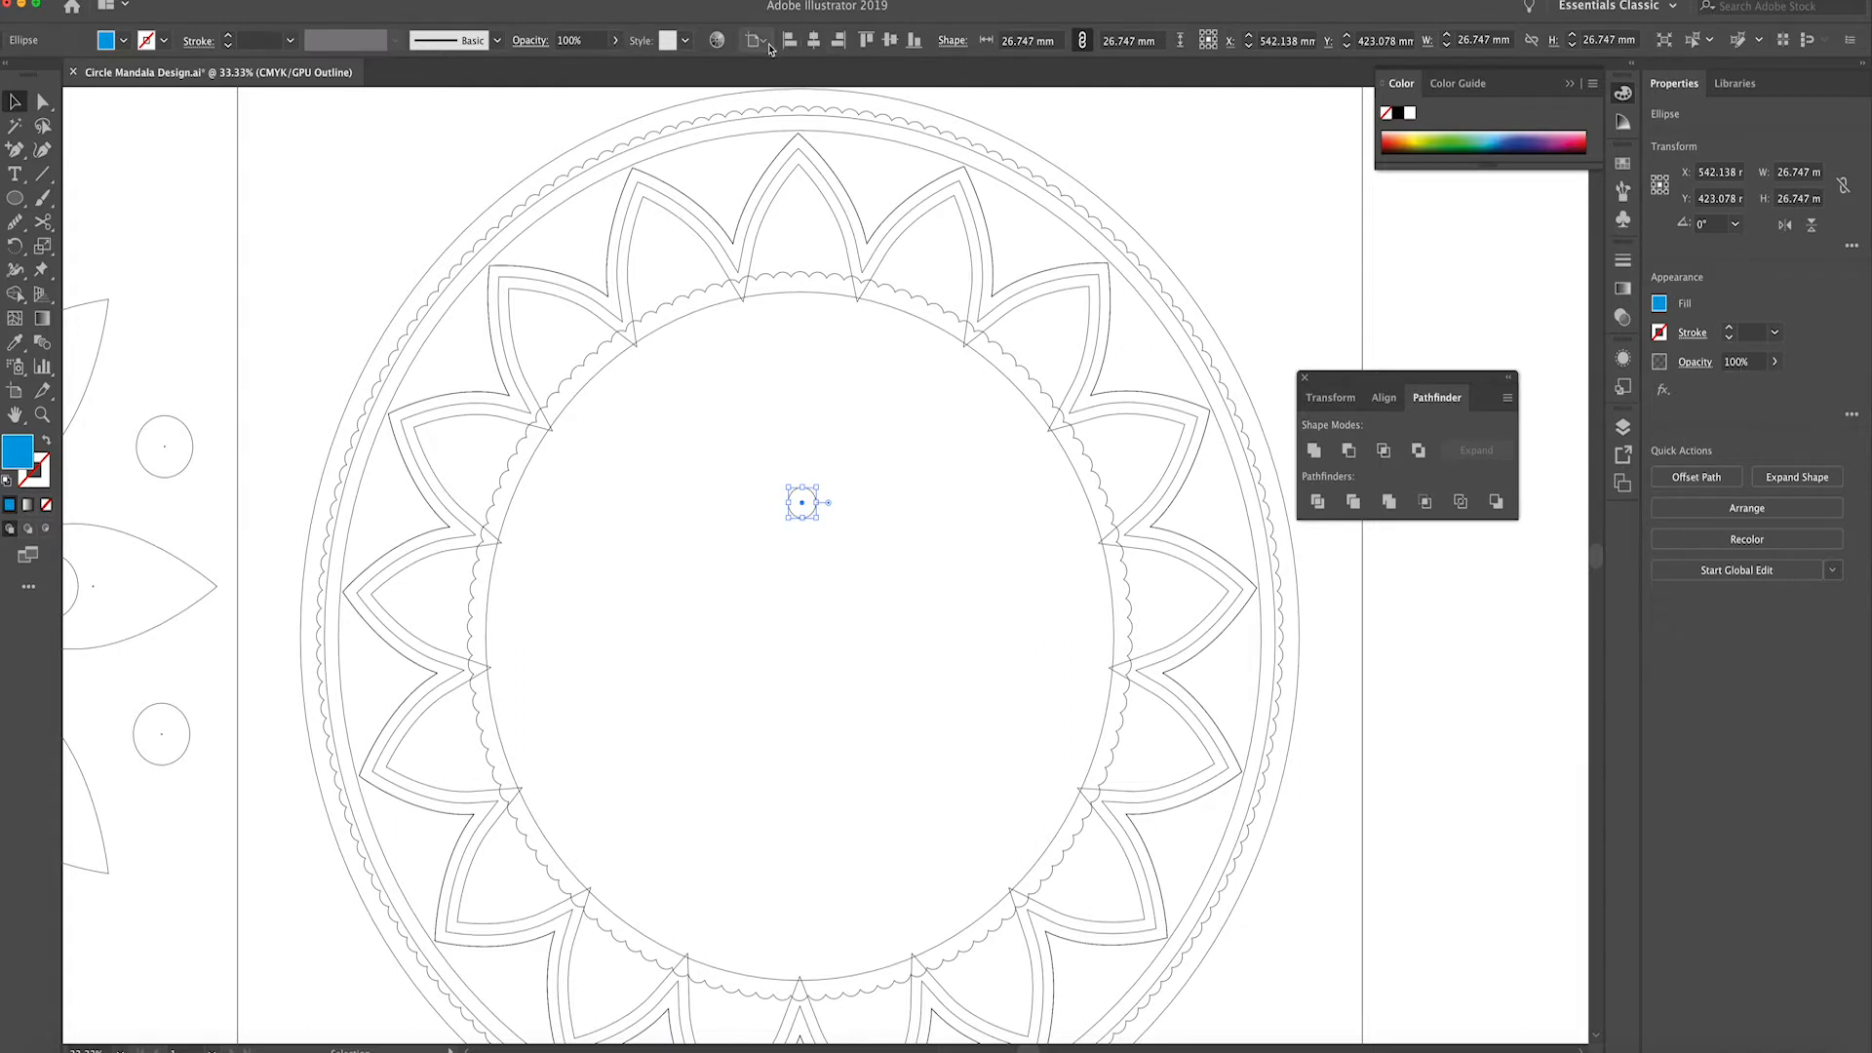
click(813, 40)
key(super+minus)
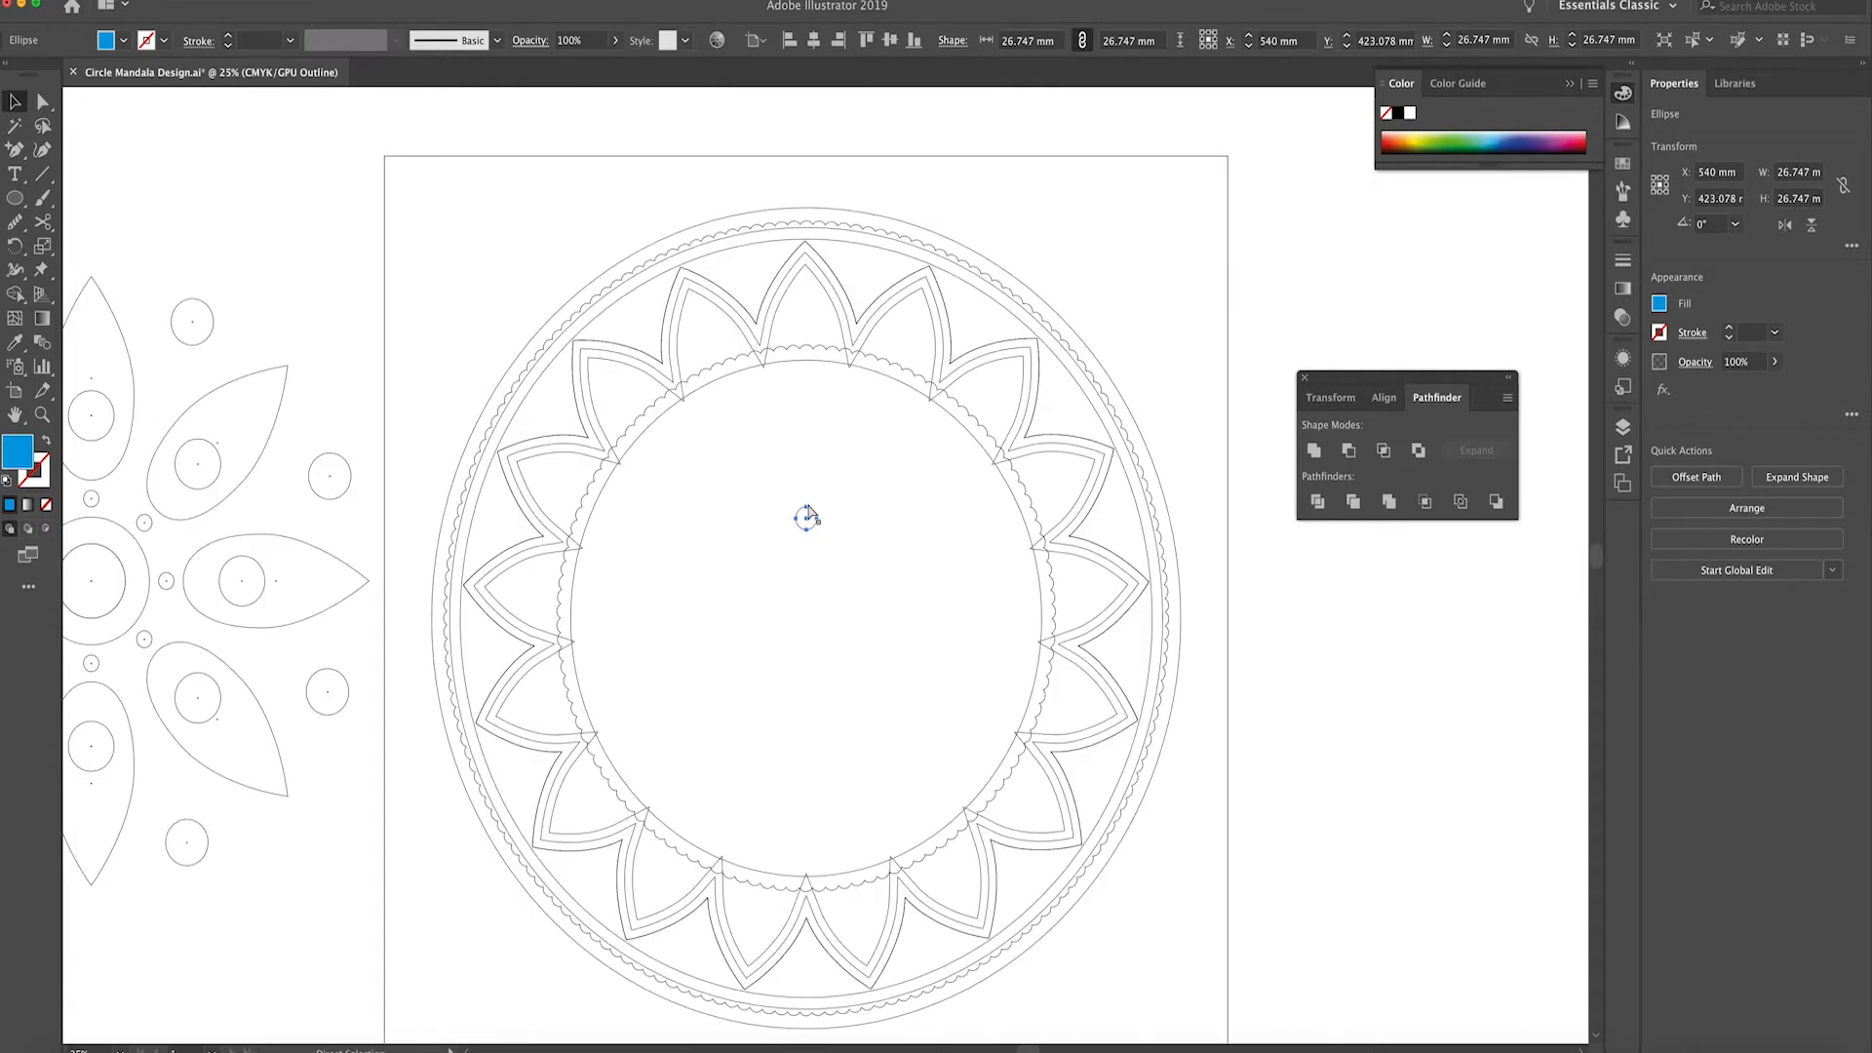
Duplicate the small blue circle directly below itself so the two touch, and group the pair
key(super+y)
drag(808, 519, 808, 543)
shift+click(808, 522)
key(super+g)
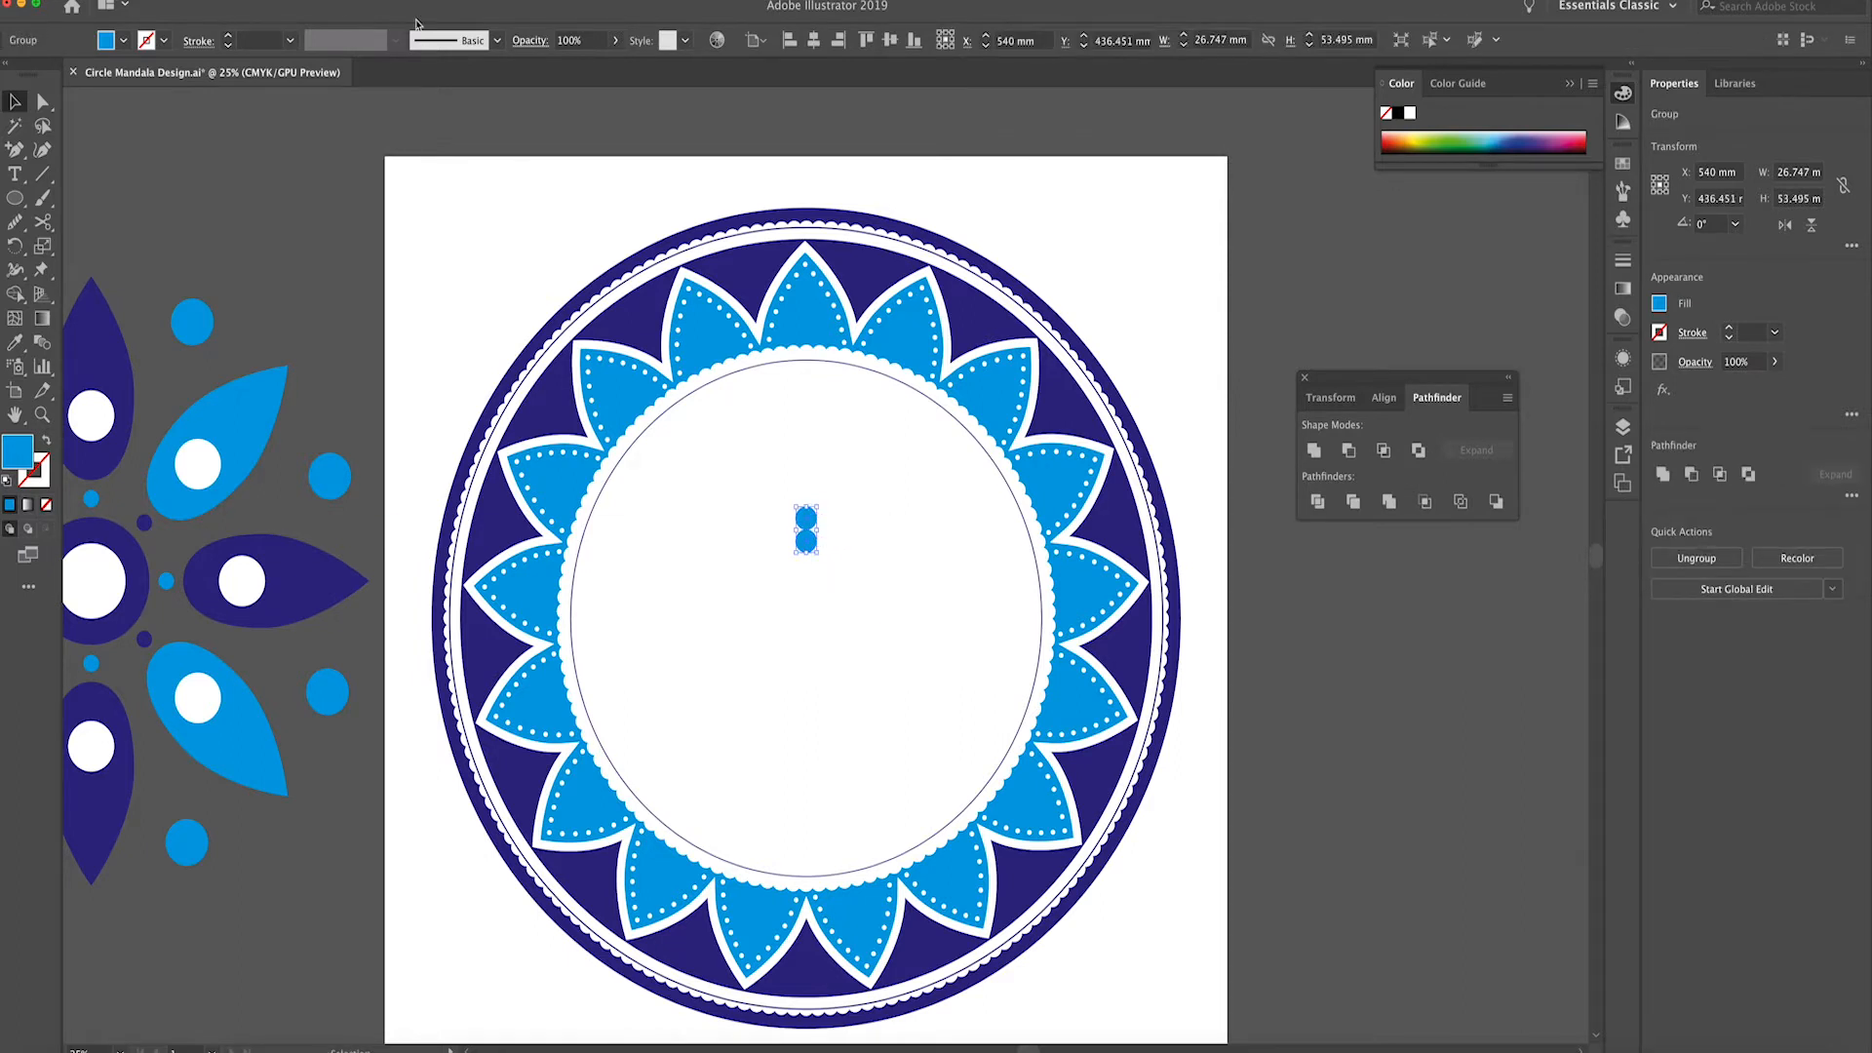
Try to apply the last Transform effect to the pair and move its upper circle toward the top petal
click(310, 2)
click(313, 10)
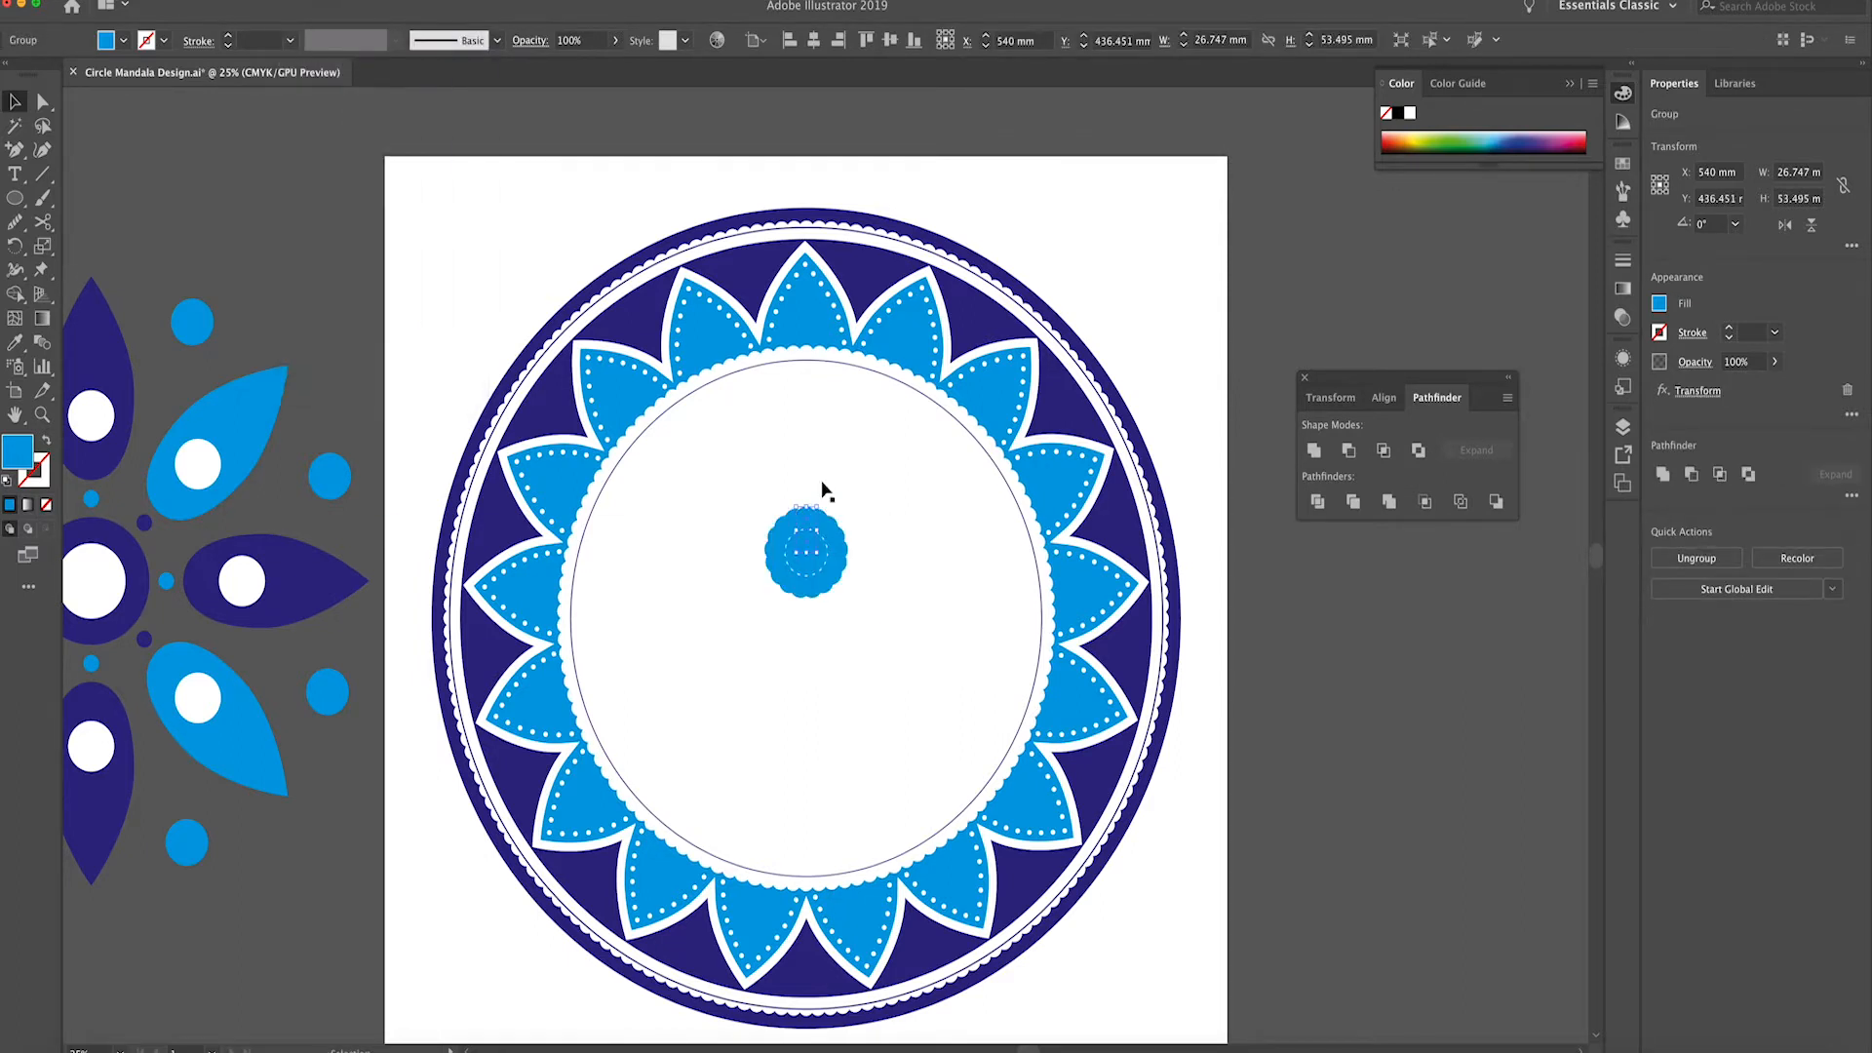
double_click(811, 527)
drag(810, 523, 811, 322)
key(super+z)
key(super+z)
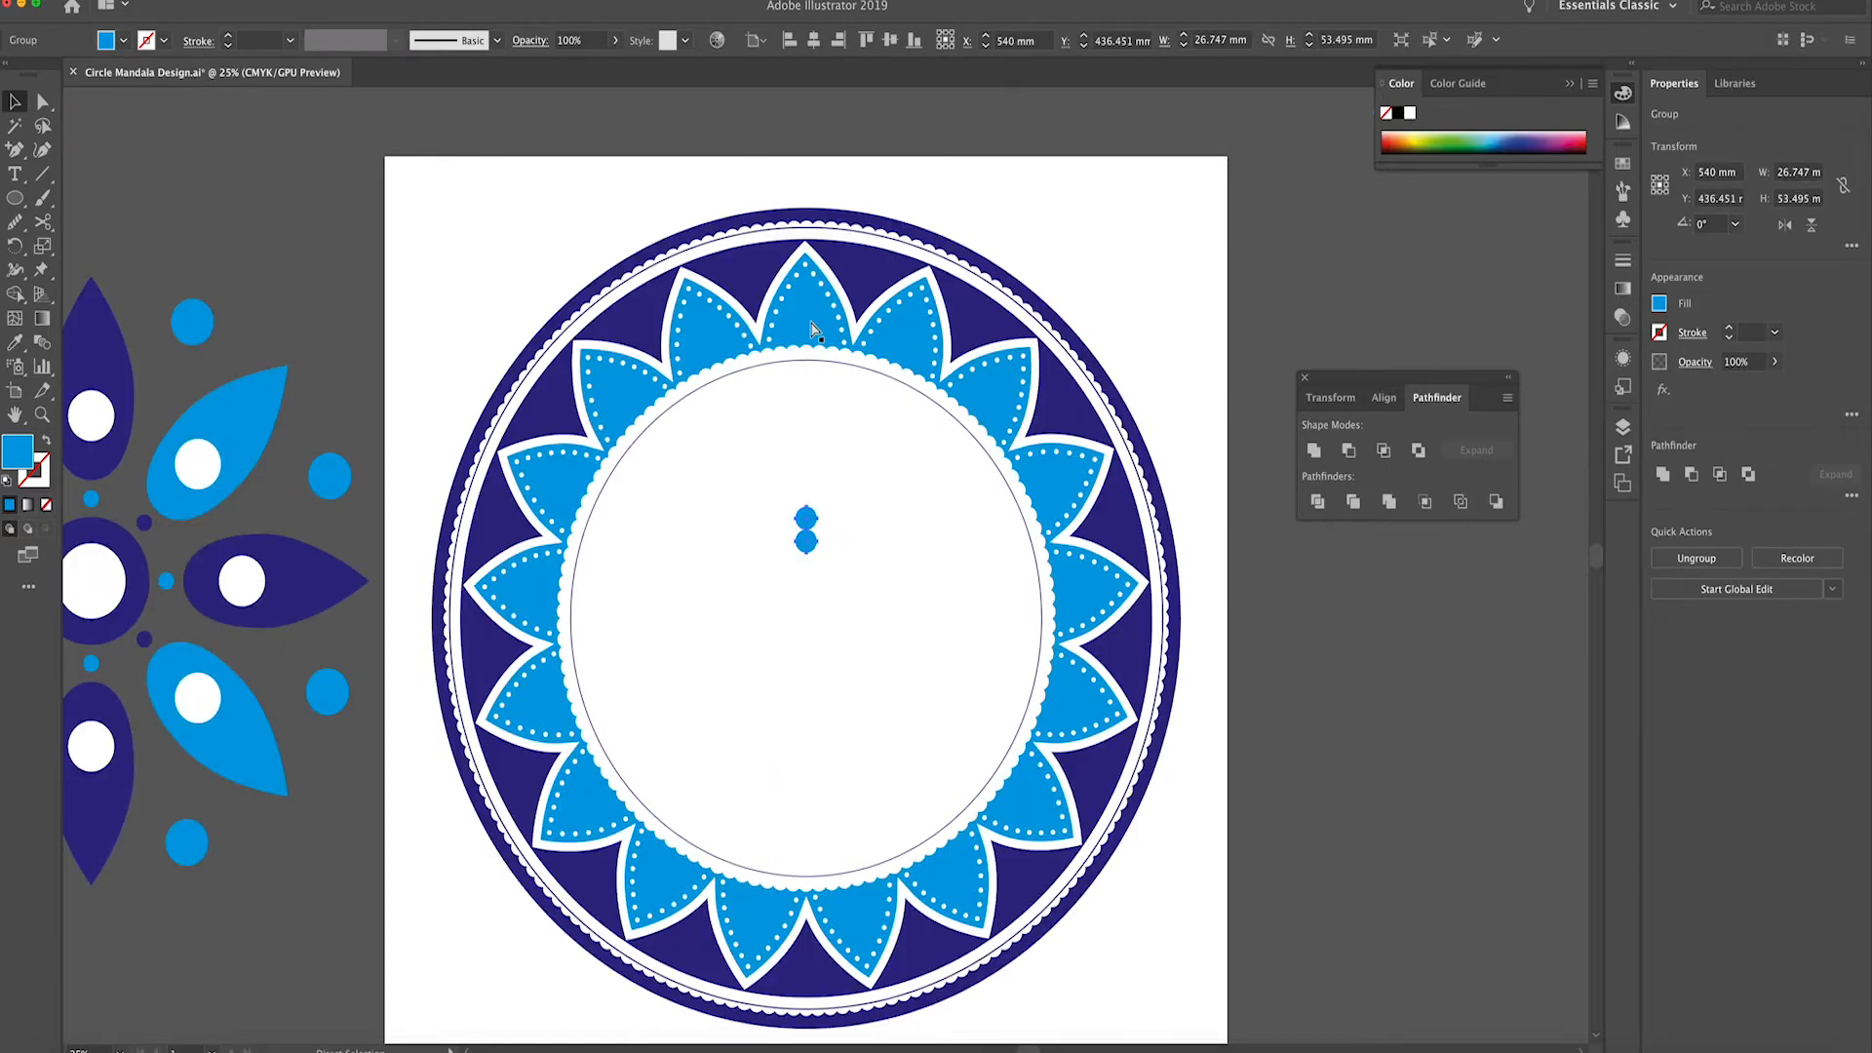
Move the grouped pair of blue circles down so its lower edge sits near the mandala's centre
key(super+equal)
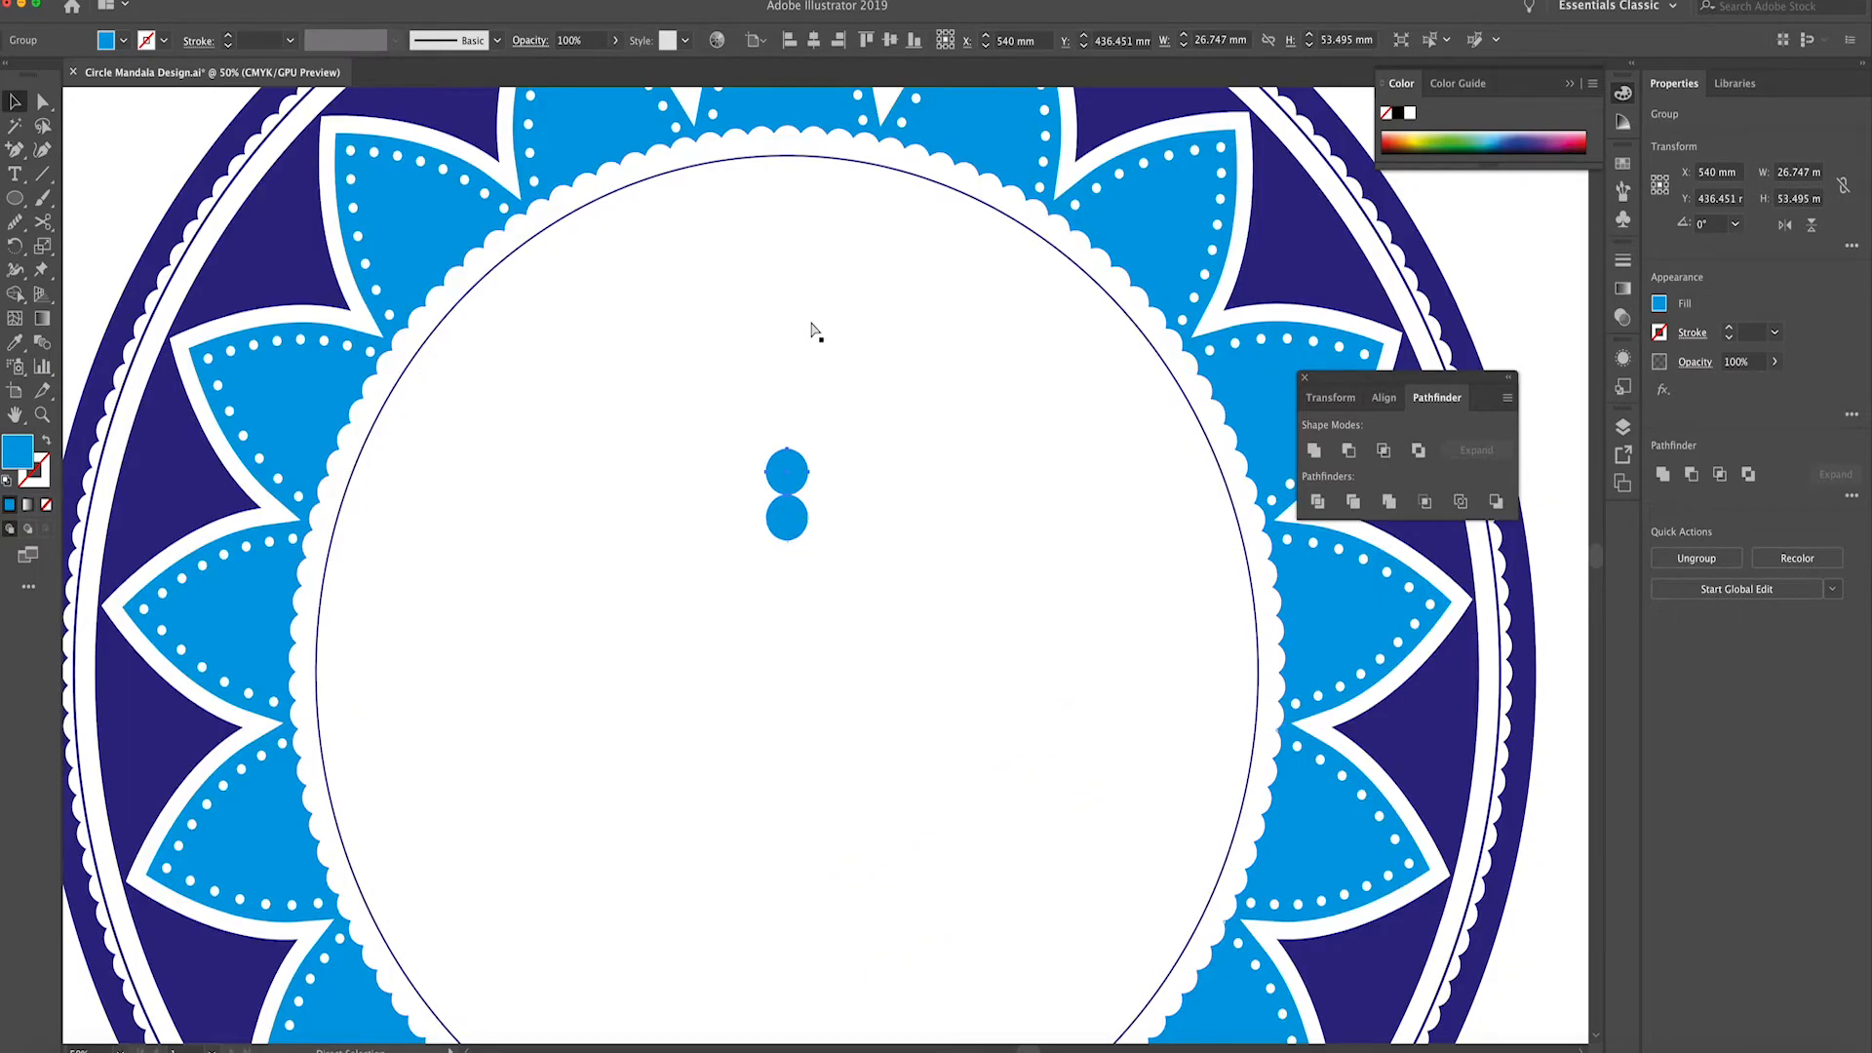
click(793, 520)
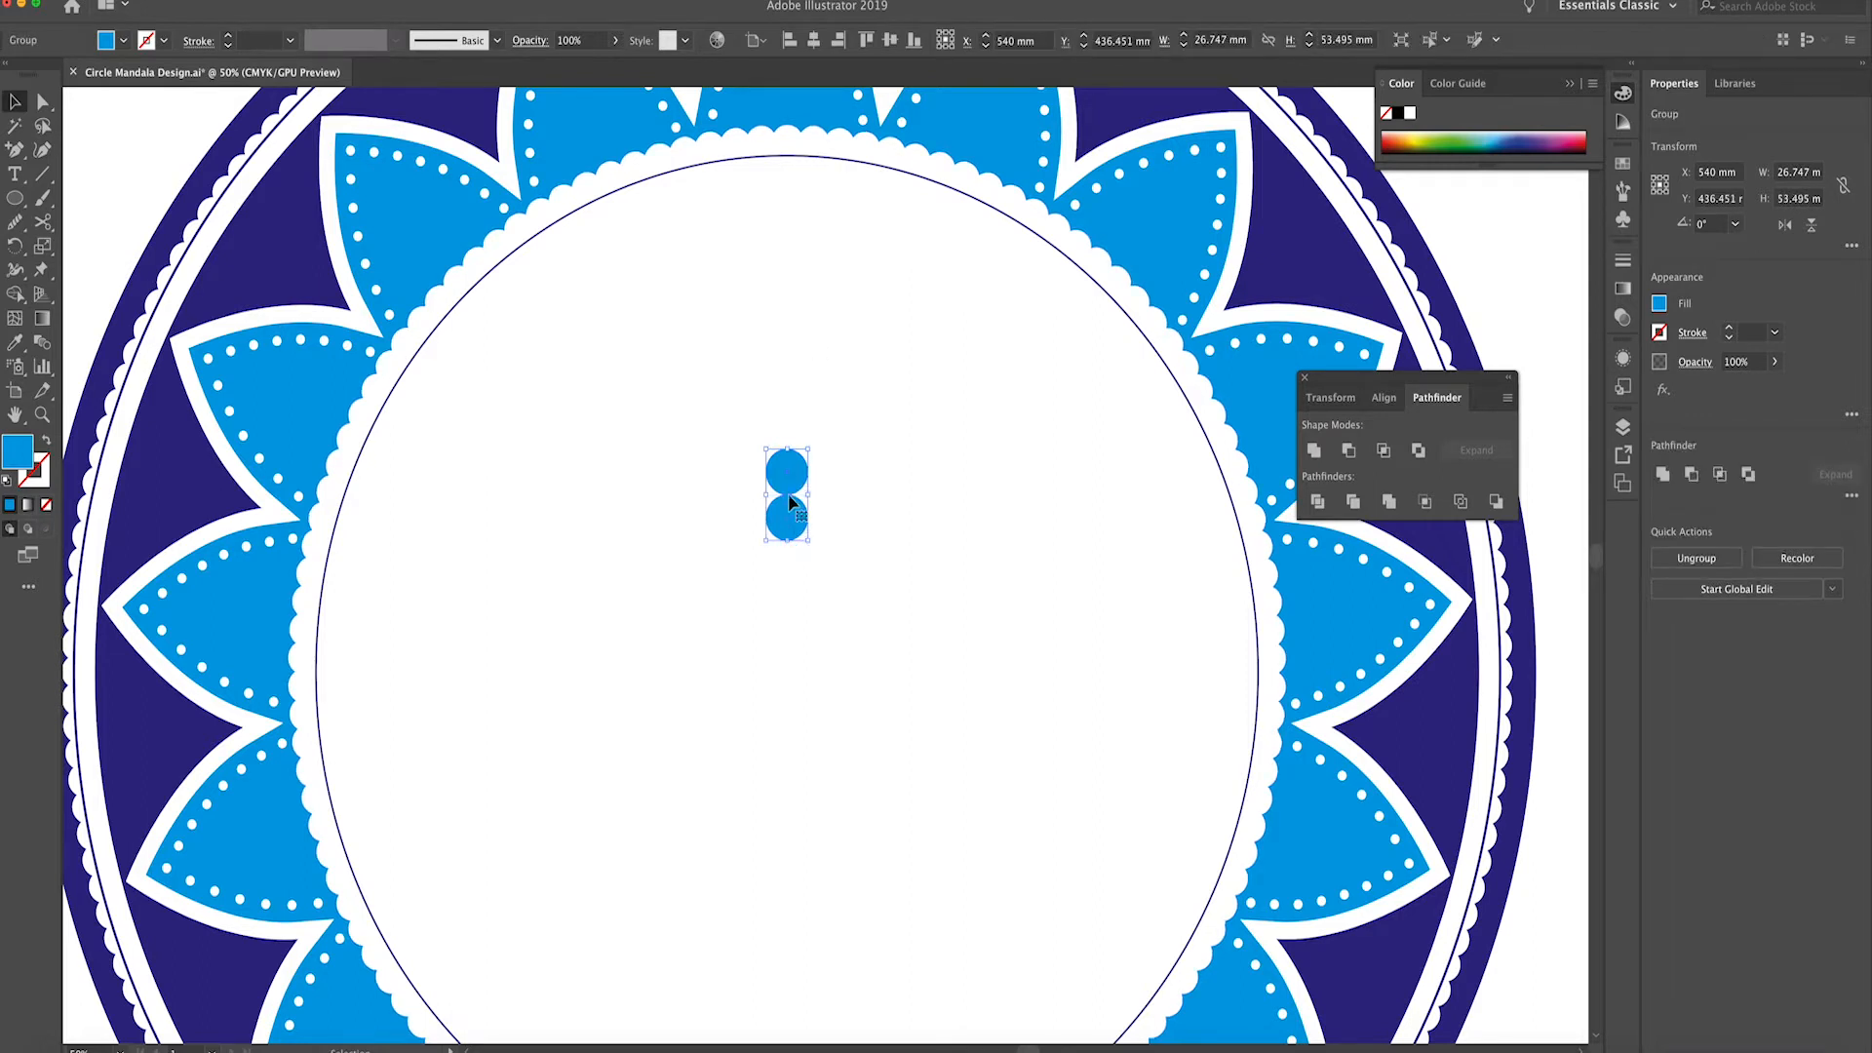
key(super+equal)
key(super+minus)
key(super+minus)
key(super+minus)
key(super+minus)
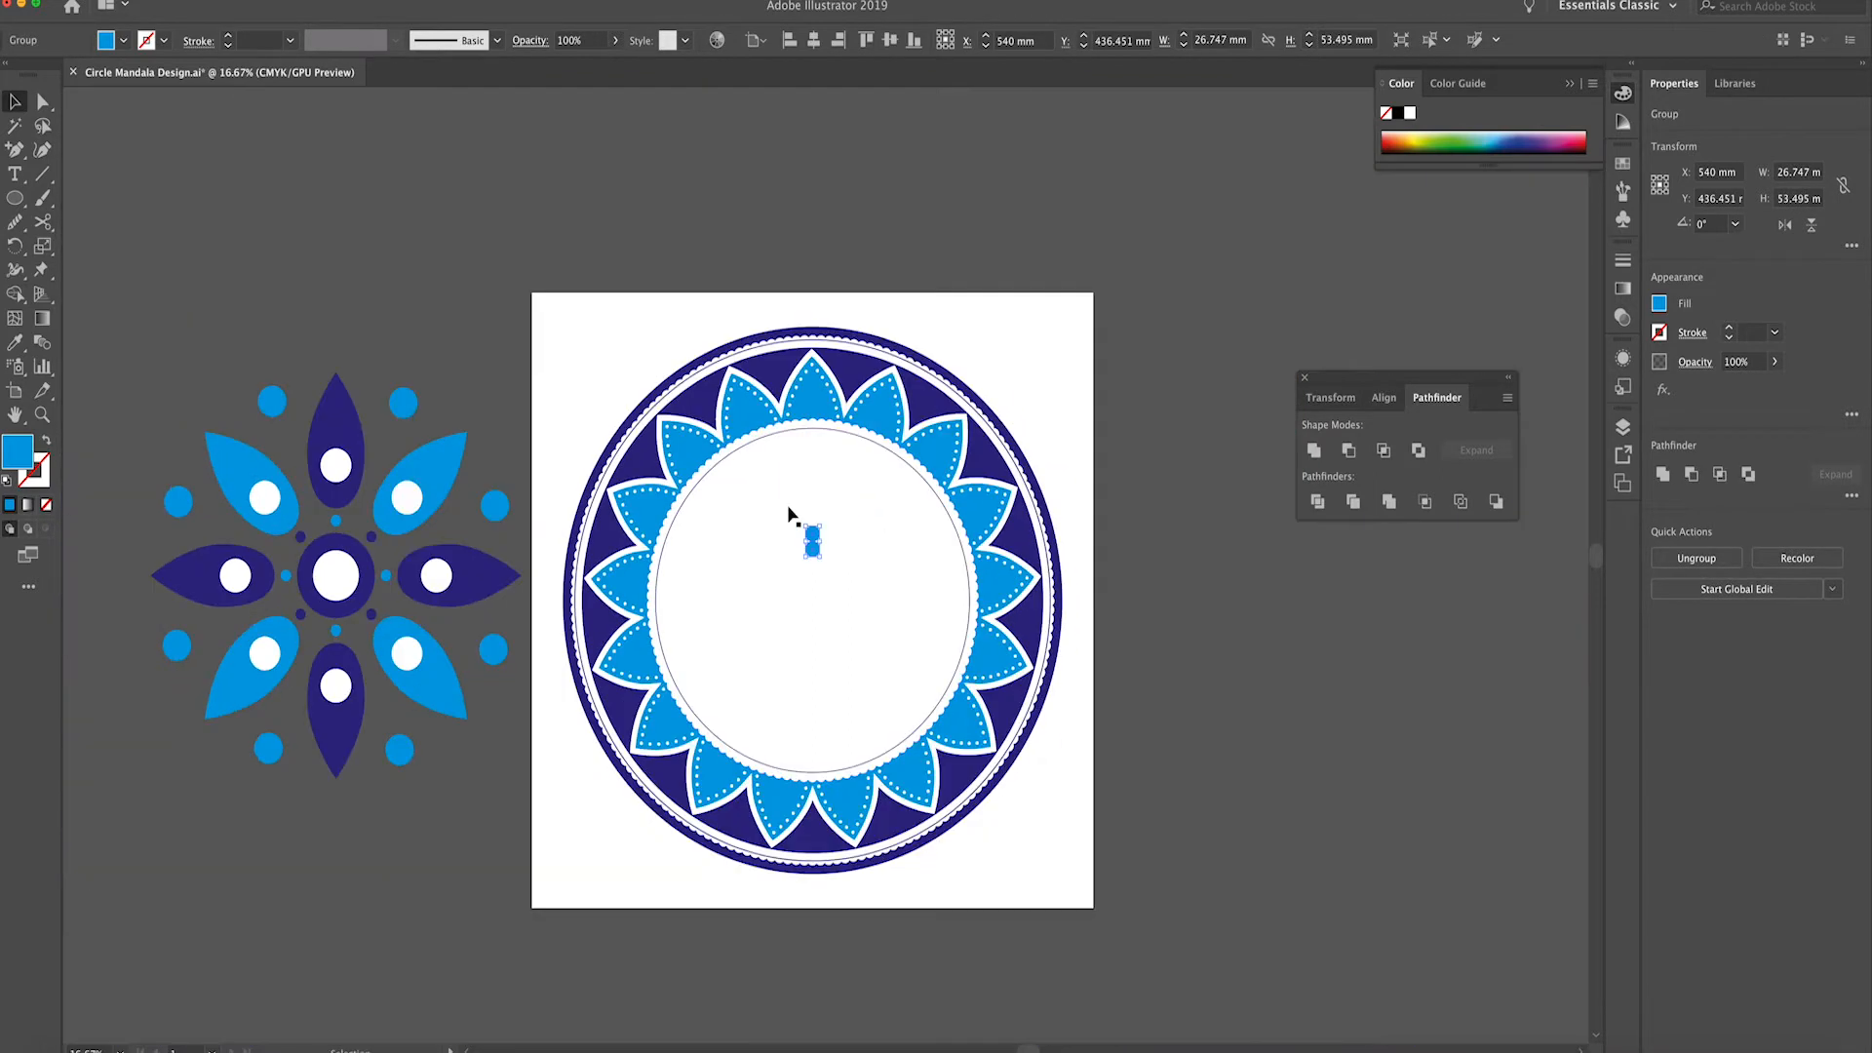
key(super+equal)
key(super+equal)
key(super+equal)
key(super+equal)
key(super+y)
drag(794, 523, 859, 541)
drag(859, 541, 788, 694)
click(778, 469)
key(Delete)
click(784, 547)
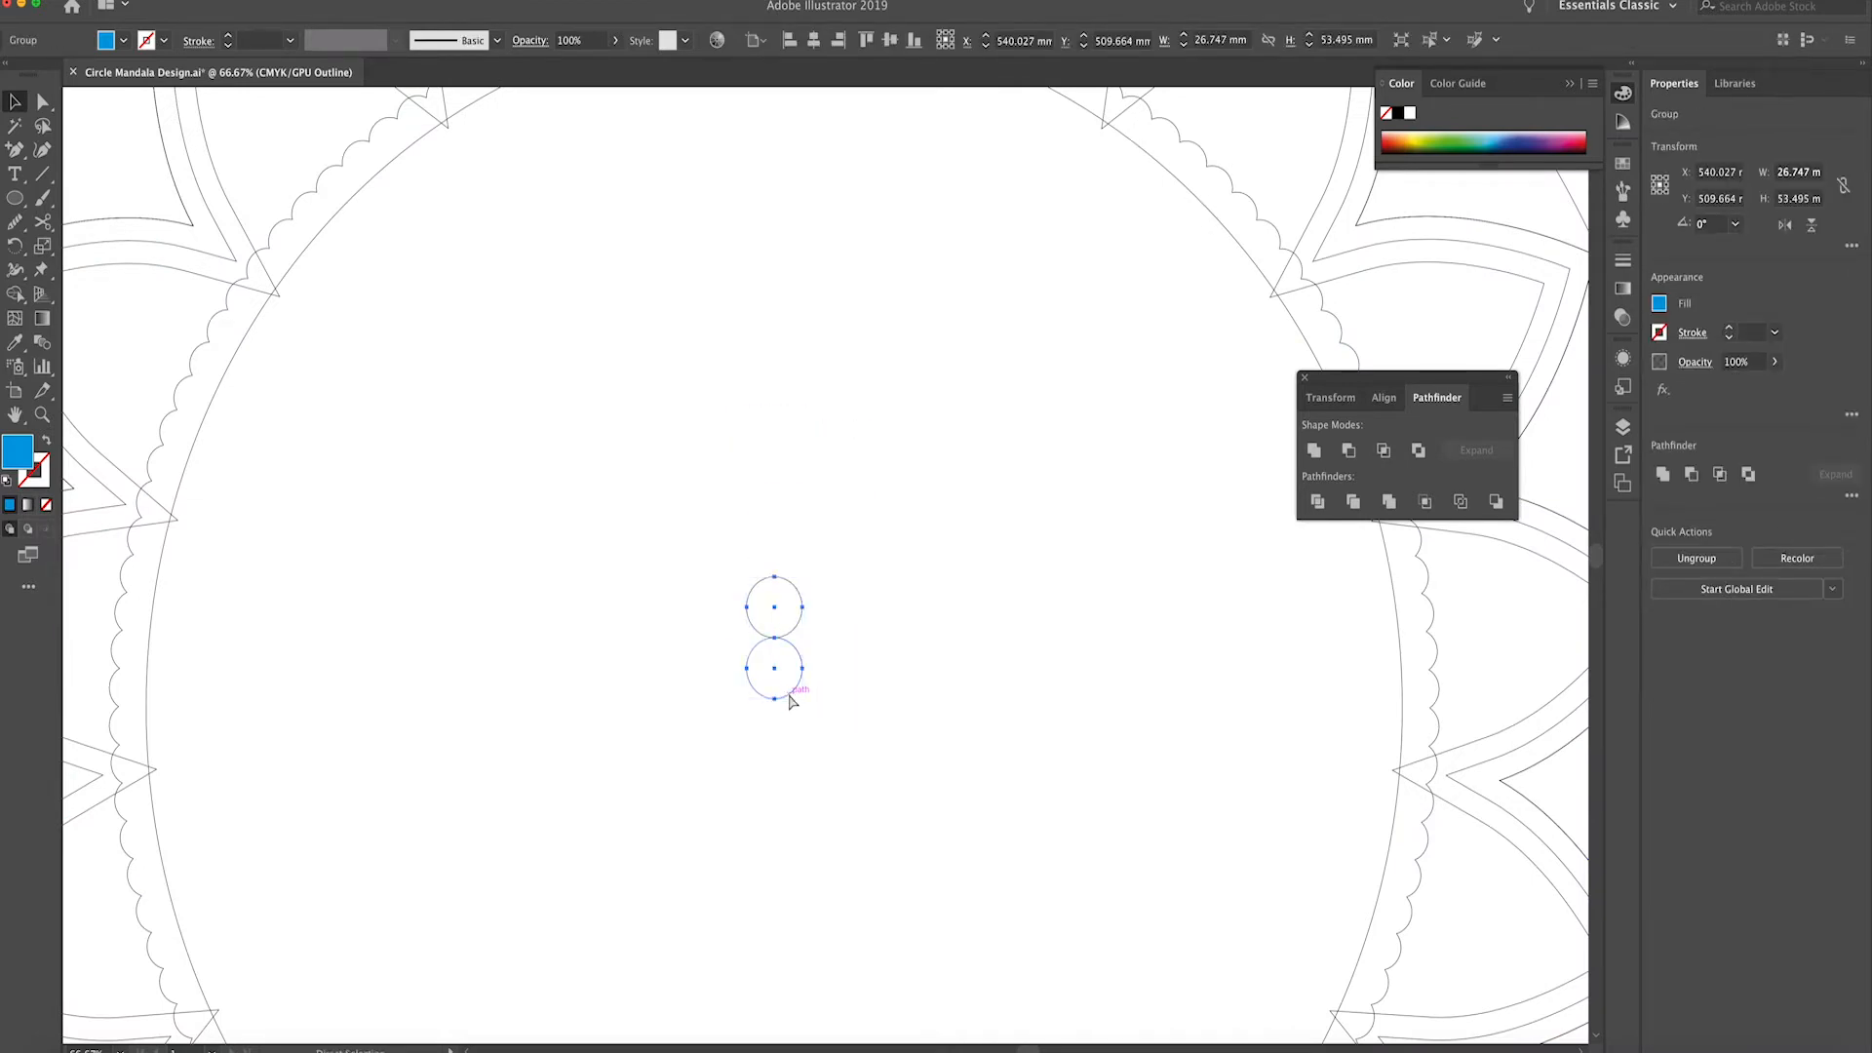
Apply the last Transform effect to the pair and move its upper circle into the top petal to repeat it around the ring
key(super+y)
click(338, 0)
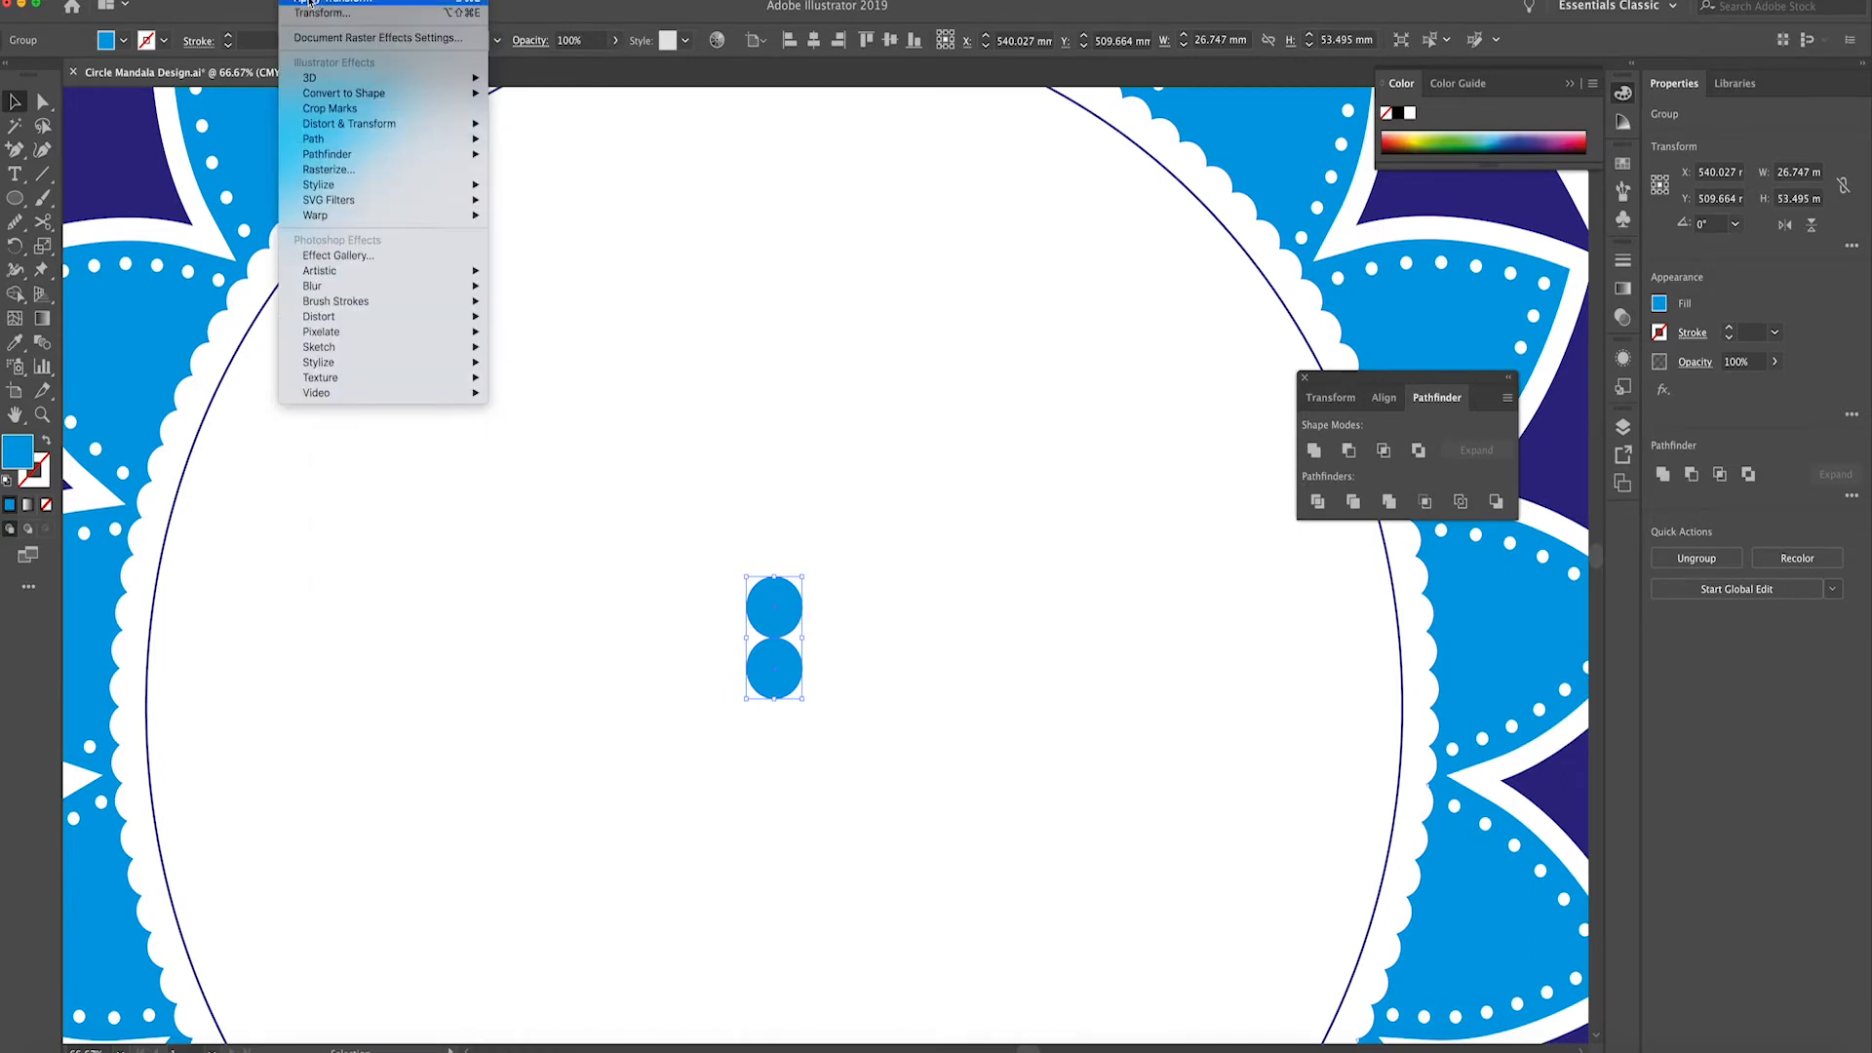
click(337, 2)
key(super+minus)
key(super+minus)
double_click(805, 597)
drag(805, 597, 806, 251)
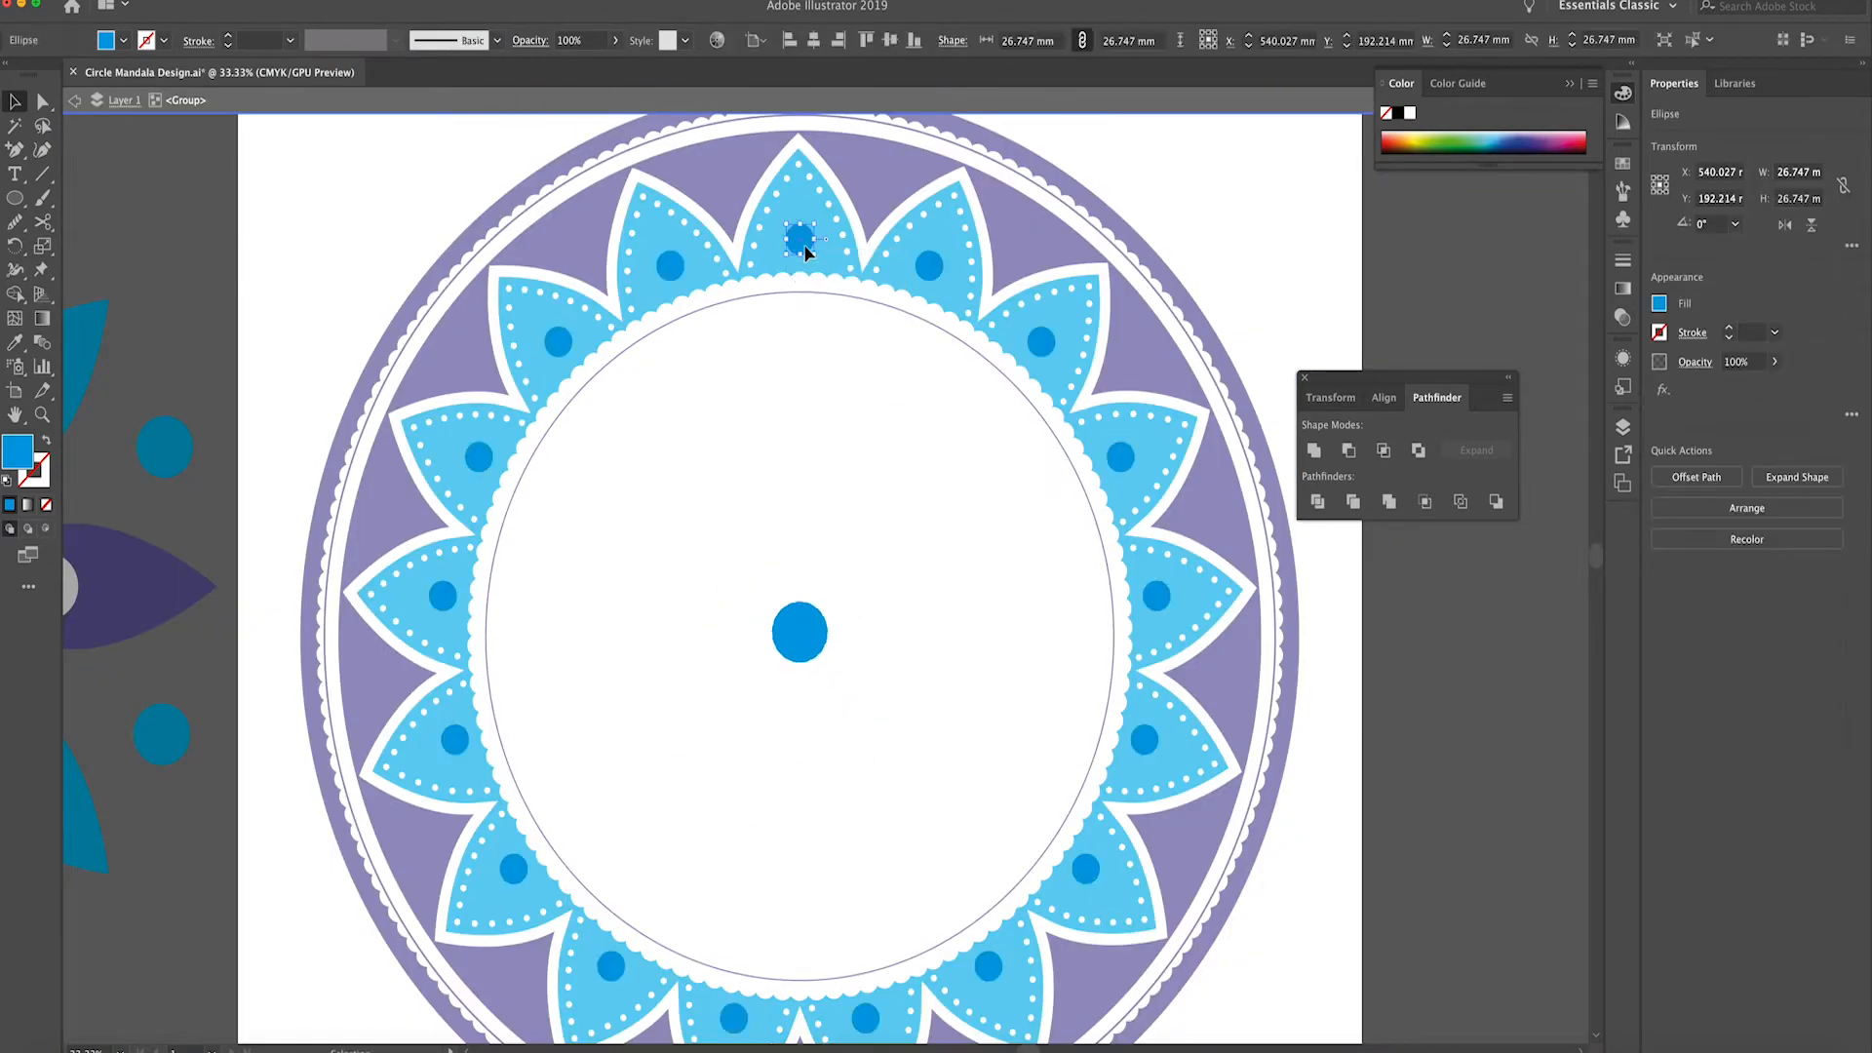
Fill the petal circles with white sampled from the mandala's centre and leave the group's isolation mode
key(i)
click(543, 687)
key(v)
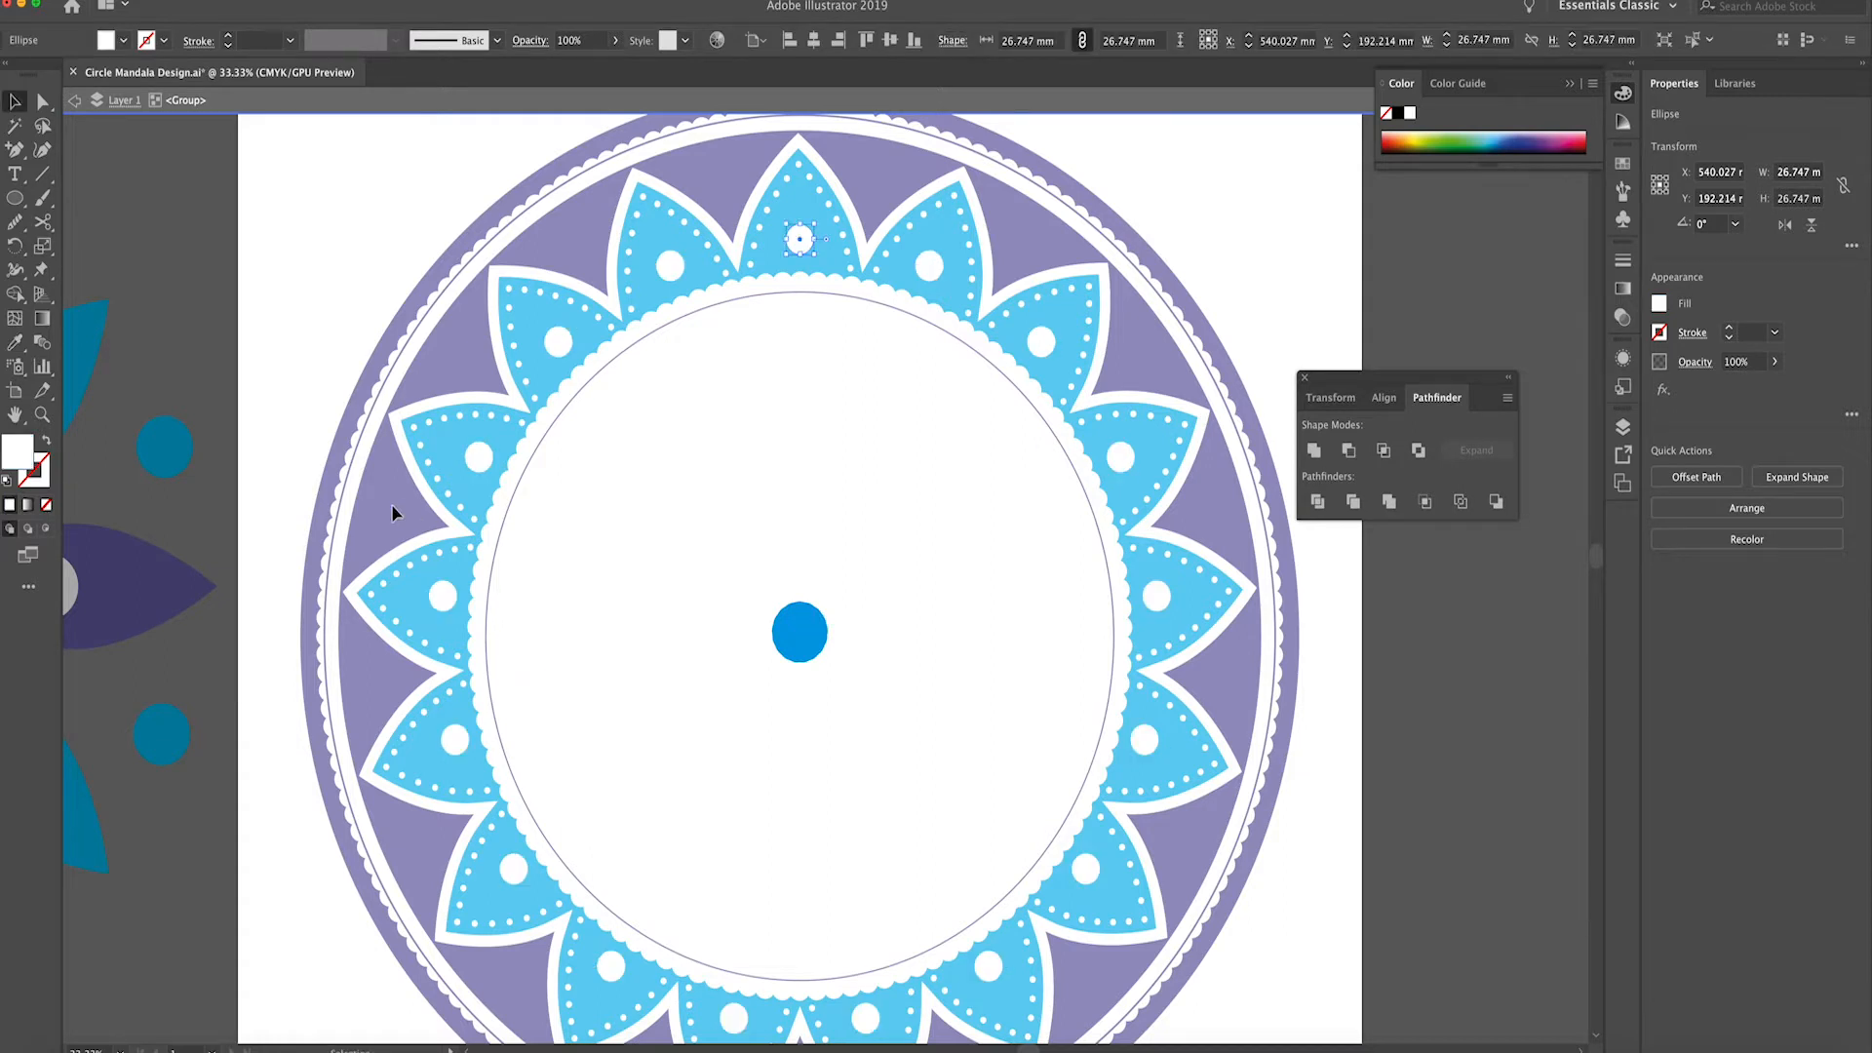
double_click(394, 506)
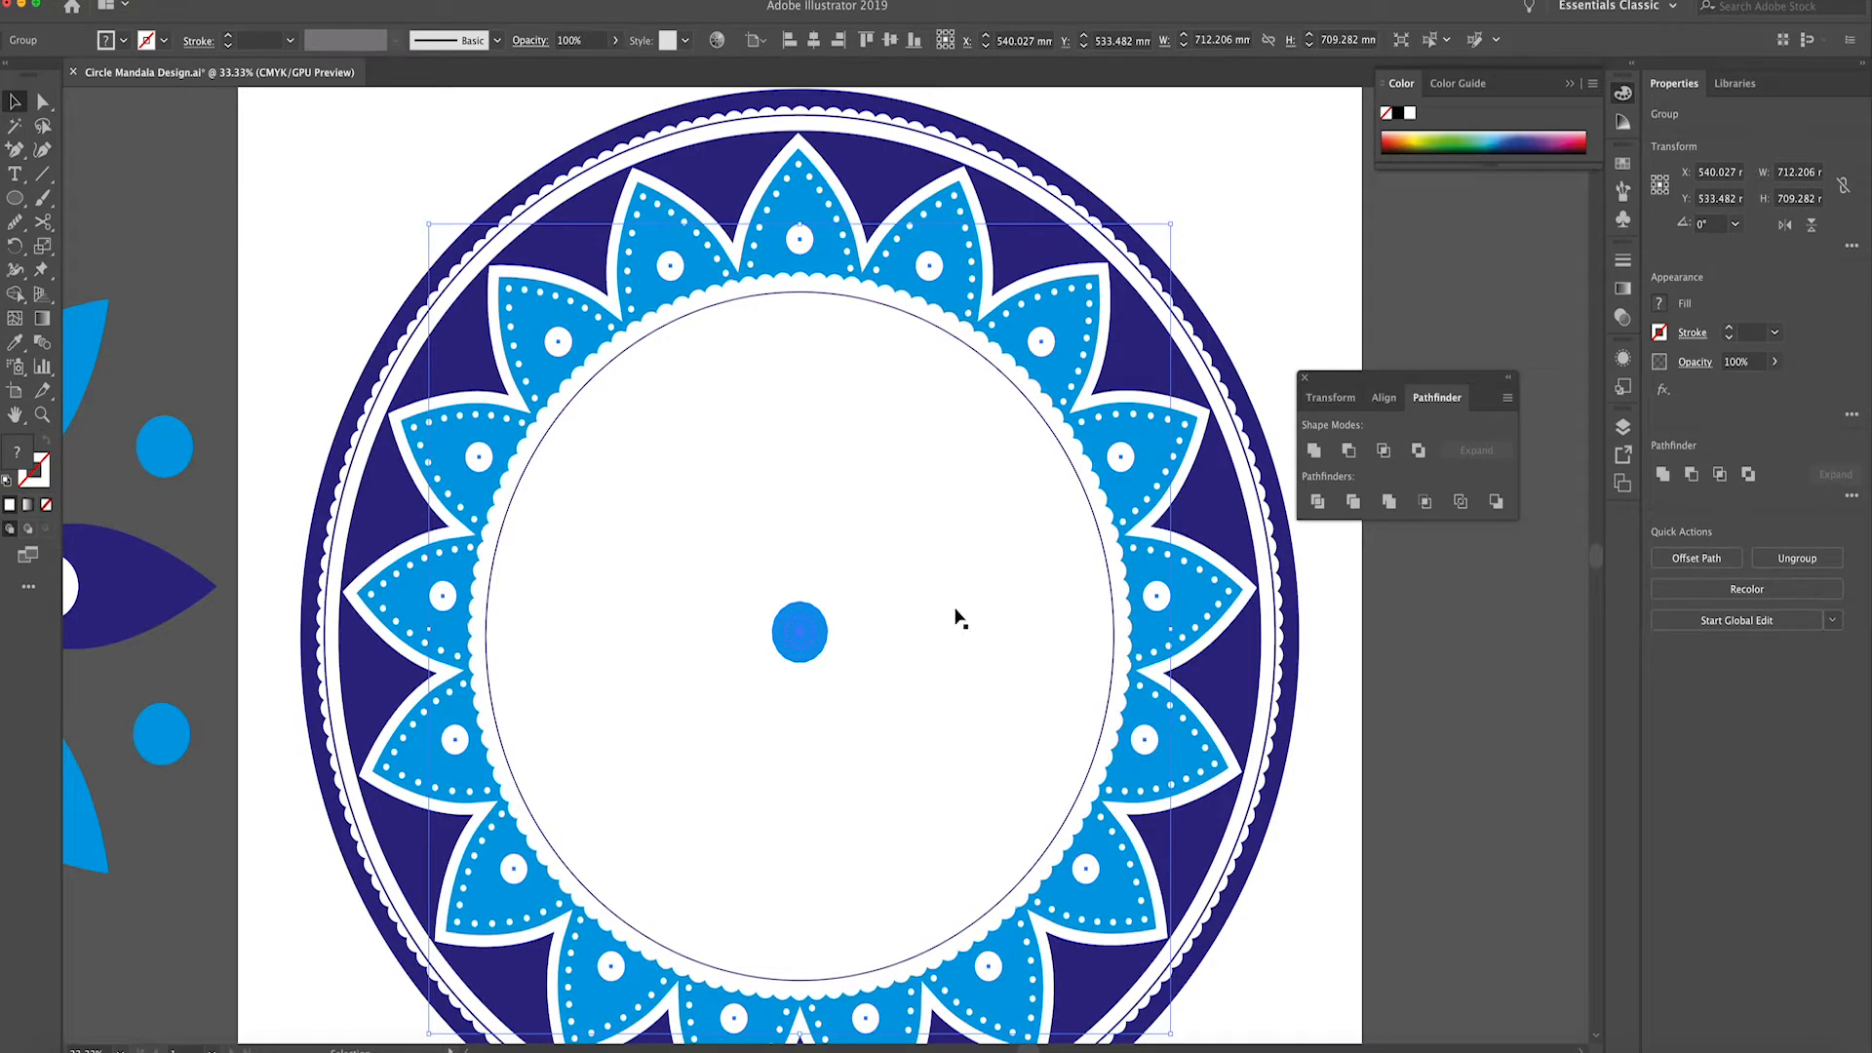
click(1290, 249)
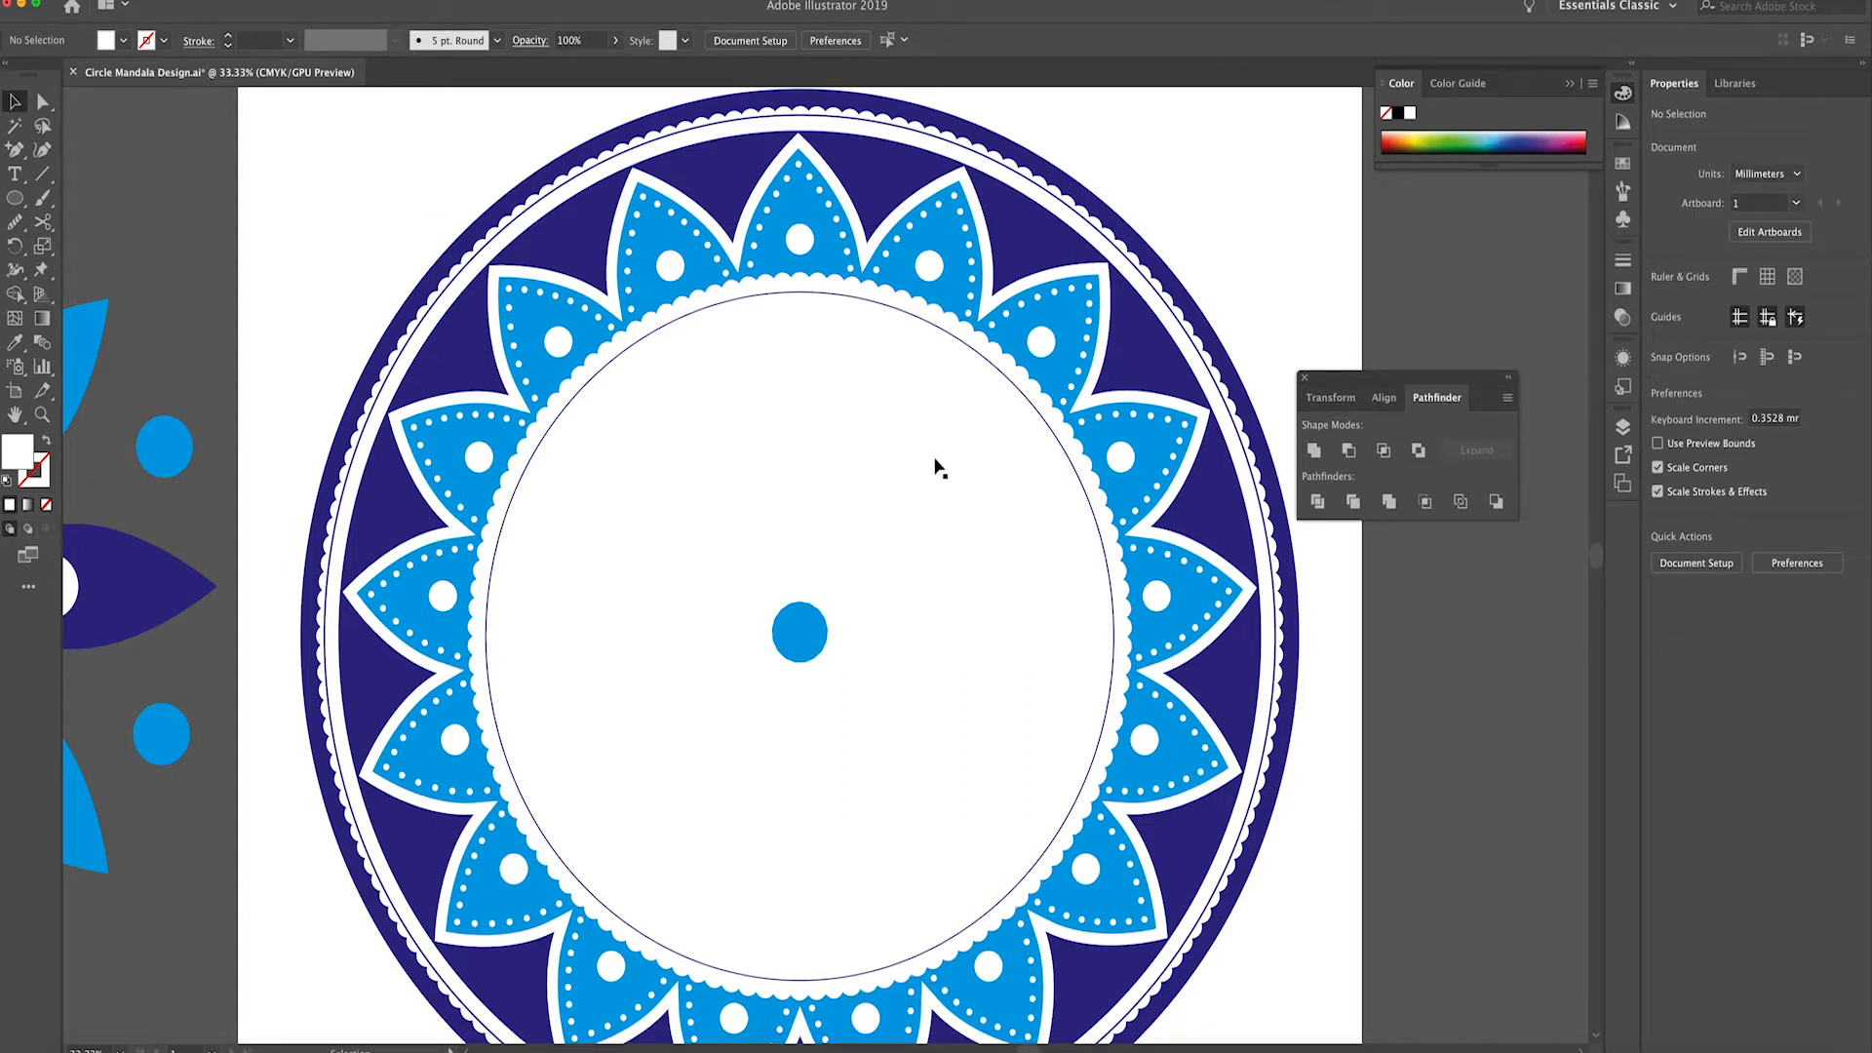
Ungroup the repeated circles, then lasso the overlapping blue ones at the mandala's centre and delete them
click(786, 647)
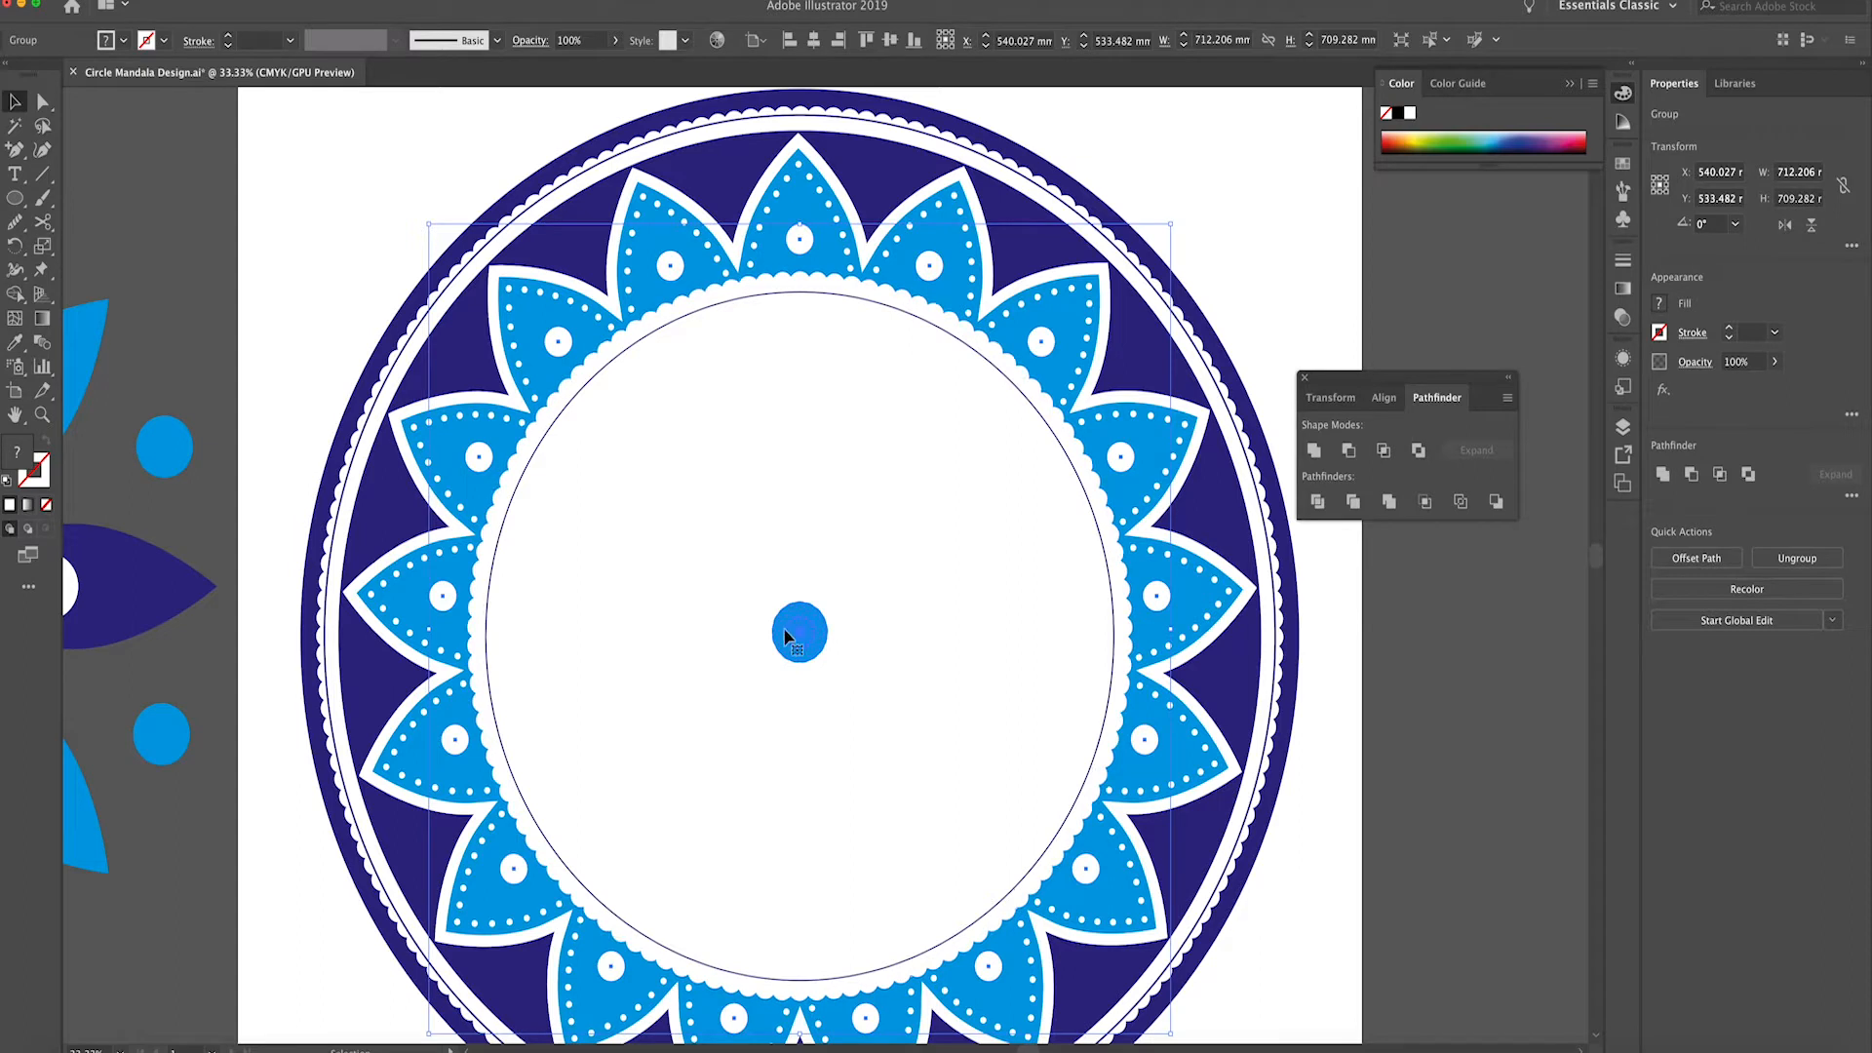
click(176, 1)
click(183, 54)
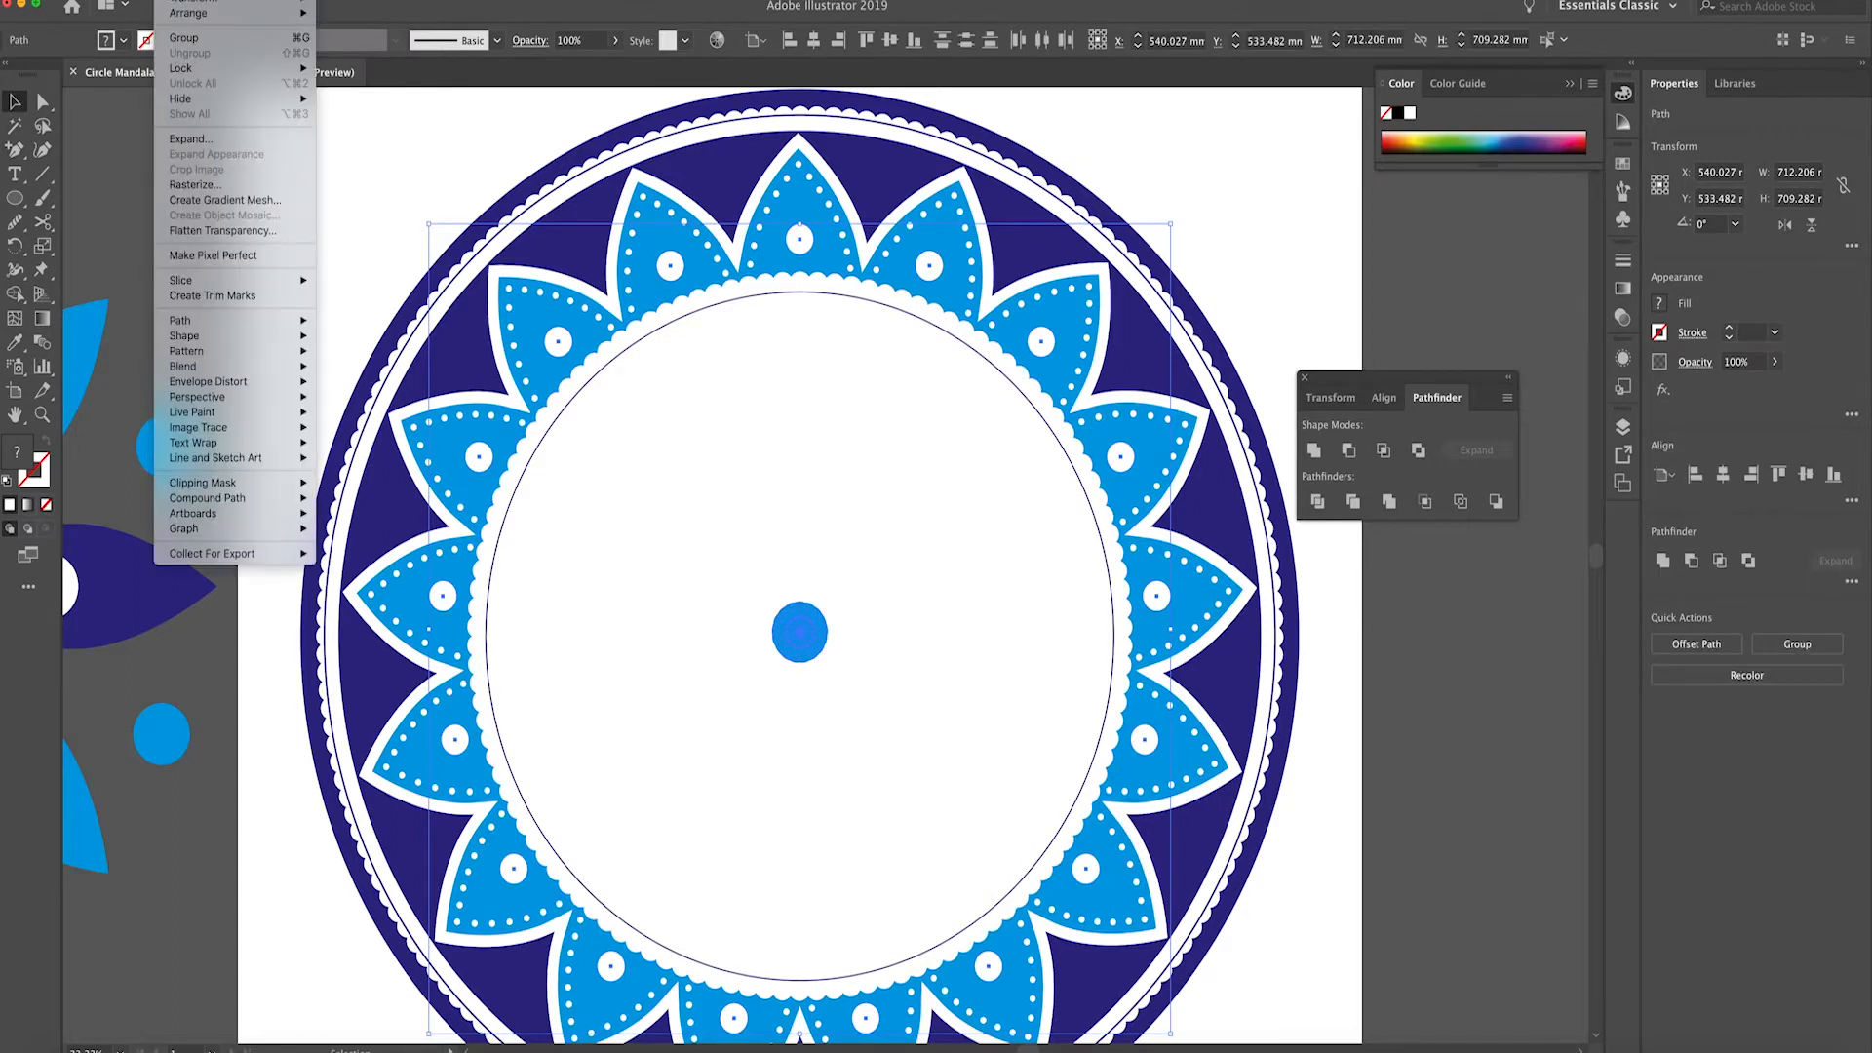
click(801, 633)
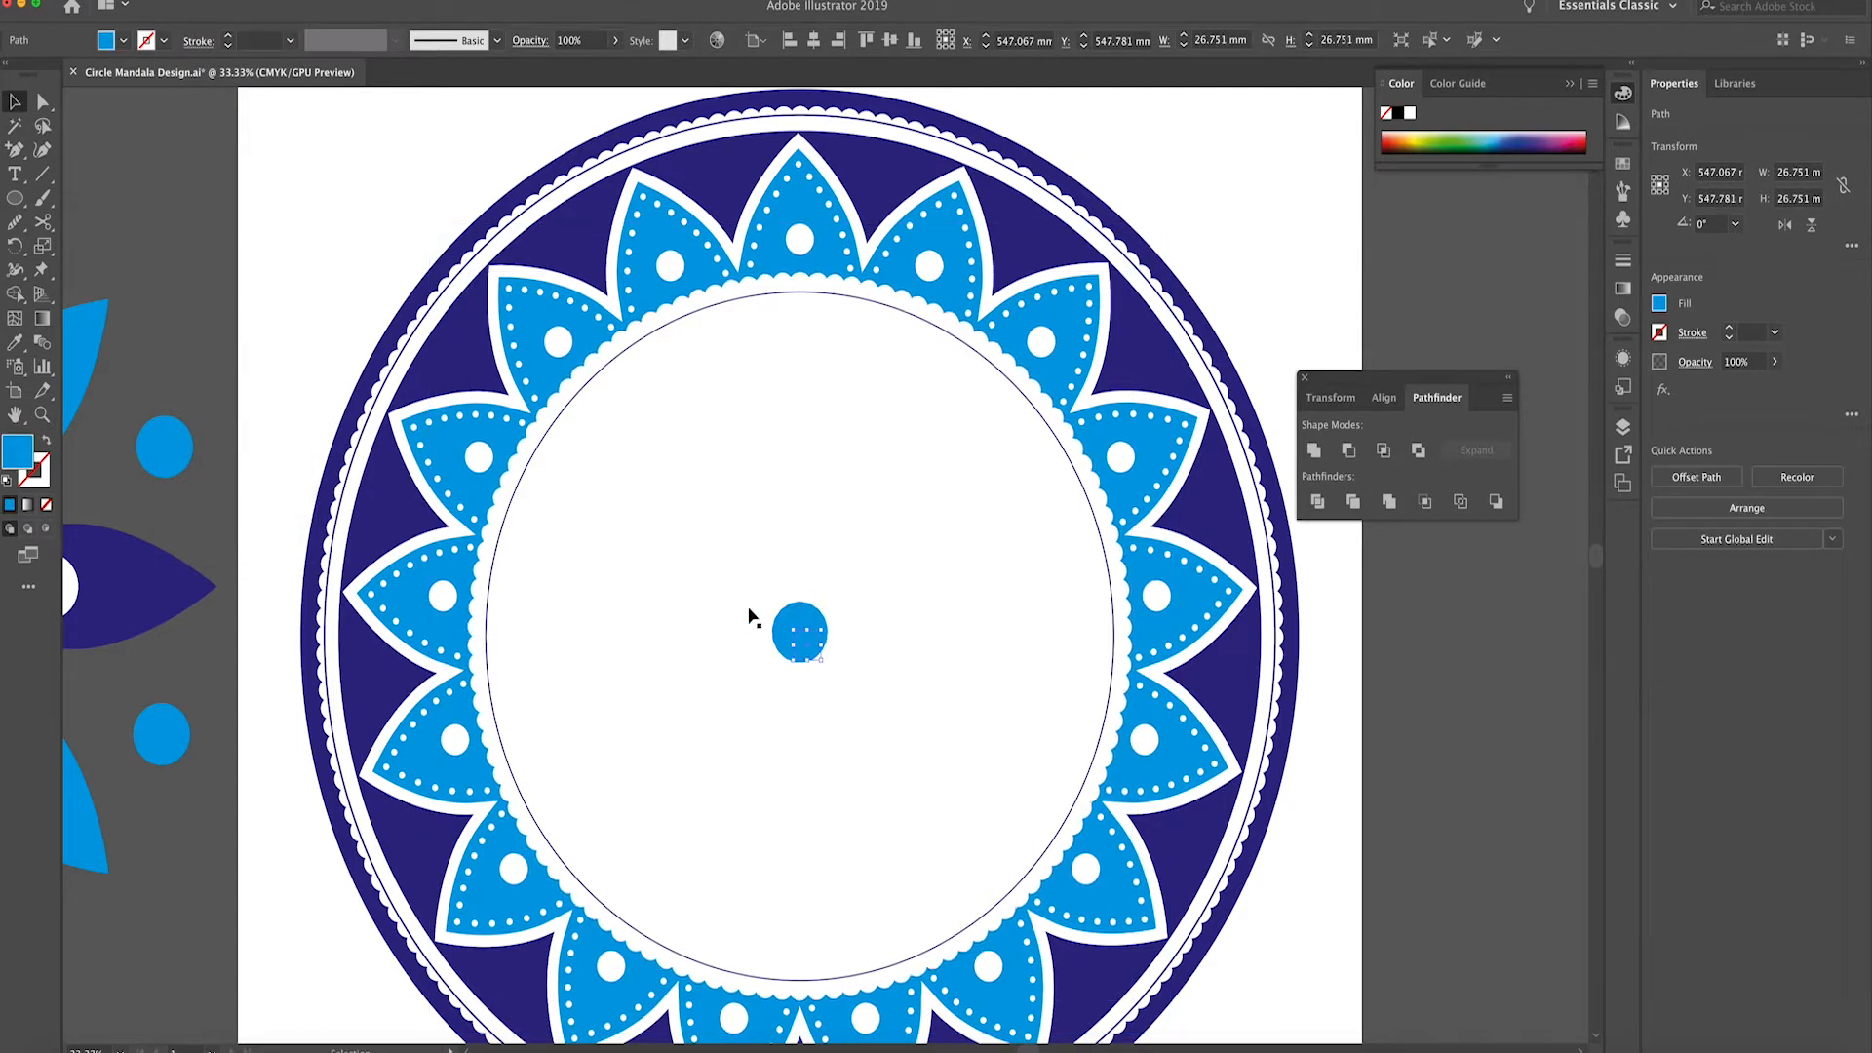
click(43, 127)
mouse_move(767, 662)
mouse_down()
mouse_move(866, 677)
mouse_move(864, 629)
mouse_move(815, 578)
mouse_move(771, 594)
mouse_move(741, 652)
mouse_move(777, 679)
mouse_up()
key(Delete)
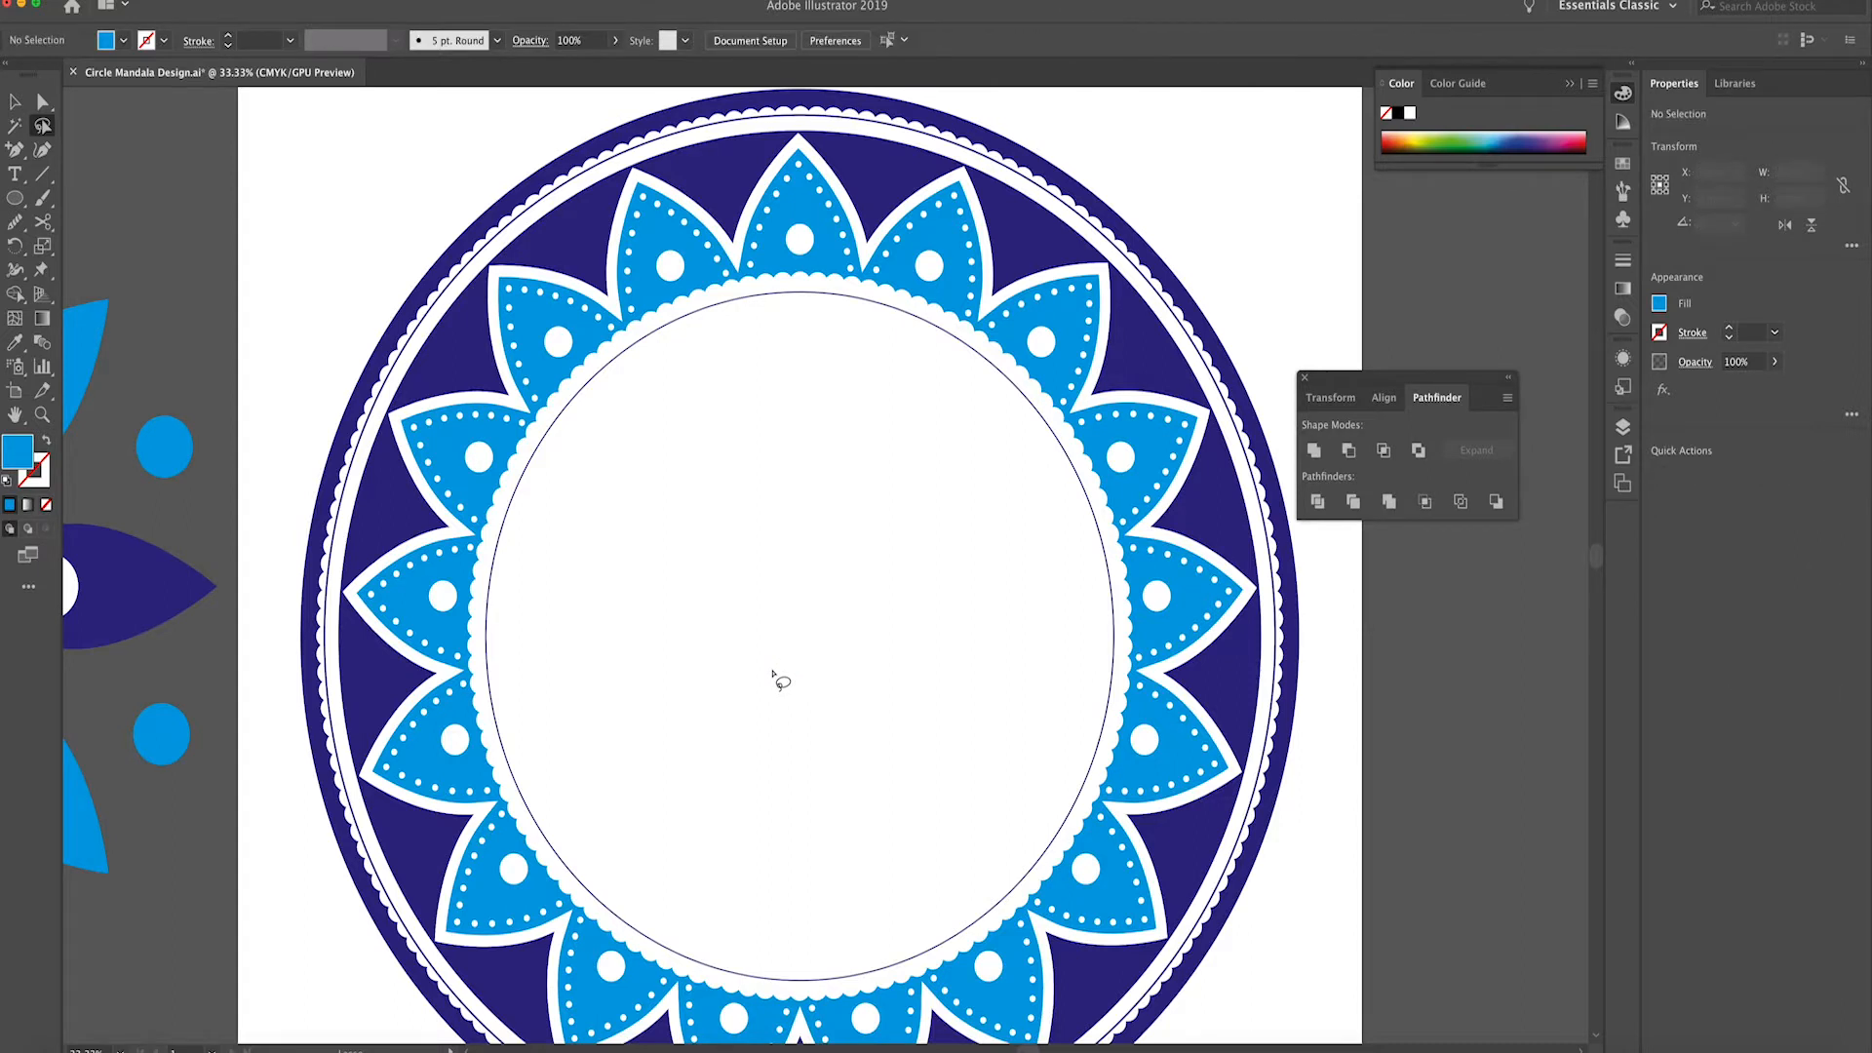
Increase the stroke weight of the white dotted lines inside the petals to 26 pt
key(super+minus)
key(super+minus)
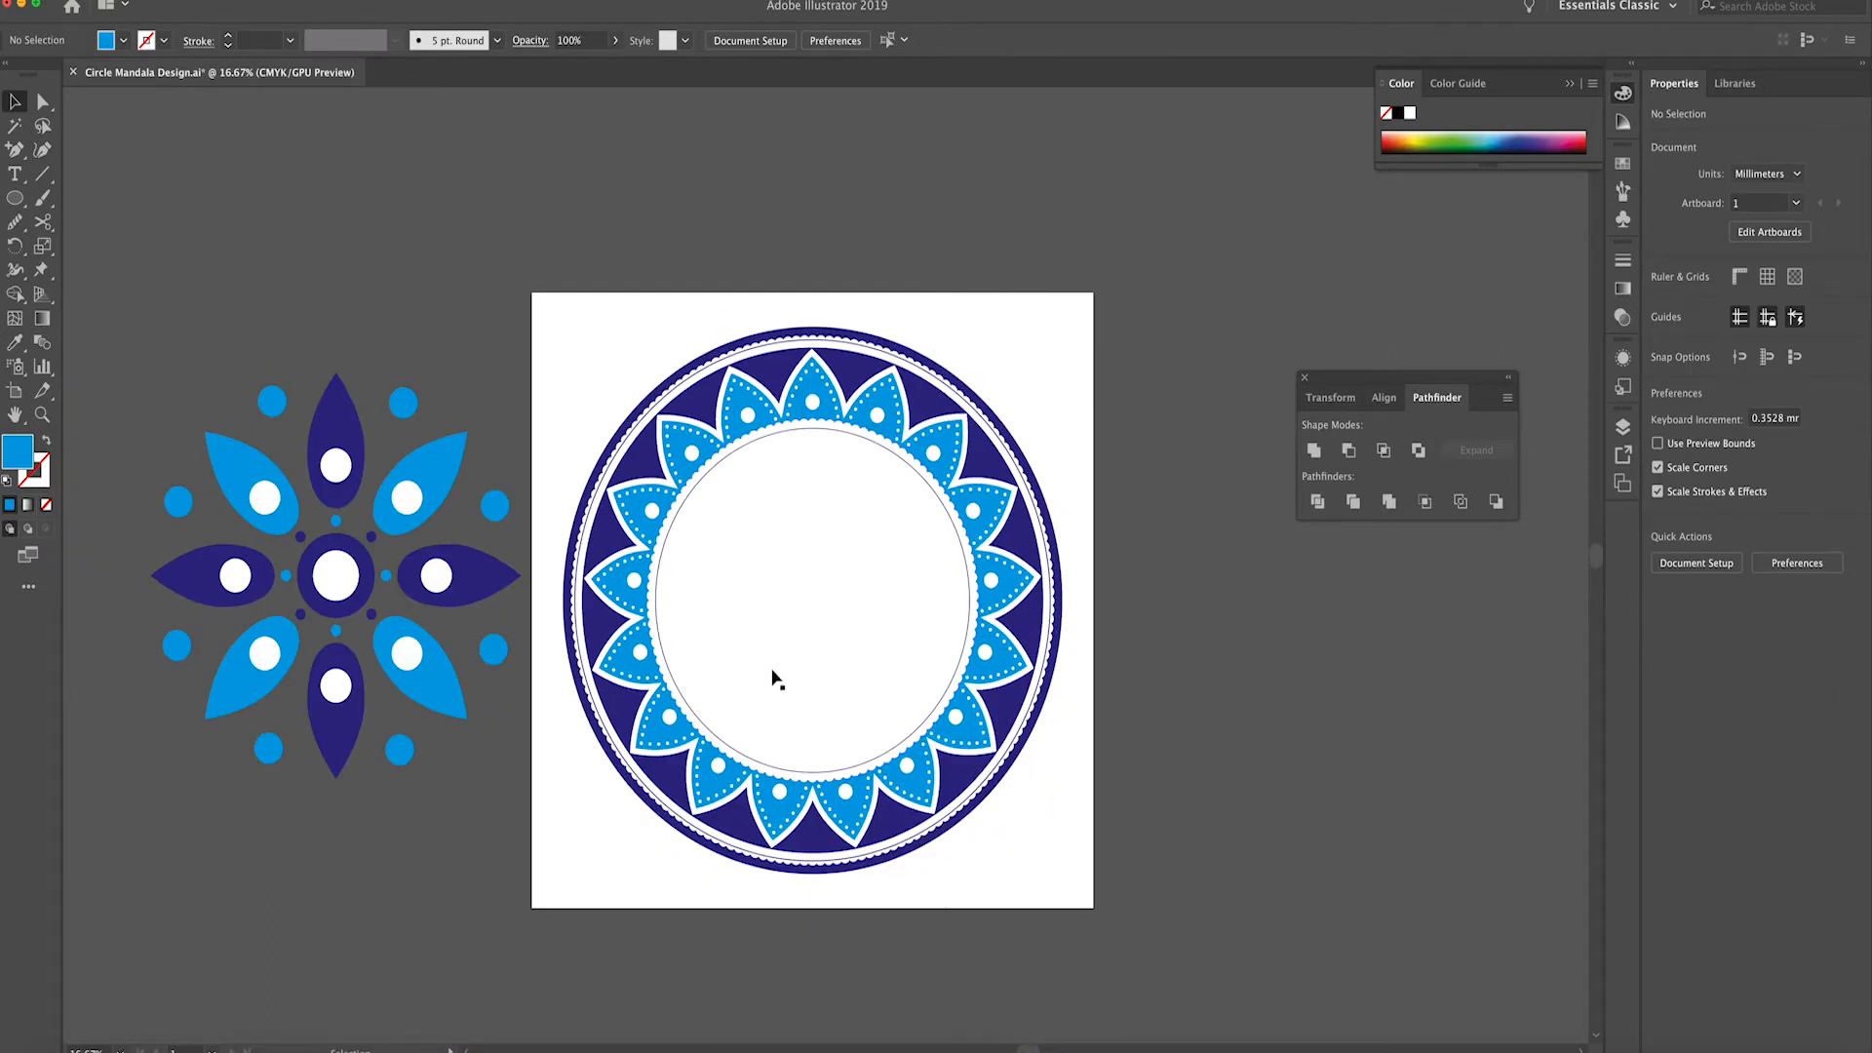
key(super+equal)
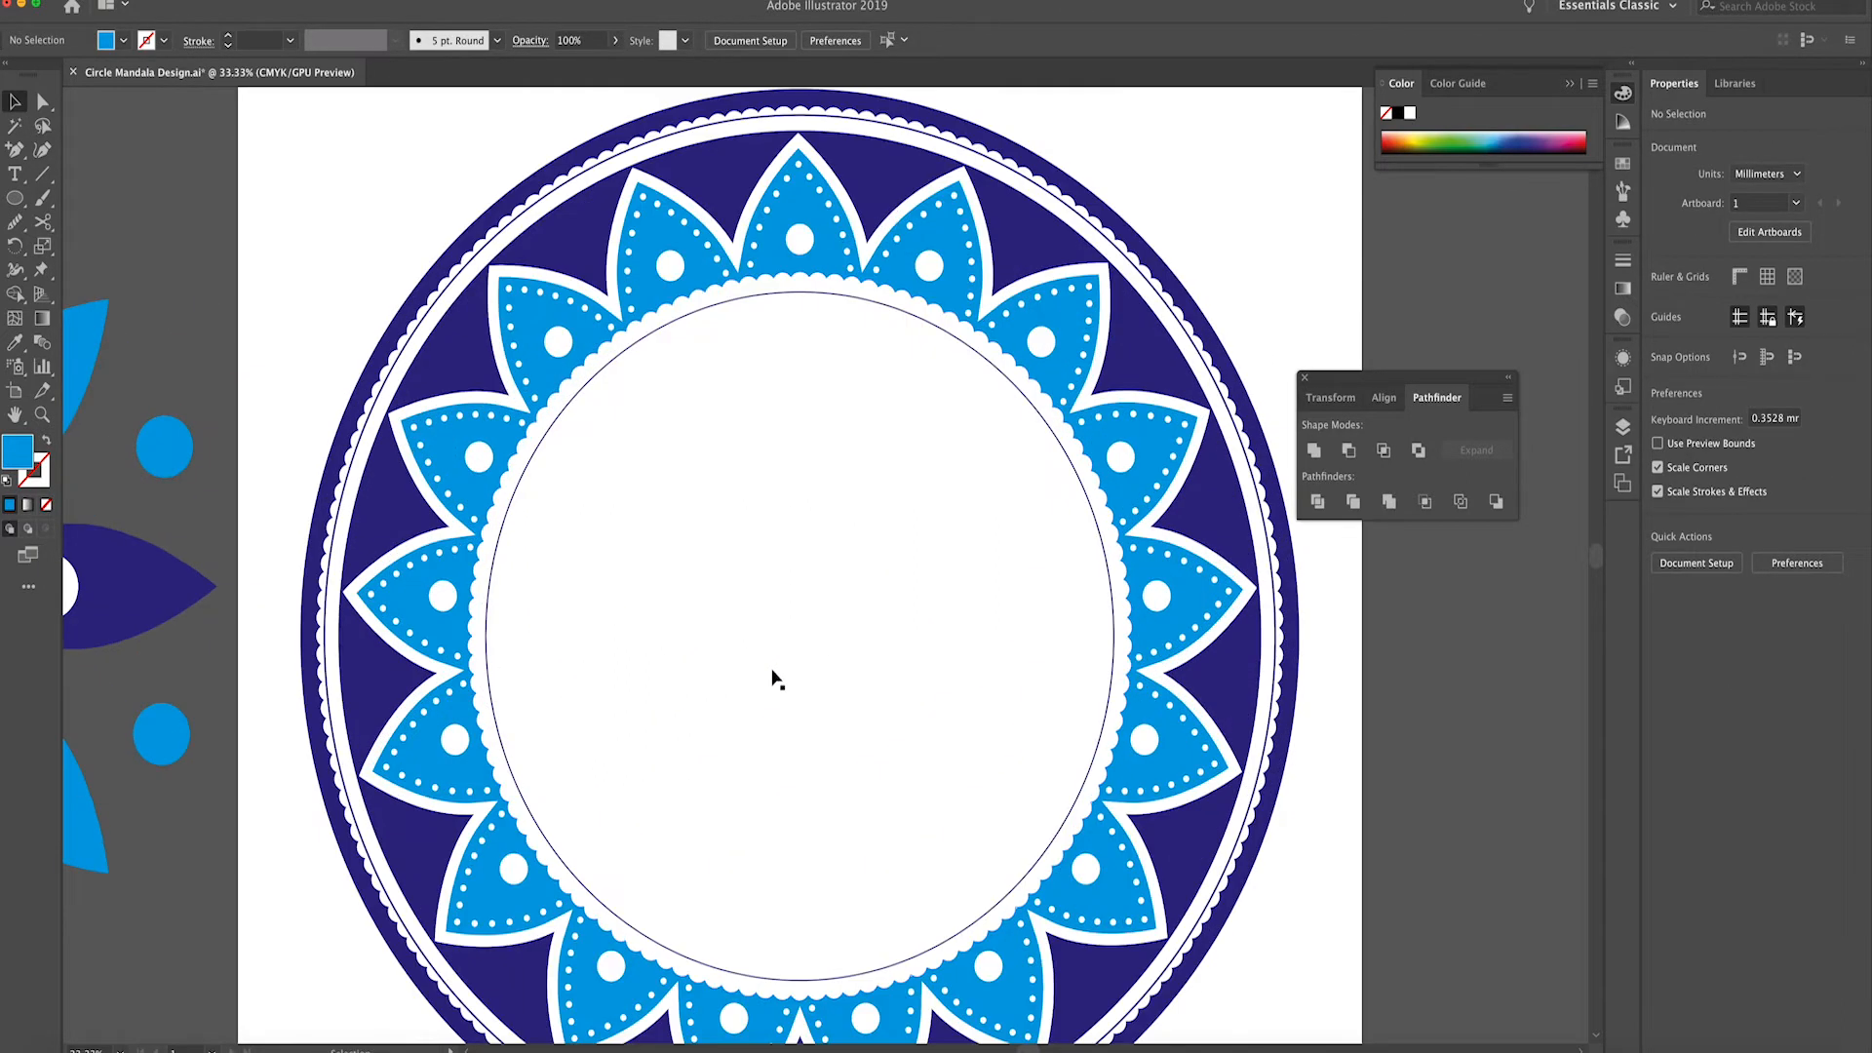
click(844, 244)
click(1729, 330)
click(1729, 330)
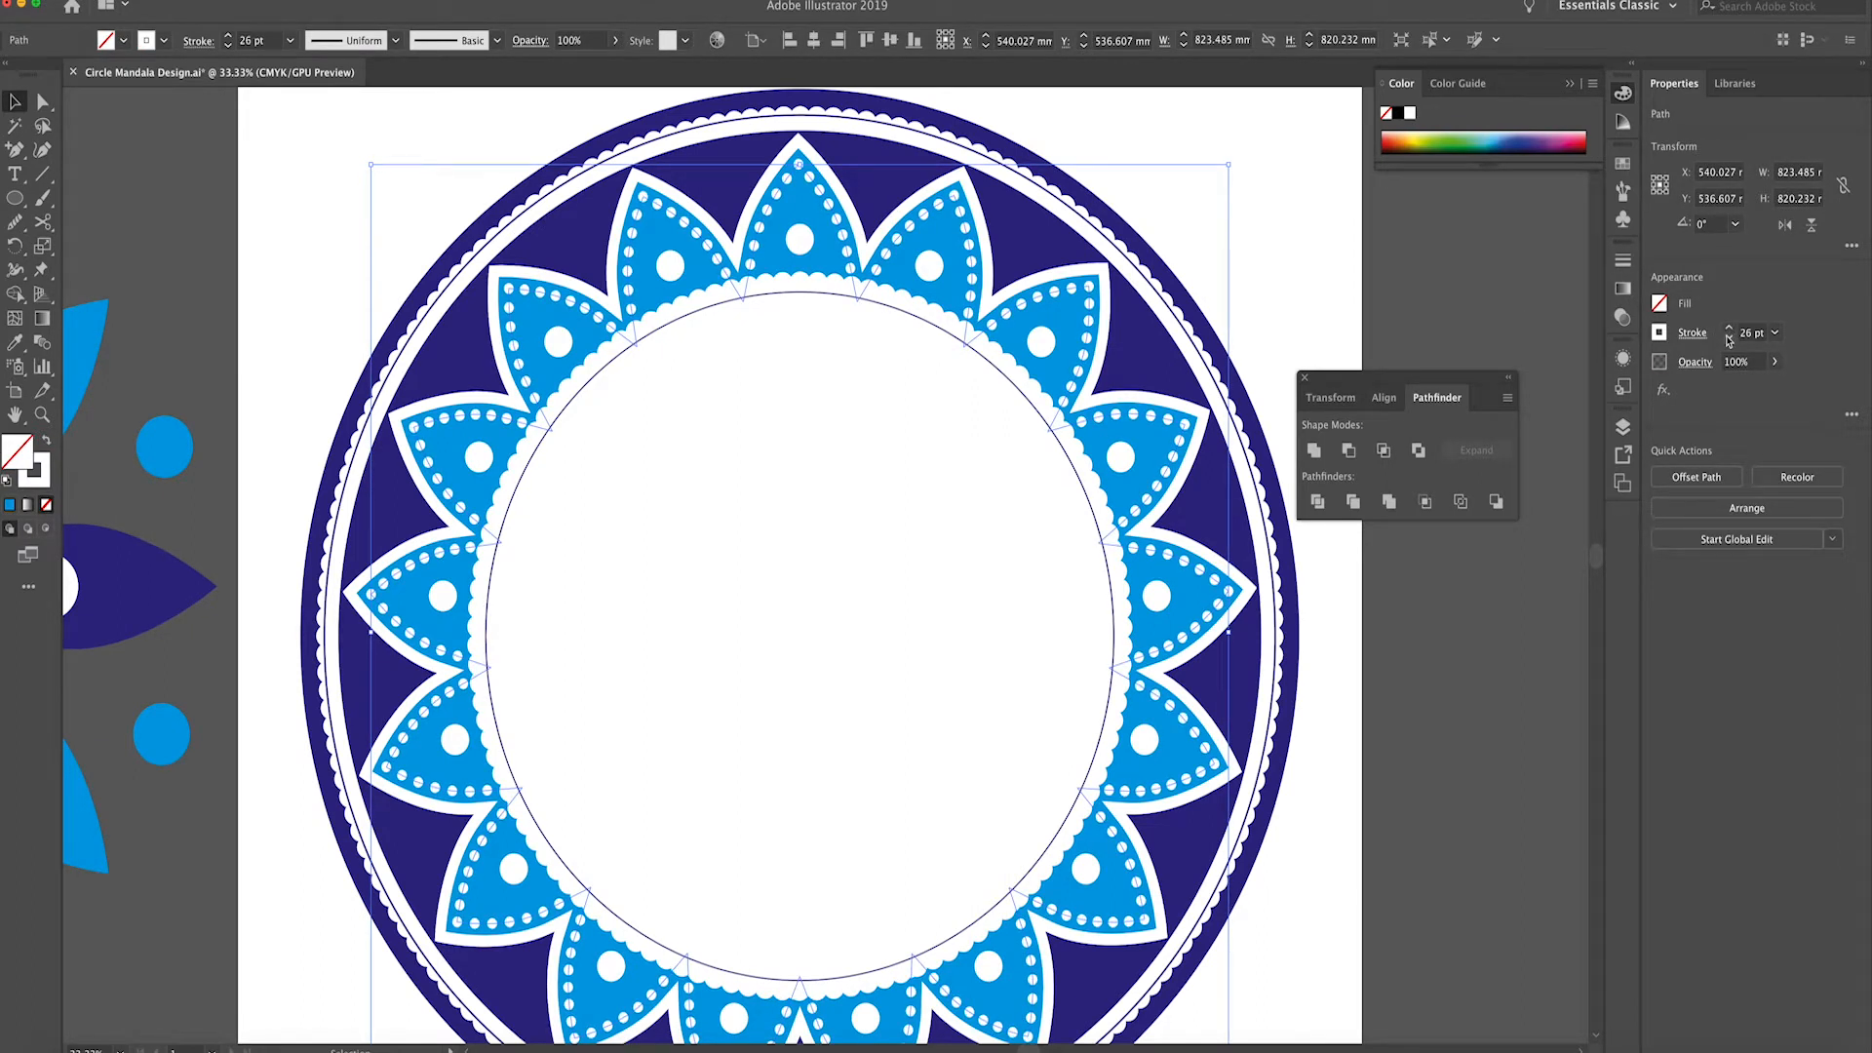
click(1389, 310)
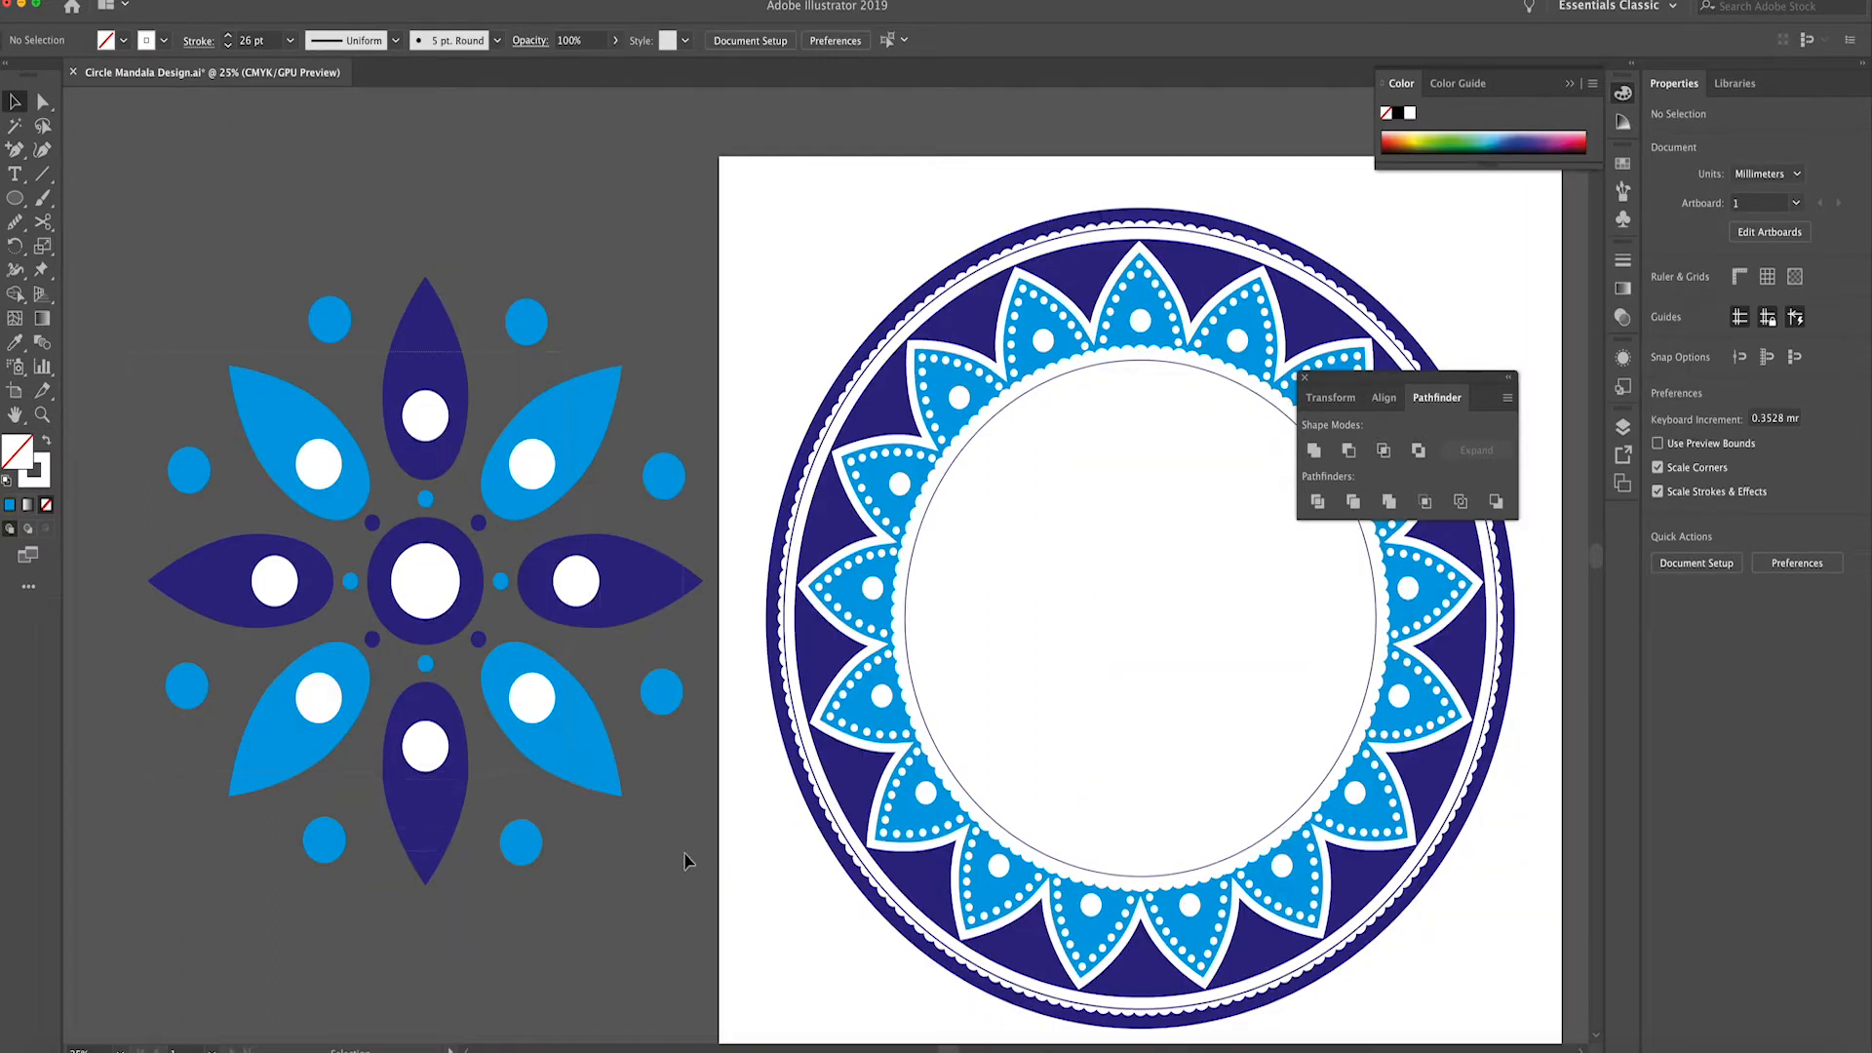
Try to scale down the flower motif beside the artboard
drag(686, 860, 690, 868)
drag(702, 281, 541, 455)
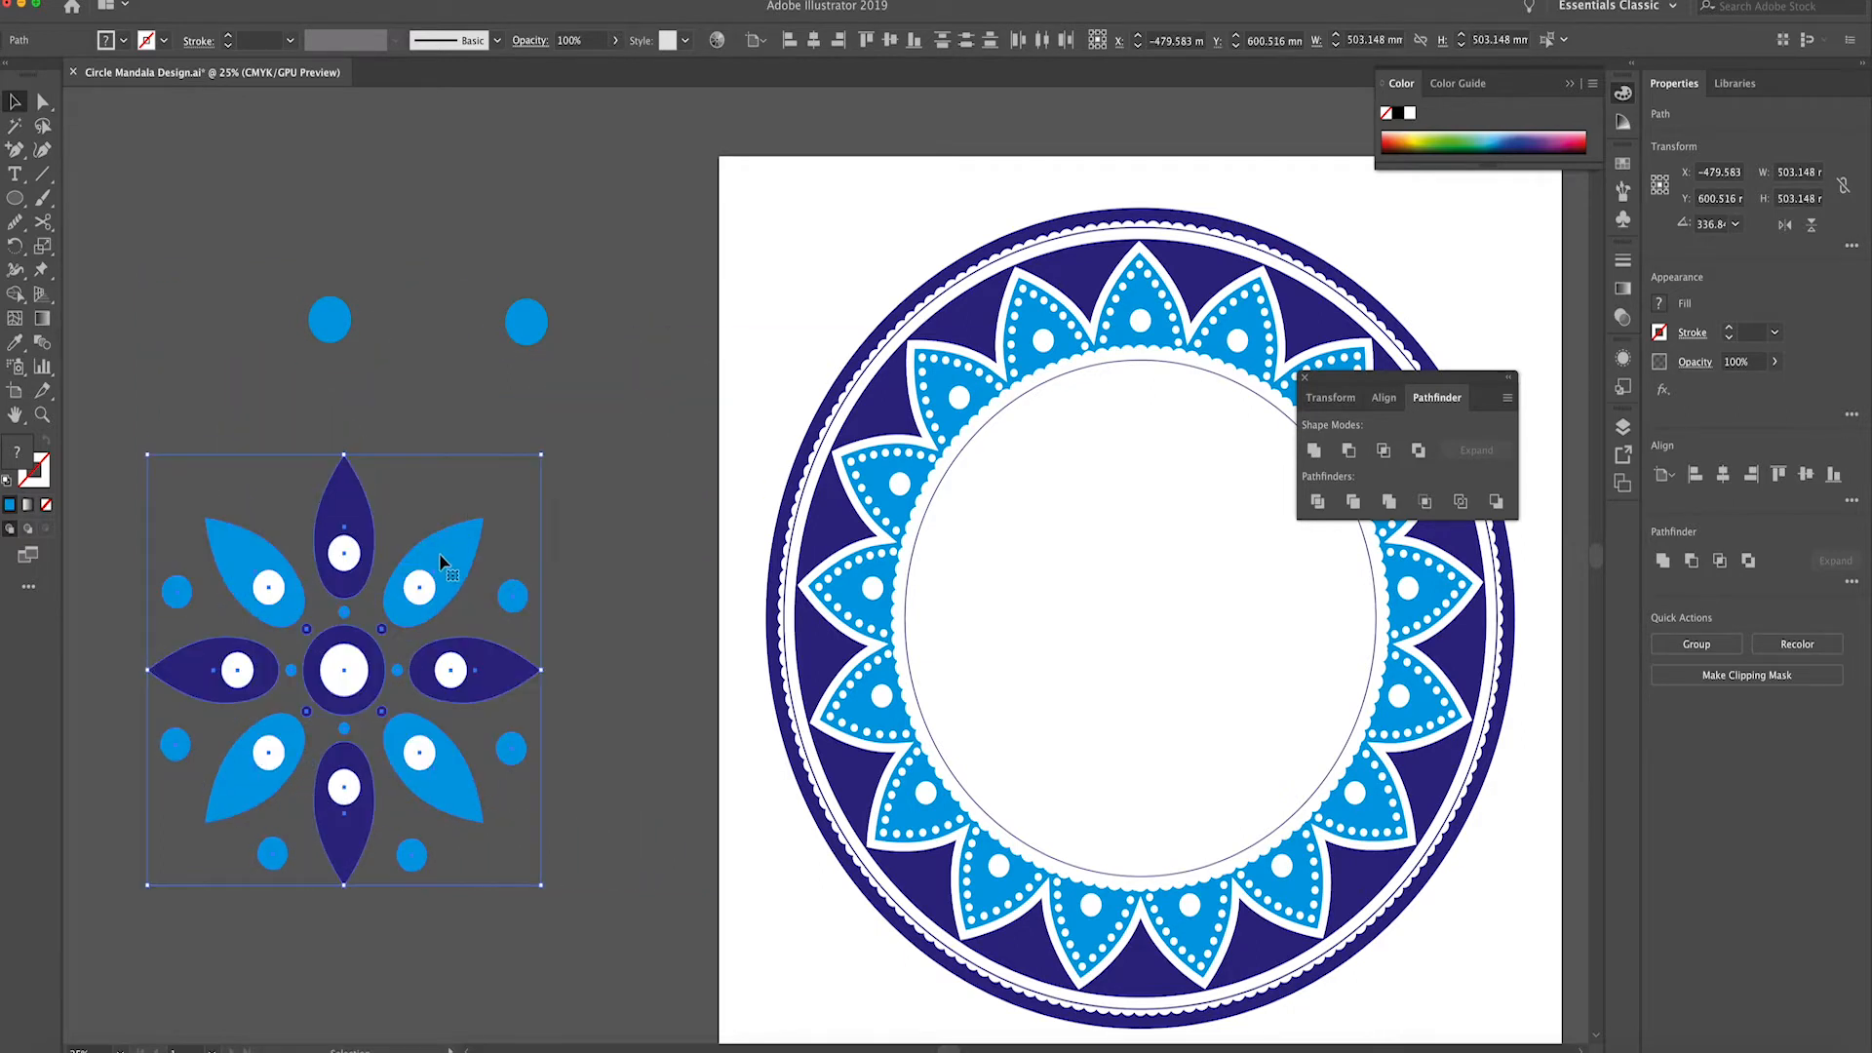
key(ctrl+z)
Group all parts of the flower motif beside the artboard and scale the group down to about 452 mm wide
key(ctrl+minus)
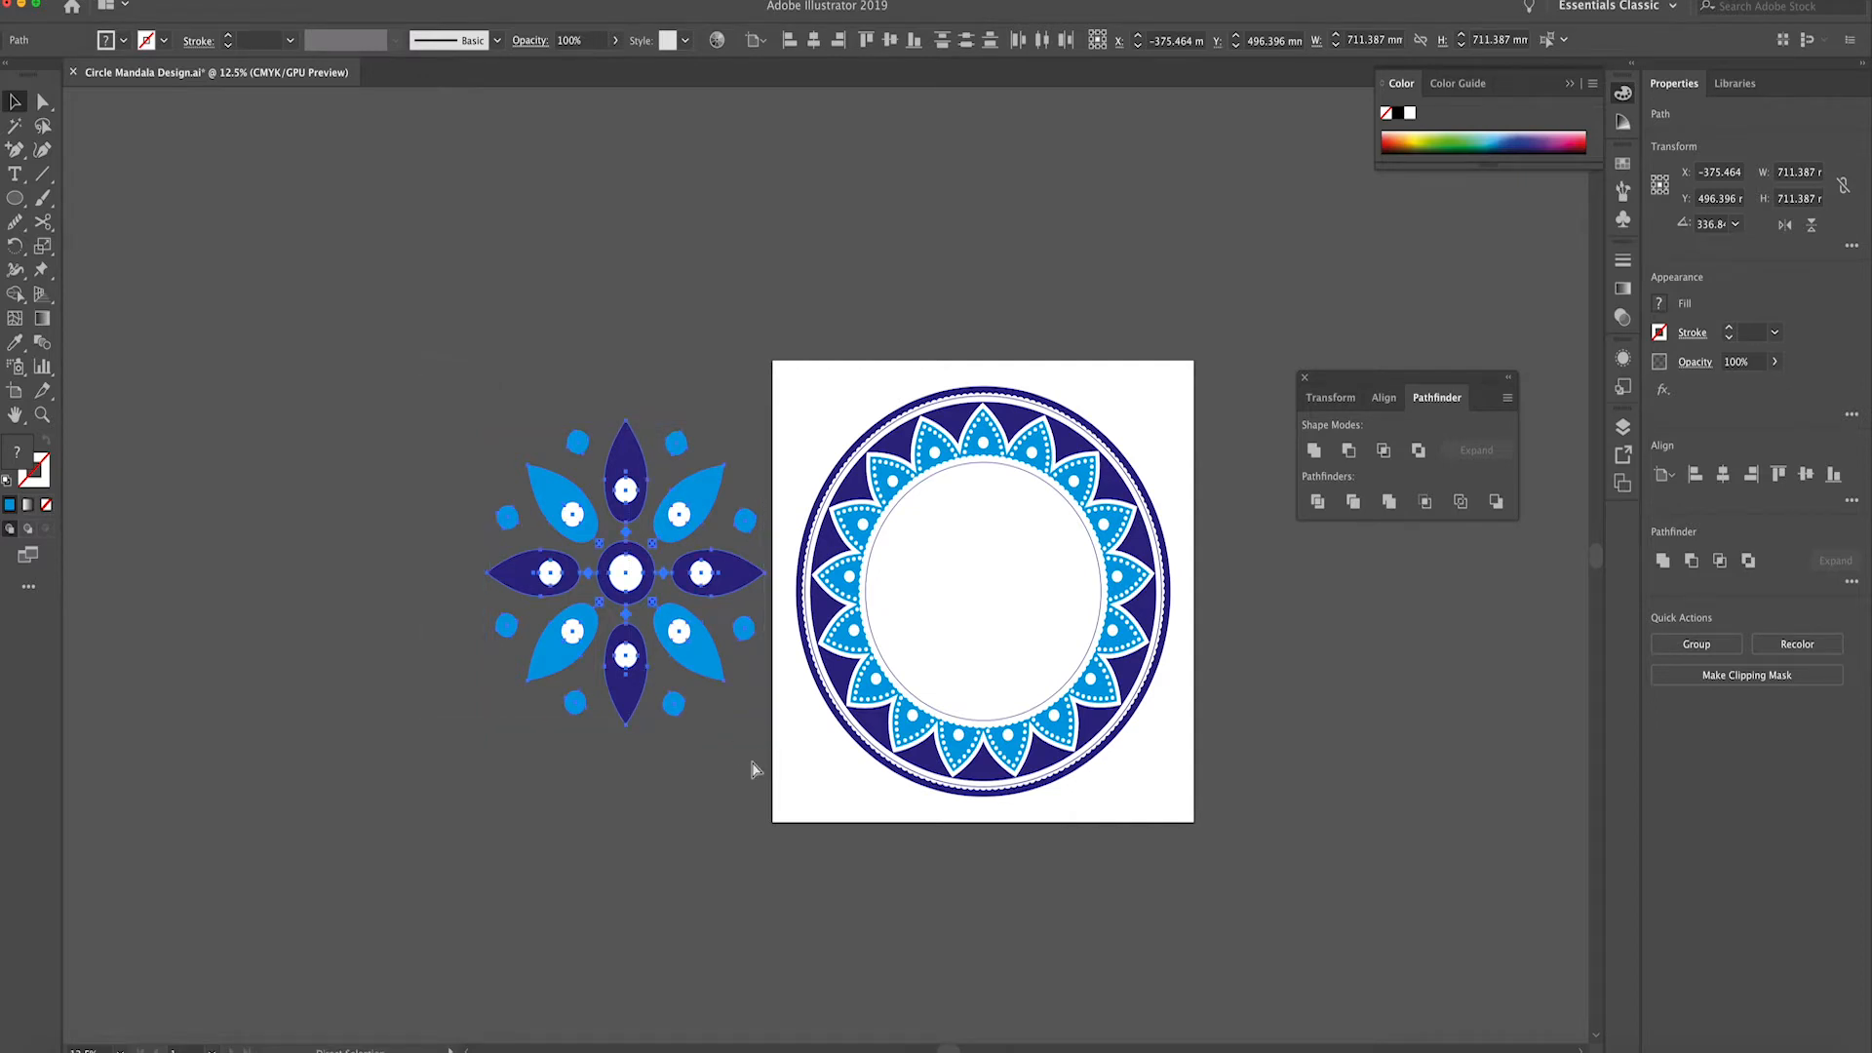
key(ctrl+g)
drag(764, 725, 664, 614)
Move the flower group into the middle of the mandala and bring it in front of the white centre
drag(624, 572, 1034, 651)
key(ctrl+plus)
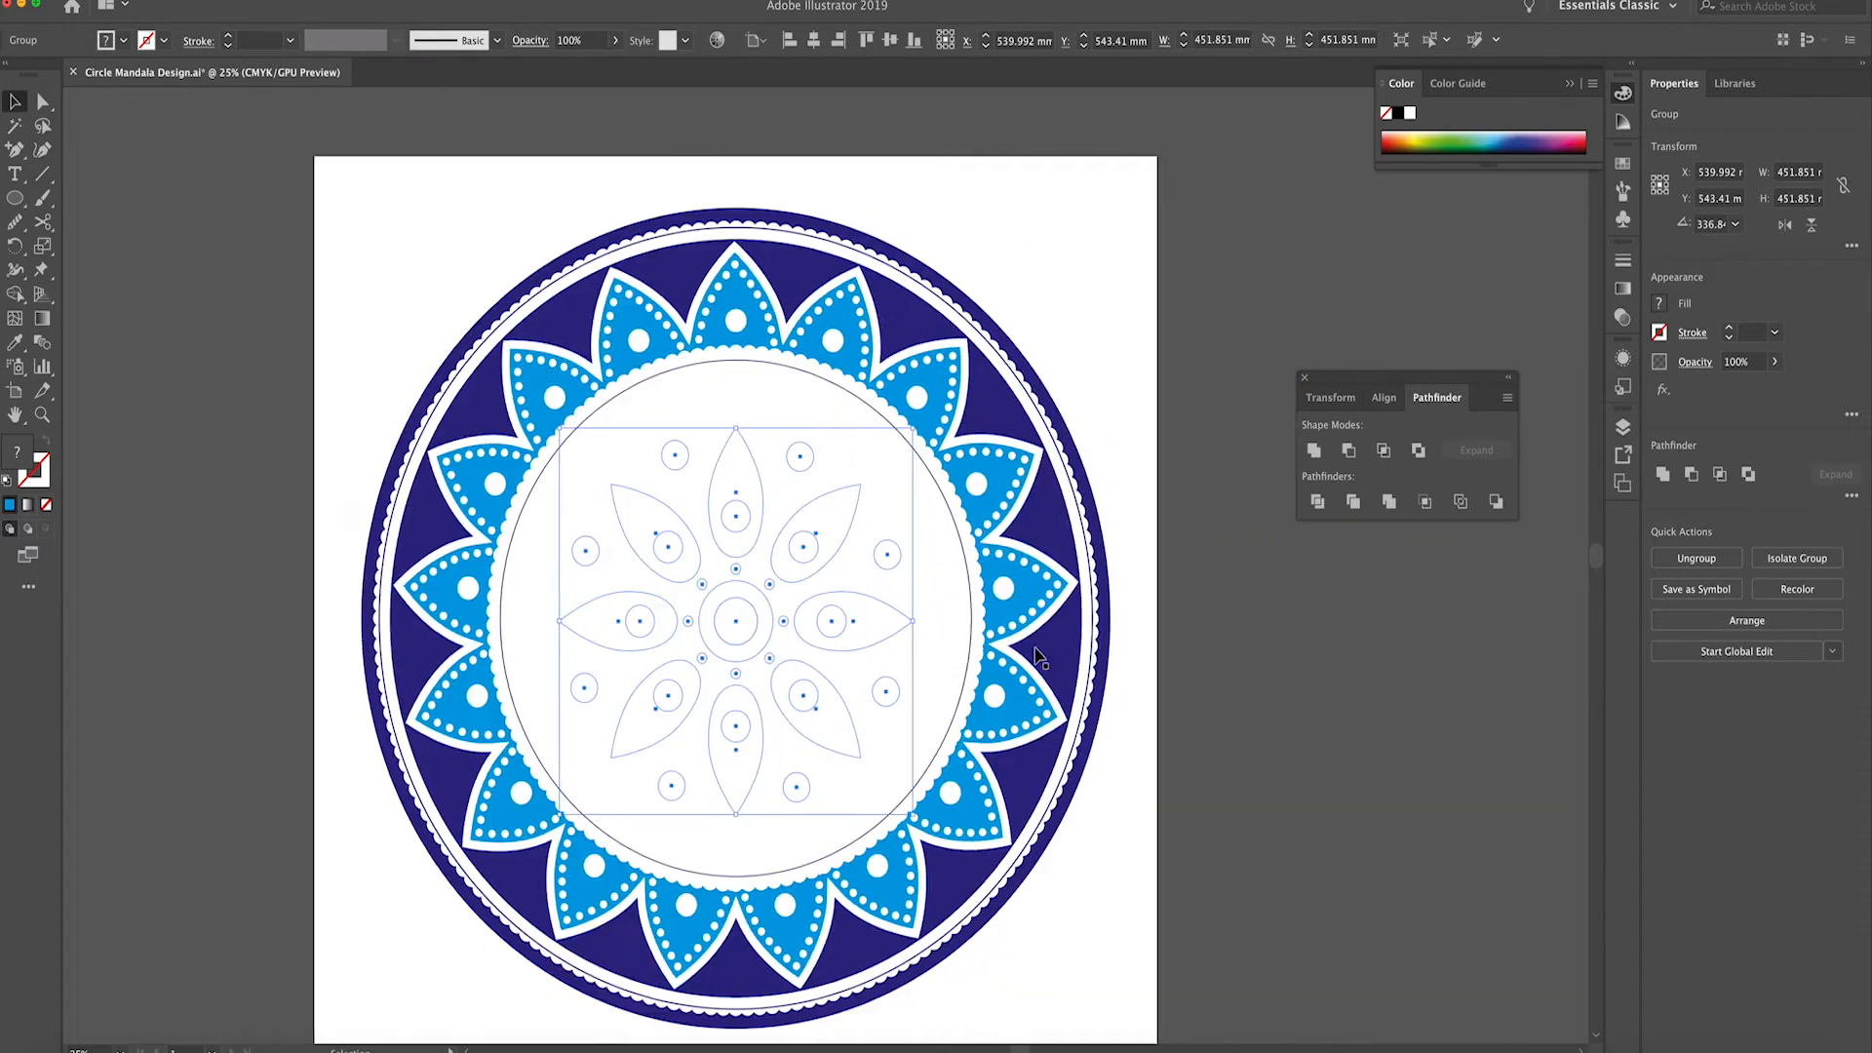
scroll(1039, 658, right, 2)
key(ctrl+y)
drag(781, 681, 788, 702)
key(ctrl+y)
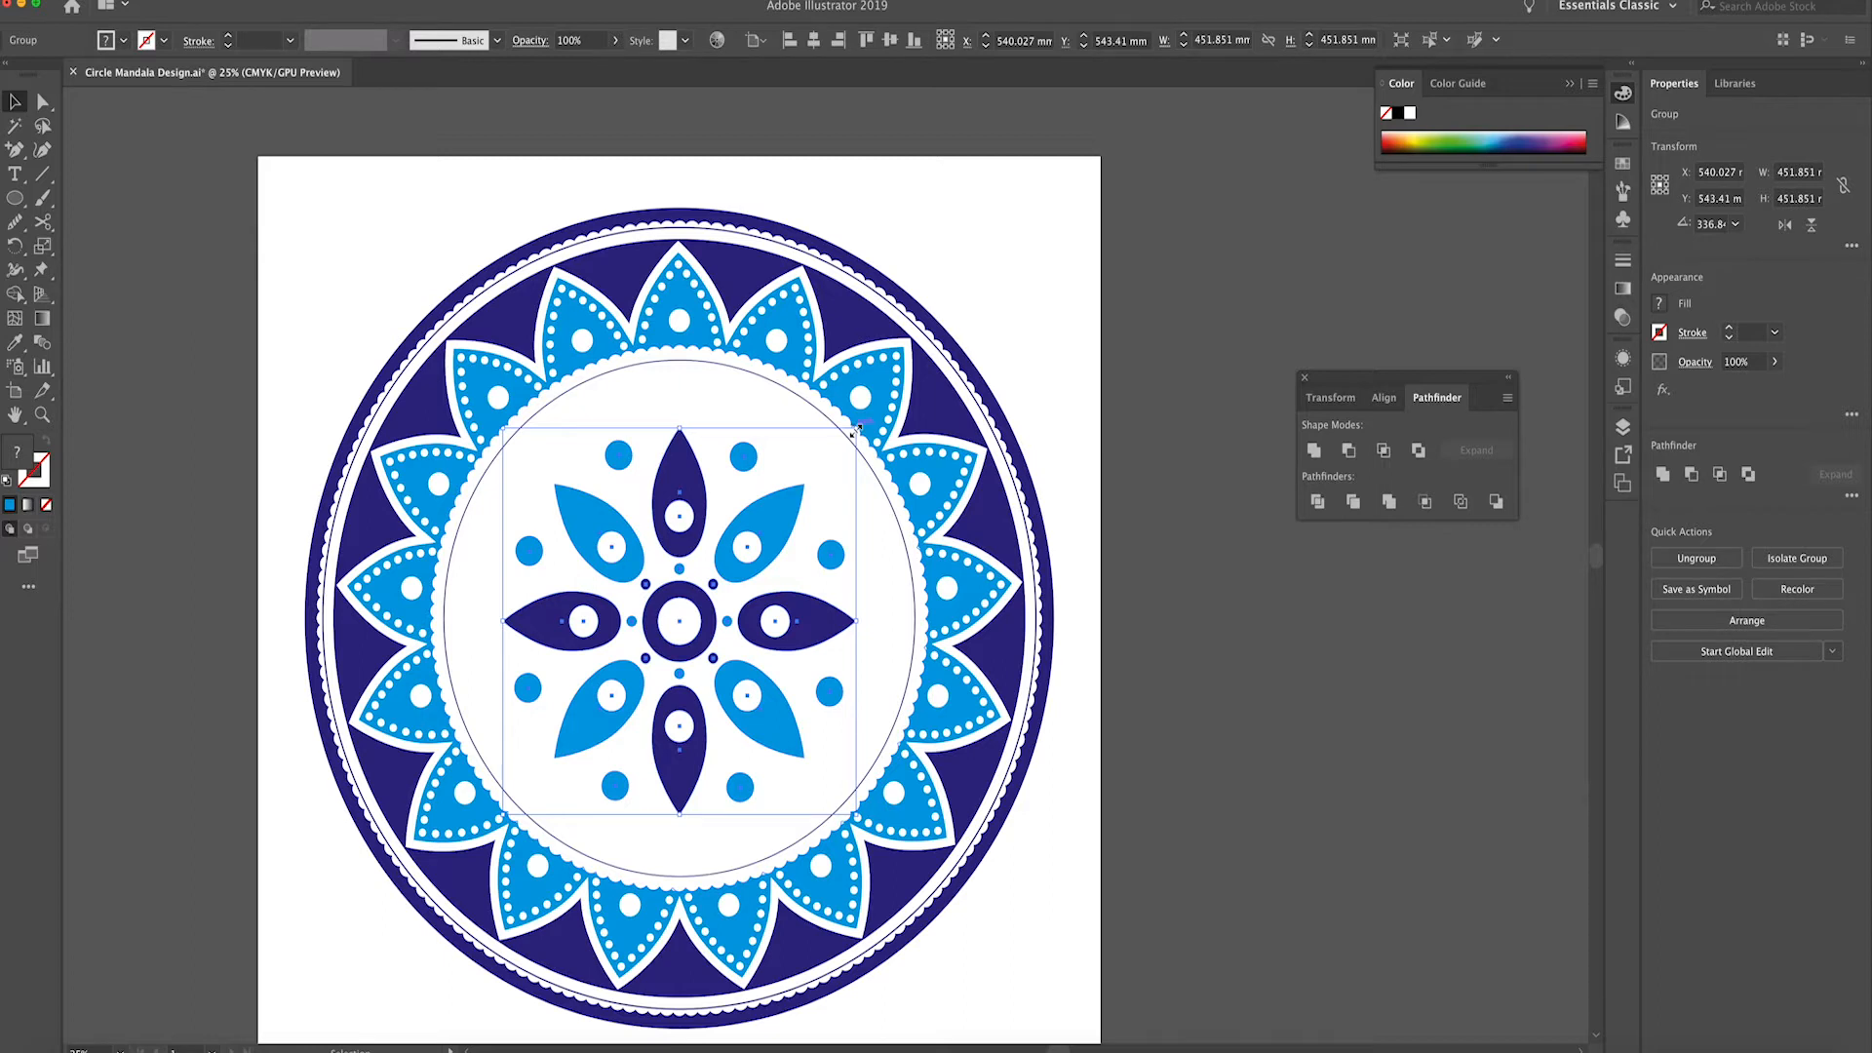
Place a copy of the dark blue petal ring, scaled to about 561 mm, around the flower and shrink the flower to about 350 mm
click(729, 269)
key(a)
key(v)
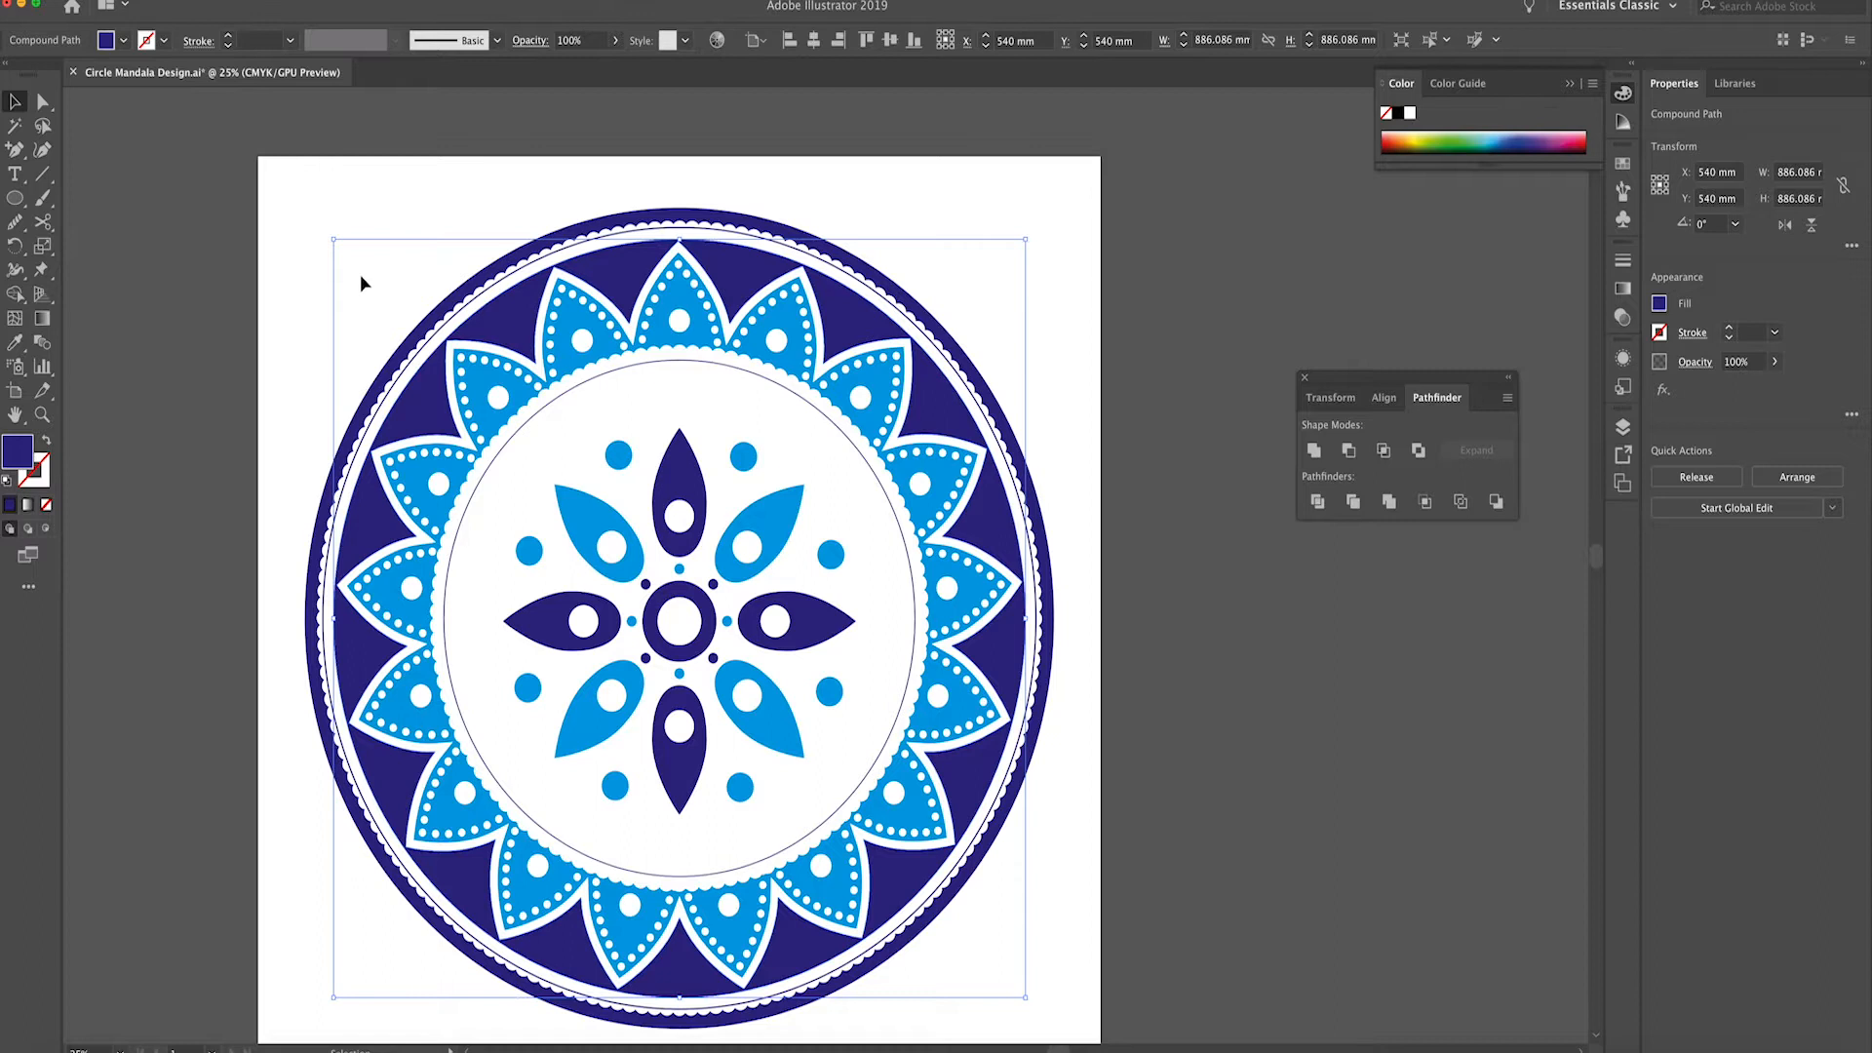
drag(332, 240, 465, 331)
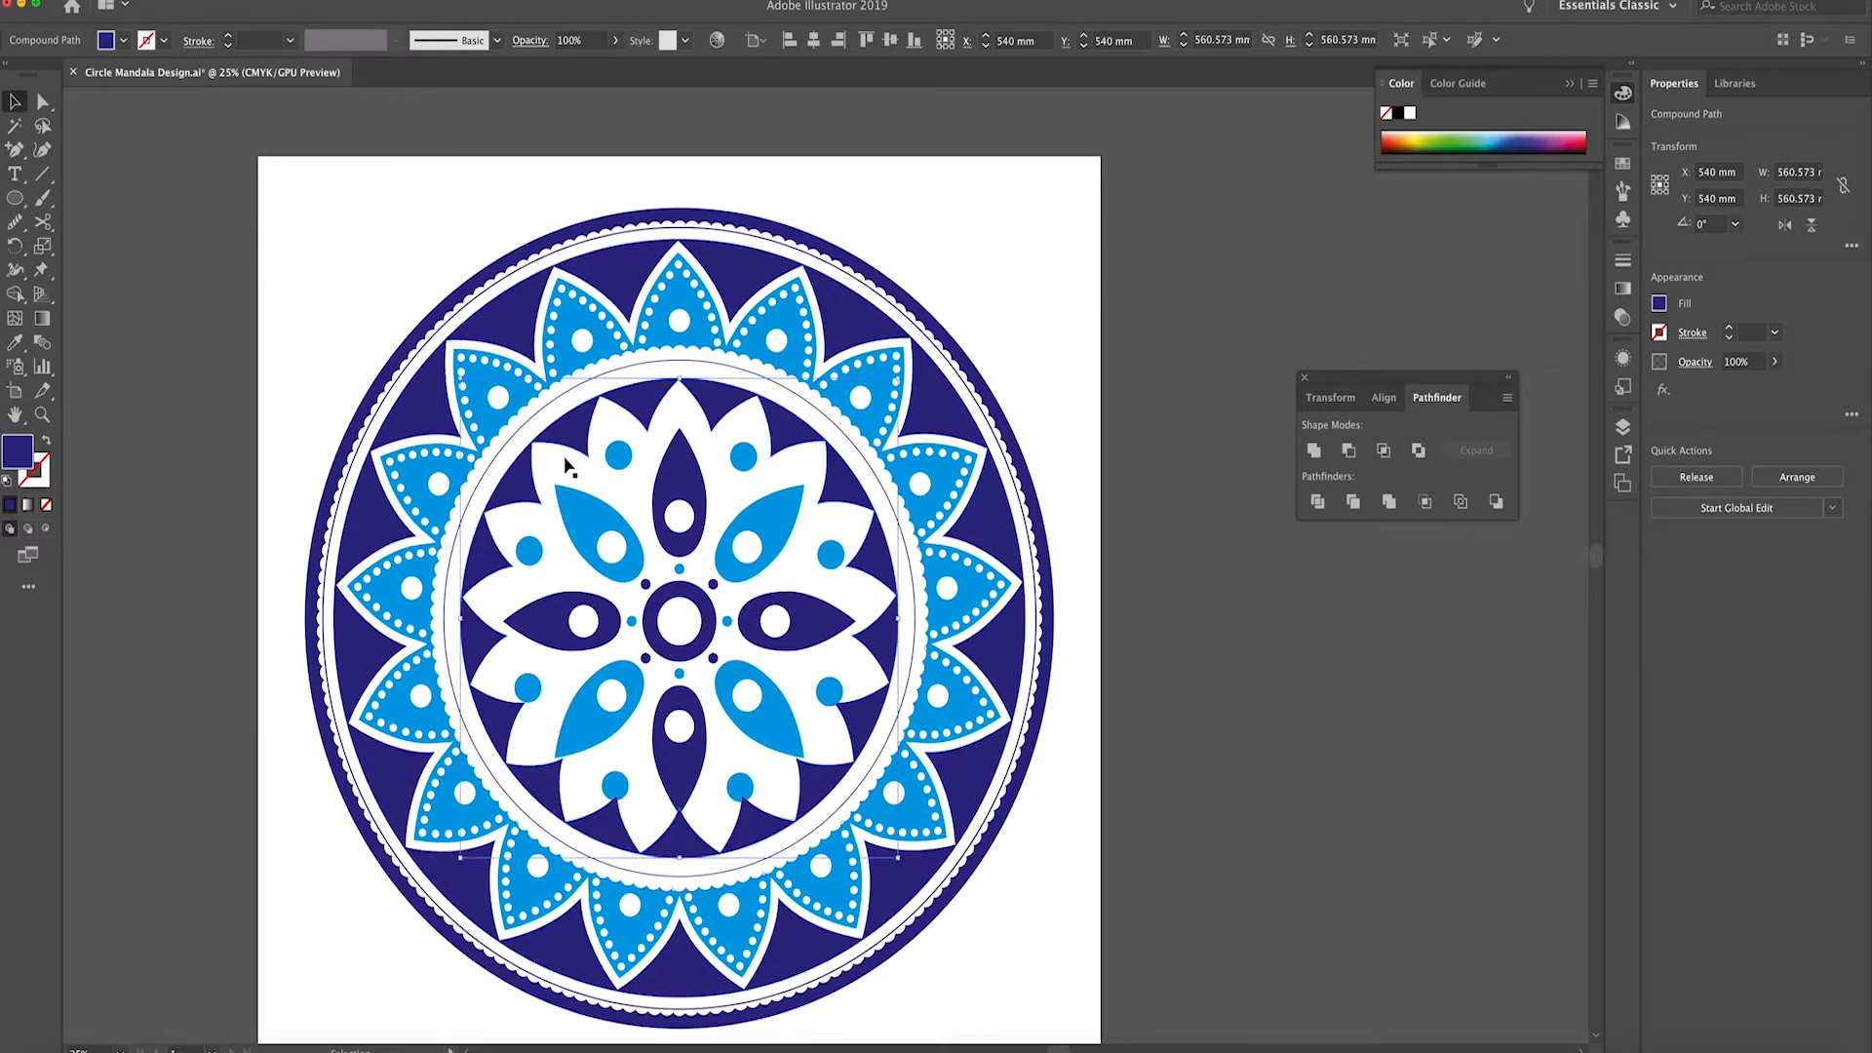
click(575, 502)
drag(503, 429, 543, 454)
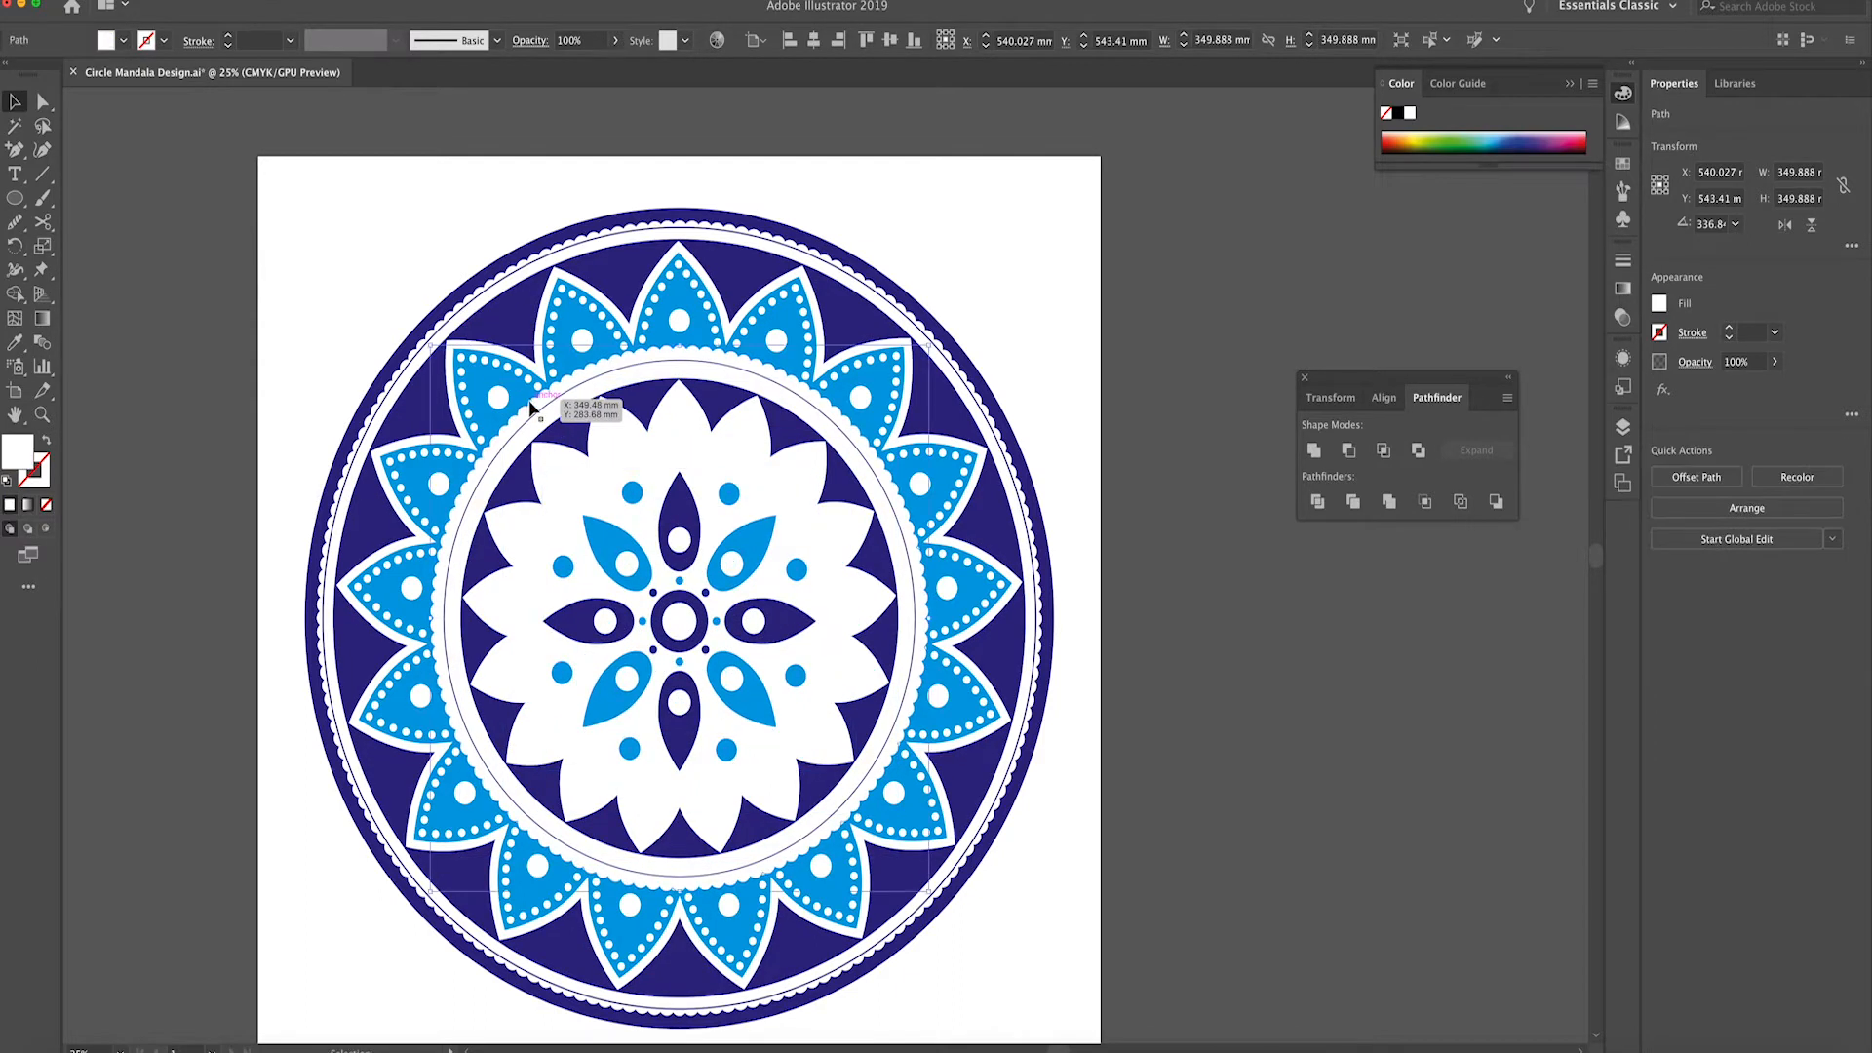
Scale a copy of the white scalloped circle down to about 415 mm wide around the central flower
click(458, 363)
drag(432, 344, 520, 419)
click(280, 319)
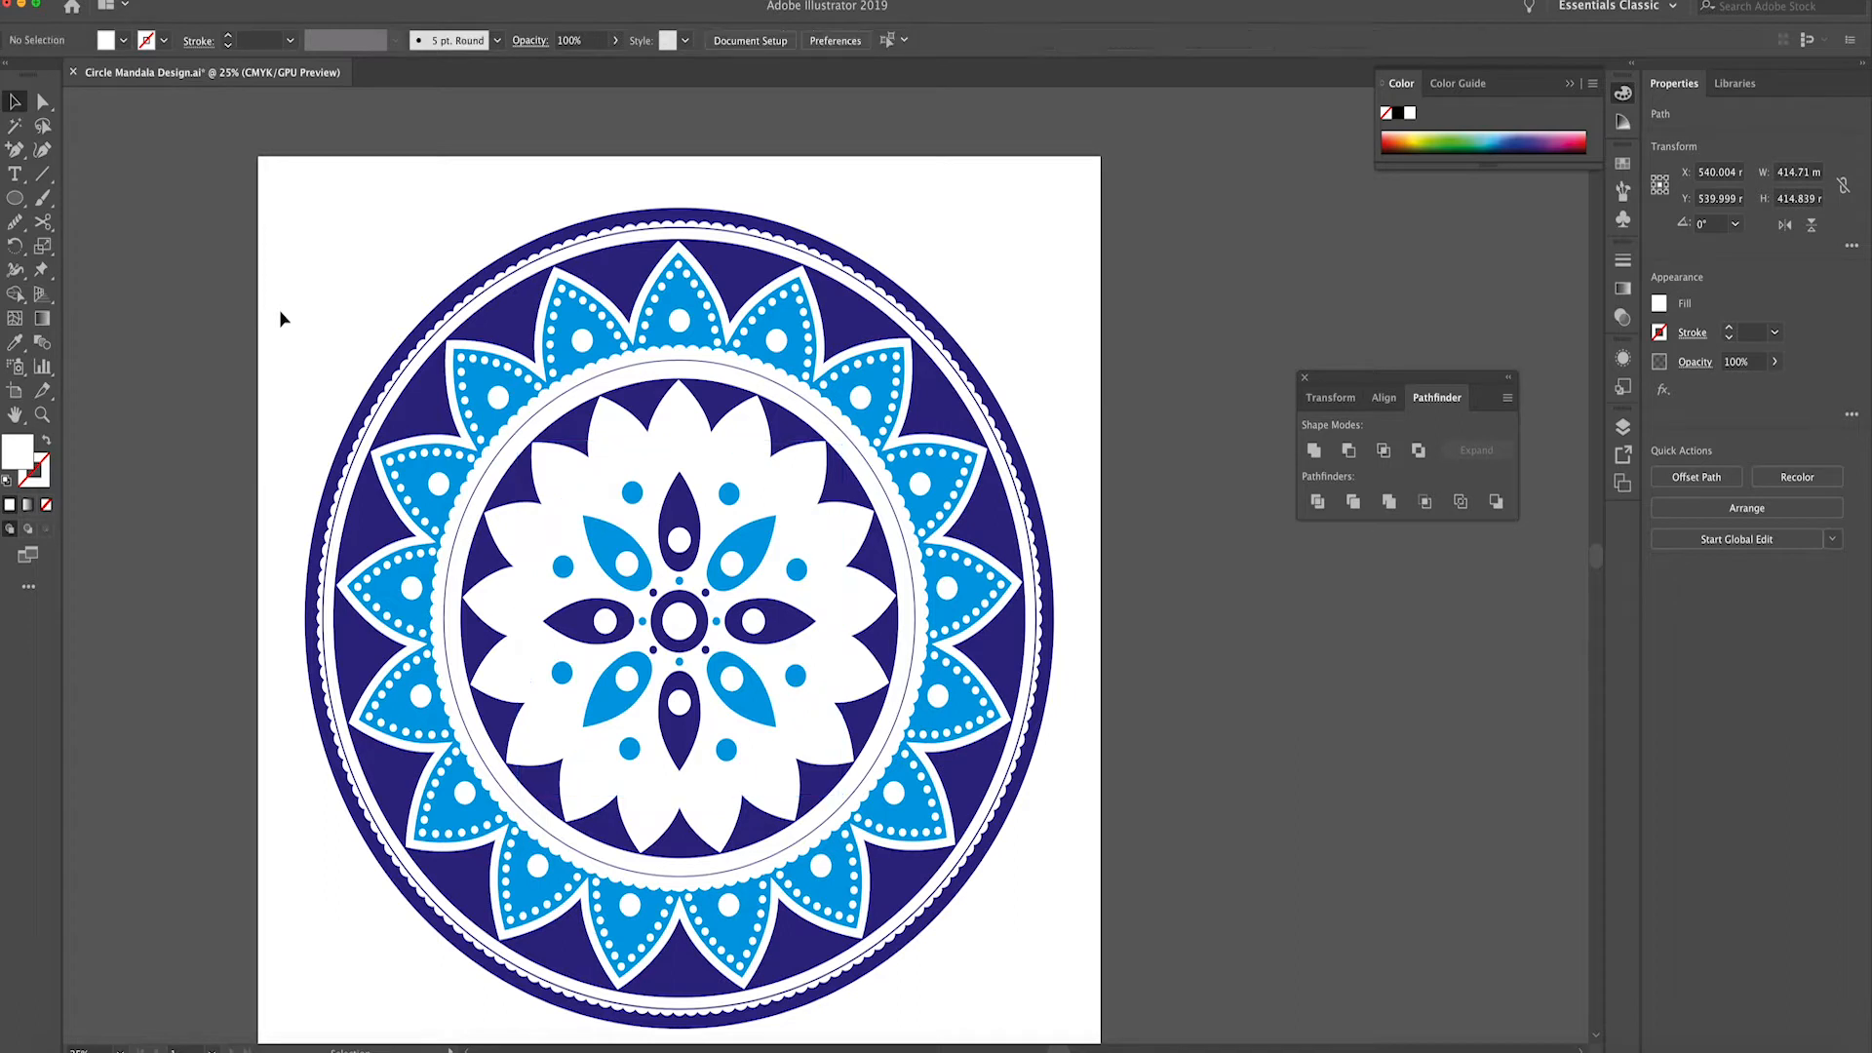
Try to fill the small scalloped circle around the flower with blue 0C00FC
click(535, 483)
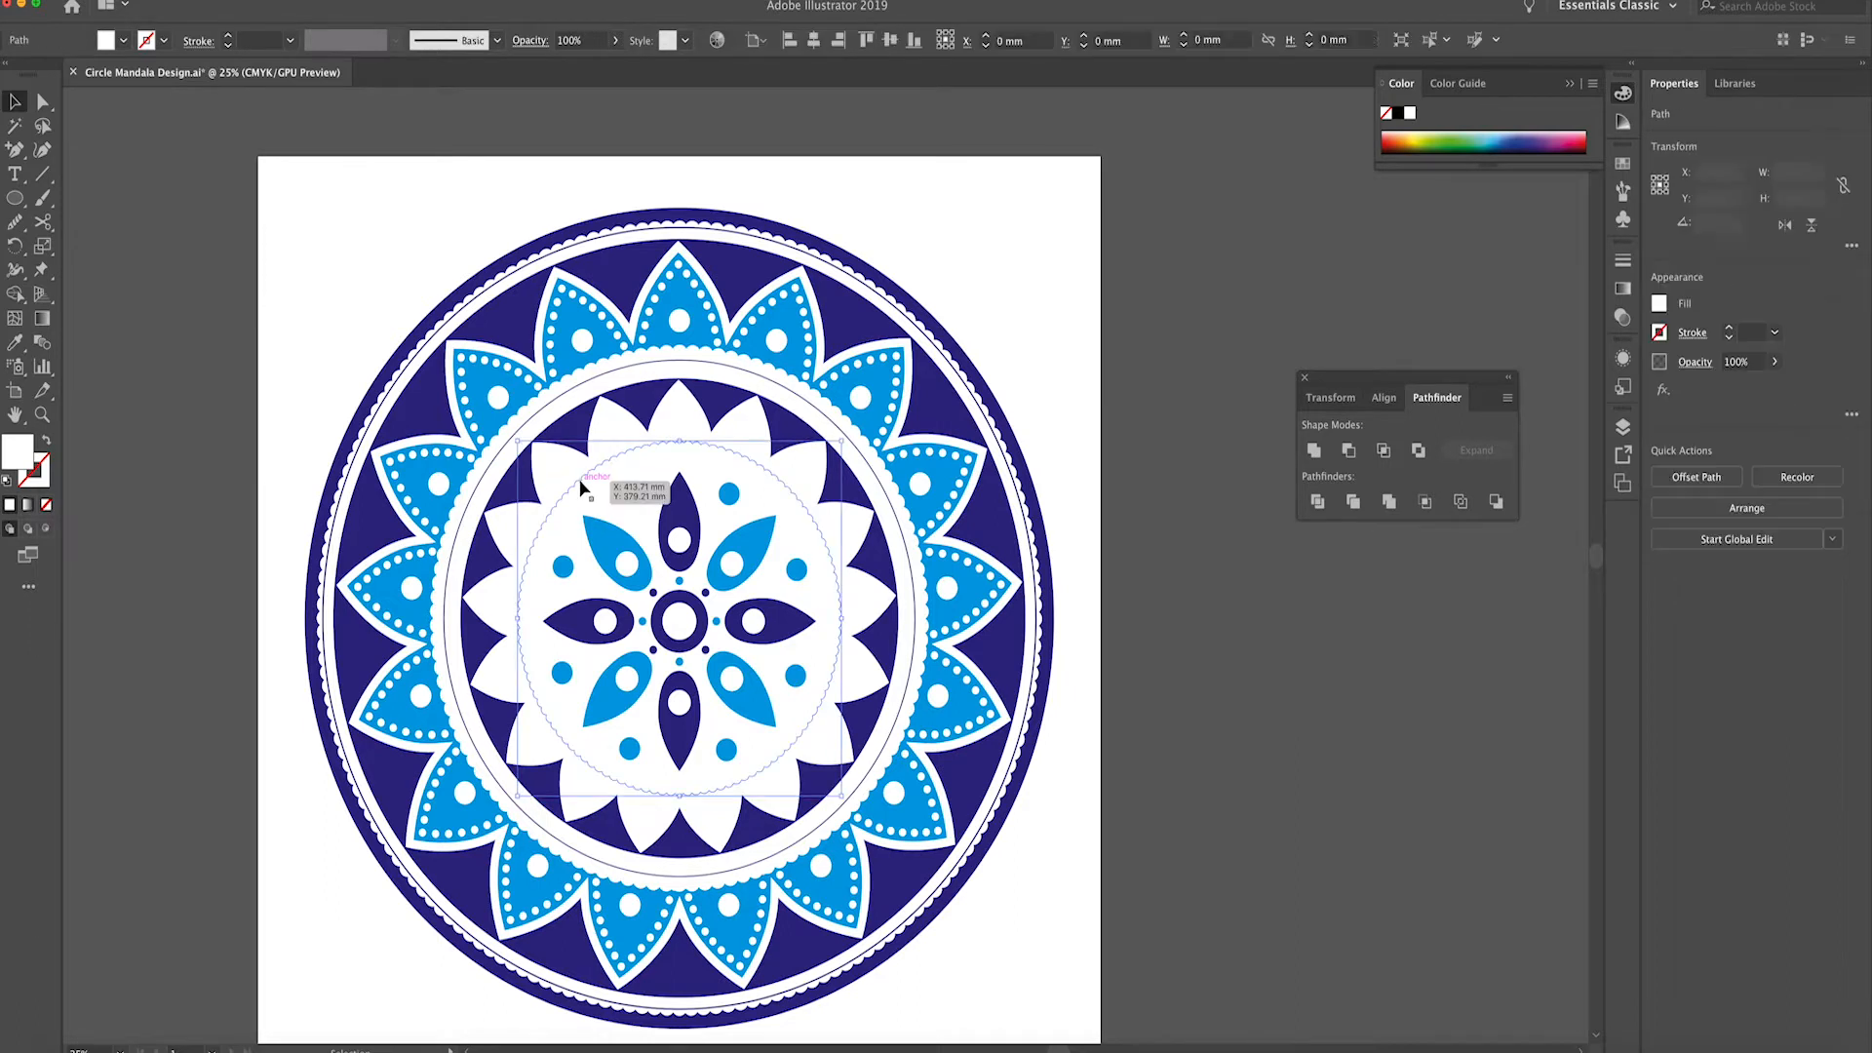
double_click(29, 454)
drag(1507, 548, 1579, 529)
click(1791, 531)
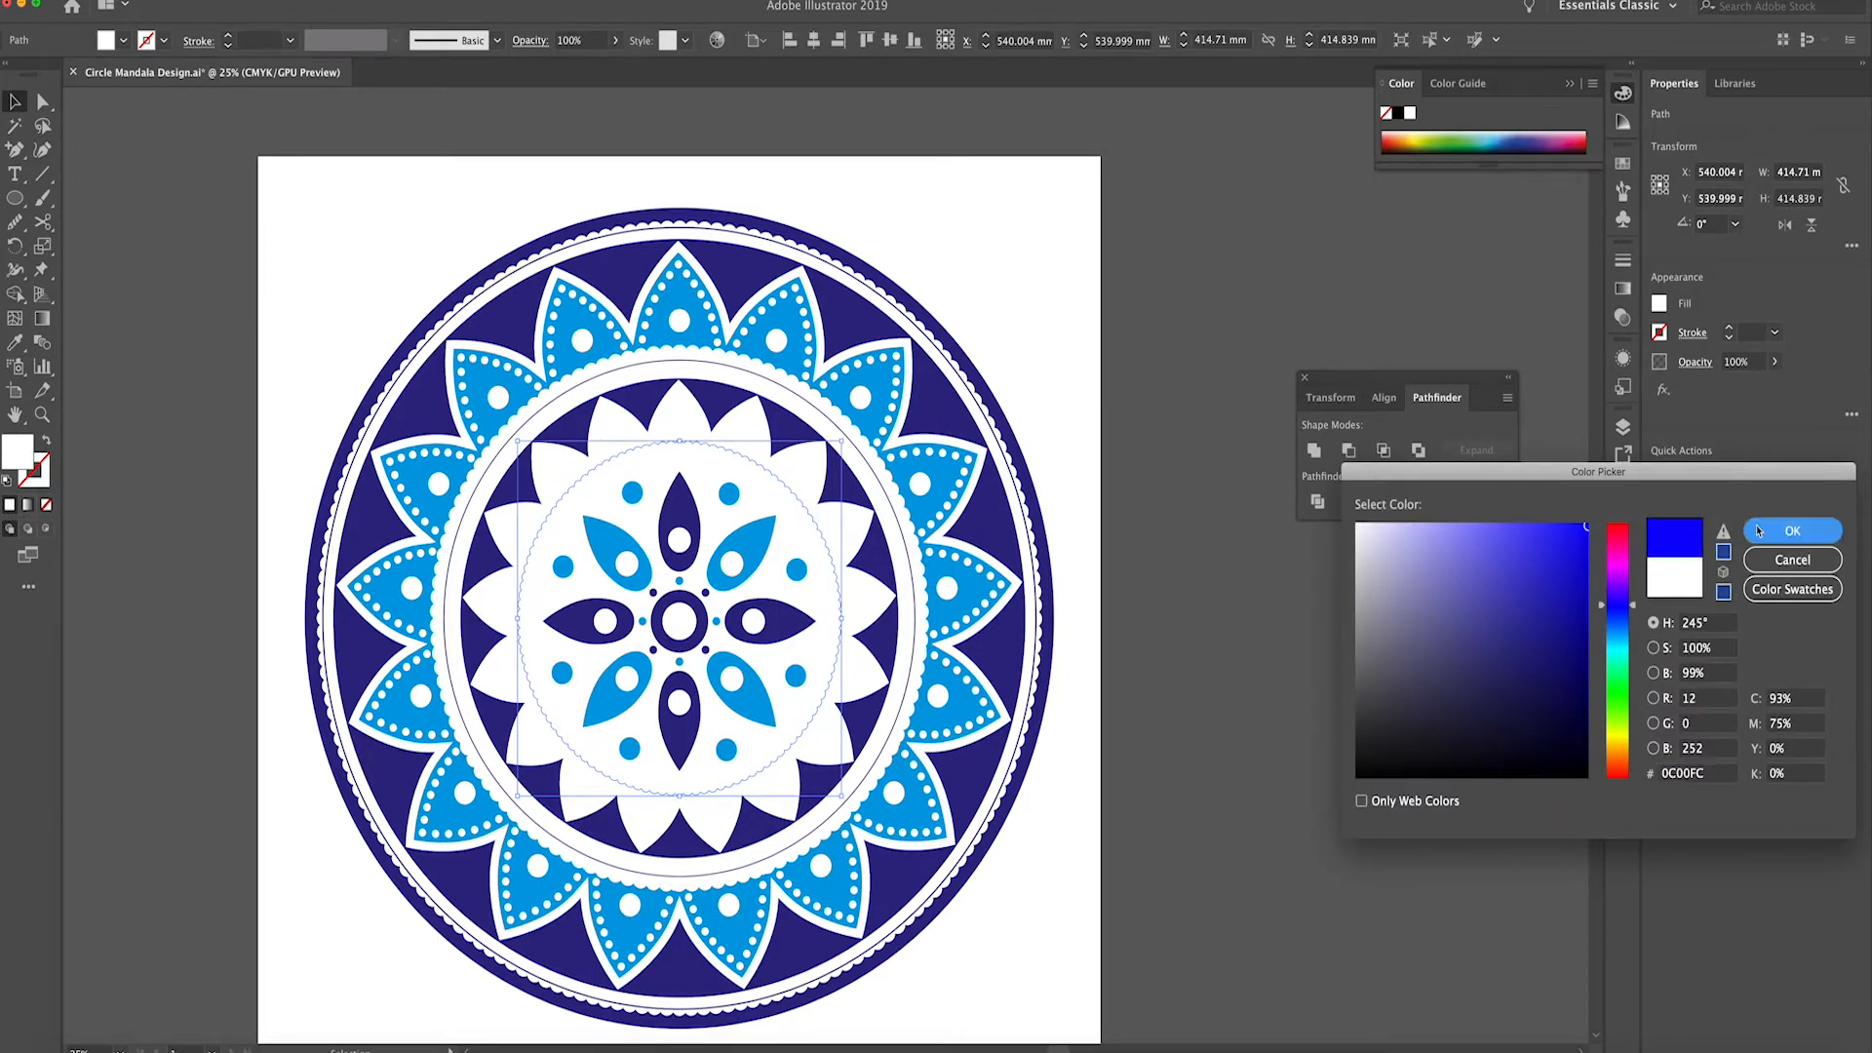
key(super+z)
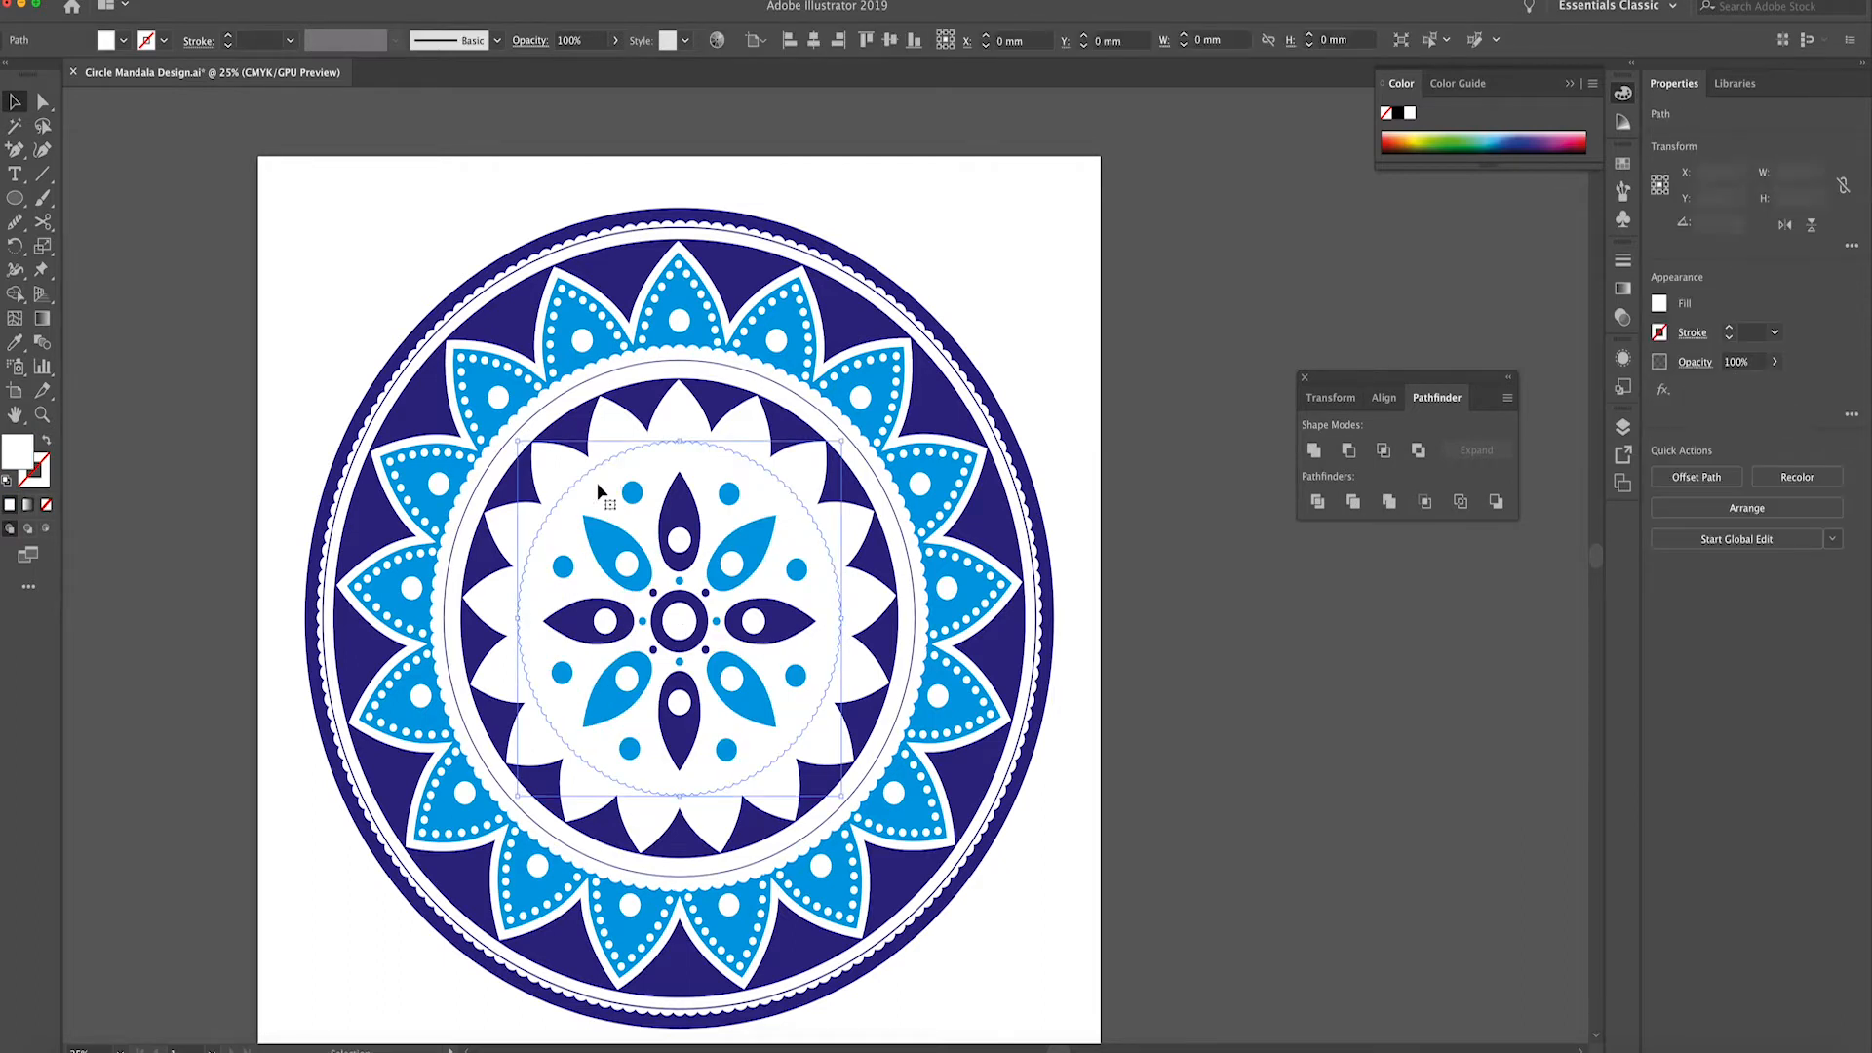
Give the small scalloped circle no fill and a 3 pt light blue stroke
click(45, 444)
double_click(43, 475)
click(1792, 559)
click(1622, 164)
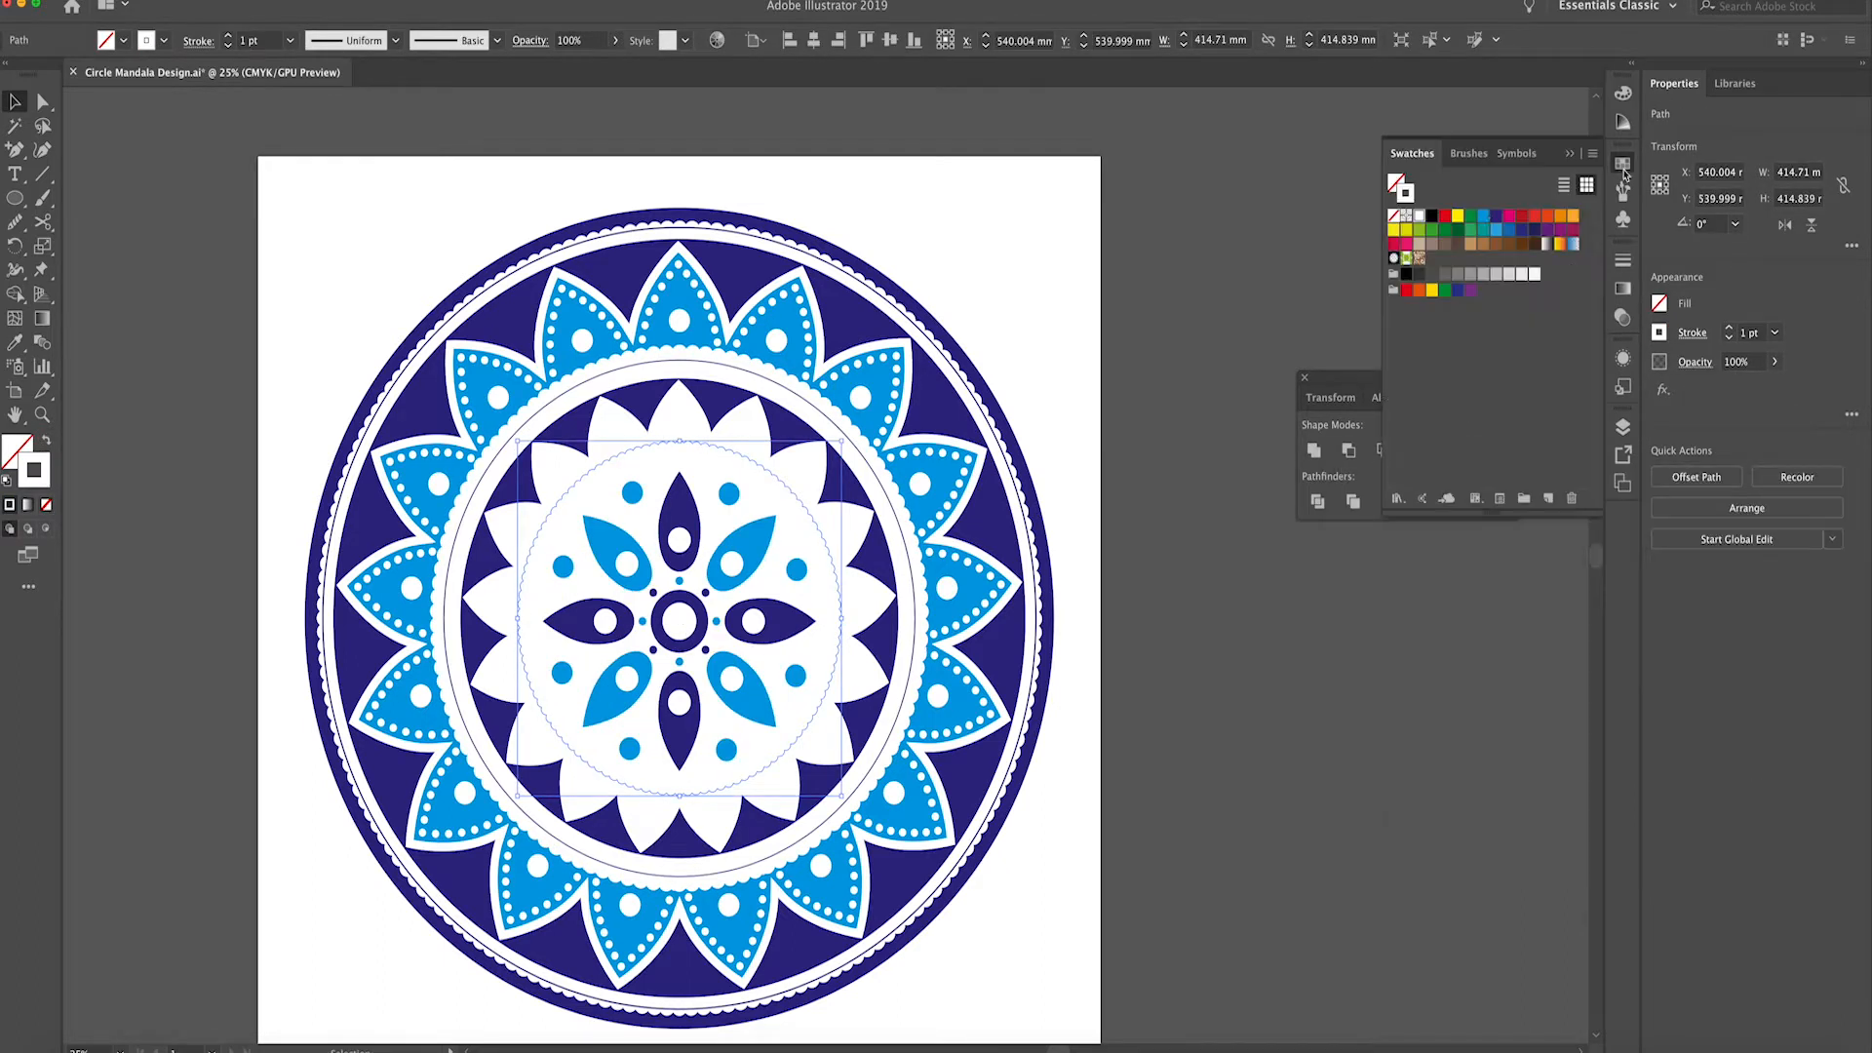
click(1483, 217)
click(1729, 329)
click(1729, 338)
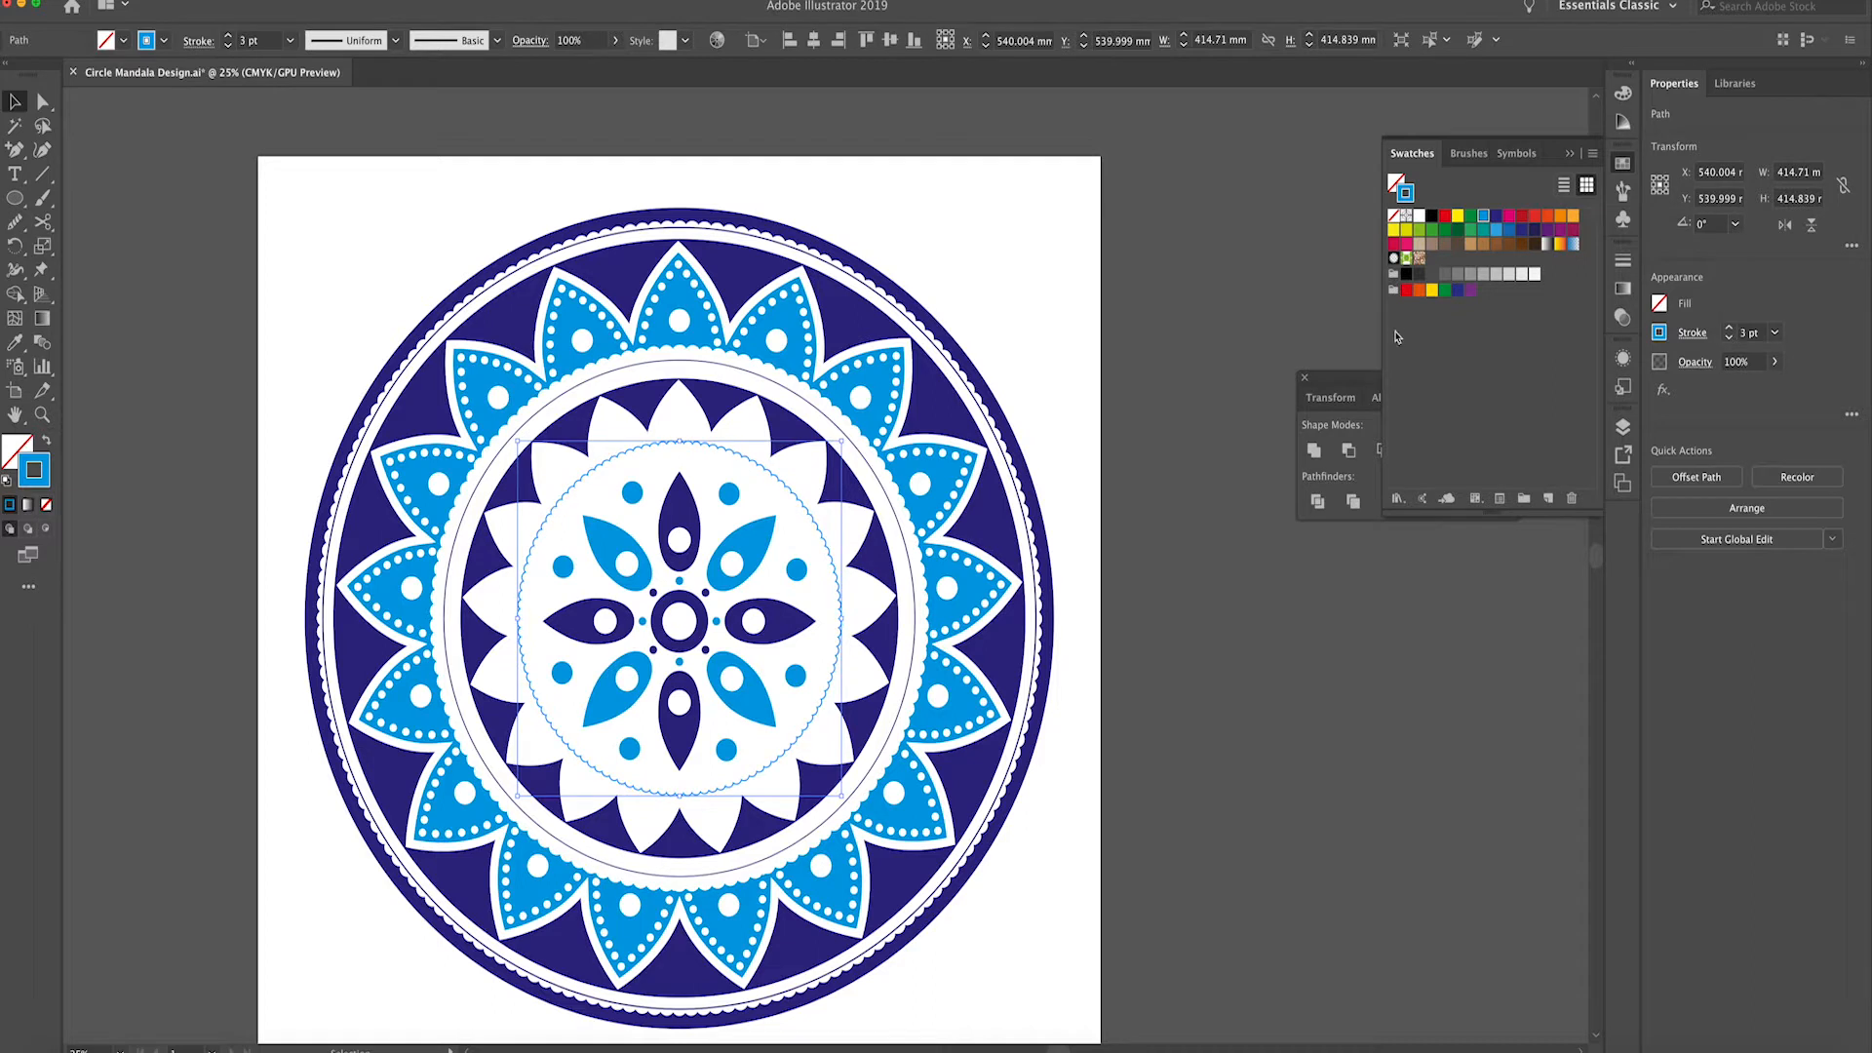
click(1284, 313)
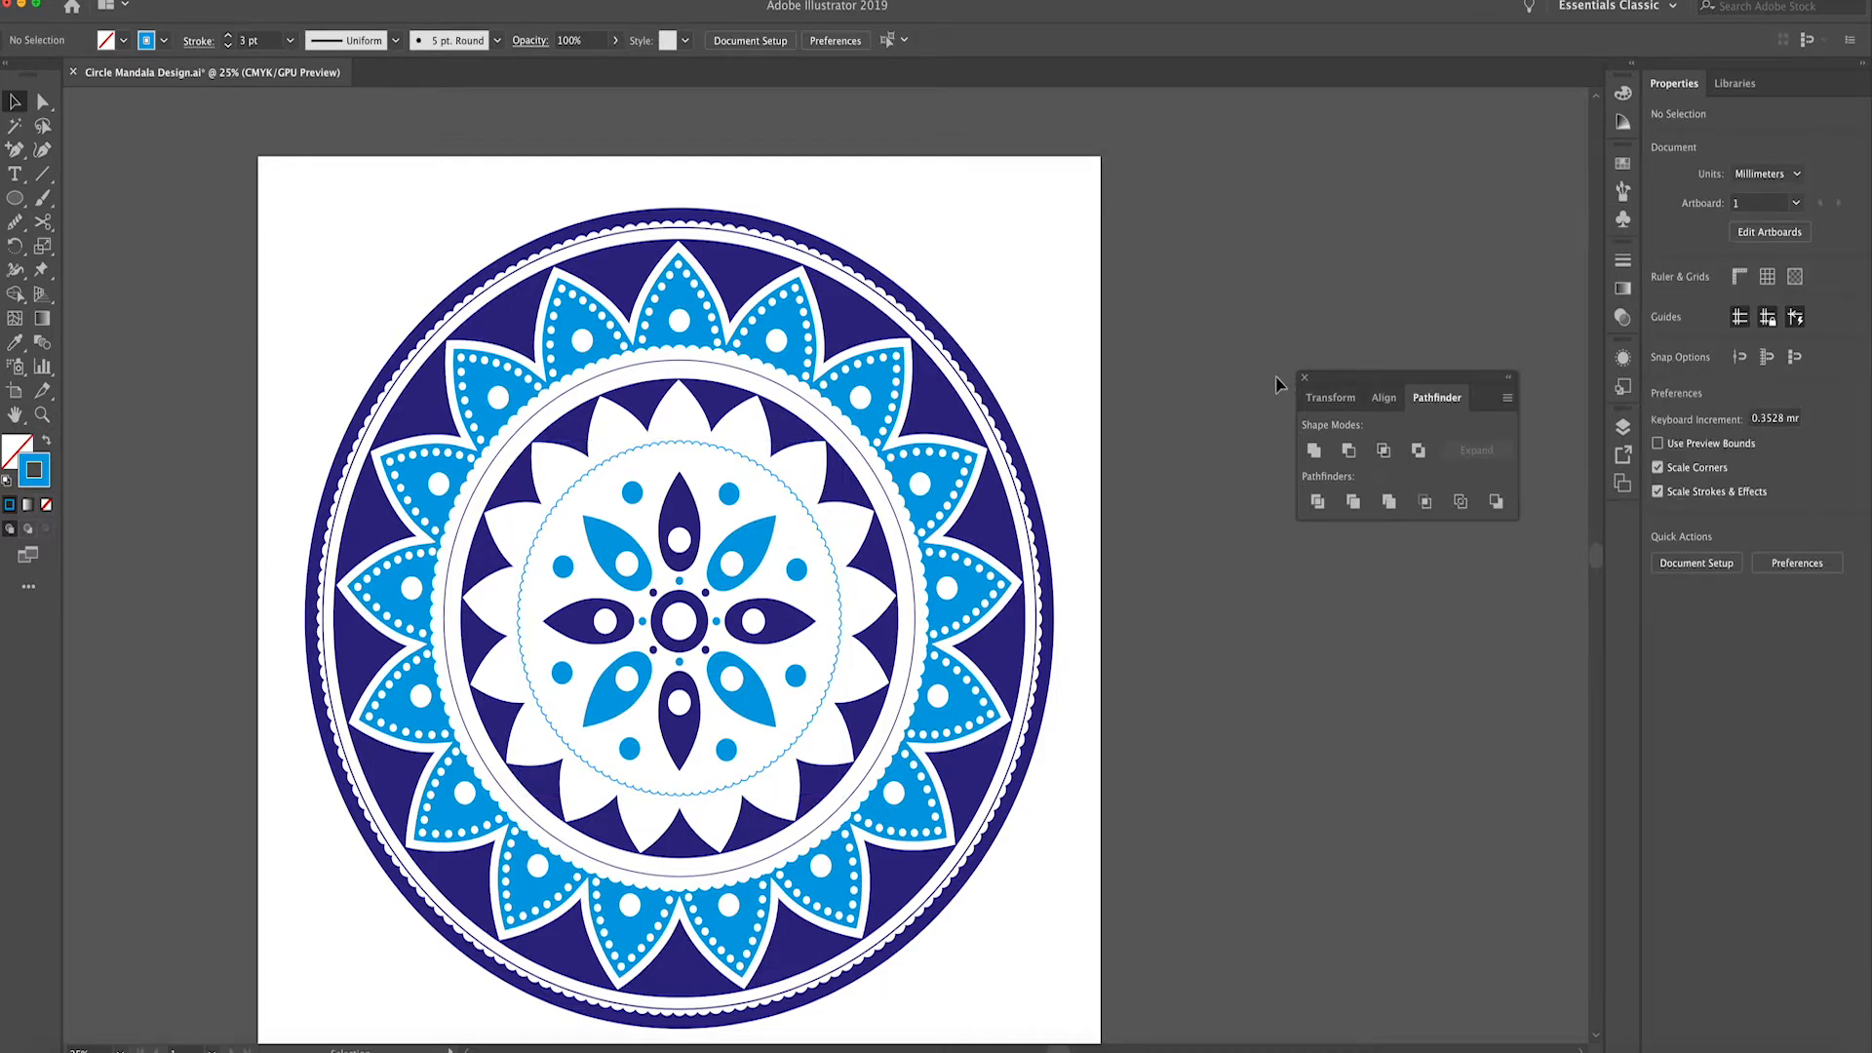
Delete the small scalloped circle around the central flower
click(775, 480)
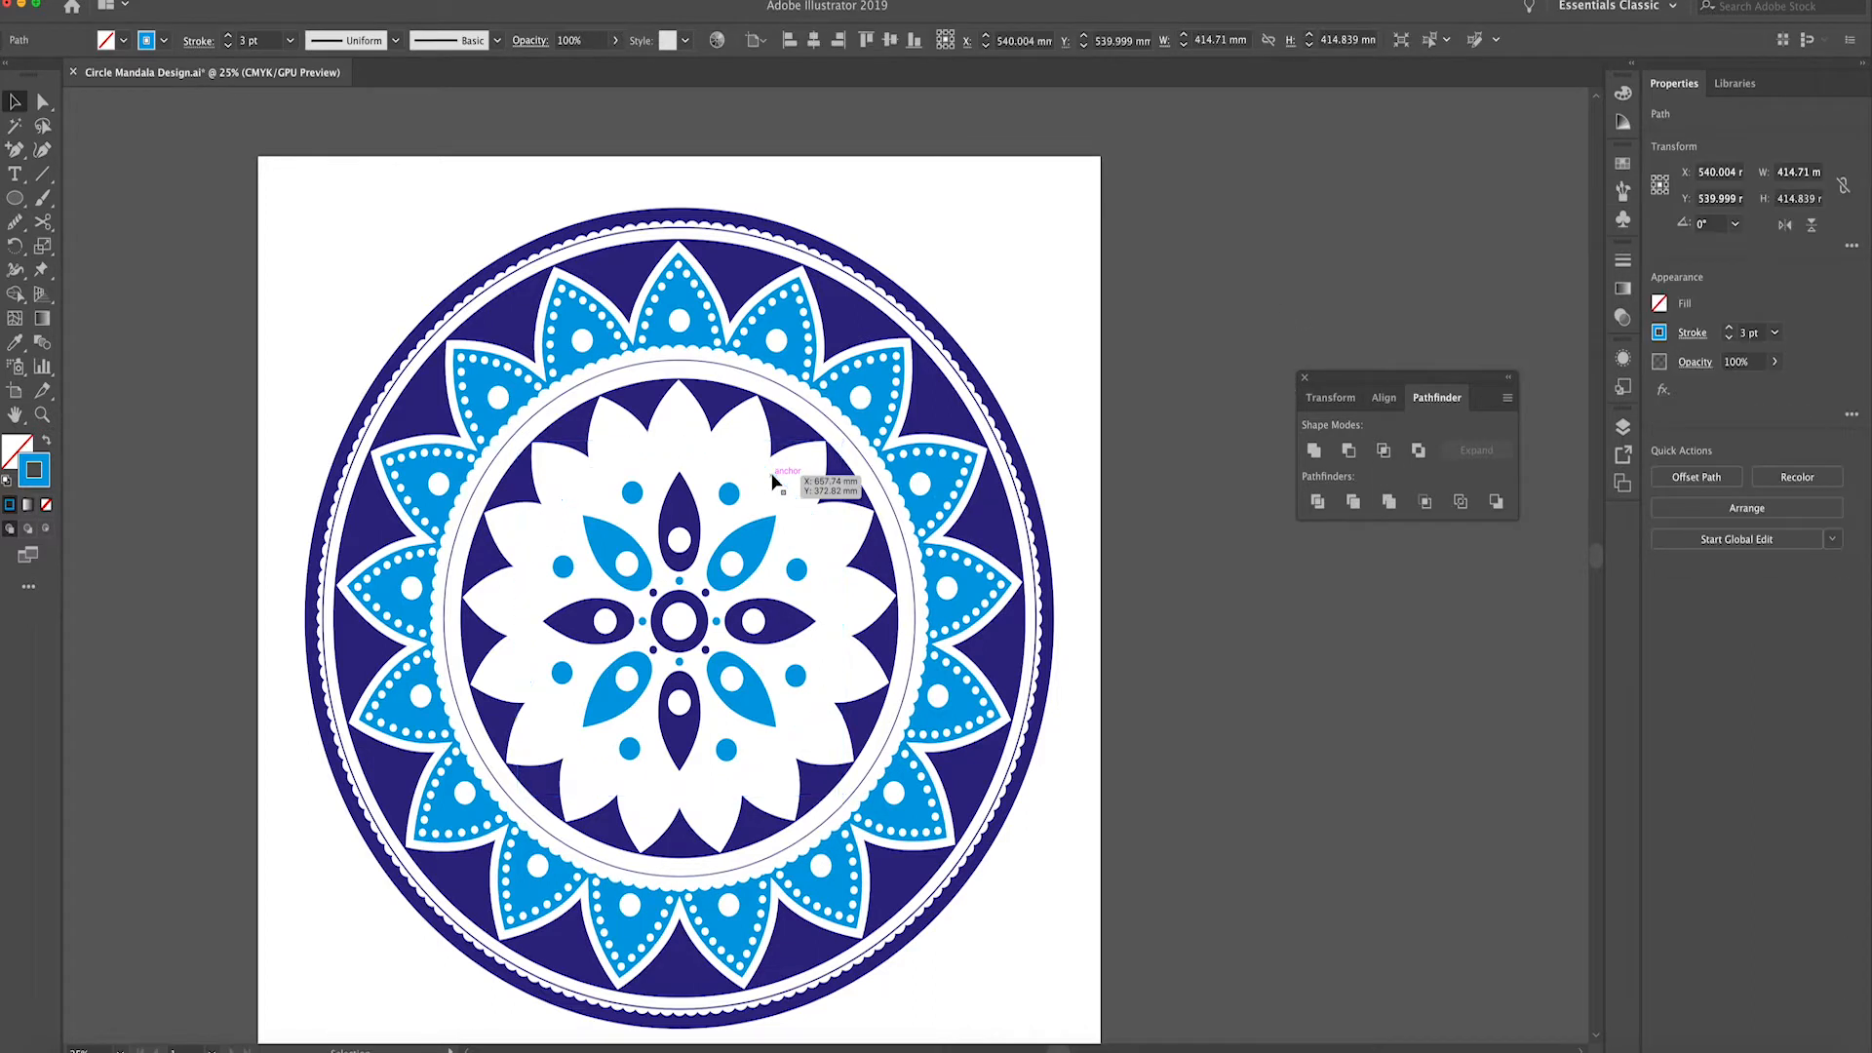
key(super+shift+a)
key(super+minus)
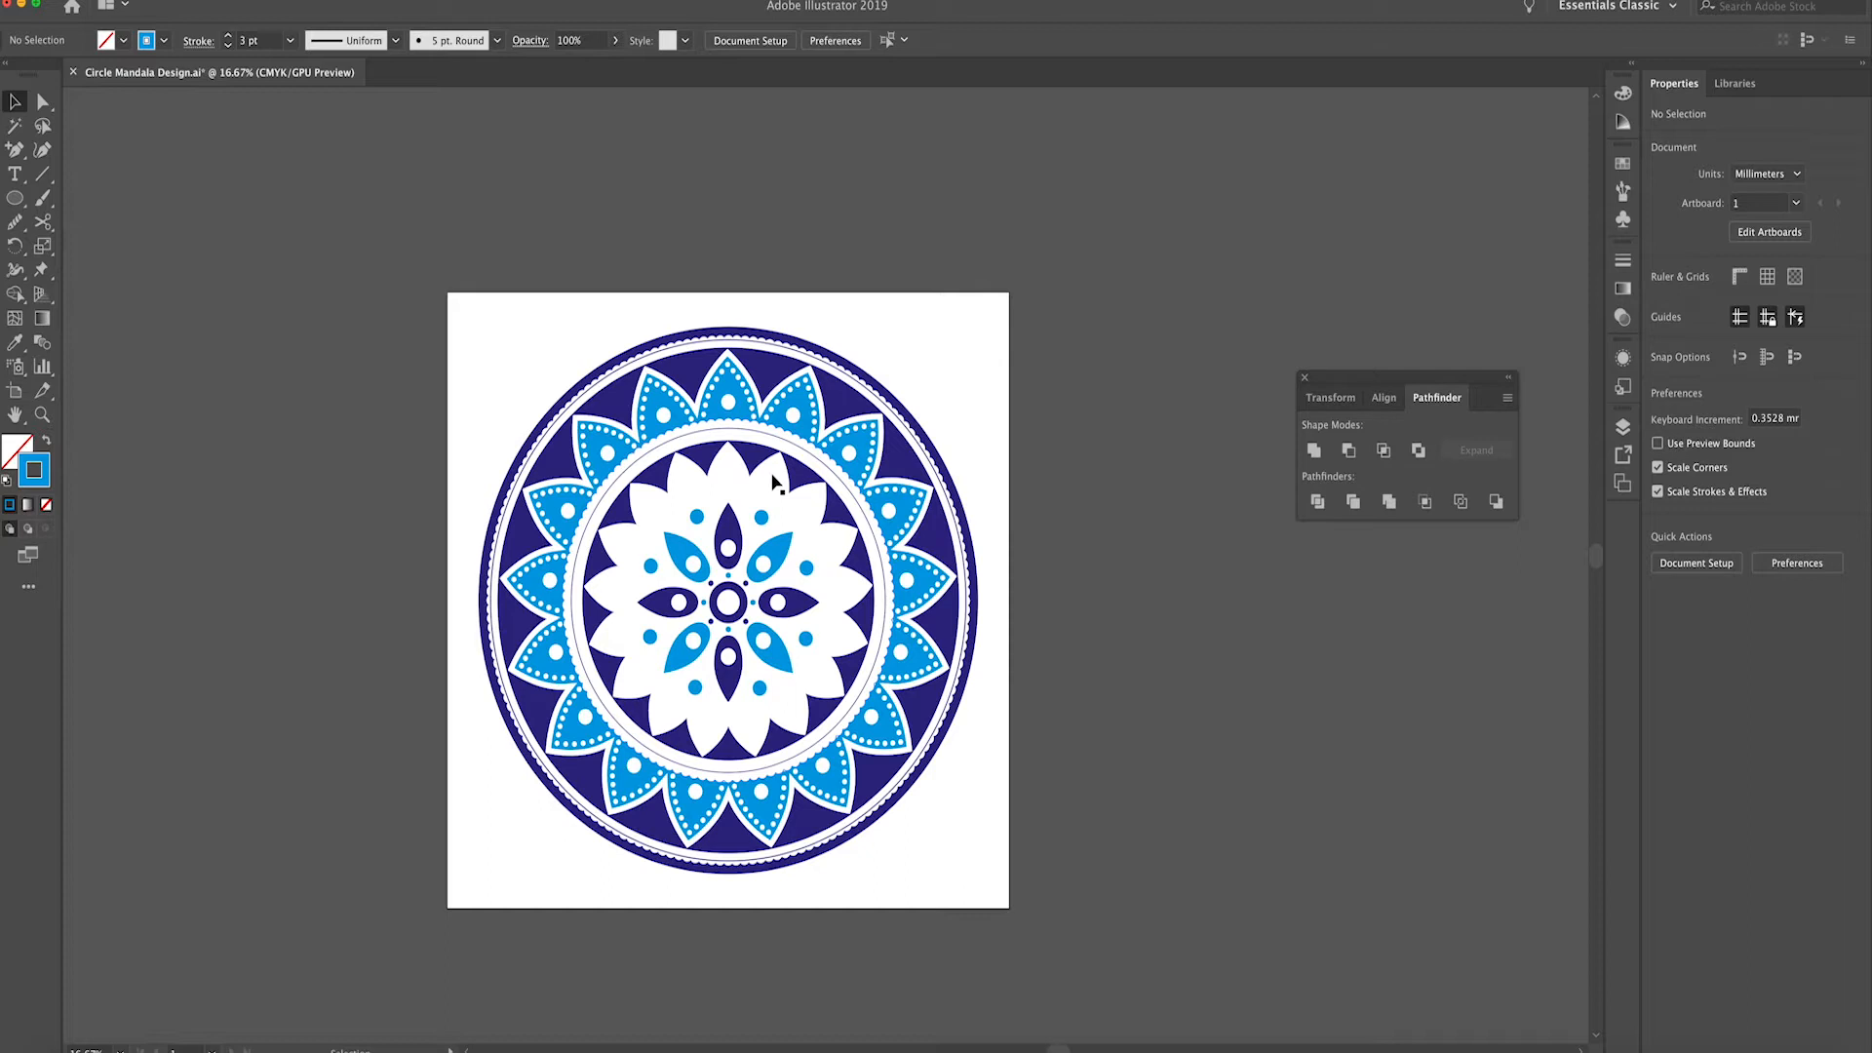
Recolour the dark blue ring behind the outer petals with the light blue sampled from a petal
click(772, 404)
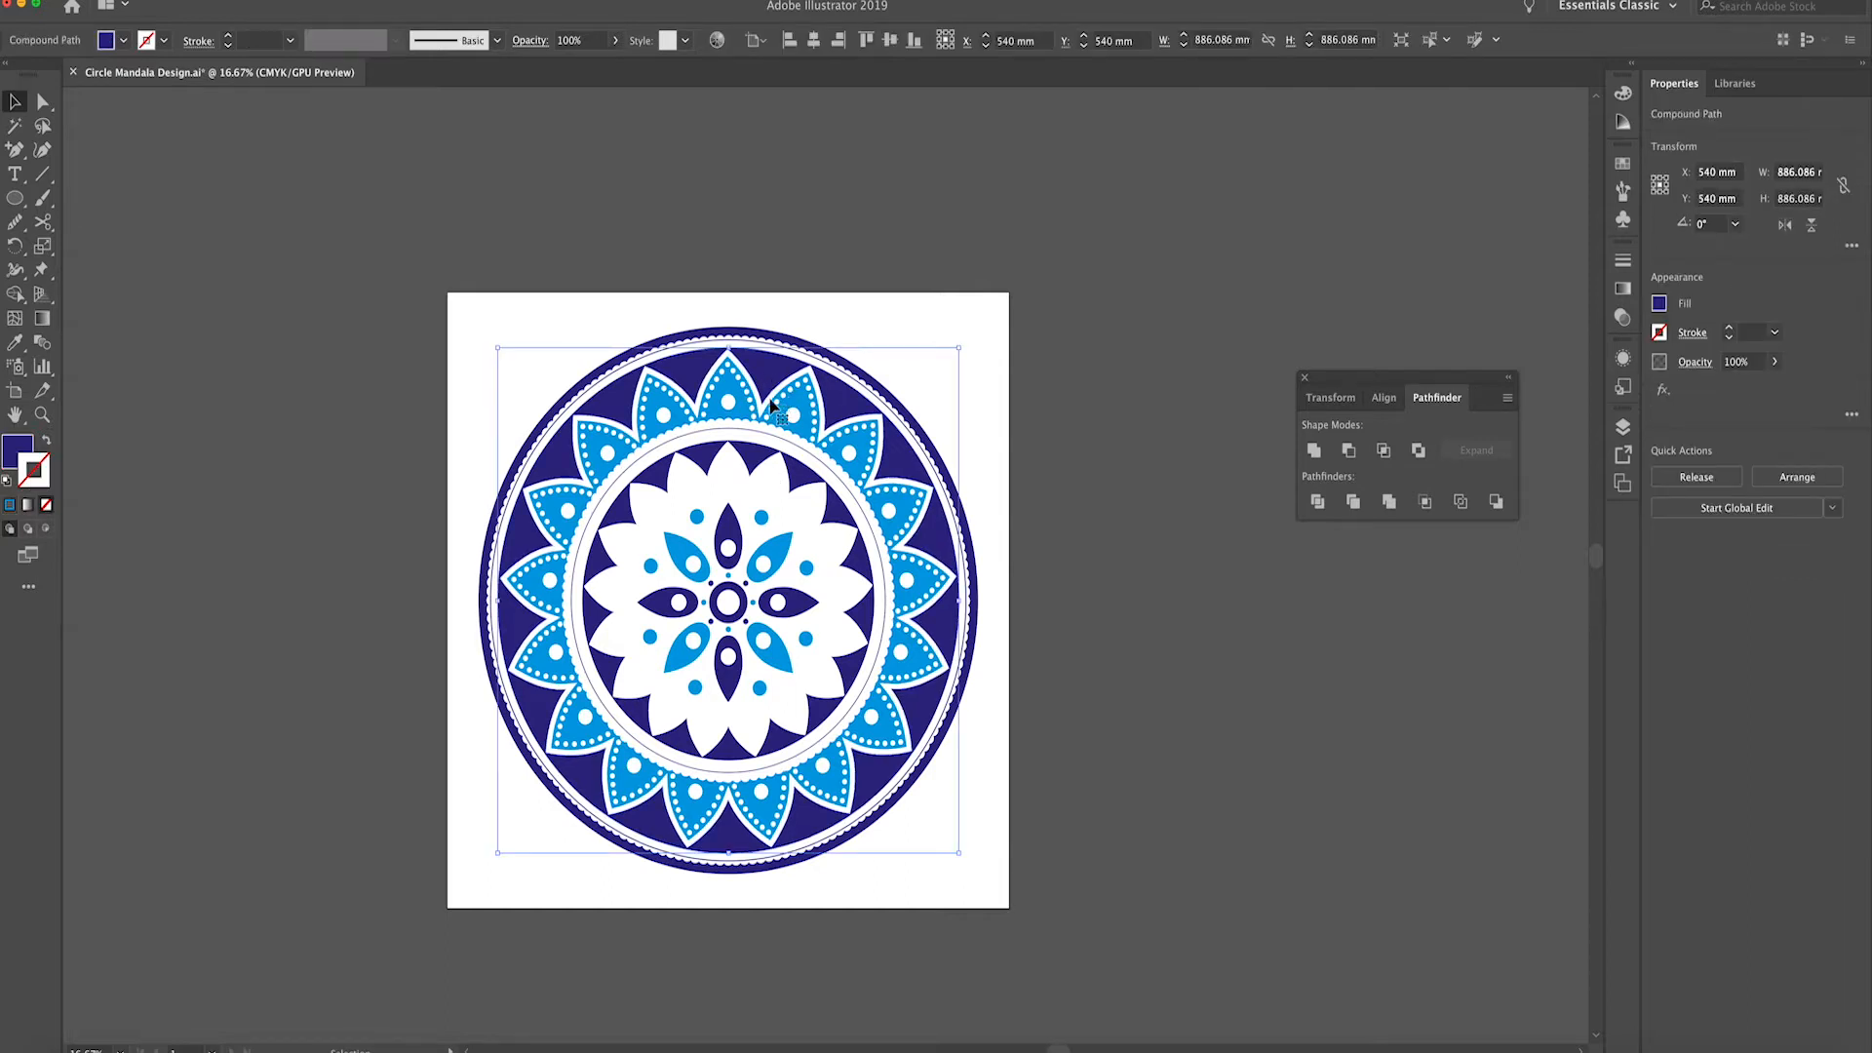
key(i)
click(813, 412)
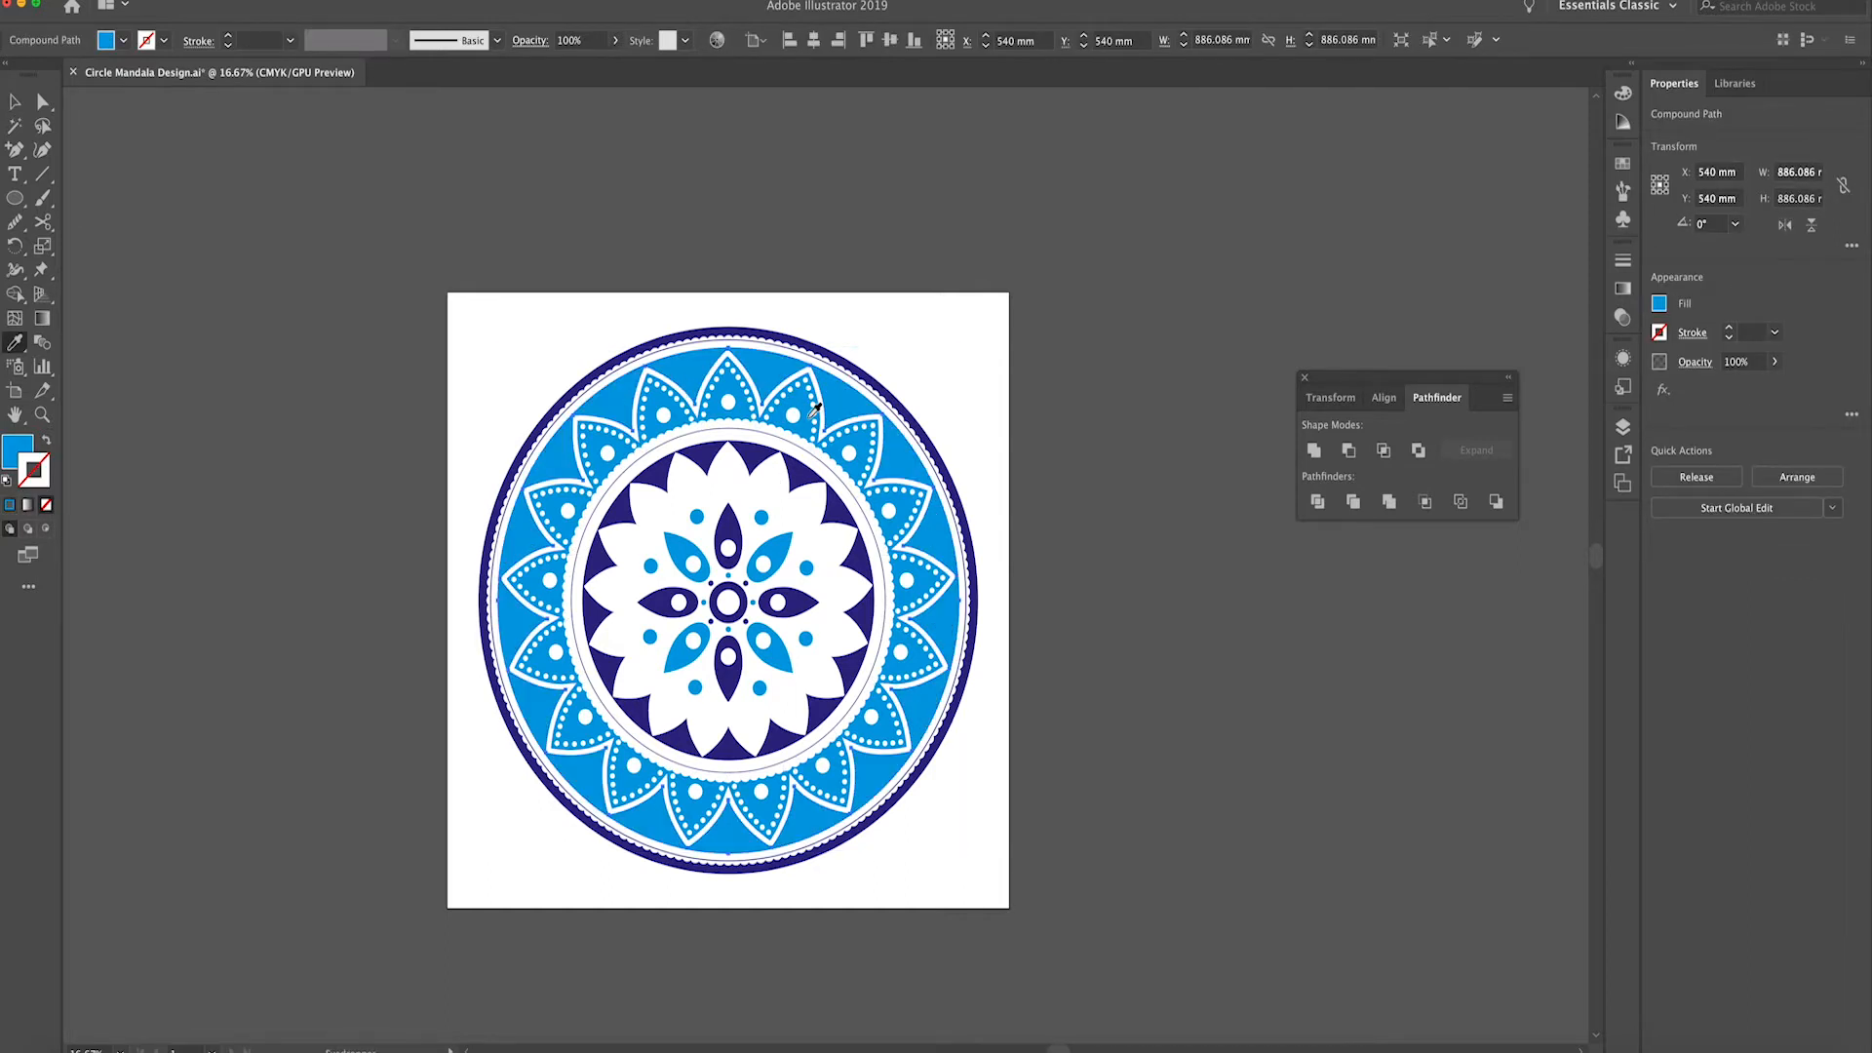
key(v)
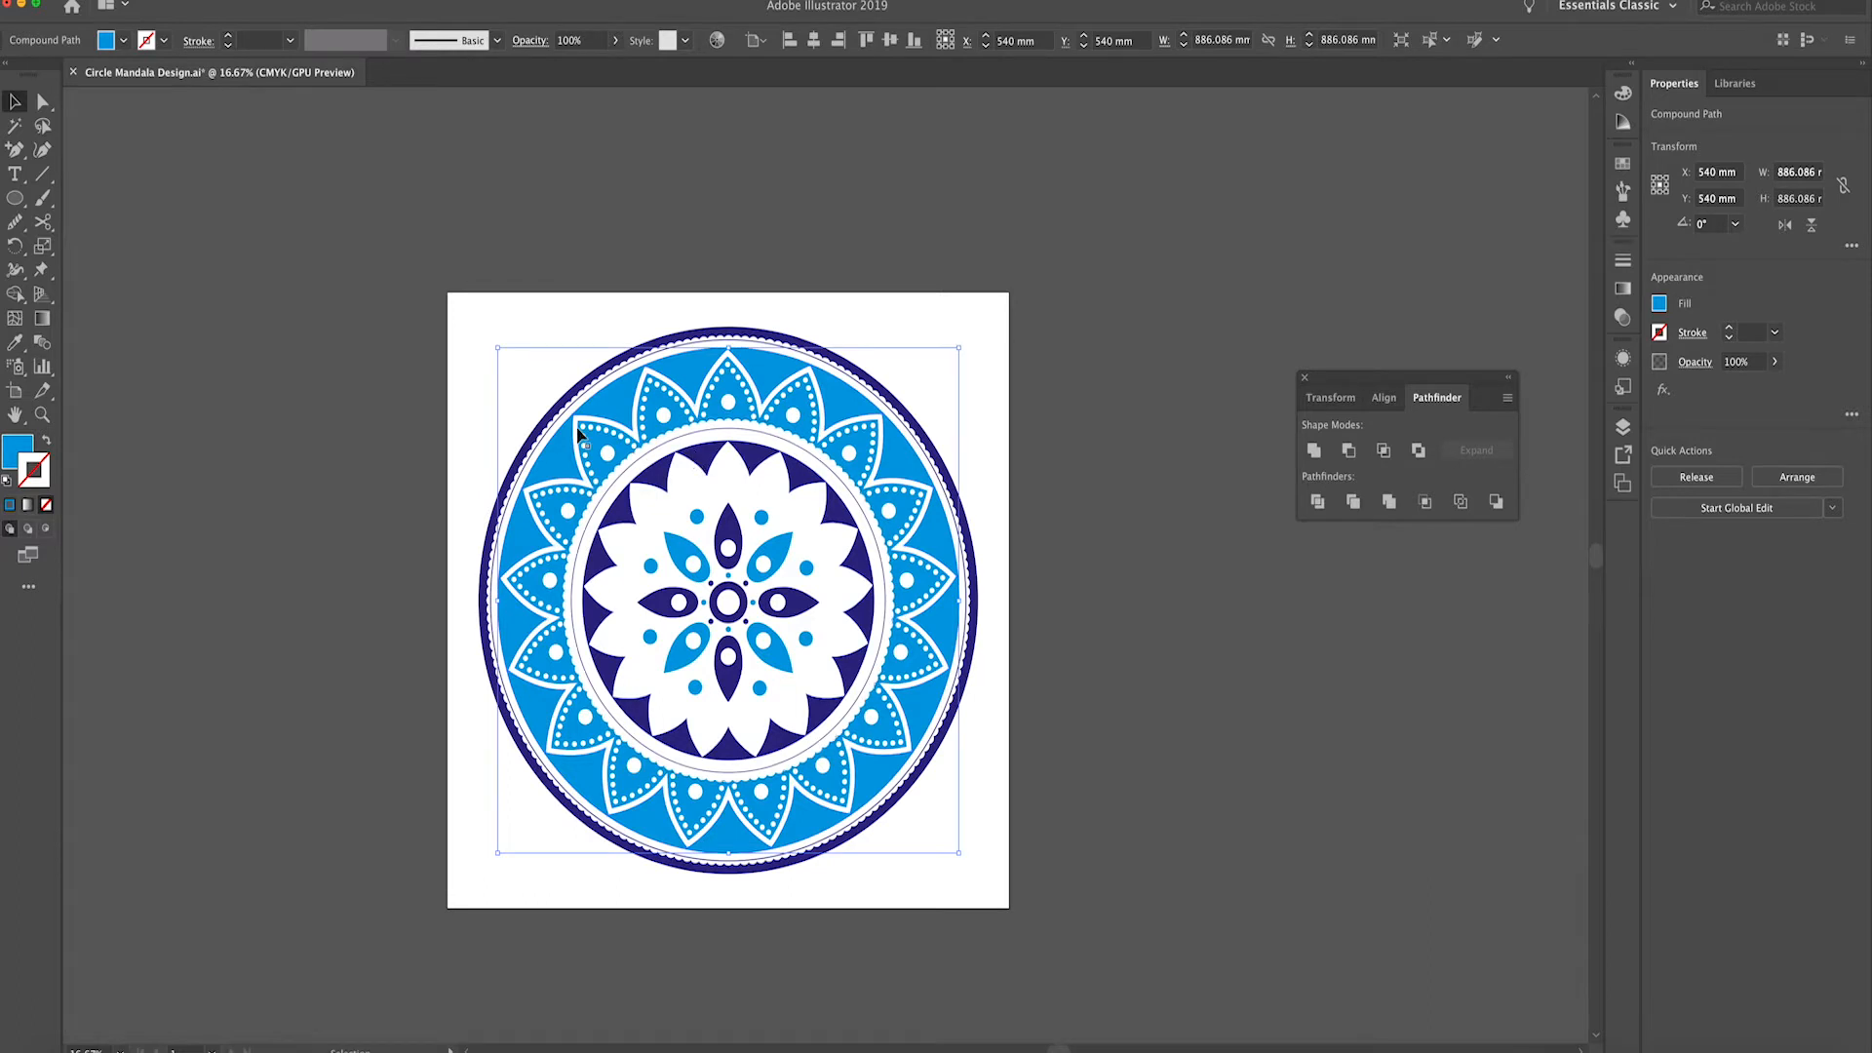
click(407, 405)
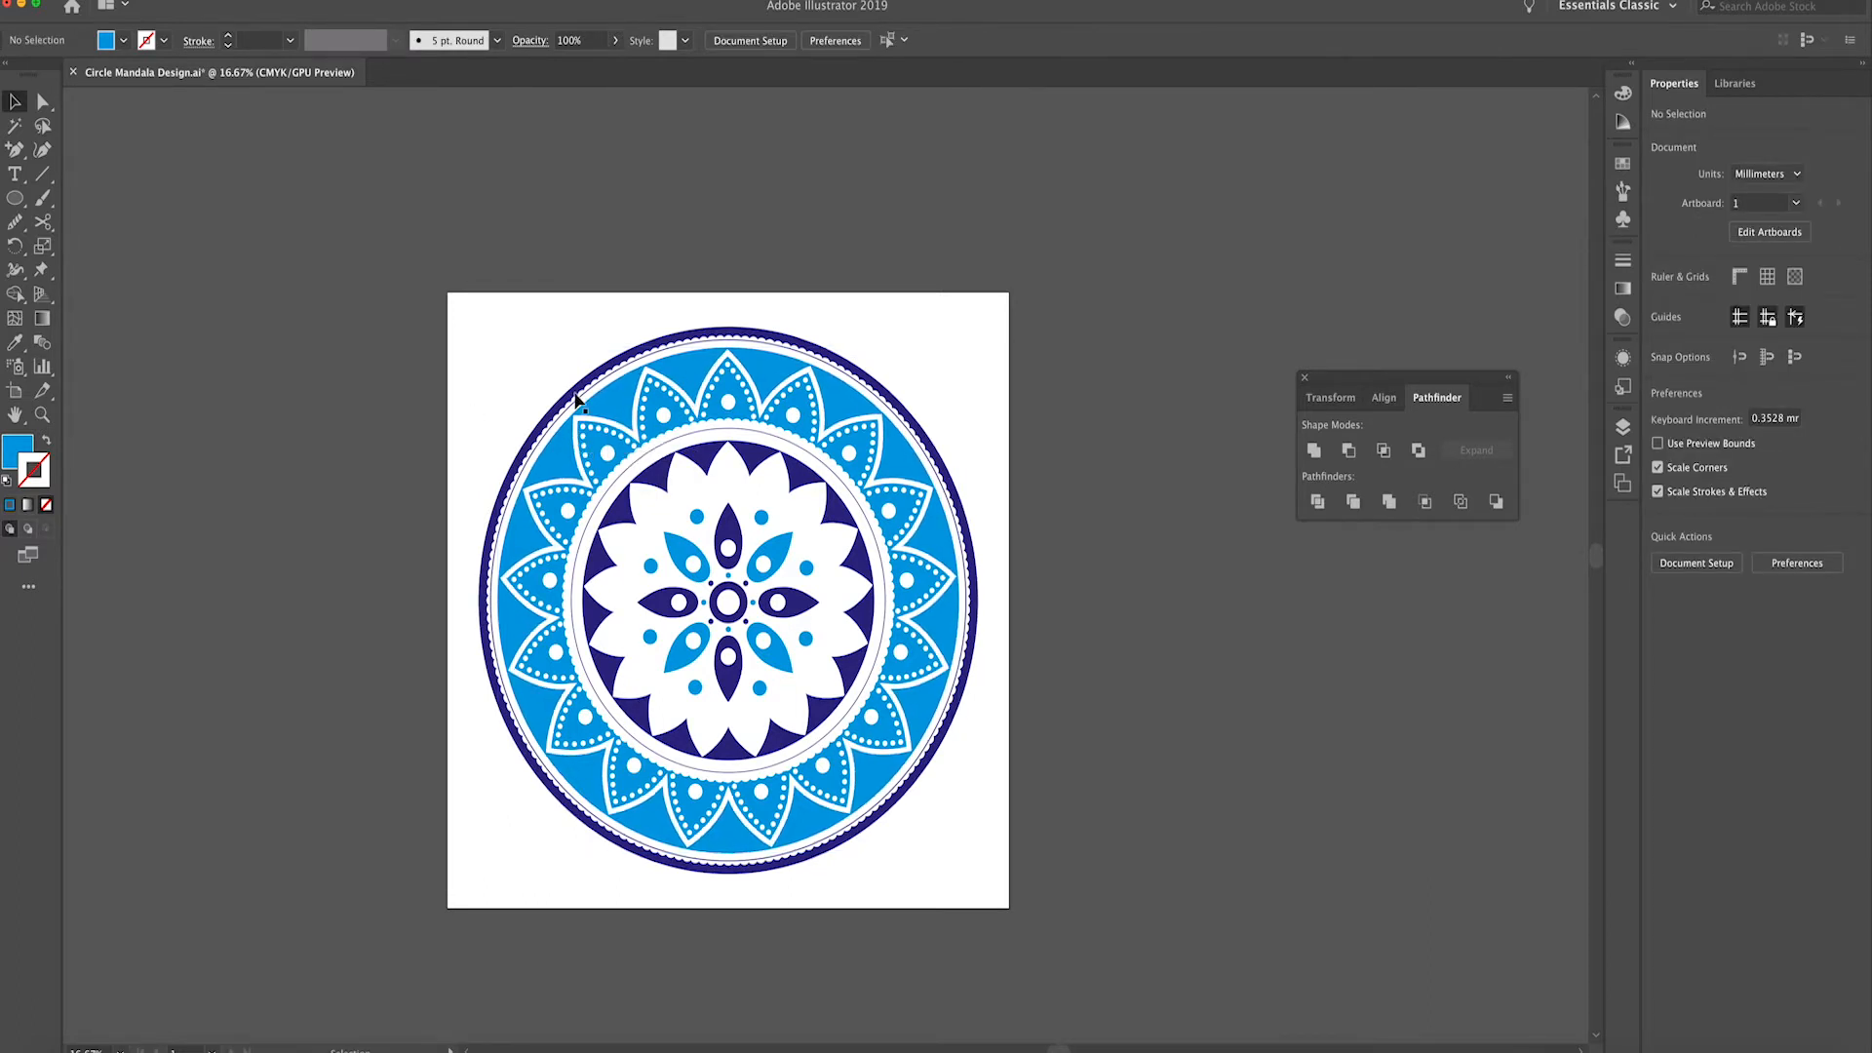
Enlarge the thin dark blue circle between the petal rings to about 866 mm so it runs along the outer petal tips
key(super+equal)
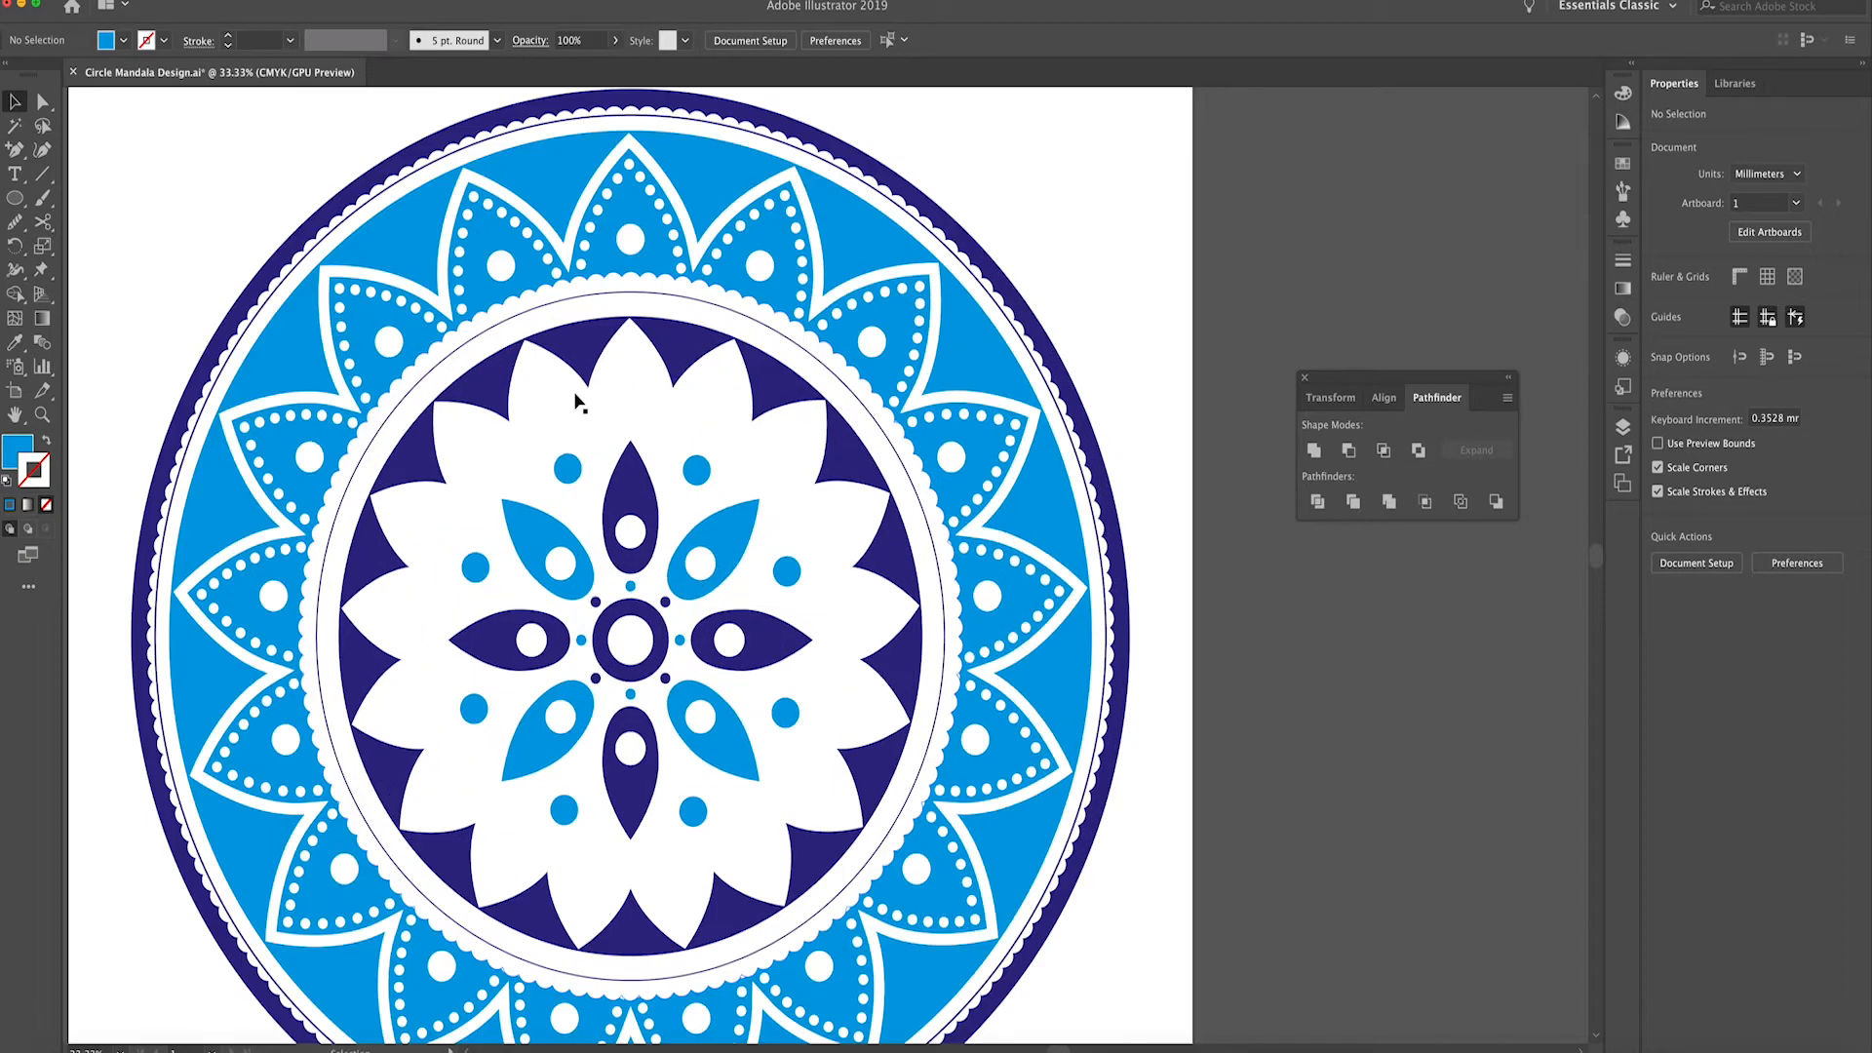
click(780, 334)
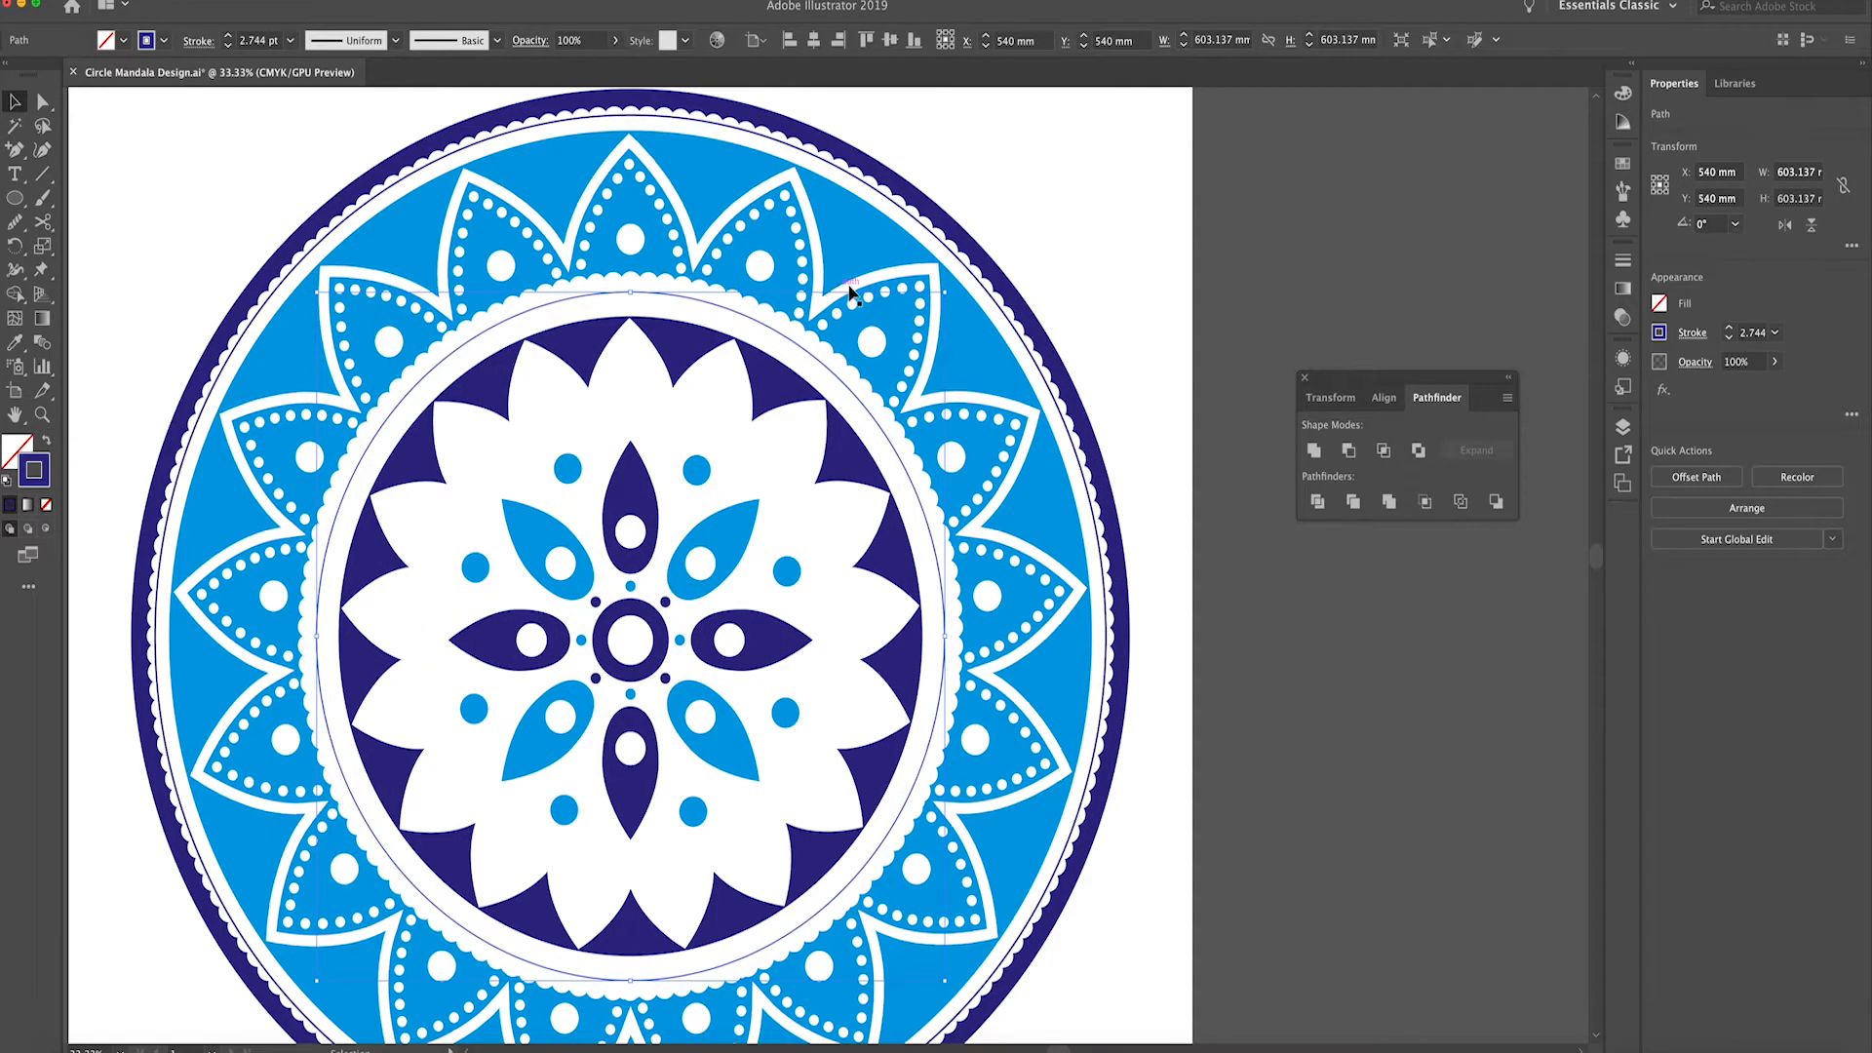
mouse_move(944, 290)
mouse_down()
mouse_move(1074, 176)
mouse_move(1083, 131)
mouse_up()
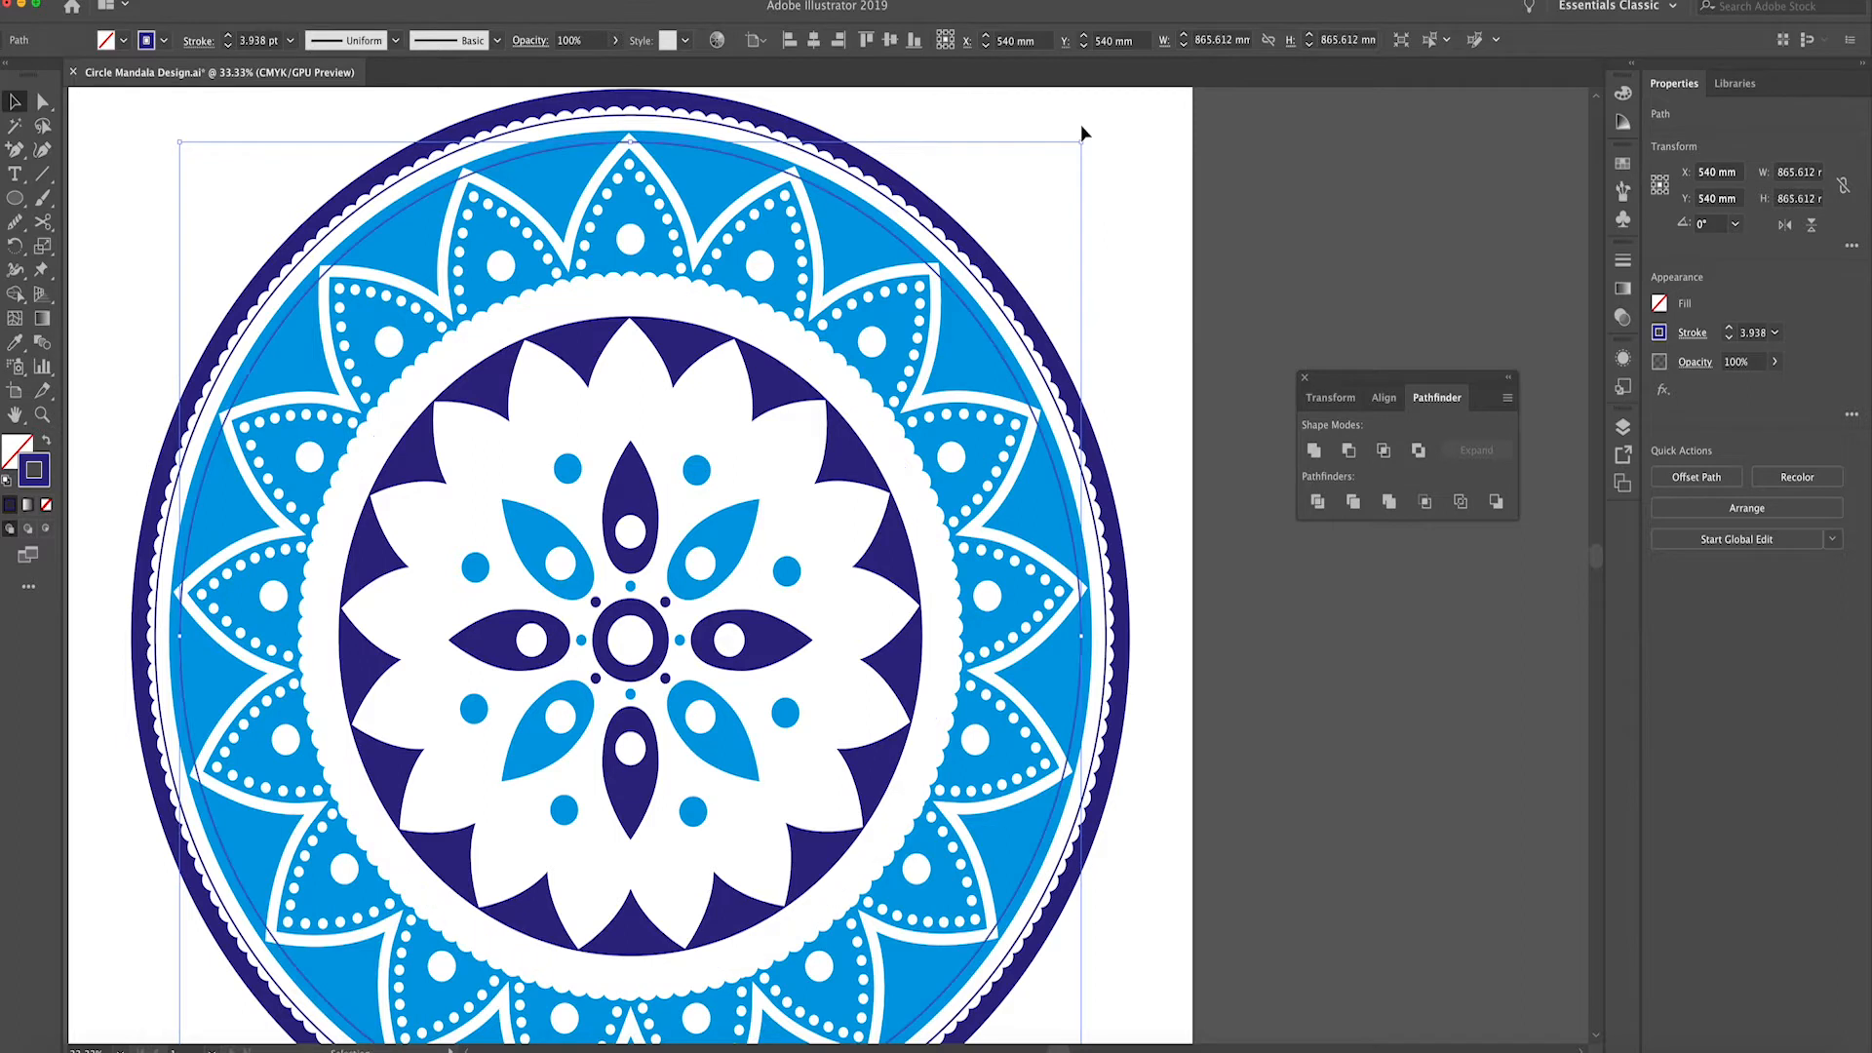
Give the enlarged circle a 23 pt dashed stroke with round caps, round corners and a 0 pt dash
click(1687, 335)
click(1587, 385)
click(1588, 413)
click(1533, 476)
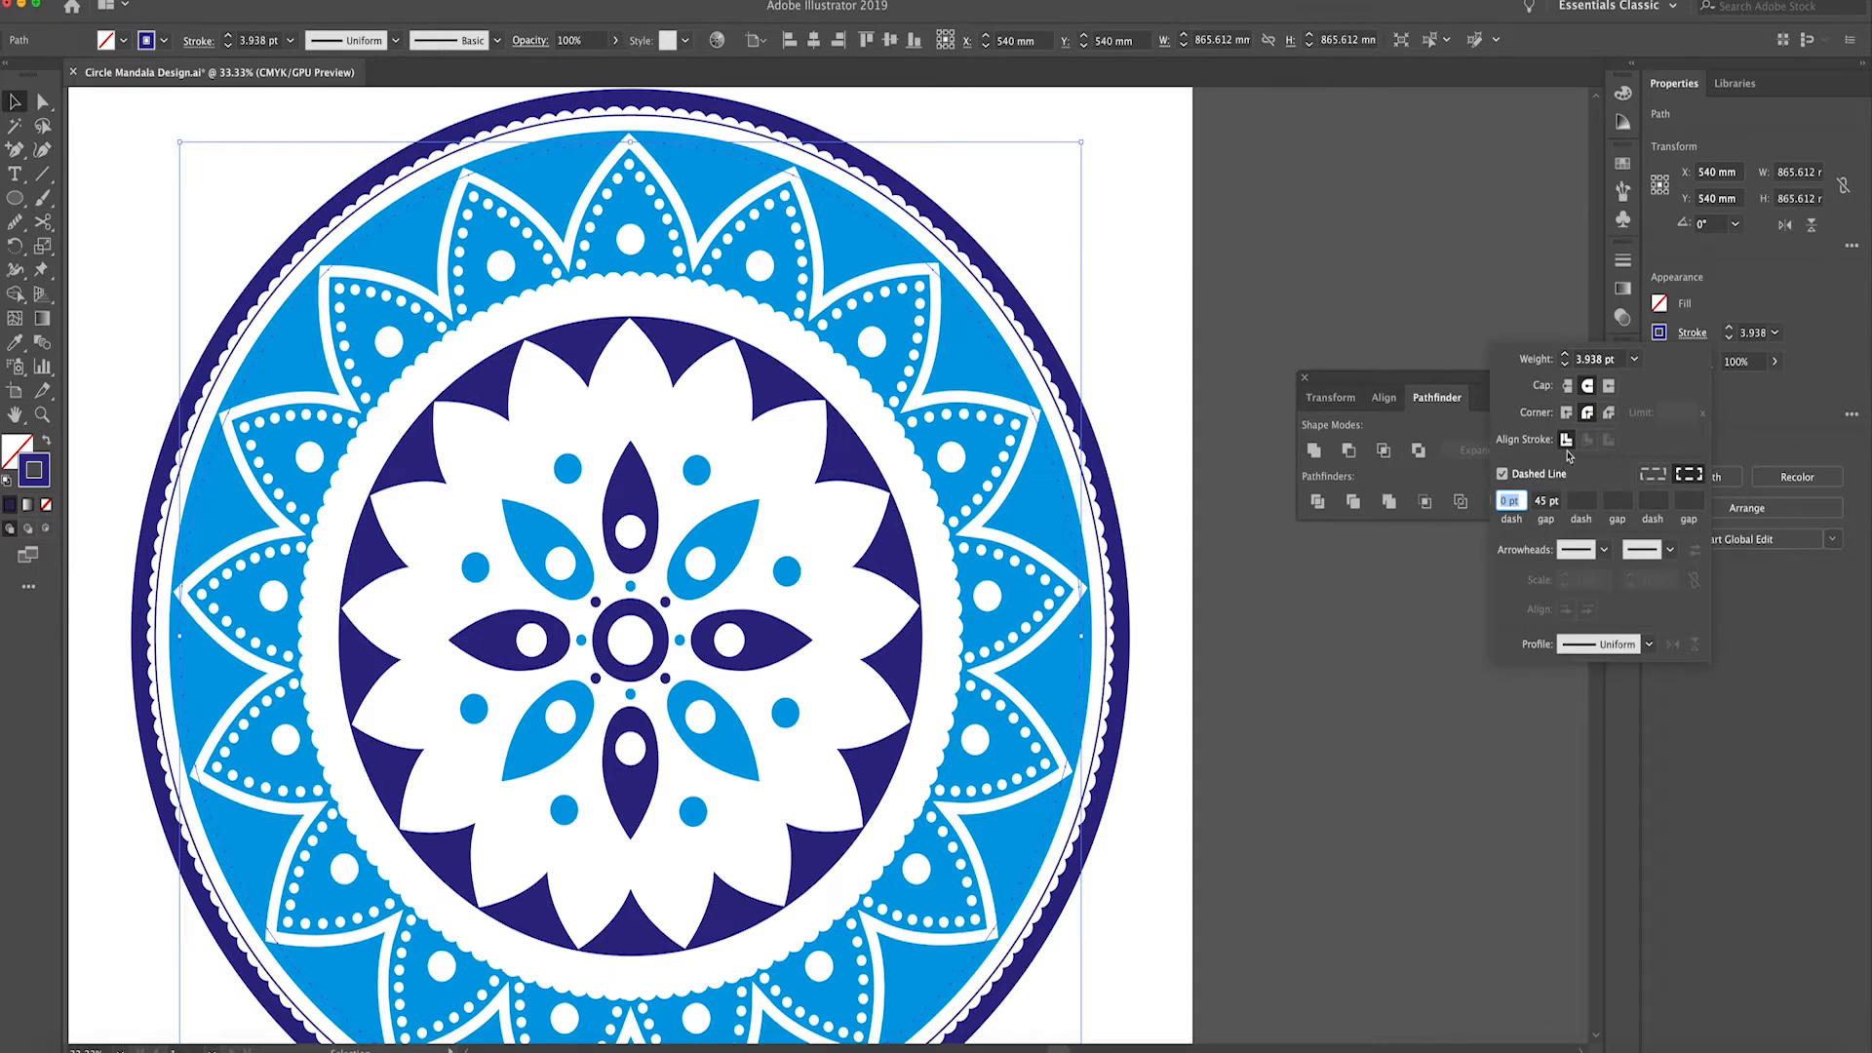
click(1728, 333)
shift+click(1727, 330)
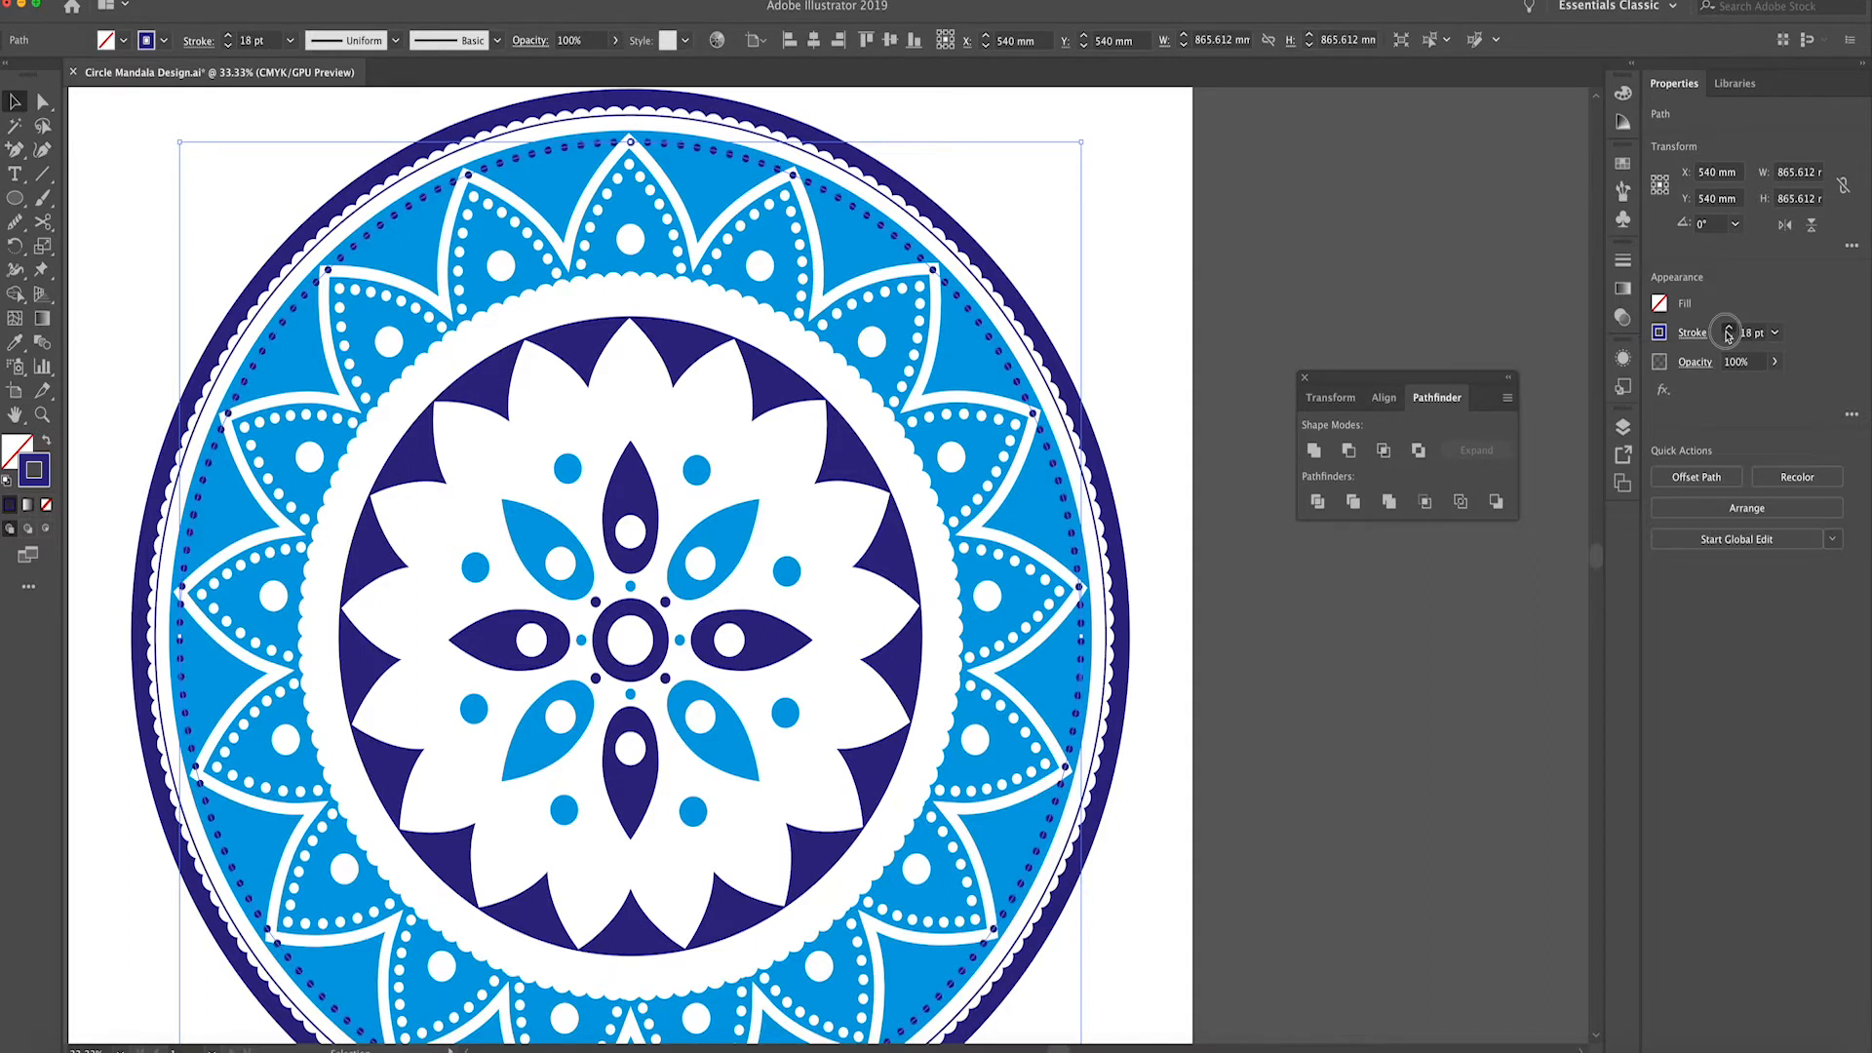
Set the gap of the enlarged circle's dashed stroke to 41 pt
click(1693, 333)
click(1546, 501)
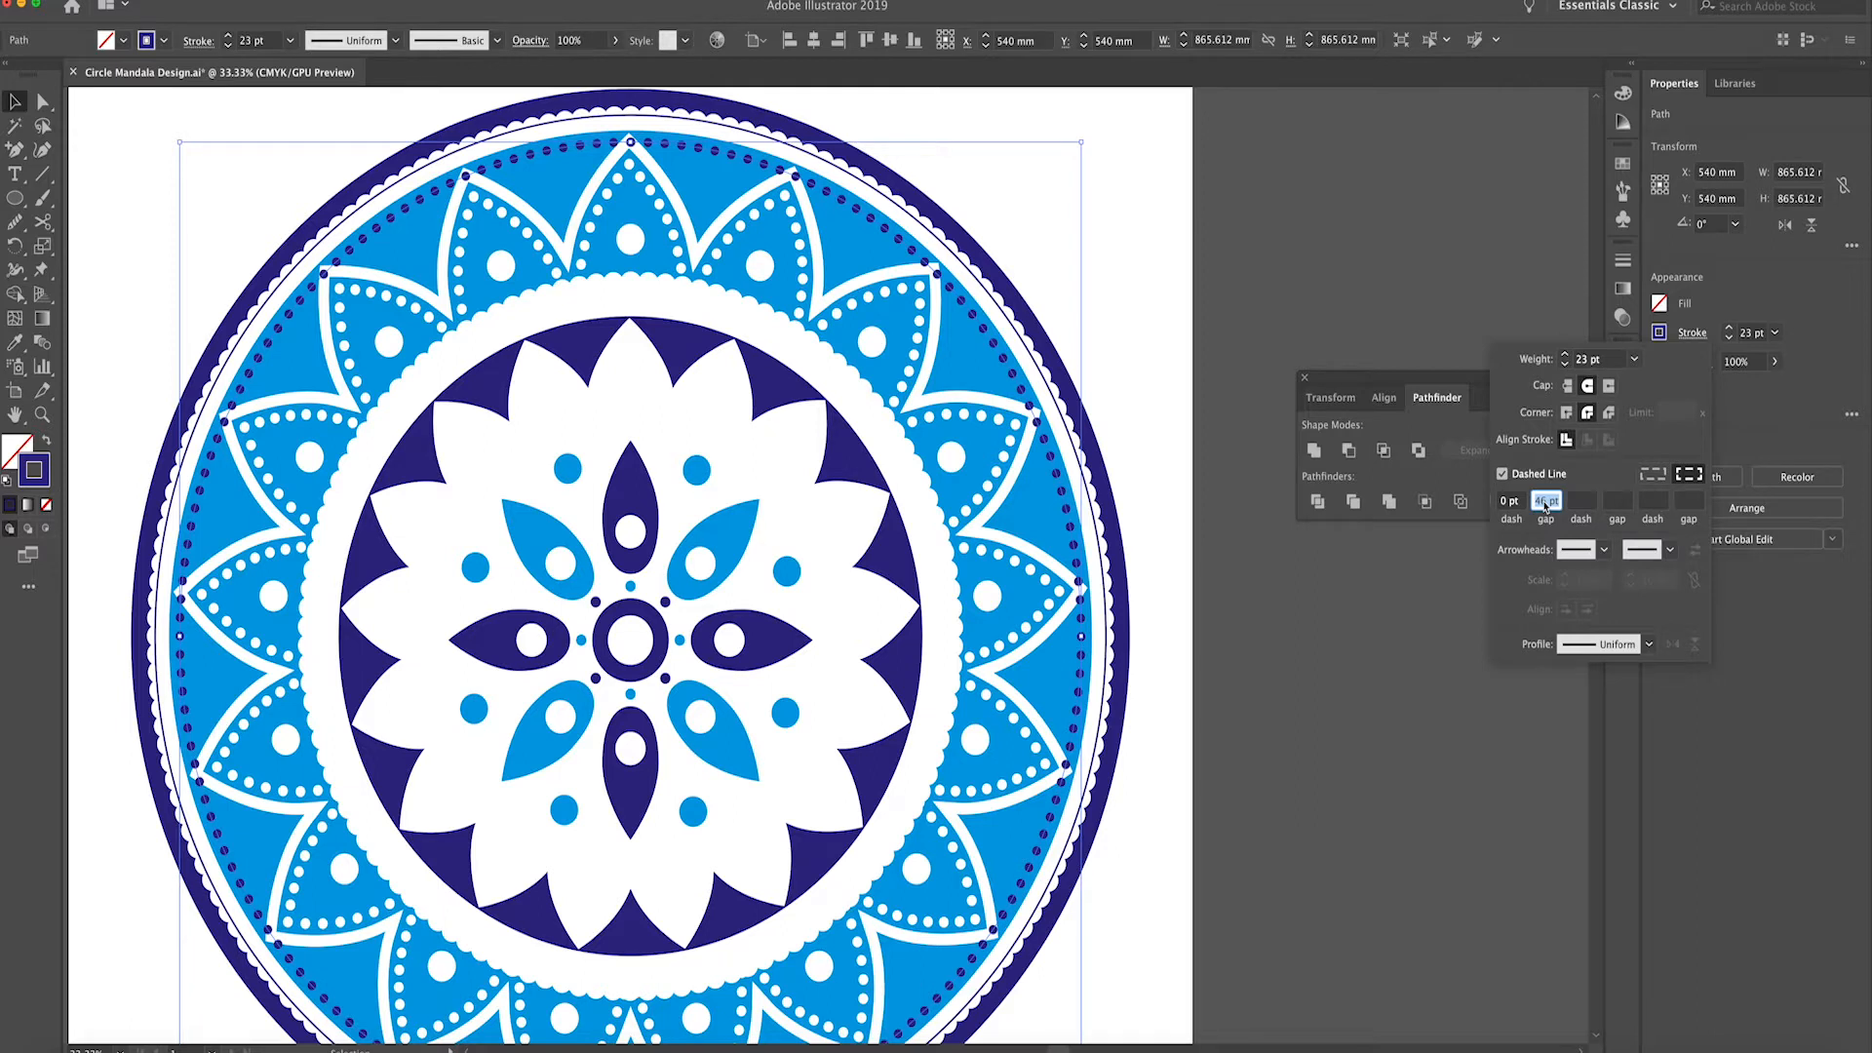
key(Down)
key(Down)
key(Down)
key(Down)
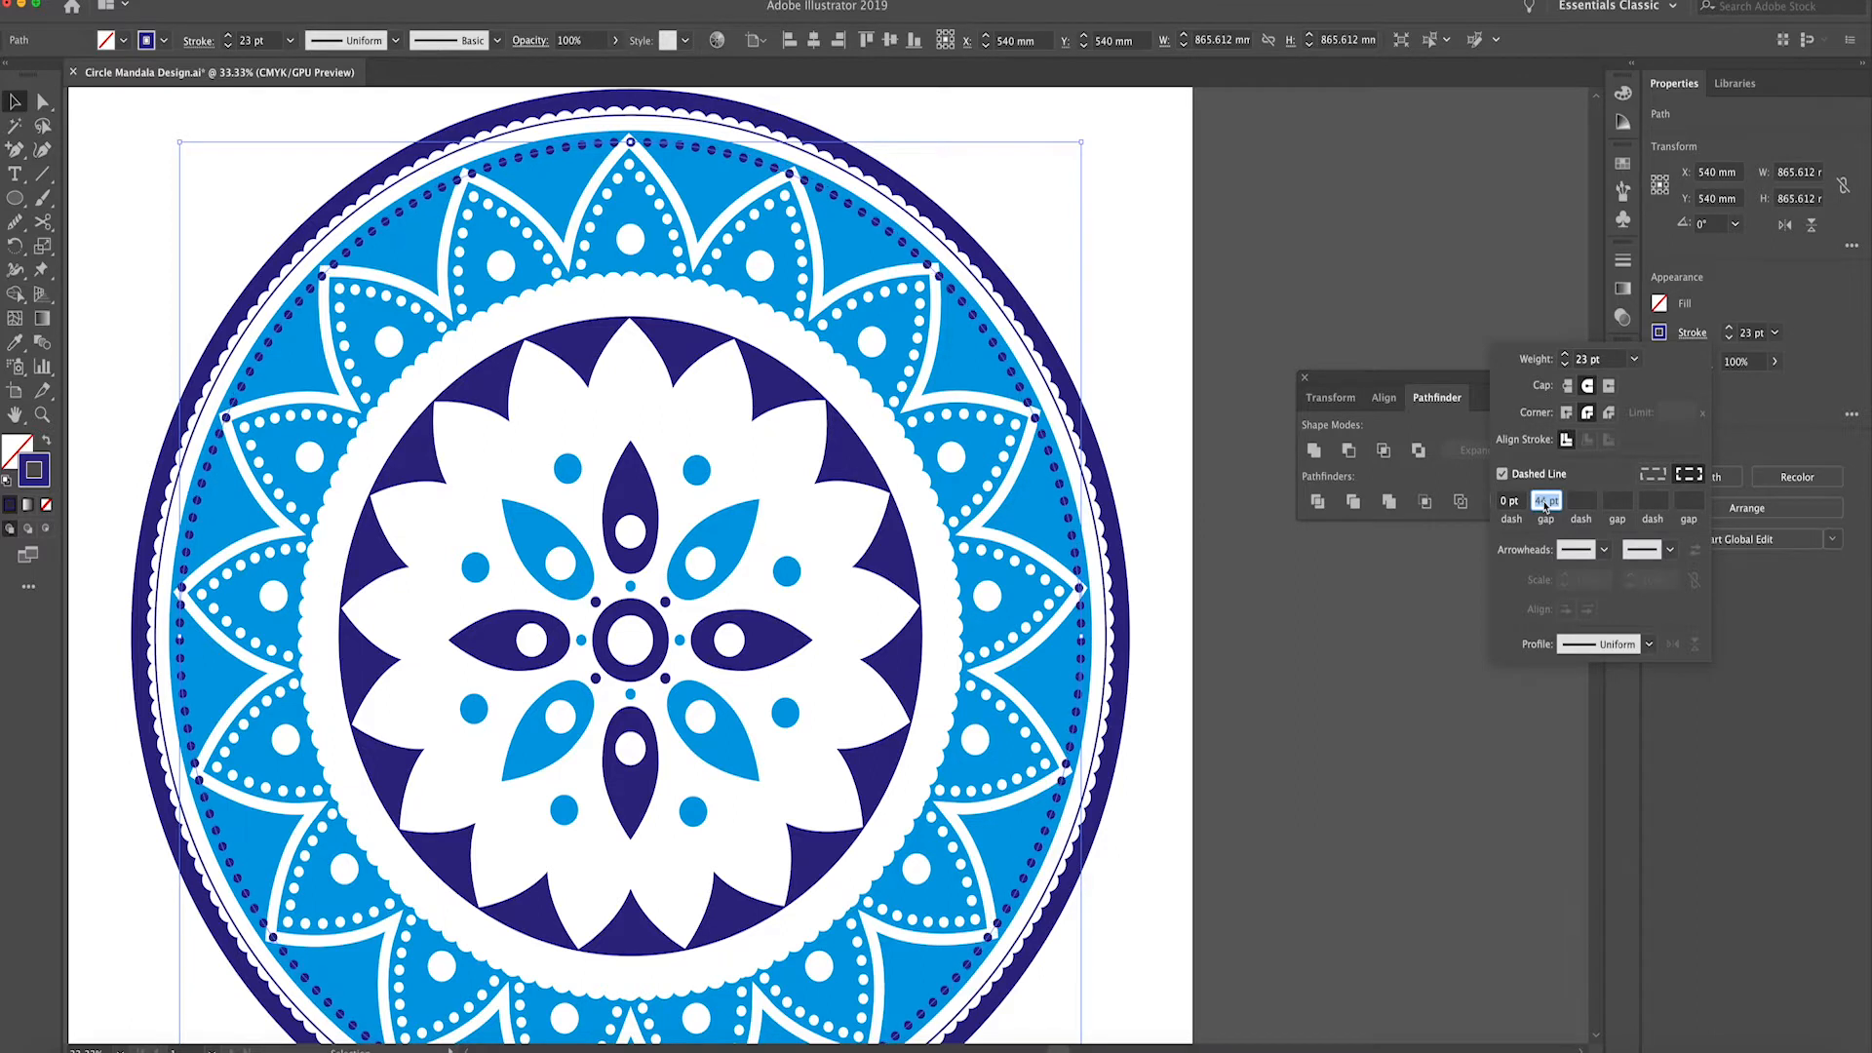
key(Down)
key(Up)
key(Up)
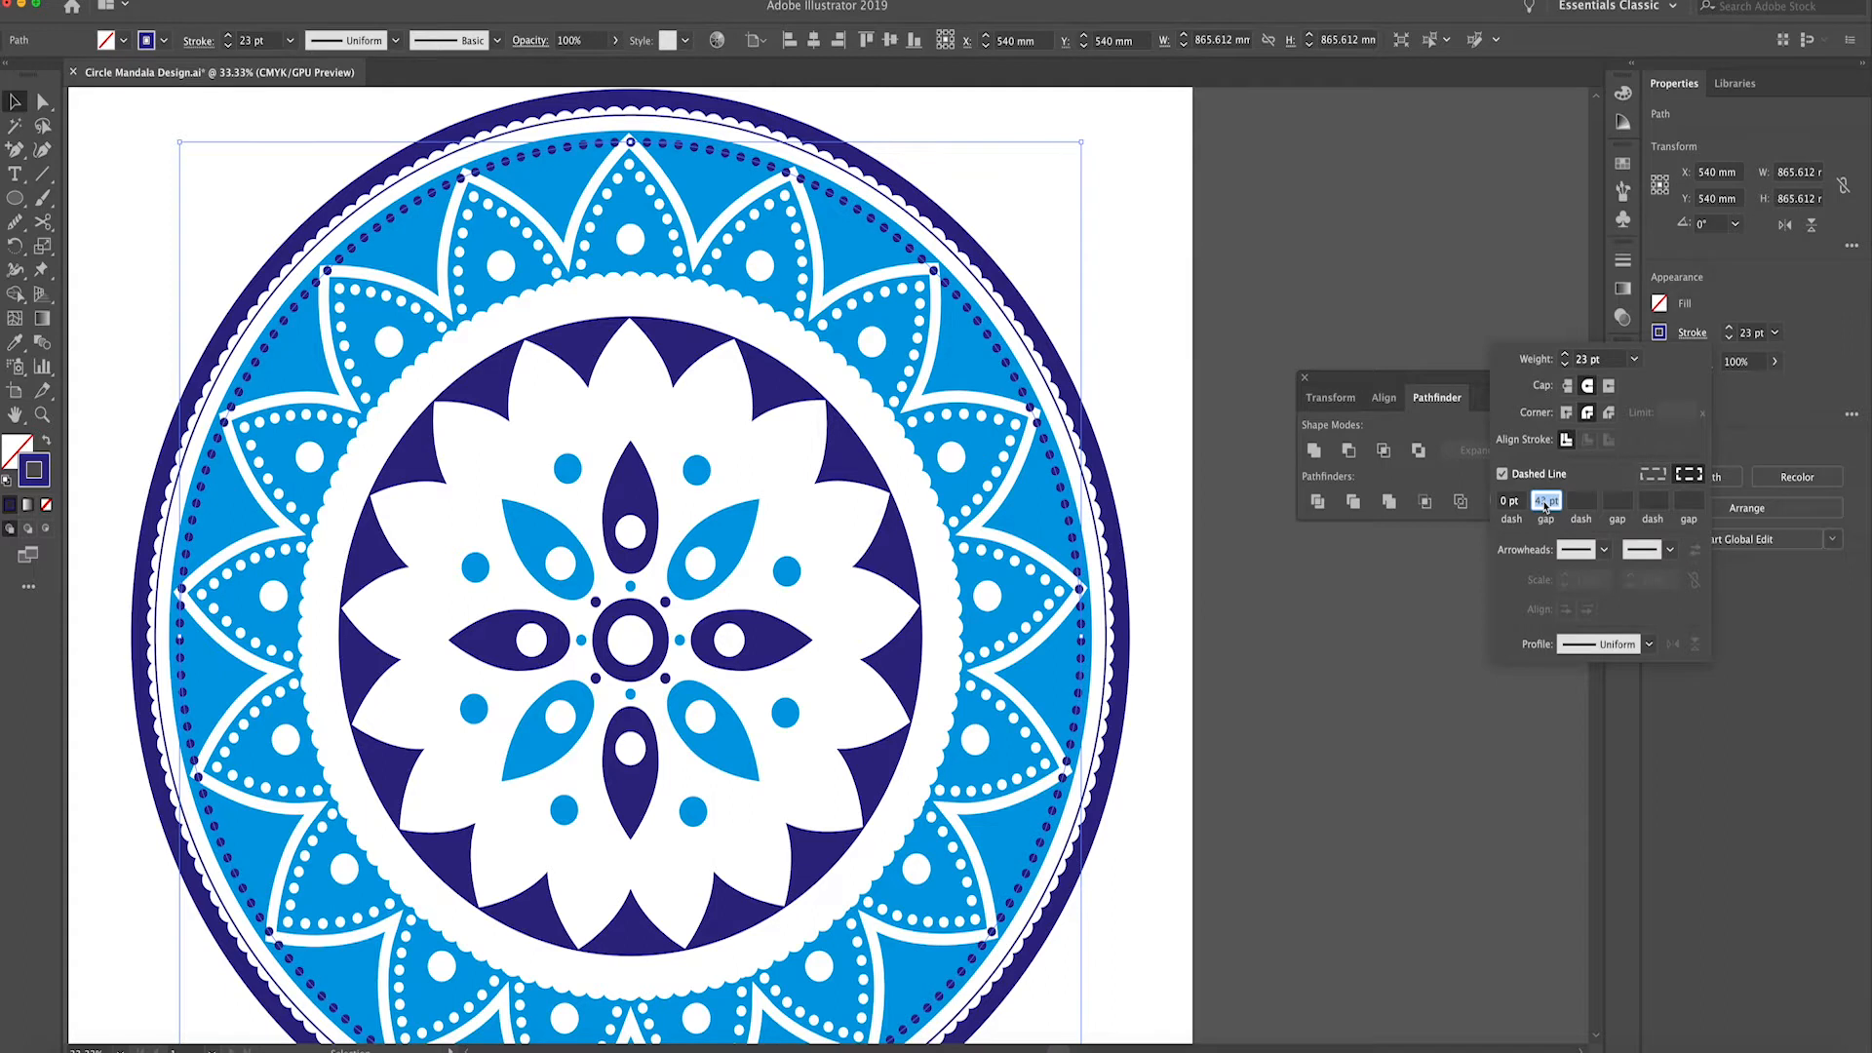
key(Down)
key(Down)
key(Down)
key(Down)
key(Down)
key(Down)
key(Down)
key(Down)
key(Down)
key(Down)
key(Down)
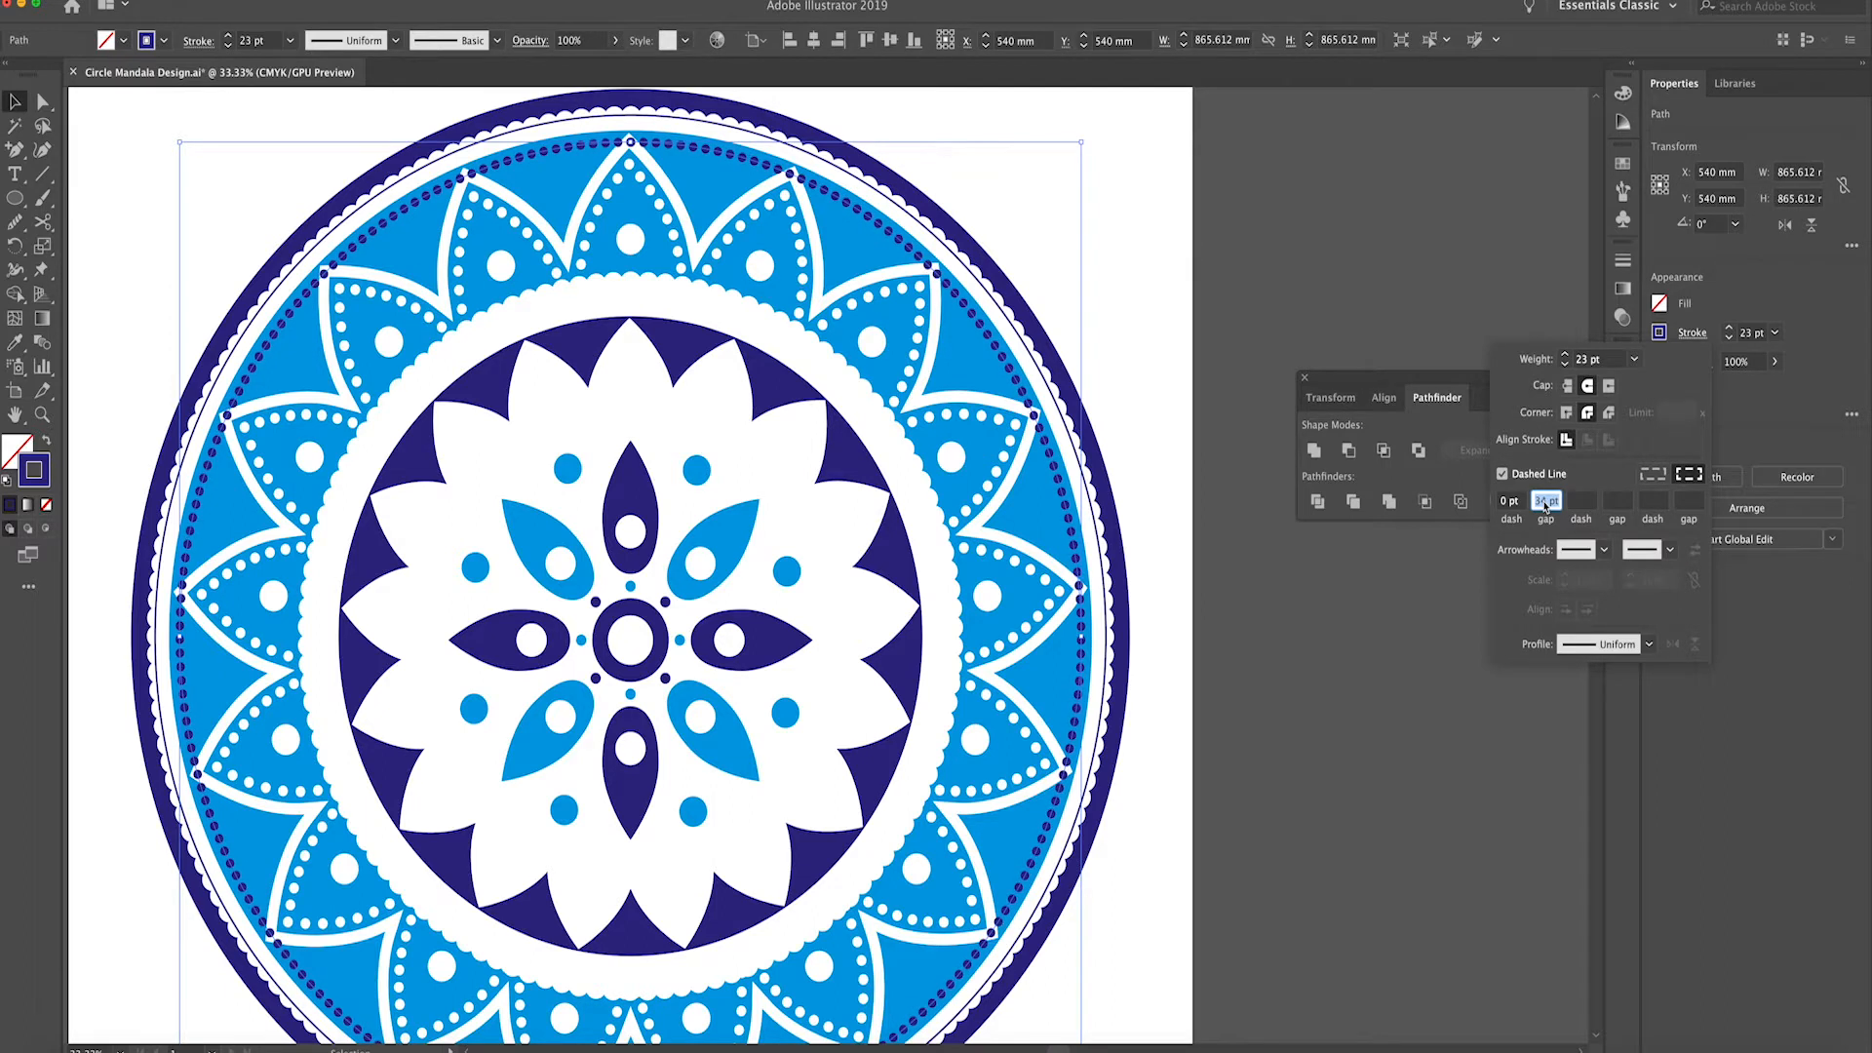
key(Up)
key(Up)
key(Up)
key(Up)
key(Up)
key(Up)
key(Up)
key(Up)
key(Up)
key(Up)
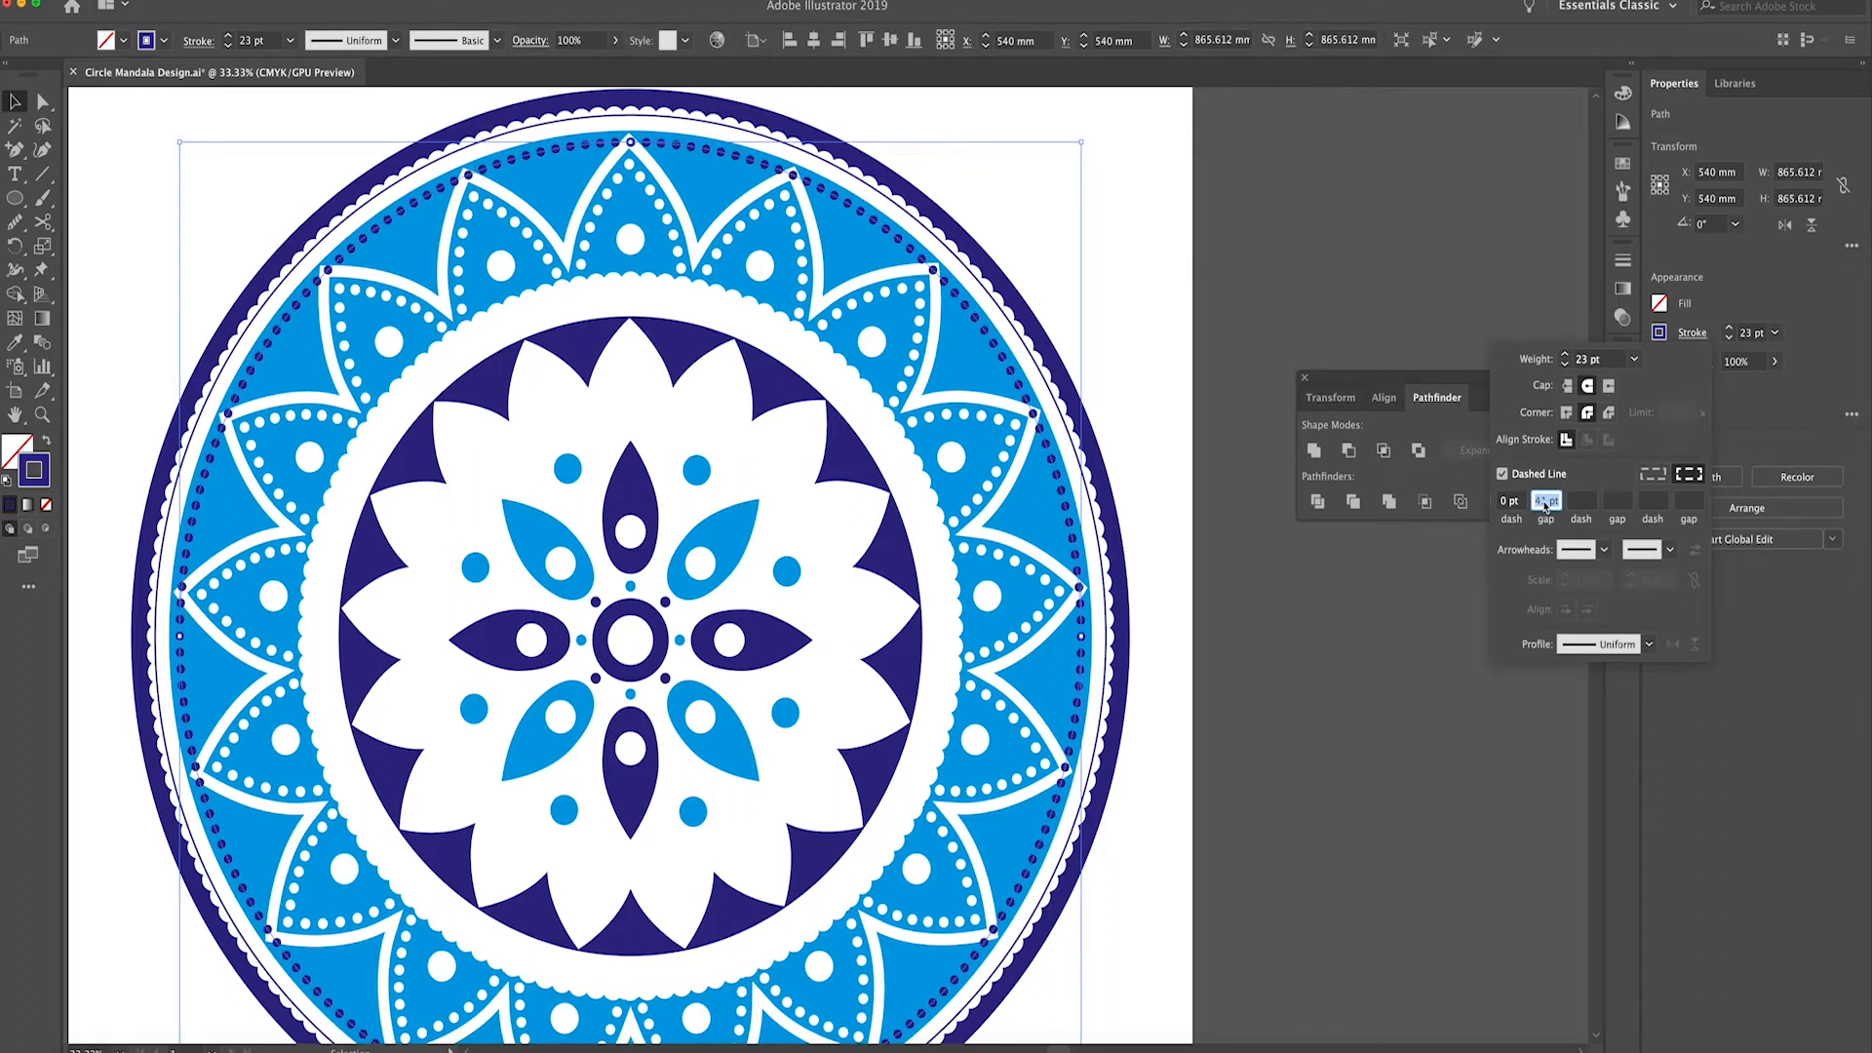
key(Down)
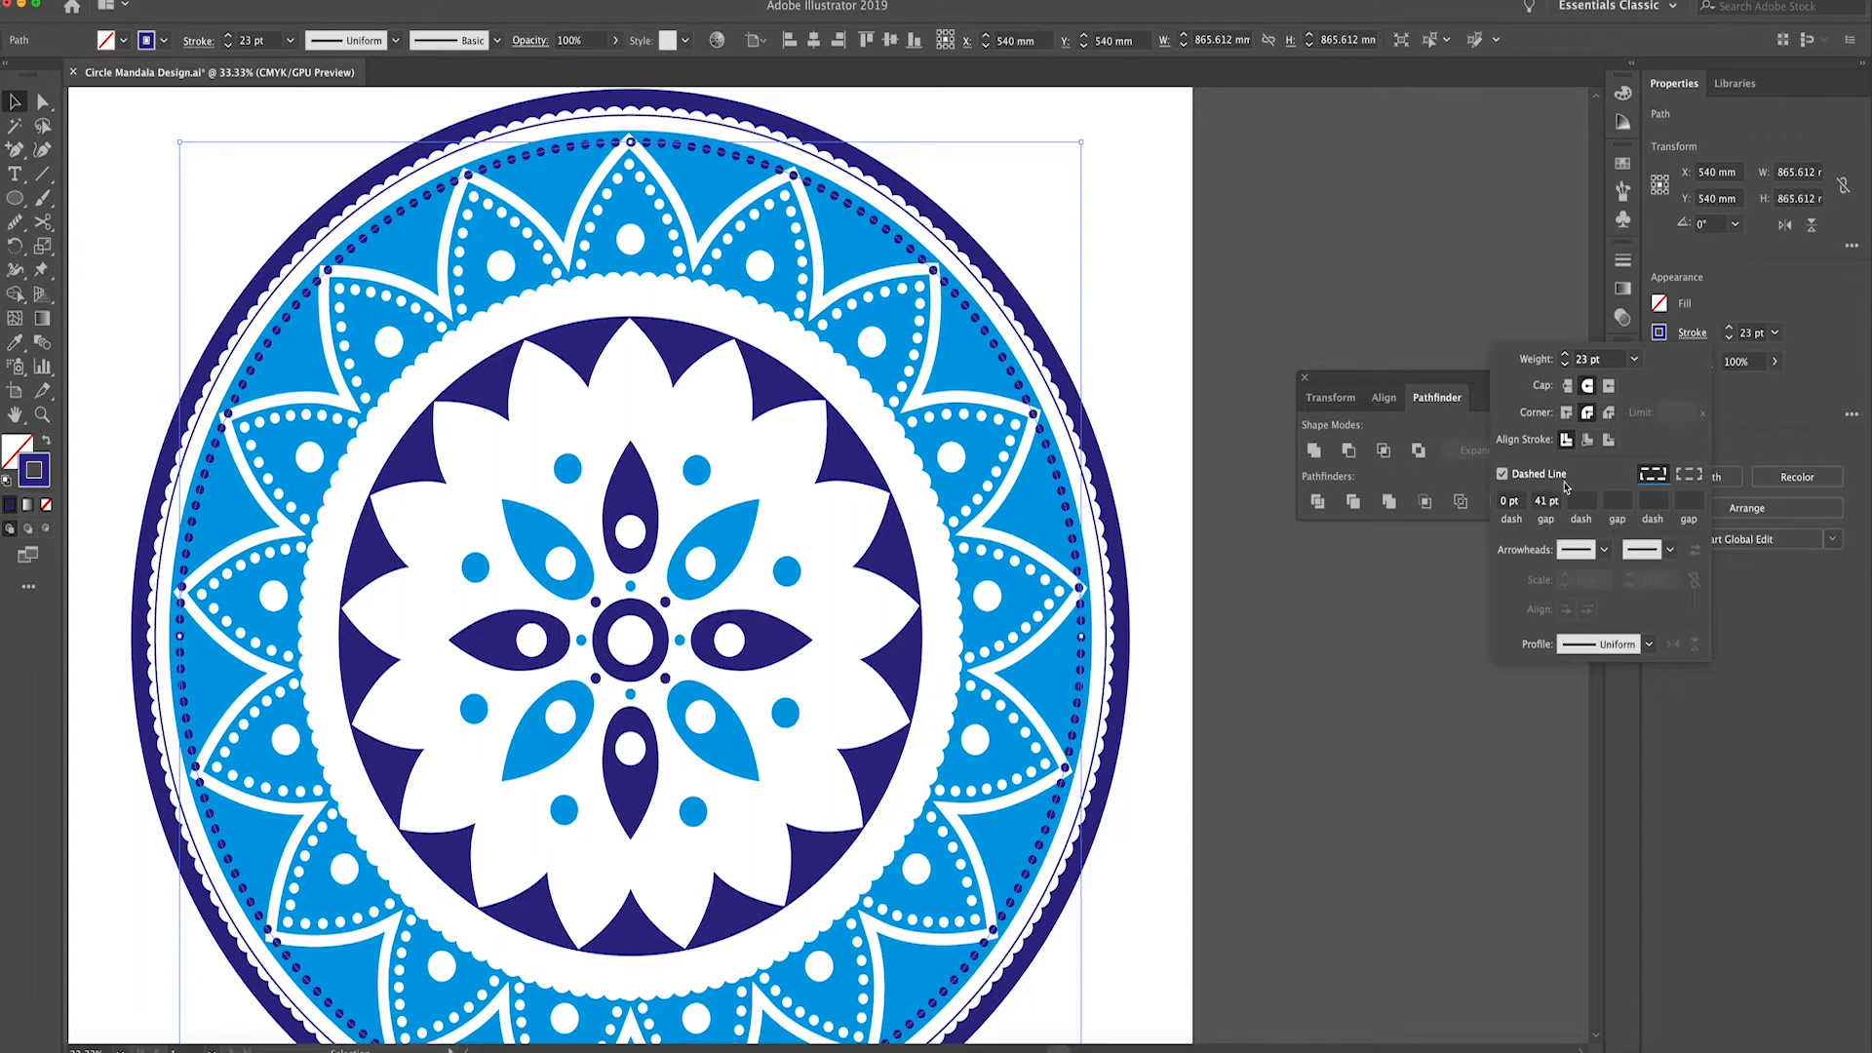
Try different gap values for the dashed circle running along the outer petal tips
key(Up)
key(Up)
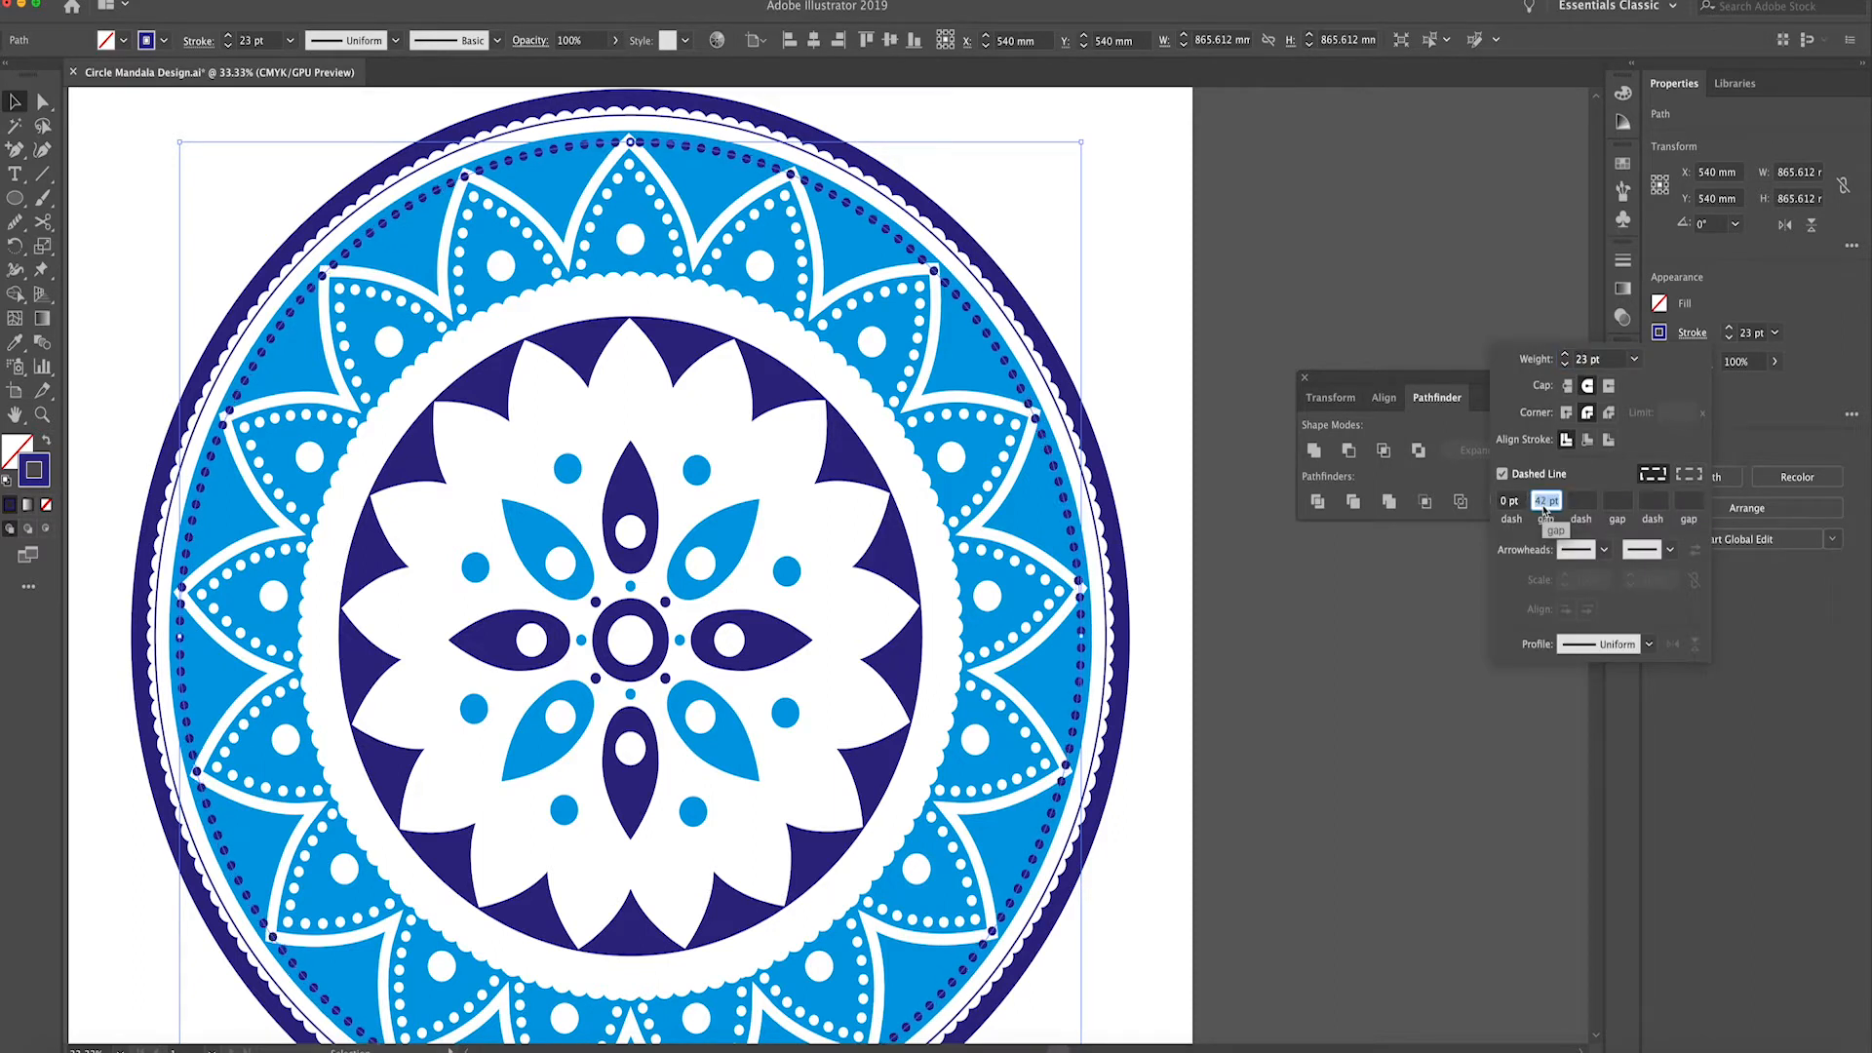
key(Down)
key(Down)
key(Down)
key(Down)
key(Down)
key(Down)
key(Down)
key(Down)
key(Down)
key(Down)
key(Down)
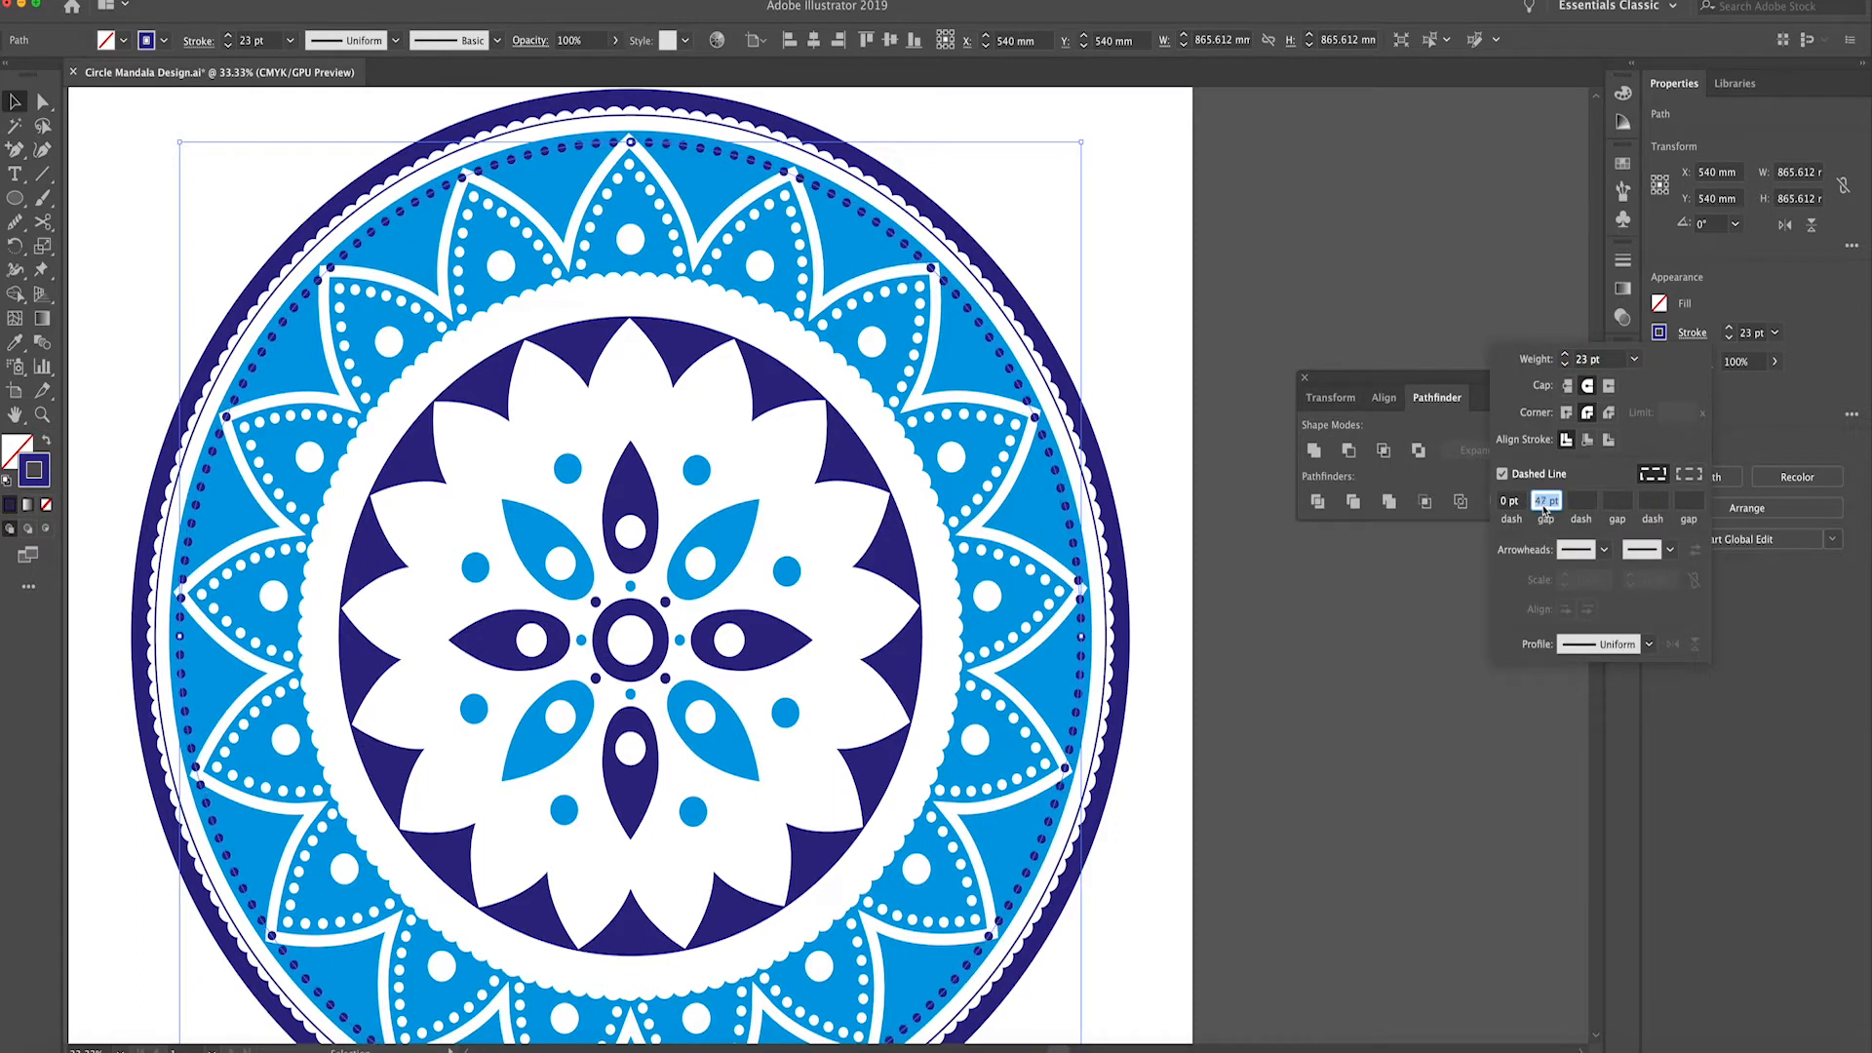
Try a gap of about 38 pt for the dashed circle at its 23 pt weight
key(super+plus)
scroll(932, 451, up, 10)
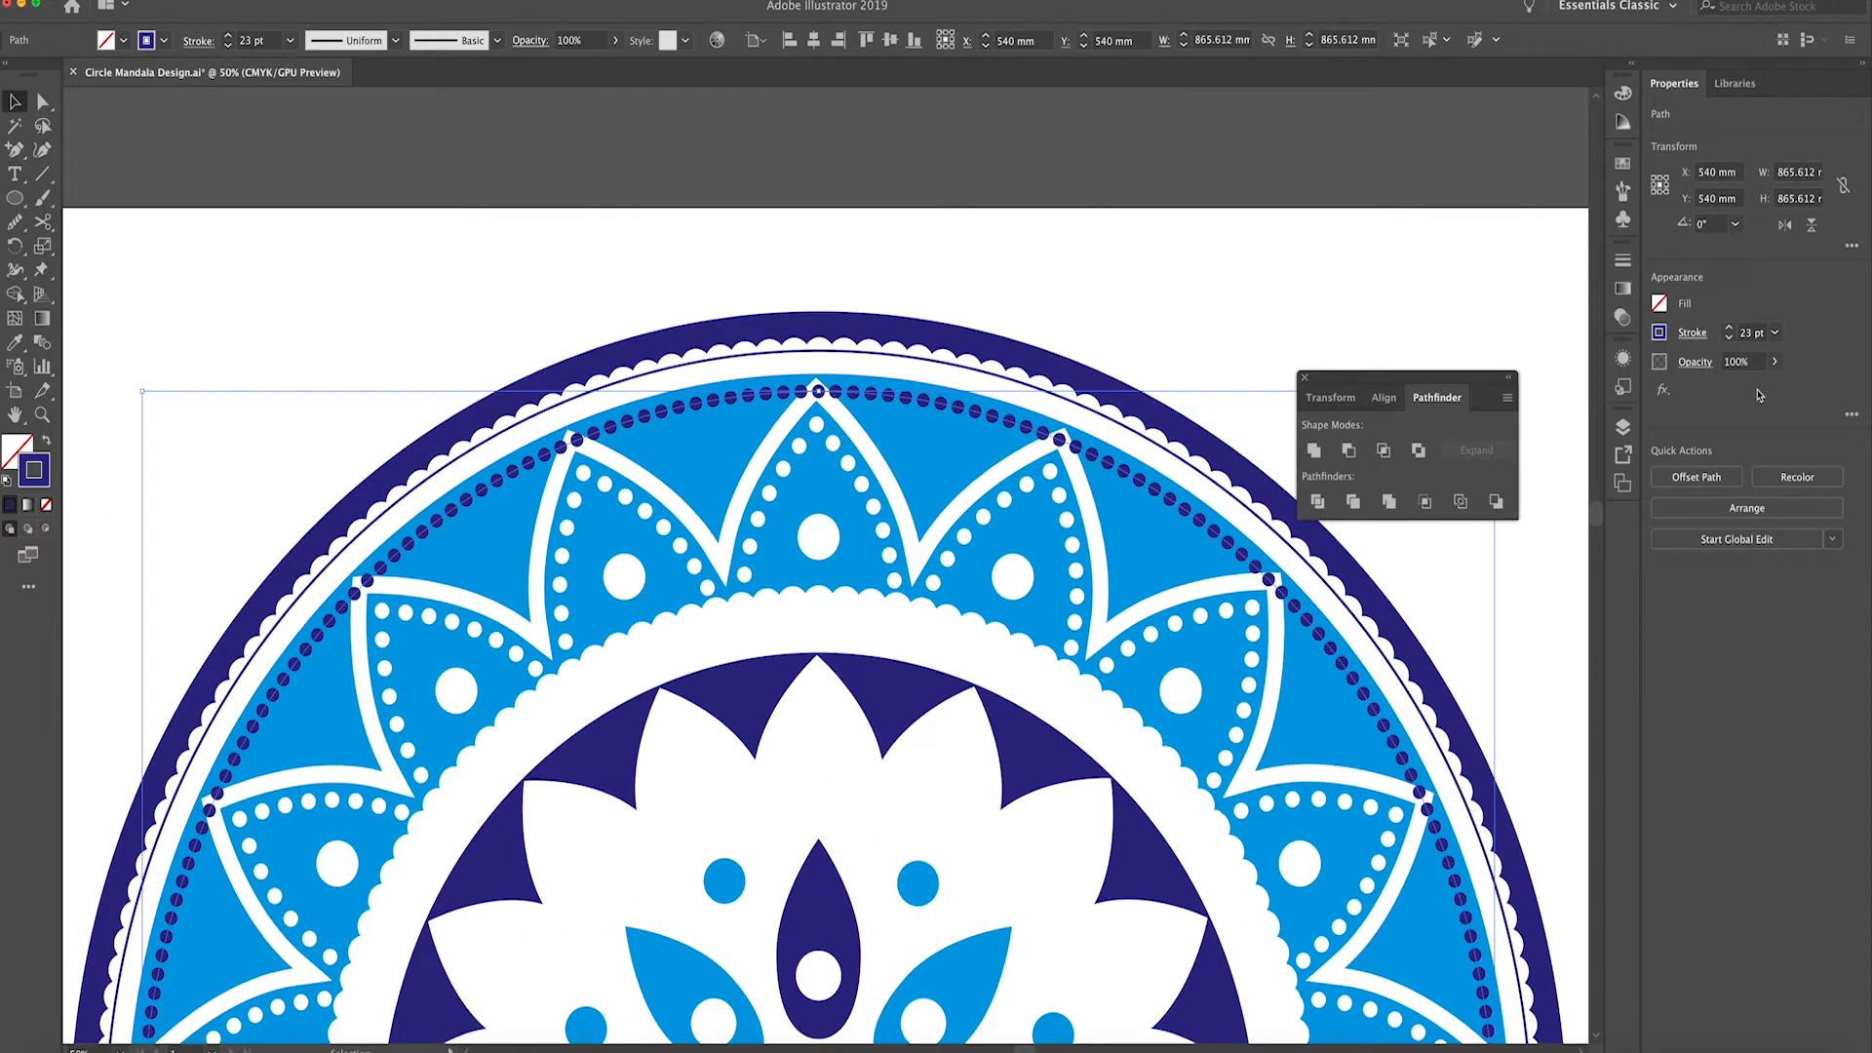
click(1691, 333)
click(1545, 507)
key(Up)
key(Up)
key(Up)
key(Up)
key(Up)
key(Up)
key(Up)
key(Up)
key(Up)
key(Up)
key(Up)
key(Up)
key(Up)
key(Up)
key(Up)
key(Up)
key(Up)
key(Up)
key(Up)
key(Up)
key(Up)
key(Up)
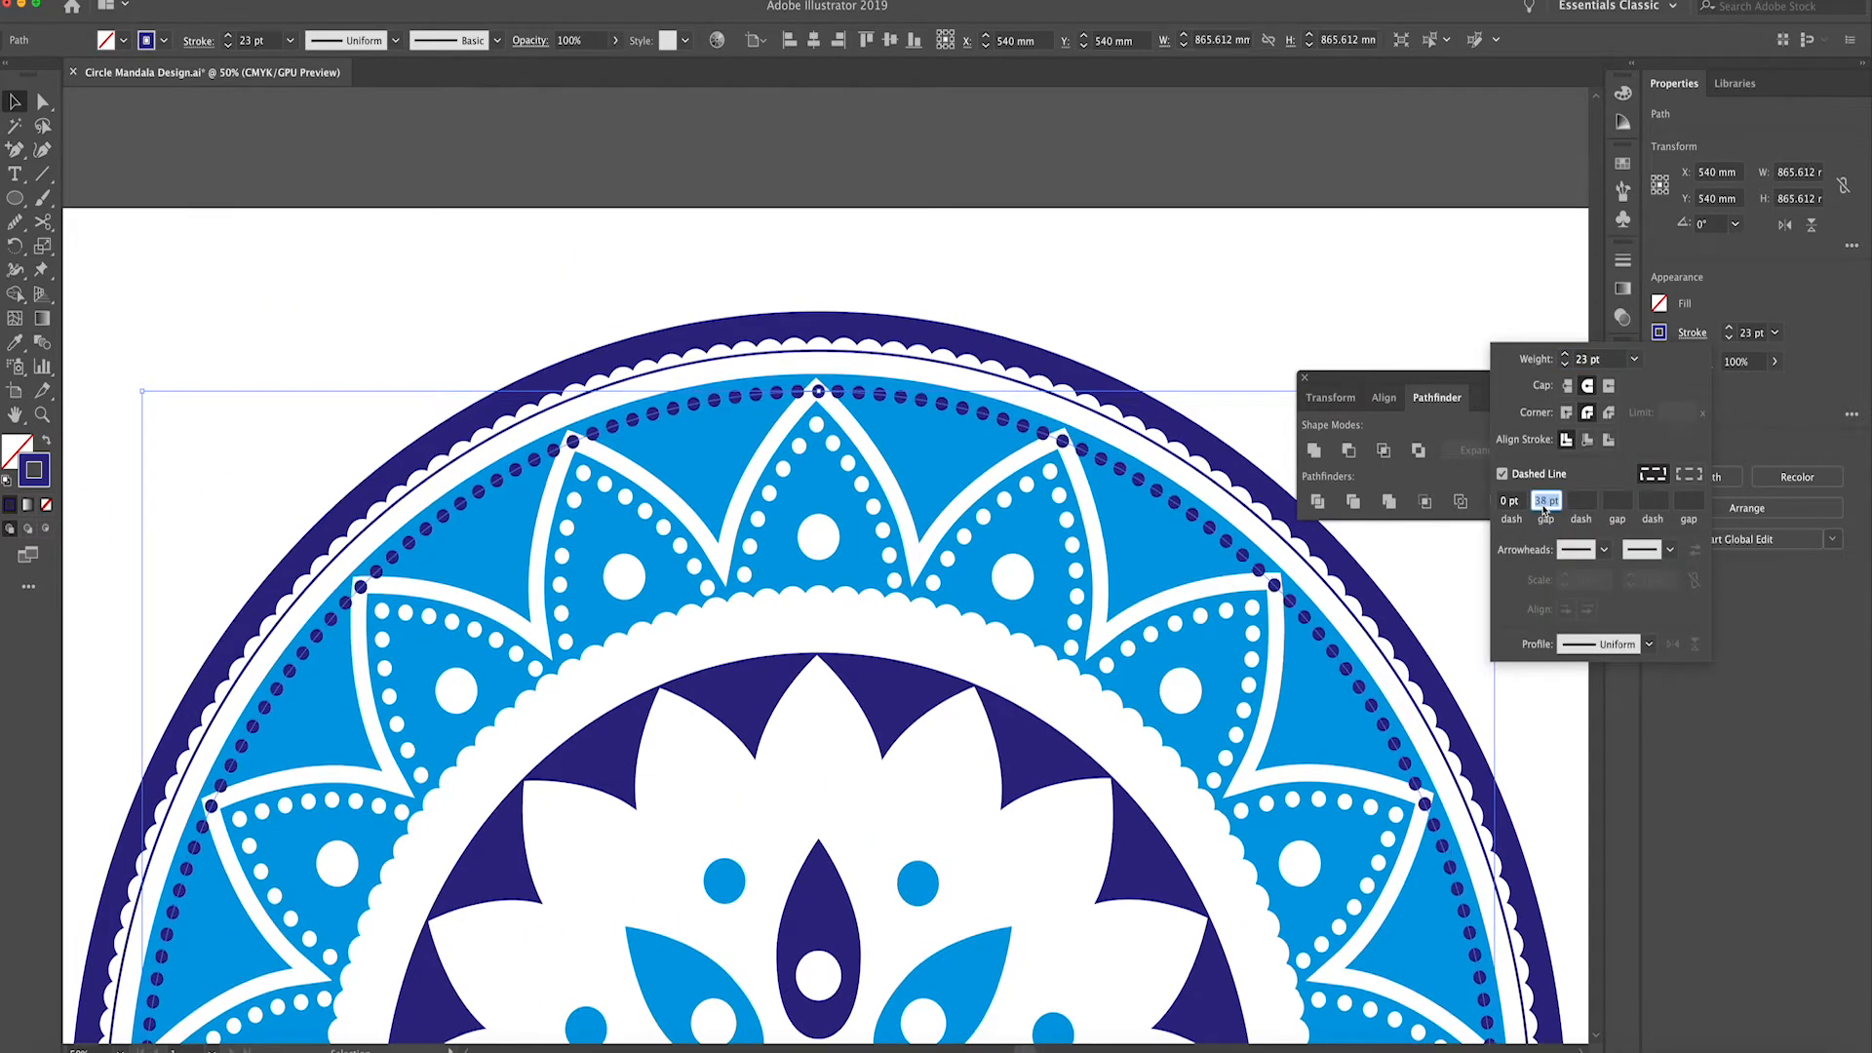
Try aligning the dashes to corners and path ends, and return to preserving exact dash and gap lengths
click(1689, 473)
click(1653, 474)
click(1545, 507)
key(Down)
key(Down)
Try a 31 pt stroke weight with a 44 pt gap on the dashed circle
click(1564, 355)
click(1555, 507)
key(Down)
key(Down)
key(Down)
key(Down)
key(Down)
key(Down)
key(Down)
key(Down)
key(Down)
key(Down)
key(Down)
key(Down)
key(Down)
key(Down)
key(Down)
key(Down)
key(Down)
key(Down)
key(Down)
key(Down)
key(Down)
key(Down)
key(Down)
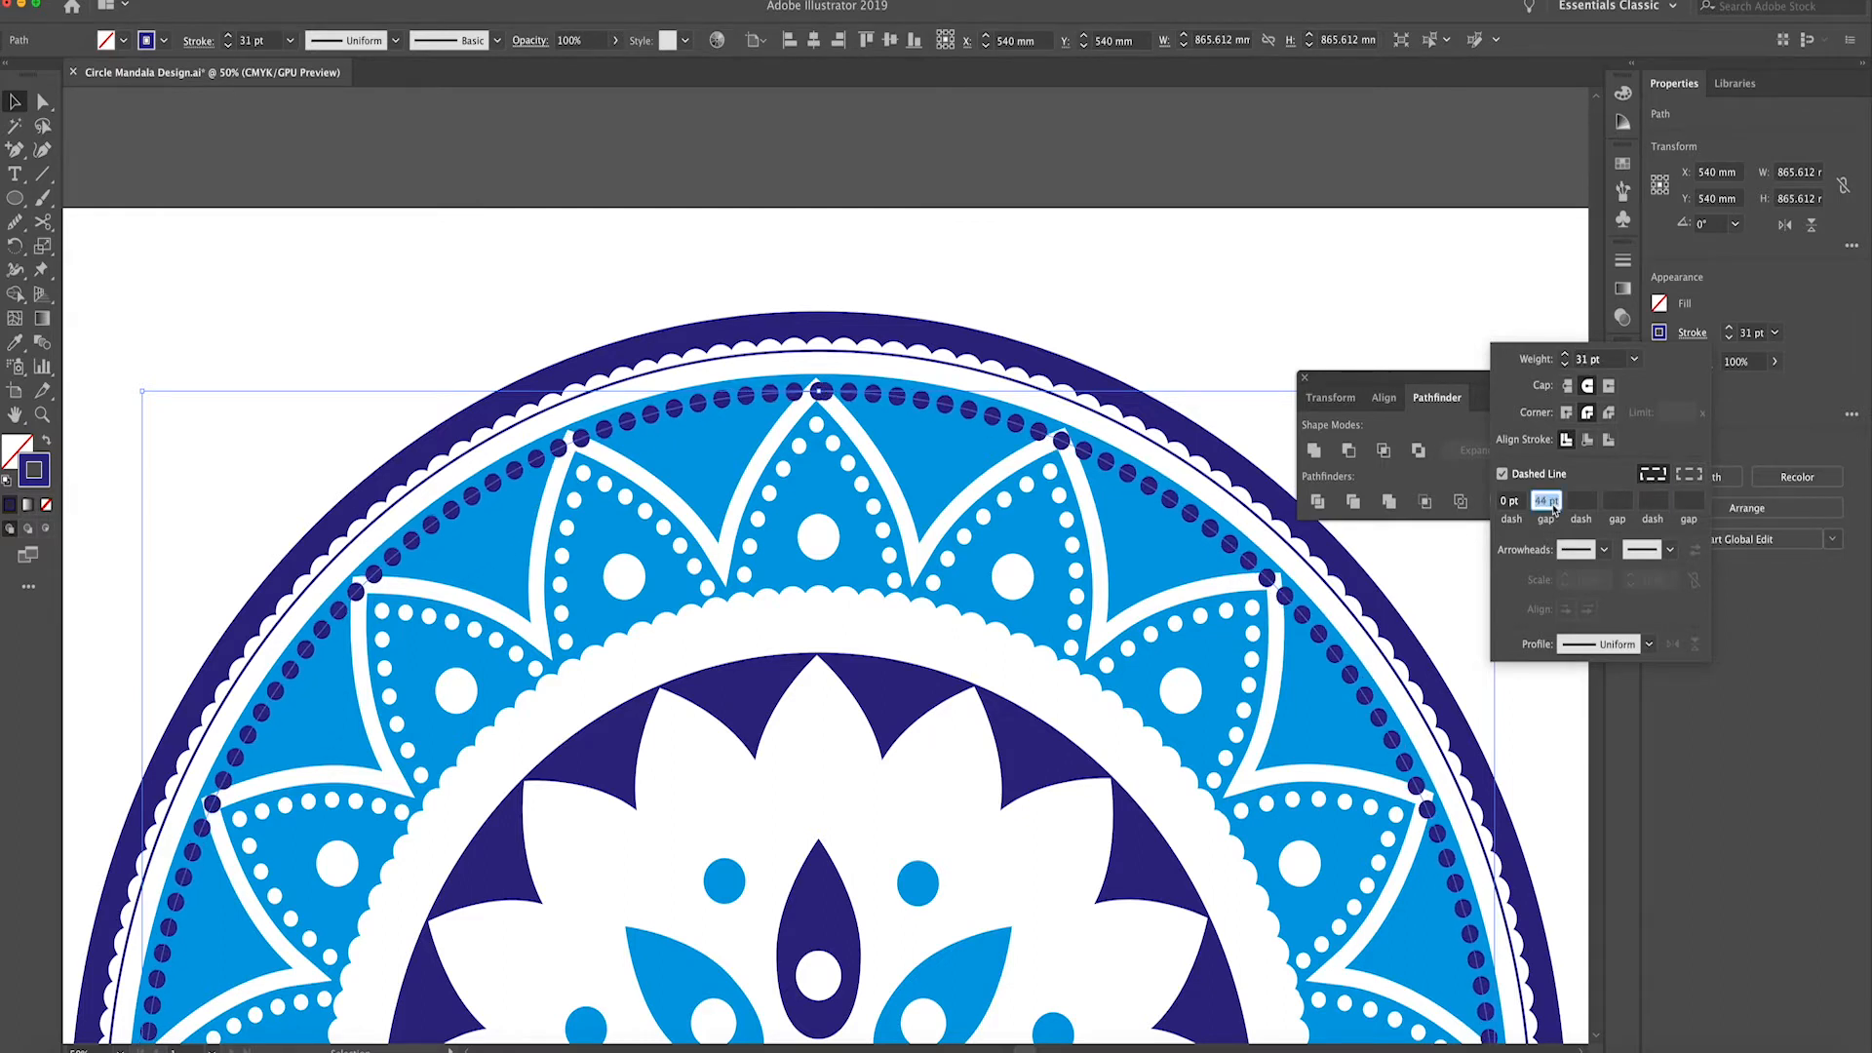
Try a 20 pt stroke weight with a 35 pt gap on the dashed circle
click(1544, 507)
key(Down)
key(Down)
key(Down)
key(Down)
key(Down)
click(1565, 363)
click(1543, 507)
key(Up)
key(Up)
key(Up)
key(Up)
key(Up)
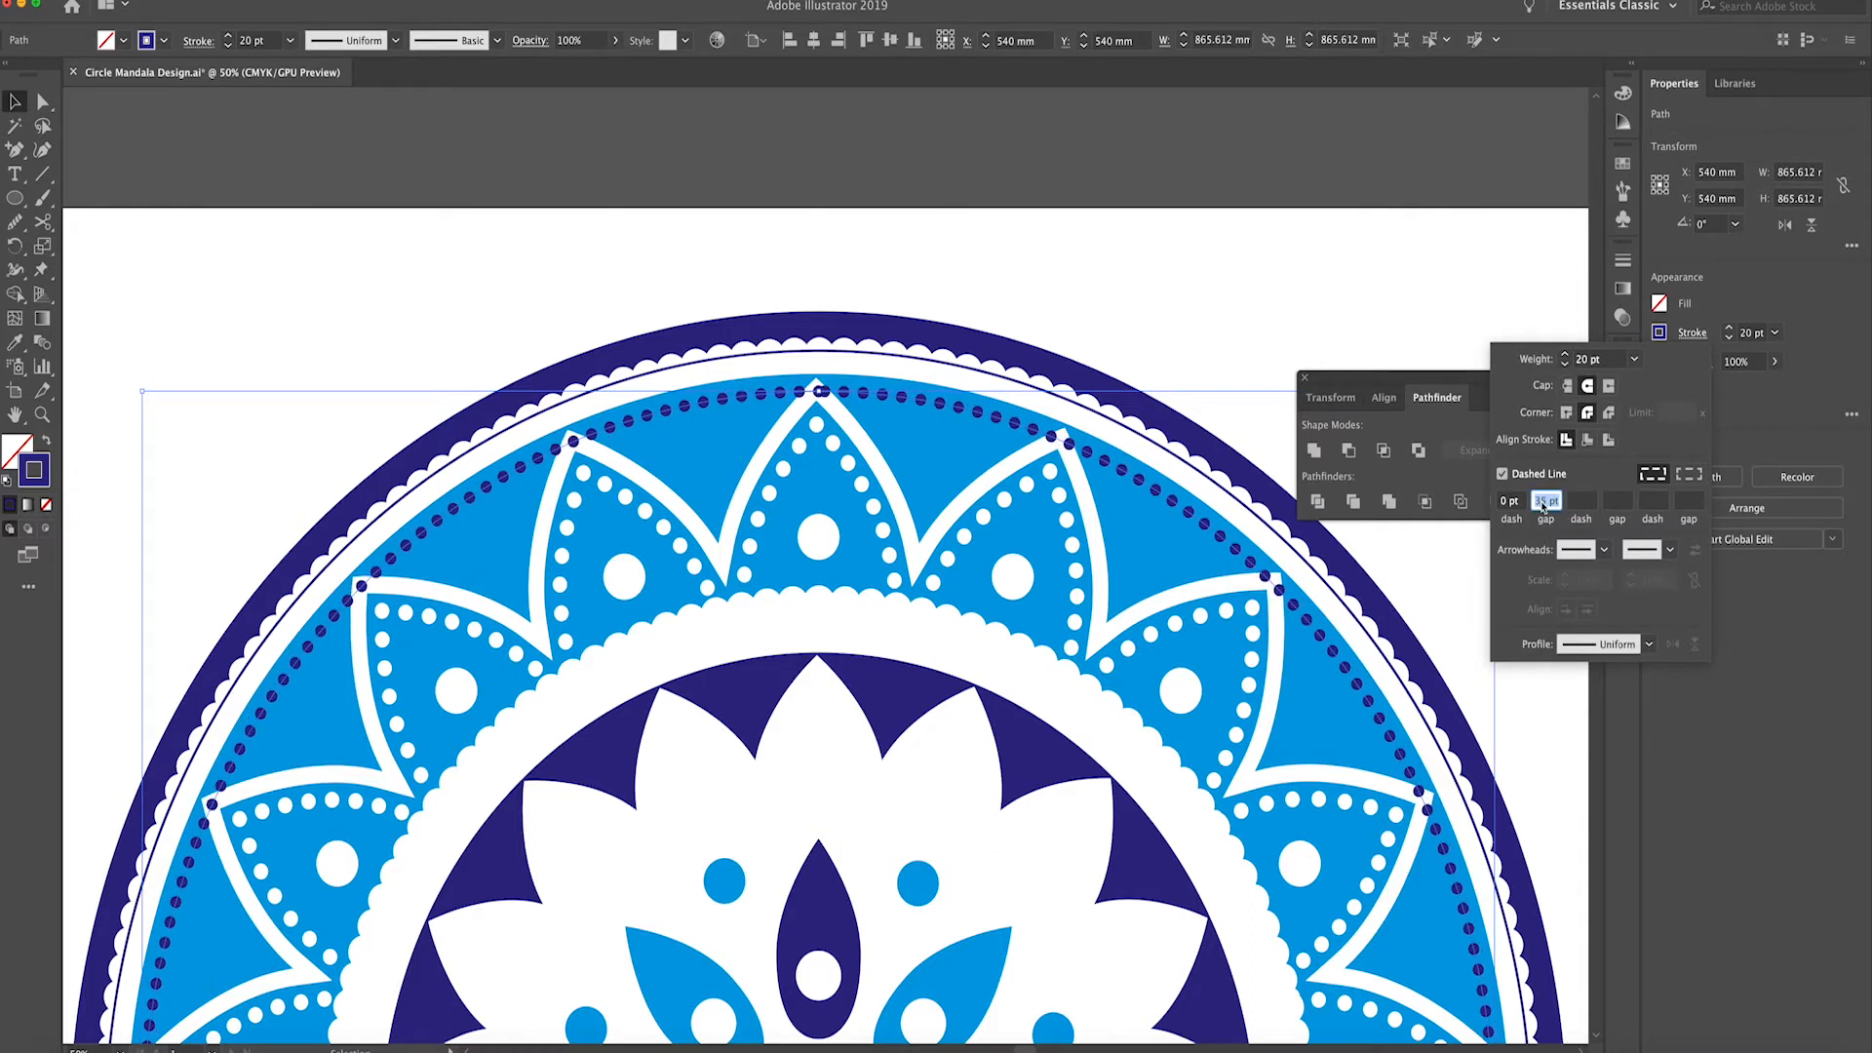
key(Return)
key(super+minus)
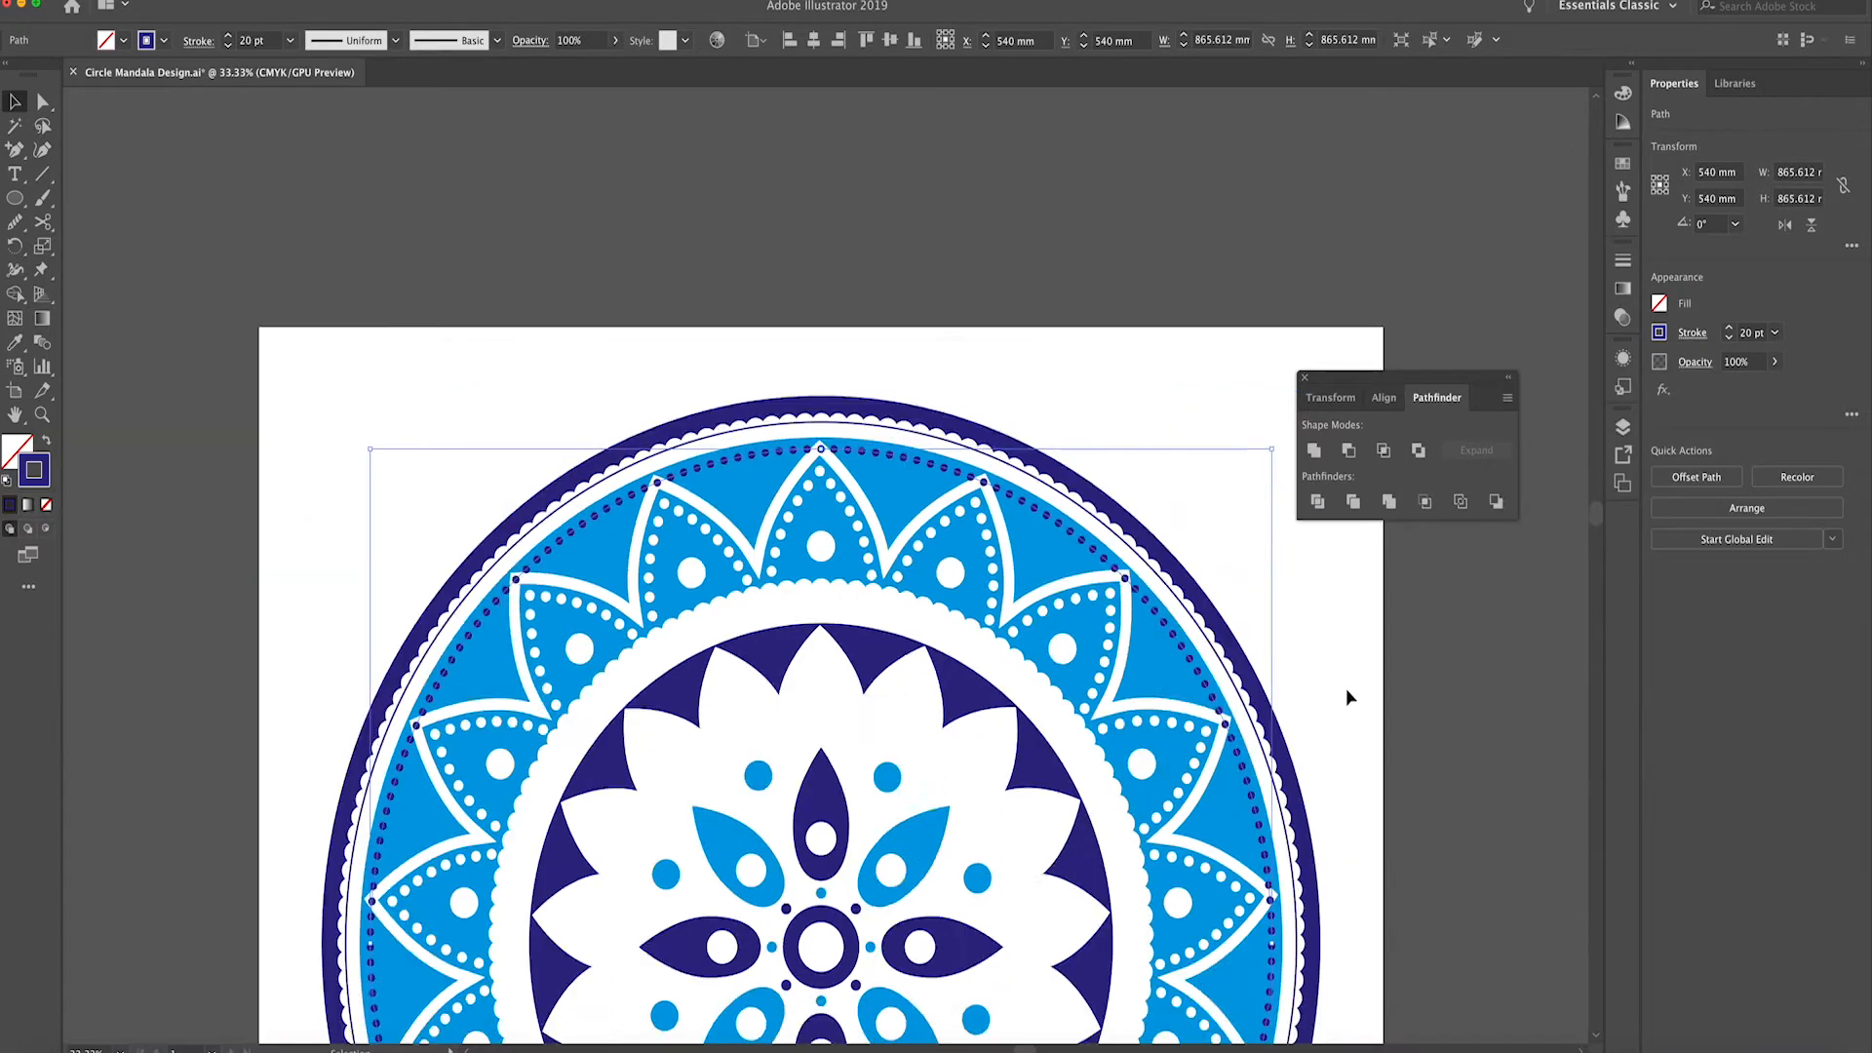
Try a 22 pt stroke weight on the dashed circle and readjust its gap
scroll(1349, 697, down, 5)
click(1691, 333)
click(1565, 355)
click(1565, 355)
click(1539, 504)
key(Down)
key(Down)
key(Down)
key(Down)
key(Up)
key(Up)
key(Up)
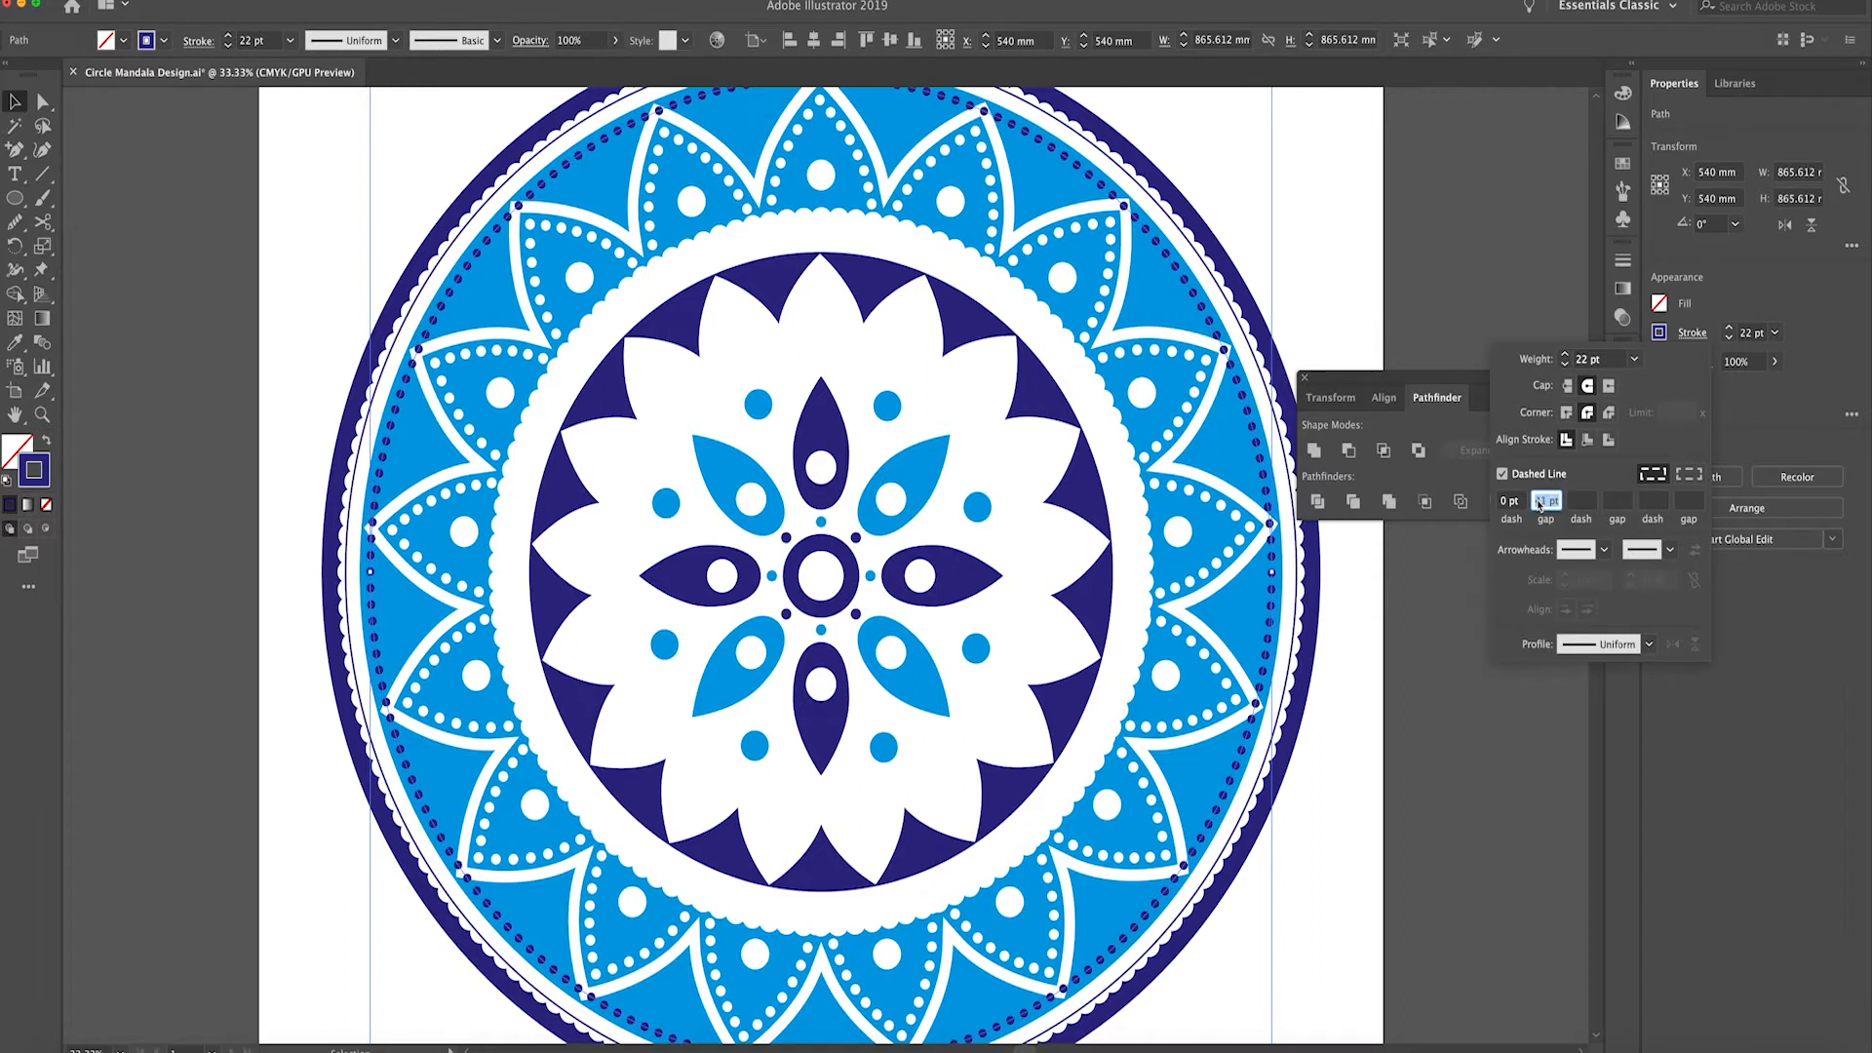
Try a 29 pt stroke weight on the dashed circle and adjust its gap to suit the larger dots
click(1564, 355)
click(1543, 506)
key(Up)
key(Up)
key(Up)
key(Up)
key(Up)
key(Up)
key(Up)
key(Up)
key(Up)
key(Up)
key(Up)
key(Up)
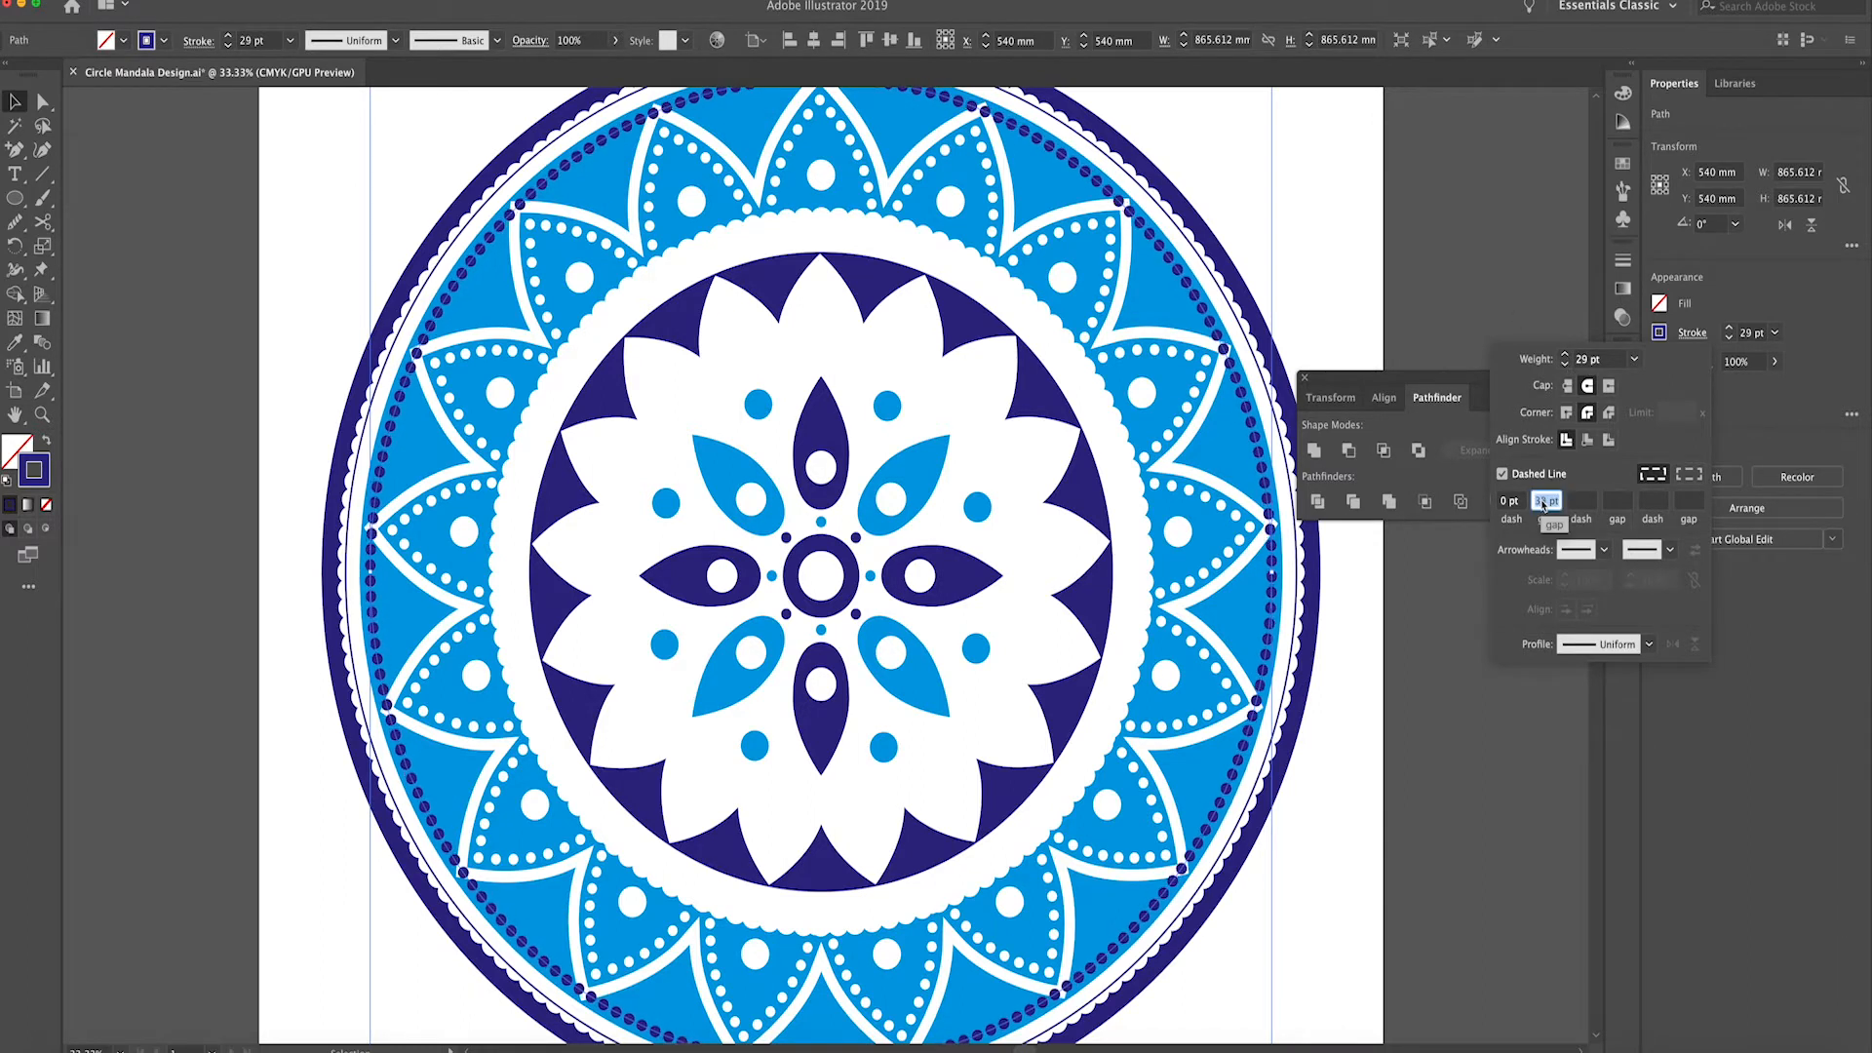
key(Return)
Try a 51 pt gap for the 29 pt dots of the dashed circle
key(super+plus)
key(super+plus)
scroll(817, 1014, up, 7)
click(1691, 333)
click(1545, 511)
key(Up)
key(Up)
key(Up)
key(Up)
key(Up)
key(Up)
key(Up)
key(Up)
key(Down)
key(Down)
key(Down)
key(Down)
key(Down)
key(Down)
key(Down)
key(Down)
key(Down)
key(Down)
key(Down)
key(Down)
key(Down)
key(Down)
key(Down)
key(Down)
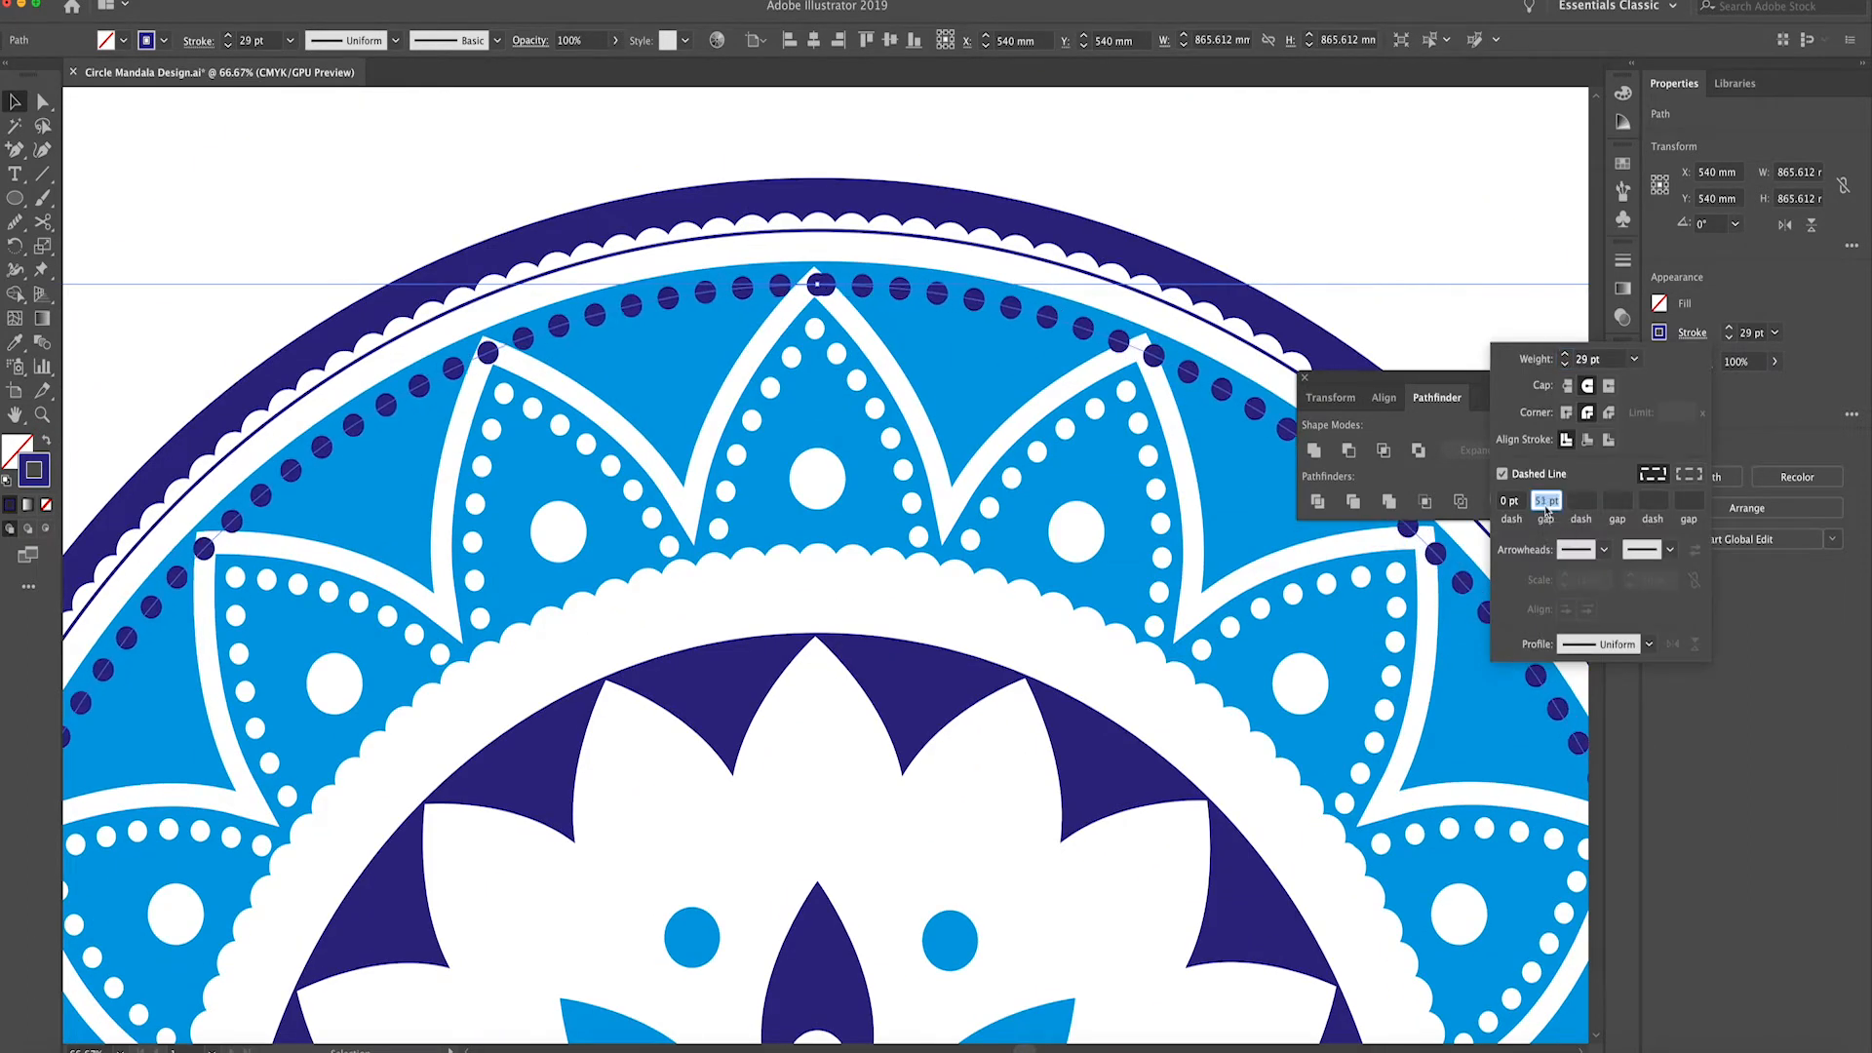
Align the circle's dashes to corners and path ends, and set the gap to about 37 pt
key(Down)
key(Down)
key(Down)
key(Down)
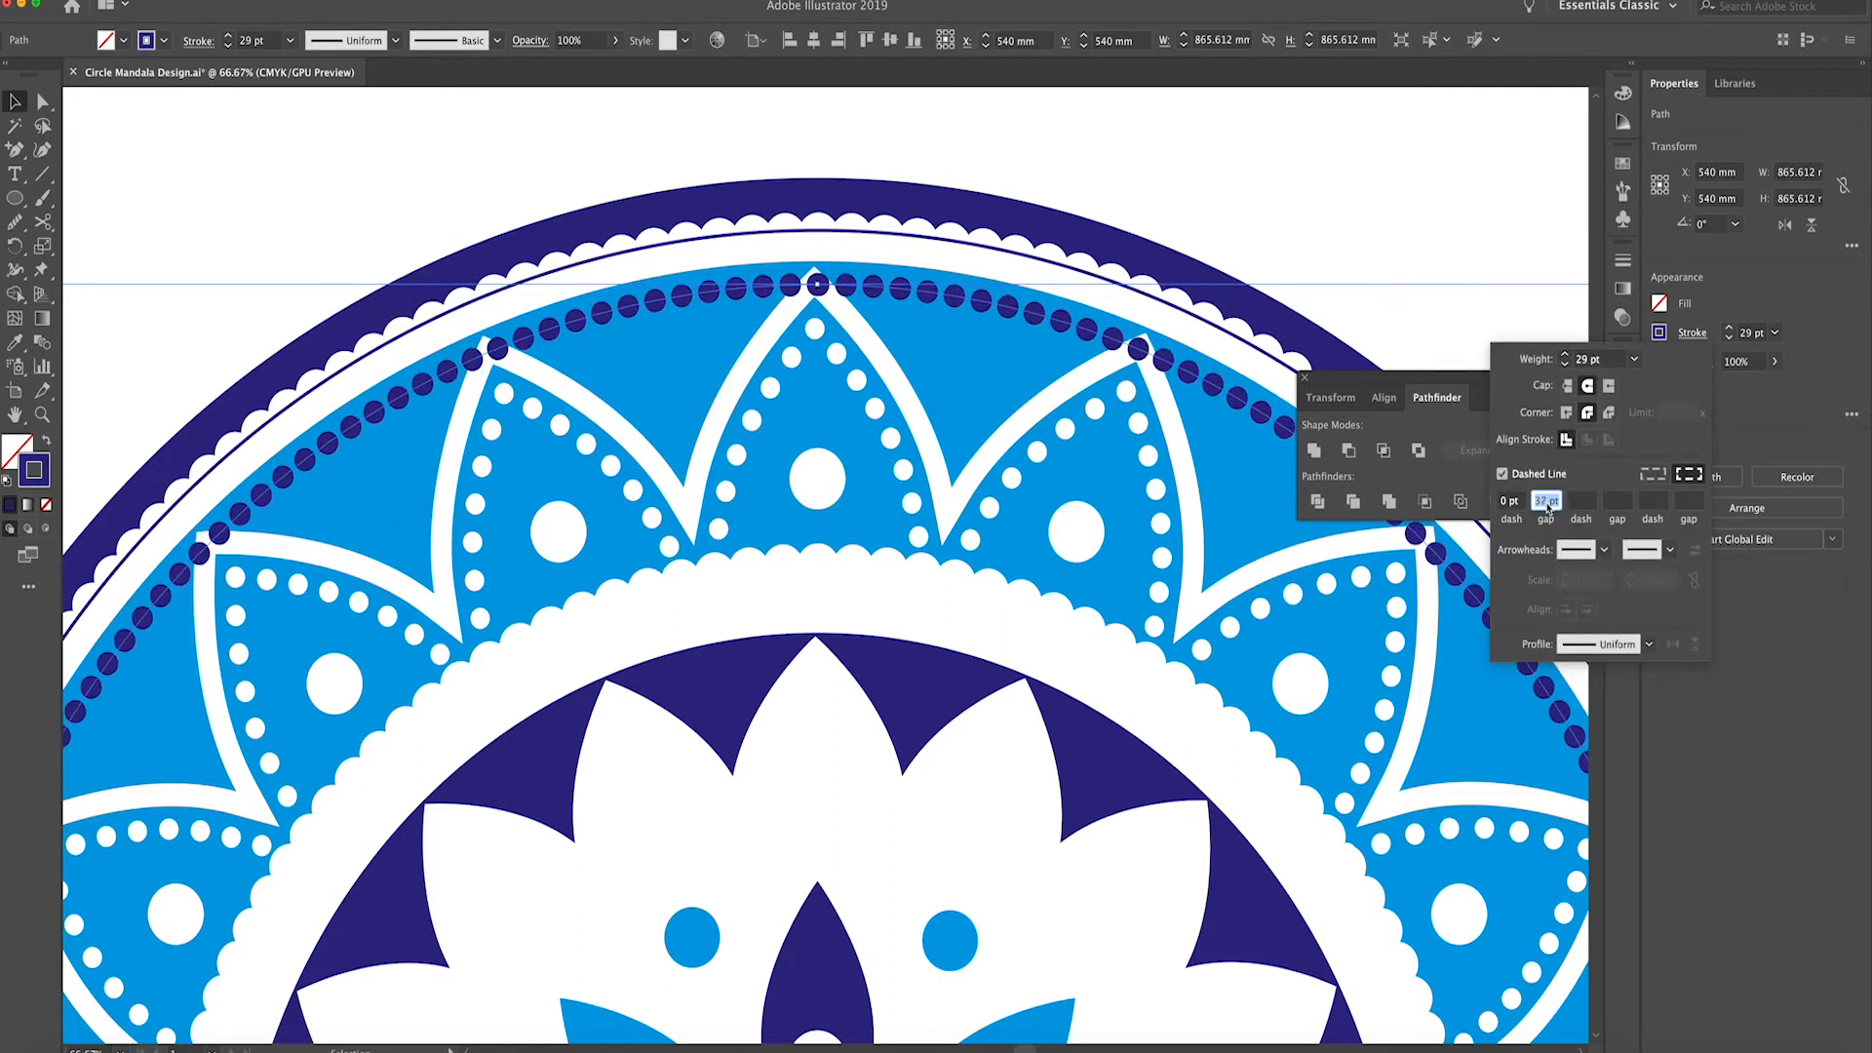
key(Up)
key(Return)
key(super+minus)
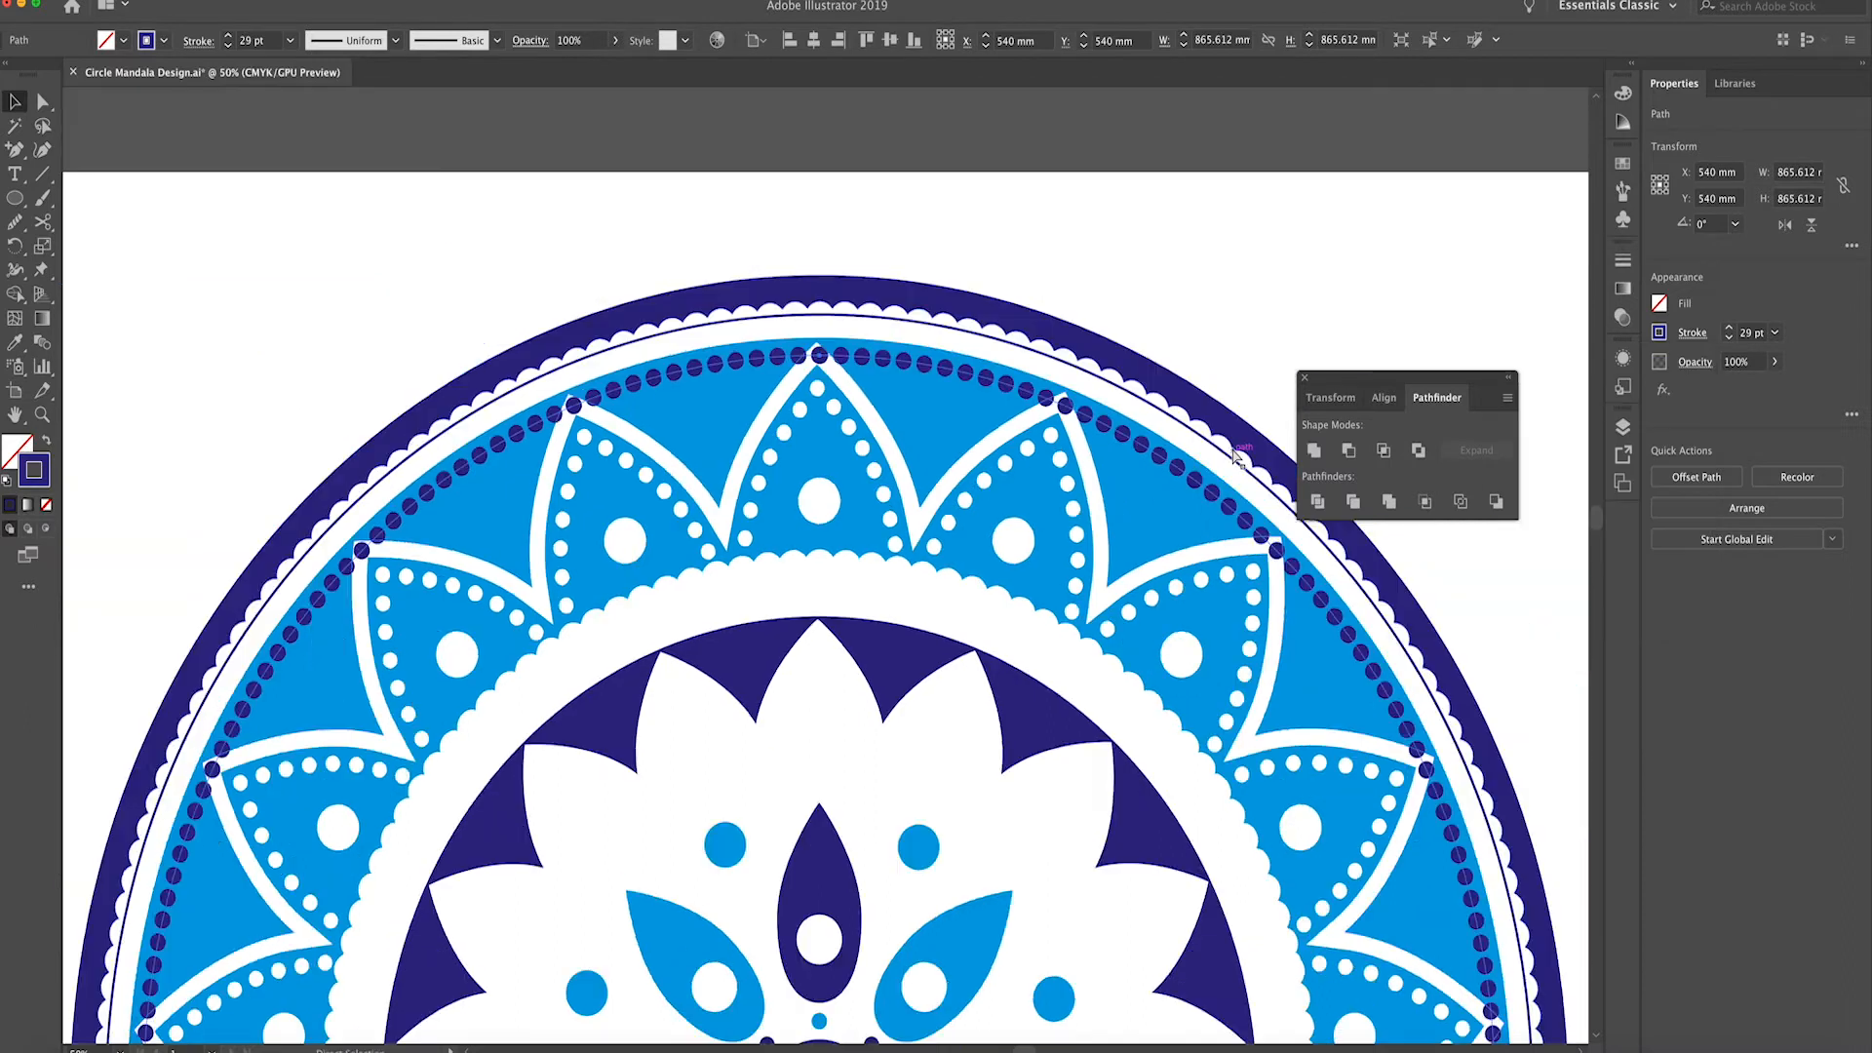
Set the dashed circle's stroke weight to 19 pt and its gap to 41 pt, and deselect it
key(super+plus)
scroll(1015, 434, right, 4)
click(1691, 333)
click(1565, 367)
click(1564, 365)
click(1564, 366)
click(1729, 412)
click(1692, 332)
click(1547, 505)
key(Up)
key(Up)
key(Up)
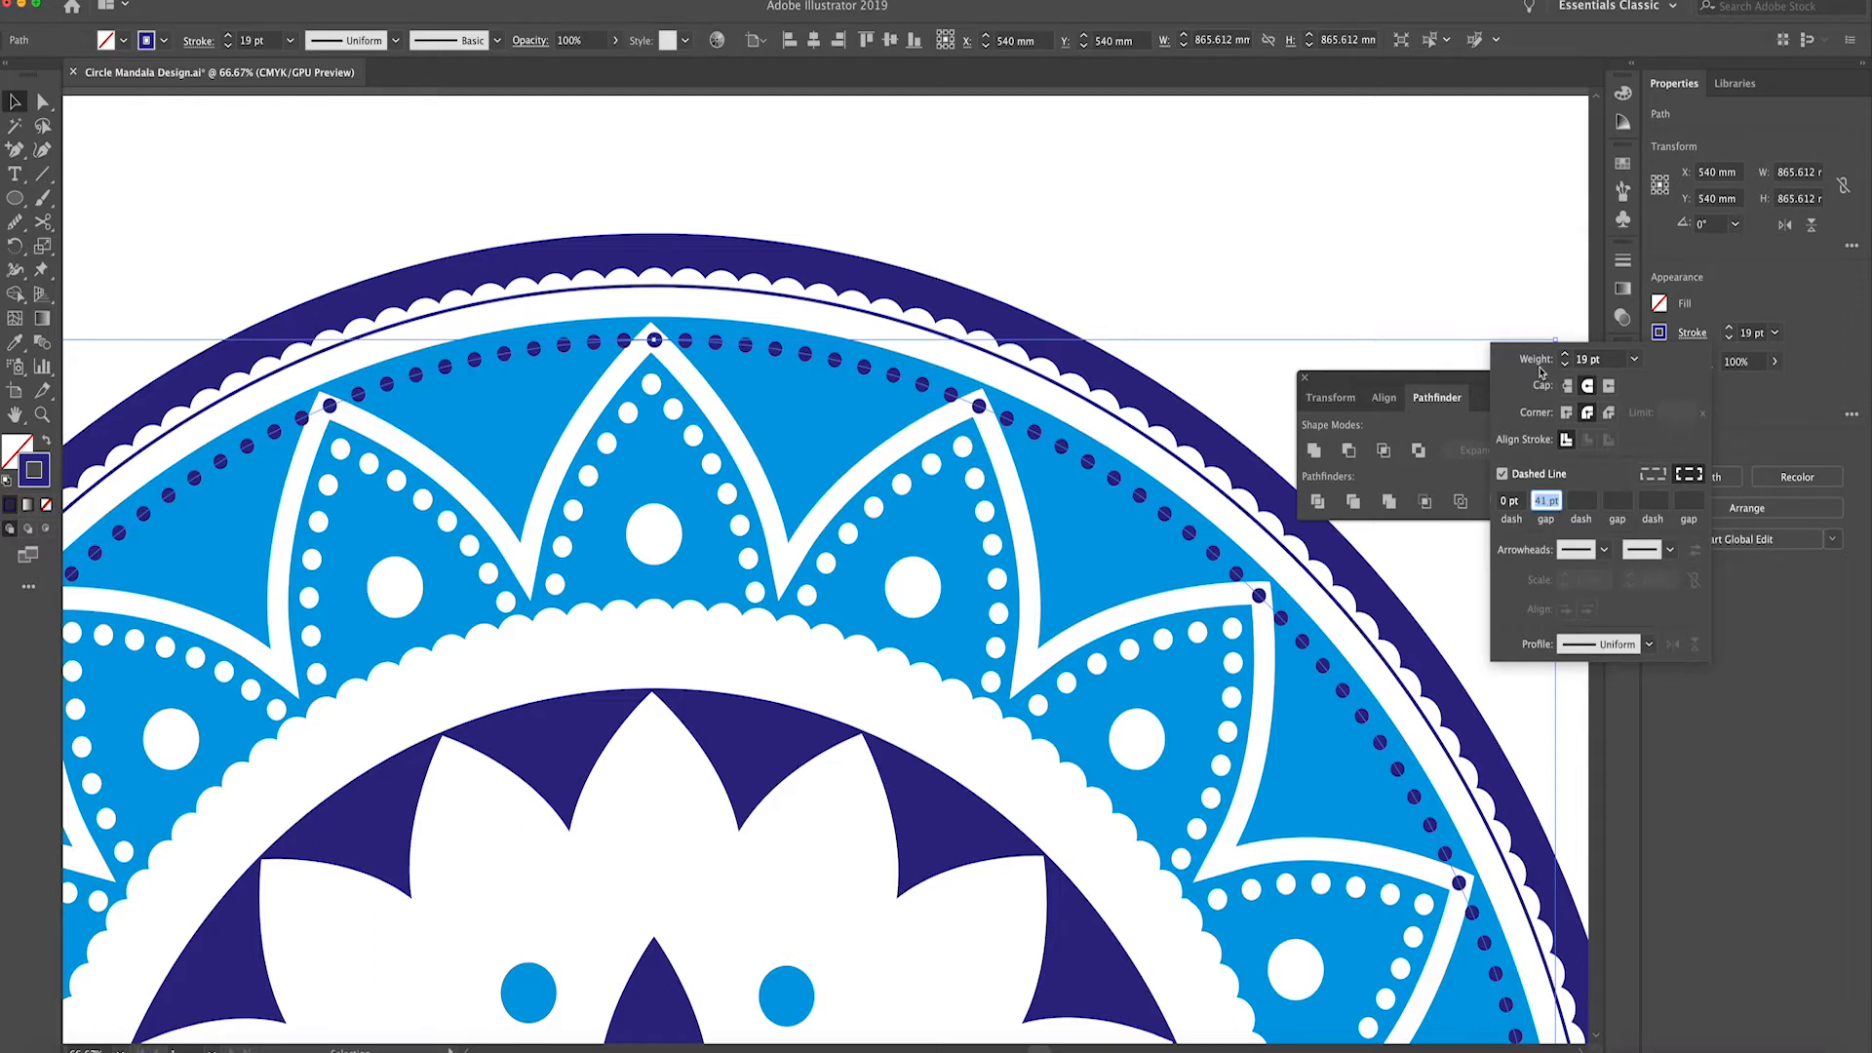
key(Return)
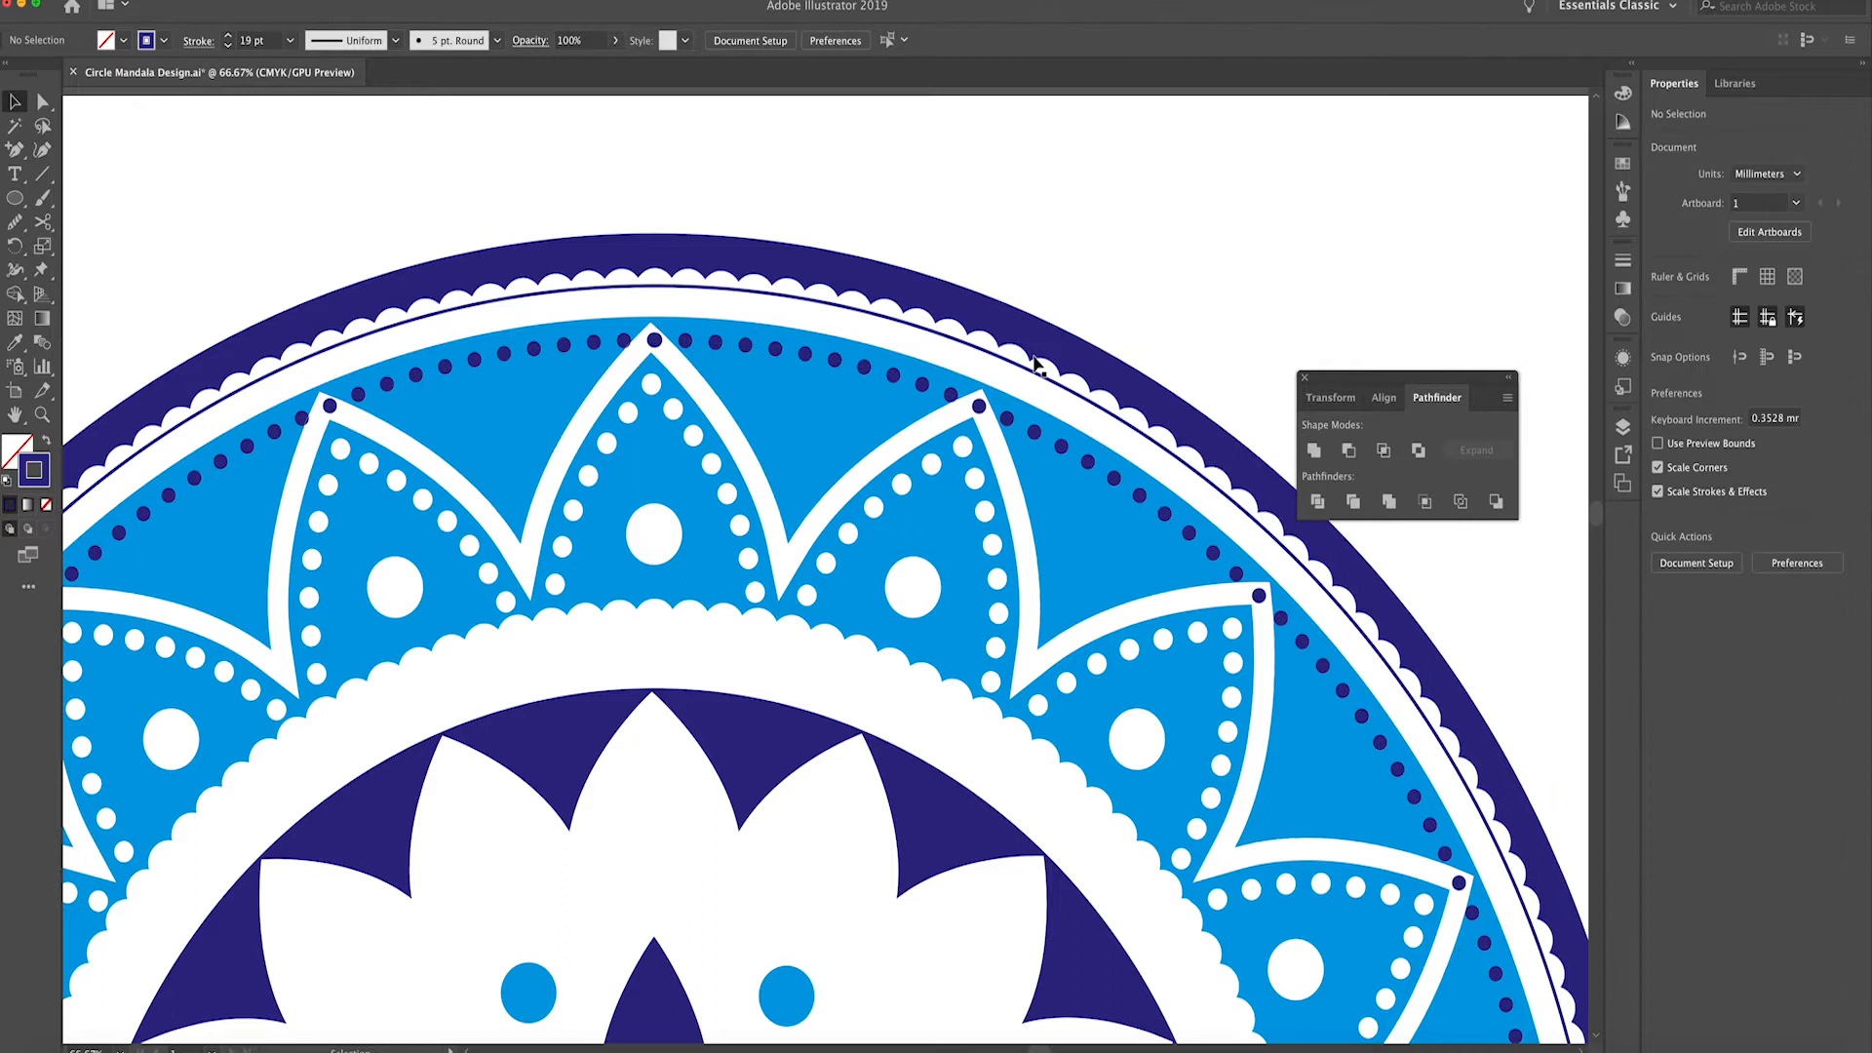
Expand the appearance, fill and stroke of the dark blue dashed circle so its dots turn into filled shapes
scroll(778, 361, down, 5)
scroll(777, 360, down, 2)
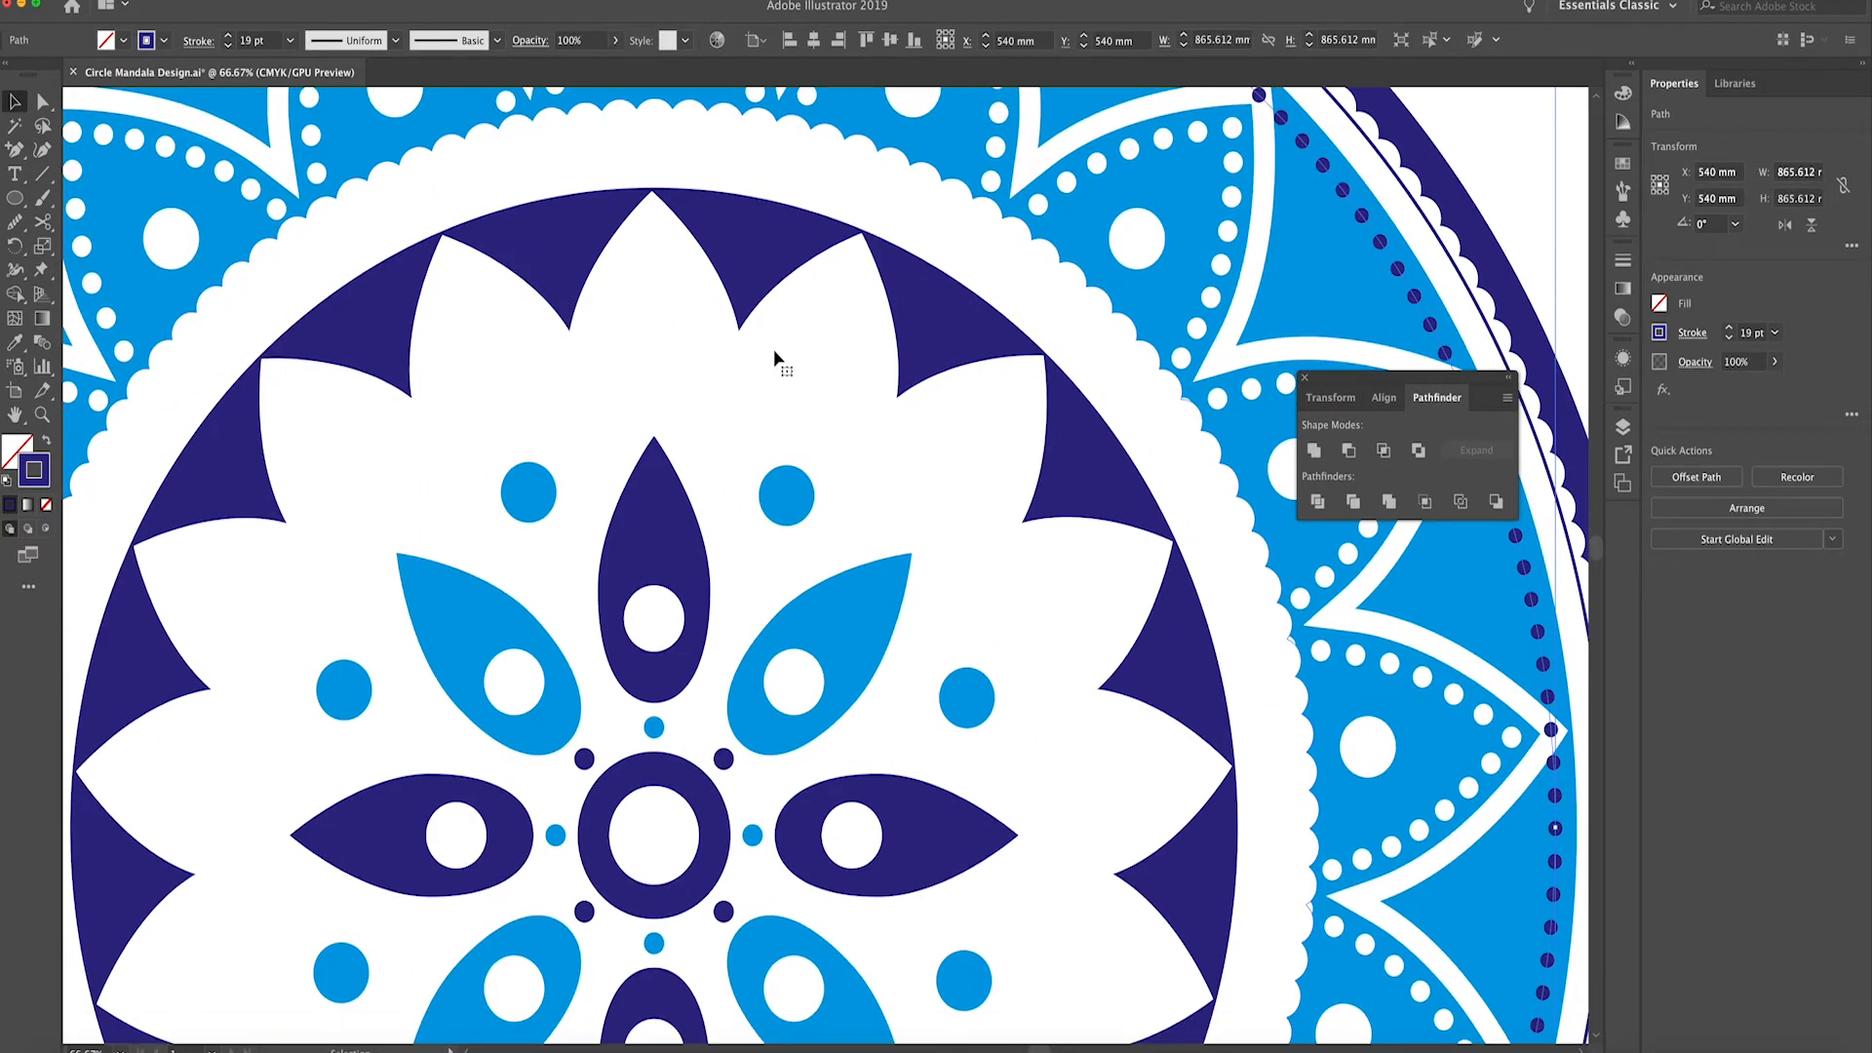
scroll(777, 361, up, 1)
scroll(777, 360, down, 5)
scroll(777, 361, up, 10)
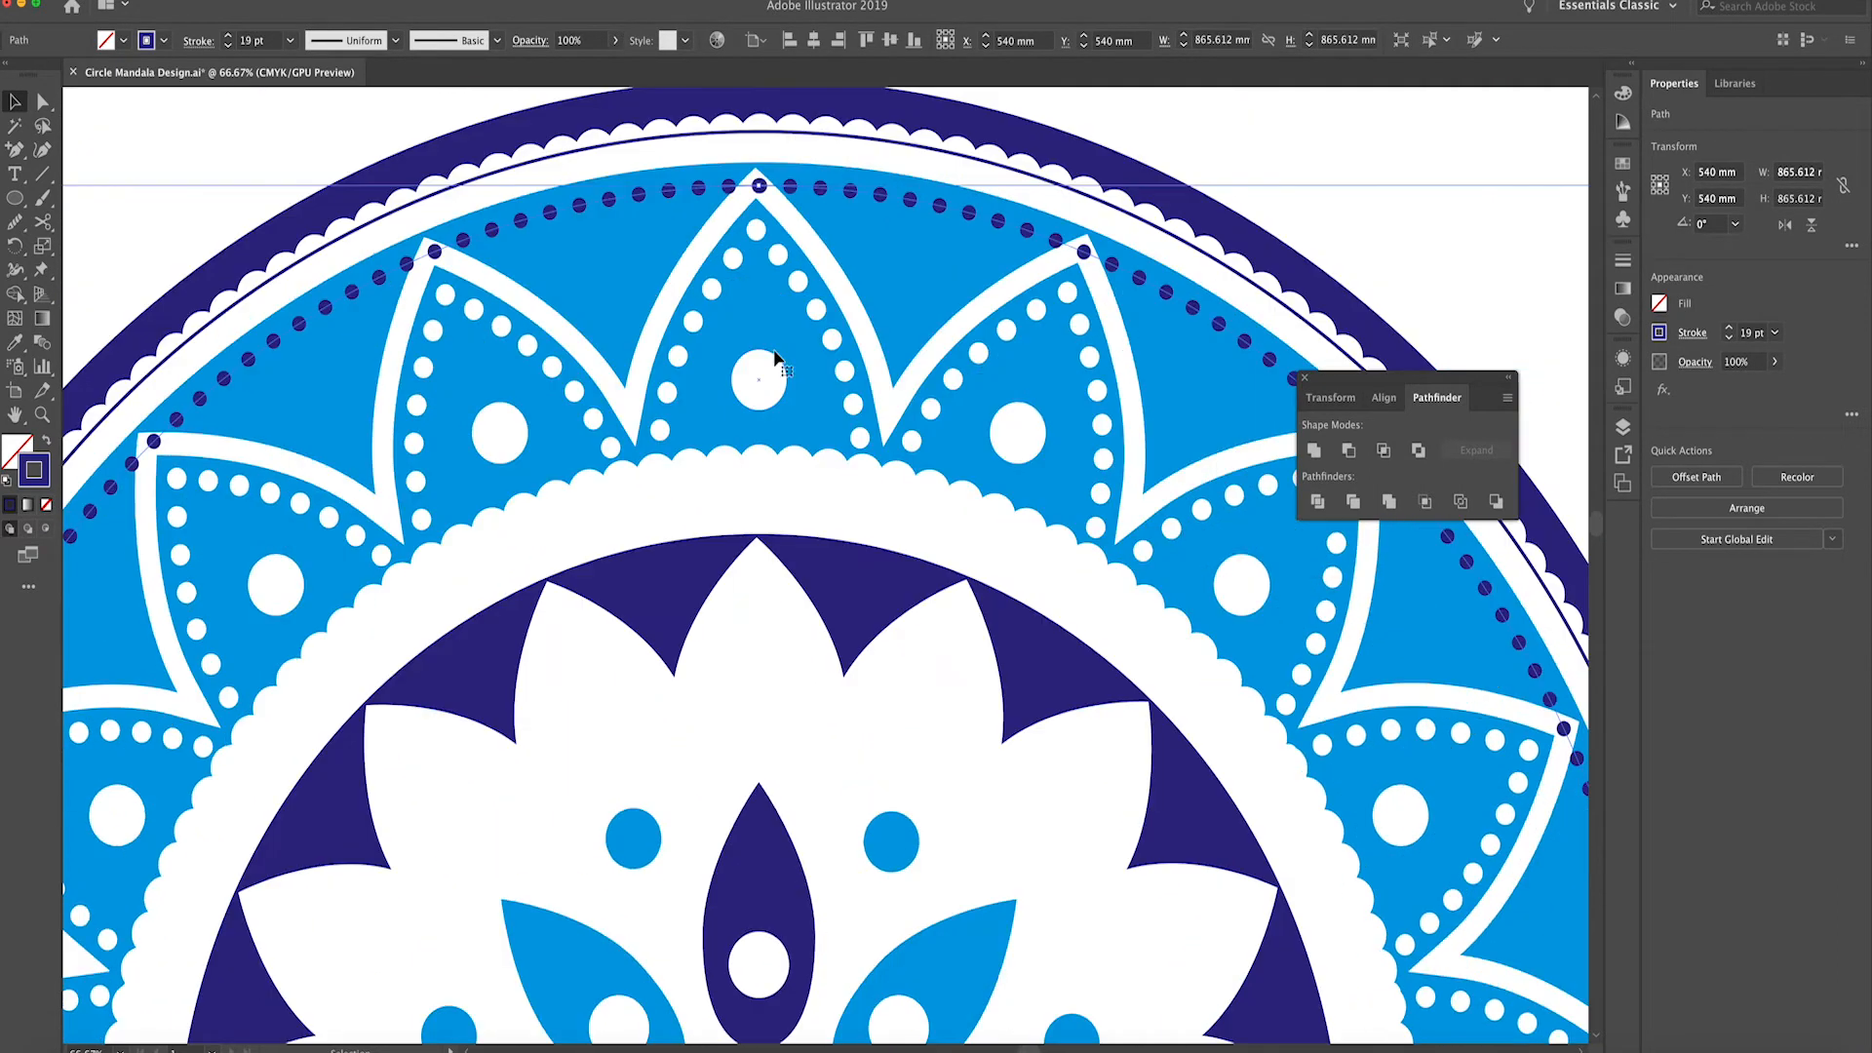
key(super+minus)
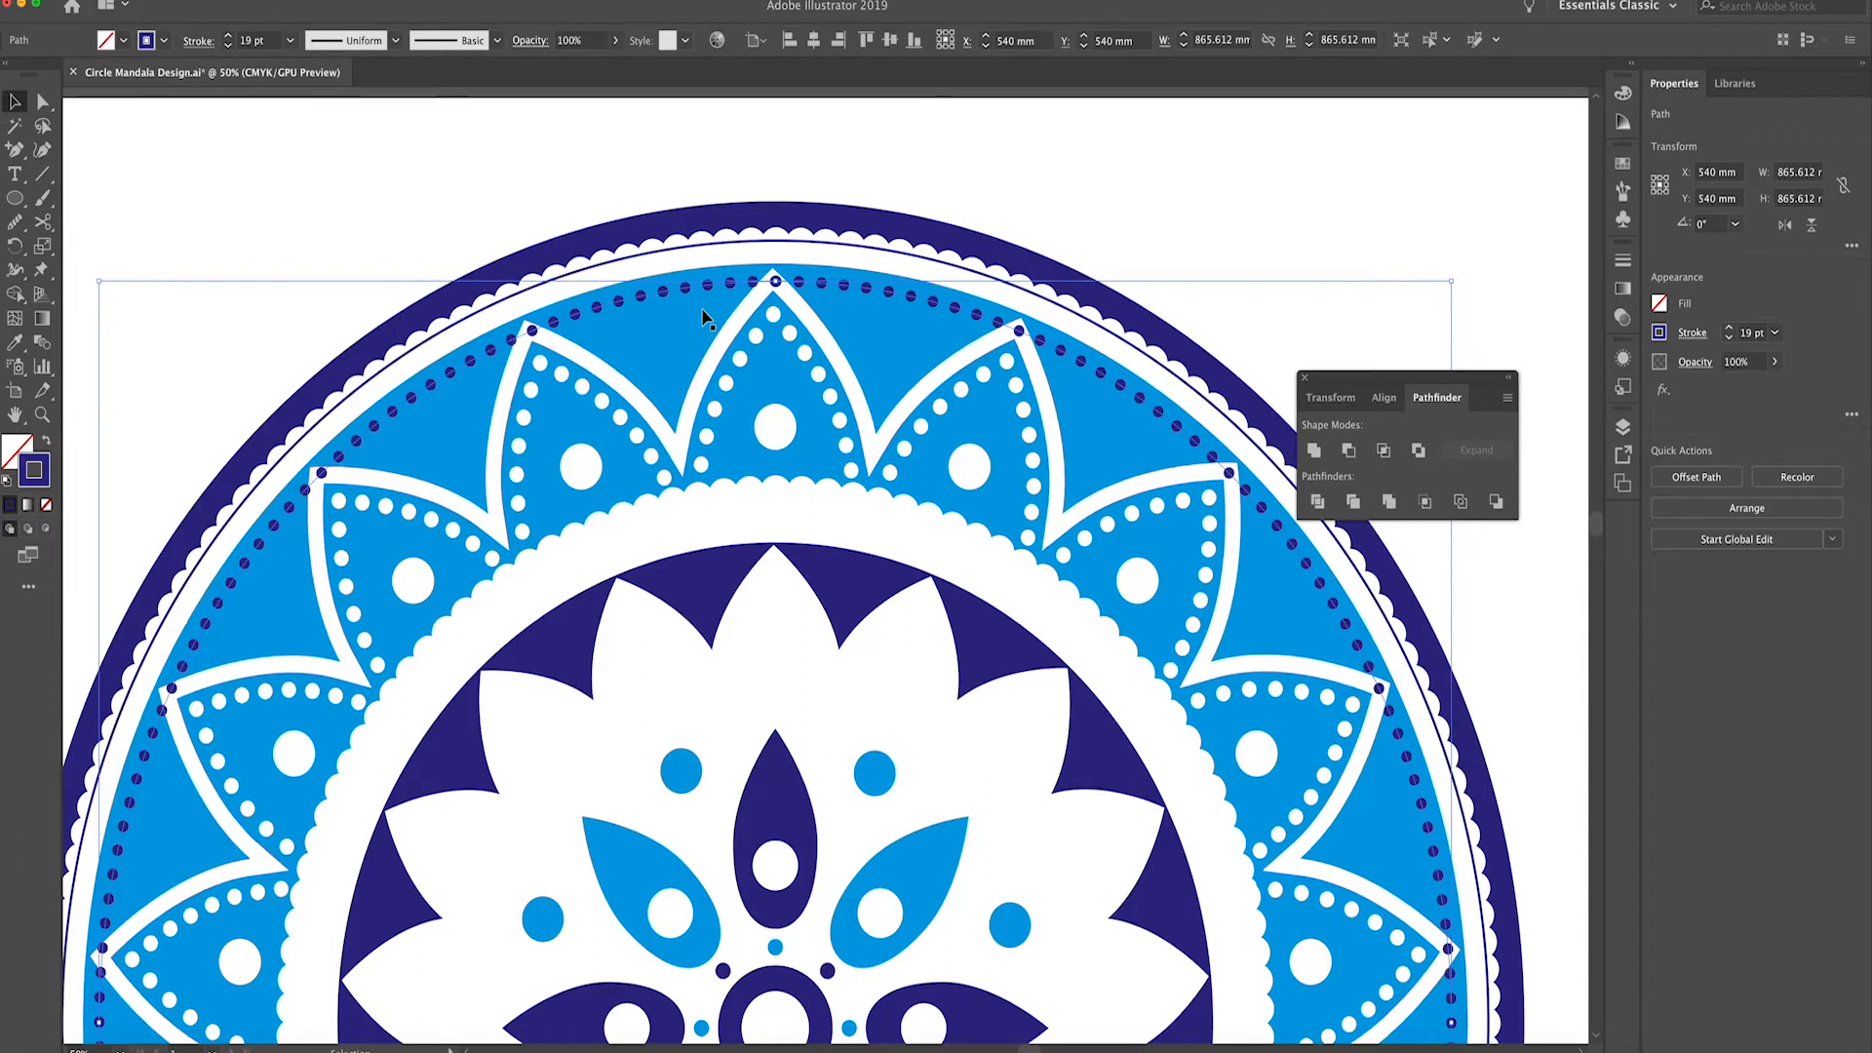
click(172, 1)
click(174, 154)
click(171, 1)
click(190, 139)
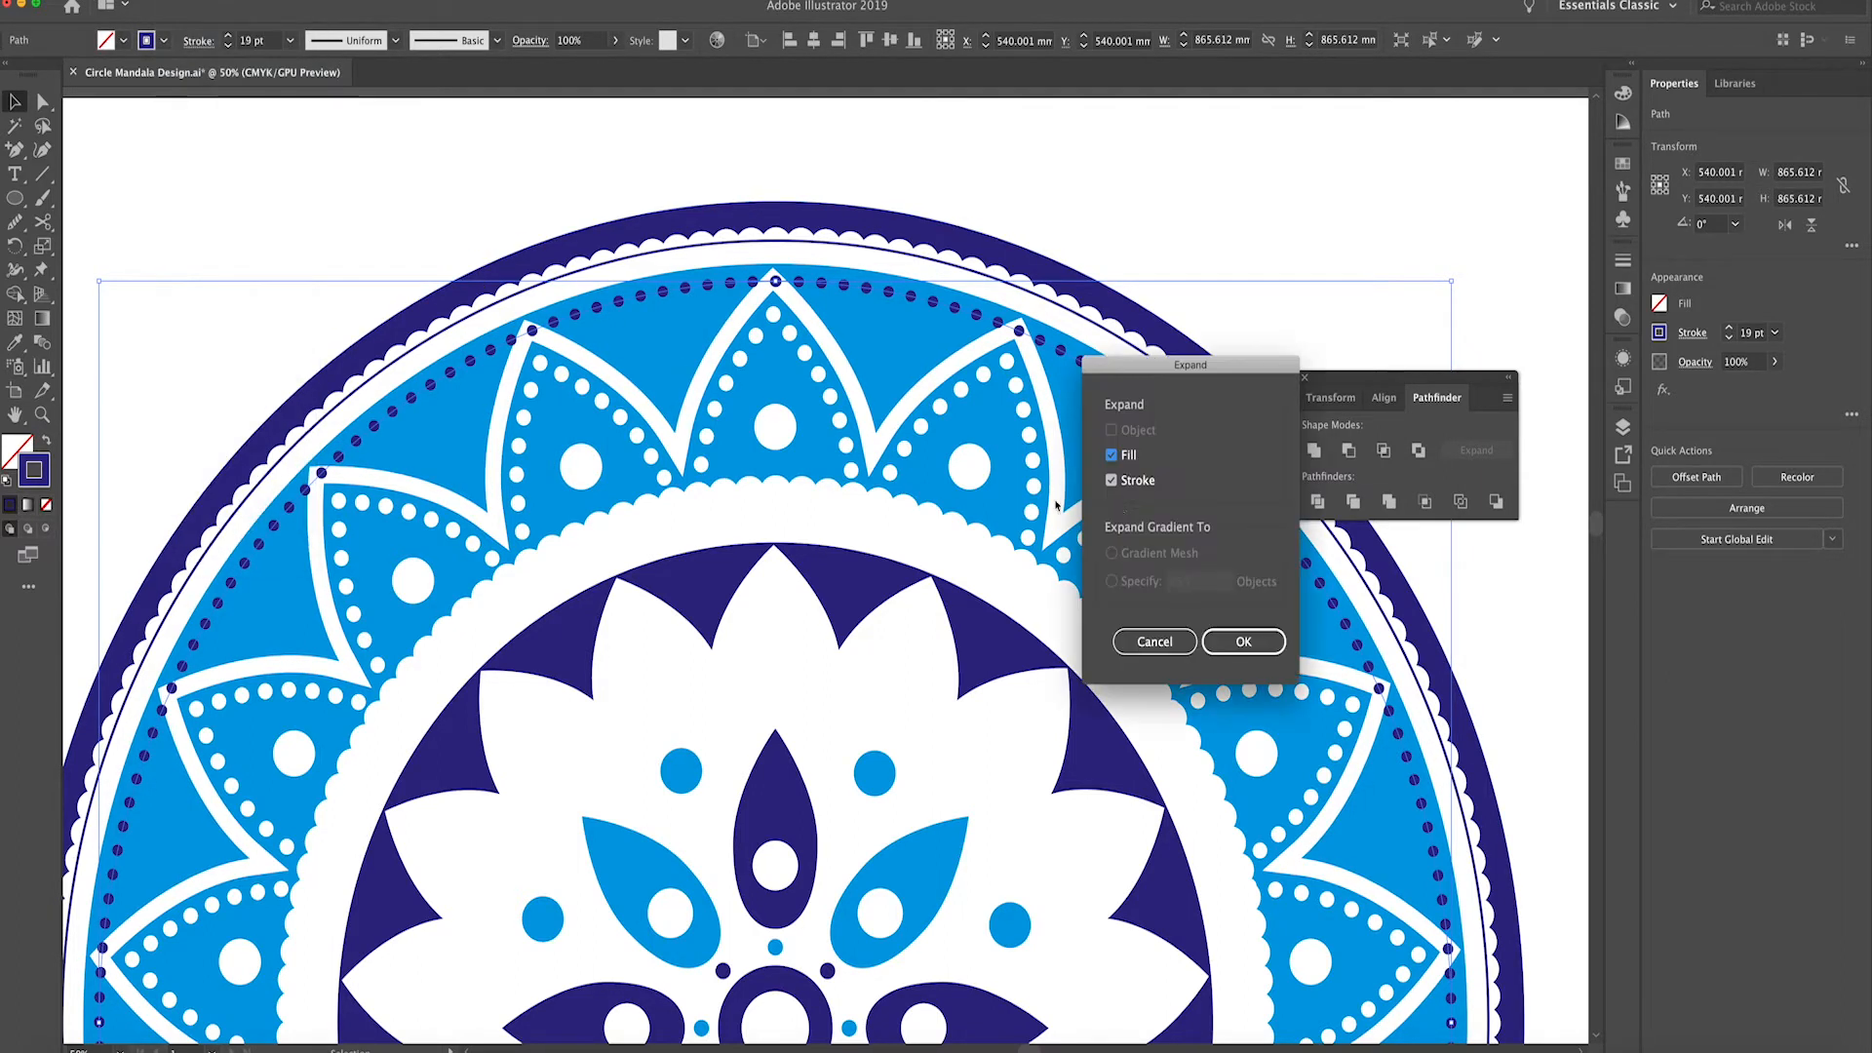
key(Return)
Ungroup the expanded ring of dark blue dots
click(172, 1)
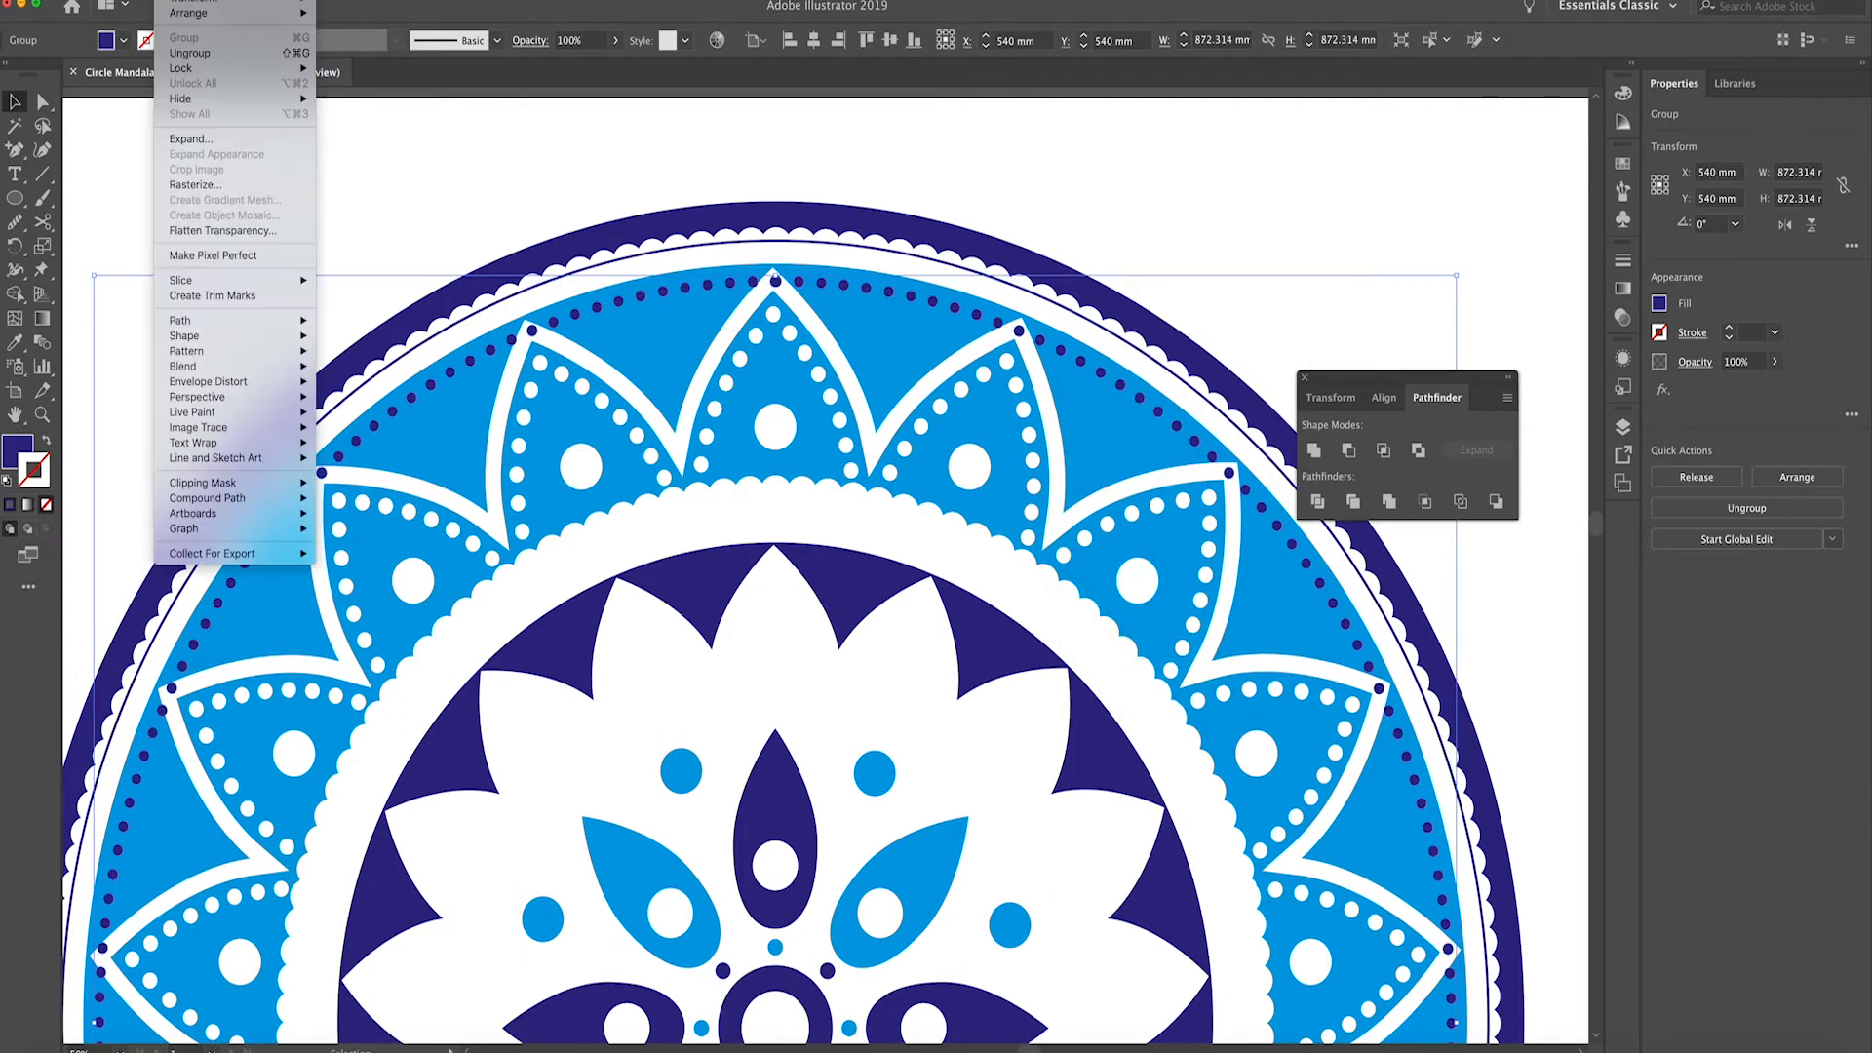
click(283, 53)
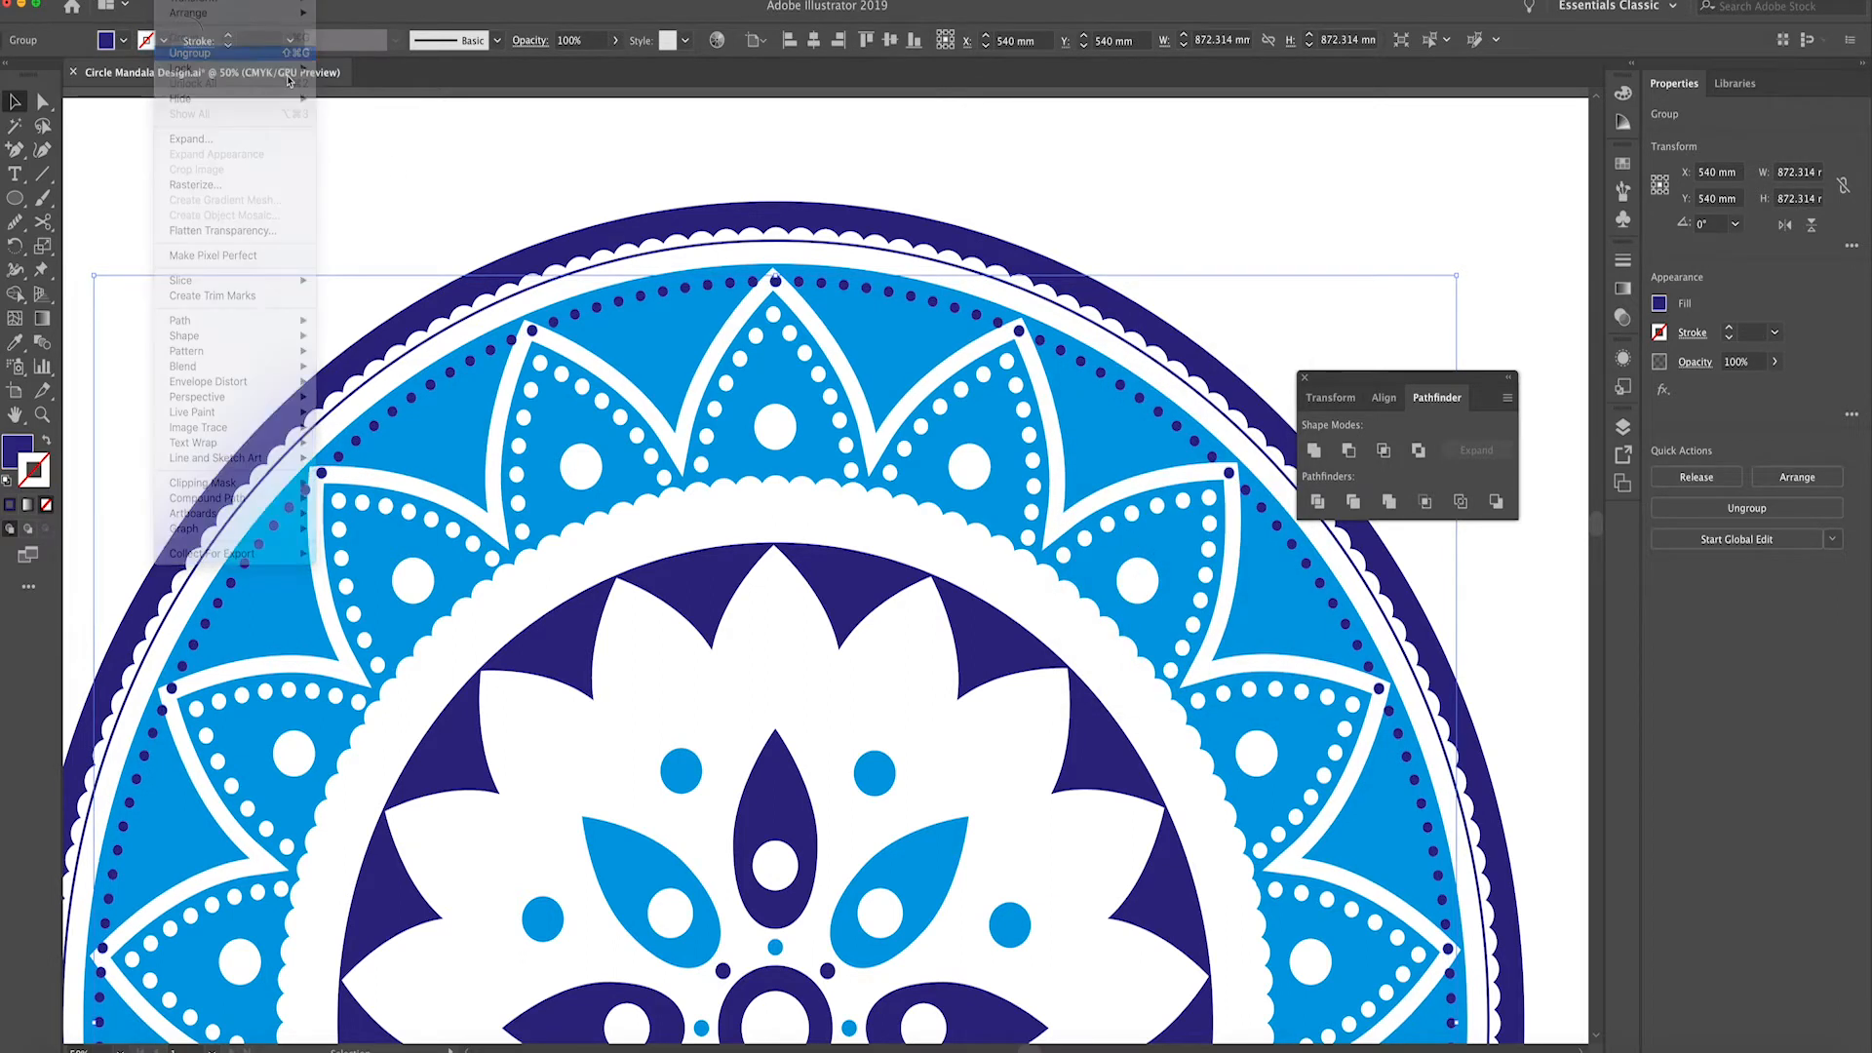
click(172, 1)
click(610, 151)
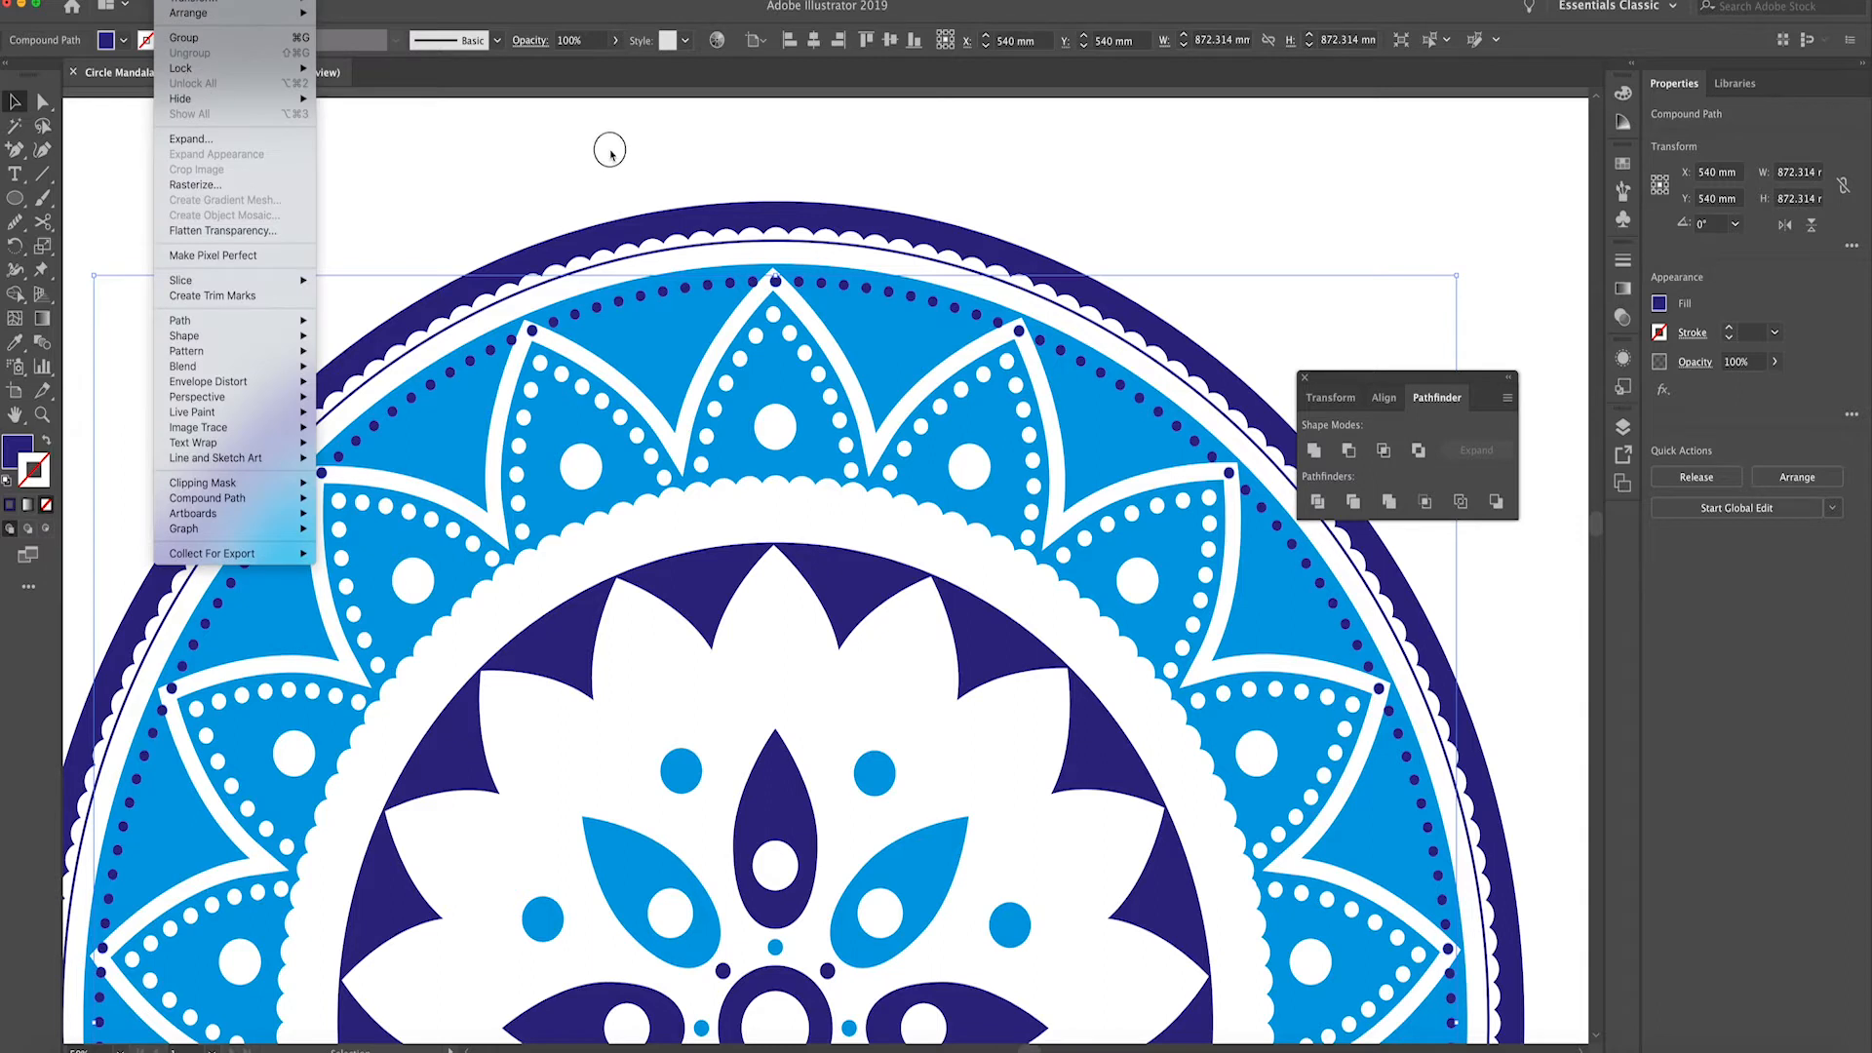
Isolate the dot ring's compound path and delete the dots on the tips of the top petal and its two neighbours
key(super+equal)
key(super+equal)
scroll(610, 156, up, 6)
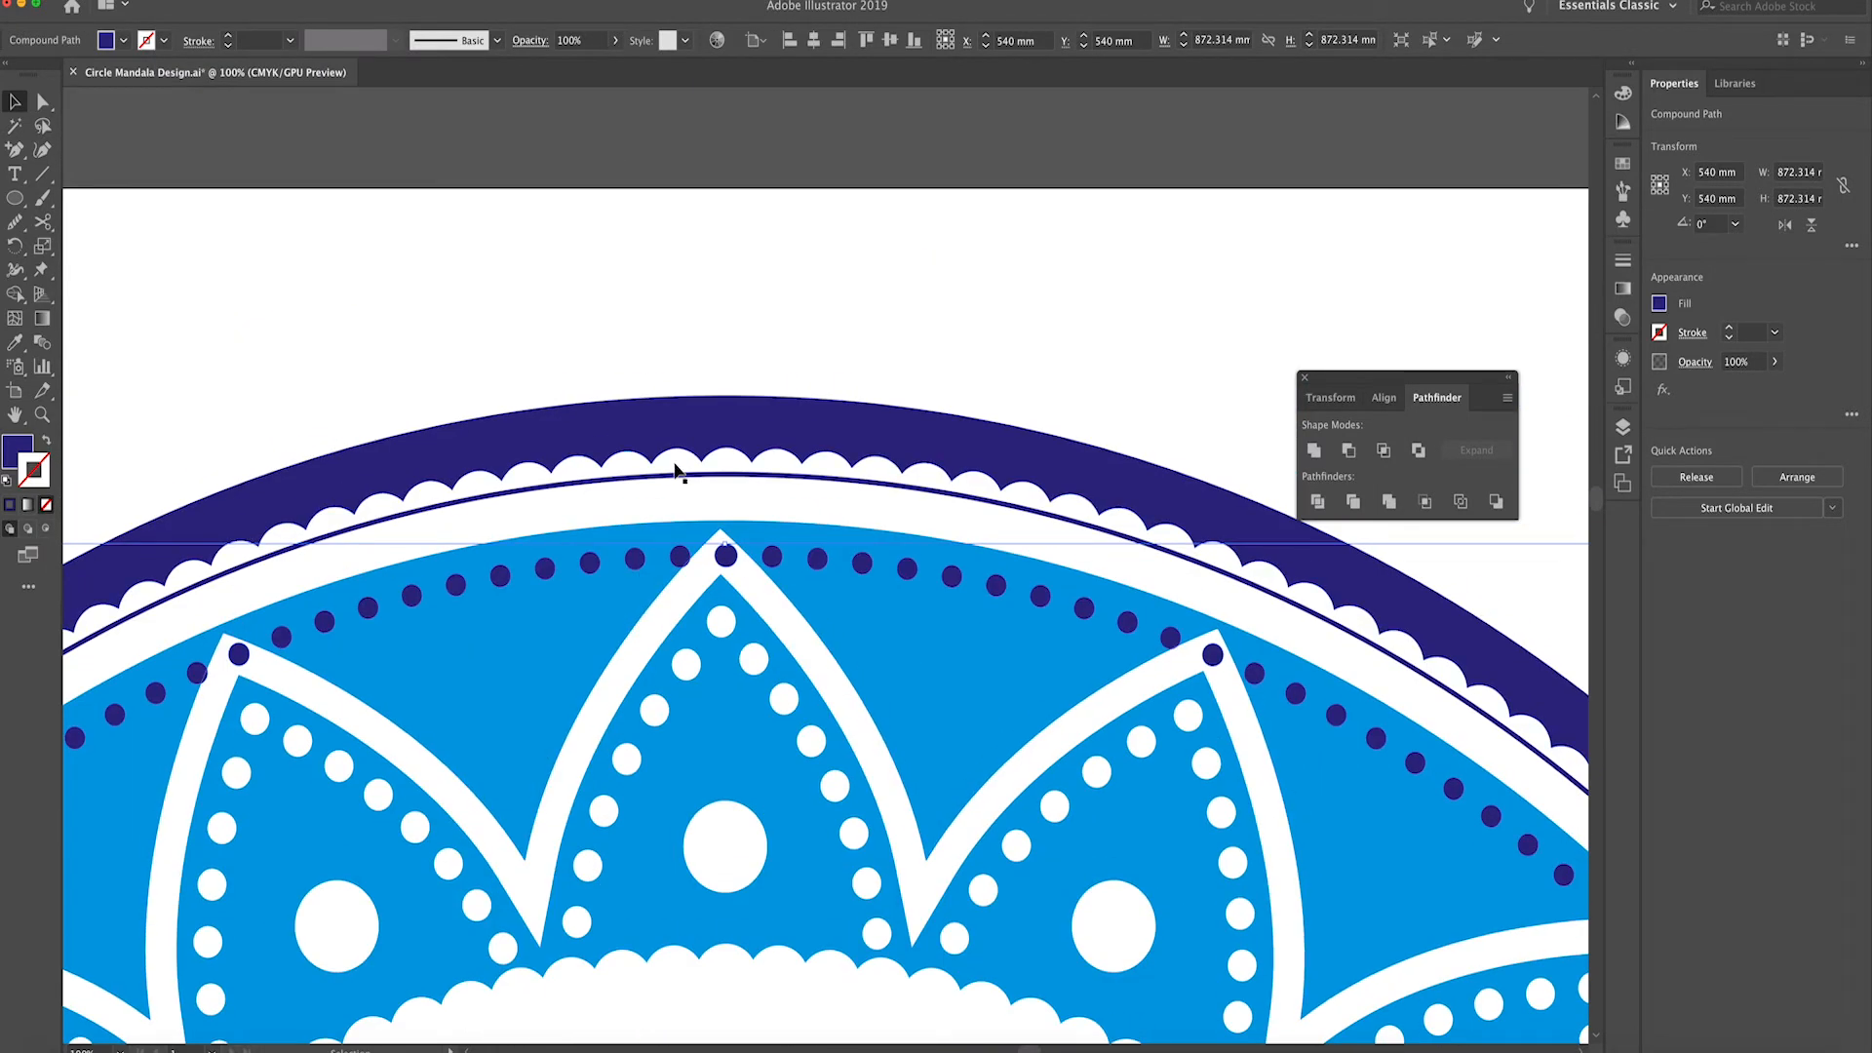
double_click(728, 553)
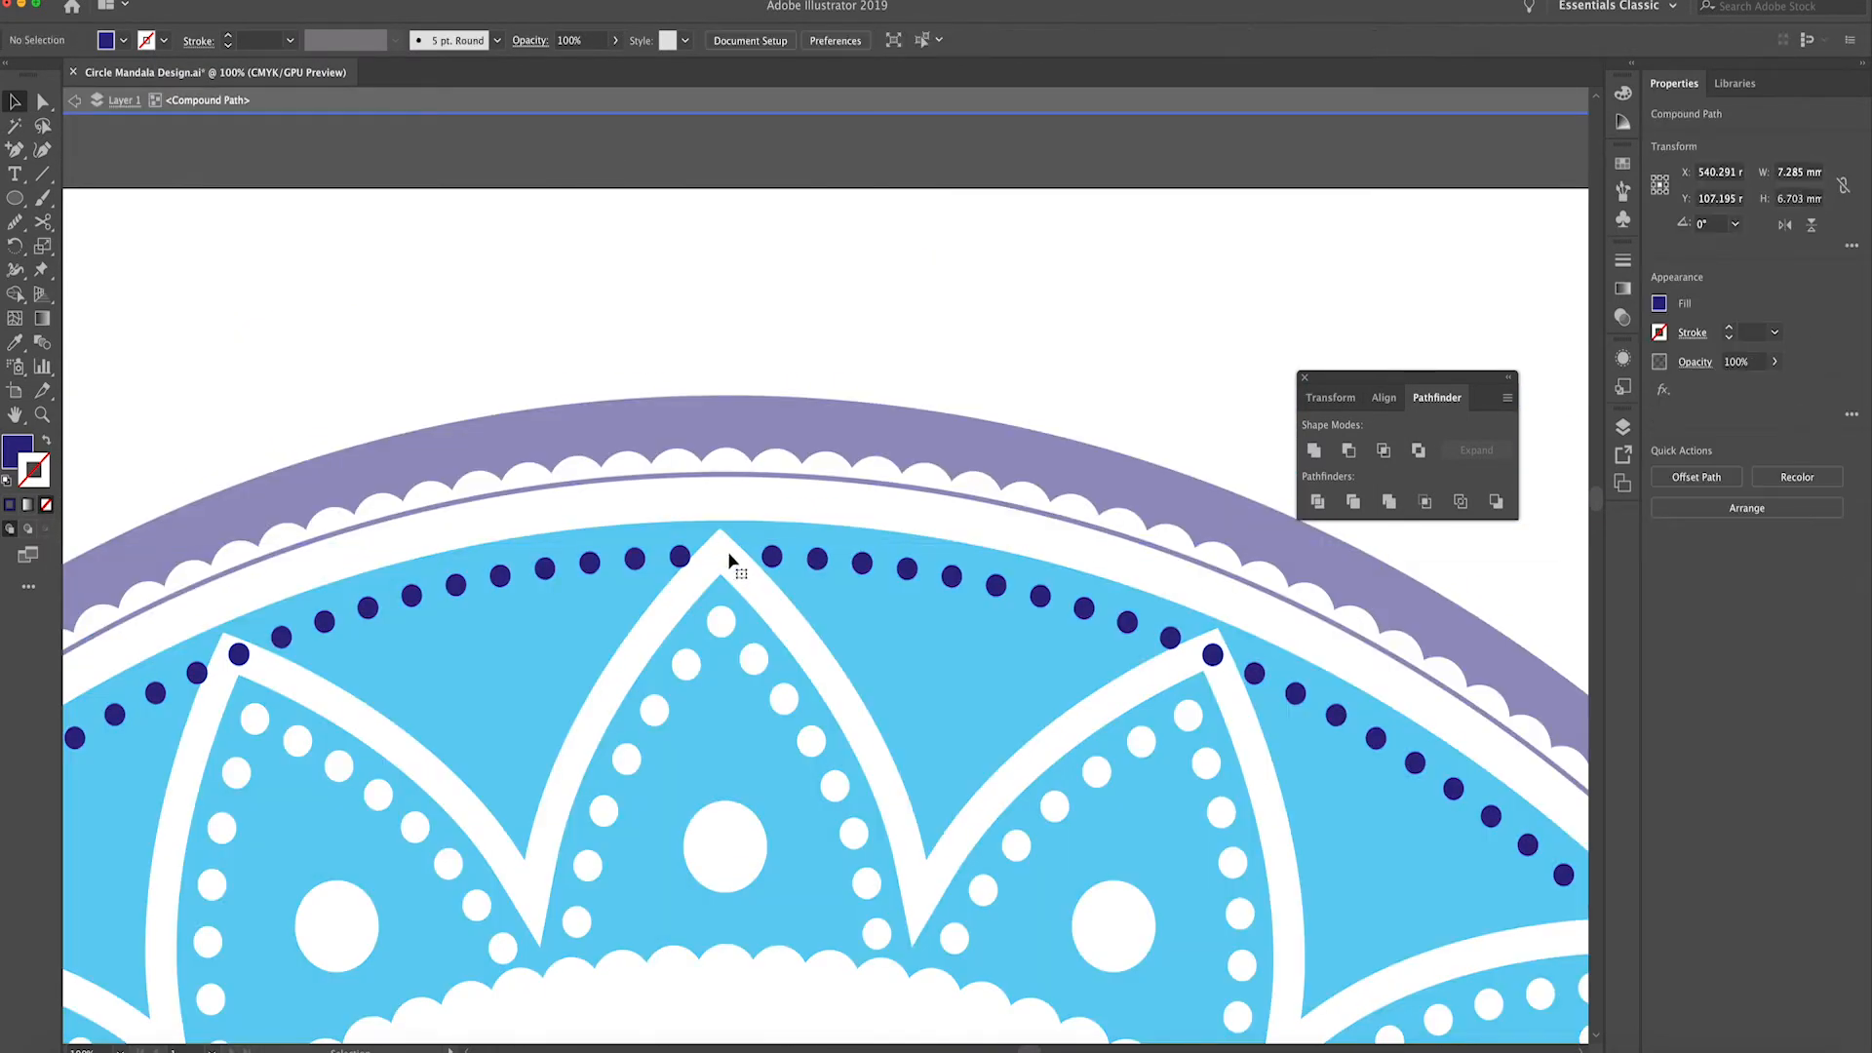
click(1211, 657)
scroll(1212, 659, right, 4)
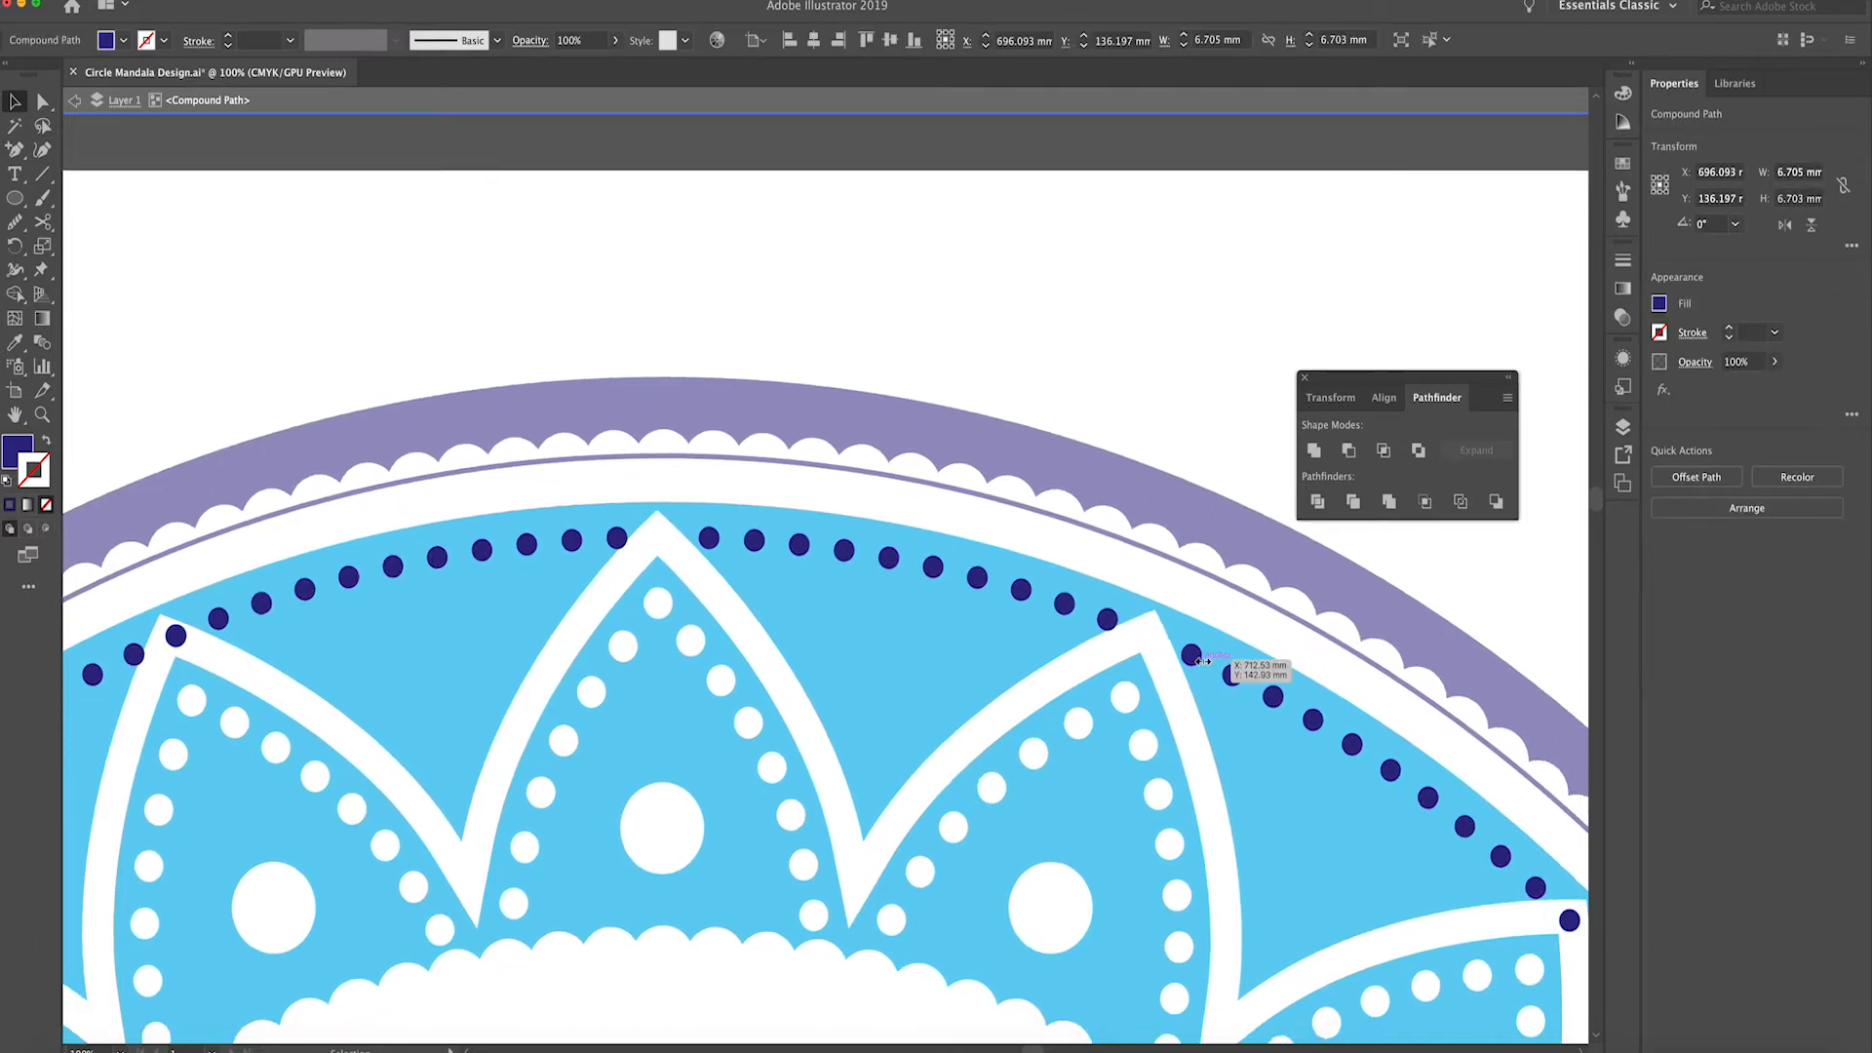
key(Delete)
click(710, 539)
click(175, 637)
key(Delete)
Delete the middle two dots and the tip-side dot between the top petal and its left neighbour, keeping two groups of three
scroll(195, 653, left, 6)
scroll(195, 653, down, 3)
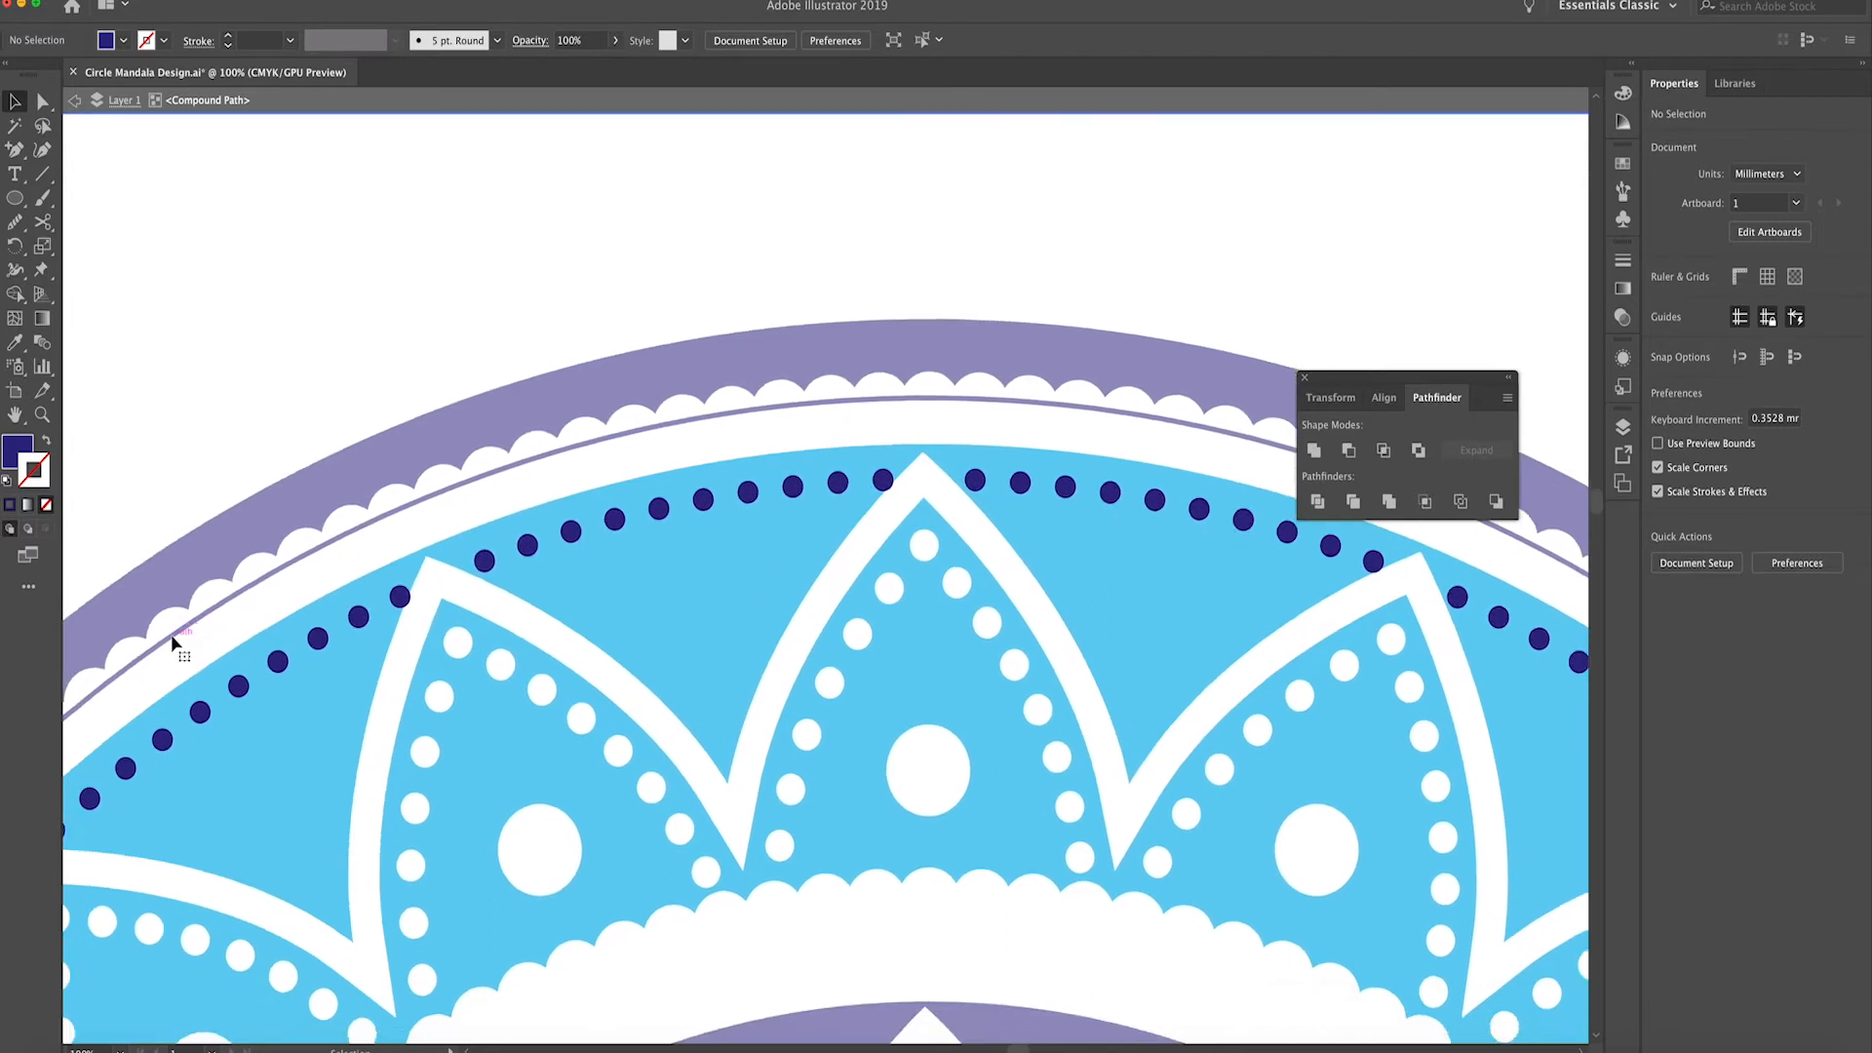
click(298, 679)
key(Delete)
scroll(349, 622, right, 4)
scroll(349, 622, up, 4)
click(768, 498)
key(Delete)
click(807, 492)
key(Delete)
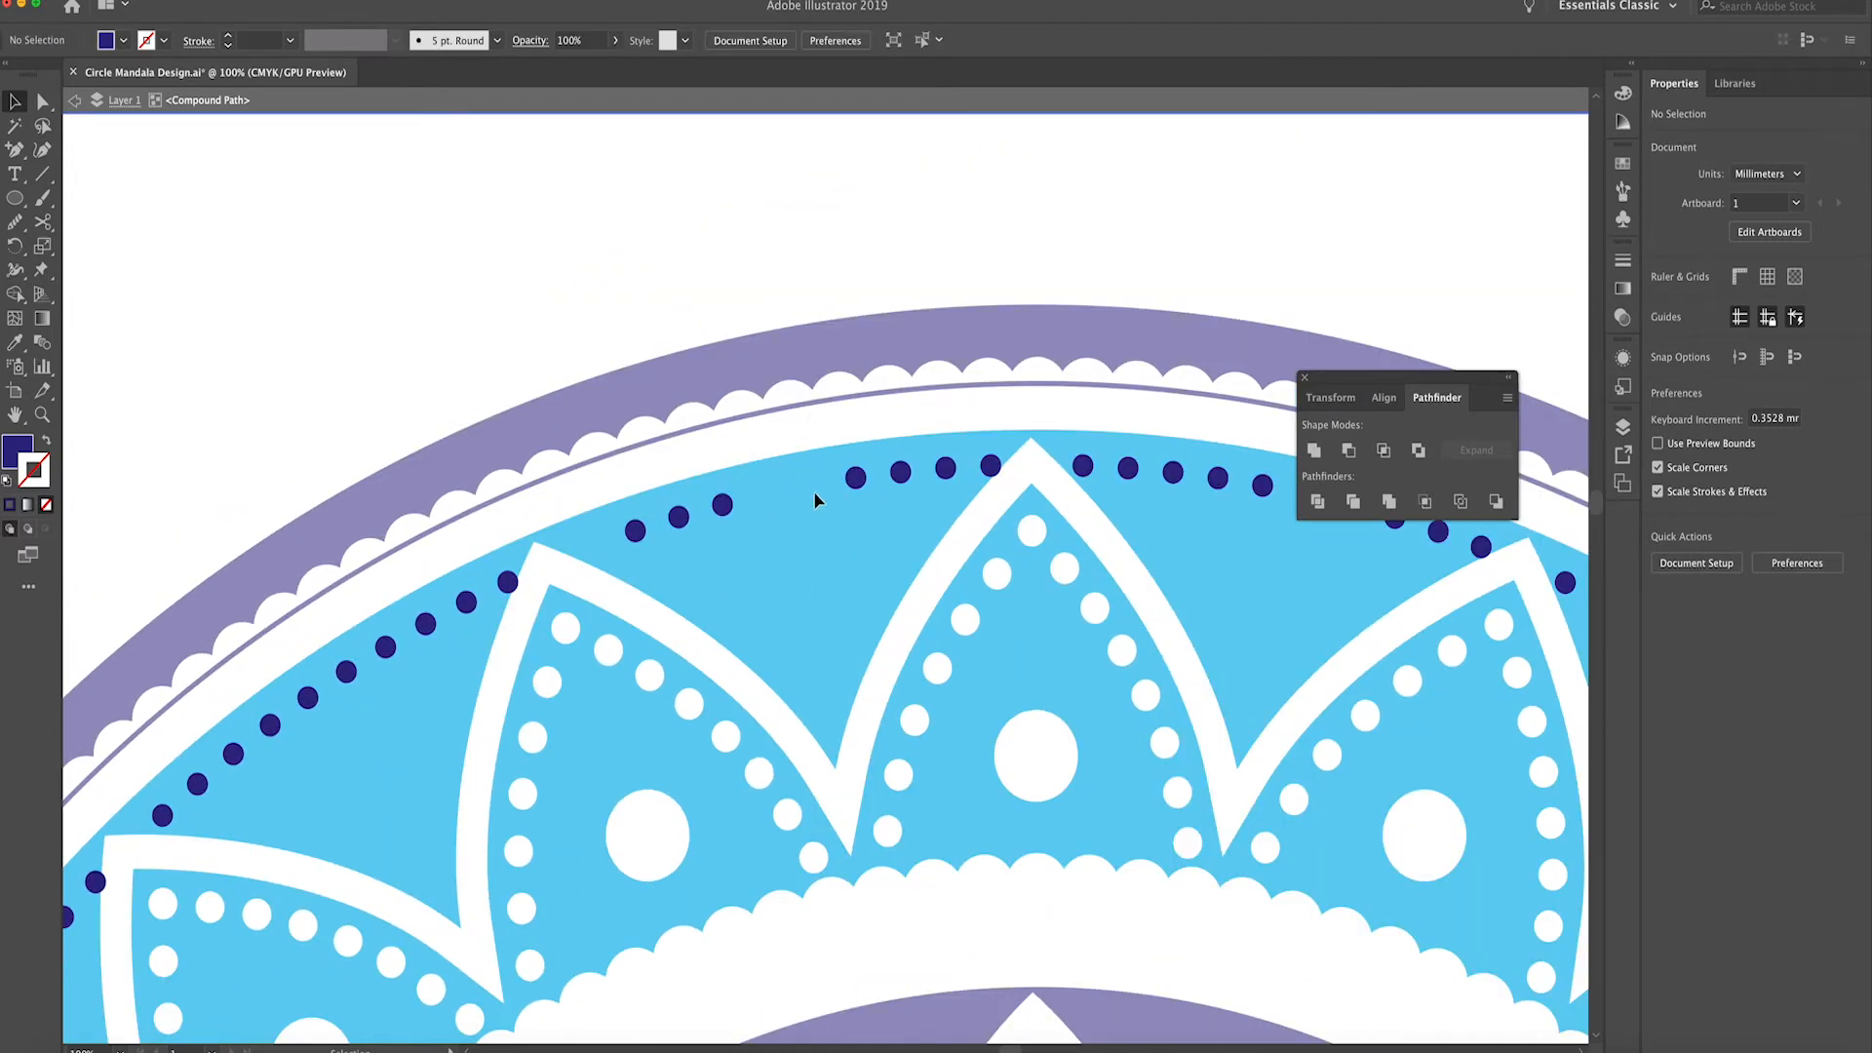
click(990, 468)
key(Delete)
Thin the dots between the top petal and its right neighbour to two groups of three
scroll(986, 472, right, 5)
click(824, 465)
key(Delete)
click(1004, 485)
shift+click(1050, 494)
key(Delete)
scroll(1027, 526, right, 4)
click(1050, 547)
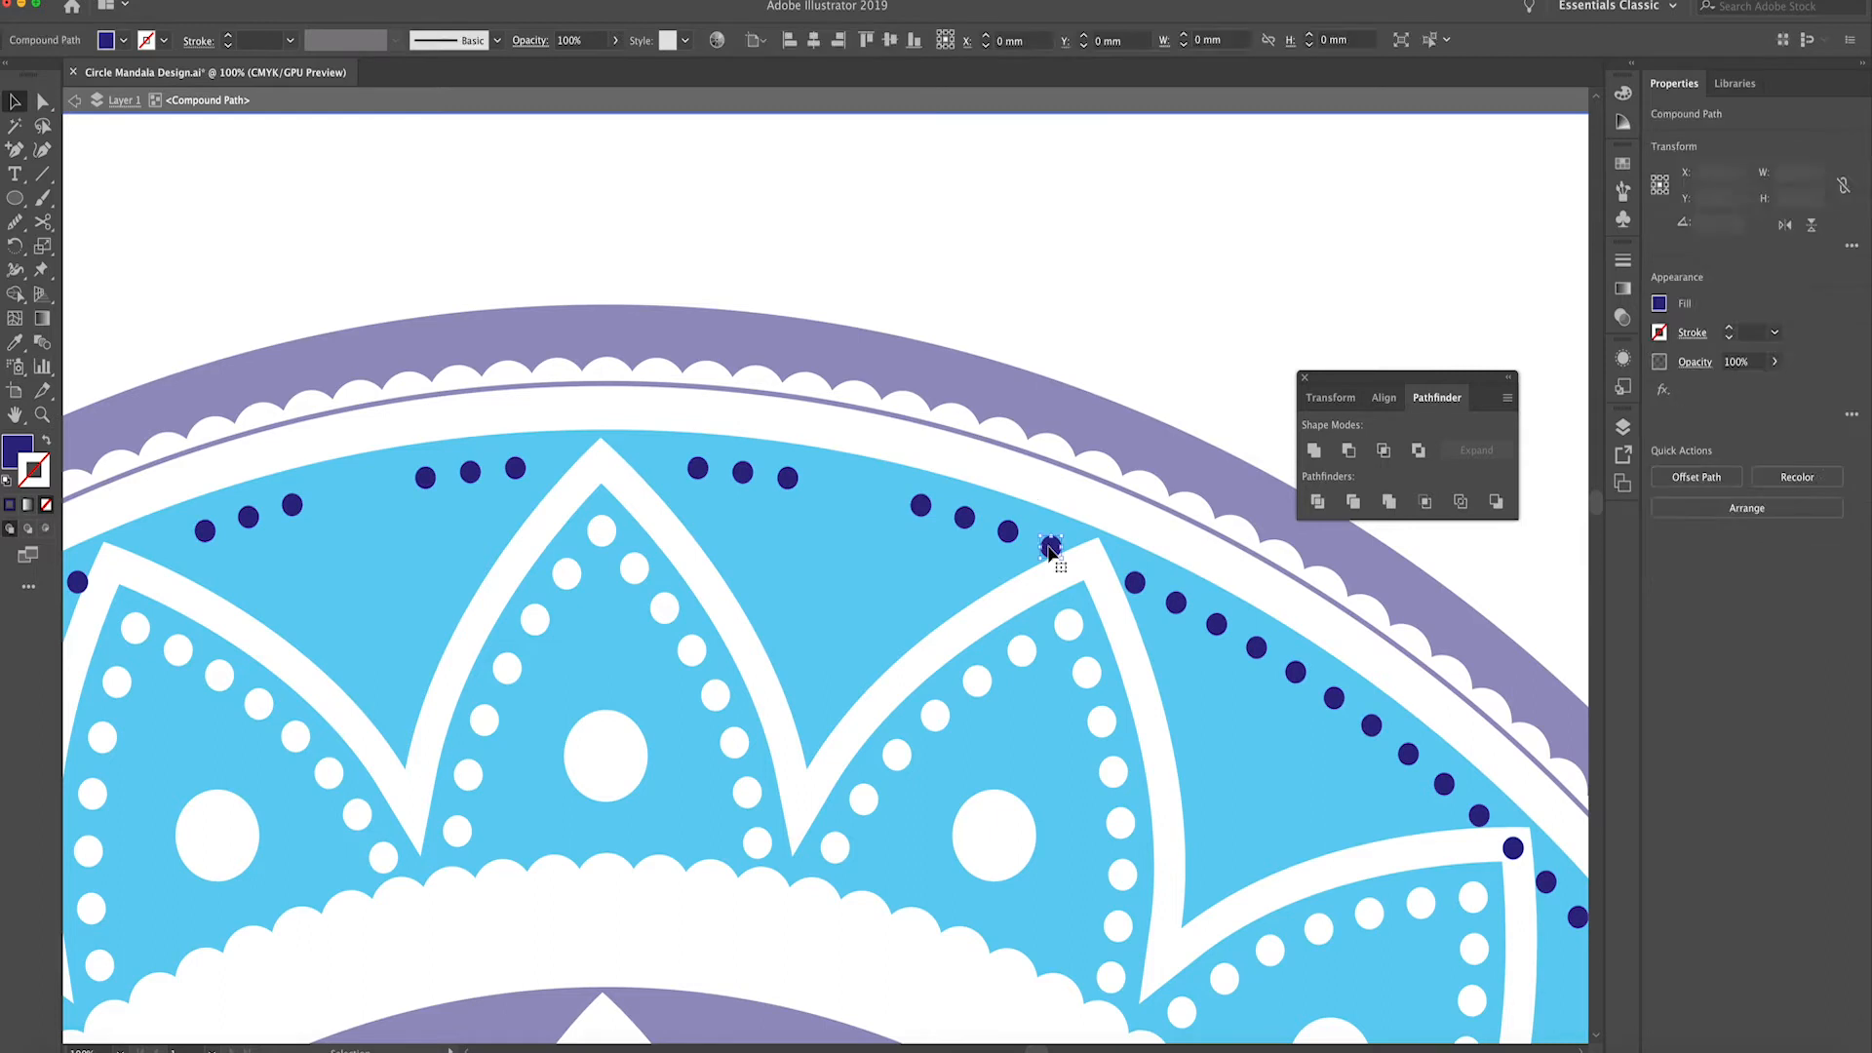
key(Delete)
Delete the tip-side and middle dots in the second gap clockwise from the top petal, keeping two groups of three
scroll(1057, 556, right, 4)
scroll(1057, 556, down, 2)
click(906, 494)
key(Delete)
click(1066, 582)
key(Delete)
click(1104, 608)
key(Delete)
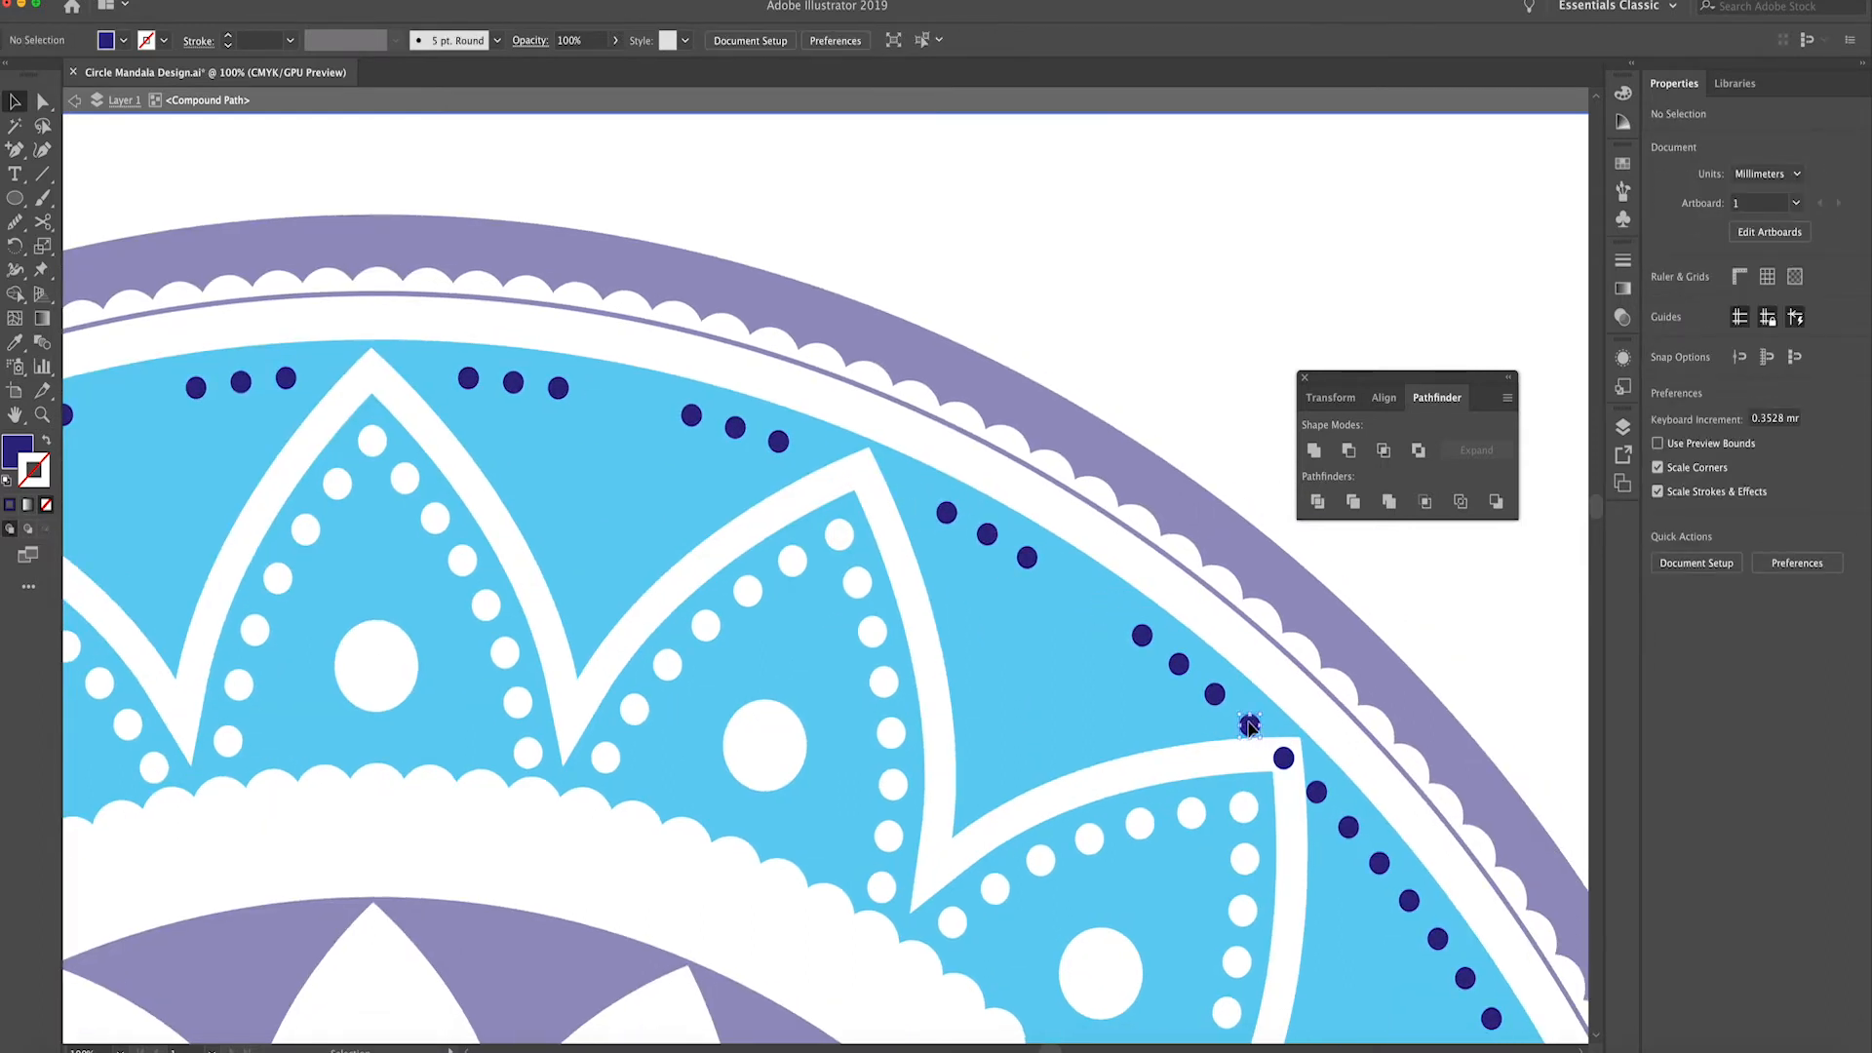
key(Delete)
Delete the dot on the tip of the second petal clockwise from the top and the dot just past it
scroll(1249, 729, right, 4)
scroll(1249, 729, down, 3)
click(1101, 629)
key(Delete)
scroll(1103, 633, down, 1)
scroll(1102, 634, right, 1)
click(1096, 610)
key(Delete)
Delete the middle two dots in the third gap clockwise from the top and the extra dot near the following petal tip
scroll(1094, 616, down, 2)
scroll(1093, 616, right, 1)
click(1174, 674)
key(Delete)
click(1203, 713)
key(Delete)
scroll(1217, 720, down, 3)
scroll(1216, 720, right, 1)
click(1283, 765)
key(Delete)
Clear the third petal tip clockwise from the top and thin the fourth gap's dots to two groups of three
scroll(1281, 767, down, 3)
scroll(1281, 768, right, 1)
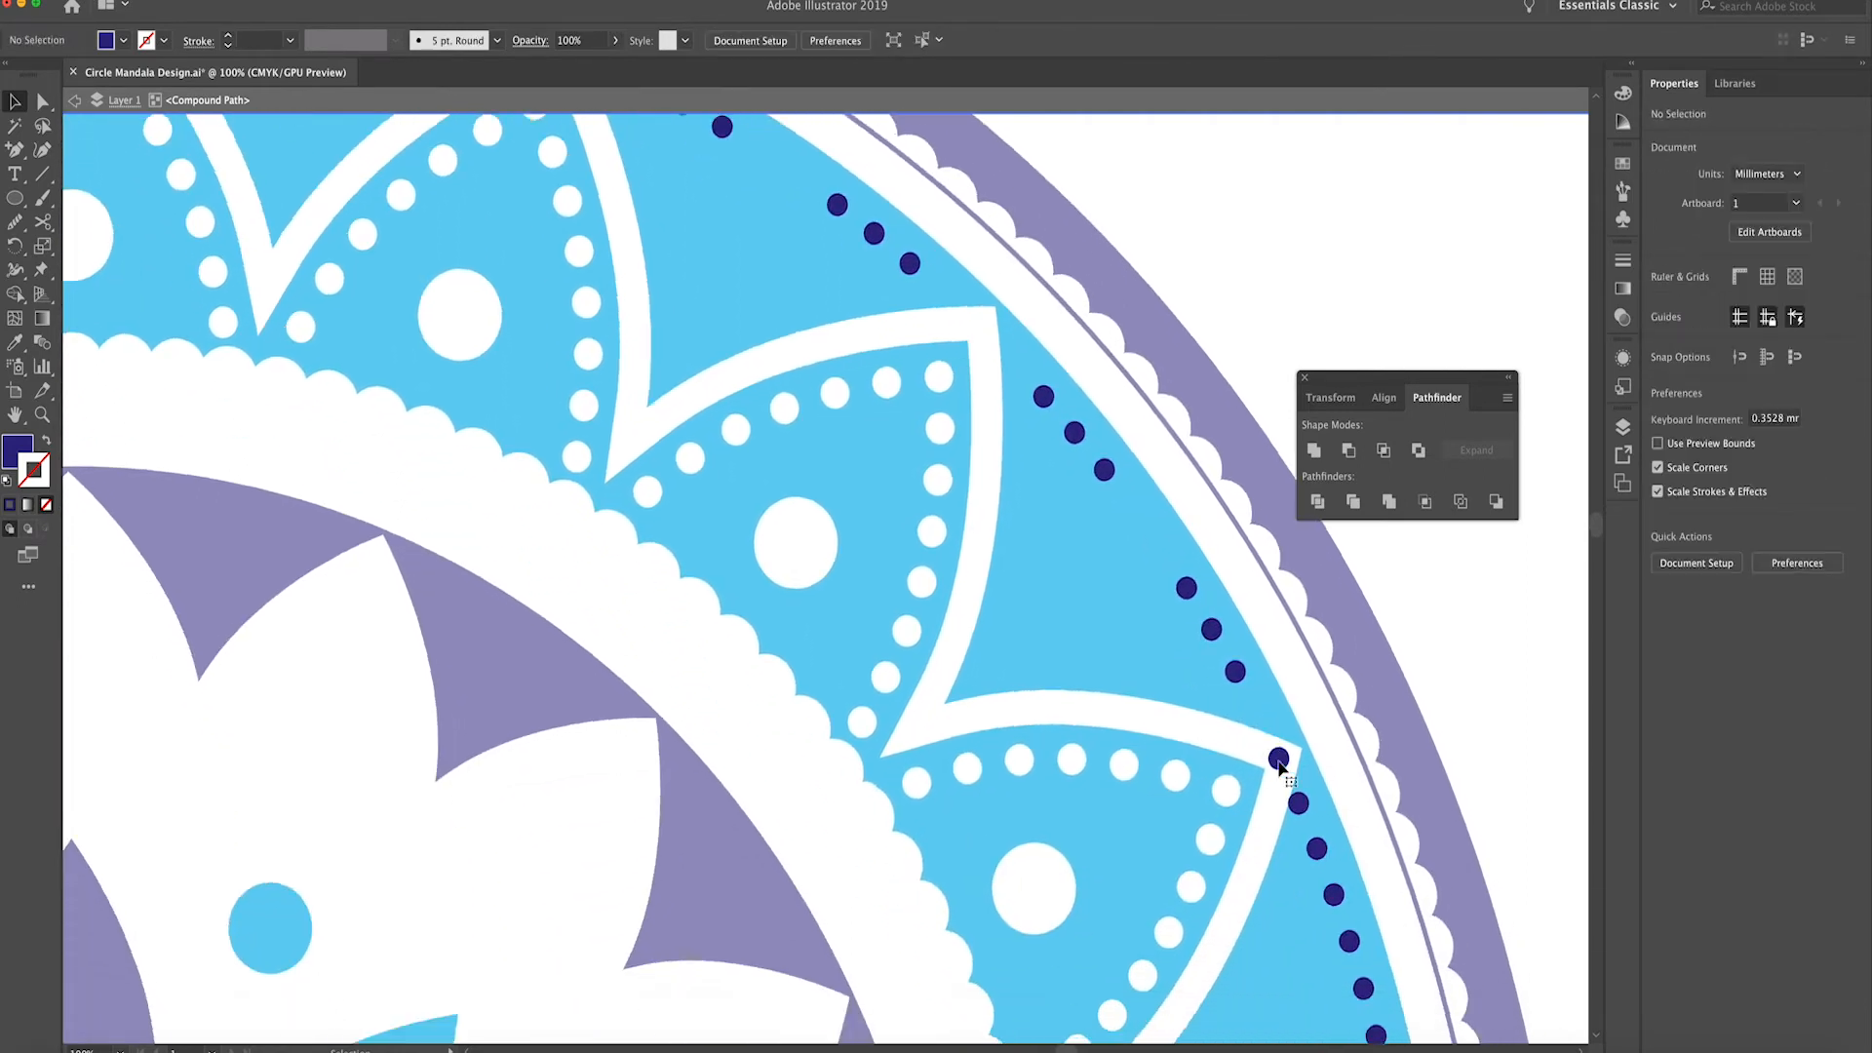
click(1246, 696)
key(Delete)
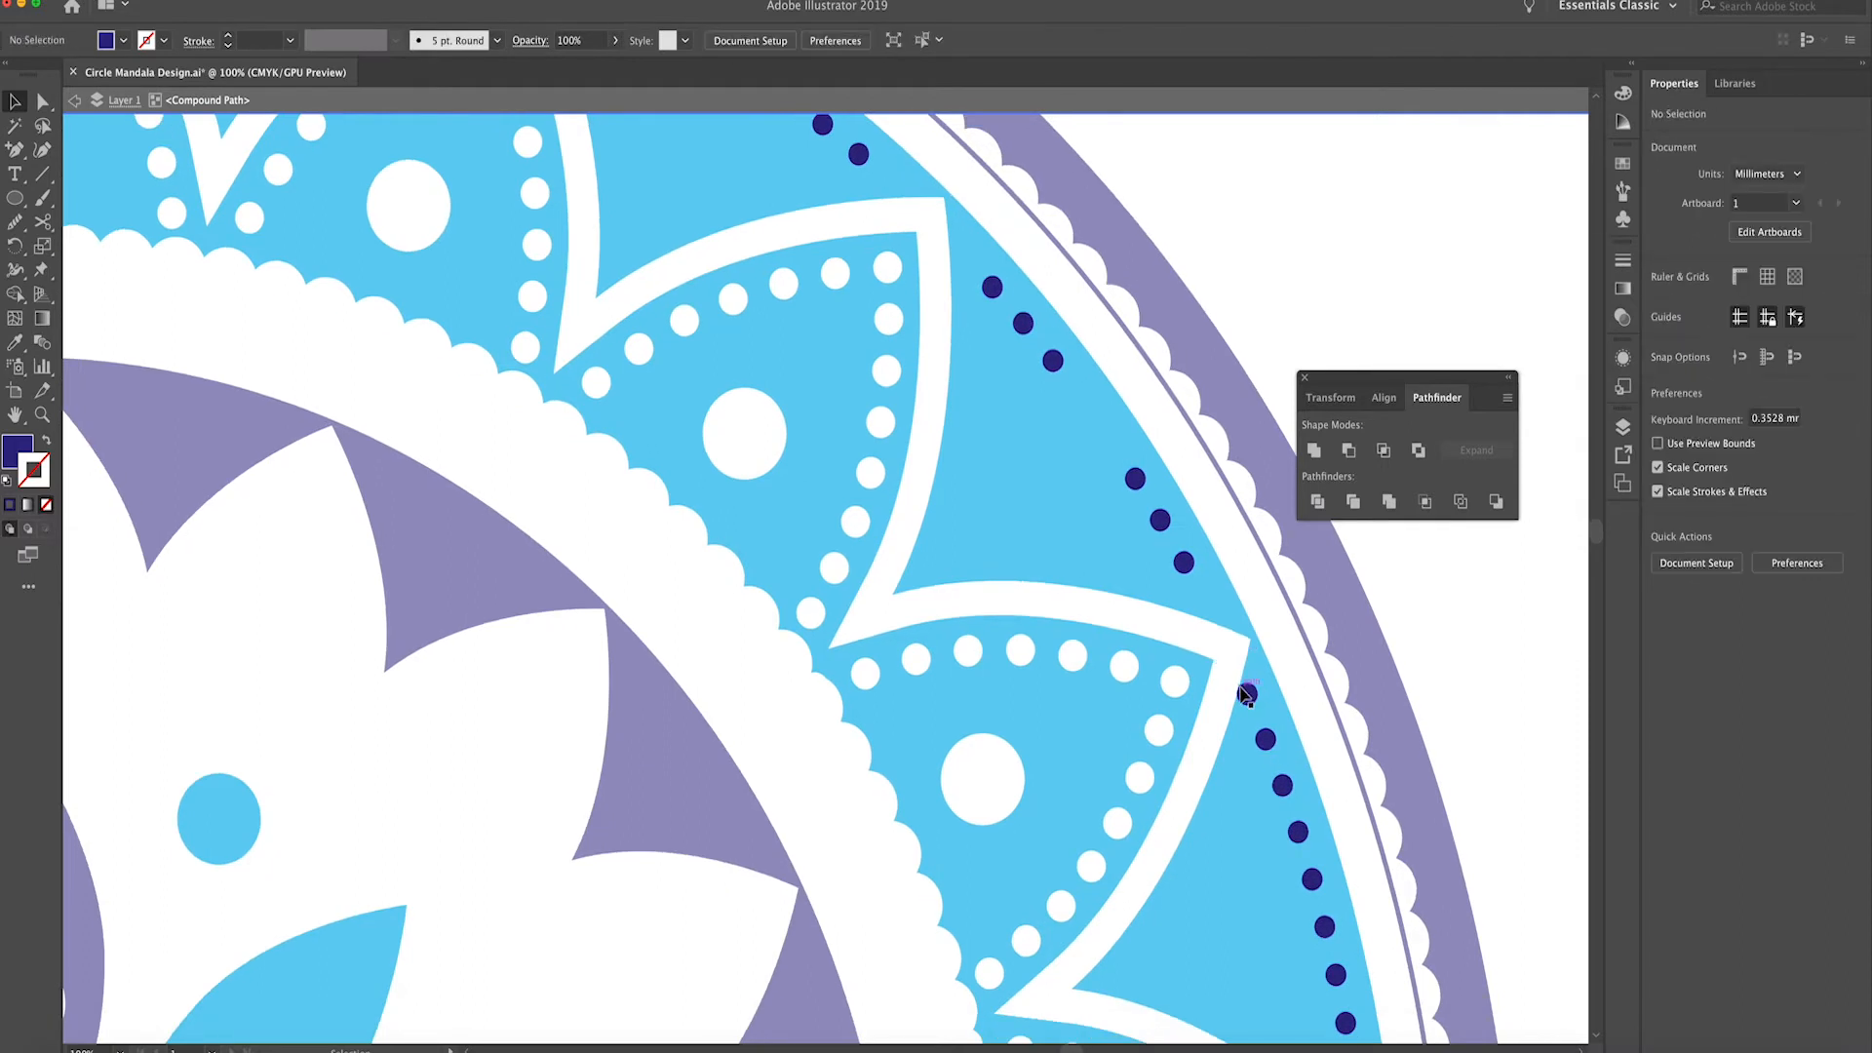
scroll(1240, 699, down, 3)
click(1292, 739)
key(Delete)
click(1304, 787)
key(Delete)
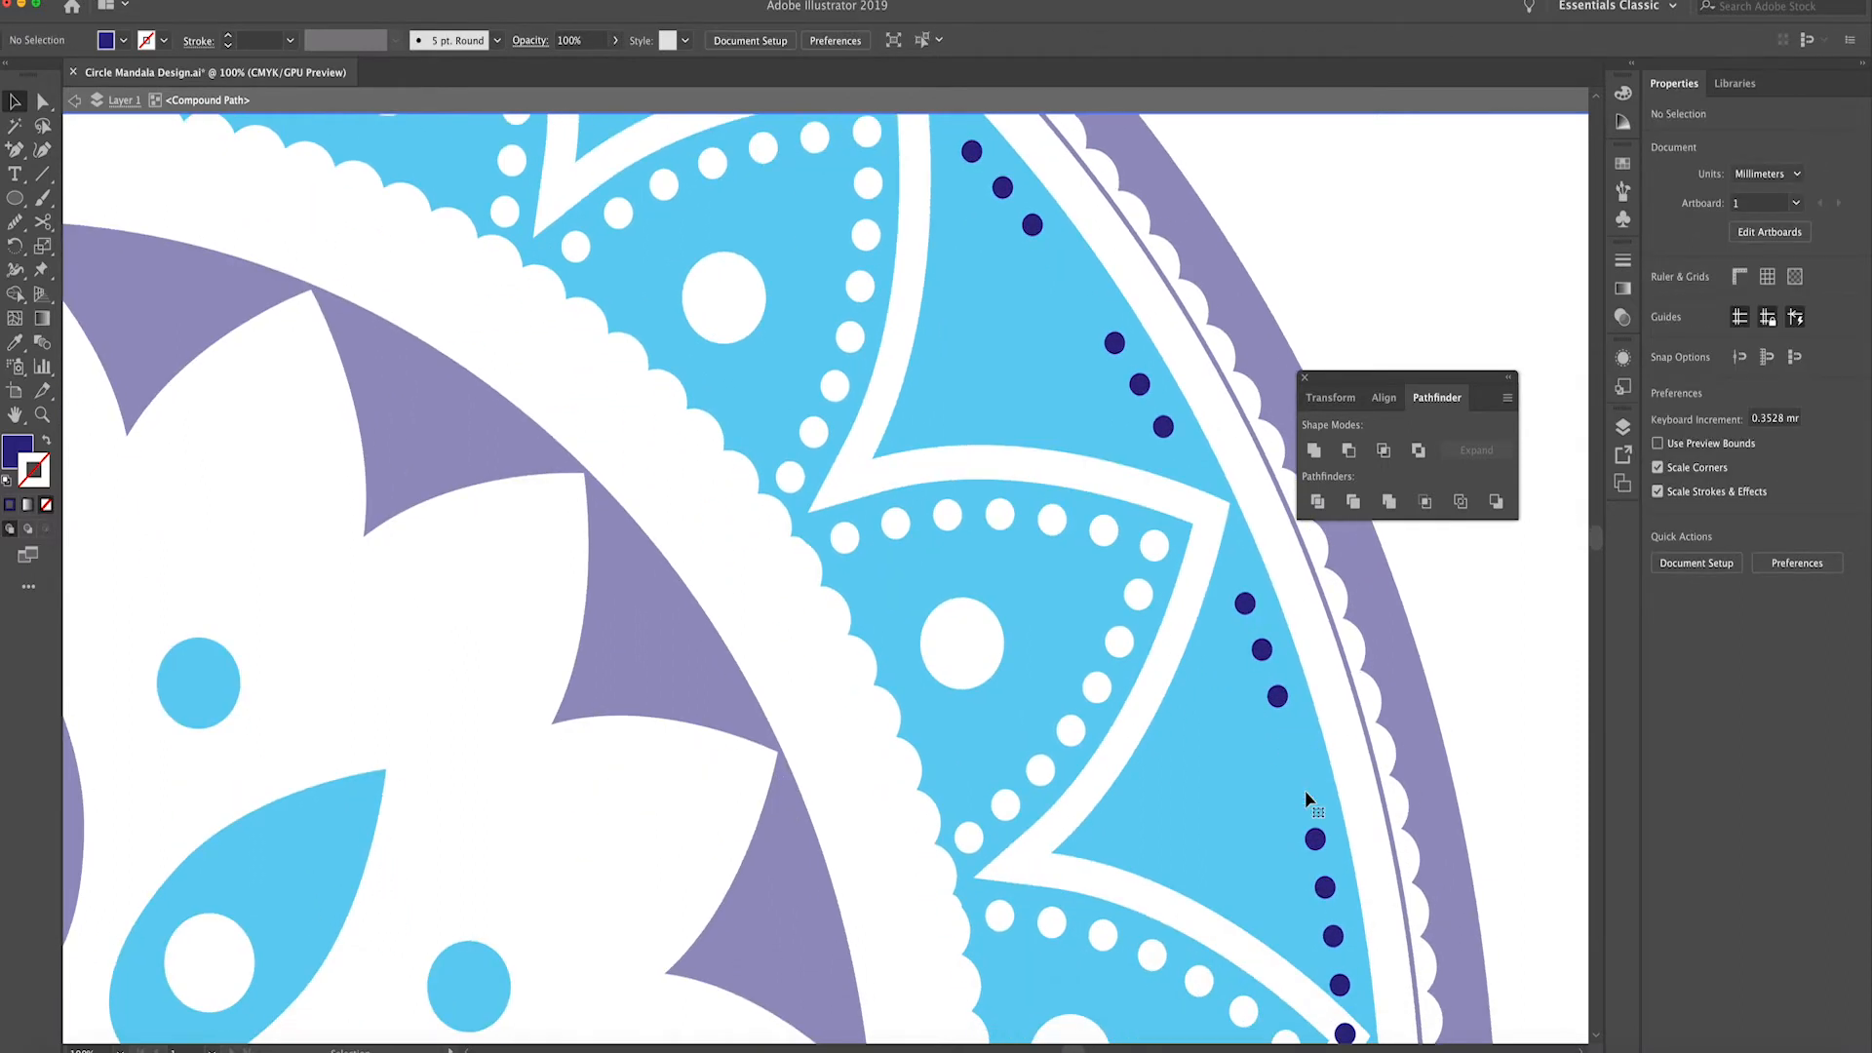
scroll(1305, 789, down, 2)
click(1342, 875)
key(Delete)
Delete the two dots at the mandala's rightmost petal tip and the middle two dots in the gap below it
scroll(1345, 880, down, 3)
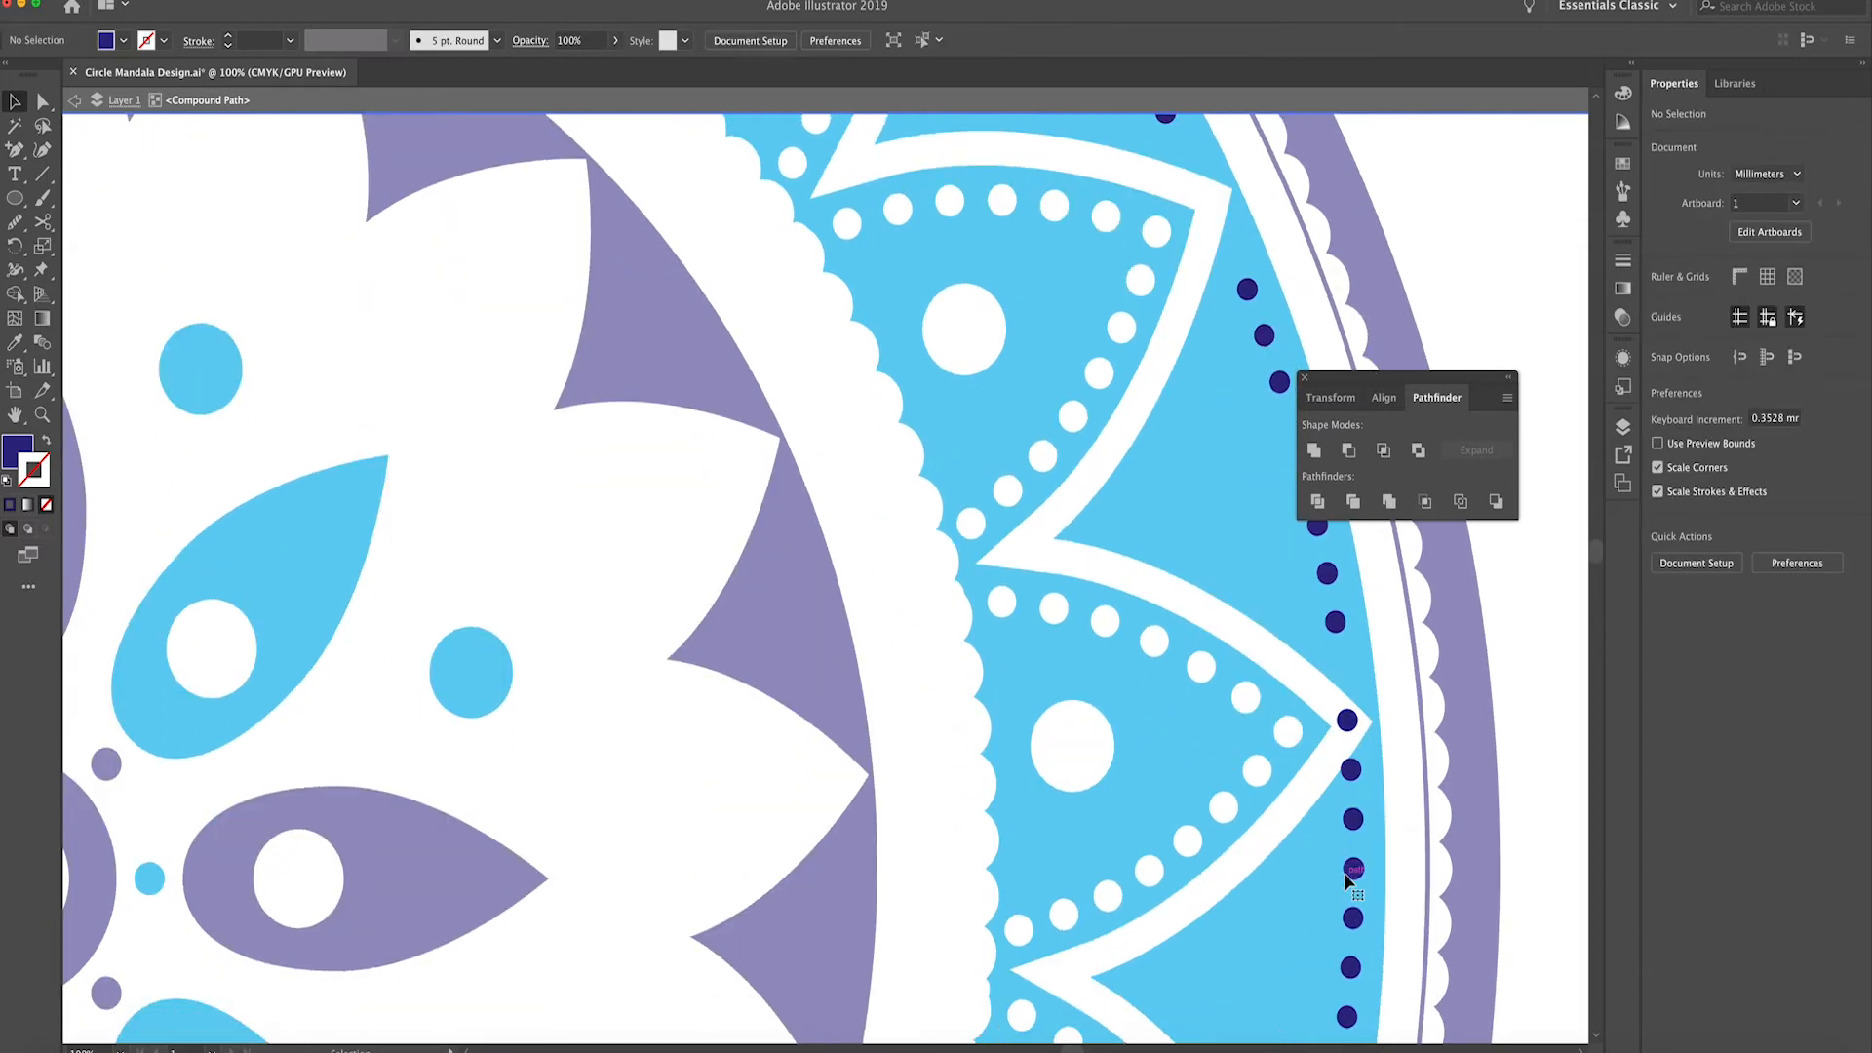
click(1347, 723)
key(Delete)
click(1353, 772)
key(Delete)
scroll(1354, 773, down, 2)
click(1350, 845)
key(Delete)
click(1349, 895)
key(Delete)
Delete the tip and mid-gap dots along the mandala's lower right, keeping groups of three between the petals
scroll(1350, 895, down, 4)
scroll(1296, 948, down, 5)
click(1210, 799)
key(Delete)
scroll(1199, 819, down, 2)
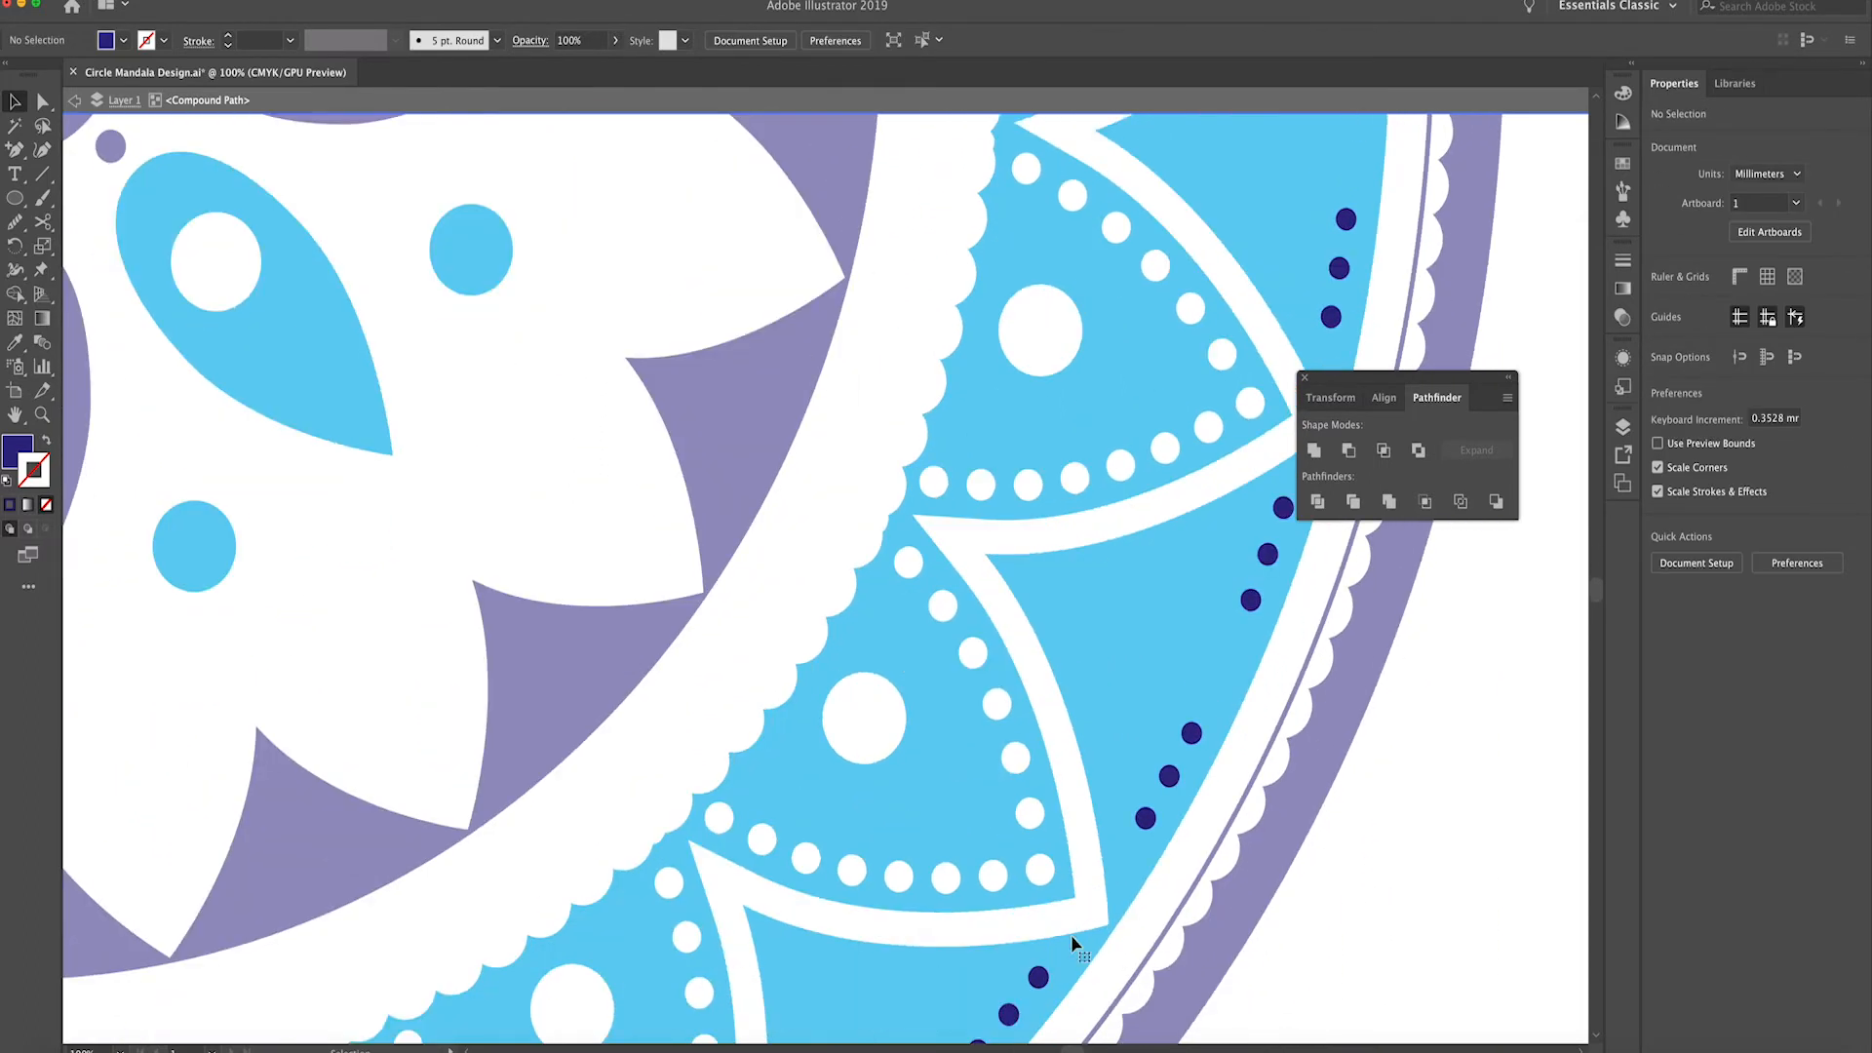
scroll(1071, 942, down, 3)
click(986, 921)
scroll(986, 930, down, 4)
click(778, 911)
key(Delete)
click(559, 979)
key(Delete)
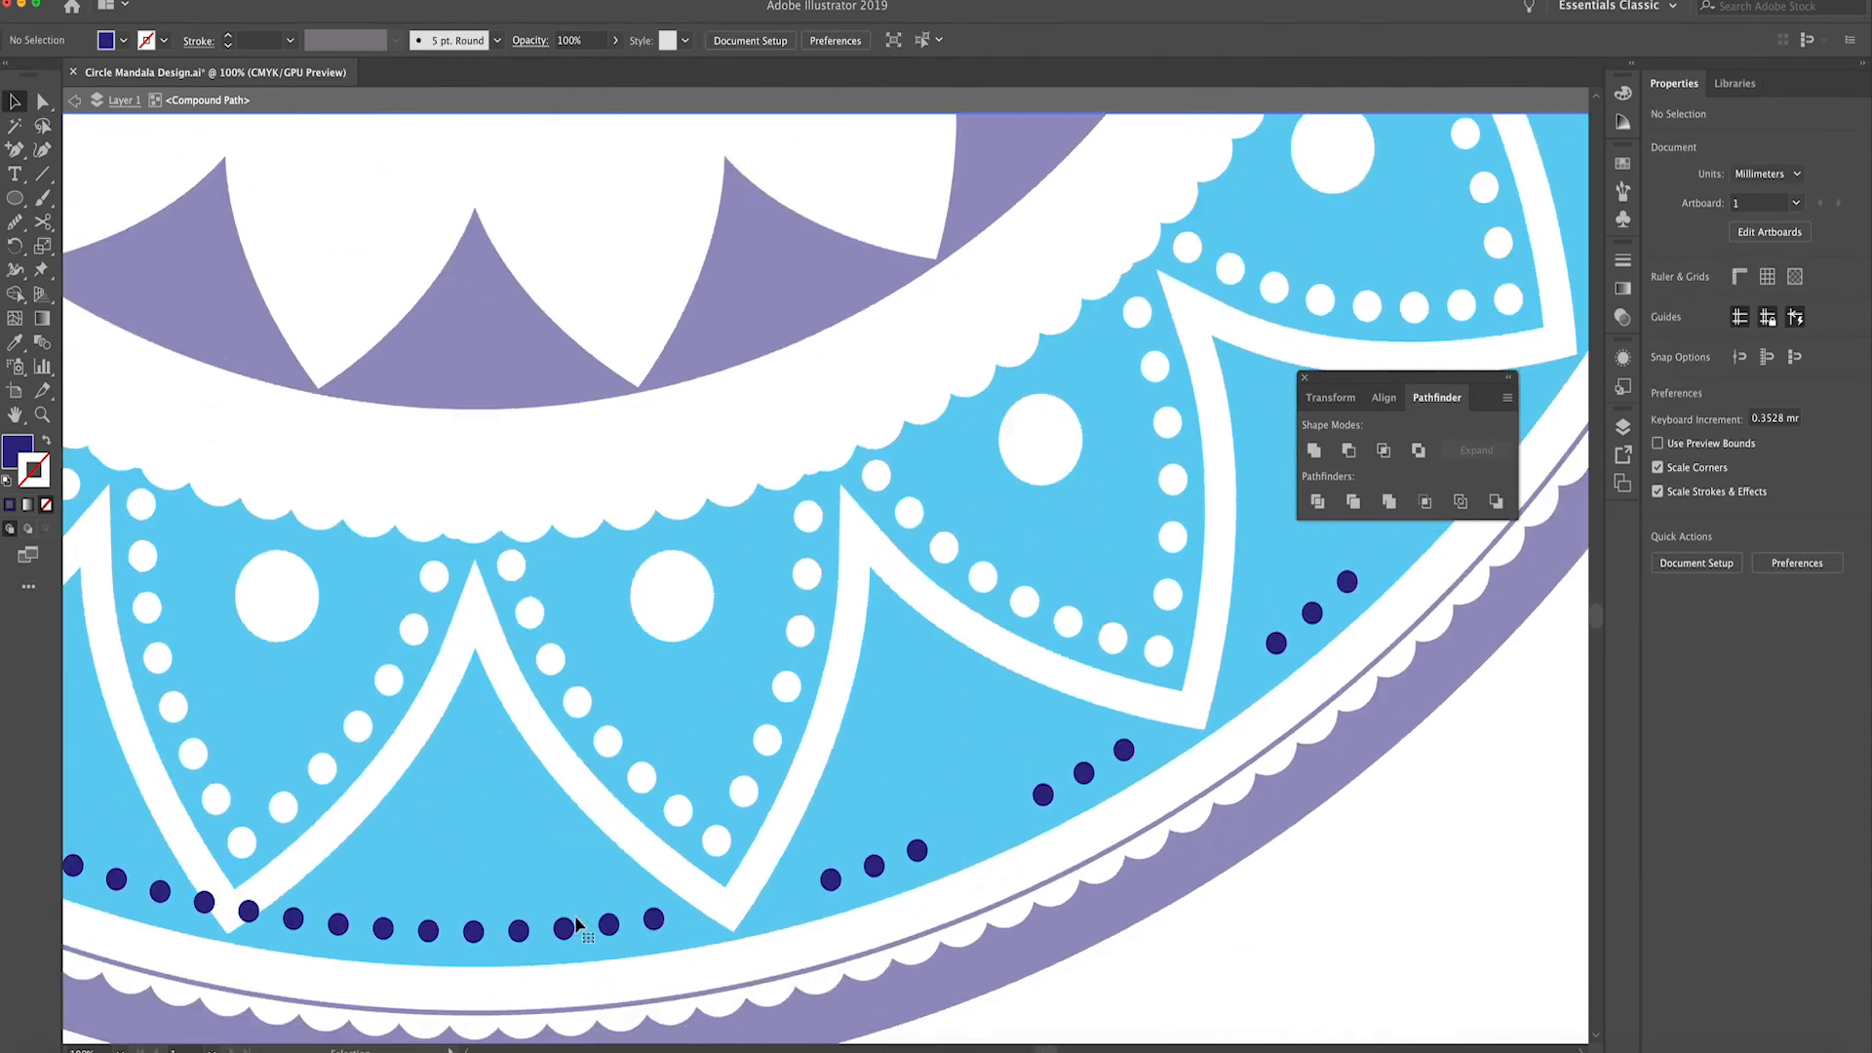
Thin the dots along the bottom of the mandala to groups of three beside each petal tip
click(583, 930)
key(Delete)
scroll(583, 930, left, 4)
click(626, 858)
key(Delete)
click(582, 857)
key(Delete)
click(402, 845)
key(Delete)
Delete the dots on the lower-left petal tip and in the middle of the next gap clockwise
scroll(402, 845, left, 4)
click(443, 776)
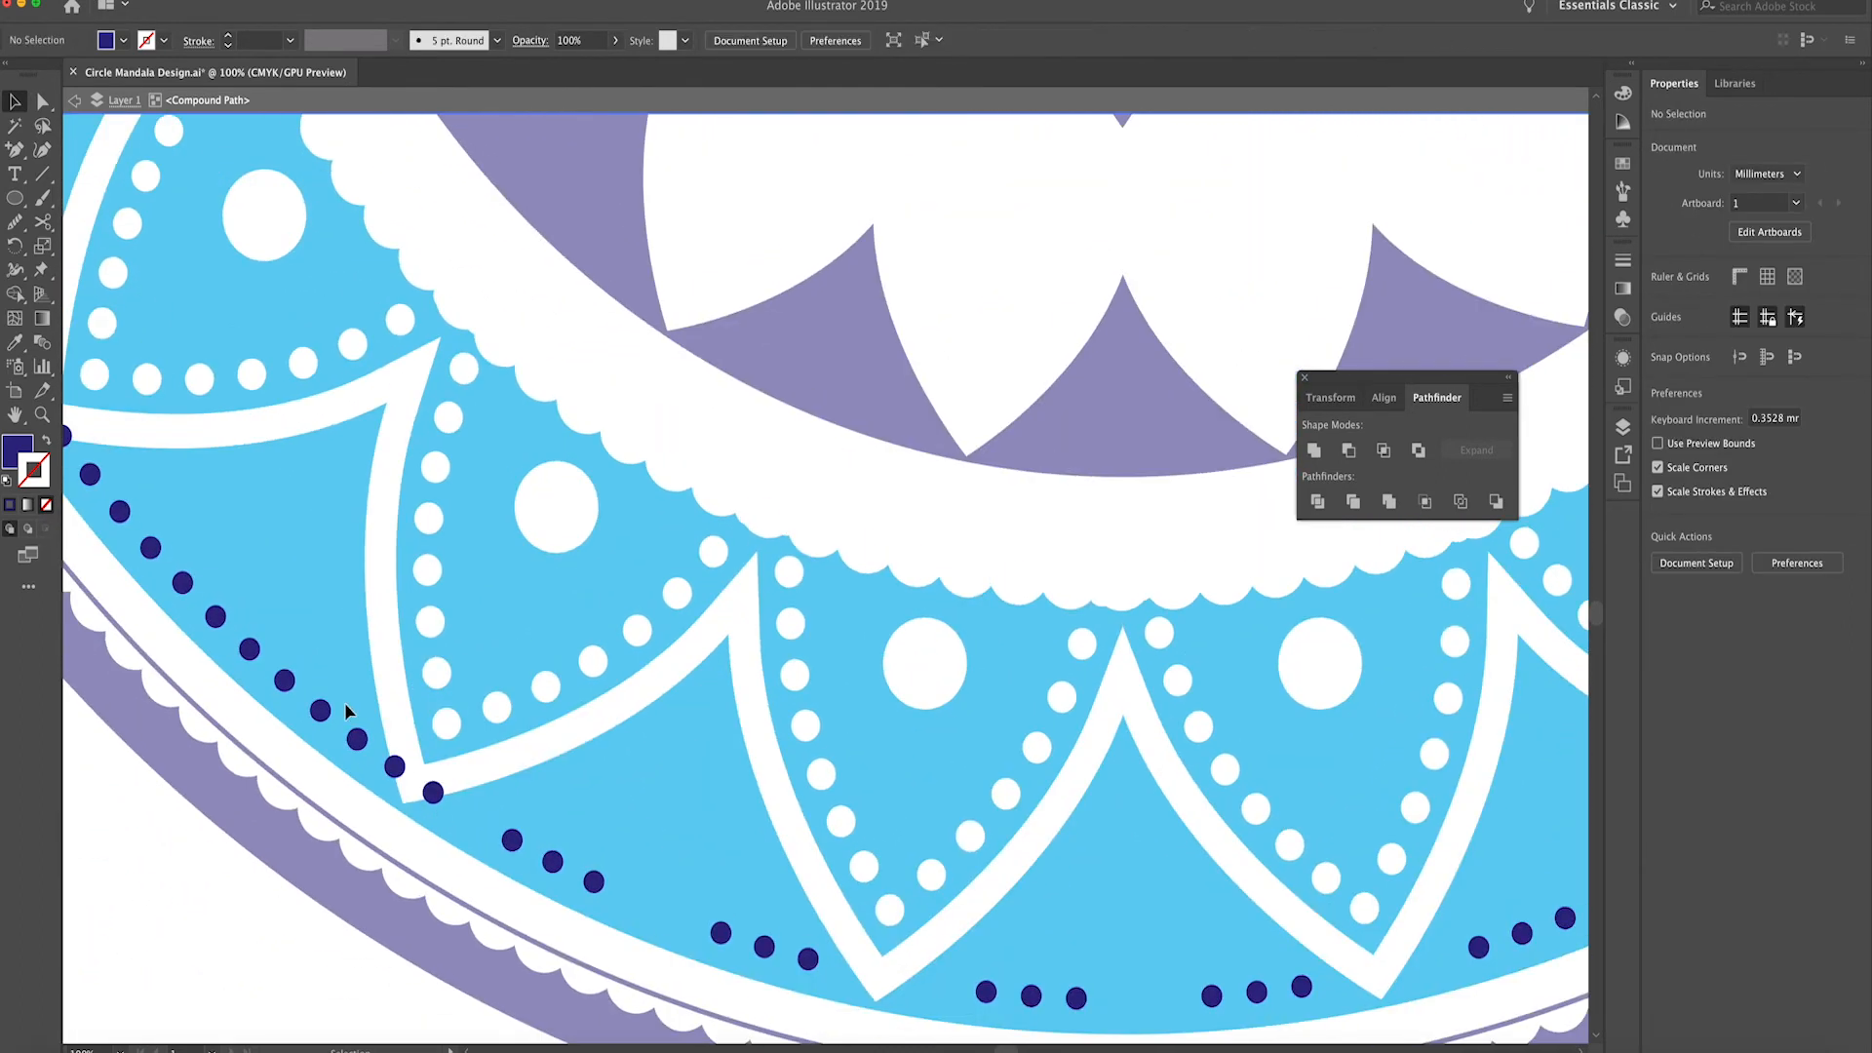
click(355, 741)
key(Delete)
click(215, 618)
key(Delete)
click(181, 585)
key(Delete)
Remove the surplus dots from the gaps below the mandala's leftmost petal, keeping groups of three
scroll(179, 587, left, 4)
click(297, 579)
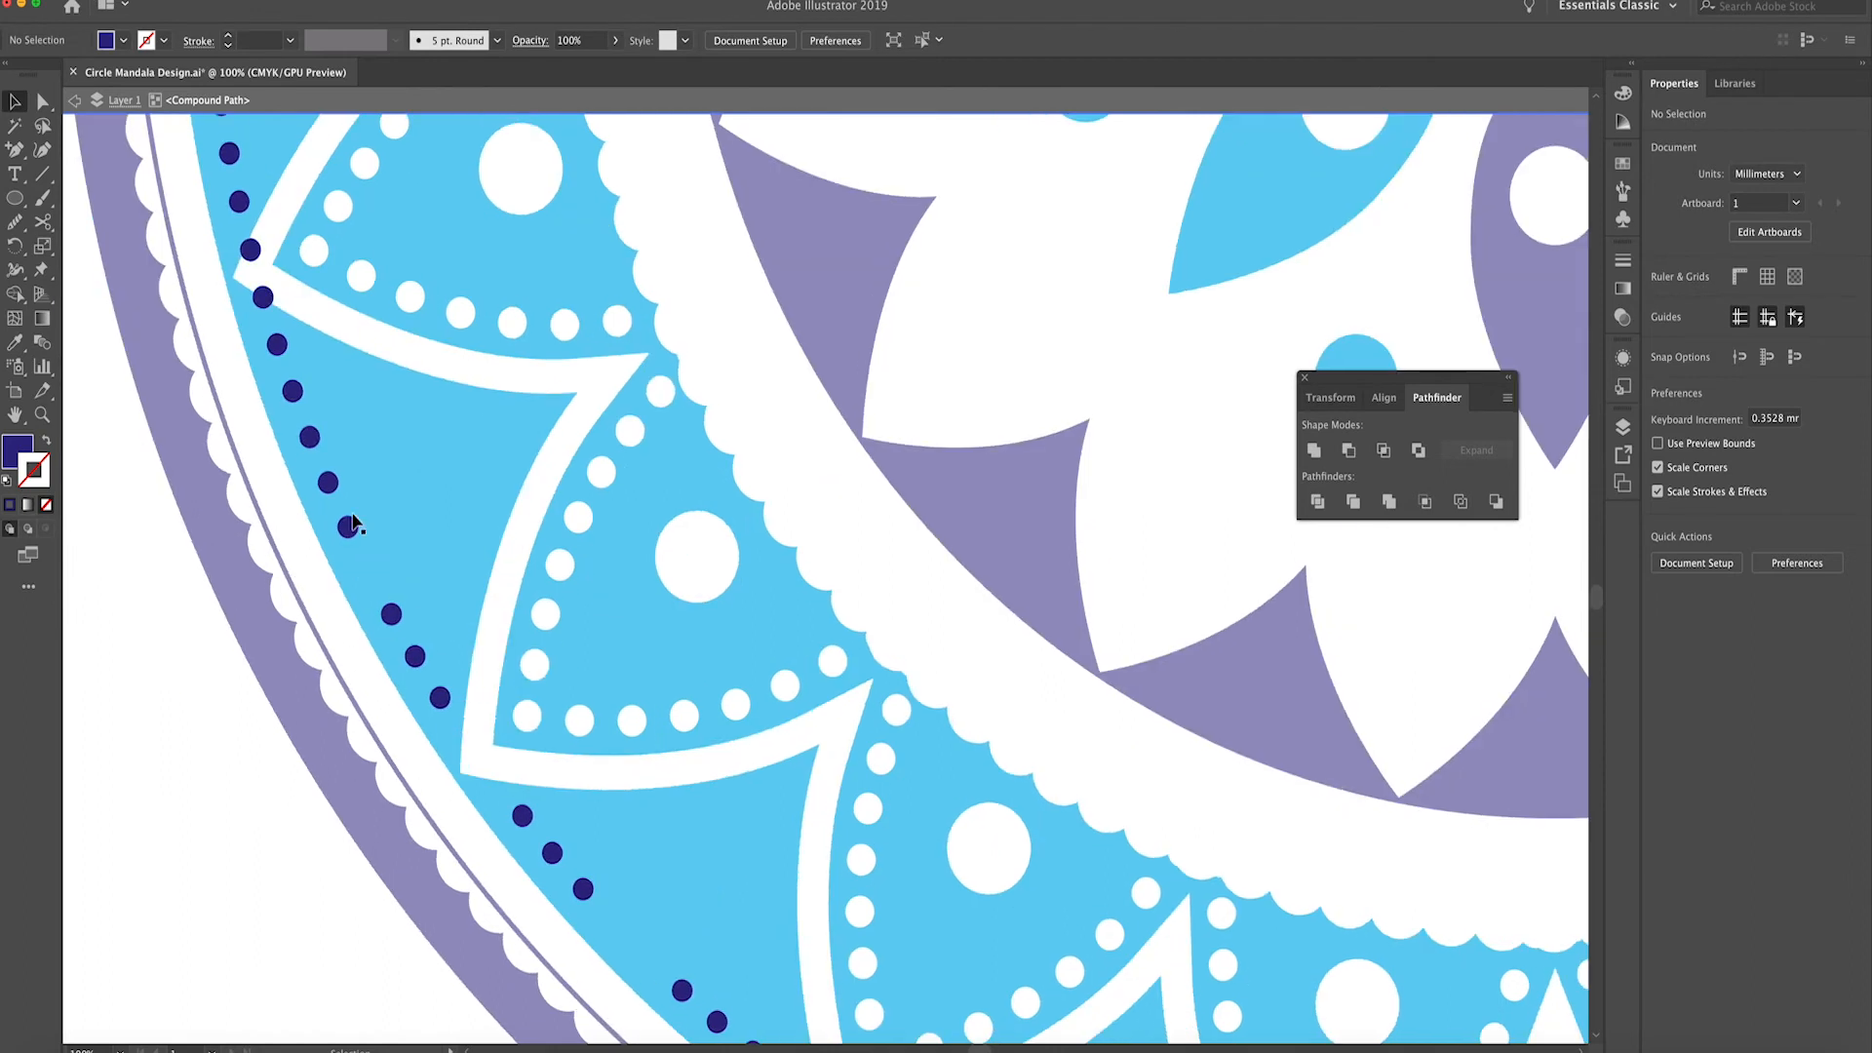
click(377, 537)
key(Delete)
scroll(380, 546, up, 4)
click(400, 420)
key(Delete)
scroll(400, 422, up, 6)
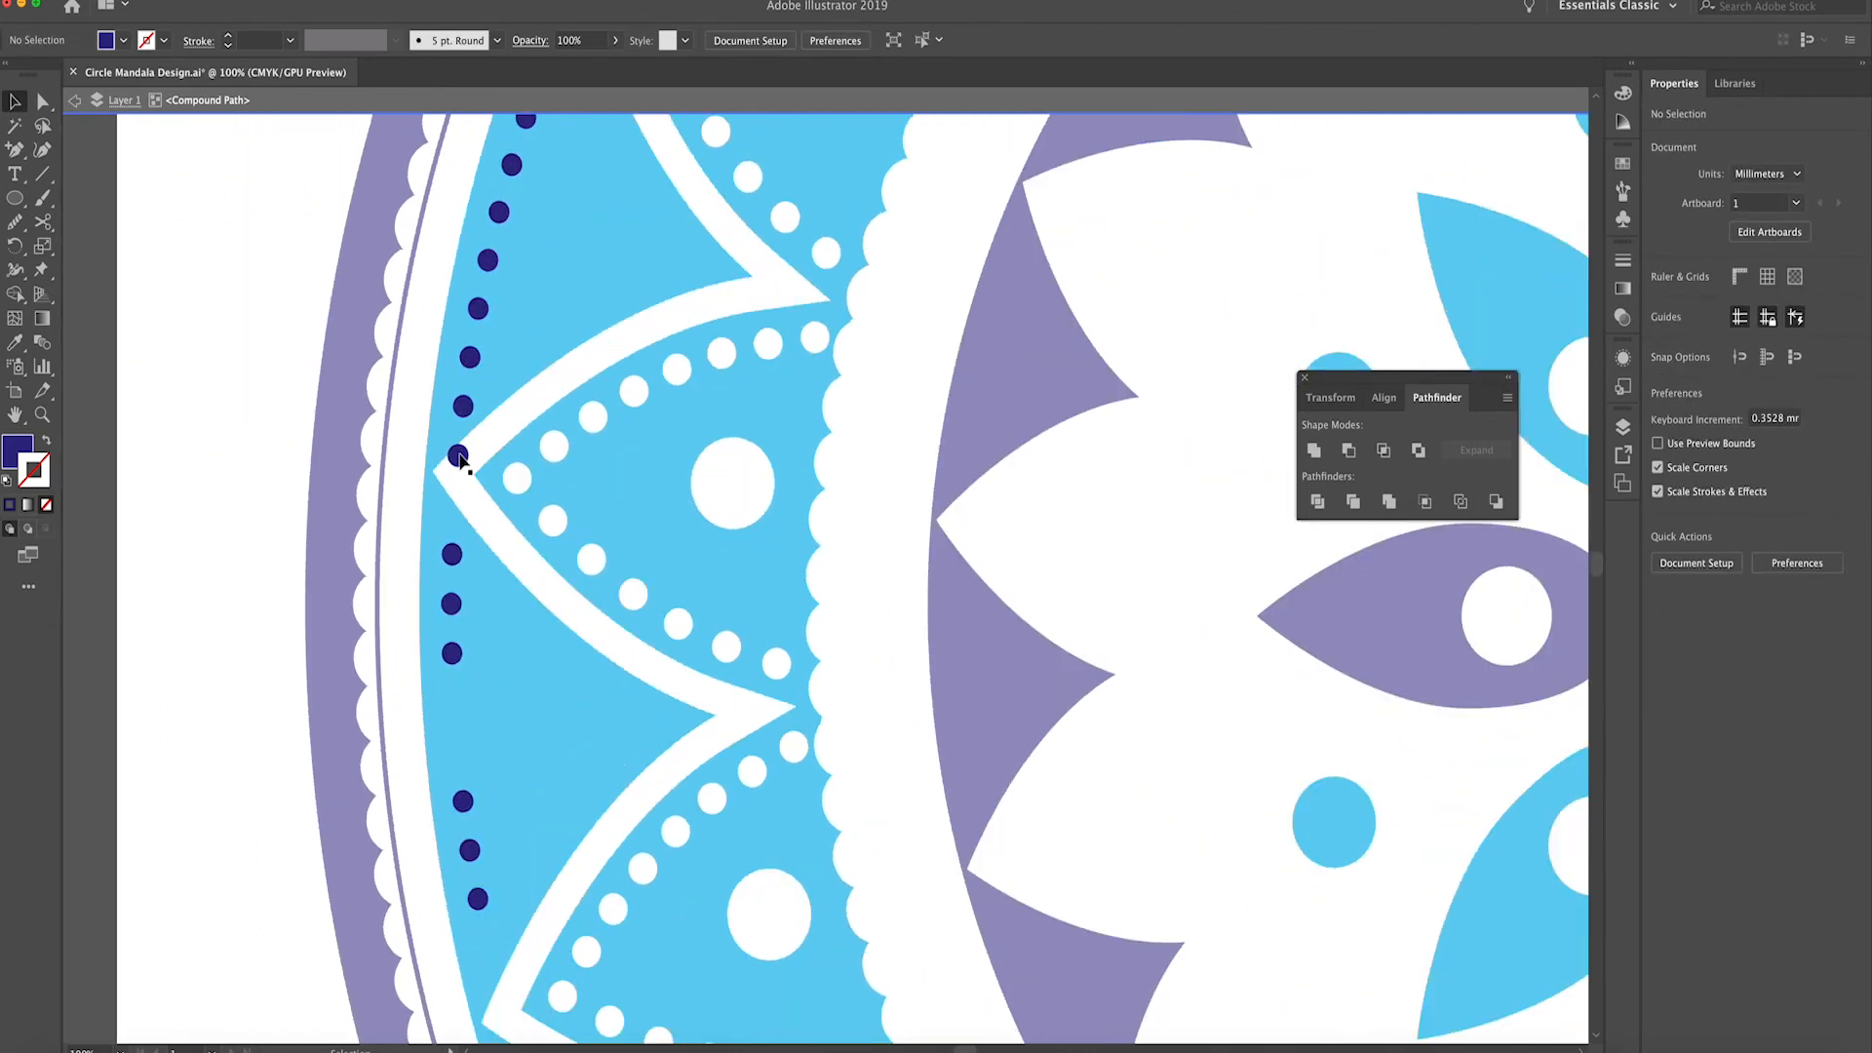
Delete the dots on the leftmost petal's tip and the surplus dots in the gaps above it
click(462, 458)
key(Delete)
click(488, 319)
key(Delete)
click(501, 274)
key(Delete)
scroll(503, 280, up, 5)
click(566, 308)
key(Delete)
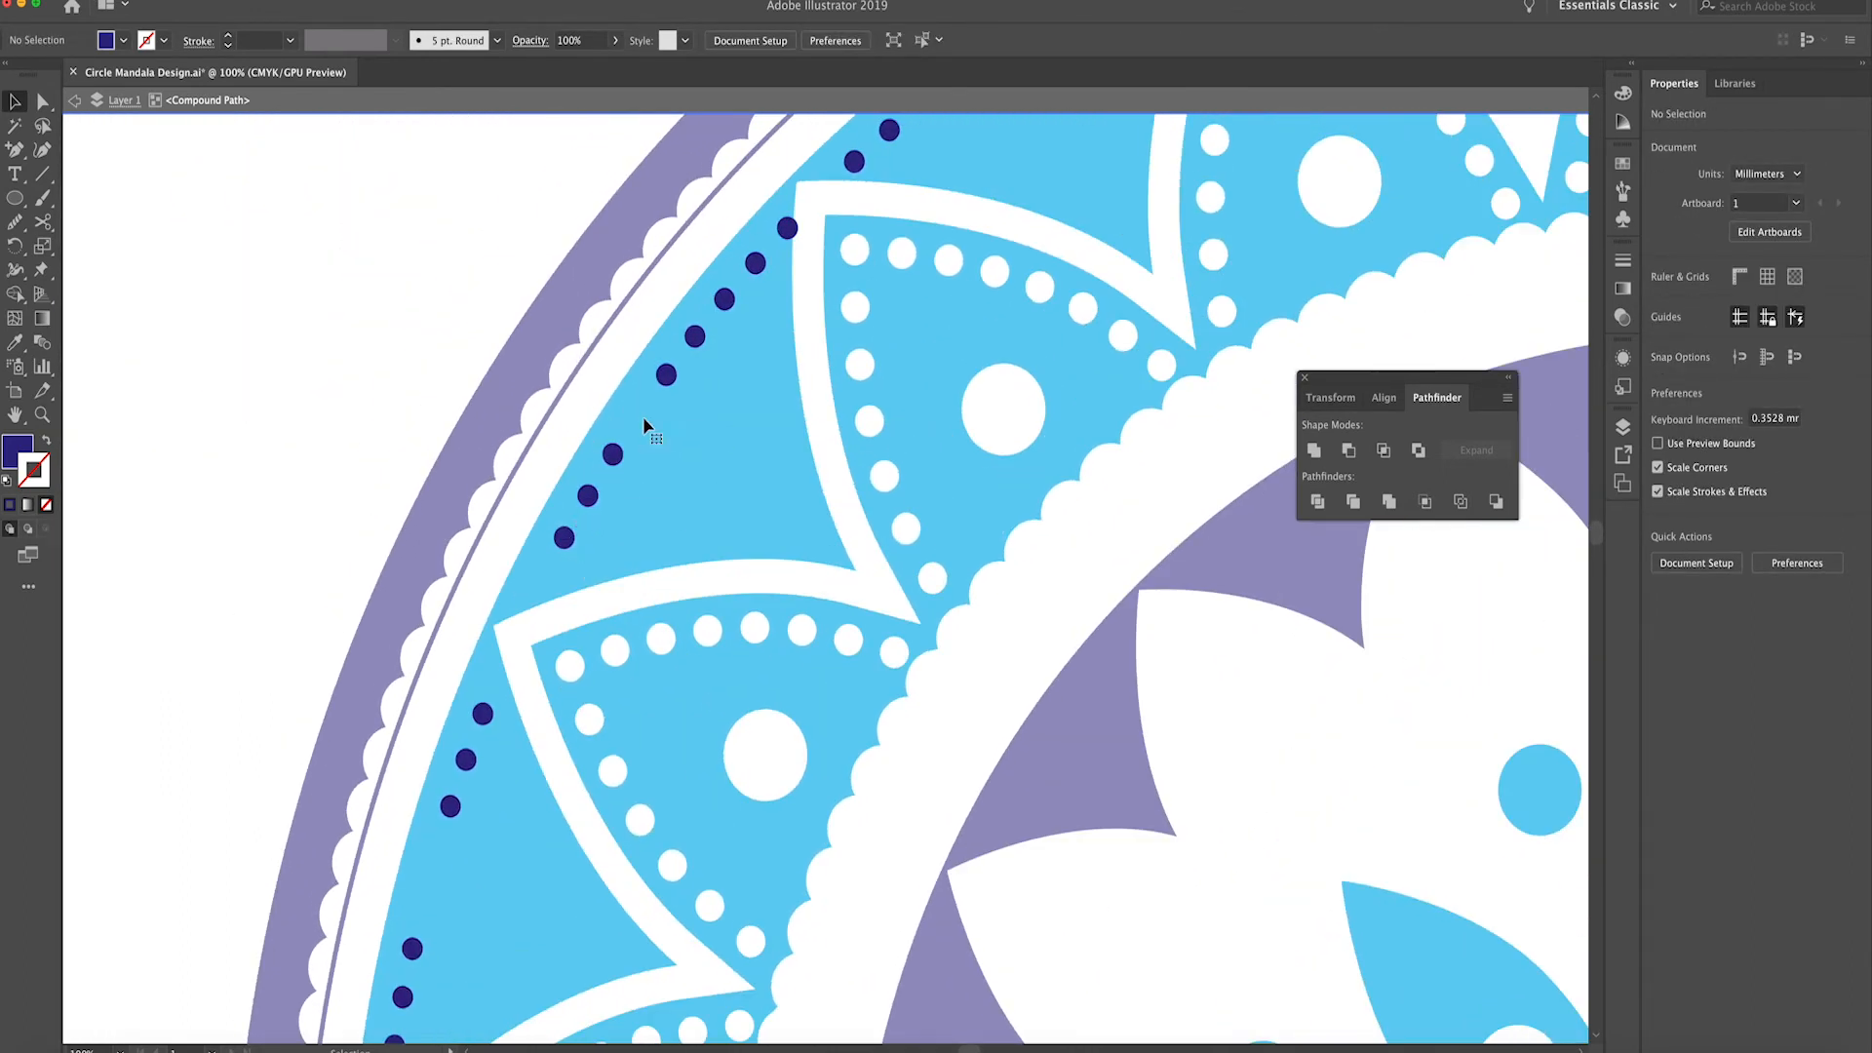
Delete the remaining petal-tip and mid-gap dots on the mandala's upper left to complete the groups of three
click(641, 424)
click(645, 545)
key(Delete)
click(993, 309)
key(Delete)
scroll(753, 434, down, 3)
Fill all the remaining ring dots with white and exit isolation mode
key(super+a)
double_click(16, 450)
click(1357, 524)
click(1792, 531)
click(1022, 321)
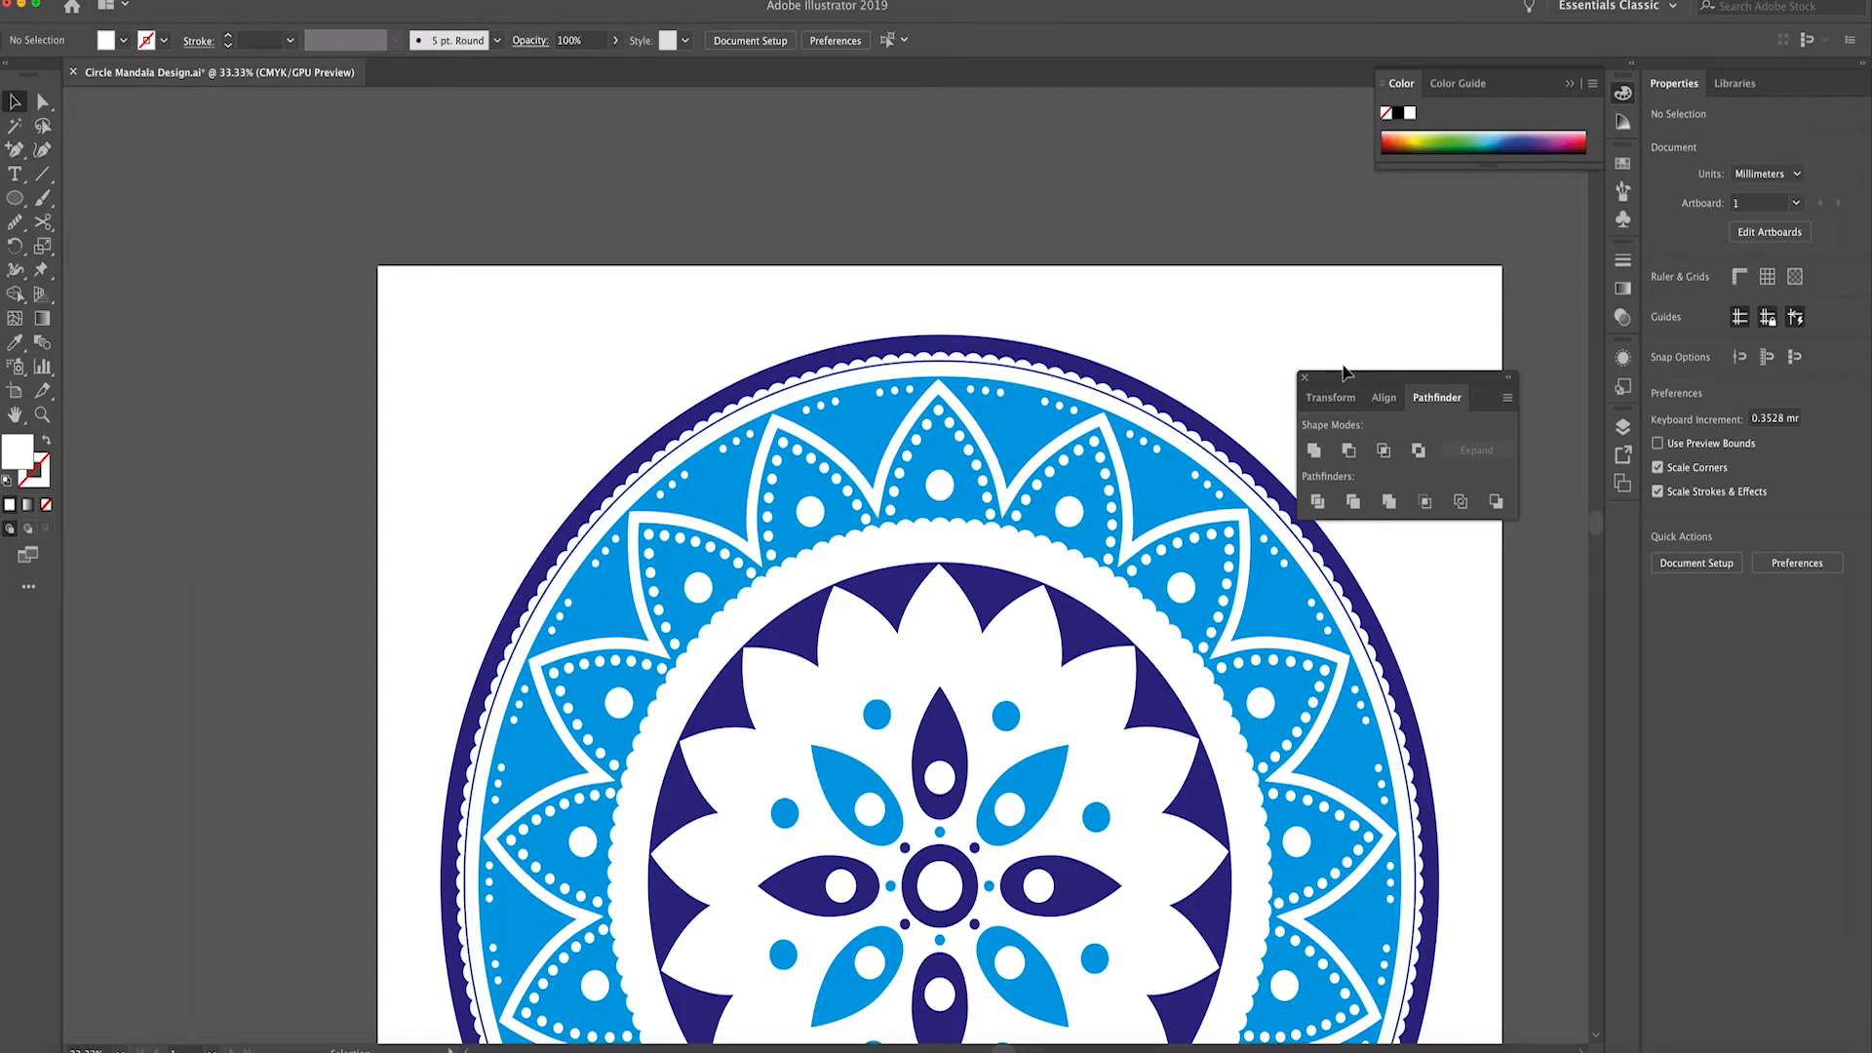
Move the Pathfinder panel off the mandala's outer ring and review the whole design
drag(1349, 377, 1447, 310)
key(super+minus)
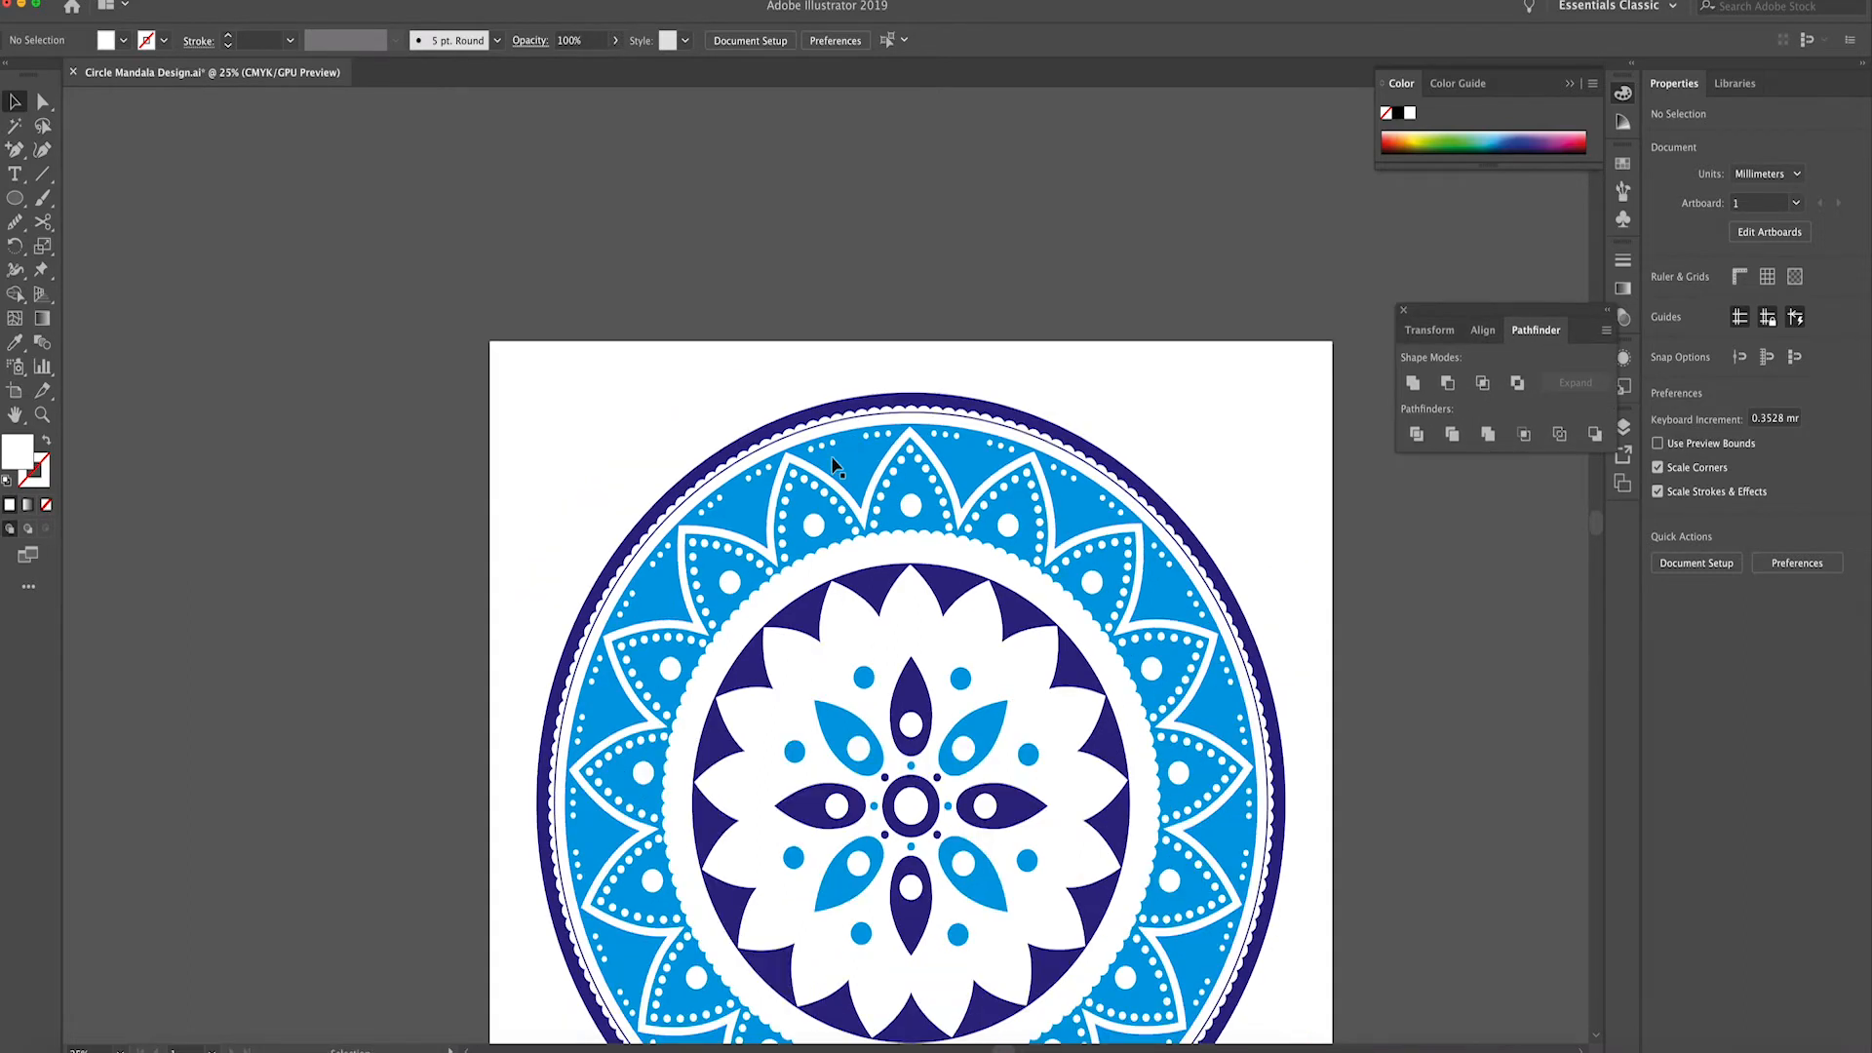
scroll(833, 465, down, 3)
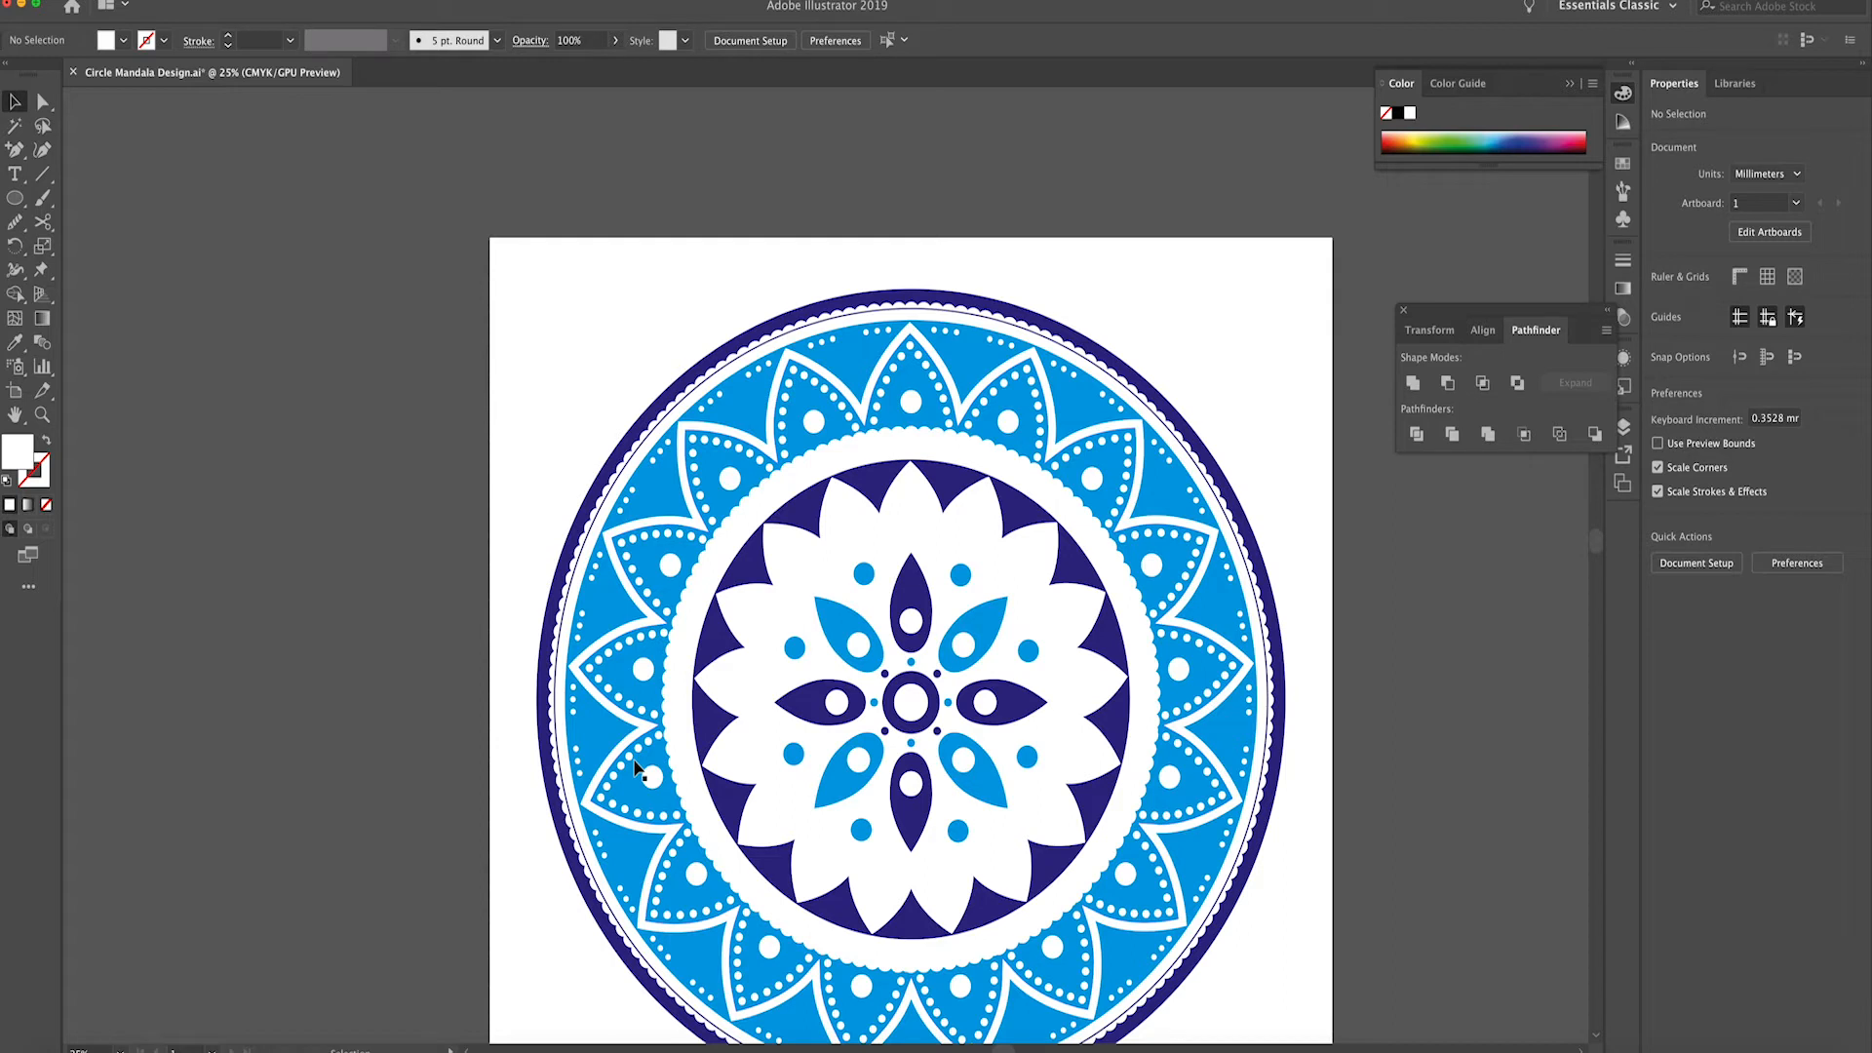
key(super+minus)
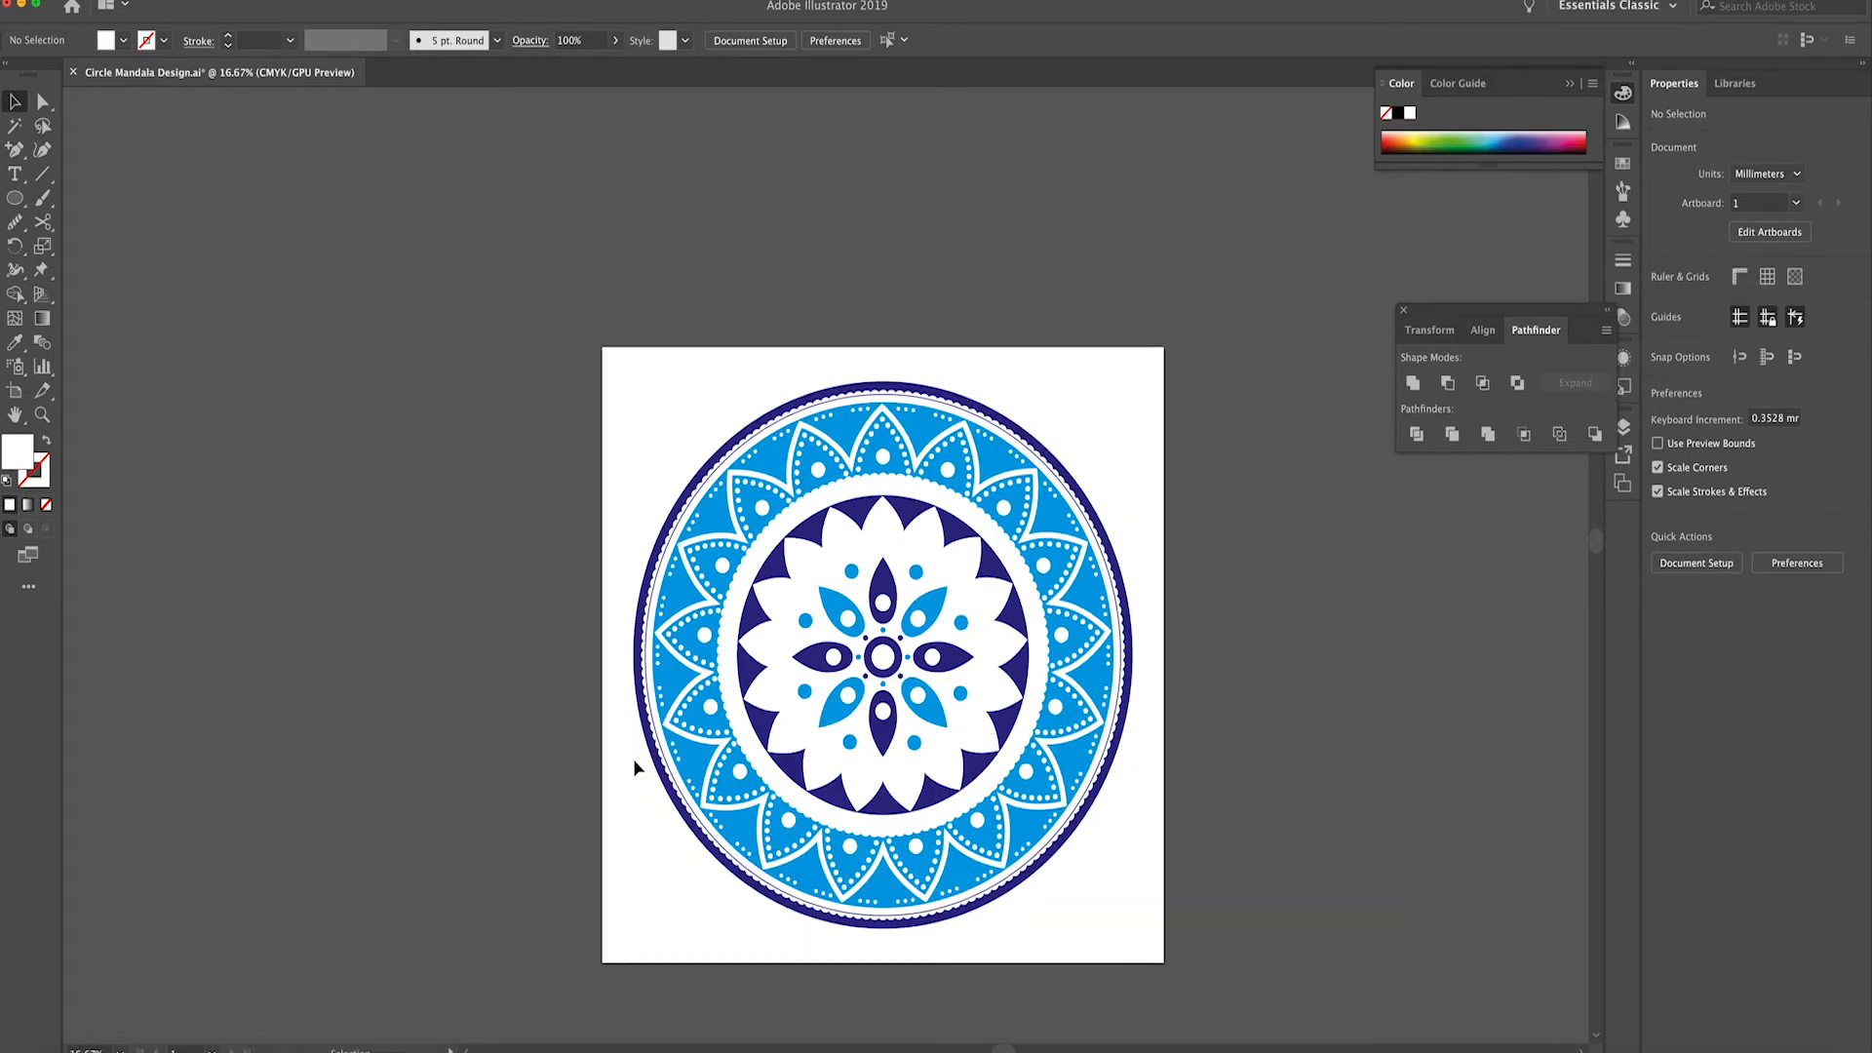
key(super+plus)
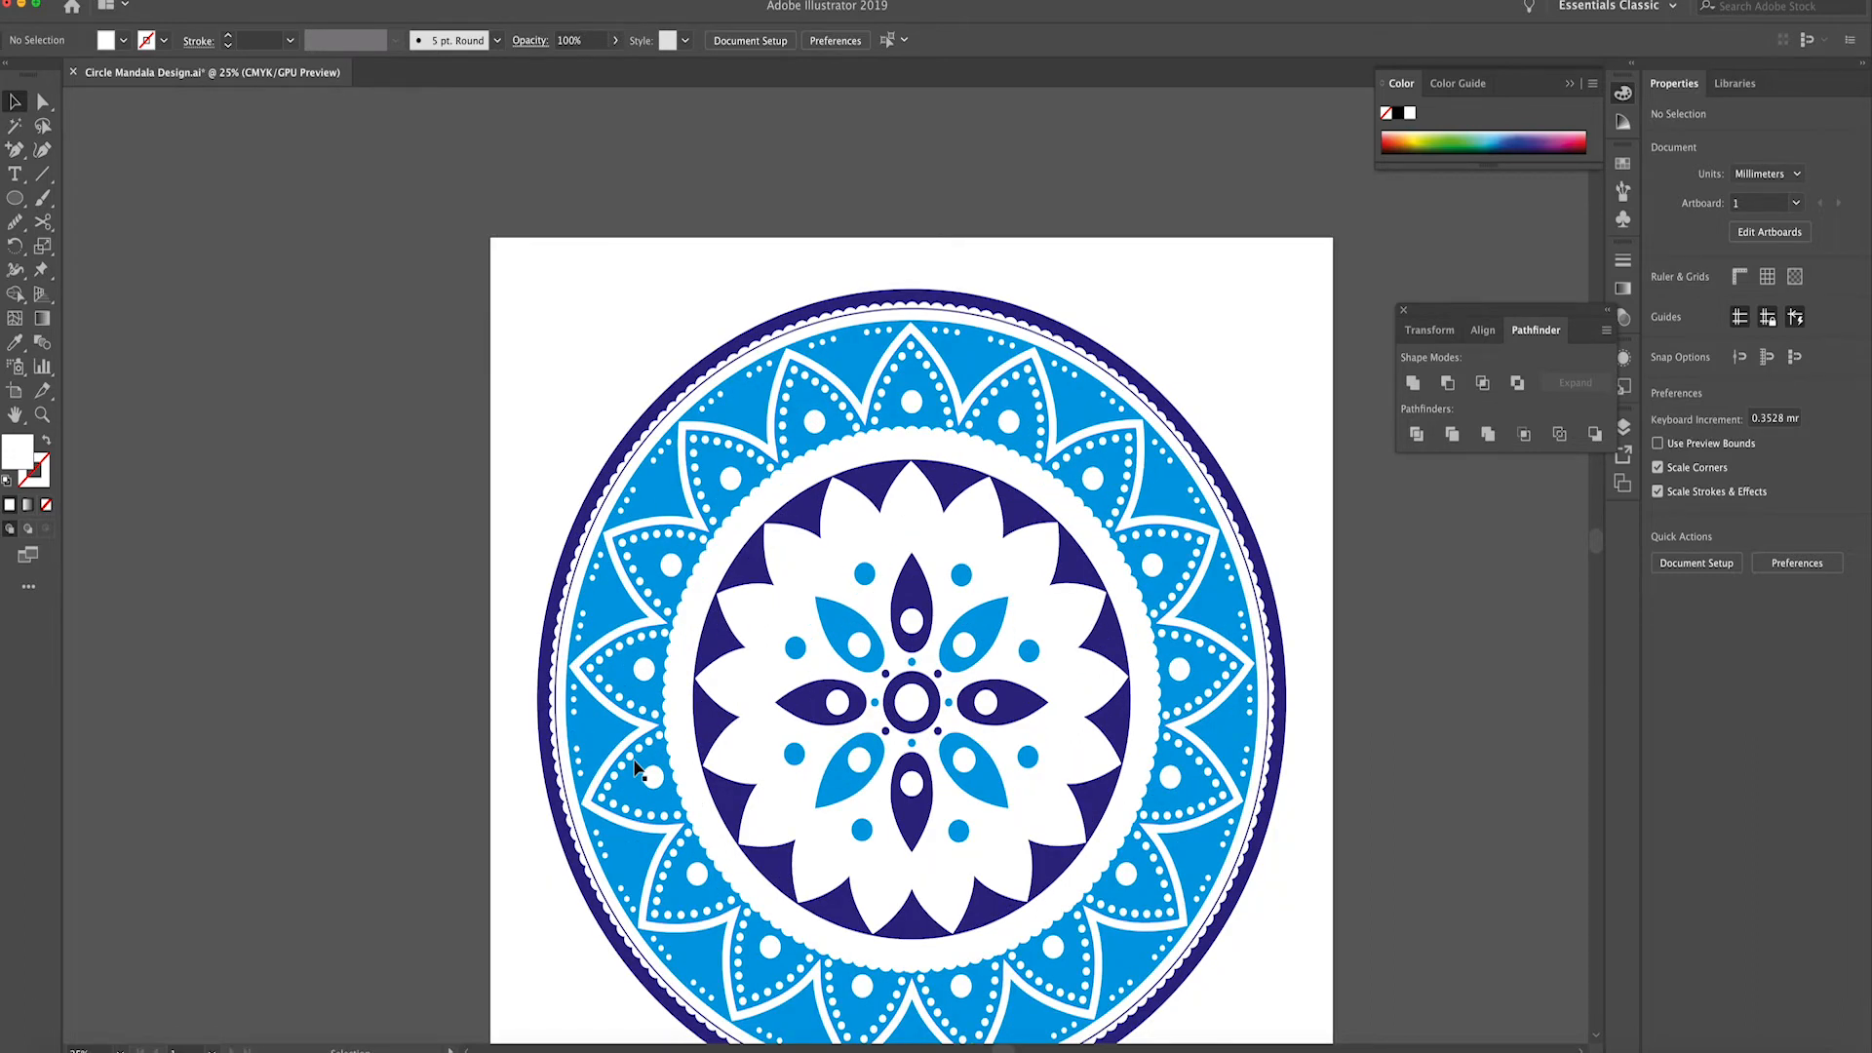
key(super+plus)
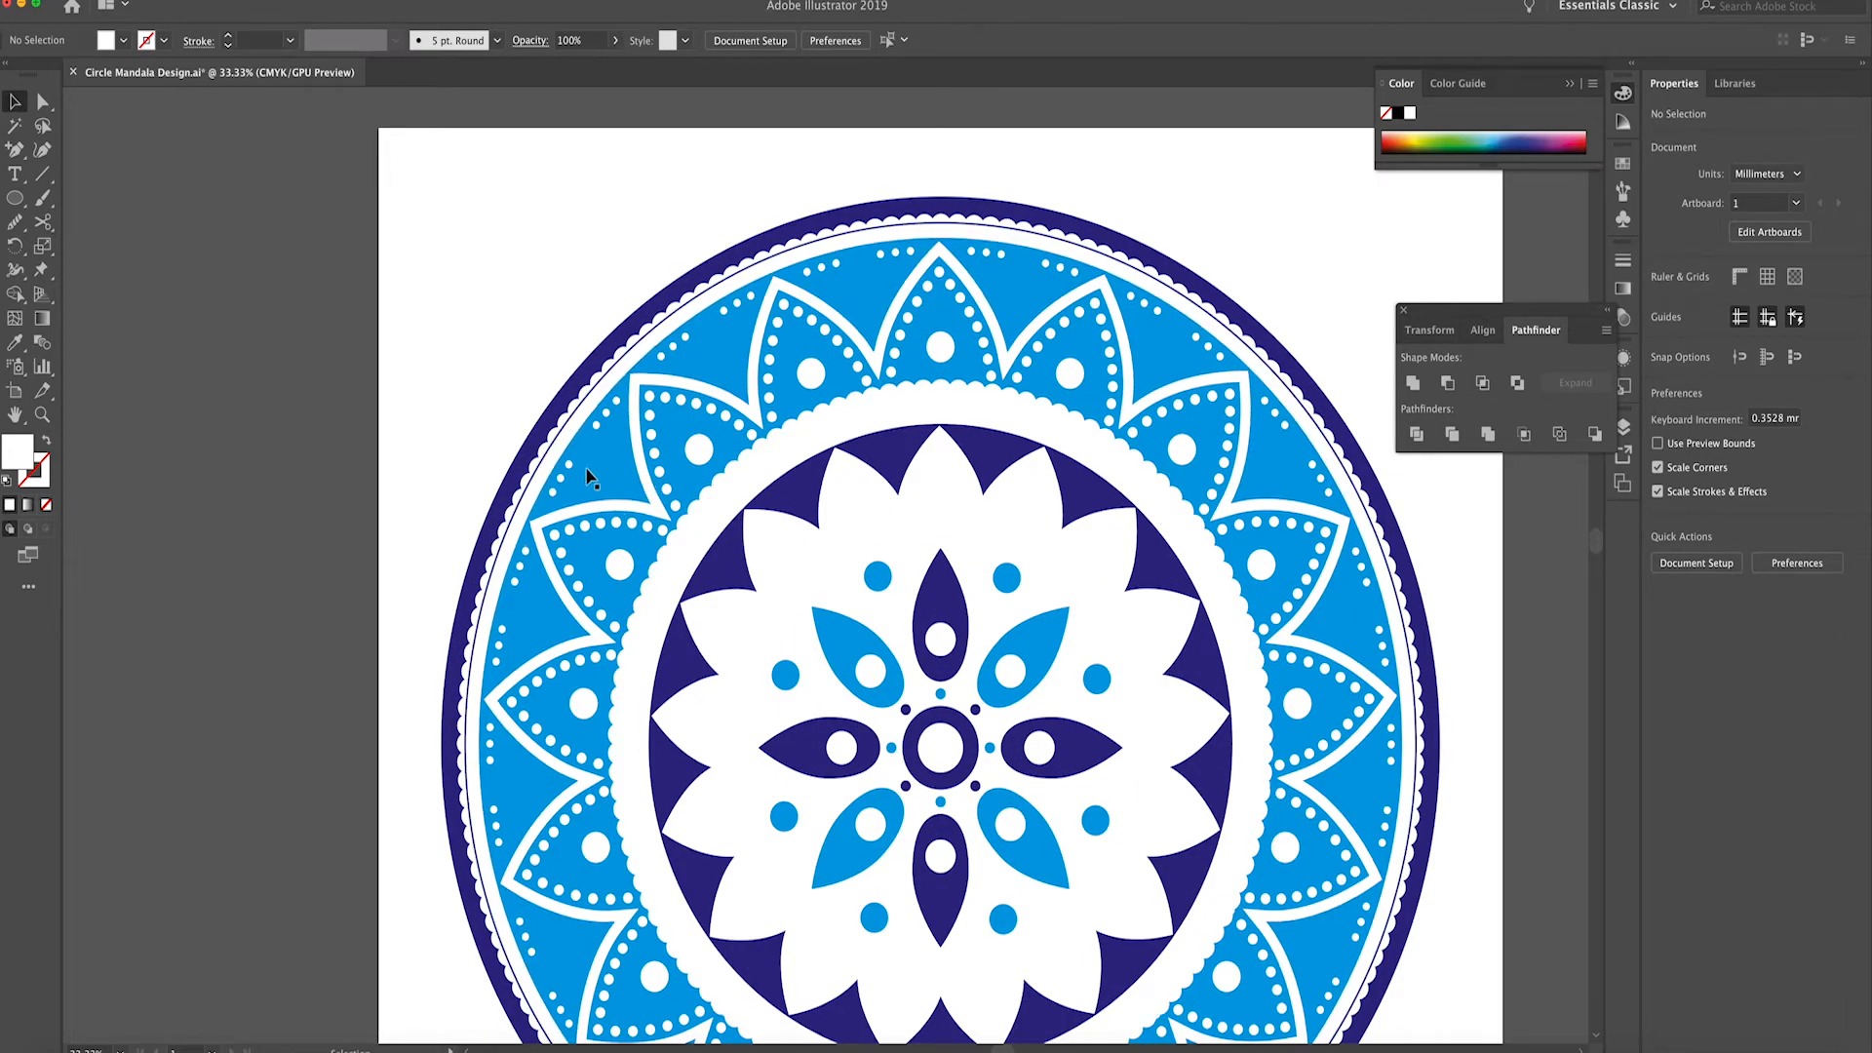
Draw a circle about 41 mm in diameter in the artboard's empty upper-left corner
drag(15, 199, 80, 256)
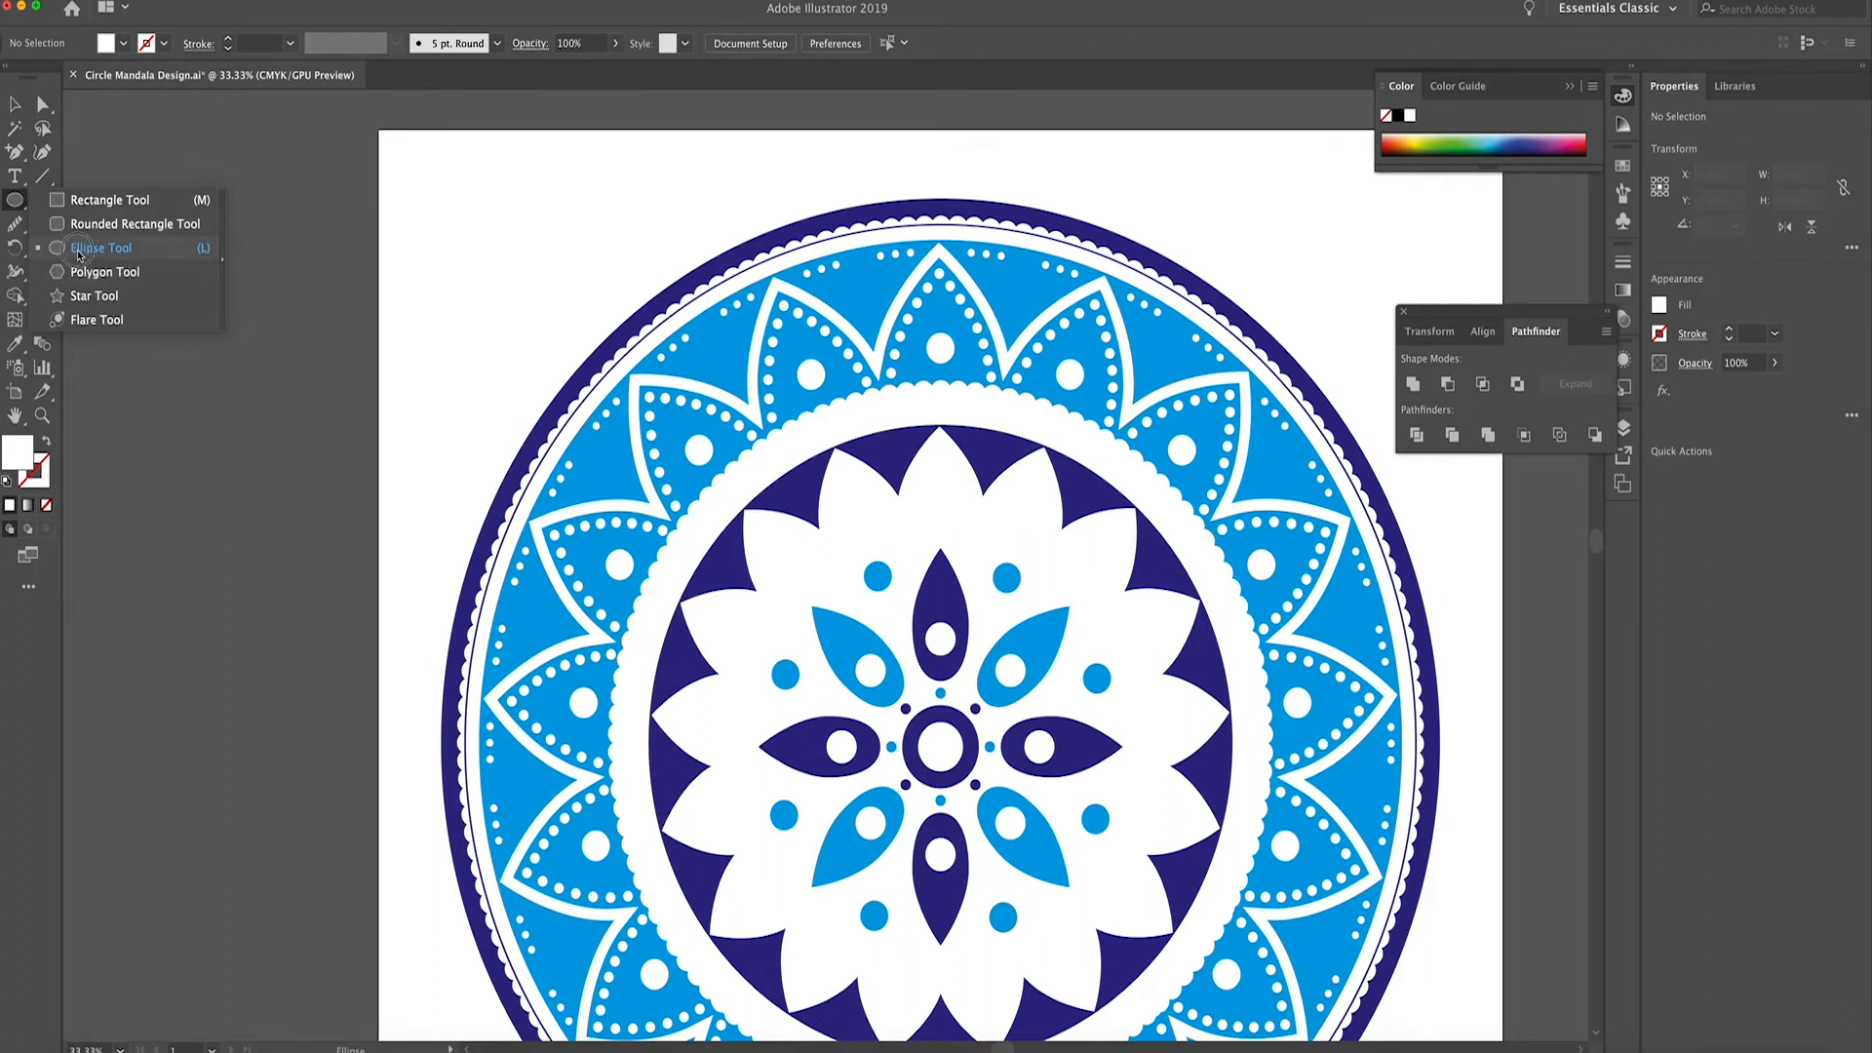
click(80, 256)
drag(467, 238, 473, 252)
drag(490, 269, 503, 283)
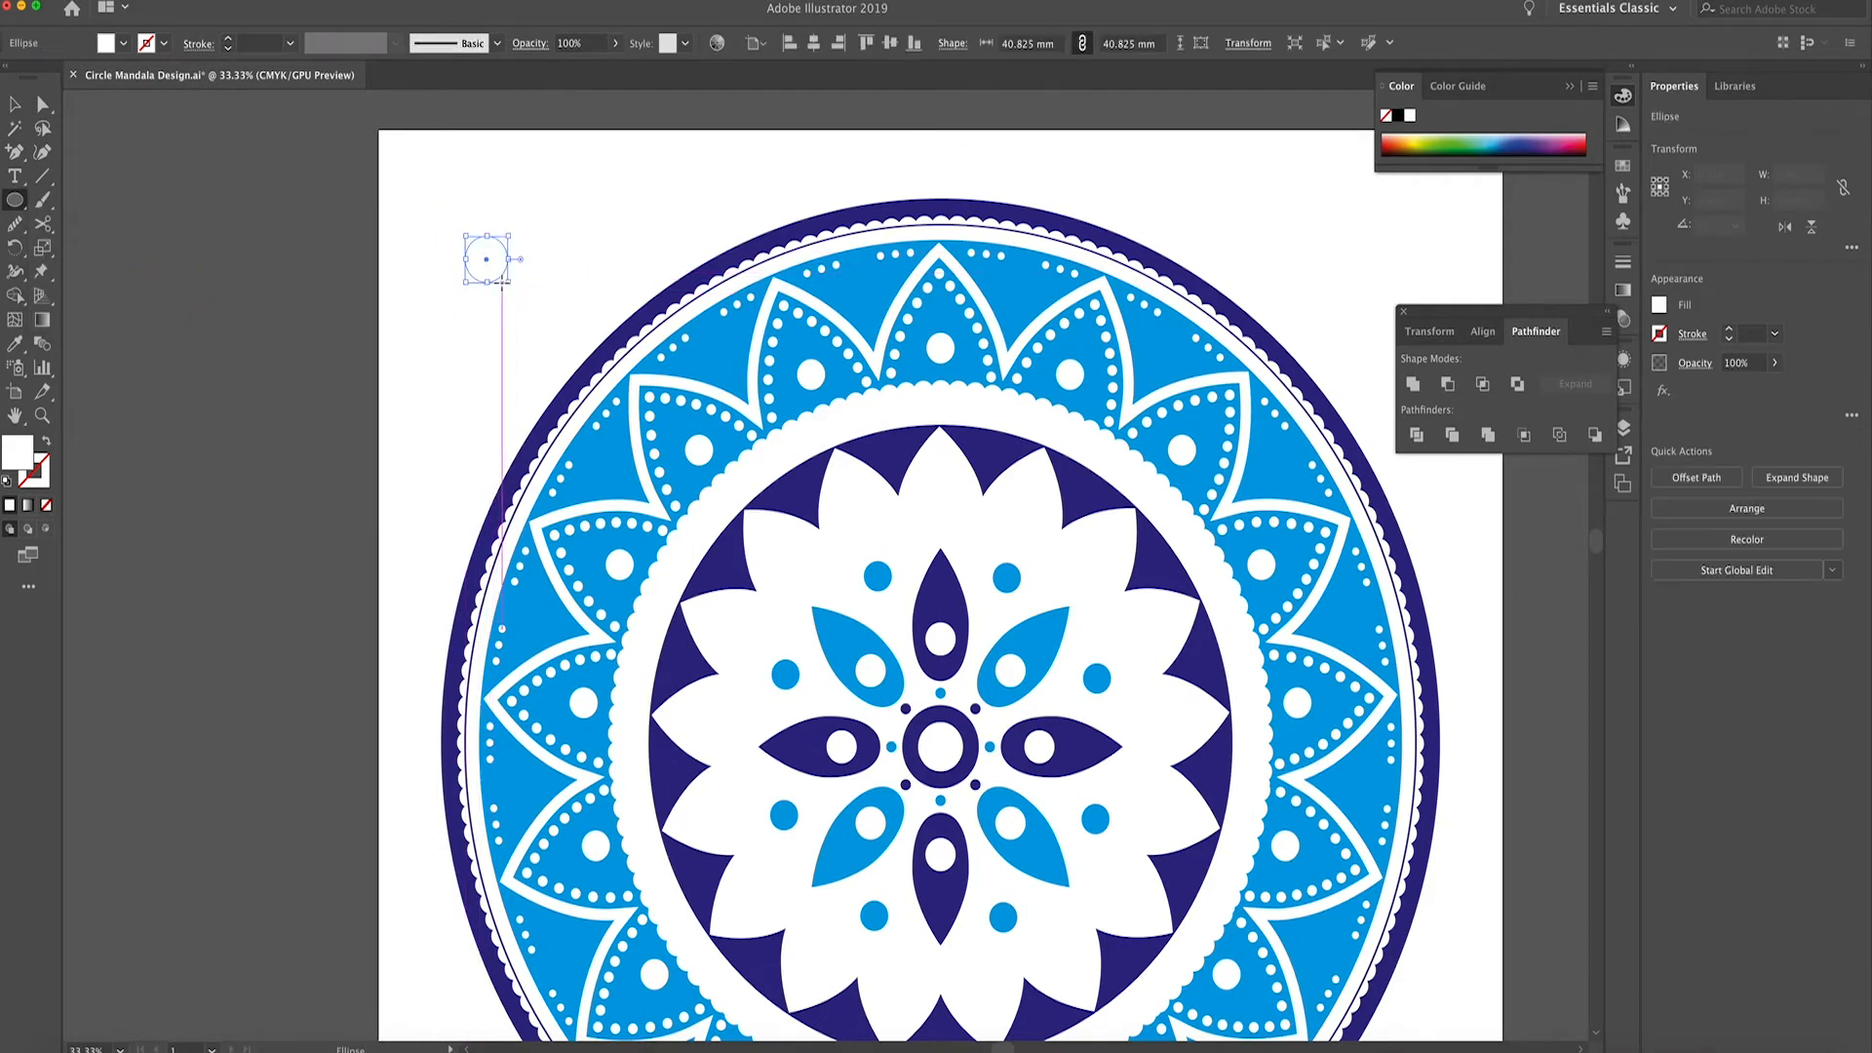
Fill the new circle with purple #5E5AB7 and deselect it
double_click(17, 451)
click(1474, 594)
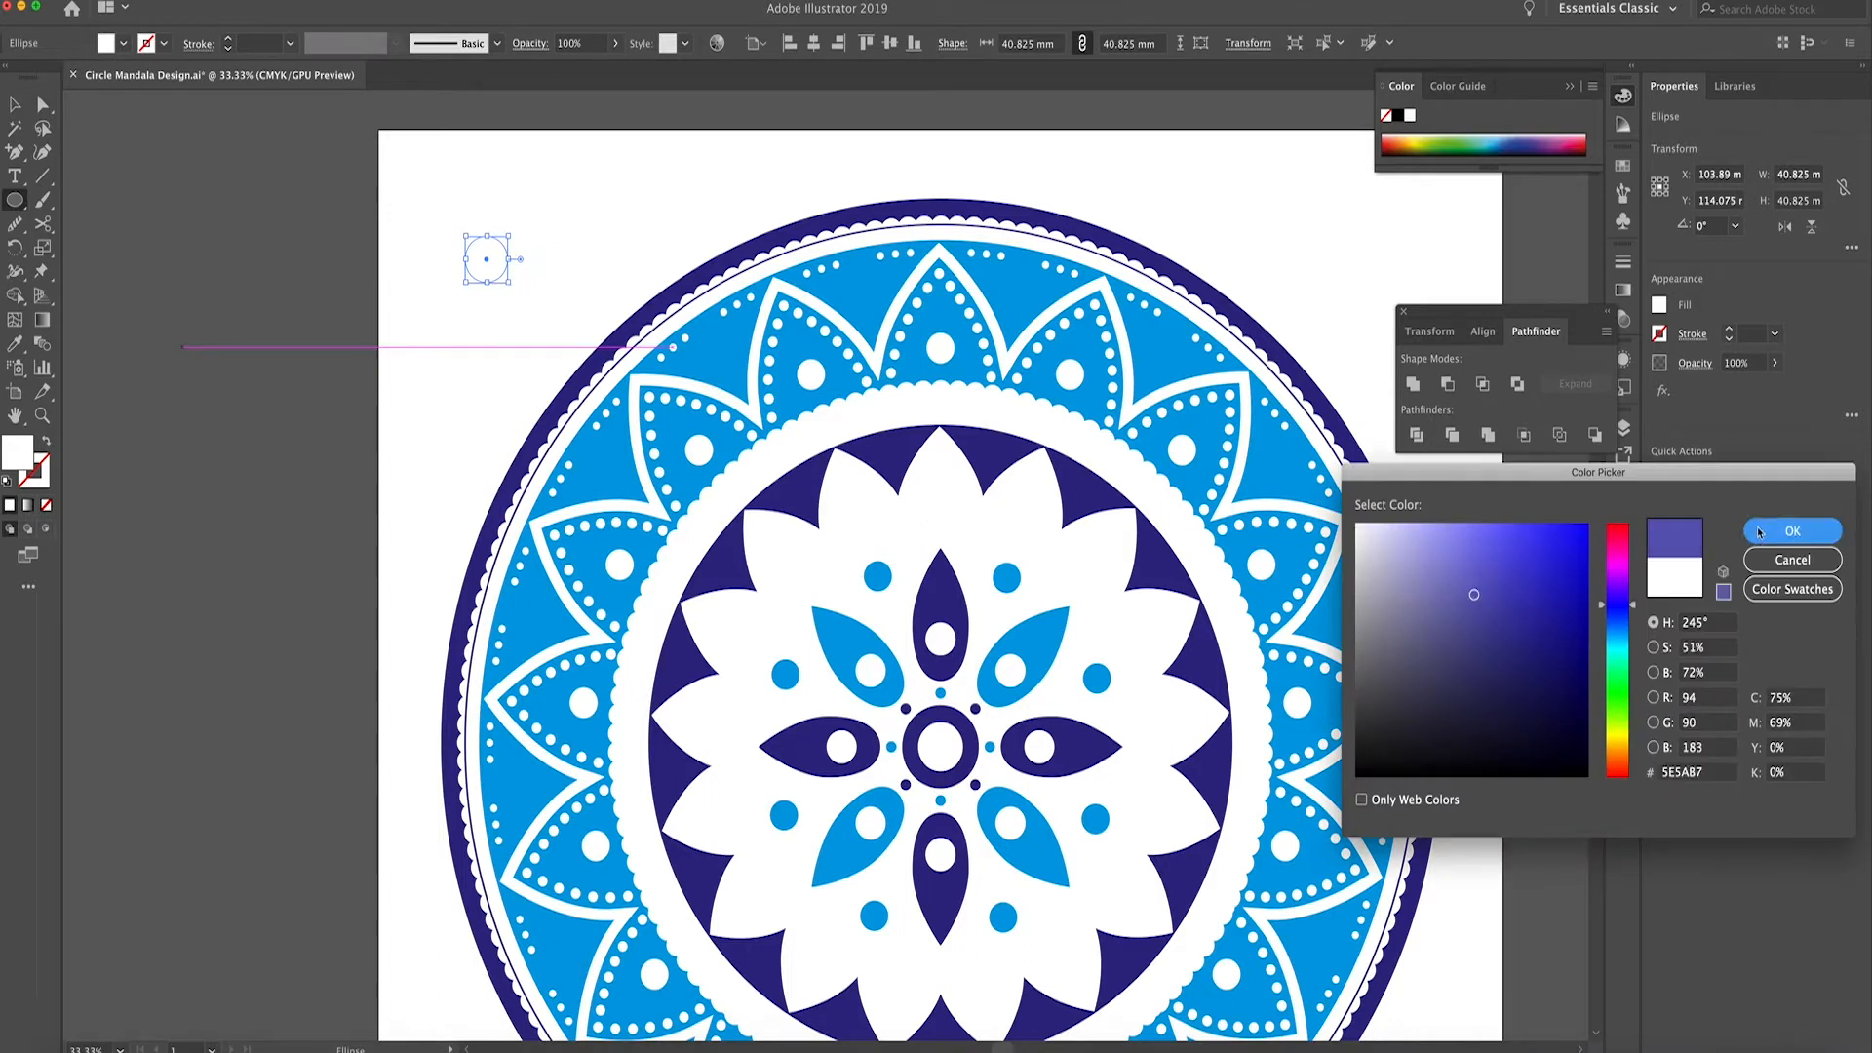
click(1792, 530)
click(502, 346)
click(1140, 563)
key(v)
click(489, 316)
Duplicate the purple circle straight down, directly below the original
scroll(491, 323, up, 3)
scroll(491, 323, left, 2)
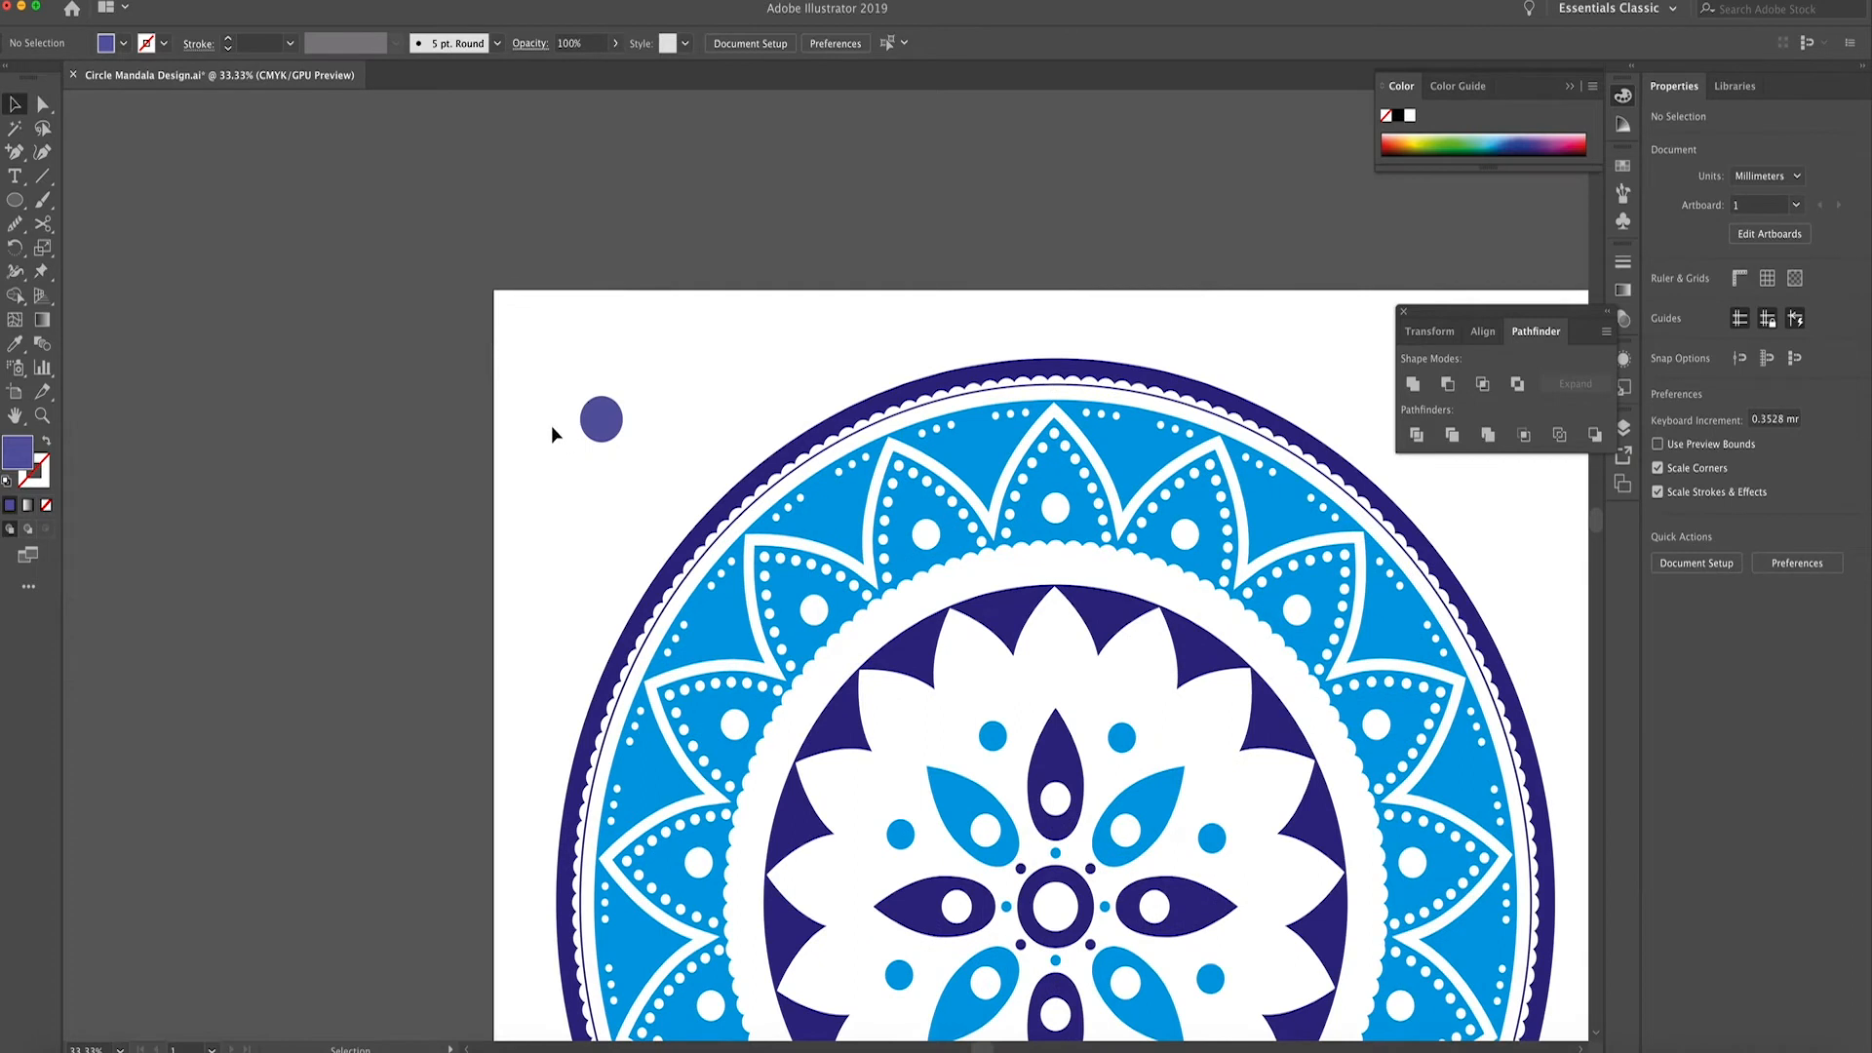
key(super+equal)
click(517, 364)
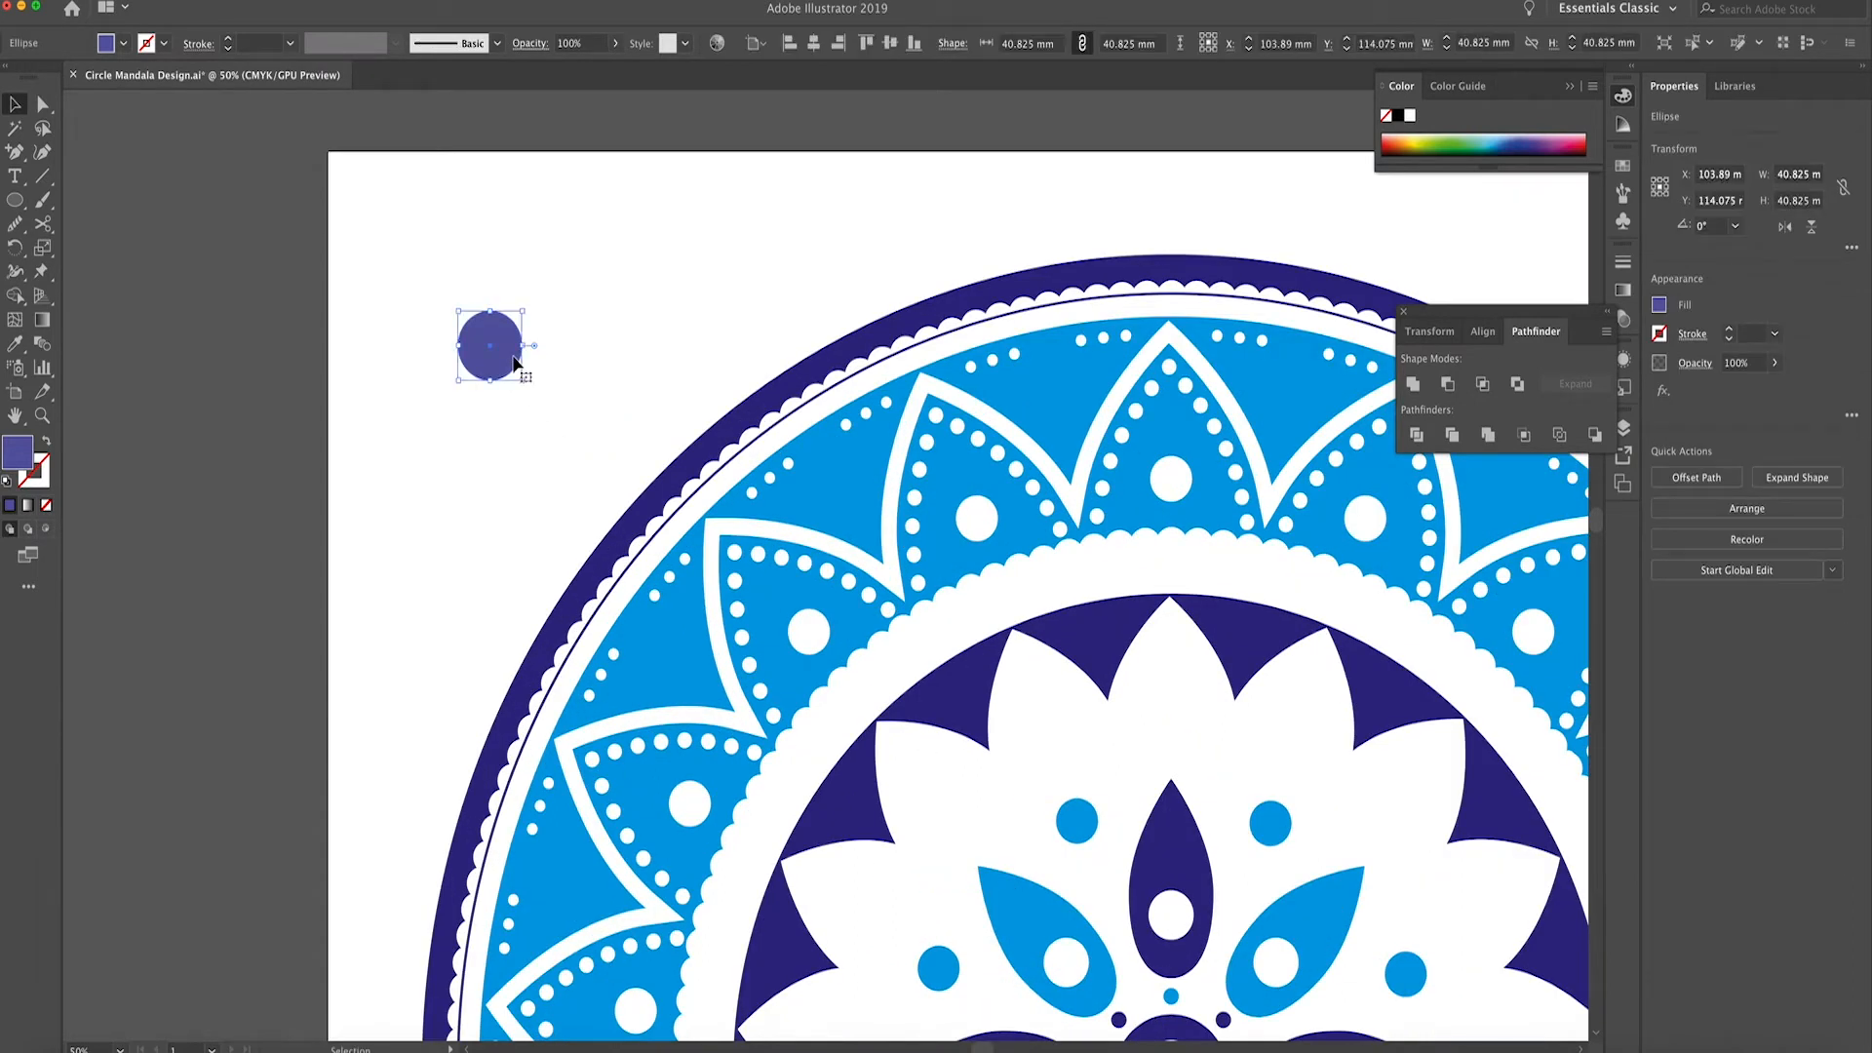
drag(515, 390, 516, 428)
key(super+equal)
key(super+equal)
scroll(517, 435, left, 5)
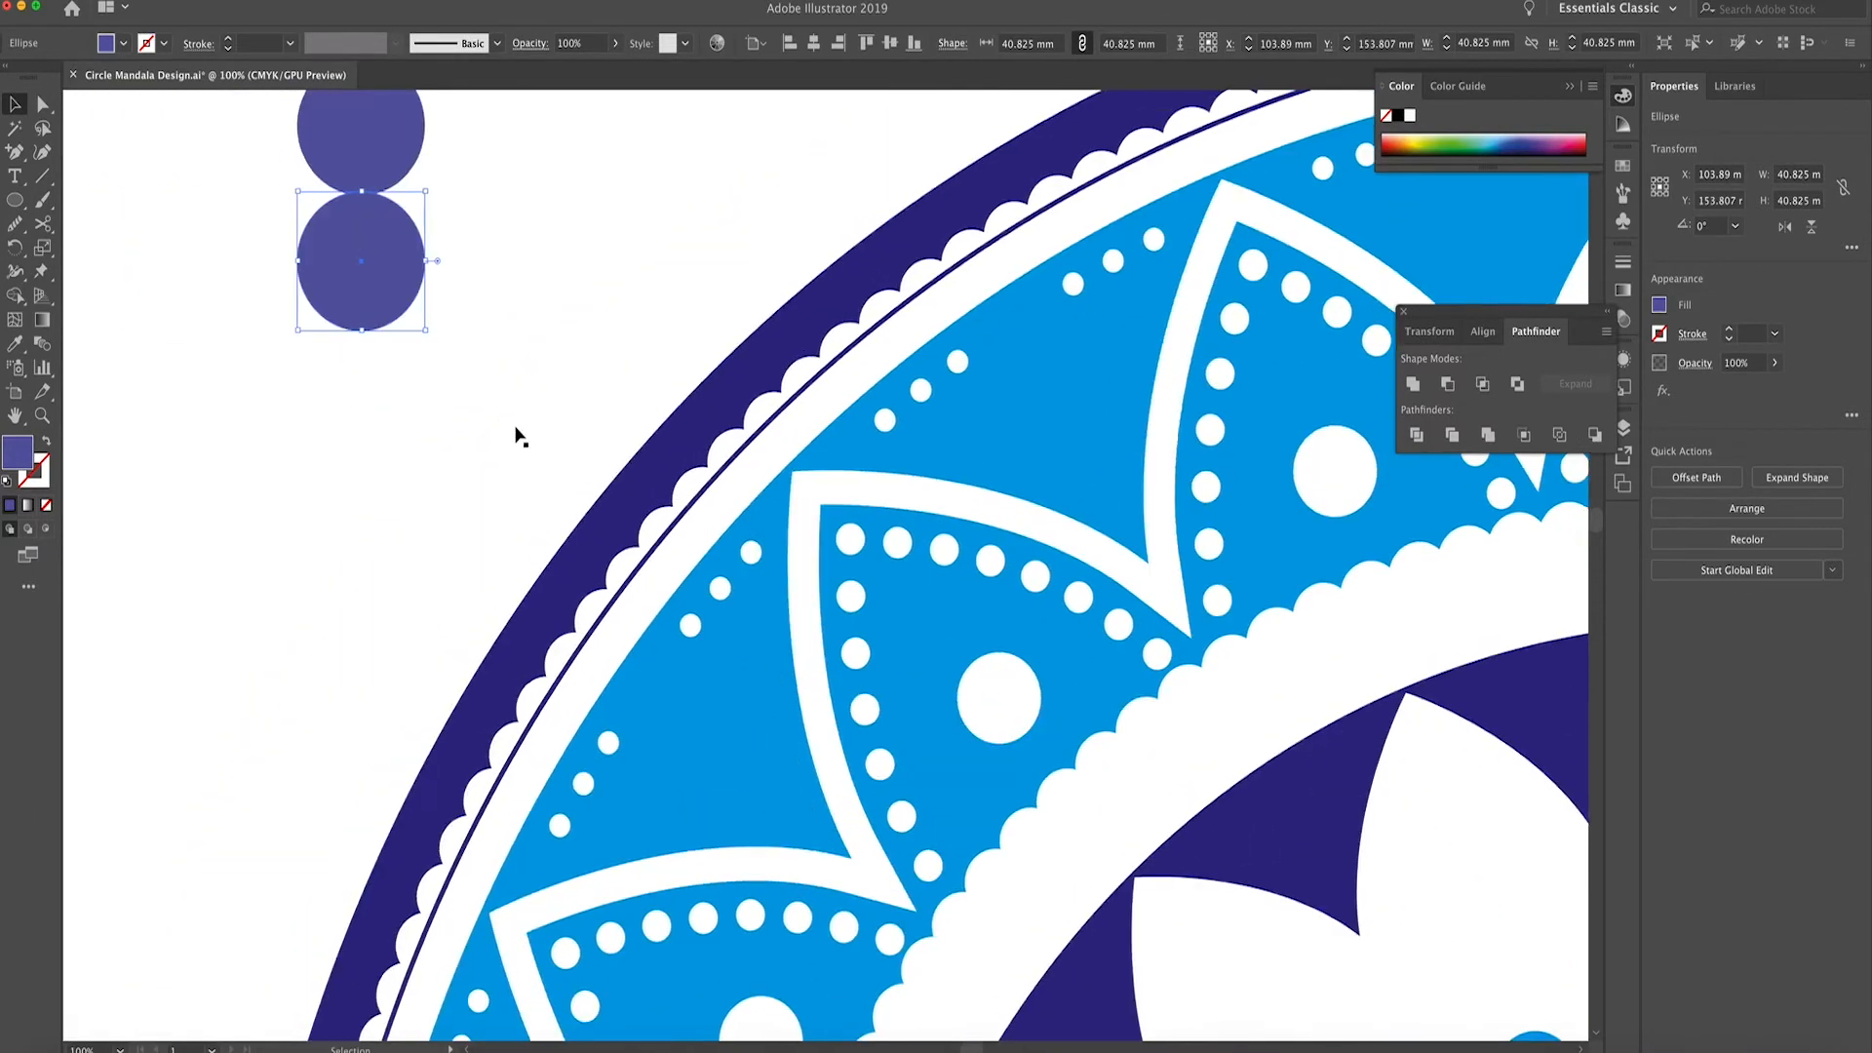
Adjust the duplicate circle's vertical position so both circles touch exactly edge to edge
scroll(517, 434, up, 3)
key(super+equal)
scroll(518, 435, left, 4)
scroll(535, 376, up, 1)
drag(536, 376, 535, 383)
key(super+minus)
key(super+minus)
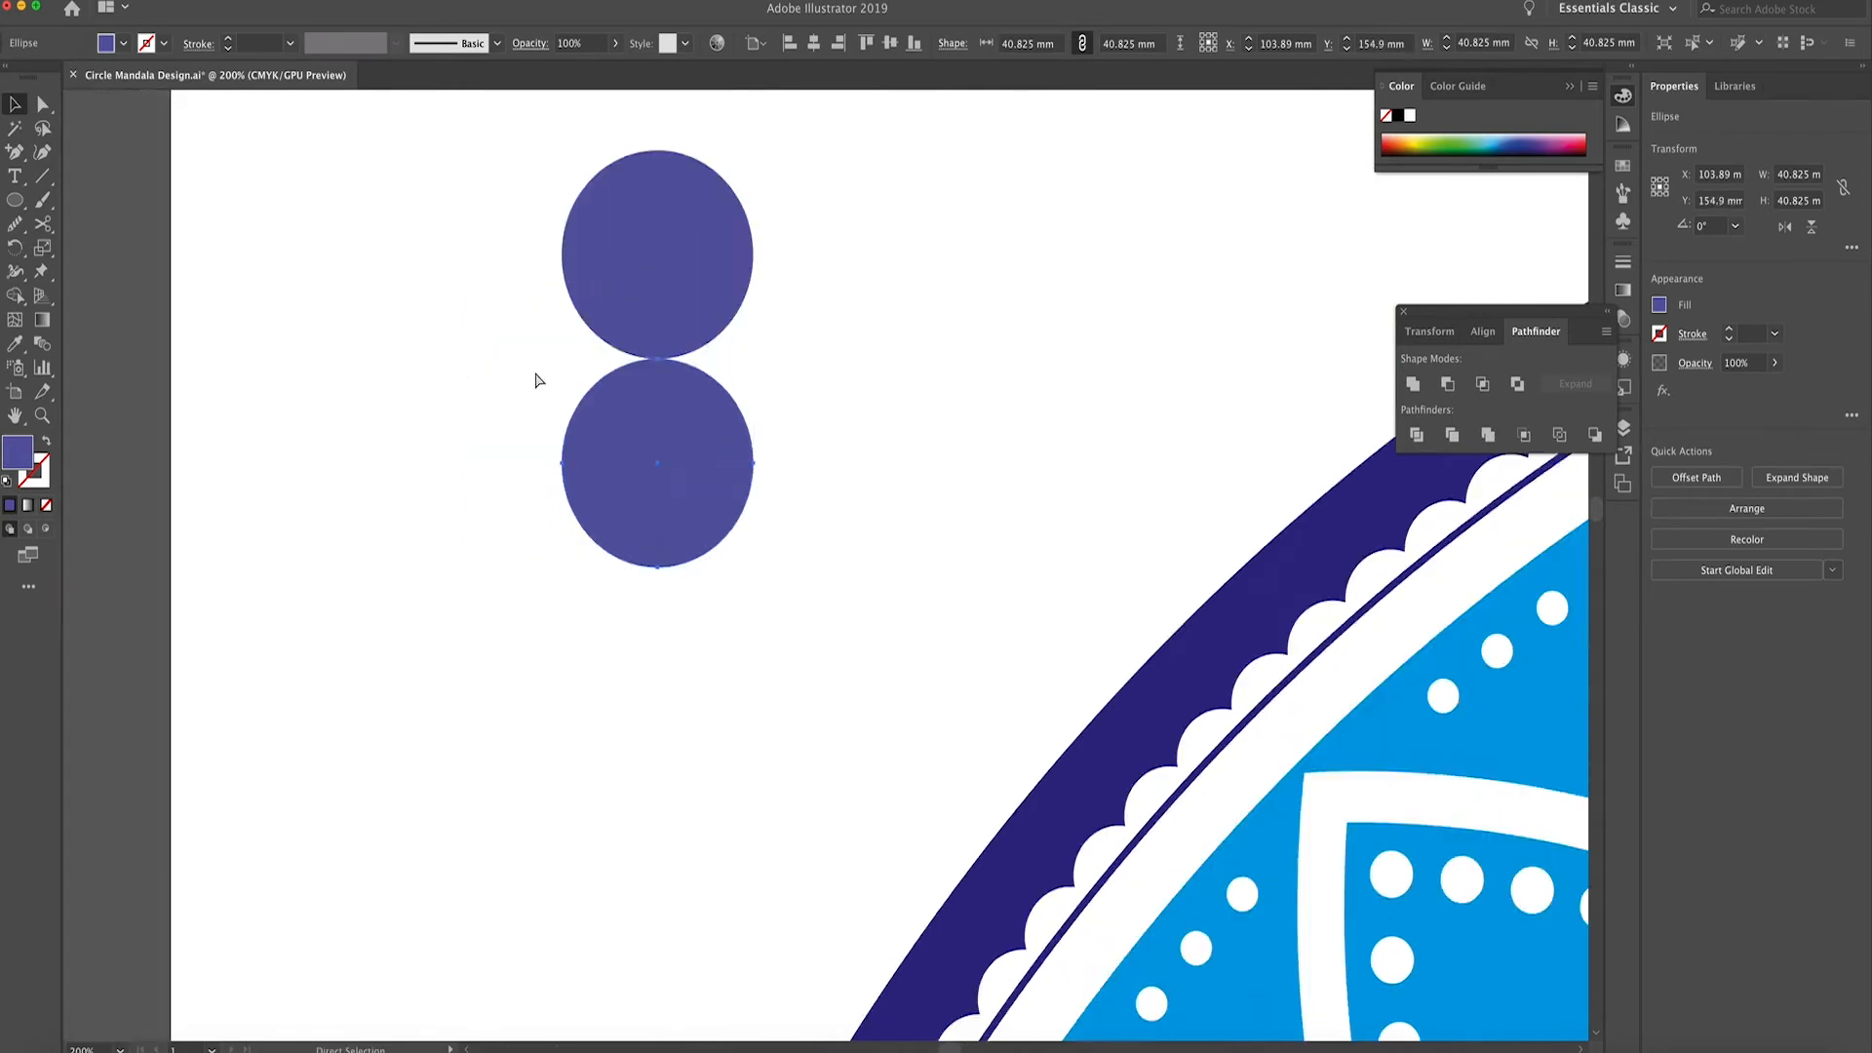
Select both purple circles and group them
click(535, 376)
drag(755, 499, 757, 501)
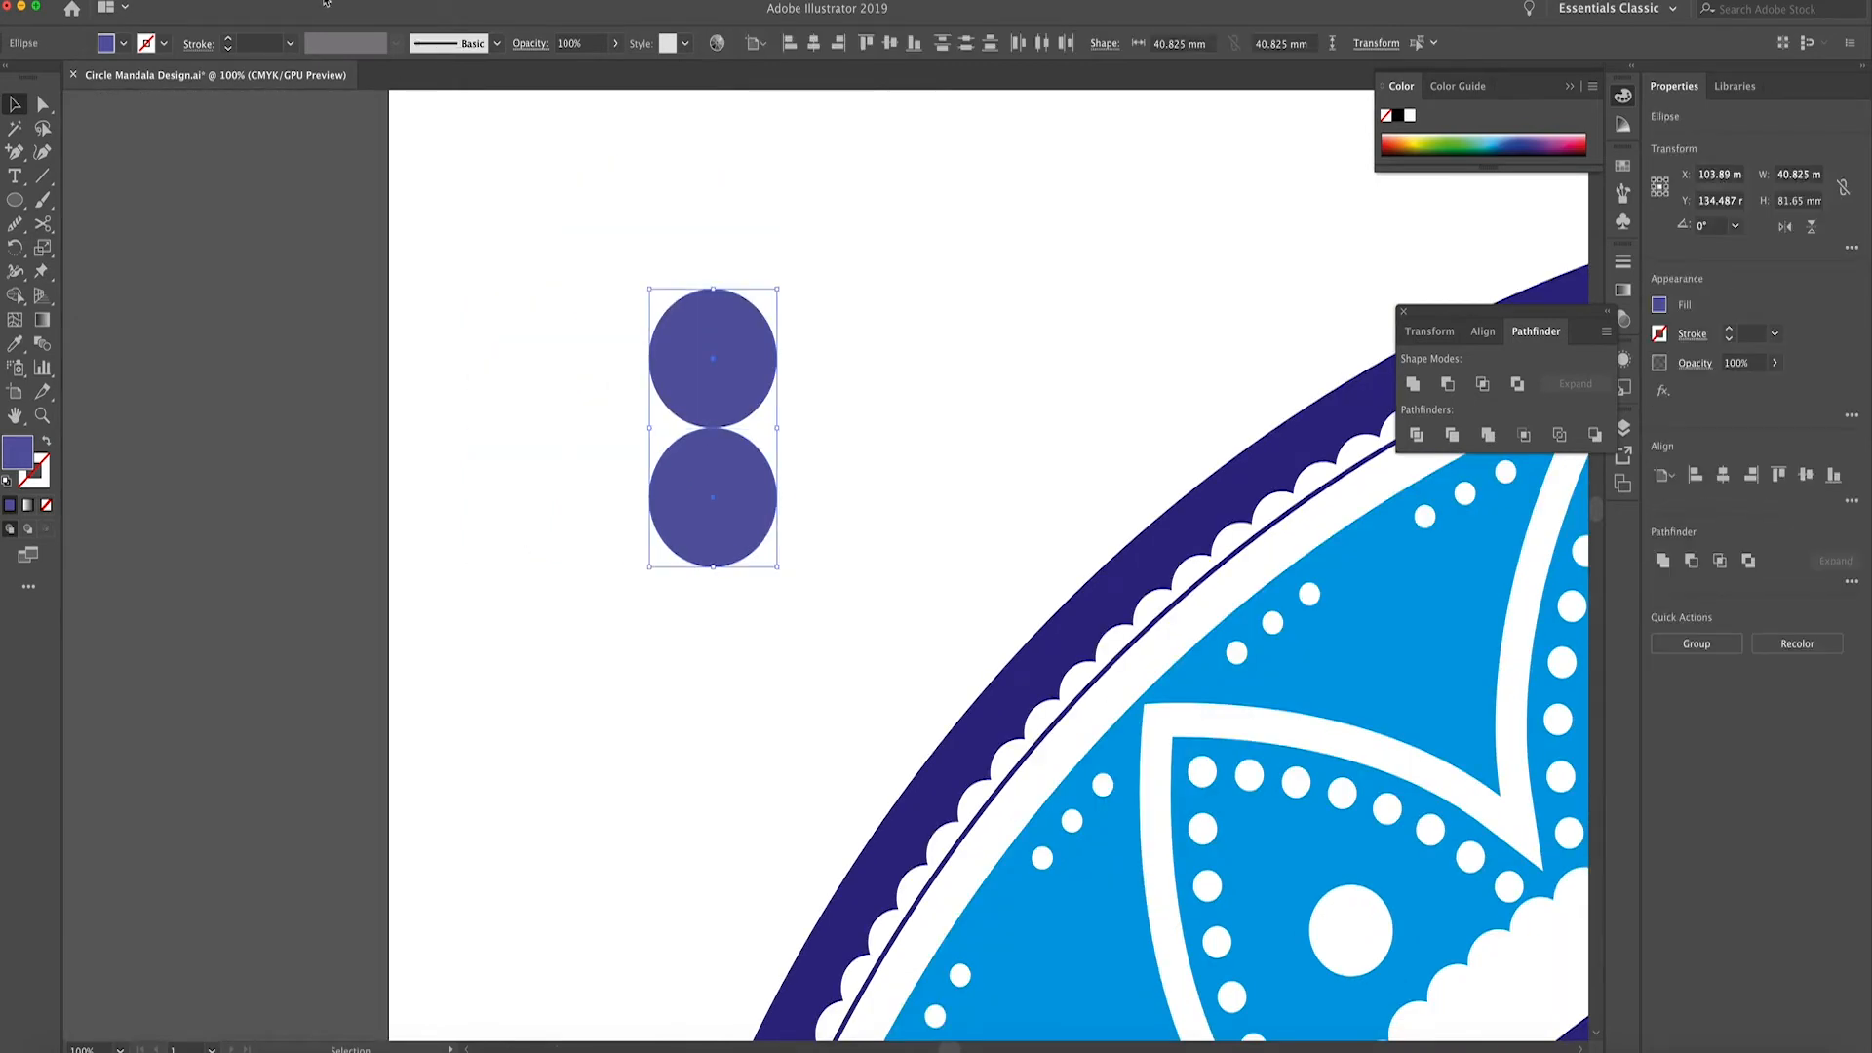
key(super+g)
Apply a Transform effect to the circle pair with 6 copies at an angle of 360/6 (60°) about its bottom centre
click(325, 2)
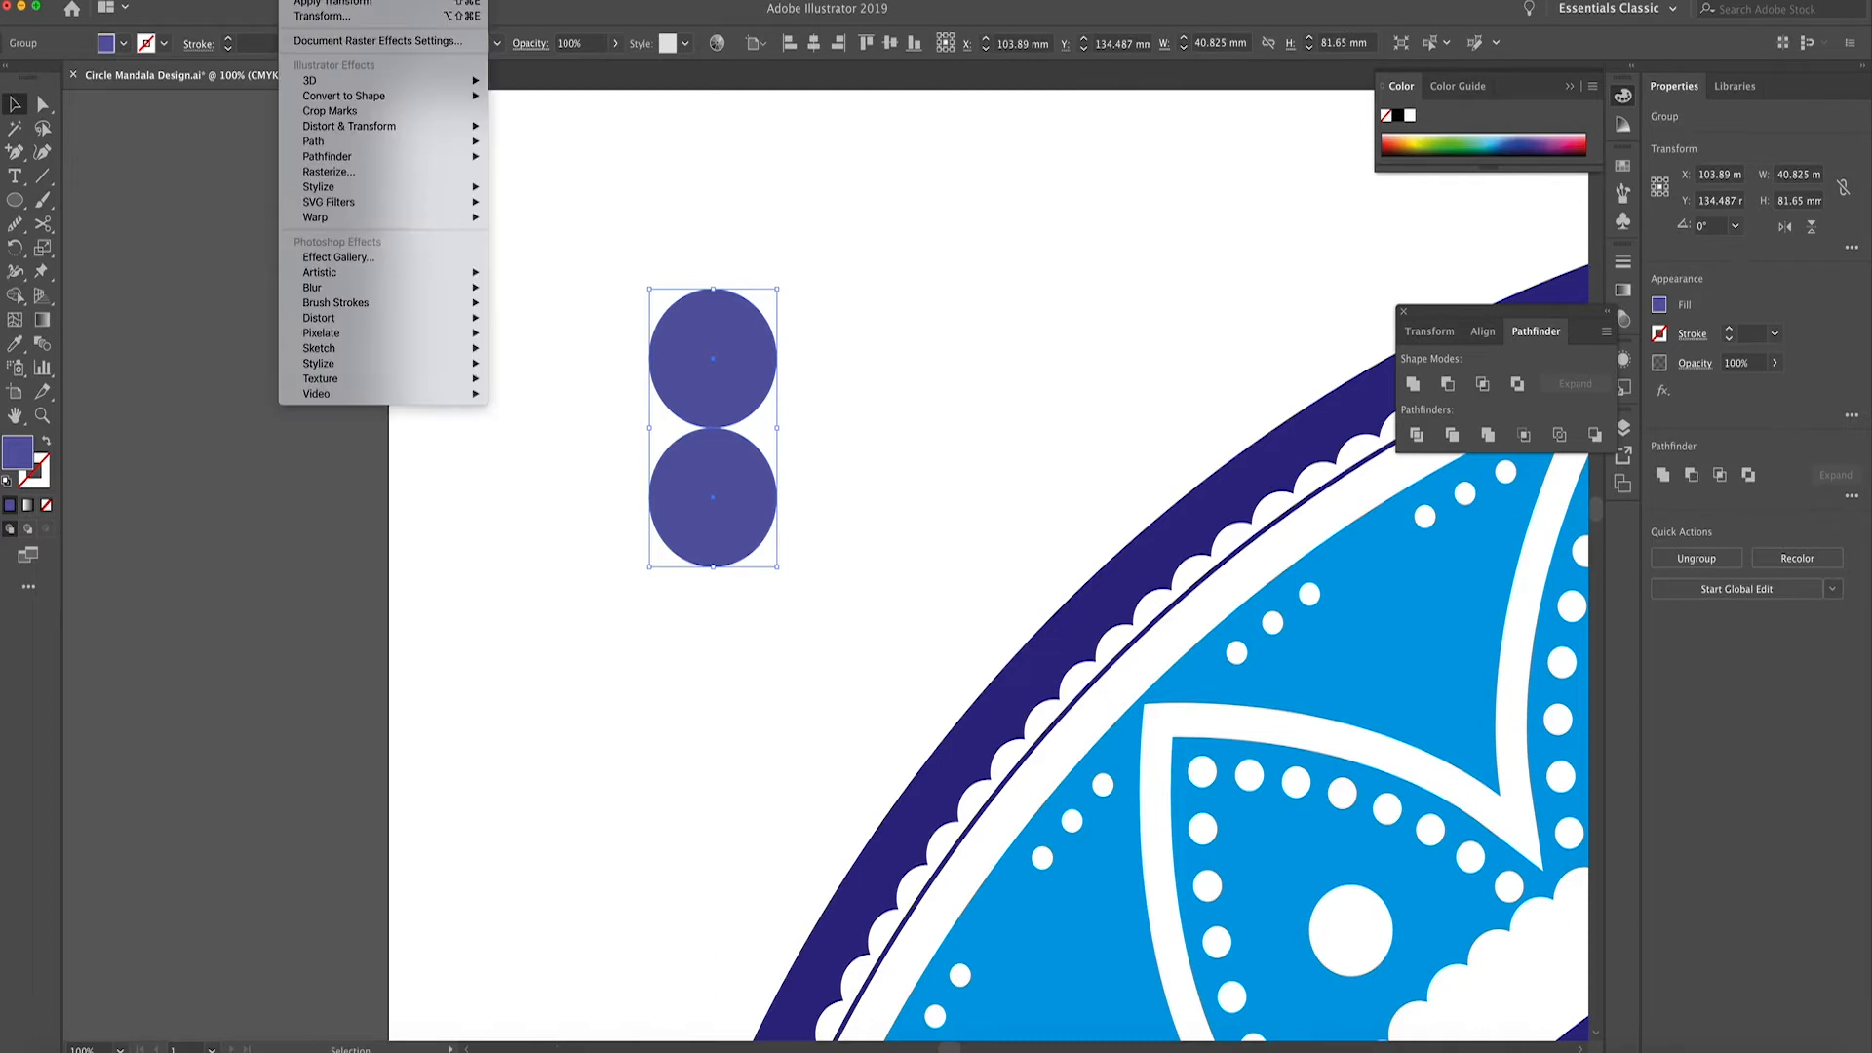
click(314, 17)
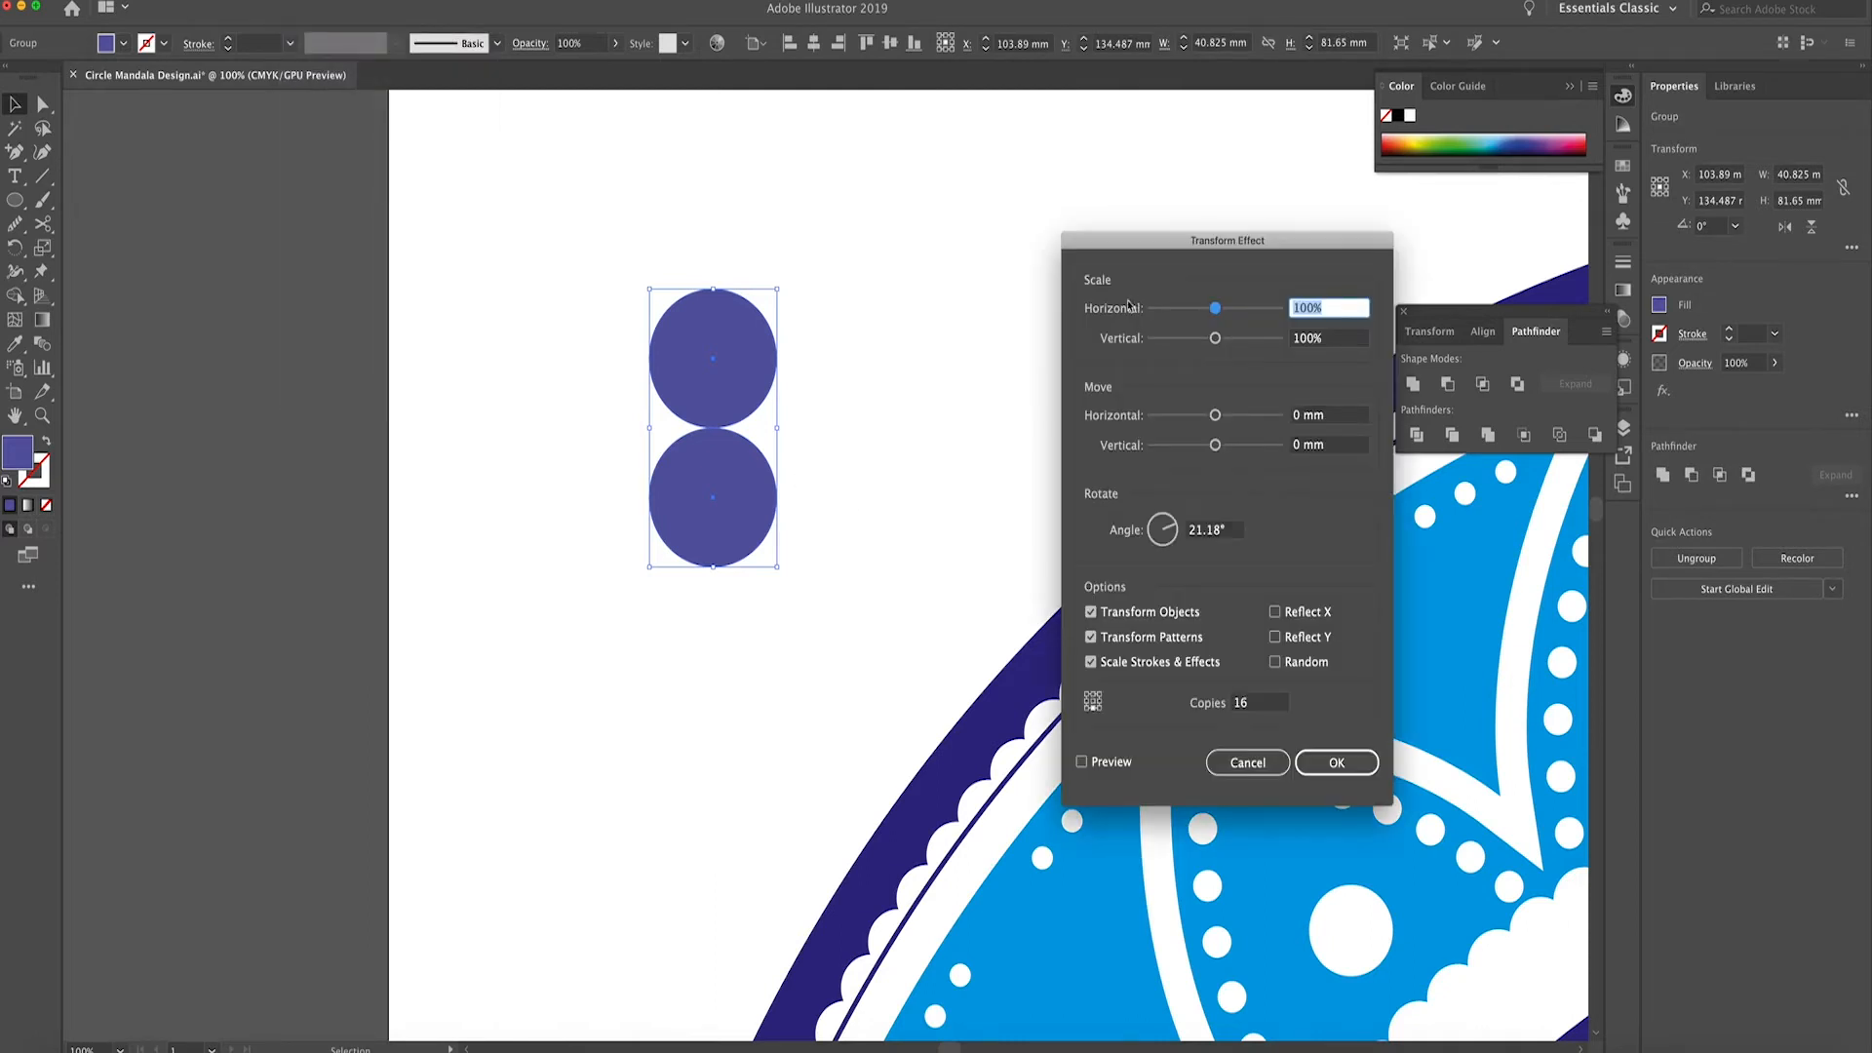
drag(1121, 240, 985, 159)
click(1100, 622)
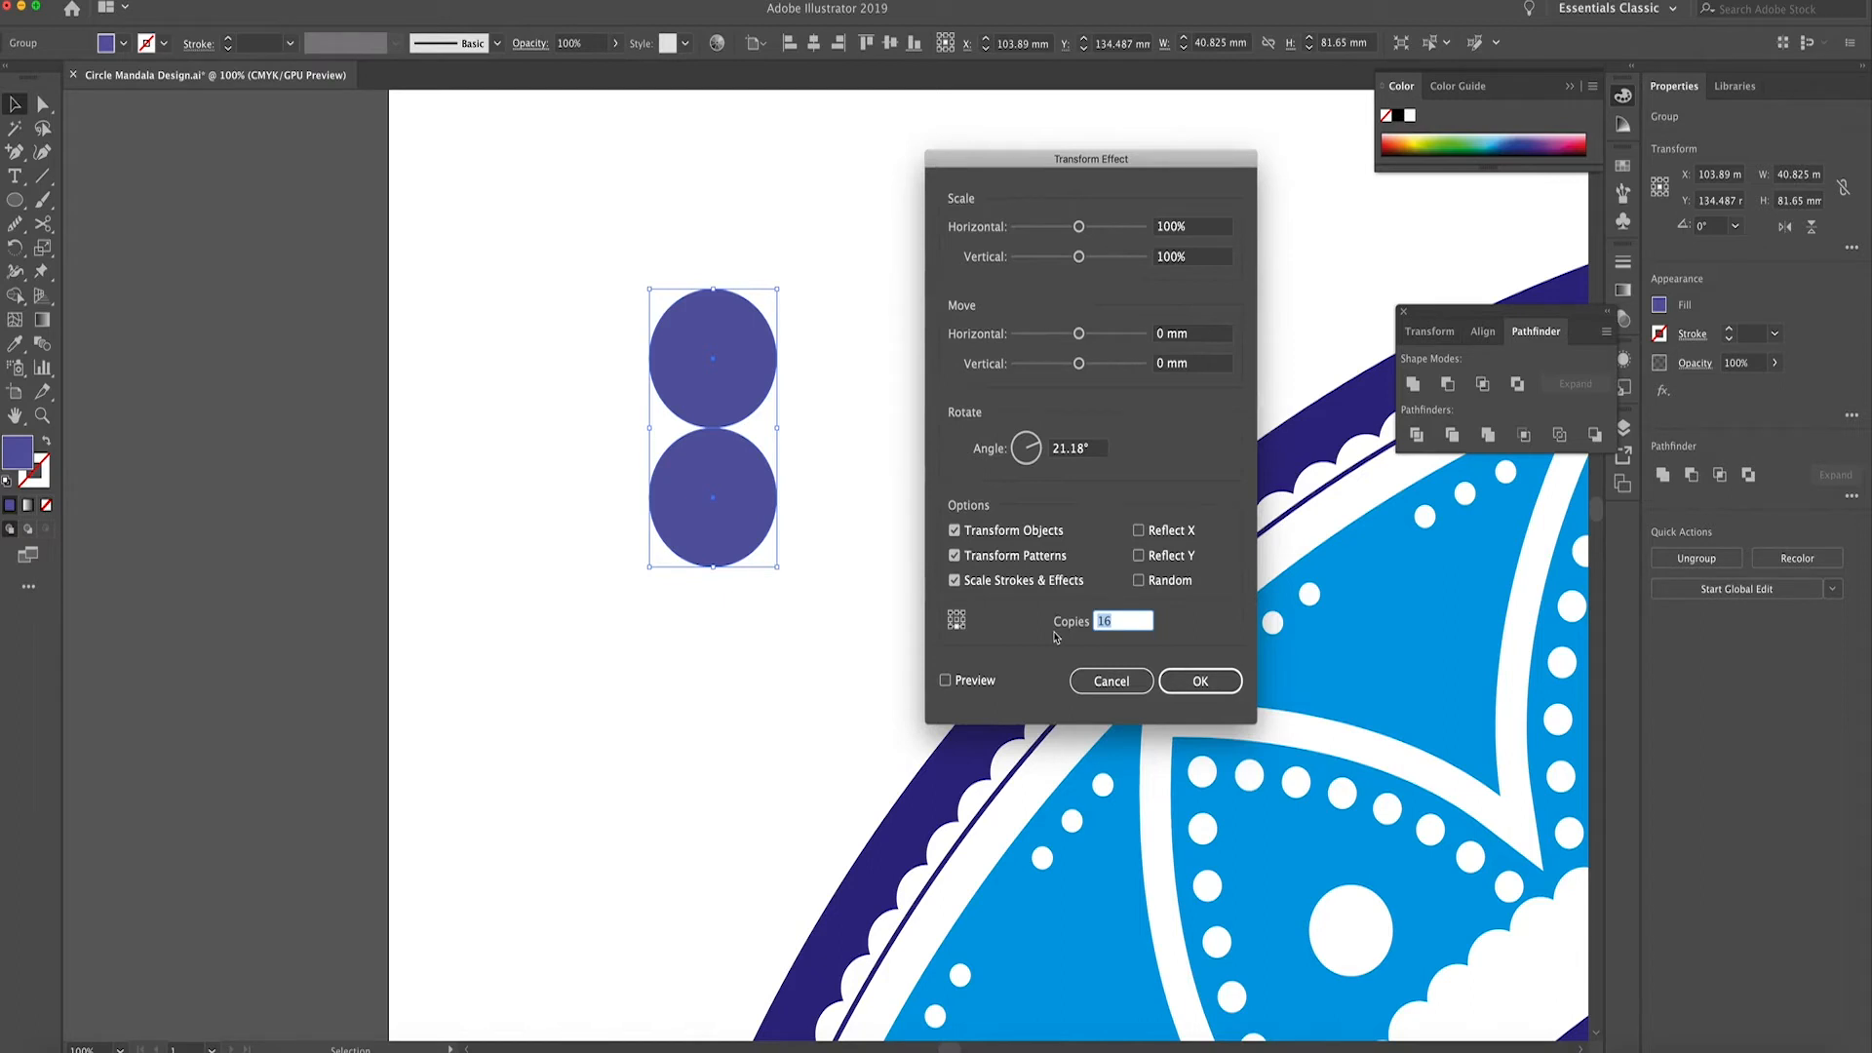
click(1025, 447)
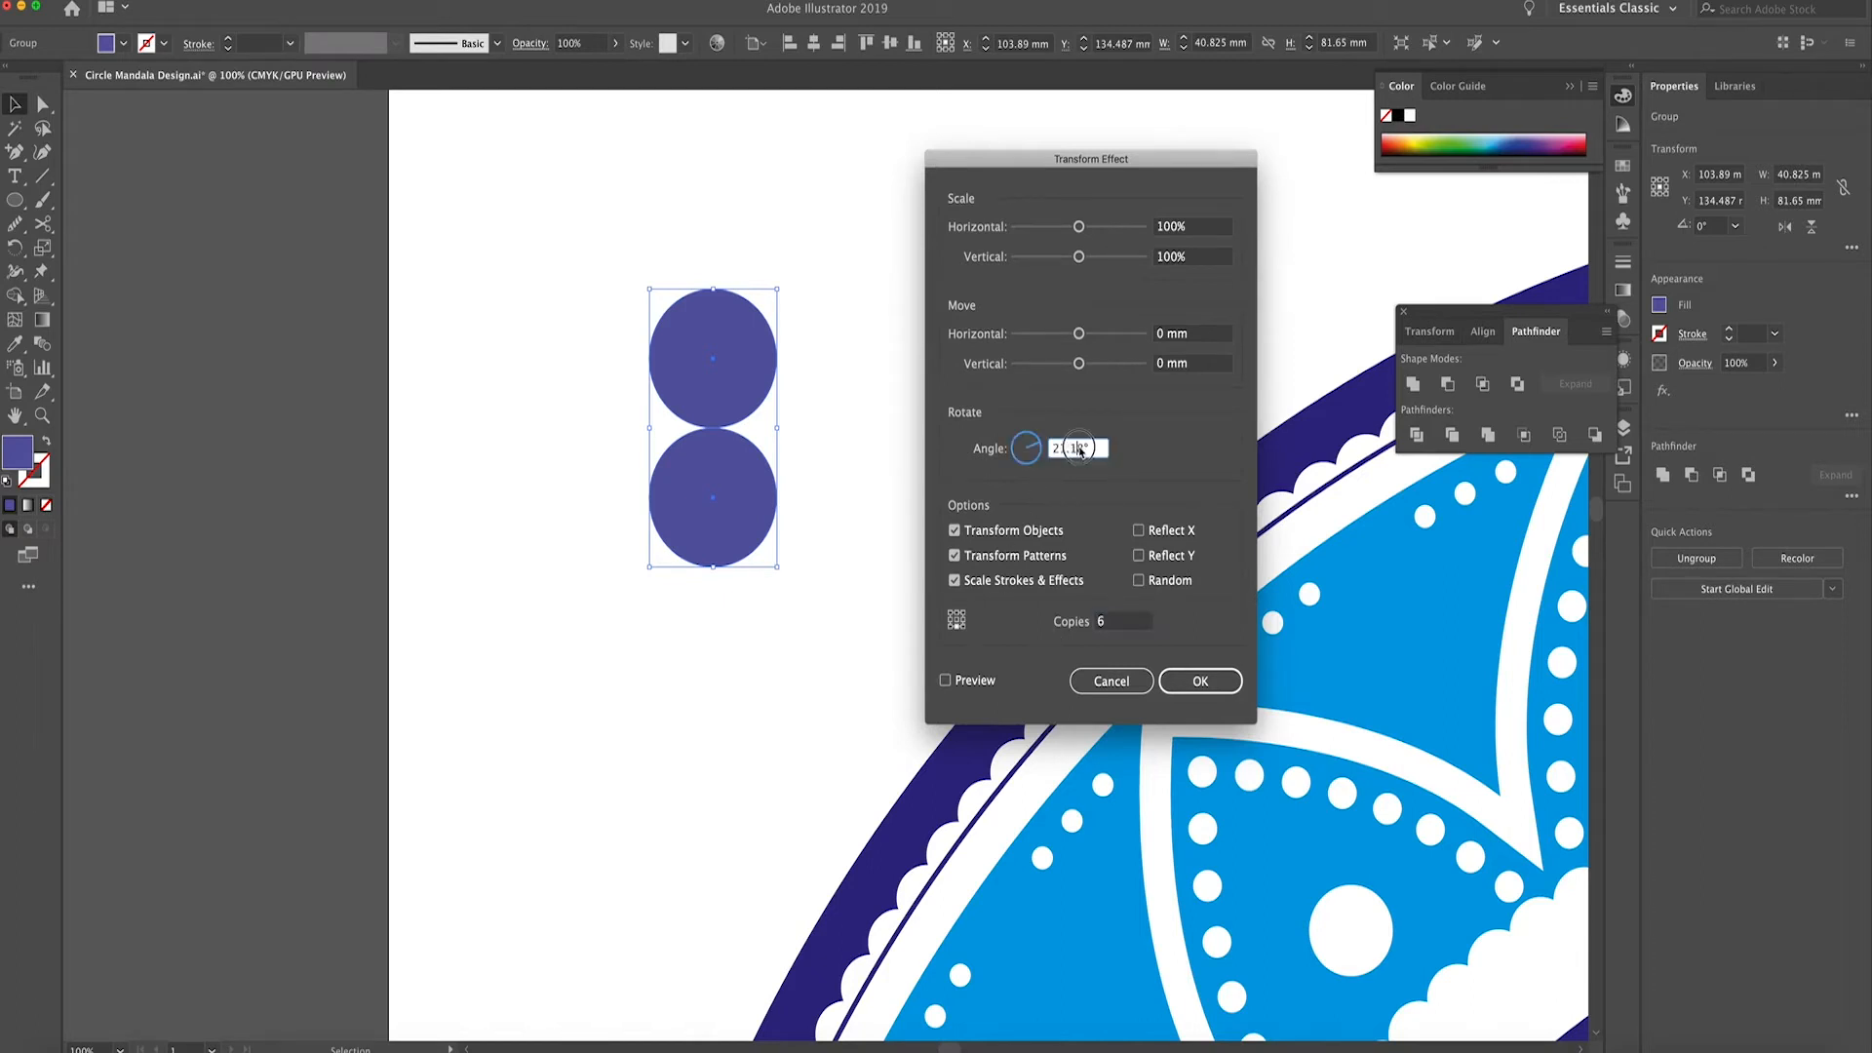
text(360/6)
key(Tab)
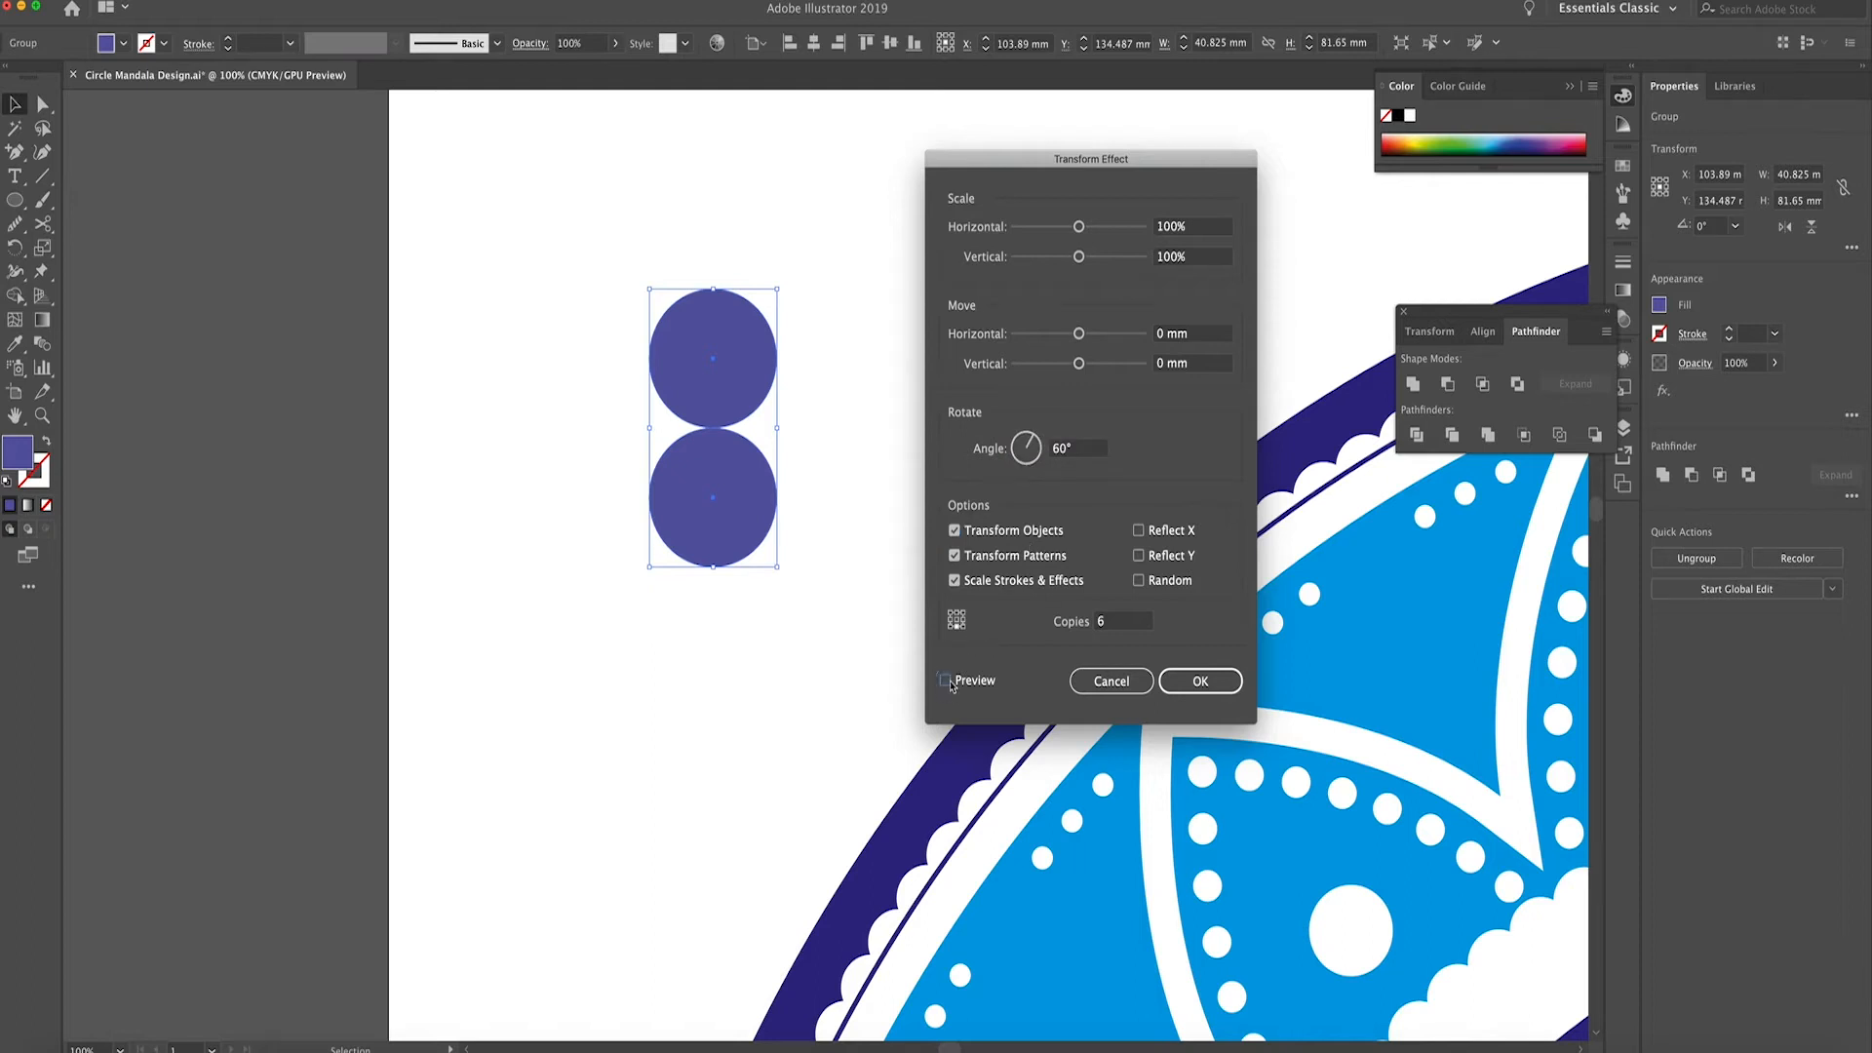
click(946, 681)
click(1096, 626)
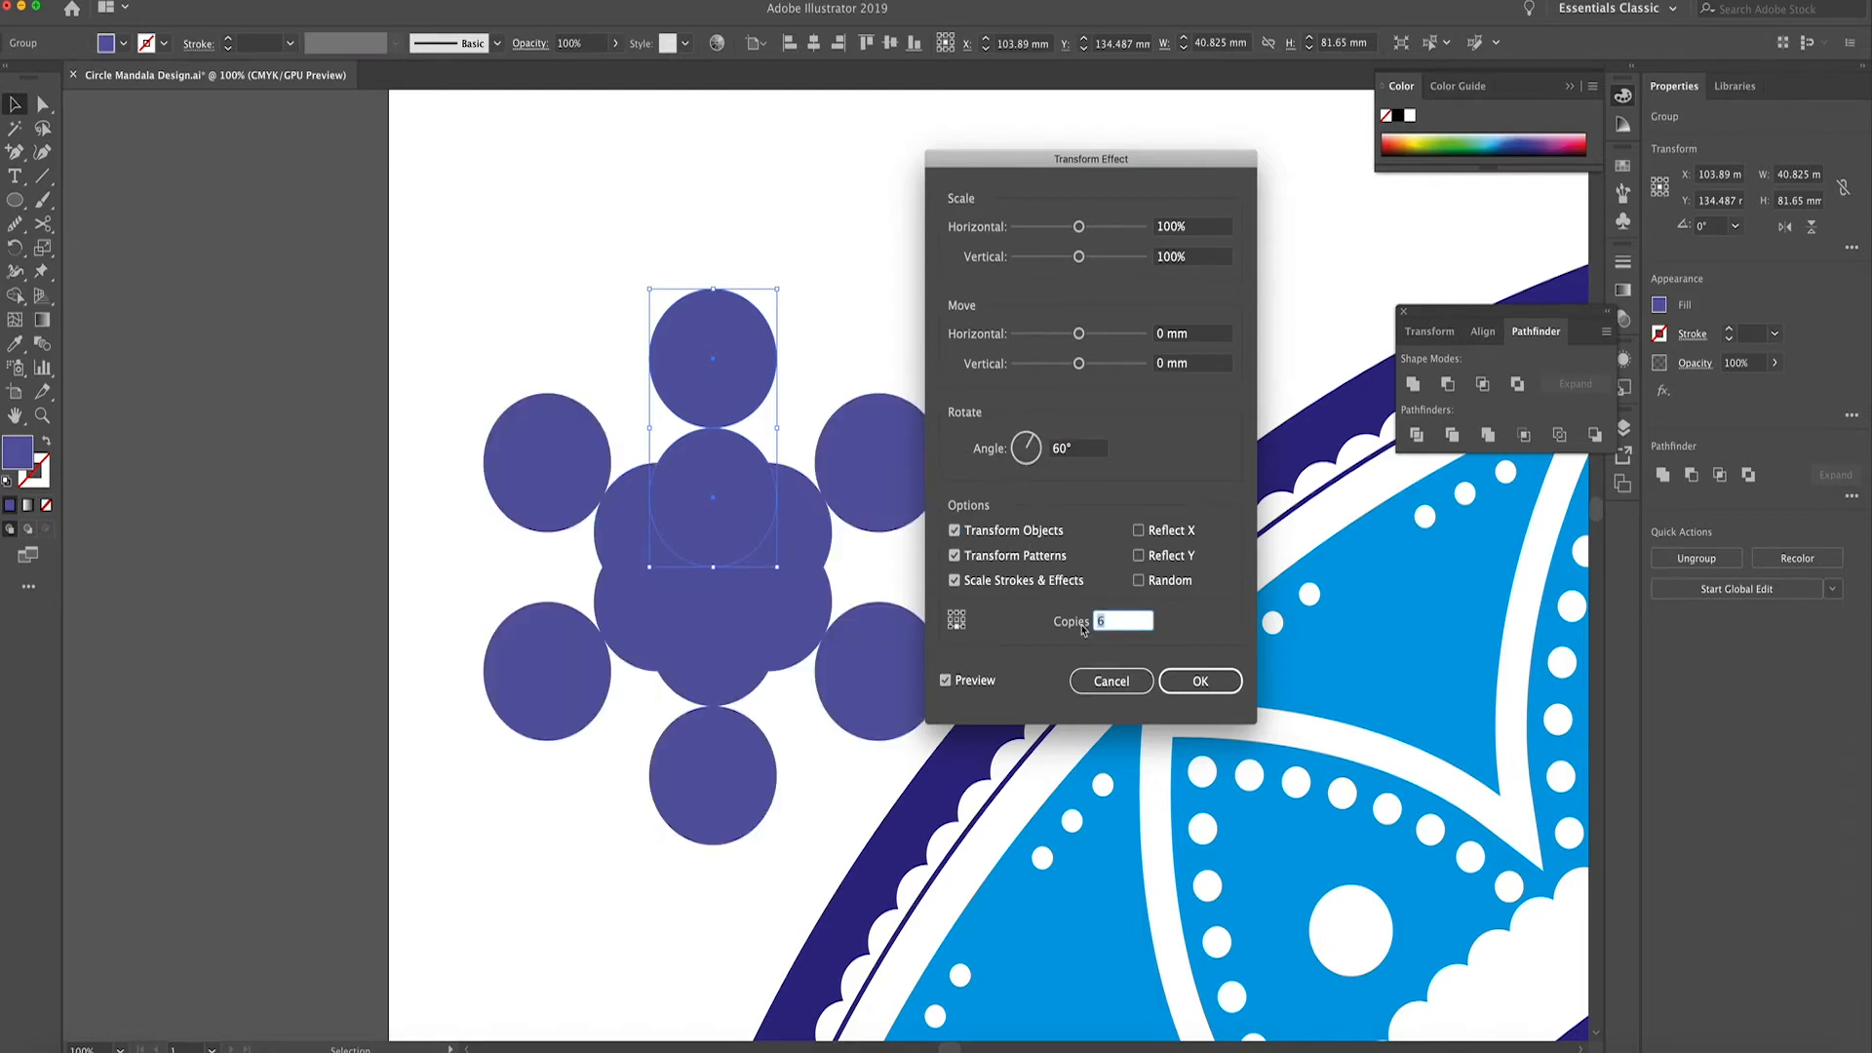
click(1200, 680)
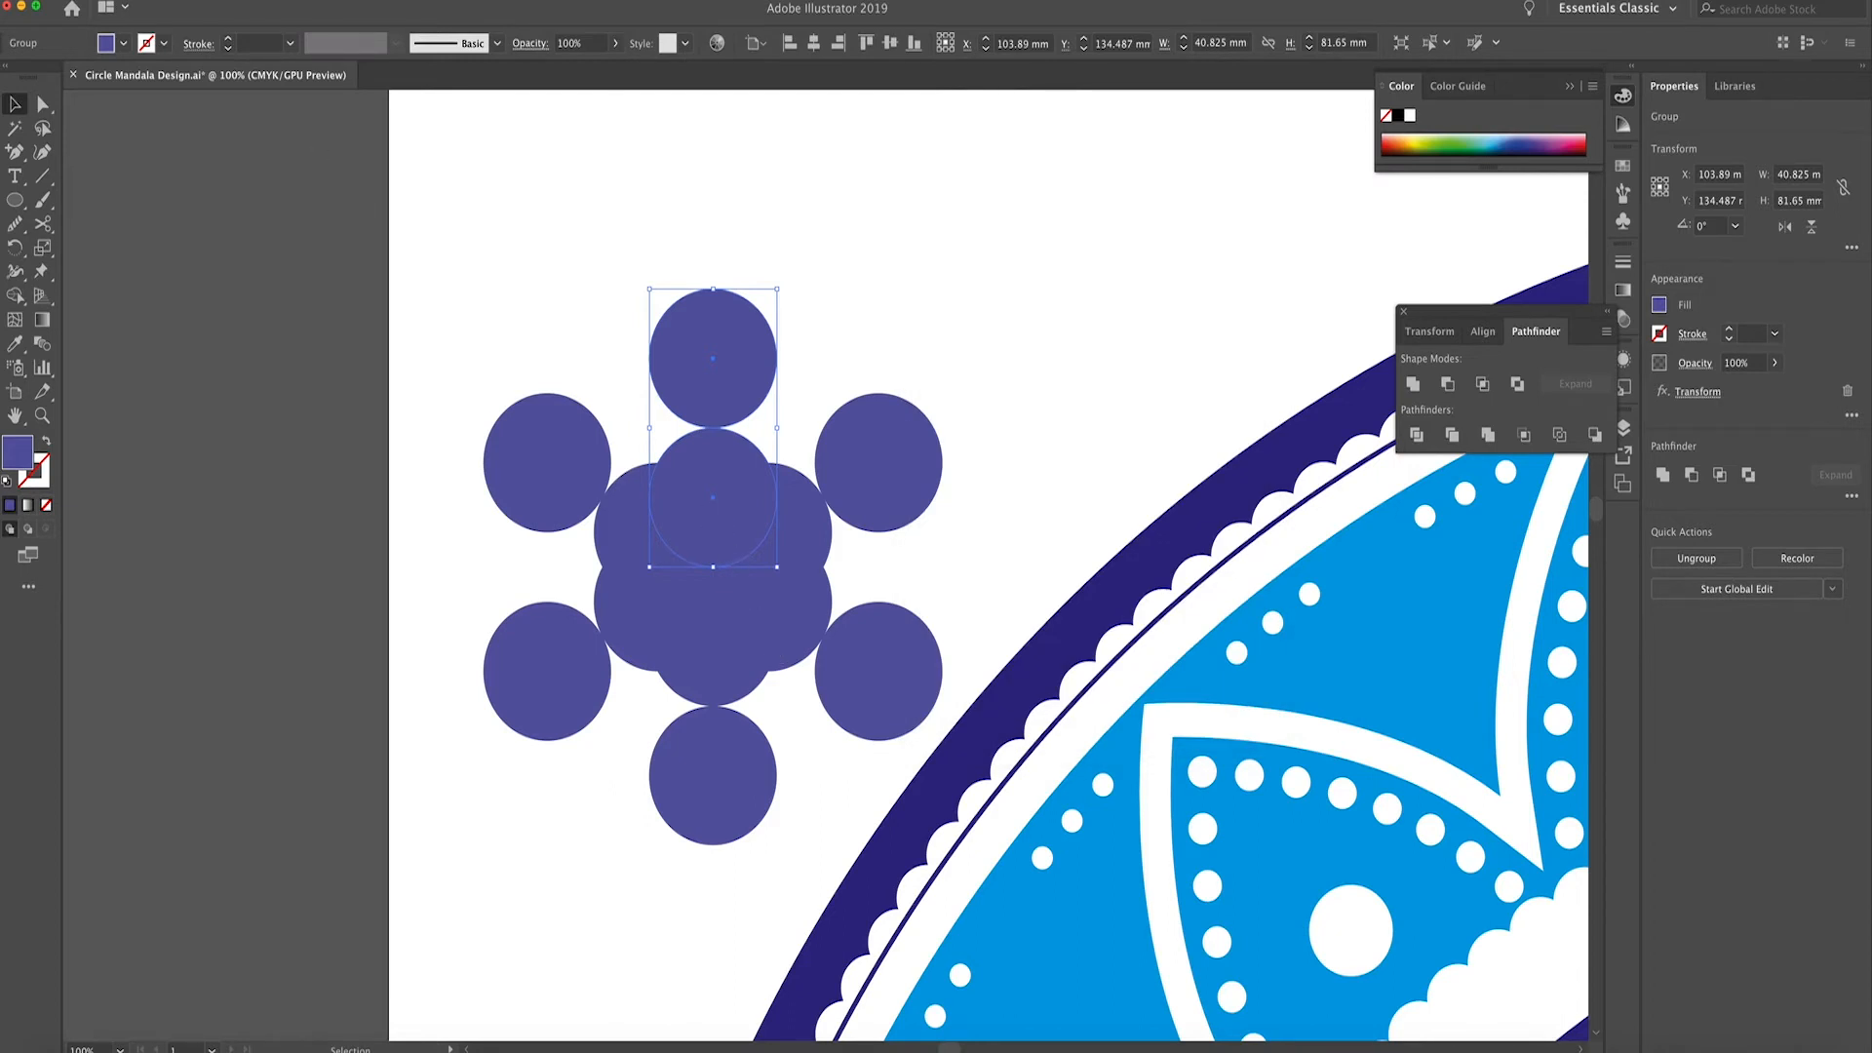
click(170, 1)
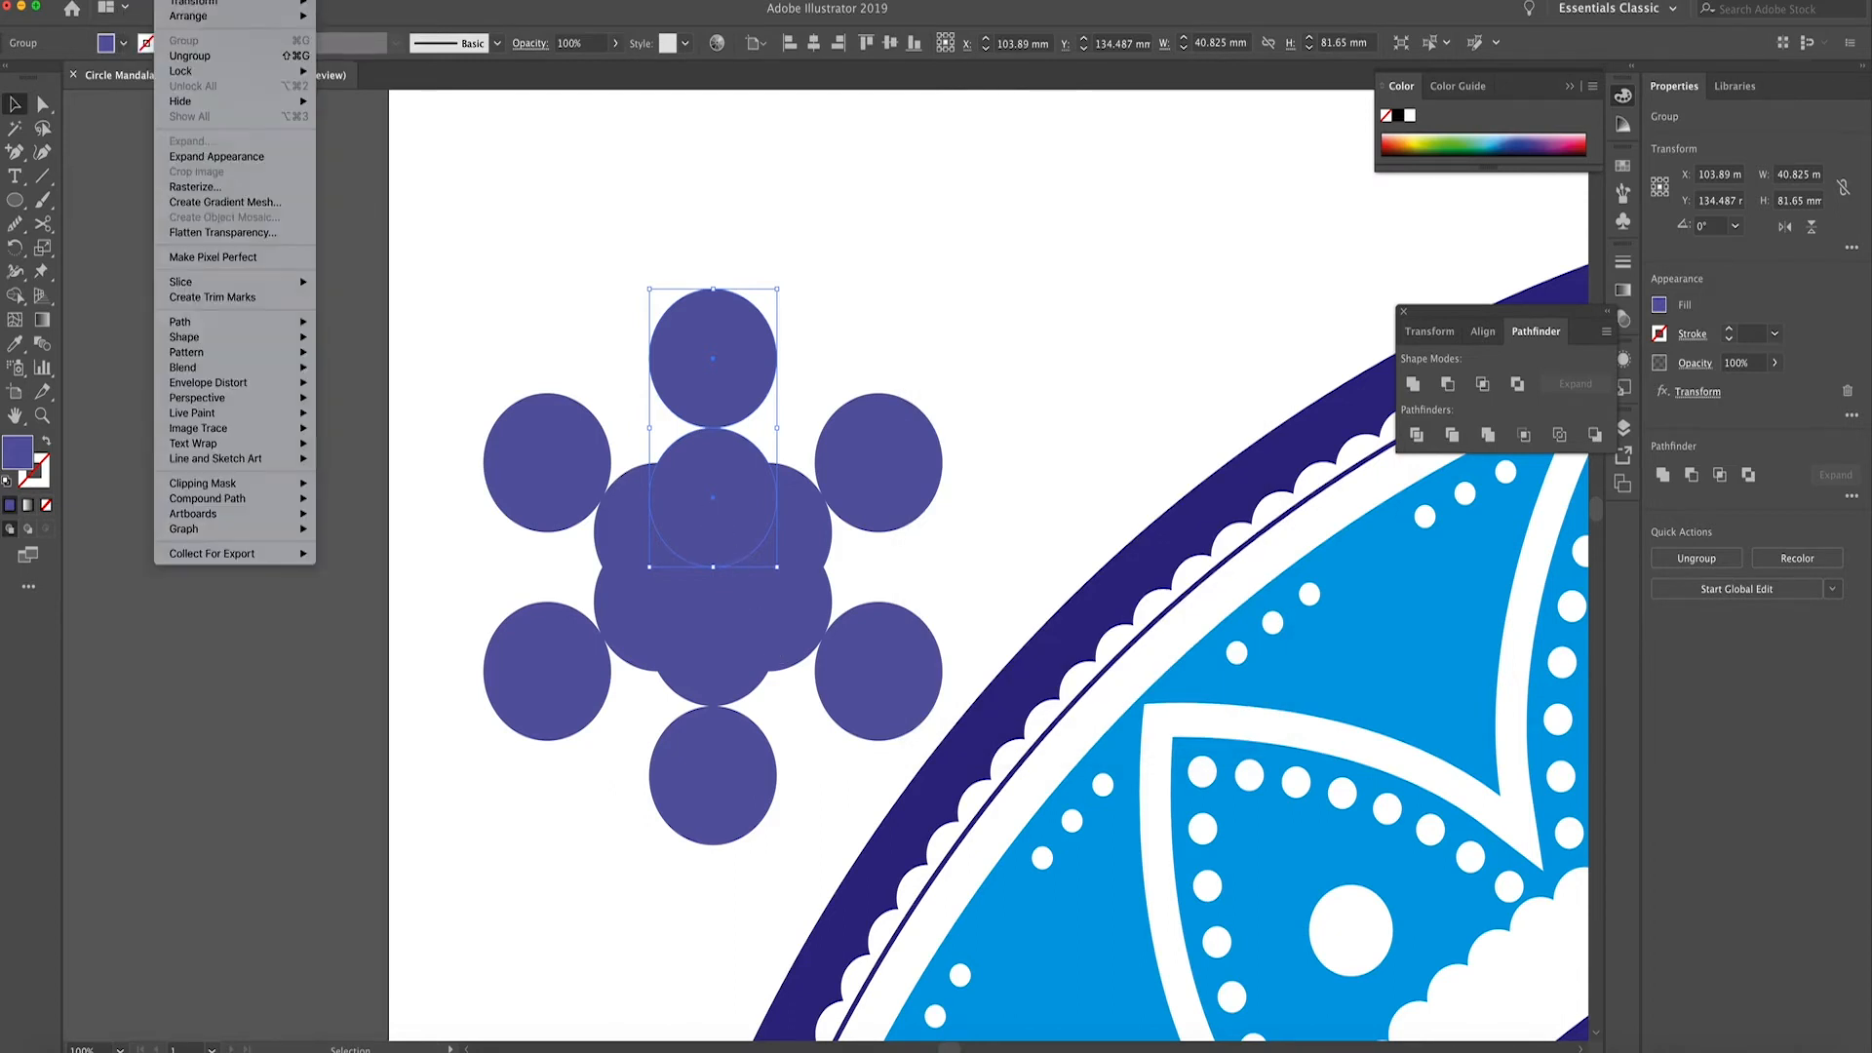
click(185, 59)
click(169, 1)
click(170, 1)
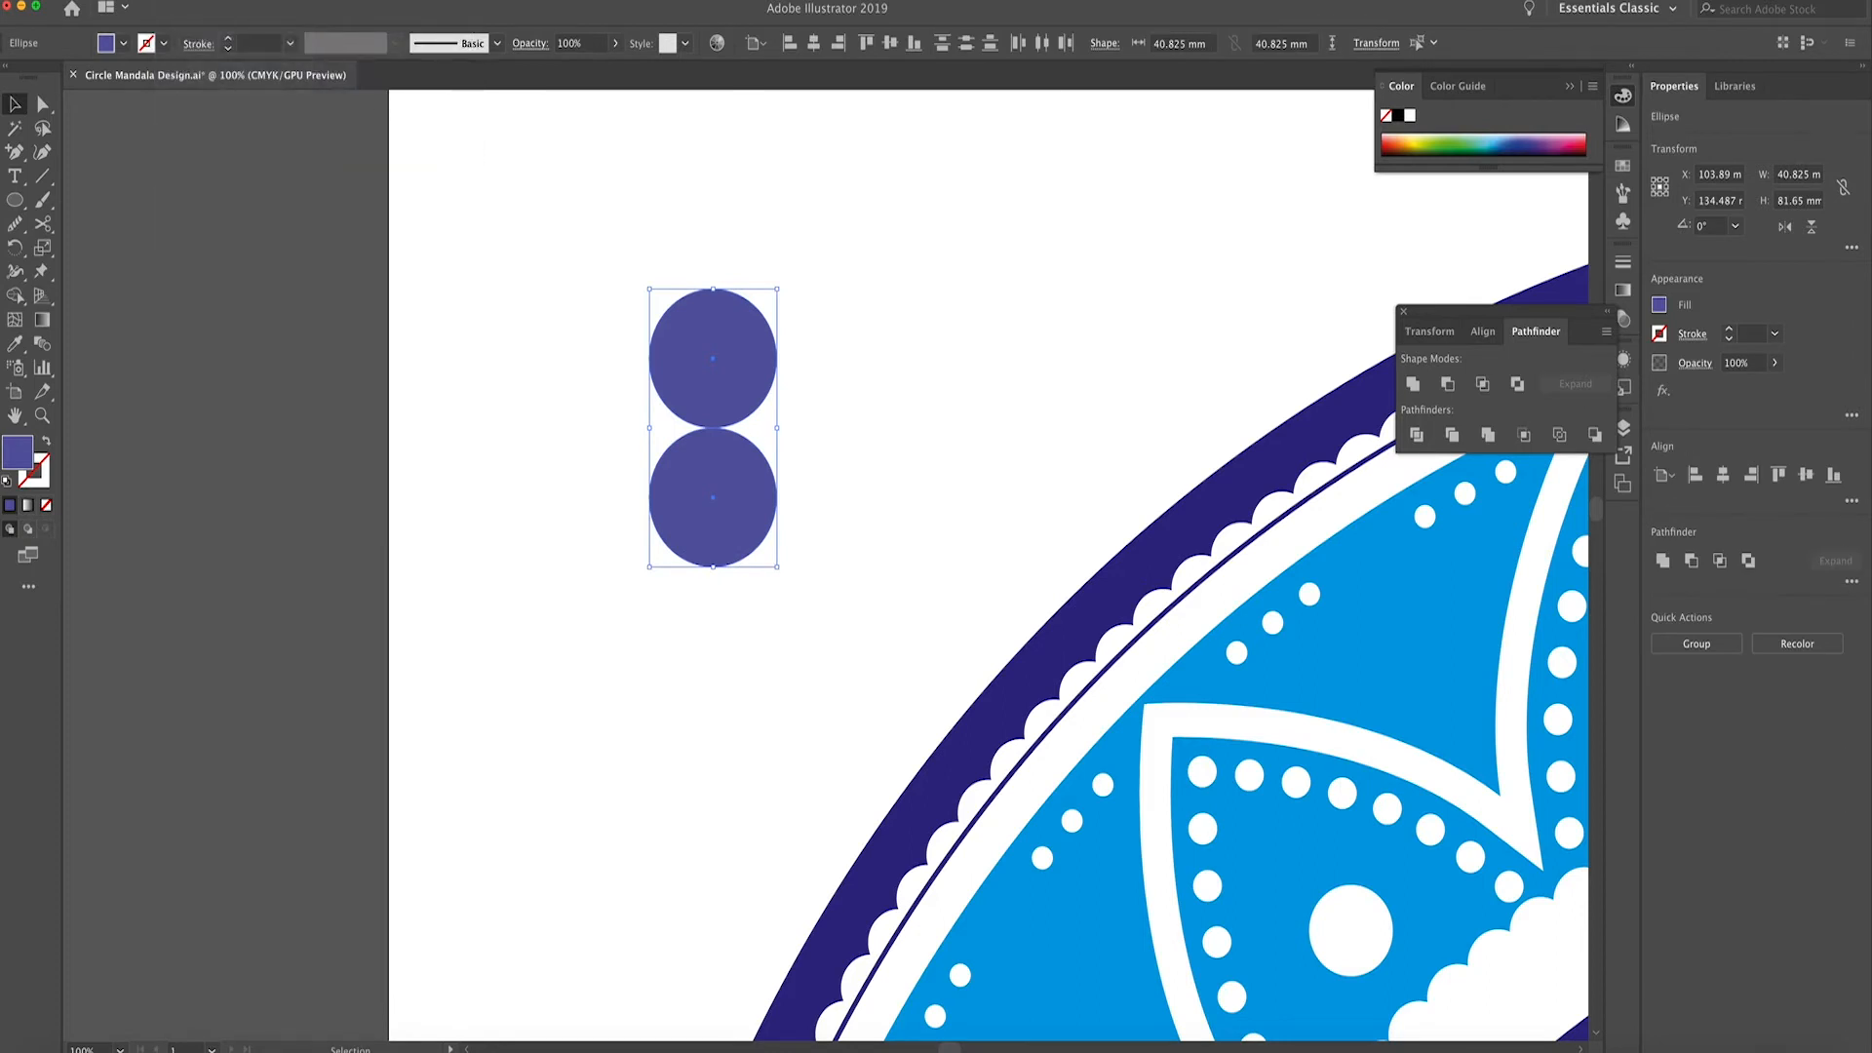
key(super+z)
Expand the appearance of the rotated circle pattern and ungroup it into separate circles
click(170, 1)
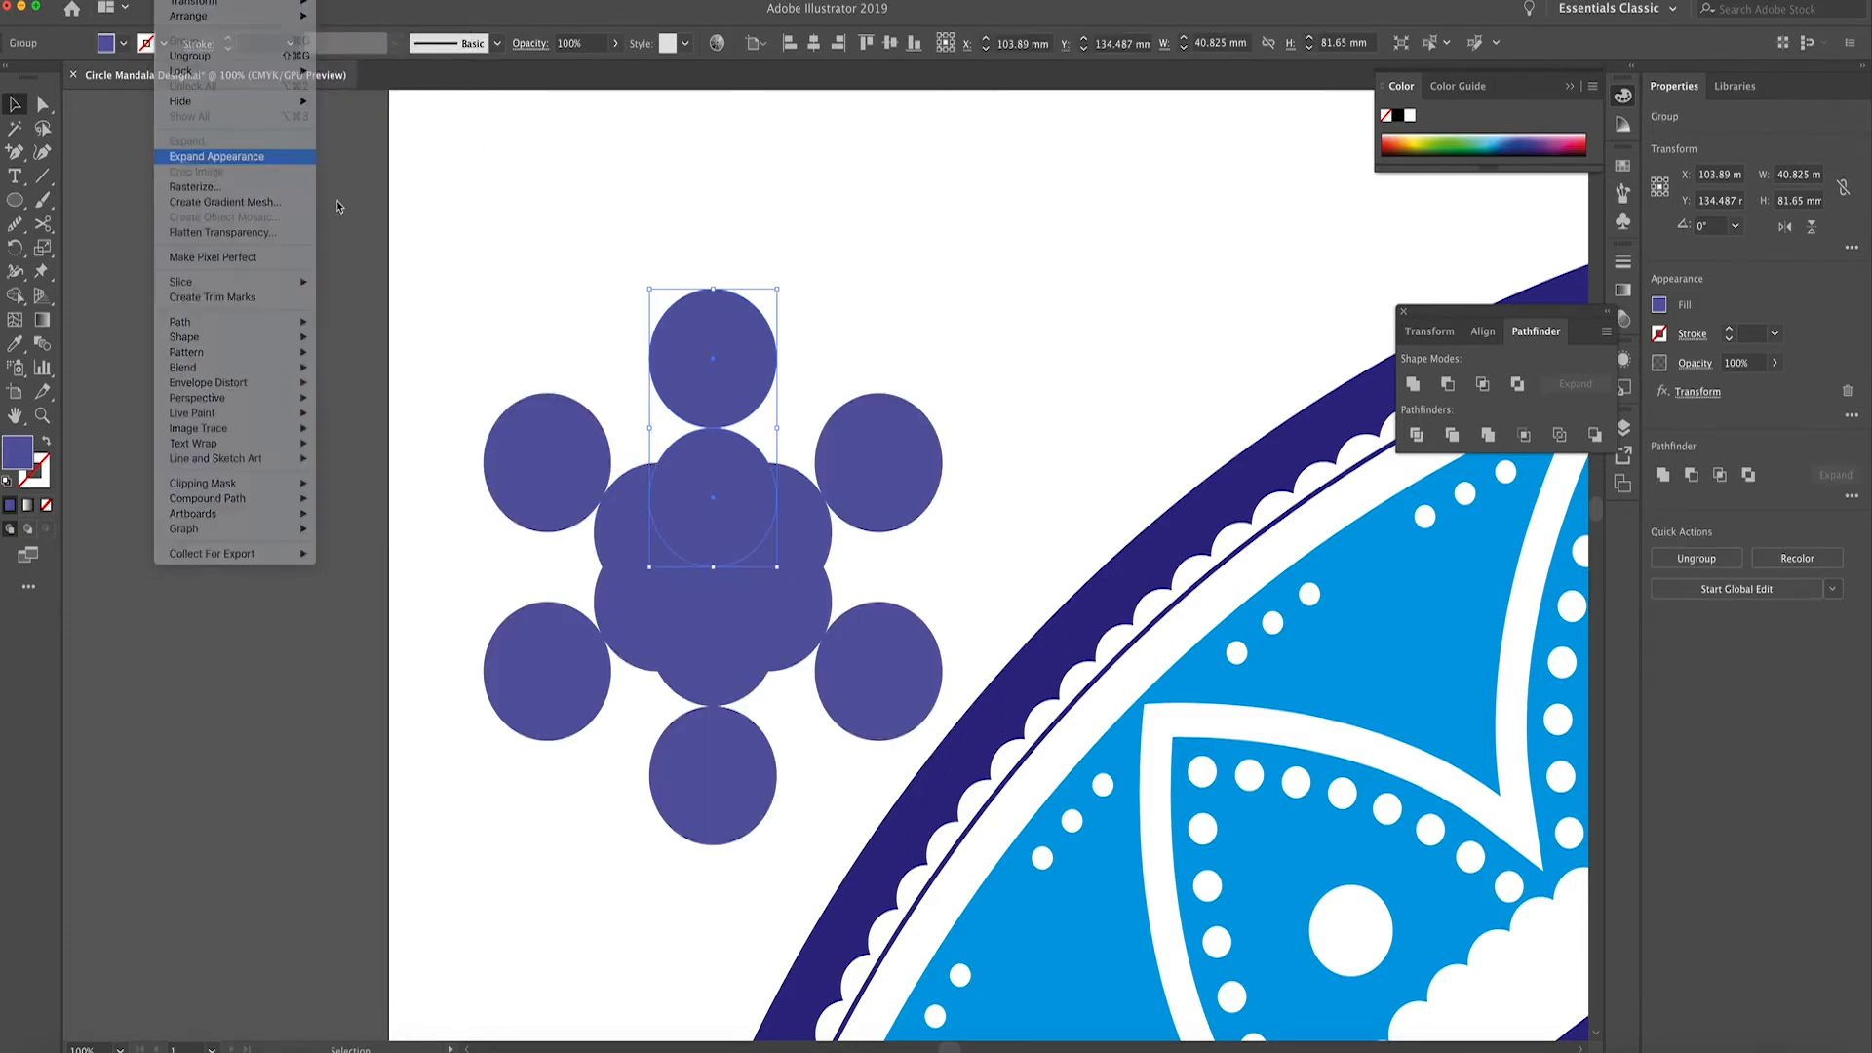
click(170, 1)
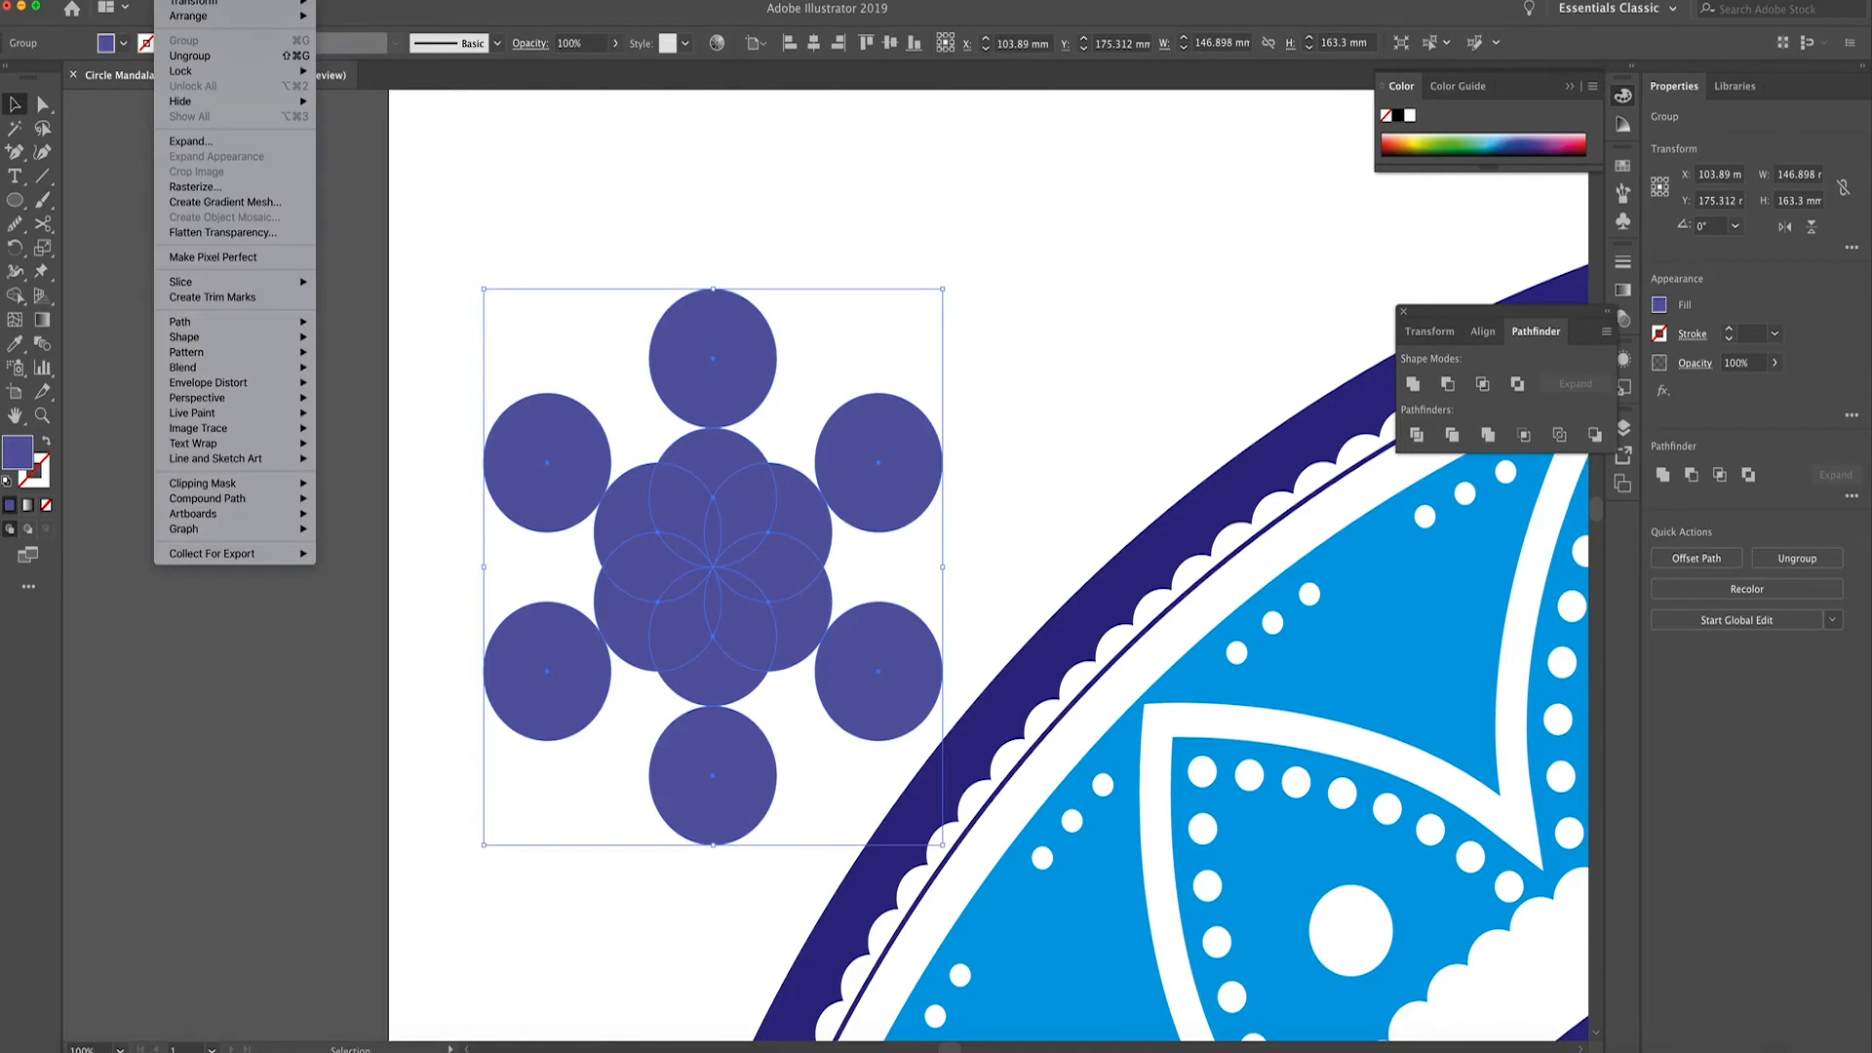
click(210, 60)
click(493, 387)
Delete the six overlapping inner circles and place a copy of the top circle in the centre of the remaining ring
click(706, 484)
key(Delete)
click(777, 526)
key(Delete)
click(777, 606)
key(Delete)
click(736, 652)
key(Delete)
click(660, 635)
key(Delete)
click(660, 547)
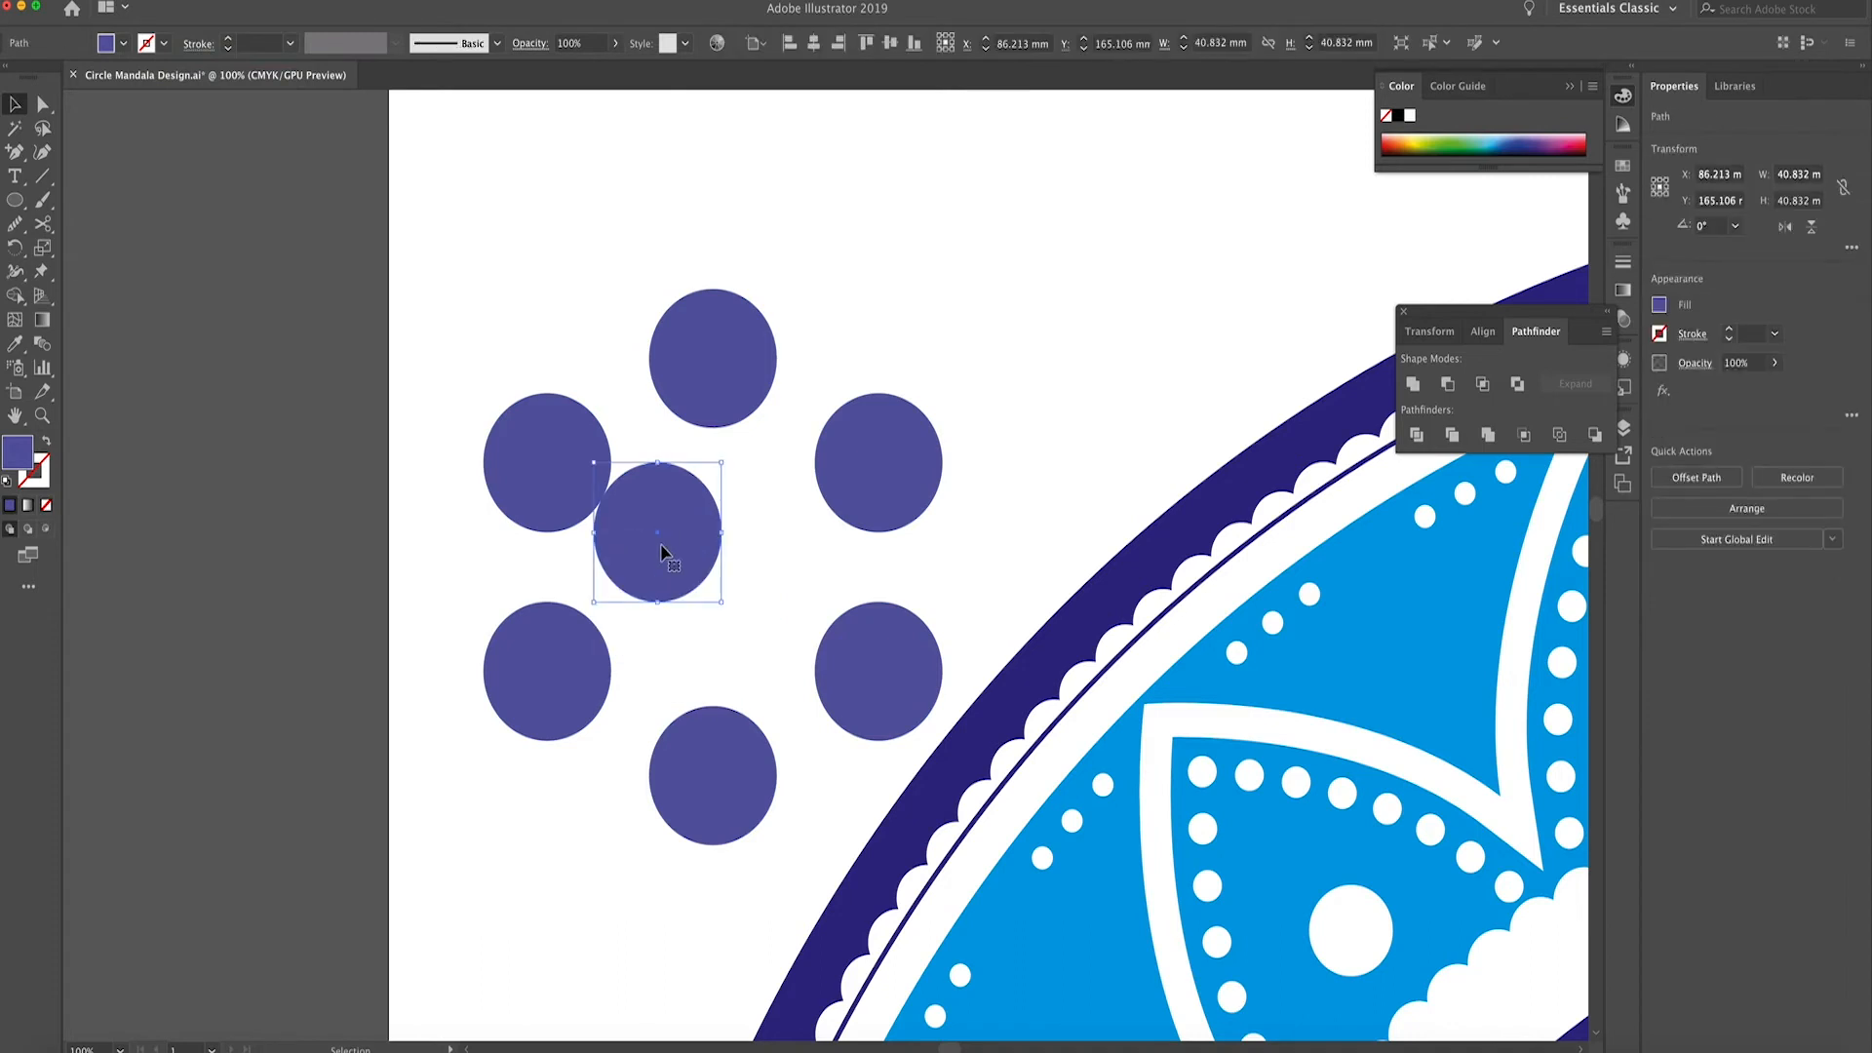
key(Delete)
click(706, 366)
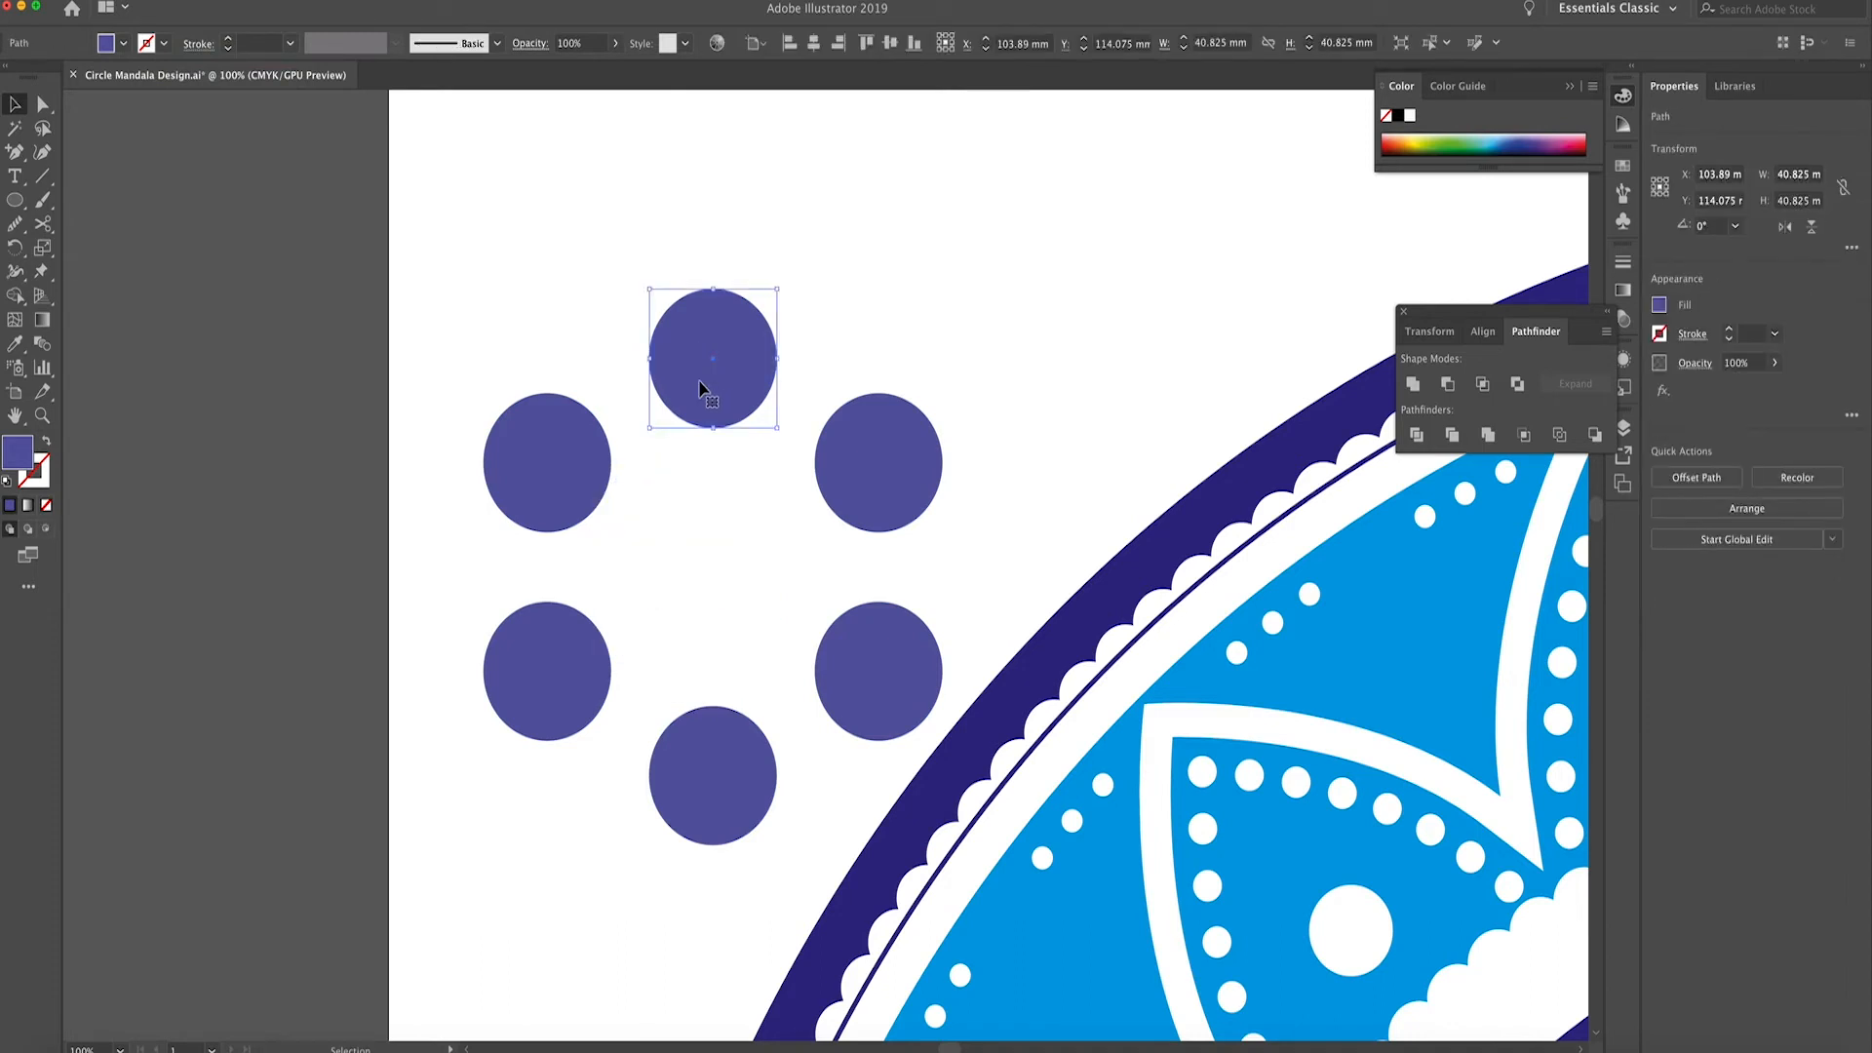
drag(698, 388, 697, 597)
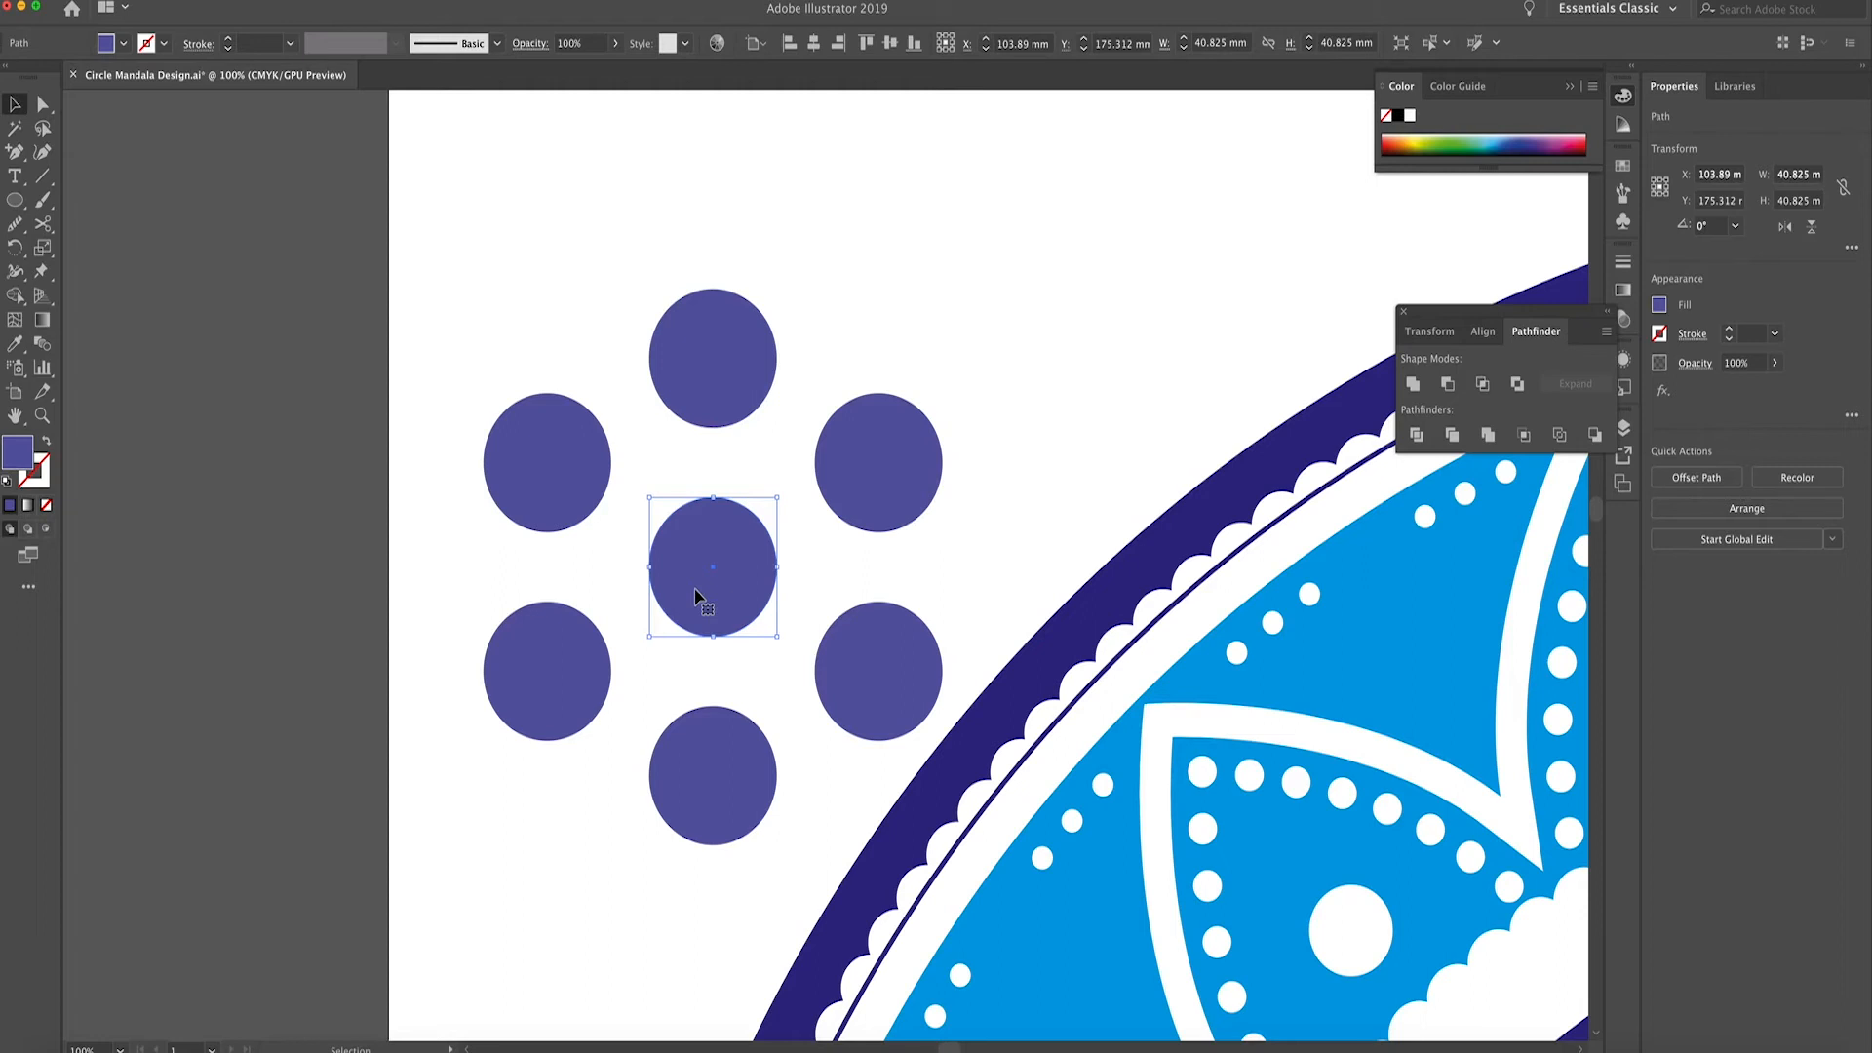
Fill all seven circles with white and scale the cluster down to about 35 mm wide
key(ctrl+a)
key(ctrl+minus)
double_click(21, 456)
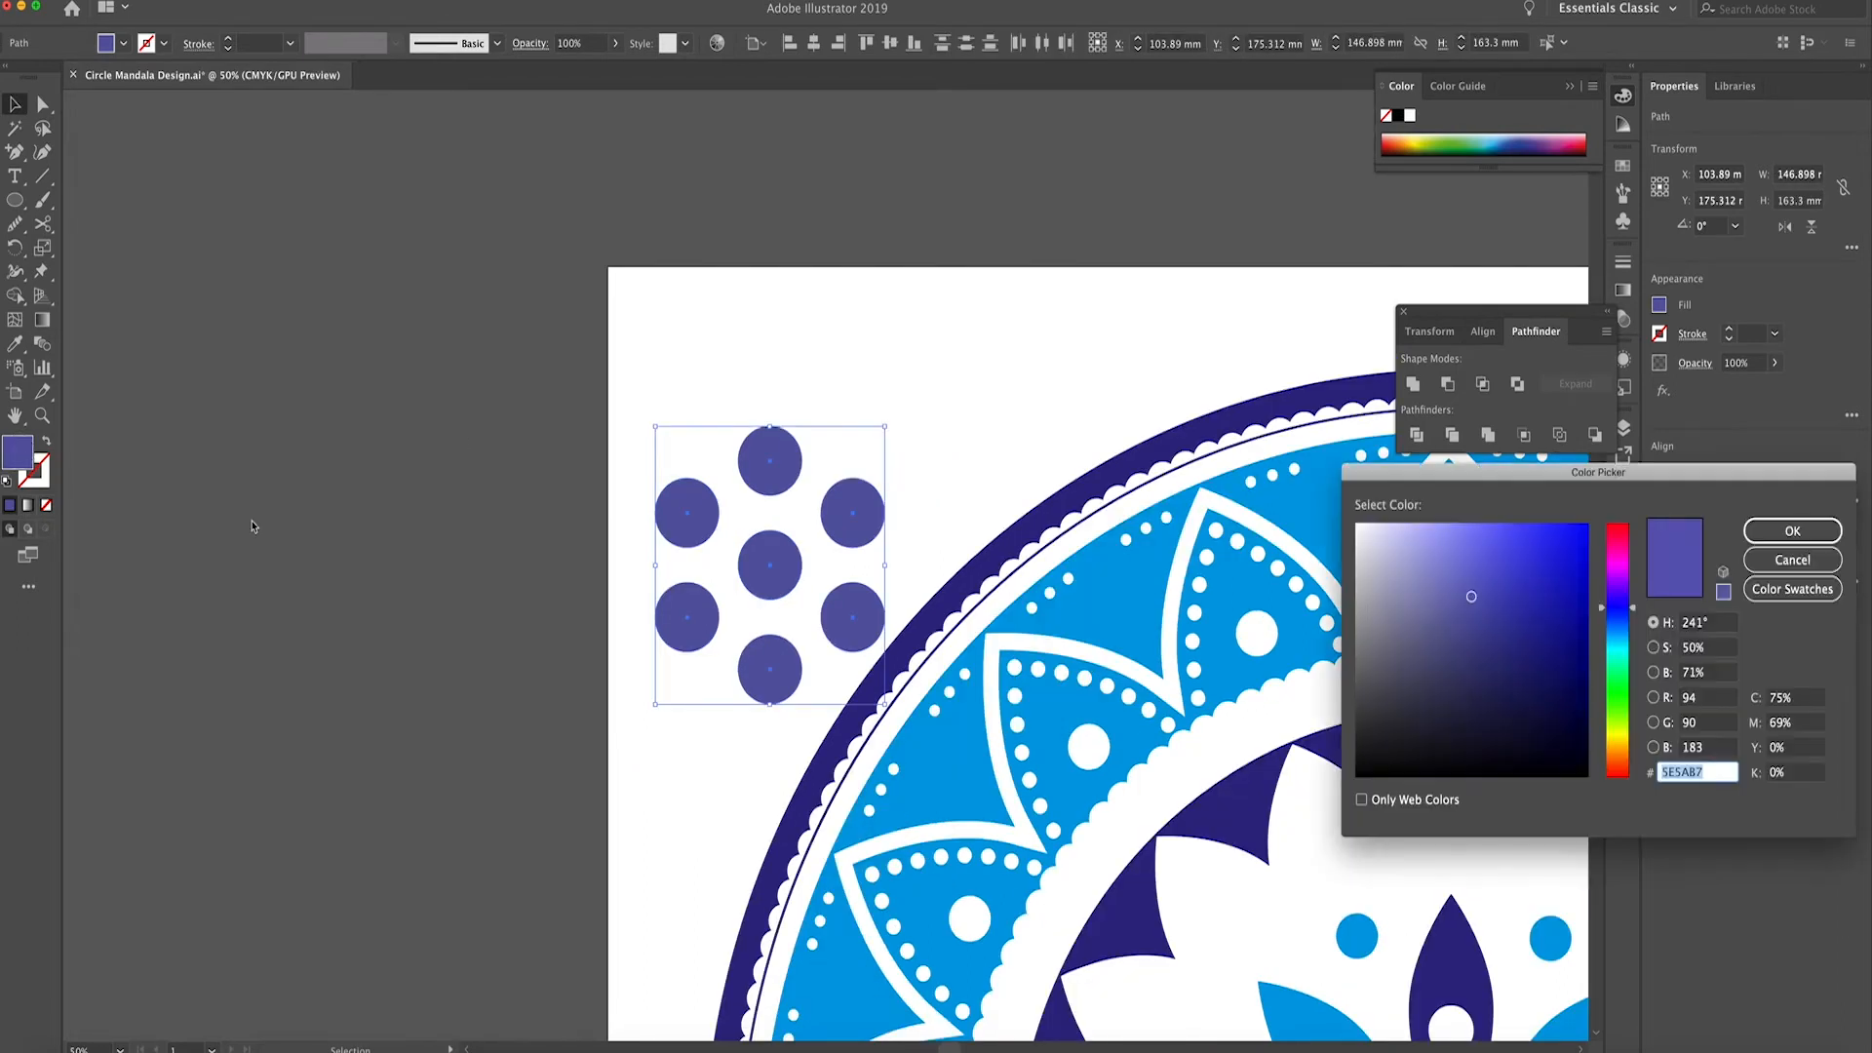
drag(1424, 564, 1352, 523)
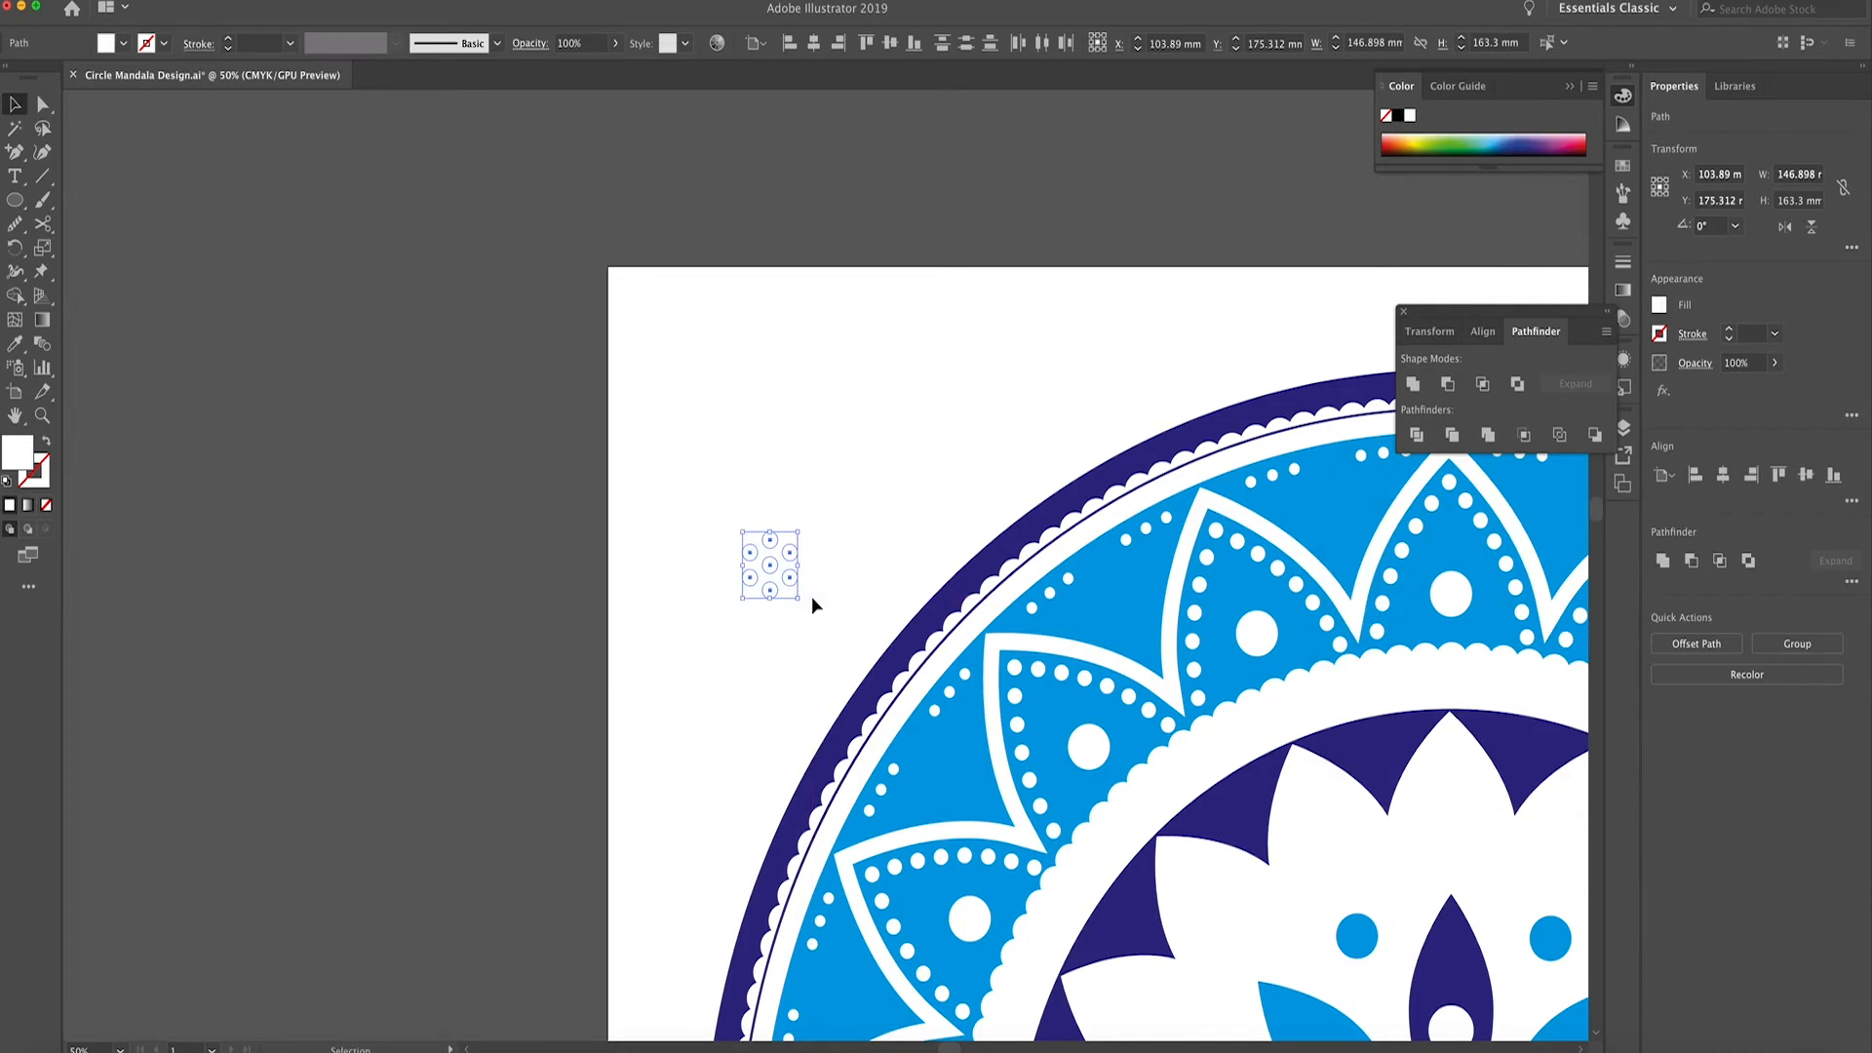
Group the seven-dot cluster and place it in the white inner petal, centred above the tip of the top dark blue leaf
scroll(811, 594, right, 5)
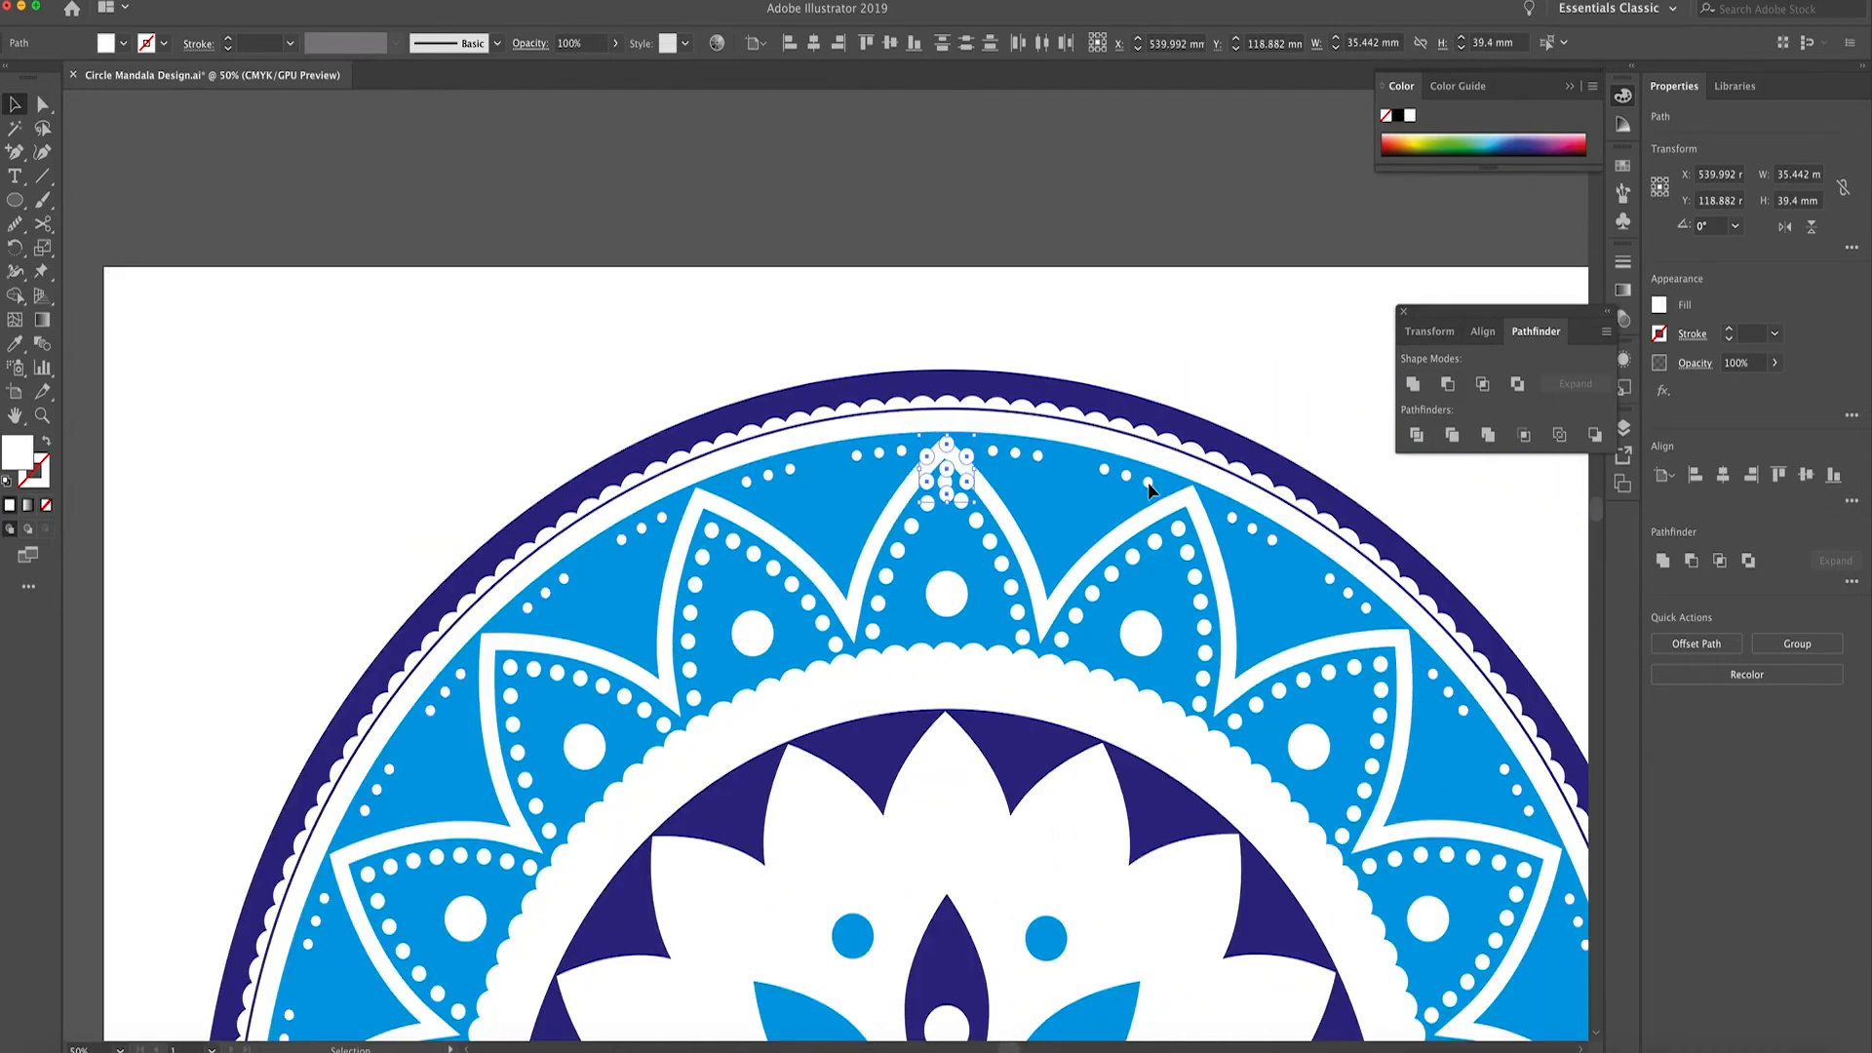
key(ctrl+minus)
key(ctrl+minus)
key(ctrl+plus)
key(ctrl+plus)
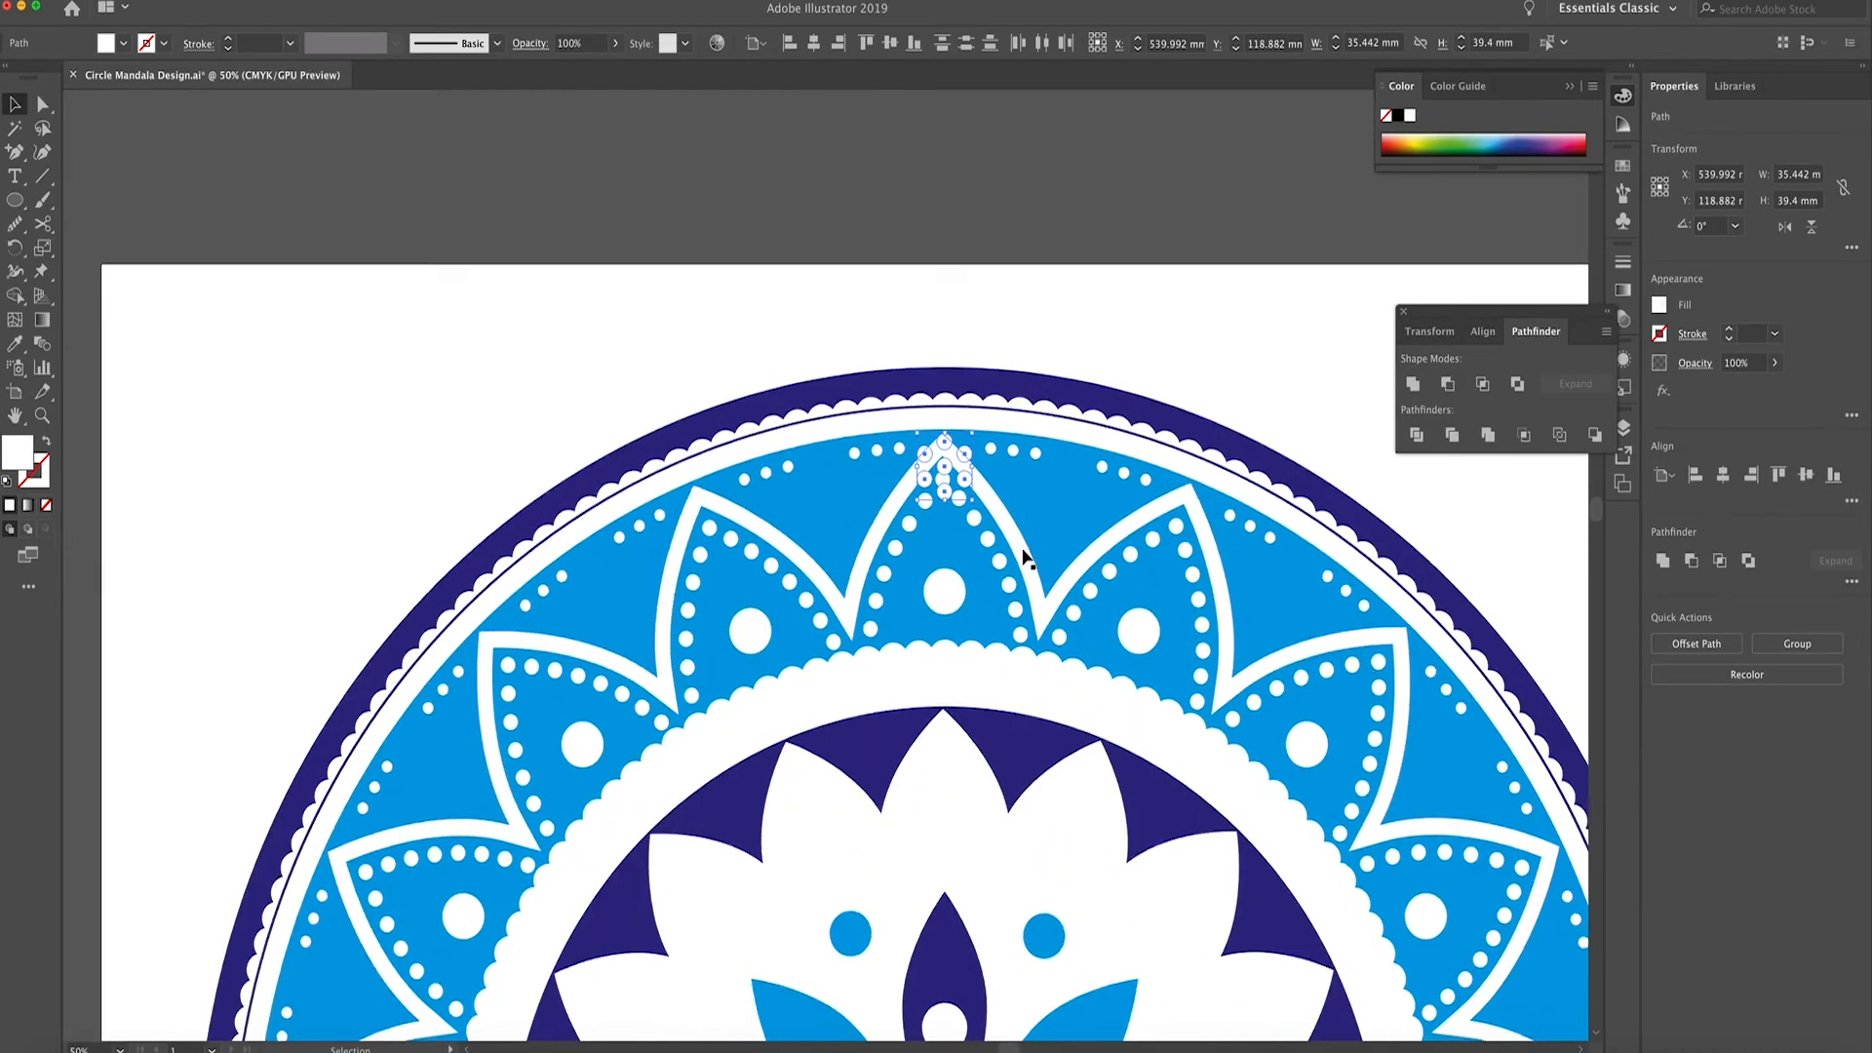
scroll(1023, 557, down, 2)
scroll(1022, 556, right, 1)
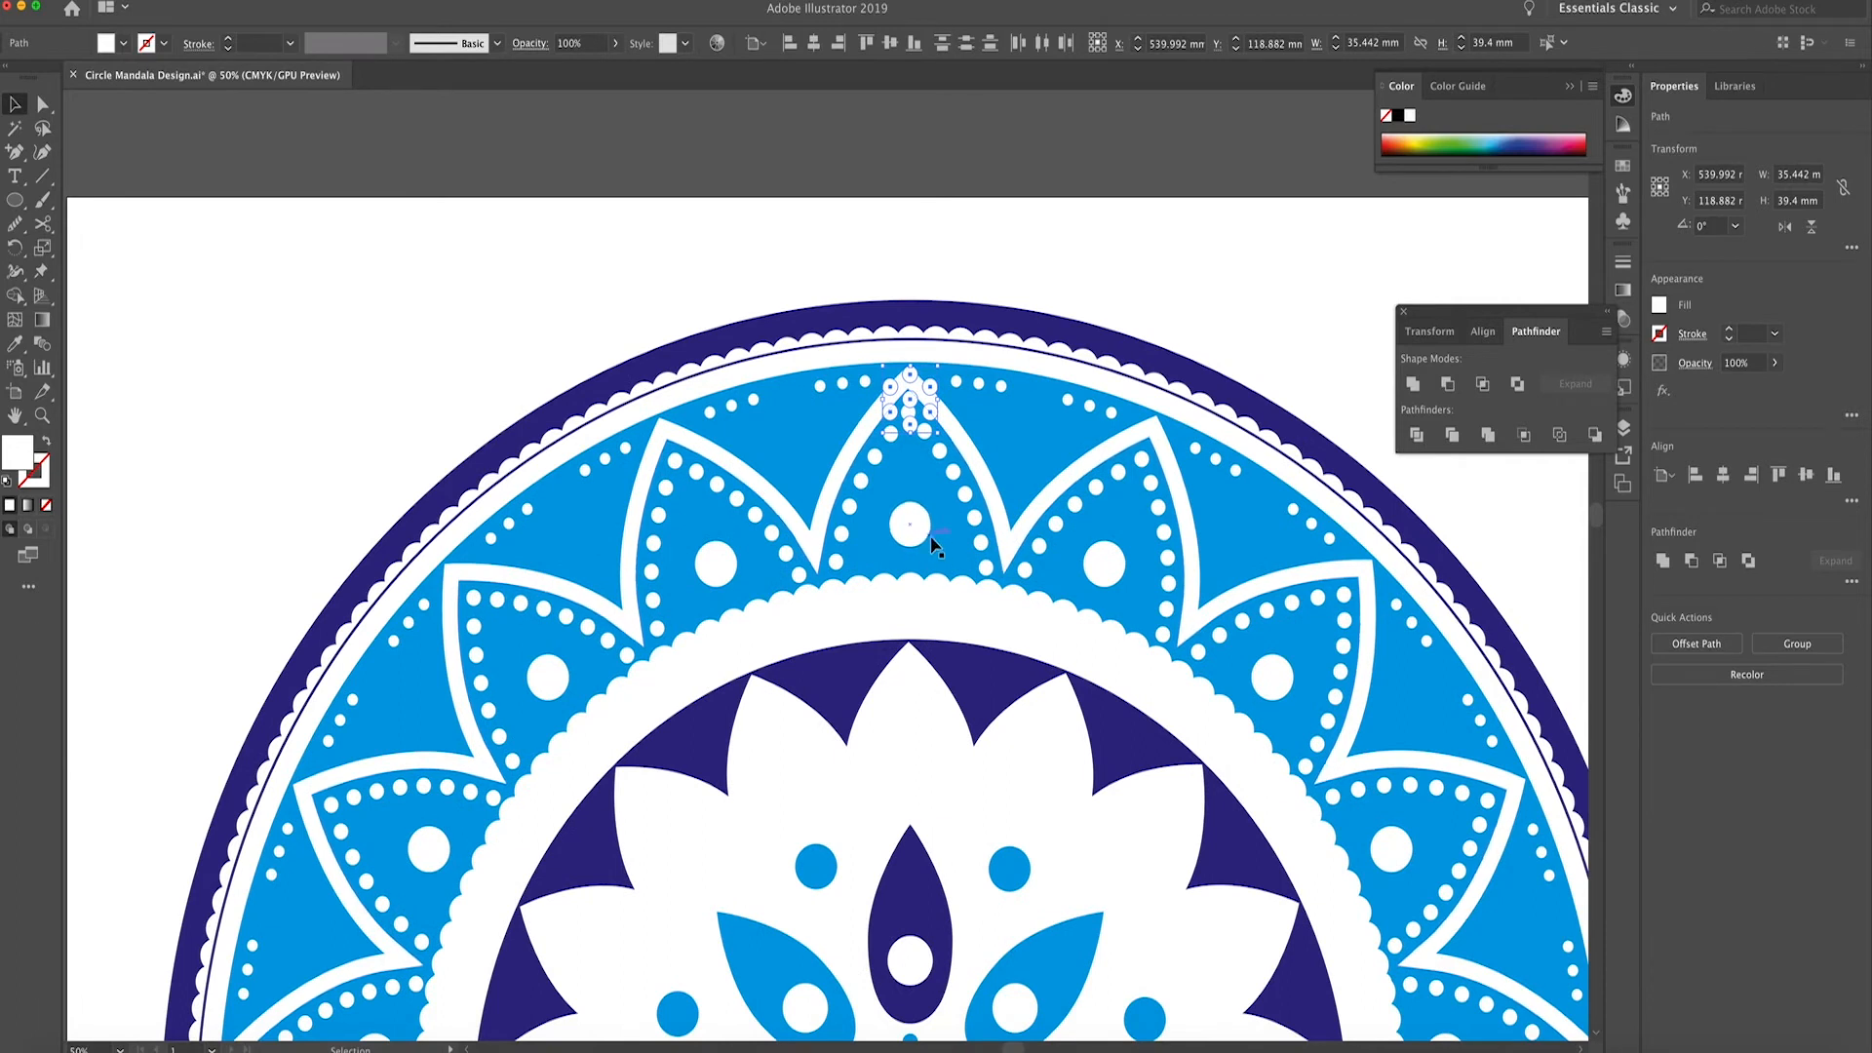
drag(911, 406, 910, 818)
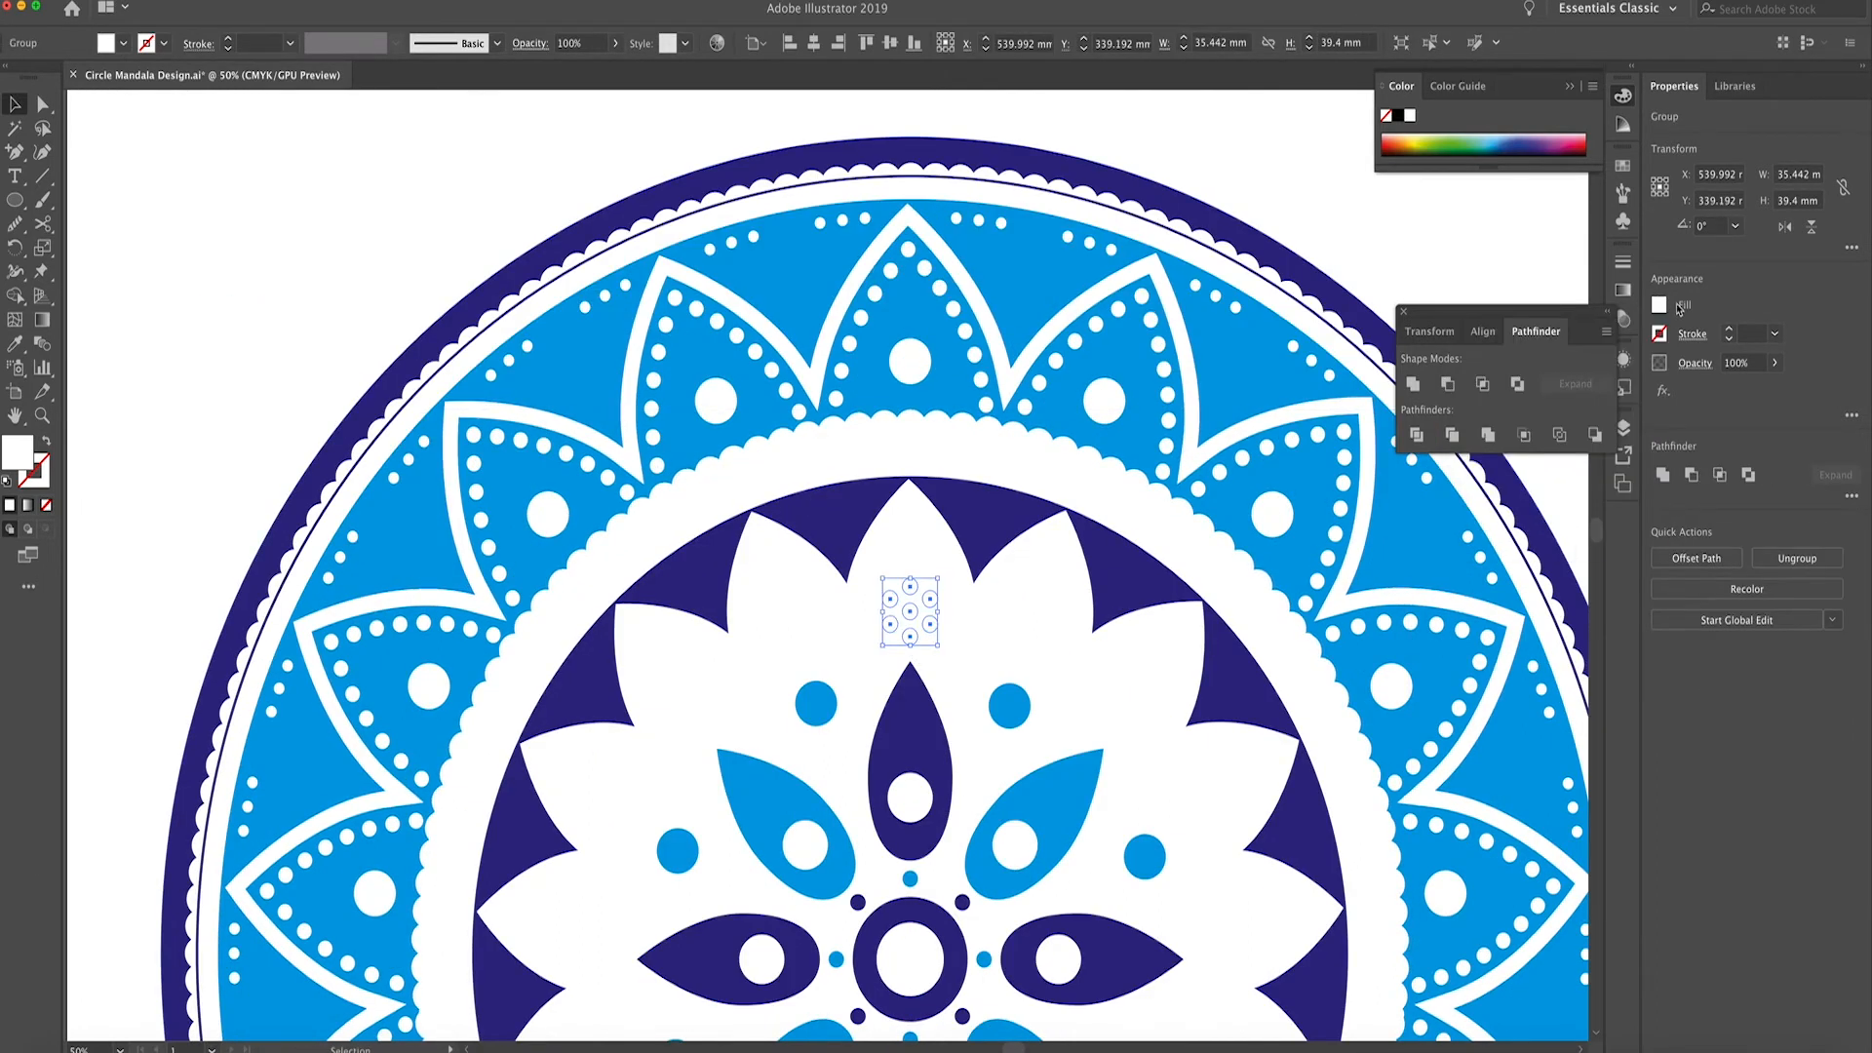
Fill the seven-dot cluster with light blue
click(1659, 306)
click(1606, 385)
click(806, 622)
Isolate the dot cluster and copy its bottom dot straight down to sit between the cluster and the leaf tip
key(super+equal)
double_click(942, 662)
drag(943, 664, 944, 683)
key(super+equal)
key(super+equal)
key(super+equal)
key(super+equal)
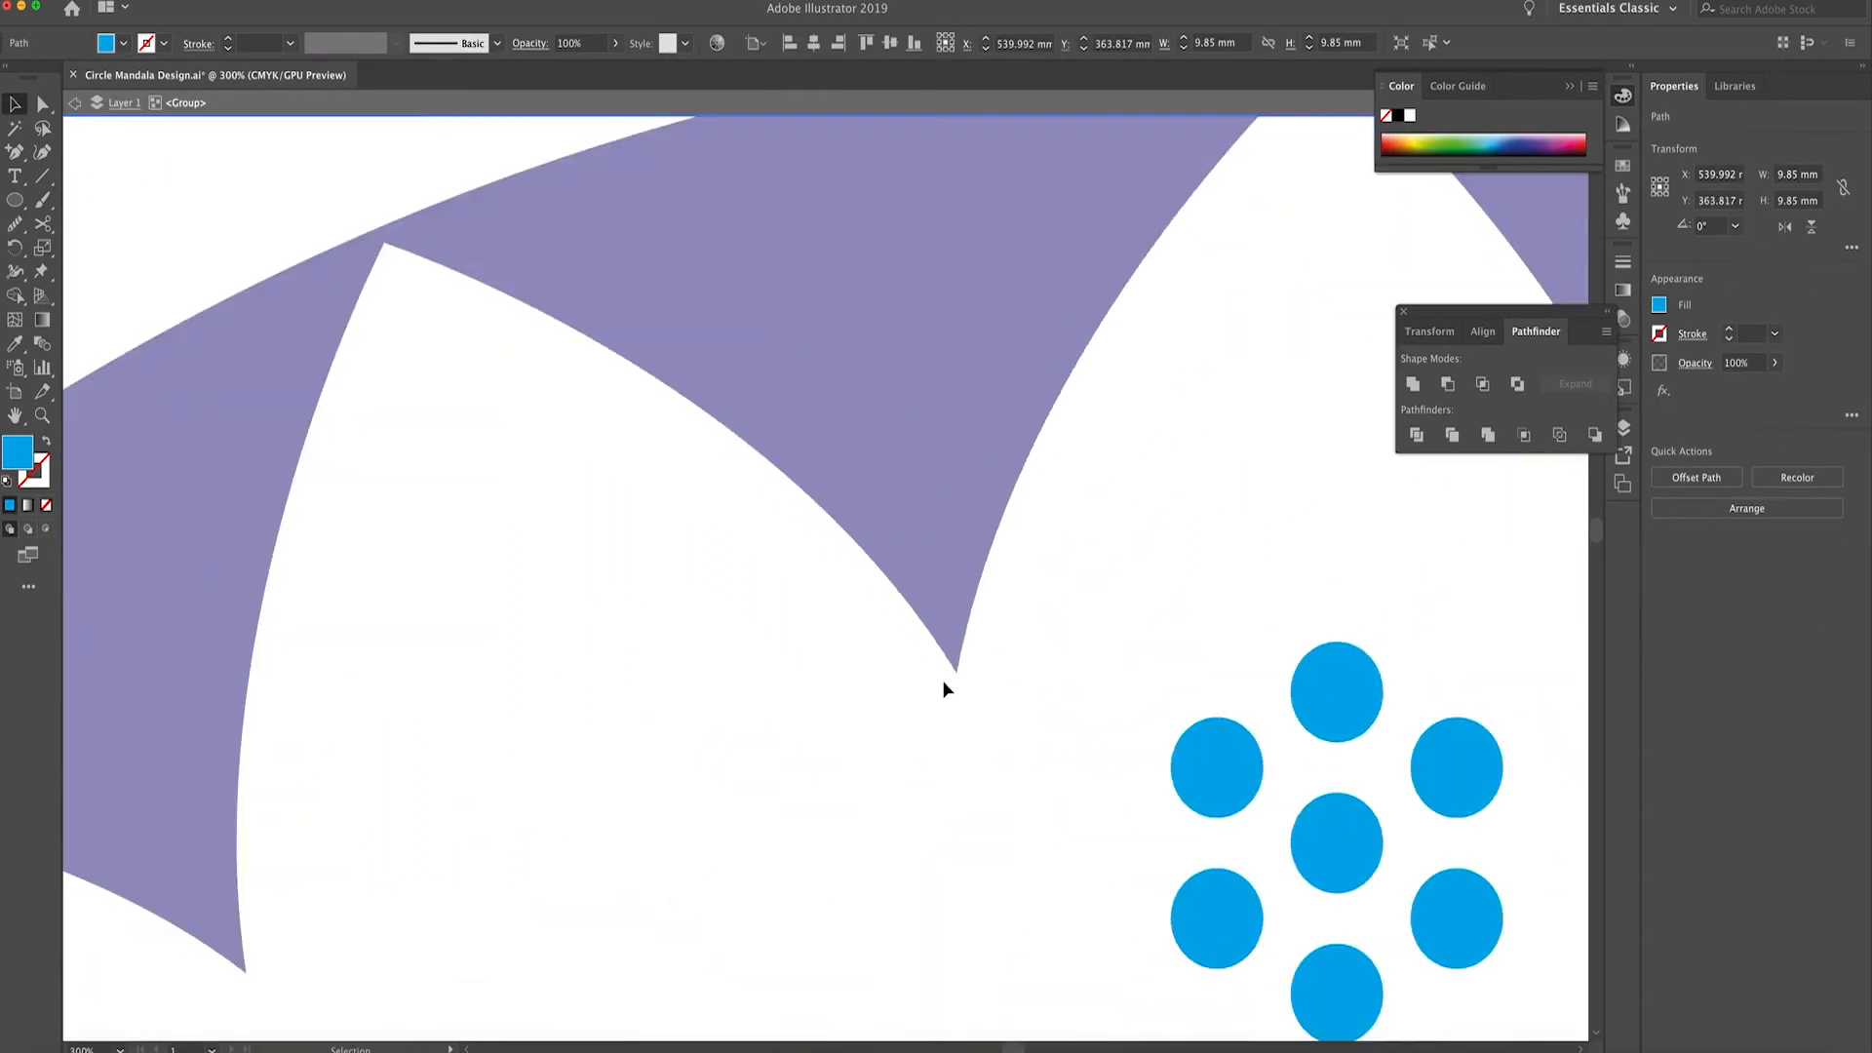
scroll(944, 684, right, 4)
scroll(944, 684, down, 3)
drag(983, 780, 985, 785)
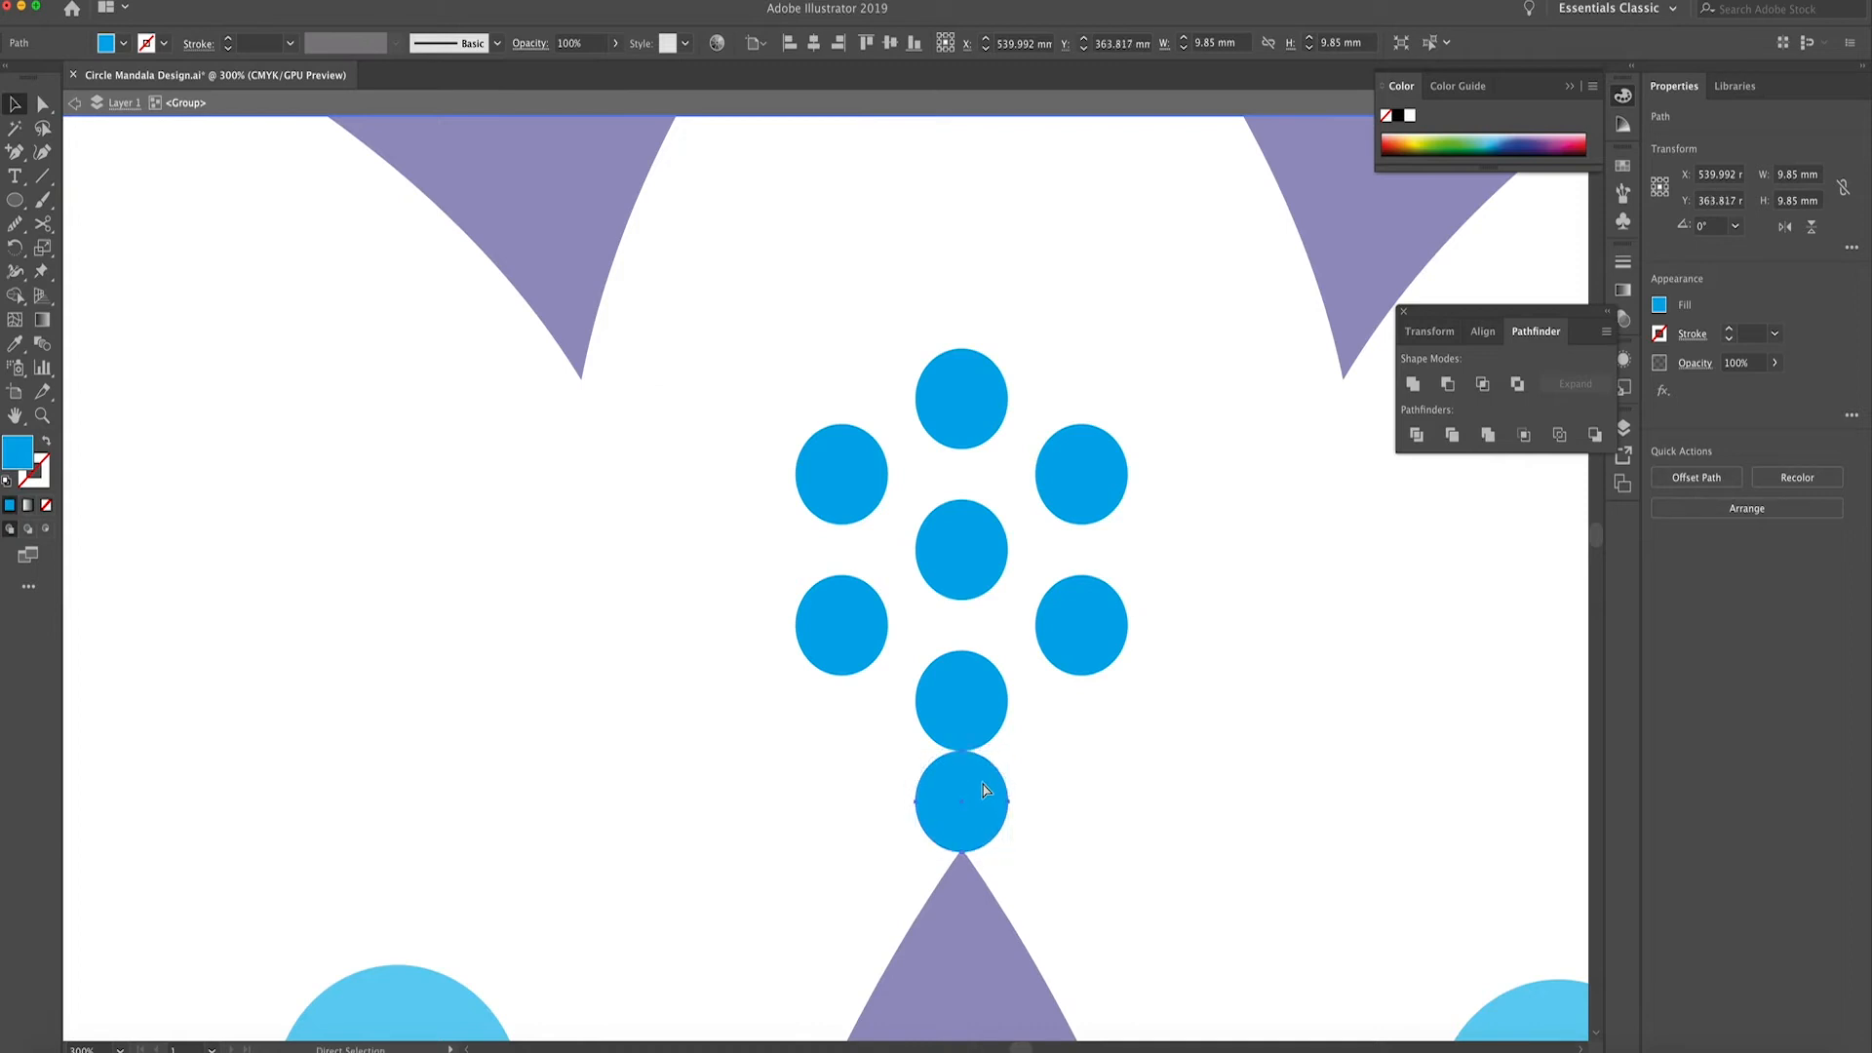
Exit isolation of the dot cluster and return to the whole mandala
key(super+minus)
key(super+minus)
key(super+minus)
key(super+minus)
key(super+minus)
key(super+minus)
key(super+minus)
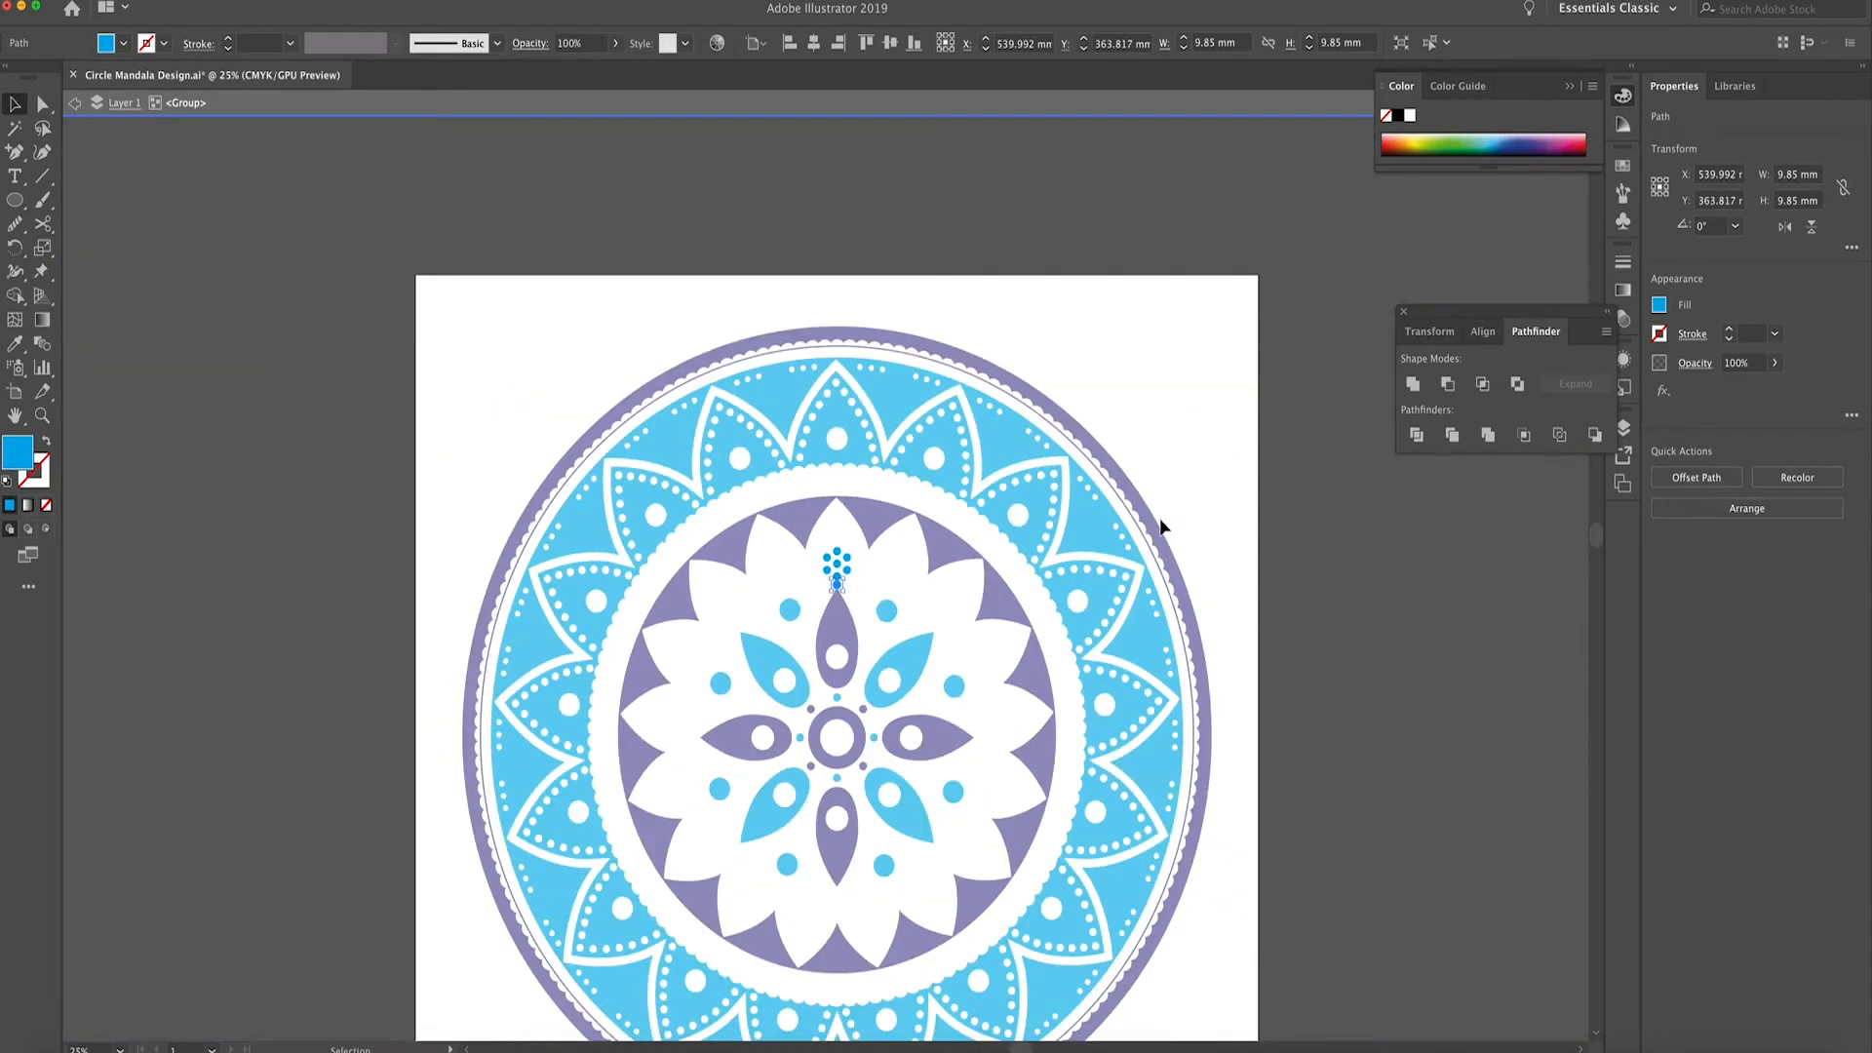
click(1161, 528)
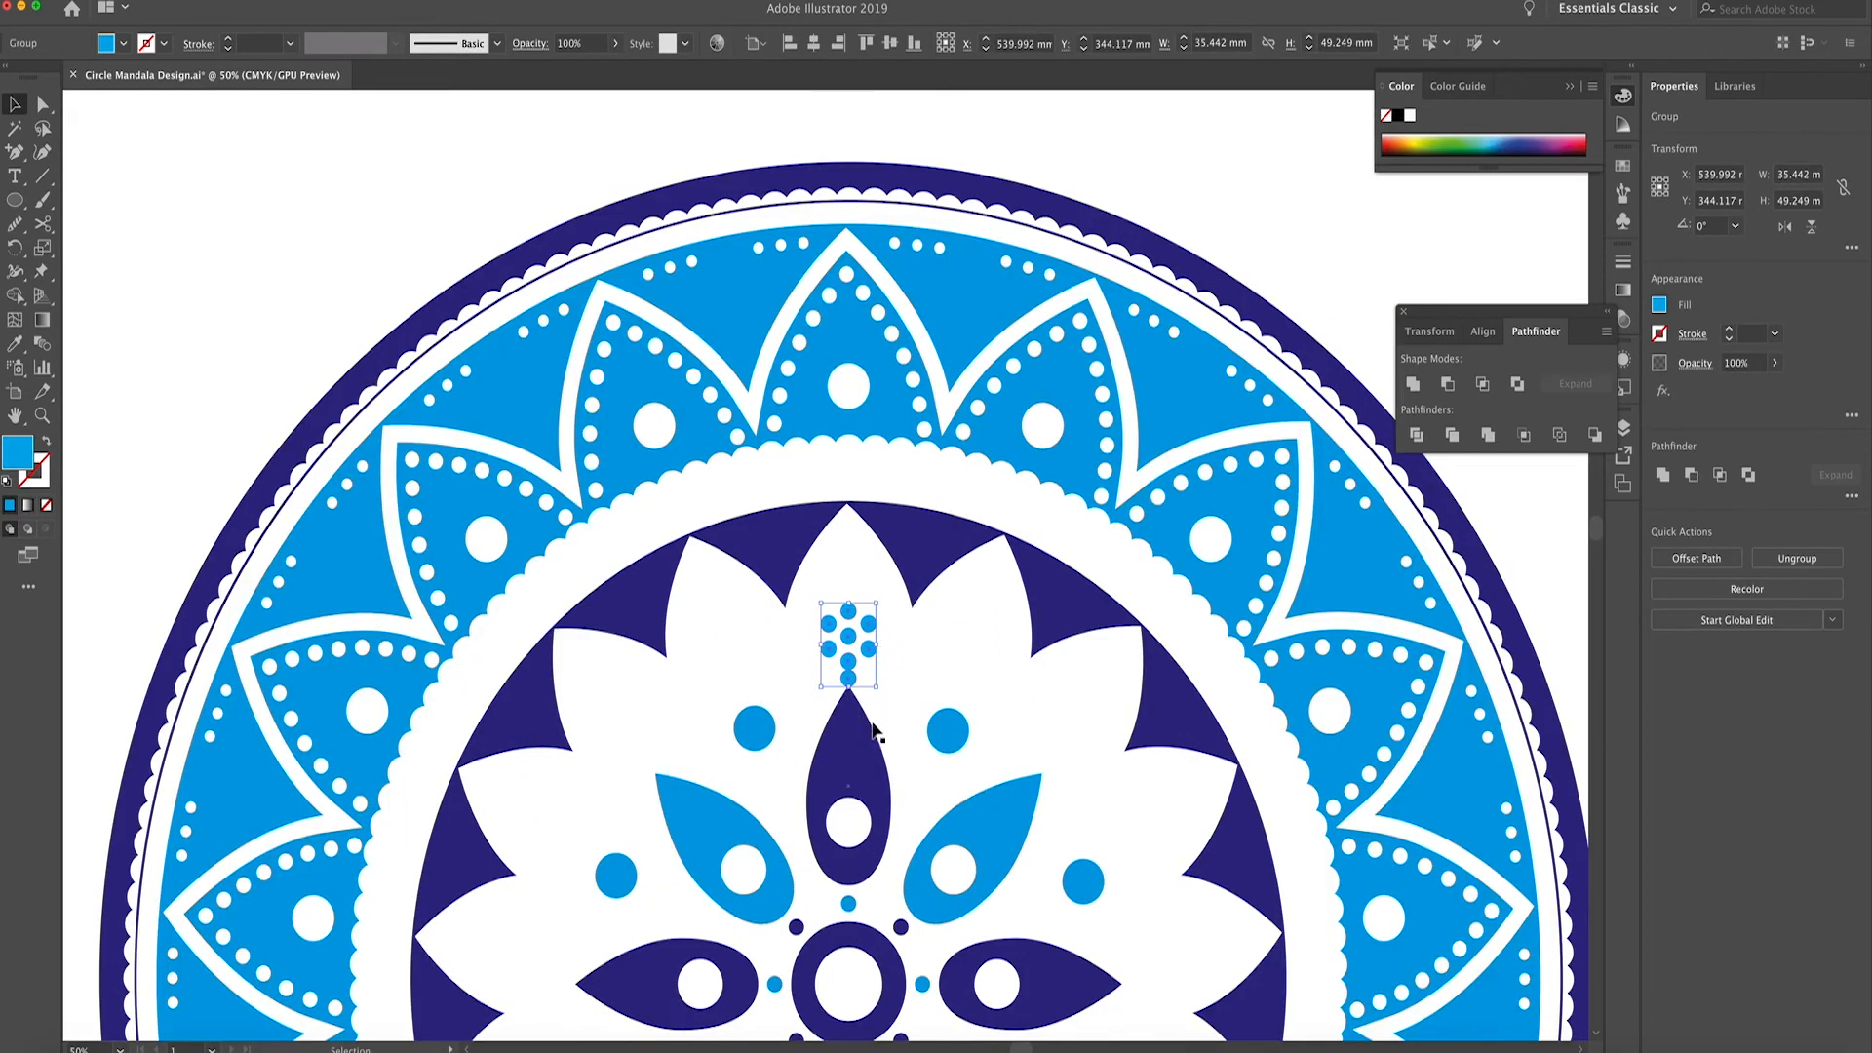
Apply a Transform effect to the dot cluster with a rotation angle of 360/17 and 16 copies
click(341, 0)
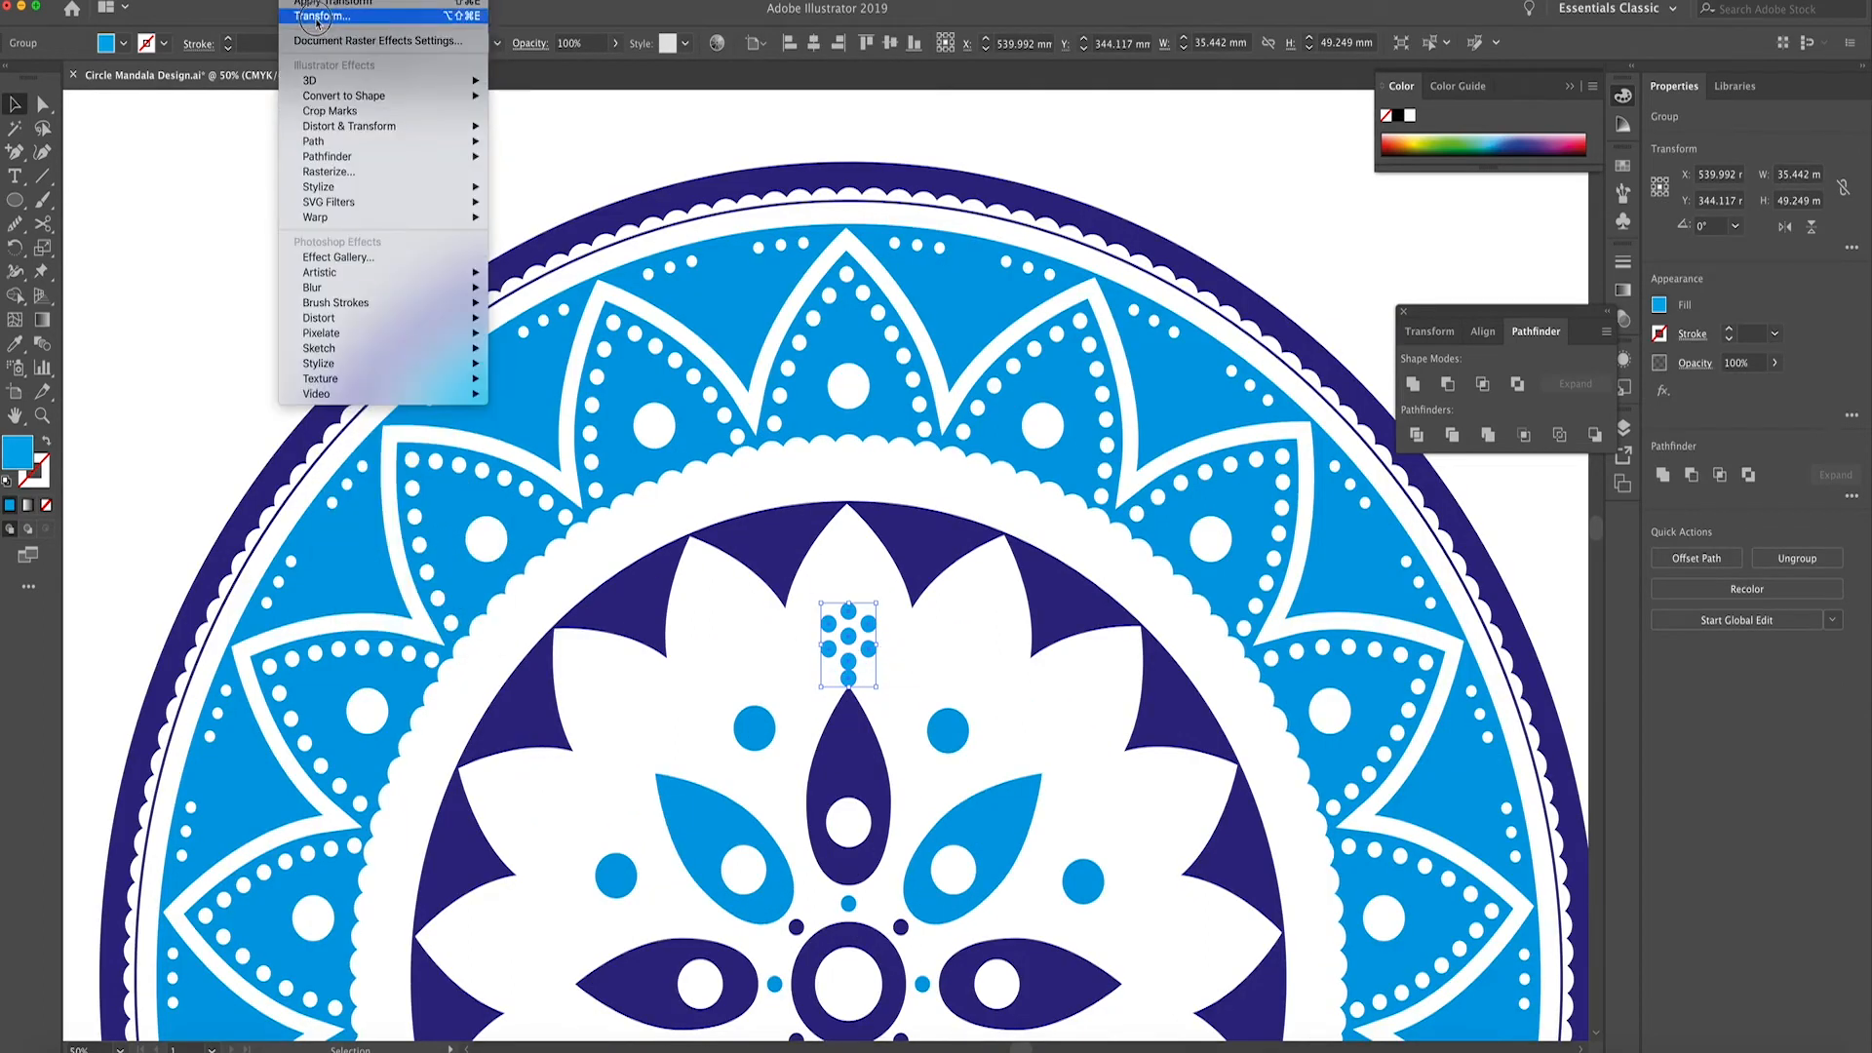
click(314, 18)
drag(1118, 621, 1092, 624)
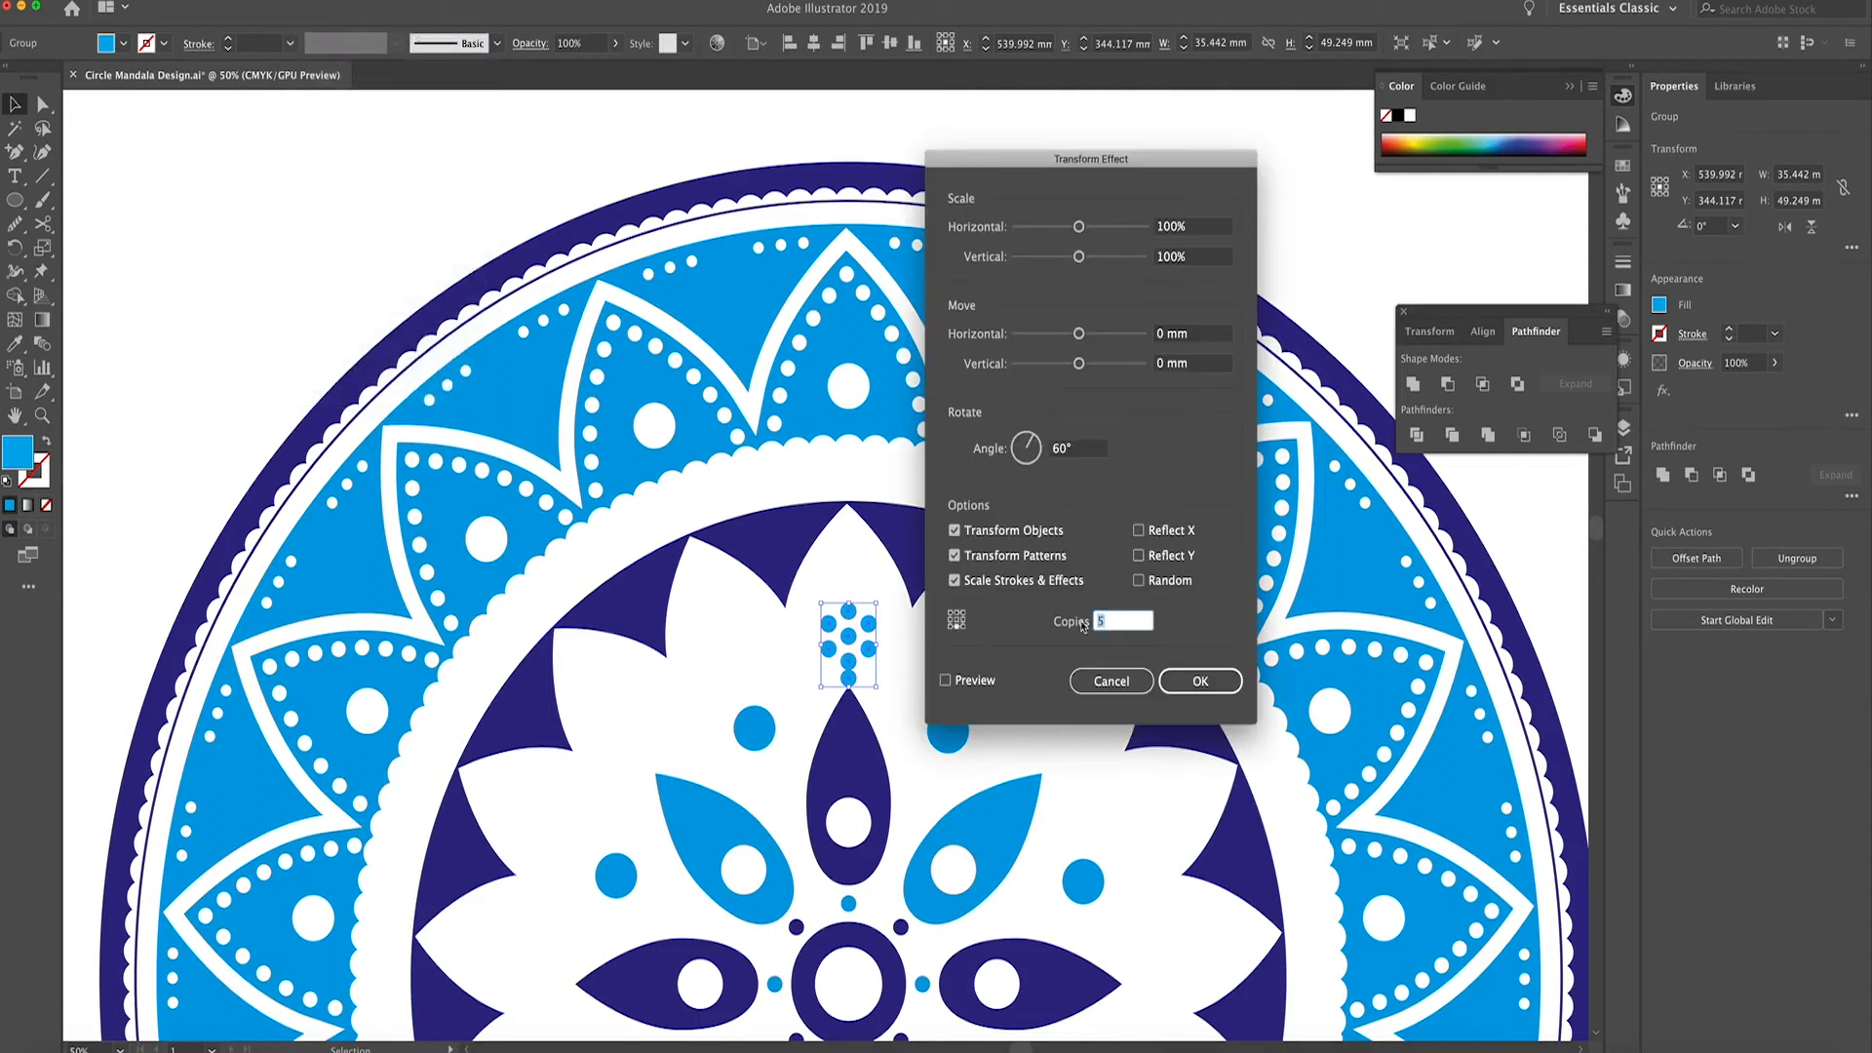
drag(1072, 451, 1038, 450)
text(360/17)
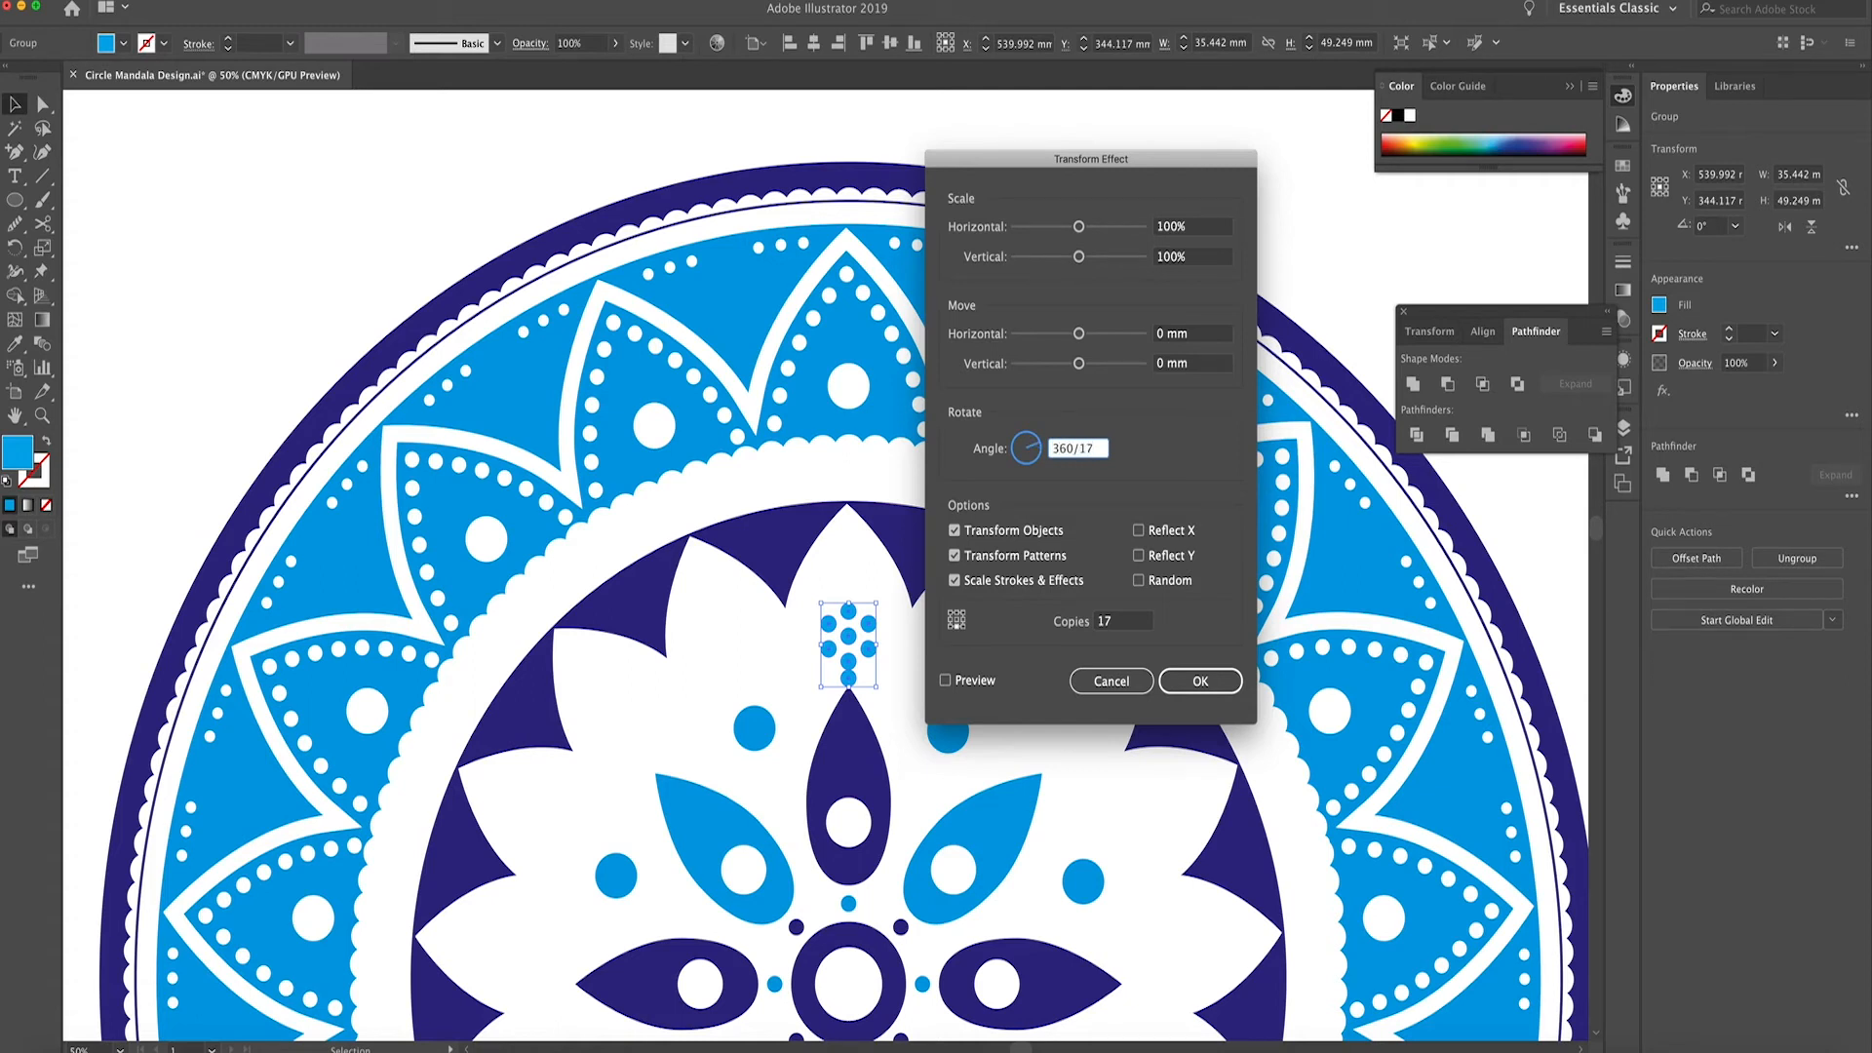
key(Tab)
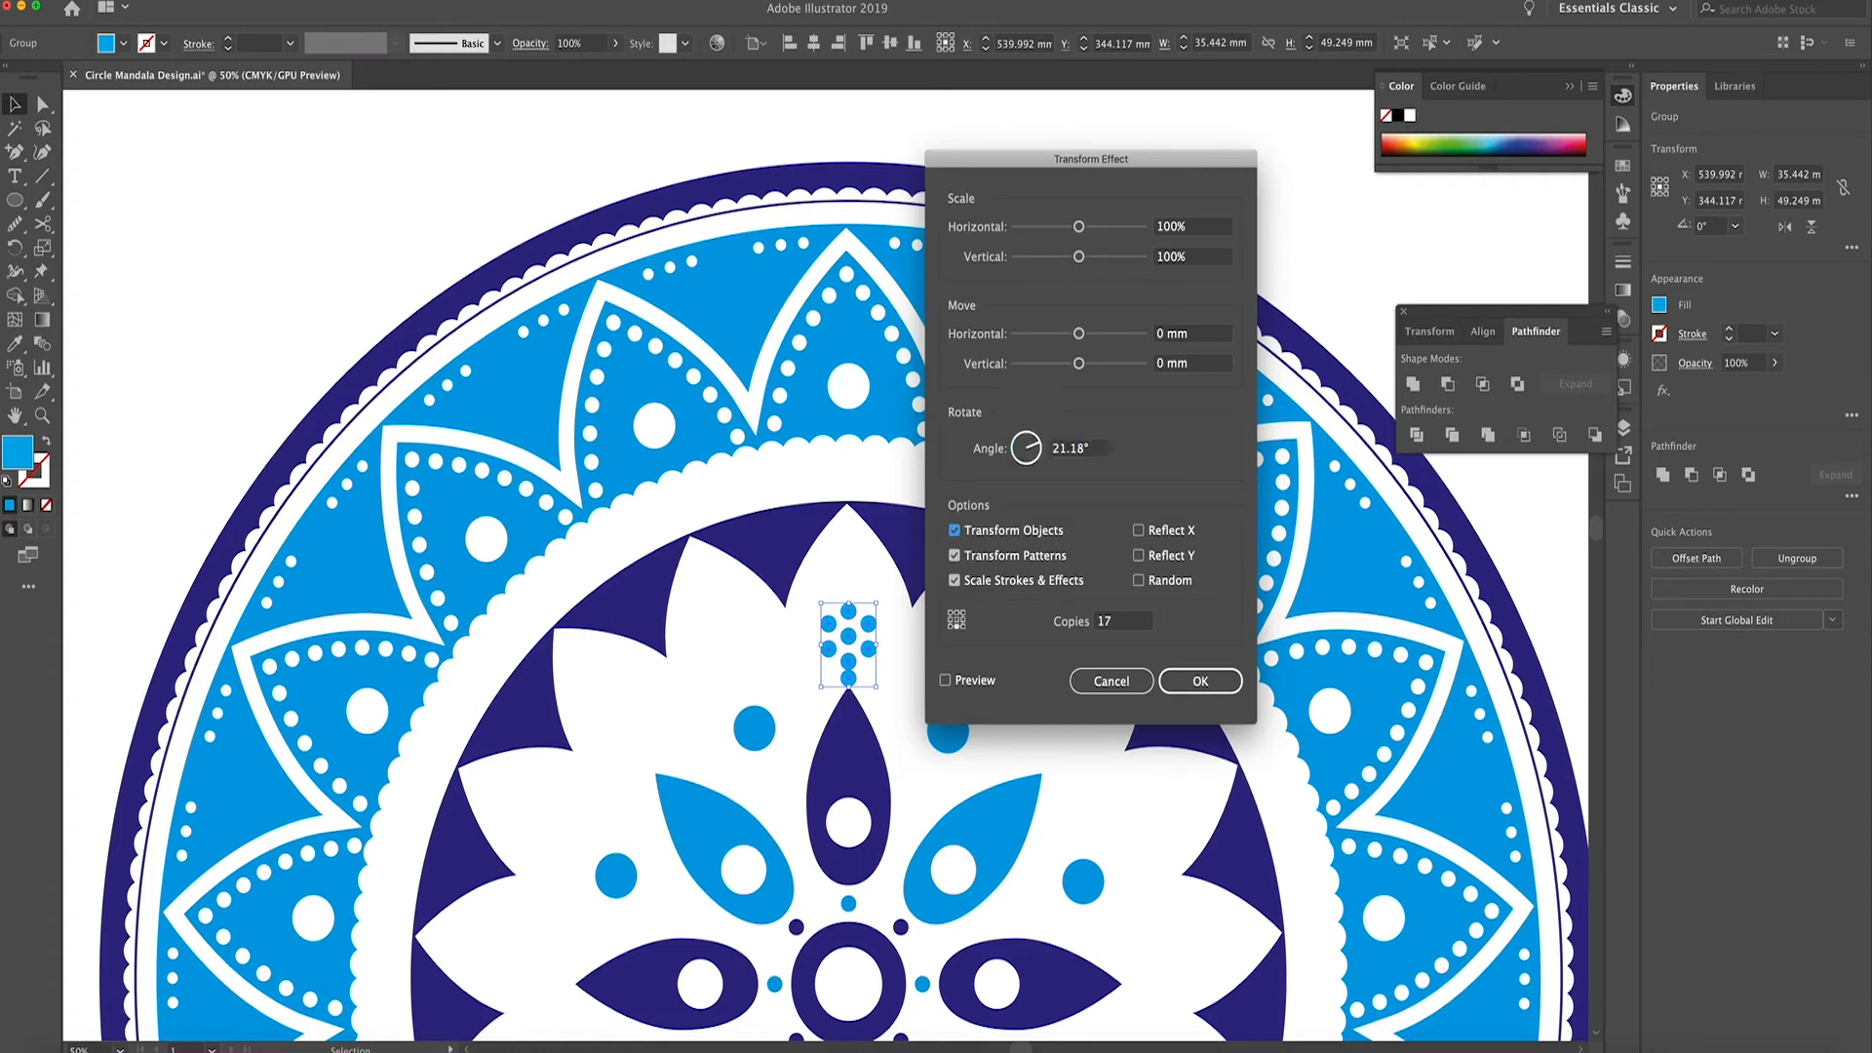
double_click(1101, 622)
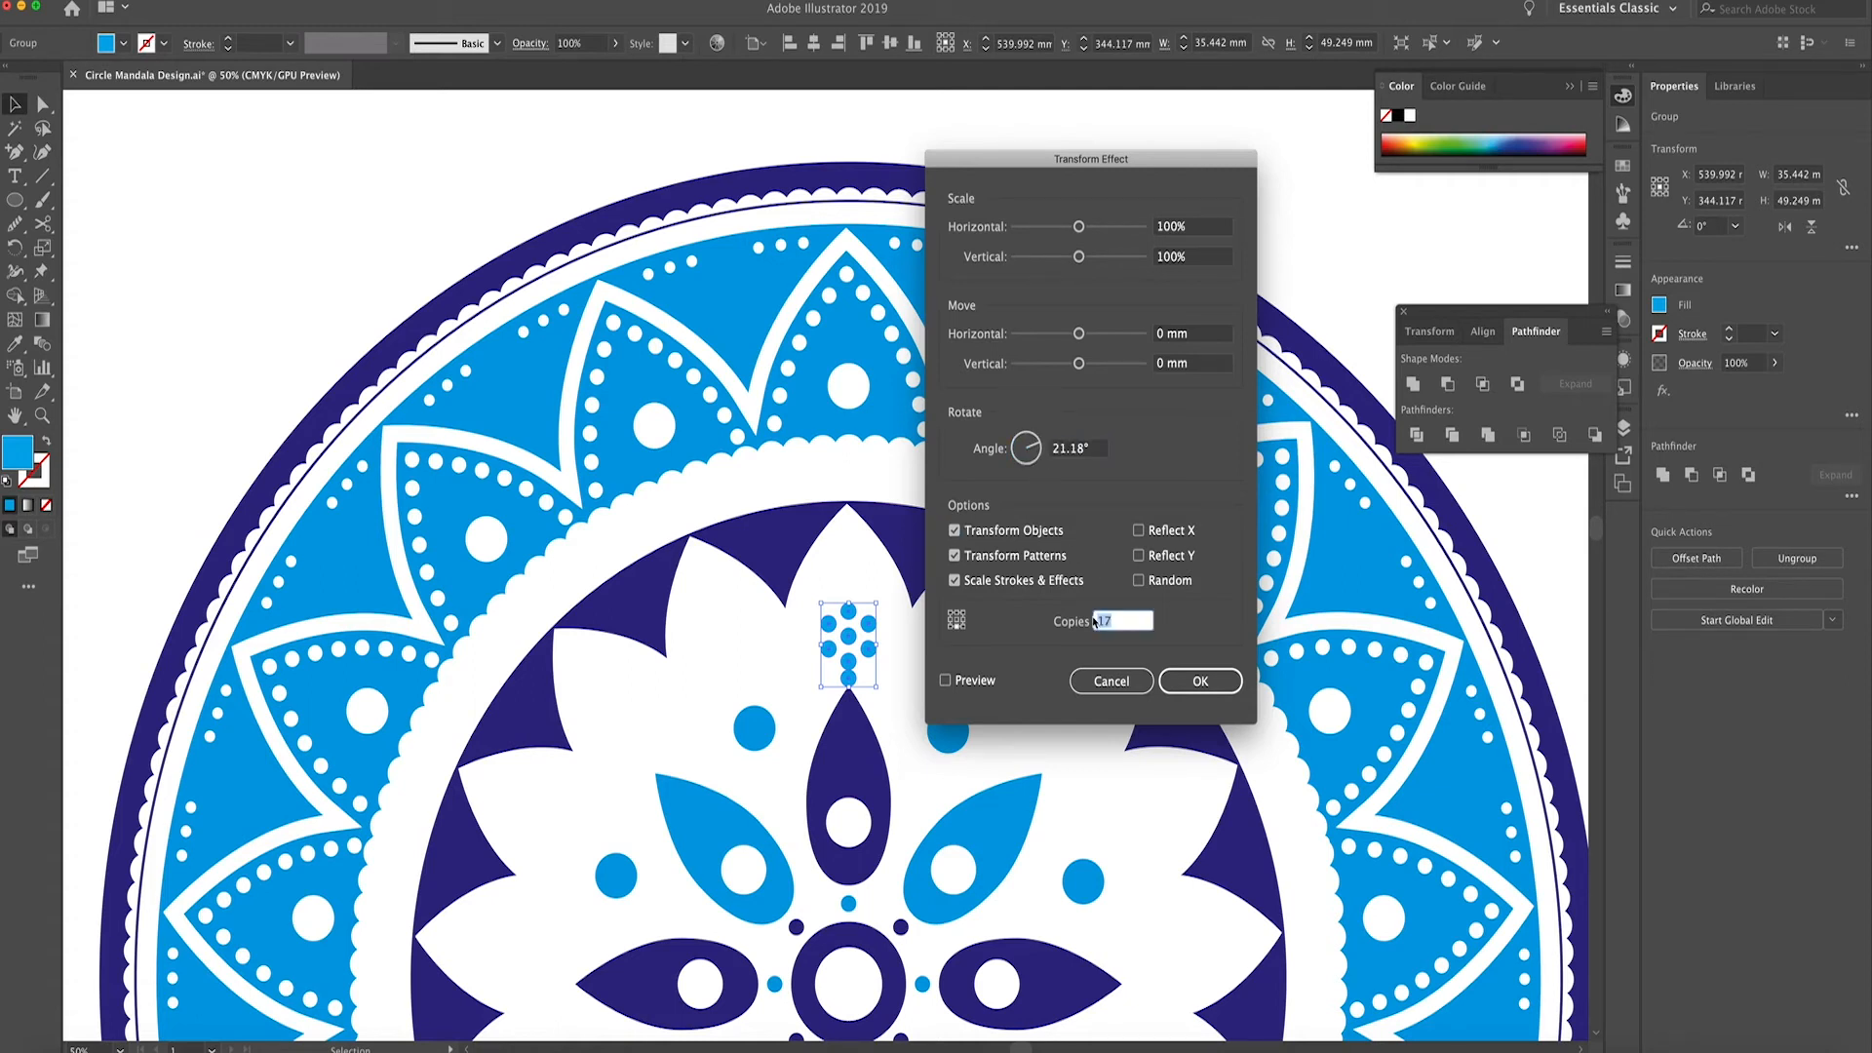
click(975, 681)
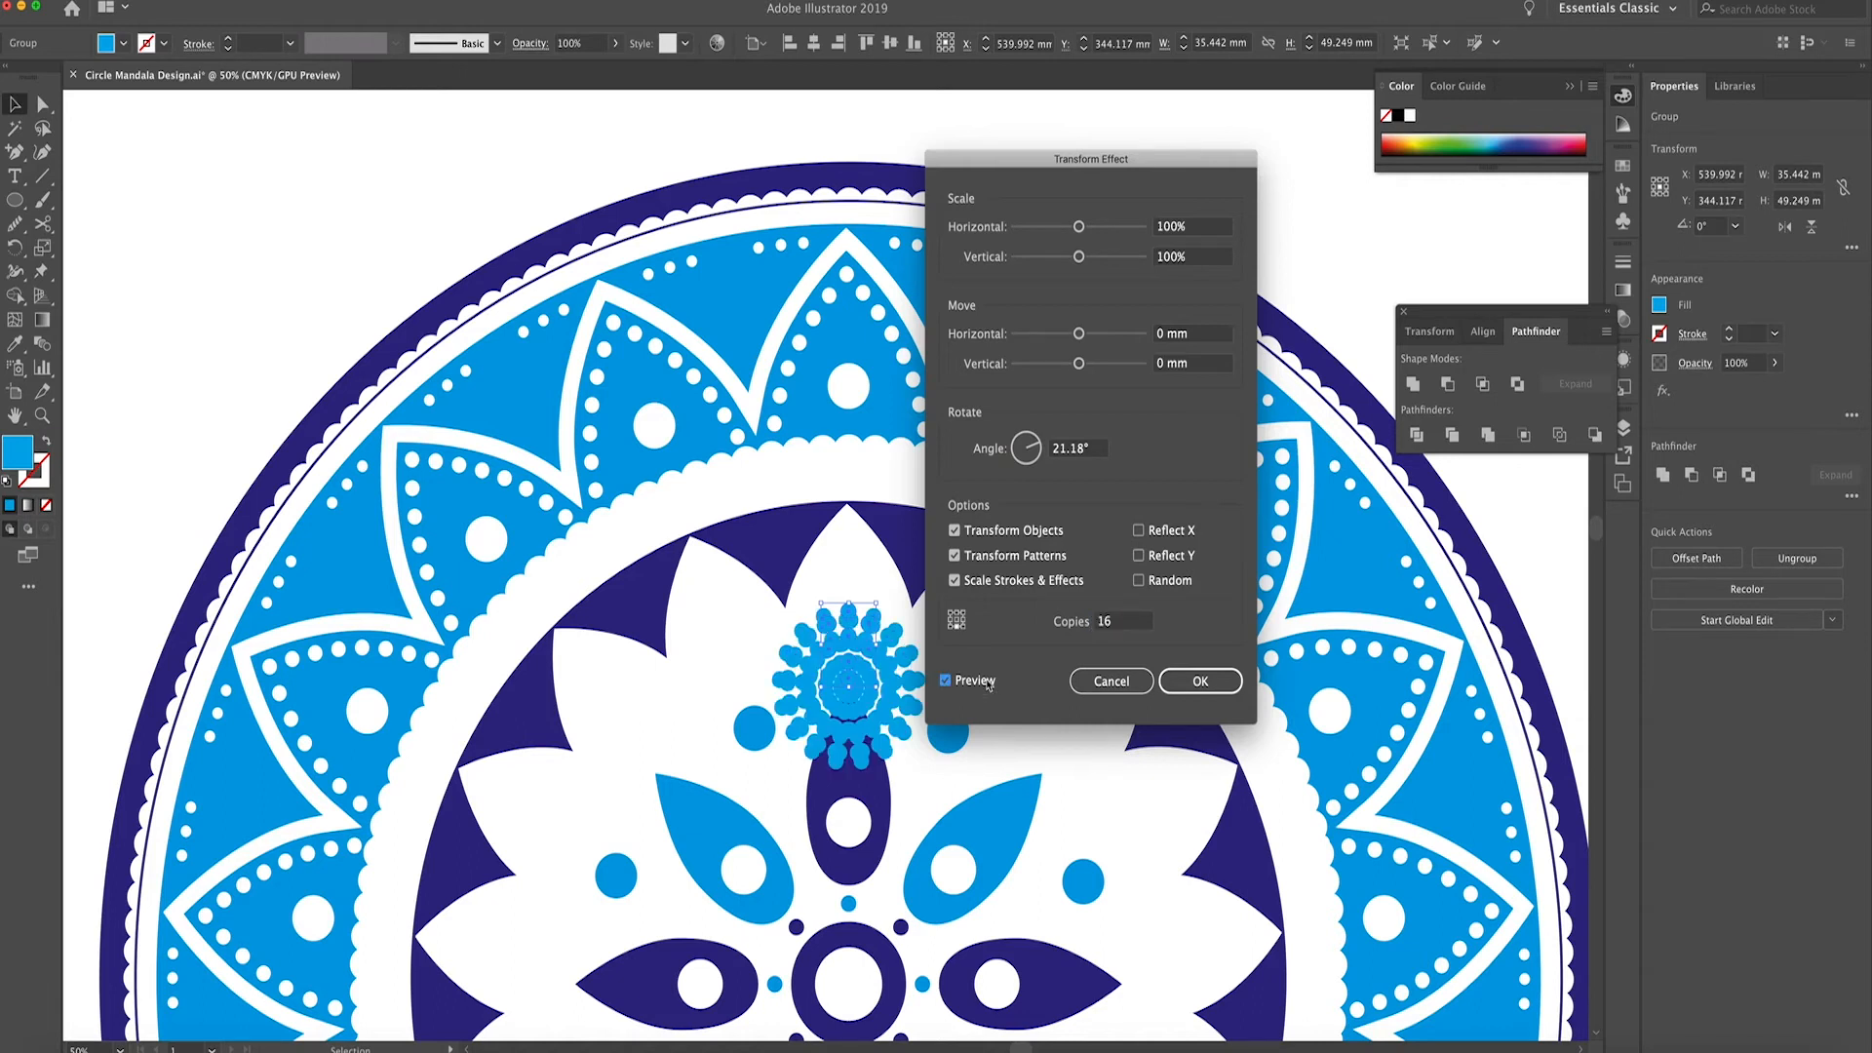
click(1200, 680)
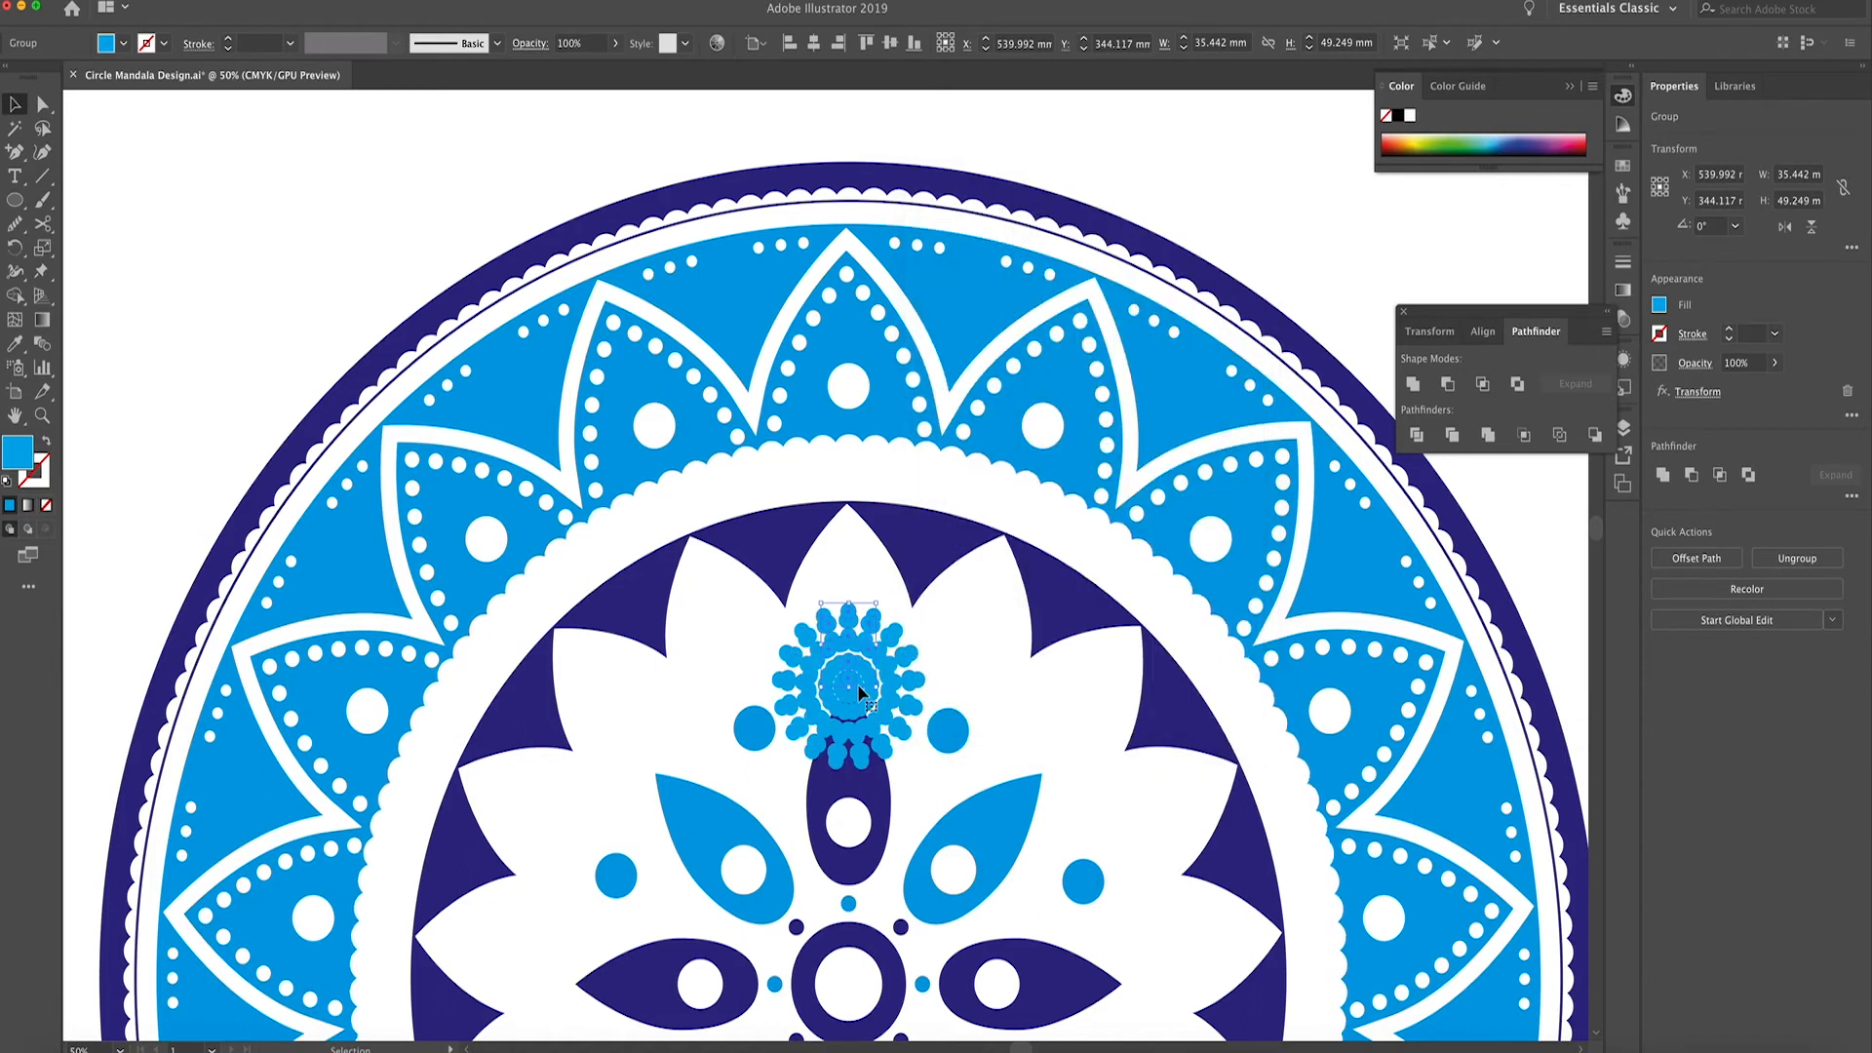
In outline view, move the dot cluster straight down so its bottom centre sits on the mandala's centre point
key(ctrl+y)
scroll(856, 682, down, 3)
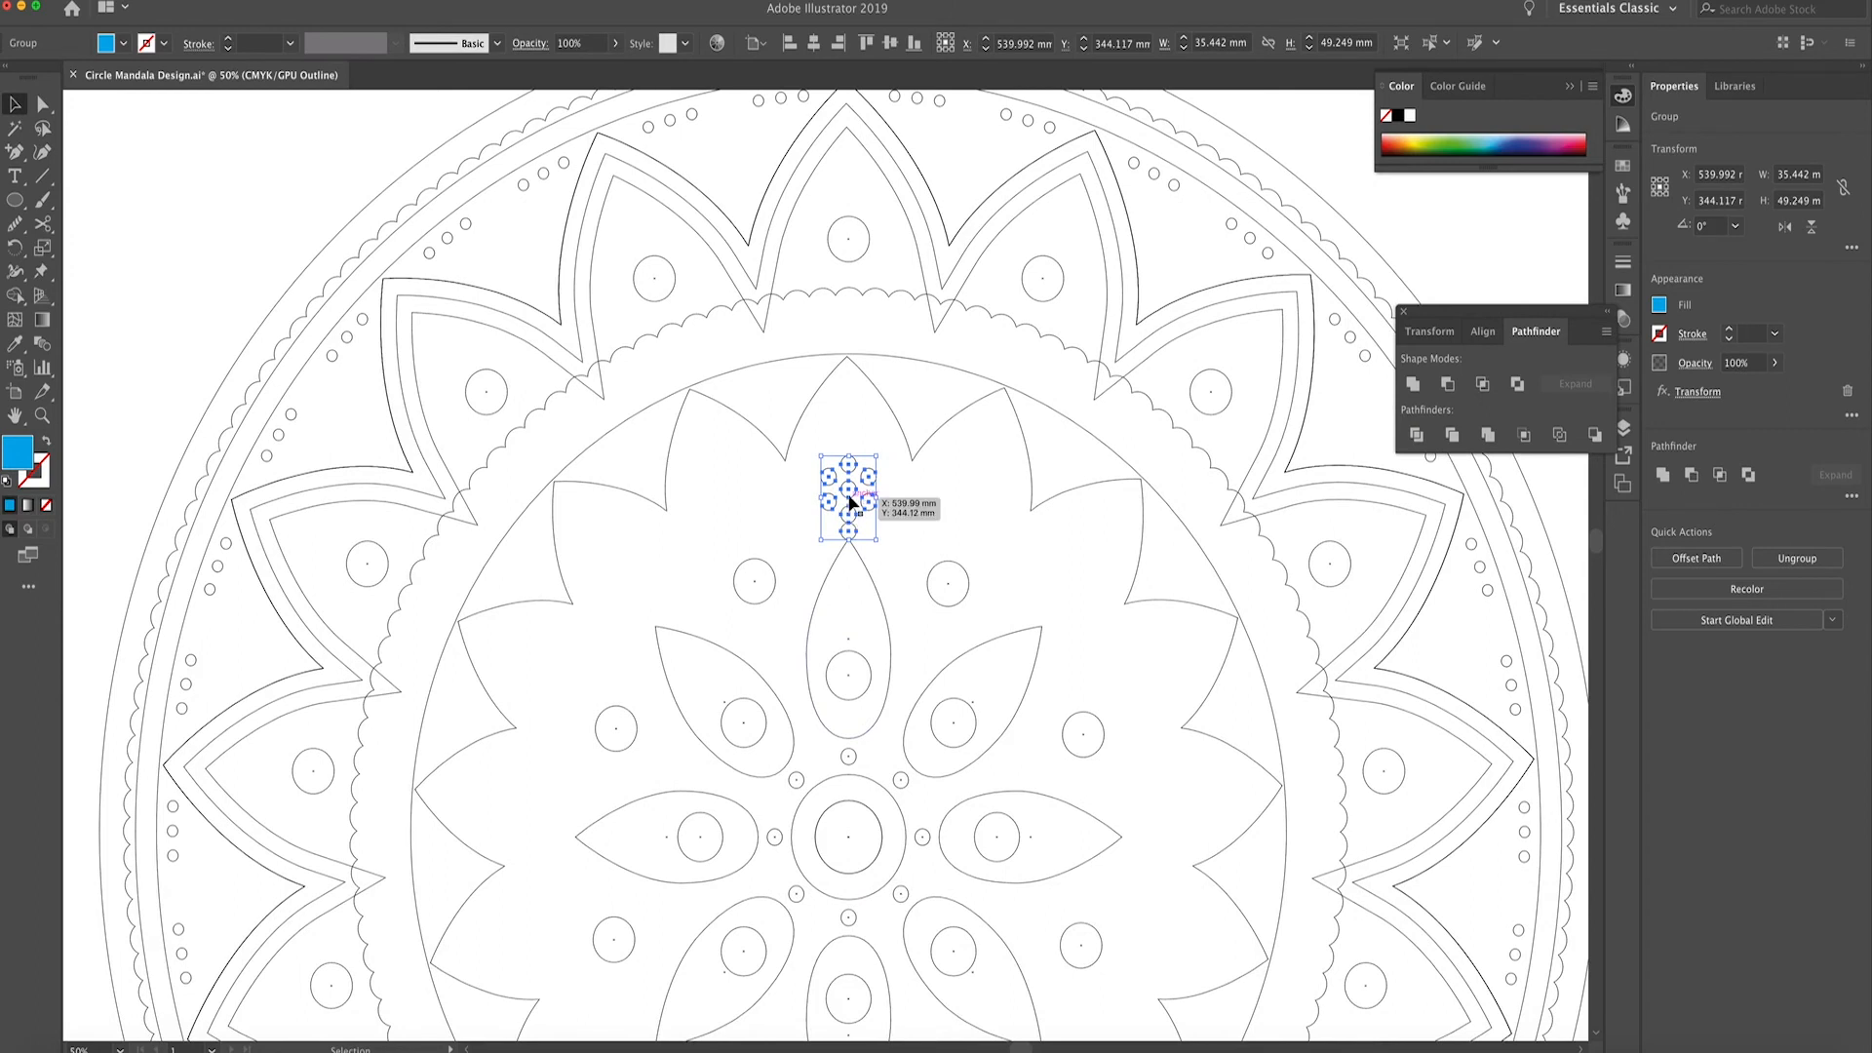
drag(850, 495, 869, 789)
key(ctrl+equal)
key(ctrl+equal)
key(ctrl+equal)
right_click(868, 791)
key(Escape)
scroll(778, 718, down, 10)
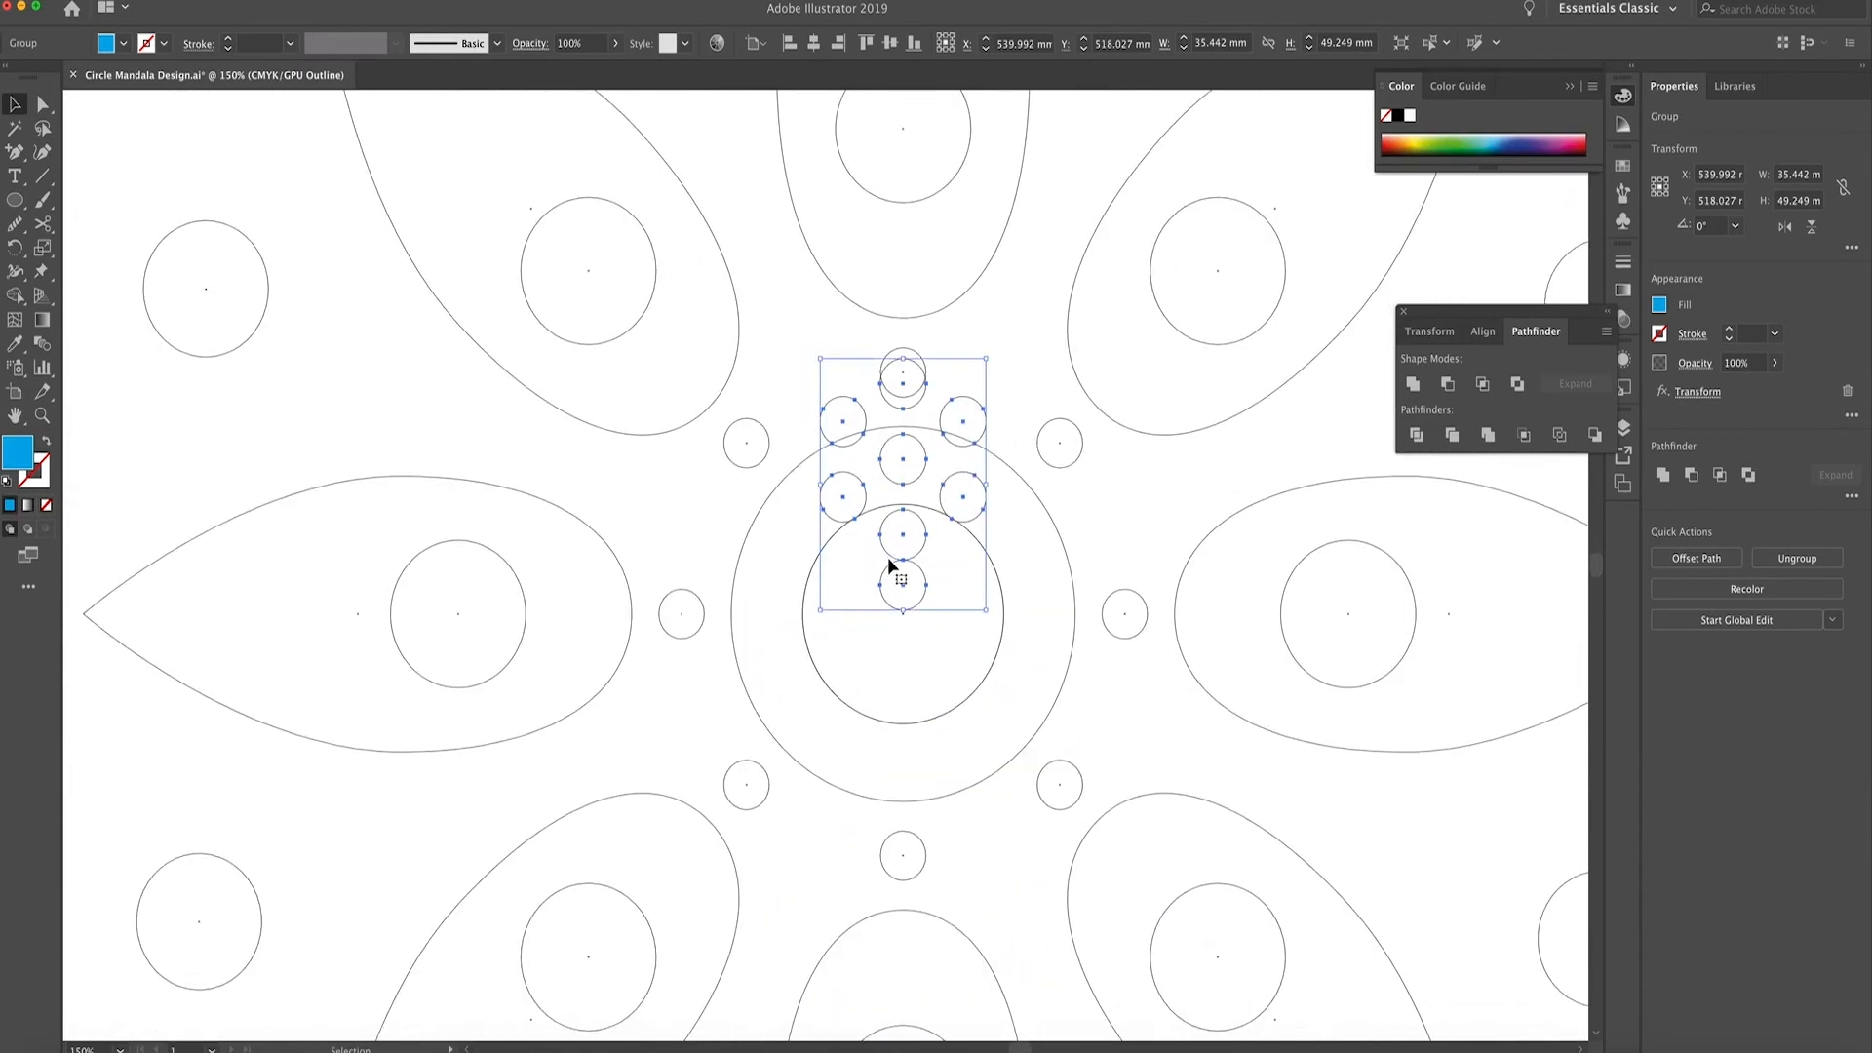
drag(888, 566, 888, 570)
click(893, 618)
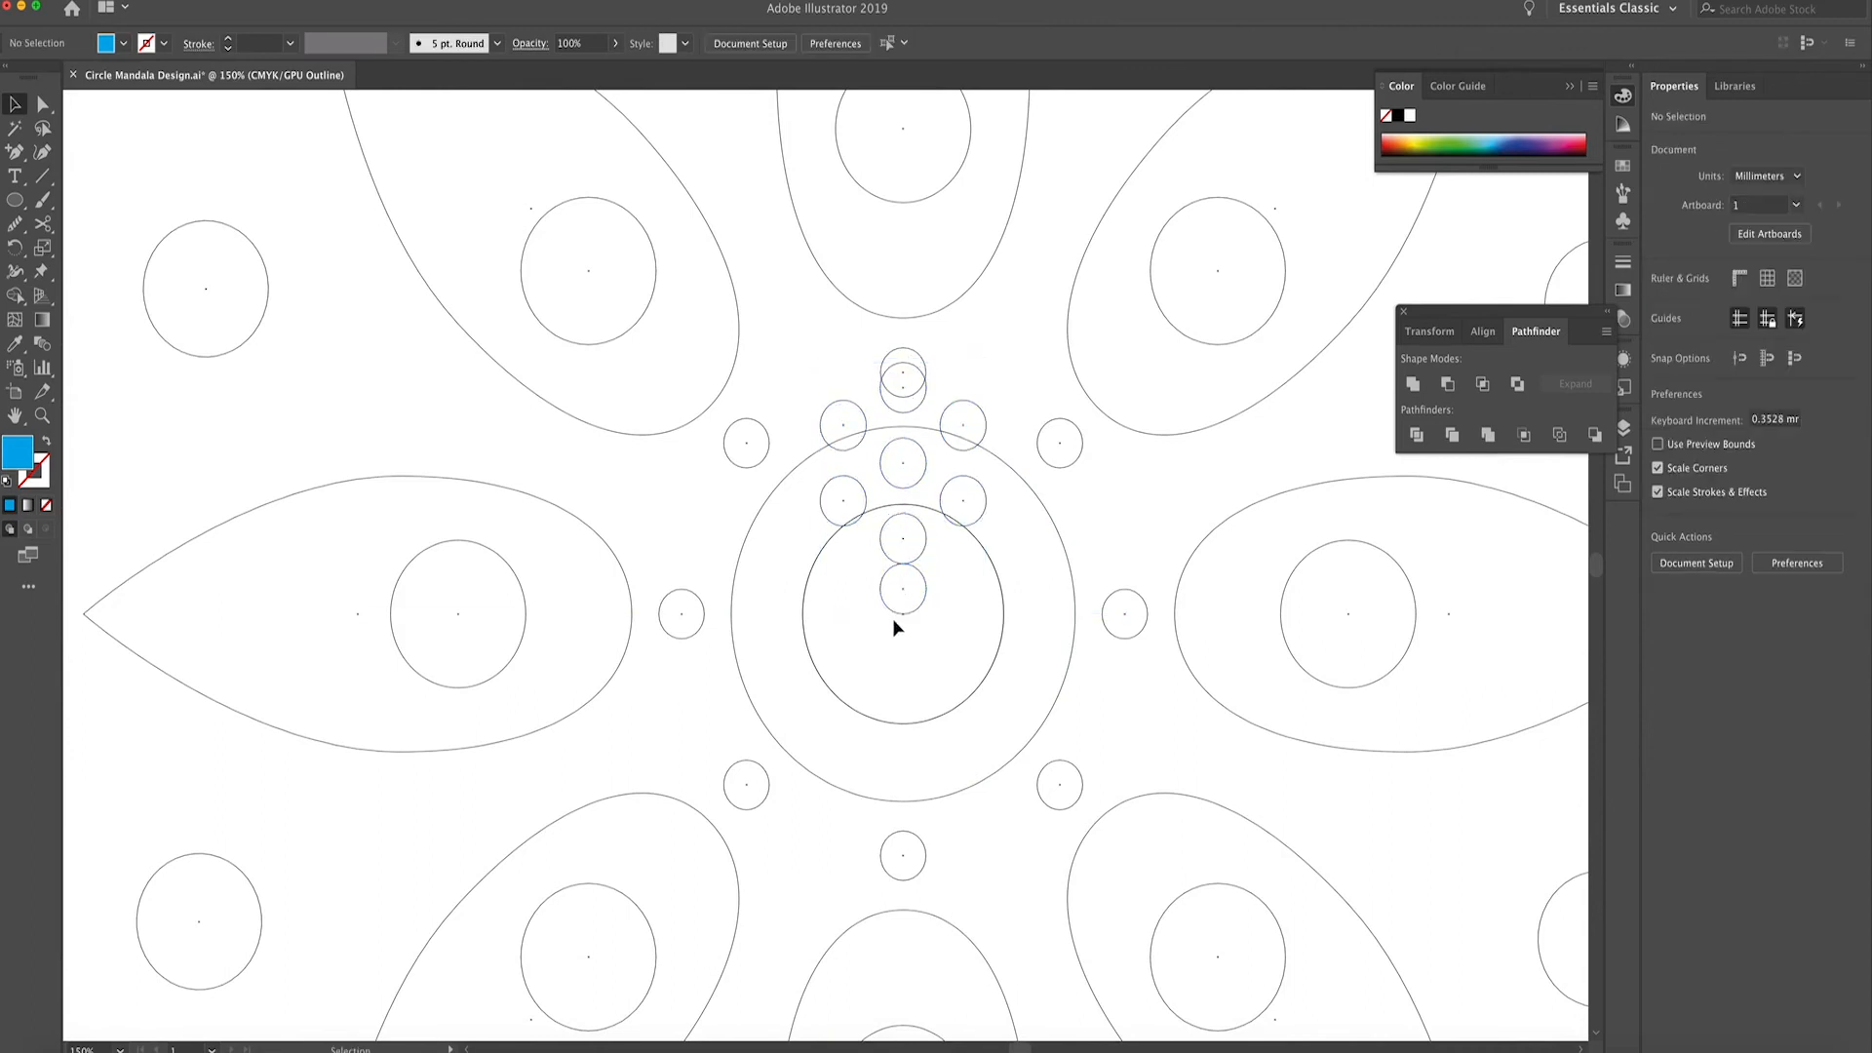
Return to preview view and isolate the dot-cluster group at the mandala's centre
key(ctrl+minus)
key(ctrl+minus)
key(ctrl+minus)
key(ctrl+y)
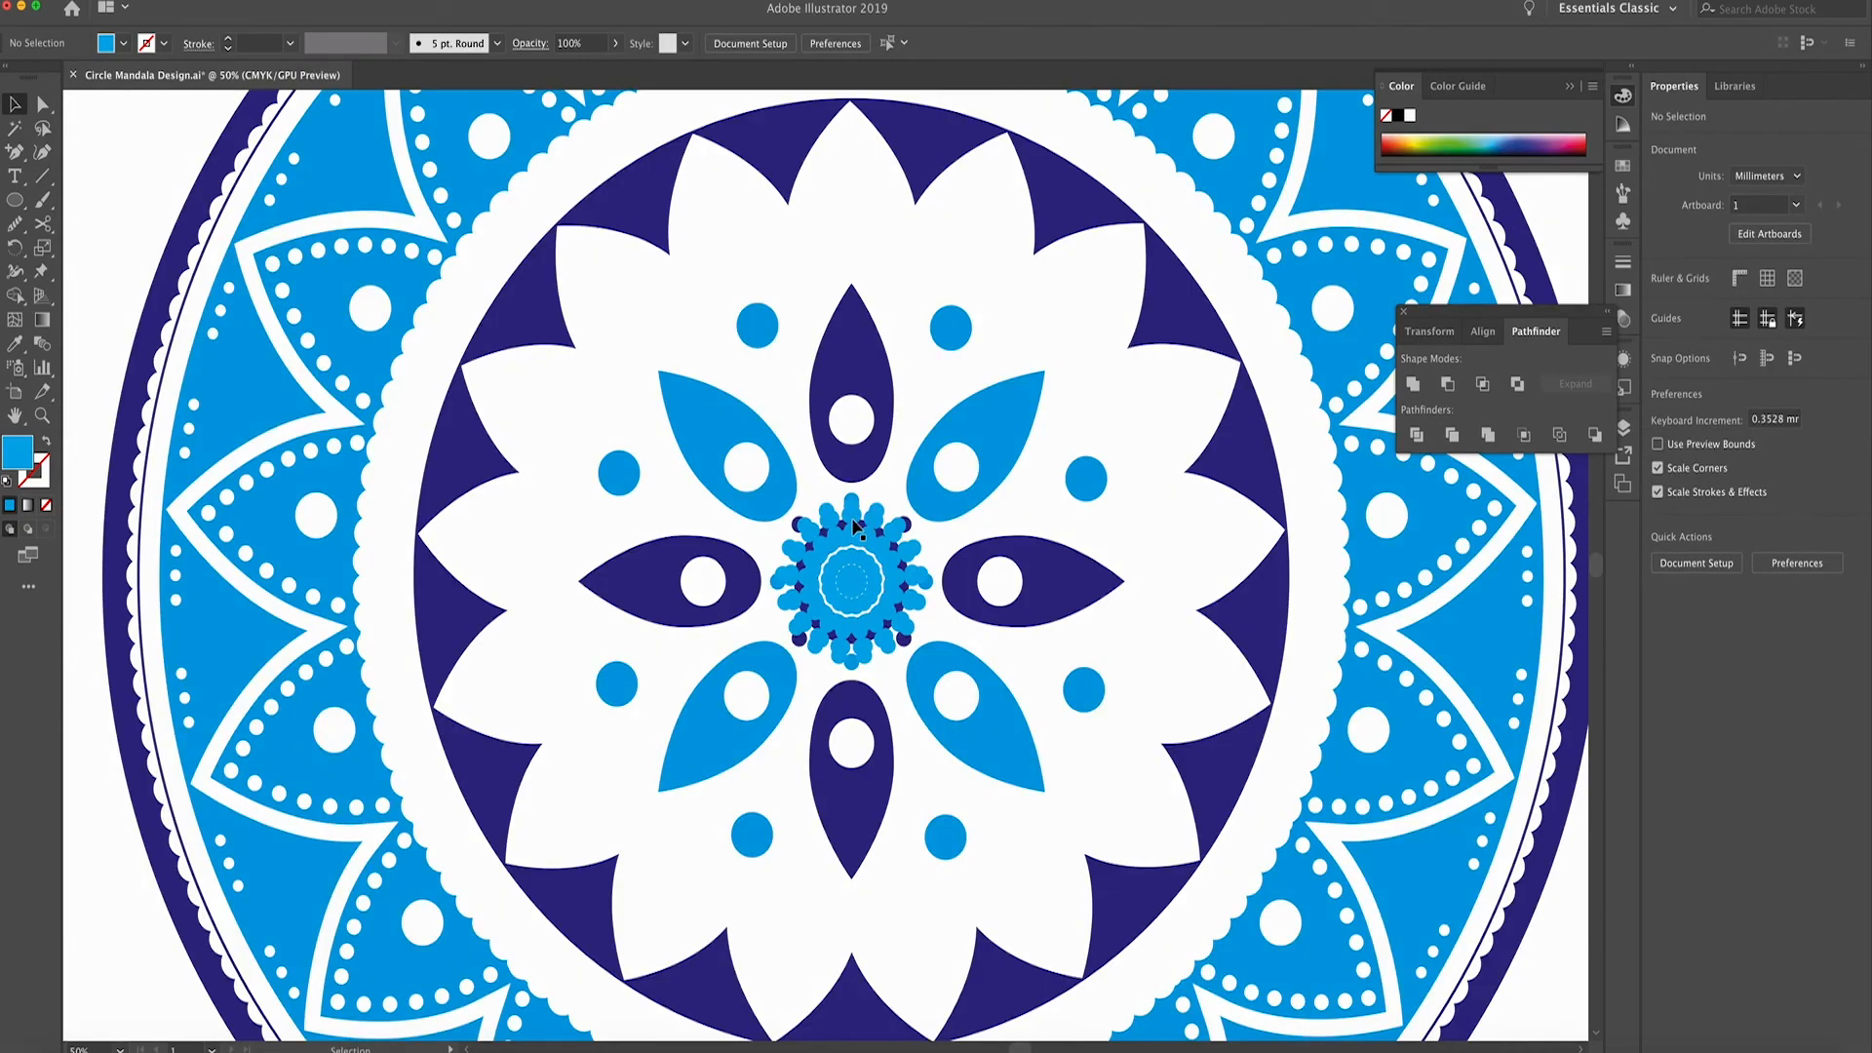
scroll(853, 526, up, 1)
double_click(847, 550)
click(850, 556)
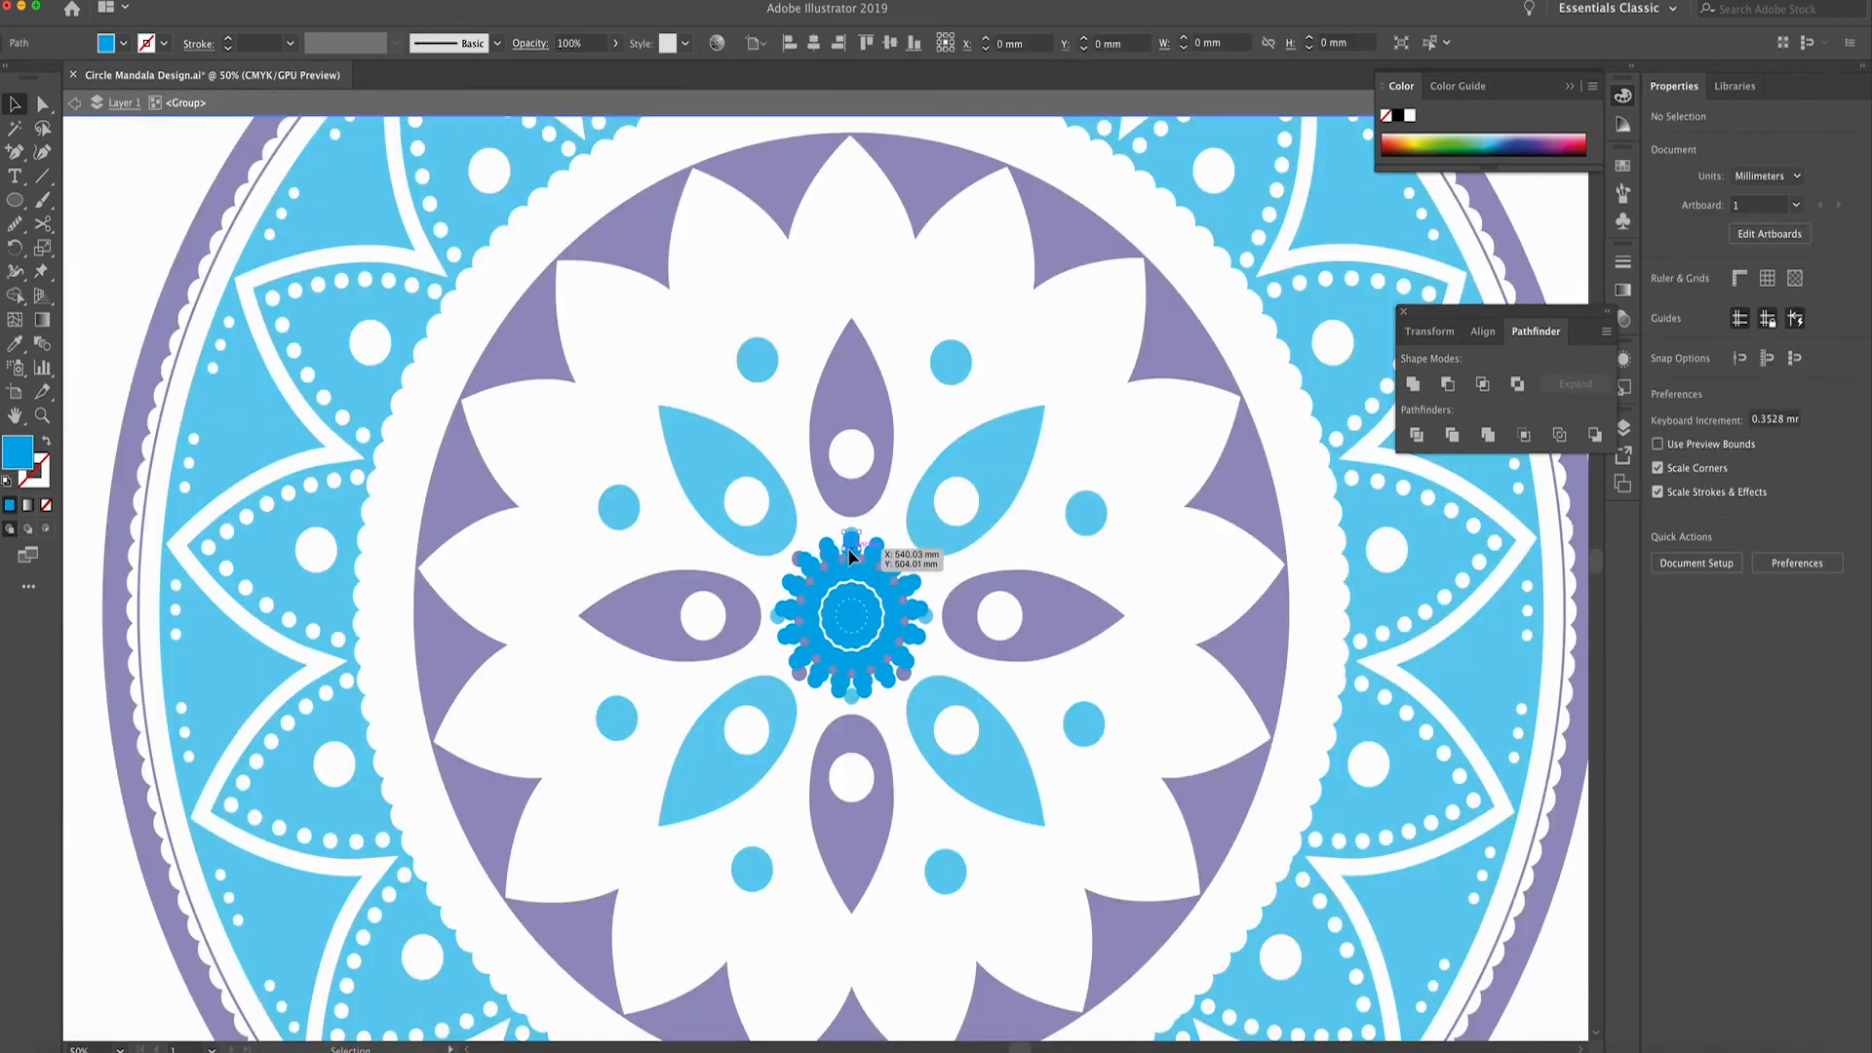
click(847, 557)
key(super+plus)
key(super+plus)
key(super+plus)
key(super+plus)
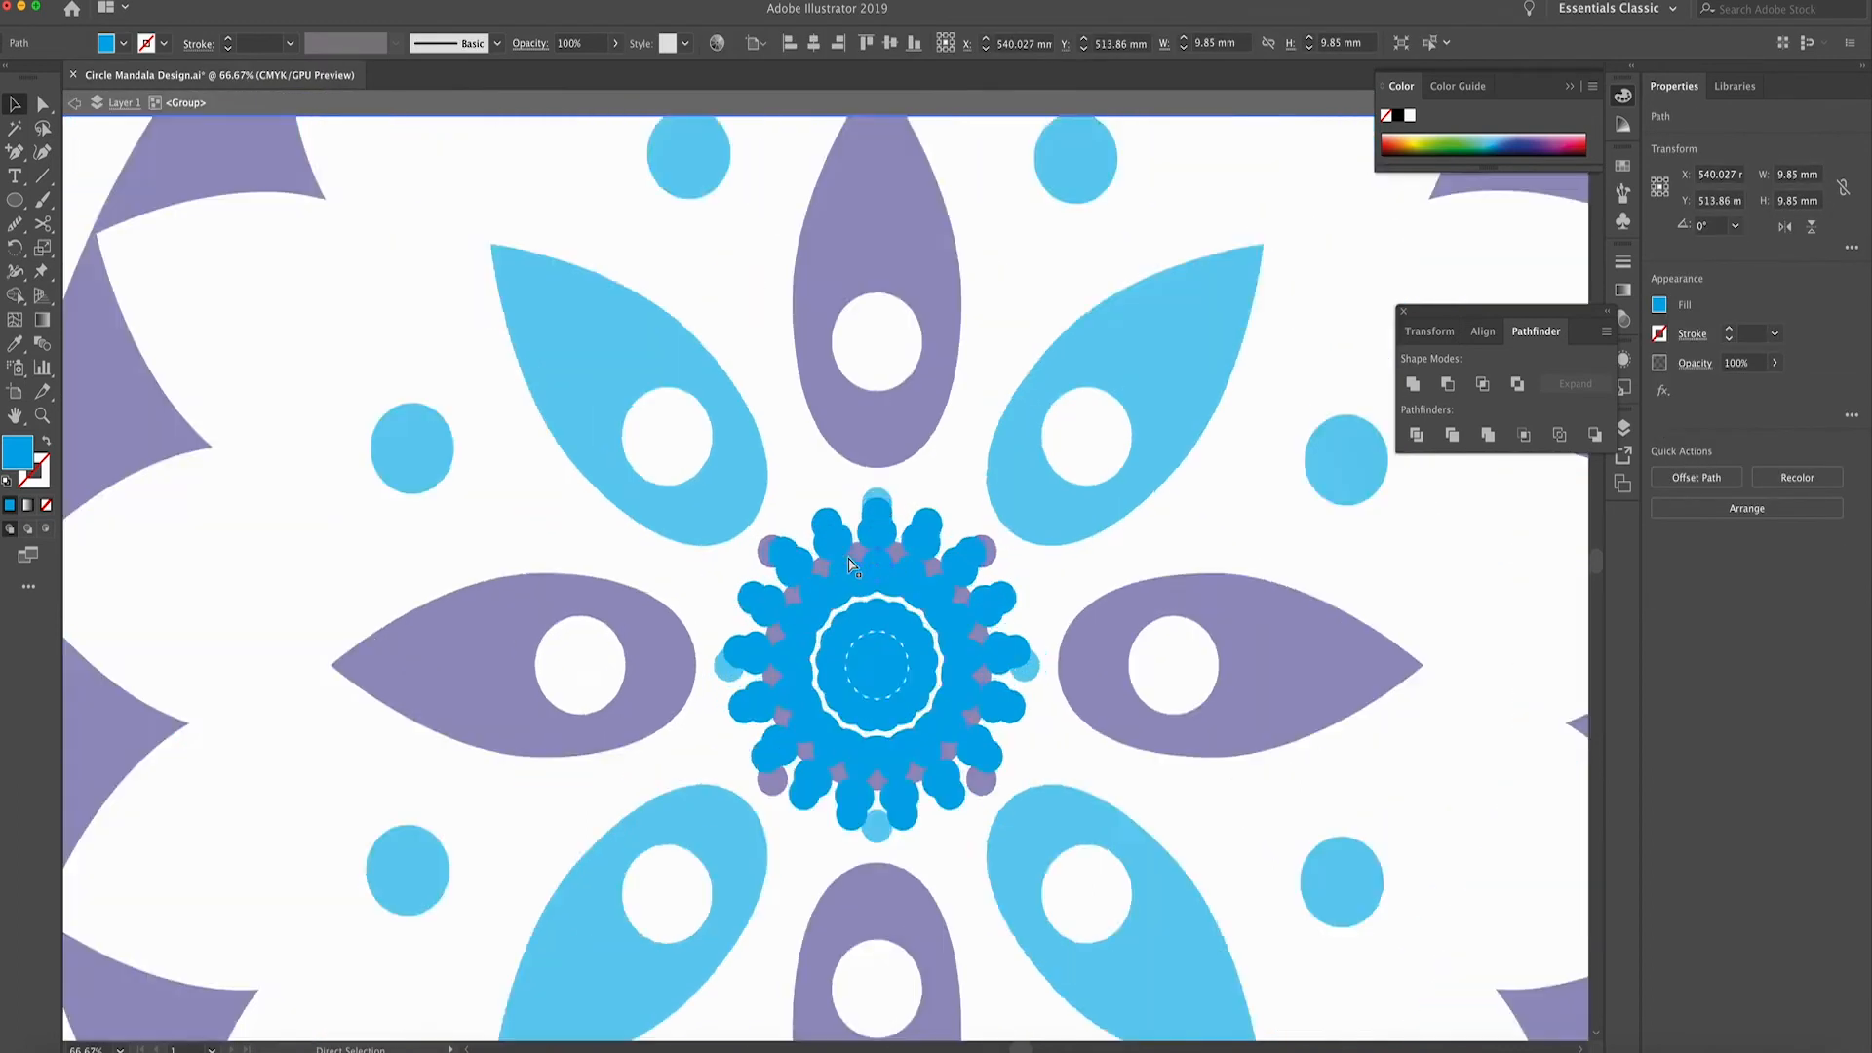
Select the seven flower dots without the bottom dot and move them straight up into the top outer petal's tip, at about Y 139 mm
key(v)
click(870, 593)
double_click(931, 661)
double_click(986, 636)
click(932, 731)
double_click(932, 731)
shift+click(864, 608)
shift+click(850, 509)
shift+click(927, 457)
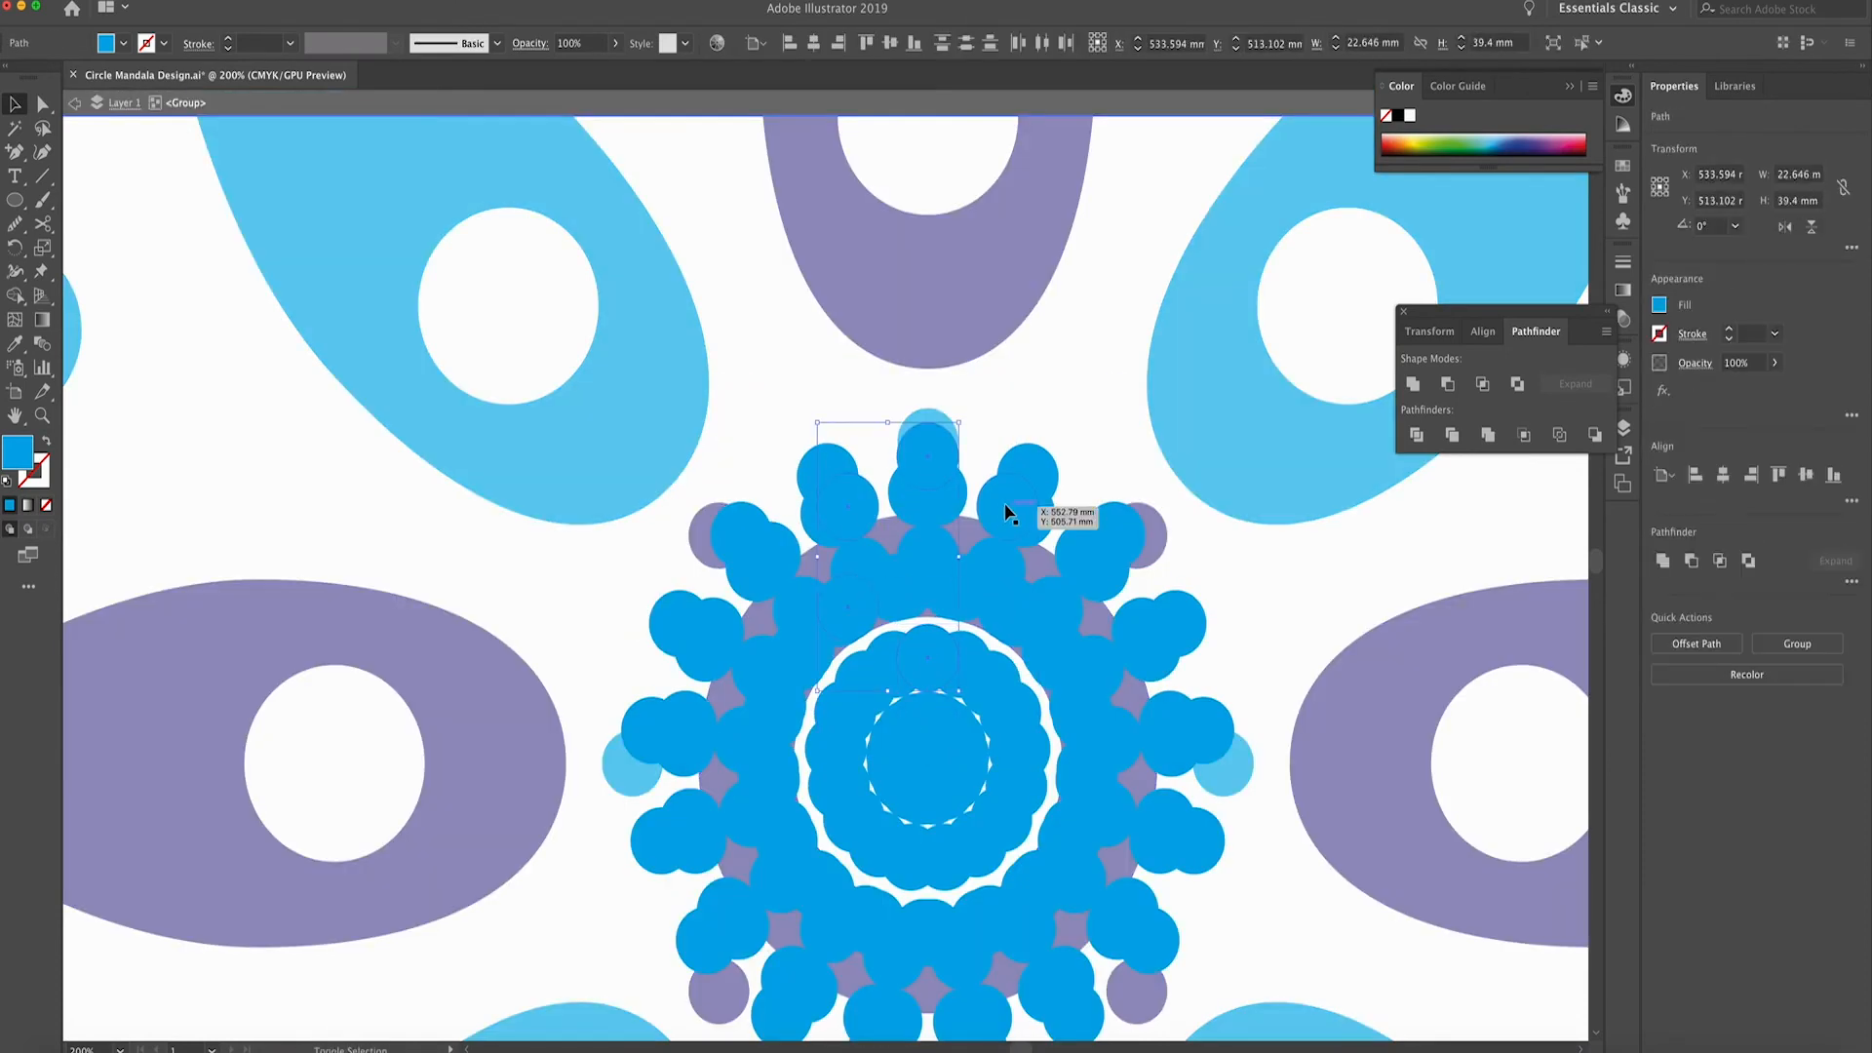
shift+click(1003, 508)
shift+click(999, 604)
shift+click(925, 573)
key(super+minus)
key(super+minus)
key(super+minus)
key(super+minus)
key(super+minus)
scroll(931, 599, up, 3)
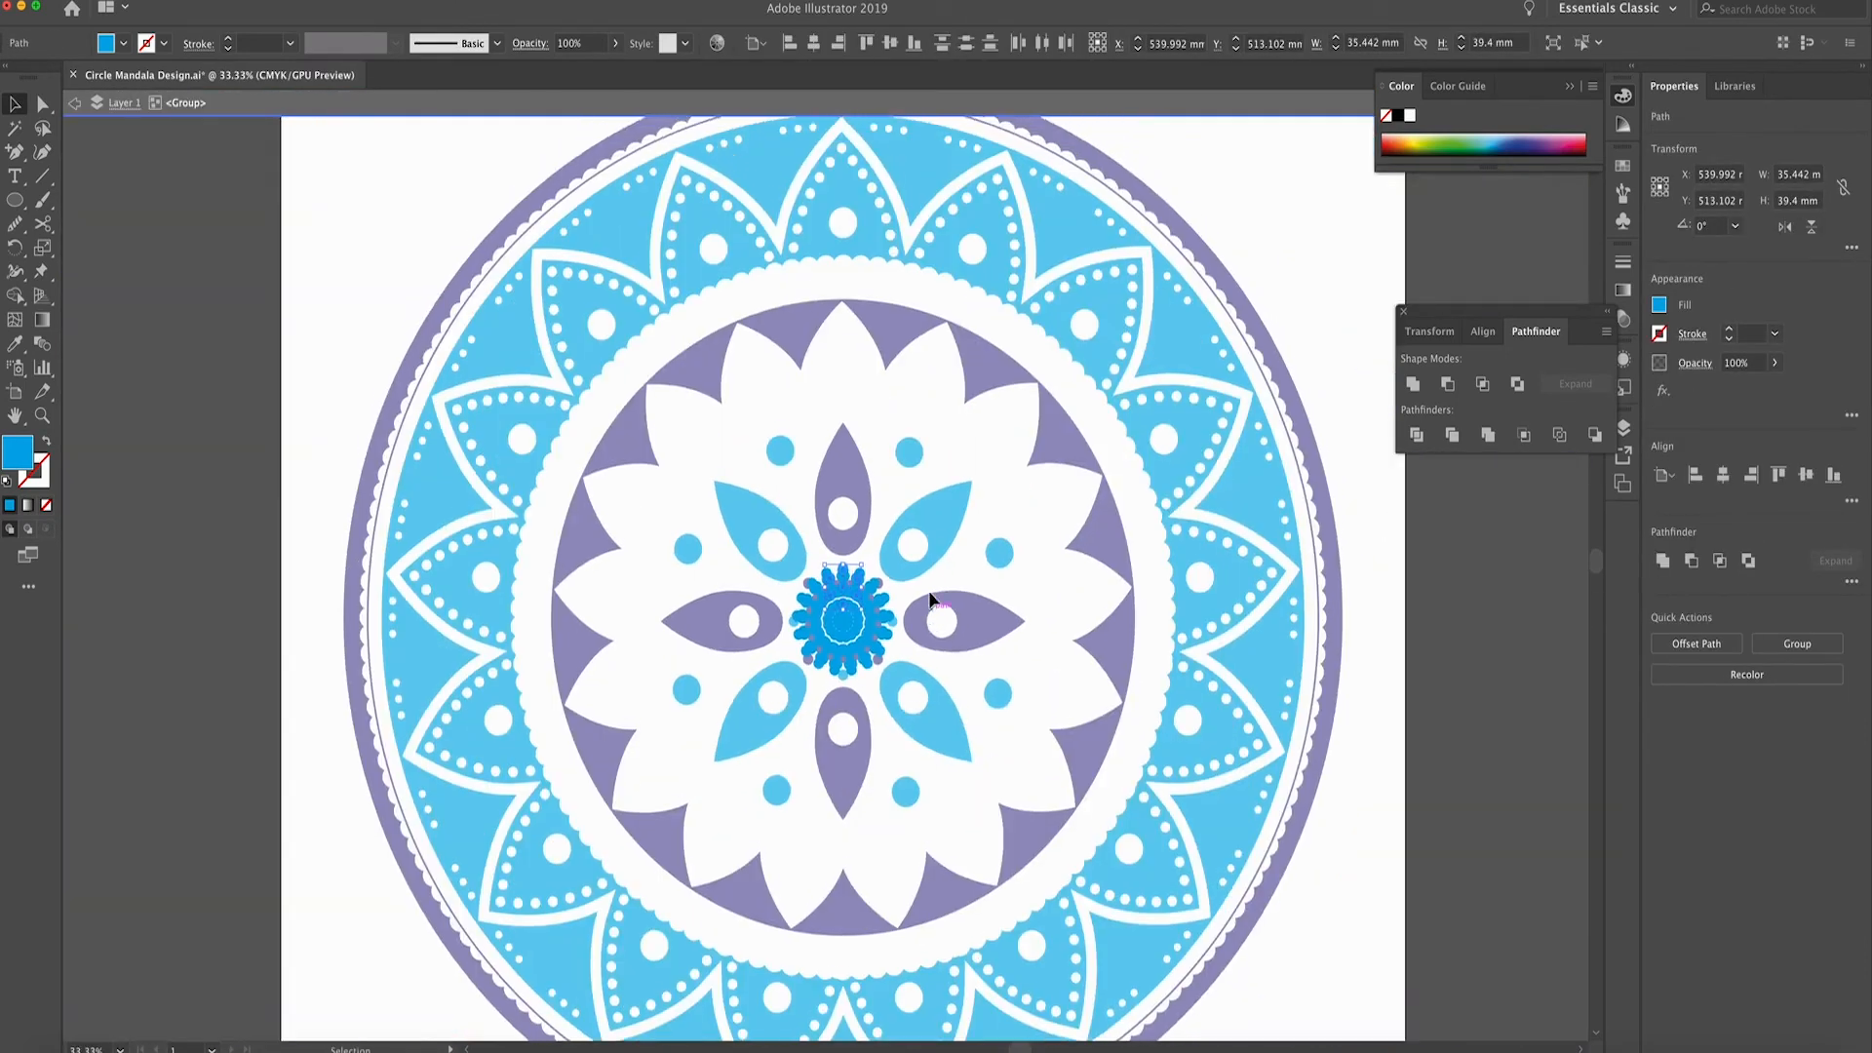
drag(840, 667, 837, 264)
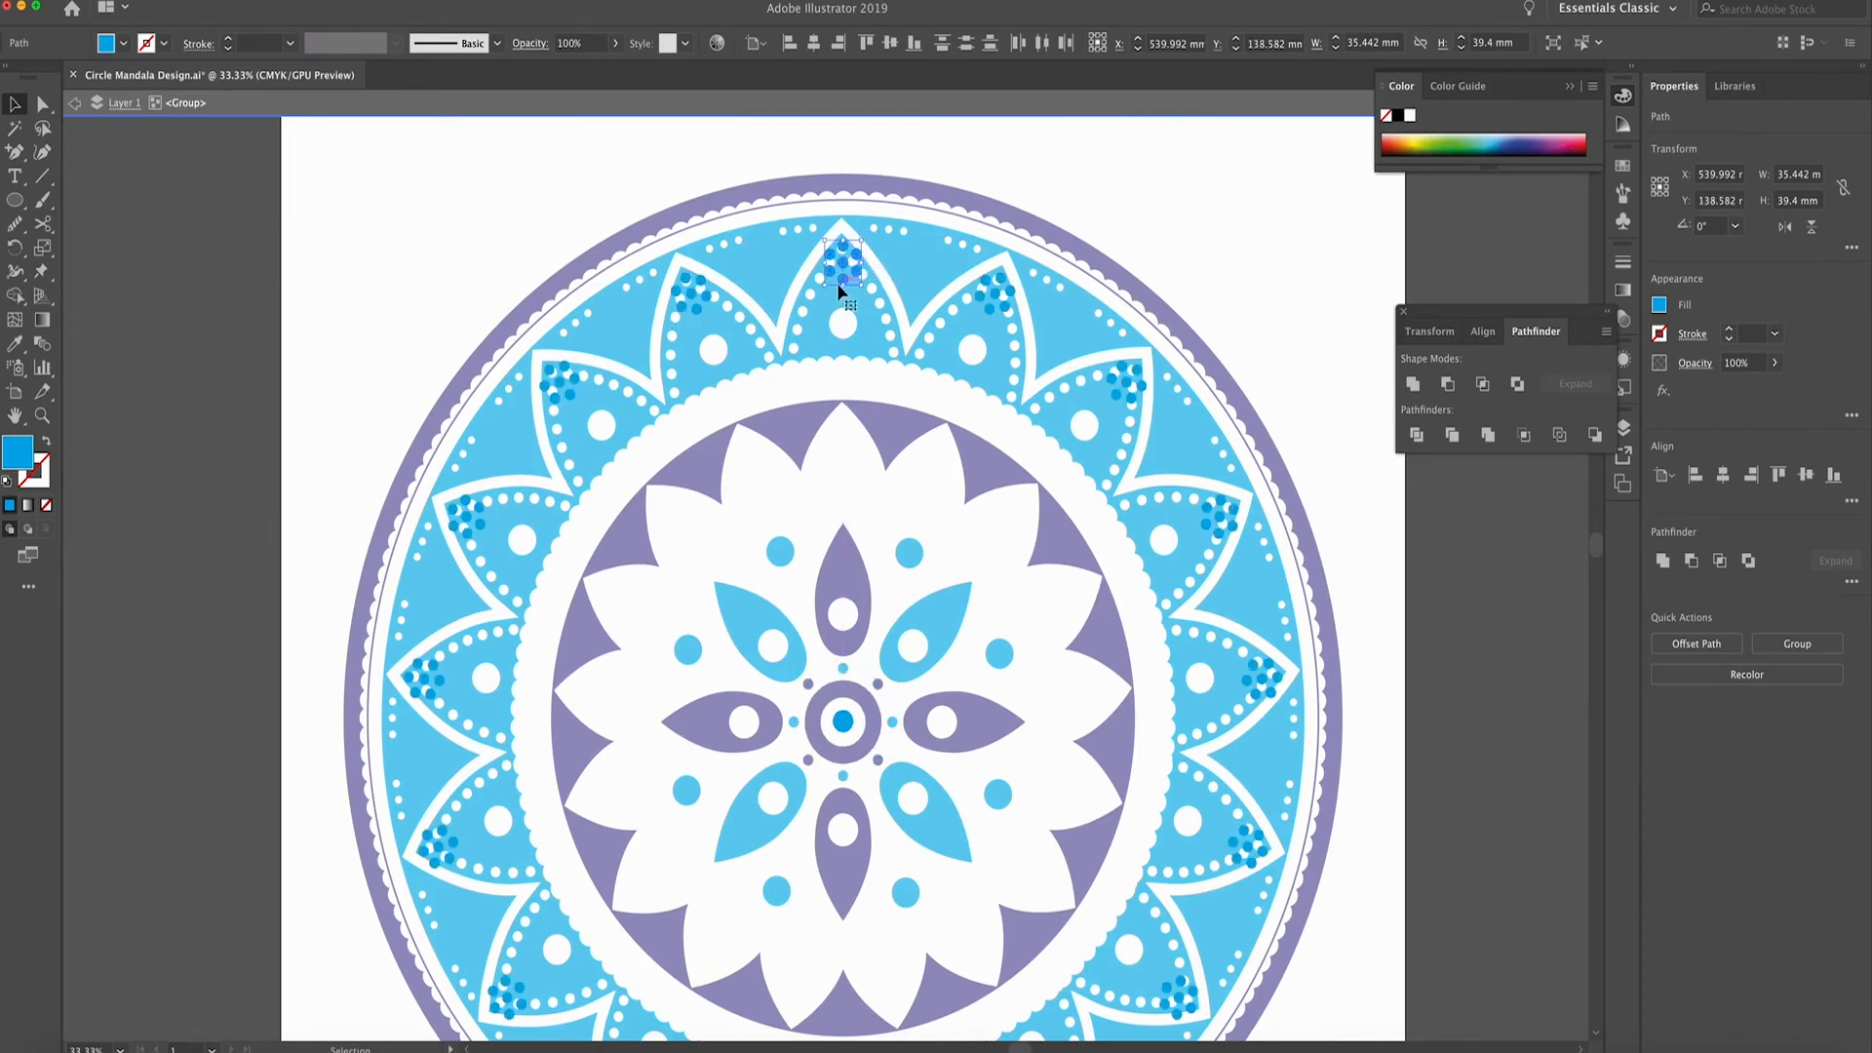
Scale the seven dots down to about 26.6 mm wide, fill them with white and exit the group's isolation
drag(844, 282, 841, 278)
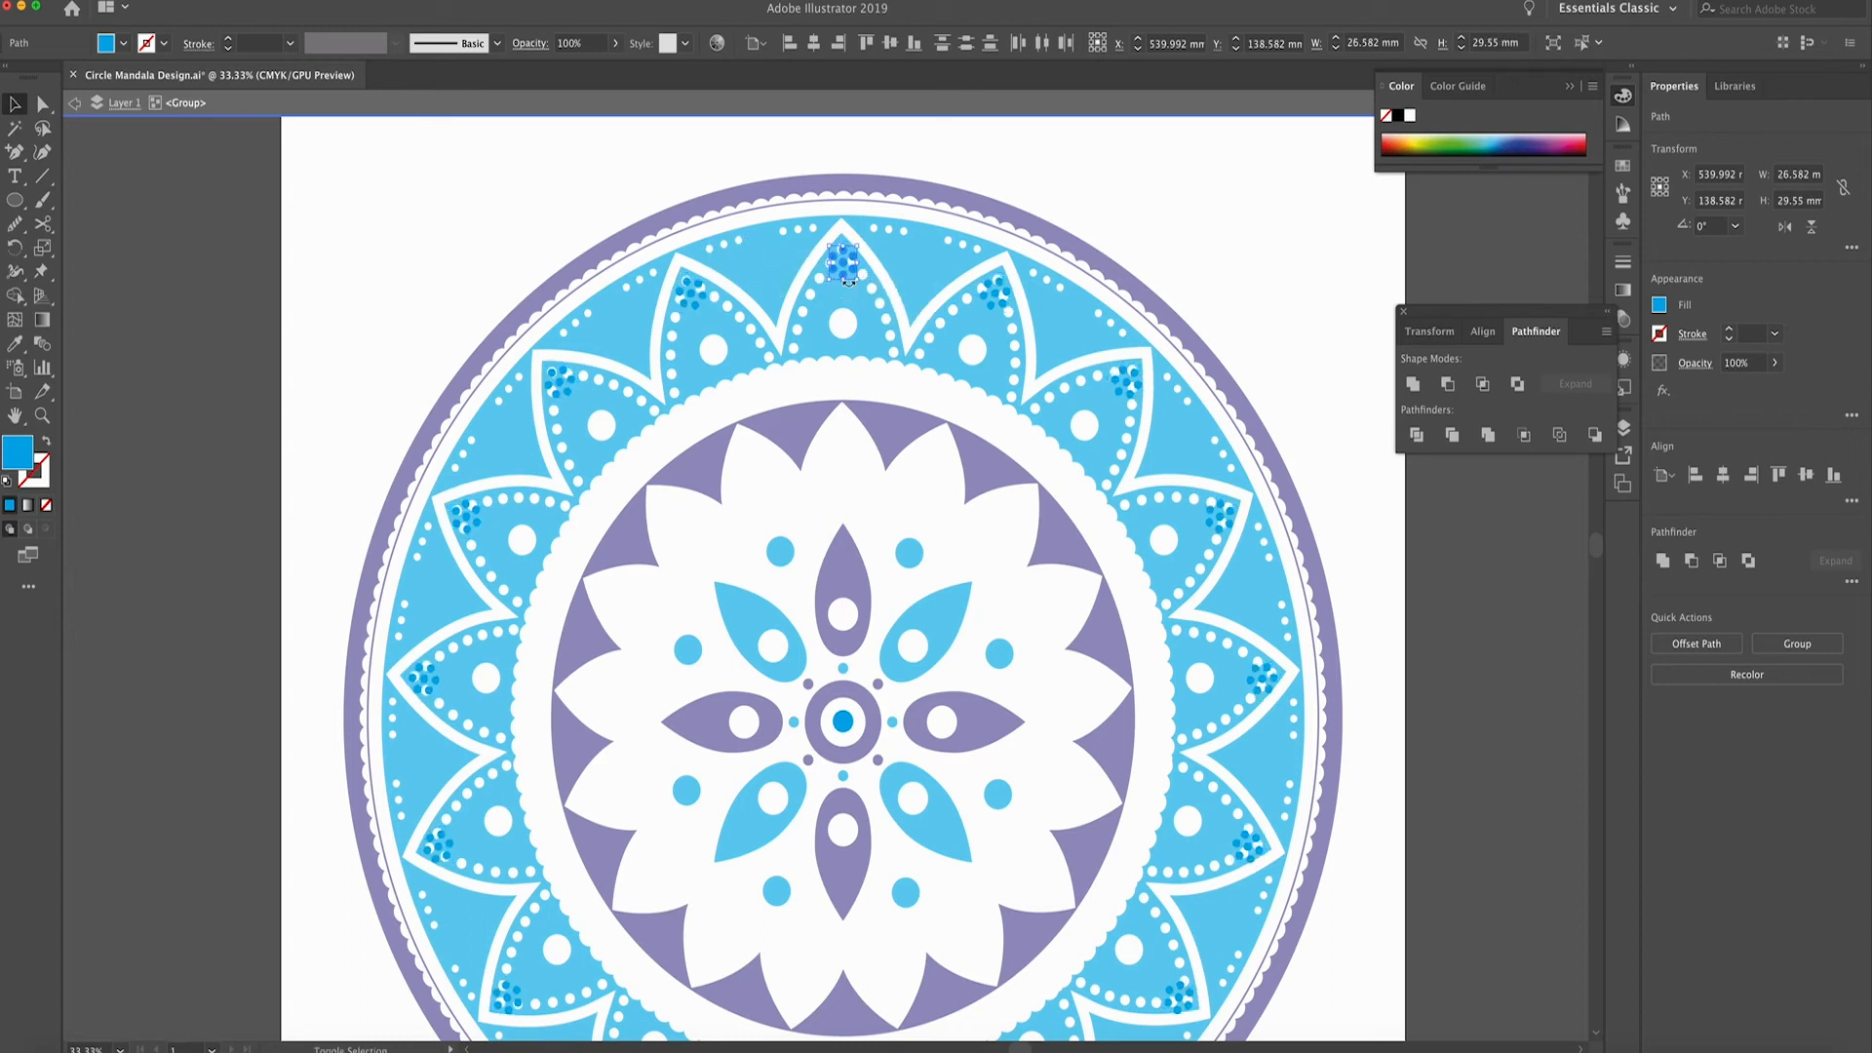
click(1659, 305)
click(1658, 305)
click(1659, 305)
drag(1594, 384, 1511, 385)
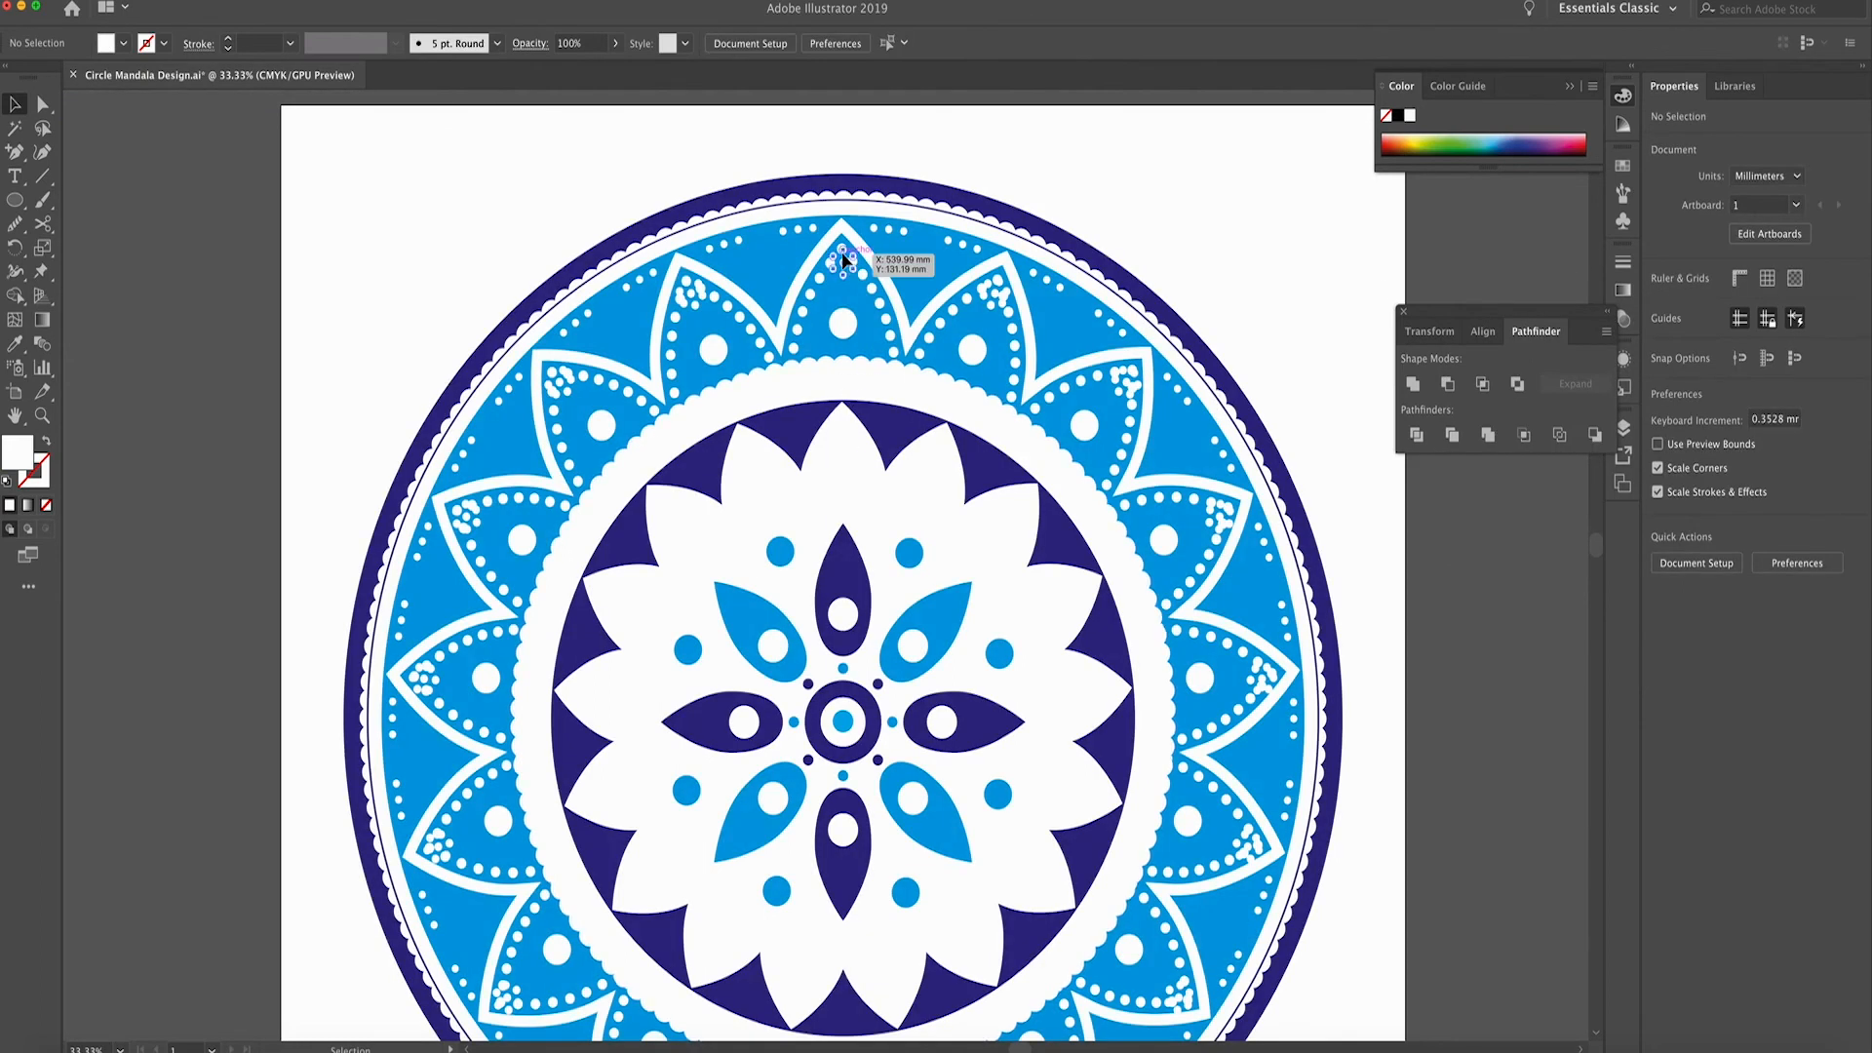
Expand the appearance of the white dot-cluster ring and rotate it so the clusters sit in the gaps between the outer petals
click(842, 263)
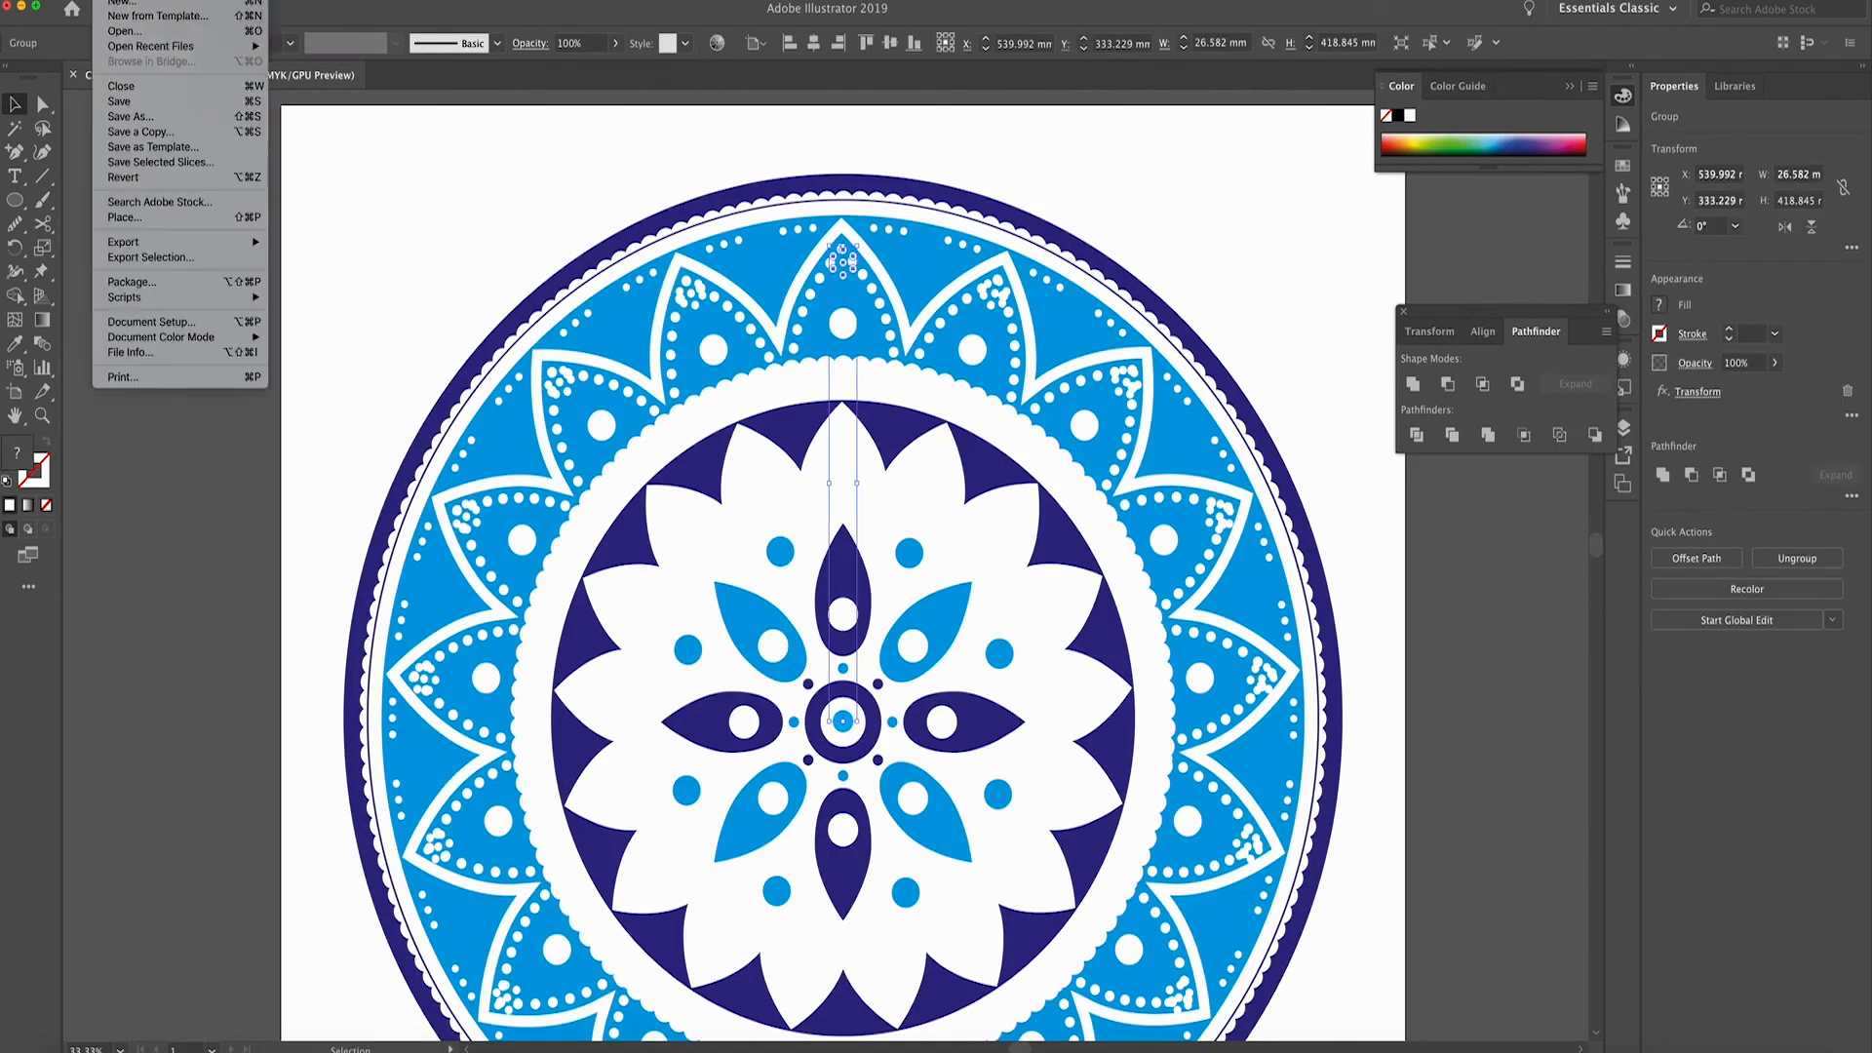
mouse_move(175, 0)
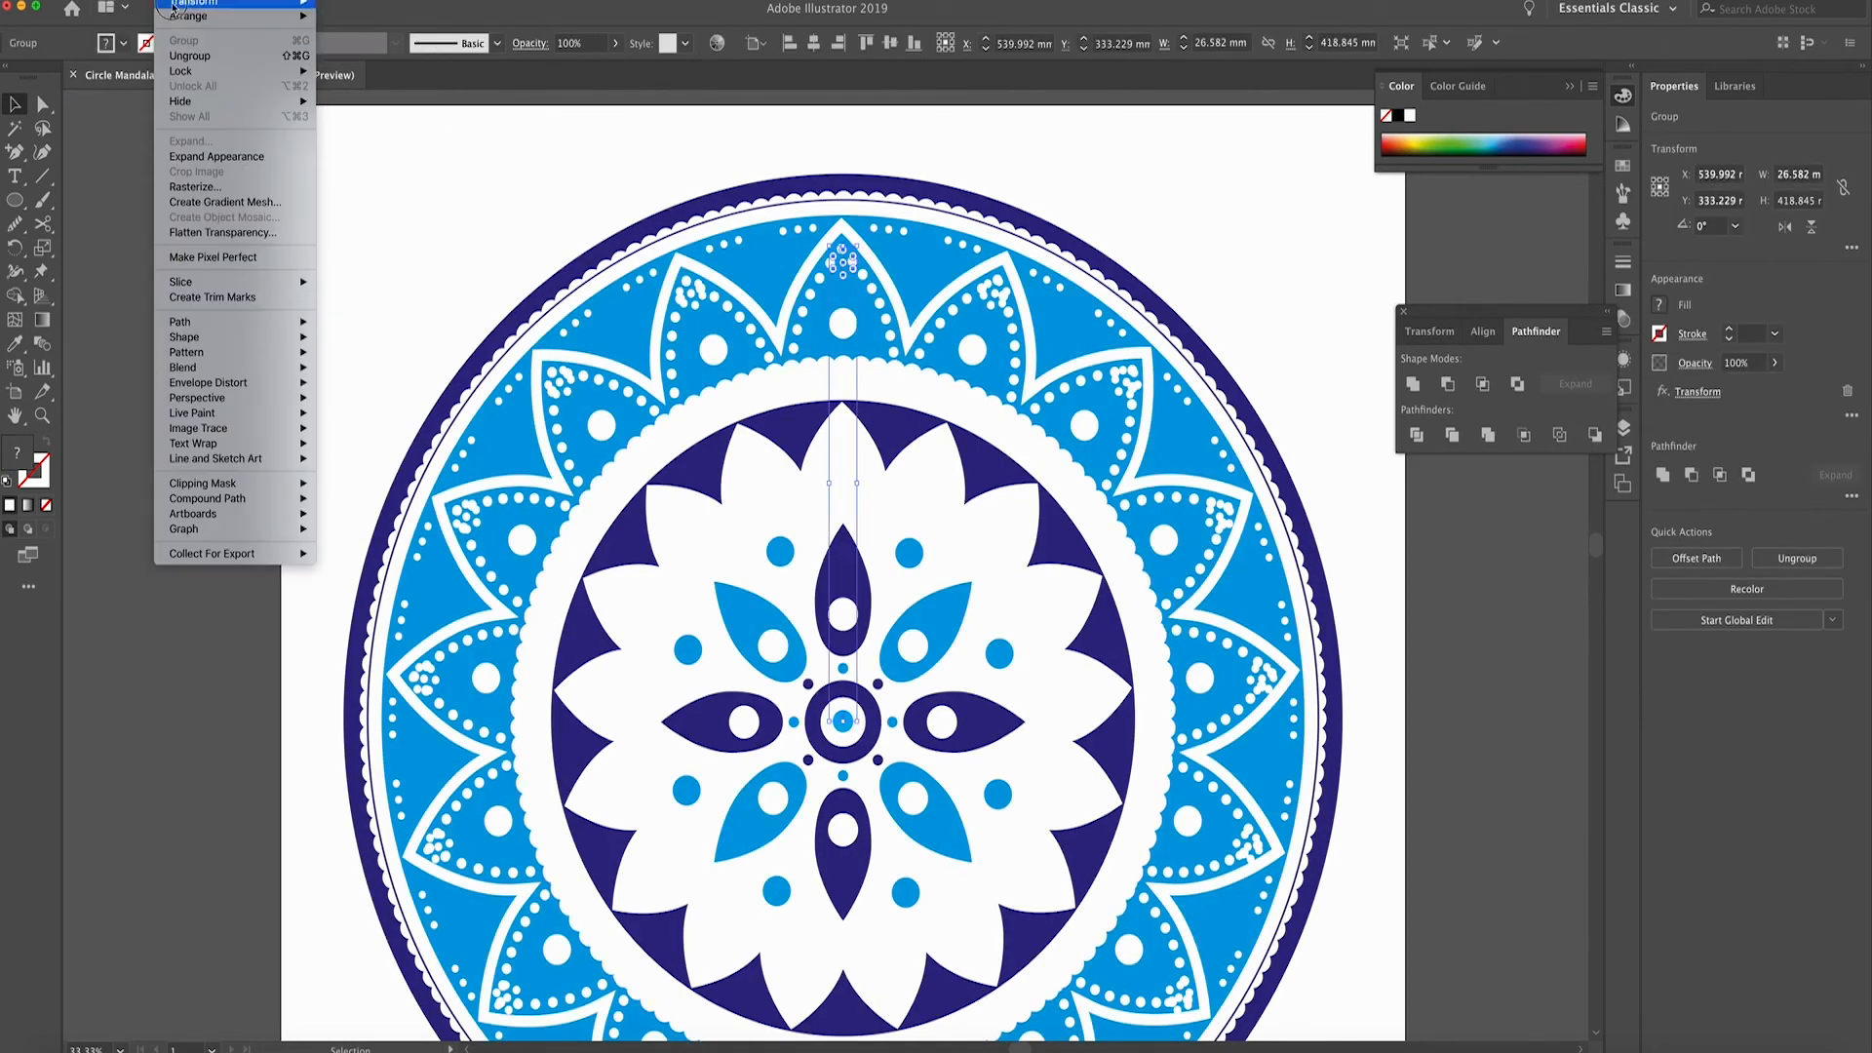
click(191, 156)
drag(1297, 240, 1365, 319)
key(ctrl+shift+a)
Duplicate the thin dark blue outer ring and scale the copy to about 607 mm, just inside the inner scalloped edge
key(ctrl+minus)
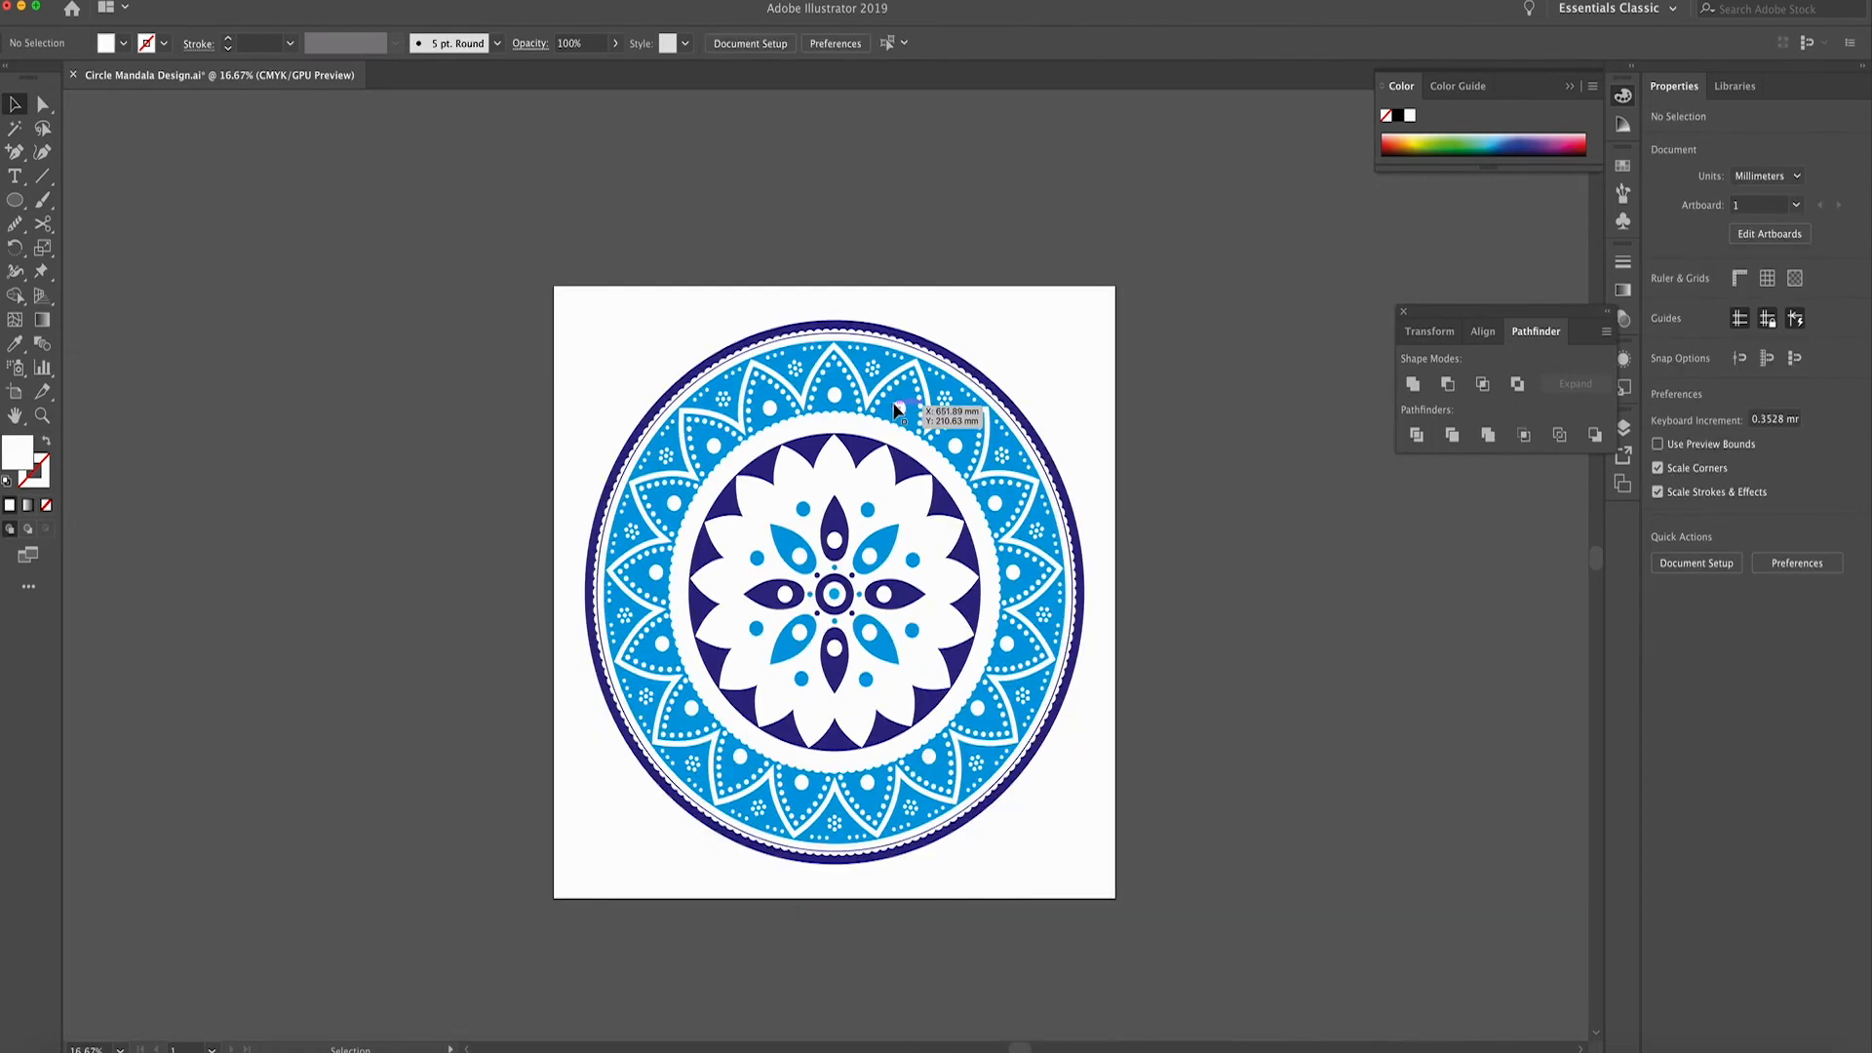
key(ctrl+plus)
click(553, 381)
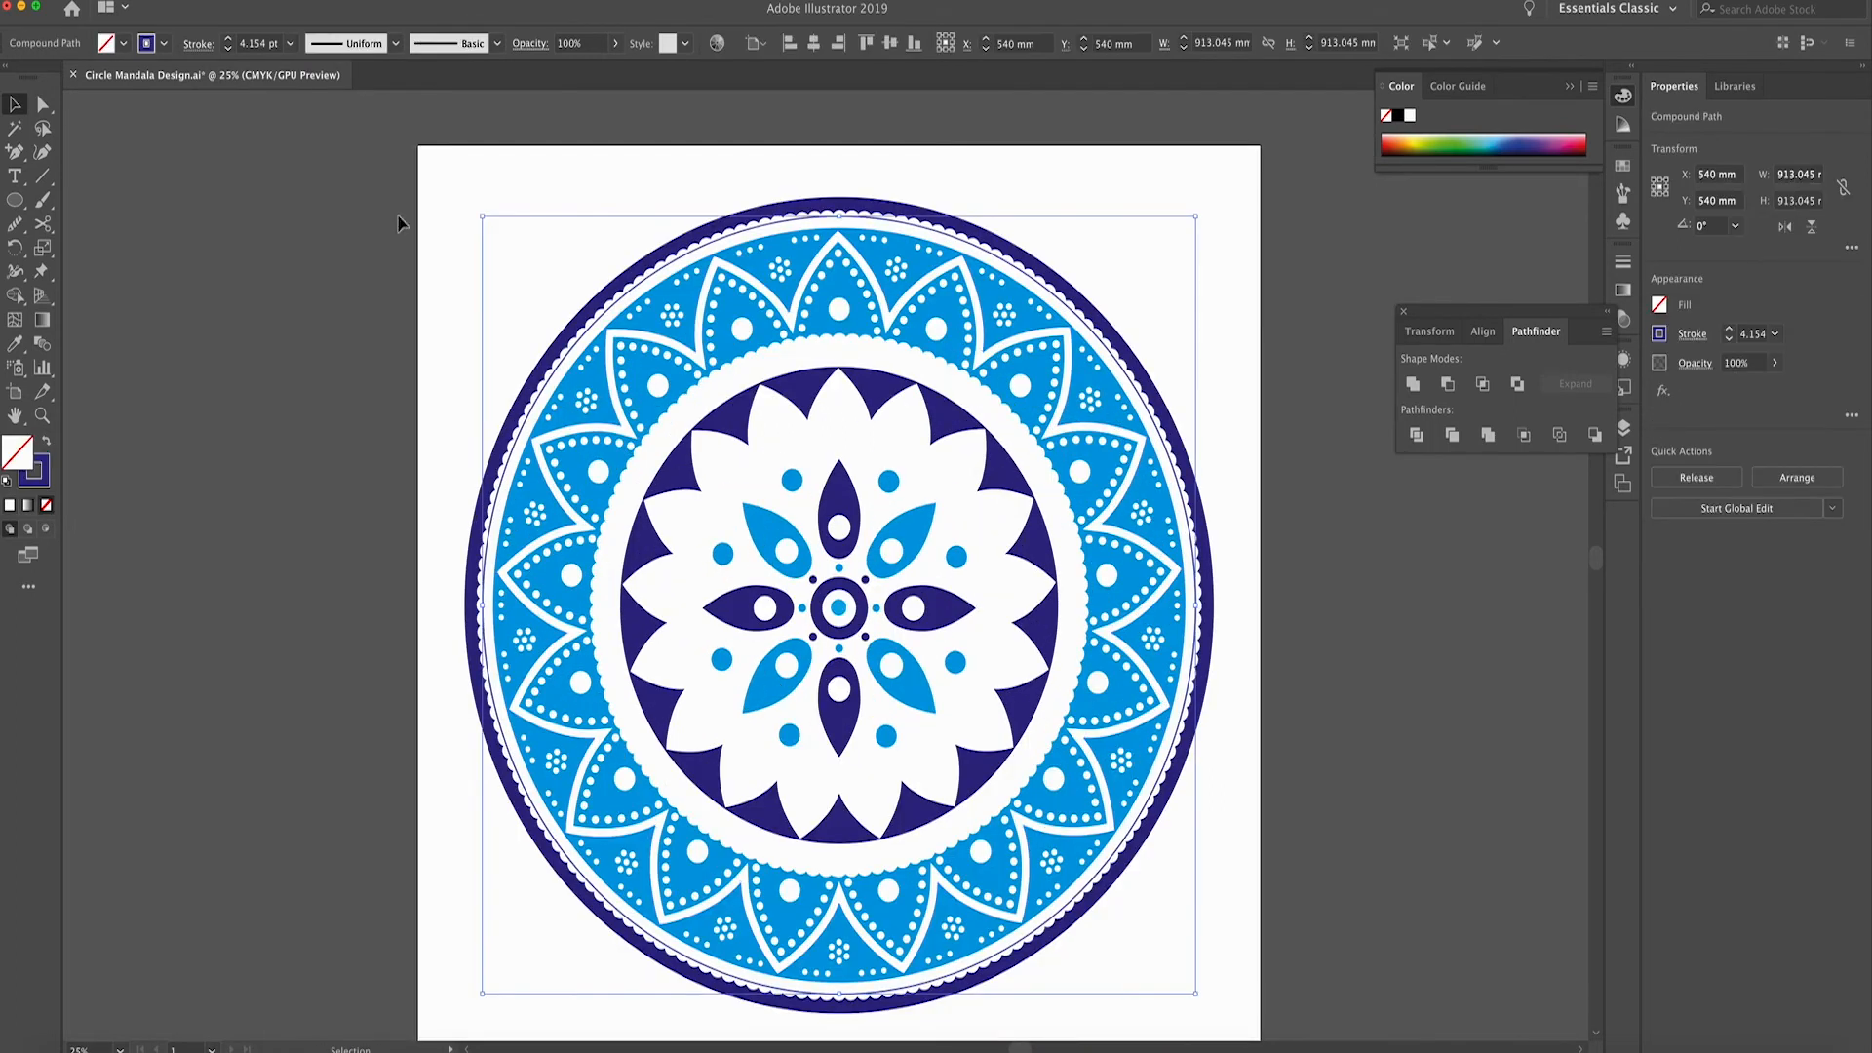
drag(1195, 216, 1079, 335)
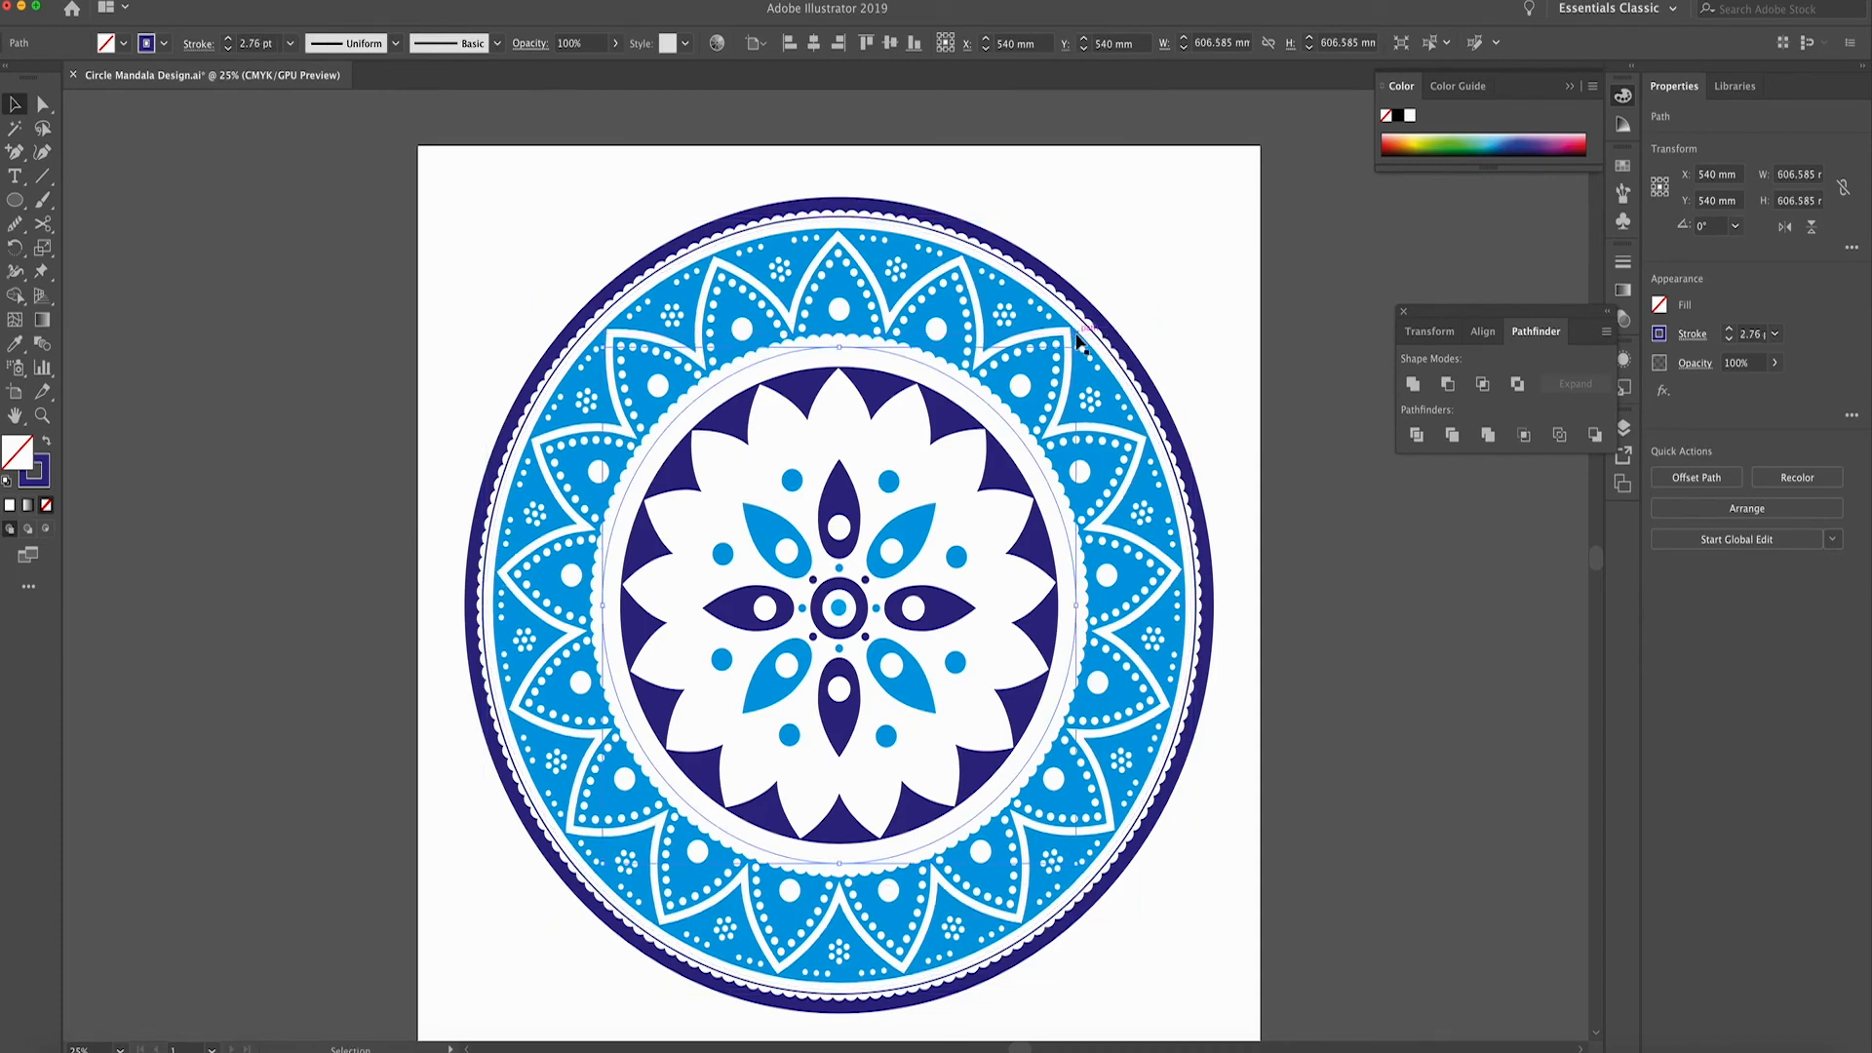
click(1204, 278)
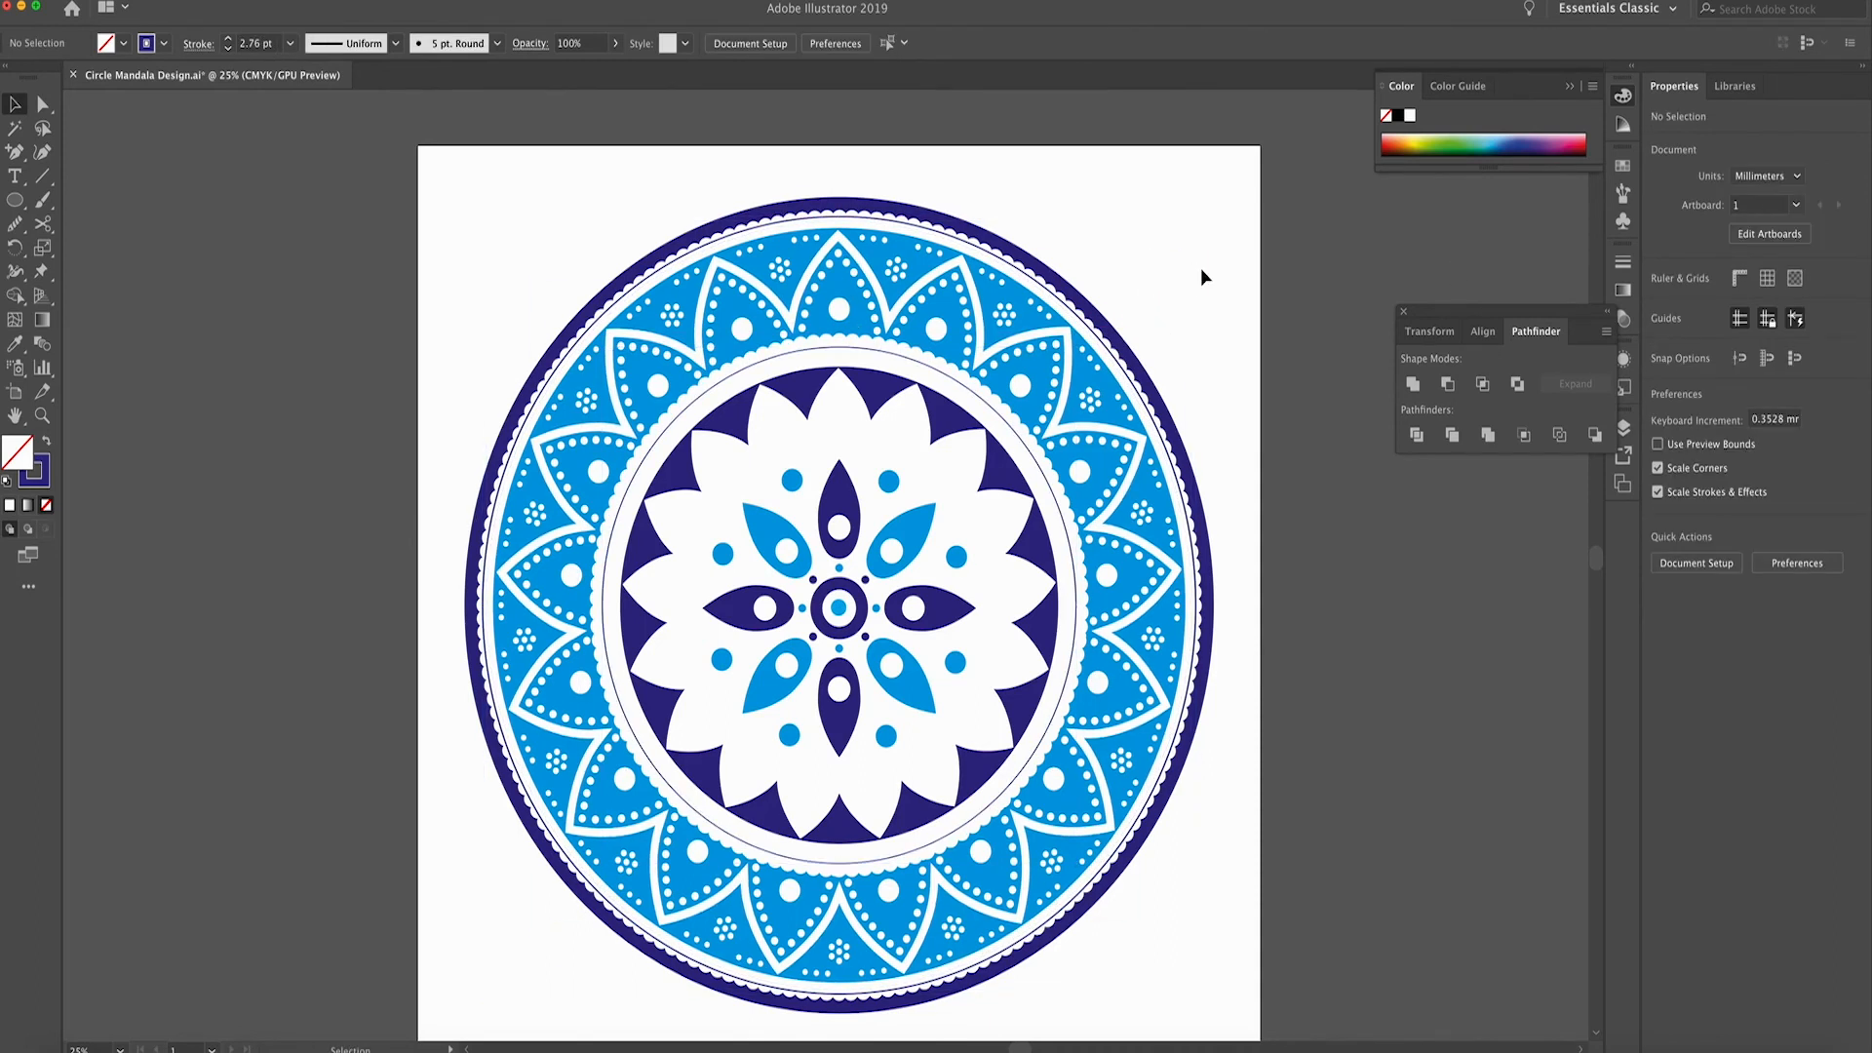